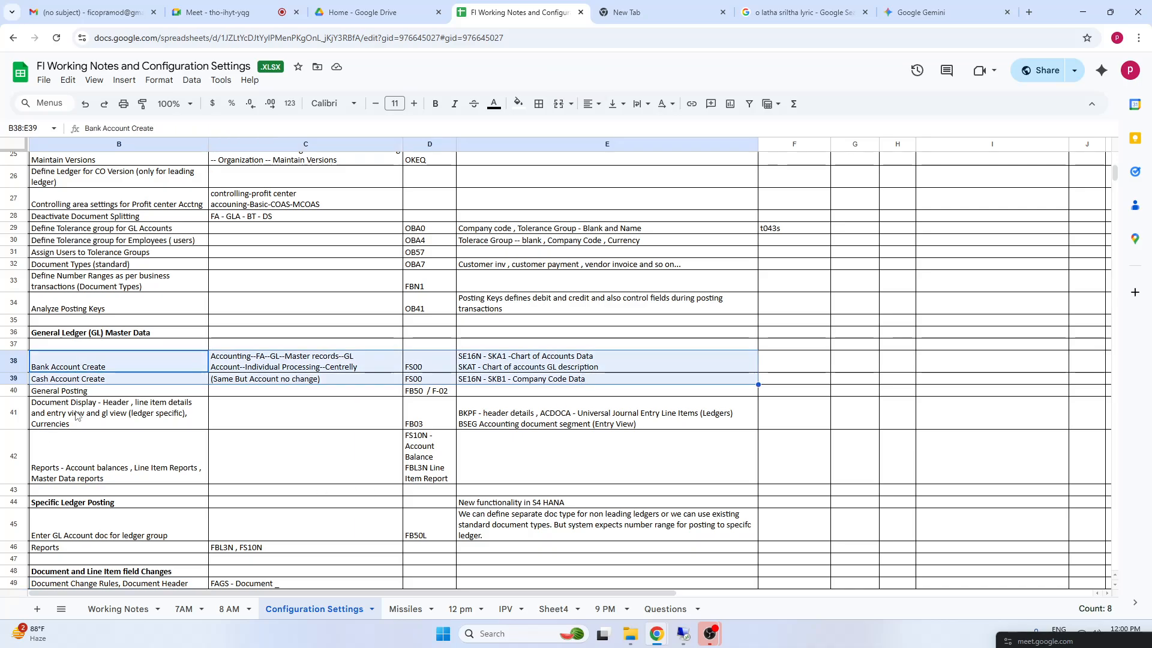
Review the General Ledger (GL) Master Data entries in rows 36 to 42 and continue through the Specific Ledger Posting section
left_click(94, 408)
left_click_drag(84, 390, 611, 418)
left_click_drag(120, 459, 598, 447)
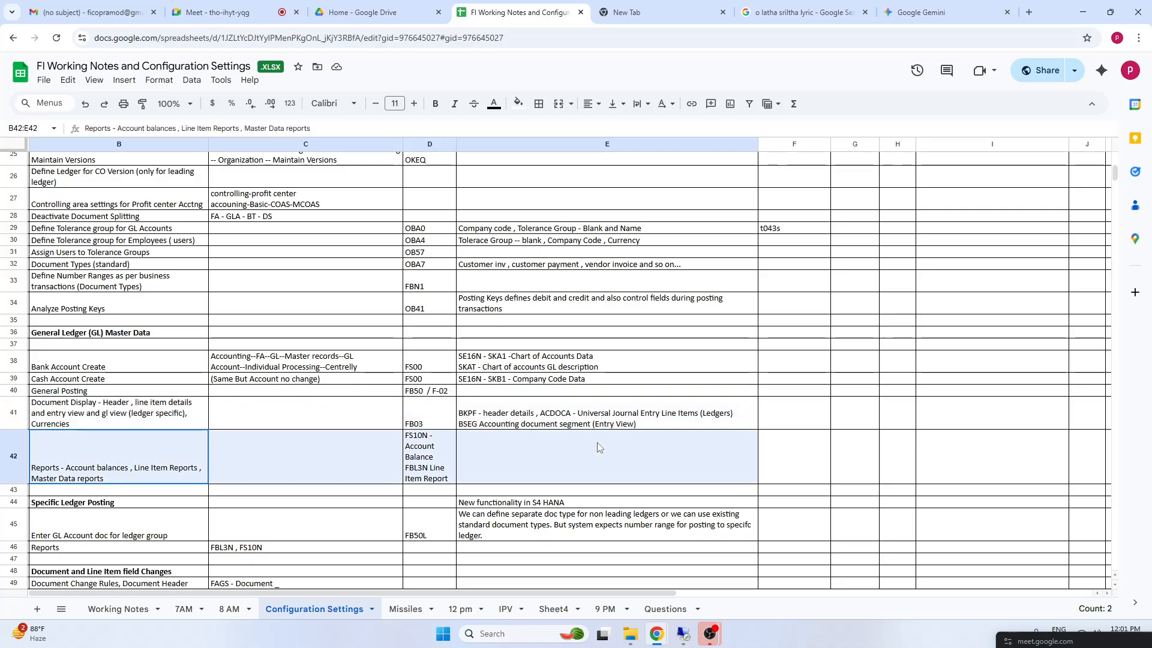
left_click_drag(107, 335, 635, 473)
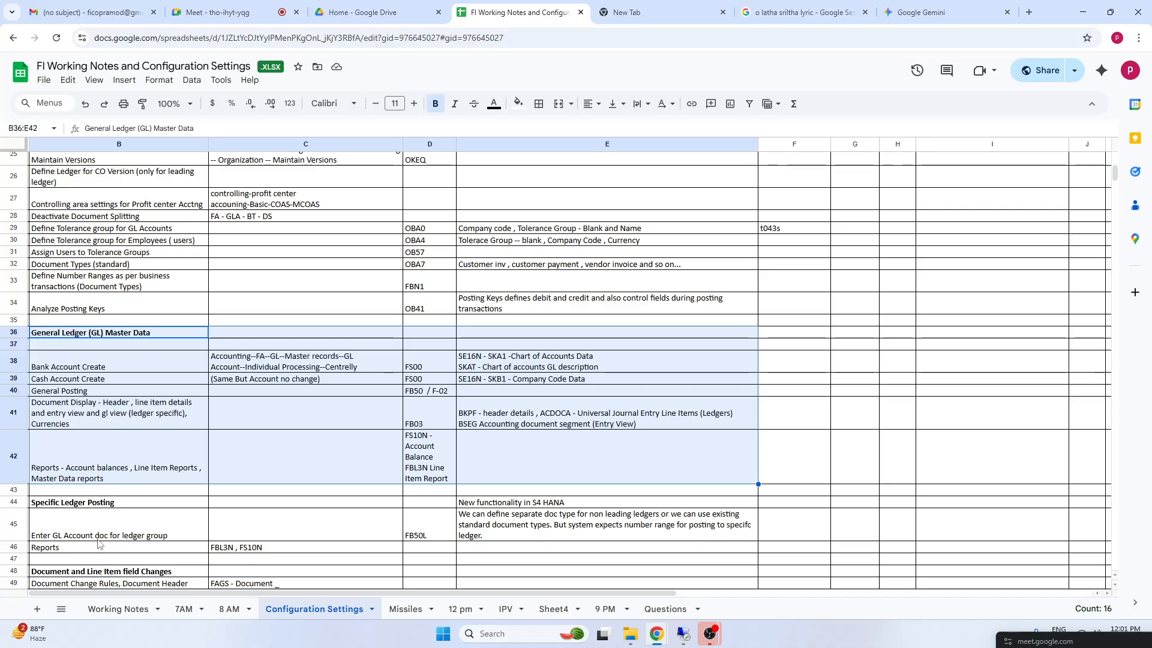
left_click(78, 510)
left_click(78, 505)
left_click(145, 526)
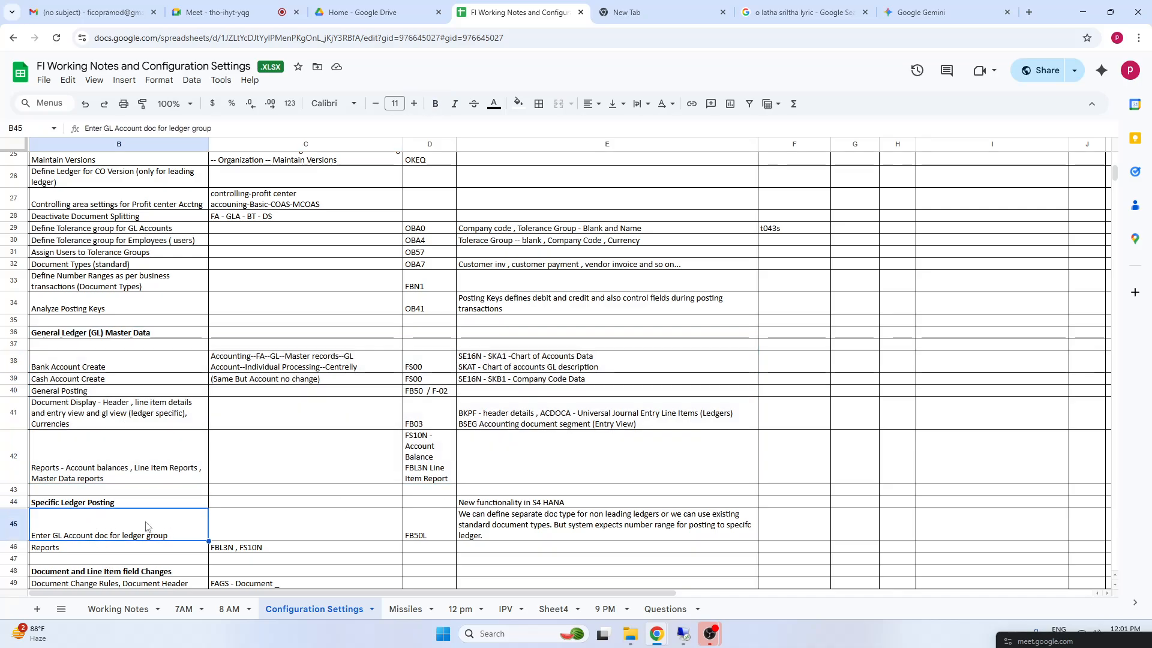
key("Down")
key("Down")
key("Down")
key("Down")
key("Down")
key("Down")
key("Down")
key("Down")
key("Down")
key("Down")
key("Down")
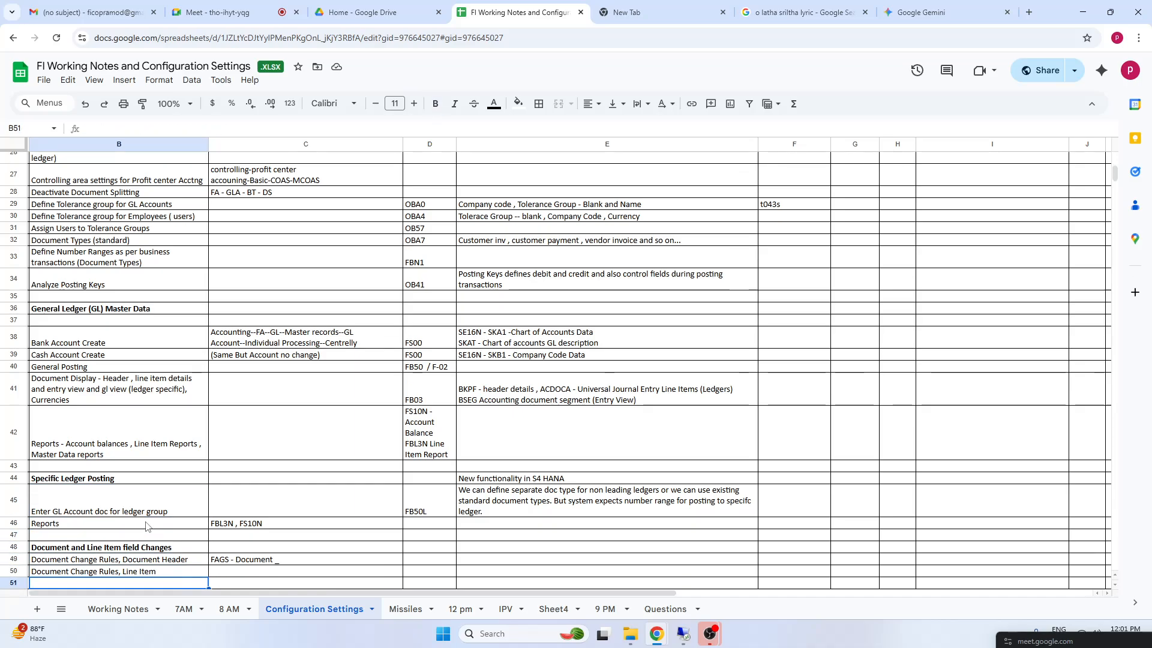
key("Down")
key("Down")
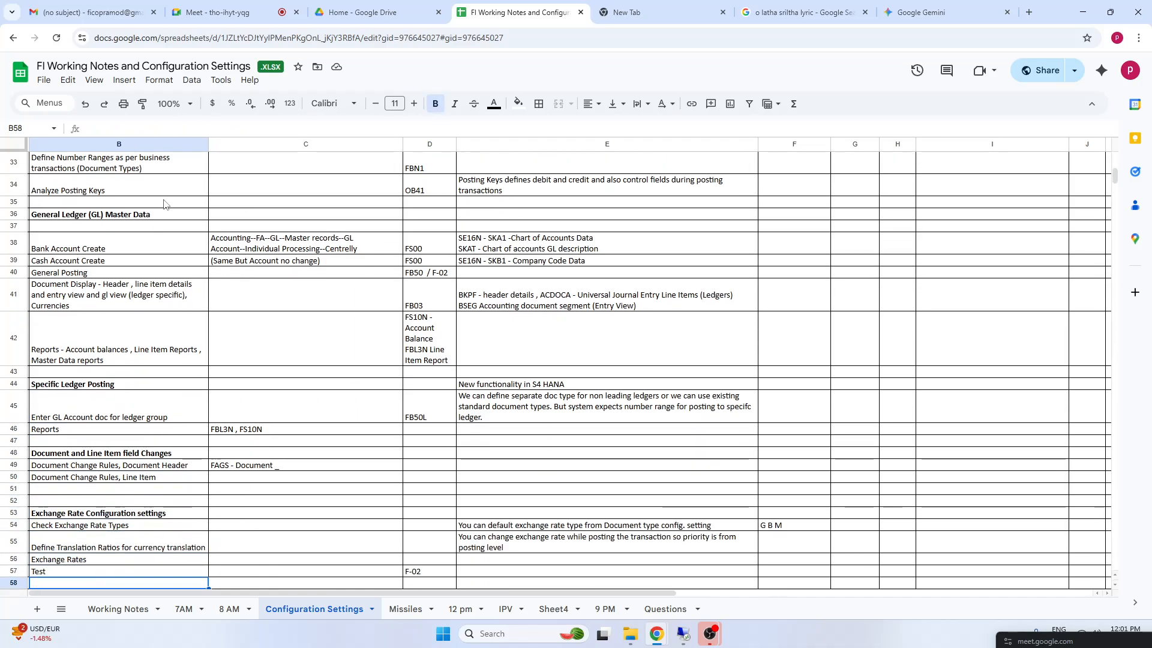
Highlight the General Ledger (GL) Master Data block B36:E42 and the Specific Ledger Posting block from row 44 for review
left_click(101, 216)
left_click_drag(479, 262, 606, 348)
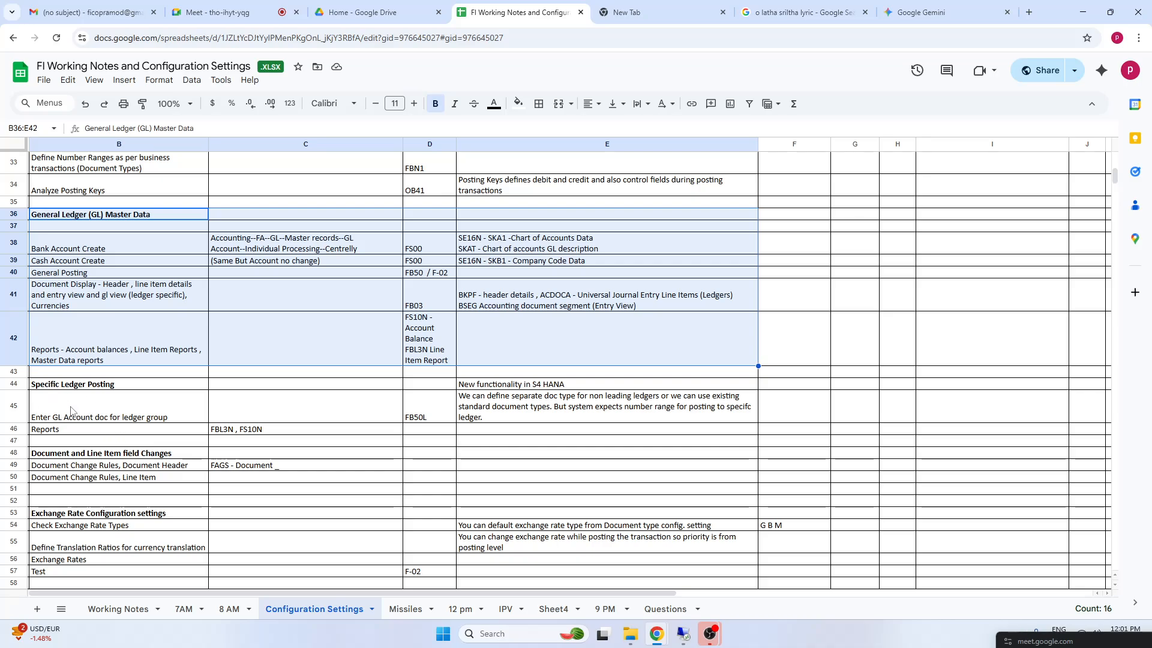
left_click_drag(108, 385, 585, 428)
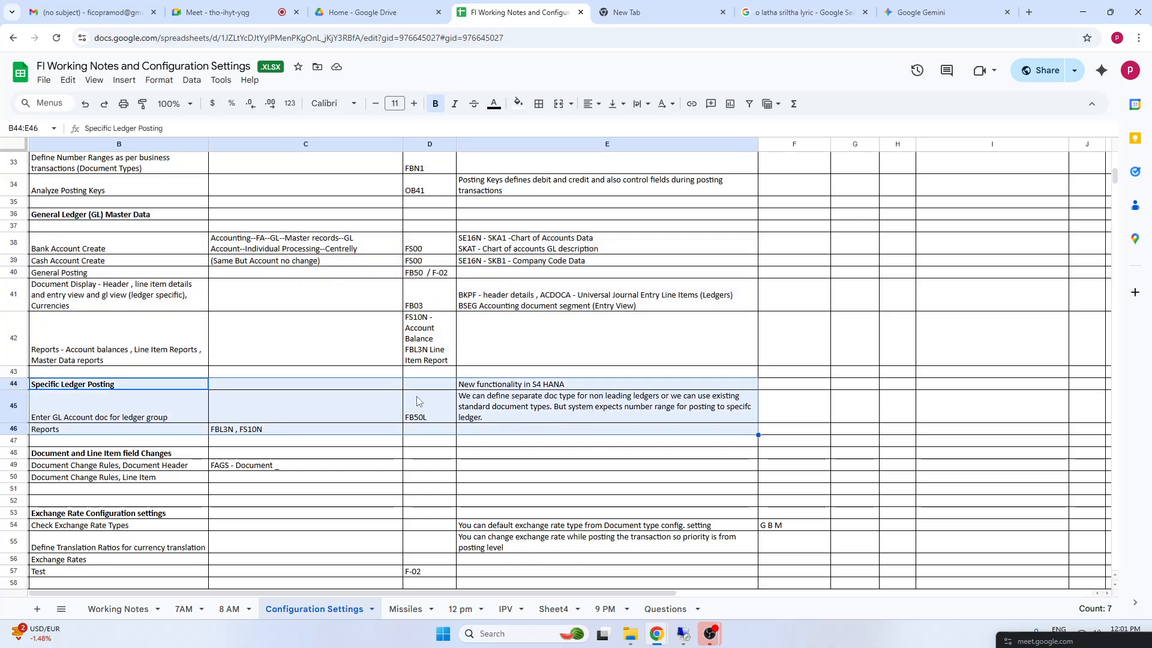
left_click(413, 403)
left_click_drag(69, 384, 600, 483)
left_click_drag(60, 387, 660, 444)
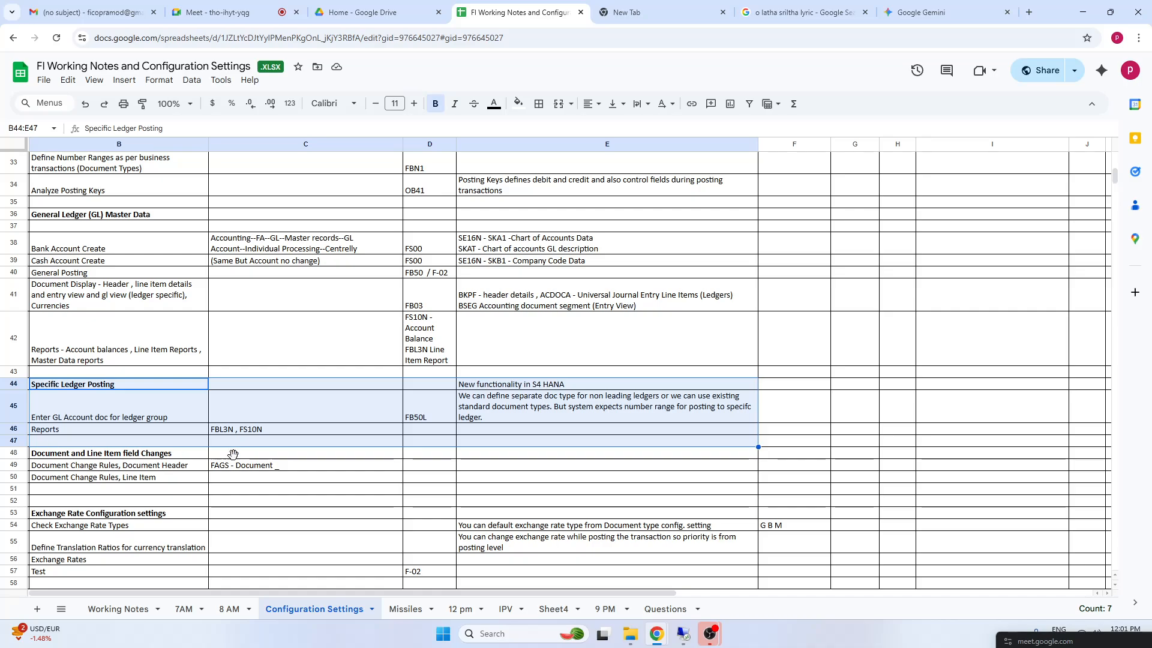
Examine the Document and Line Item field Changes rows and the Exchange Rate Configuration settings below them
left_click_drag(54, 454, 240, 477)
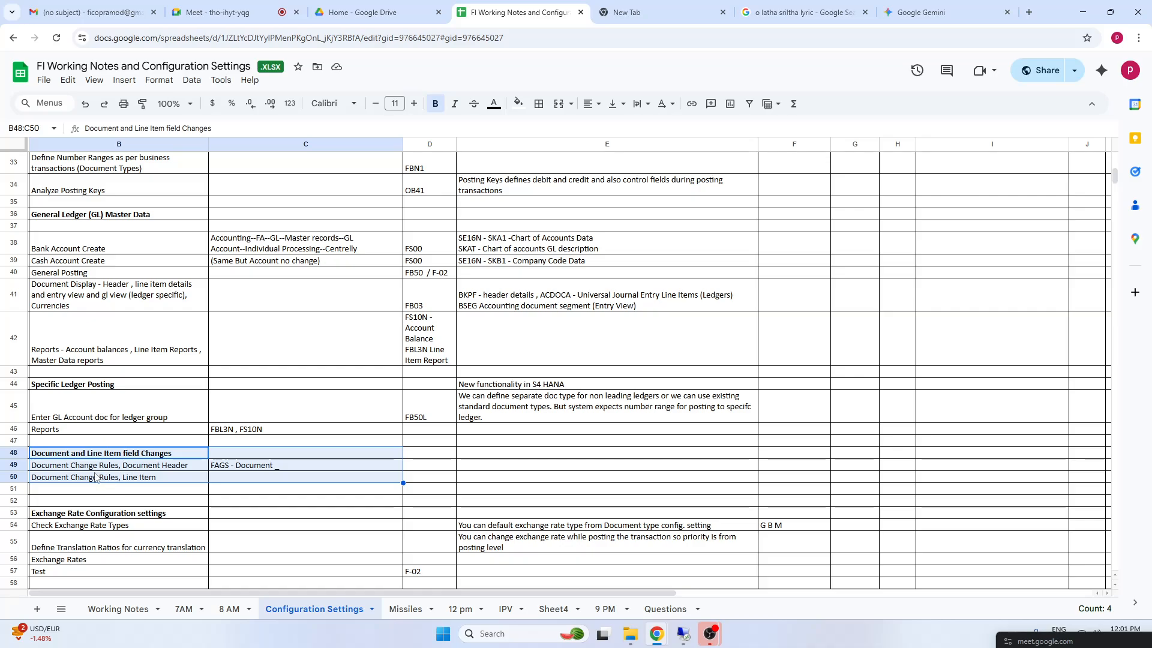
left_click(148, 478)
left_click_drag(93, 456, 618, 471)
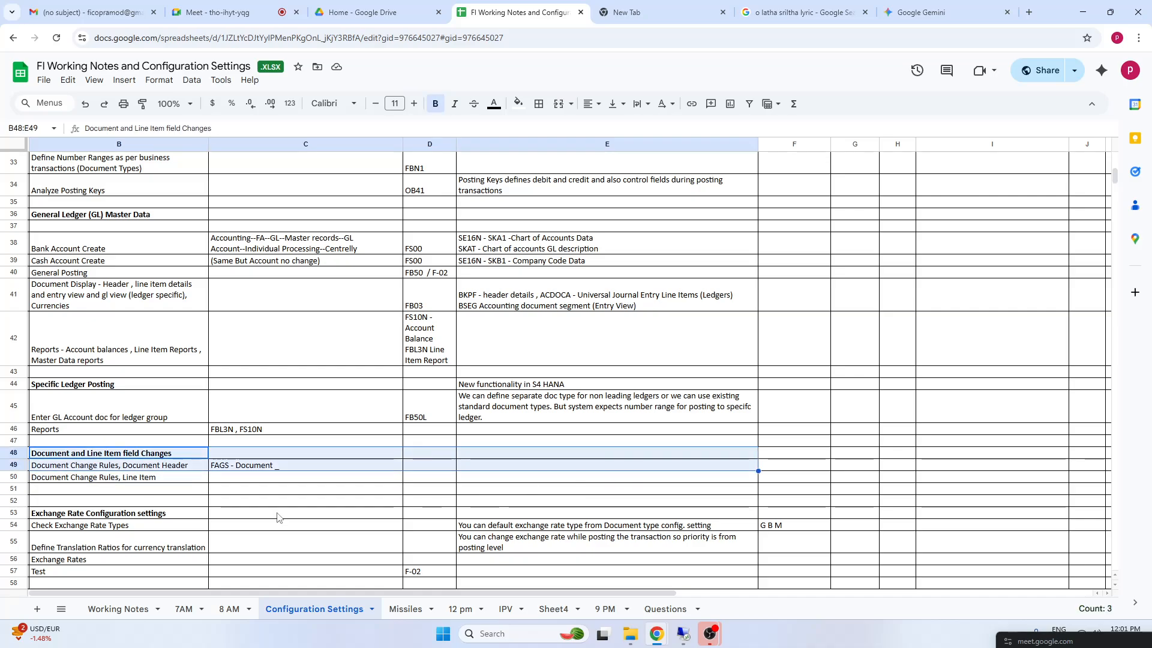
key("Down")
key("Down")
key("Down")
key("Down")
key("Down")
key("Down")
key("Down")
key("Down")
key("Down")
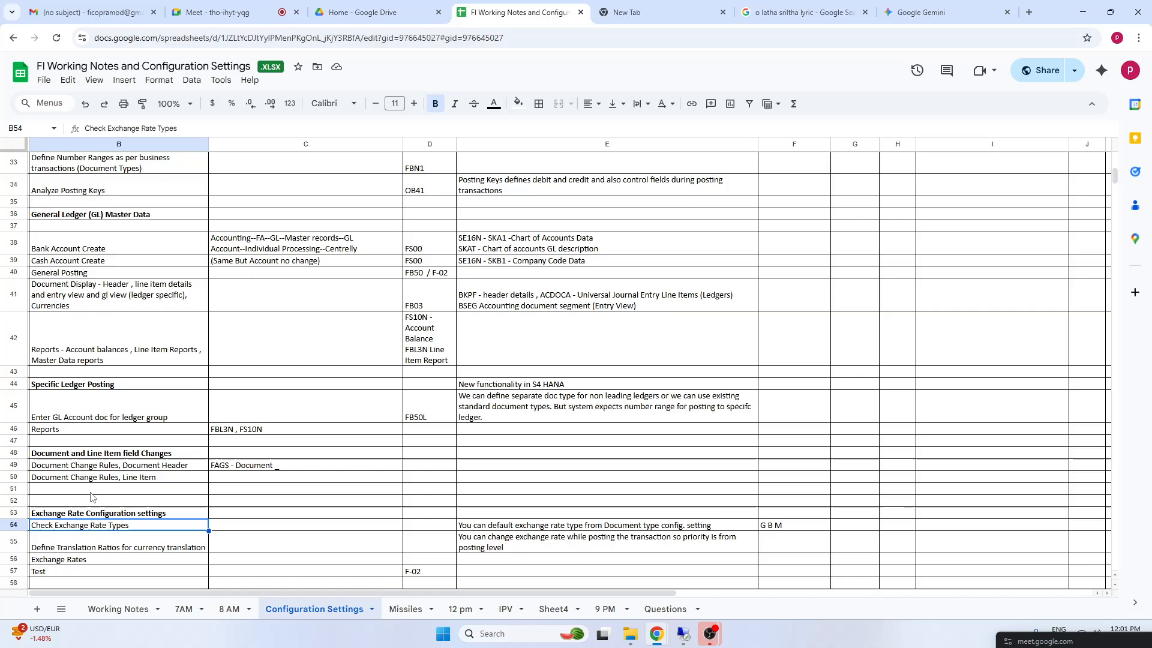
key("Down")
key("Down")
key("Down")
key("Down")
key("Down")
key("Down")
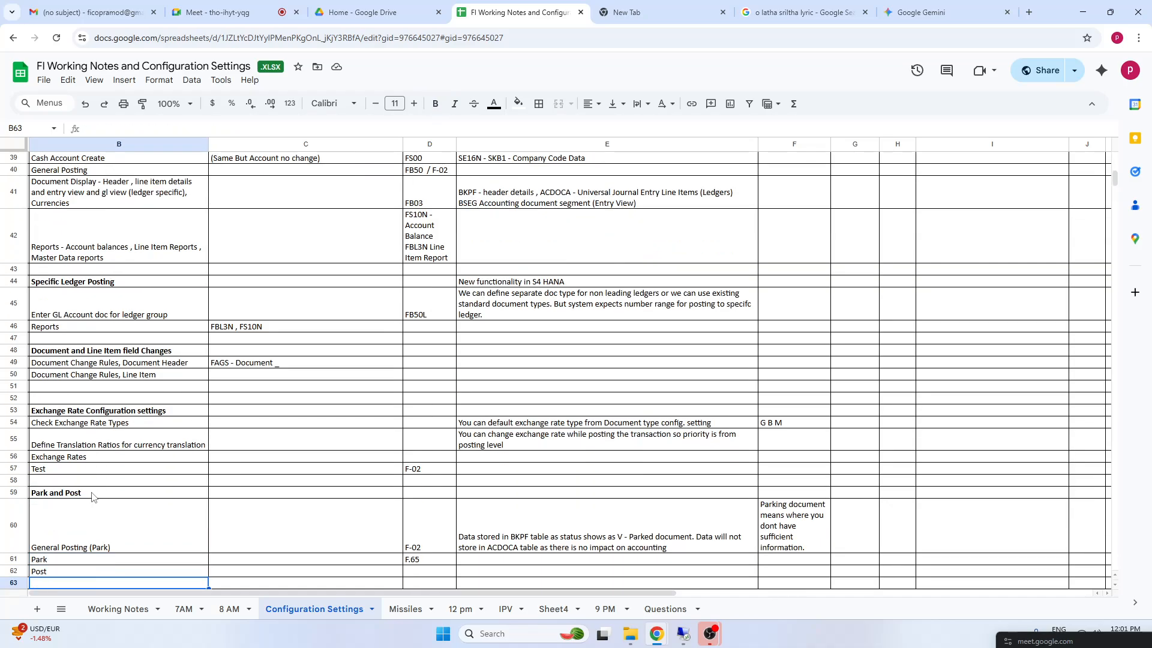
Examine the Park and Post section, covering the General Posting (Park), Park and Post rows
left_click(63, 494)
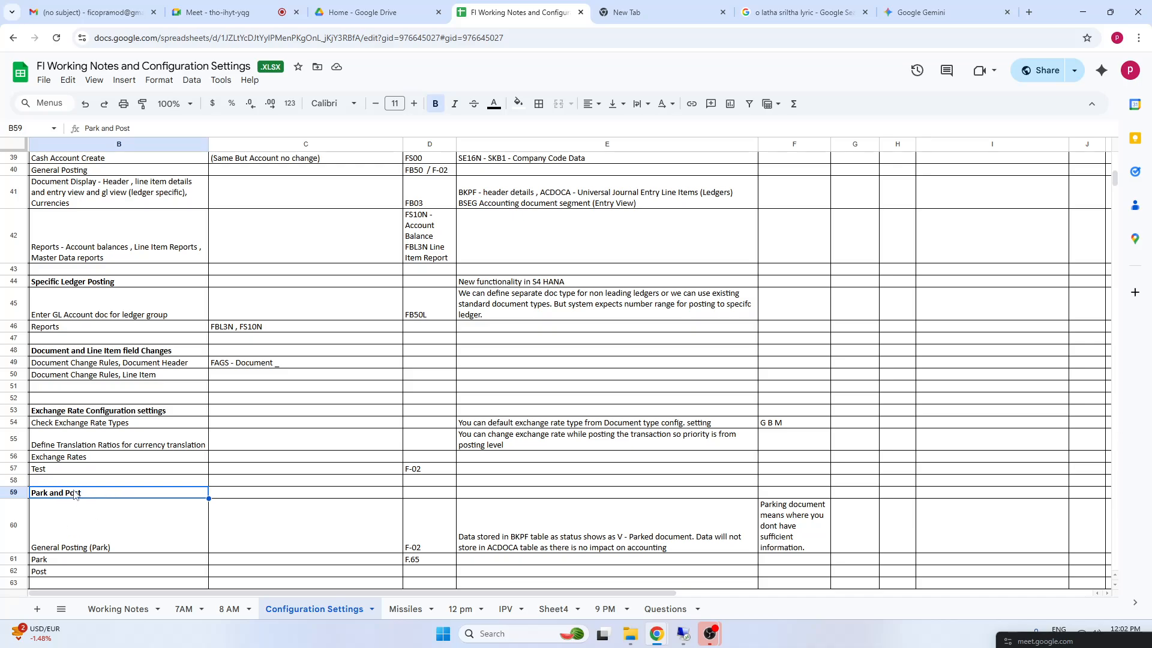
key("Down")
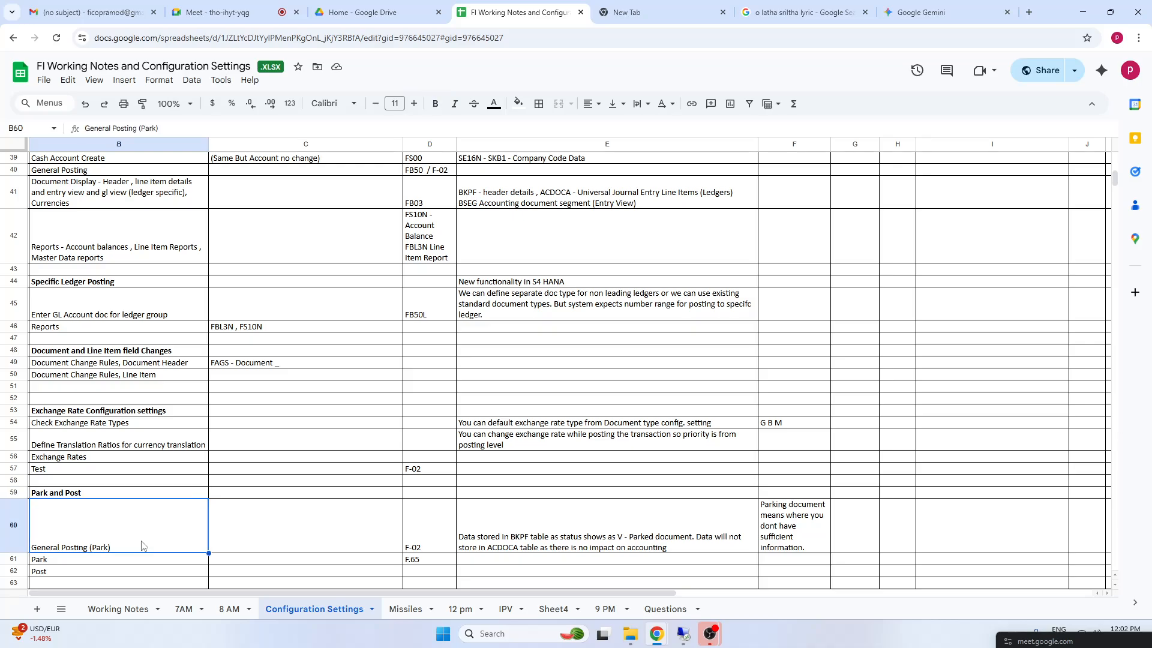
key("Down")
key("Down")
scroll(142, 546, "down", 2)
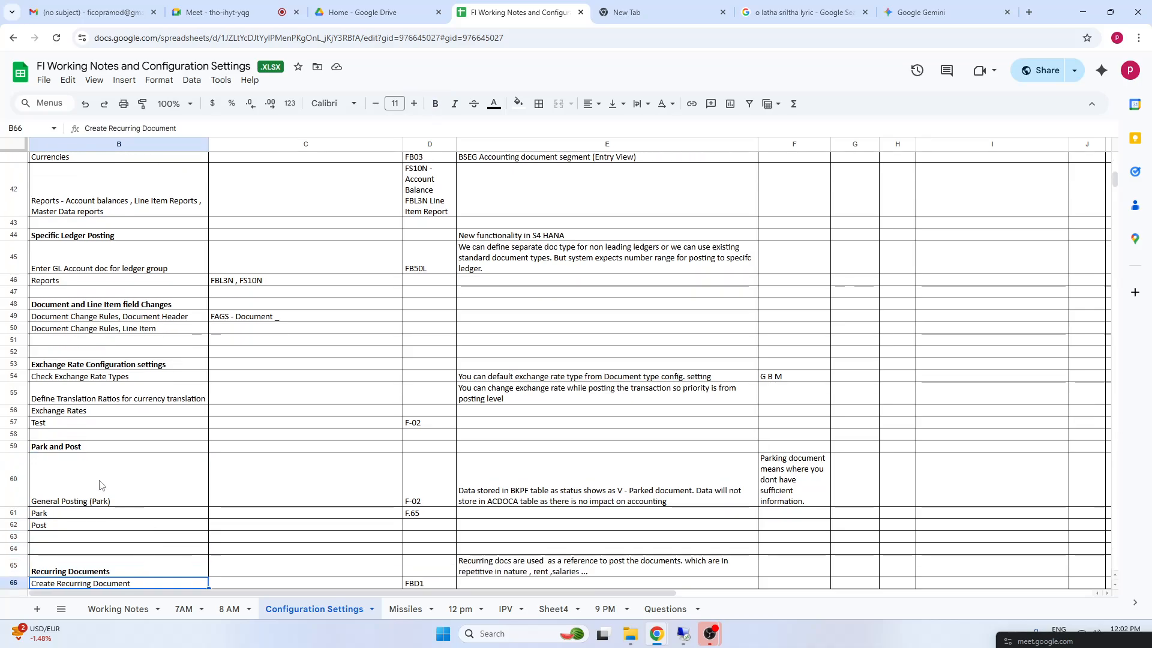
left_click(102, 485)
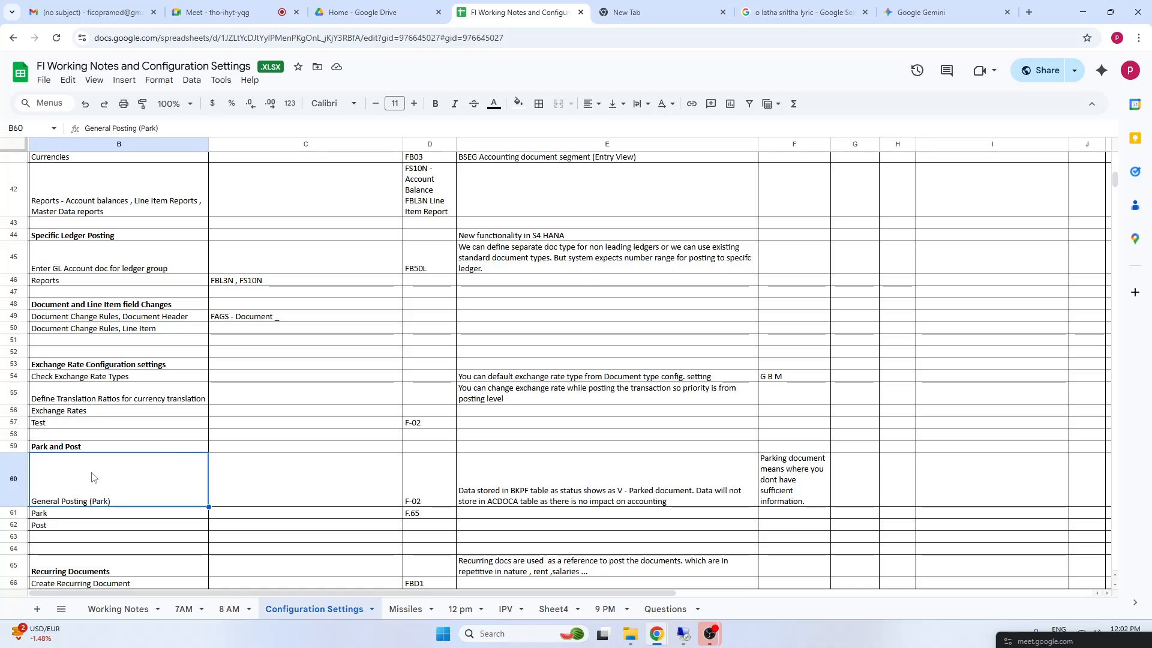
left_click(58, 516)
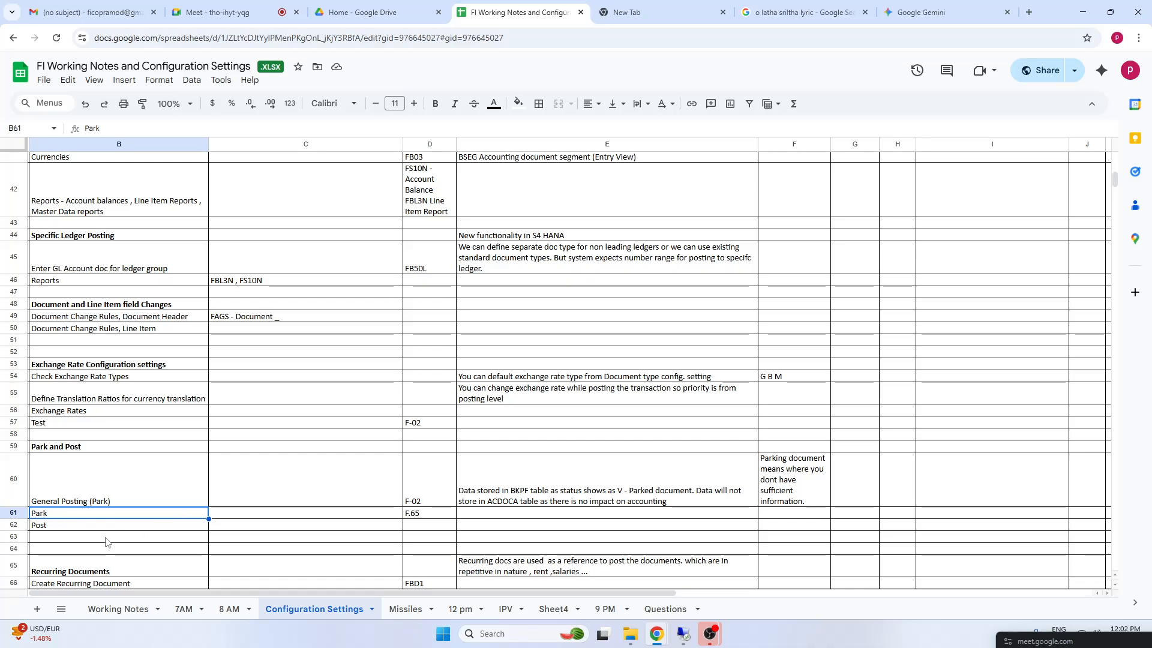
key("Down")
key("Down")
key("Down")
key("Down")
key("Down")
key("Down")
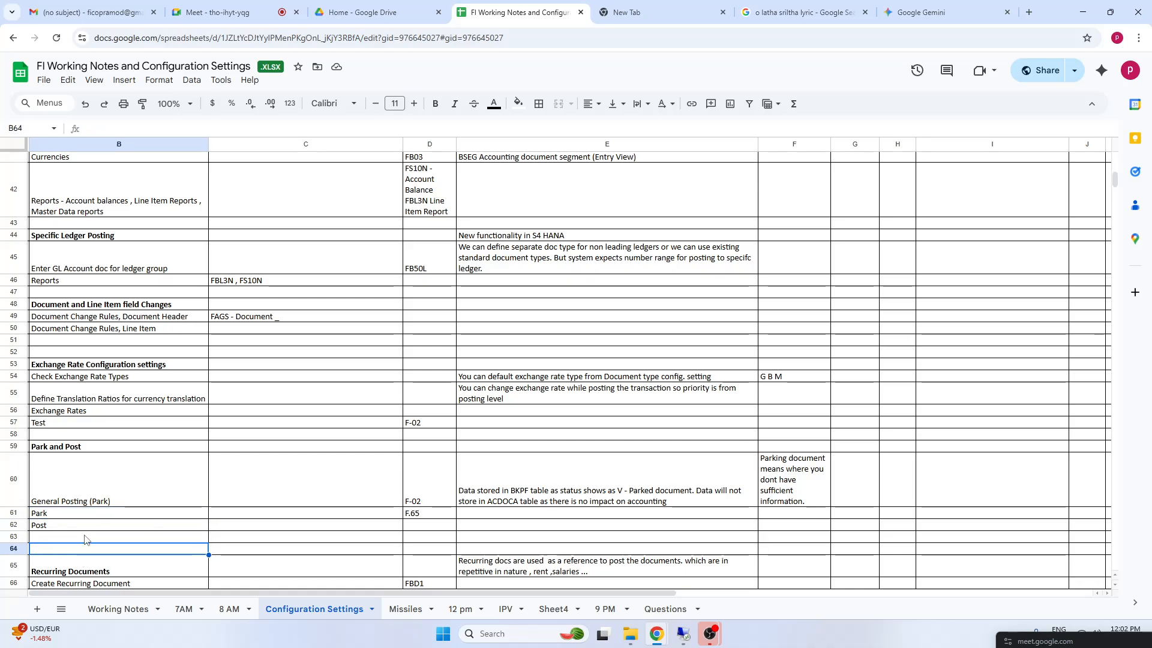
Review the Recurring Documents section, from creation and number ranges to deletion, the Recurring Execution Program and session execution
key("Down")
key("Down")
key("Down")
key("Down")
key("Down")
key("Down")
key("Down")
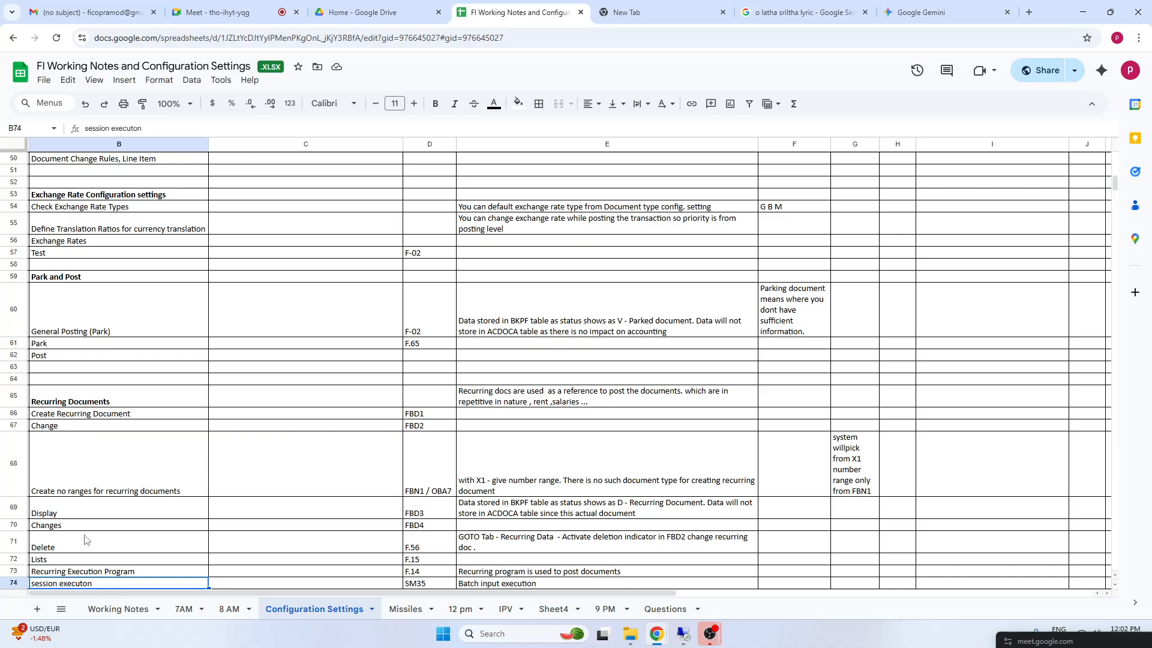
left_click(90, 401)
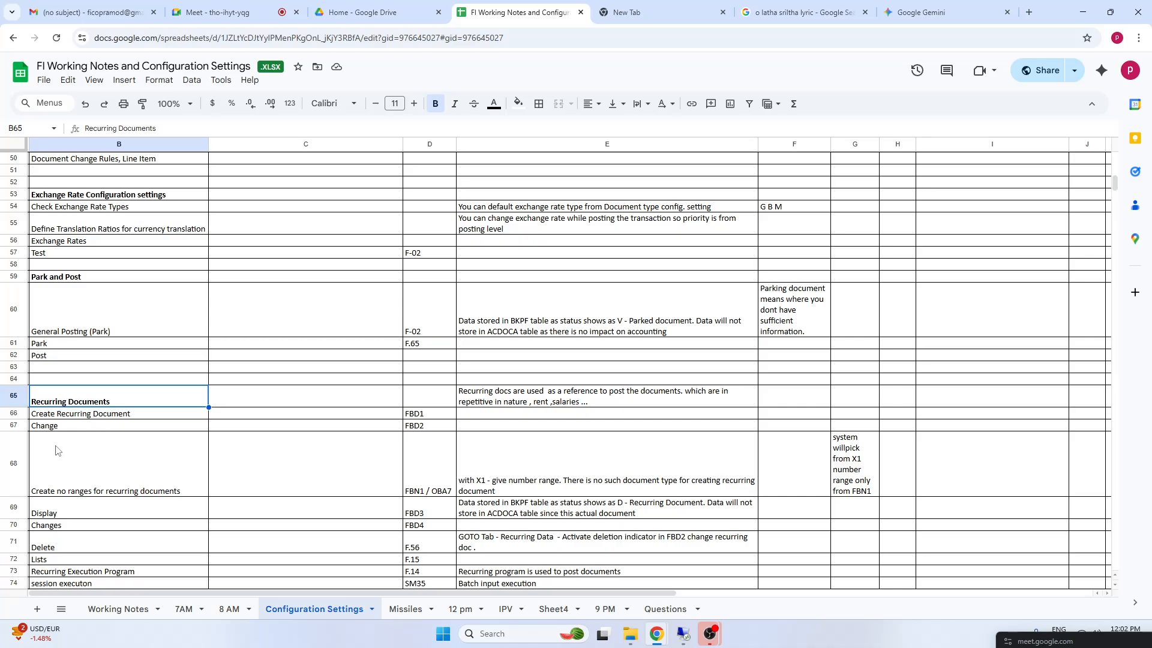
key("Down")
left_click(67, 427)
left_click_drag(86, 401, 665, 504)
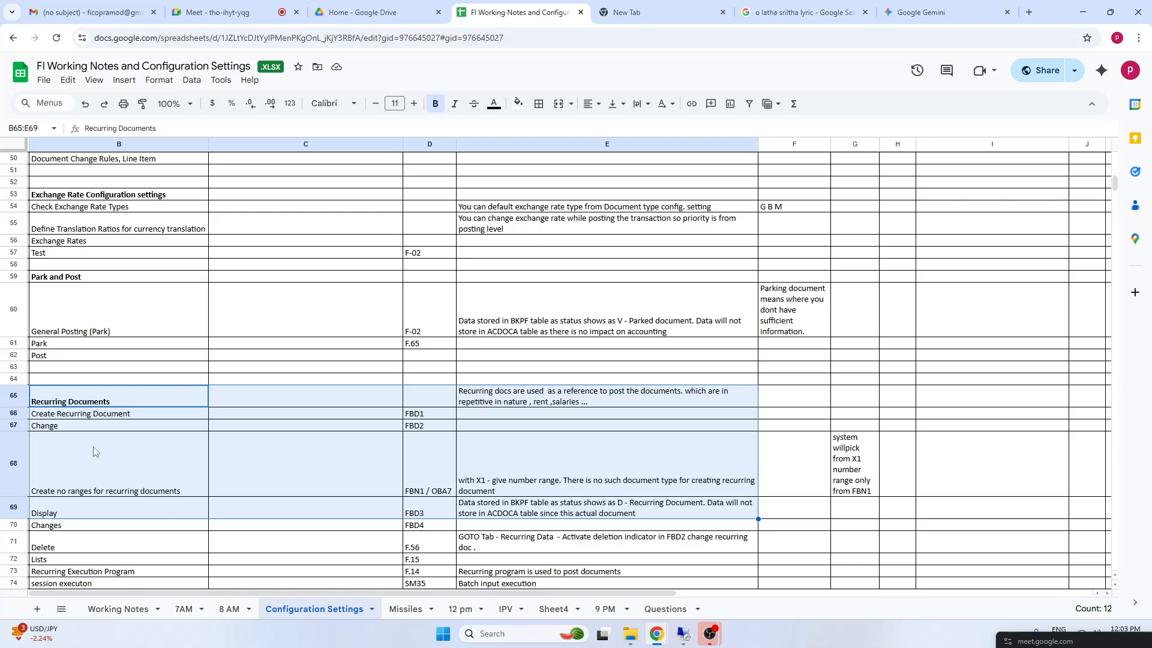
left_click(111, 545)
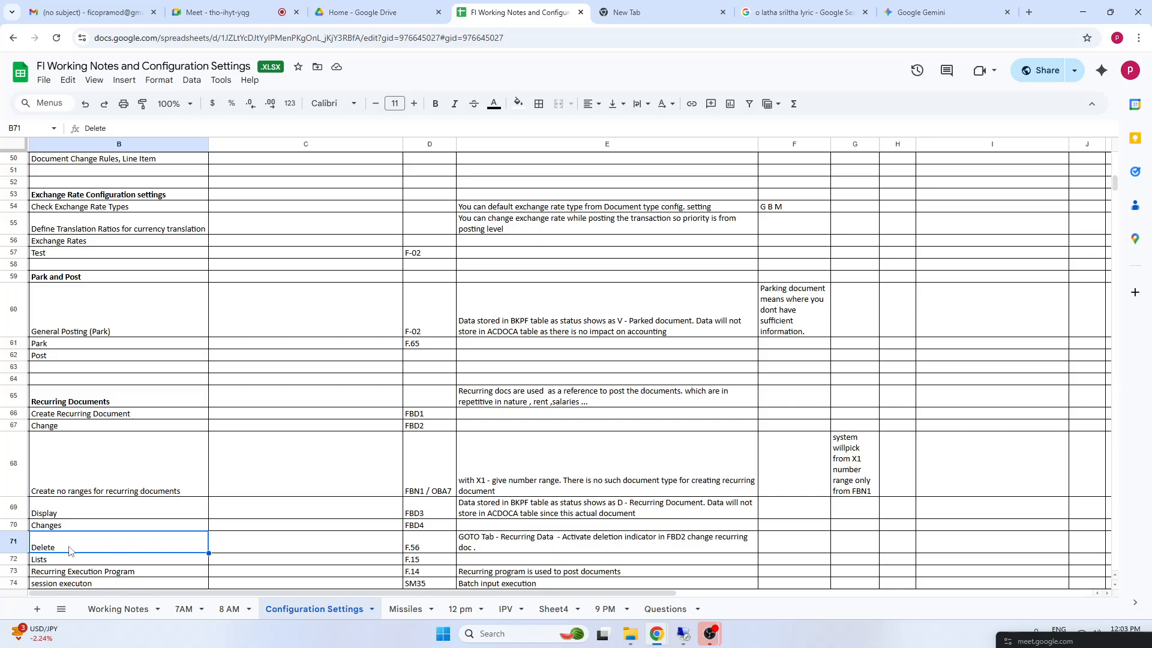
left_click(81, 571)
key("Down")
key("Down")
key("Down")
key("Down")
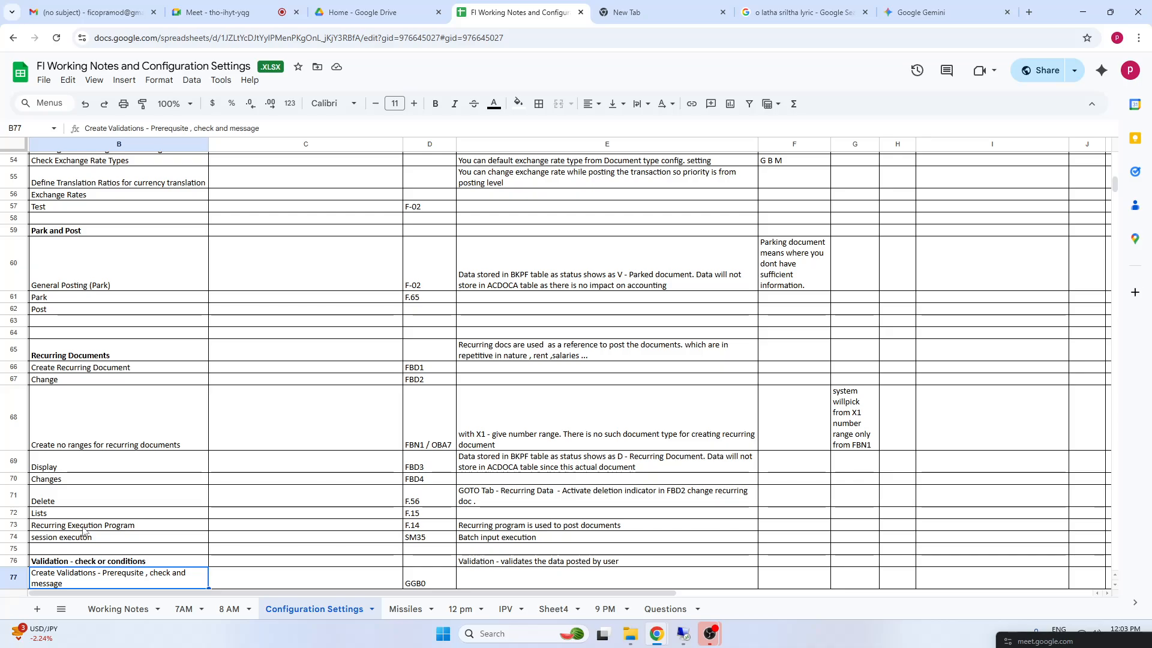
left_click(85, 527)
left_click(81, 538)
left_click_drag(74, 528, 564, 529)
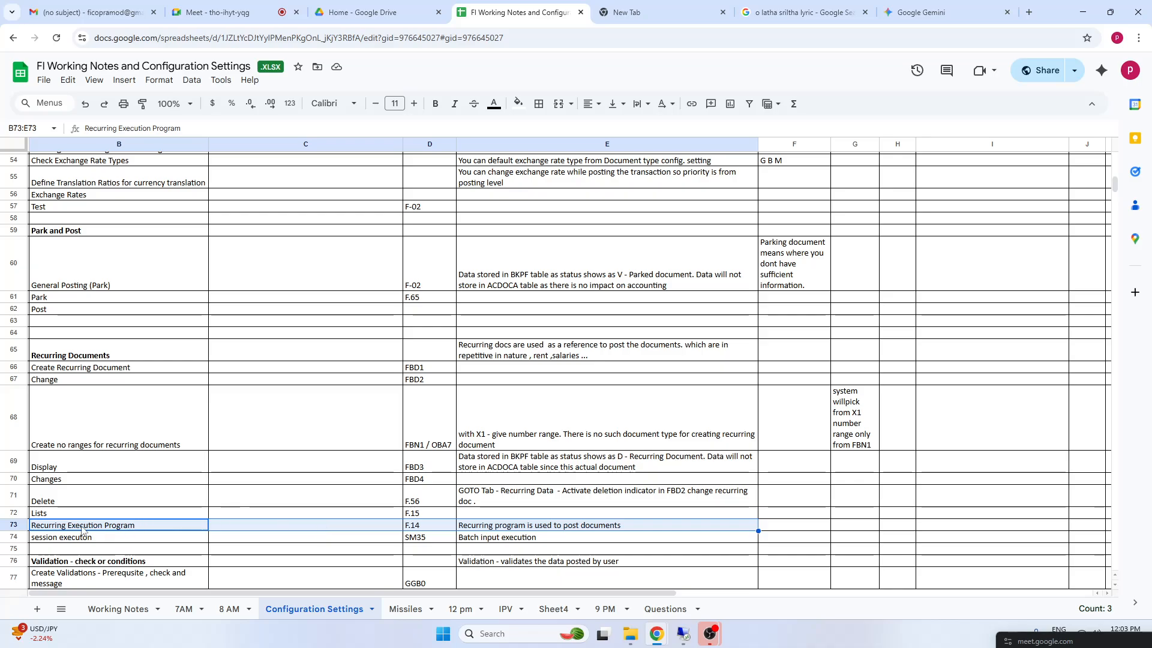
left_click_drag(71, 358, 829, 526)
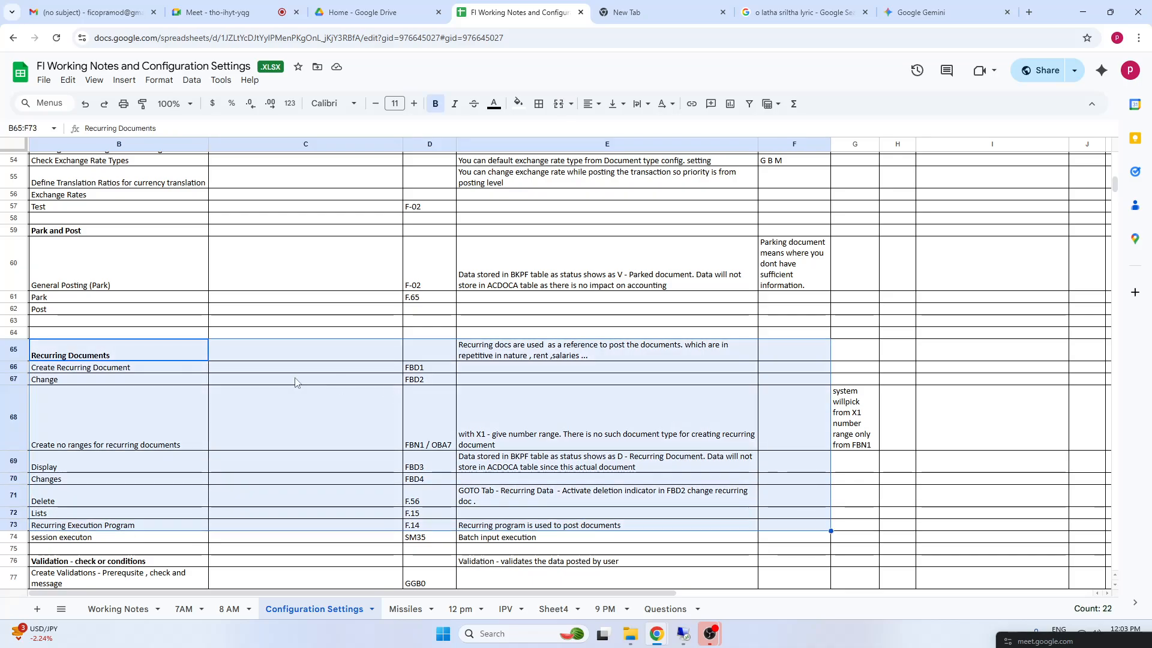
Go back from the Recurring Documents section to the General Ledger (GL) Master Data heading in B36
left_click(141, 310)
left_click(64, 350)
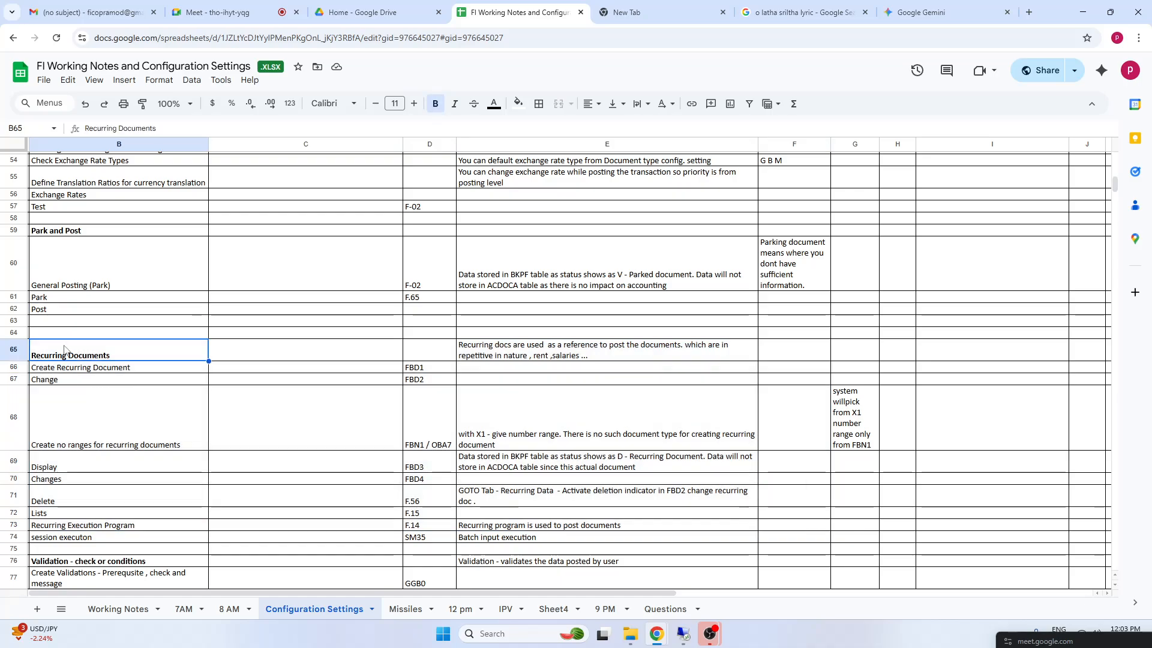
key("Up")
key("Up")
key("Up")
key("Up")
key("Up")
key("Up")
key("Up")
key("Up")
key("Up")
key("Up")
key("Up")
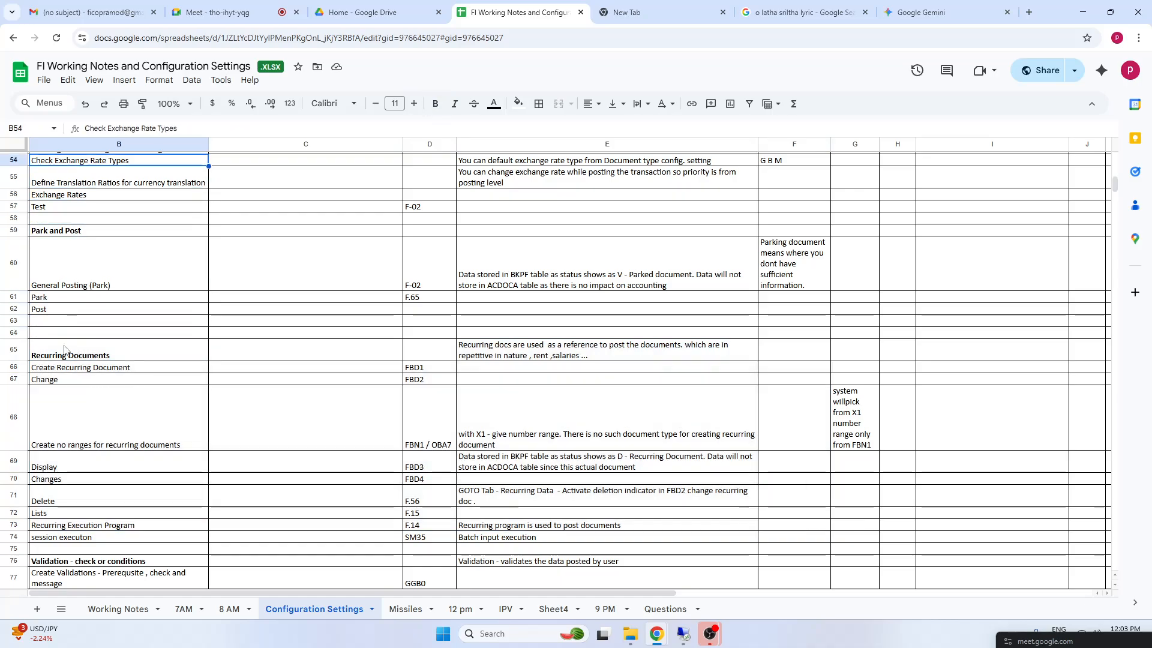
key("Up")
key("Up")
key("Up")
key("Up")
key("Up")
key("Up")
key("Up")
key("Up")
key("Up")
key("Up")
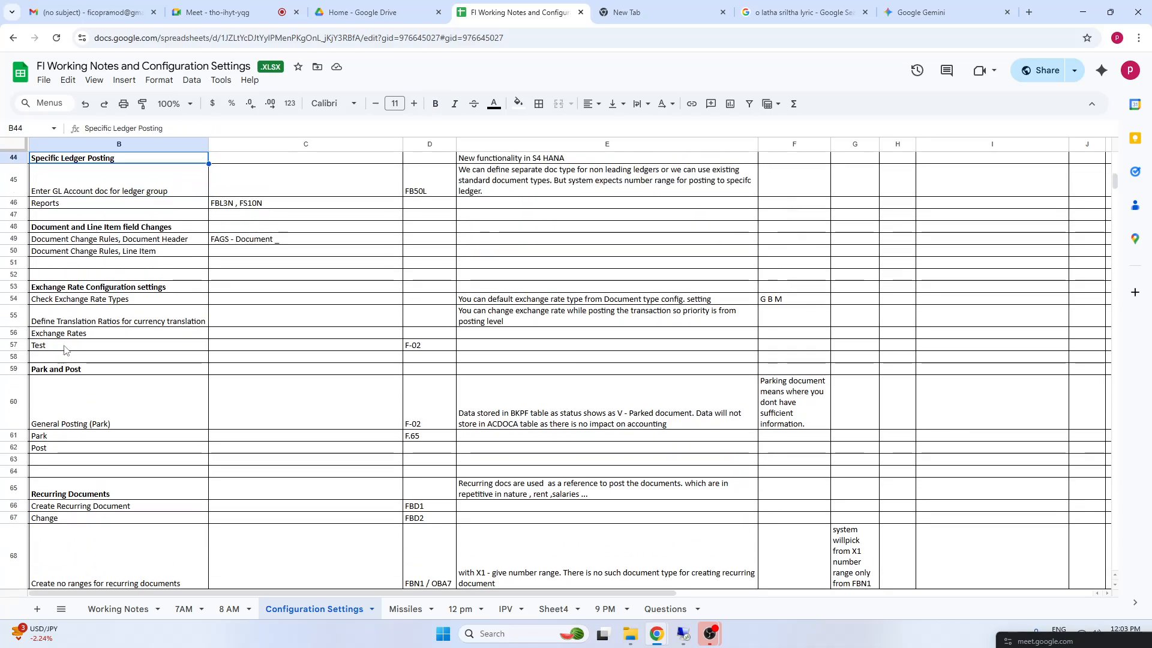
key("Up")
key("Up")
key("Up")
key("Up")
key("Up")
key("Up")
key("Up")
key("Up")
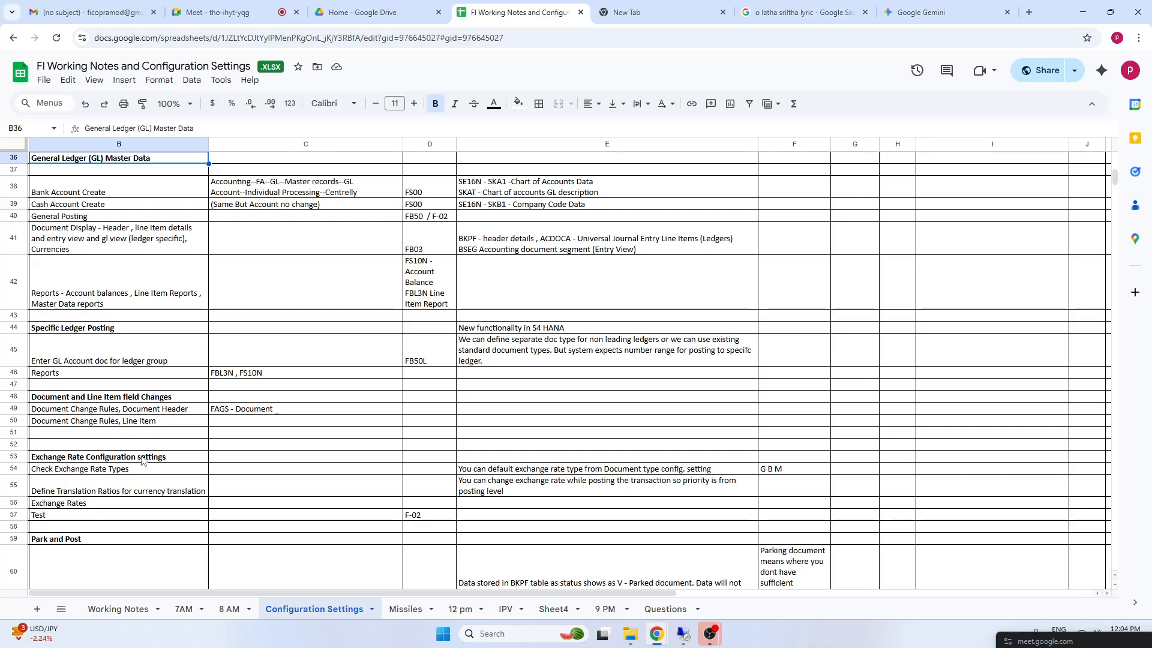
Recheck the topics from the Reports row in row 42 through the field change and exchange rate sections to Park and Post
left_click(78, 425)
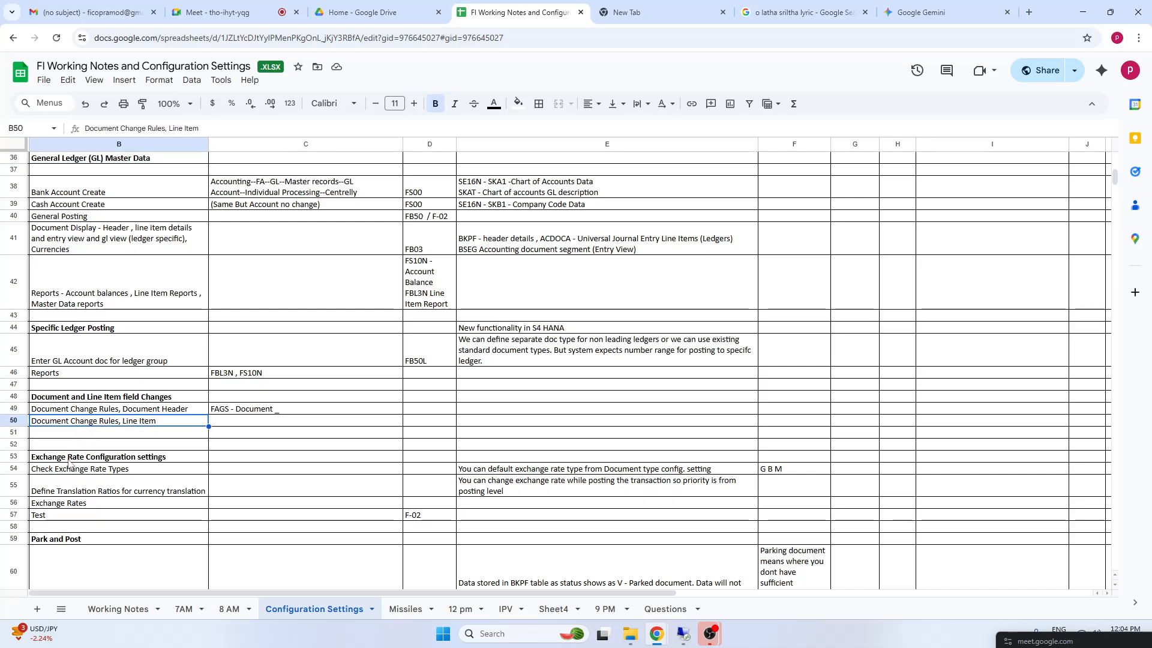
left_click(77, 444)
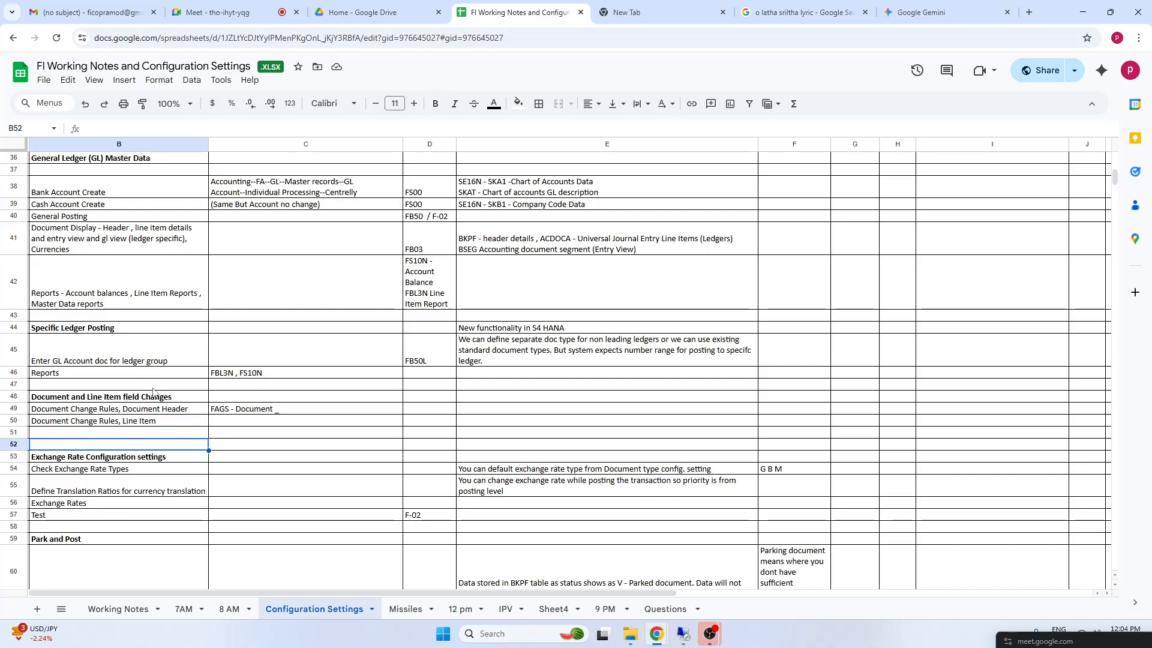
left_click(77, 400)
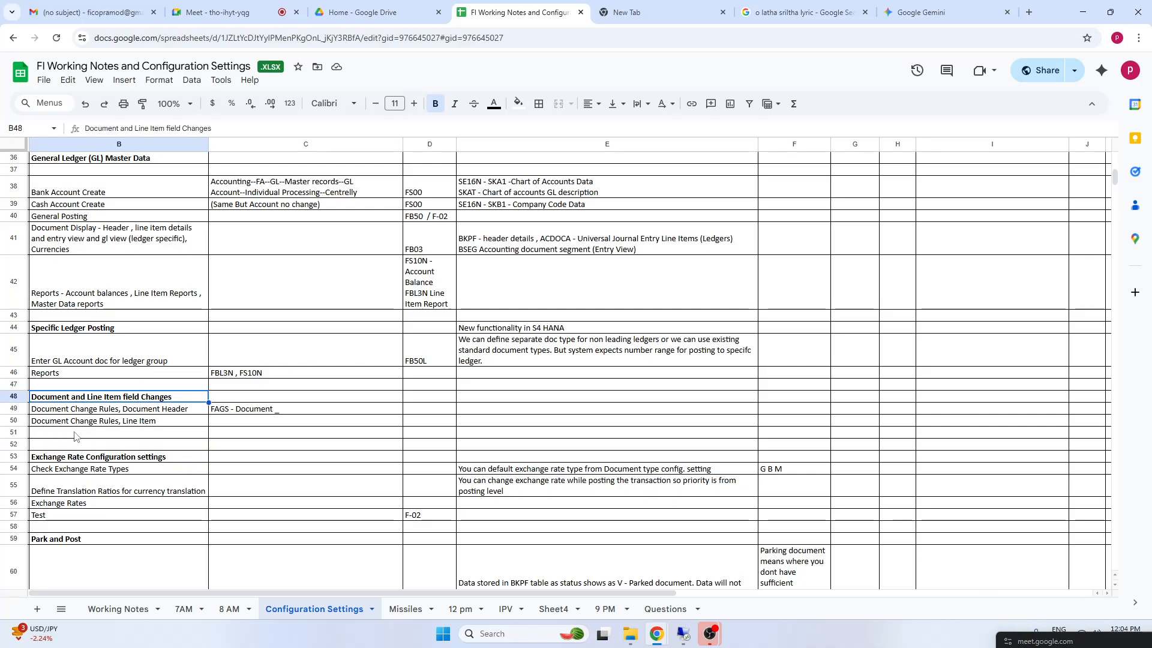
left_click(73, 459)
left_click(76, 295)
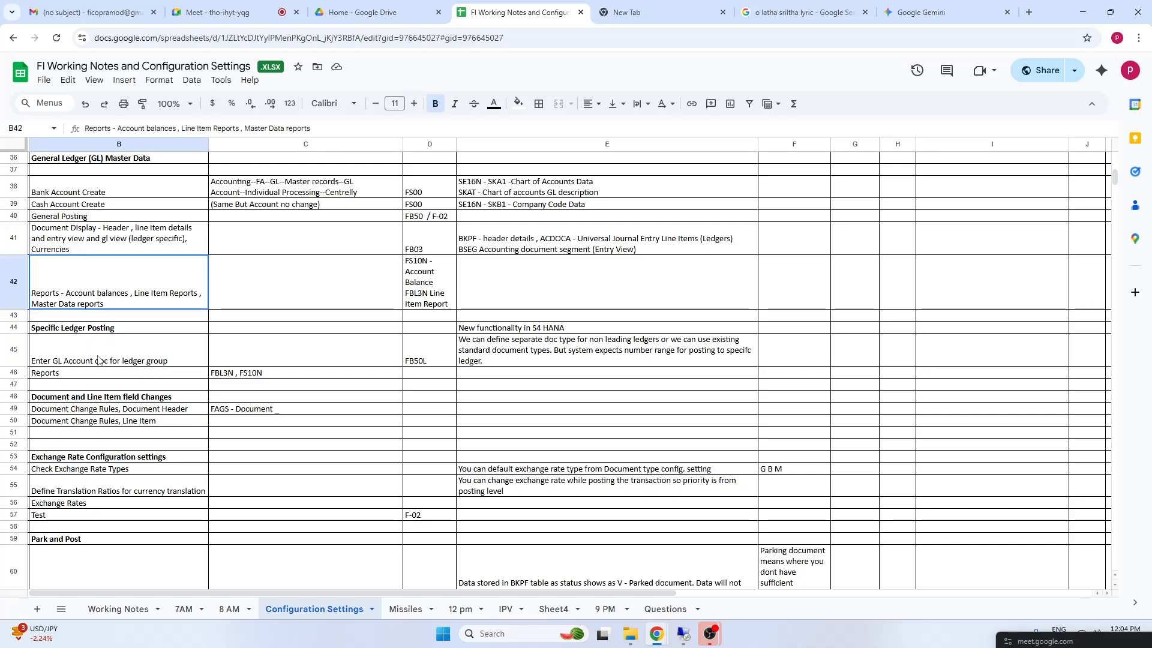
key("Down")
key("Down")
key("Down")
key("Down")
key("Down")
key("Down")
key("Down")
key("Down")
key("Down")
key("Down")
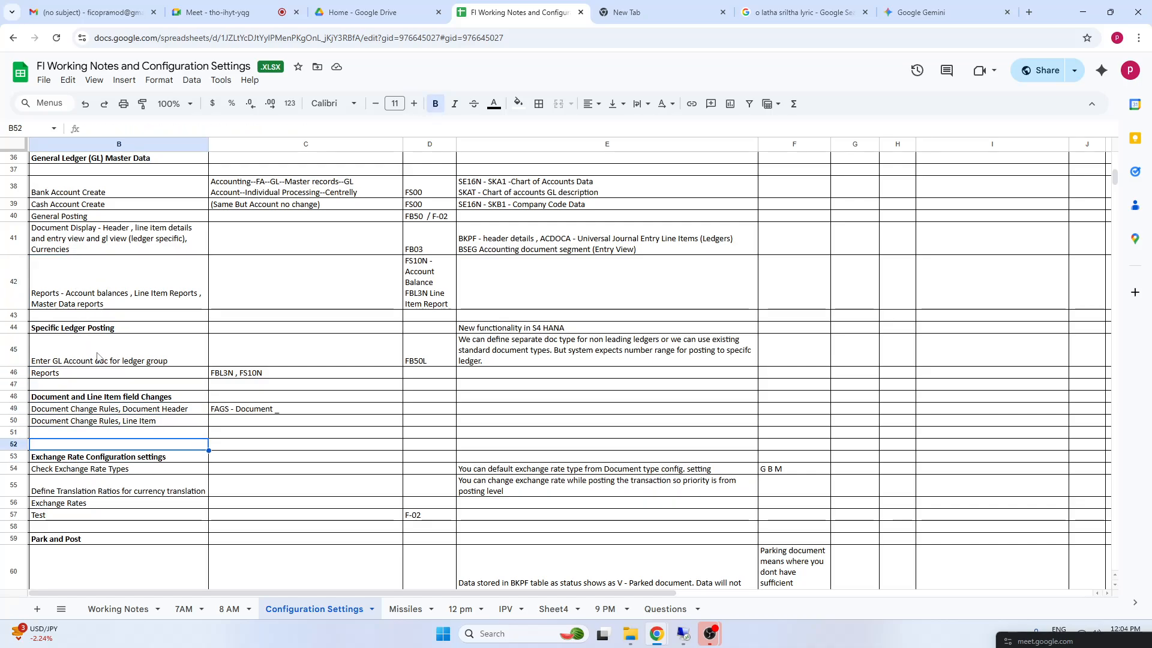
key("Down")
key("Down")
key("Down")
key("Down")
key("Down")
key("Down")
key("Down")
key("Down")
key("Down")
key("Down")
key("Down")
key("Down")
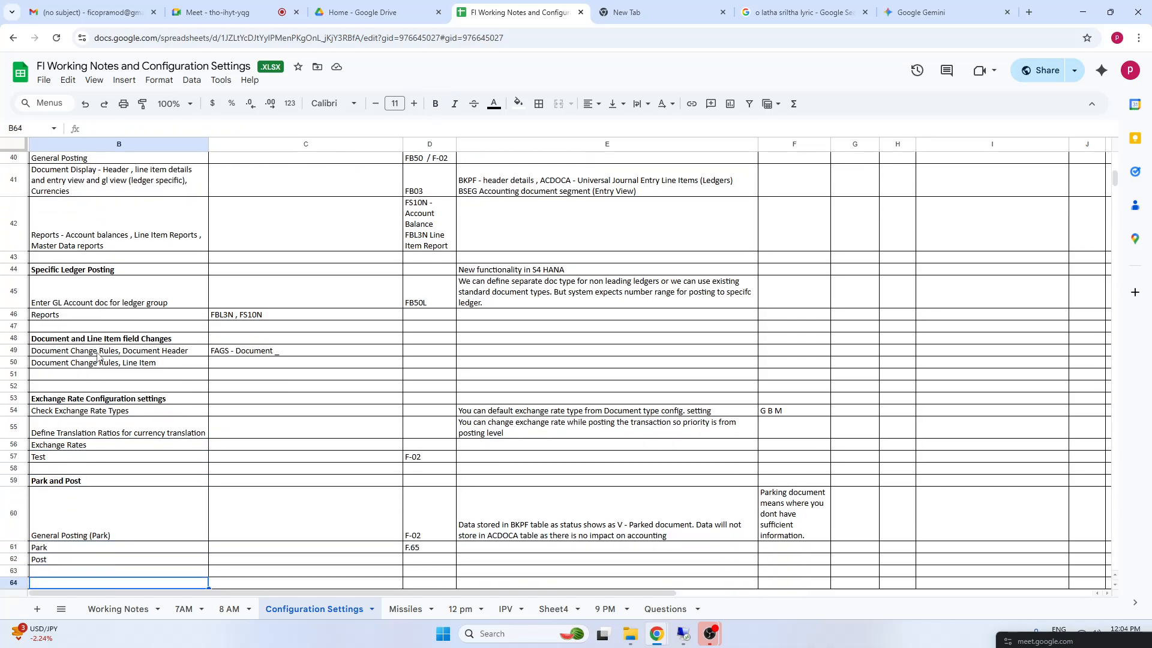
Locate the Exchange Rate Configuration settings heading in B53 and go to the empty rows below the notes in the Missiles sheet
scroll(98, 357, "down", 1)
left_click(123, 354)
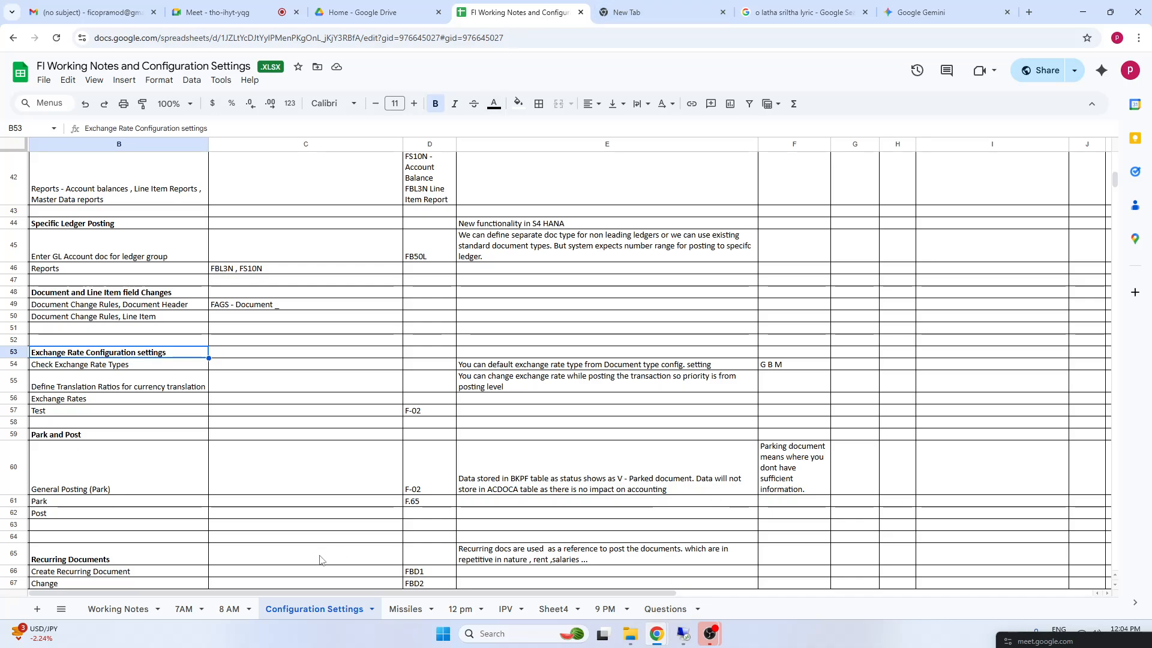
left_click(411, 609)
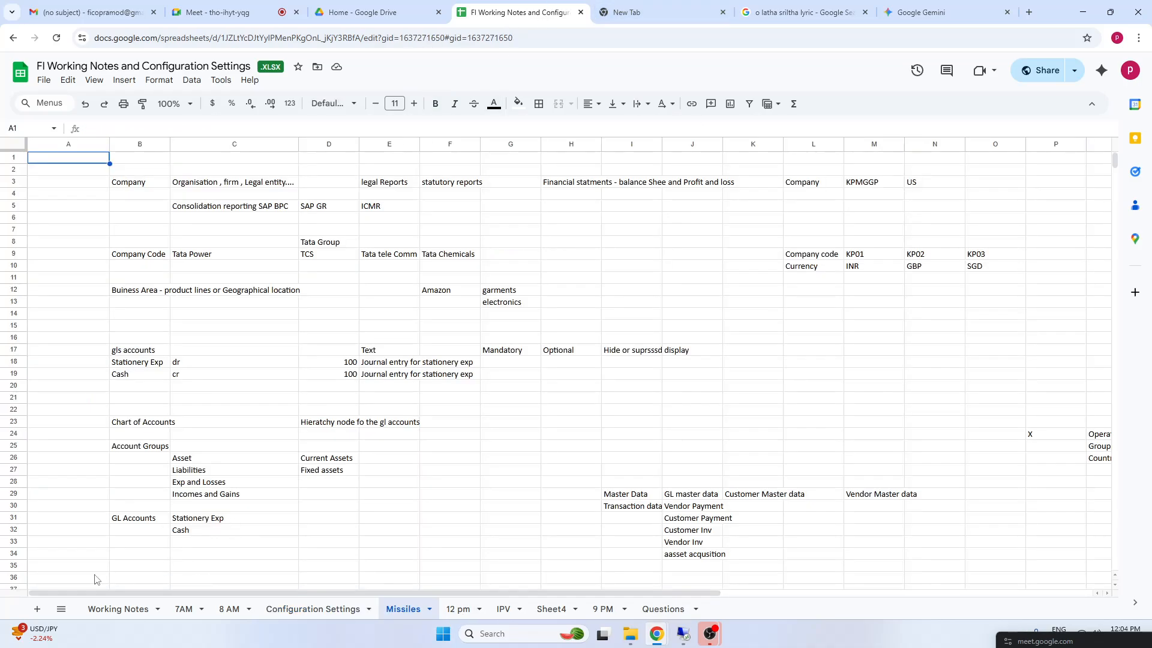
left_click(97, 569)
key("Down")
key("Down")
key("Down")
key("Down")
key("Down")
key("Down")
key("Down")
key("Down")
key("Down")
key("Down")
key("Down")
key("Down")
key("Down")
key("Down")
key("Down")
key("Down")
key("Down")
key("Down")
key("Down")
key("Down")
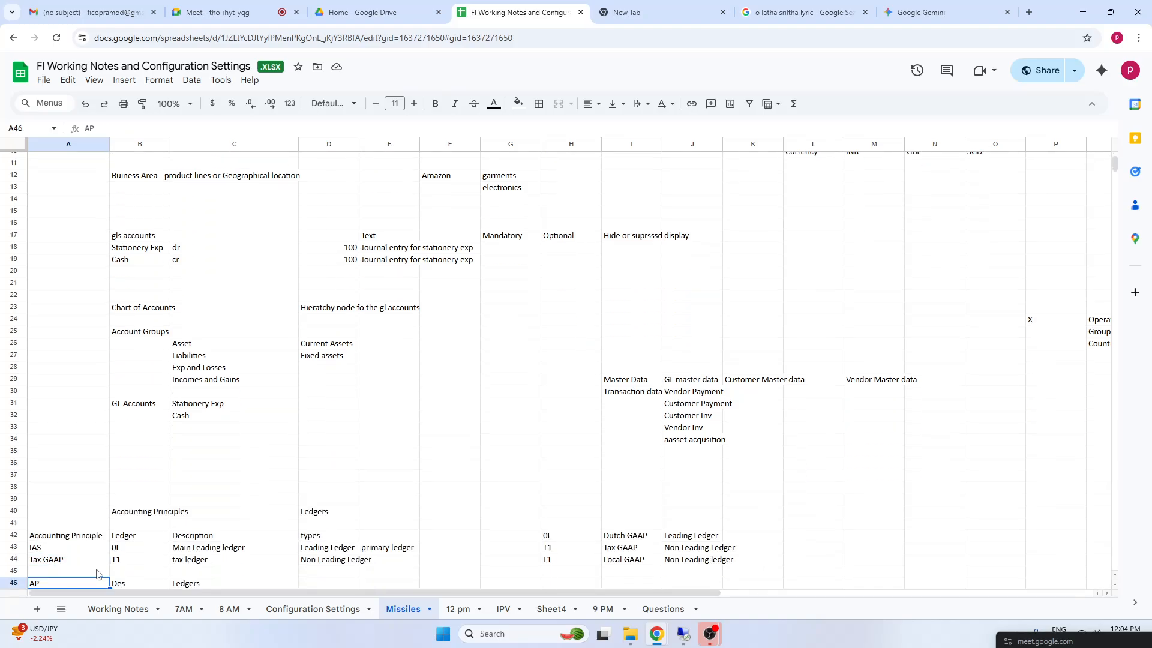
key("Down")
key("Down")
key("Down")
key("Down")
key("Down")
key("Down")
key("Down")
key("Down")
key("Down")
key("Down")
key("Down")
key("Down")
key("Down")
key("Down")
key("Down")
key("Down")
key("Down")
key("Down")
key("Down")
key("Down")
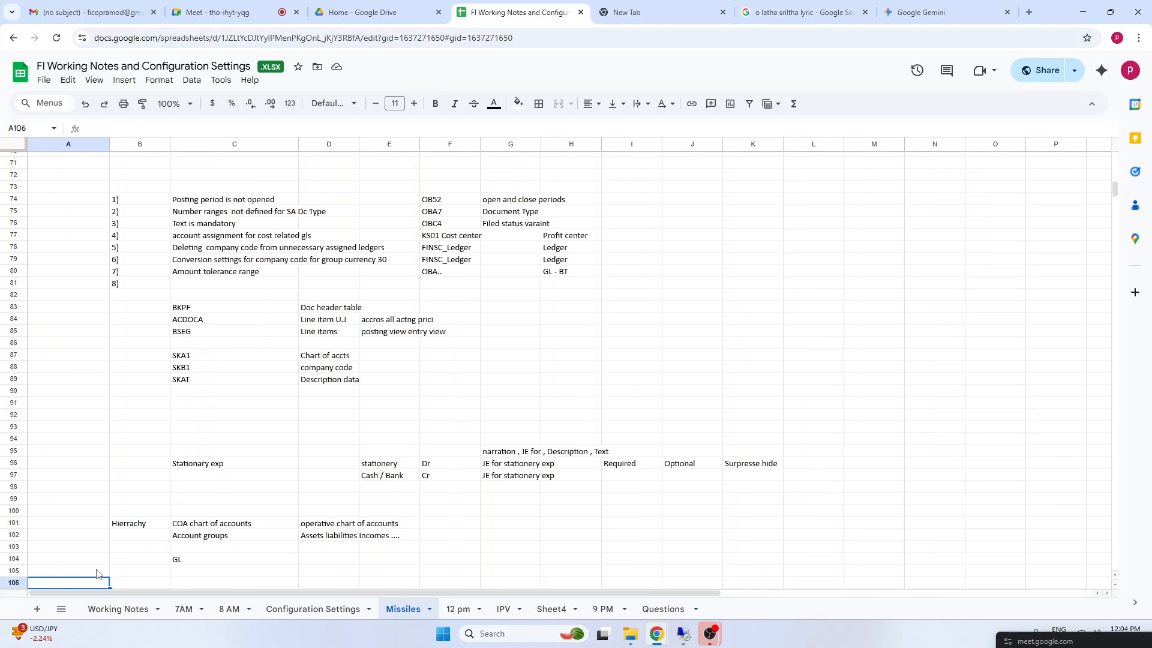
key("Down")
key("Down")
key("Down")
key("Down")
key("Down")
key("Down")
key("Down")
key("Down")
key("Down")
key("Down")
key("Down")
key("Down")
key("Down")
key("Down")
key("Down")
key("Down")
key("Down")
key("Down")
key("Down")
key("Down")
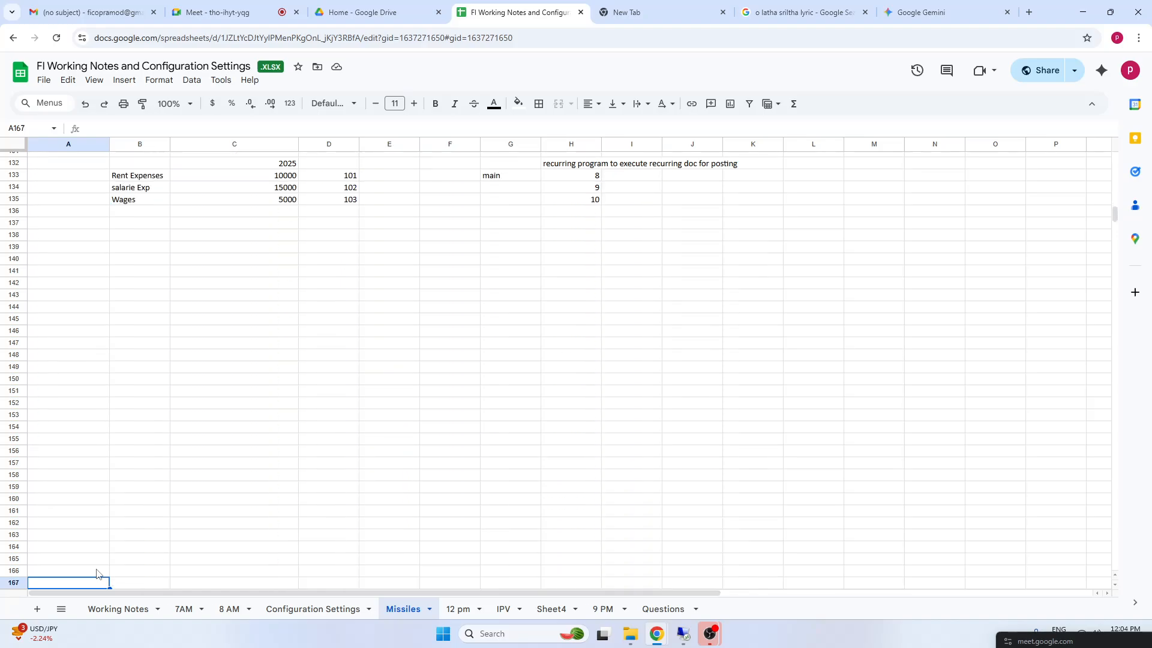
Enter 1 USD in cell C141 of the Missiles sheet, in the empty area below the existing notes
left_click(221, 211)
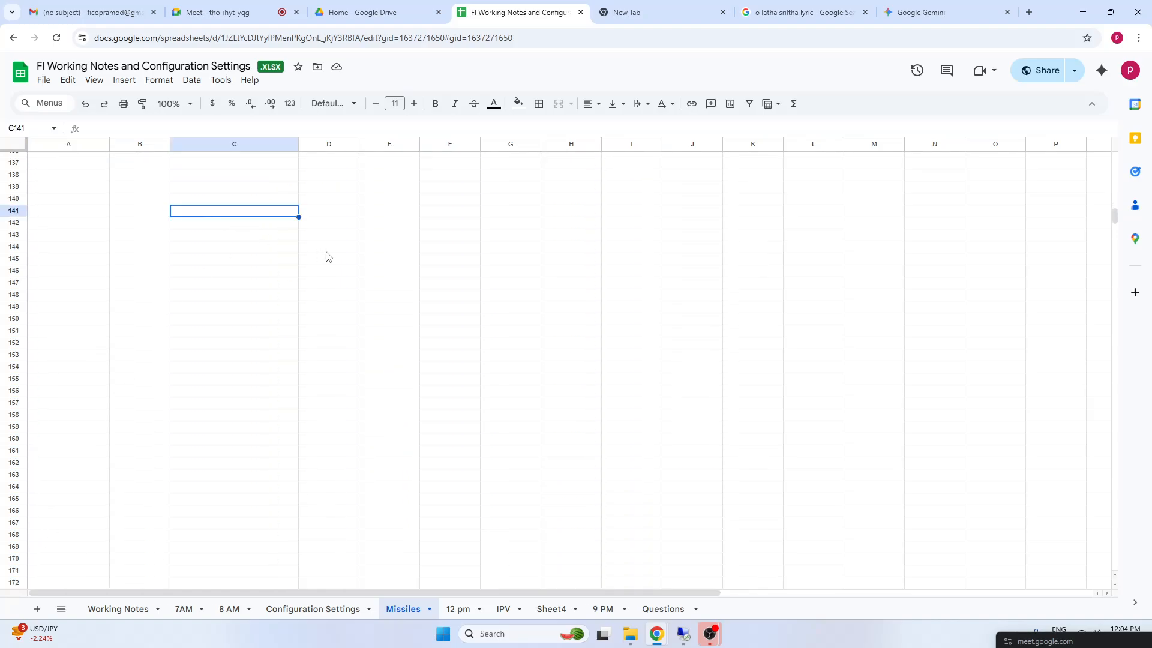
type("1 USD")
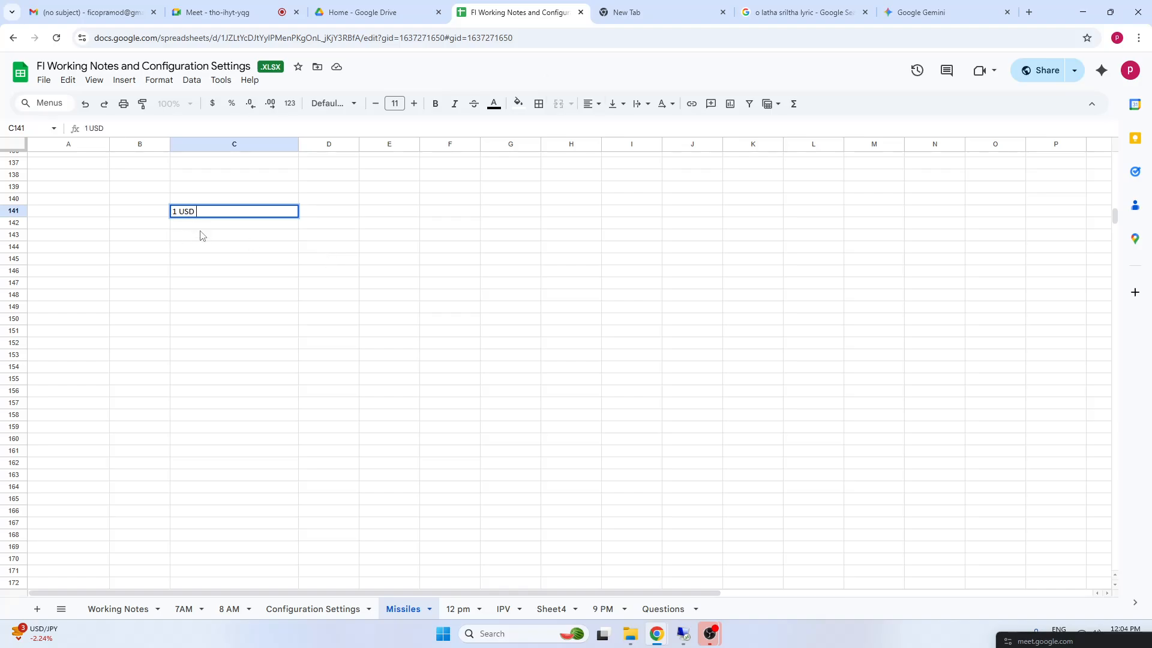
left_click(224, 251)
left_click(201, 214)
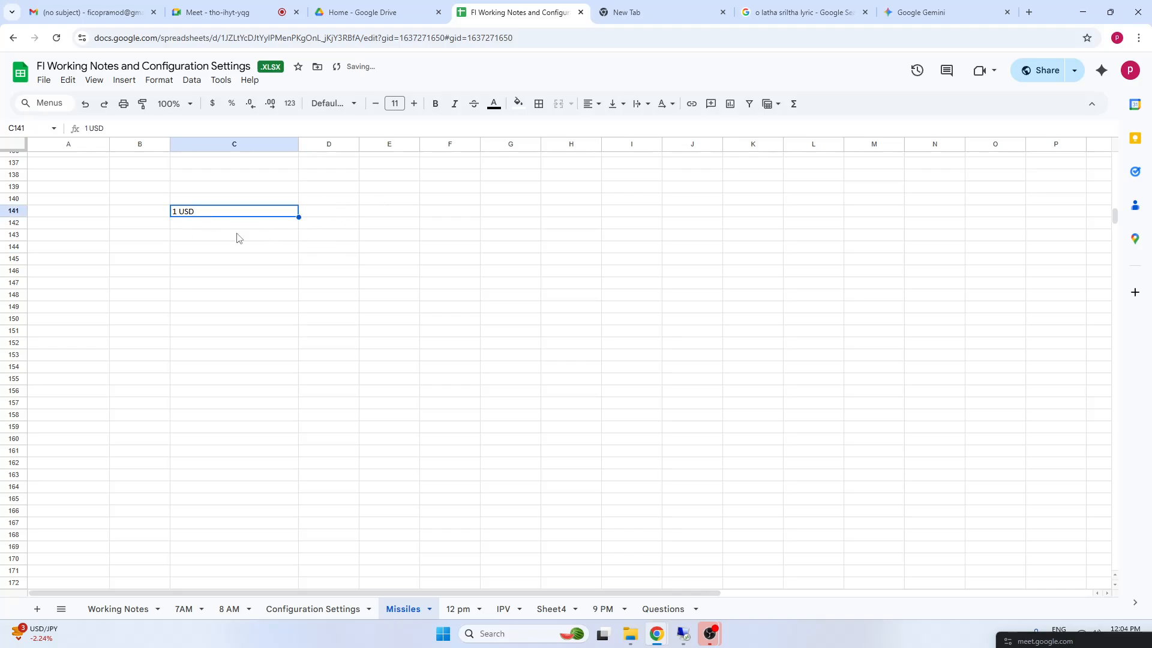
left_click(432, 213)
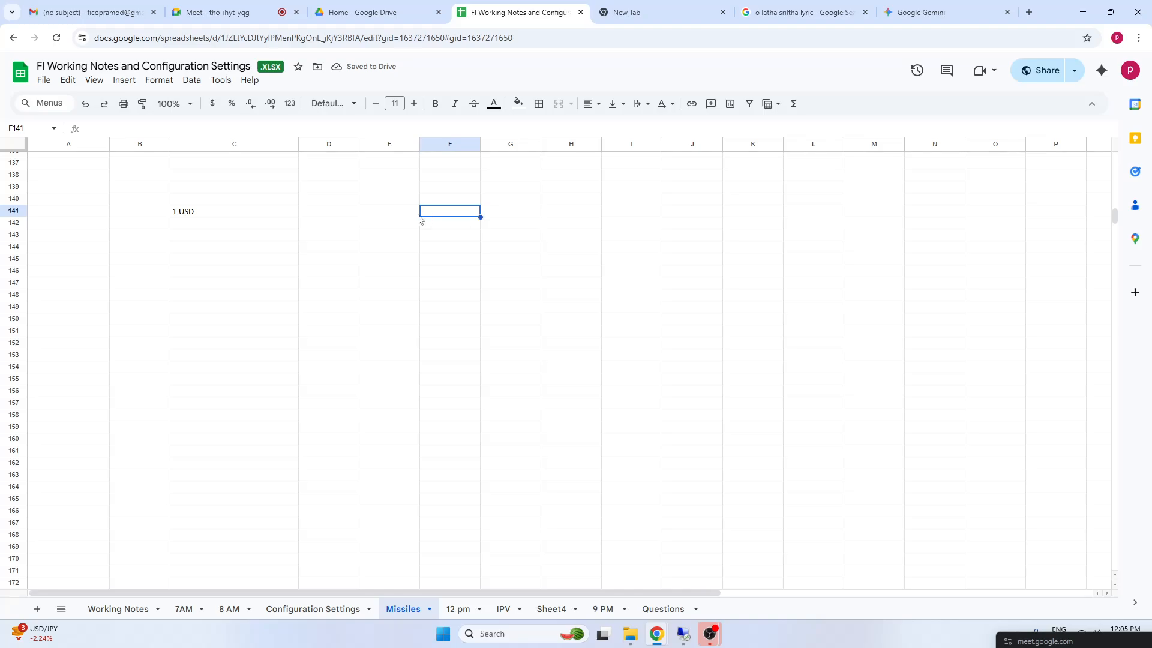
left_click(327, 214)
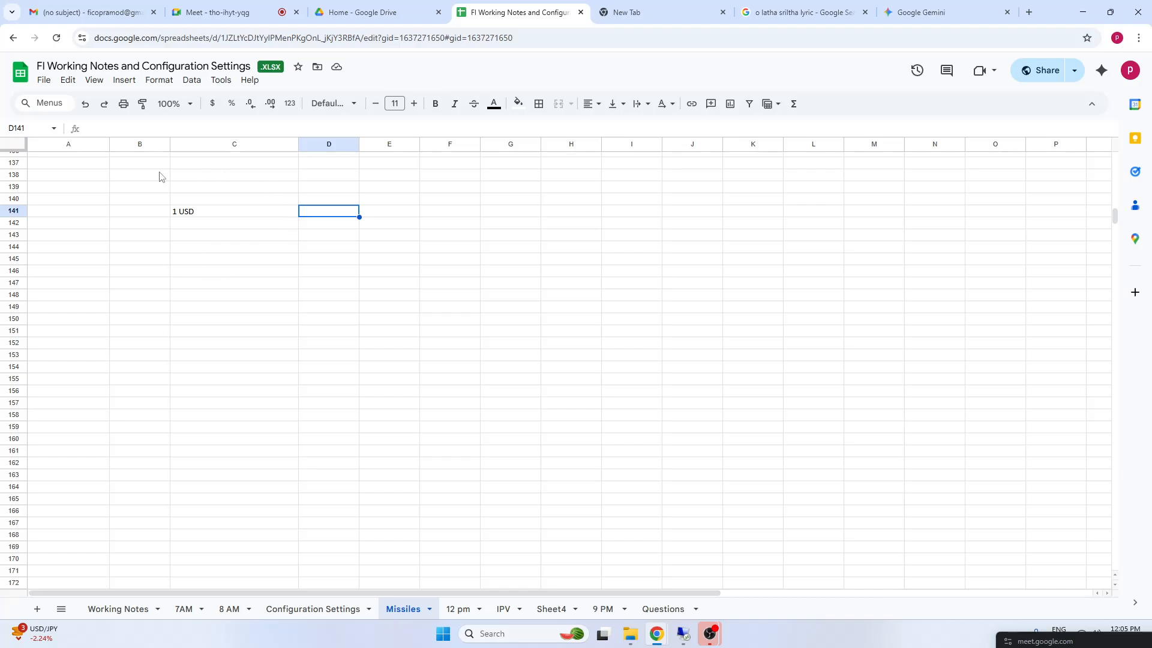
left_click(198, 214)
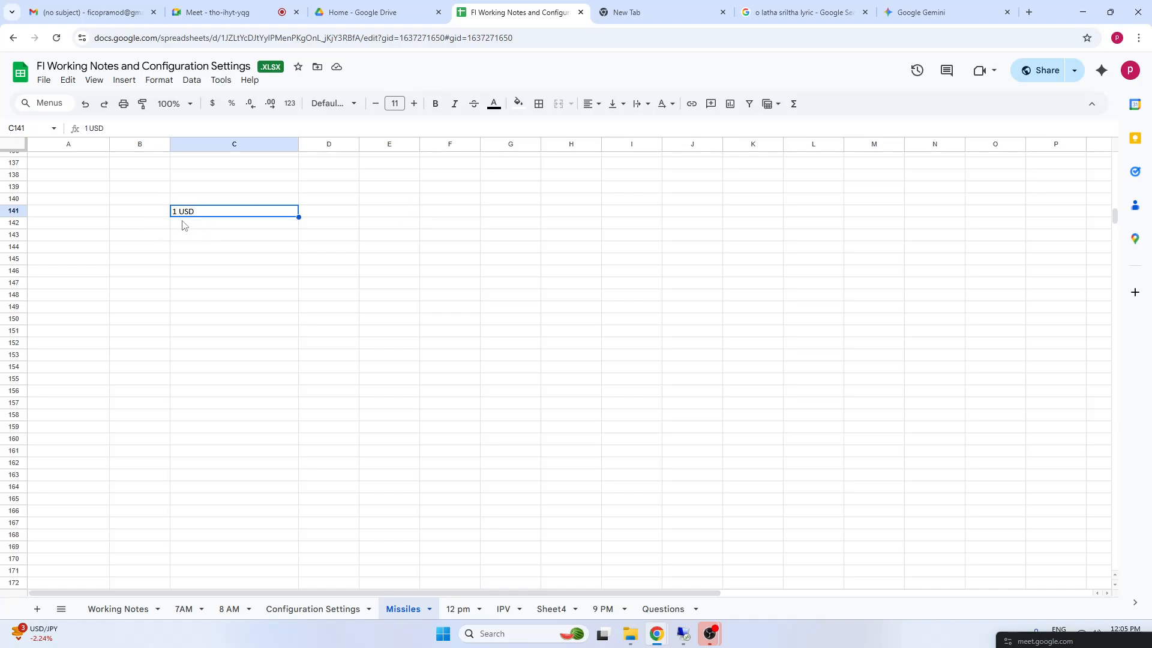
left_click(348, 214)
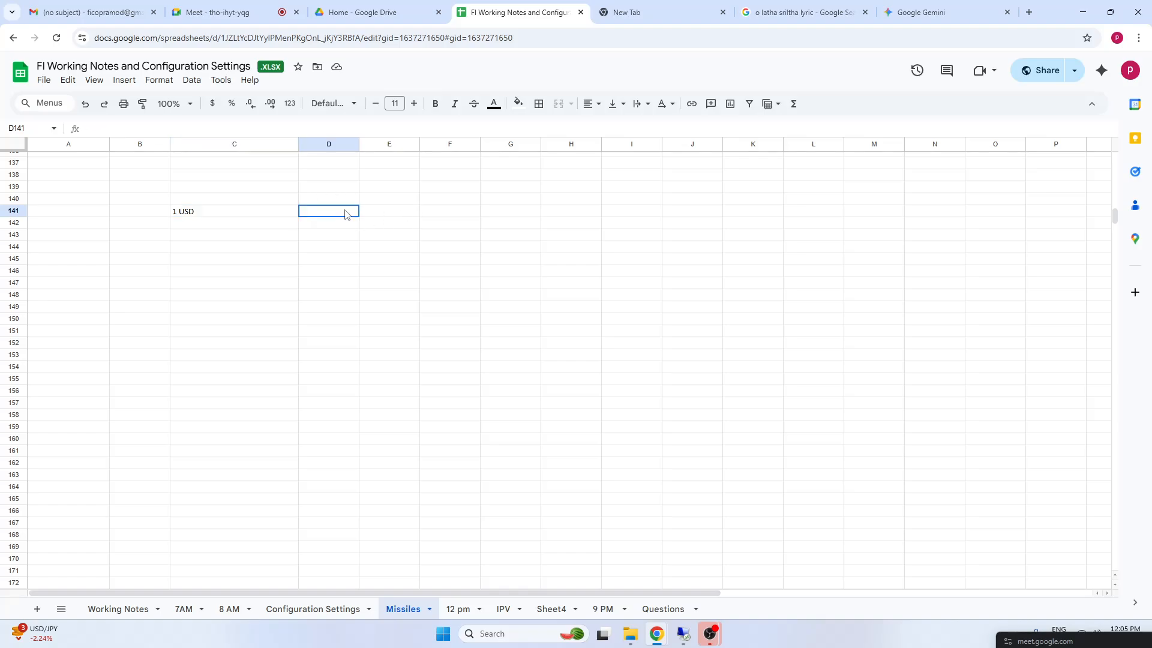
Add the heading Exchange Rates in C139, two rows above the 1 USD entry
left_click(243, 177)
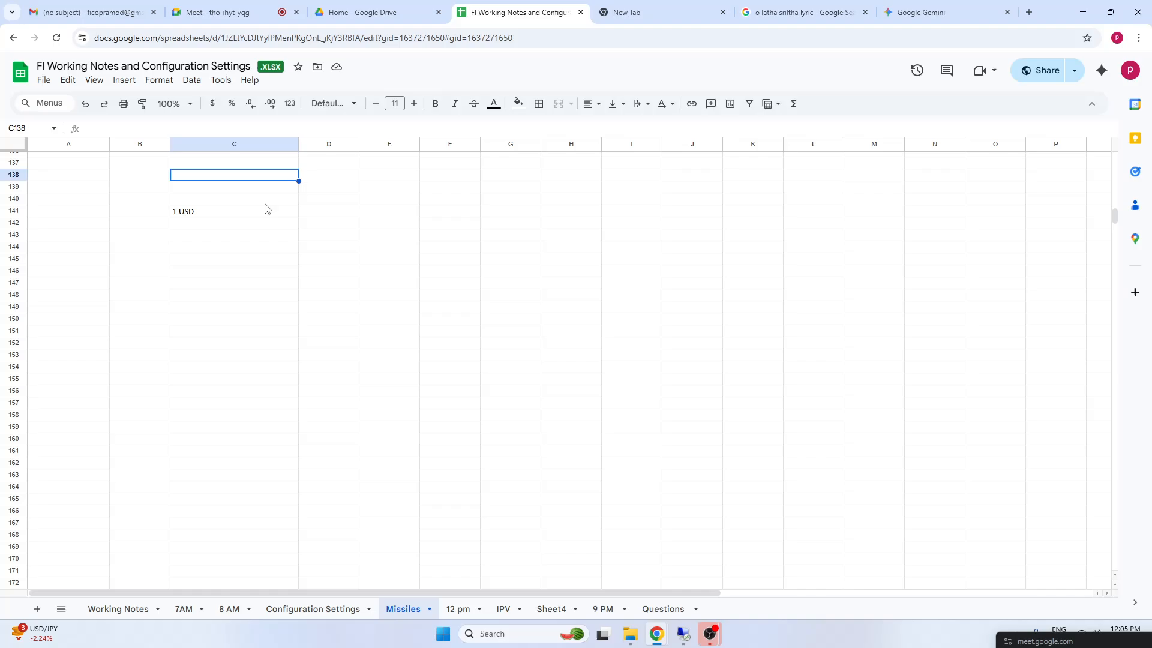
left_click(250, 188)
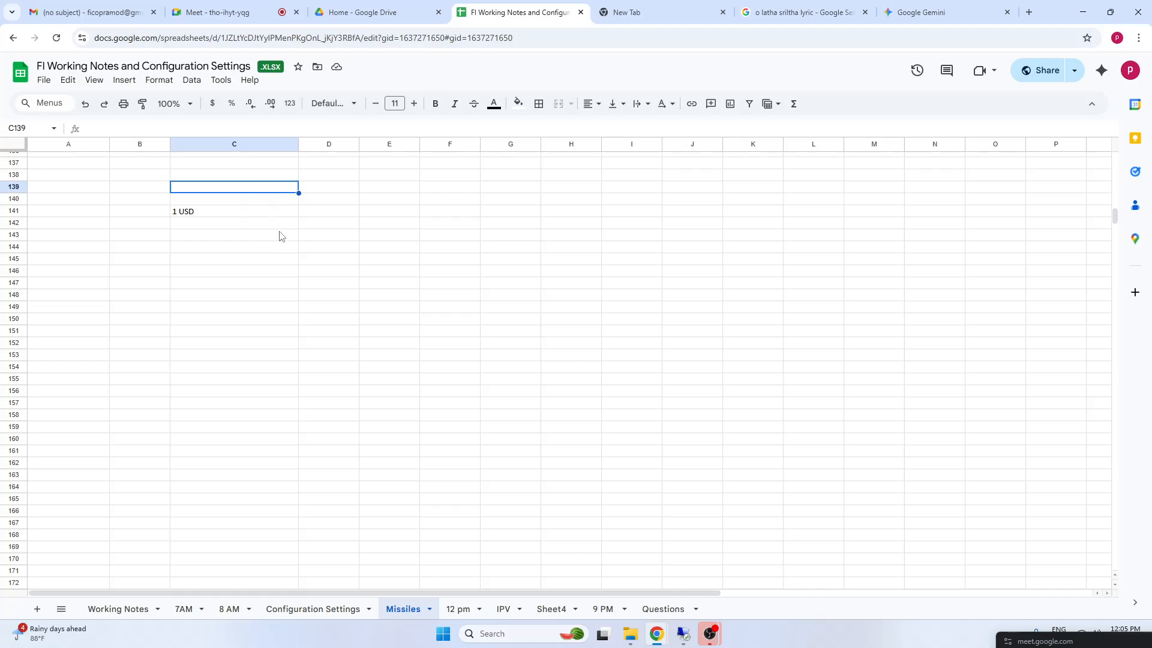
type("Exc")
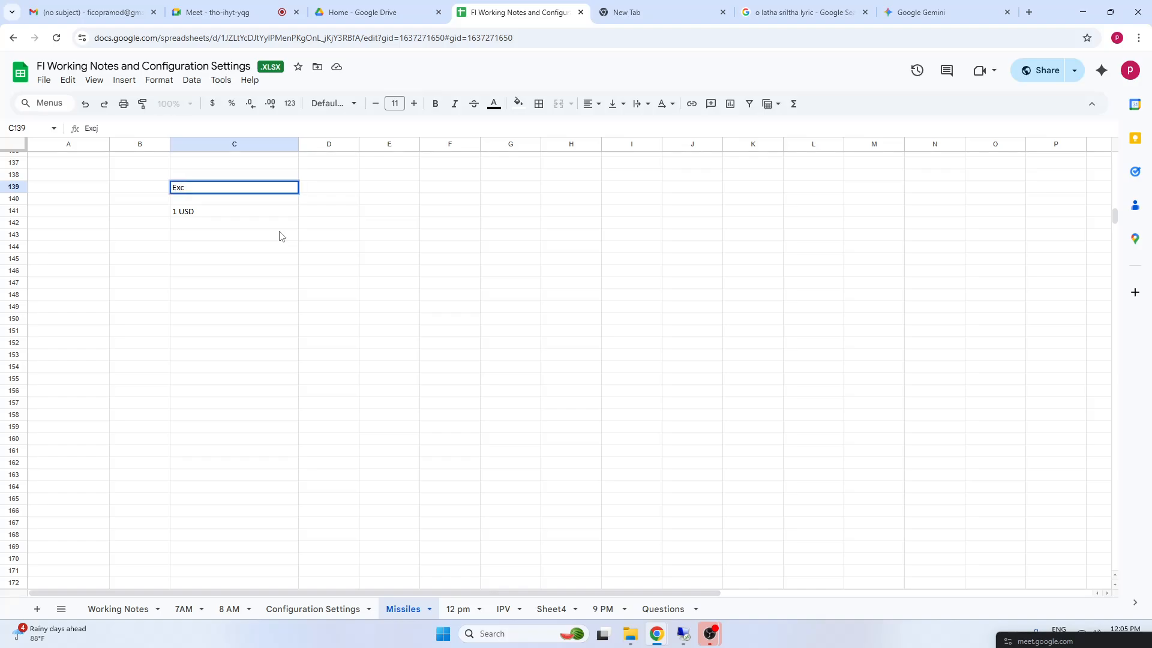
type("hange Rates")
left_click(398, 282)
Enter 85 inr in D141, beside the 1 USD entry, as the rupee equivalent
left_click(330, 213)
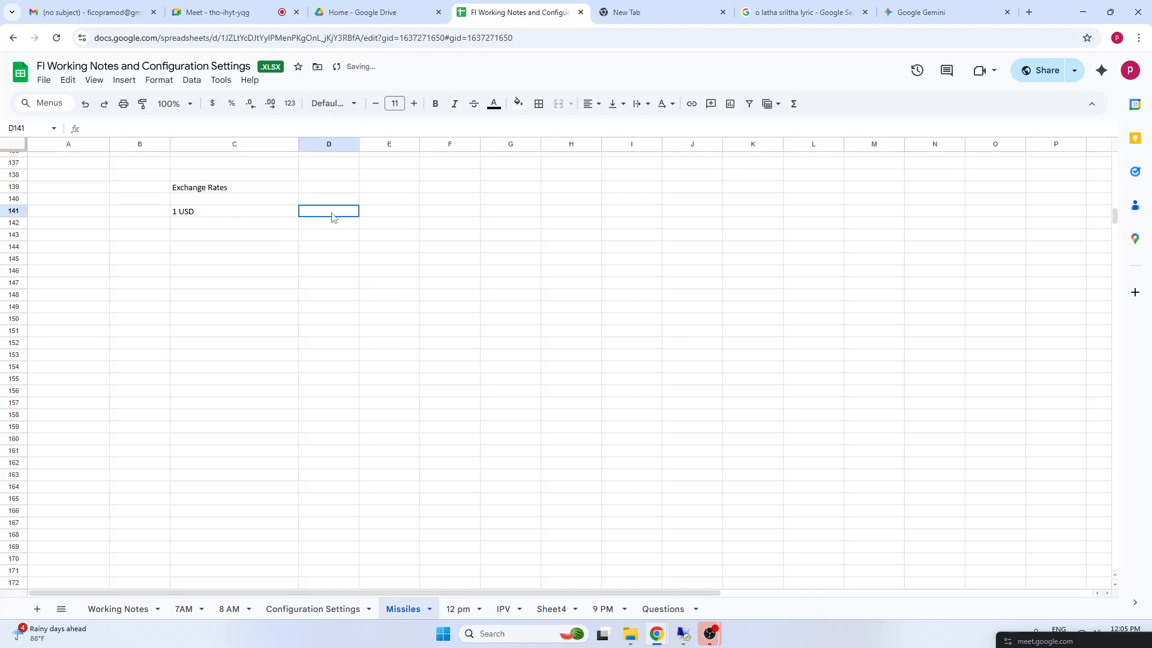
type("85 inr")
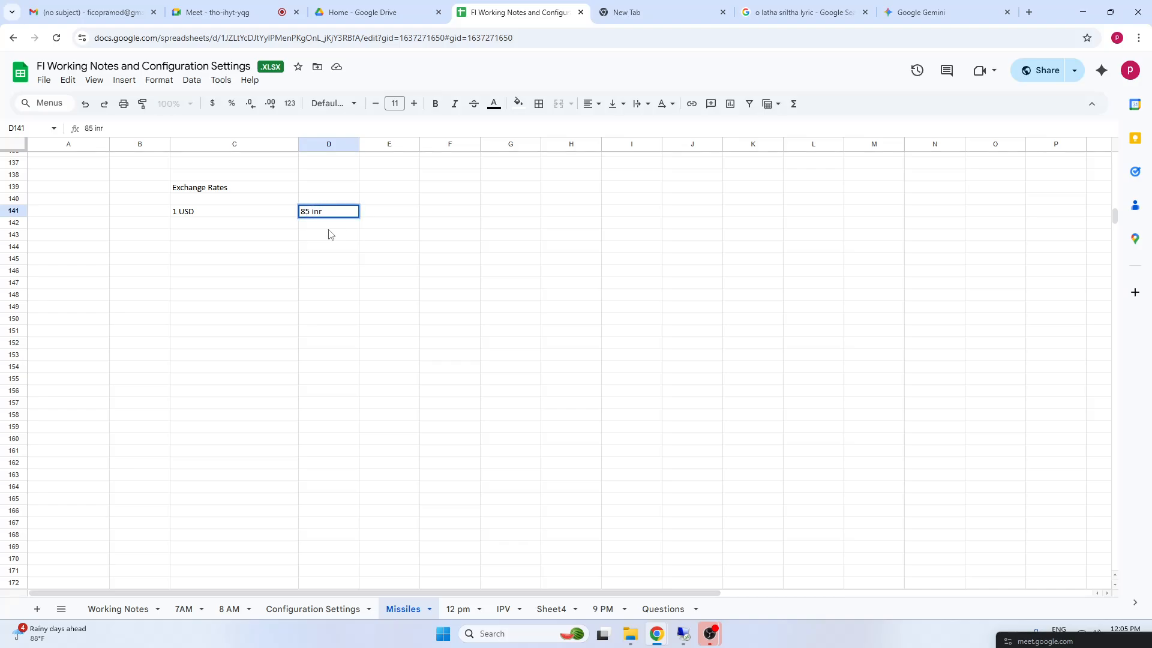
left_click(443, 263)
left_click(183, 216)
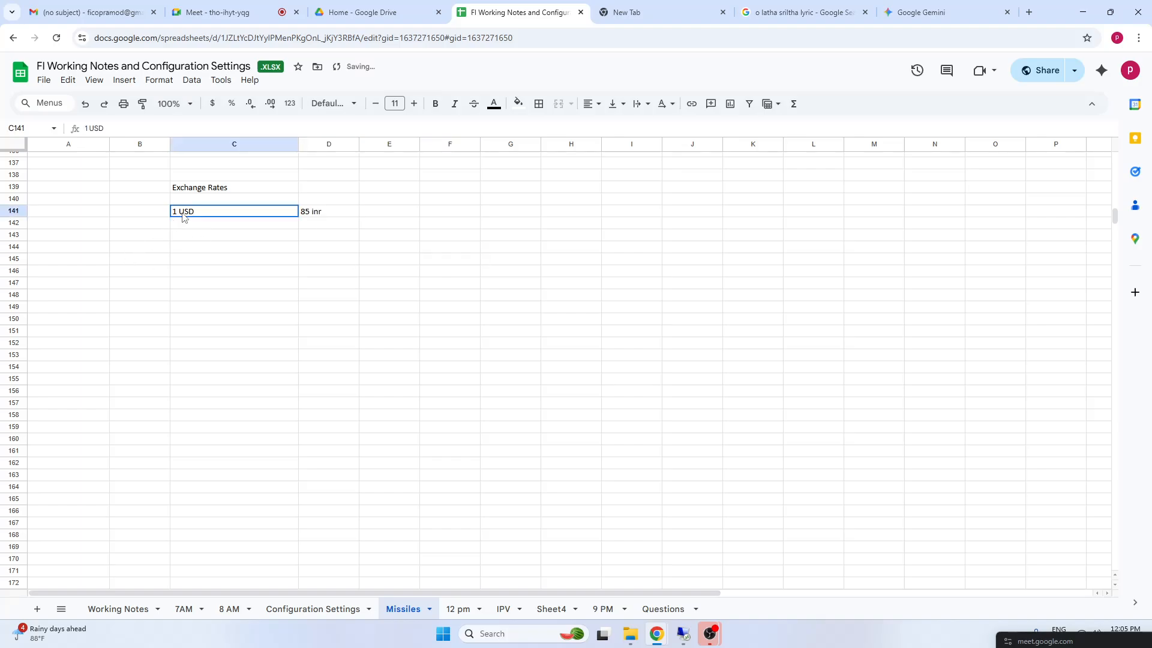
Note the sample conversion 20*85 in C145, below the exchange rate row
left_click(184, 264)
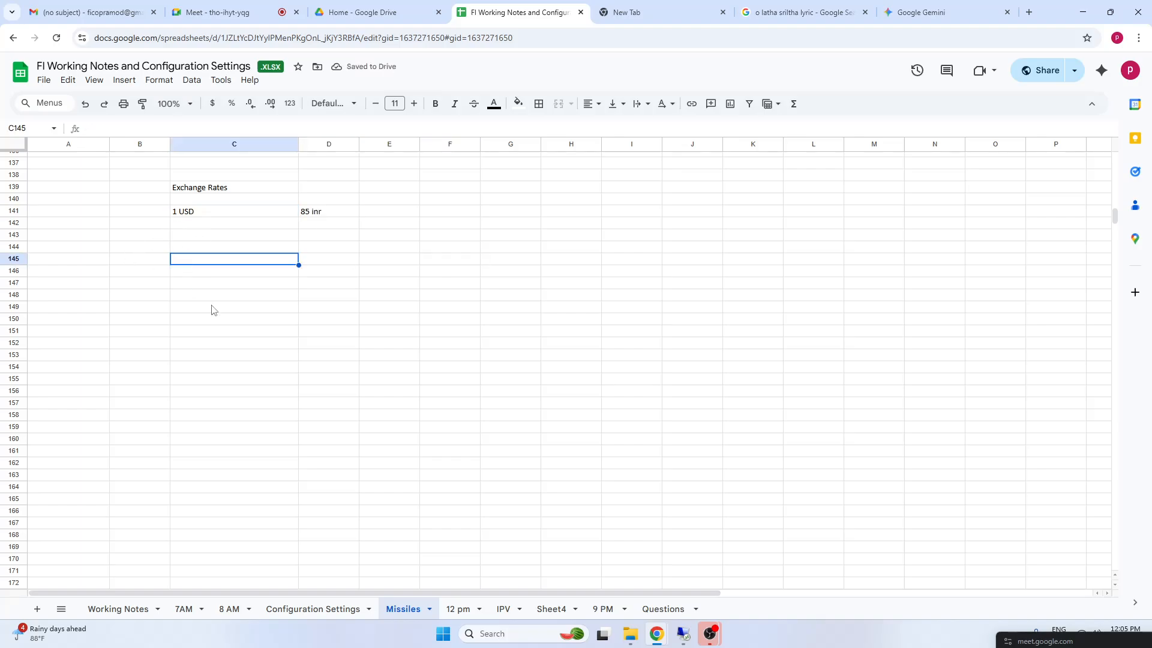
type("20*85")
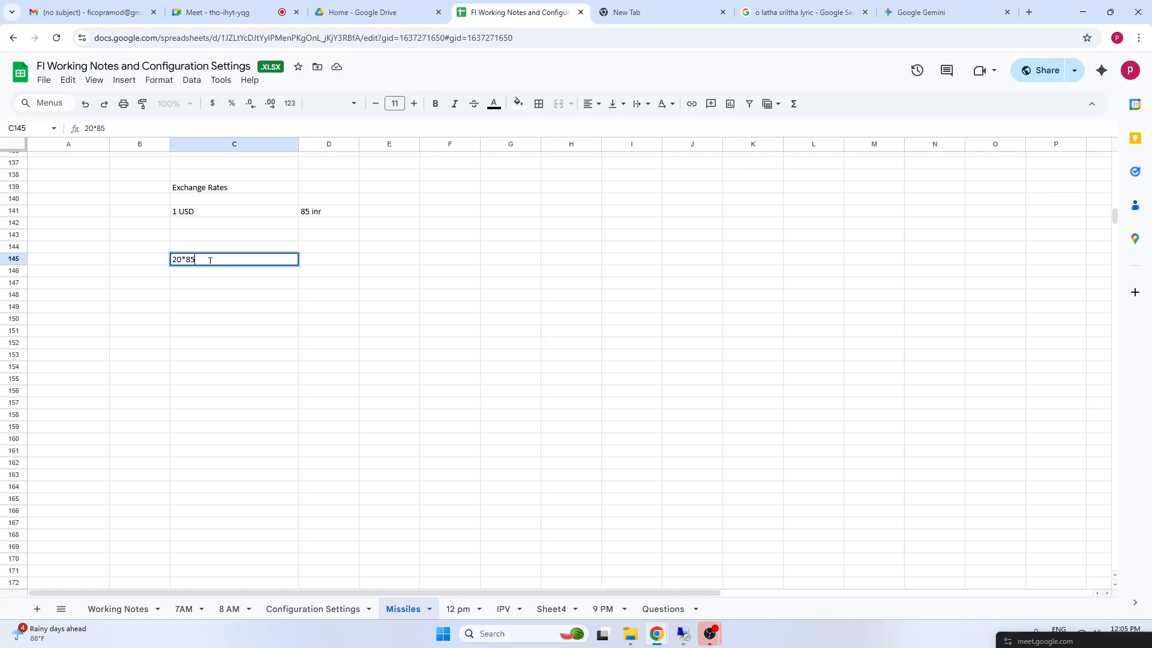
left_click(231, 359)
left_click(192, 296)
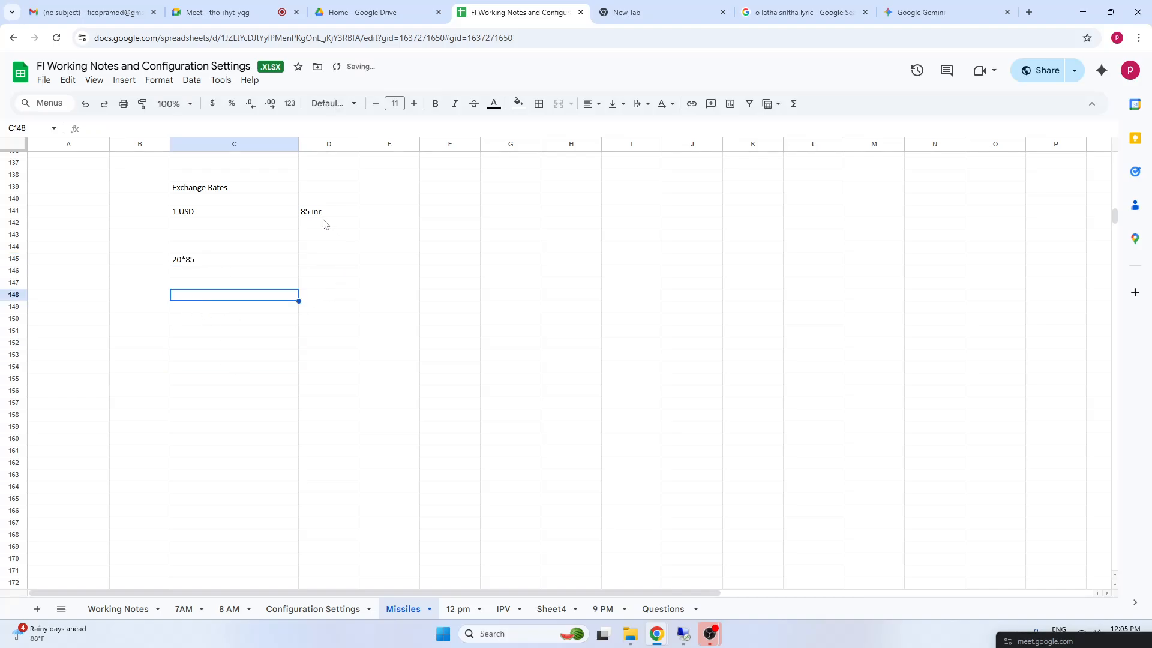
left_click(313, 297)
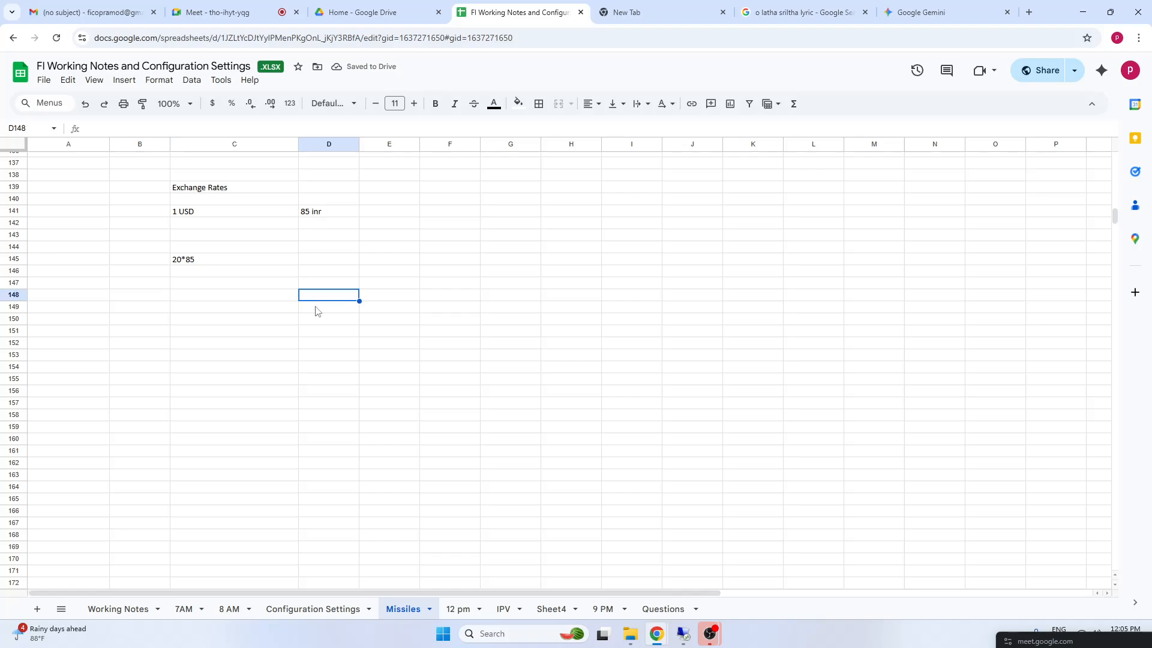
left_click_drag(202, 217, 339, 241)
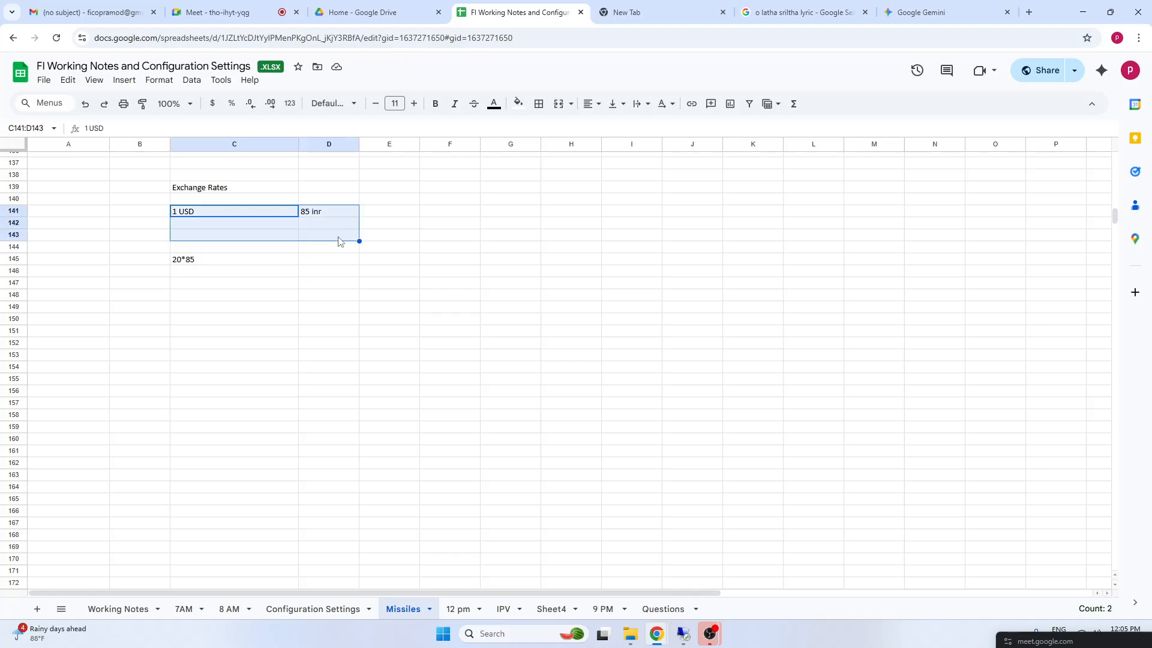
left_click(257, 313)
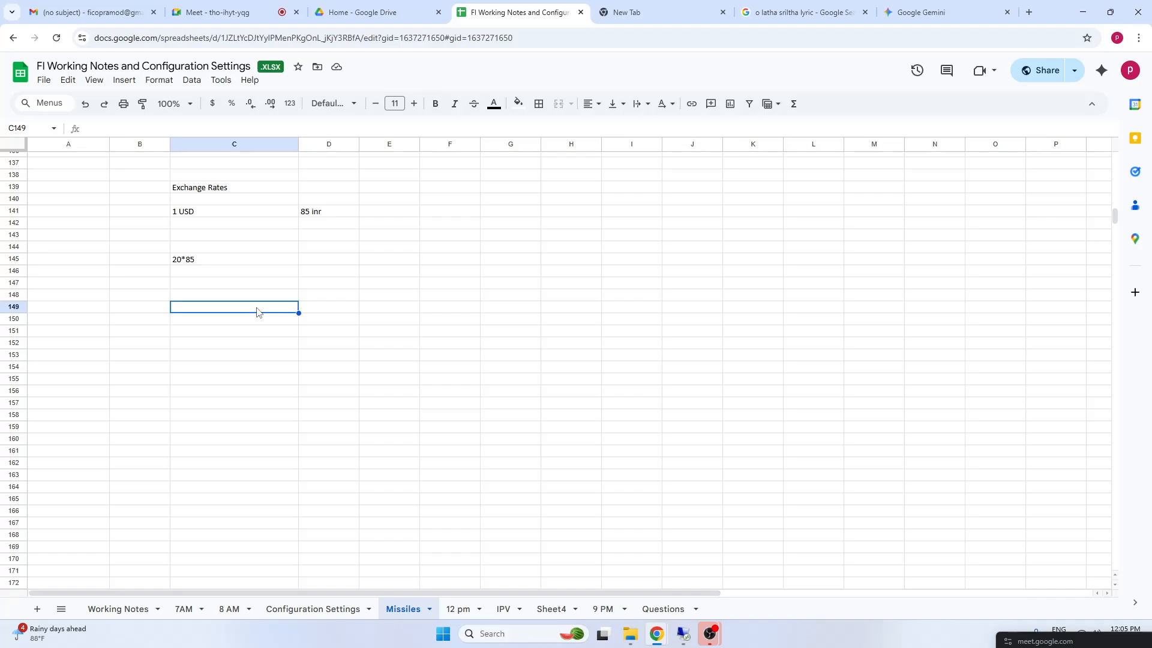
Enter INR in C142, directly below the 1 USD entry
left_click(206, 210)
left_click(187, 228)
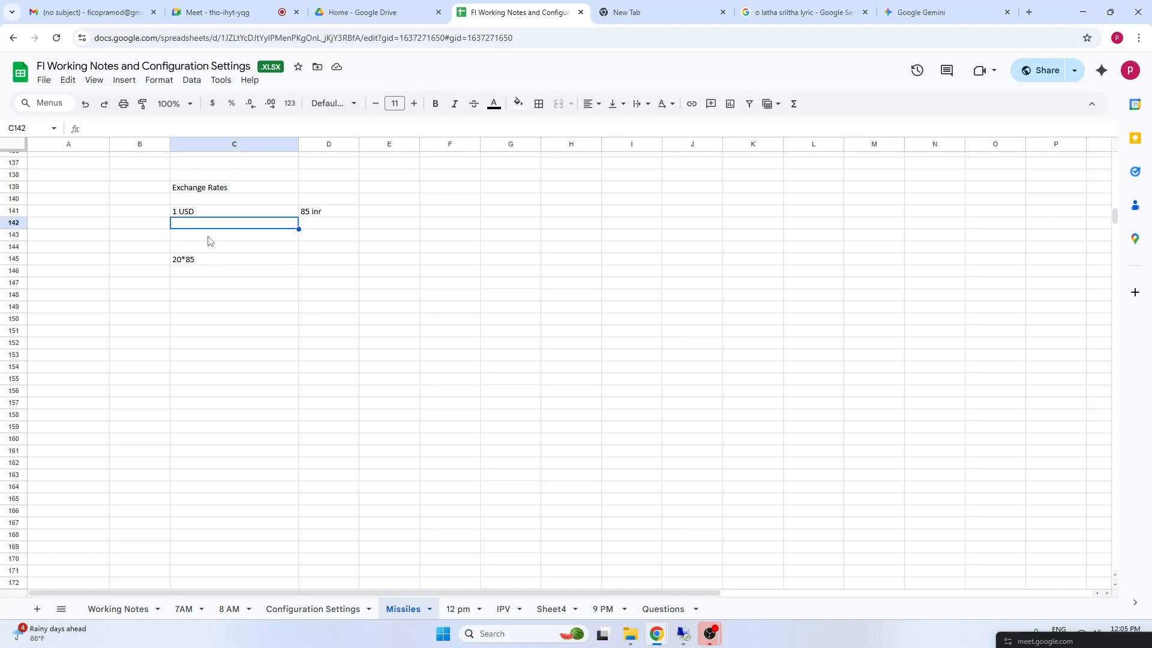
type("INR")
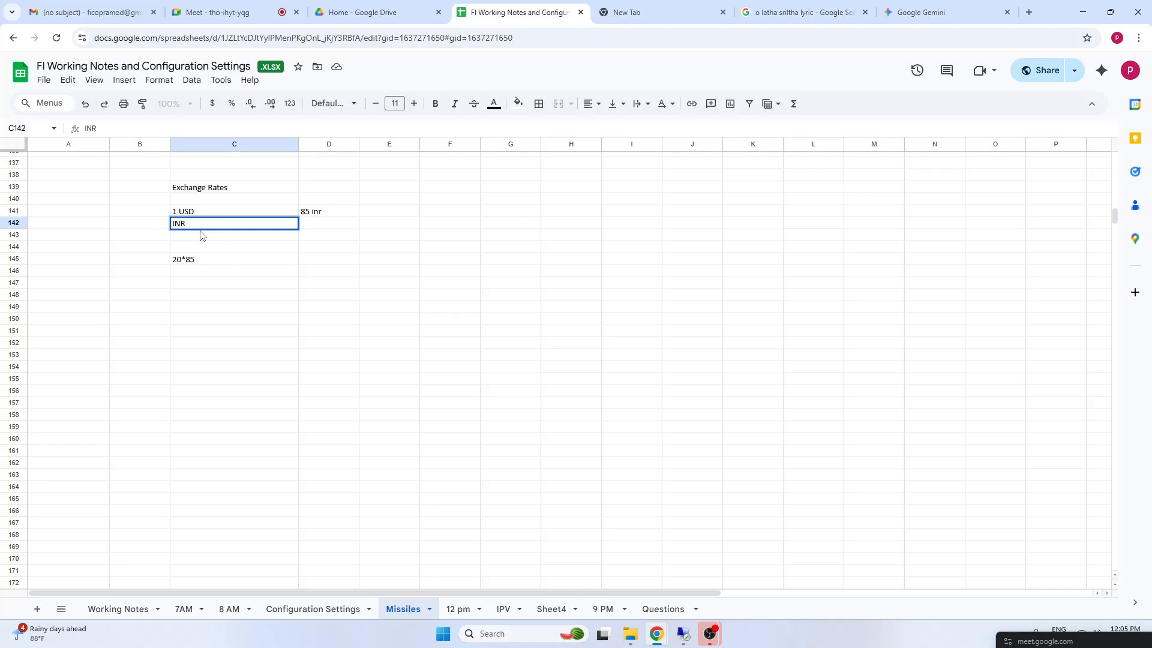
left_click(323, 231)
left_click(192, 229)
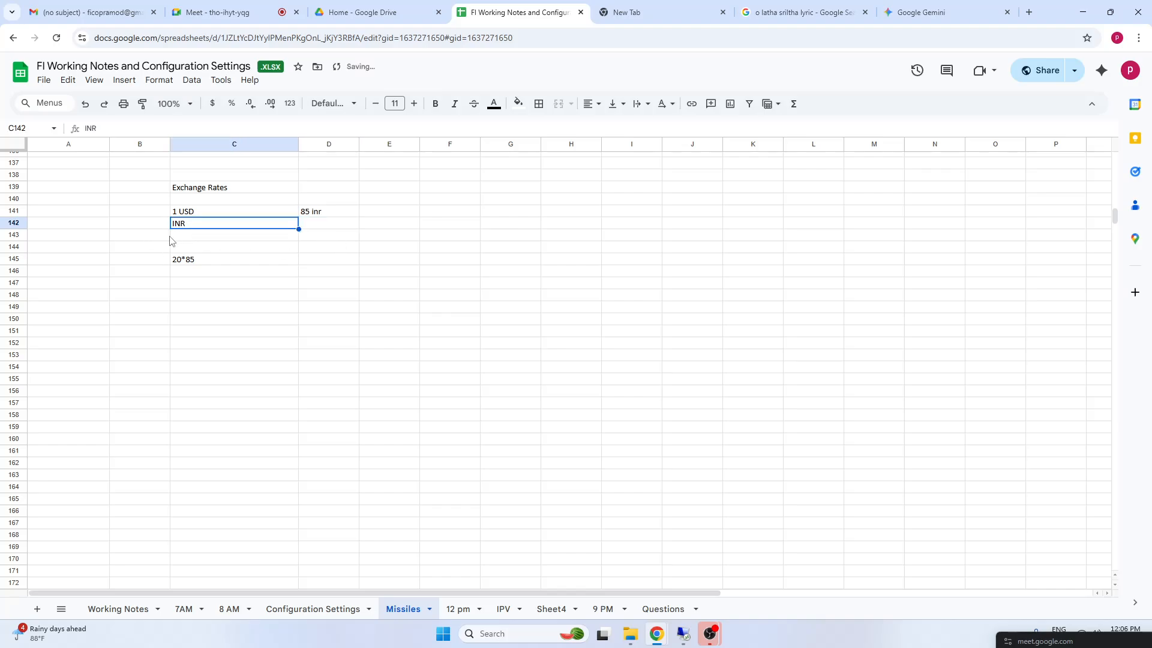
Enter the value 0.25 in D140, between the Exchange Rates heading row and the 85 inr entry
left_click(207, 191)
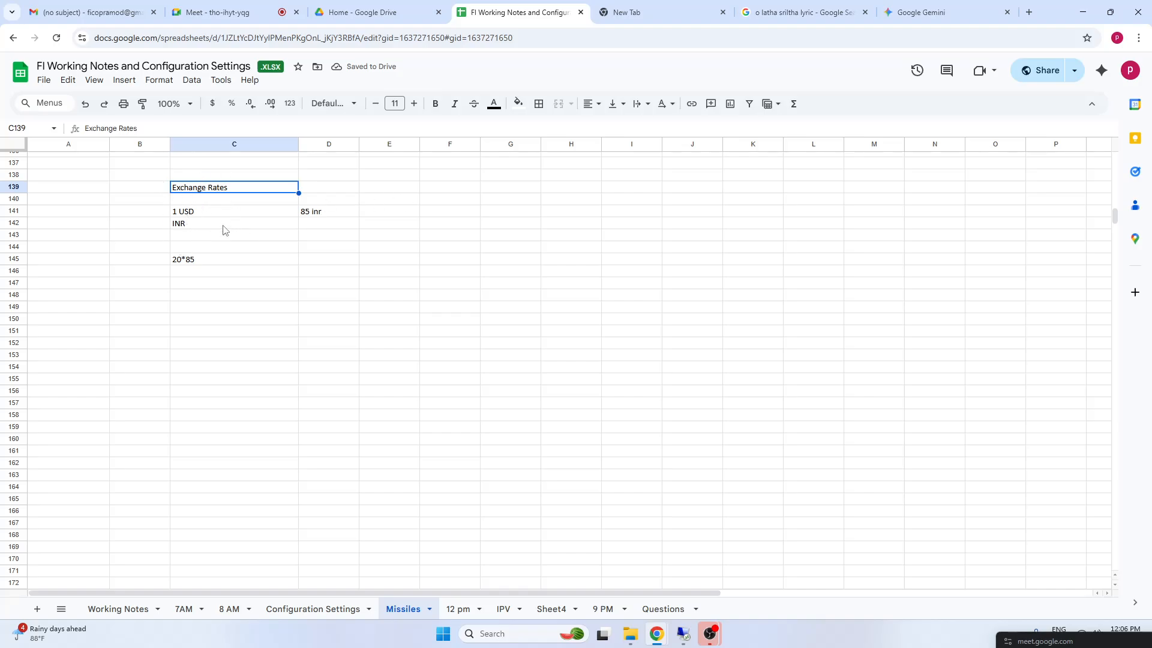
left_click(192, 229)
left_click_drag(328, 191, 367, 199)
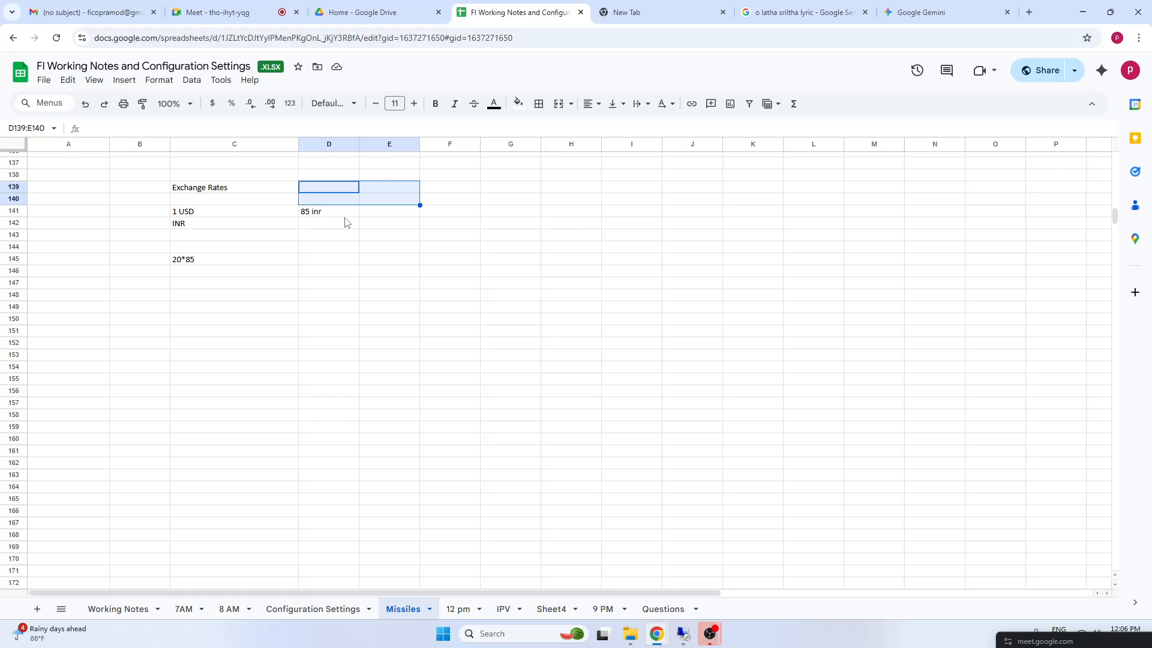
left_click(351, 202)
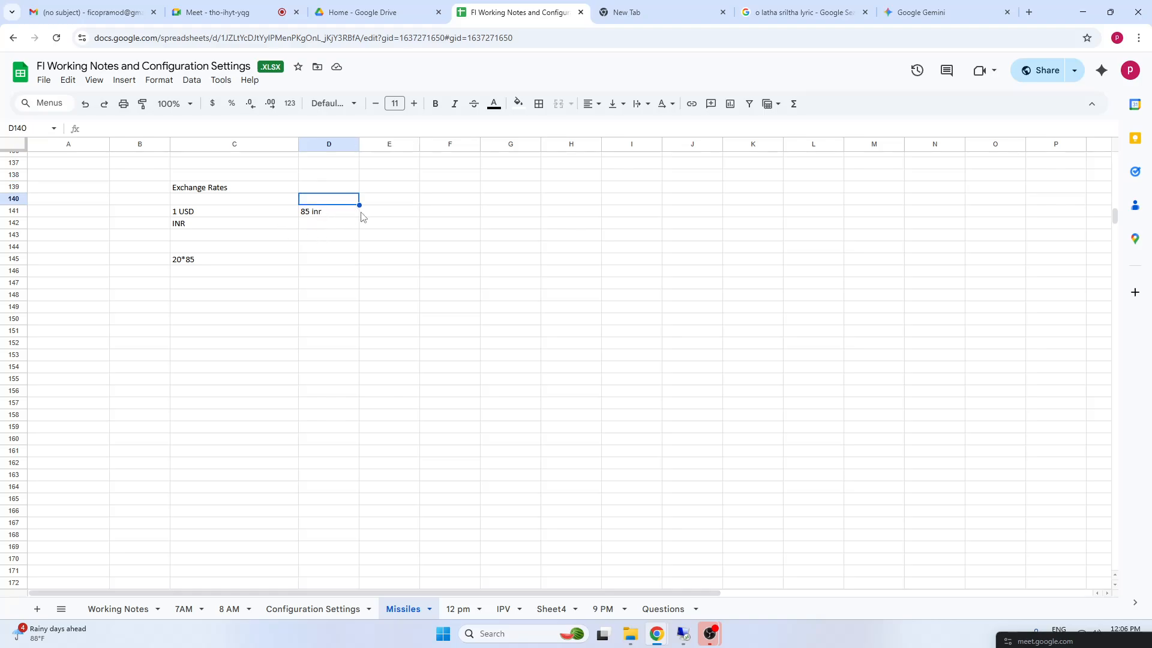
type("0.25")
left_click(226, 248)
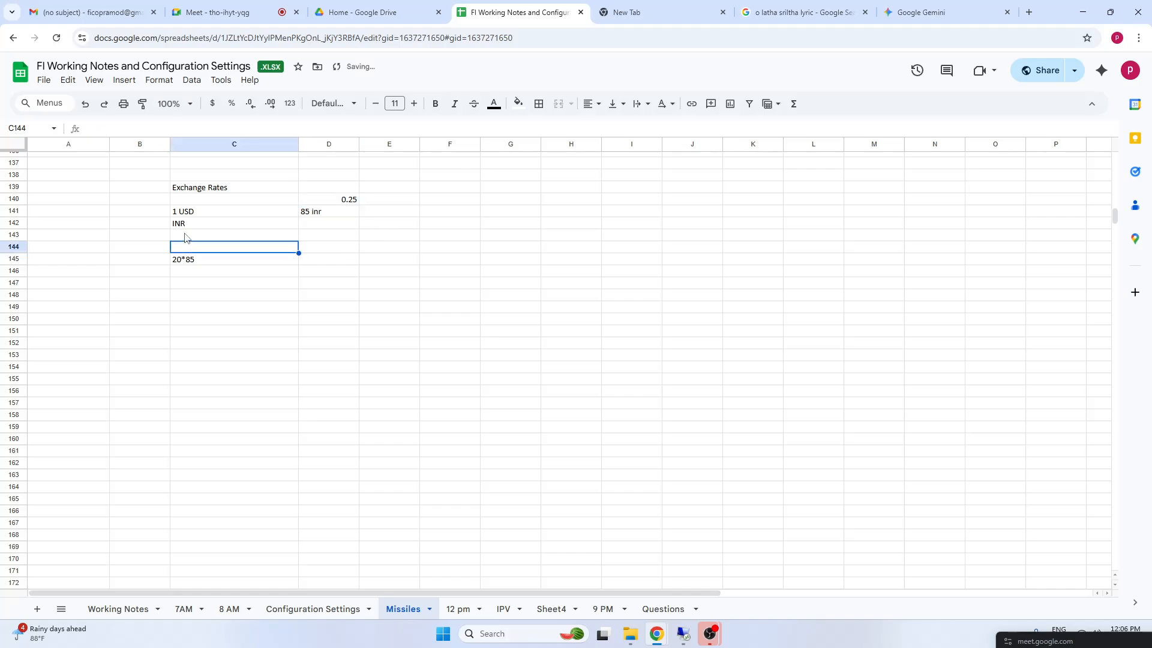
left_click(185, 236)
left_click(326, 237)
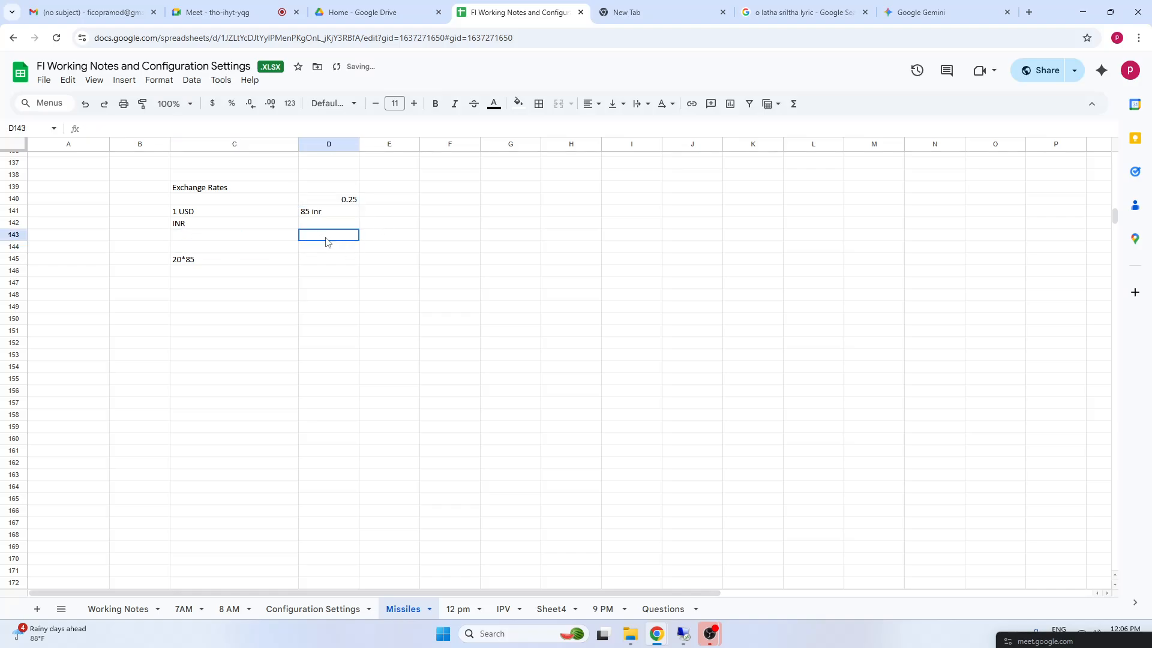
left_click(207, 238)
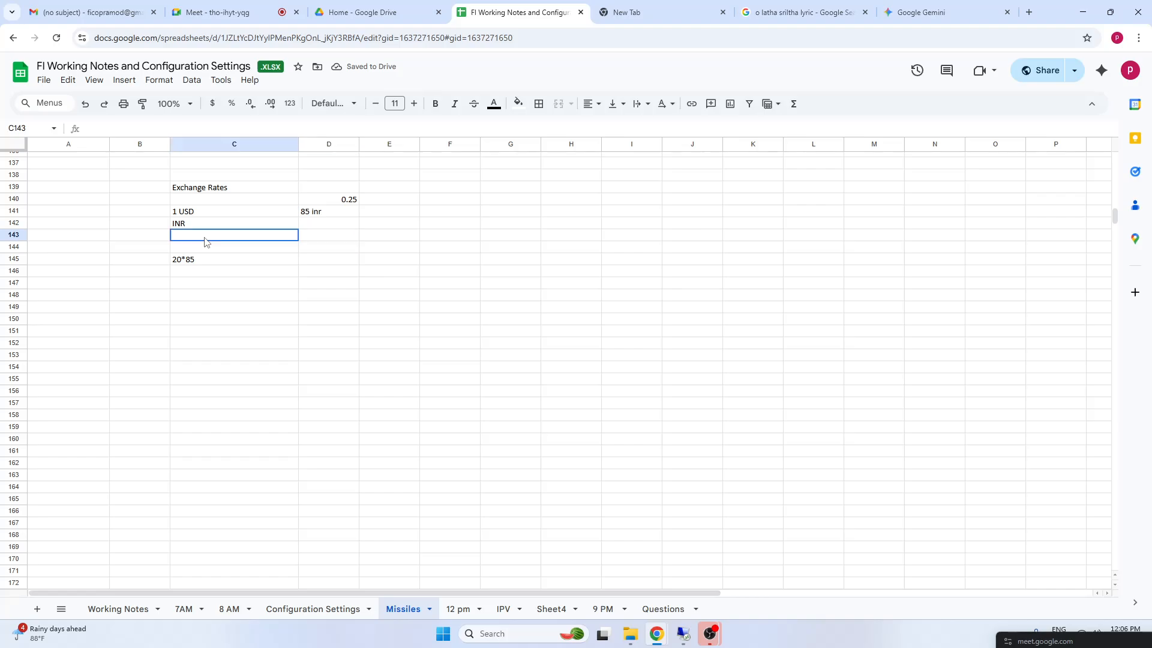
left_click(325, 239)
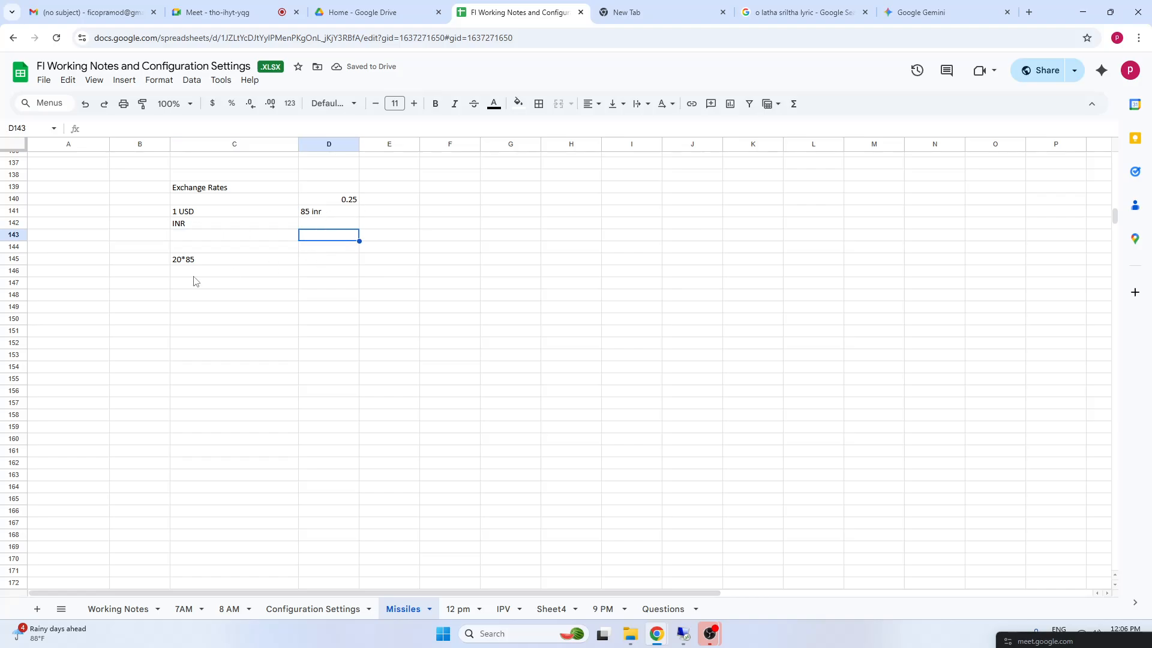
left_click(183, 188)
left_click(350, 274, "shift")
left_click(265, 216)
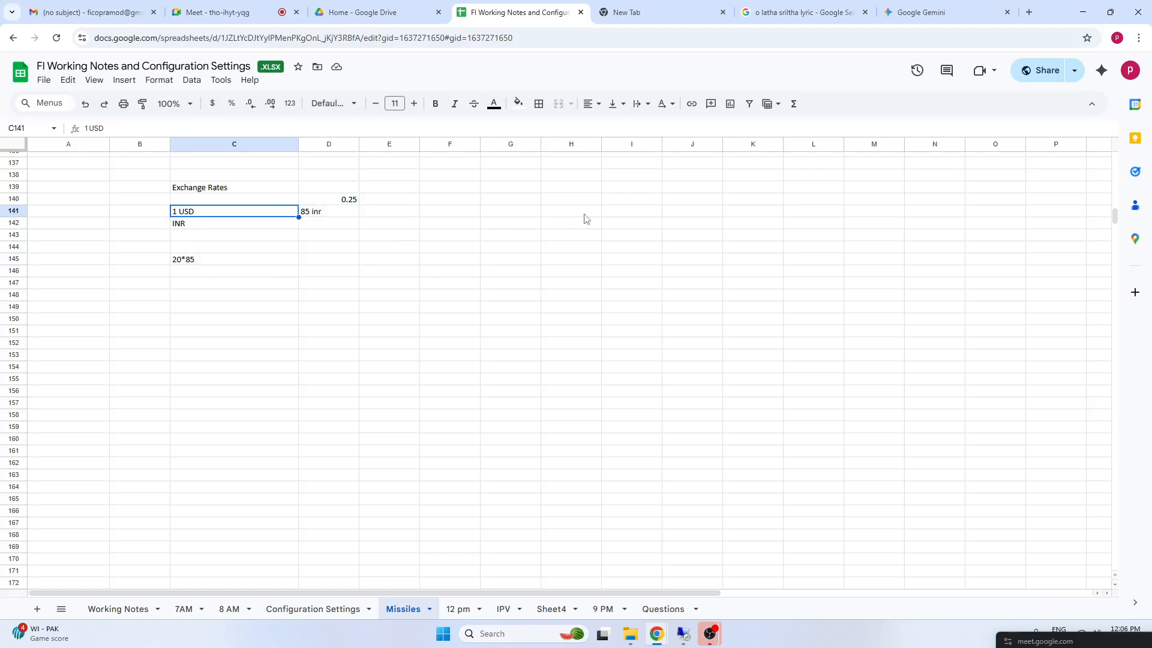
Enter the label Exchane rate types in G140 and the type codes G B M in I140
left_click(509, 200)
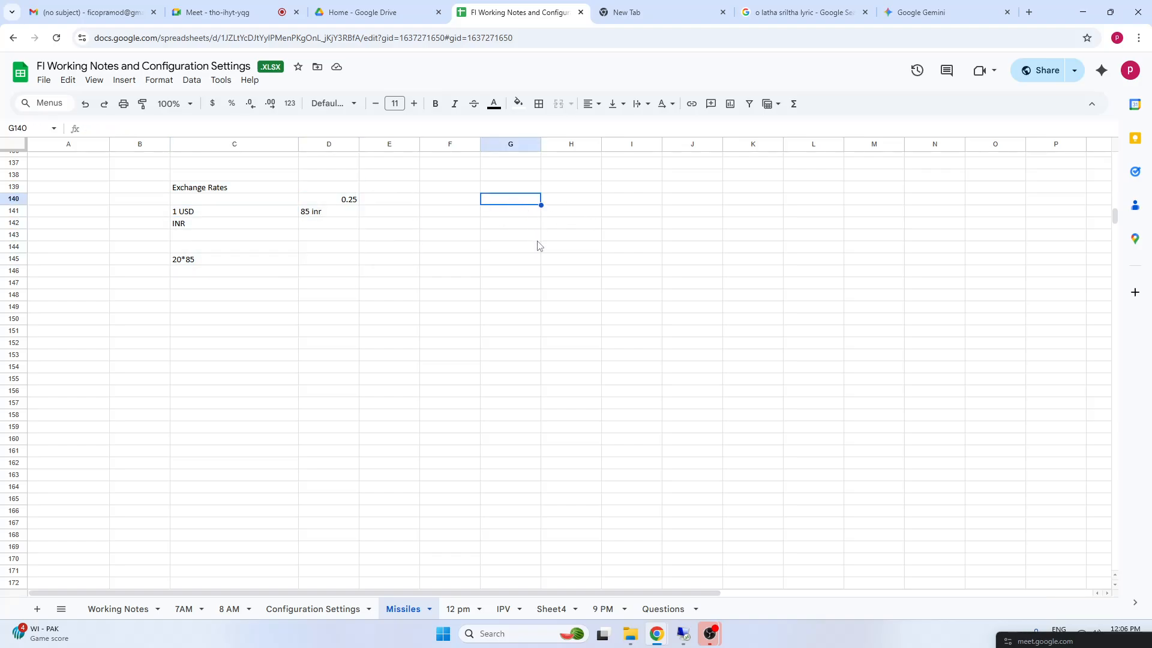
type("Exchane rate")
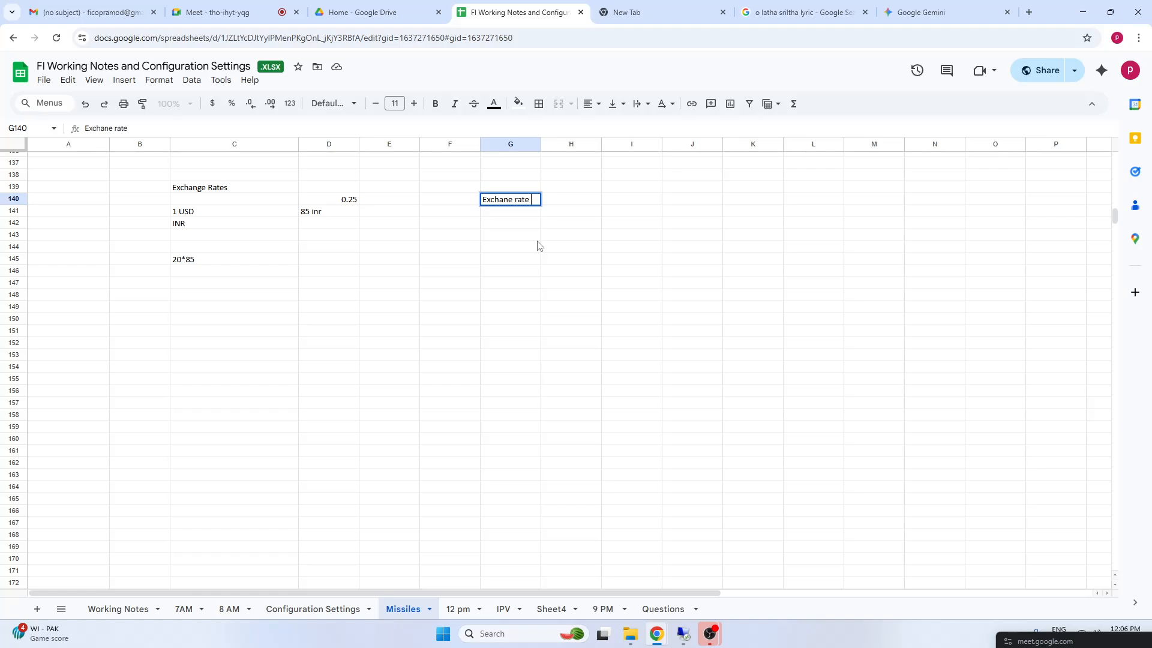
type(" types")
left_click(703, 363)
left_click(621, 201)
type("G")
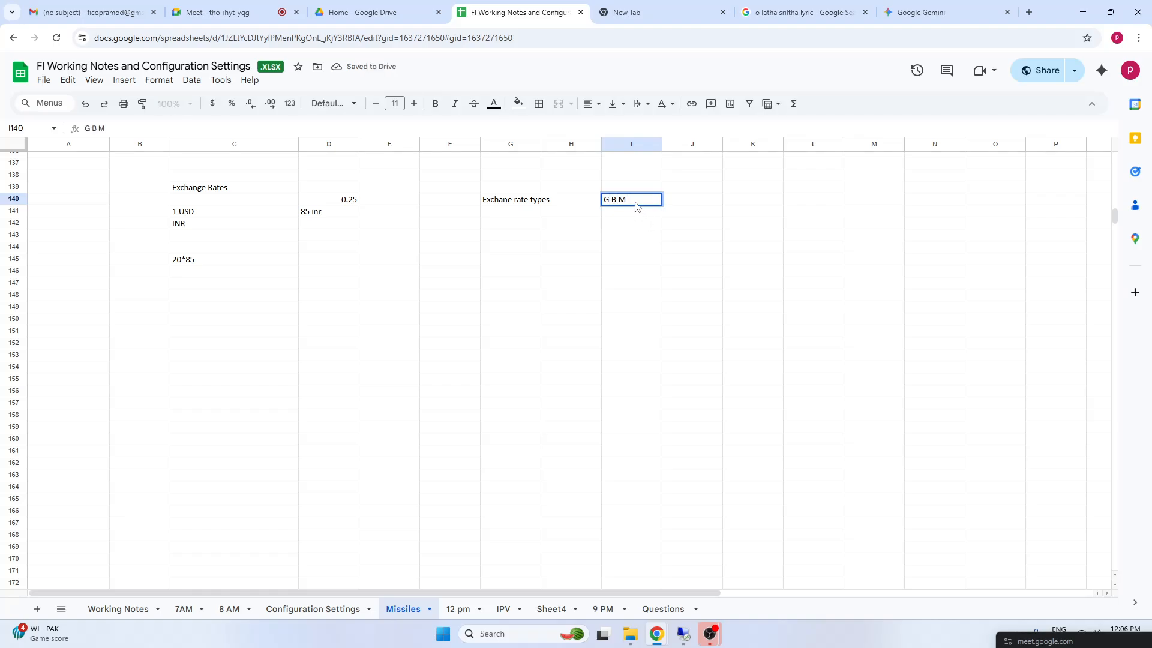
type(" B M")
Examine the G B M type codes in I140 and the 1 USD and 85 inr pair in row 141
double_click(624, 203)
left_click_drag(627, 201, 624, 199)
double_click(619, 200)
double_click(606, 200)
double_click(623, 200)
left_click_drag(204, 213, 343, 217)
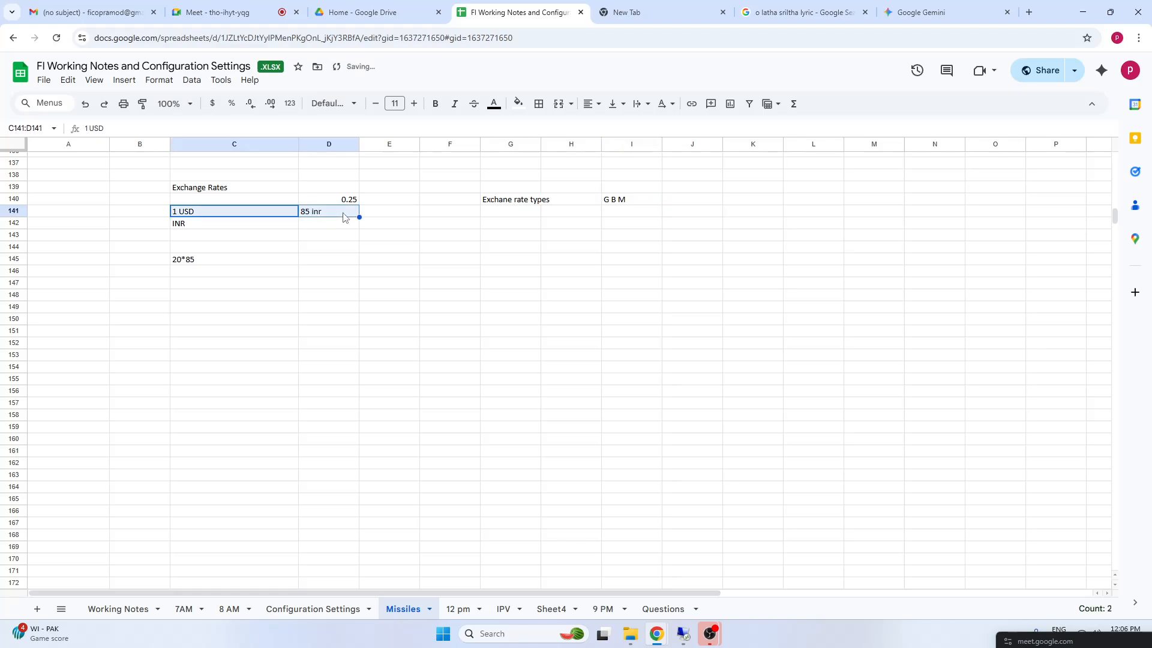
left_click(319, 294)
left_click(206, 368)
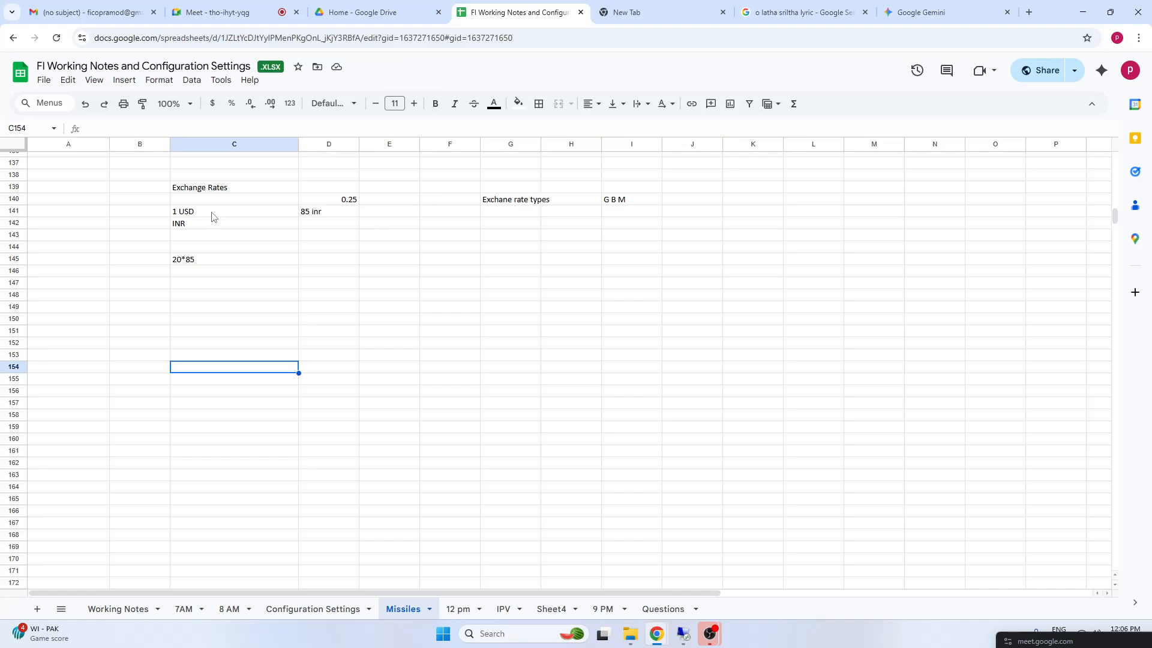
left_click(581, 238)
left_click(502, 204)
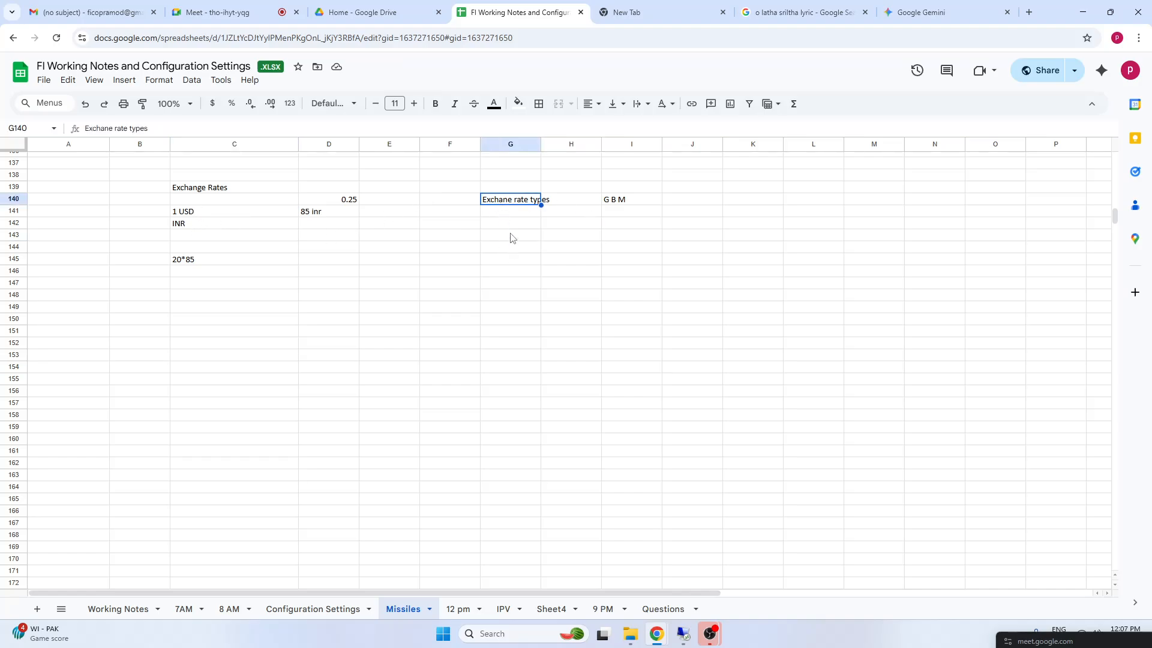
Enter the note in doc in G143, below the exchange rate types label
left_click(510, 237)
type("i")
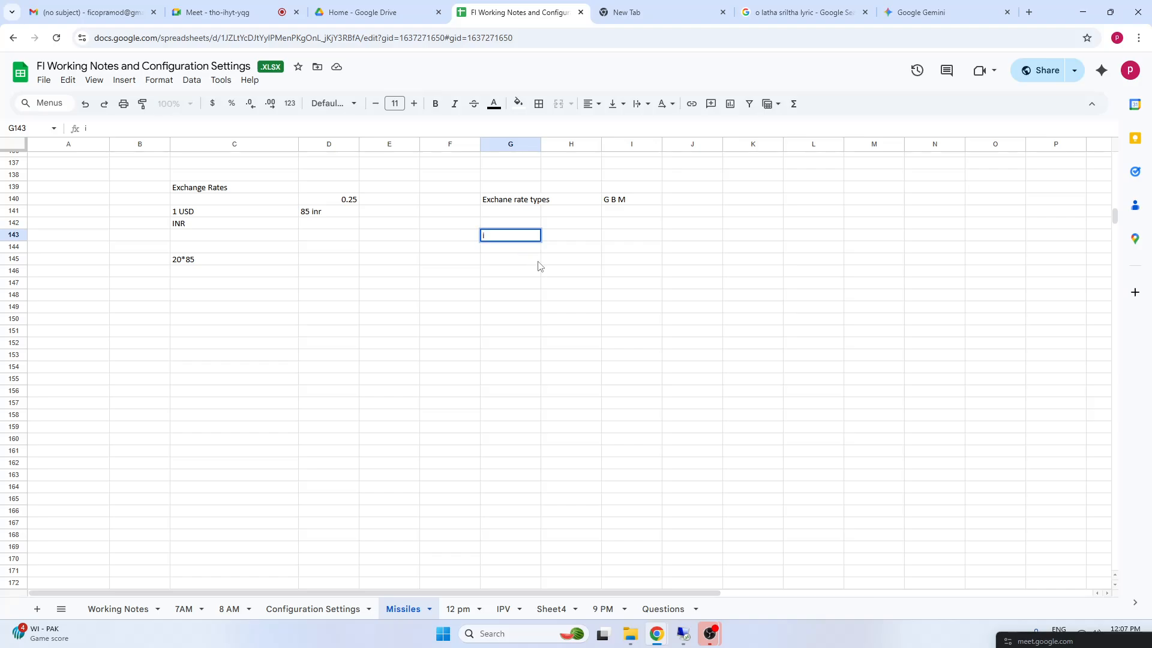
type("i")
left_click_drag(570, 270, 571, 283)
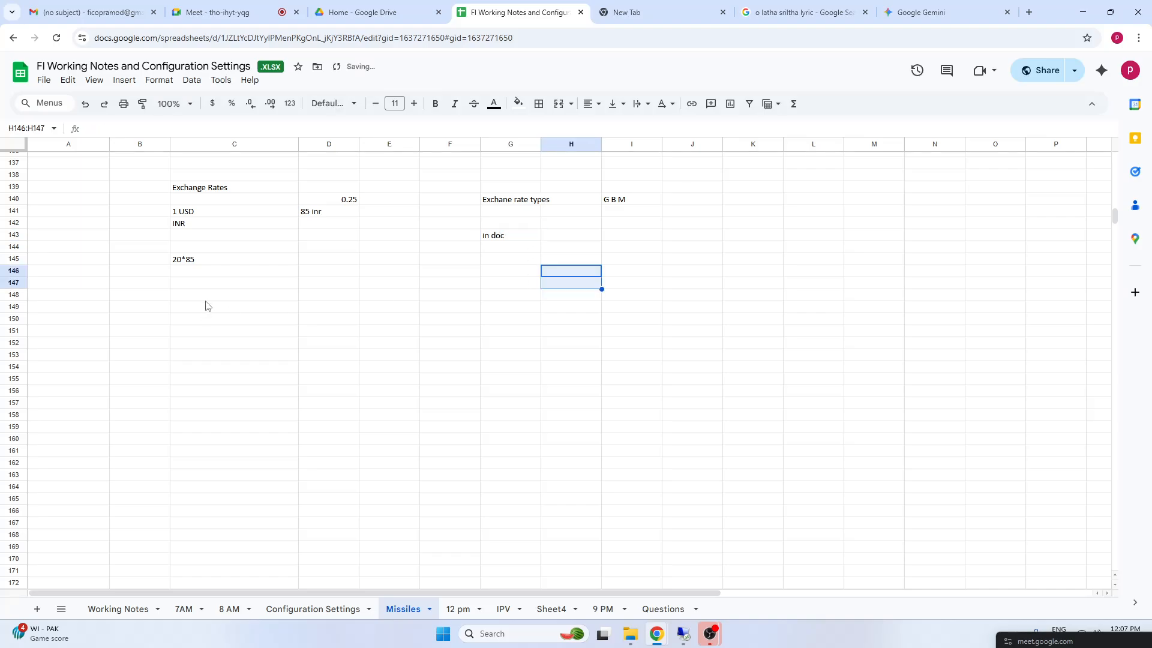
left_click(417, 393)
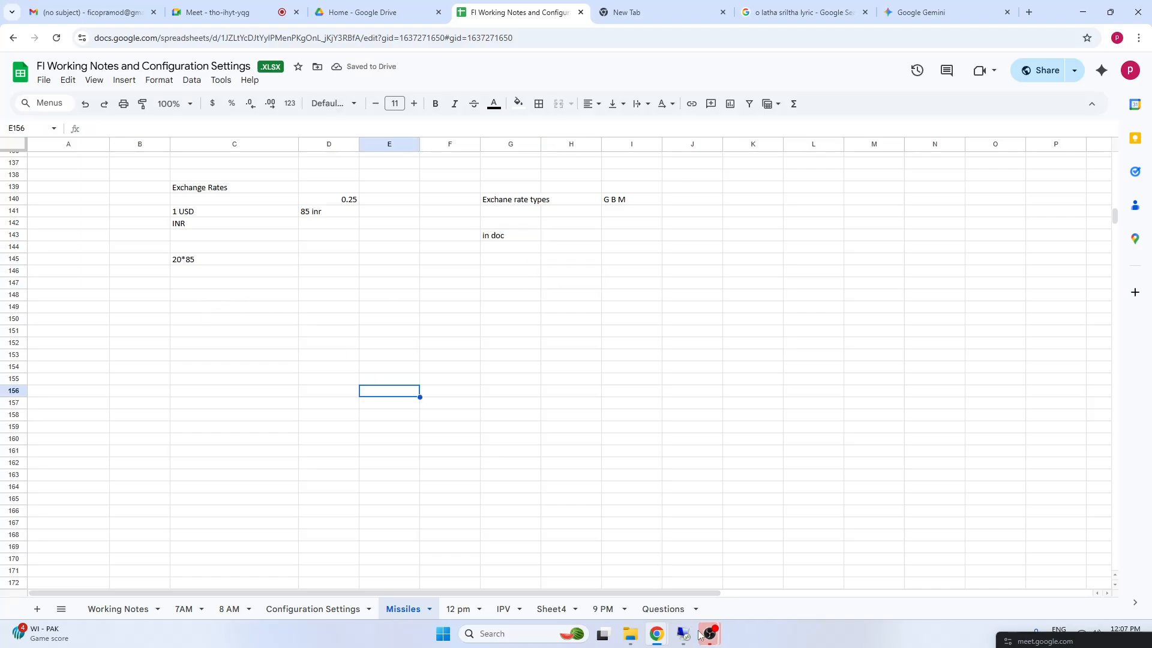
Switch to the SAP session and open transaction fb50 for entering a G/L account document
left_click(684, 635)
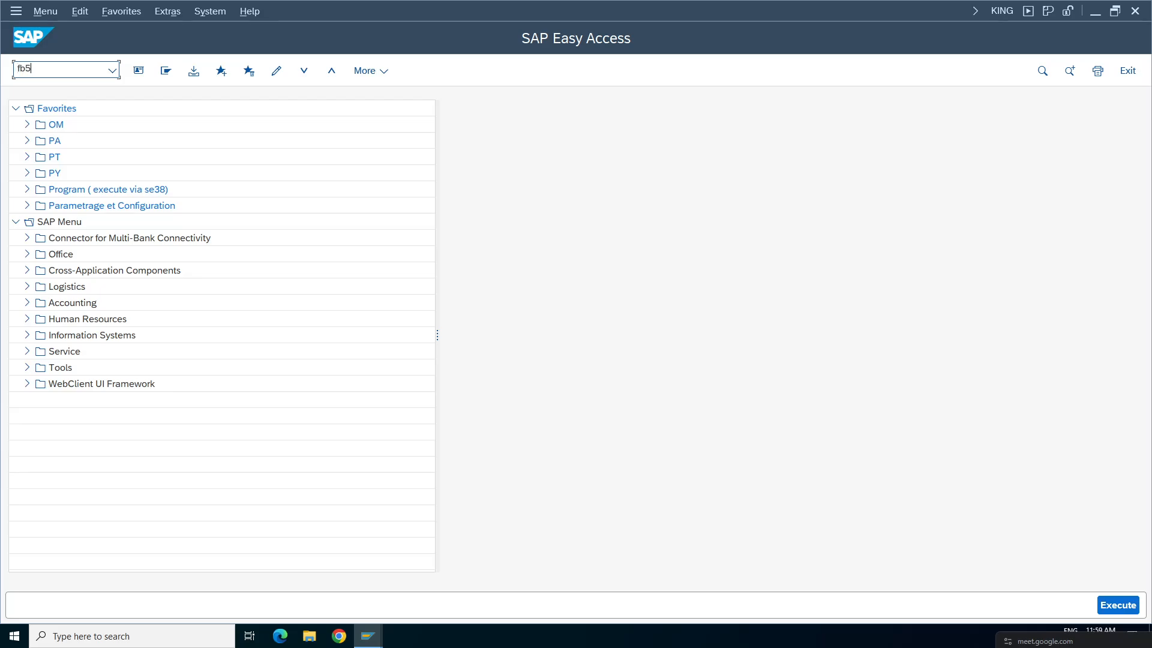
left_click(53, 76)
type("fb50")
key("Return")
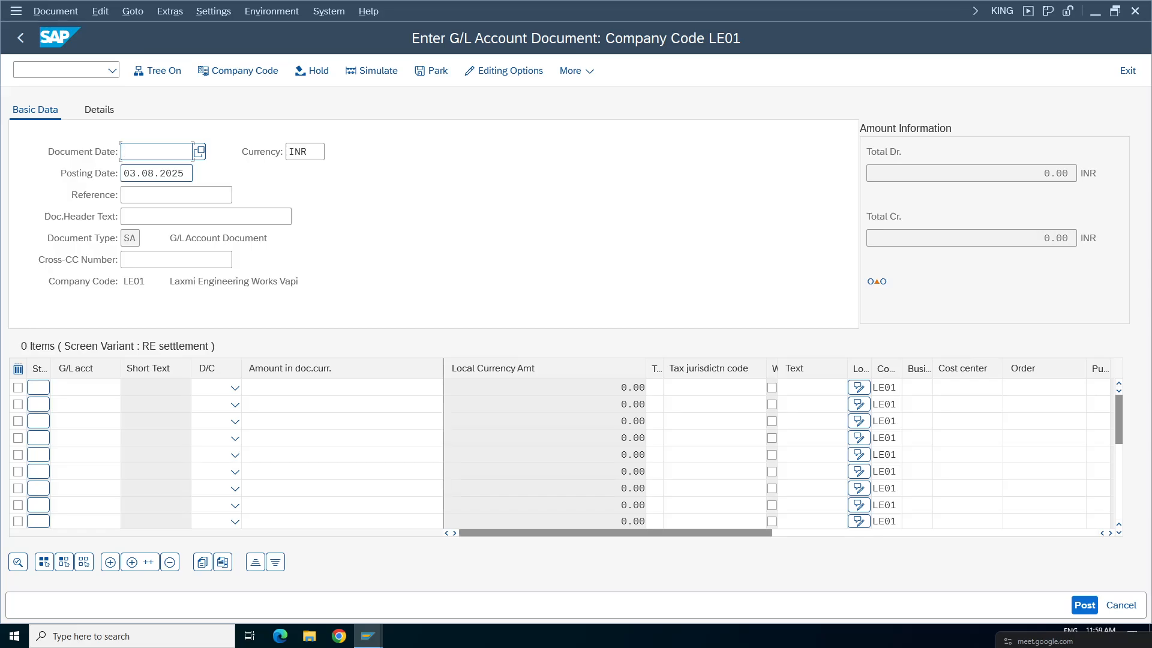
Set the document date to 03.08.2025 in the document for company code LE01
left_click(150, 151)
key("F4")
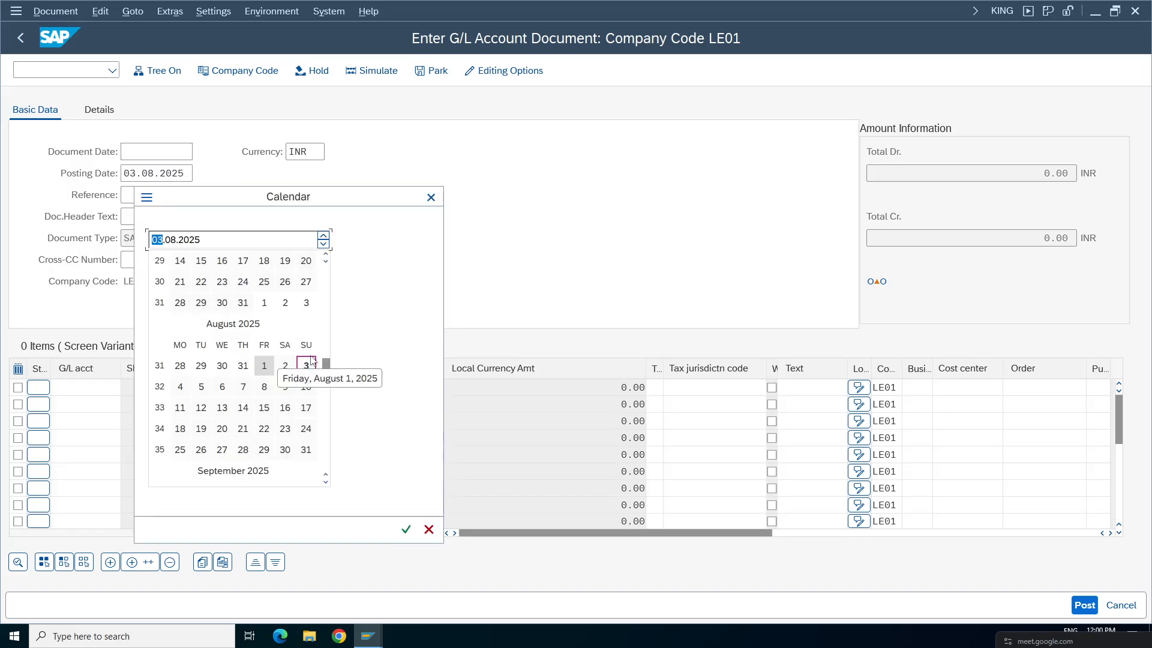
double_click(306, 365)
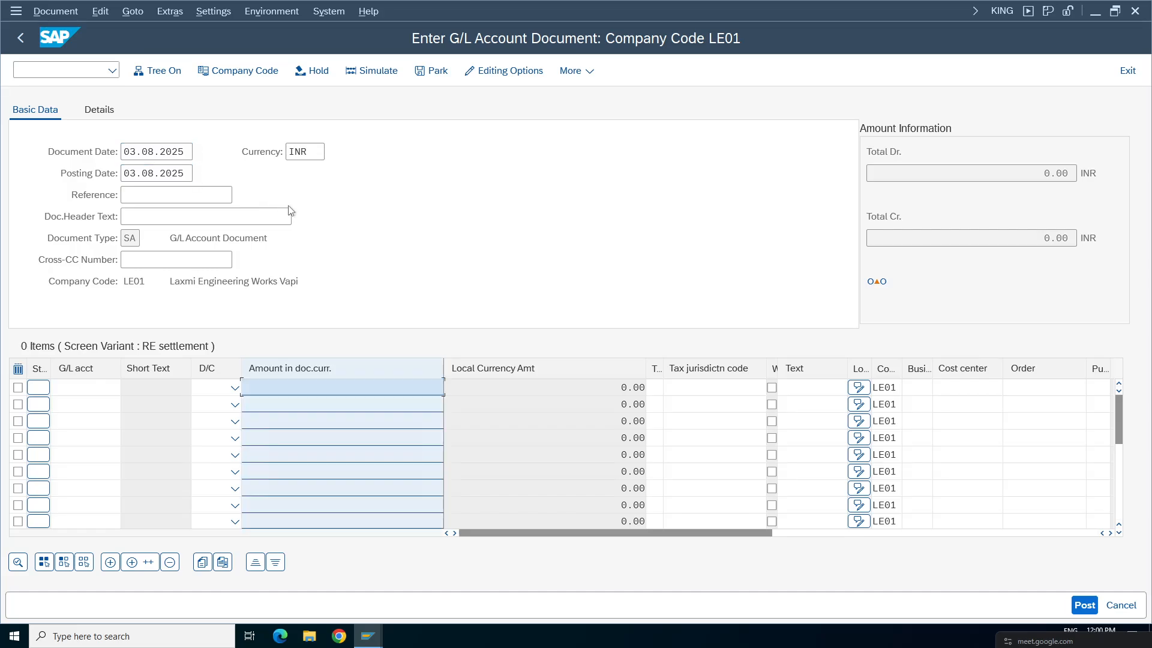
Set the document currency to USD for the company code LE01 posting
left_click(299, 154)
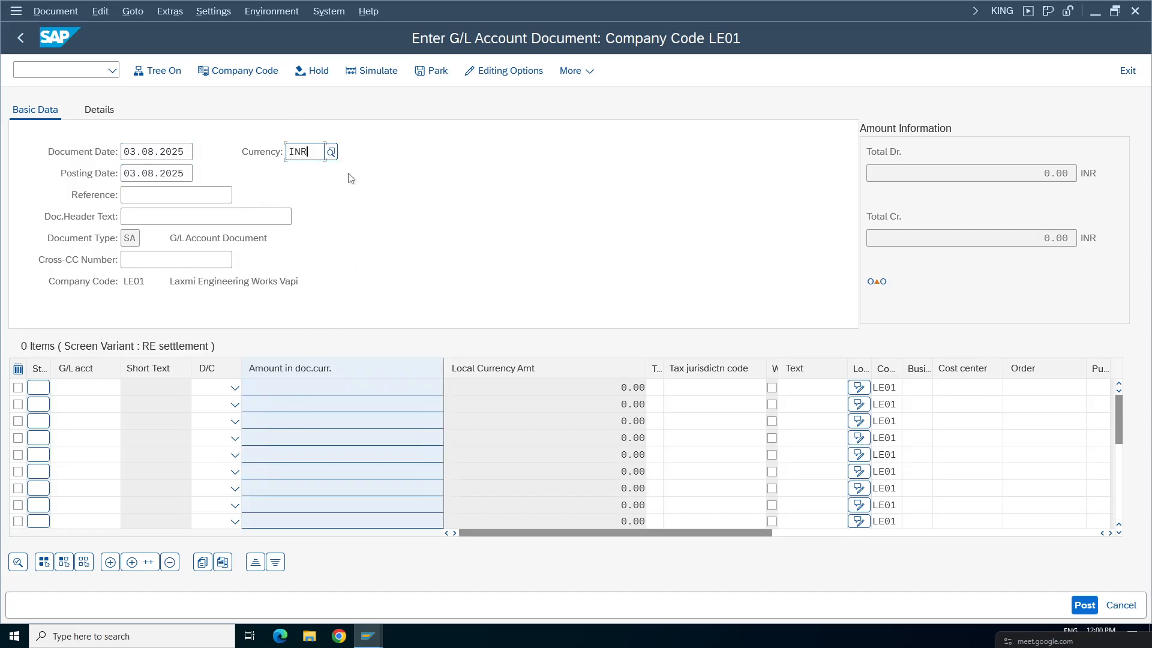
key("BackSpace")
key("BackSpace")
key("BackSpace")
type("USd")
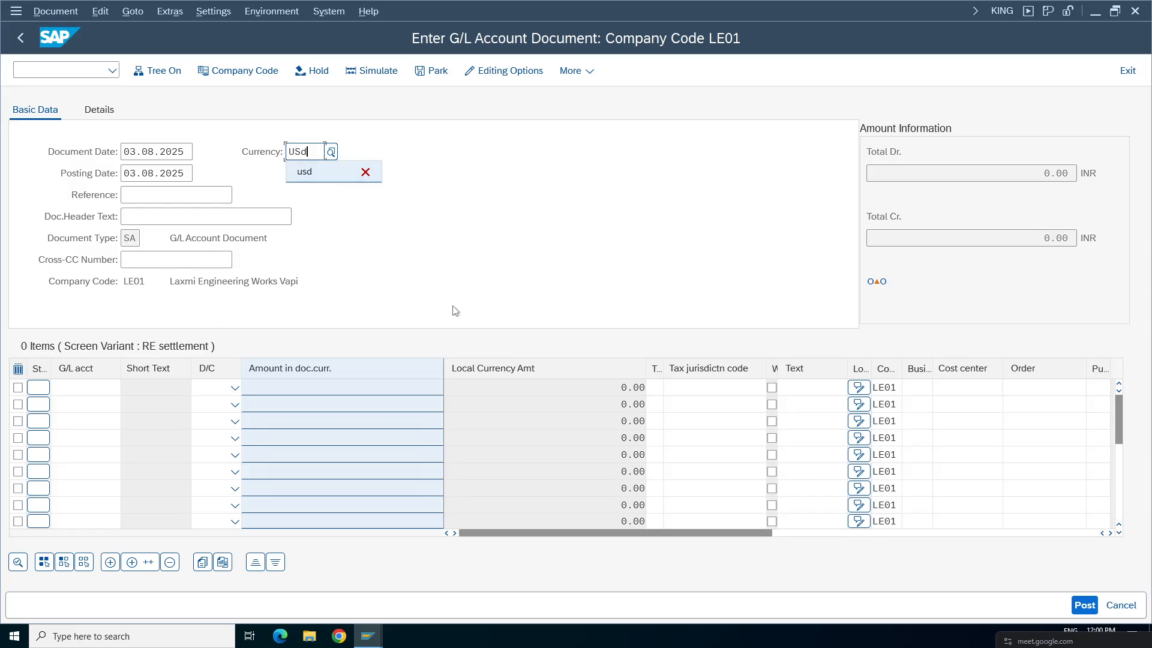
left_click(463, 274)
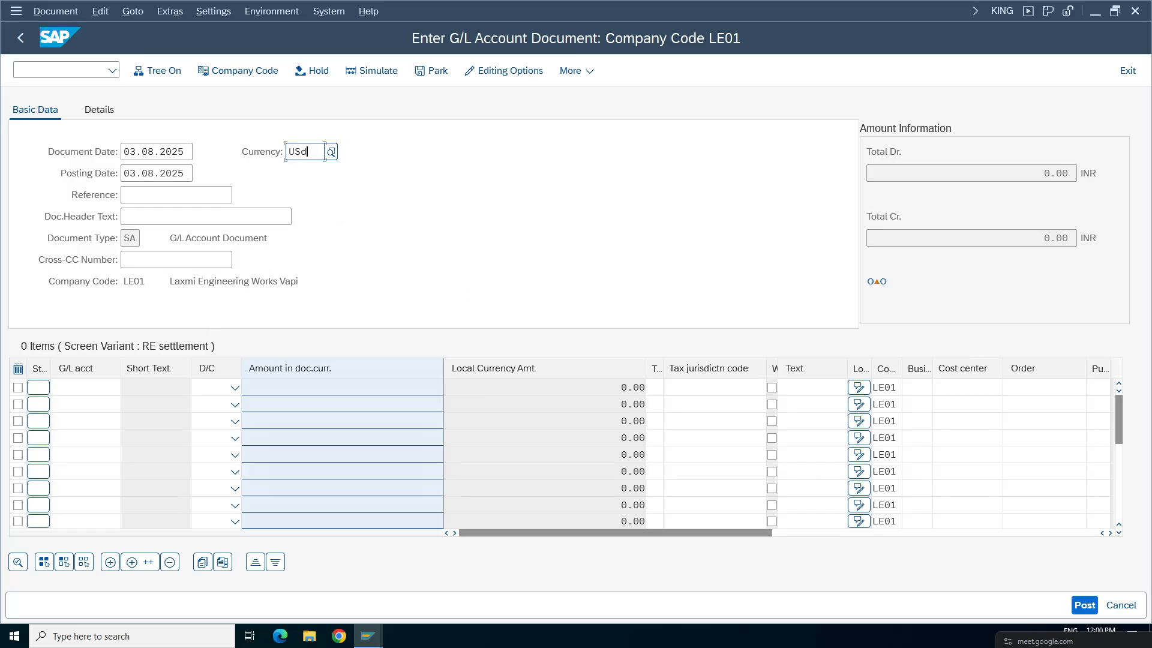
key("BackSpace")
key("BackSpace")
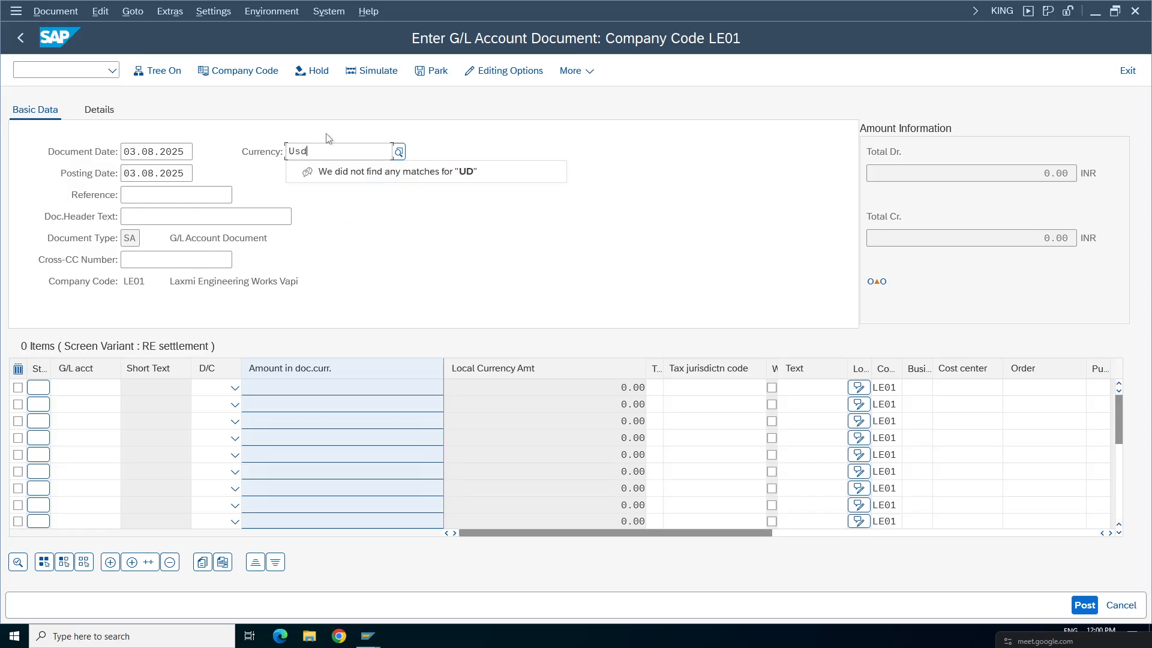
key("Return")
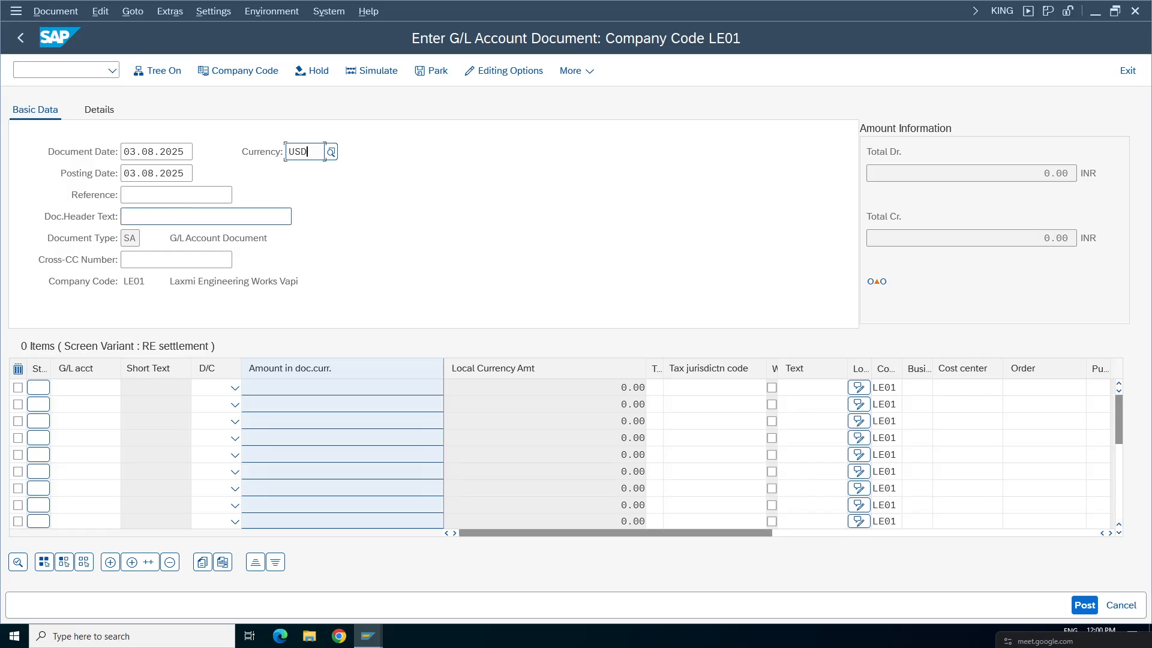
Enter FC test1 as the reference and FC Test1 as the document header text for company code LE01
left_click(176, 196)
left_click(180, 214)
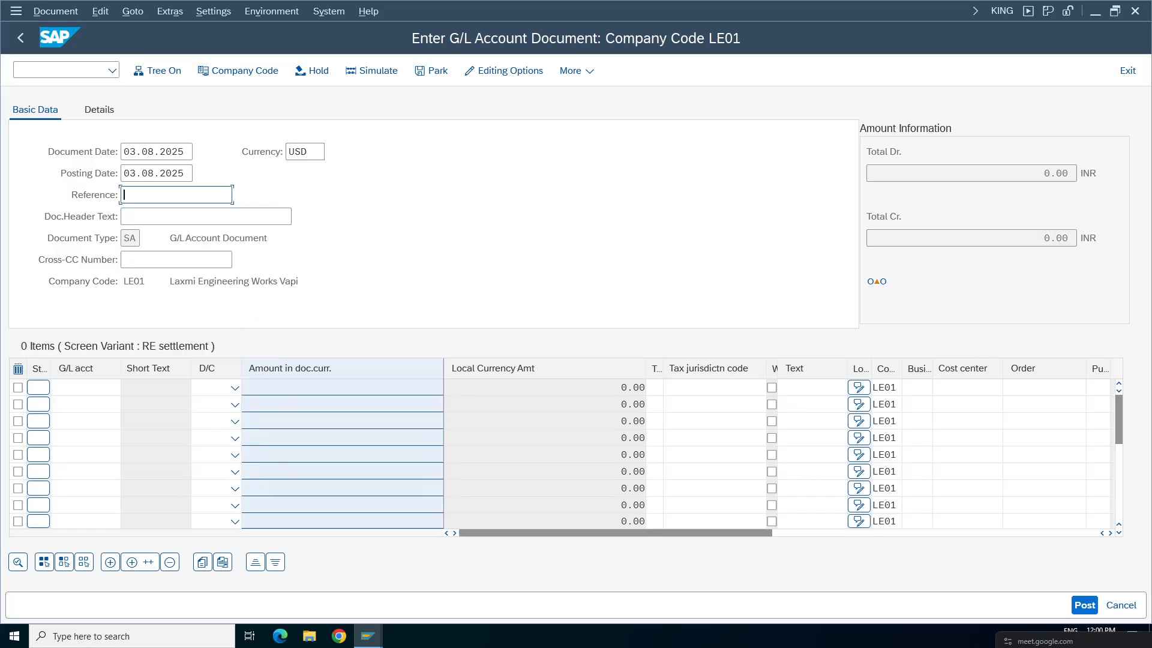
type("FC test1")
key("Tab")
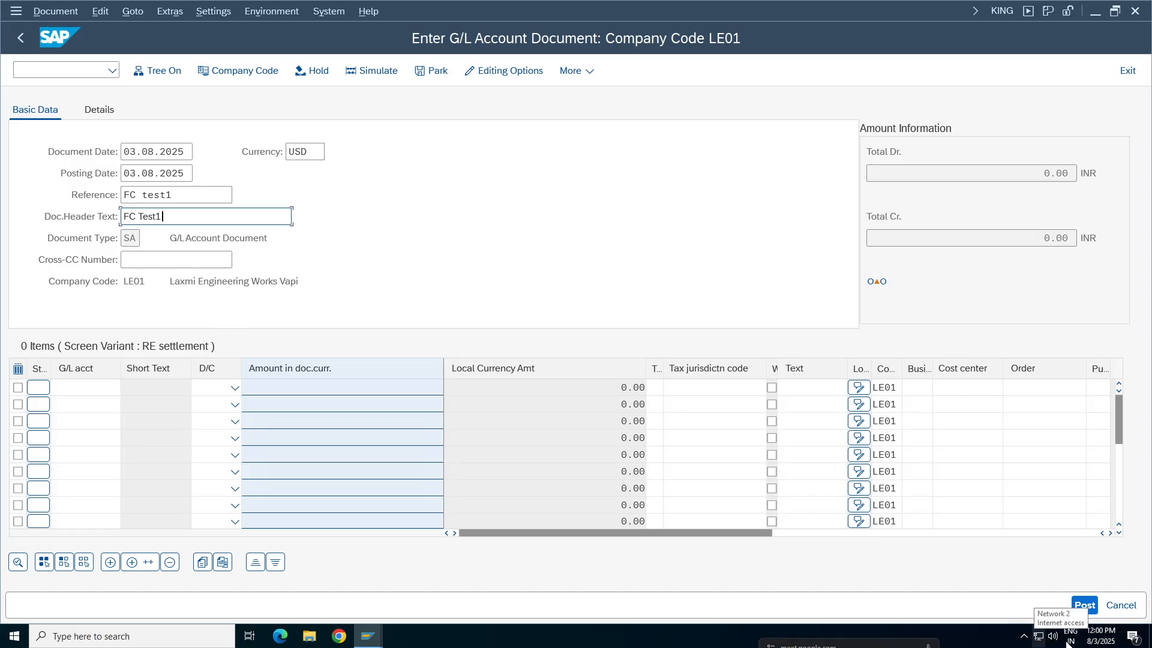
left_click(1053, 637)
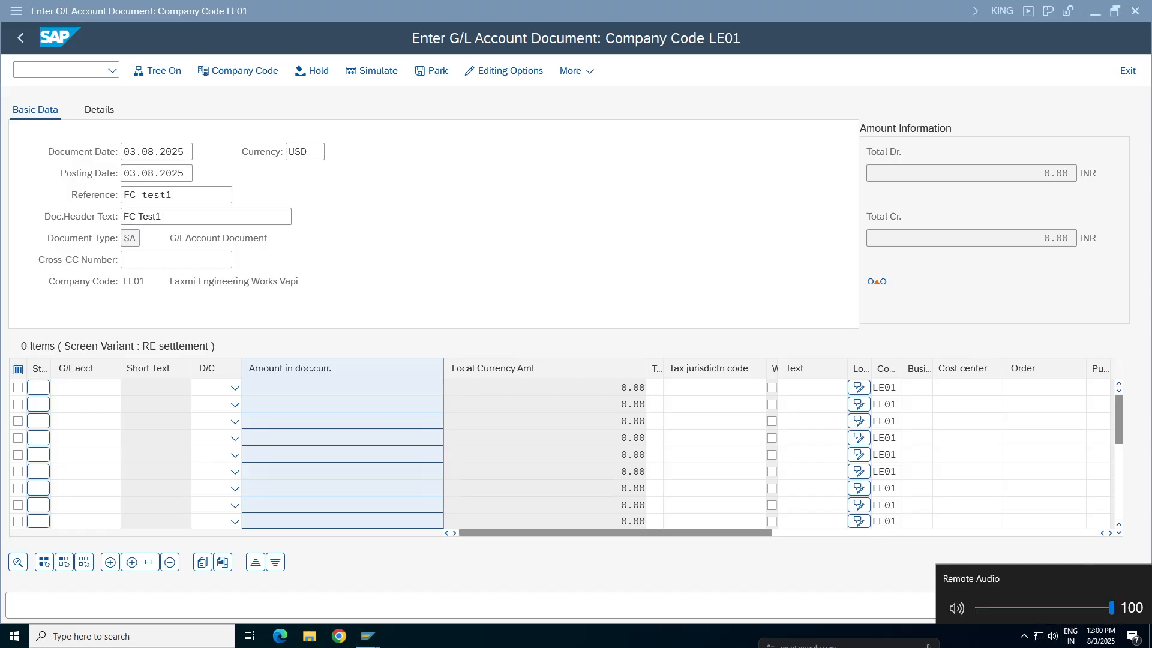
left_click(185, 340)
Assign G/L account 3000 to the first line item of the LE01 document
left_click(86, 388)
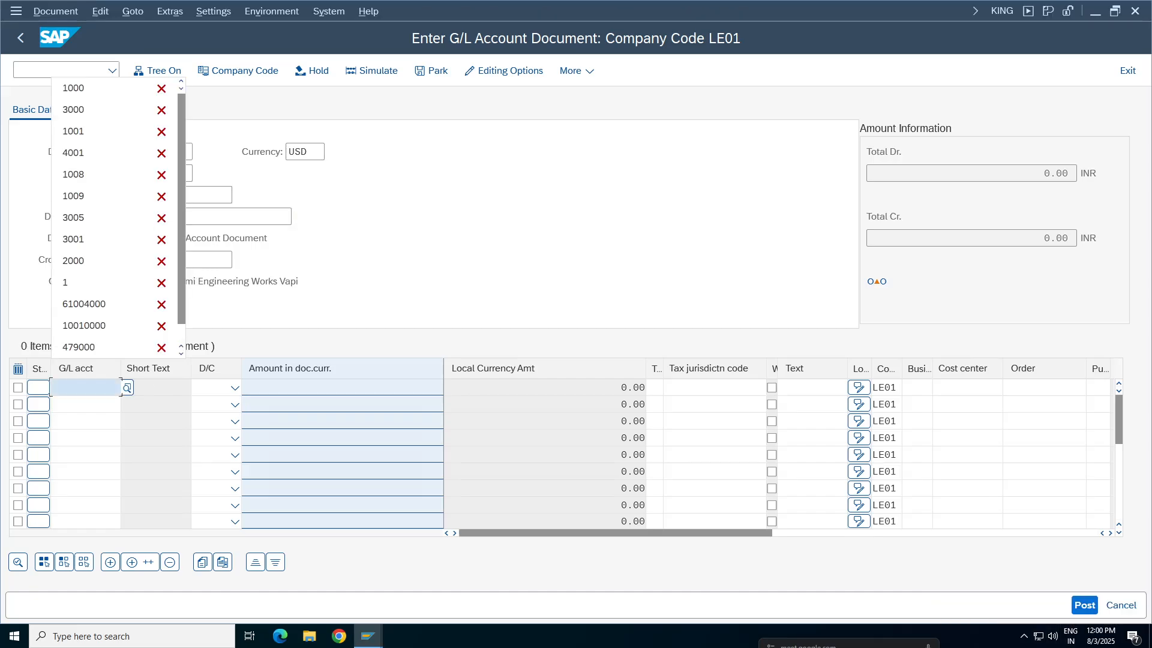
left_click(84, 110)
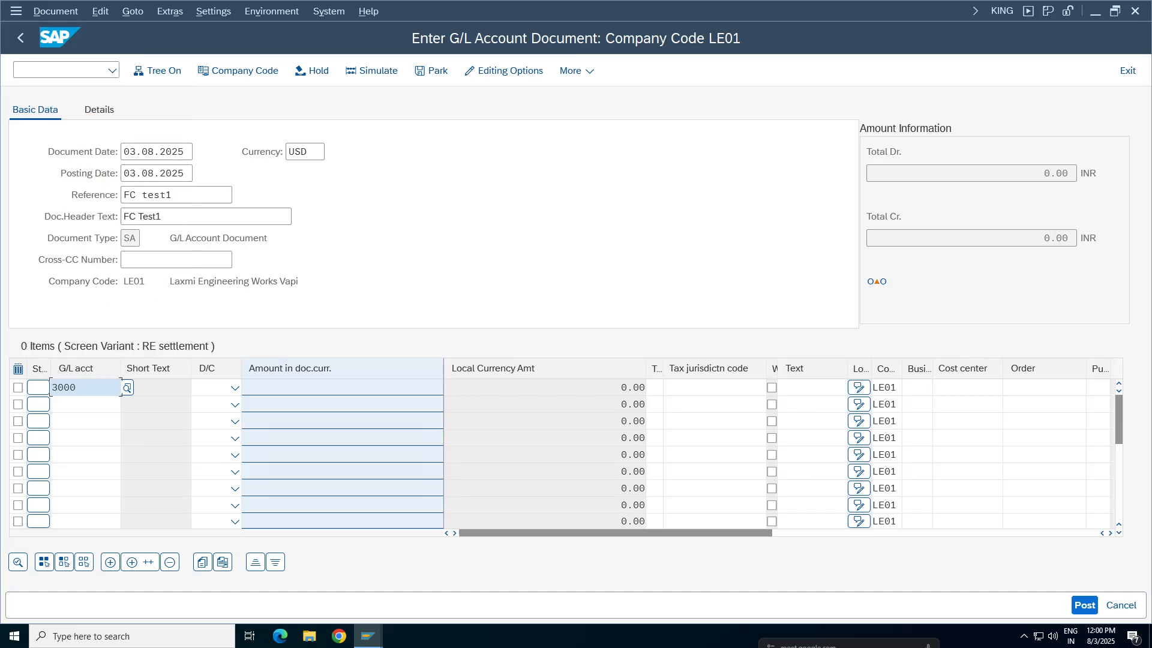
left_click(87, 405)
left_click(439, 230)
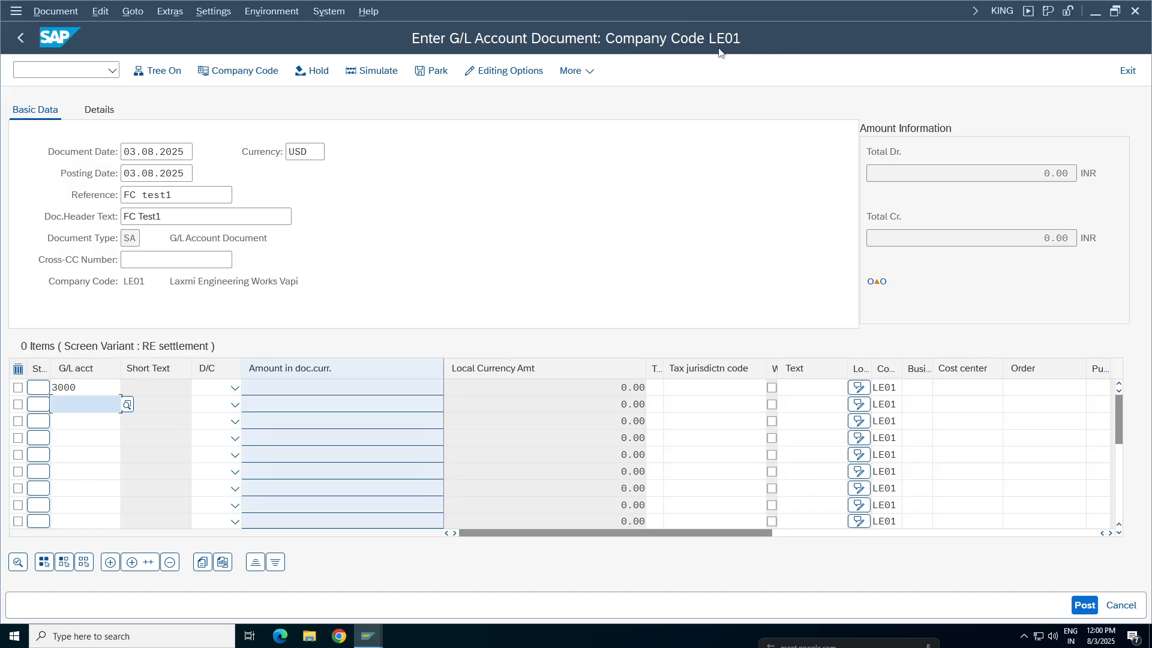
Change the company code of the G/L document to TA98
left_click(237, 72)
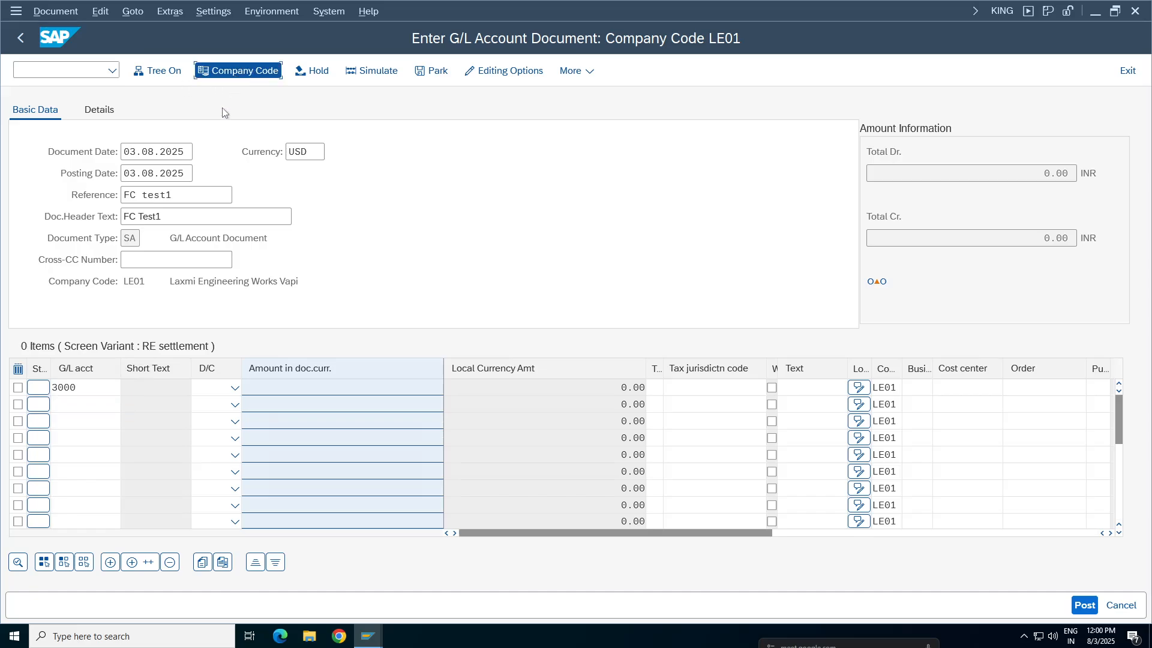
key("BackSpace")
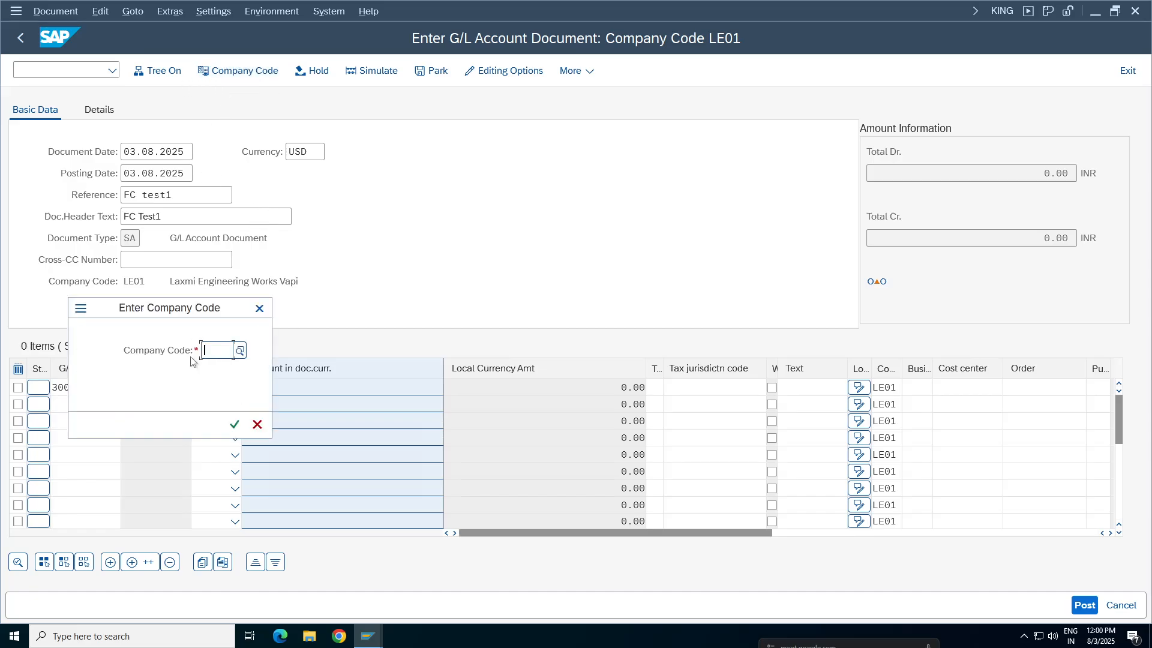
type("ta98")
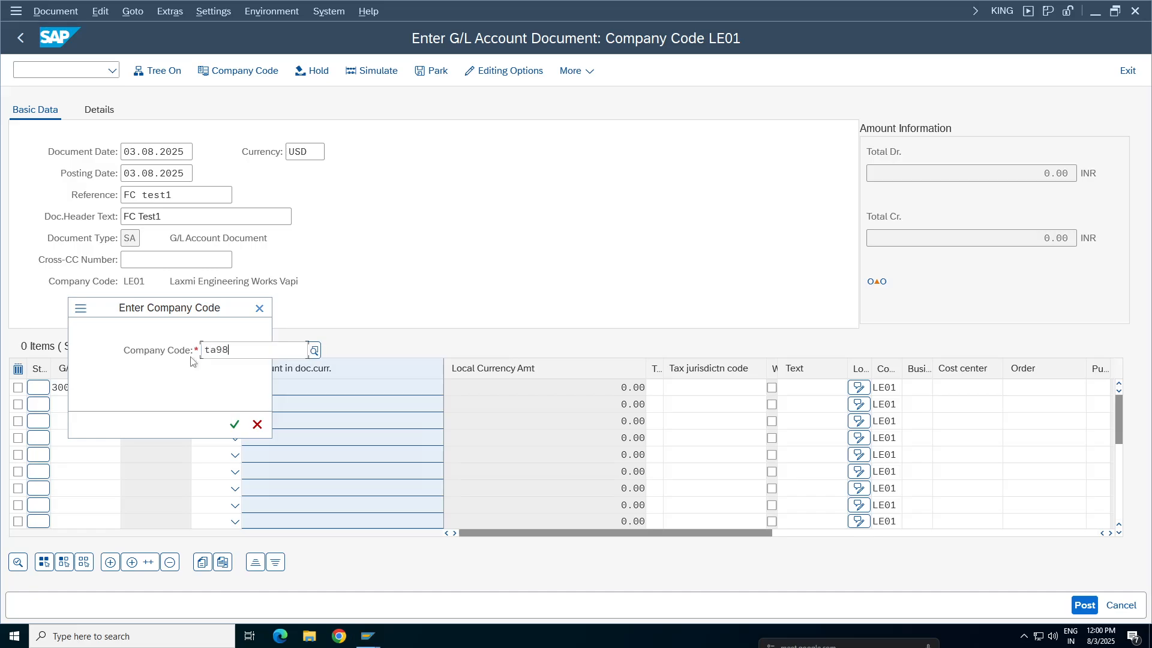
key("Return")
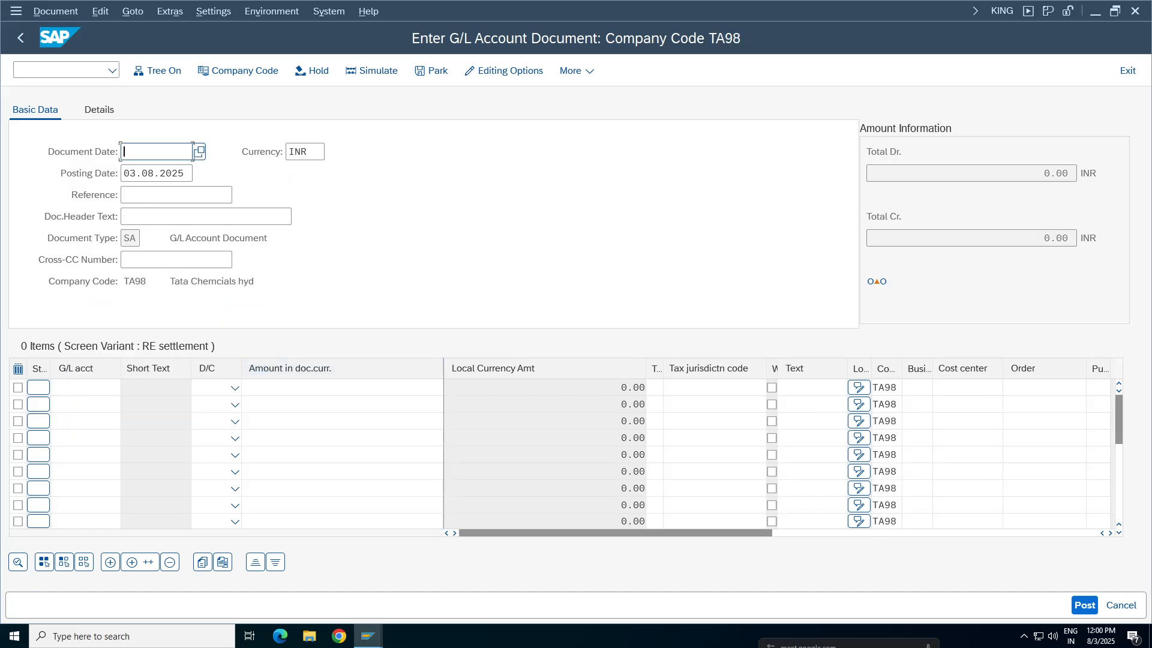
Set the document currency to usd for the company code TA98 posting
left_click_drag(312, 152, 279, 168)
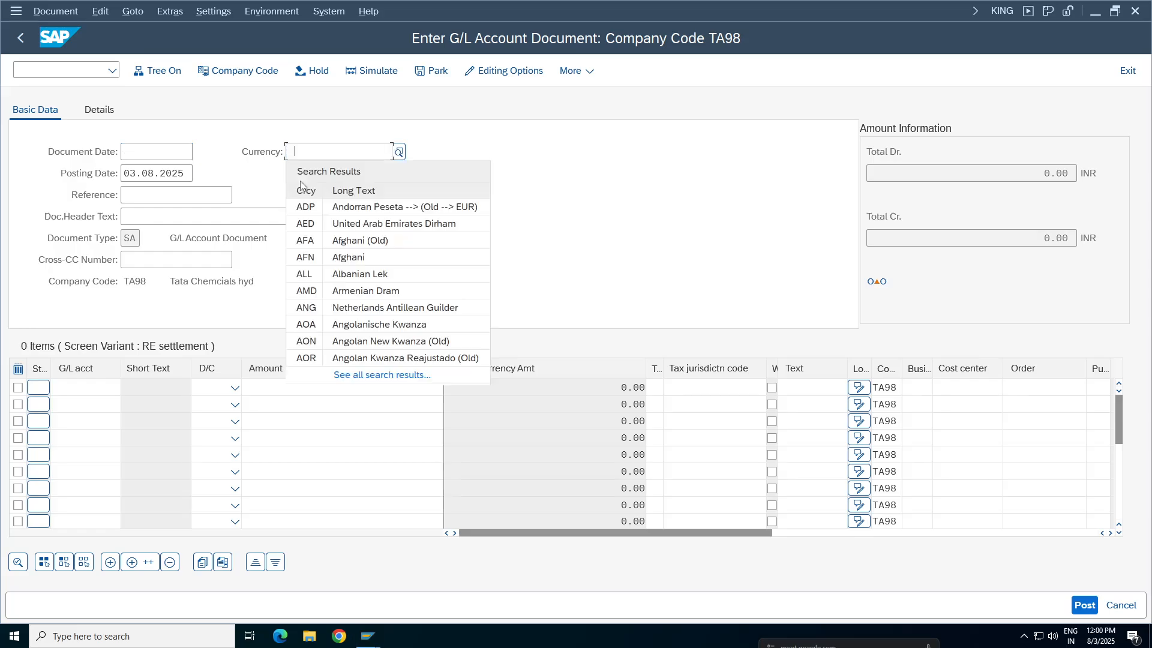
key("BackSpace")
left_click(313, 177)
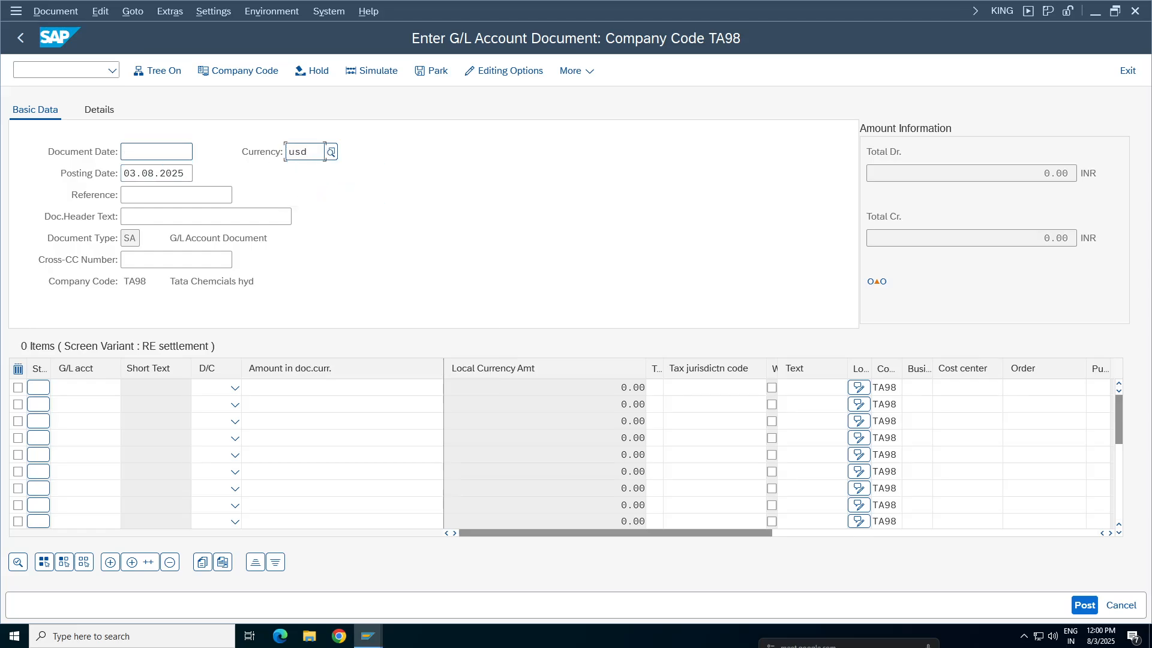
Fill in the TA98 document header with document date 03.08.2025, reference FC test1 and header text FC Test1
left_click(149, 153)
left_click(147, 173)
left_click(147, 196)
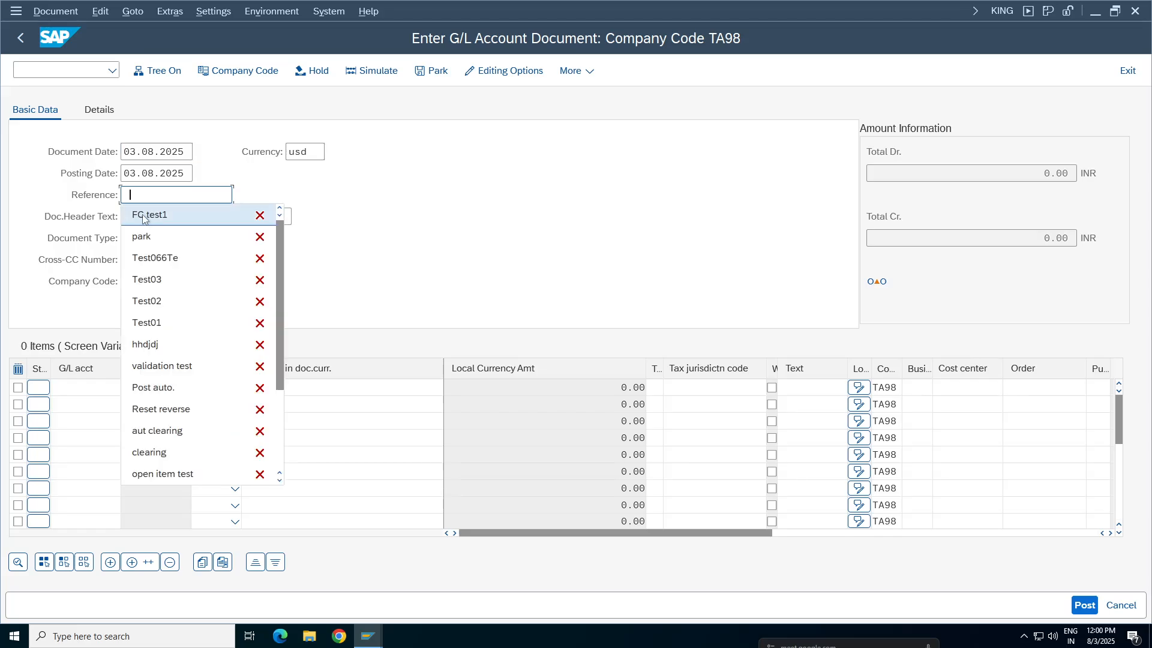
left_click(146, 215)
left_click(147, 216)
left_click(147, 237)
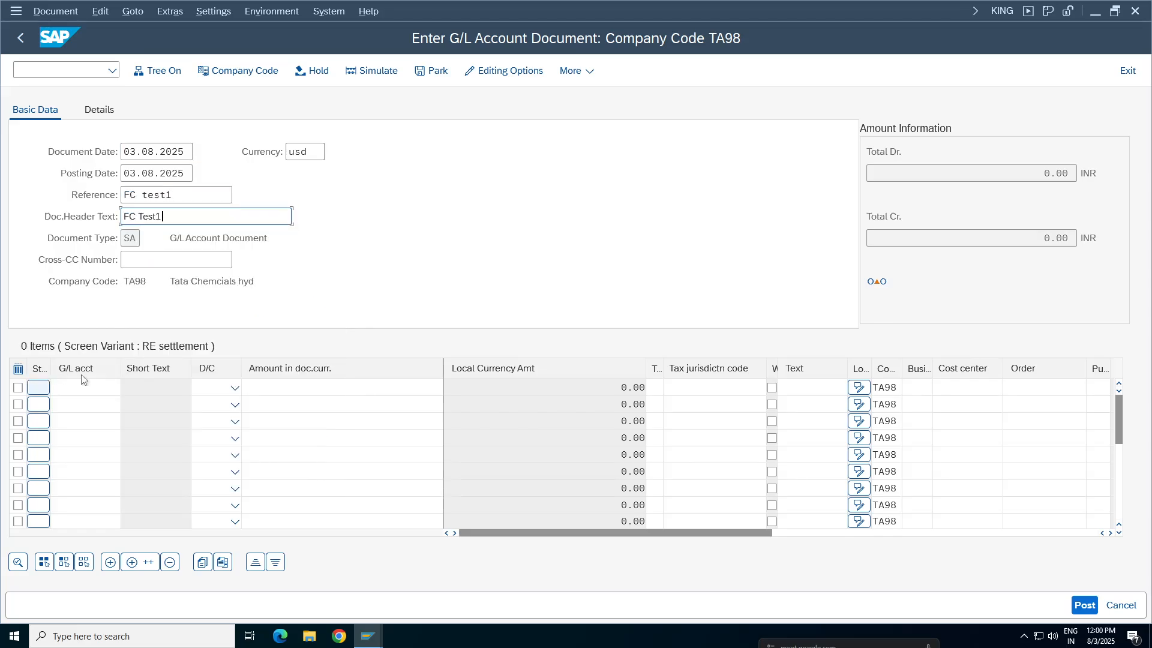
Assign G/L account 3000 to the first line item and 1000 to the second
left_click(66, 387)
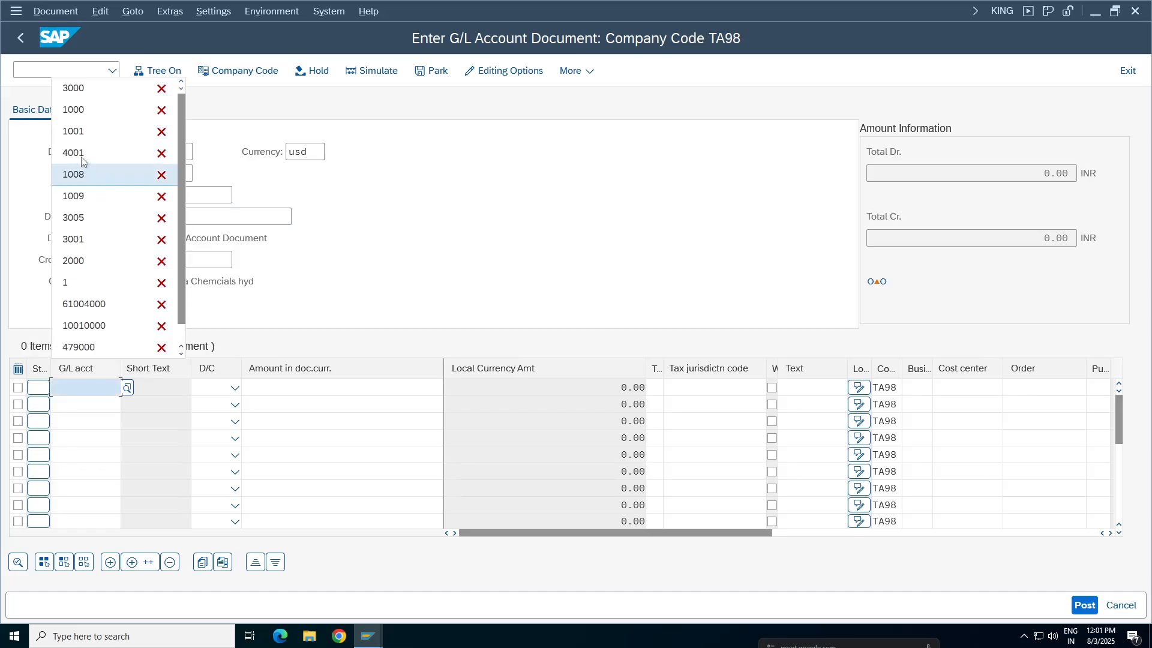
left_click(72, 90)
left_click(73, 404)
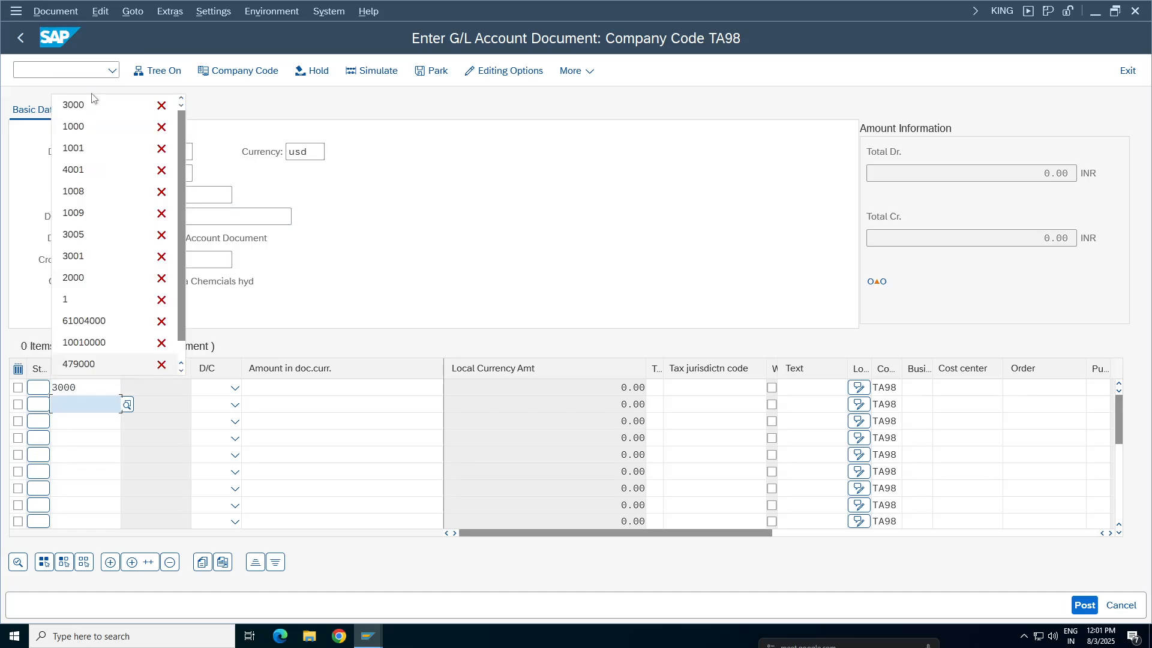
left_click(72, 132)
Enter an amount of 1 in document currency for the G/L account 3000 line
left_click(264, 387)
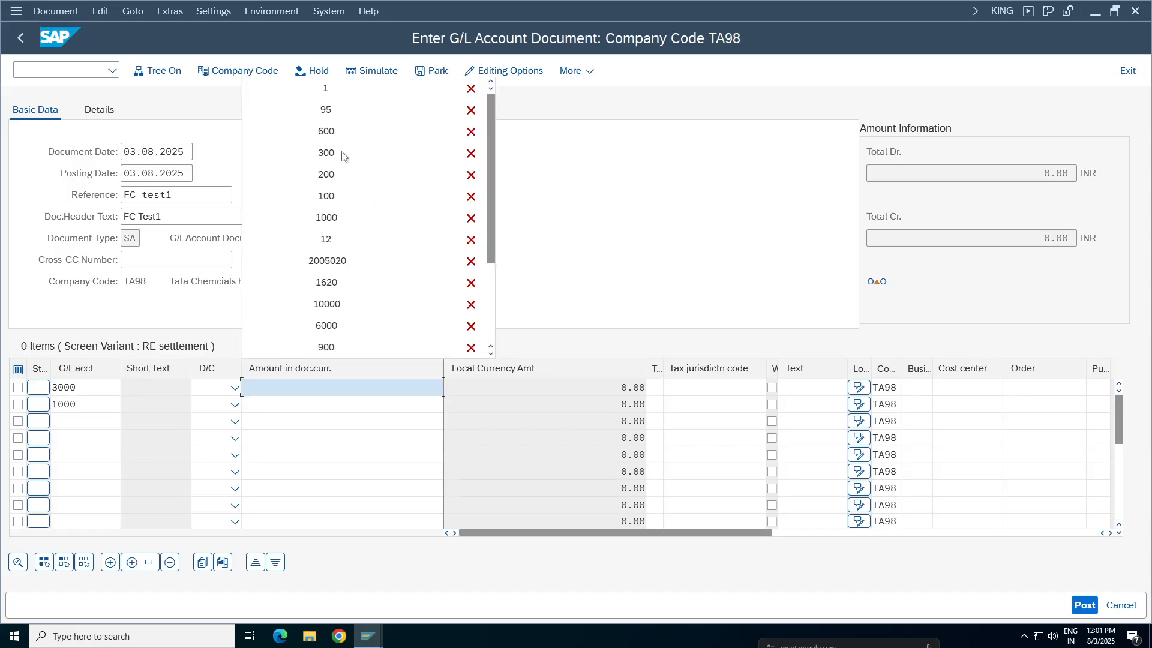
key("Escape")
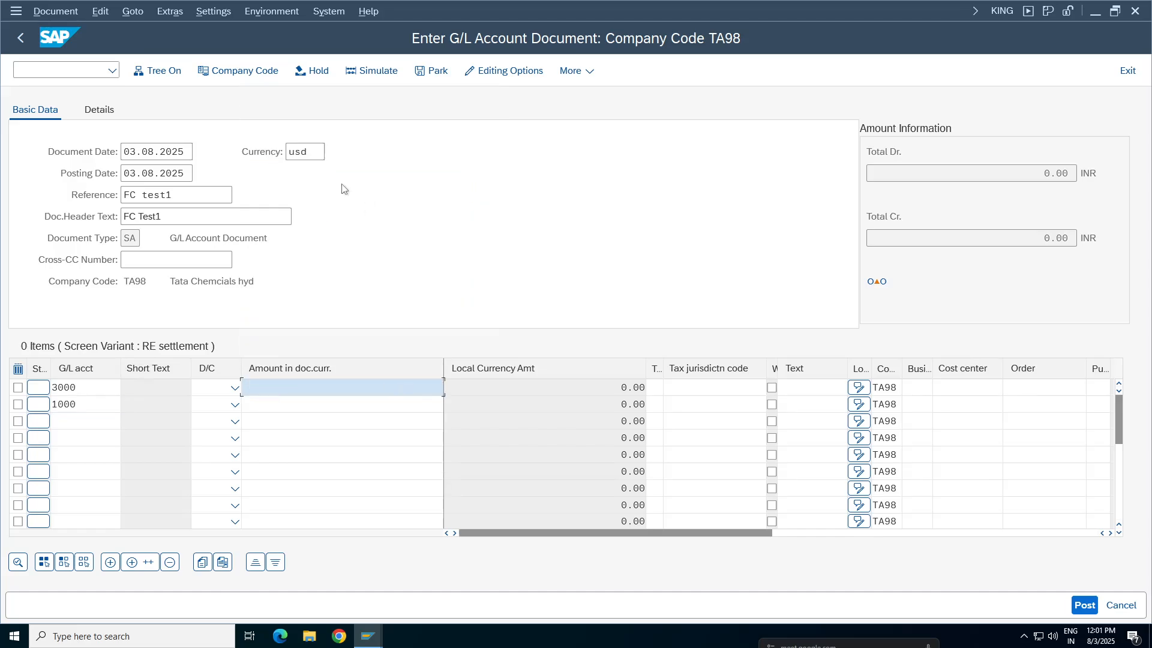
left_click_drag(312, 152, 288, 153)
left_click(312, 388)
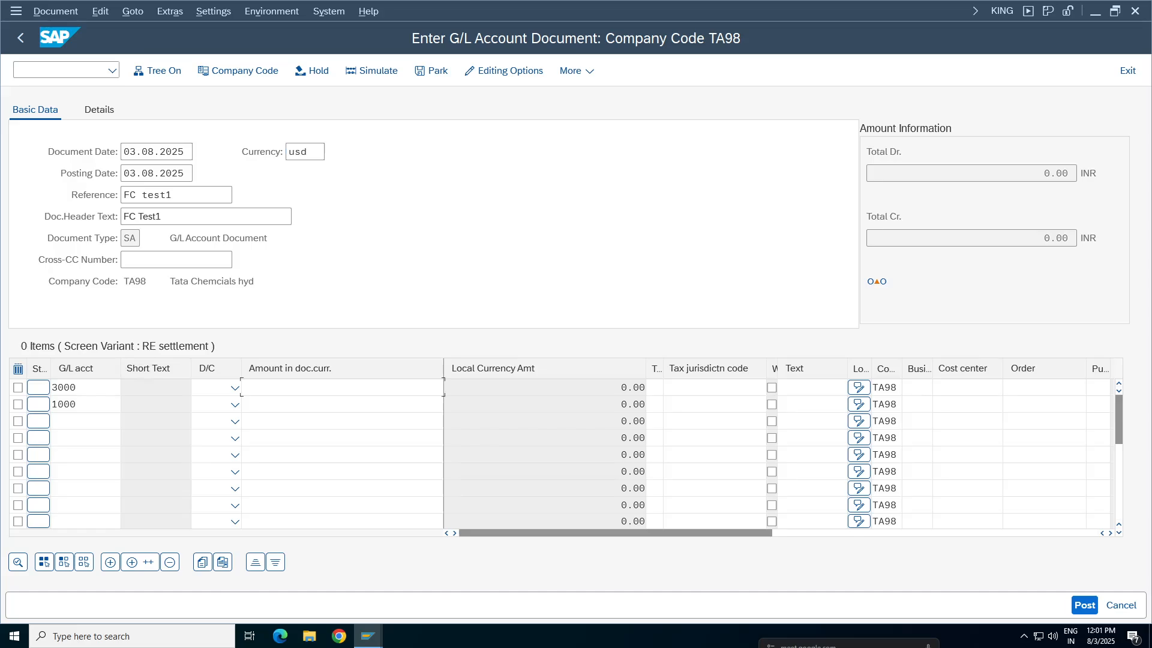
type("1")
key("Escape")
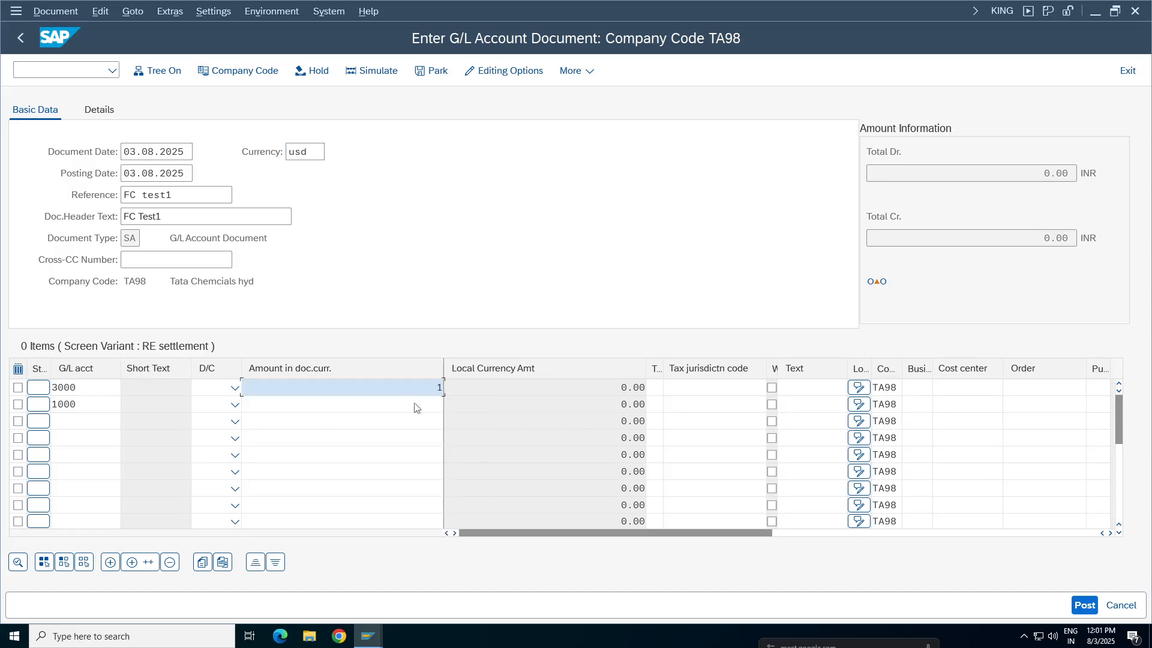
Mark the account 3000 line as debit and the account 1000 line as credit, entering 1 as the credit amount
left_click(235, 387)
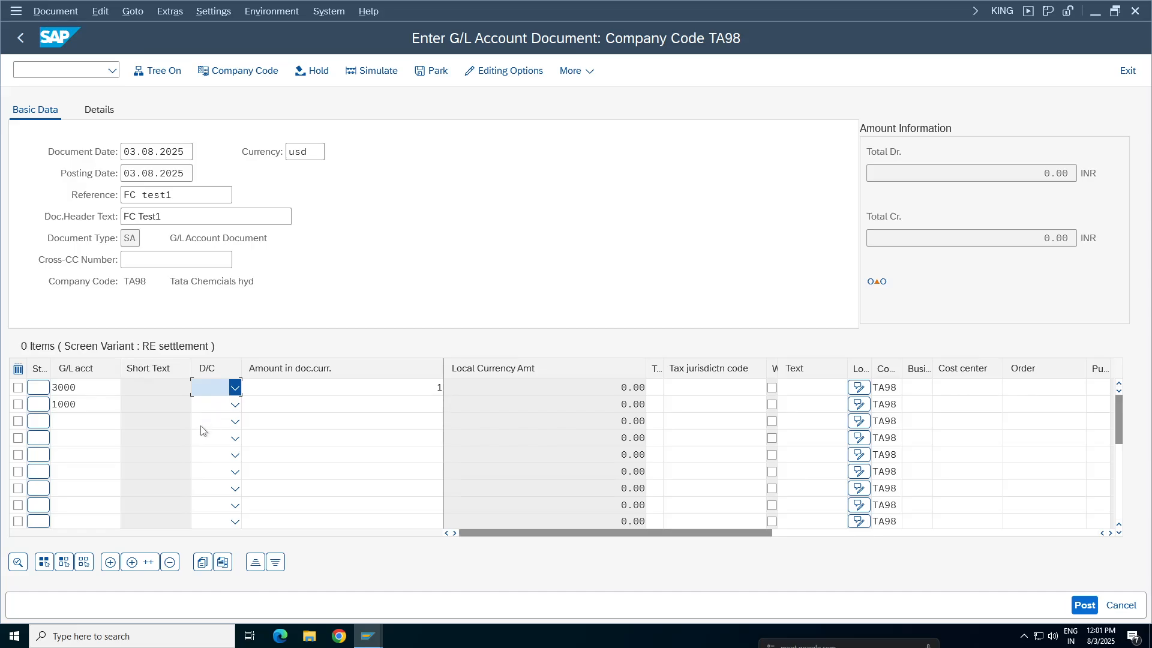
left_click(216, 426)
left_click(235, 405)
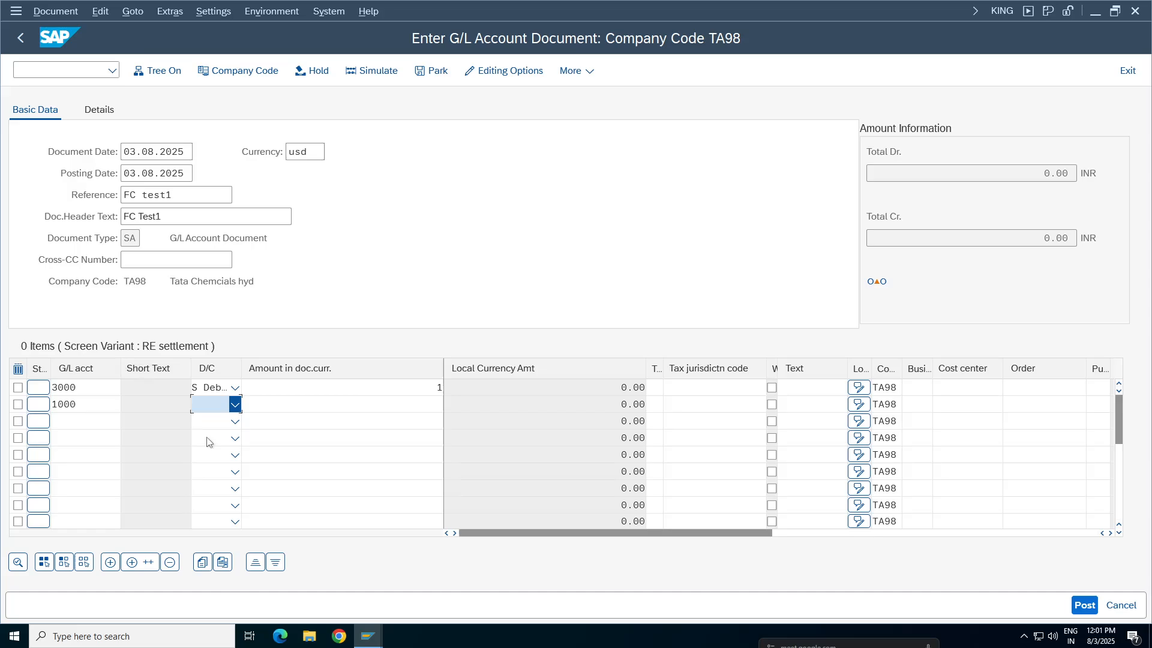
left_click(210, 425)
left_click(372, 405)
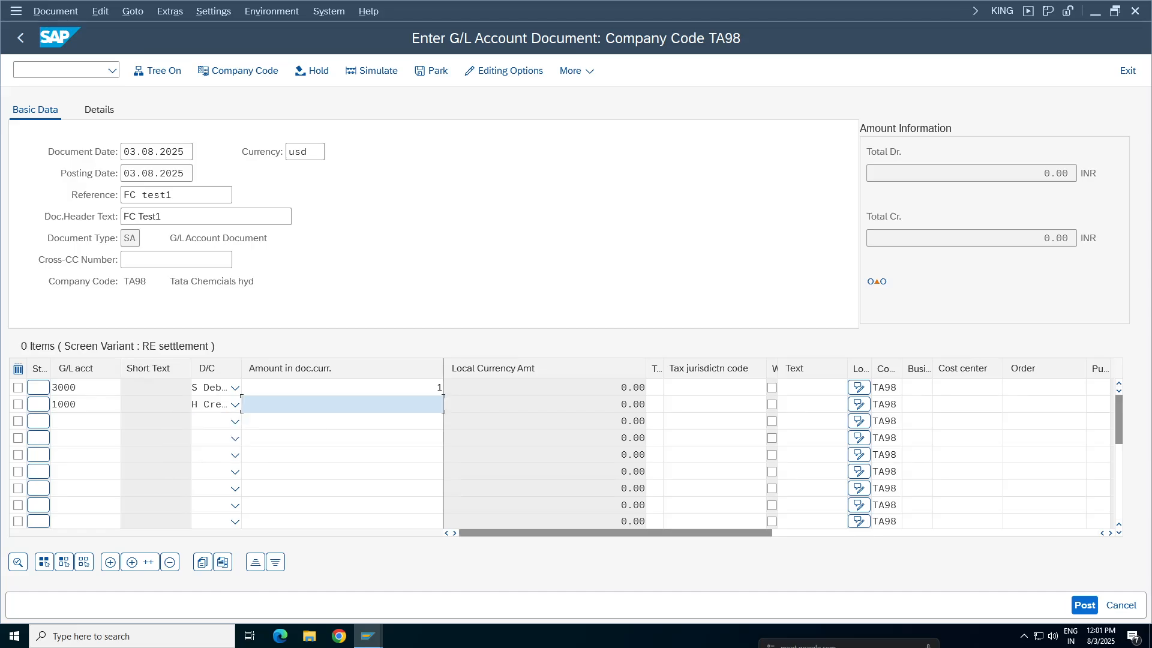
left_click(372, 404)
left_click(342, 112)
Assign cost center 100100 to the account 3000 line and business area TCHY to the account 1000 line
left_click(967, 388)
key("Return")
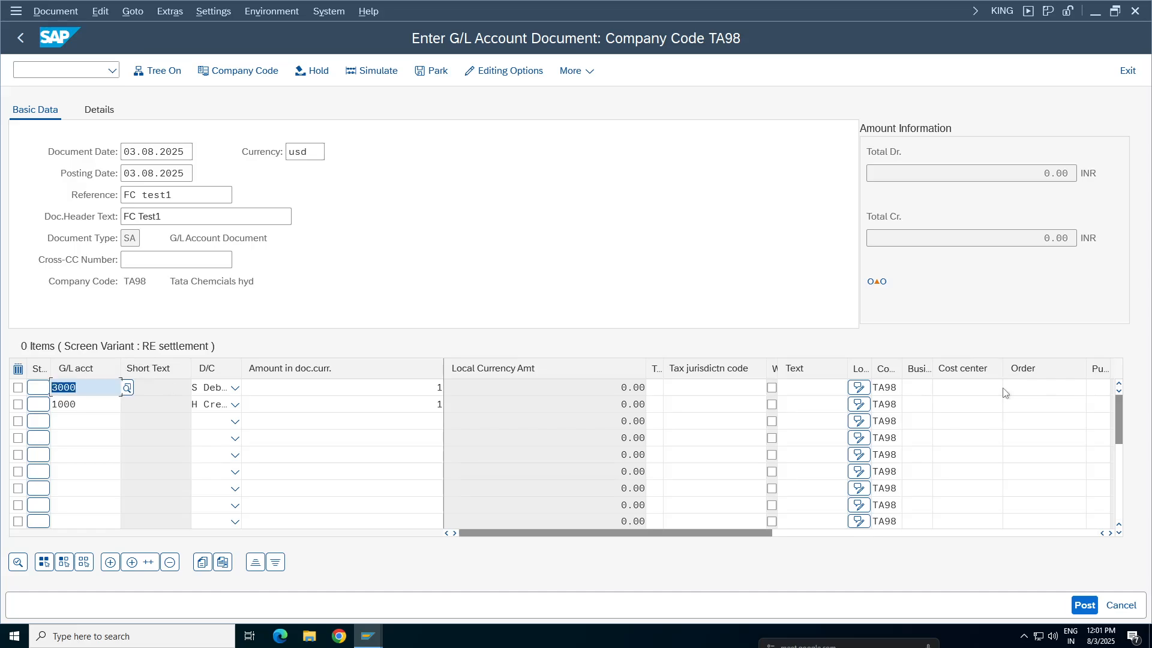
left_click(972, 388)
left_click(972, 388)
left_click(965, 407)
left_click(968, 405)
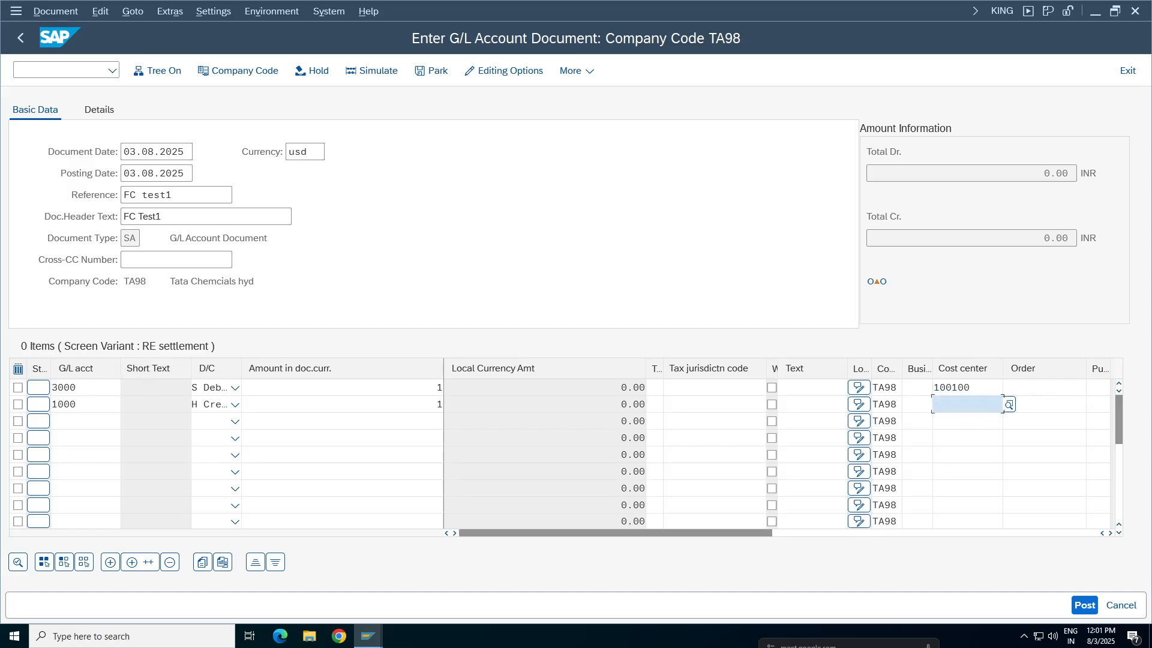
left_click(917, 404)
left_click(917, 404)
left_click(919, 421)
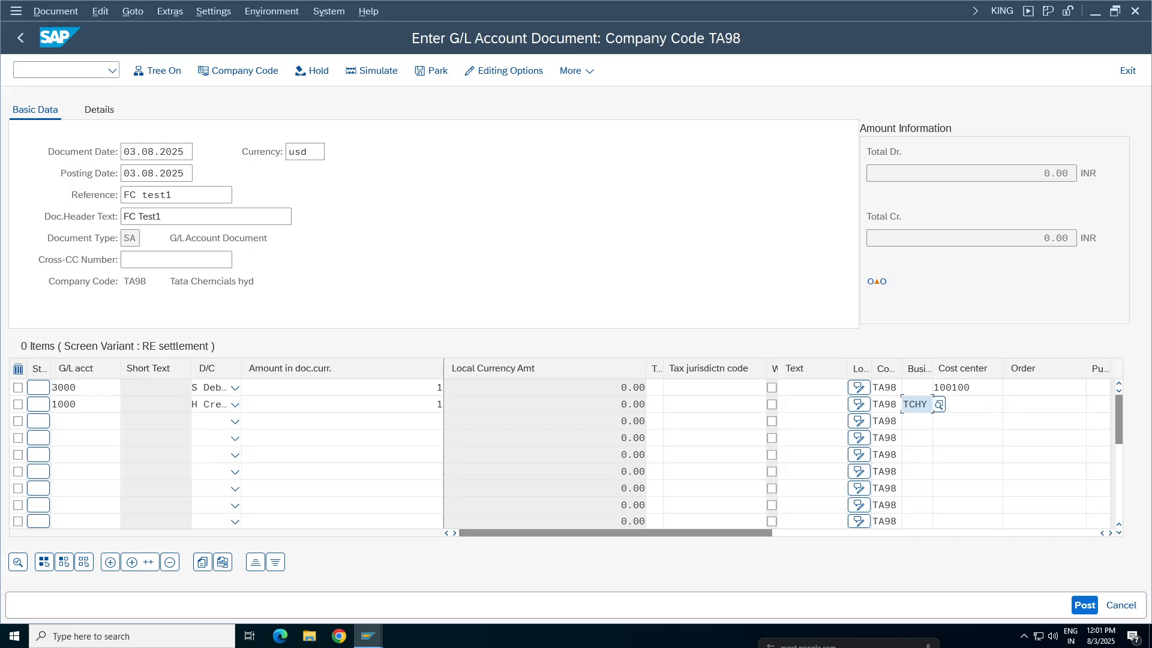
Enter the item text STATIONERY EXP on both line items and validate the document
left_click(800, 405)
left_click(801, 425)
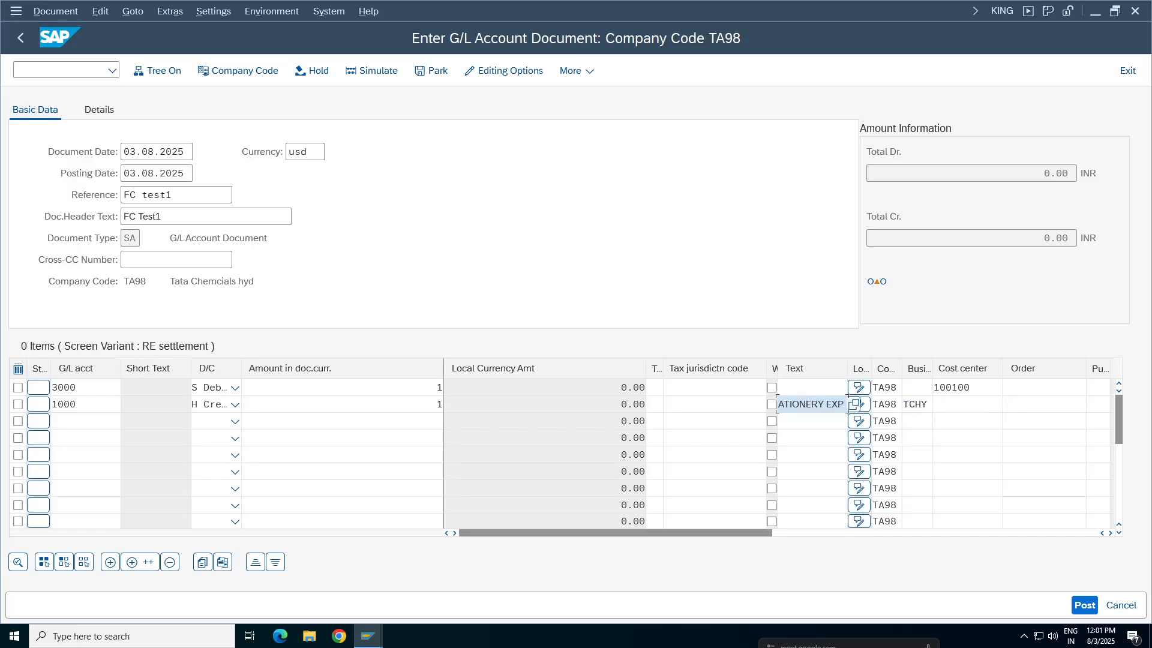
left_click(797, 388)
left_click(797, 407)
key("Return")
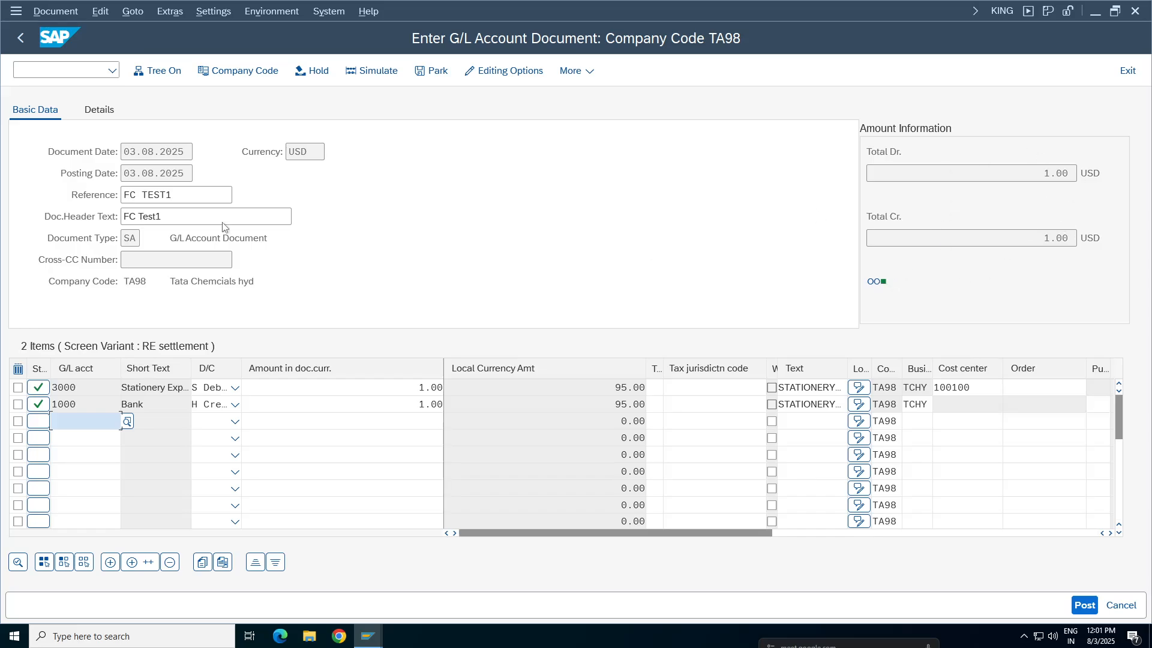
Simulate the USD document for company code TA98 and post it
left_click(55, 11)
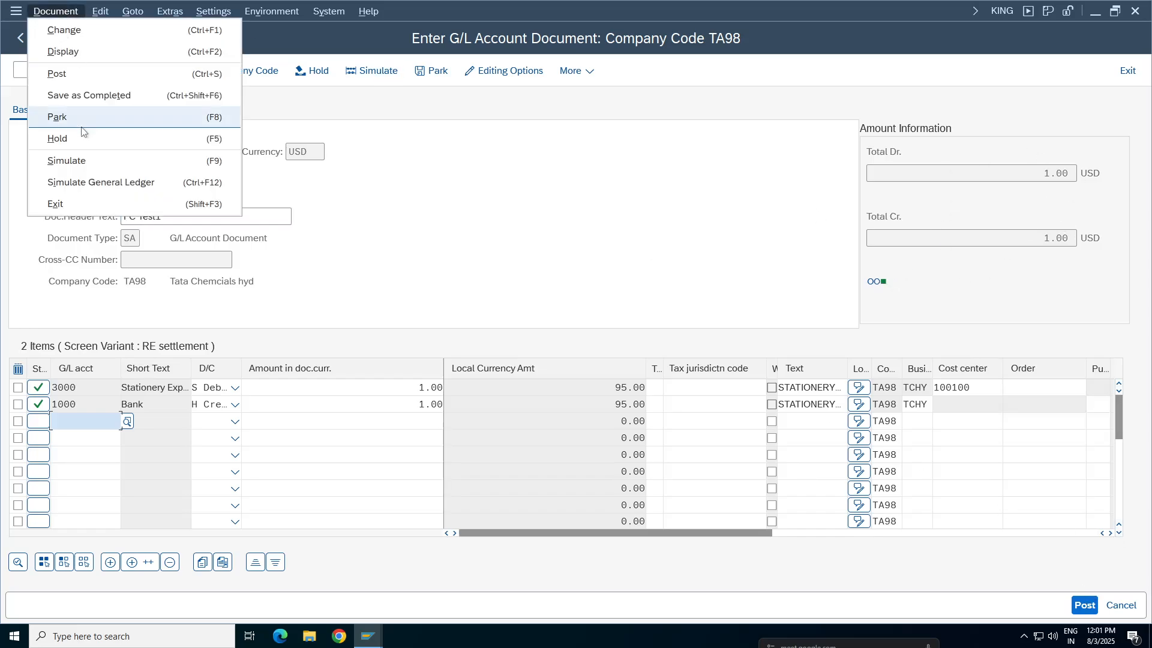
left_click(71, 165)
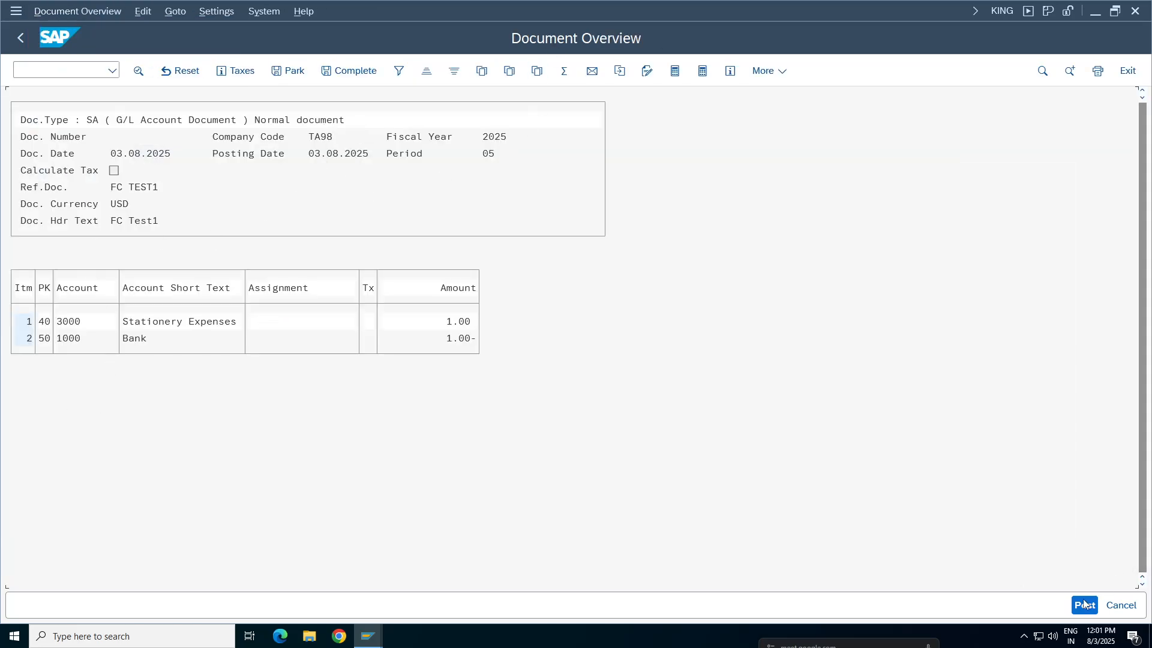
left_click(1085, 606)
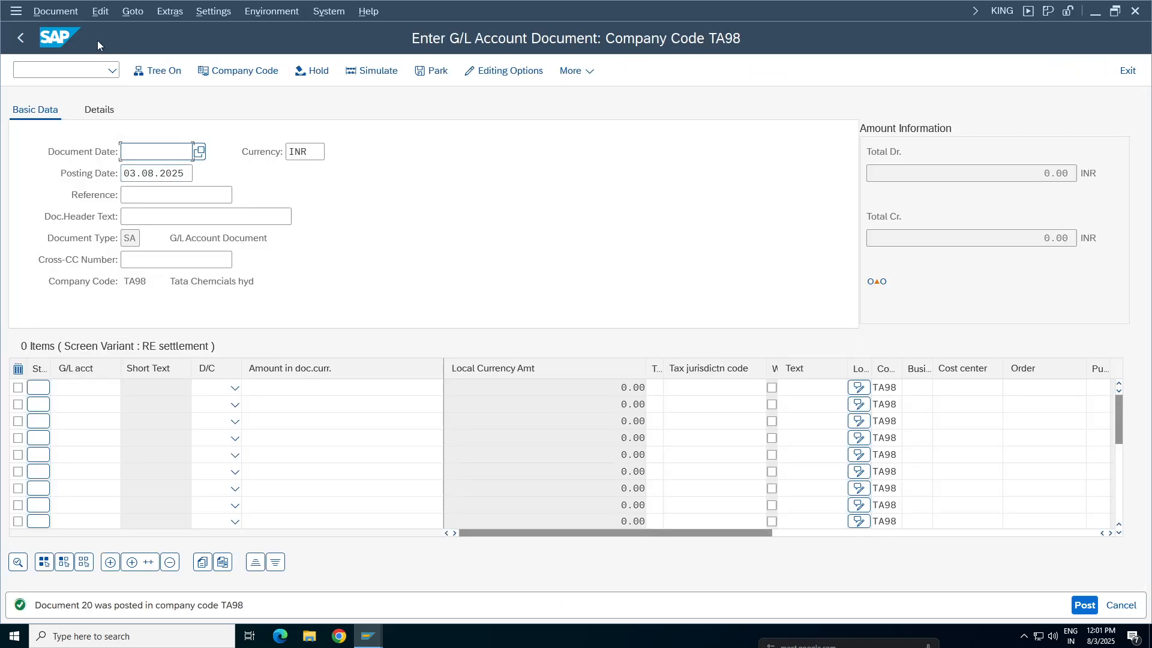
Display the document just posted and examine its currency and line item amounts
left_click(40, 11)
left_click(64, 50)
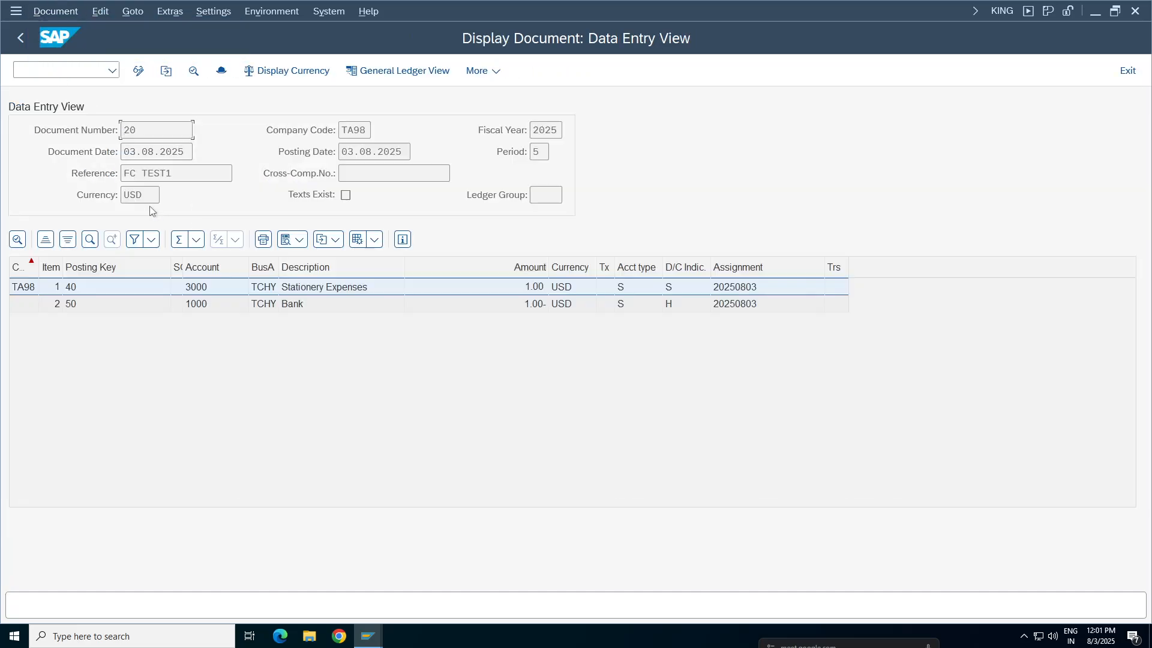
double_click(160, 195)
left_click(521, 305)
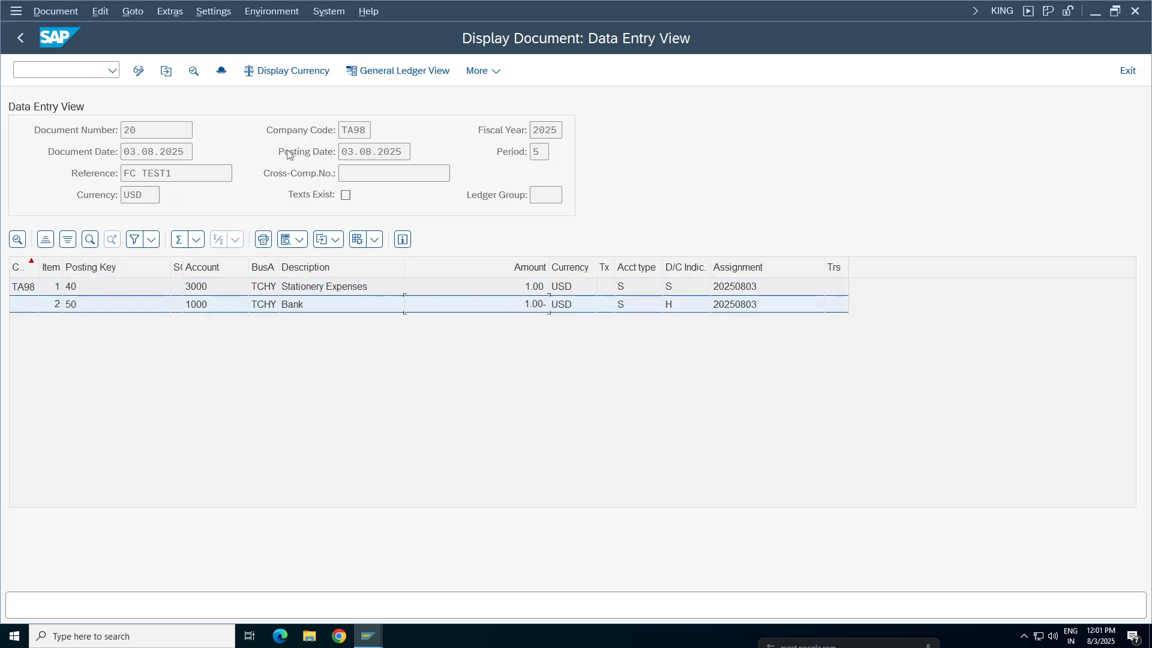
Switch the posted document's display to the local currency INR and examine the line item amounts
left_click(286, 71)
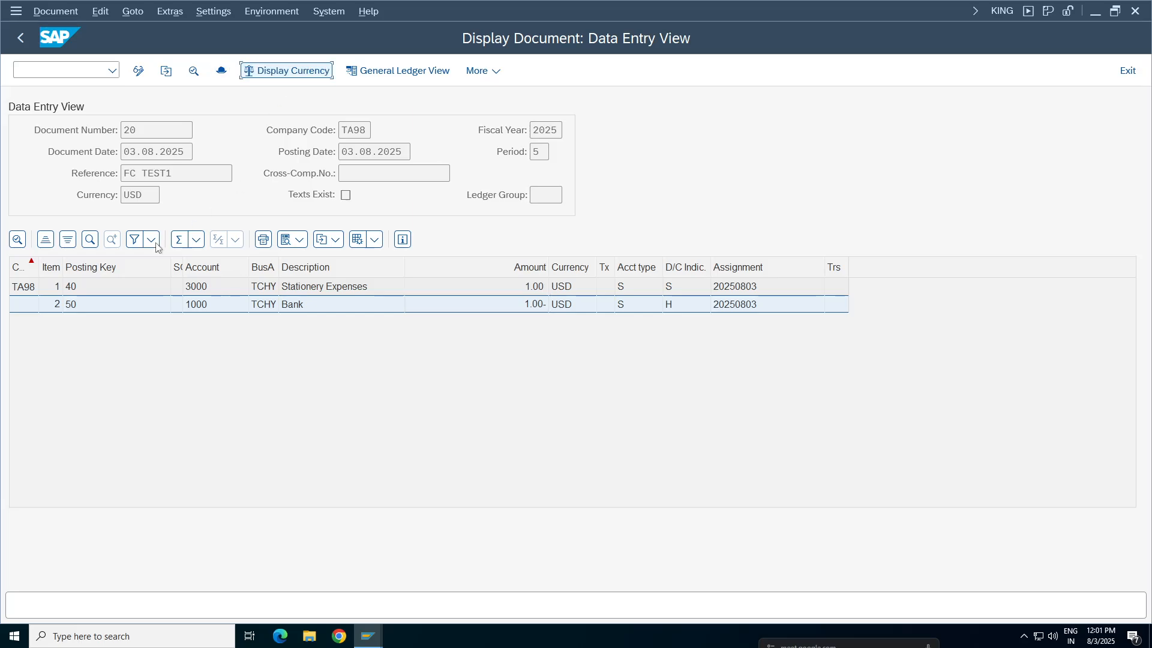
left_click(275, 329)
left_click(400, 409)
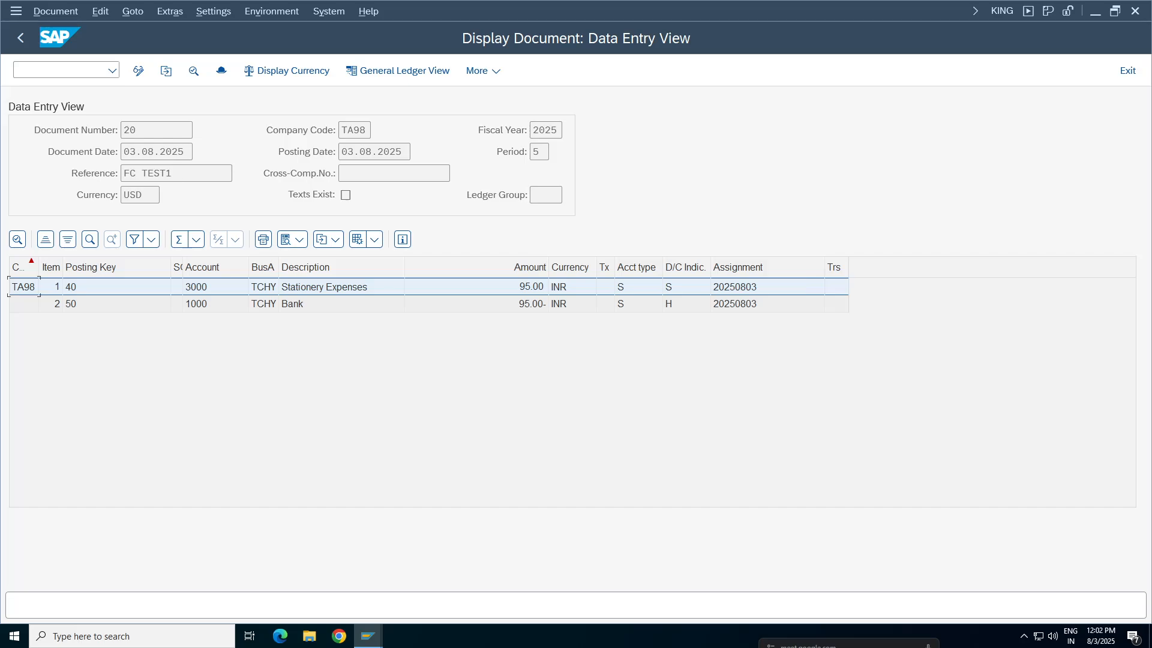
left_click(520, 306)
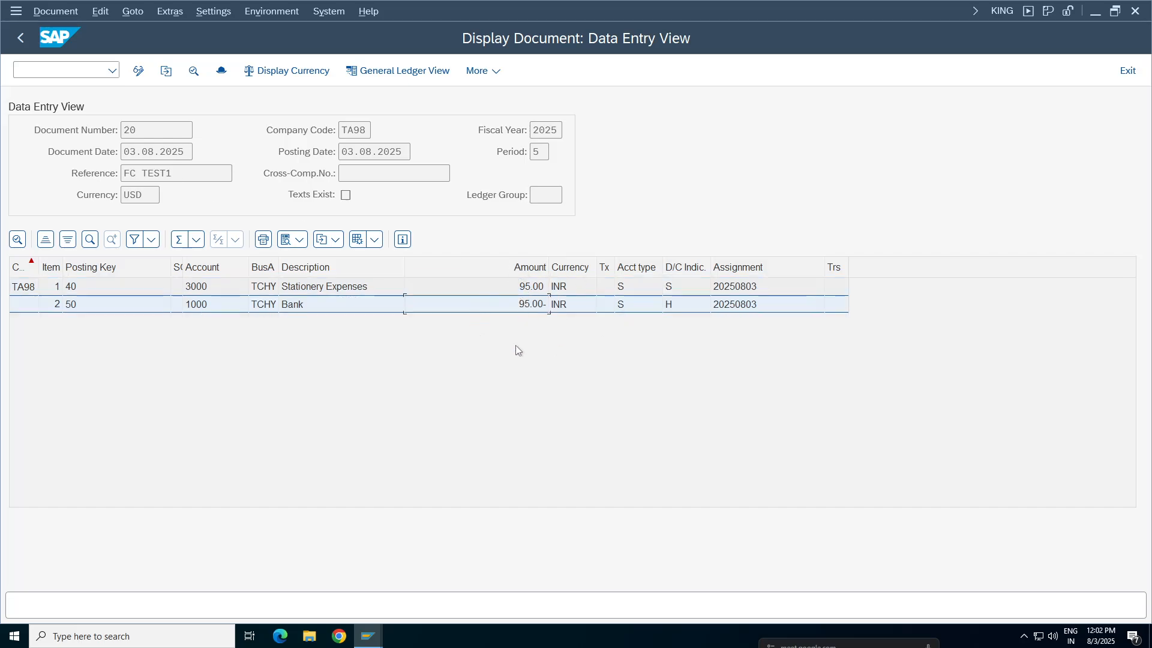
Open the currency exchange rates maintenance in a new session with transaction OB08
left_click(368, 636)
type("/o")
type("ob52")
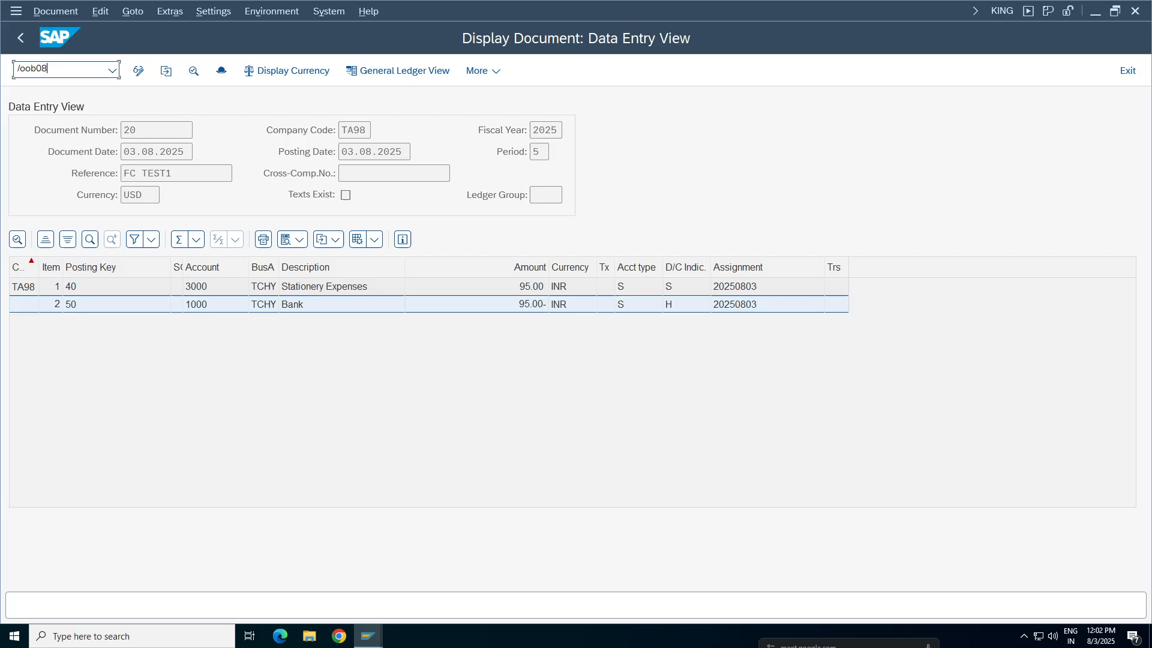
key("Return")
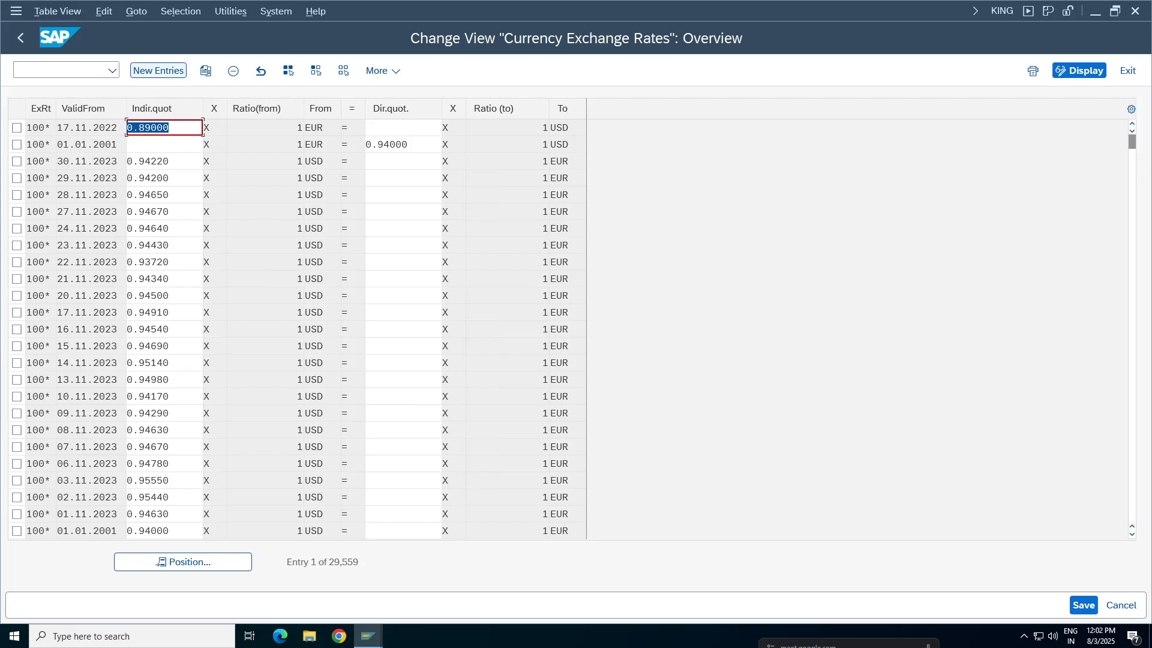
Position the exchange rate table on rate type m, from currency usd to currency inr
left_click(180, 562)
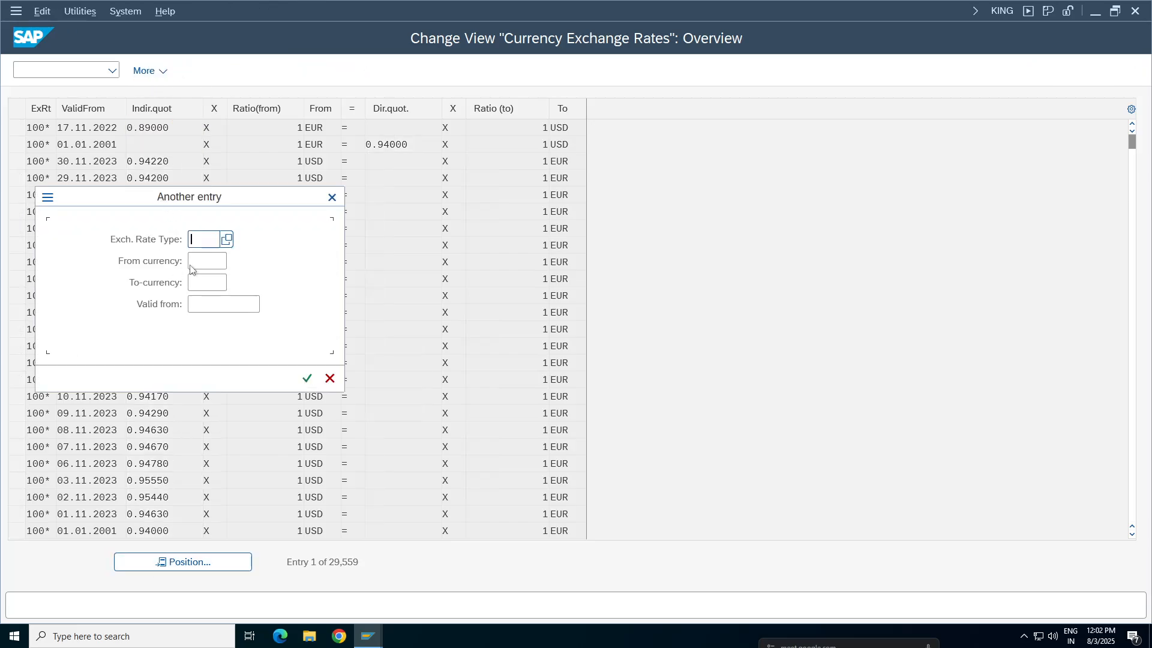
type("m")
key("Tab")
type("usd")
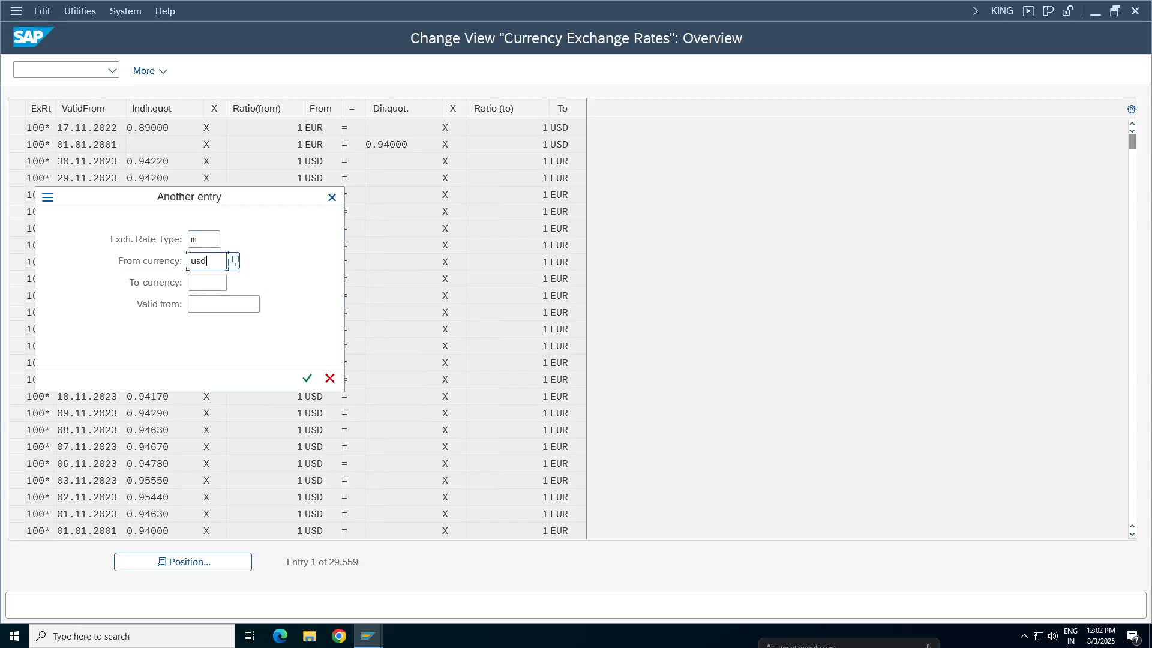
key("Tab")
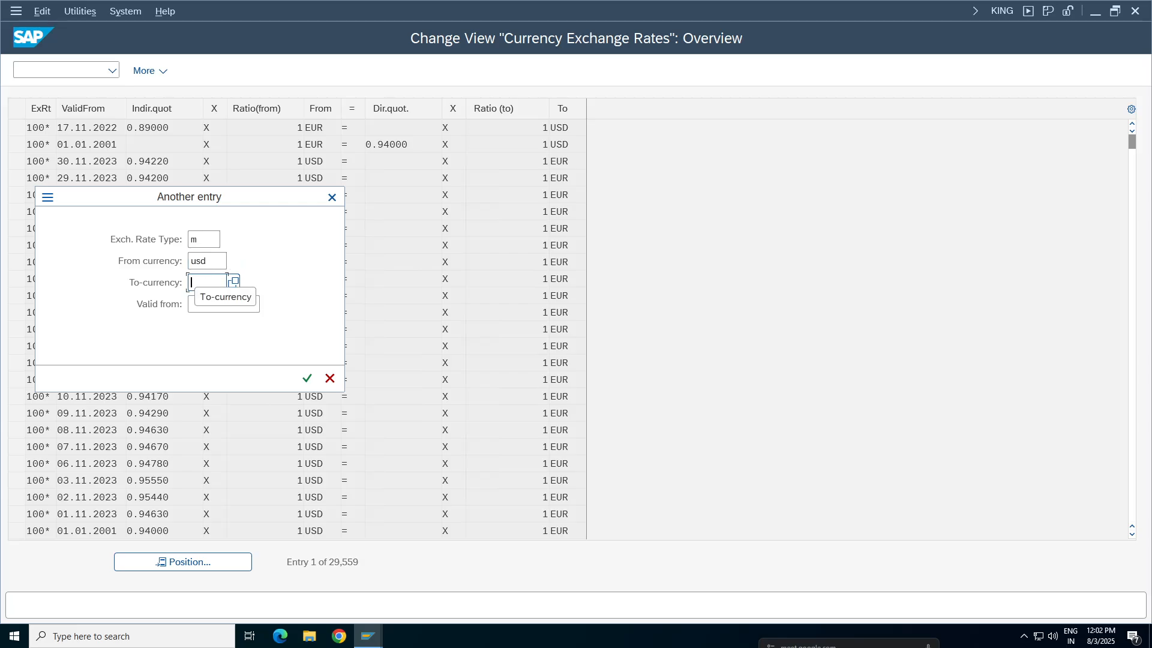
type("inr")
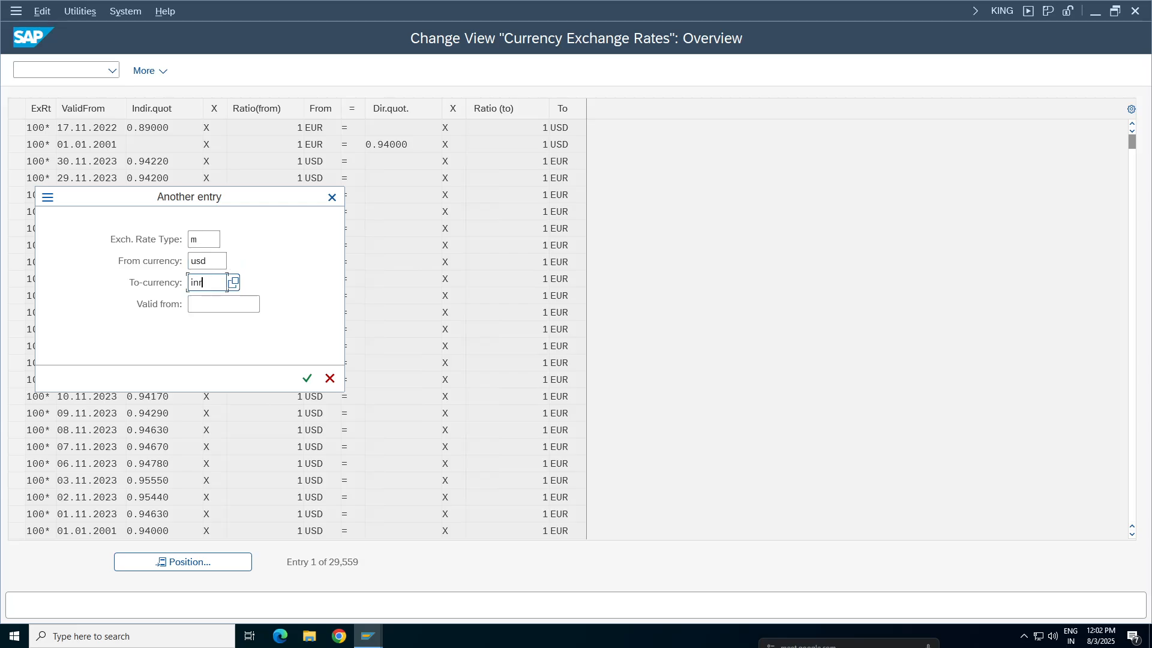
left_click(307, 378)
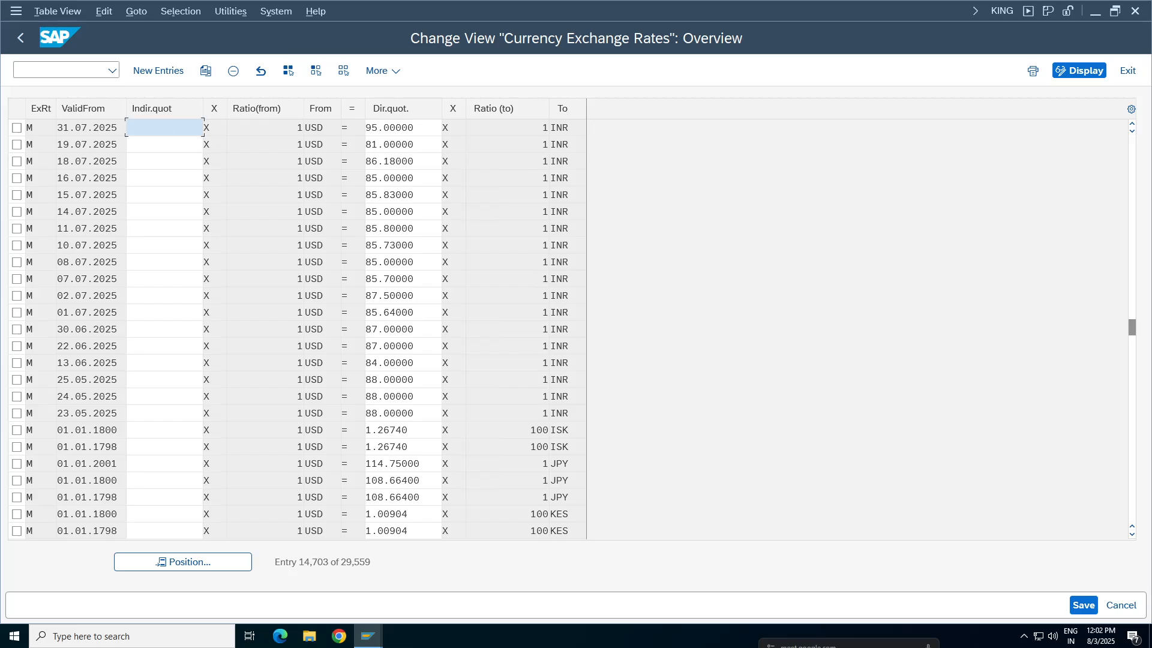
Select the type M USD to INR entry valid from 31.07.2025 and examine its direct quotation and validity date
left_click_drag(417, 128, 371, 129)
left_click(17, 128)
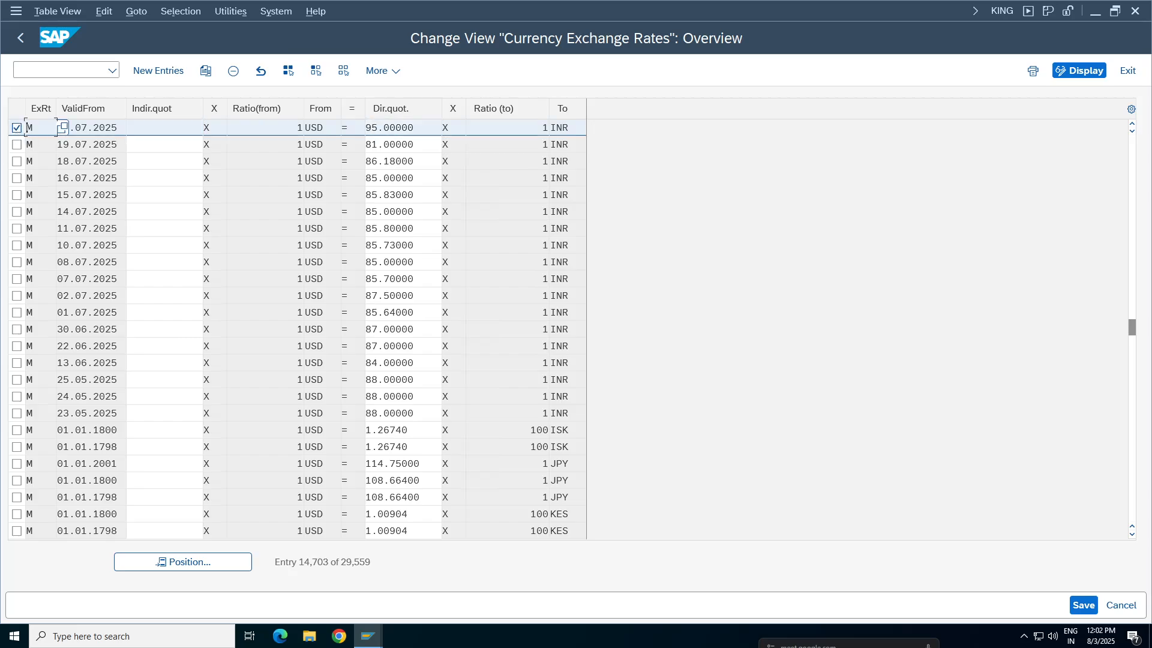
left_click_drag(118, 127, 58, 129)
left_click(86, 129)
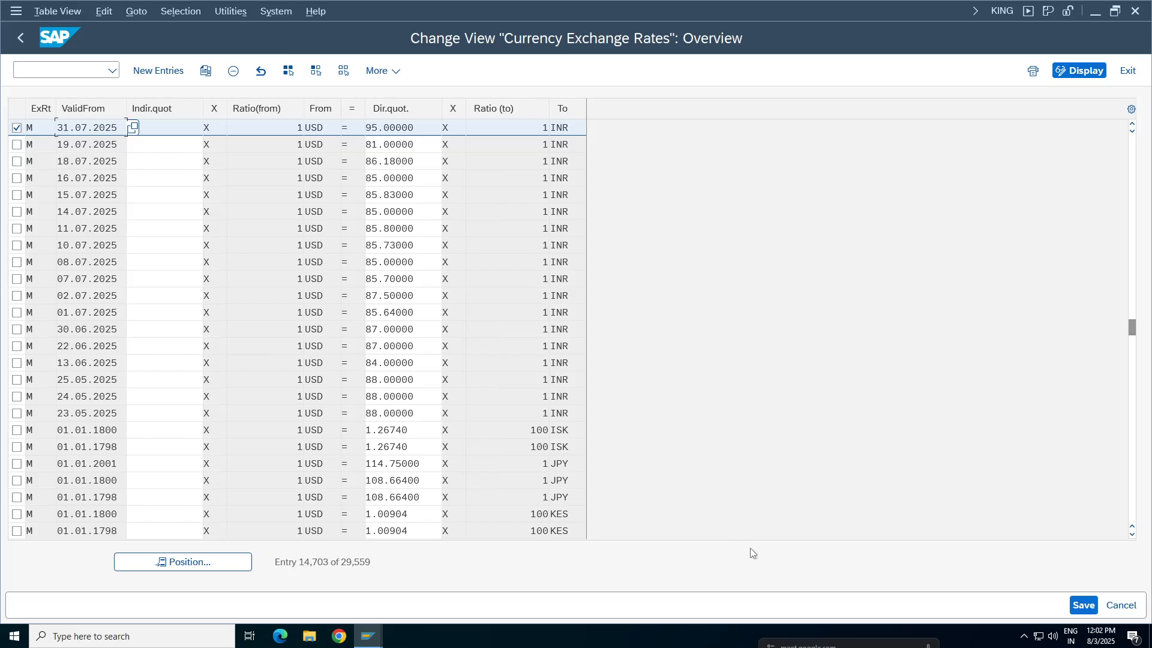
Compare the local currency amounts of the posted document with the direct quotation and ratio of the selected rate entry
left_click(369, 636)
left_click(386, 582)
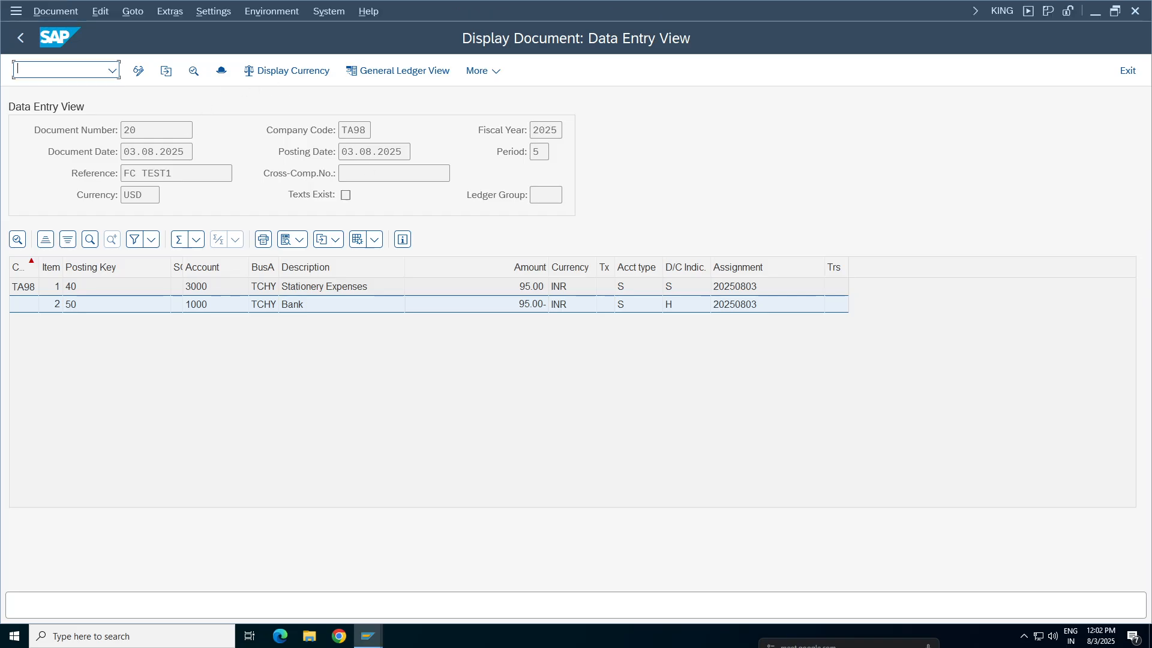
key("alt+Tab")
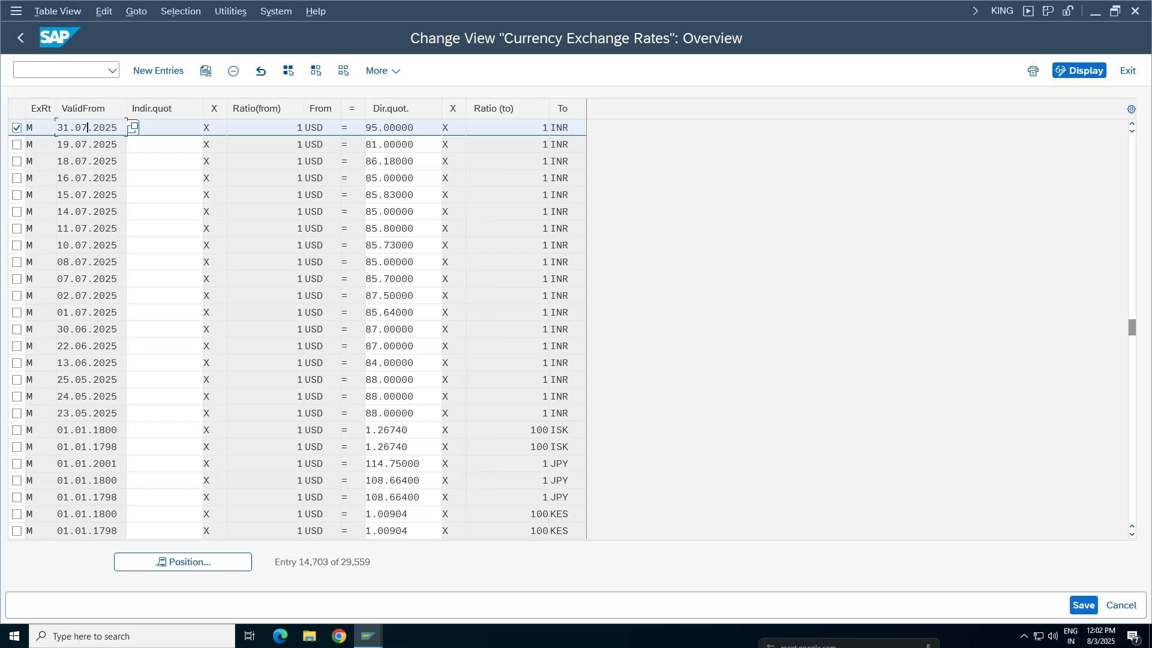
left_click(396, 128)
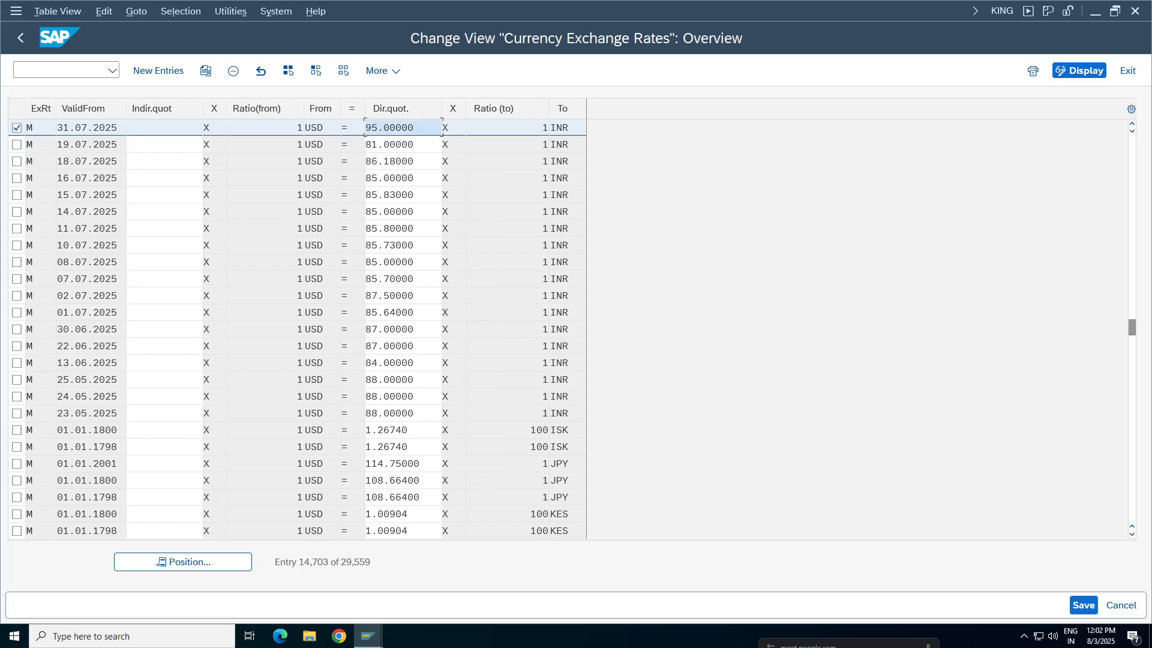
left_click(270, 128)
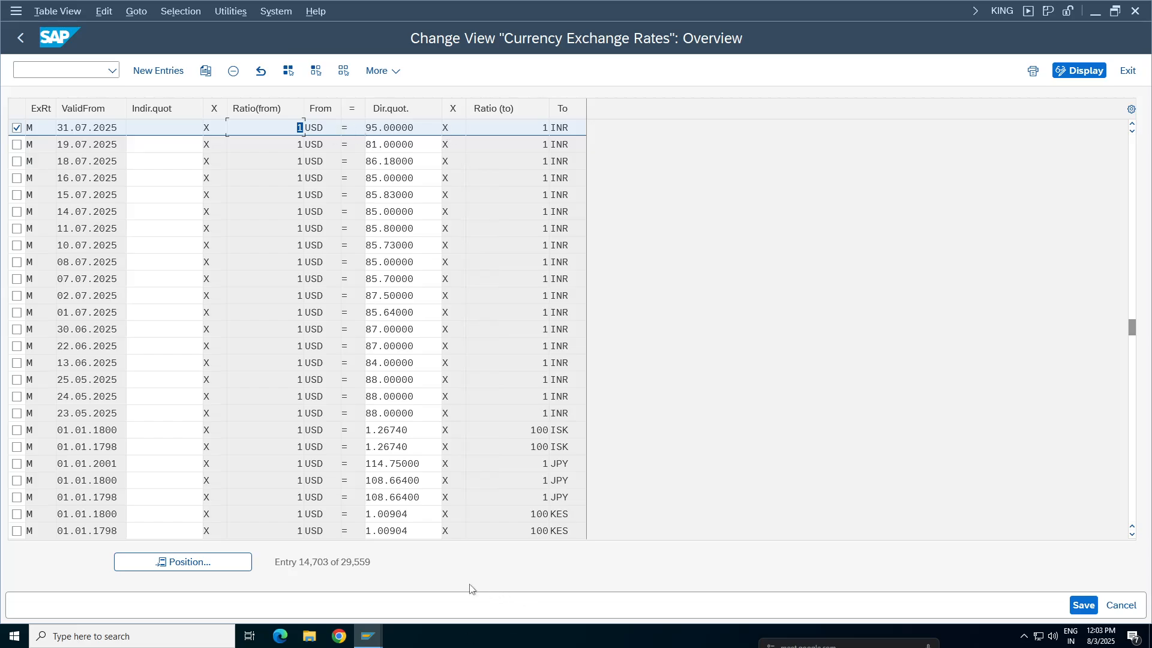
Open the general table display with transaction SE16N in a new session and load table TCURR
mouse_move(368, 637)
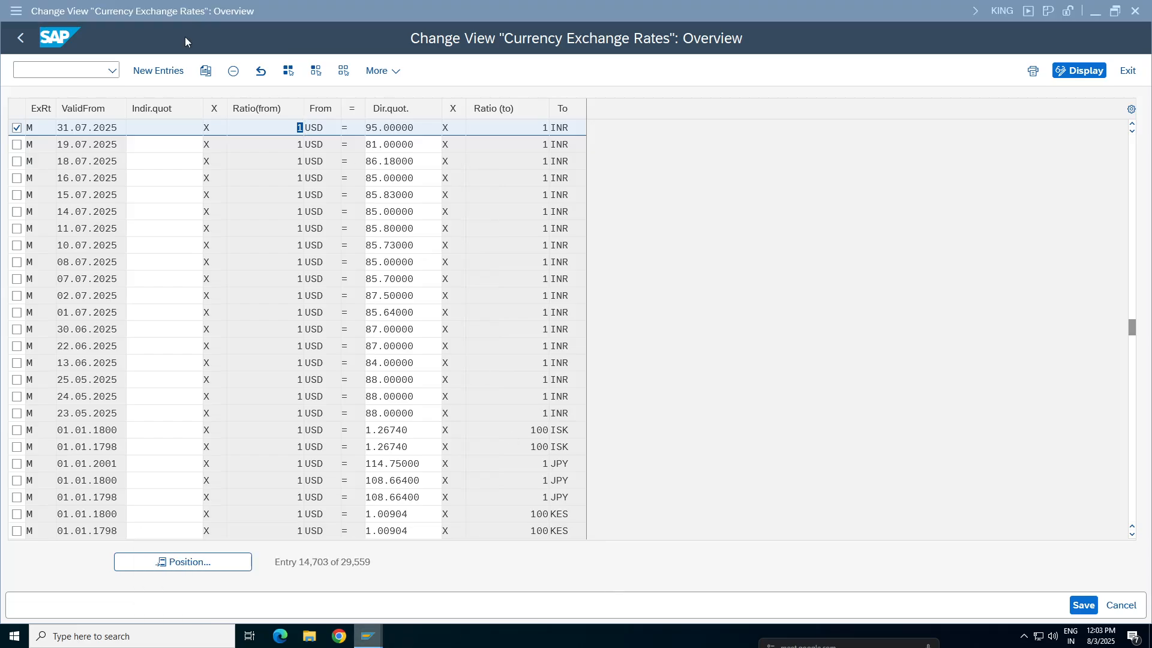
left_click(17, 11)
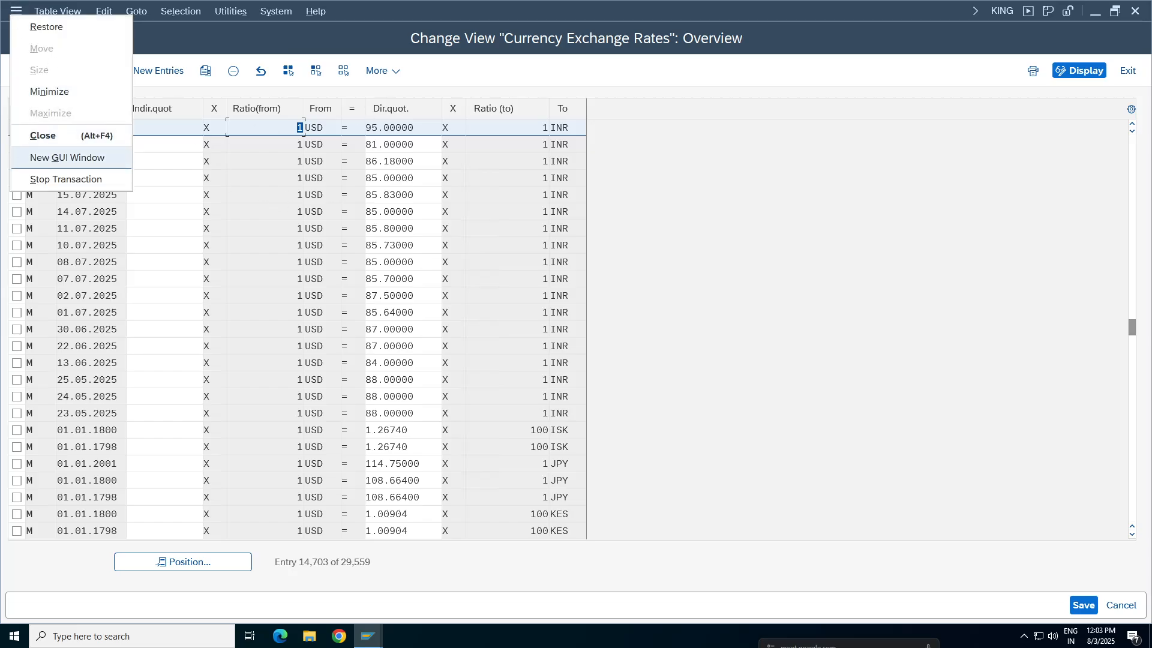
left_click(52, 157)
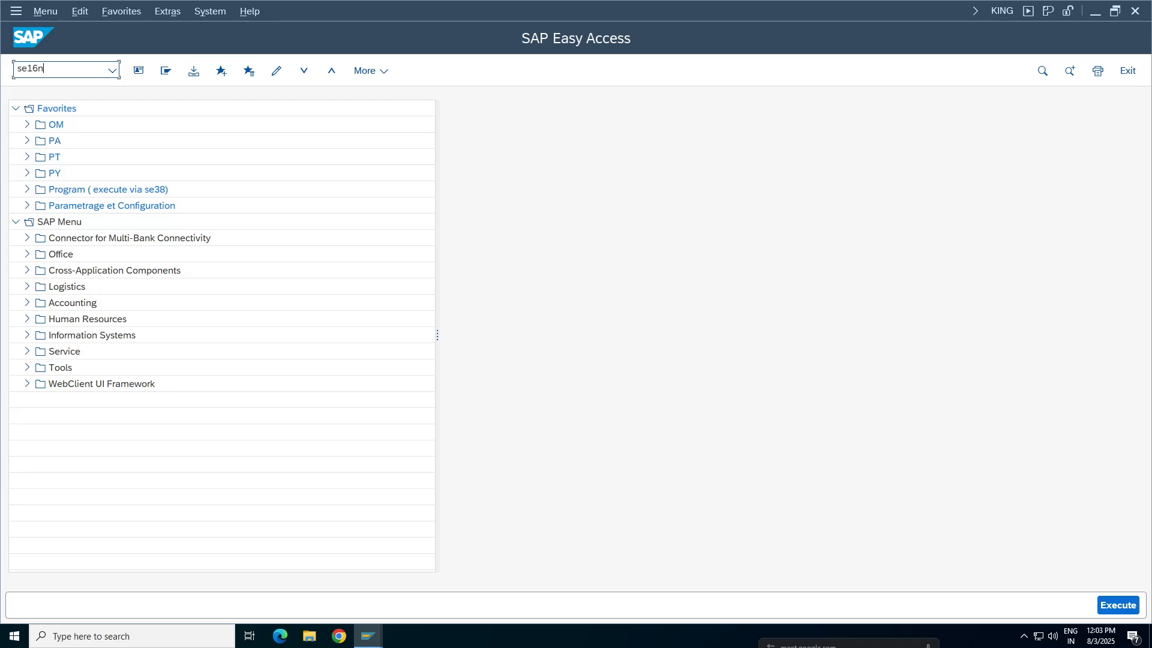
type("se16n")
key("Return")
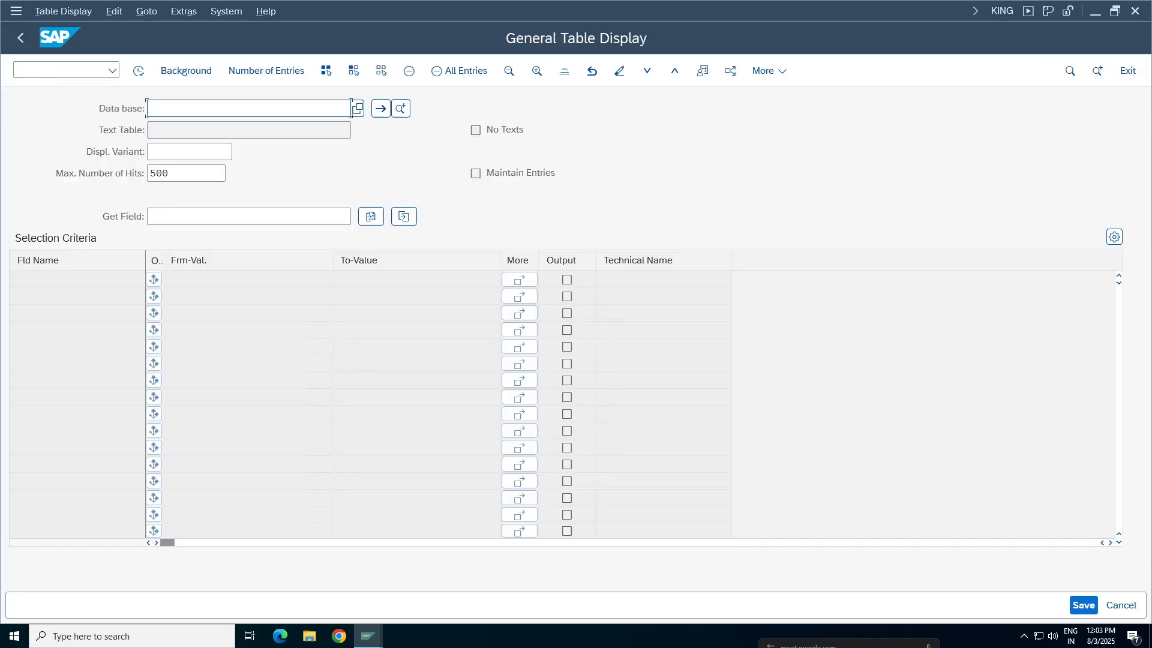
left_click(179, 109)
left_click(170, 131)
key("Return")
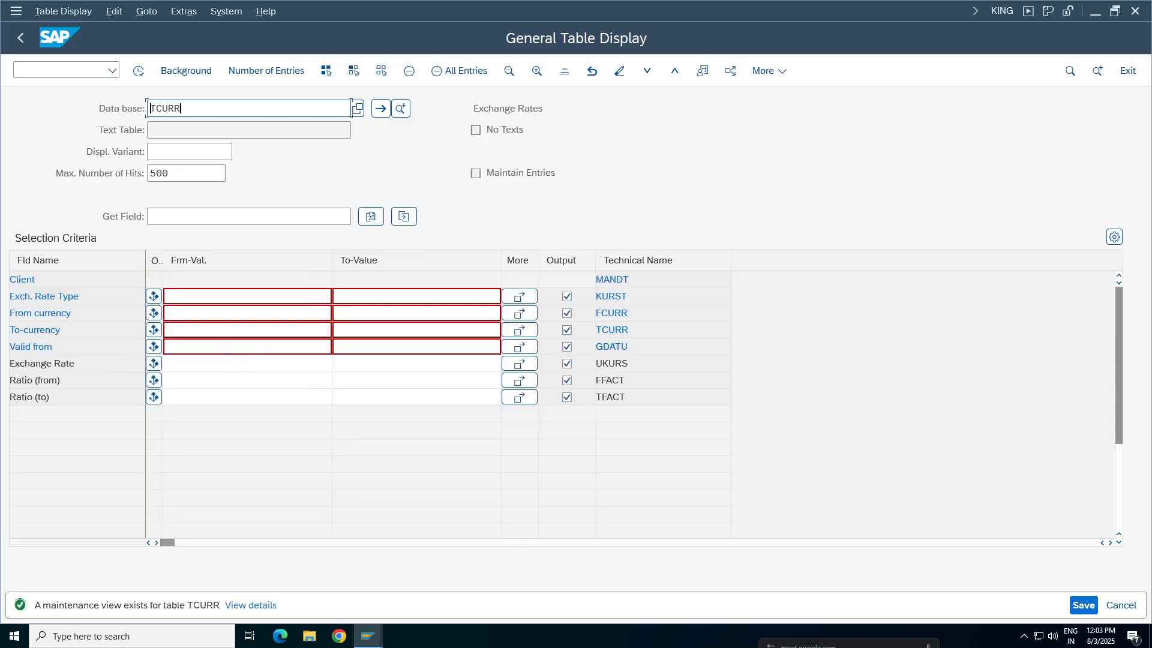
Display the TCURR entries for exchange rate type M, from currency USD to currency INR
left_click(331, 296)
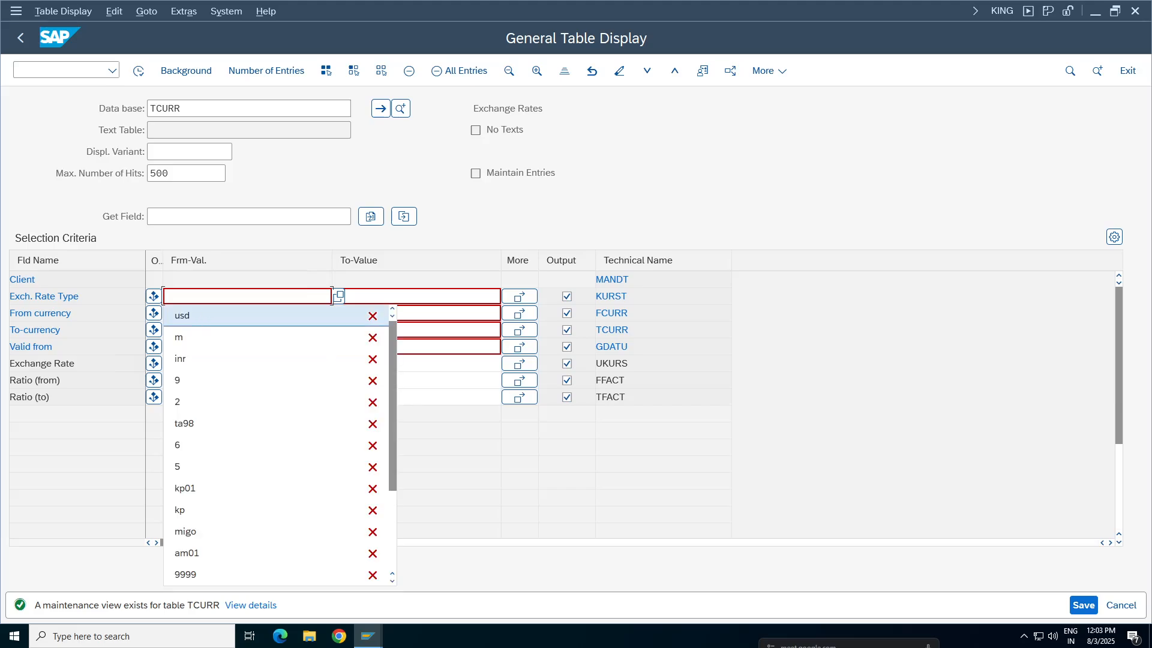
key("Down")
key("Return")
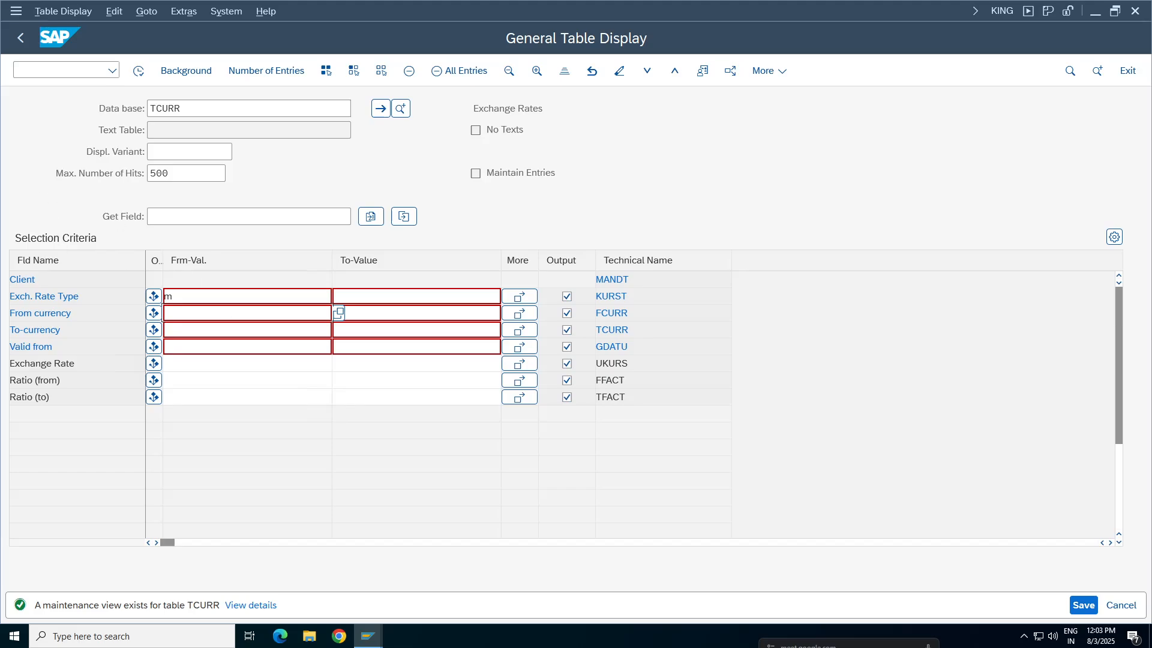
type("USD")
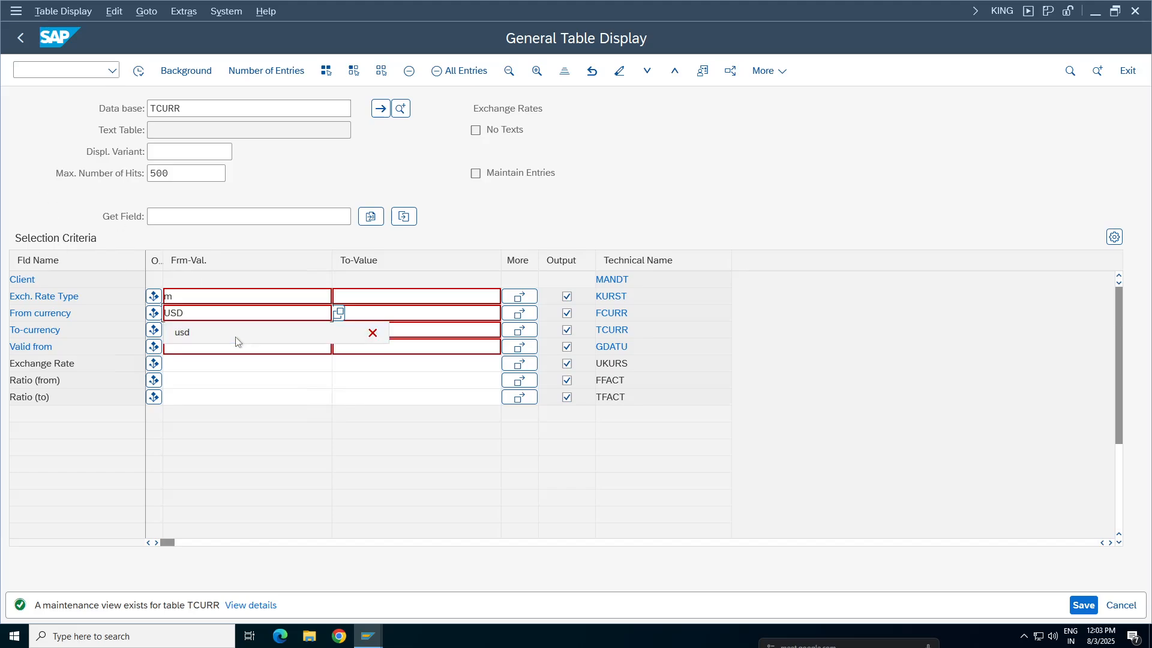
left_click(248, 397)
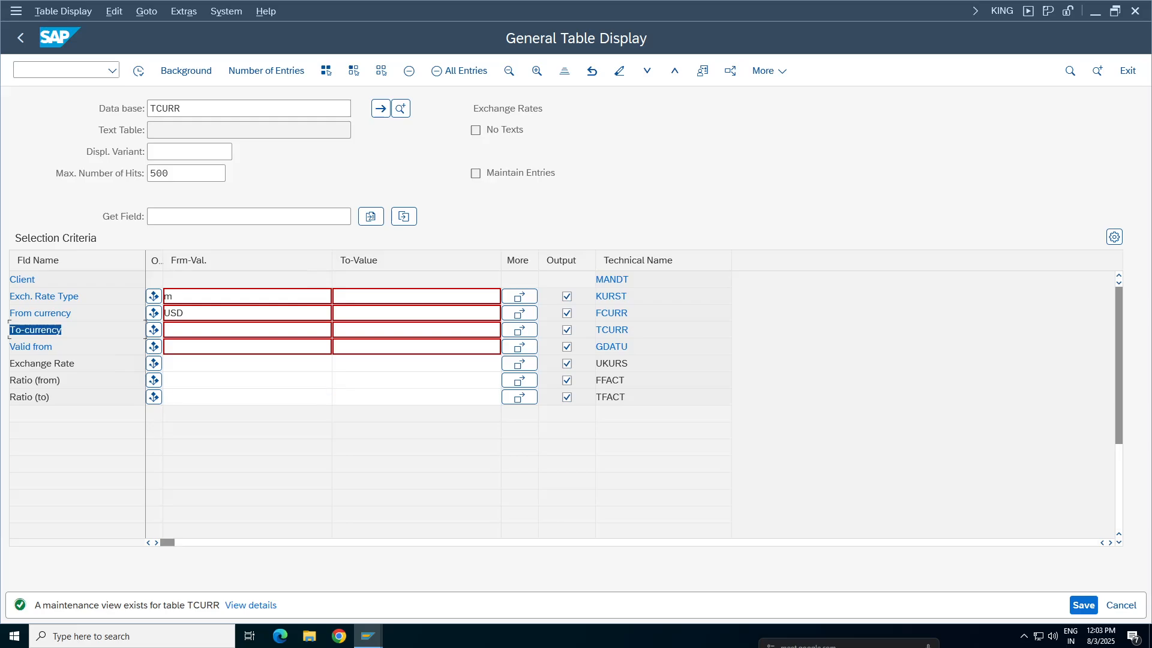
left_click(330, 330)
type("IN")
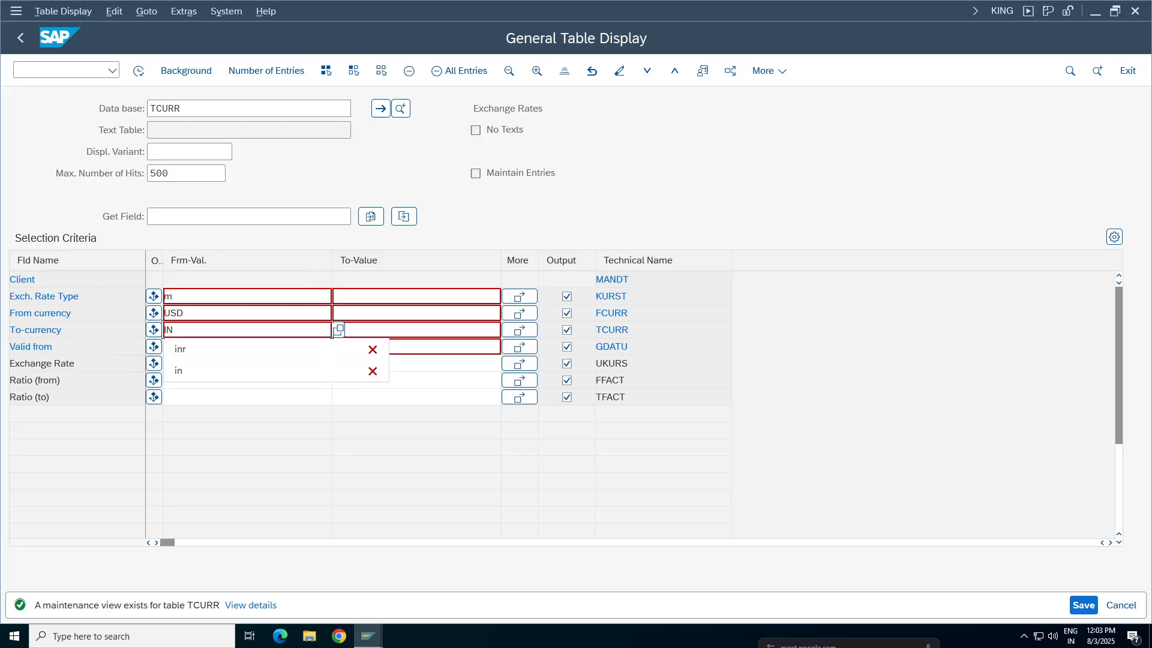
type("R")
left_click(140, 71)
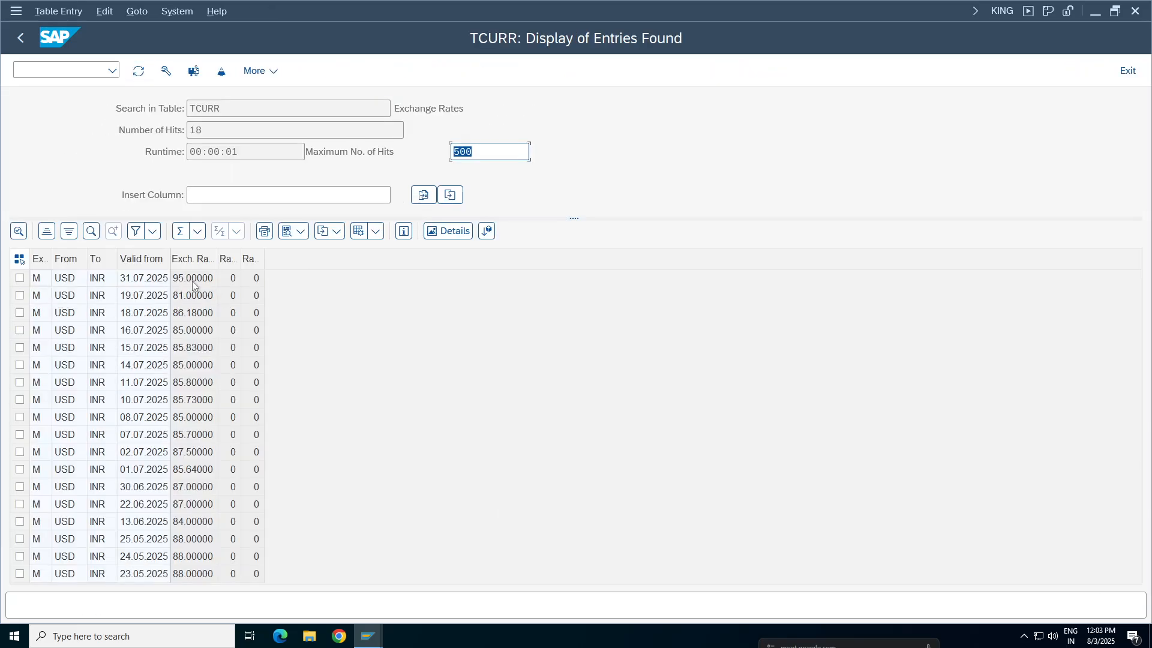
Compare the USD to INR rate valid from 31.07.2025 in table TCURR with the same entry in the exchange rates maintenance
left_click(193, 282)
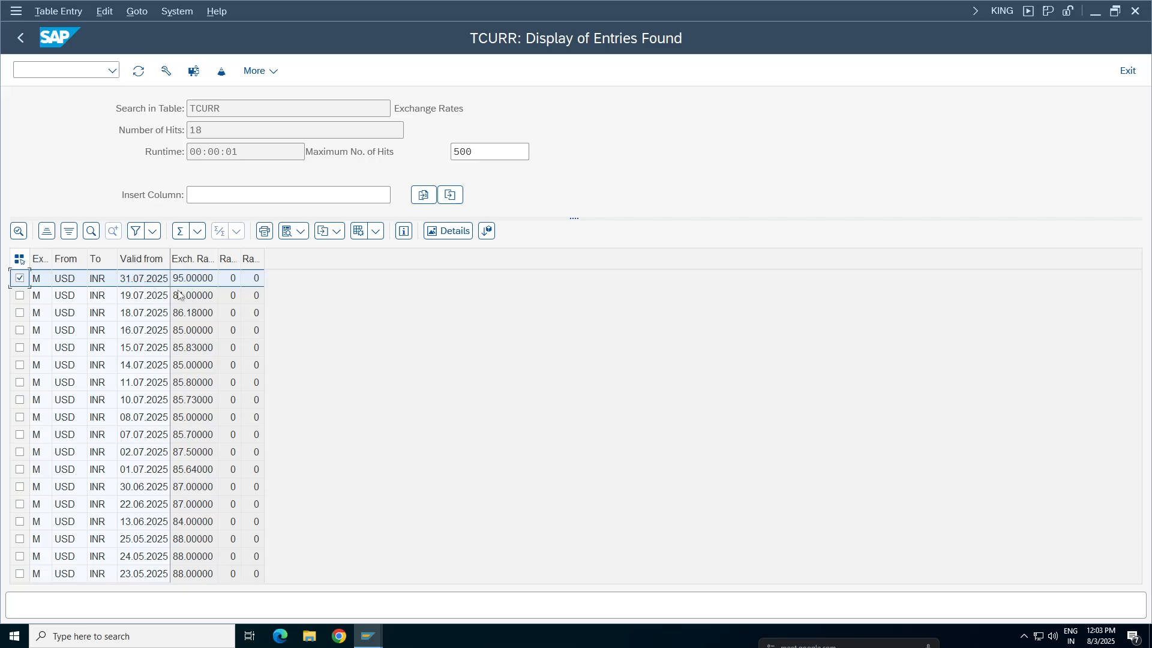
left_click(371, 635)
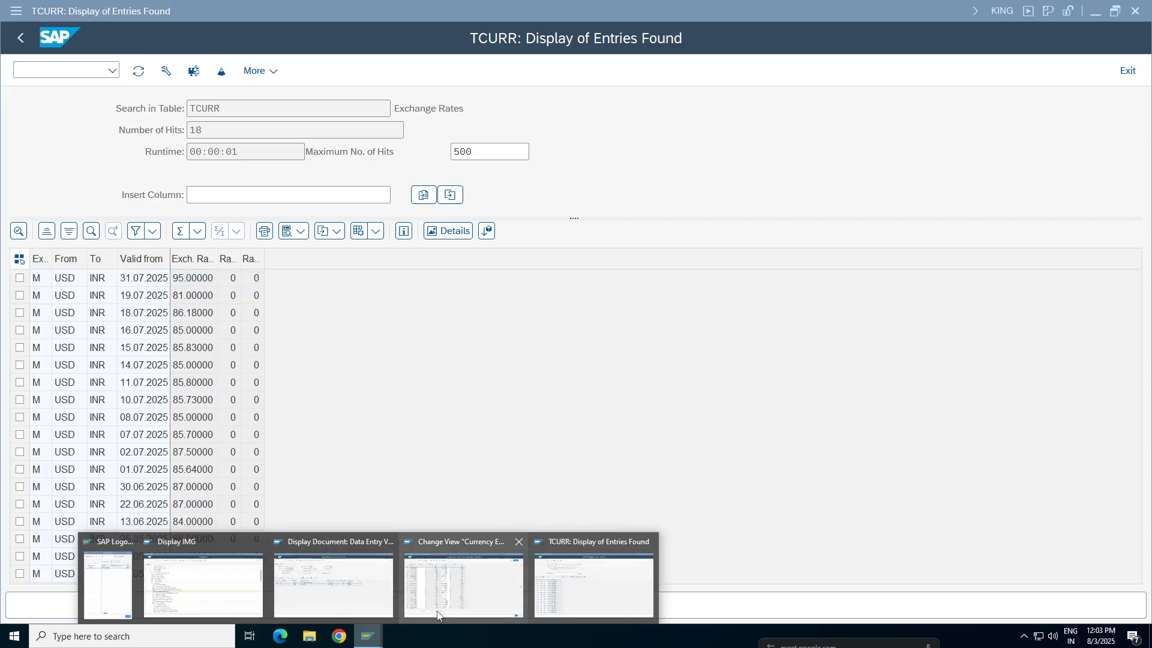
left_click(443, 598)
left_click(371, 635)
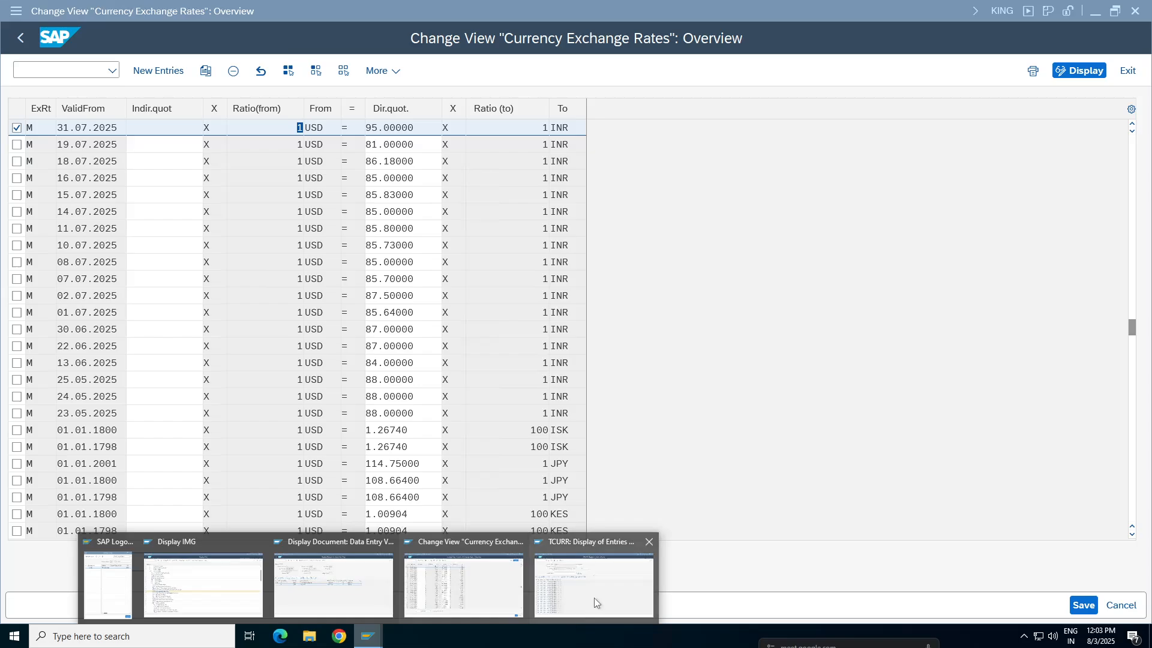
left_click(594, 597)
left_click_drag(225, 109, 187, 109)
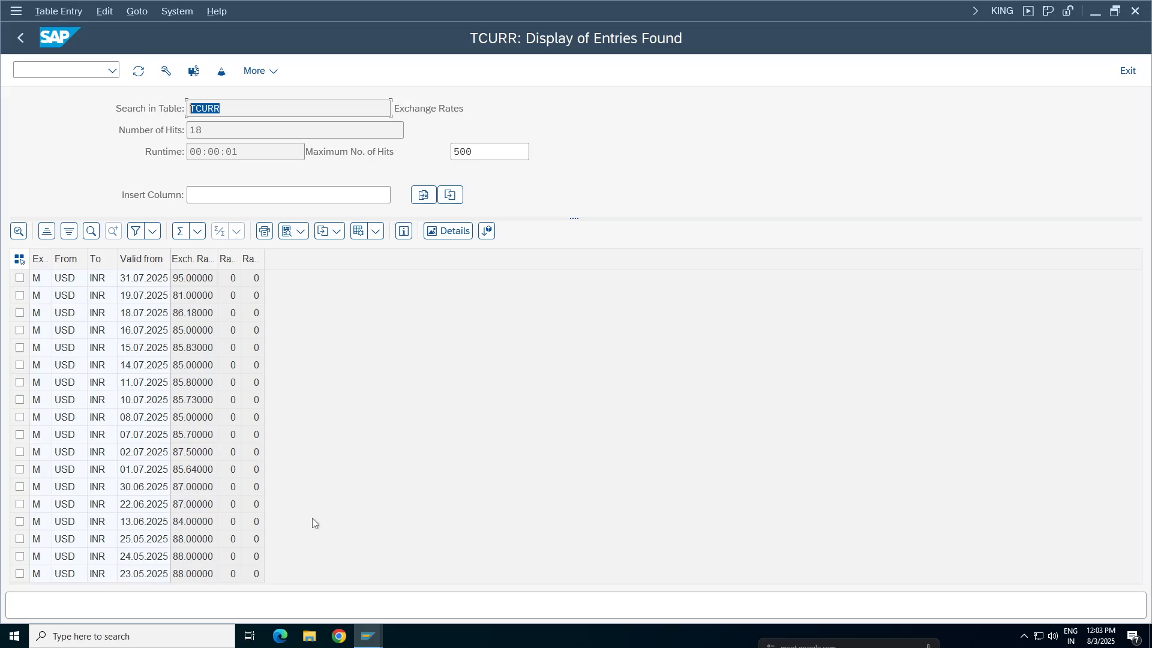
left_click(207, 280)
Switch to the session with the posted document and open entry of a new G/L account document for company code TA98
left_click(369, 633)
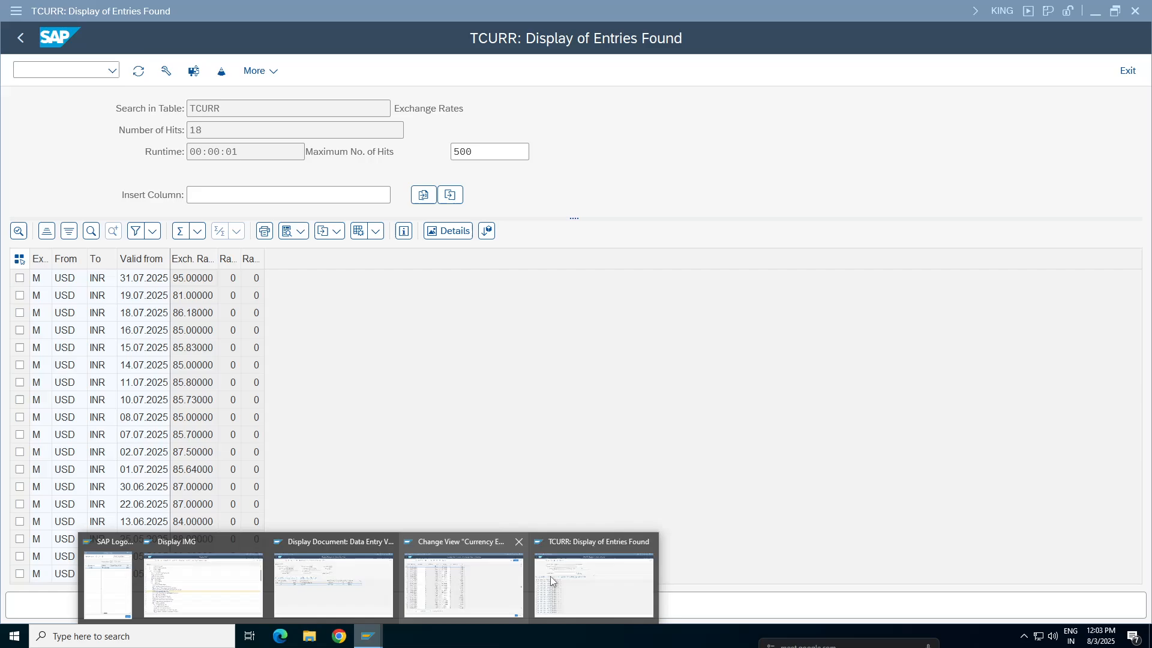
left_click(334, 576)
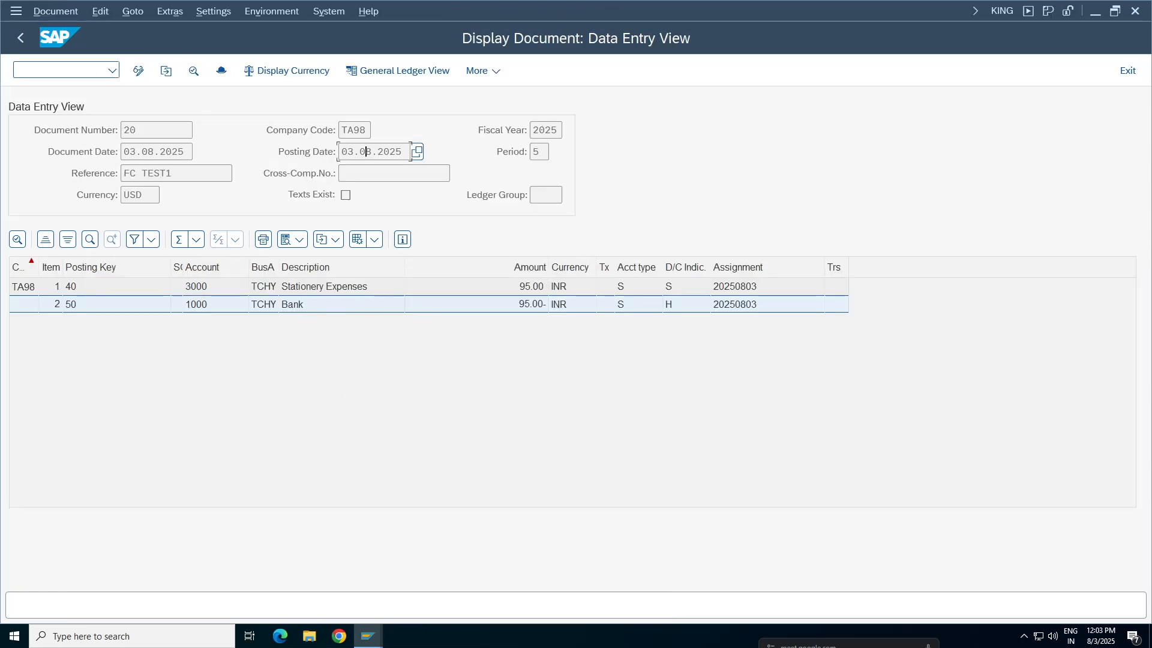
left_click(36, 69)
key("Return")
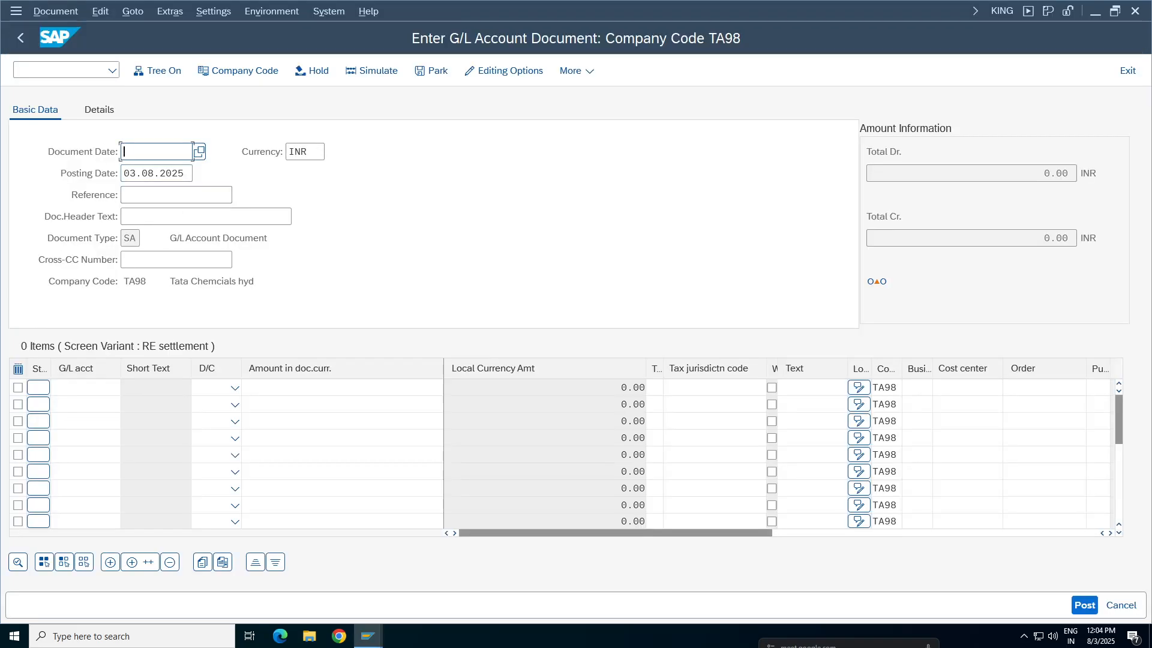
Enter document date 03.08.2025 and check the posting date and the document currency INR
left_click(151, 153)
left_click(148, 175)
left_click(310, 152)
left_click_drag(308, 152, 253, 151)
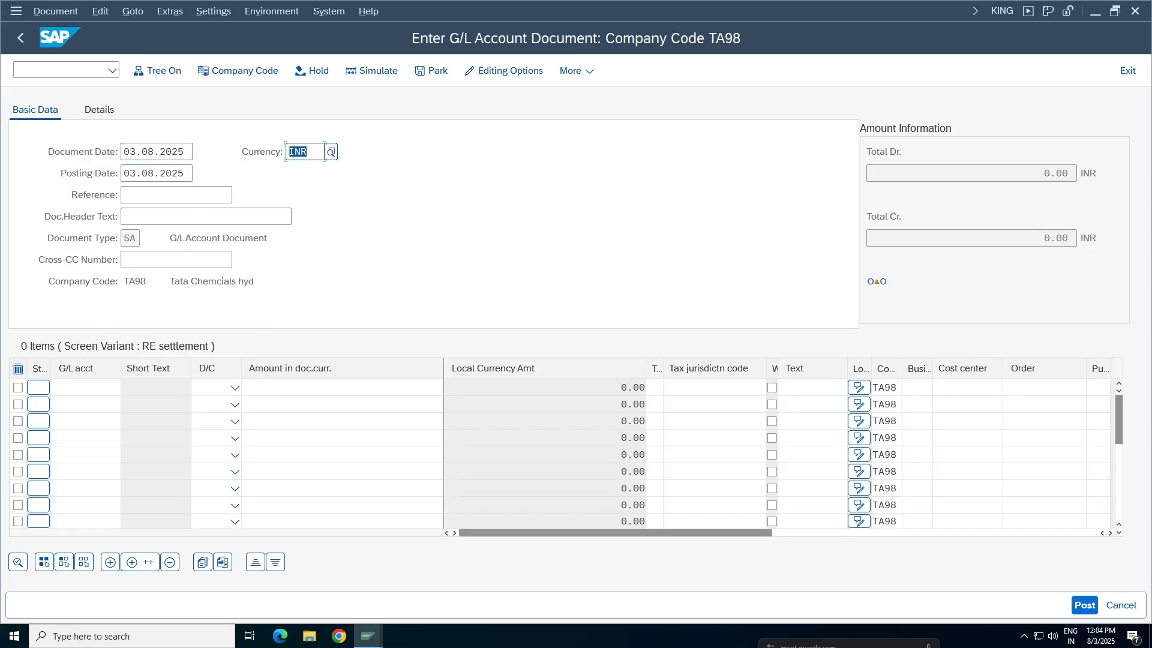
Enter G/L account 3000 on the first line item and 1000 on the second
left_click(84, 387)
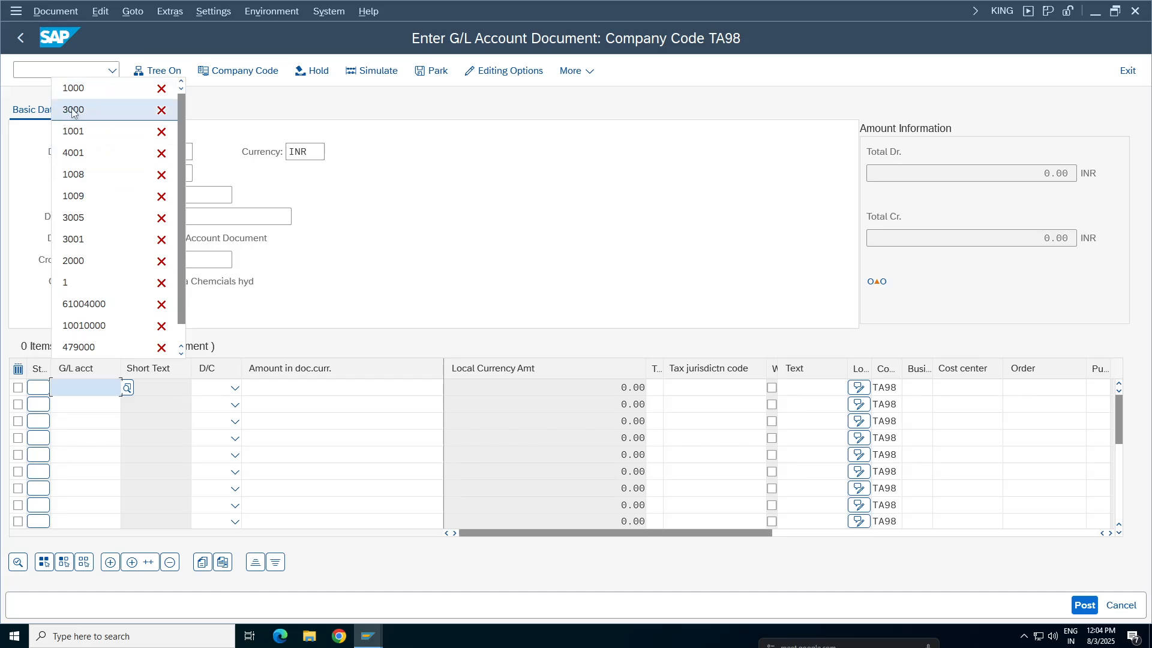
left_click(72, 113)
left_click(77, 405)
left_click(82, 112)
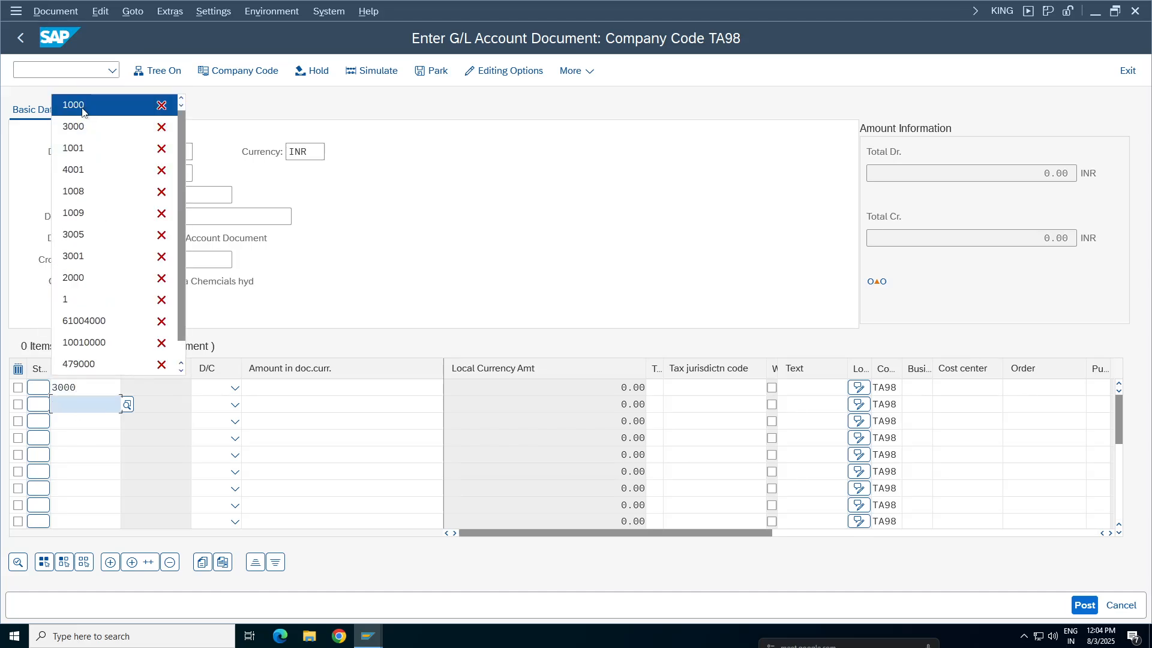
Set the document currency amount of the account 3000 line to 1
left_click(342, 387)
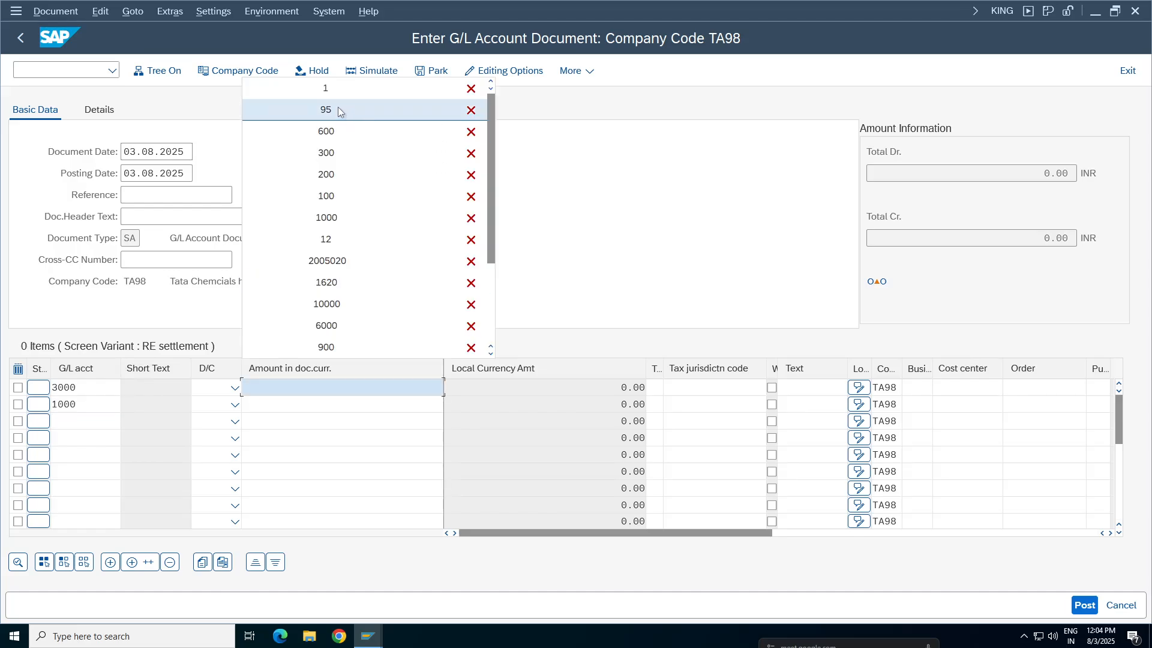
left_click(697, 245)
left_click(315, 152)
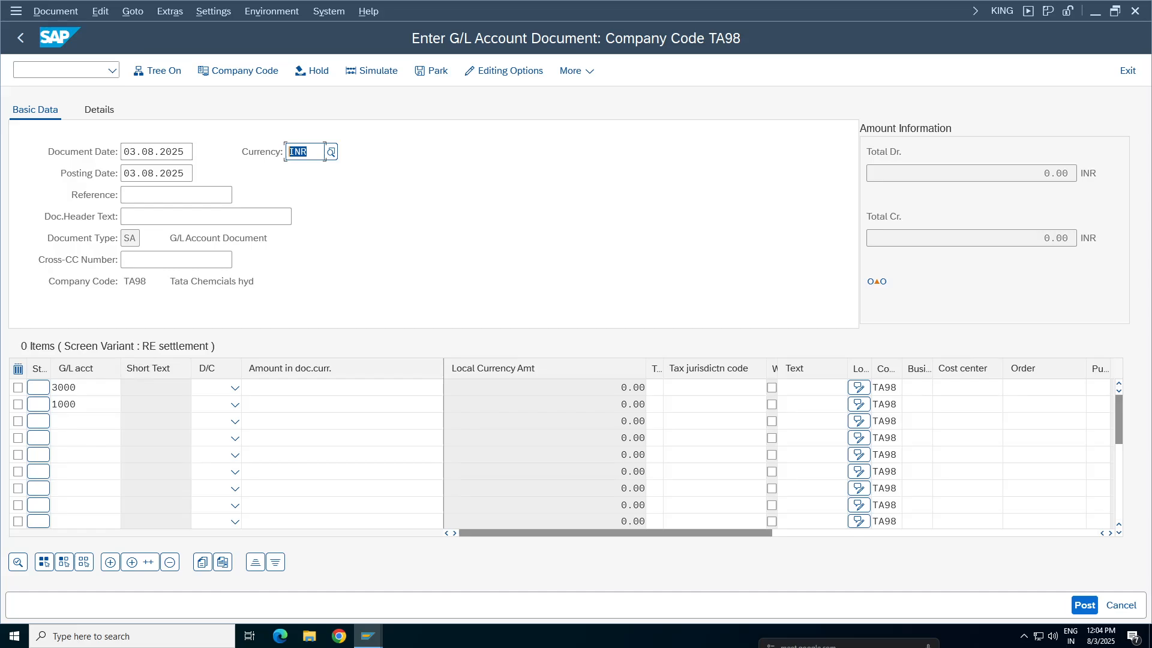
left_click(342, 387)
type("1")
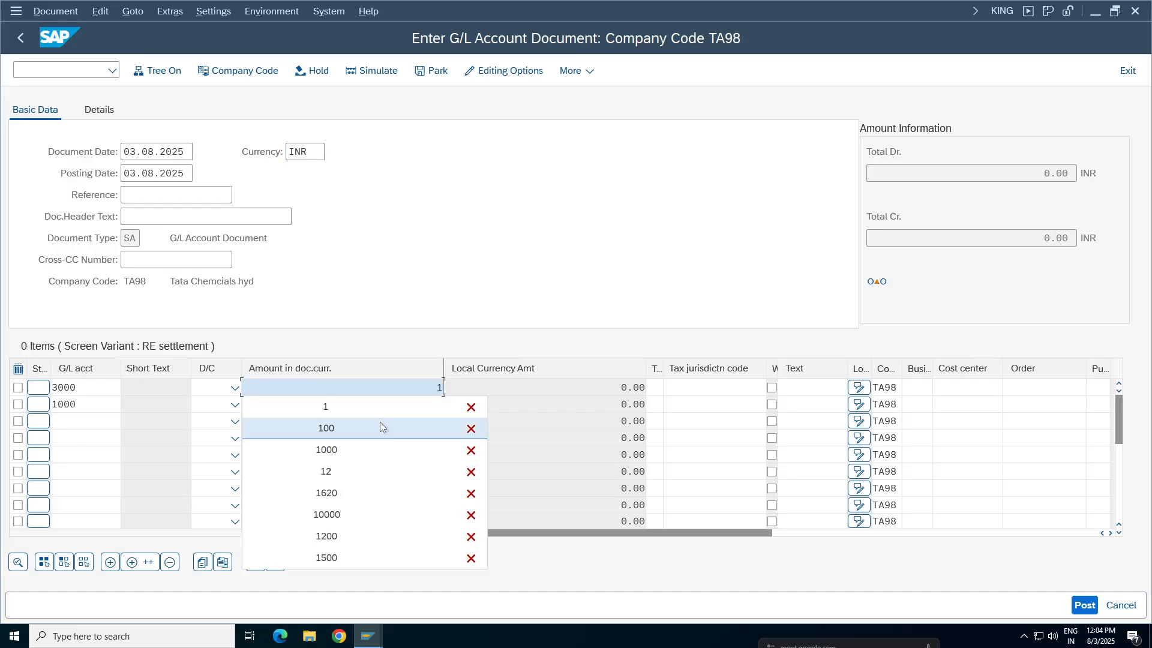
left_click(401, 298)
left_click(375, 404)
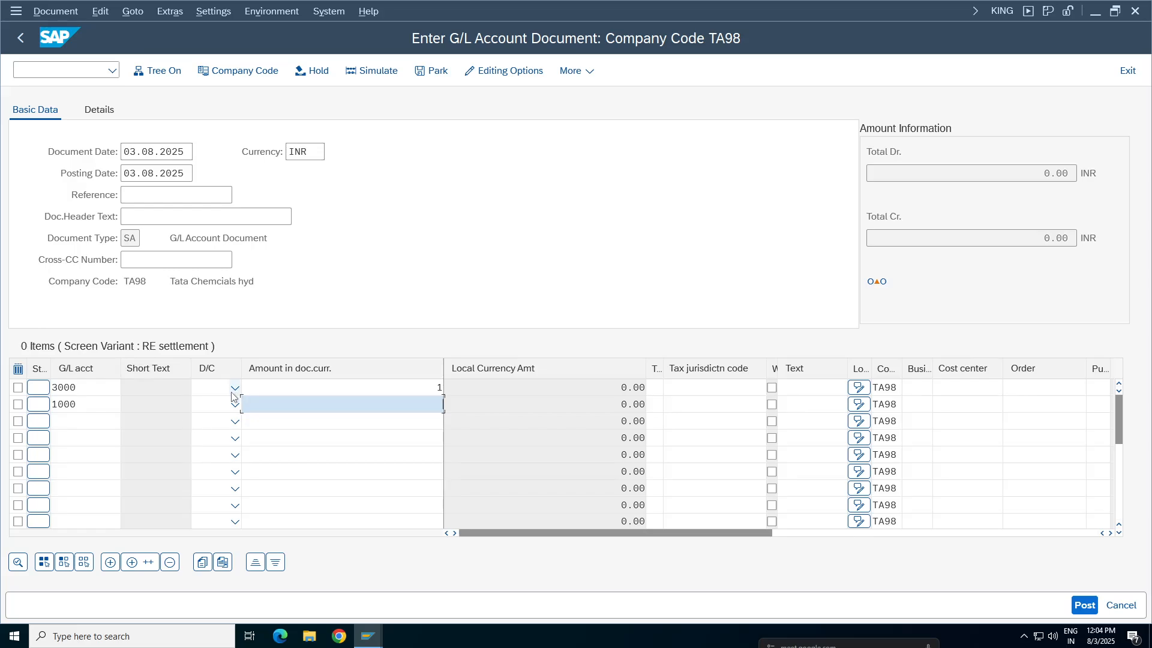
Set account 3000 to debit and account 1000 to credit, with amount 1 on the credit line
left_click(235, 388)
left_click(210, 434)
left_click(234, 406)
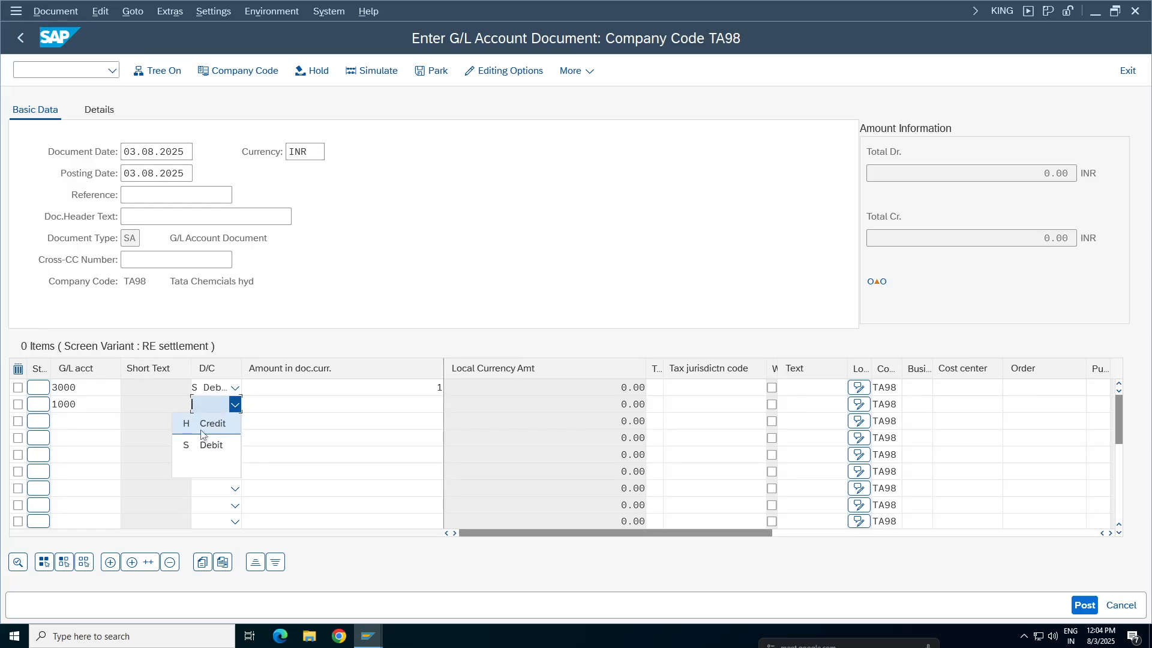
left_click(207, 423)
left_click(360, 404)
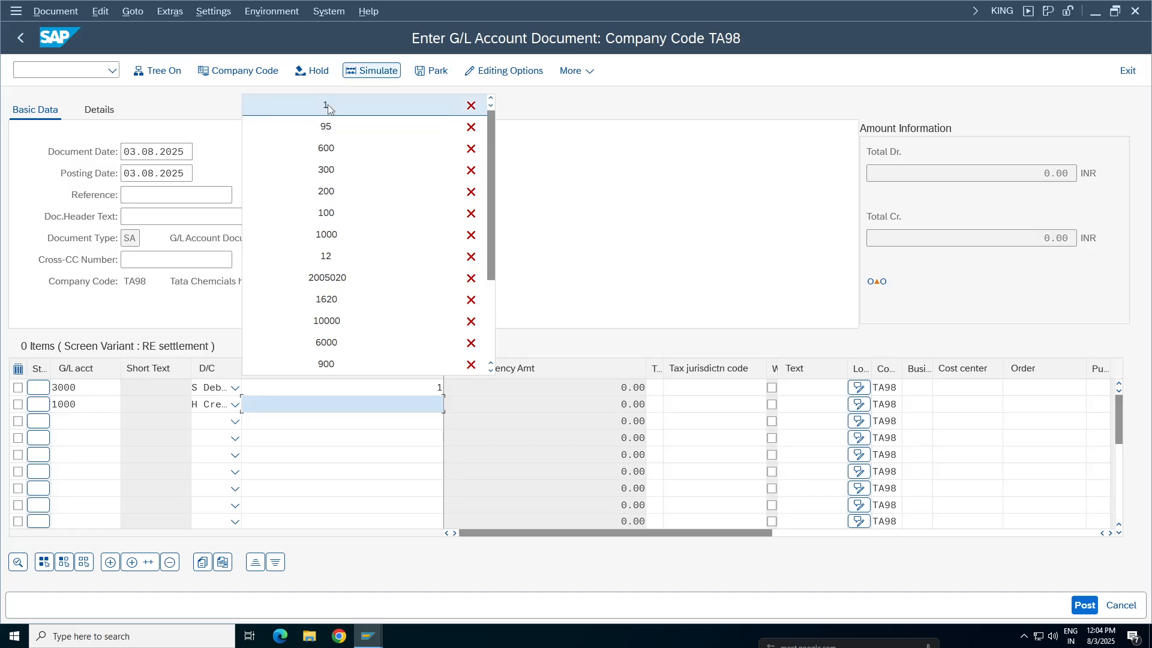
left_click(329, 106)
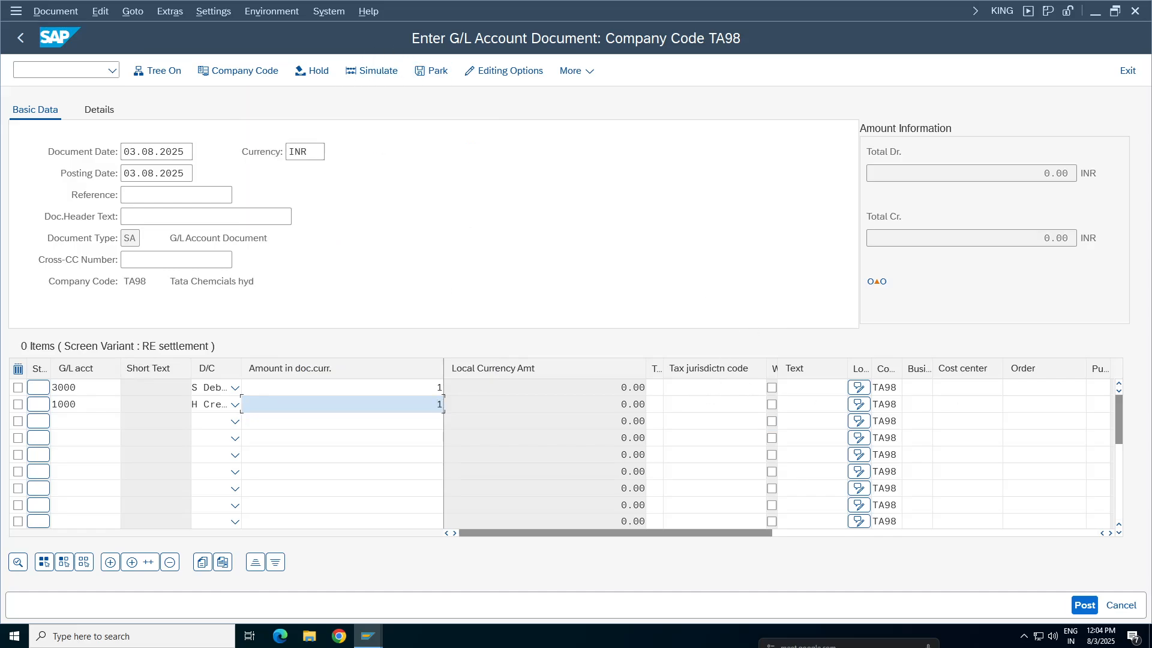
Assign cost center 100100 to the account 3000 line, and business area TCHY and text STATIONERY EXP to the account 1000 line
left_click(965, 388)
left_click(962, 407)
left_click(963, 406)
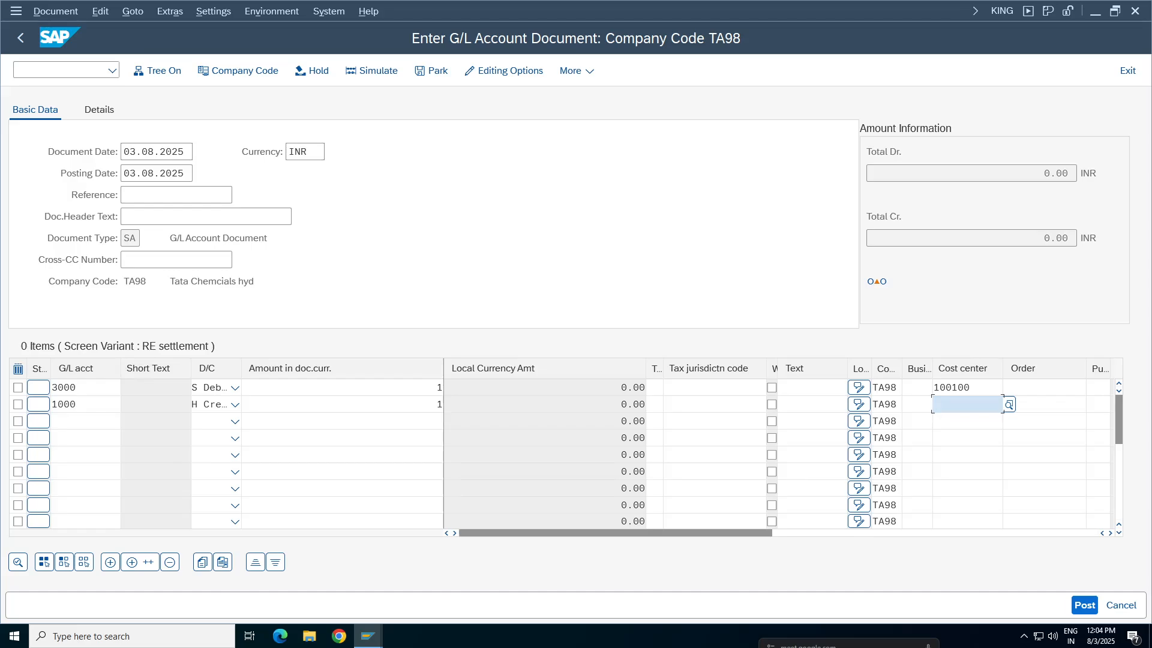
left_click(917, 405)
left_click(916, 423)
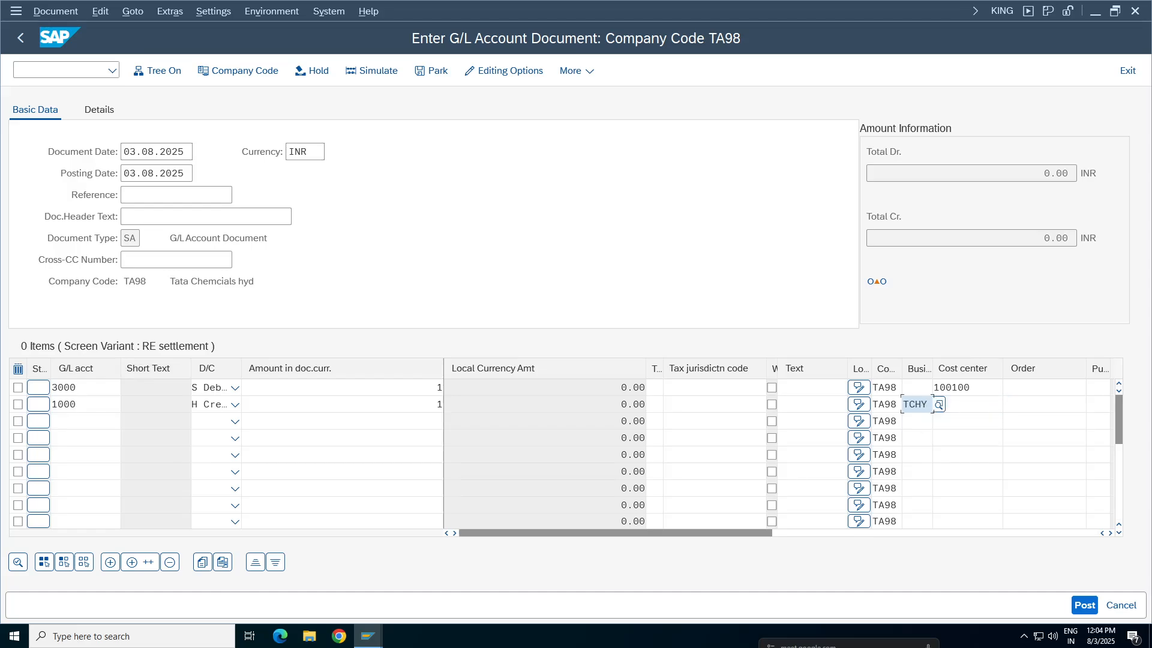
left_click(811, 404)
left_click(810, 421)
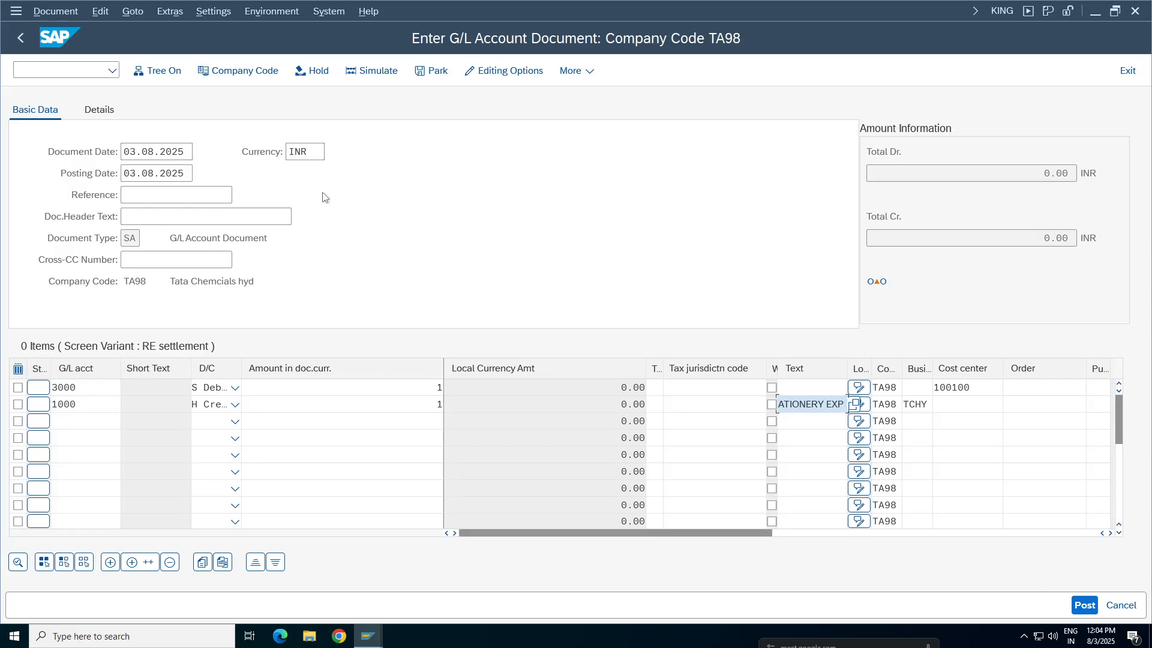
Simulate the INR document, examine its line item amounts, and return to the document entry
left_click(387, 71)
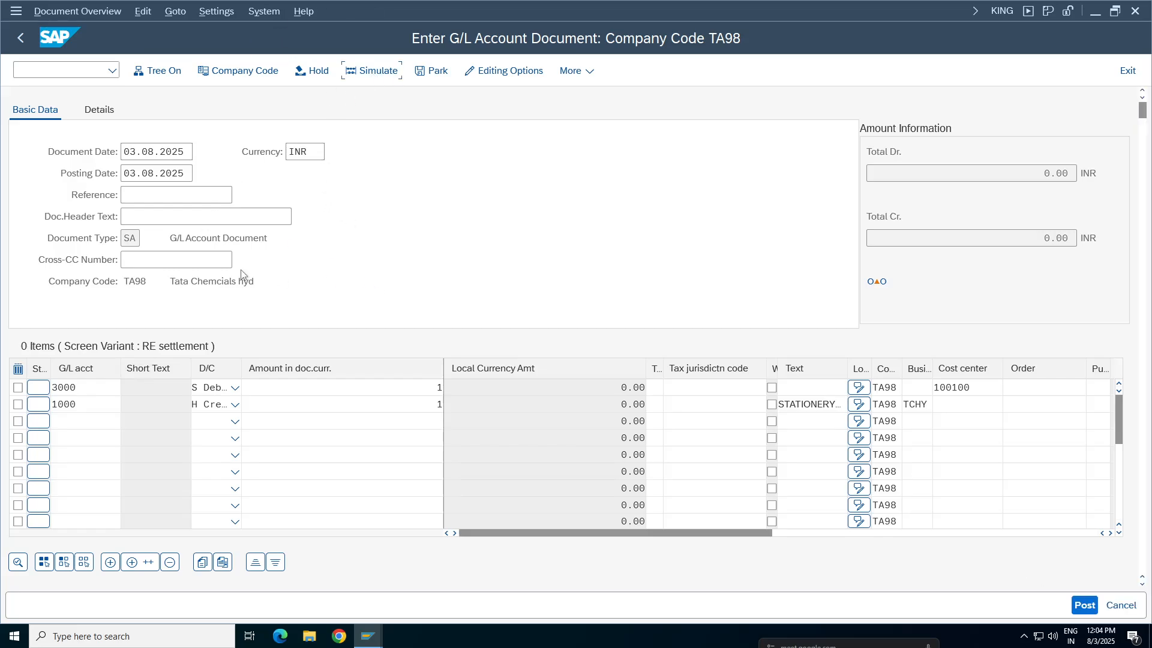
left_click(148, 288)
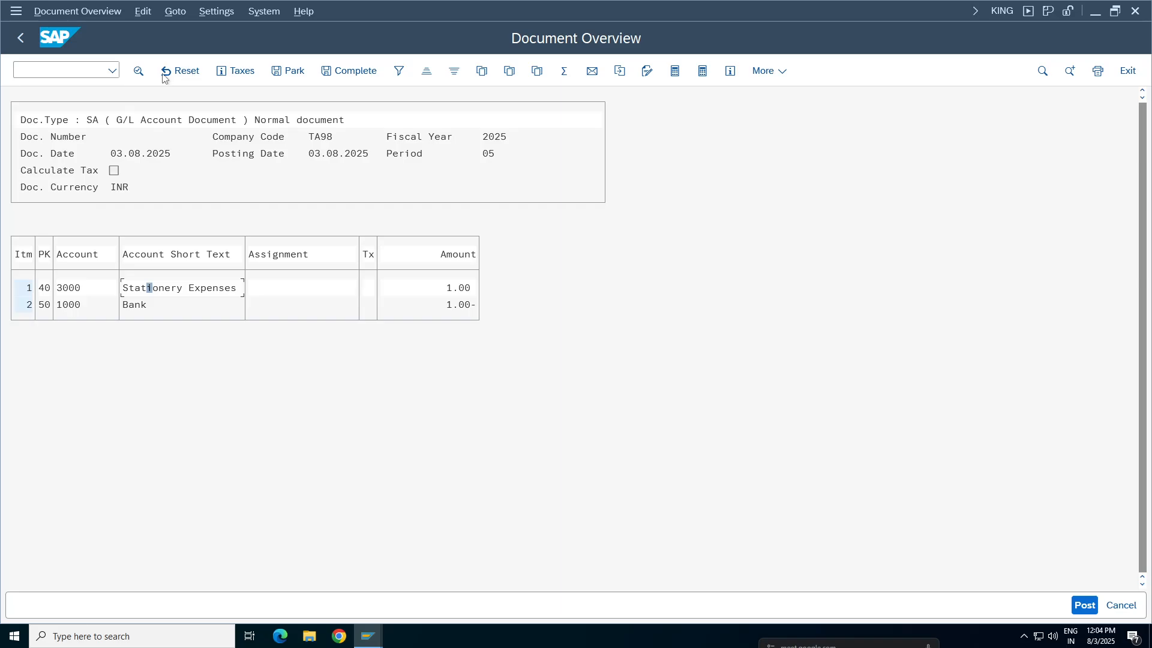
left_click(252, 69)
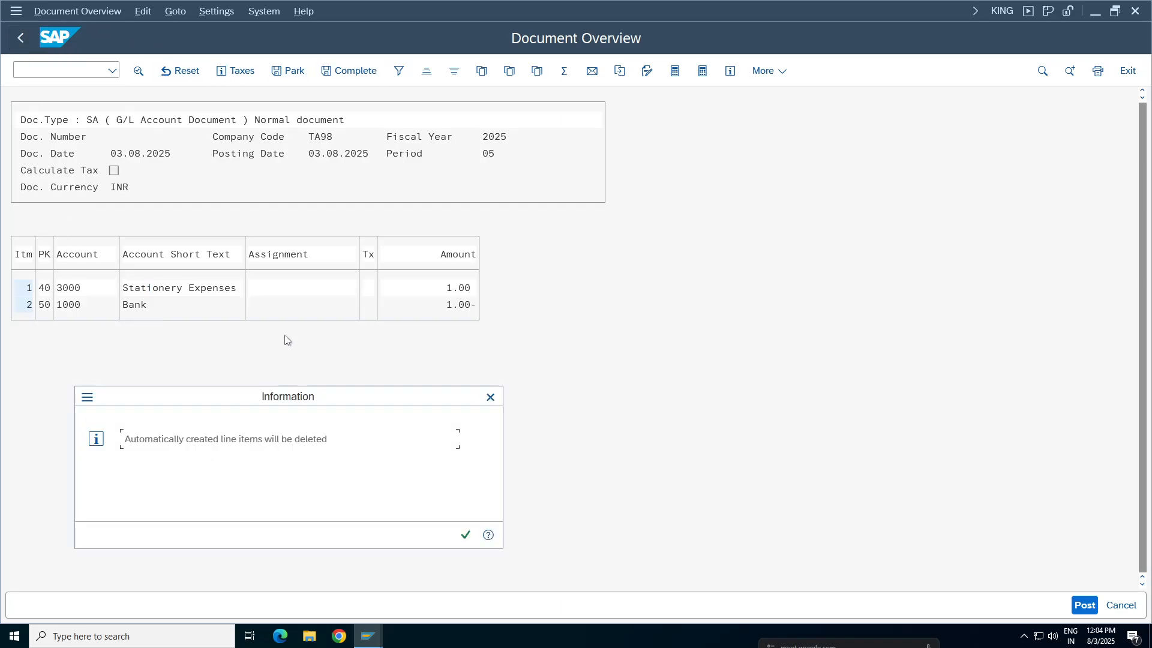
left_click(462, 535)
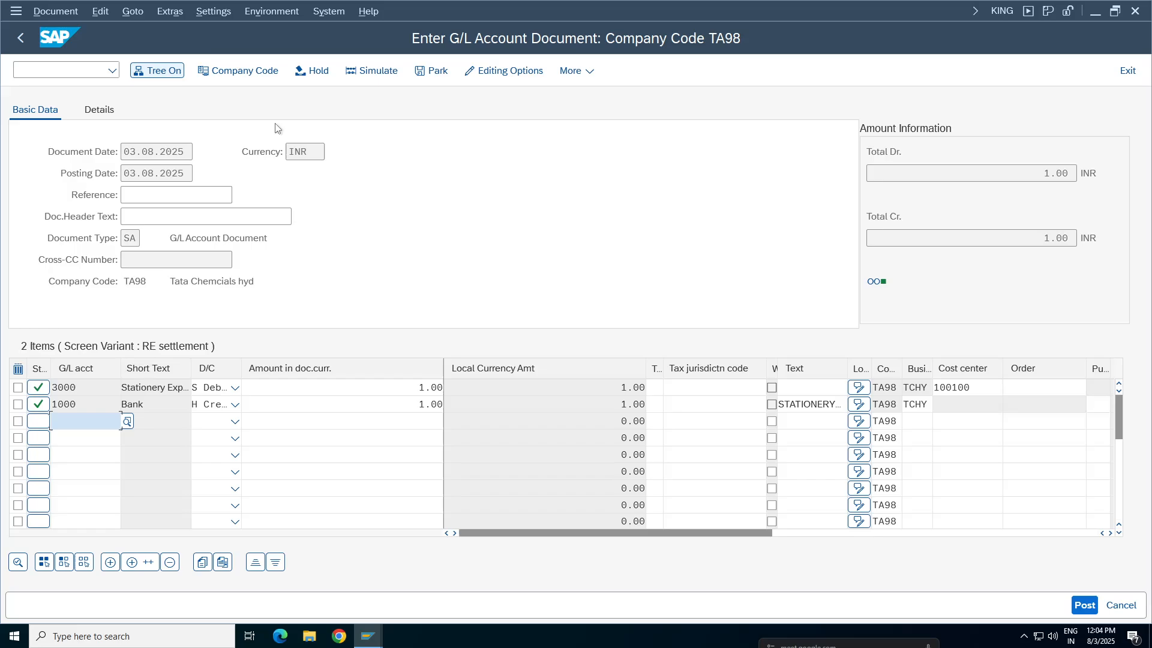
Simulate the INR document and examine the local and group currency amounts in the account 3000 item's additional details
left_click(370, 71)
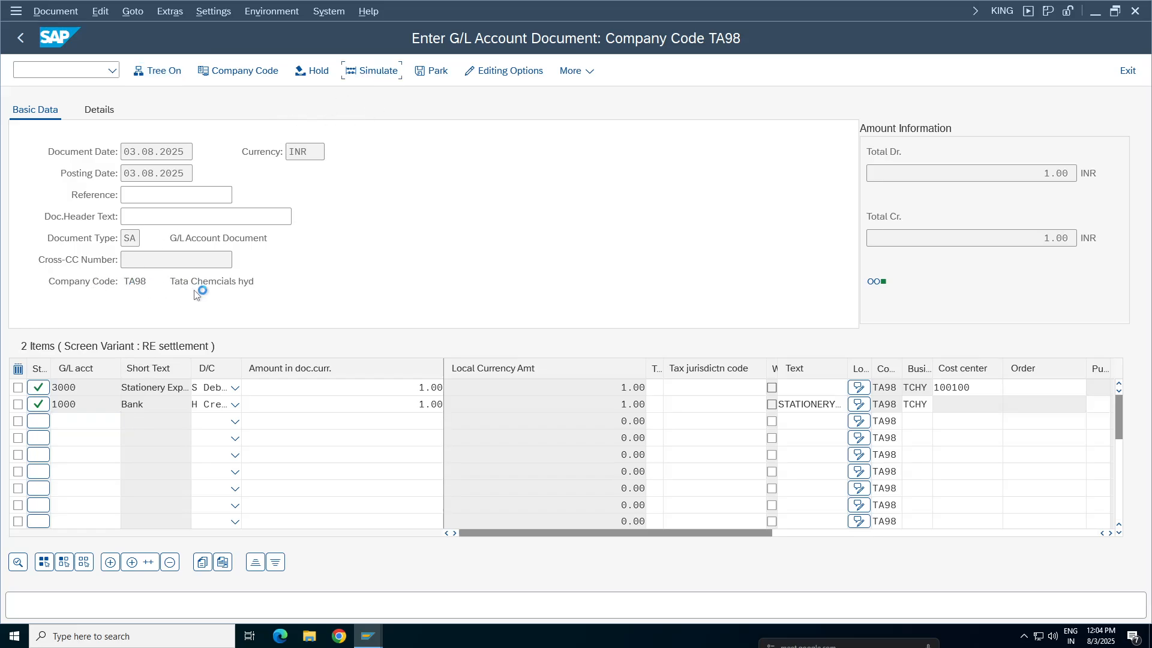
double_click(172, 291)
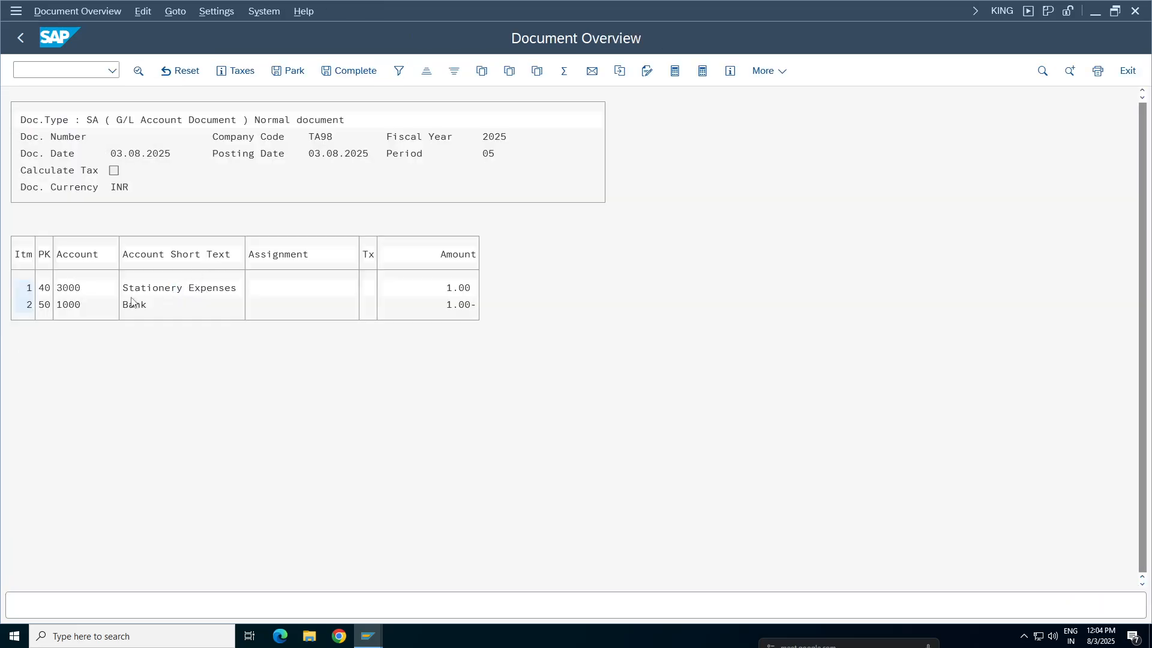
left_click(226, 71)
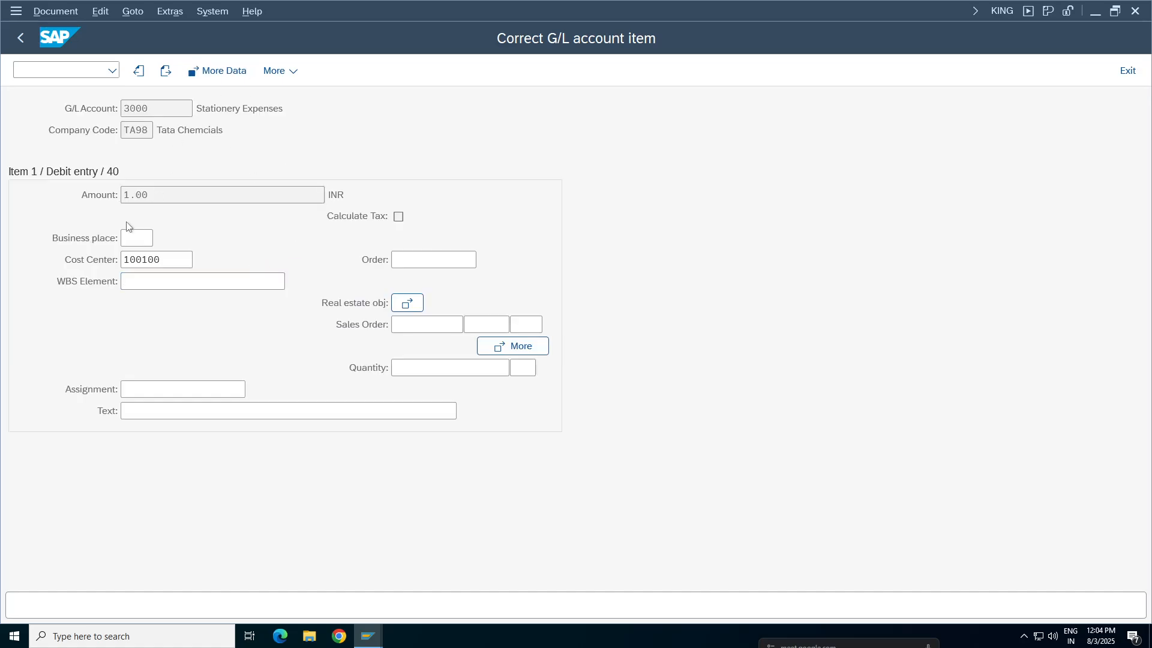
left_click(204, 216)
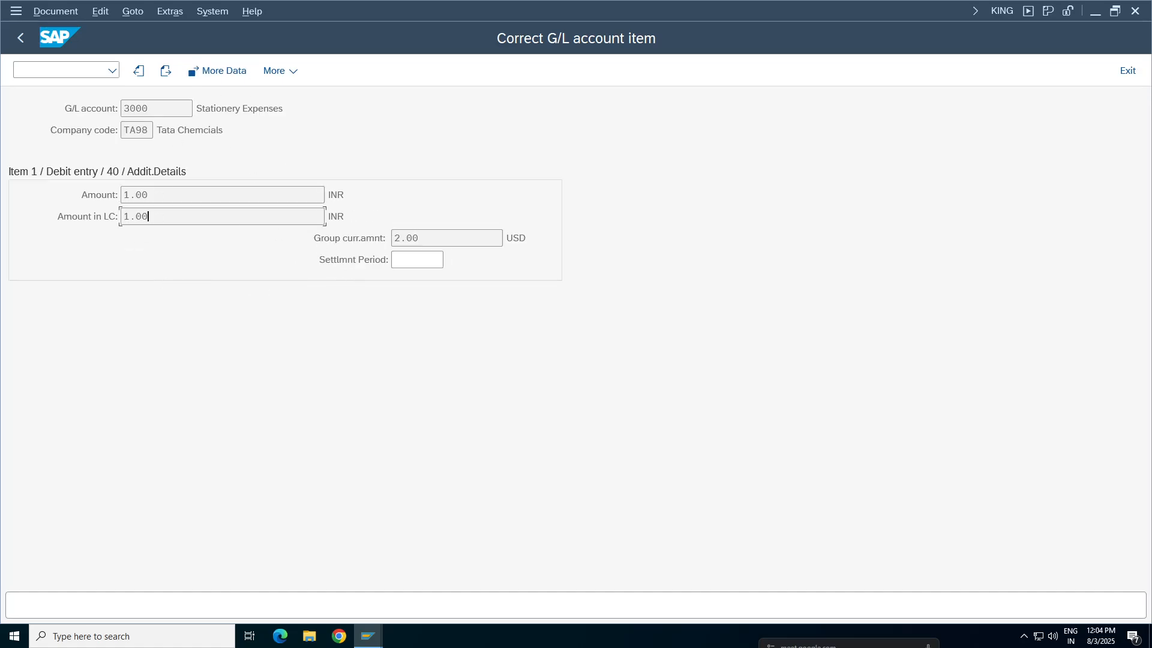
key("Tab")
left_click(192, 195)
key("Tab")
Display the TCURR exchange rates of type M from INR to USD
mouse_move(368, 636)
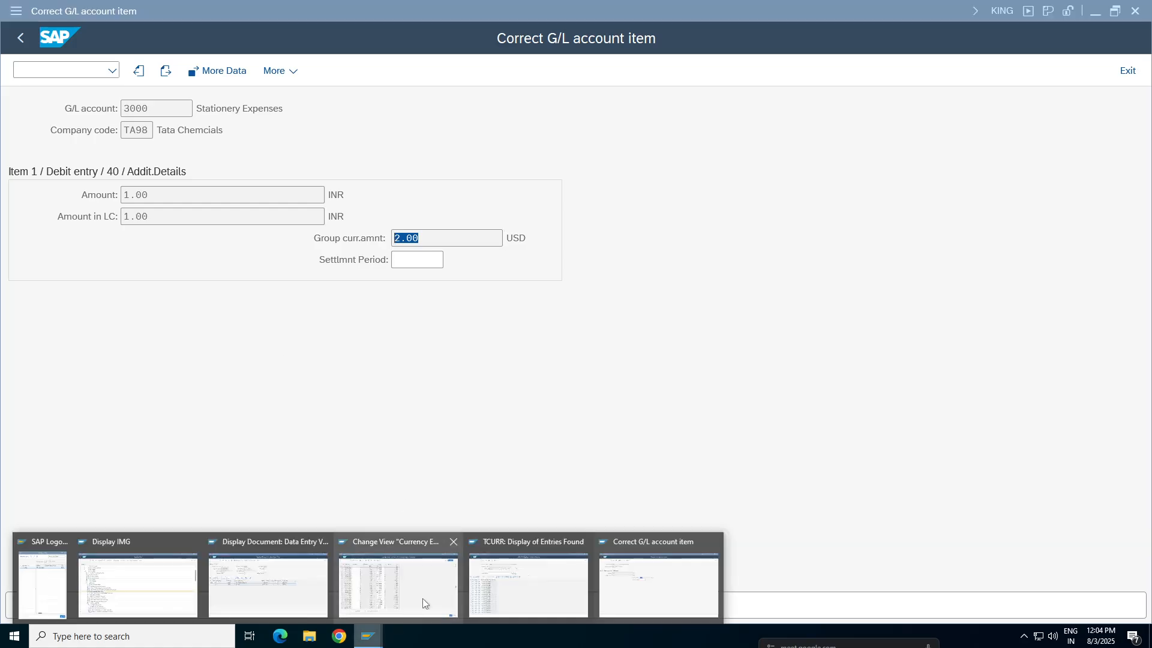
left_click(507, 599)
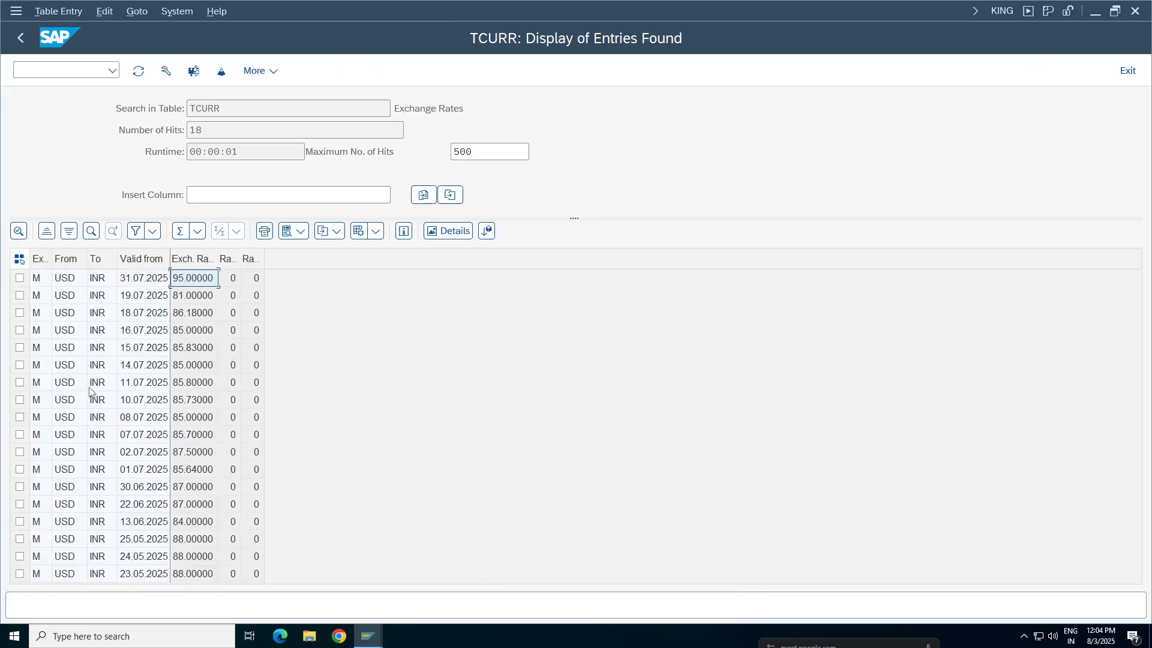
left_click(21, 37)
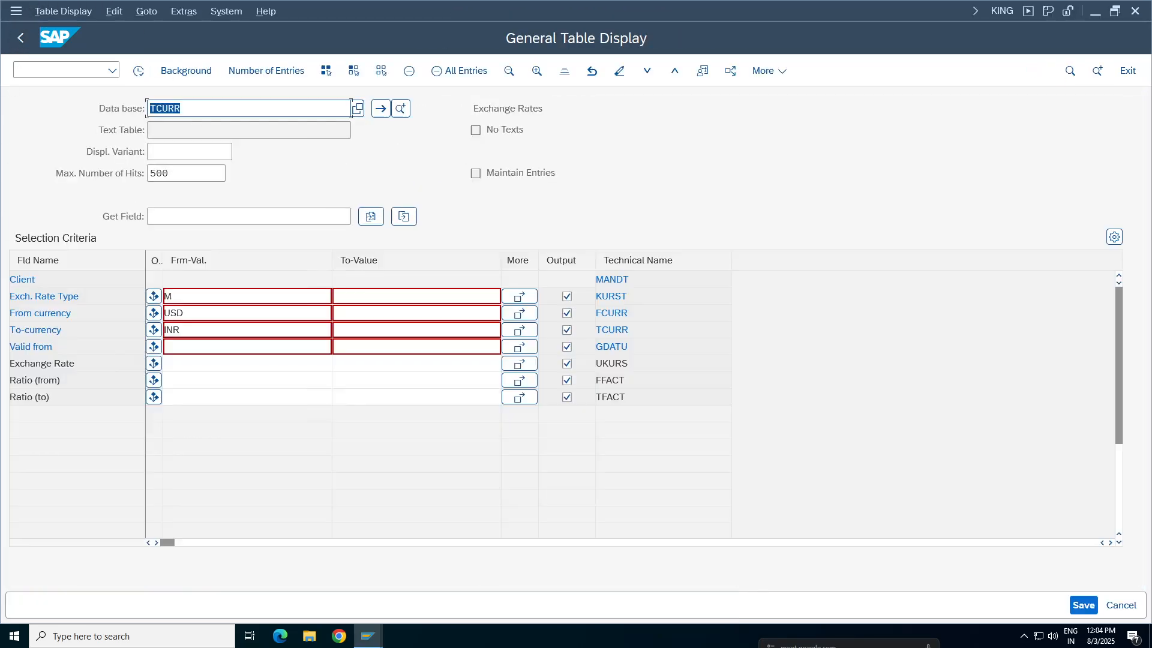
key("BackSpace")
key("BackSpace")
key("BackSpace")
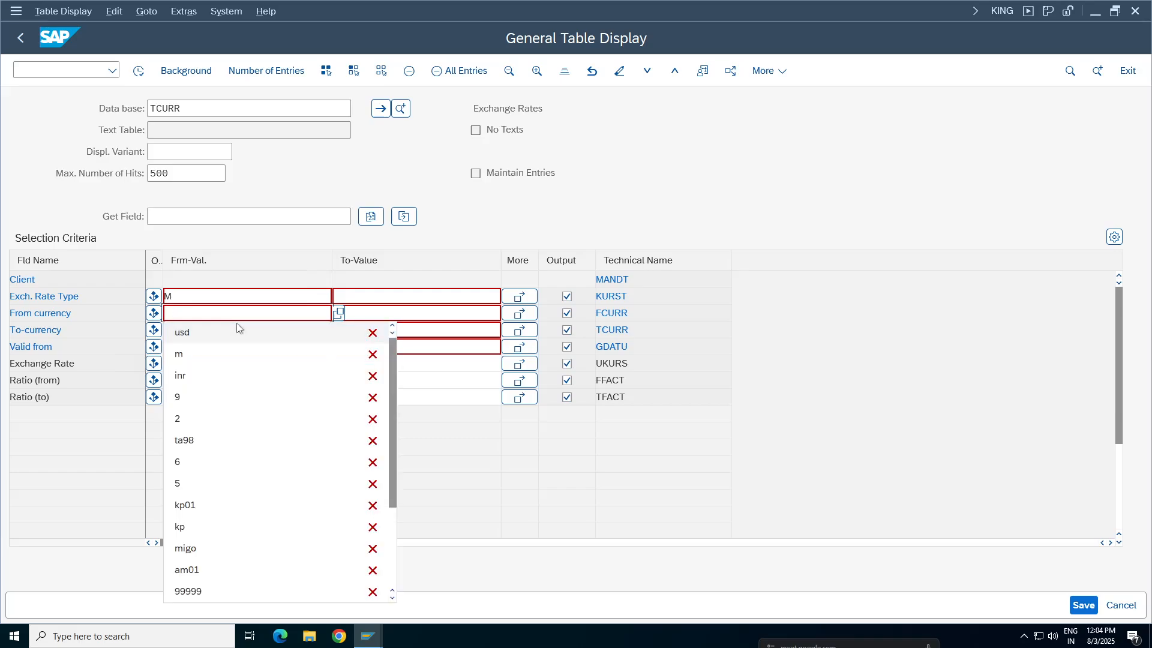
type("inr")
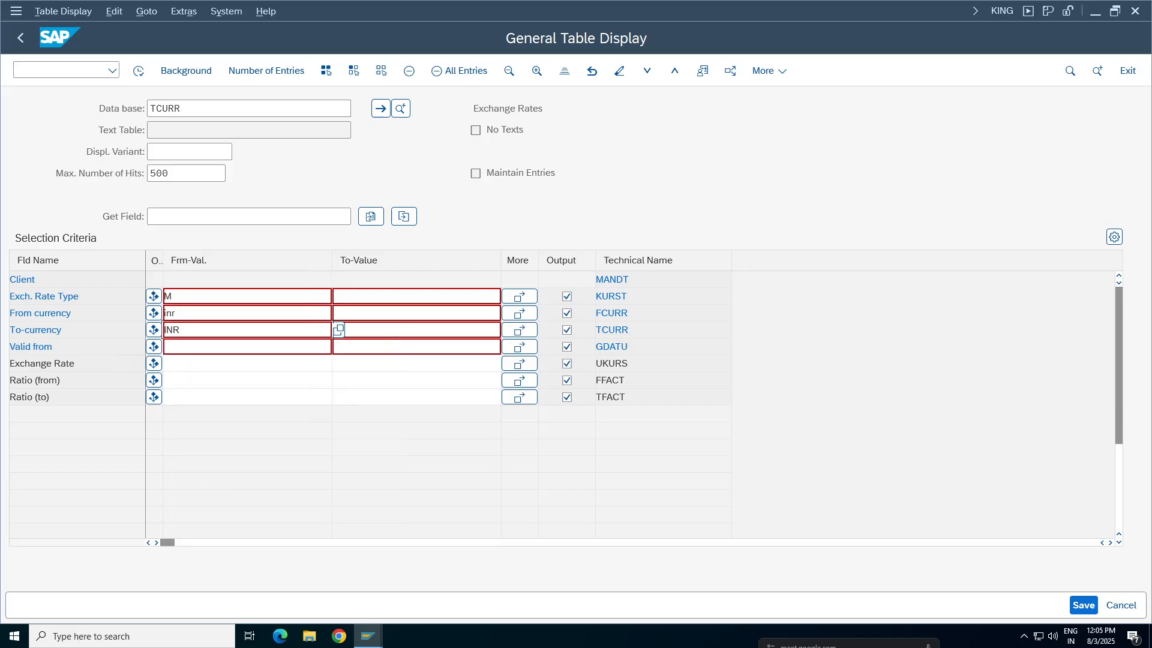
key("BackSpace")
key("BackSpace")
type("usd")
left_click(139, 70)
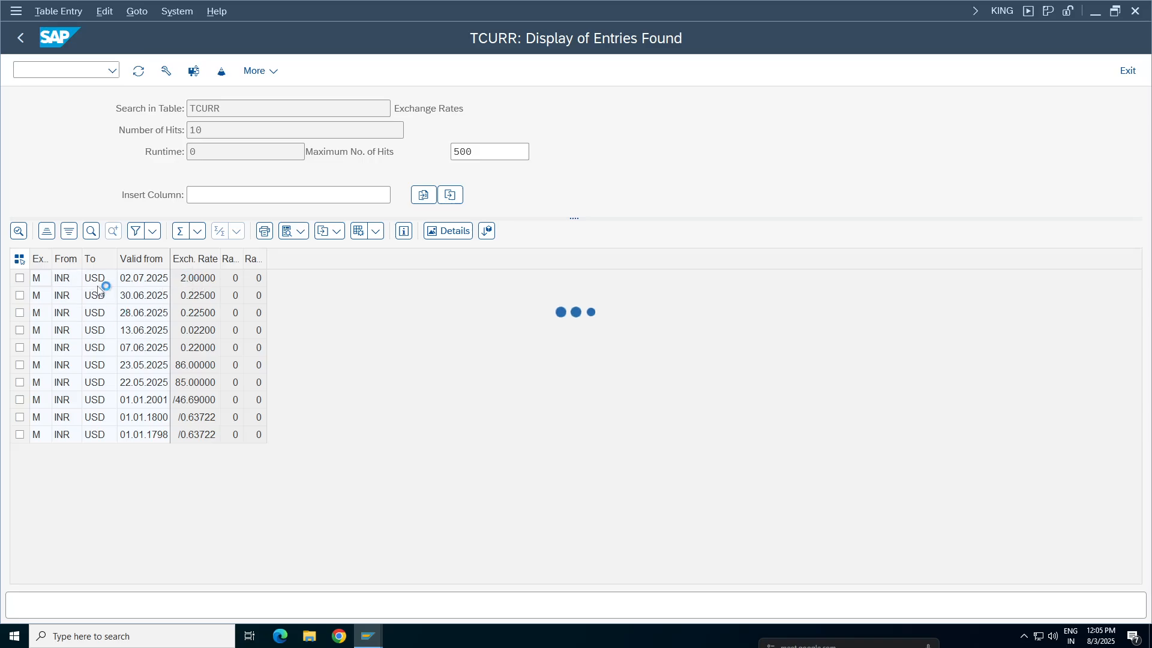
Recheck the account 3000 item's group currency amount, then leave the simulation and return to the document entry
mouse_move(369, 636)
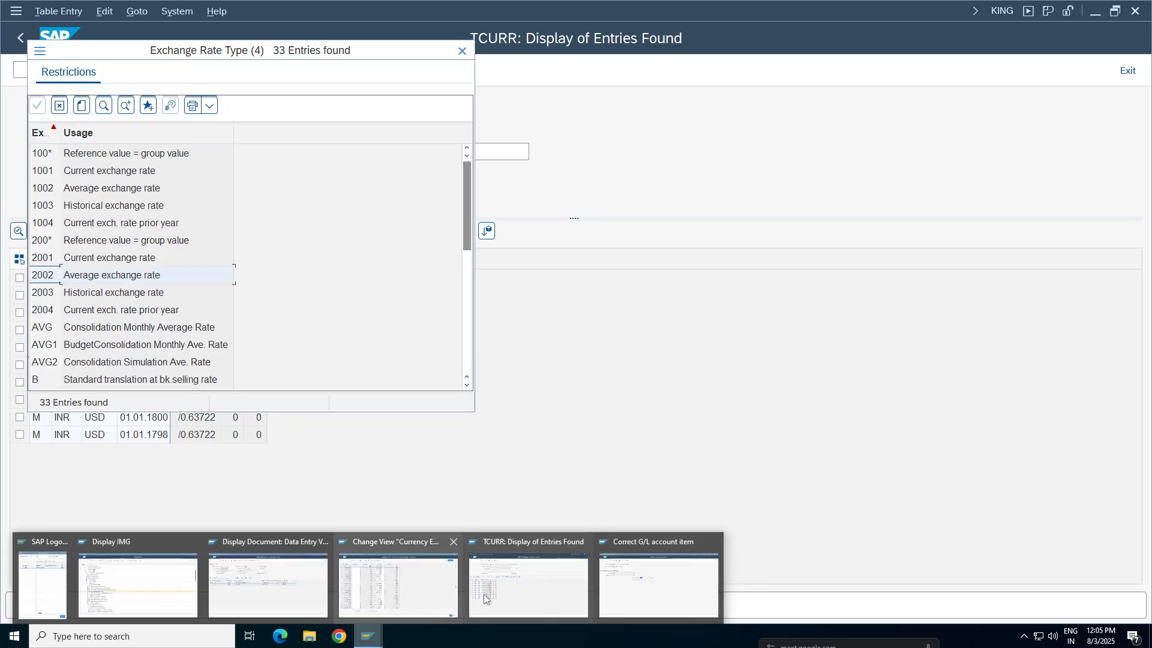
left_click(648, 599)
left_click(106, 304)
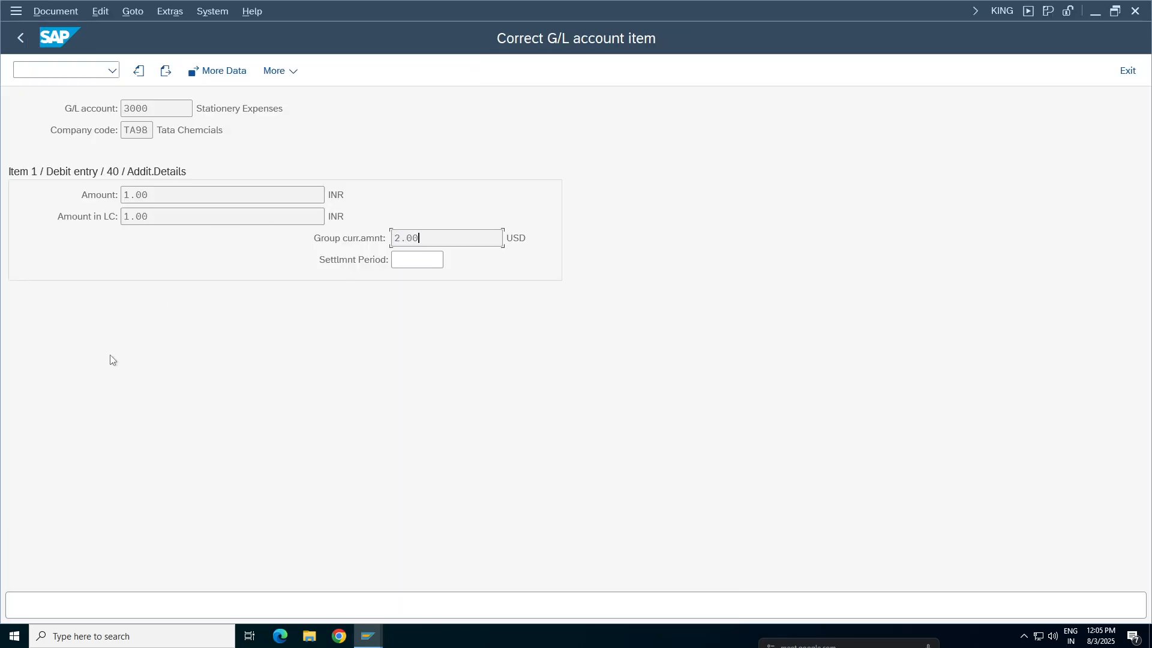
left_click(20, 38)
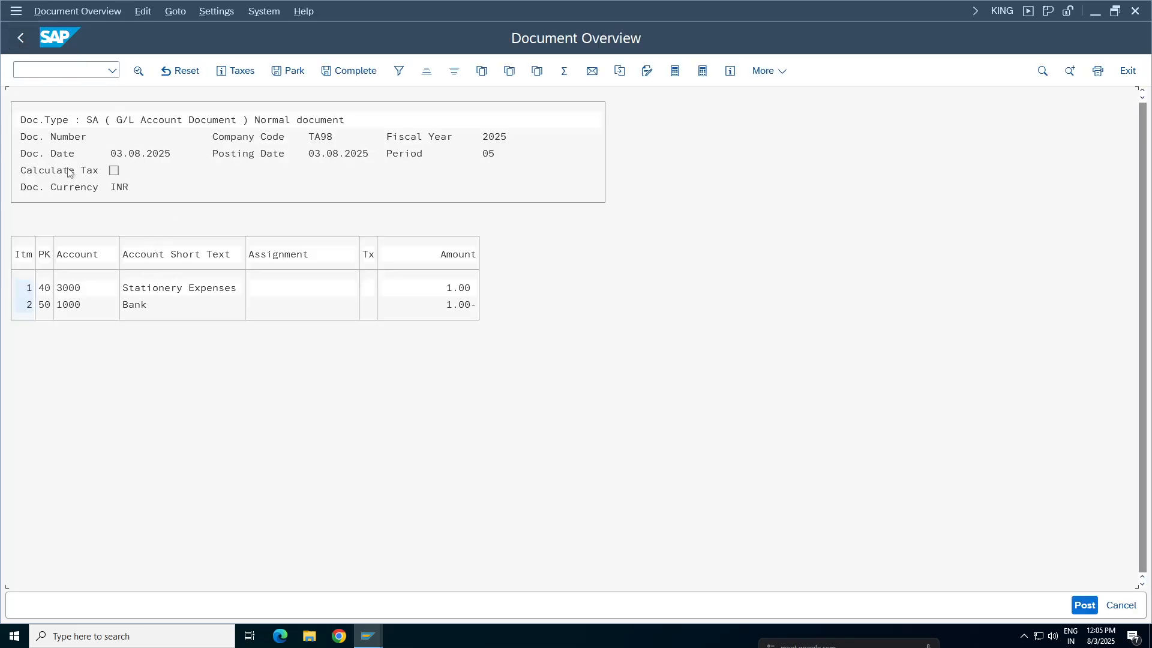
left_click(20, 38)
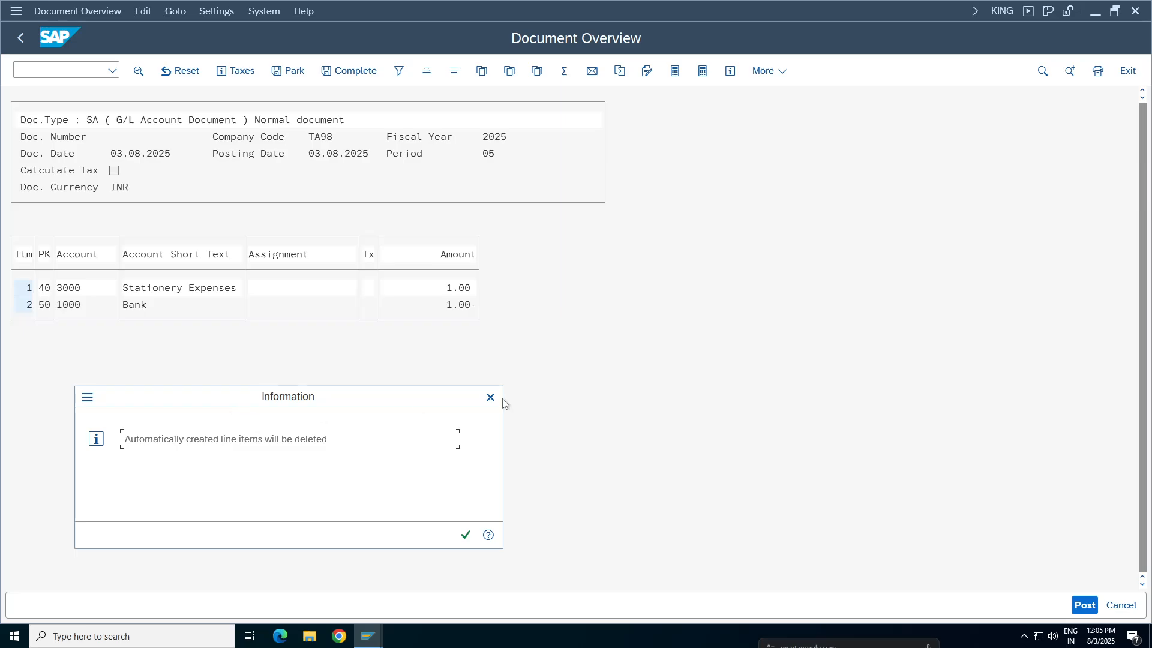
left_click(462, 534)
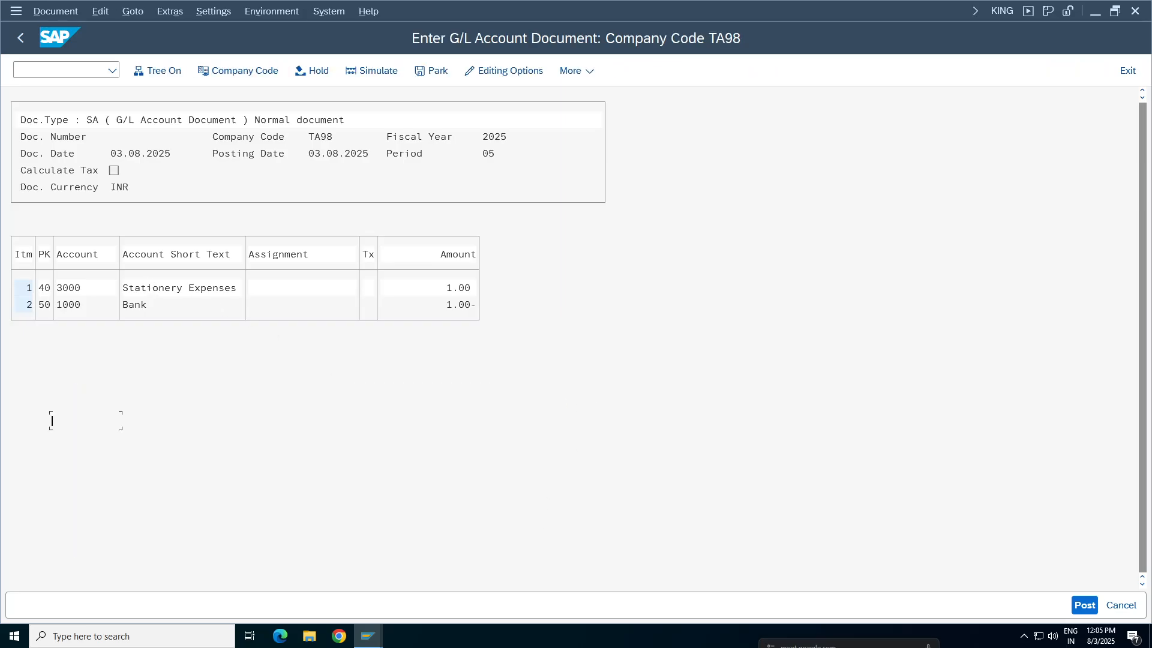
Set the document currency amount to 200 on both the account 3000 and account 1000 lines
left_click(405, 388)
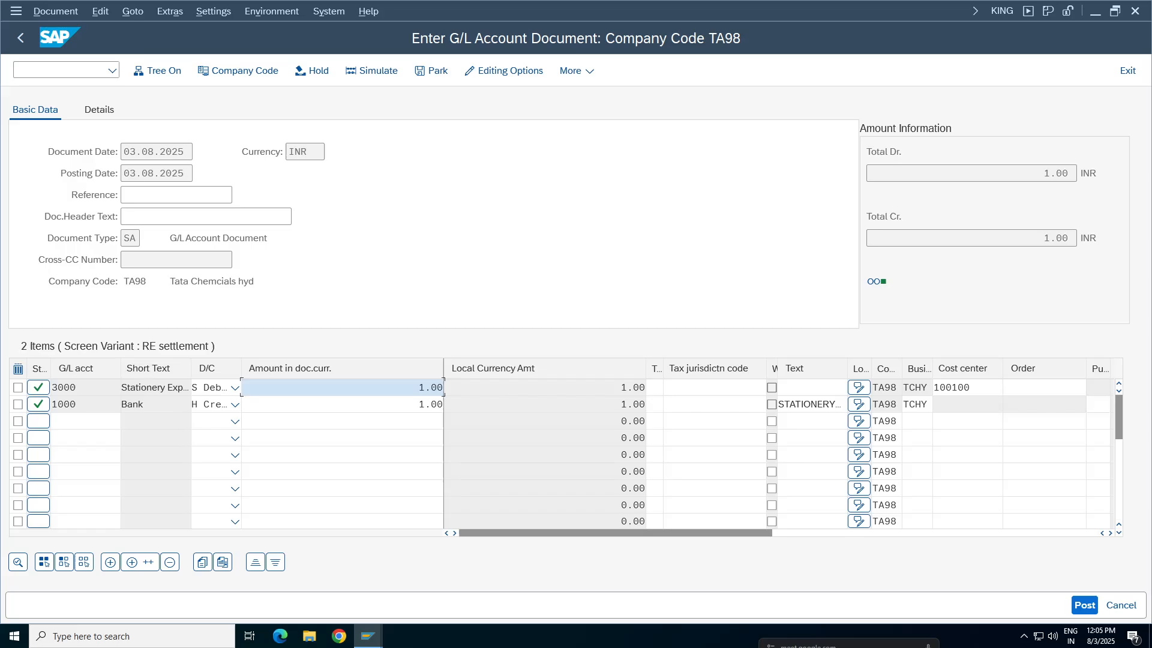
type("200")
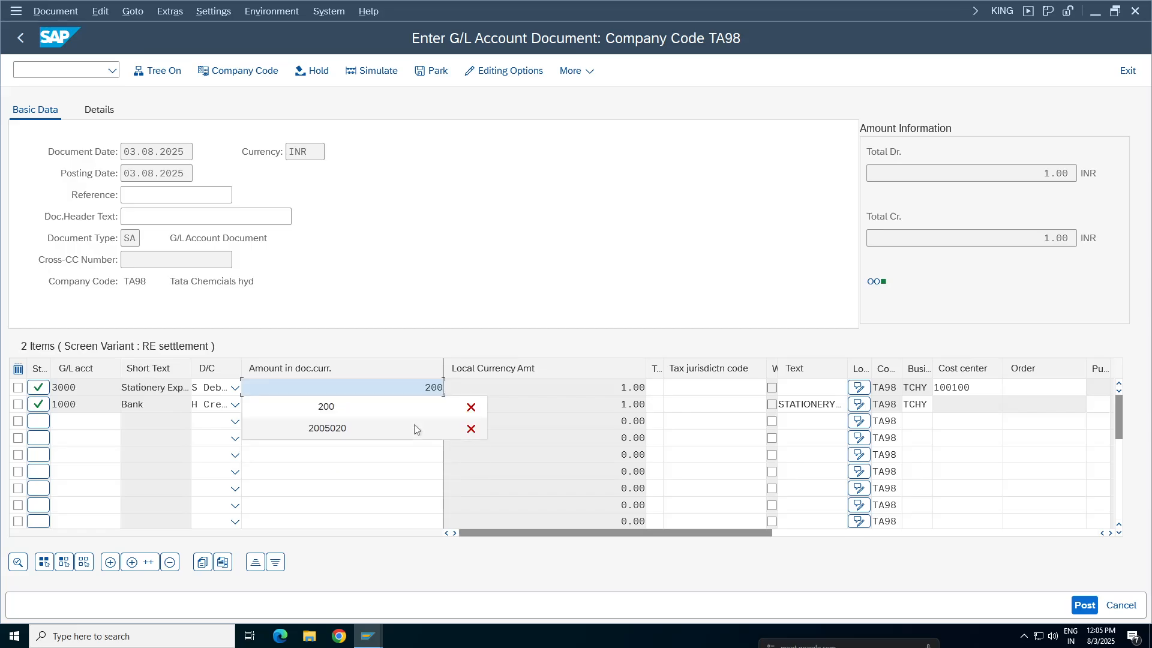
key("Escape")
left_click(406, 405)
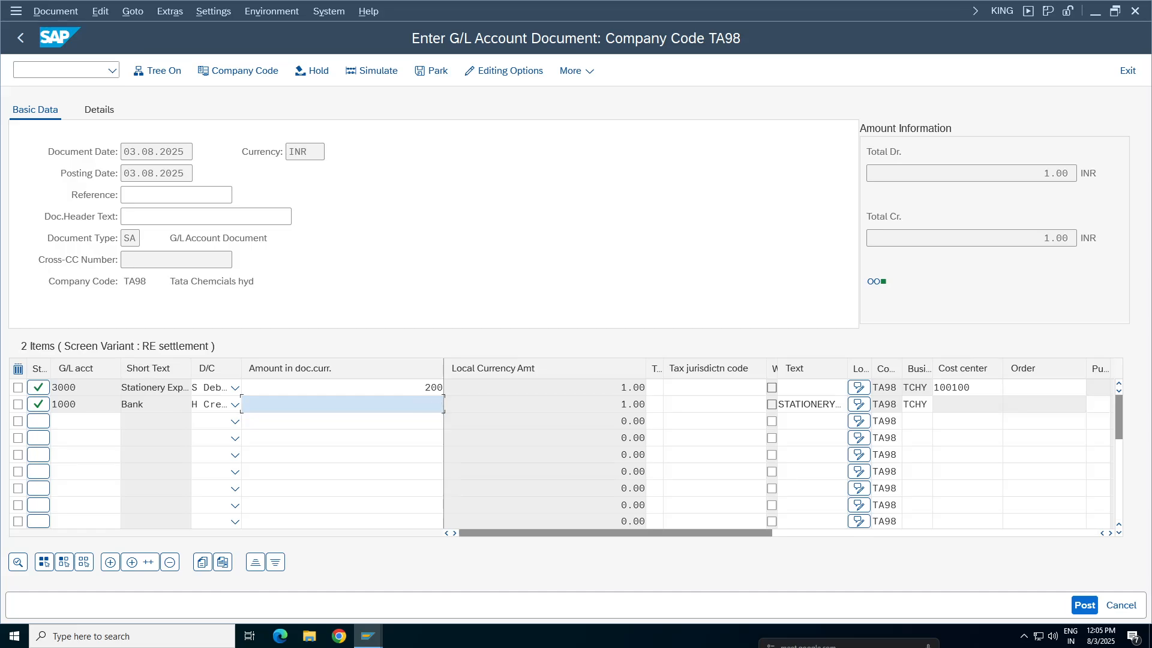
type("200")
key("Return")
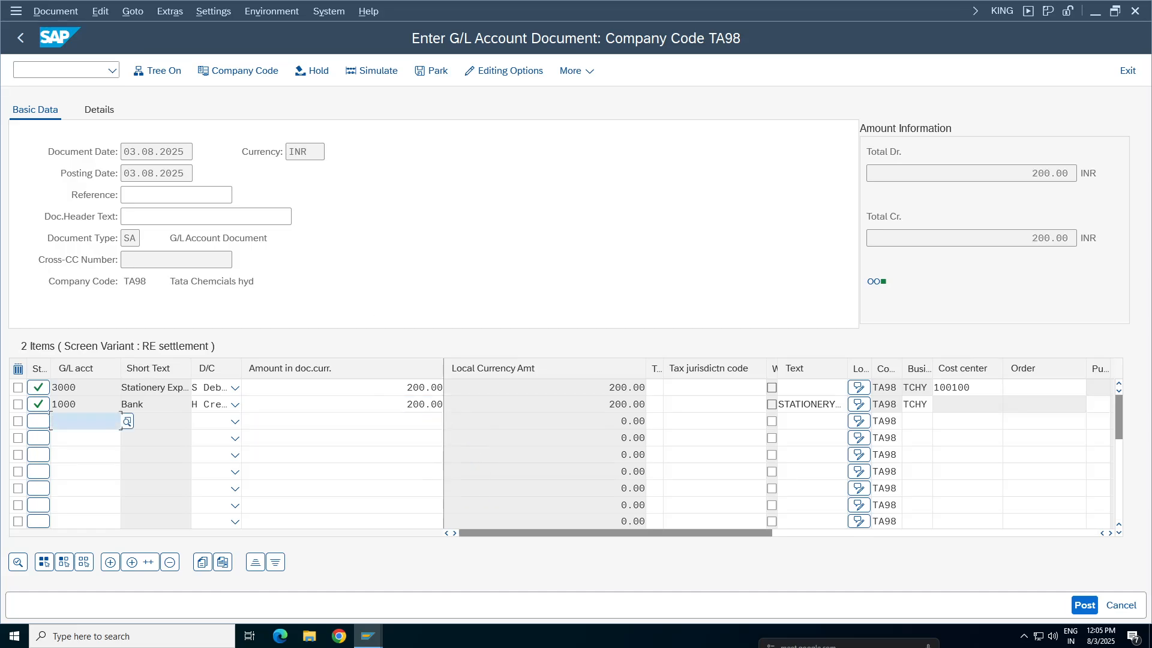
Simulate the updated document, examine the account 3000 item's group currency amount in its additional details, and return to the overview
left_click(372, 71)
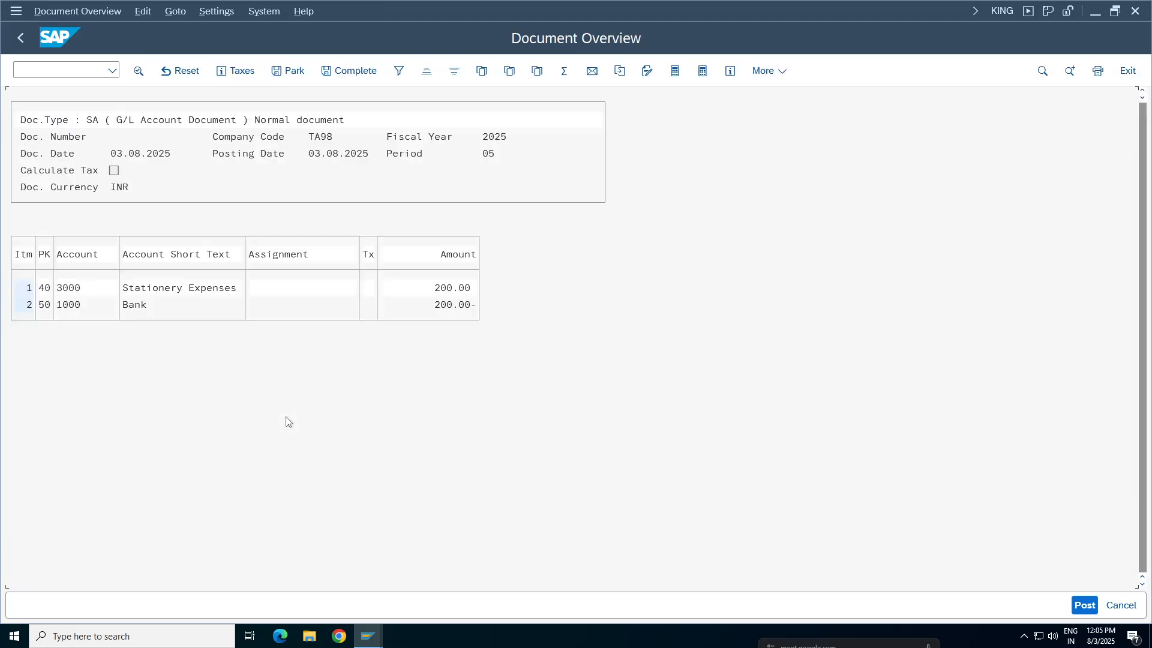
double_click(145, 287)
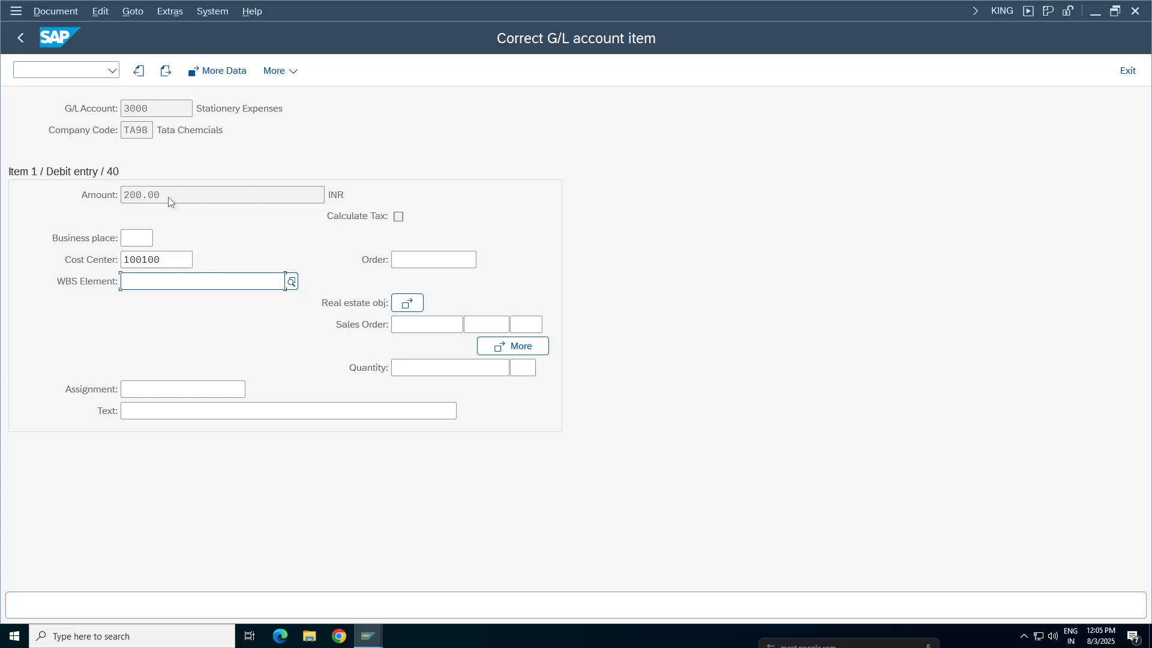
left_click(222, 71)
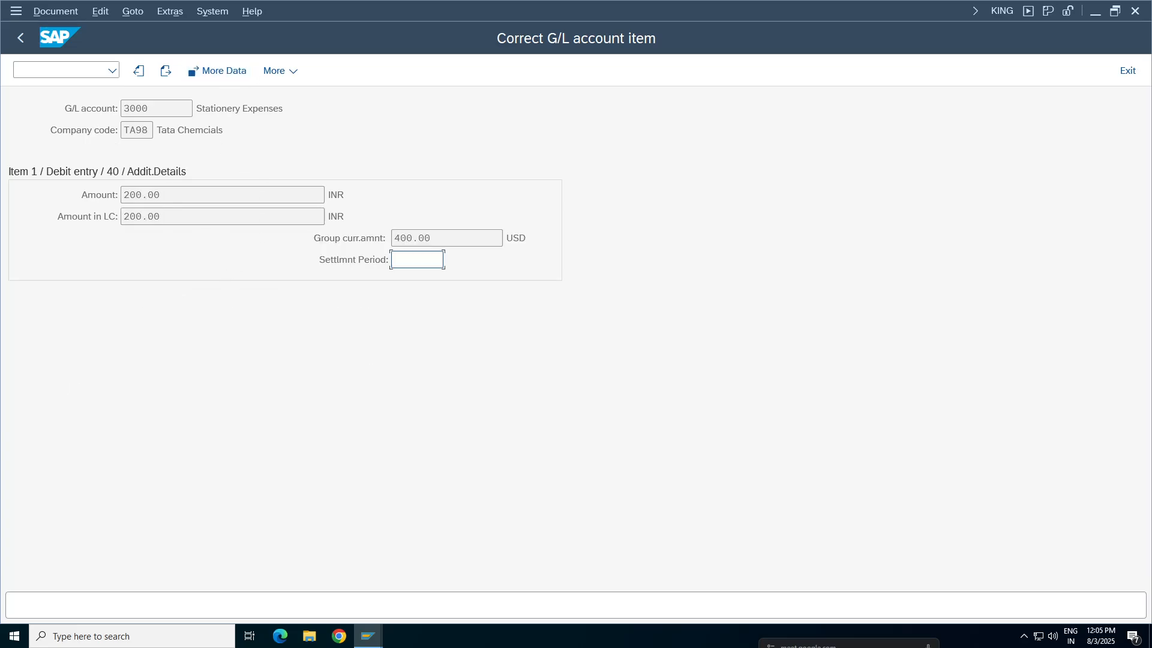
key("shift+Tab")
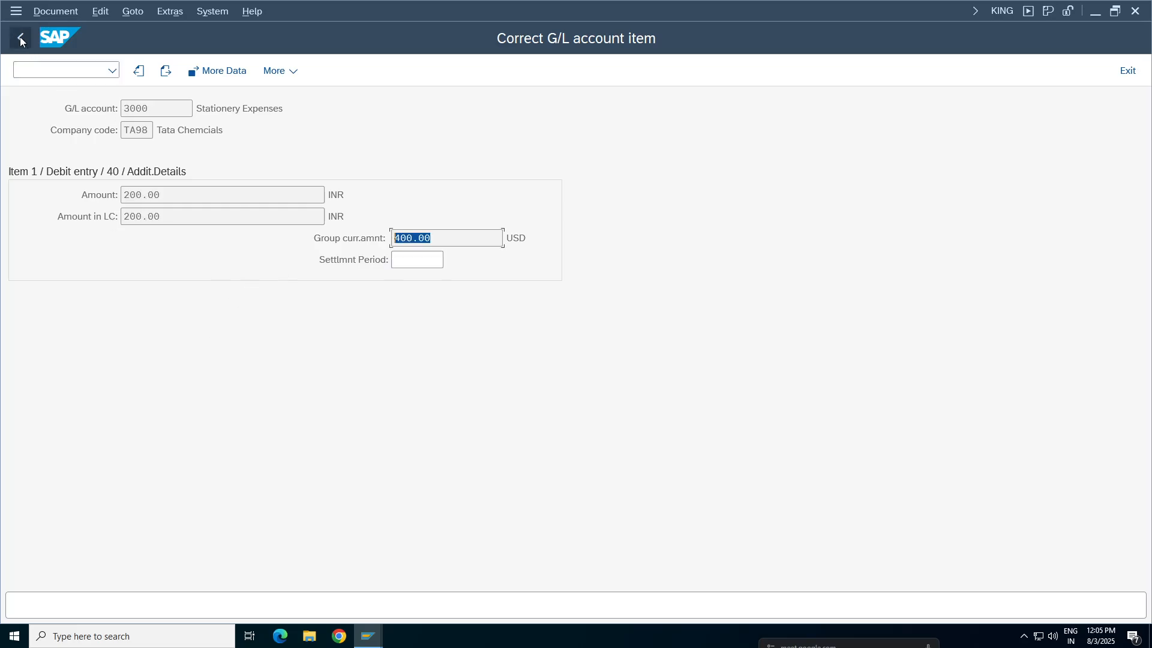
key("Return")
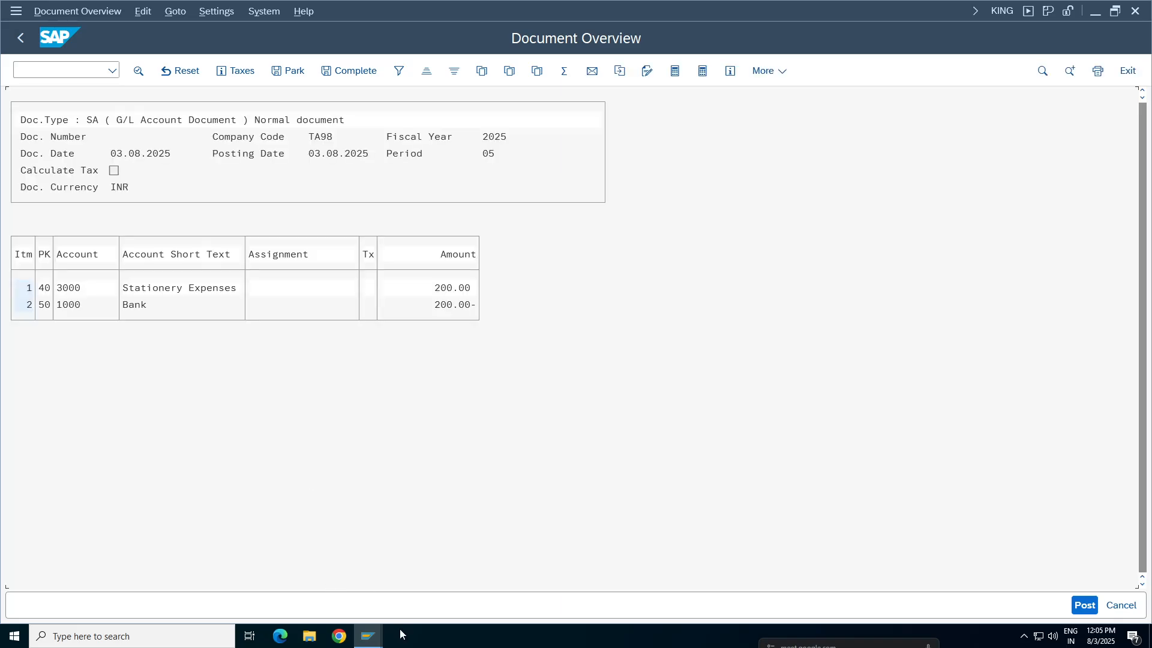
Examine the direct quotation of the 31.07.2025 USD to INR entry in the currency exchange rates view
left_click(368, 637)
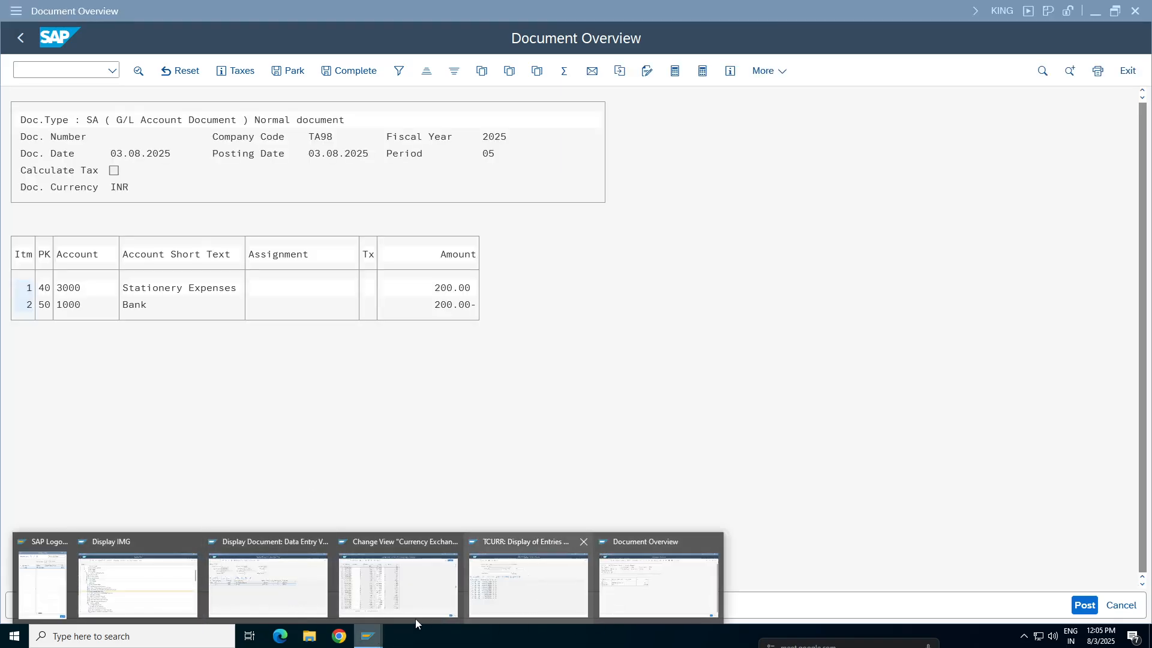
left_click(409, 567)
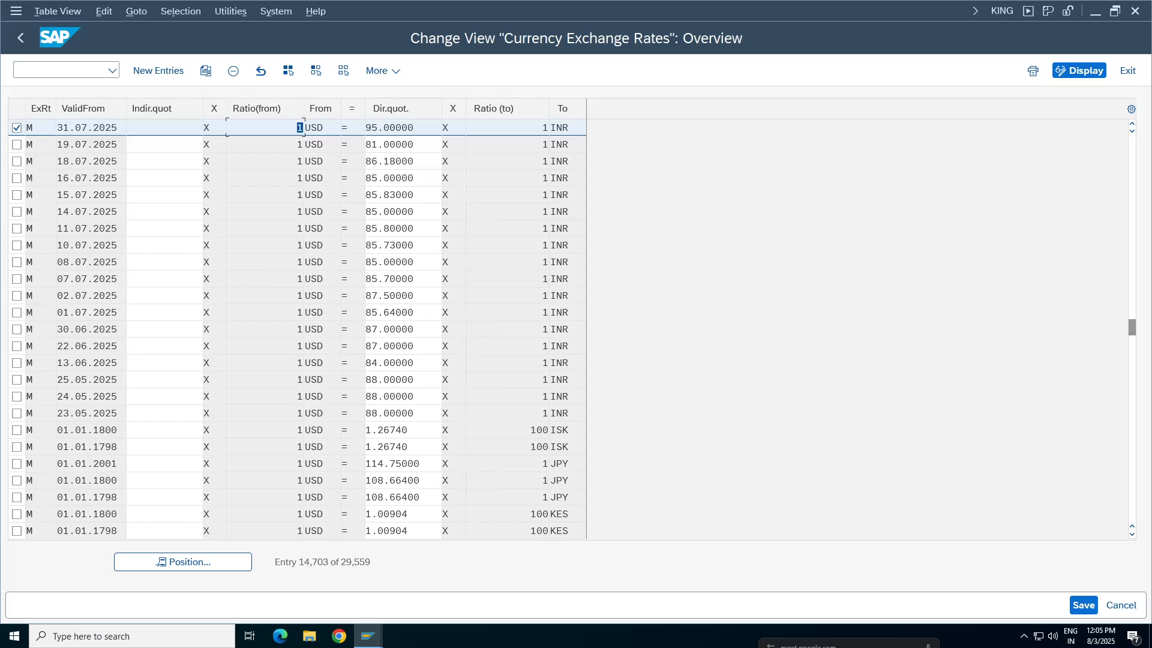
key("Tab")
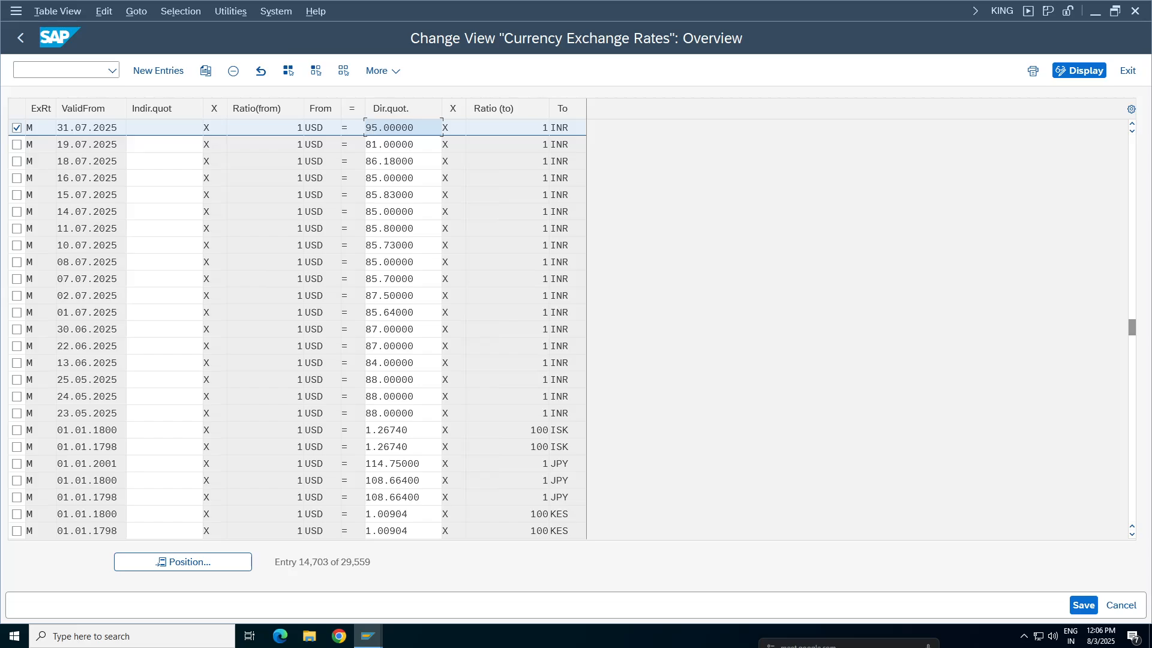
key("alt+Tab")
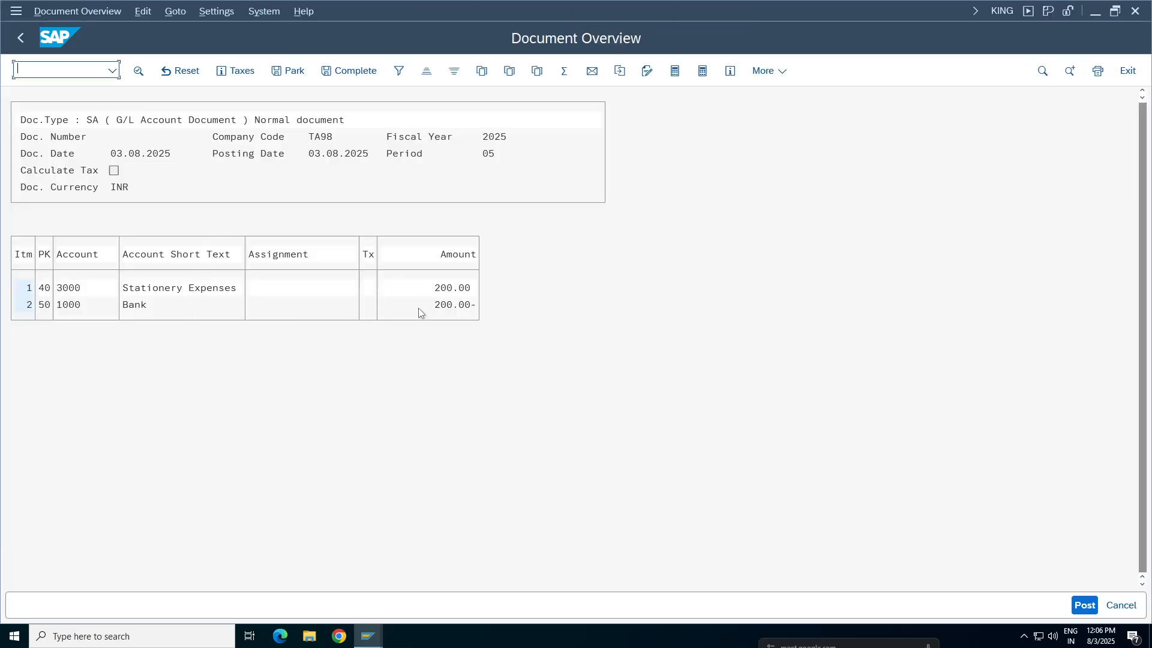
Examine the INR to USD rate valid from 02.07.2025 in the TCURR entries, closing the exchange rate type list first
left_click(368, 636)
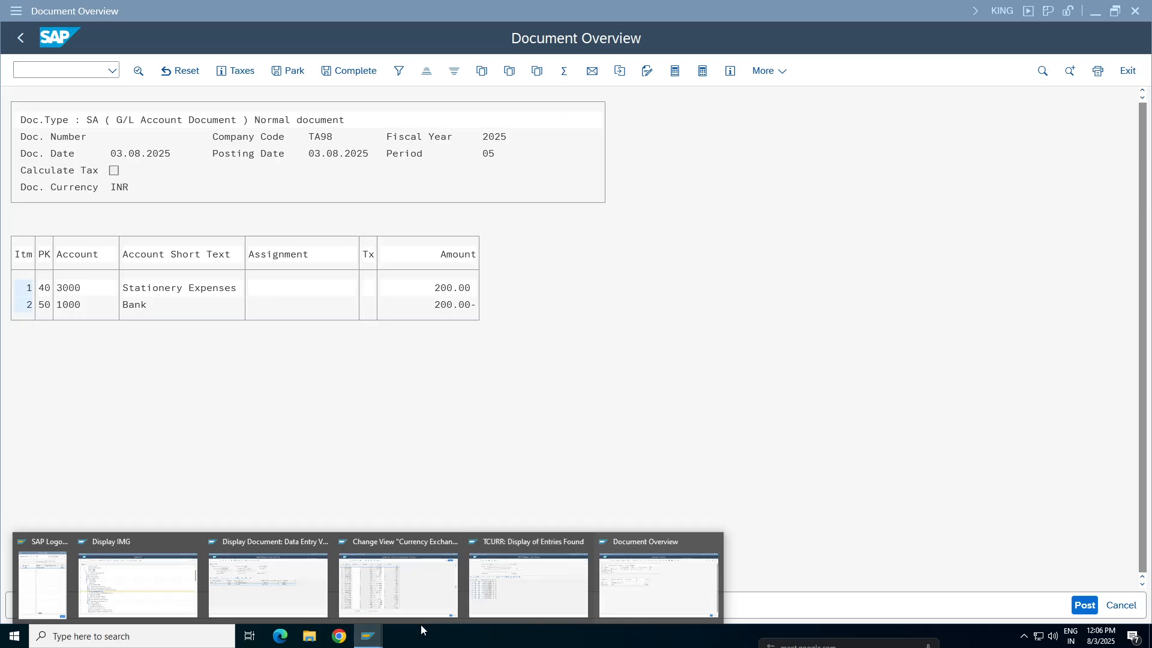
left_click(546, 592)
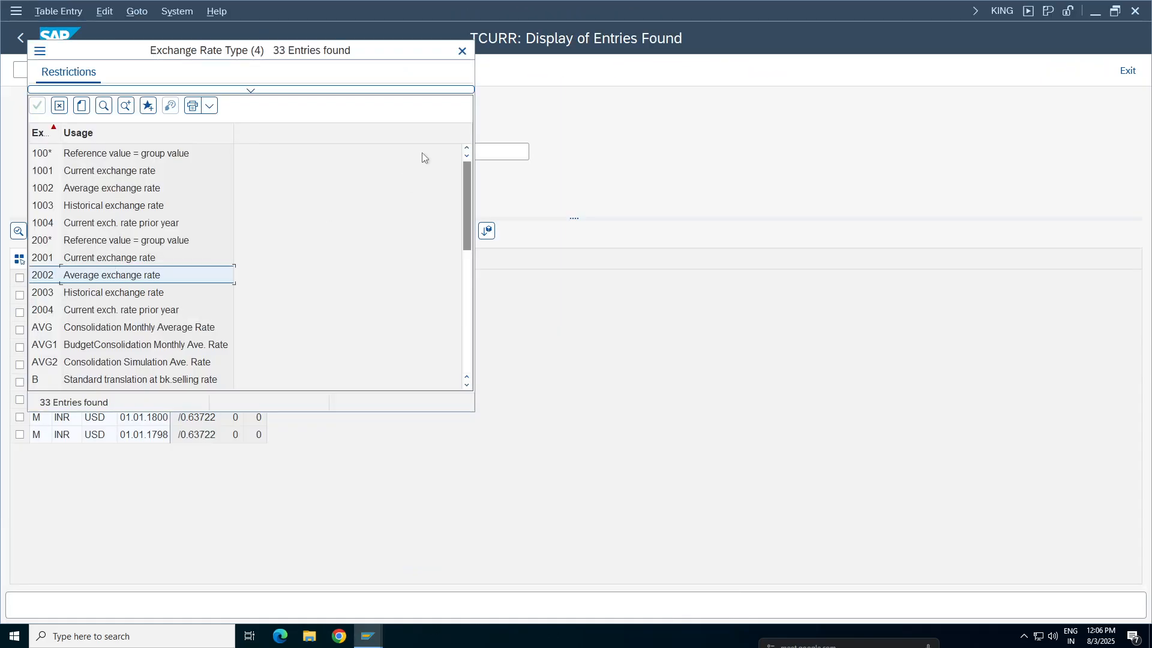
left_click(462, 51)
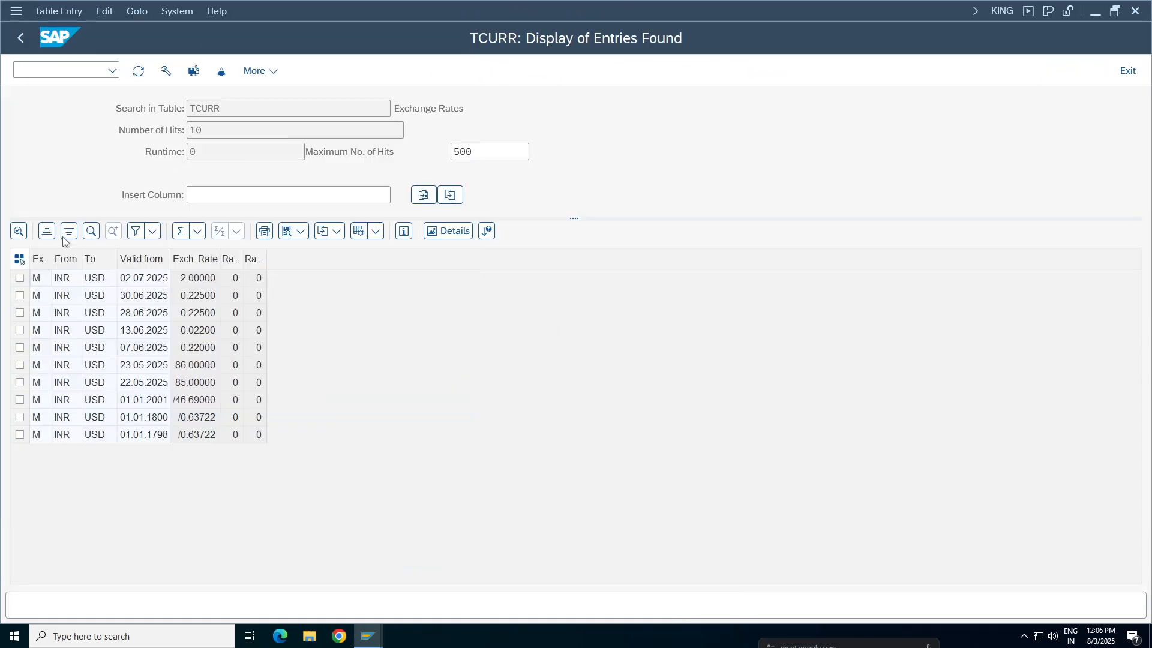
left_click(20, 282)
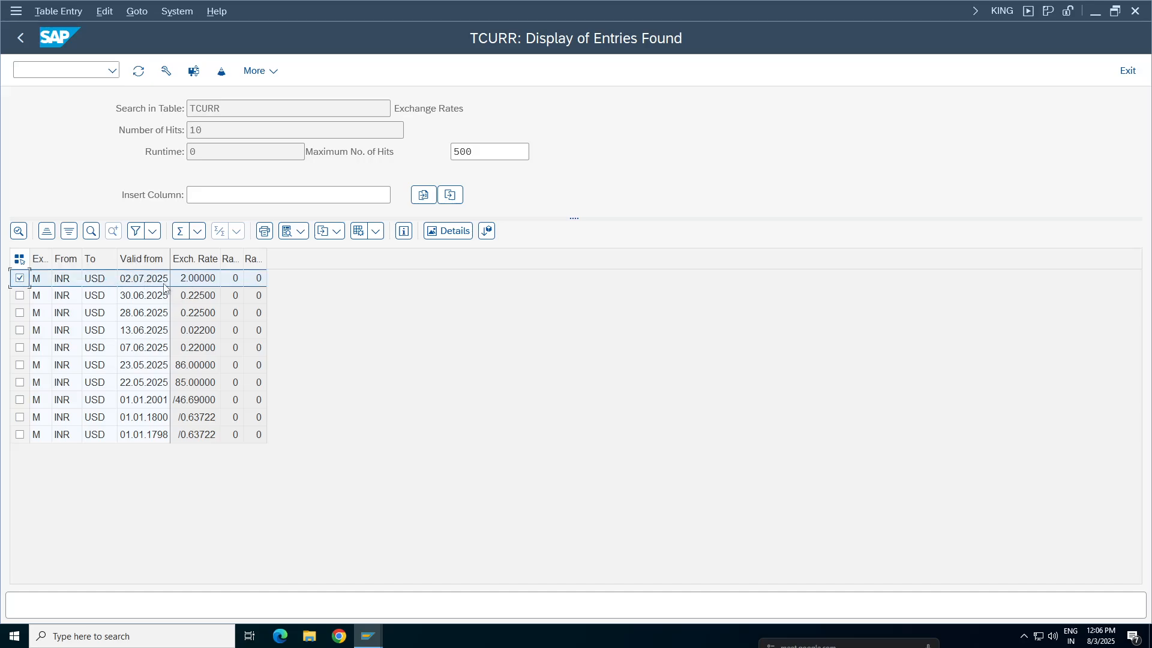
left_click(200, 281)
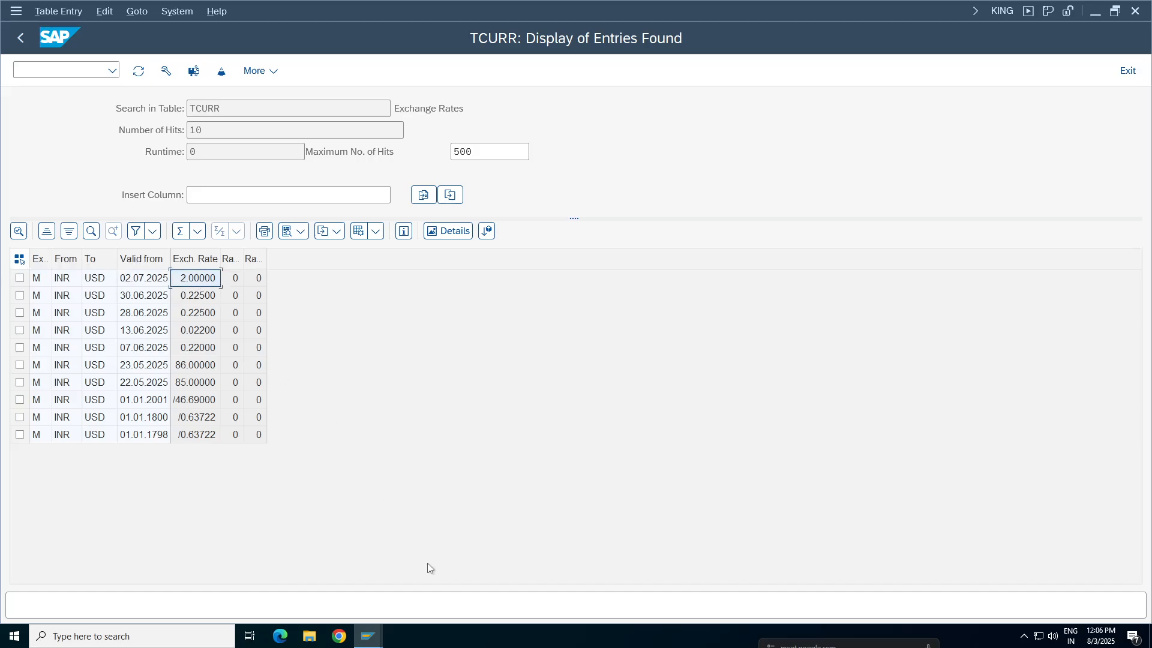
Examine the group currency amount in the additional details of the simulated document's account 3000 item
left_click(368, 635)
left_click(638, 600)
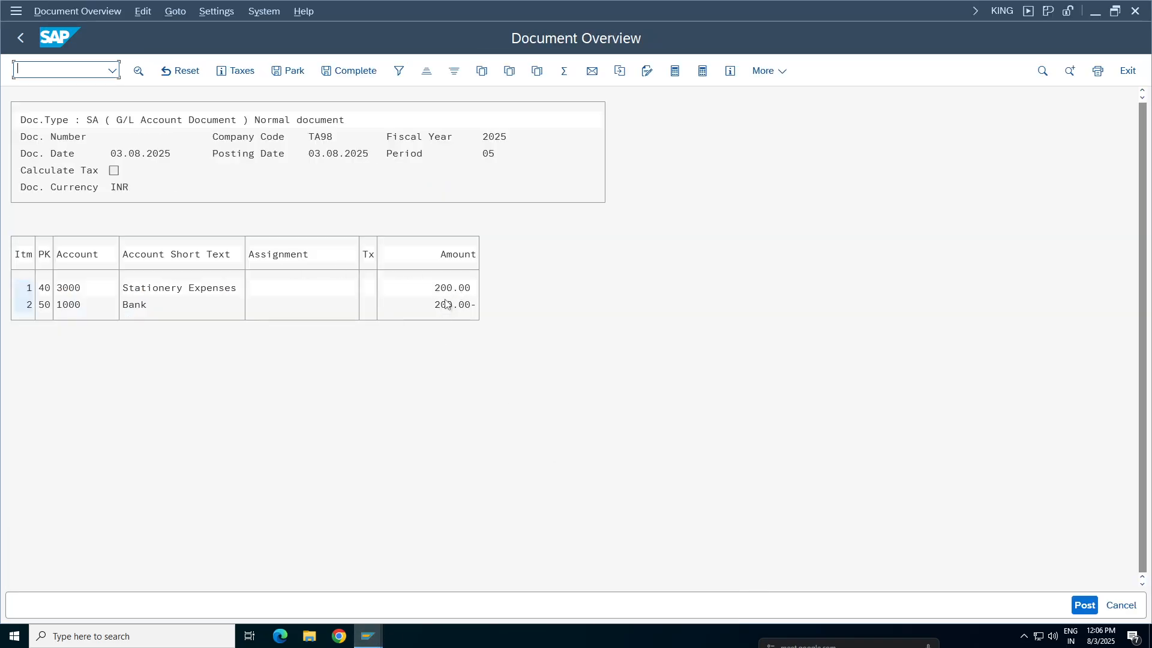
double_click(155, 289)
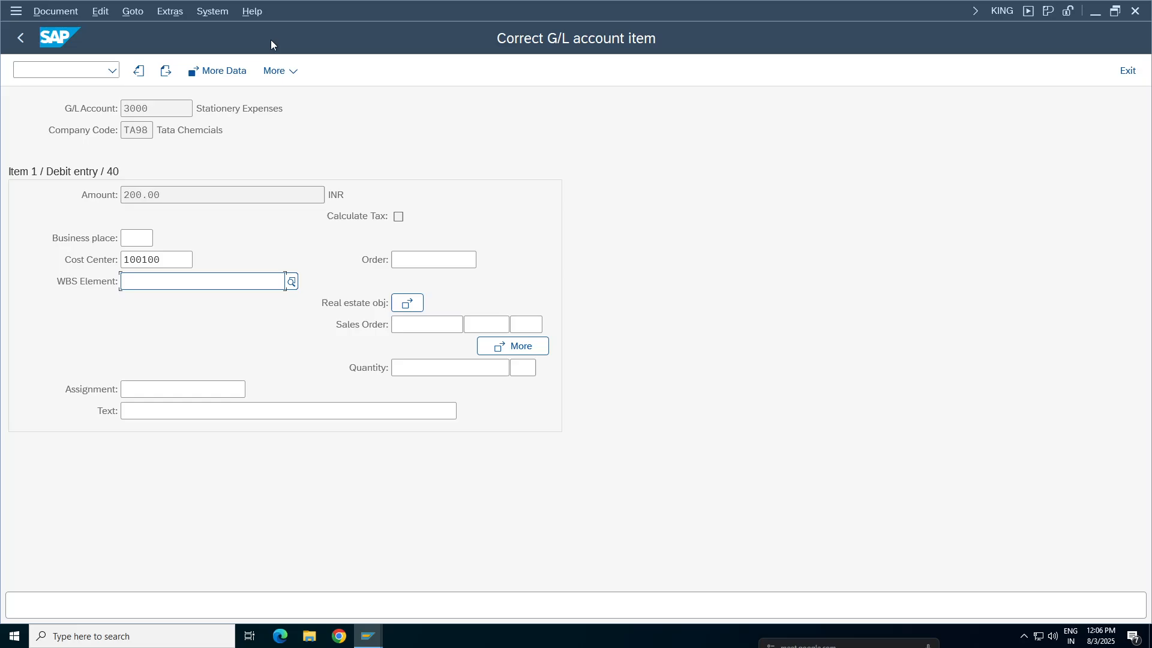
left_click(217, 71)
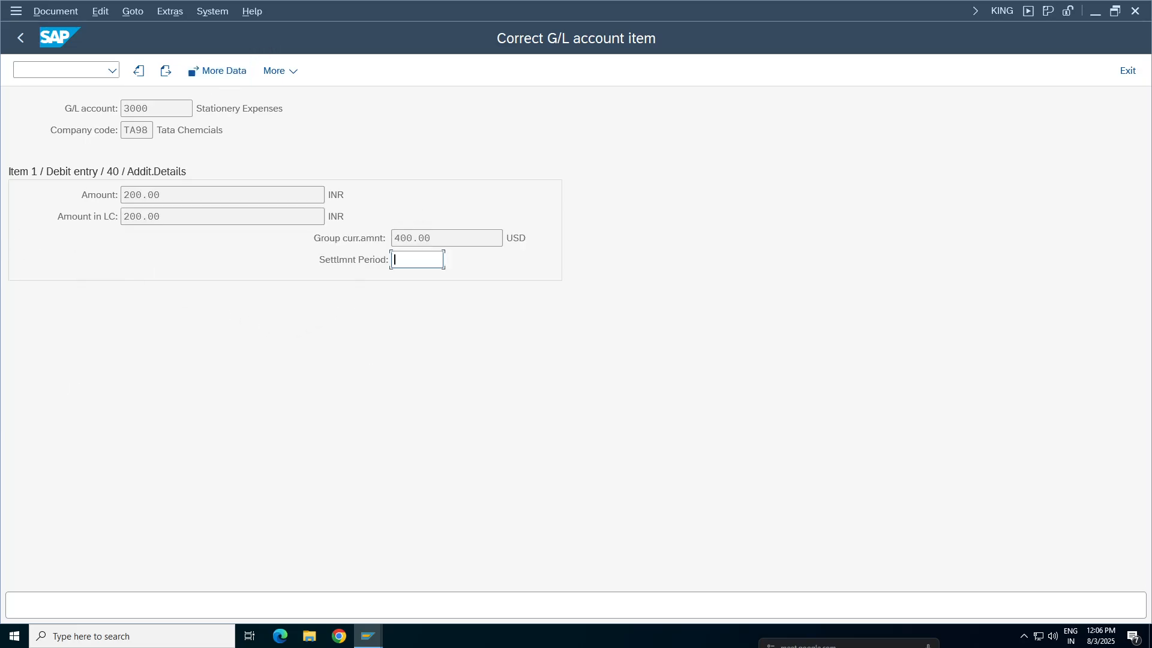
key("shift+Tab")
Check the currency exchange rates view, and trace the group currency amount to the INR to USD entry valid from 02.07.2025 in TCURR
mouse_move(367, 636)
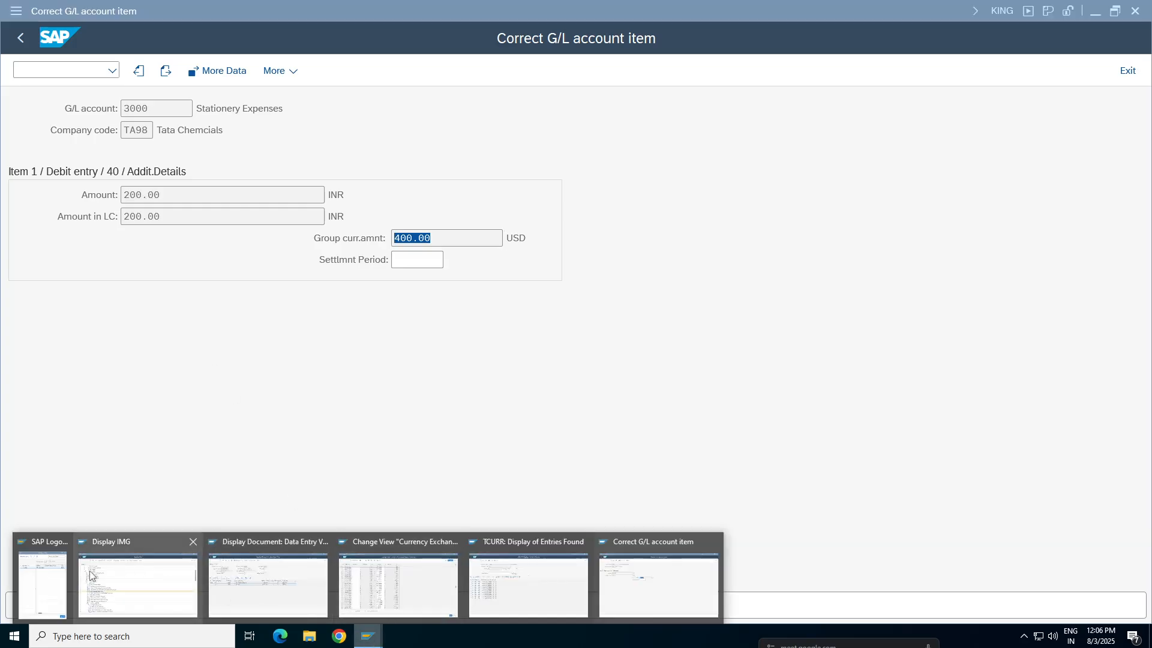
left_click(459, 617)
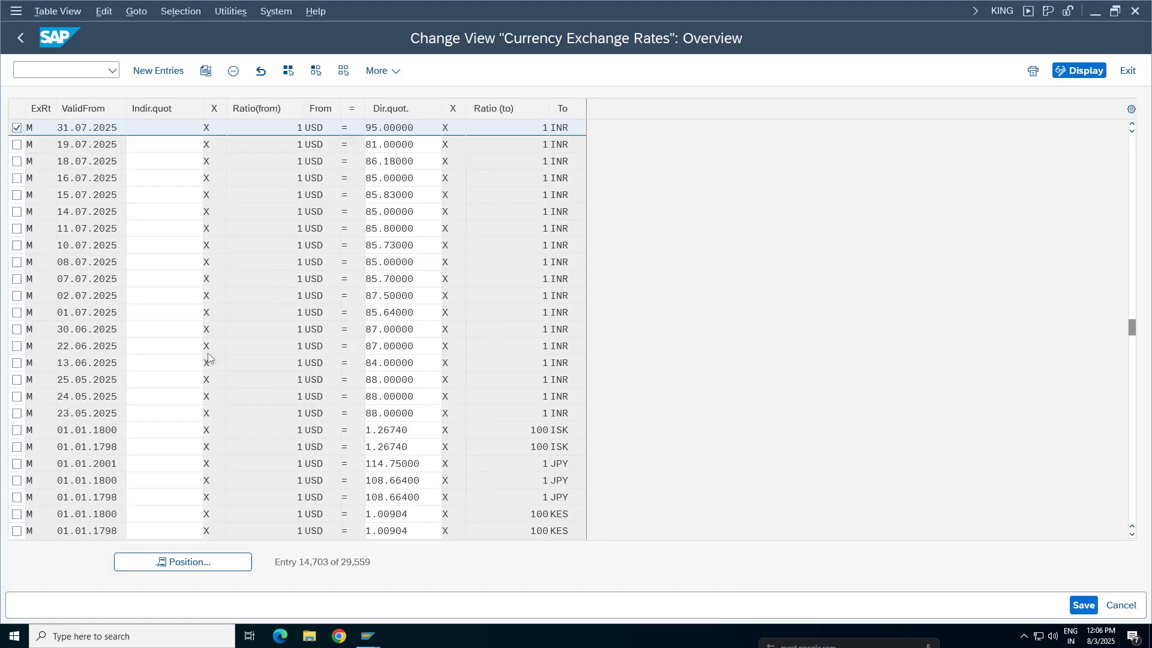
left_click(368, 636)
left_click(529, 585)
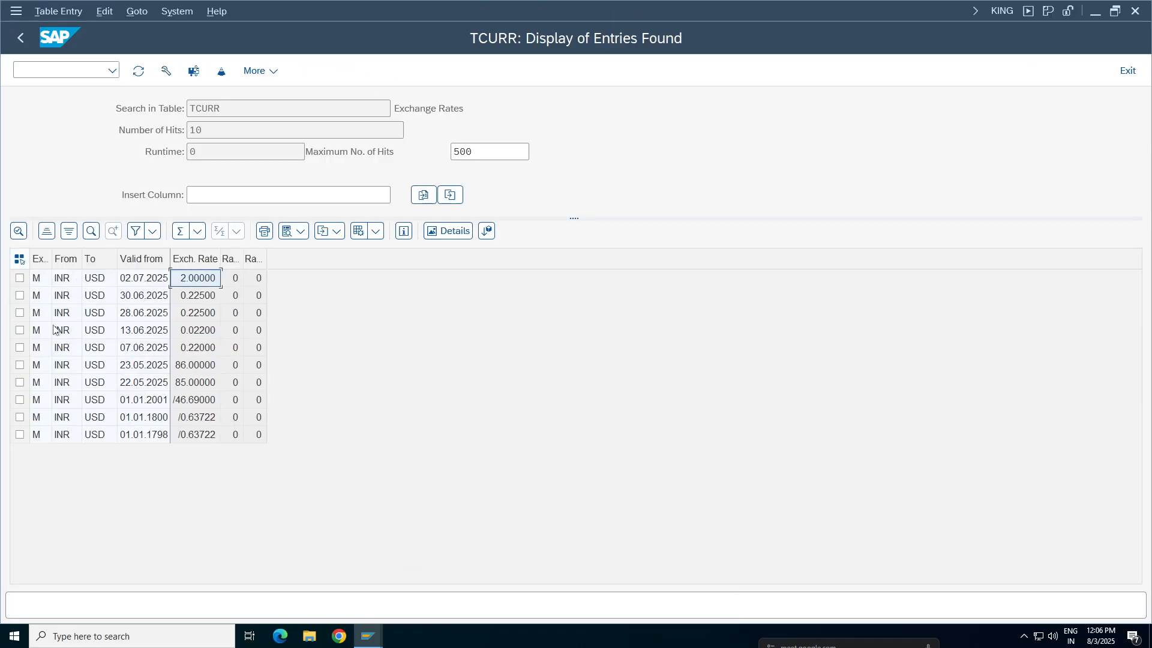
left_click(66, 281)
left_click(99, 280)
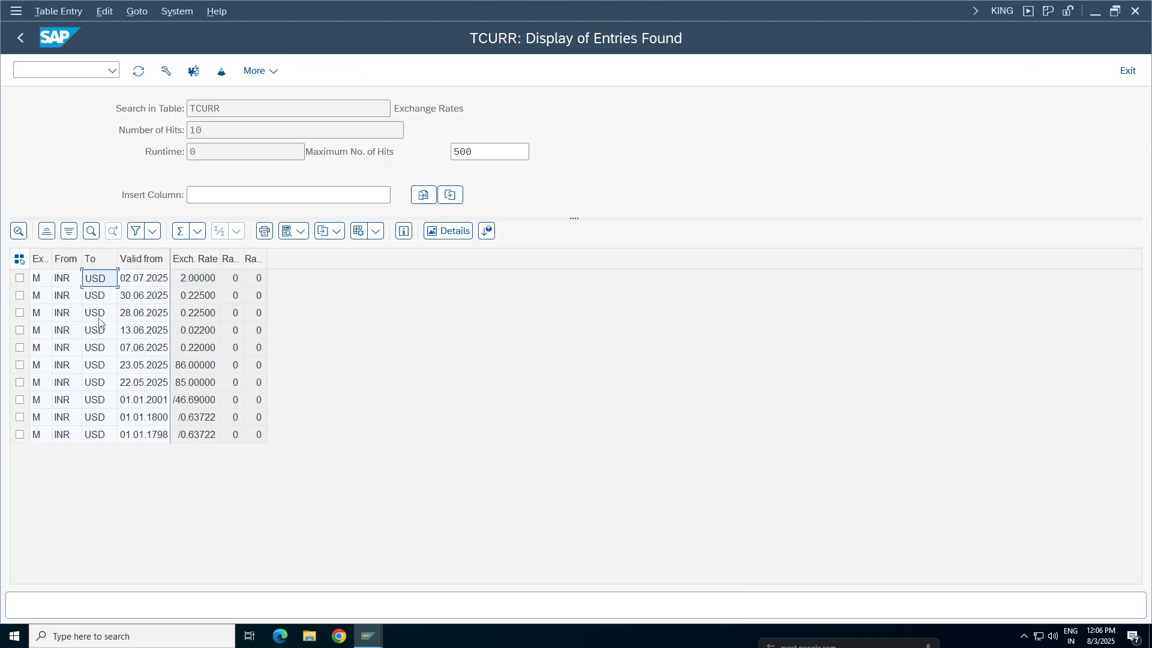
left_click(72, 282)
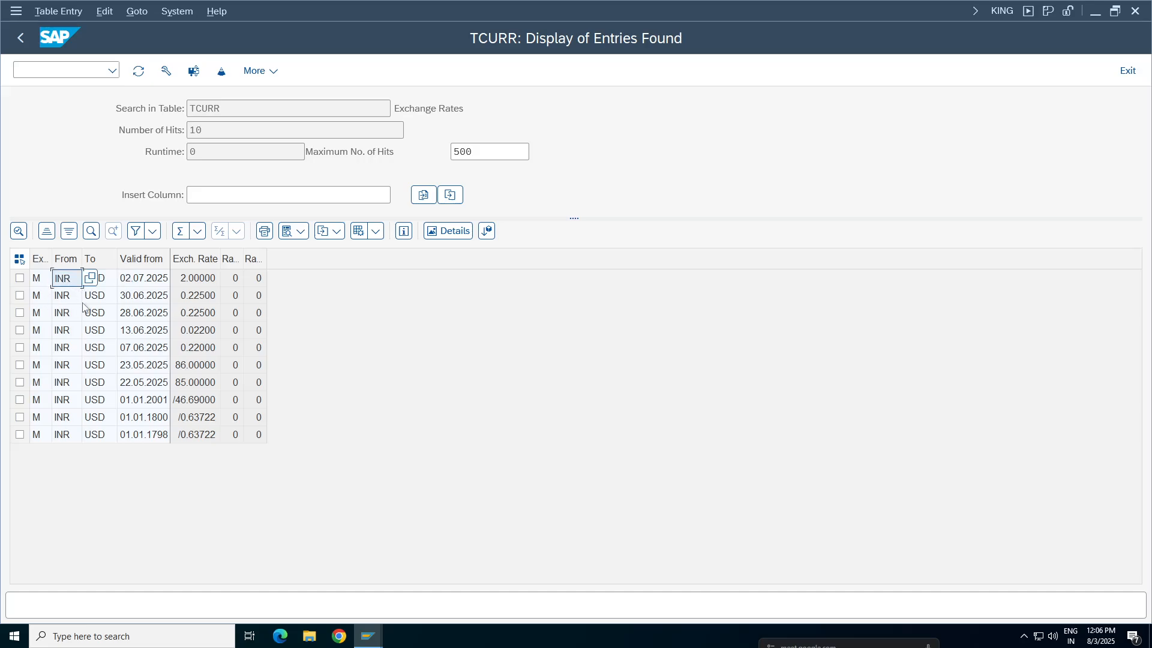
left_click(109, 281)
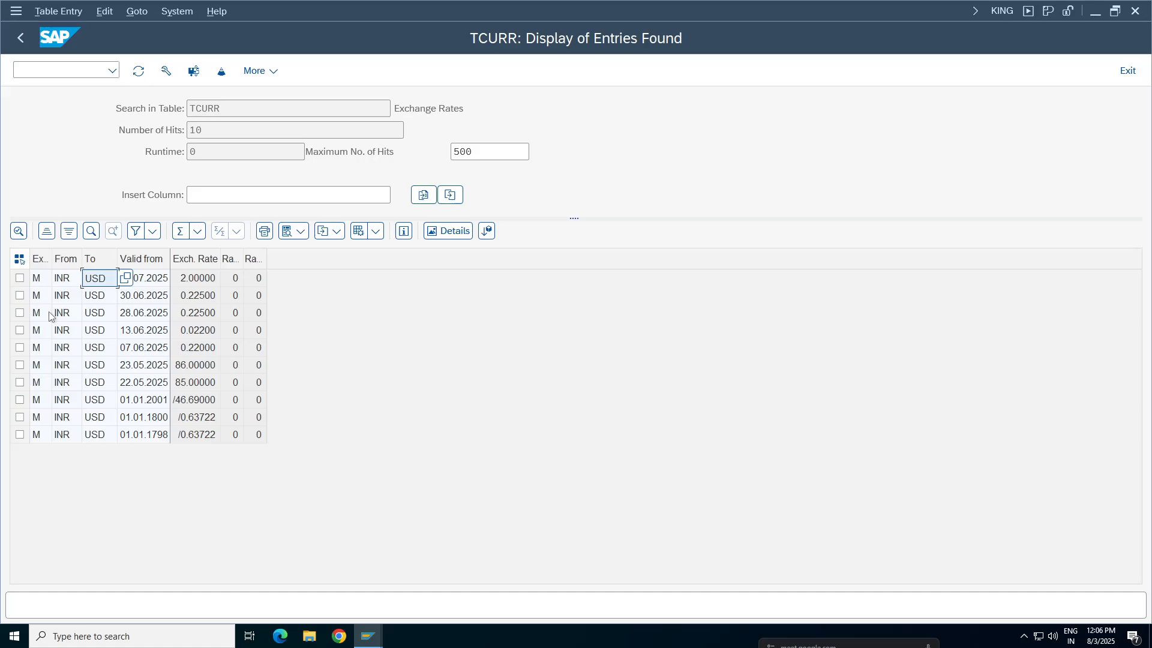
left_click(63, 286)
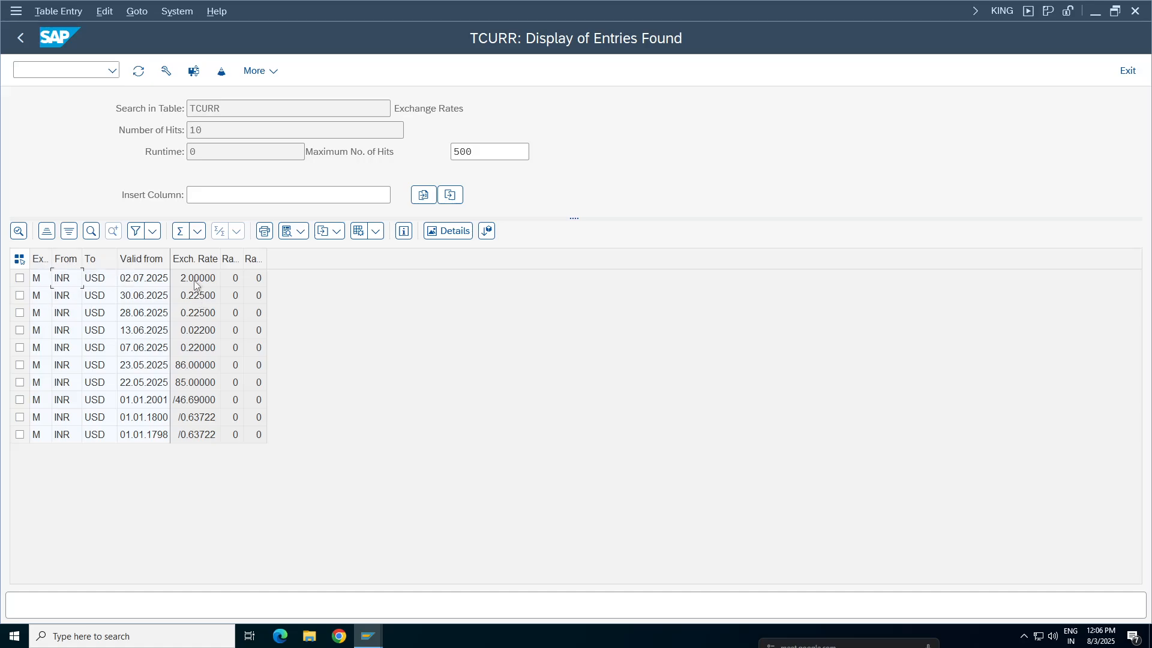
Return to the simulated INR document's overview and post it
left_click(369, 635)
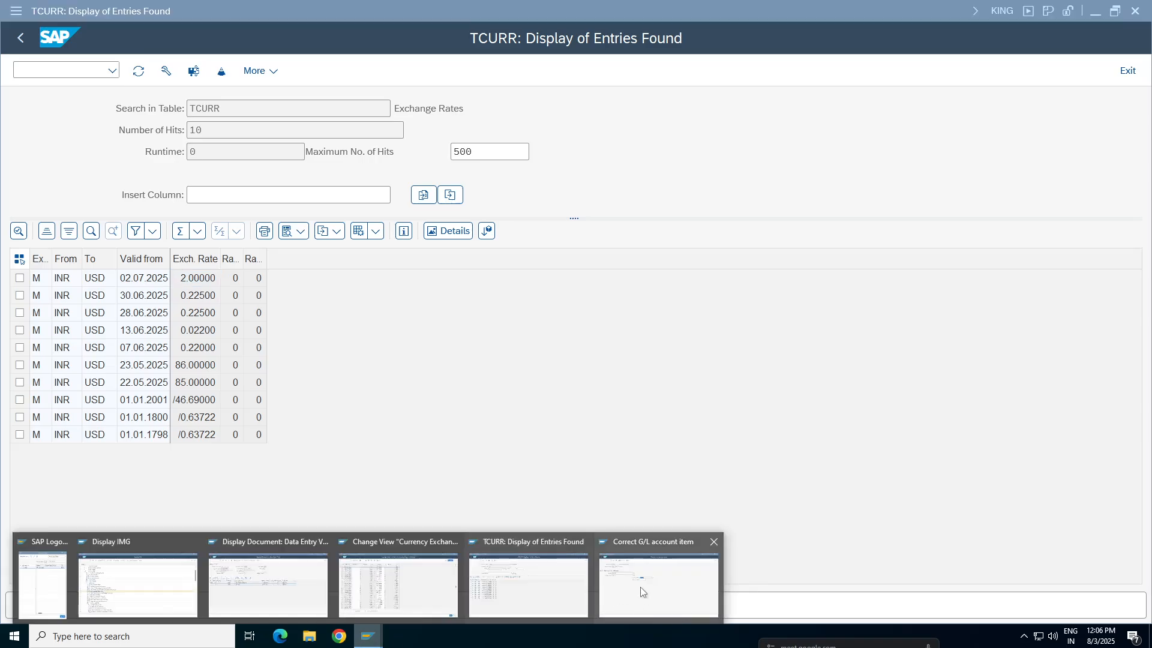
left_click(641, 588)
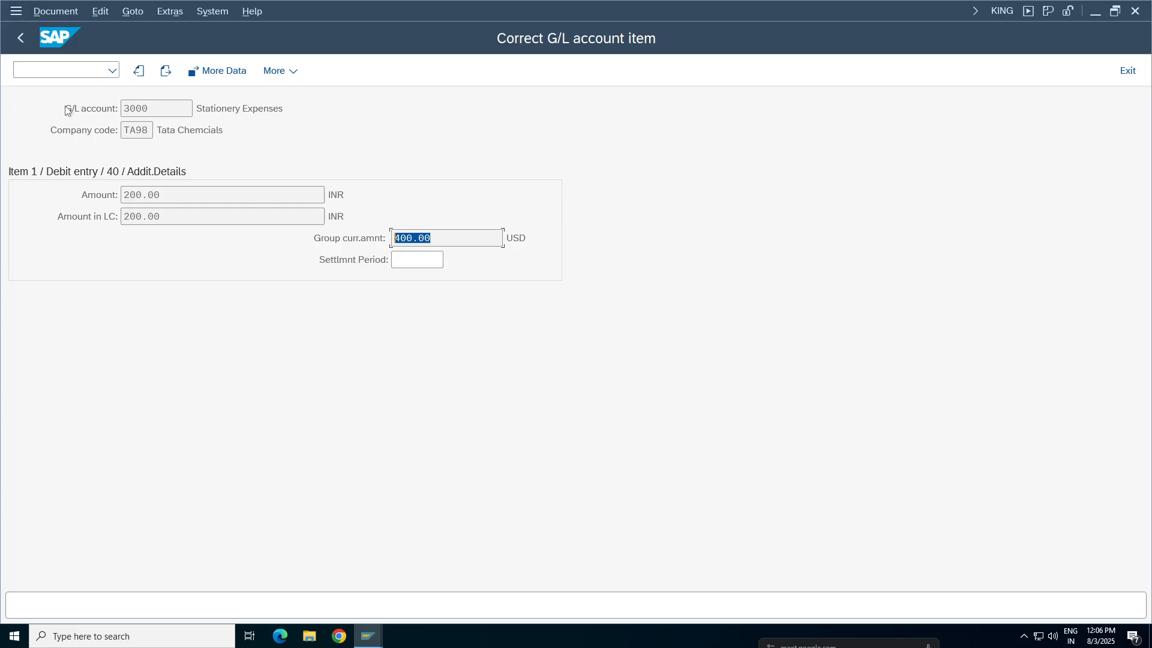
left_click(19, 43)
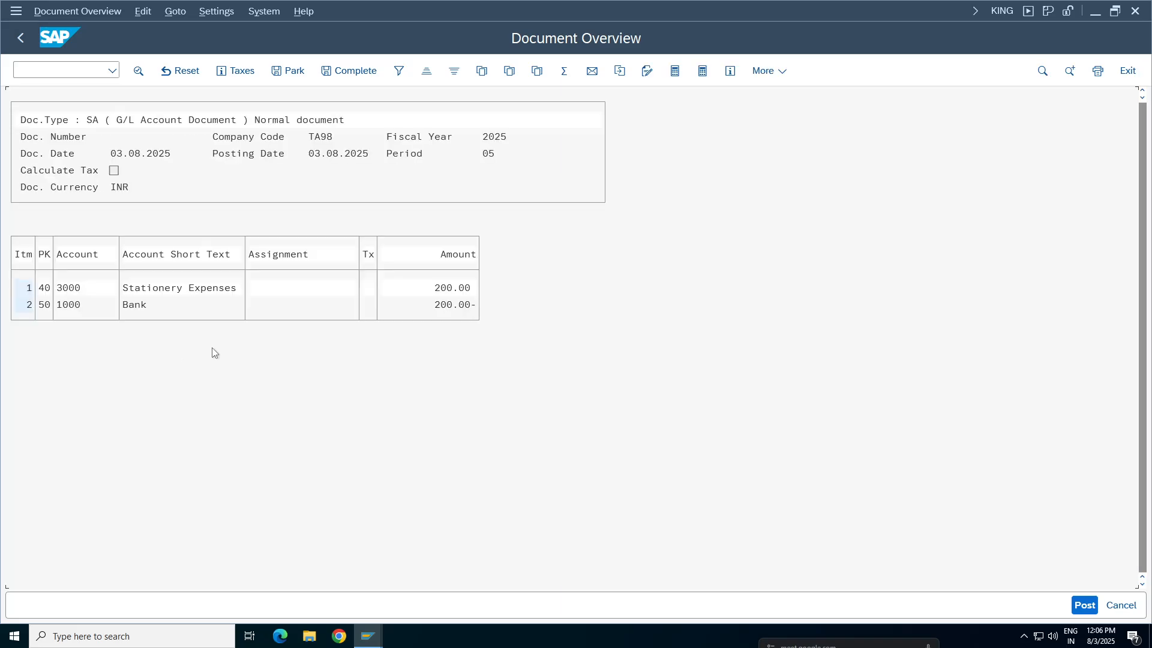
left_click(1074, 614)
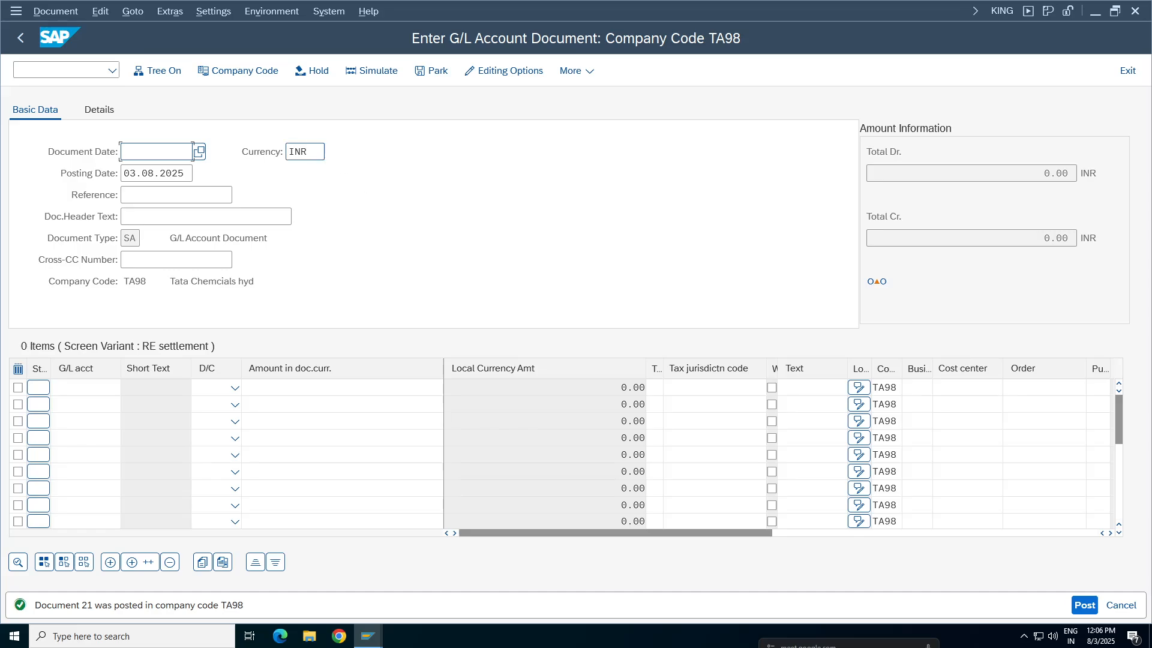
Set the new G/L document's currency to USD and its document date to 03.08.2025
key("Tab")
key("Delete")
key("Delete")
key("Delete")
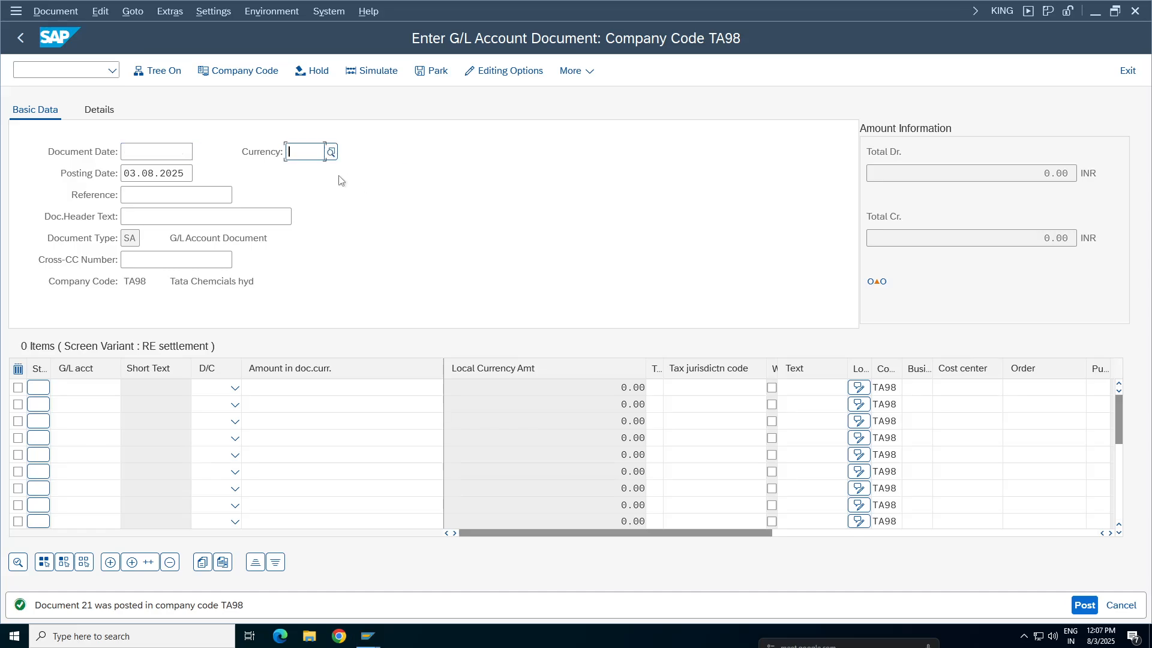
type("usd")
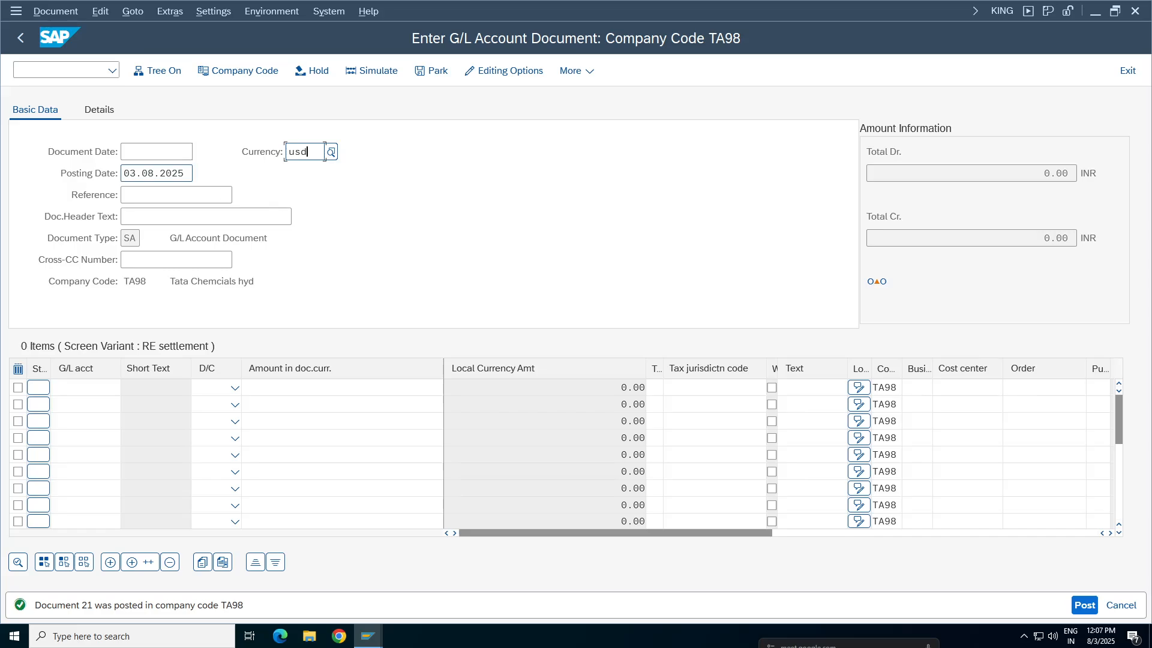
left_click(150, 152)
left_click(148, 172)
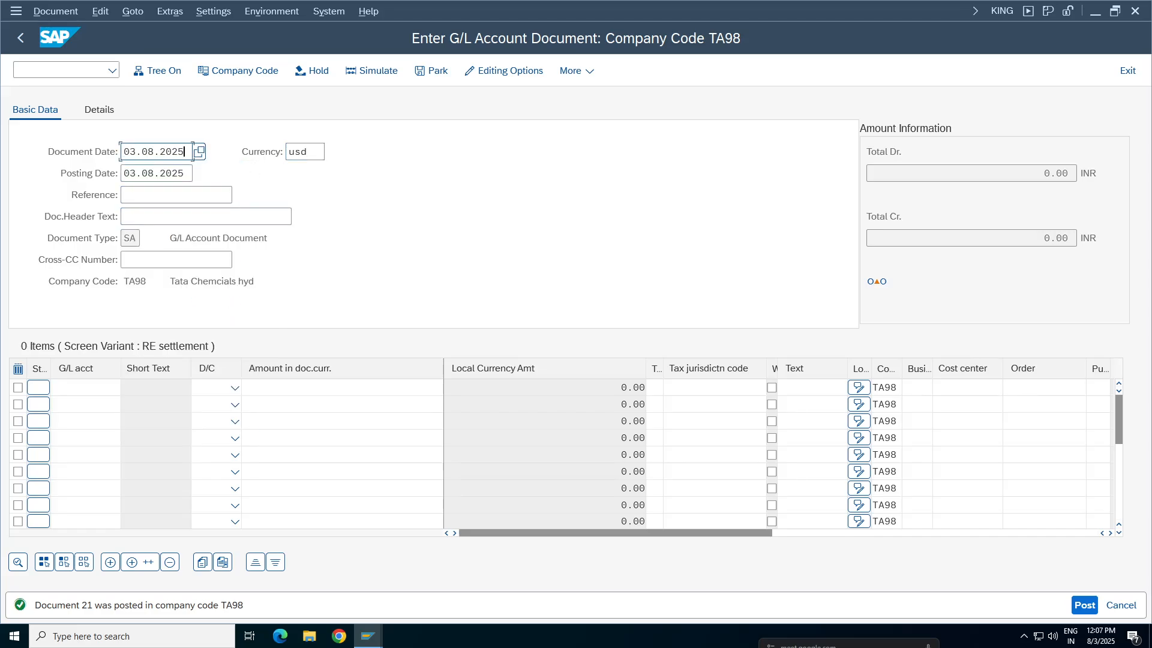
Enter FC test3 as the document's reference and FC Test3 as its header text
left_click(146, 195)
left_click(148, 215)
left_click(148, 216)
left_click(148, 236)
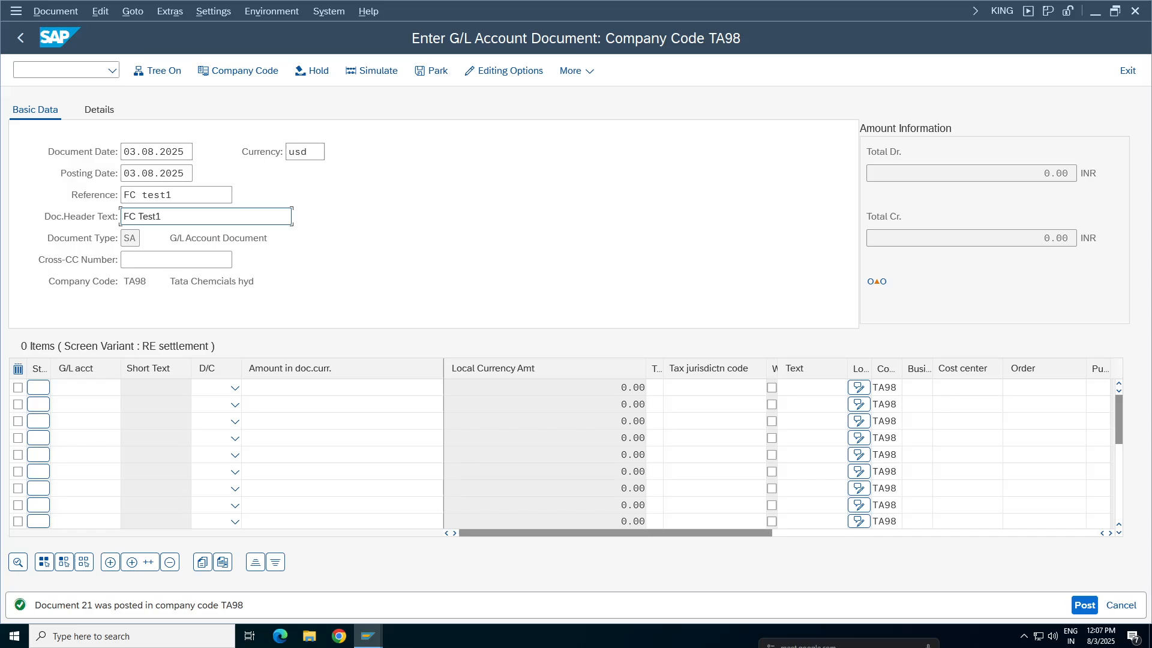
left_click(174, 195)
key("BackSpace")
type("3")
key("Tab")
key("BackSpace")
type("3")
Enter G/L account 3000 as a debit line and account 1000 as a credit line
left_click(86, 387)
left_click(87, 111)
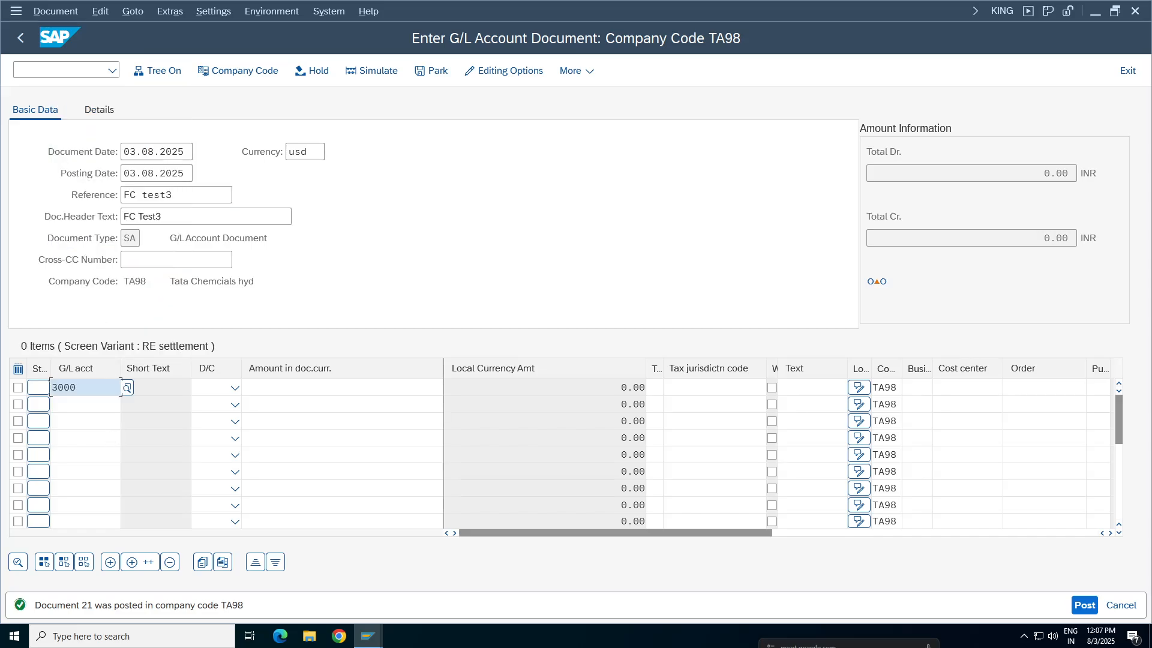
left_click(85, 405)
left_click(77, 103)
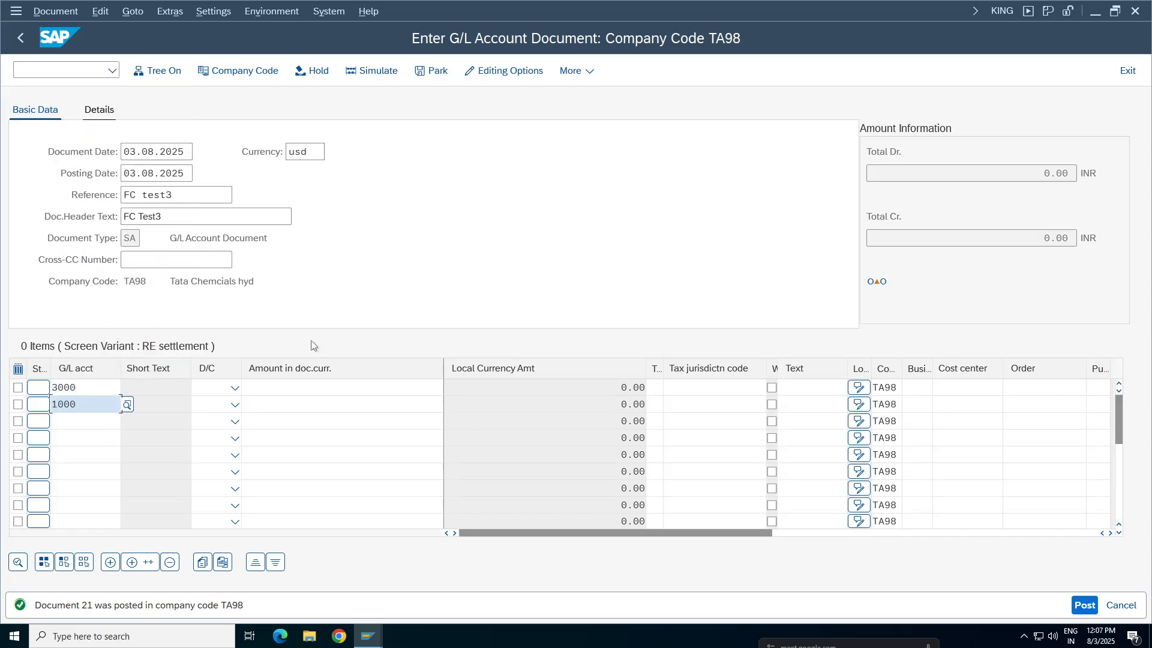
left_click(234, 387)
left_click(213, 429)
left_click(210, 405)
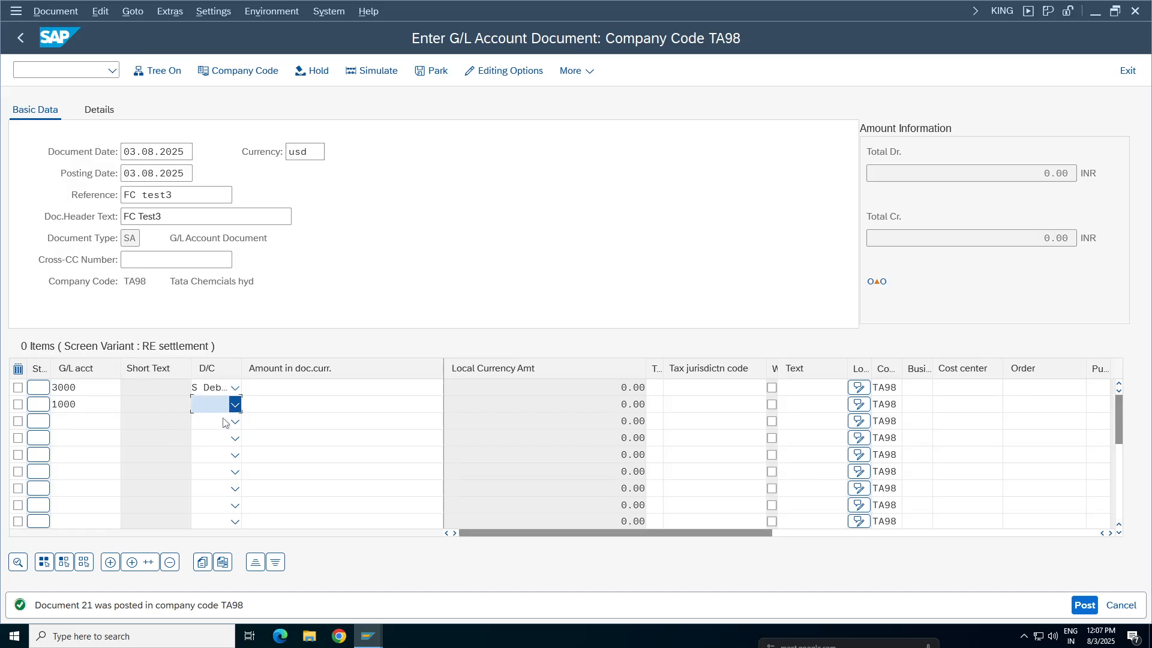
left_click(211, 422)
Set the document currency amount to 1 on both the account 3000 and account 1000 lines
left_click(276, 389)
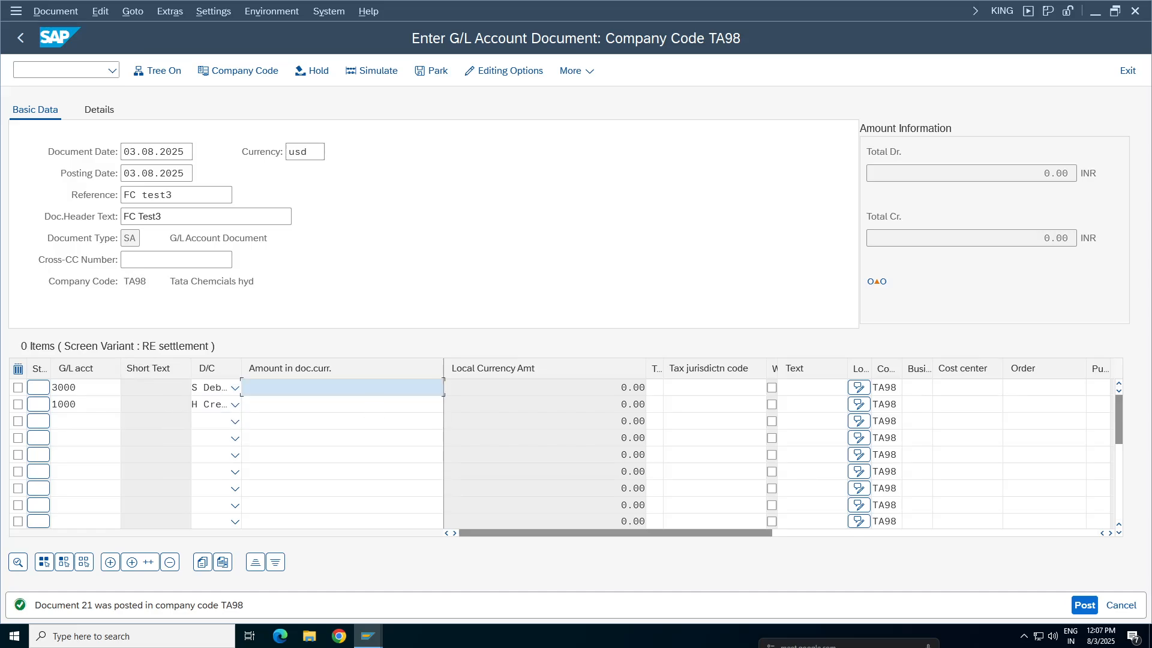
type("1")
left_click(399, 401)
left_click(398, 402)
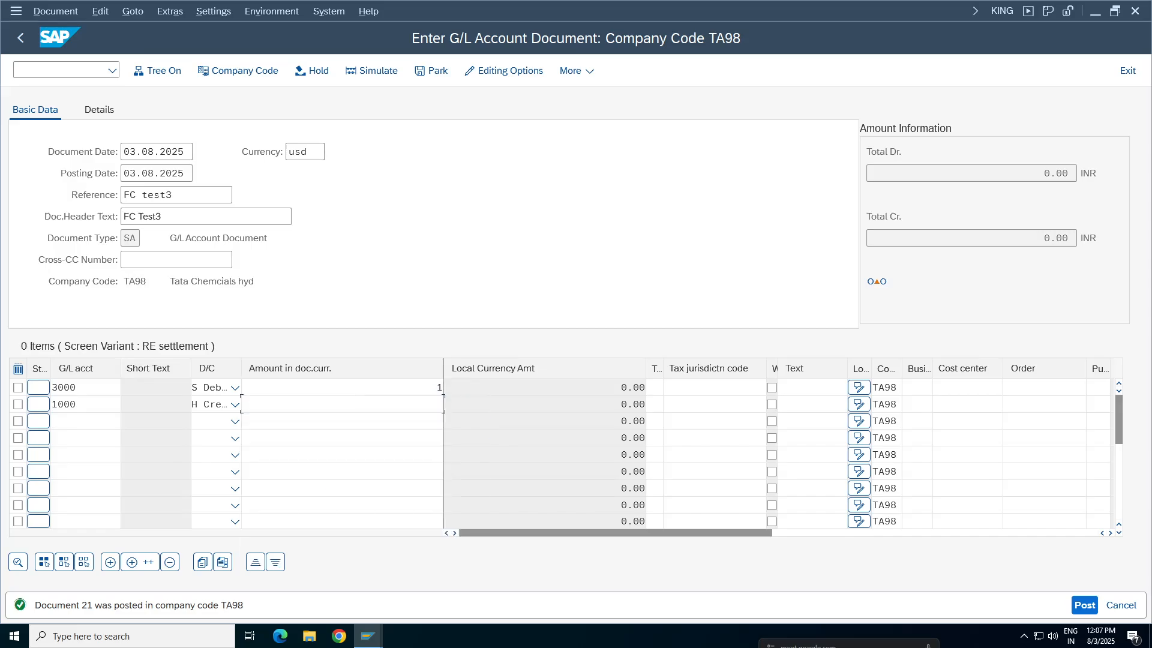
type("1")
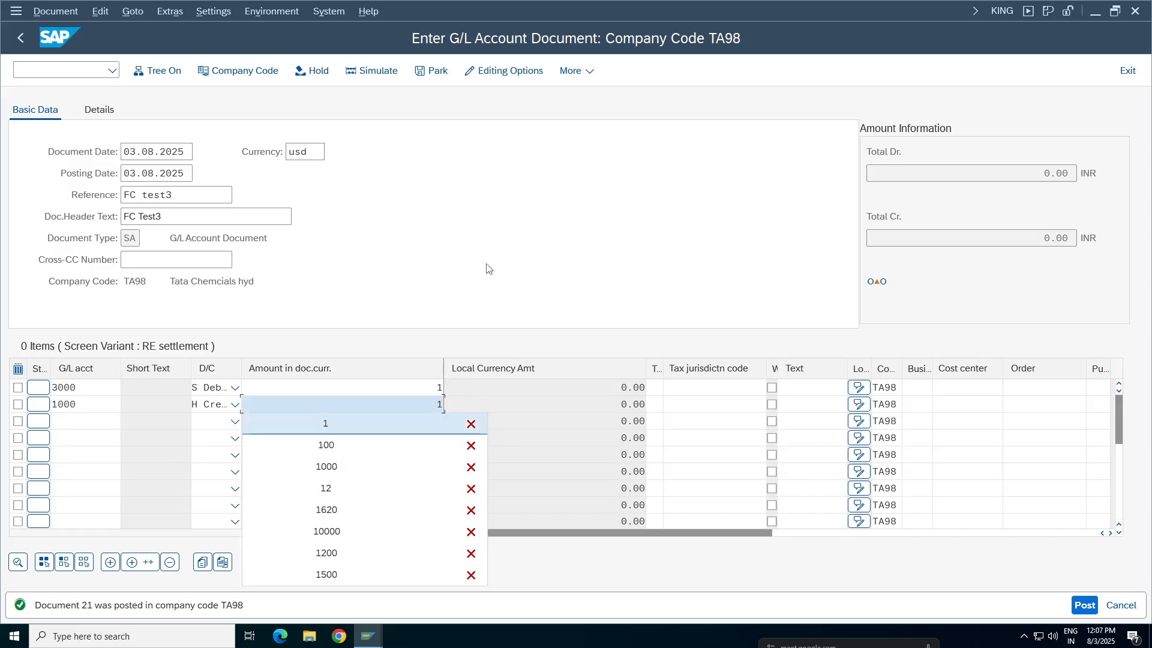
left_click(489, 269)
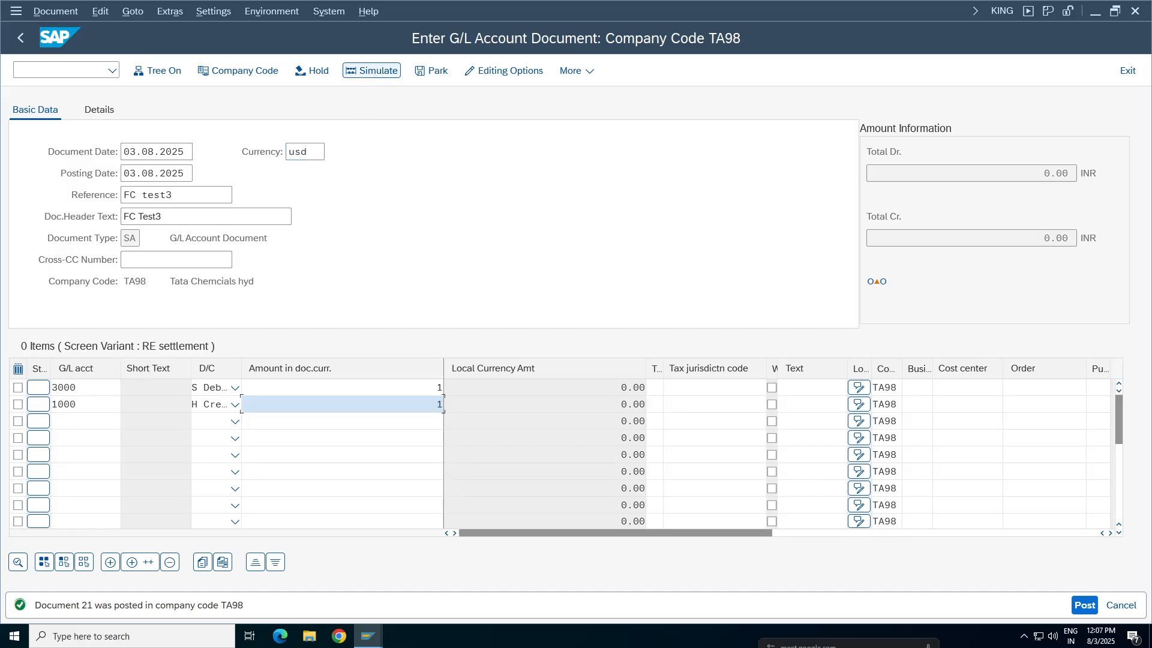
Assign cost center 100100 to the account 3000 line and business area TCHY to both lines
left_click(967, 387)
left_click(955, 408)
left_click(956, 407)
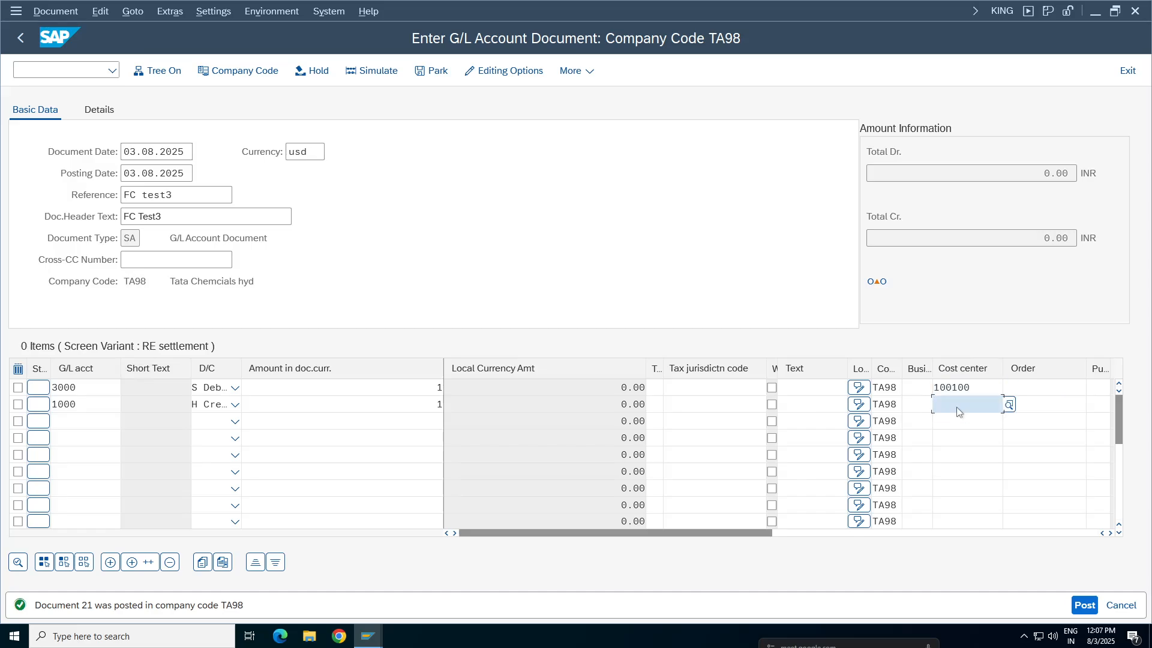
left_click(918, 405)
left_click(917, 422)
left_click(919, 389)
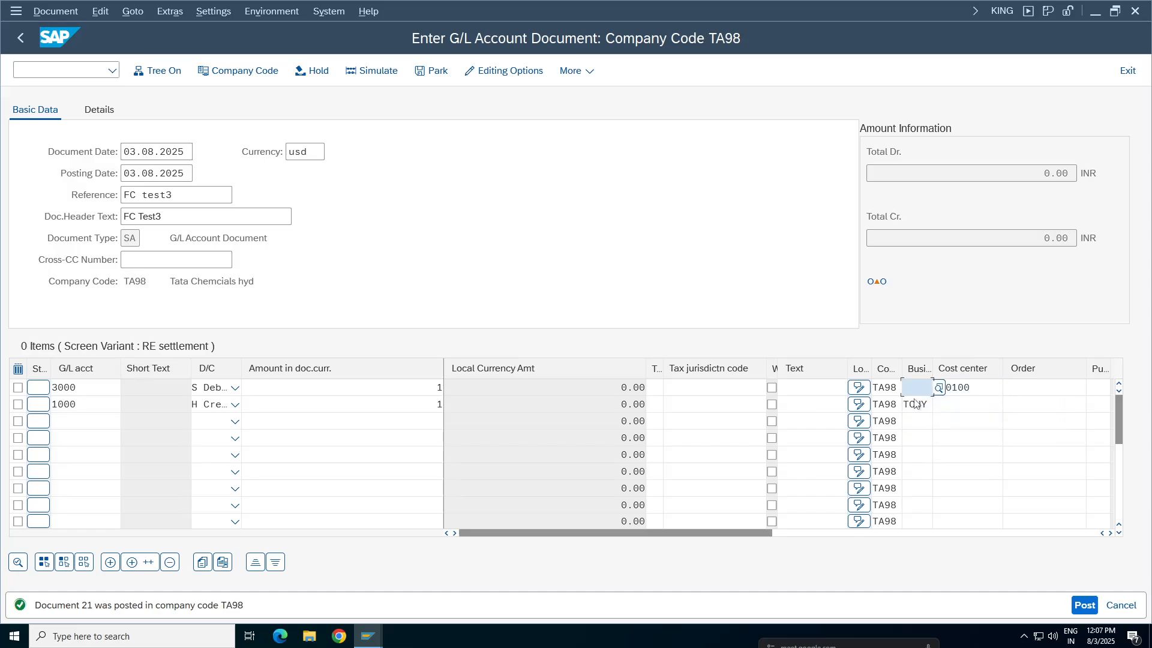
left_click(916, 471)
Enter the text STATIONERY EXP on both validated lines and open the account 3000 item to examine its local currency amount
left_click(800, 406)
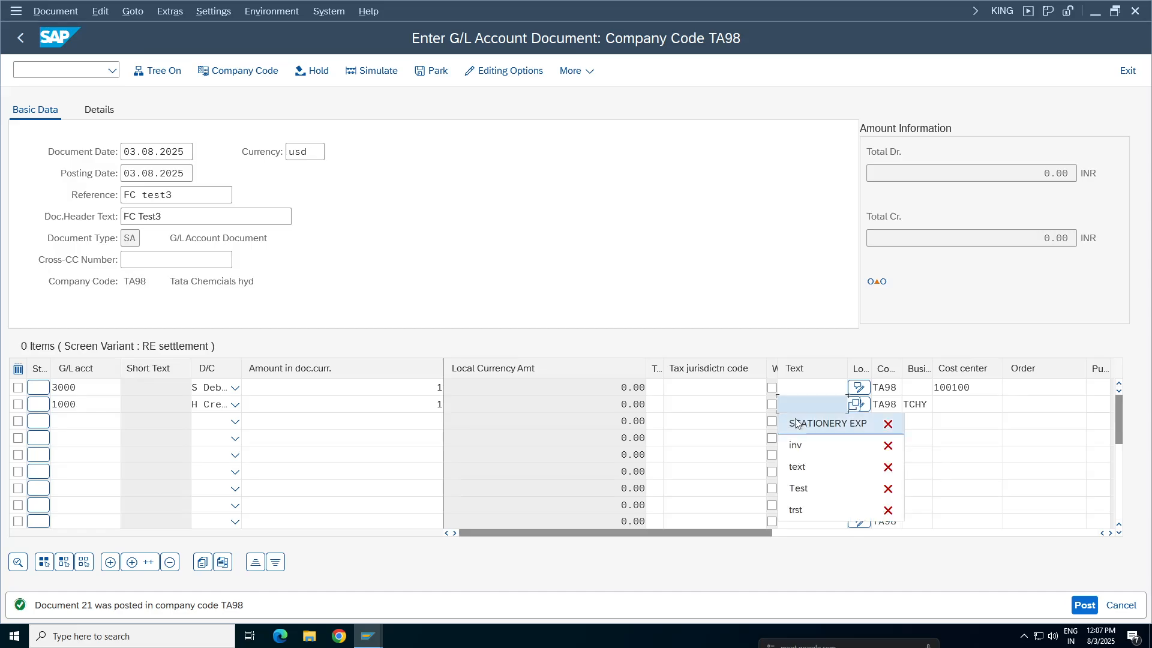
left_click(798, 421)
left_click(800, 389)
left_click(801, 410)
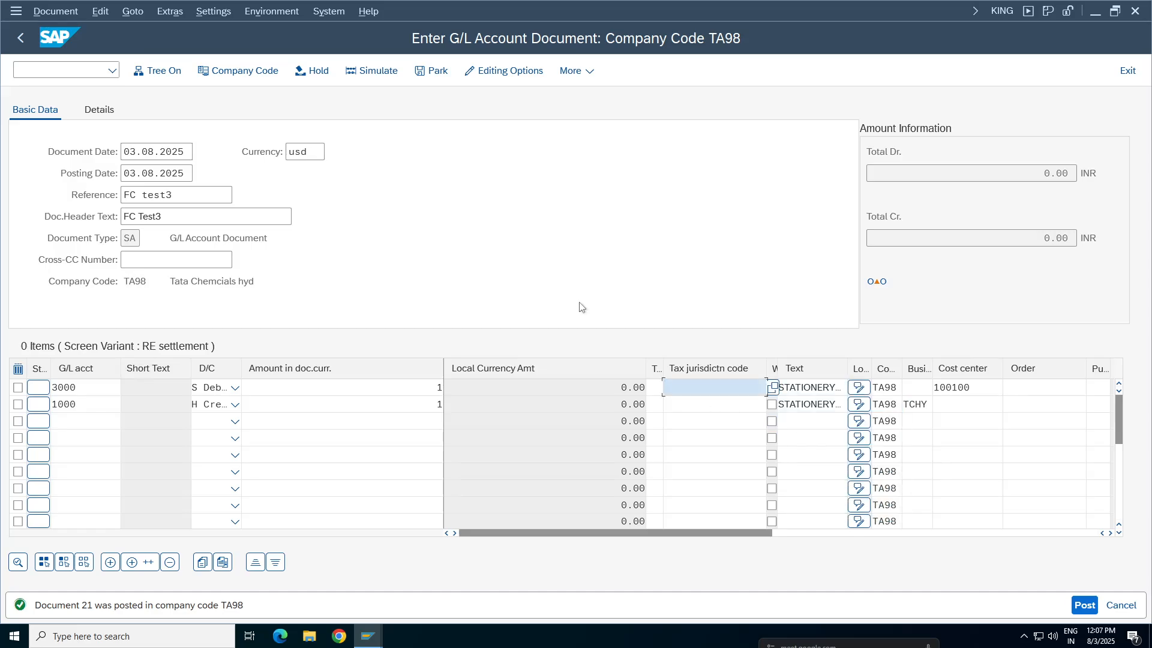
key("Return")
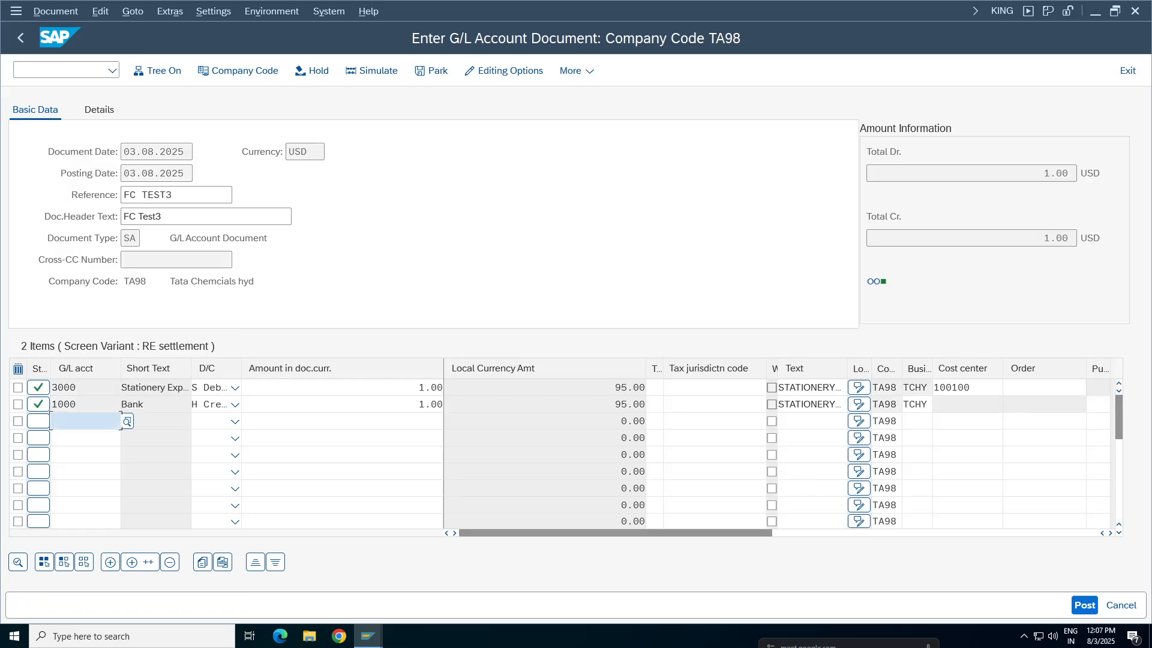
double_click(301, 387)
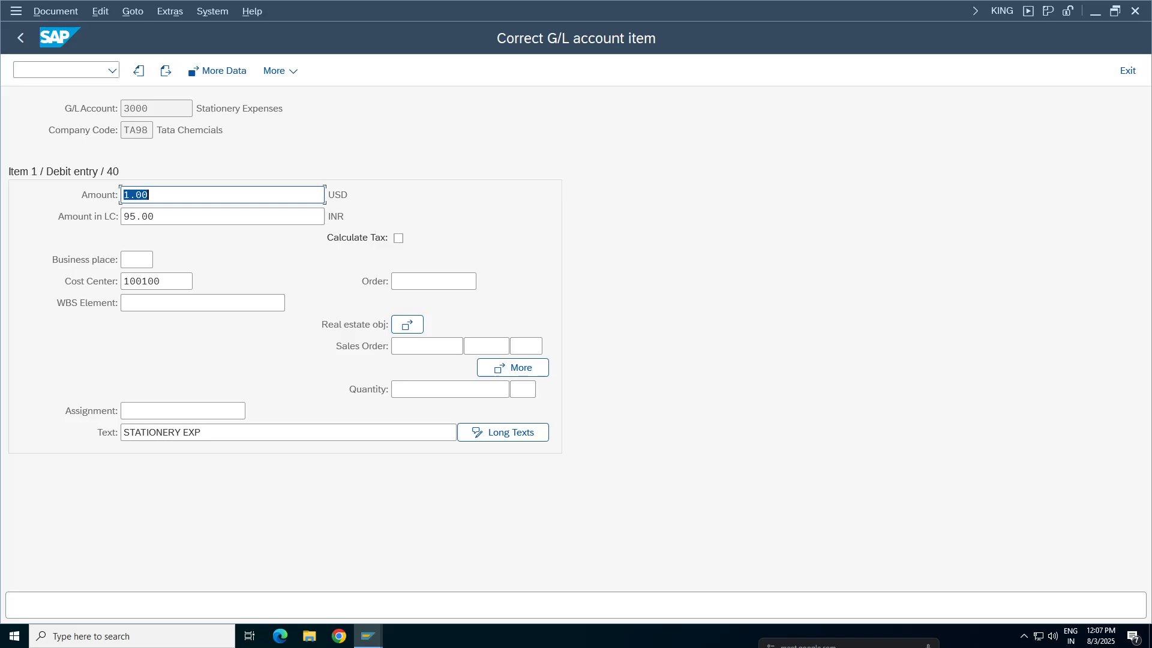
Switch to the TCURR session and return from the entries found to the table's selection criteria
mouse_move(368, 636)
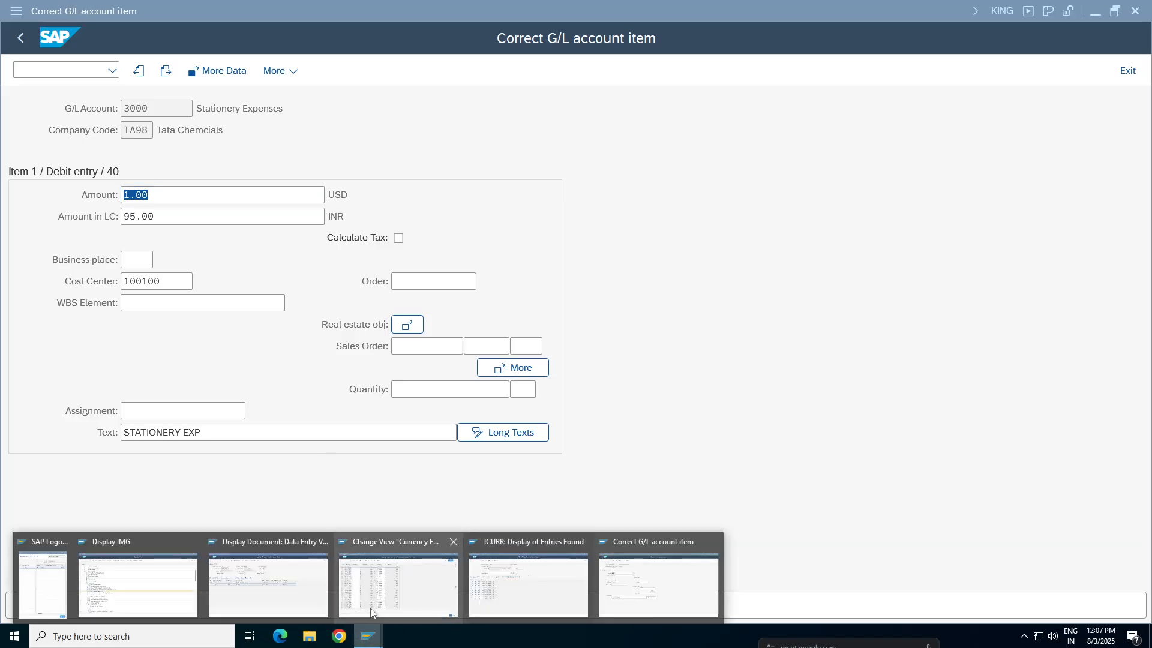
left_click(517, 595)
left_click(69, 277)
left_click(20, 38)
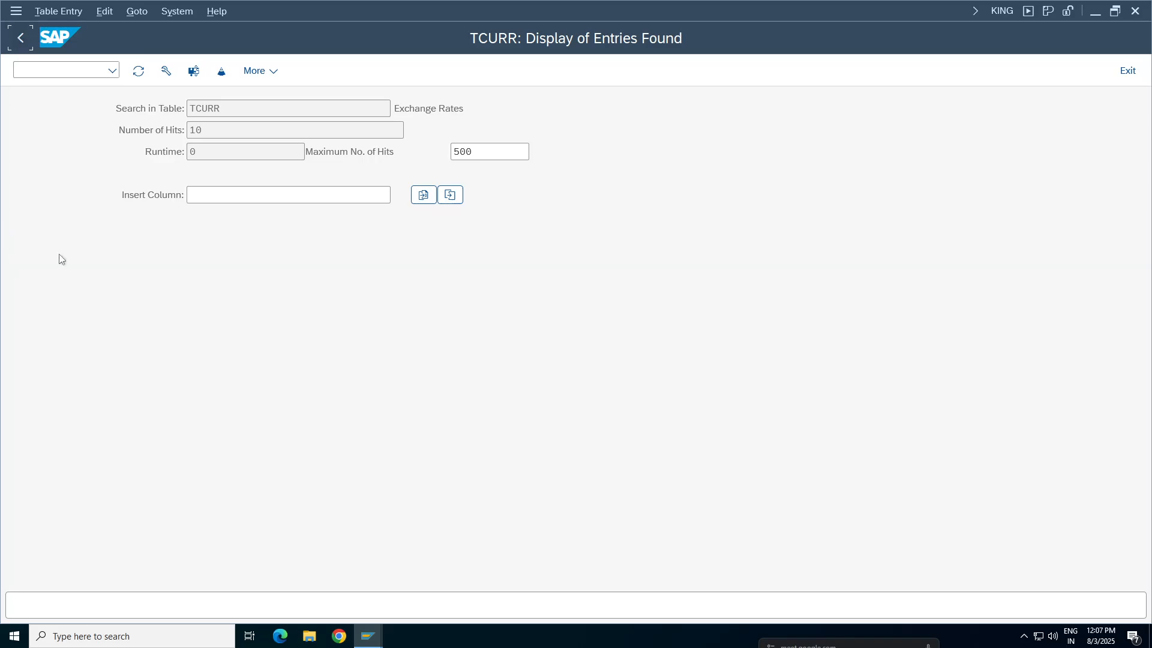
Set the TCURR selection to from-currency USD and to-currency INR for rate type M, and display the matching entries
left_click(338, 313)
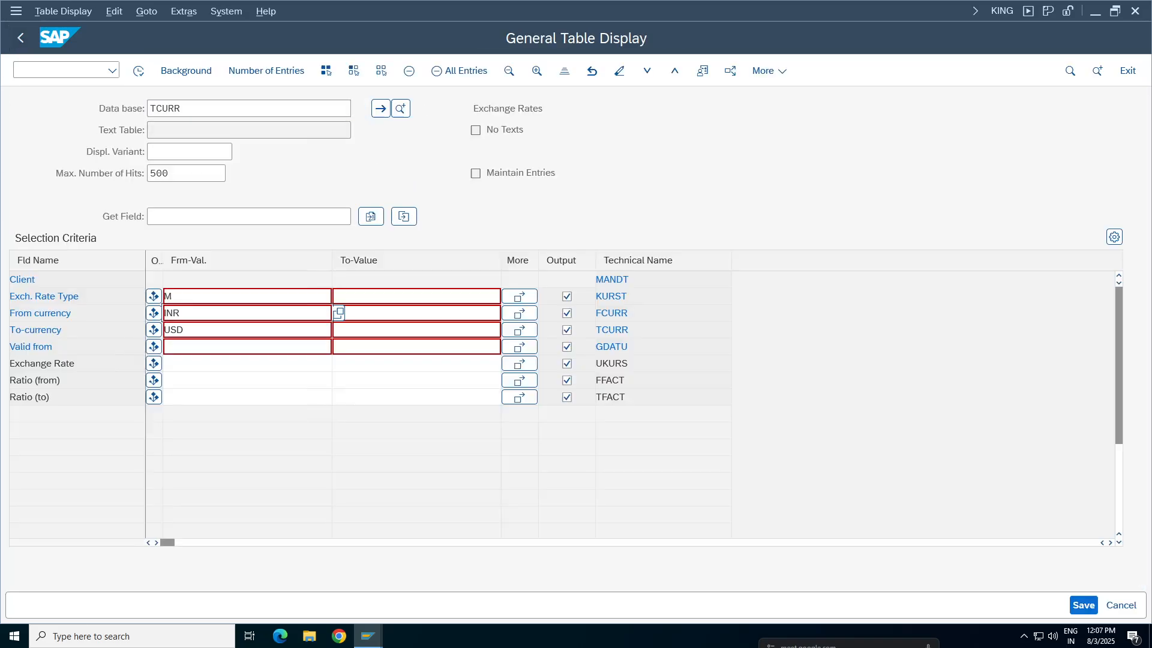
key("BackSpace")
key("BackSpace")
left_click(267, 332)
left_click(185, 329)
key("BackSpace")
key("BackSpace")
key("BackSpace")
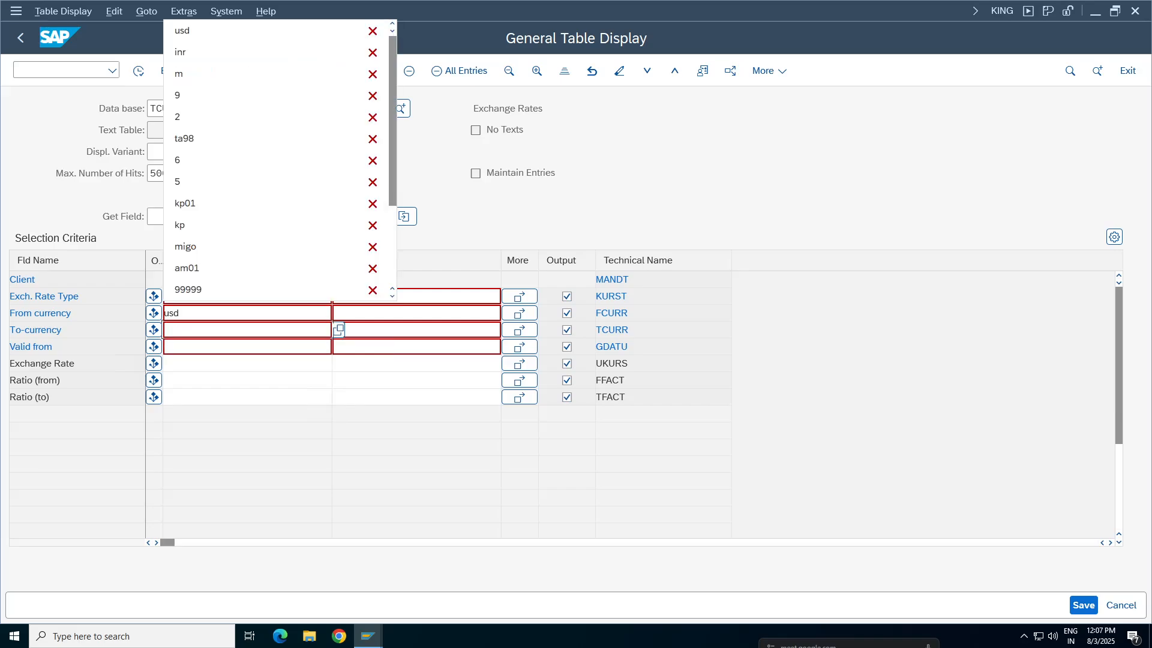
type("inr")
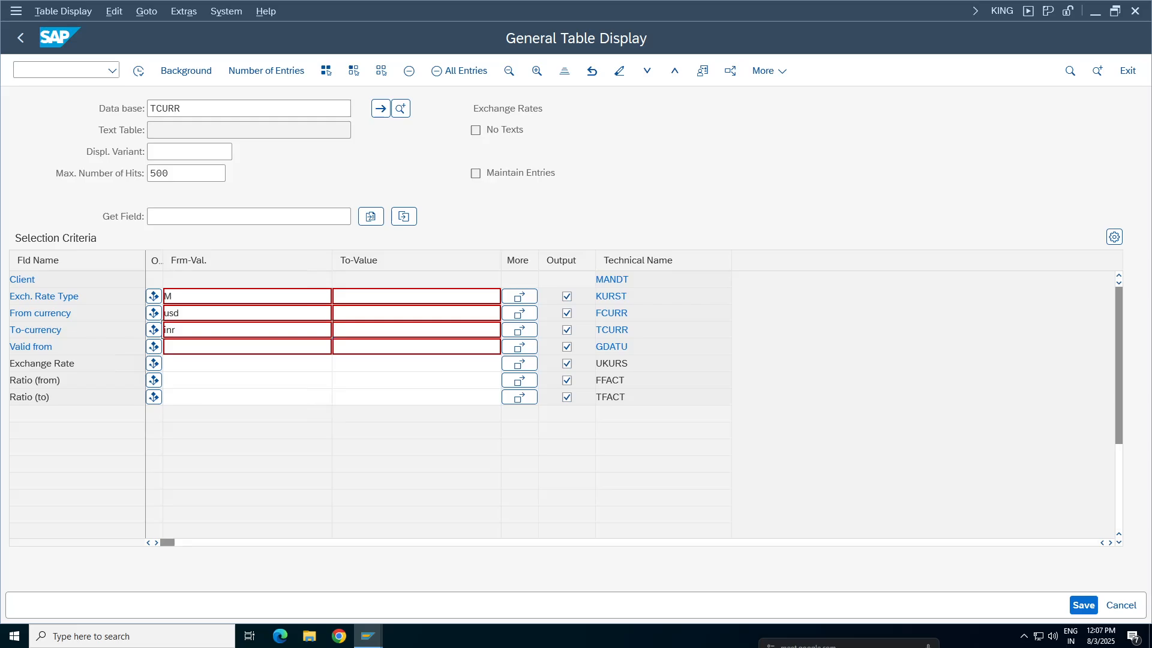
left_click(138, 71)
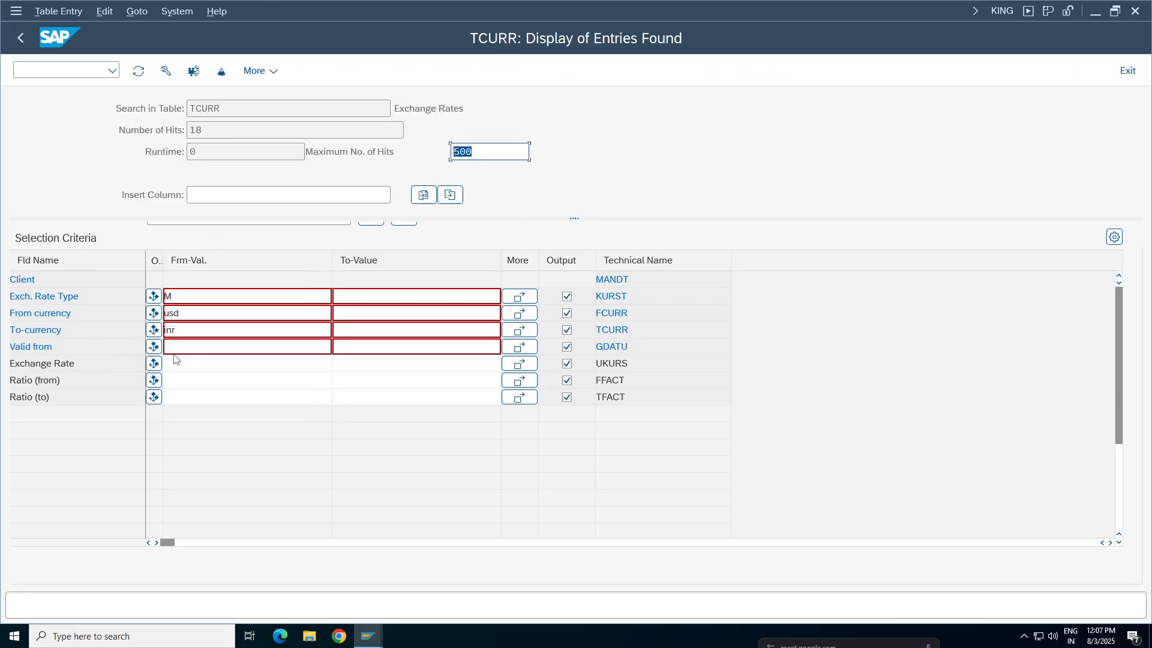
Mark the USD-to-INR rate valid from 31.07.2025 and compare it with the local currency amount of the account 3000 item
left_click(18, 278)
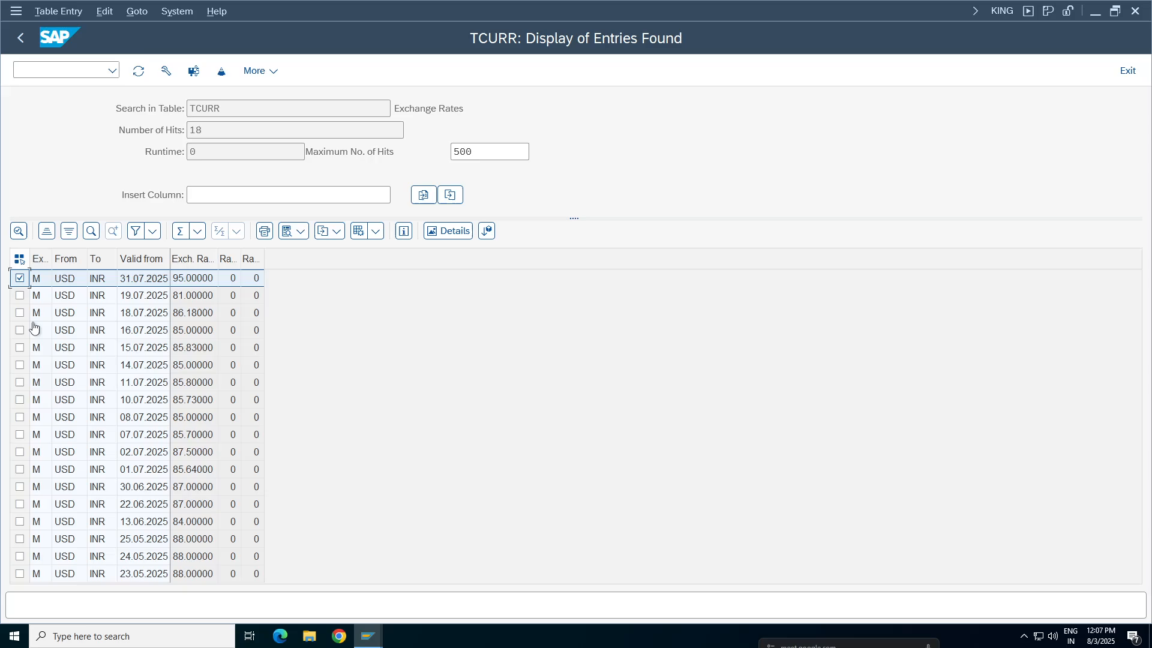
left_click(368, 636)
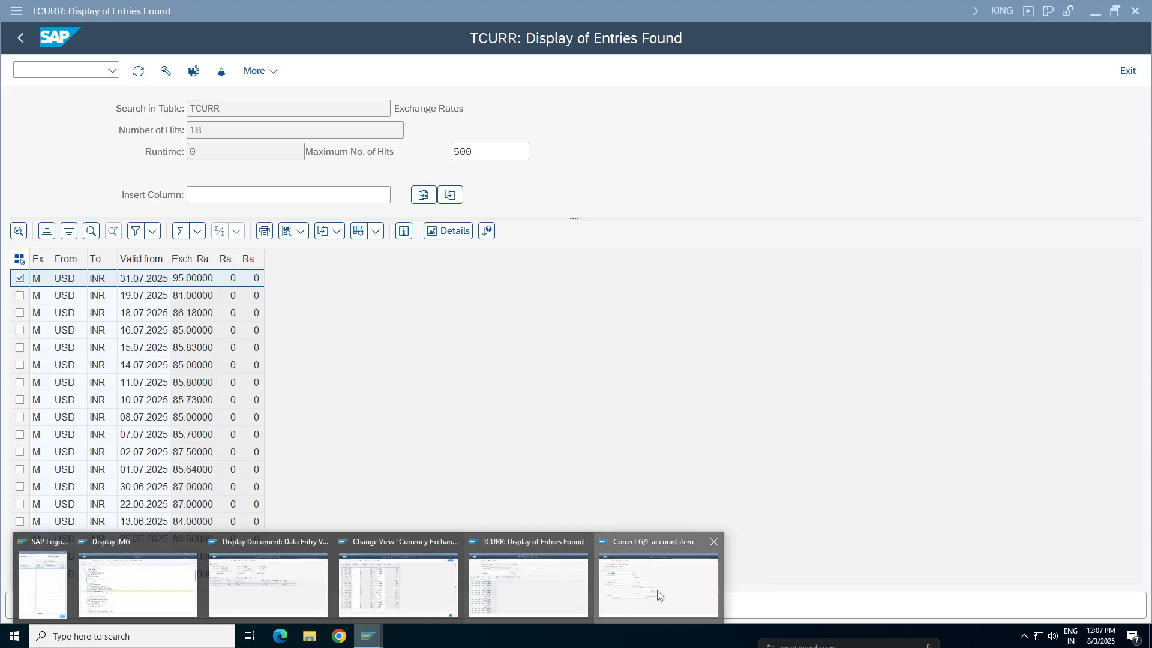
left_click(623, 600)
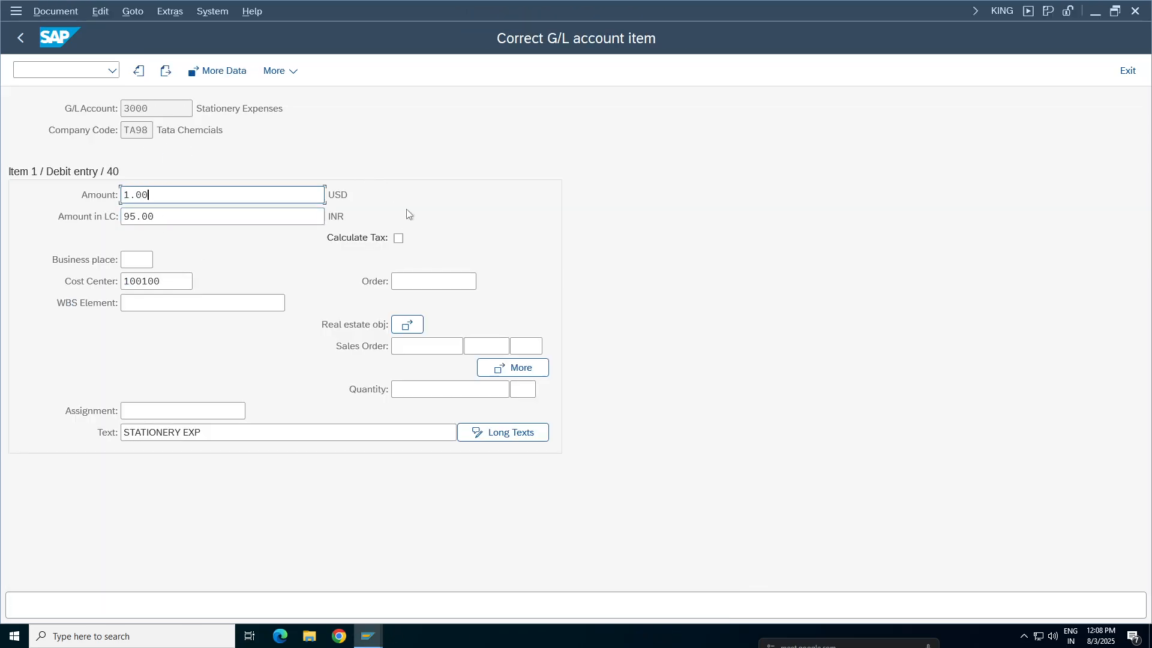
key("Tab")
key("alt+Tab")
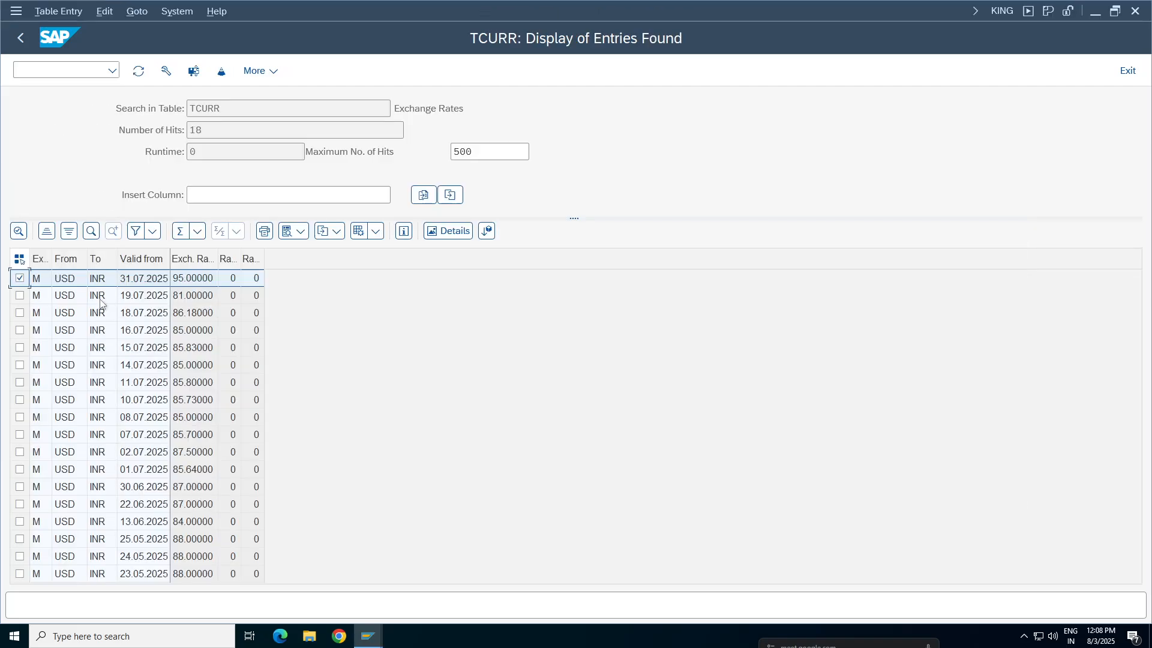
Examine the currencies and rate of the 31.07.2025 TCURR entry, and switch back to the amount in the account 3000 item
left_click(60, 283)
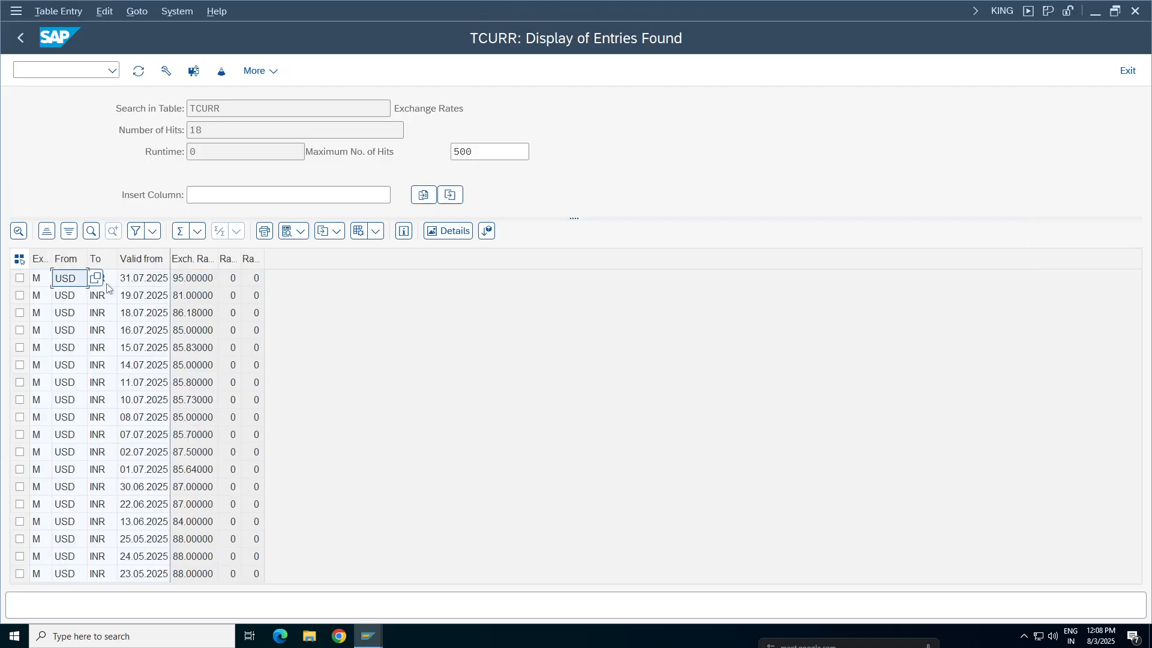
left_click(199, 283)
left_click(104, 281)
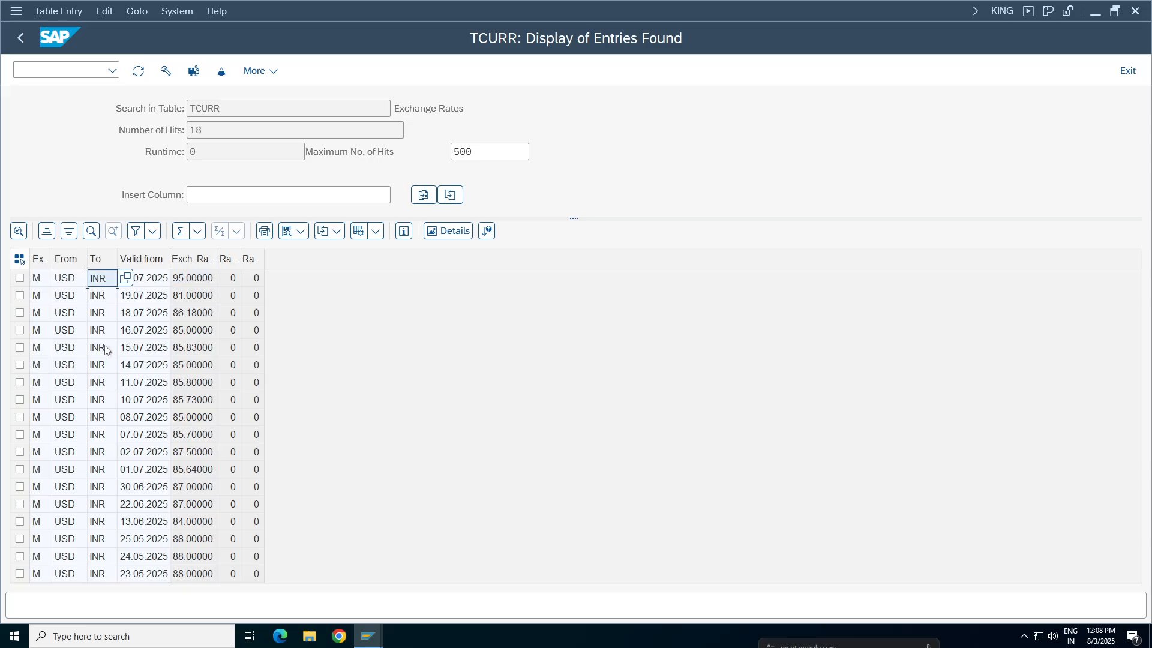
left_click(57, 282)
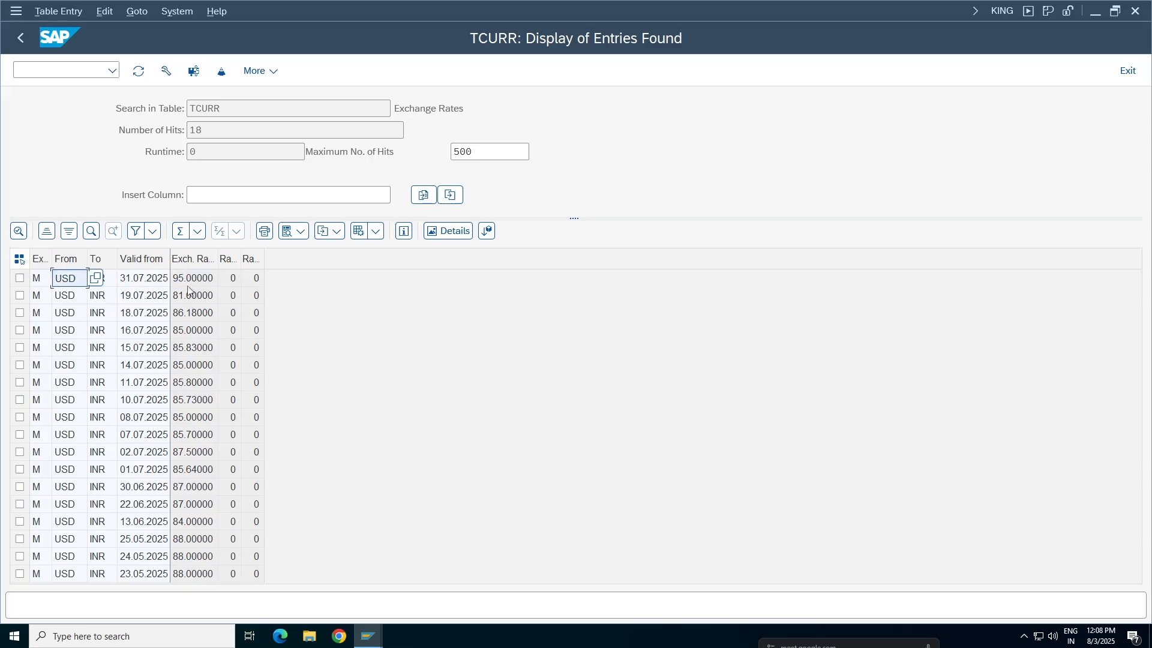
left_click(192, 281)
left_click(84, 280)
key("alt+Tab")
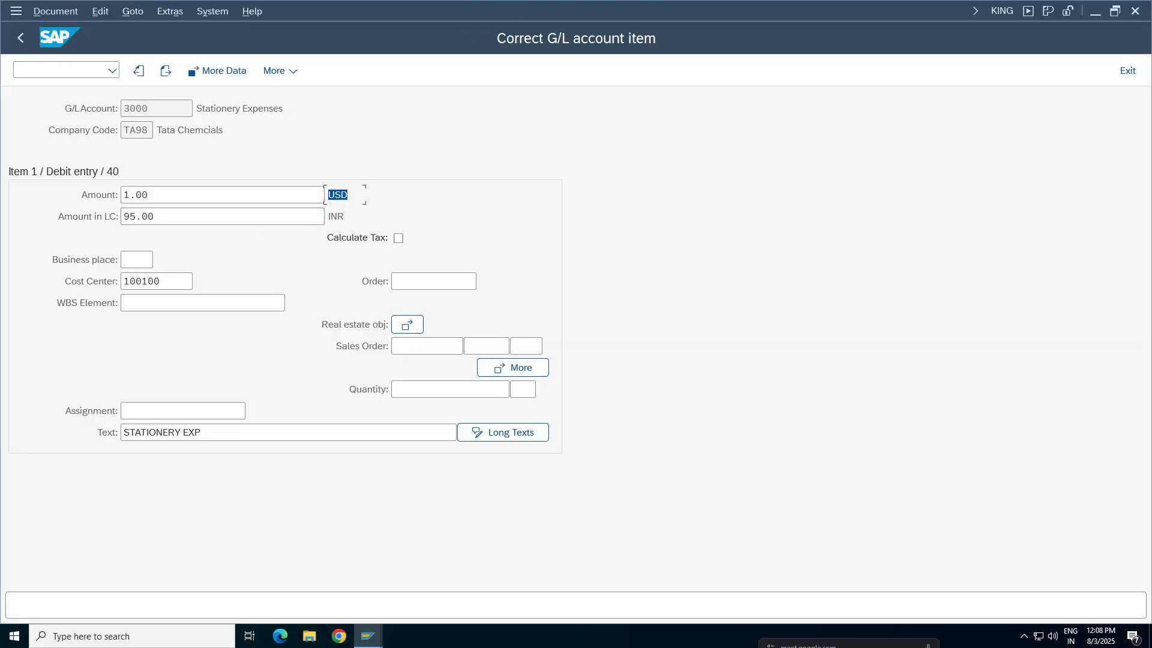
key("shift+Tab")
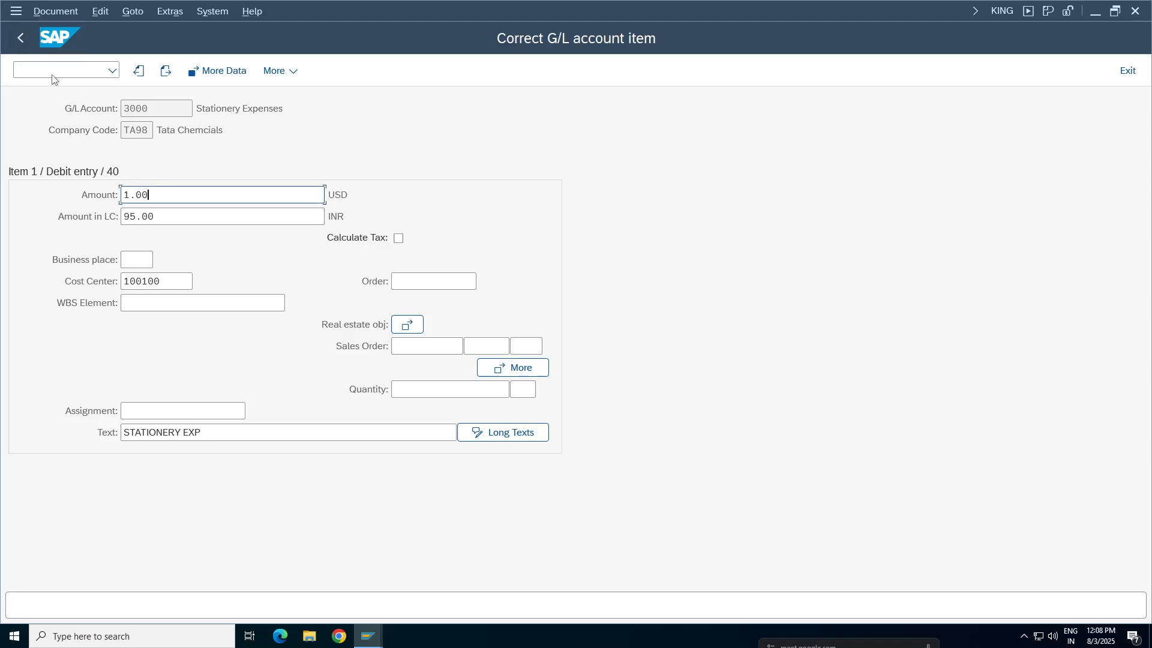
Return to the FC TEST3 document overview and examine the exchange rate in its header details
left_click(20, 40)
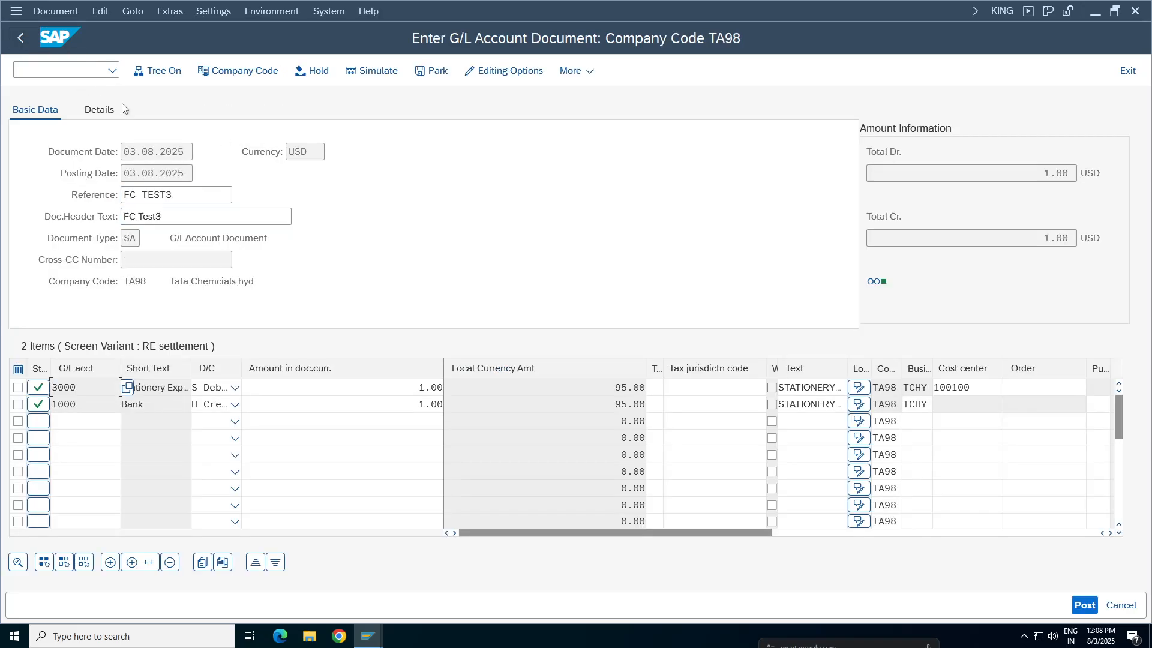
left_click(99, 109)
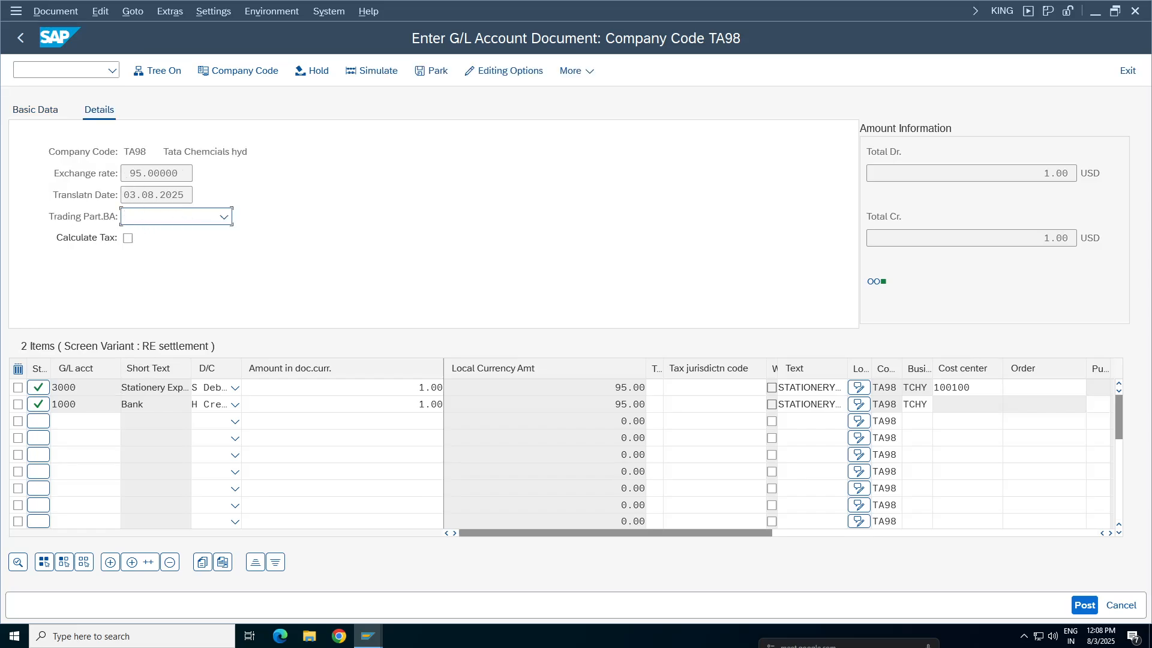
left_click(148, 173)
Open a new G/L account document in another session with document date 03.08.2025 and currency USD
left_click(51, 76)
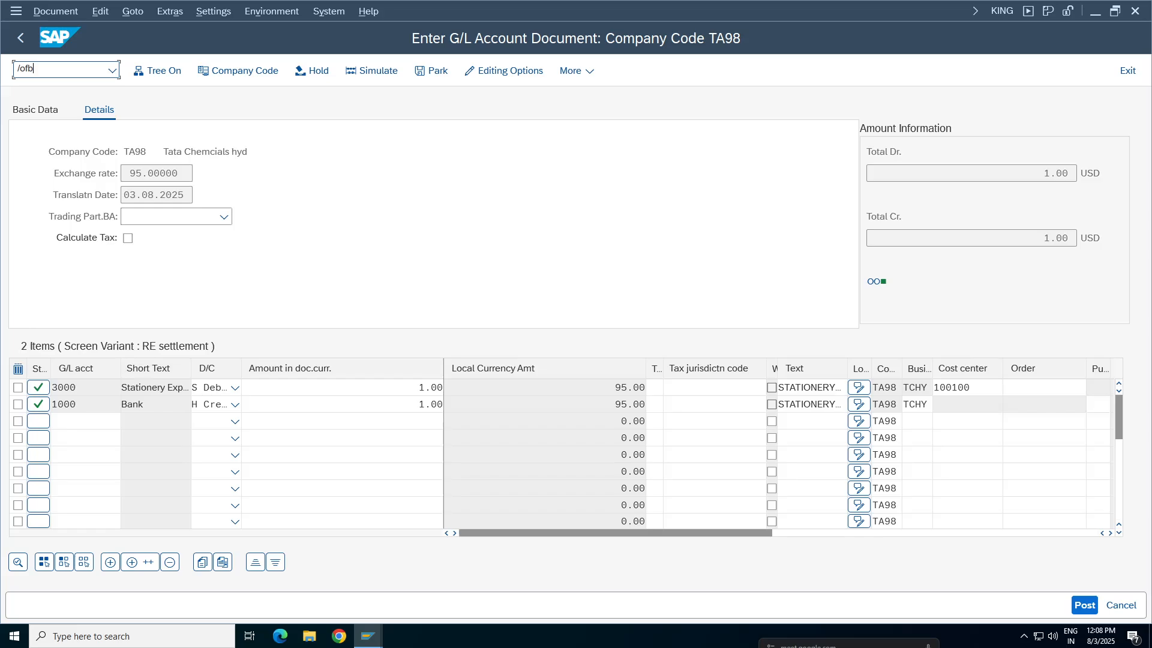
key("Return")
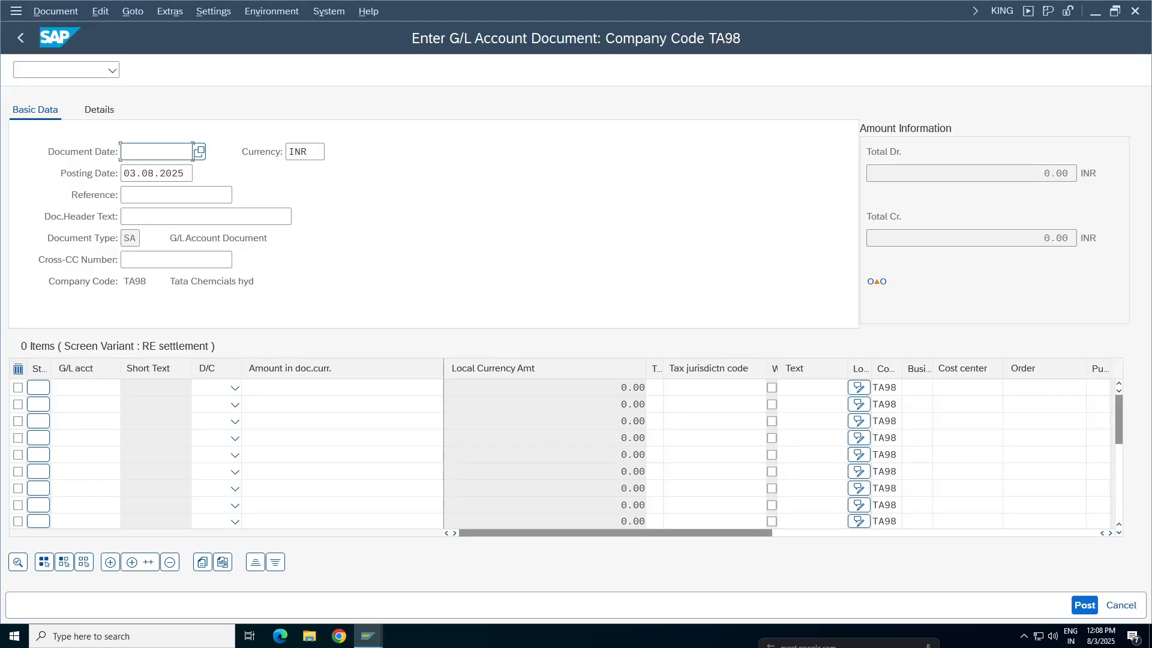
key("BackSpace")
left_click(157, 175)
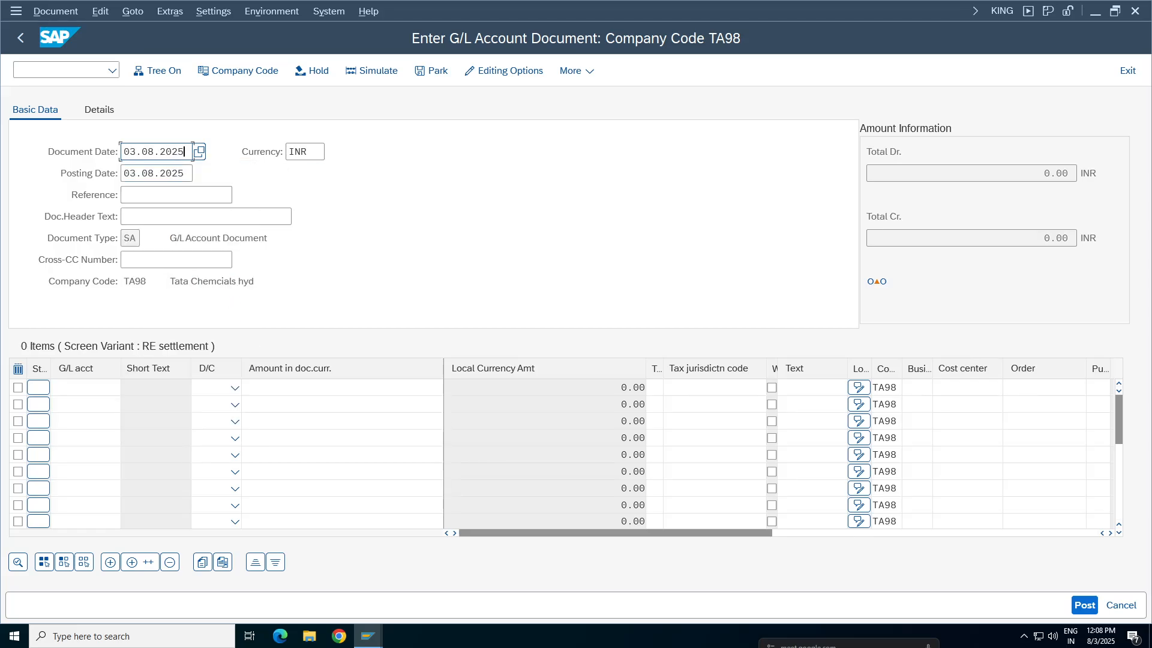
key("Tab")
key("BackSpace")
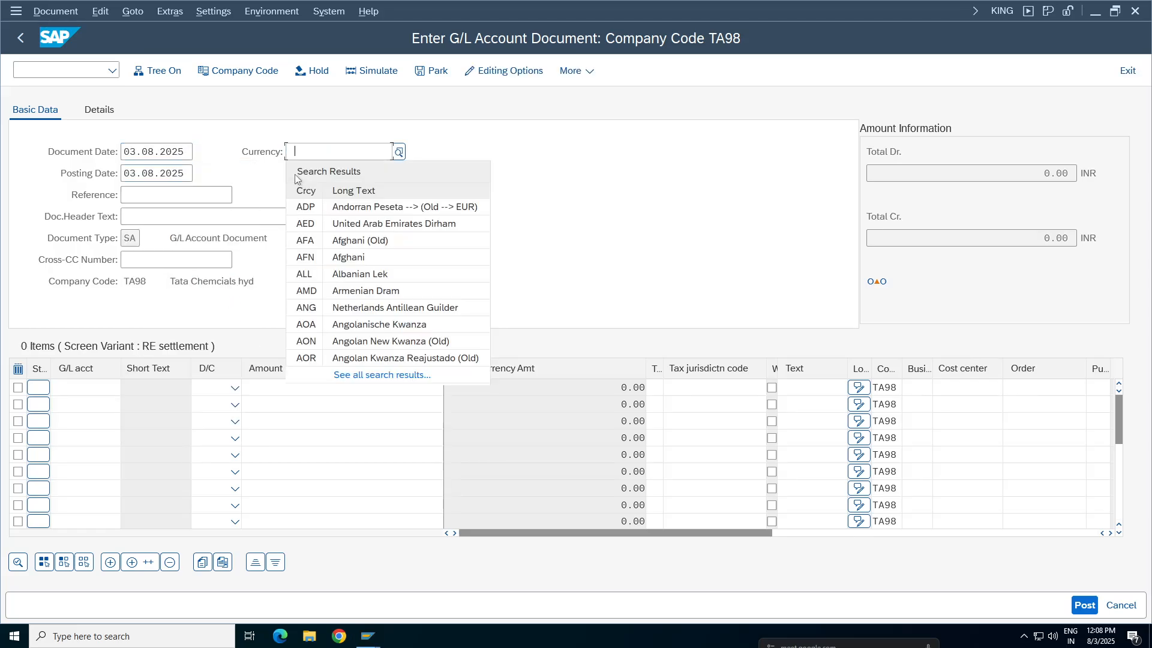
key("BackSpace")
key("Down")
key("Return")
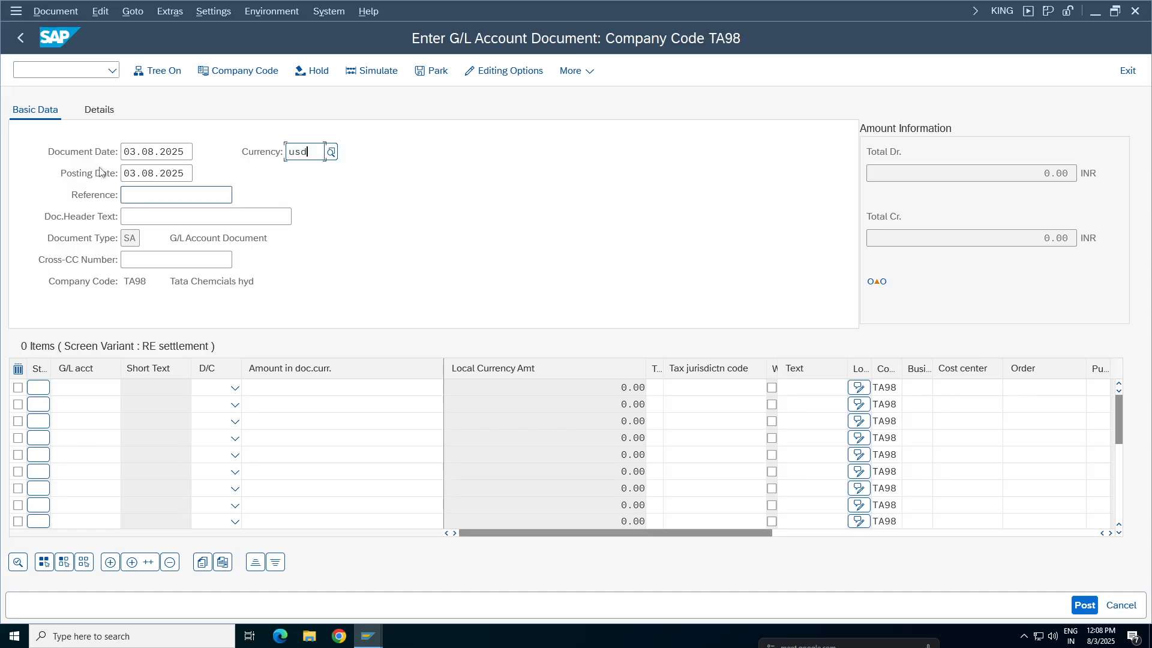
Override the exchange rate in the new document's header details with 99
left_click(99, 110)
key("ctrl+a")
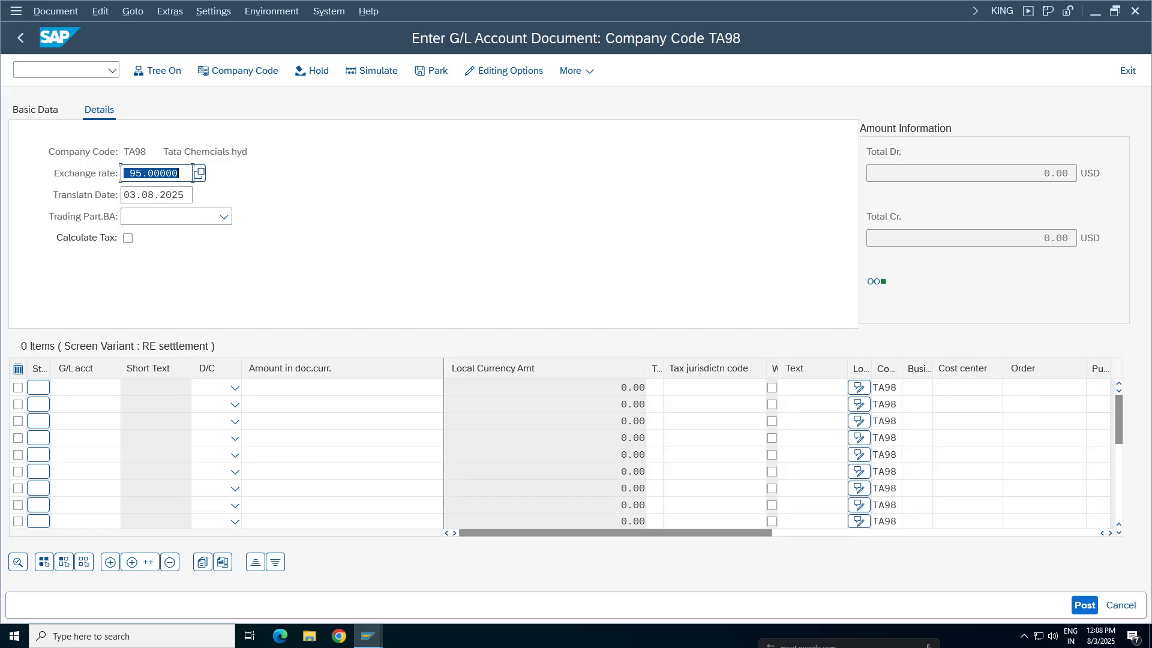
left_click(142, 173)
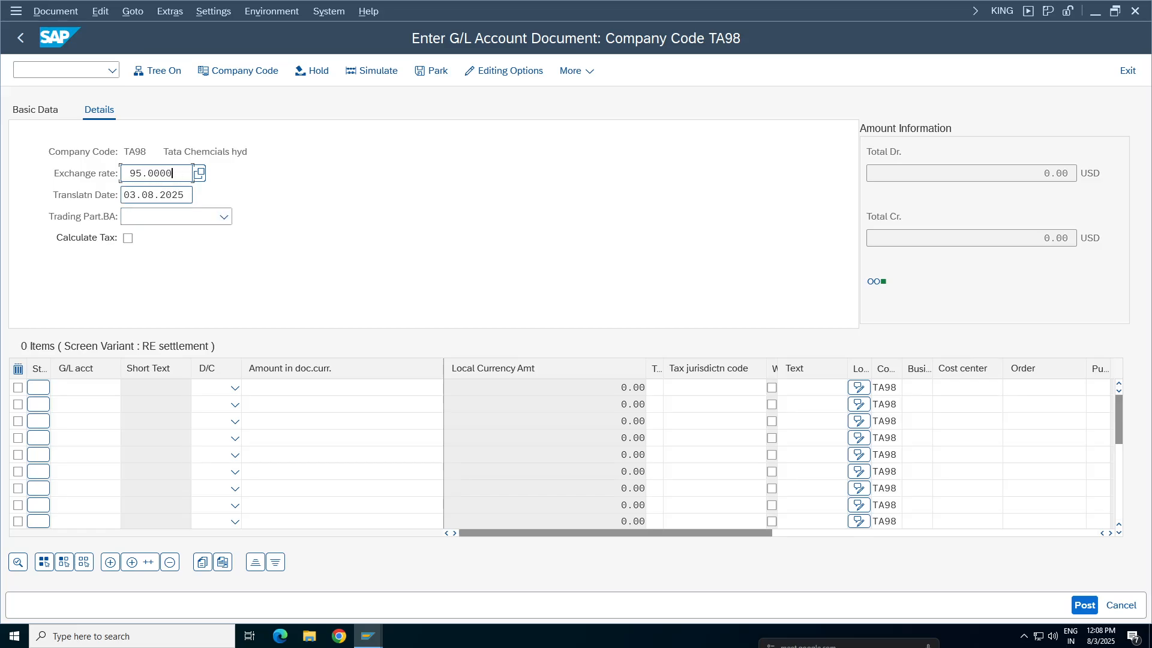
key("BackSpace")
key("BackSpace")
key("BackSpace")
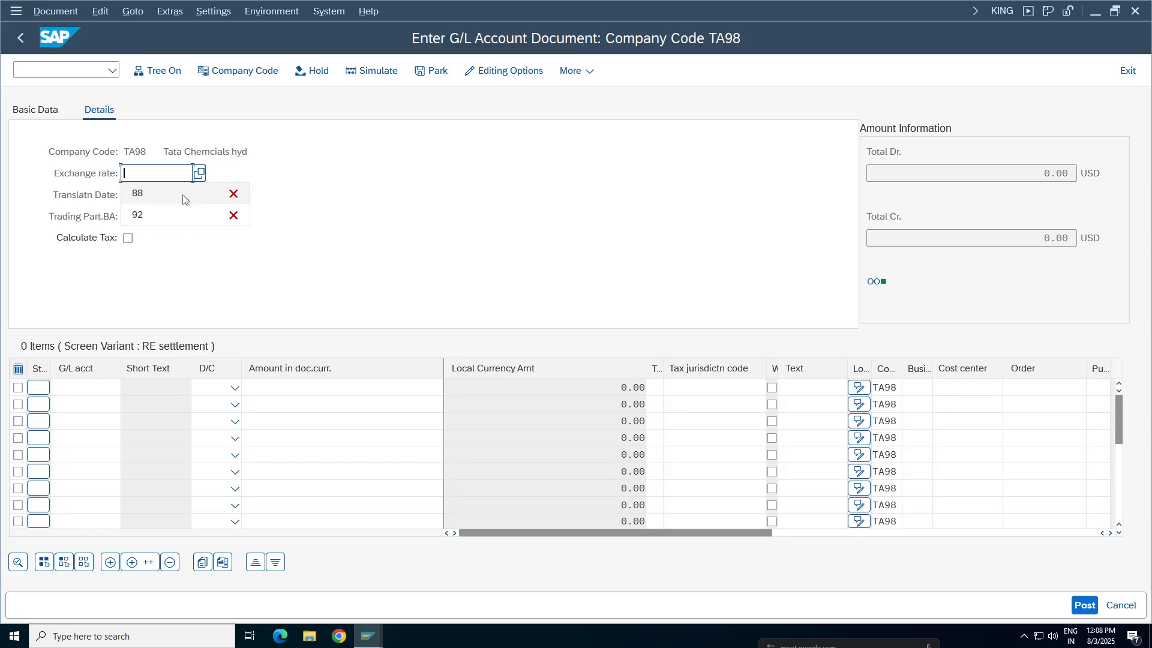
type("99")
key("Return")
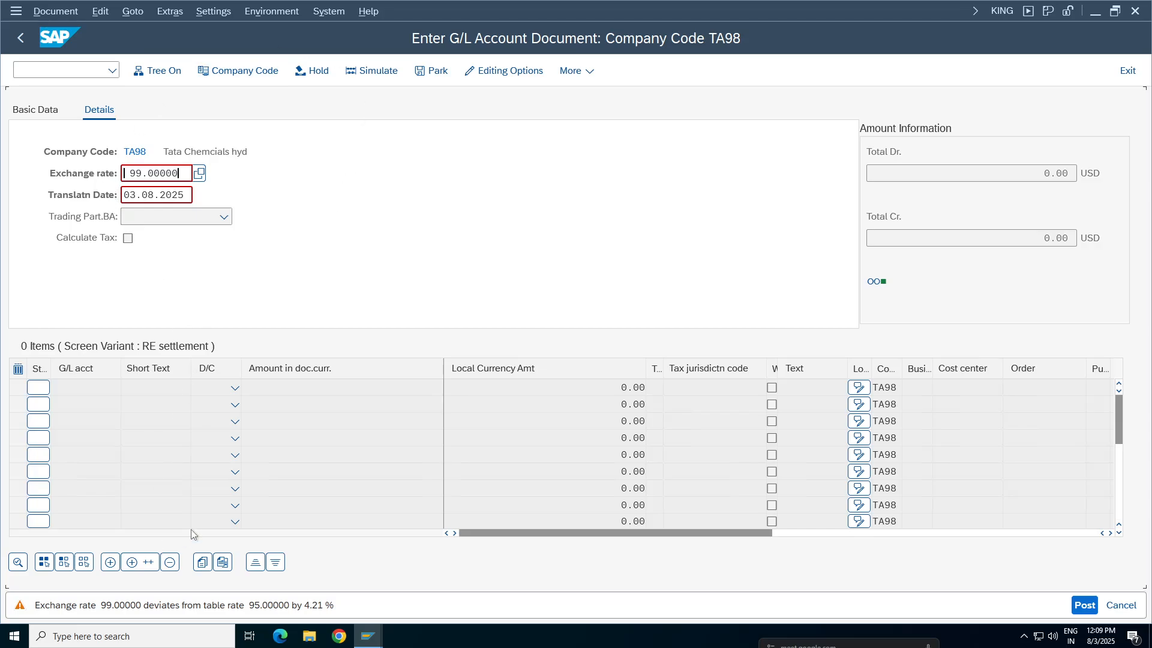
Accept the overridden exchange rate of 99 and return to the document's basic data
double_click(191, 173)
left_click(159, 173)
left_click(38, 116)
key("Return")
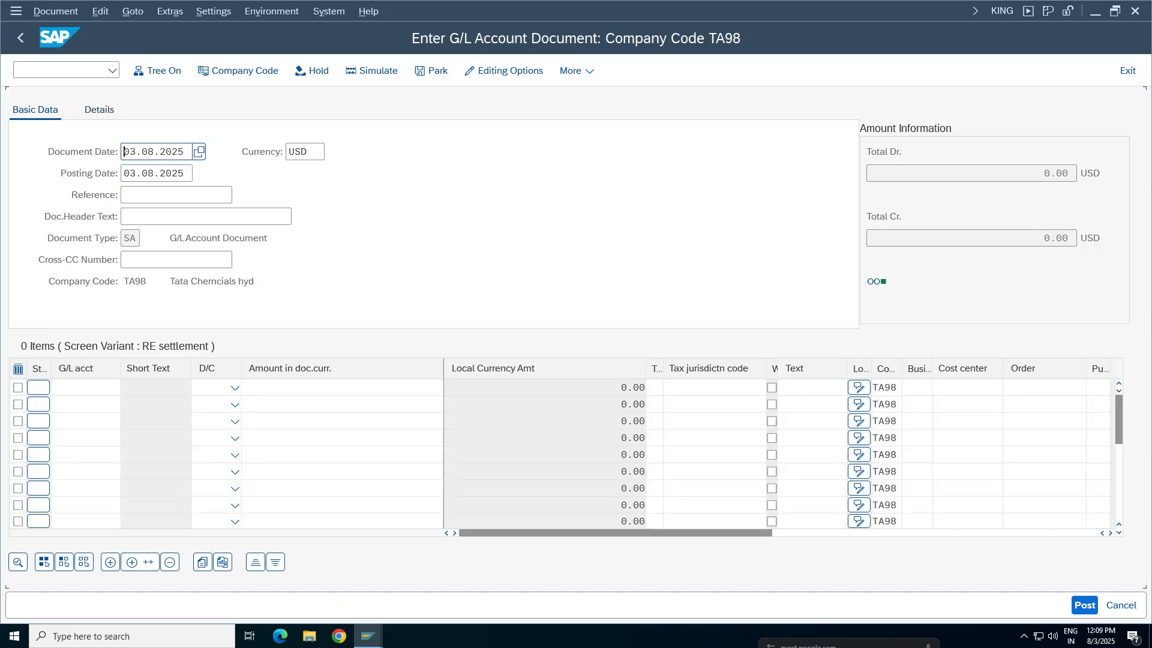
Enter G/L accounts 3000 and 1000 in the first two line items, each with a document currency amount of 1
key("space")
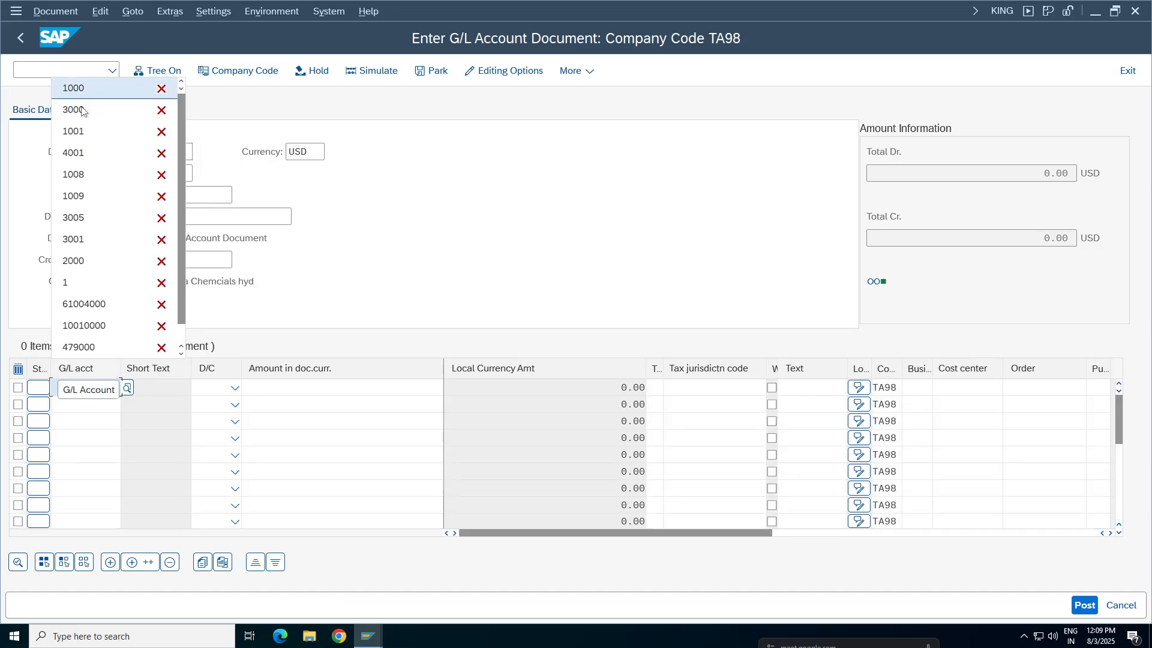
left_click(85, 111)
double_click(84, 404)
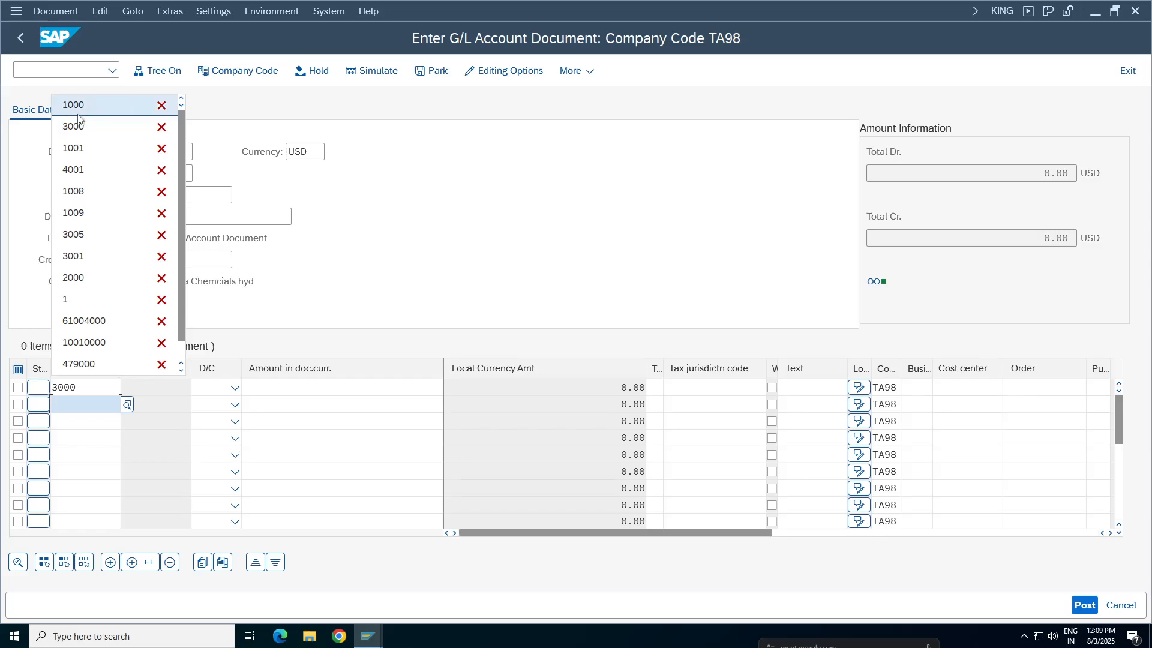
left_click(79, 110)
double_click(354, 388)
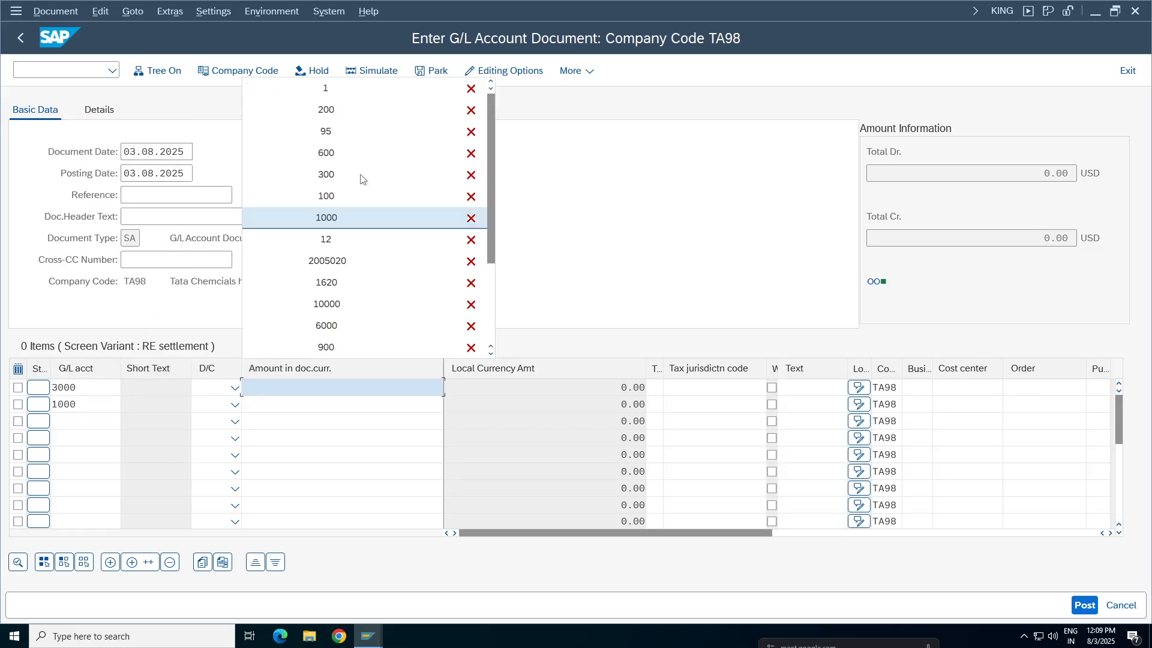
left_click(326, 88)
double_click(342, 404)
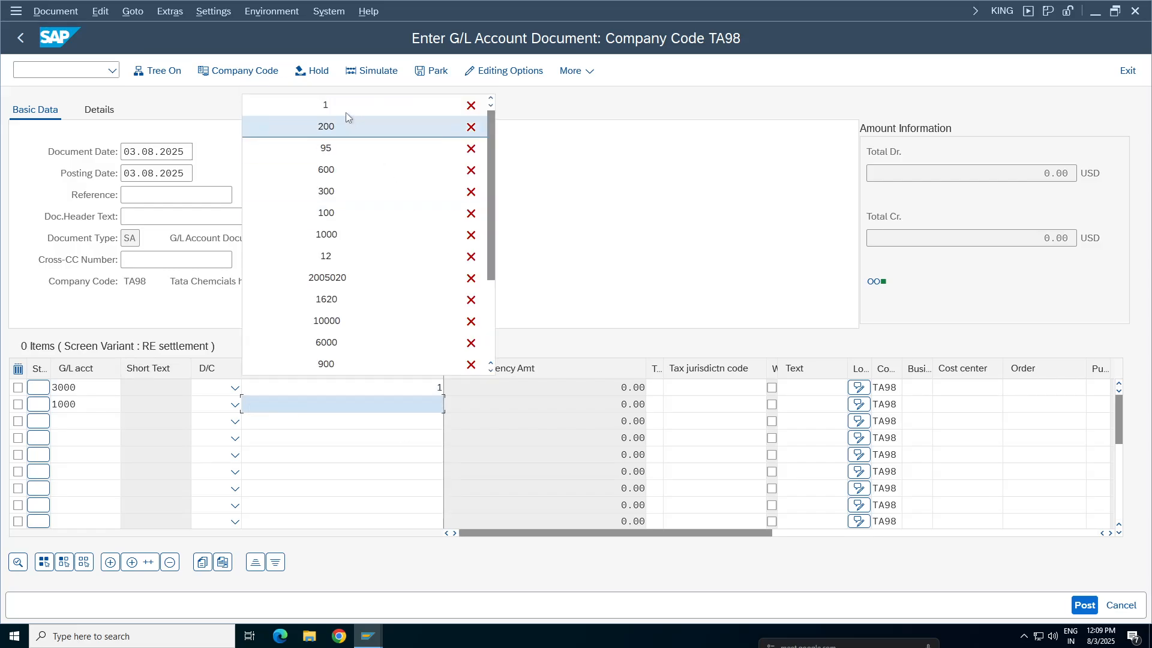
left_click(336, 100)
Mark the account 3000 line as Debit and the account 1000 line as Credit
left_click(236, 388)
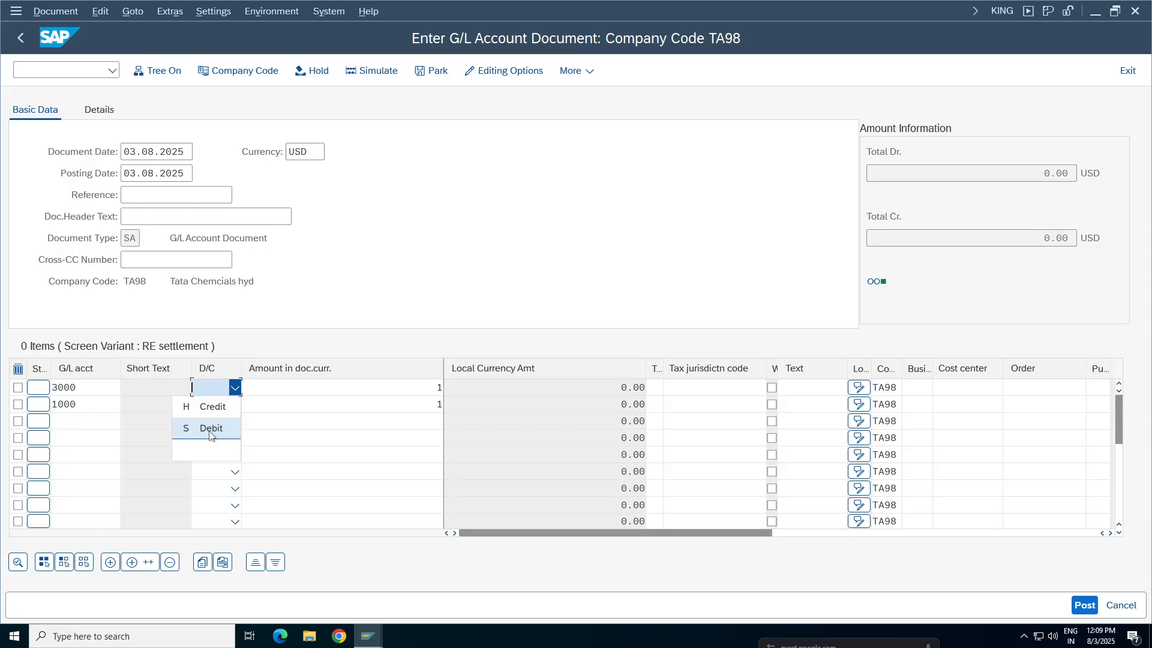
left_click(210, 430)
key("Down")
key("F4")
left_click(212, 443)
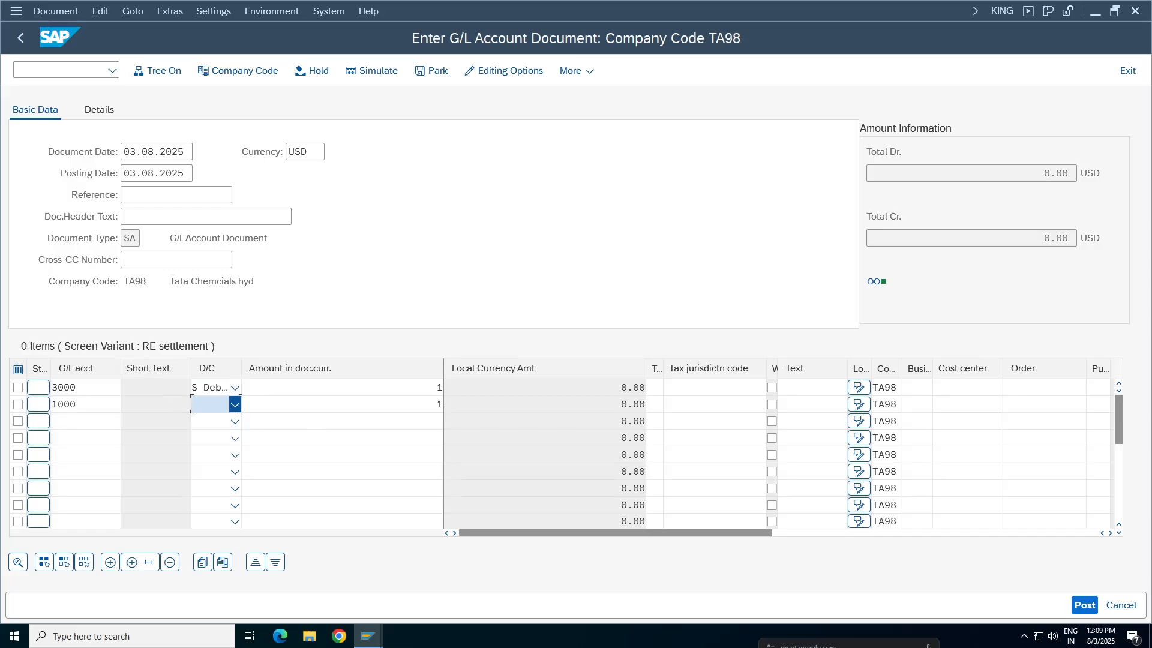
Fill in the text STATIONERY EXP on both line items and cost center 100100 on the account 3000 line
double_click(812, 388)
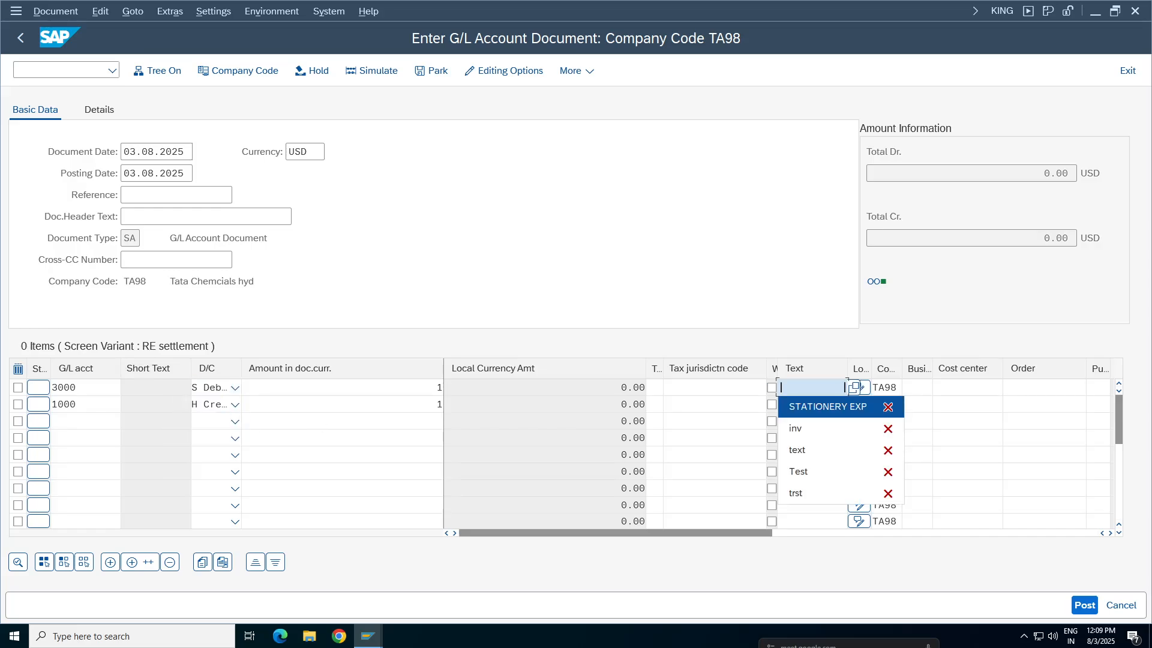
left_click(827, 407)
double_click(812, 404)
left_click(827, 423)
left_click(919, 389)
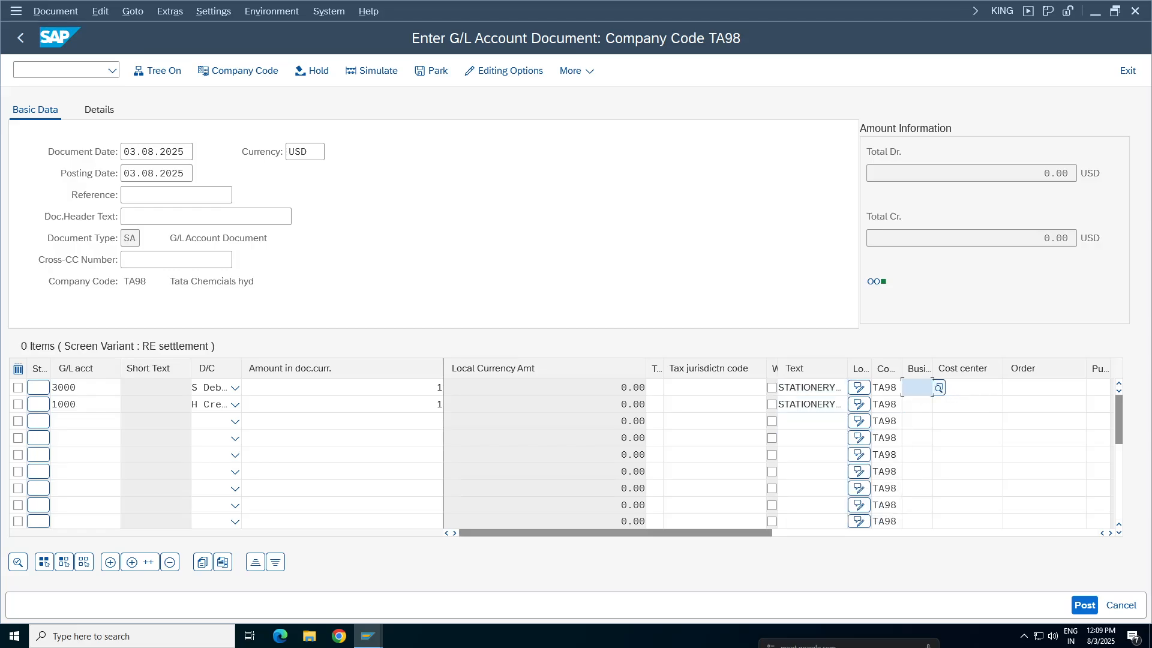
left_click(956, 389)
left_click(957, 407)
left_click(917, 405)
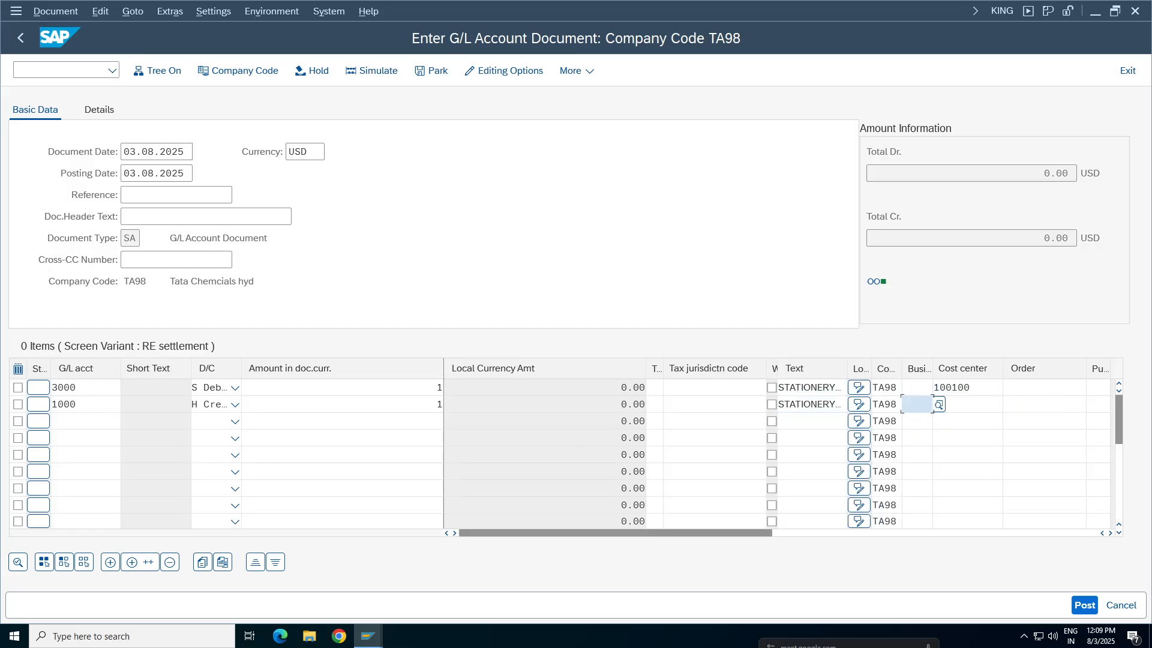
left_click(917, 420)
key("Return")
Simulate the document, examine the local currency amount in the account 3000 item's additional details, and return to the overview
left_click(371, 71)
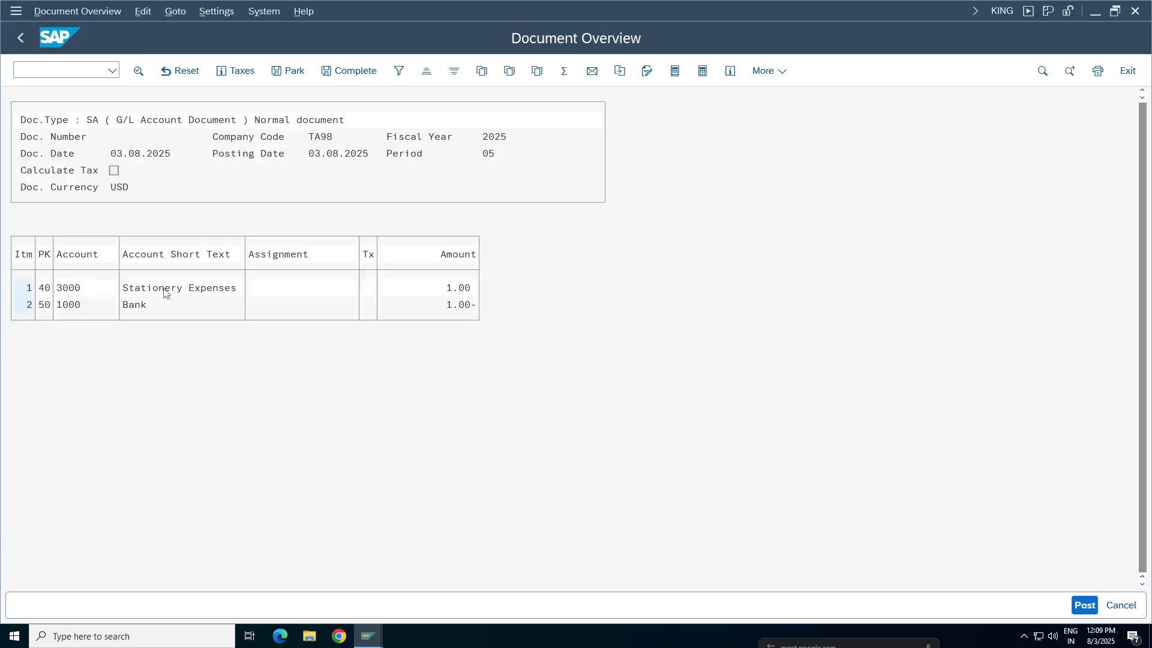
double_click(166, 293)
left_click(219, 71)
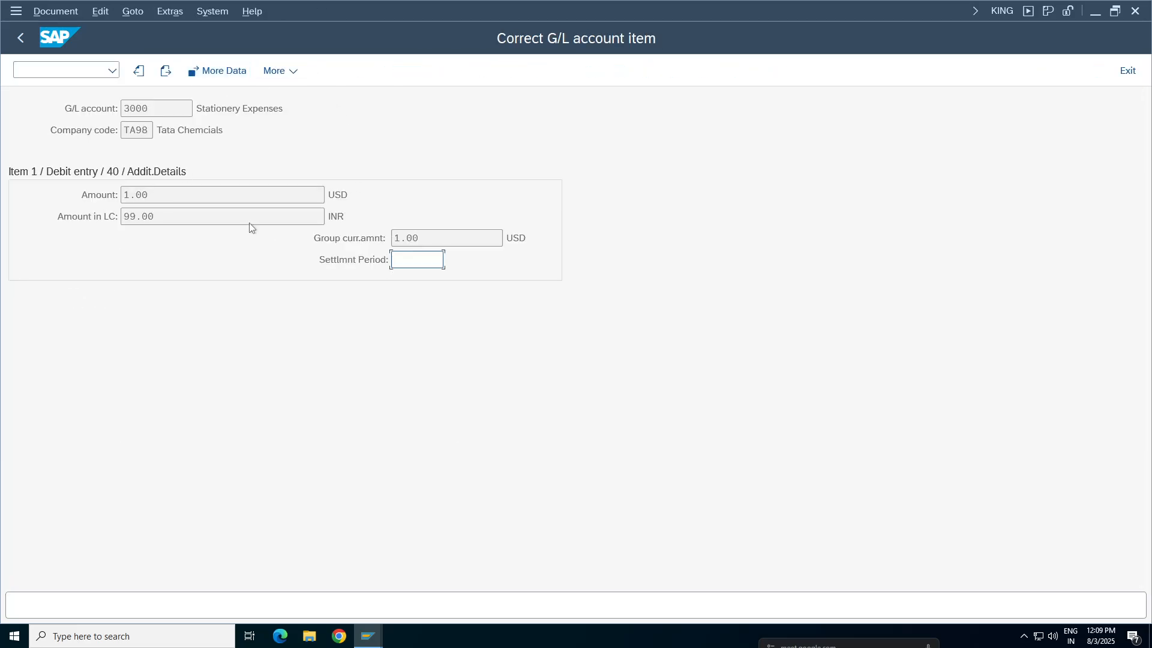
left_click_drag(177, 217, 122, 218)
key("shift+Tab")
key("Tab")
left_click(21, 39)
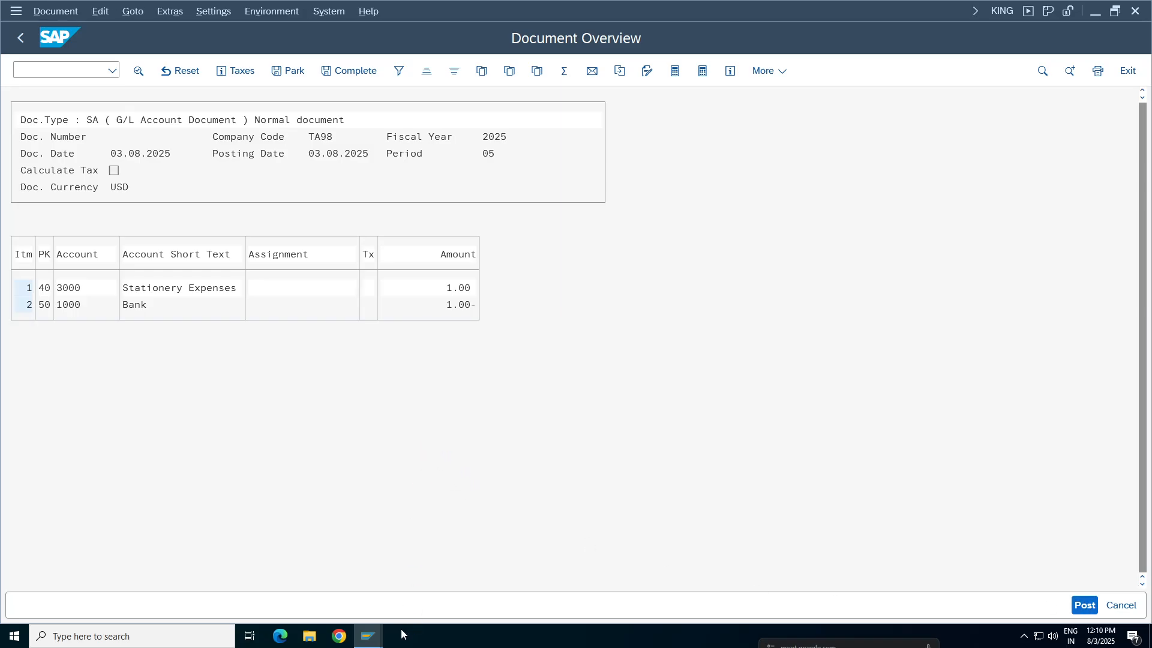
Switch to the Google Sheets notes and enter USD in B149 and INR in B150 of the Missiles sheet
mouse_move(621, 5)
left_click(697, 8)
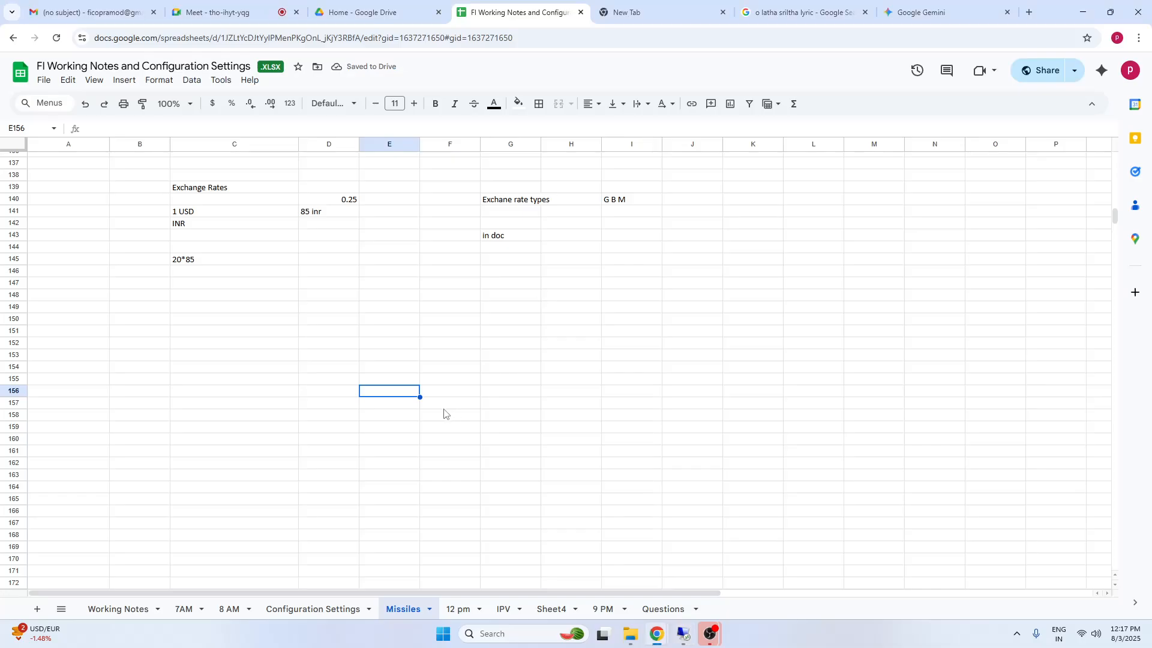
left_click_drag(158, 307, 161, 319)
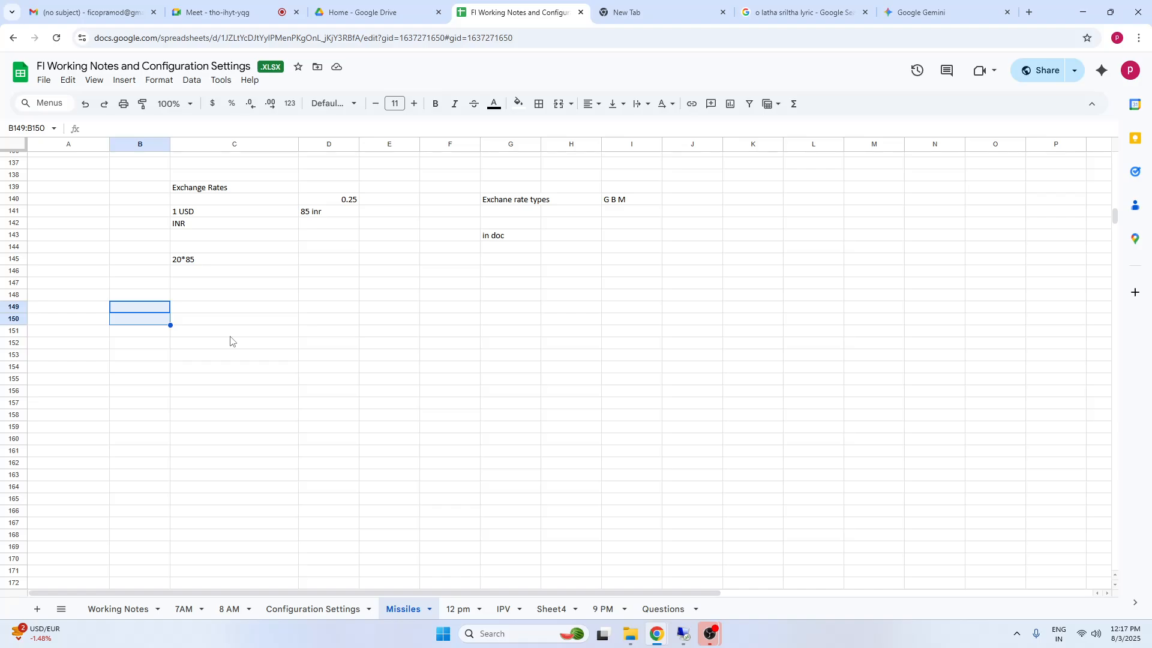
type("USD")
key("Return")
type("INR")
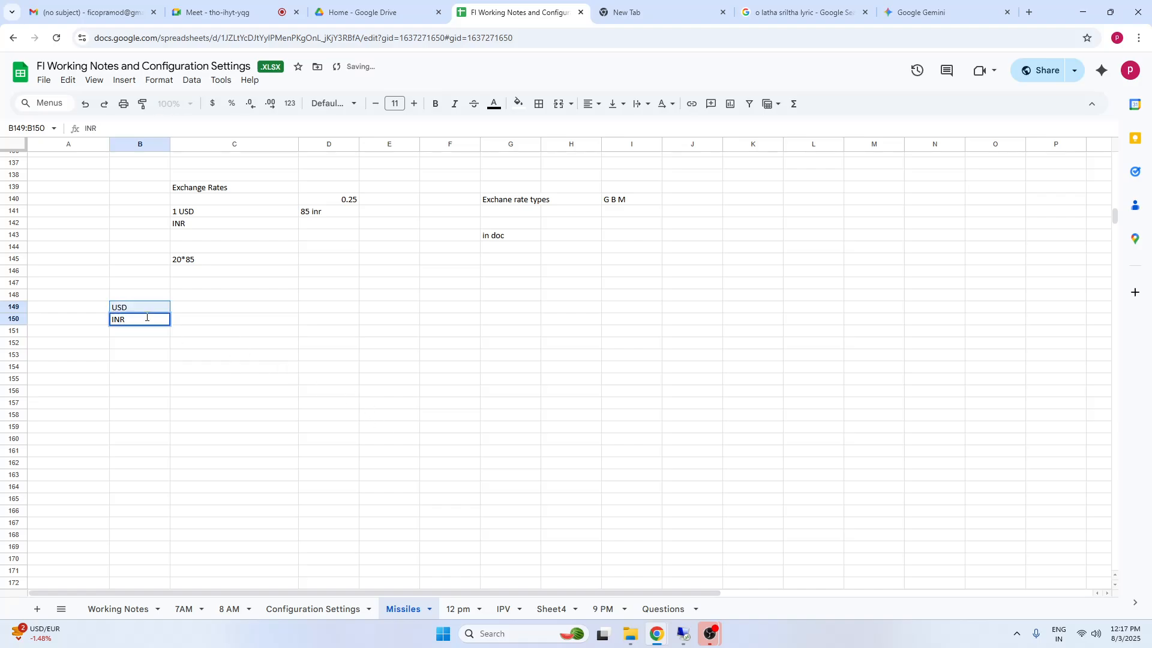
left_click(135, 352)
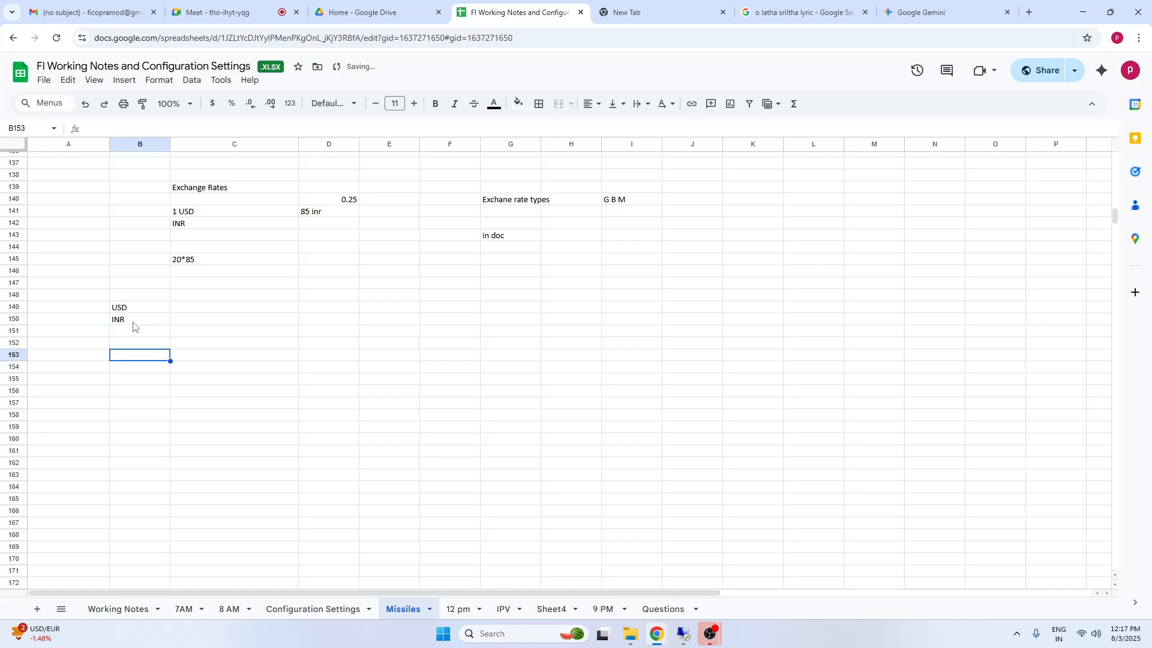
Move INR from B150 to C149 and complete the row with 1 in D149 and 95 in E149
left_click(132, 322)
left_click(211, 312)
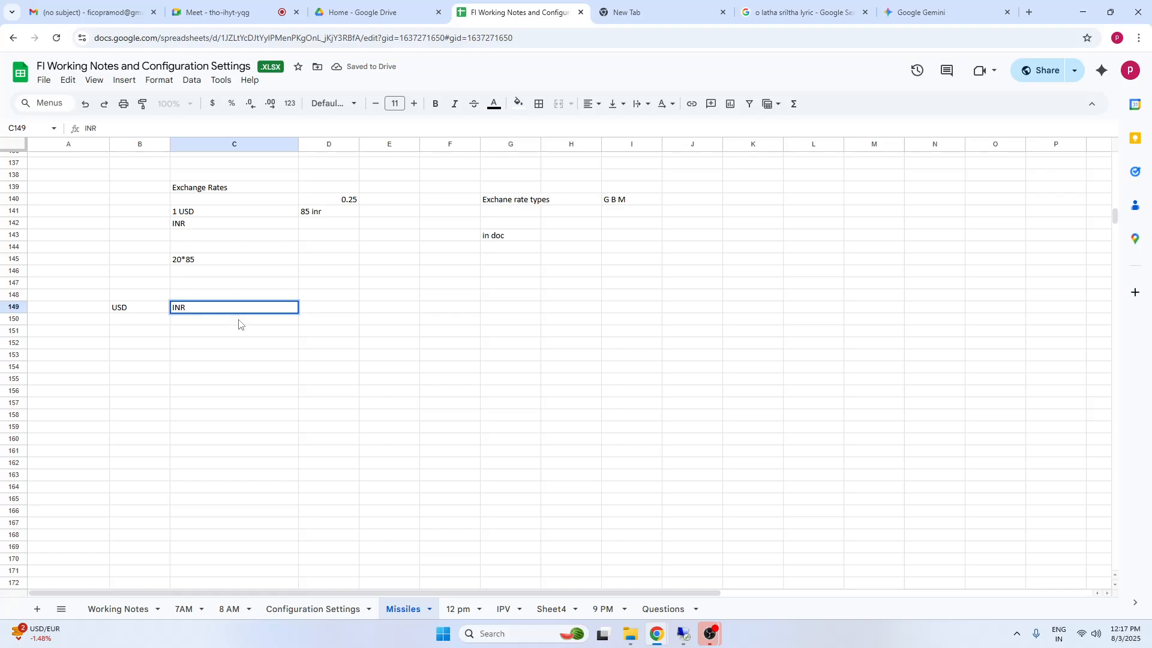
left_click(340, 308)
type("1")
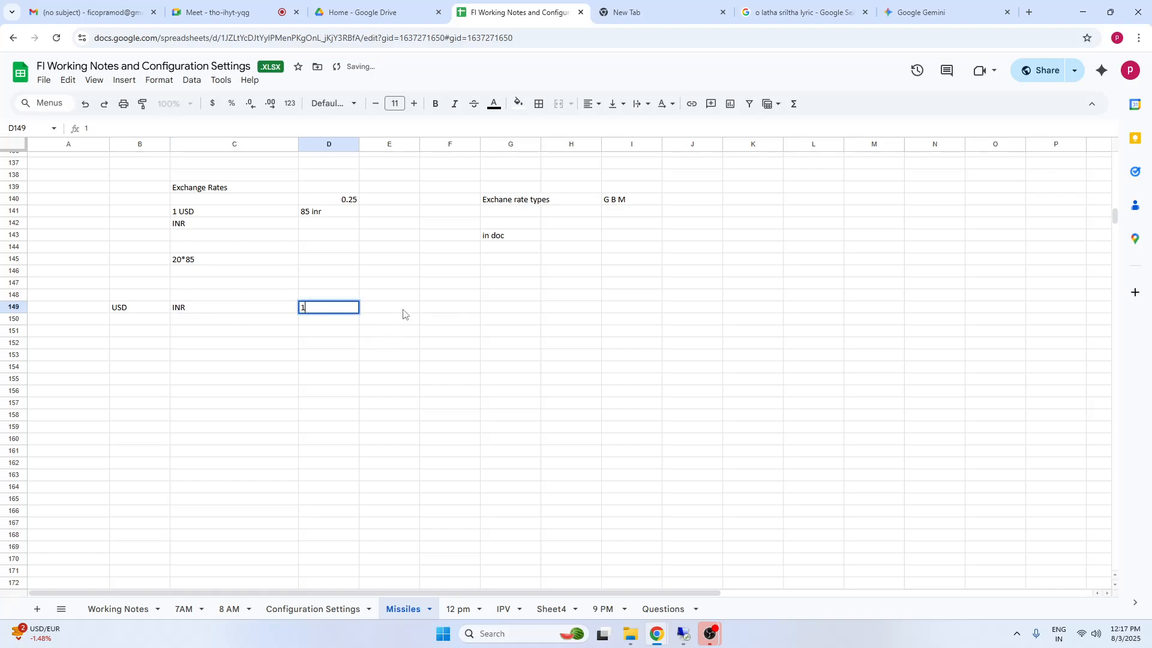
key("Tab")
type("9")
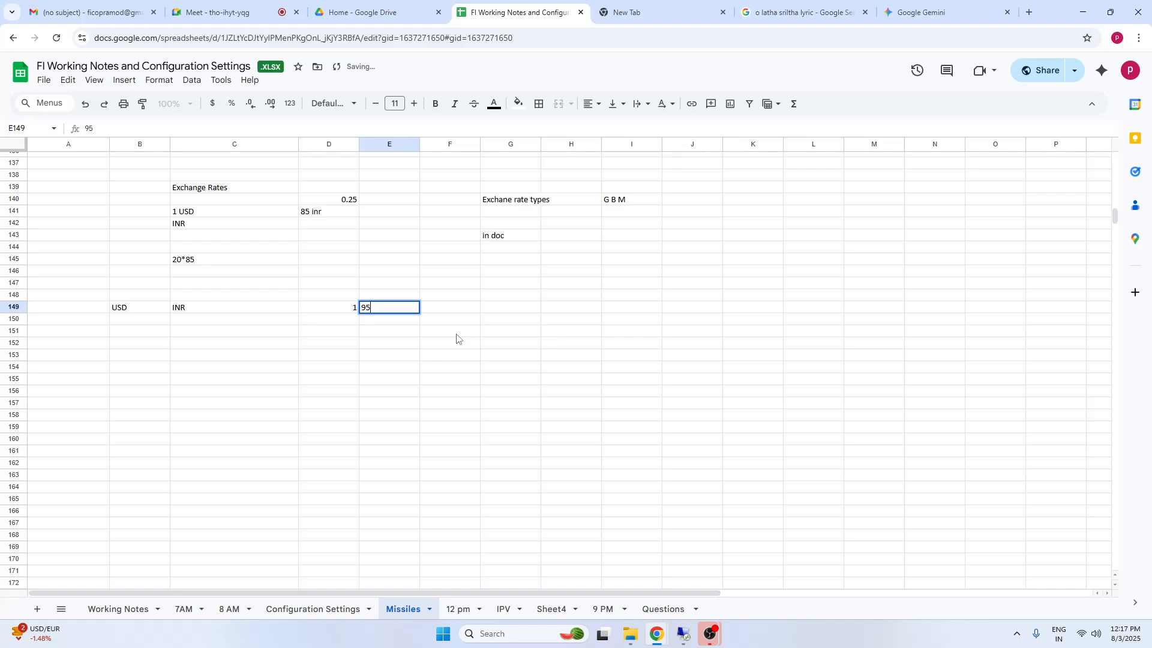
left_click(424, 366)
Add the reverse rate in row 150 with INR, USD, 1 and 2 in columns B to E
left_click(143, 324)
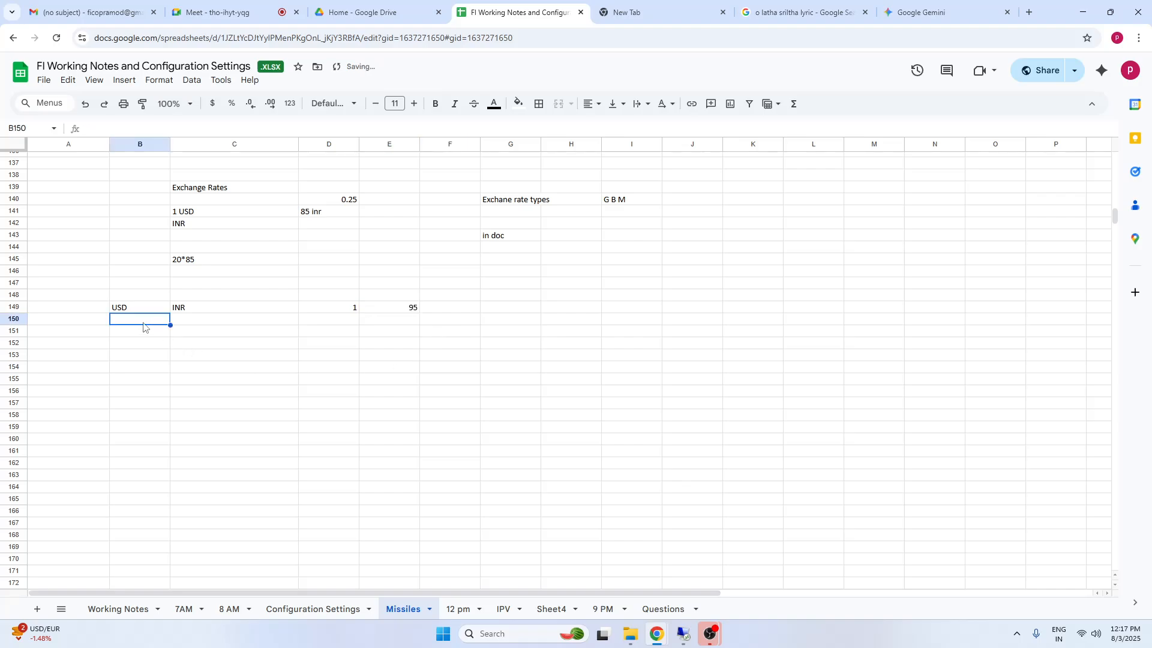
type("INR")
key("Tab")
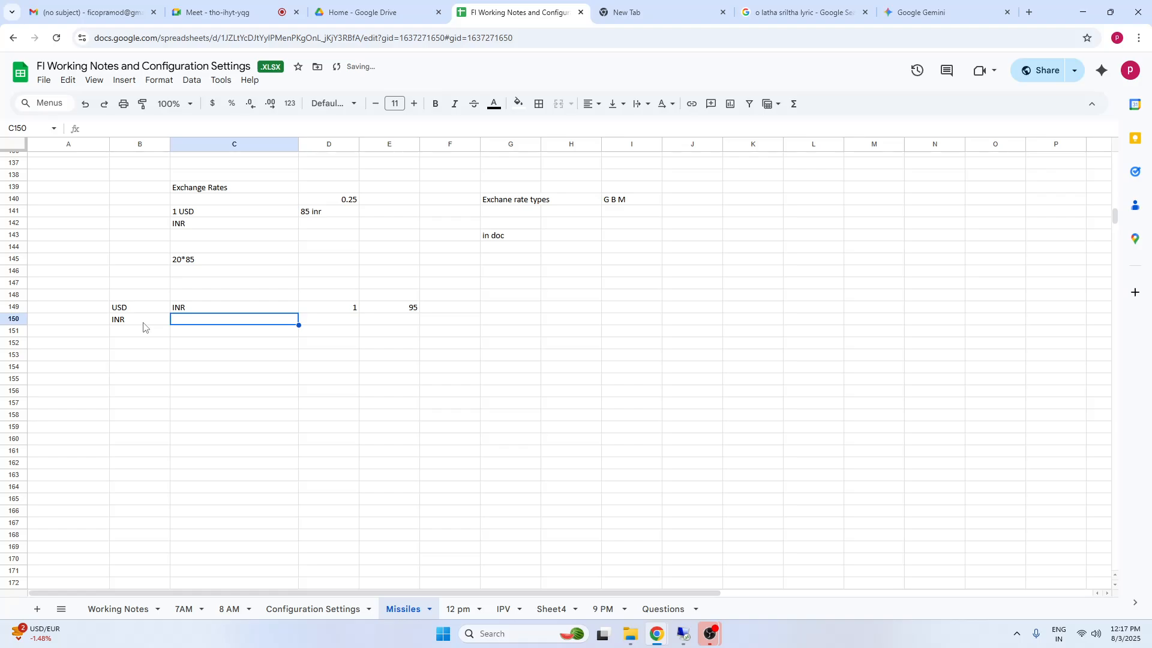
type("USD")
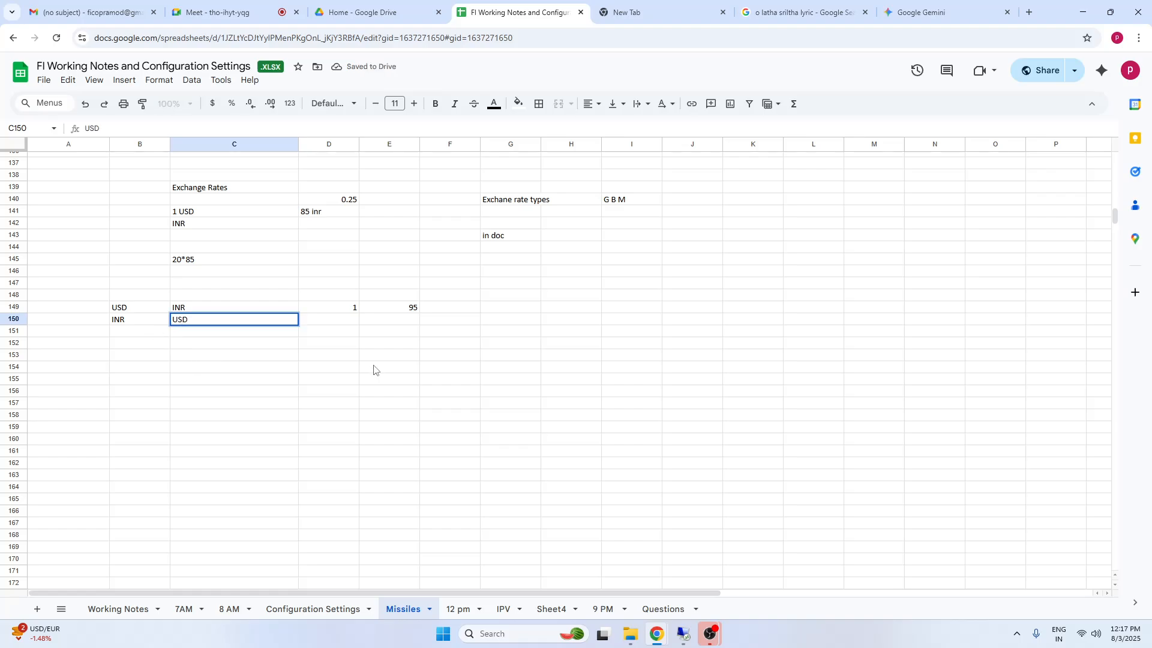
left_click(375, 367)
left_click(350, 323)
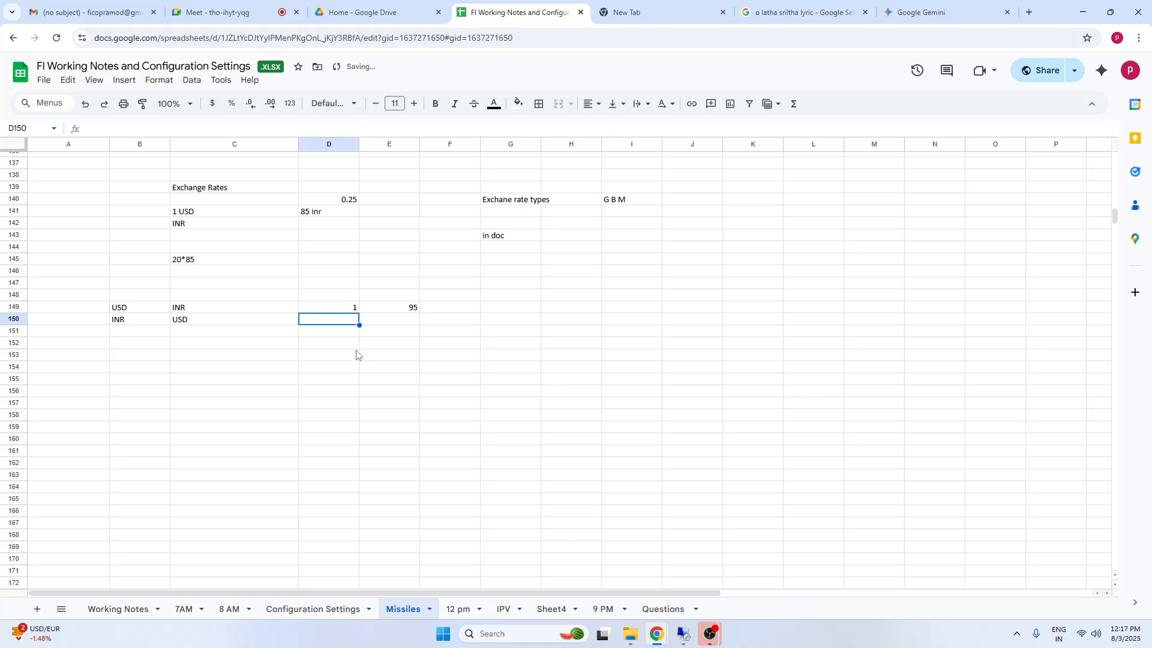
type("1")
key("Tab")
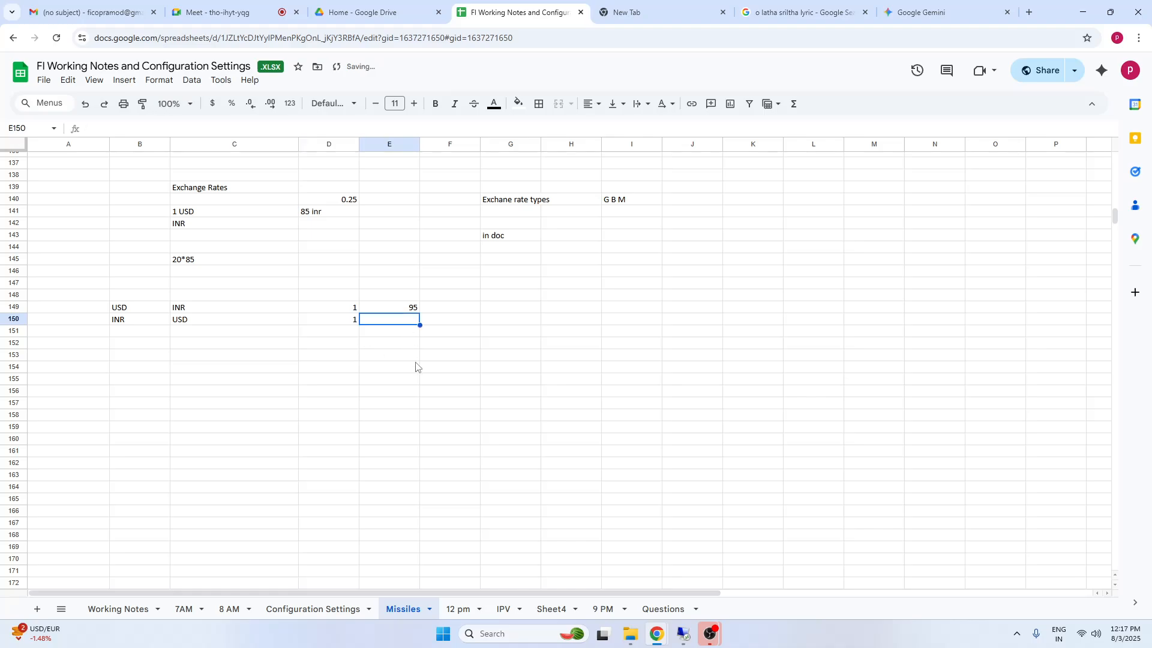
type("2")
left_click(426, 392)
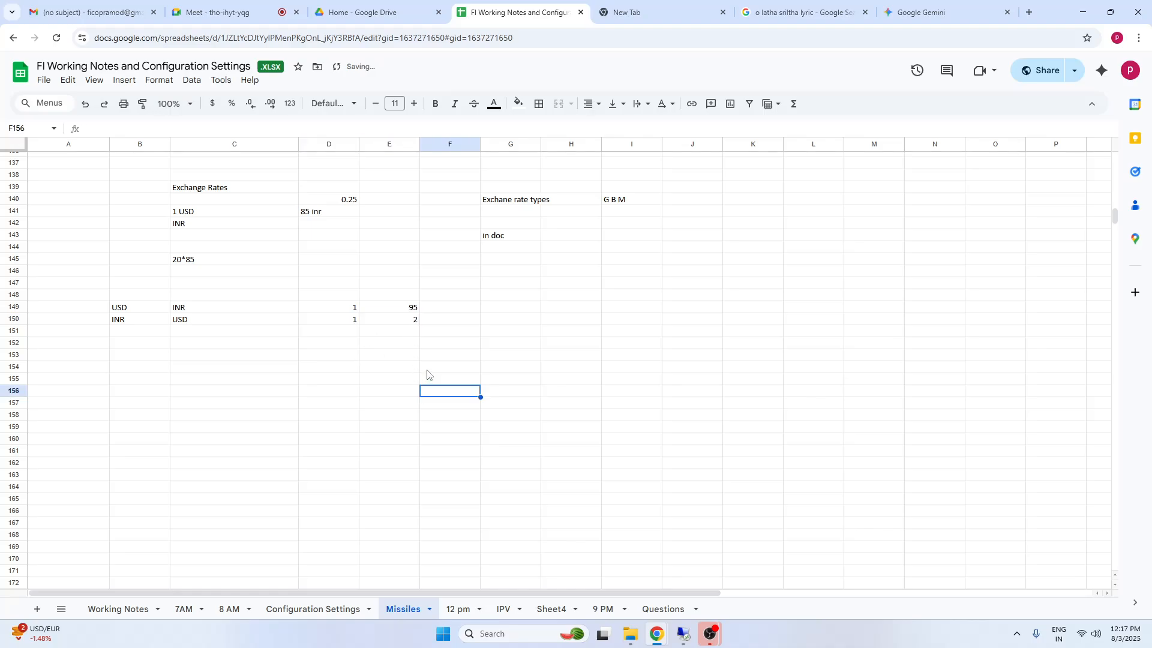
Examine the currency pairs and rates in rows 149 and 150, comparing the direct and reverse entries
left_click(412, 324)
left_click(183, 323)
left_click(144, 324)
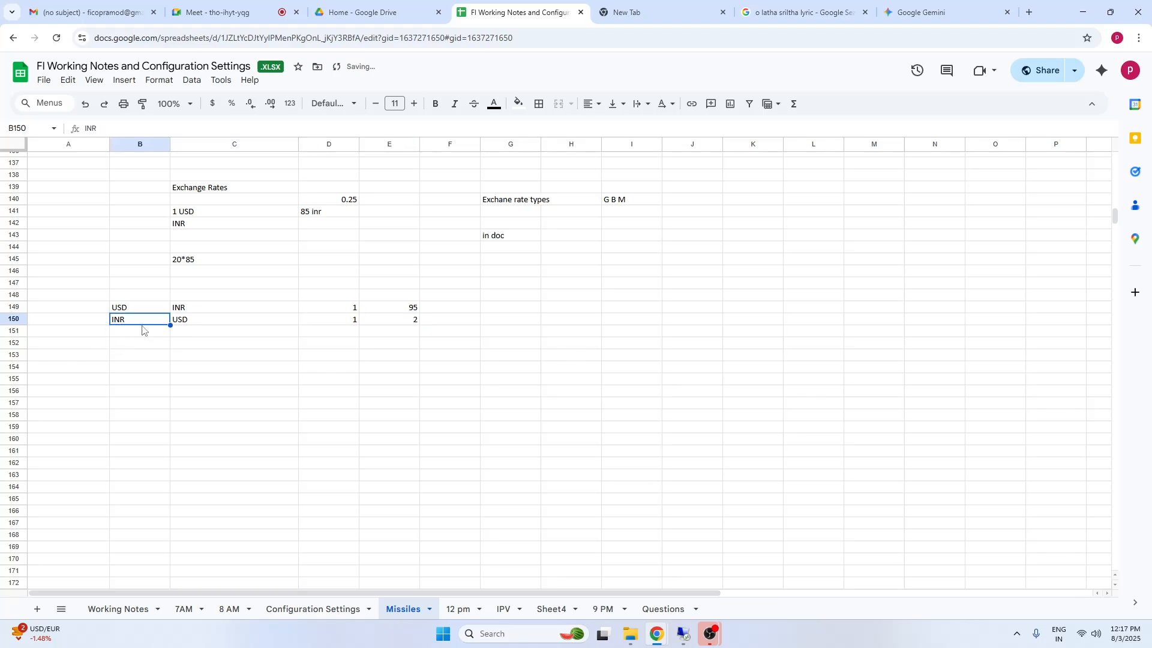
left_click(406, 324)
left_click(338, 324)
left_click(419, 324)
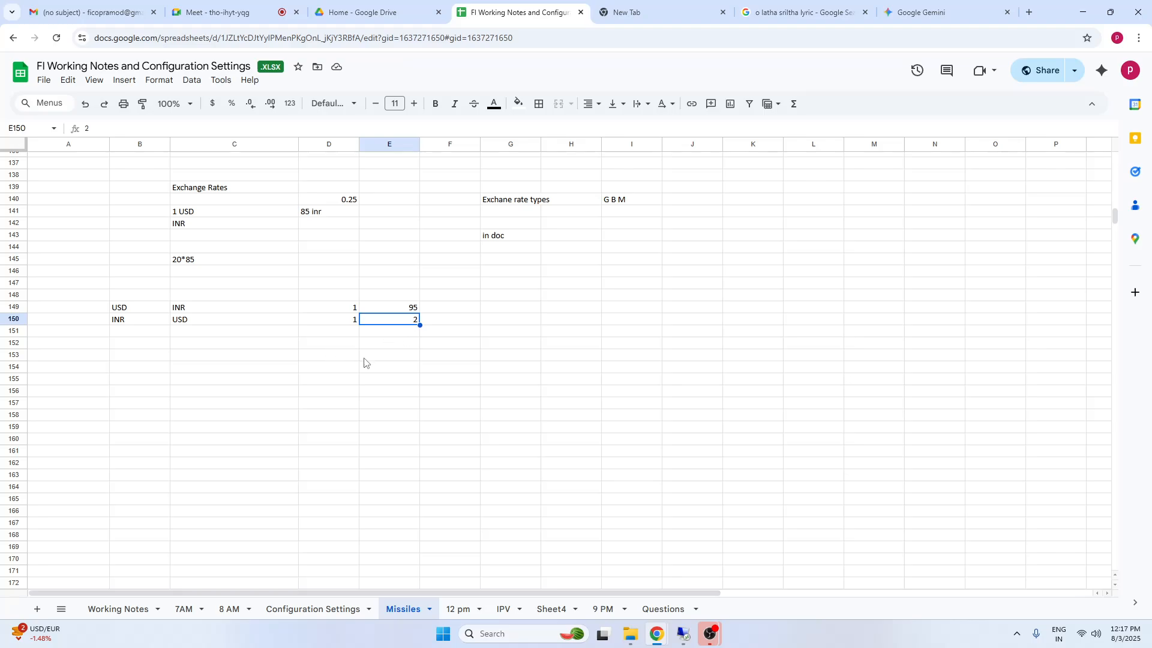
left_click(140, 343)
left_click_drag(139, 307, 411, 319)
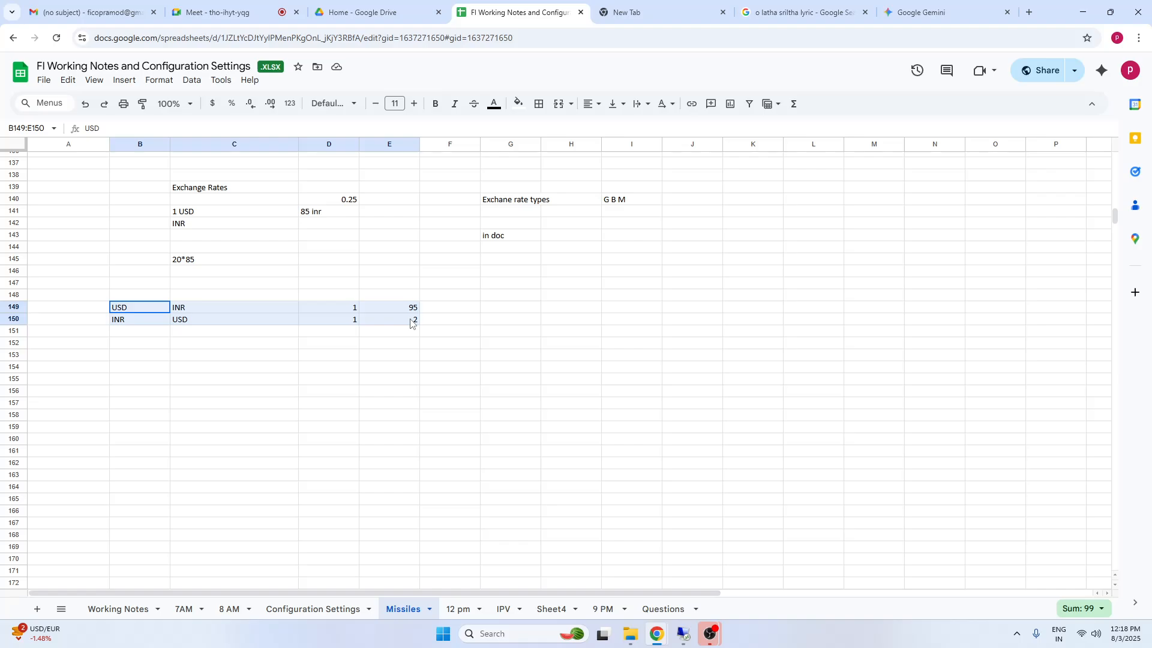
left_click(334, 367)
left_click_drag(139, 307, 456, 308)
Add the note "Overwrite whle postng" in B151 below the currency pairs
left_click(135, 332)
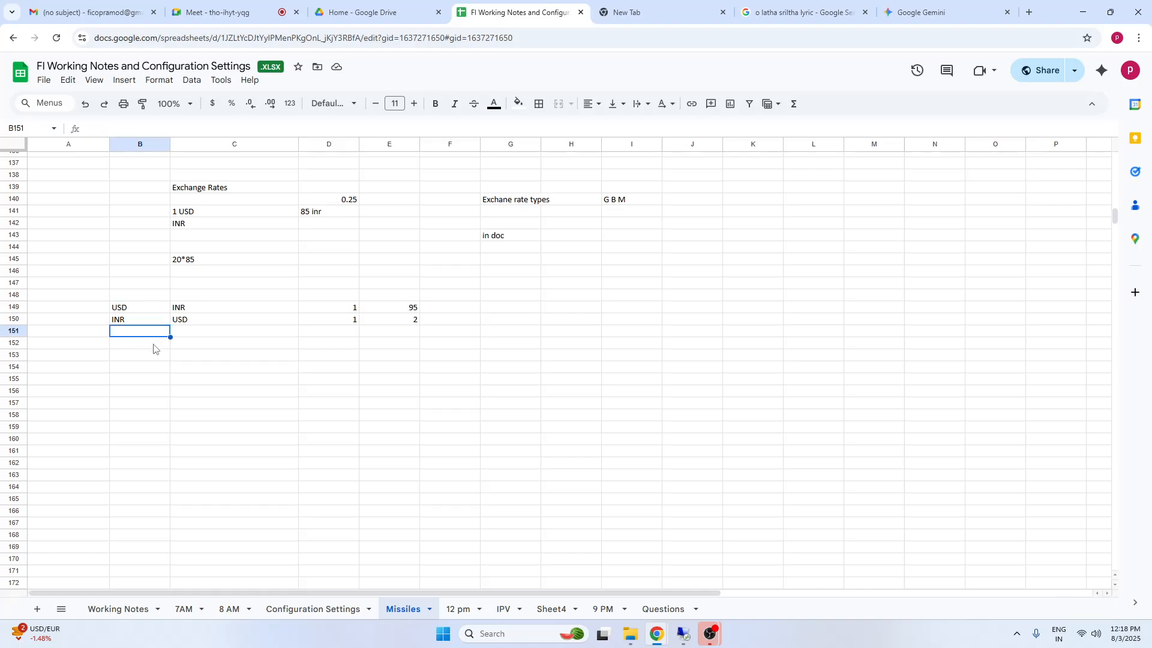
type("Overwr")
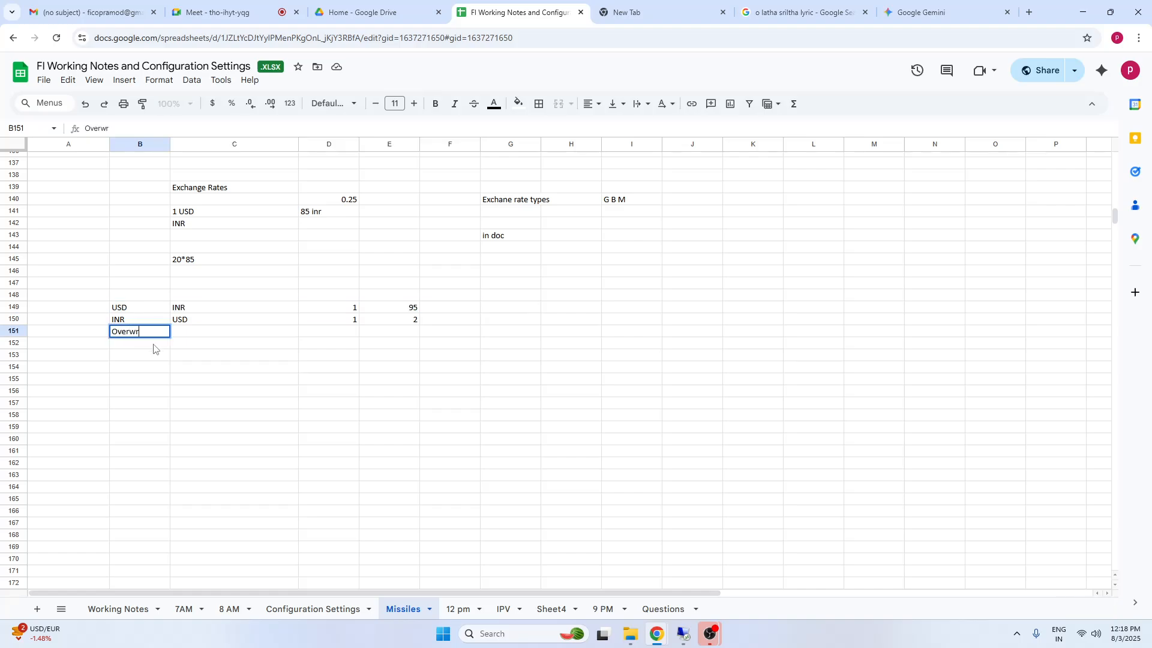
type("ite whle")
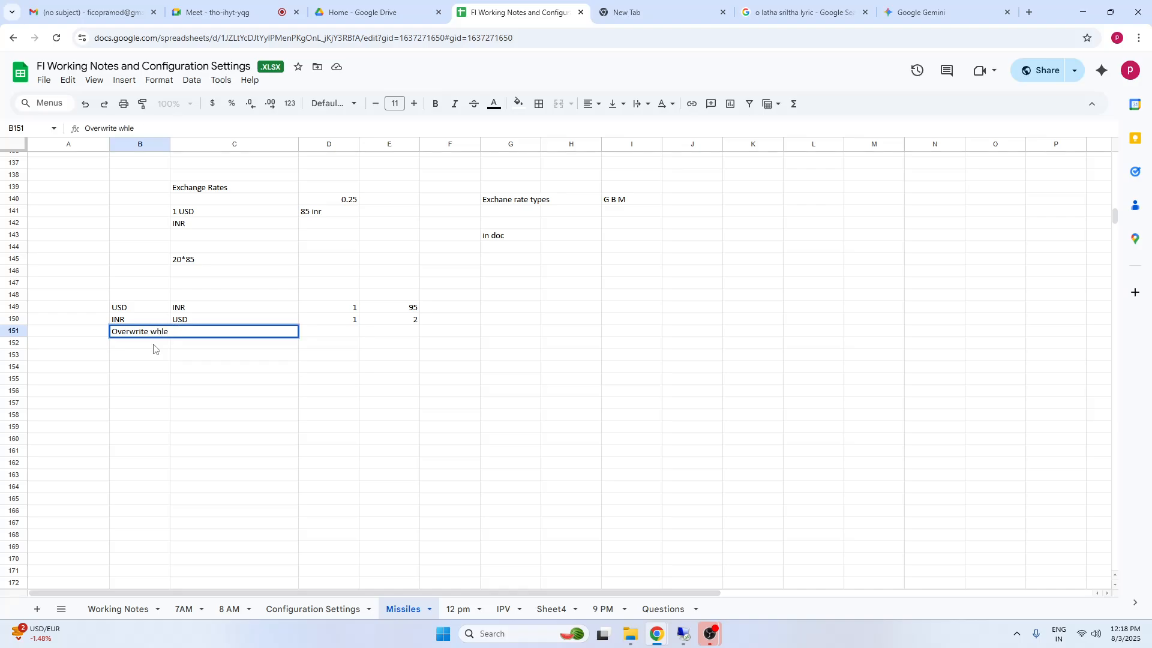
type(" os postng")
key("Return")
Number the rate options 1 to 4 in cells A149 to A152
left_click(97, 309)
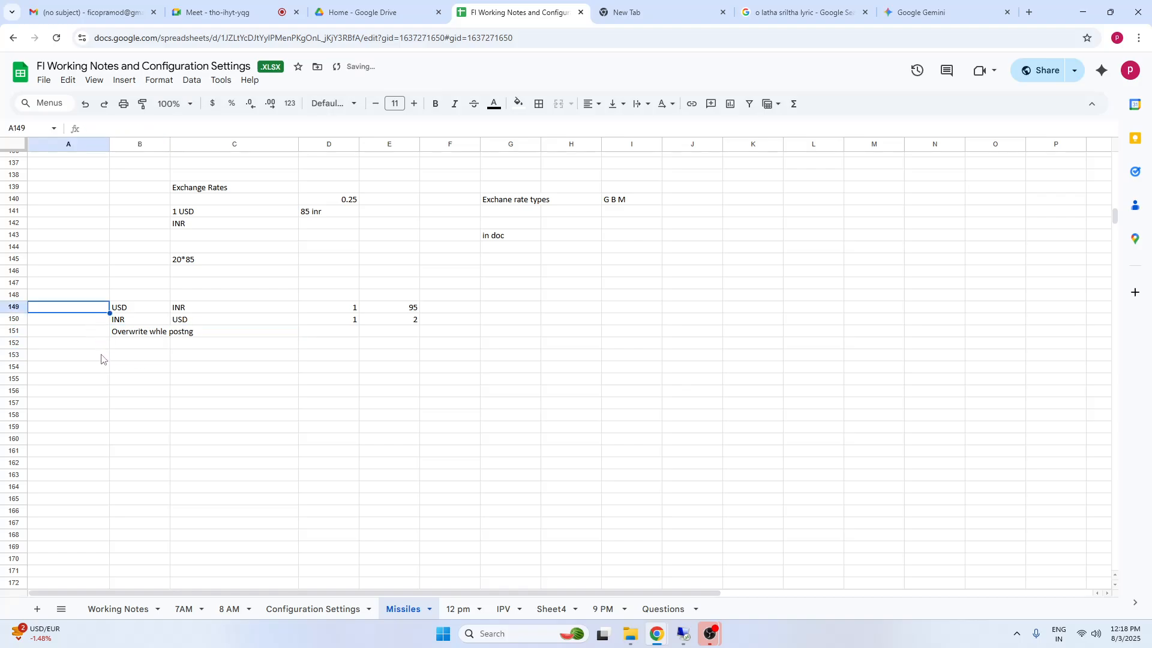
type("1")
key("Return")
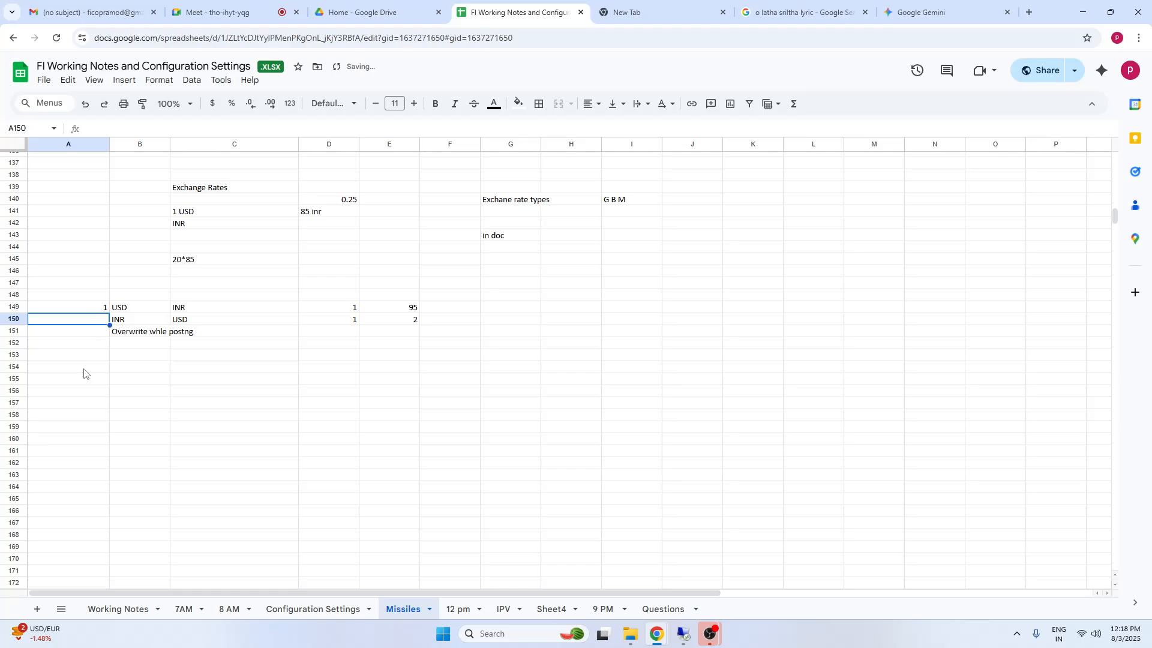
type("2")
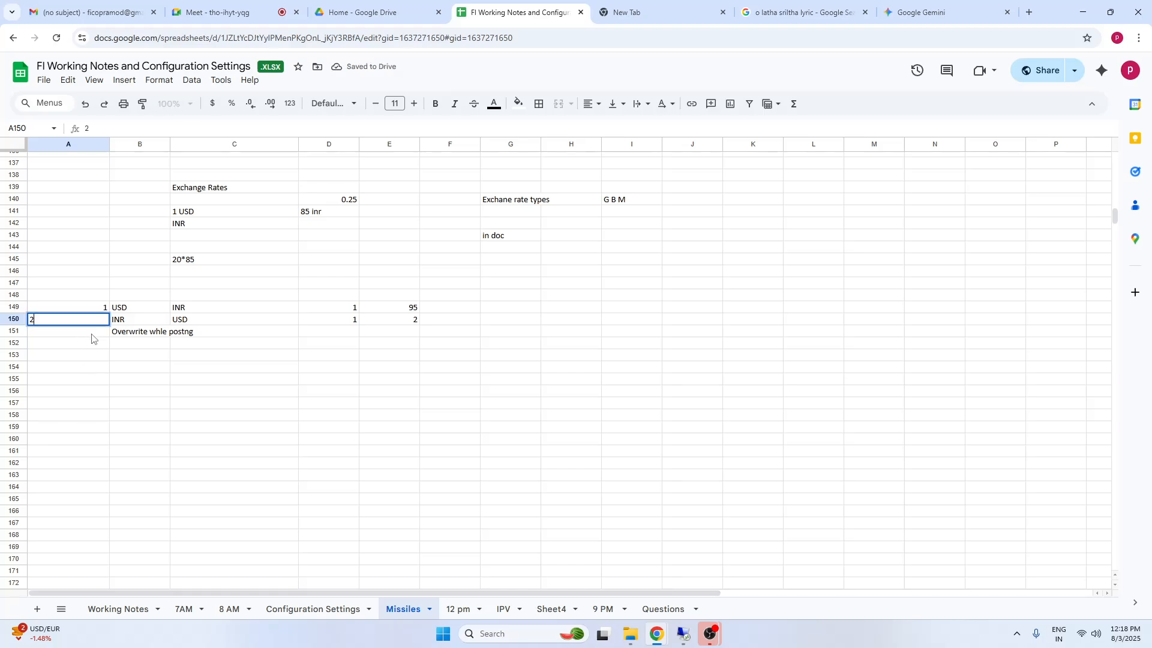
key("Return")
type("4")
left_click(128, 368)
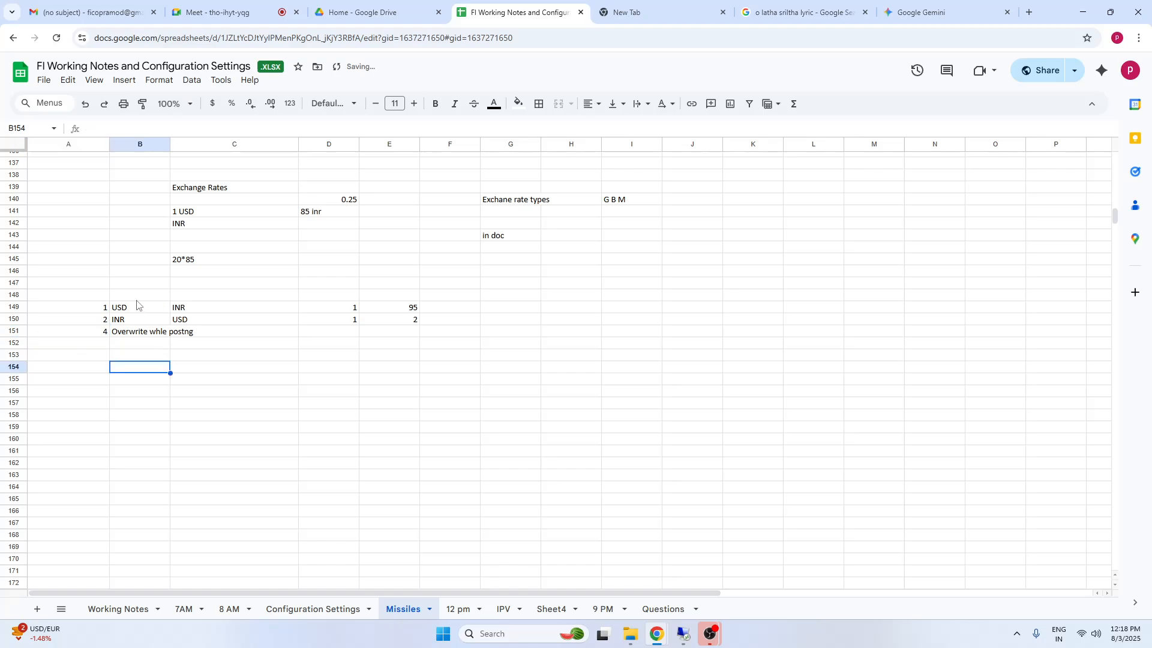
left_click(99, 333)
type("3")
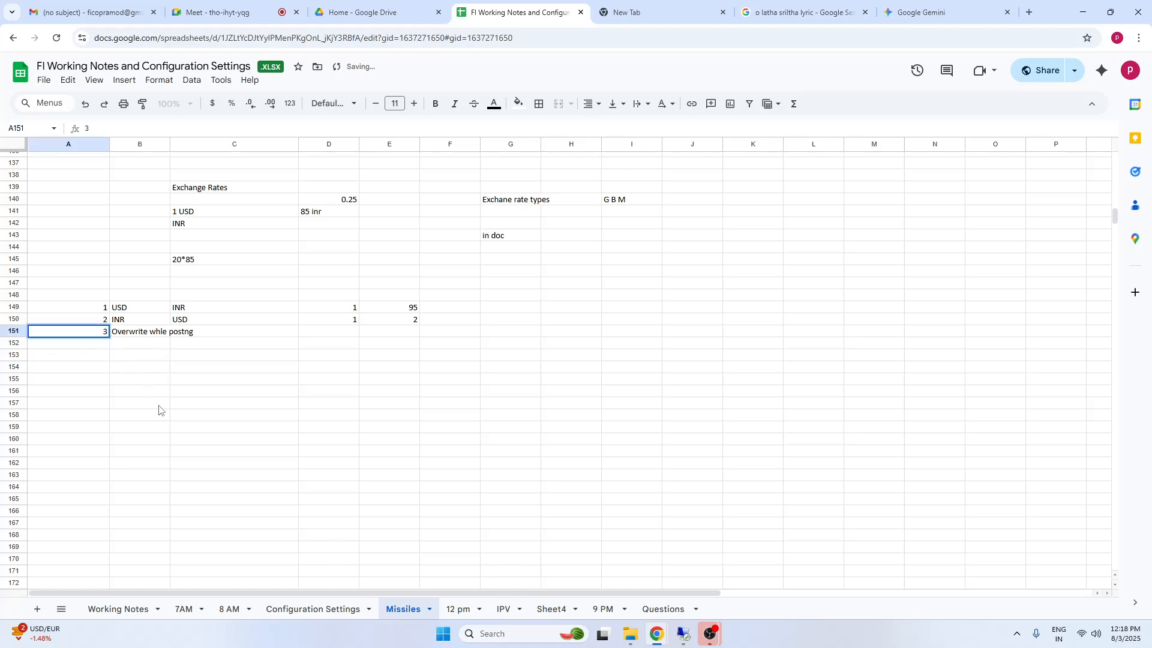
left_click(156, 403)
left_click(91, 346)
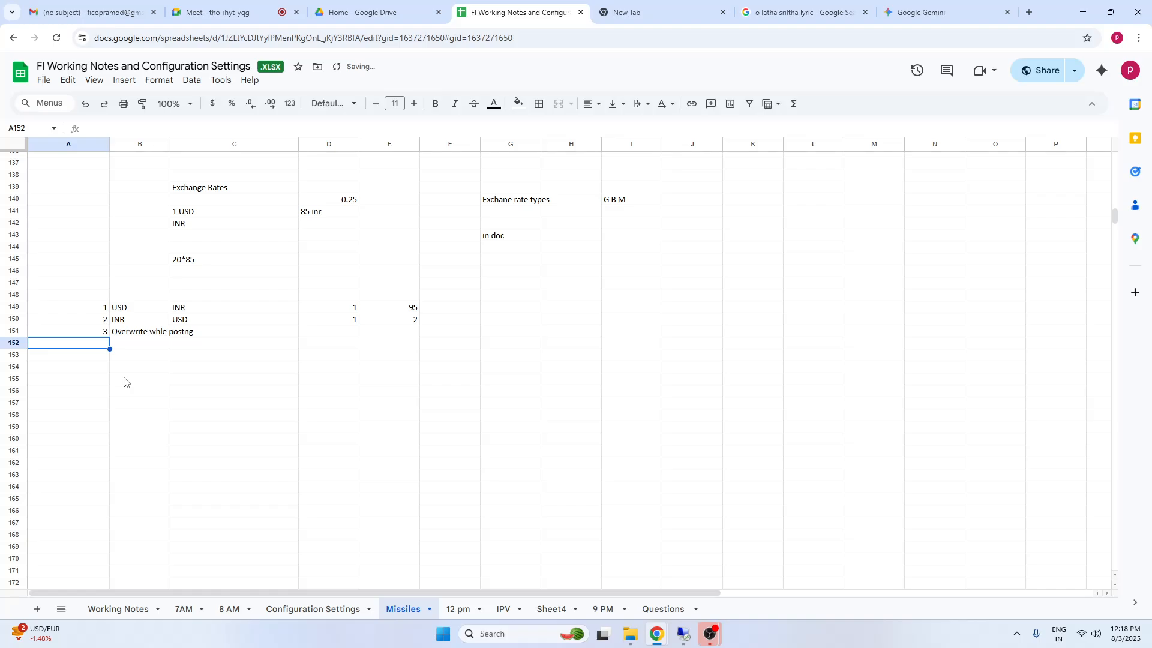
type("4")
left_click(228, 414)
Switch to SAP and examine the document type field in the G/L account document for TA98
left_click(684, 634)
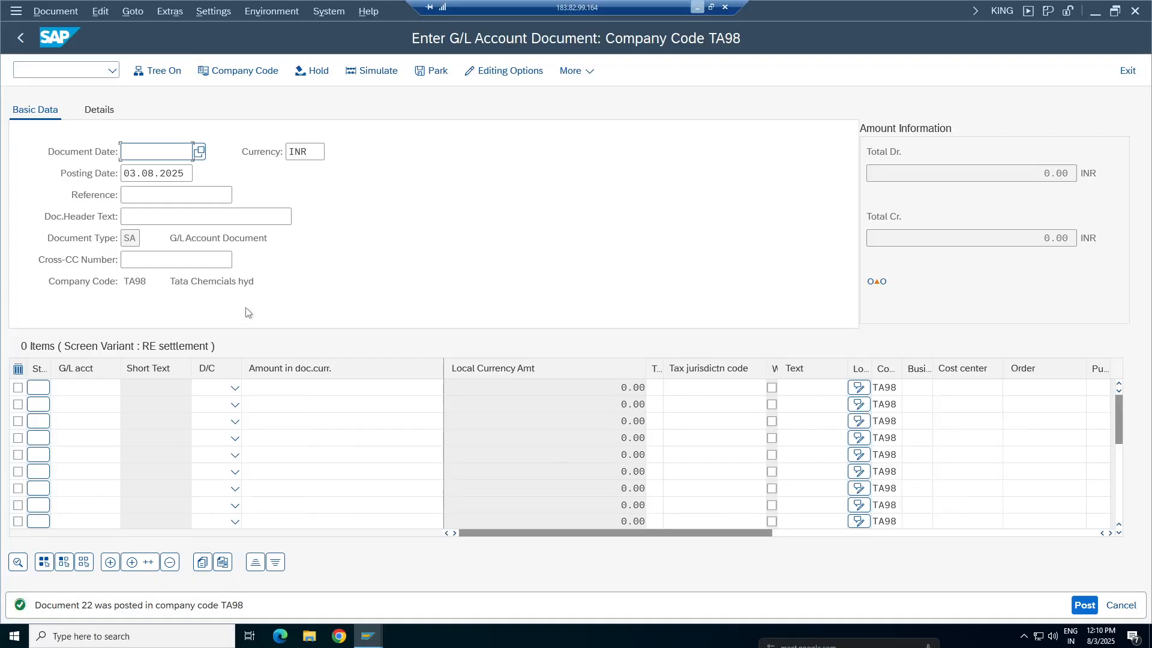
left_click(139, 239)
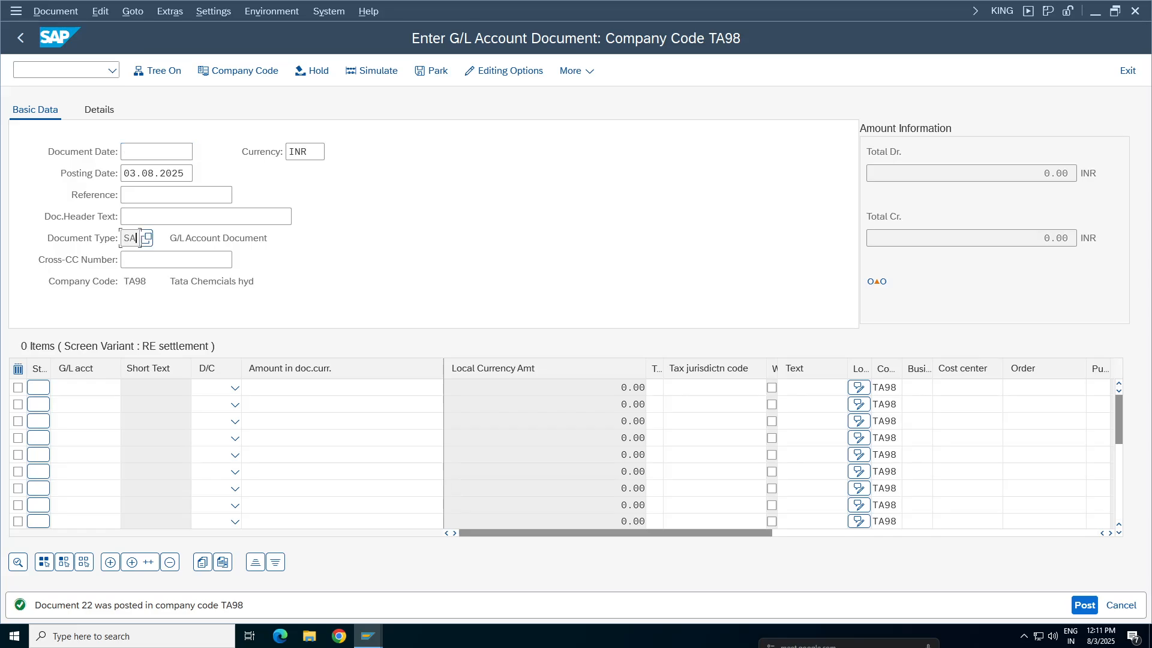
double_click(139, 238)
Remove the M exchange rate type criterion in TCURR and examine the USD to INR entries for all rate types
mouse_move(369, 635)
left_click(509, 593)
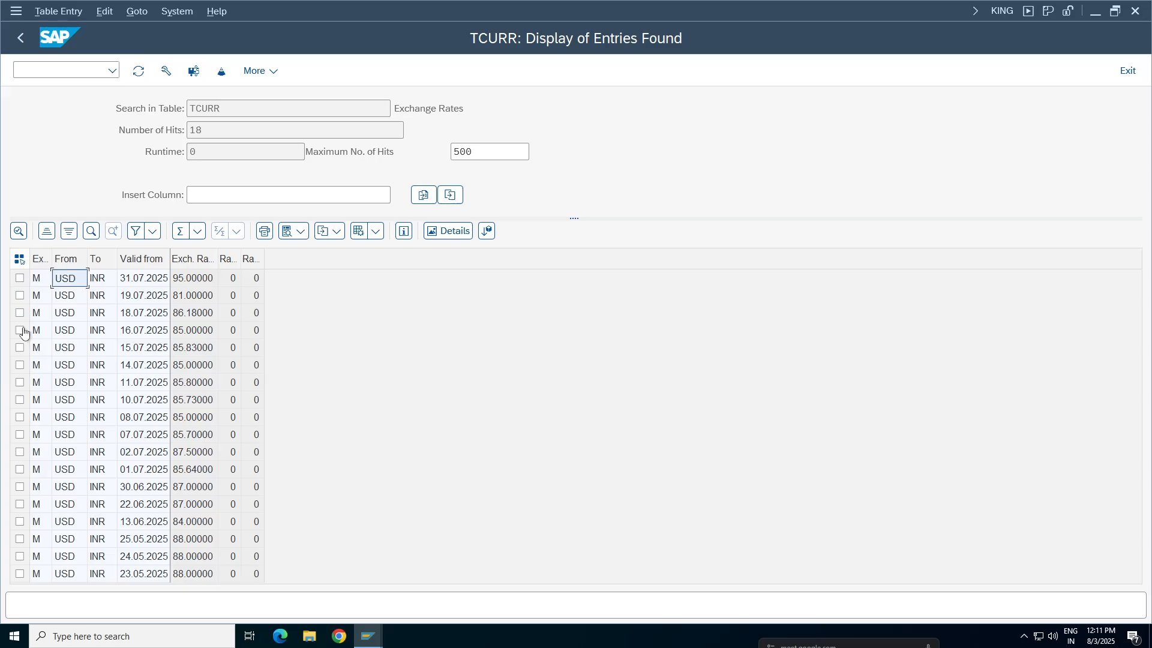
left_click(19, 278)
left_click(20, 37)
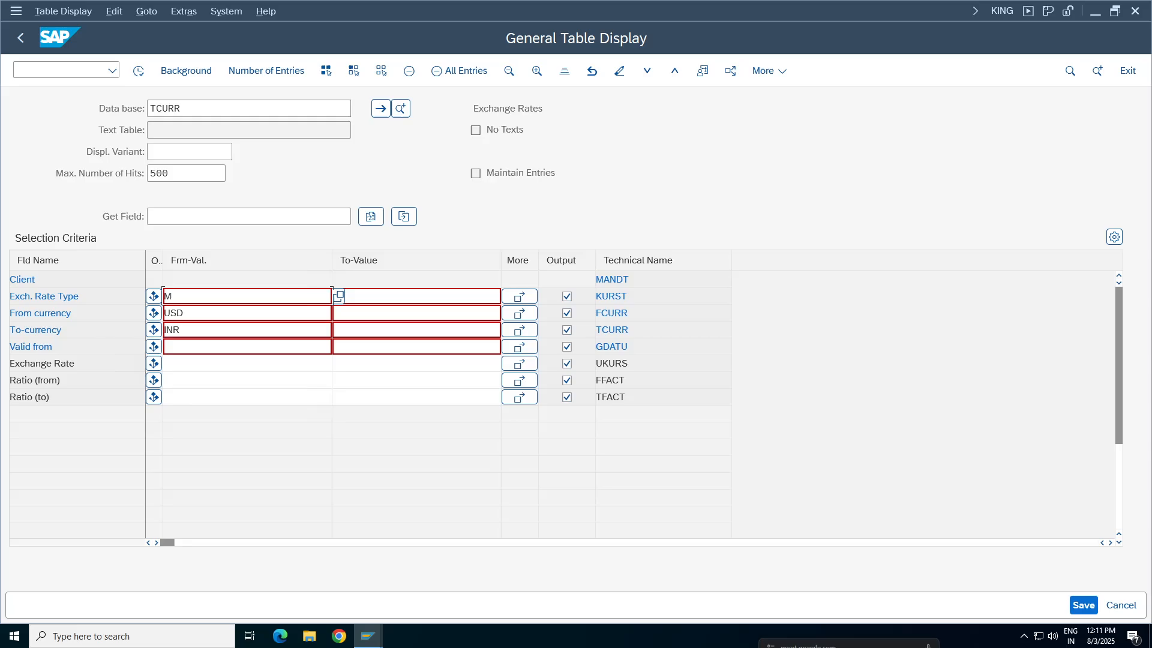
left_click(329, 296)
key("BackSpace")
left_click(138, 71)
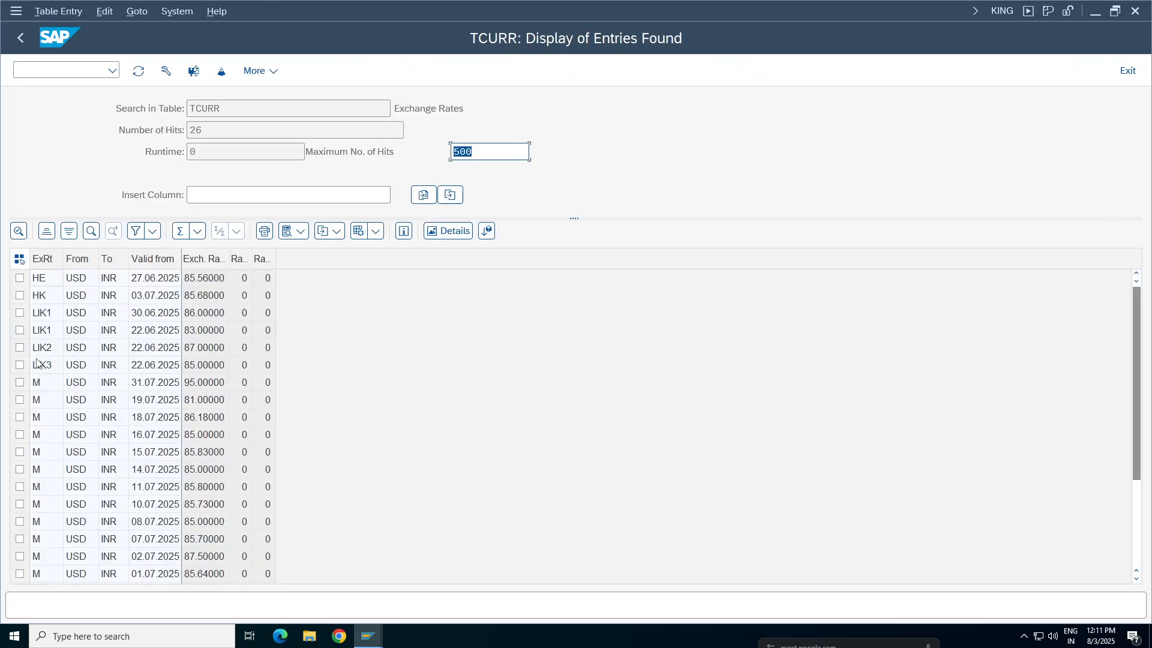
left_click(45, 317)
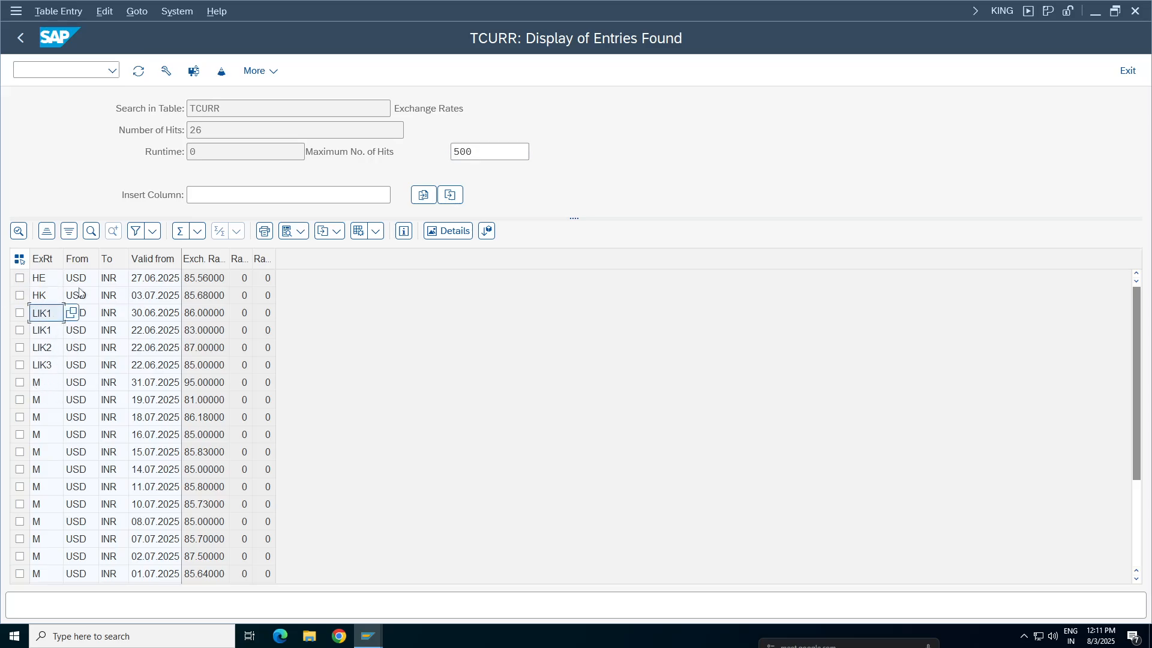
left_click(46, 281)
Open the document types configuration from the G/L document and display the details of document type SA
left_click(368, 637)
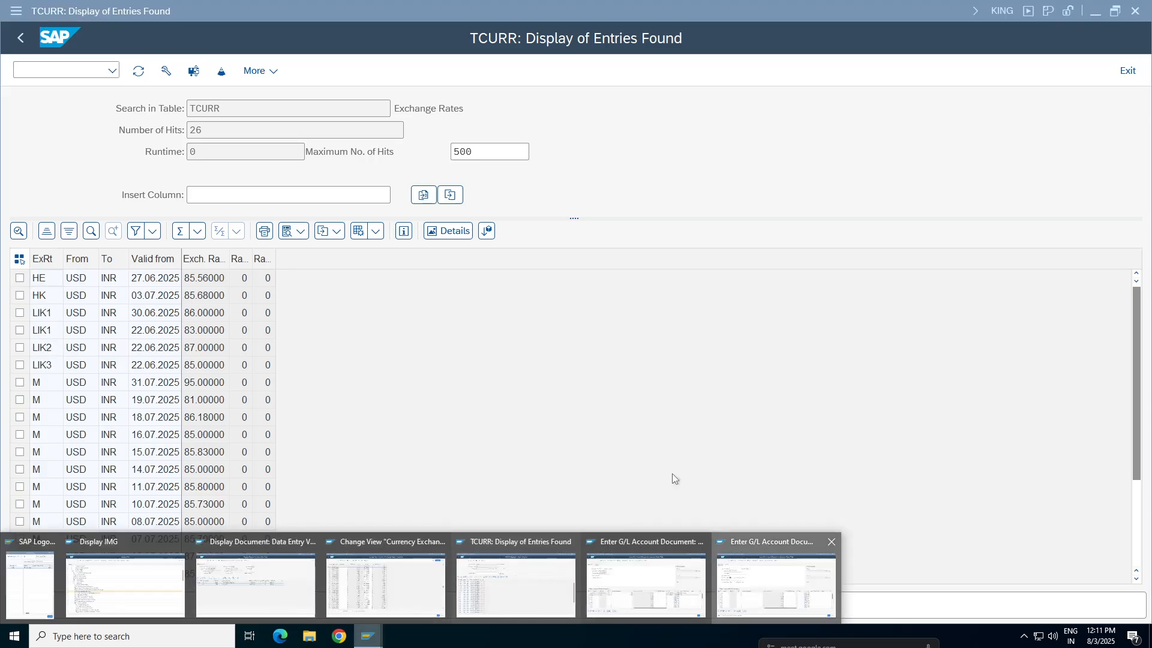
left_click(758, 597)
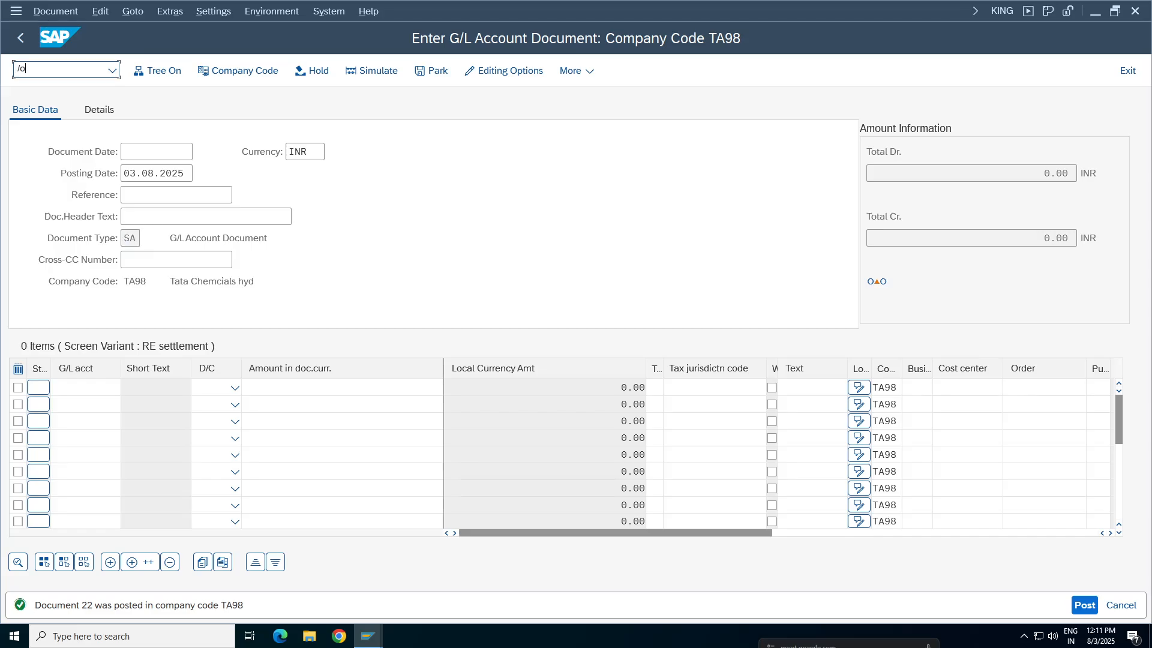
key("Return")
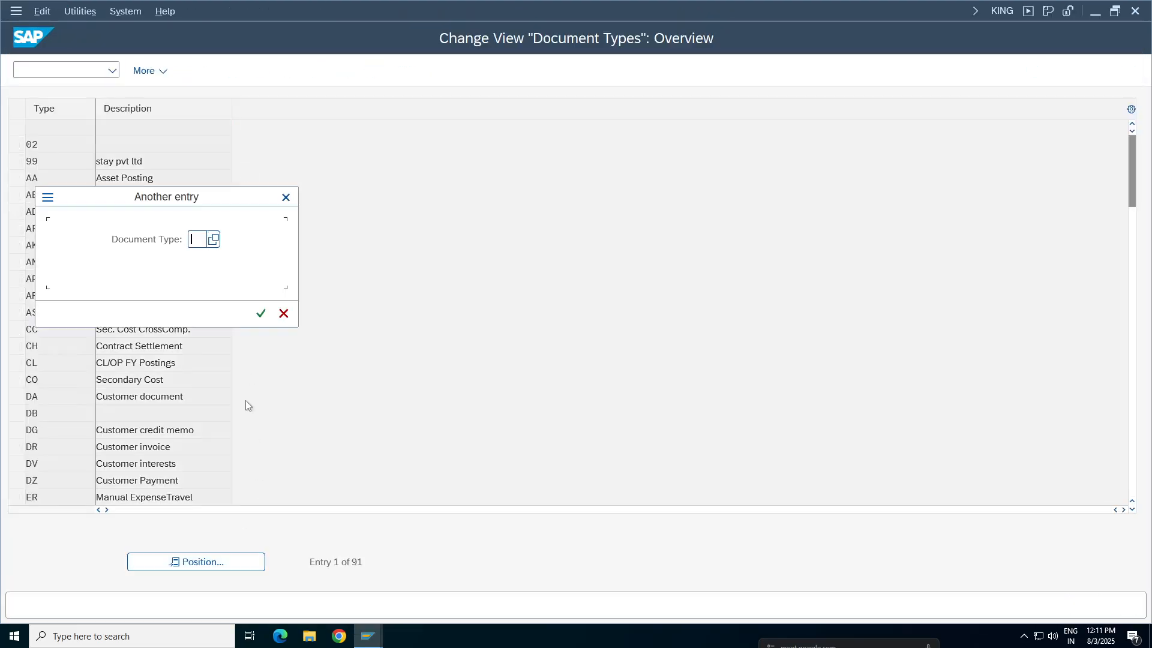
type("sa")
key("Return")
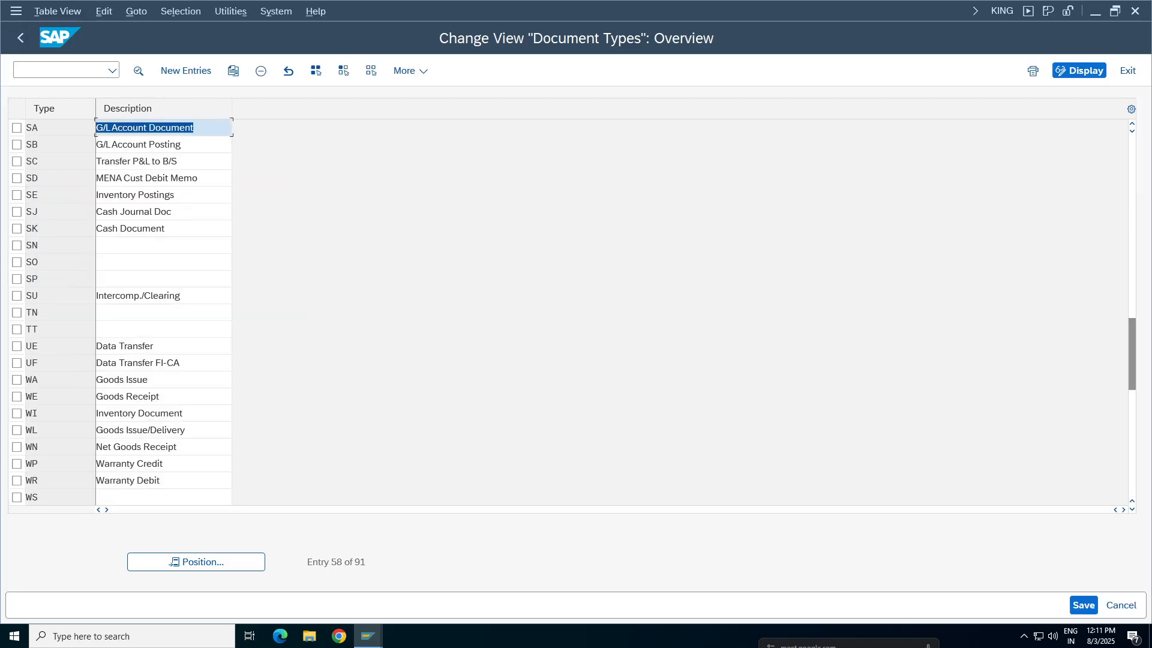
key("F2")
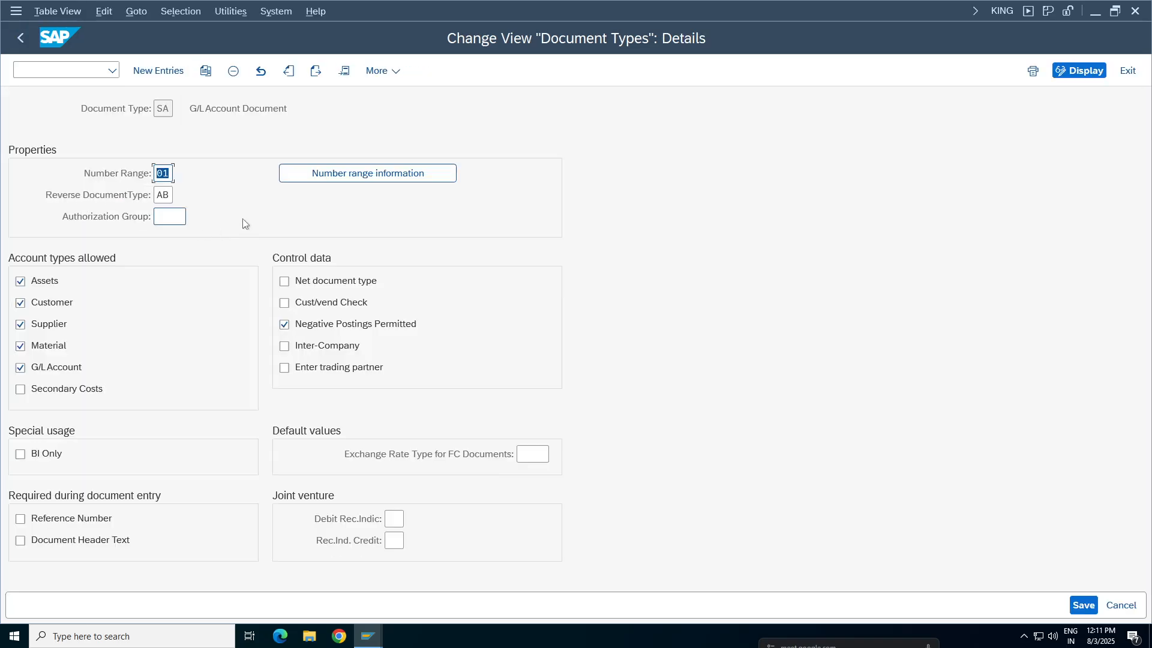
Try M and G as the exchange rate type for FC documents in document type SA
left_click(533, 455)
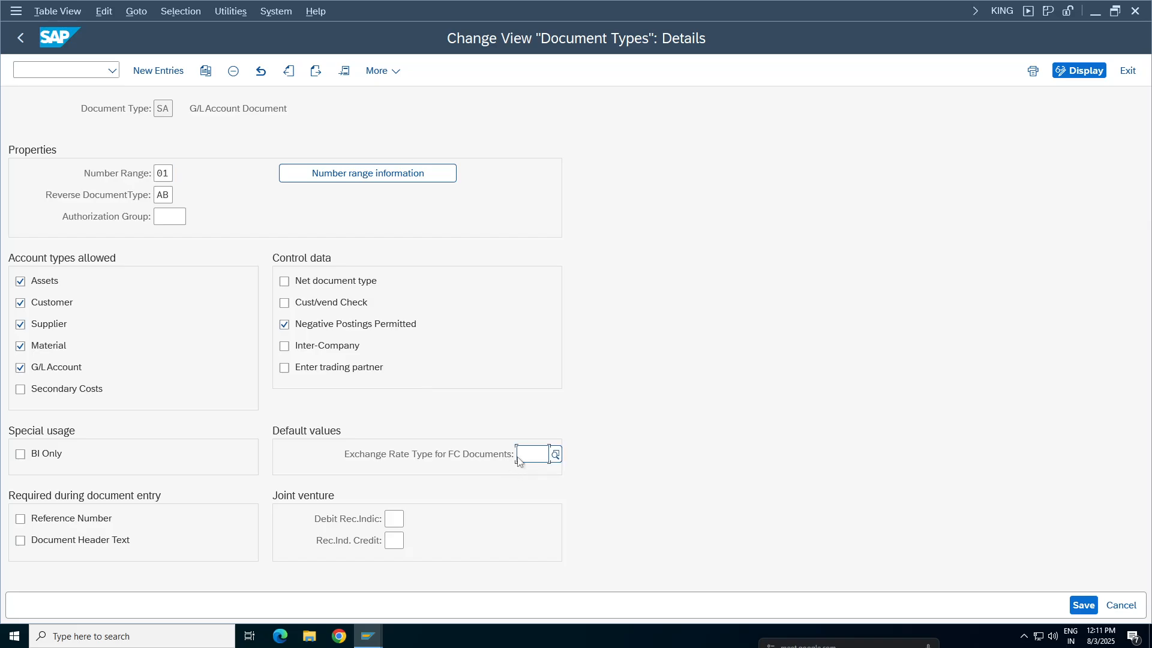
type("m")
left_click(540, 516)
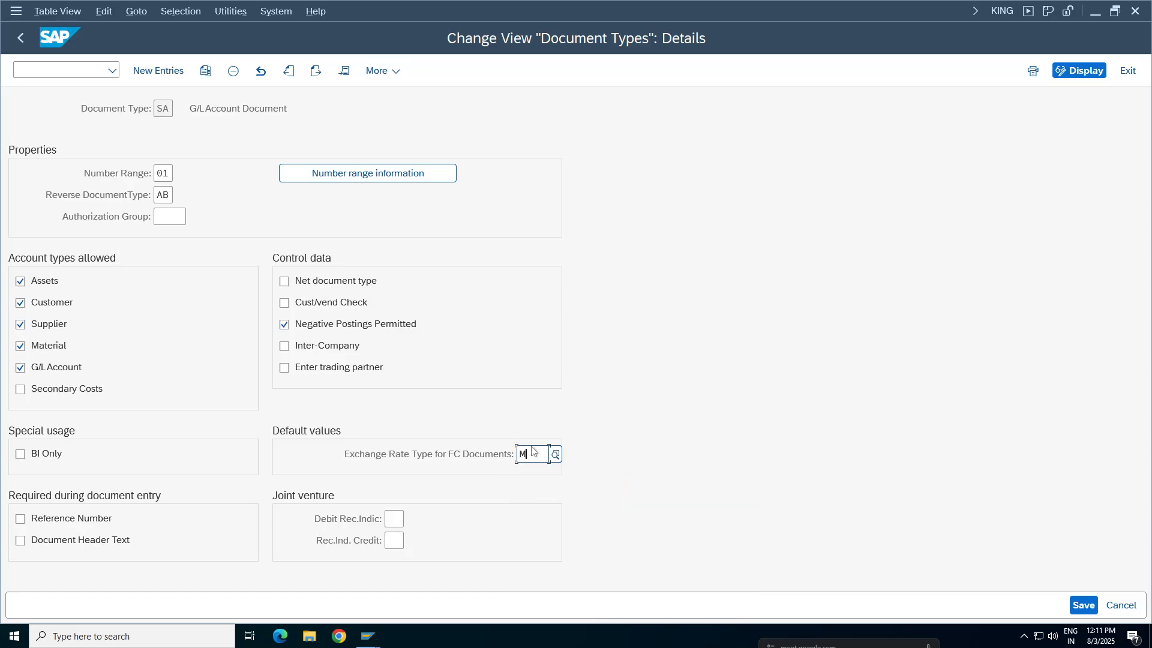
key("BackSpace")
type("g")
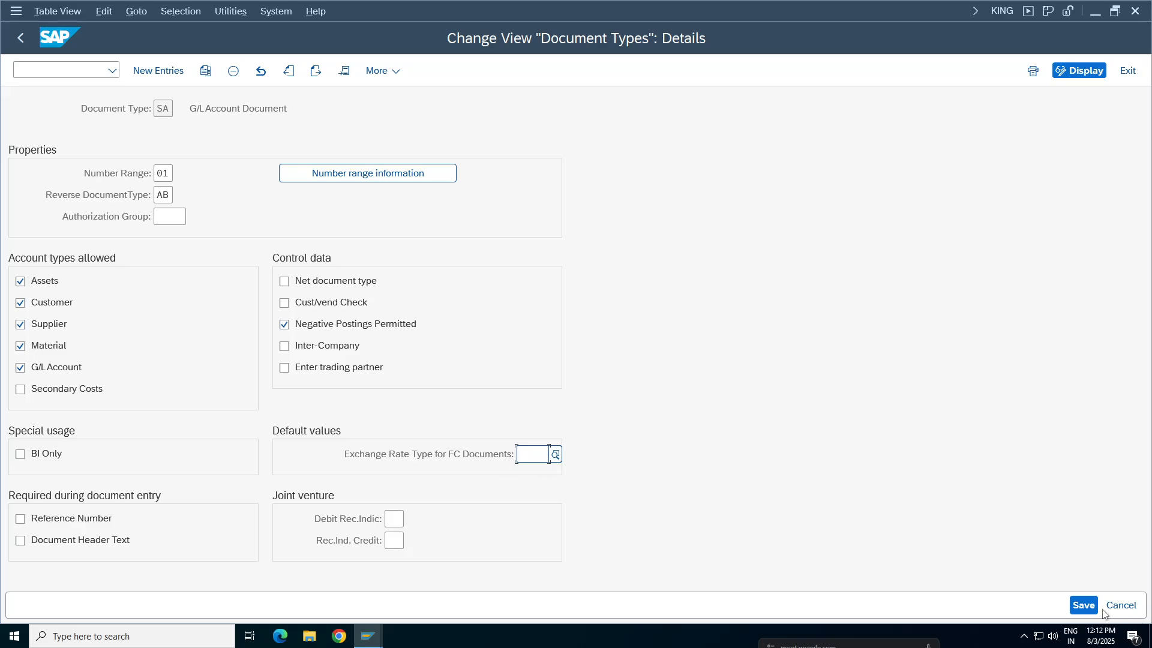
Save document type SA, searching own requests for ta98 and assigning the customizing request Tata Group Tata98
left_click(1084, 605)
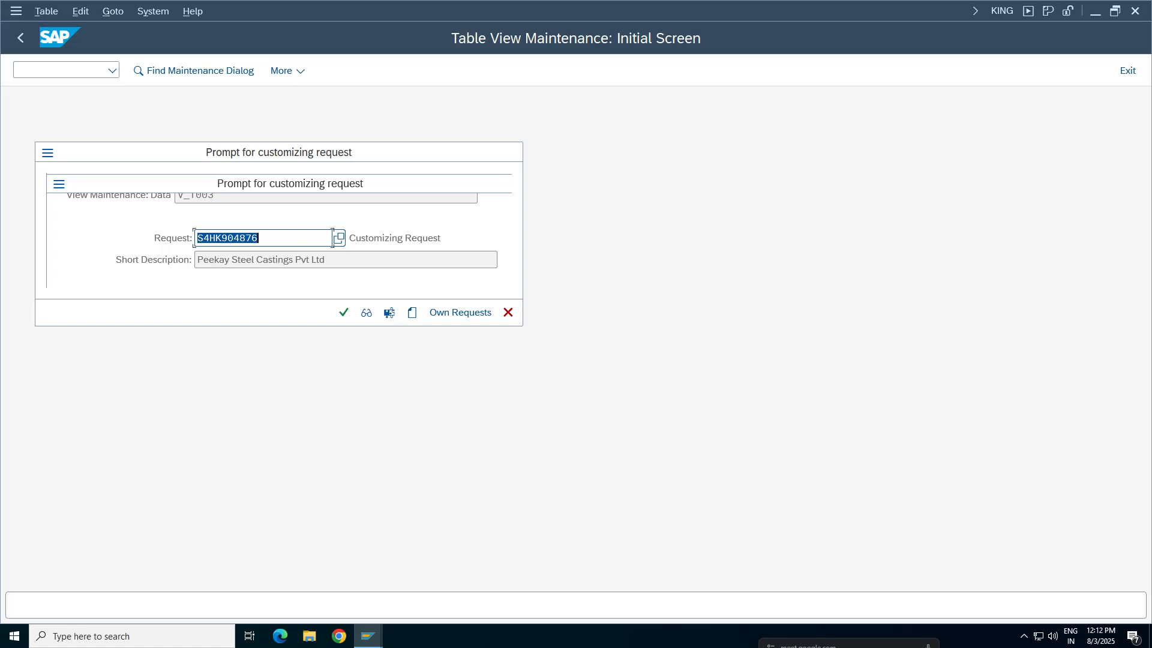
left_click(450, 313)
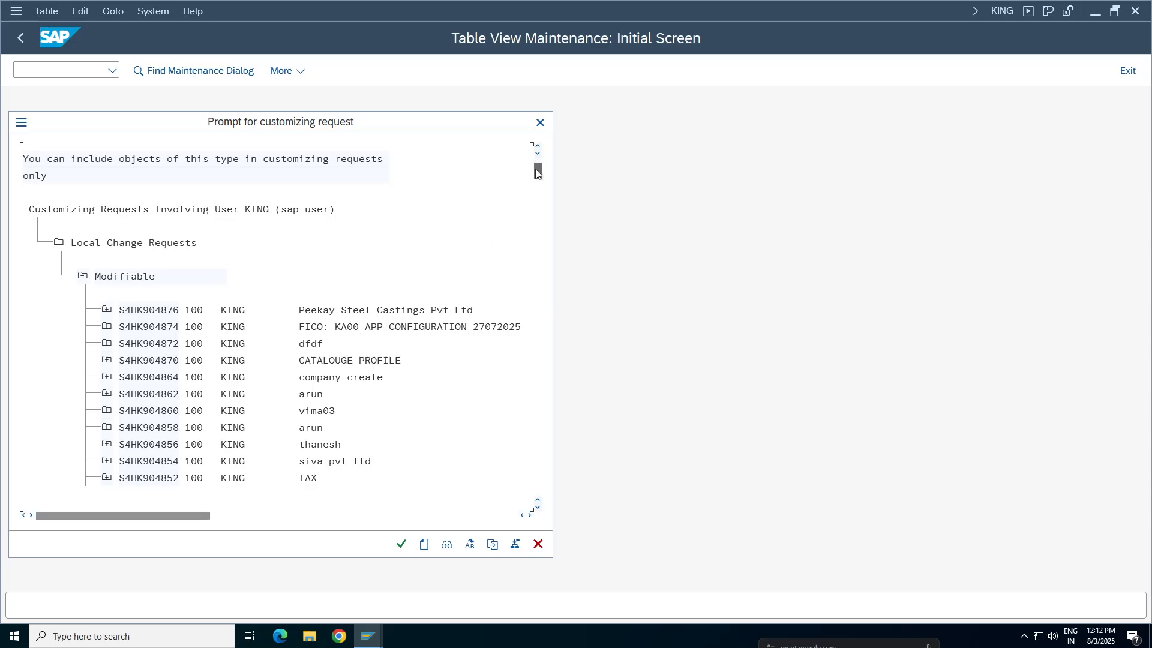
scroll(537, 174, "down", 6)
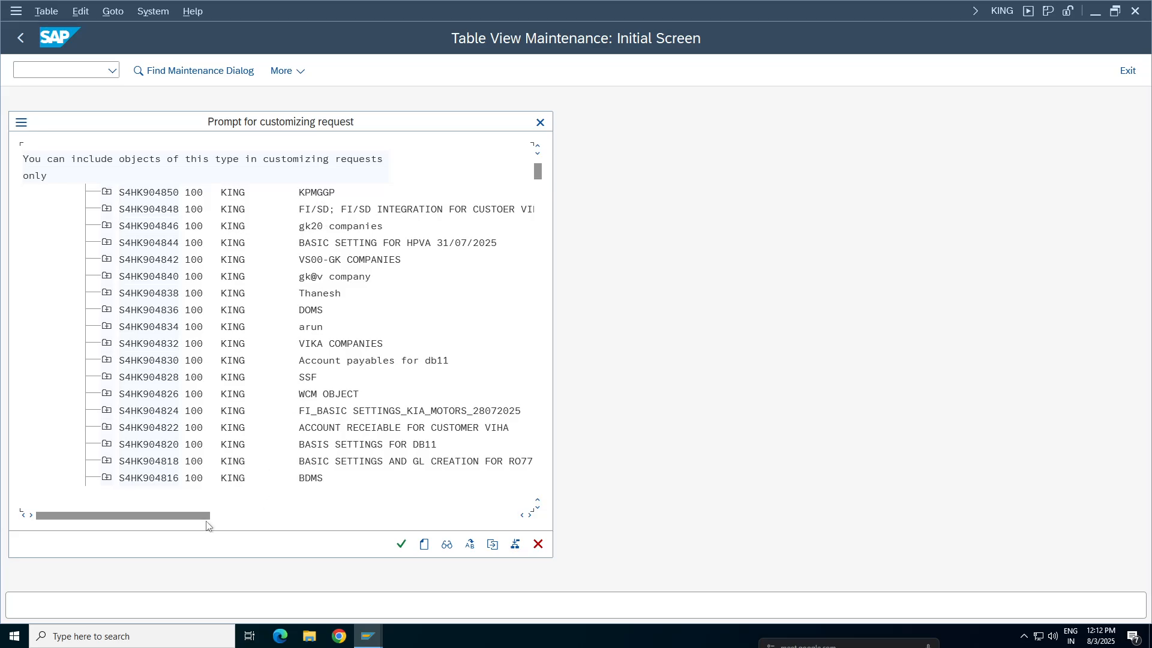
key("ctrl+f")
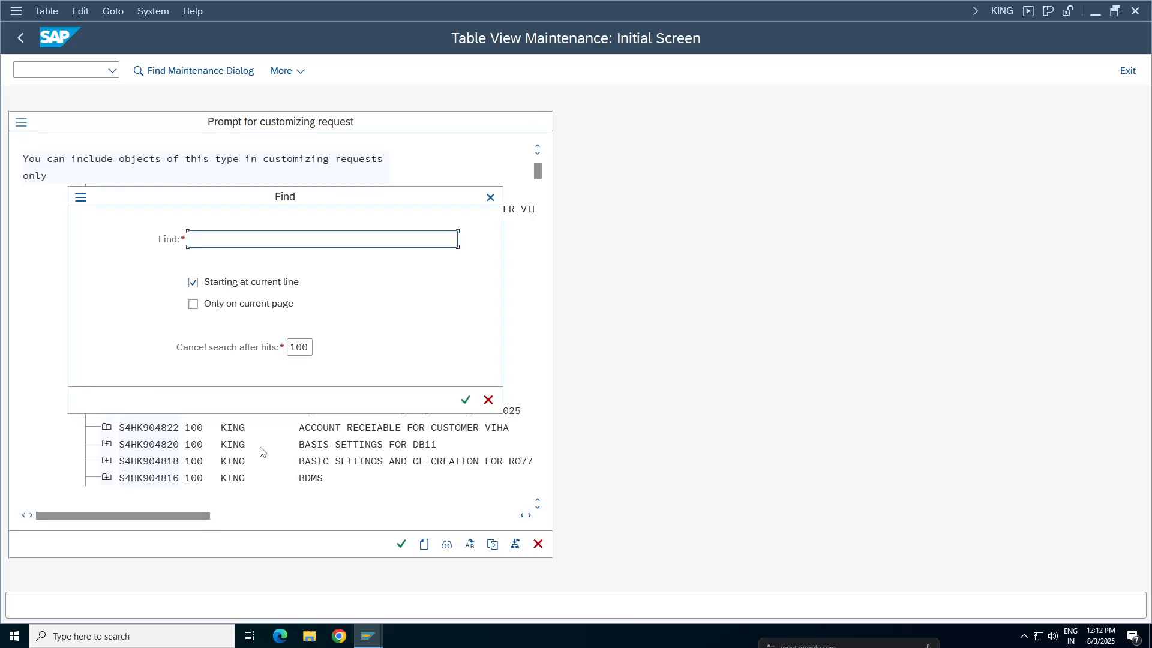
key("Return")
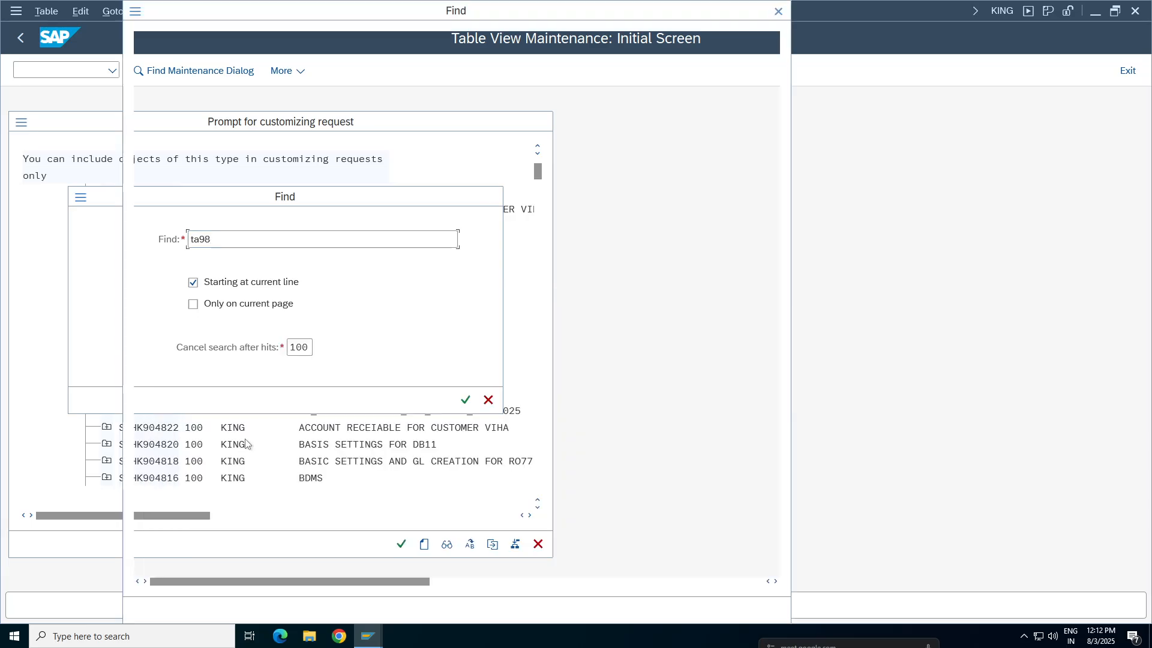
left_click(505, 84)
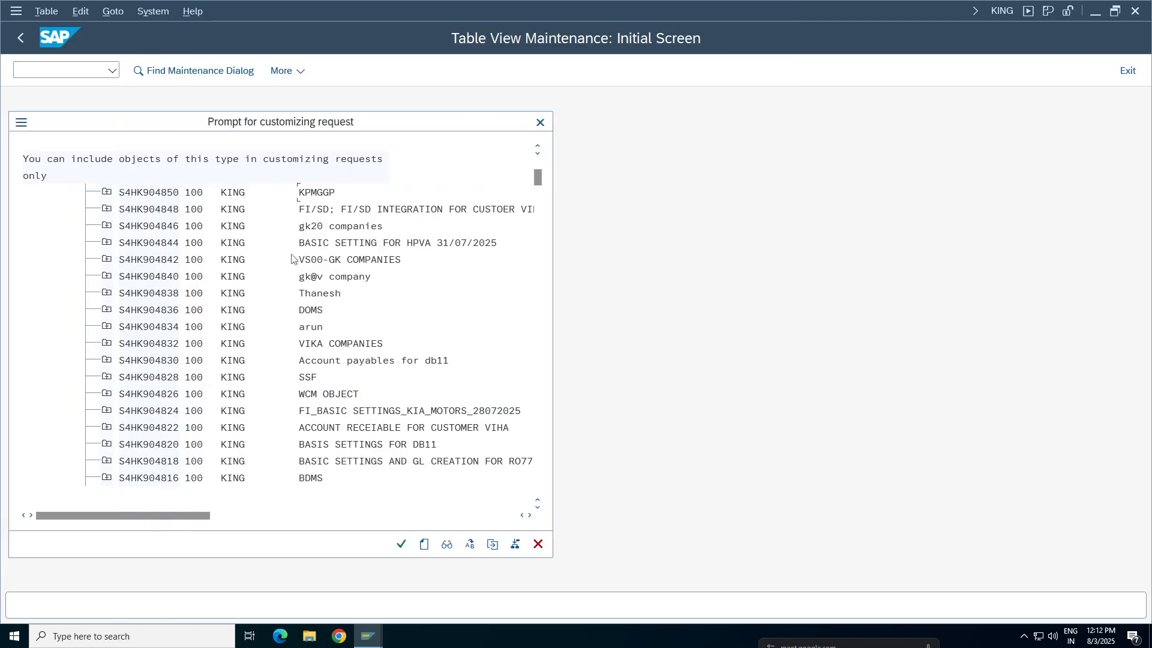
double_click(383, 194)
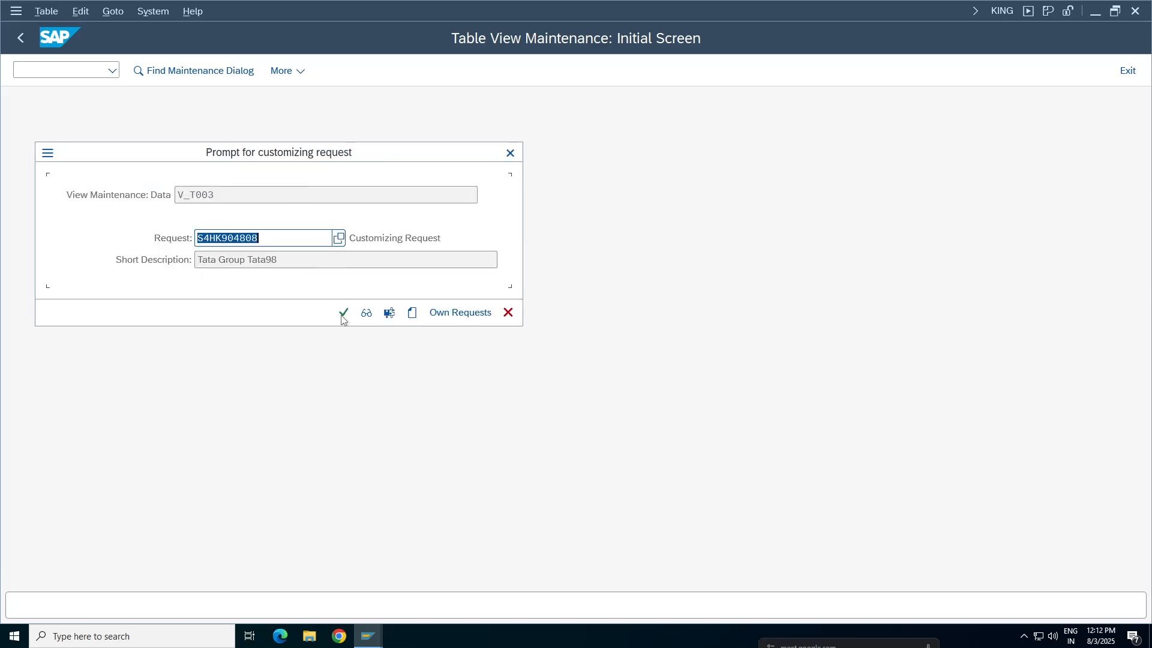
left_click(344, 312)
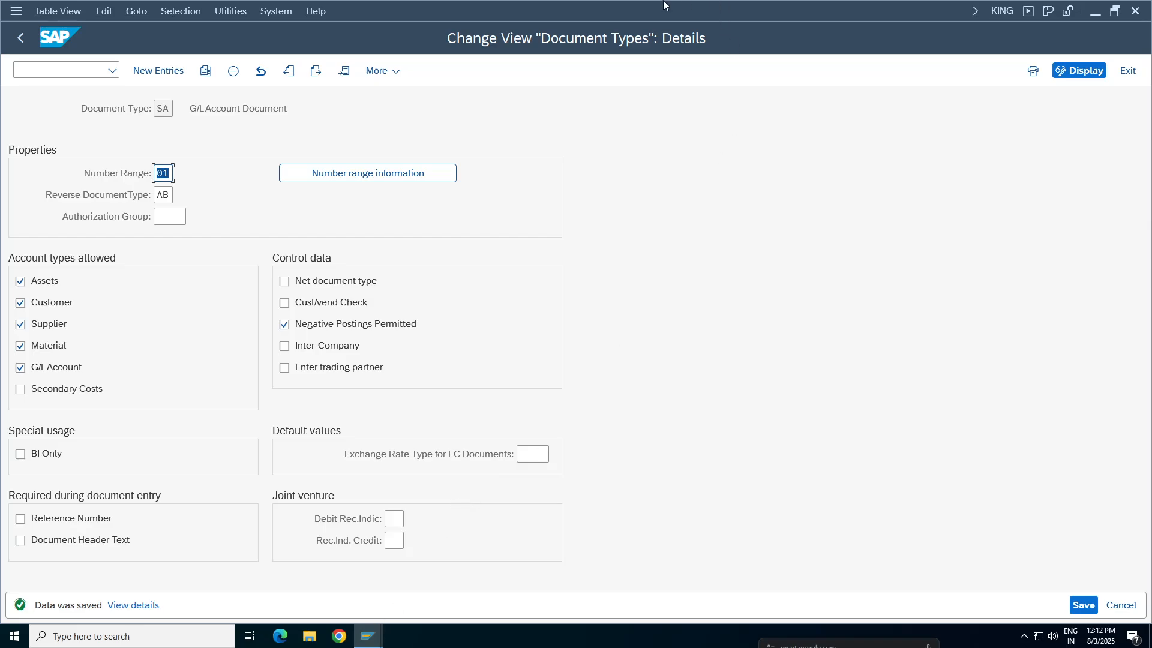
Review the numbered notes in the spreadsheet, then examine the exchange rate type for FC documents of SA in SAP
left_click(696, 6)
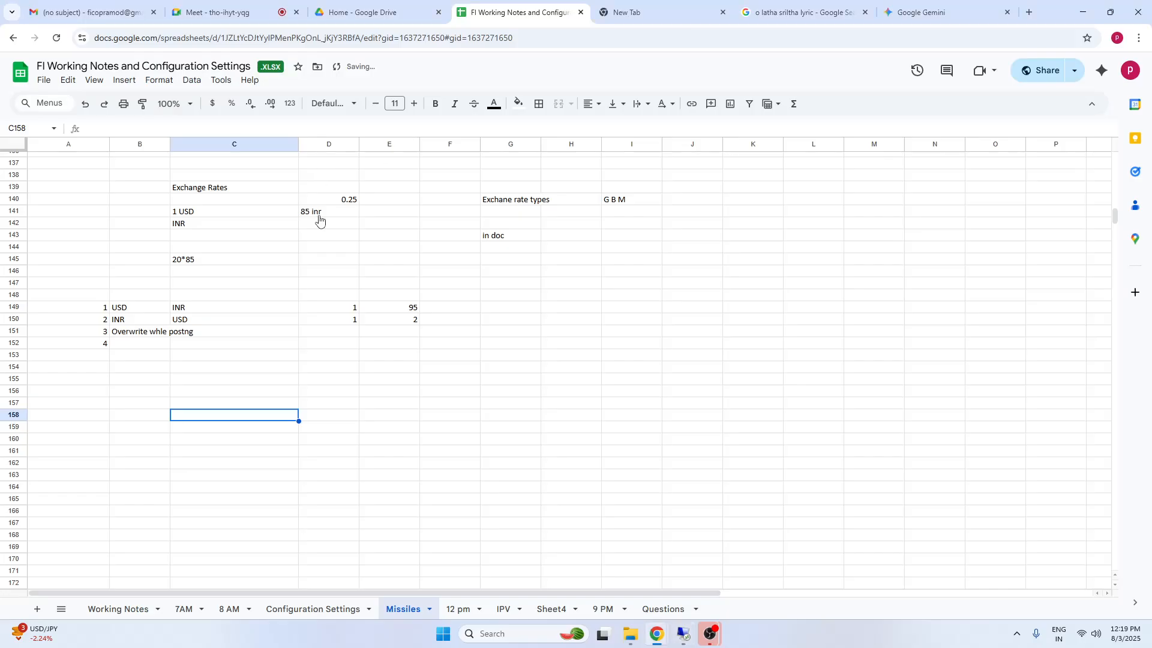
left_click(530, 406)
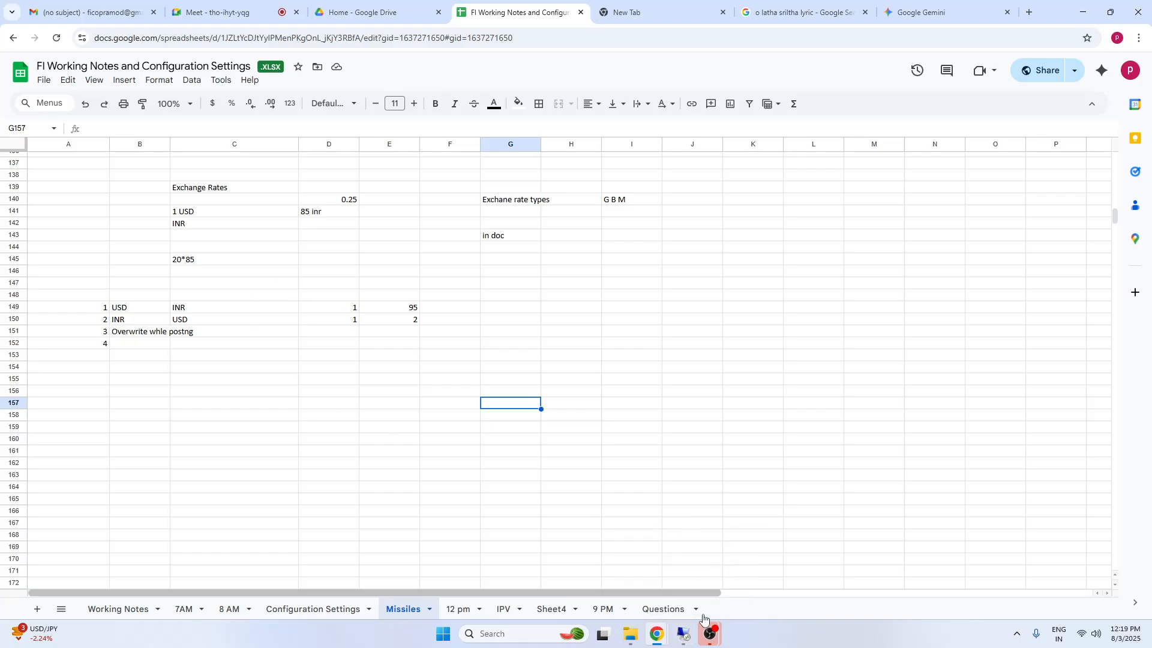
left_click(684, 635)
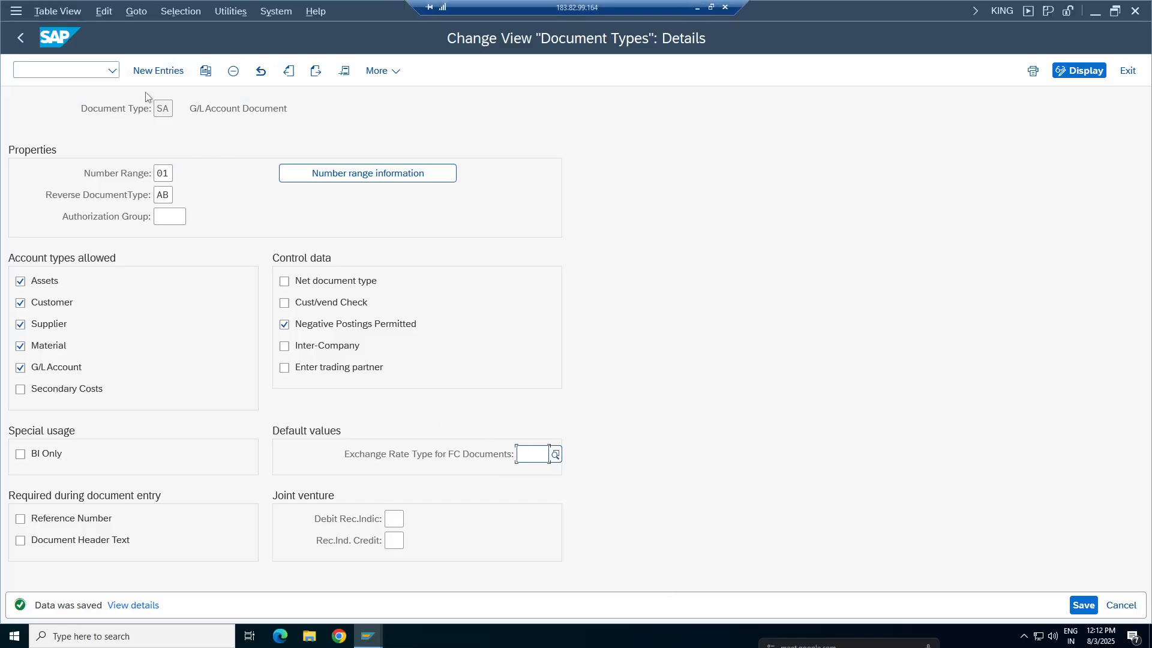
left_click(158, 108)
left_click(533, 457)
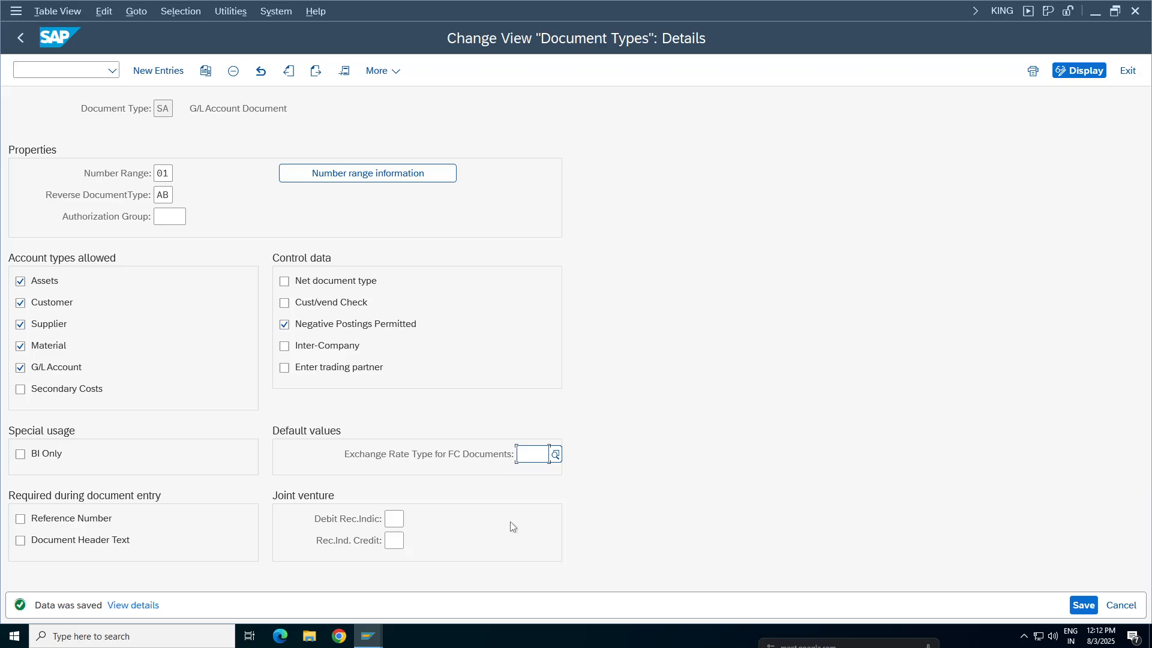
Return to the document types overview and position the list at document type KR
left_click(20, 37)
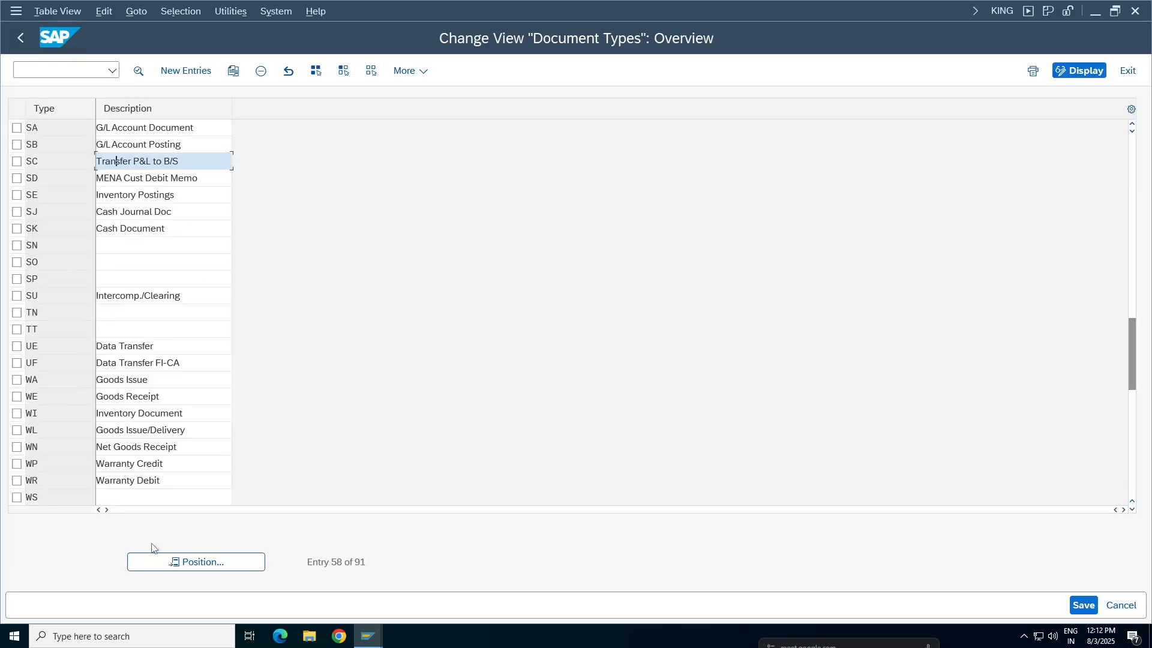
left_click(196, 562)
type("k")
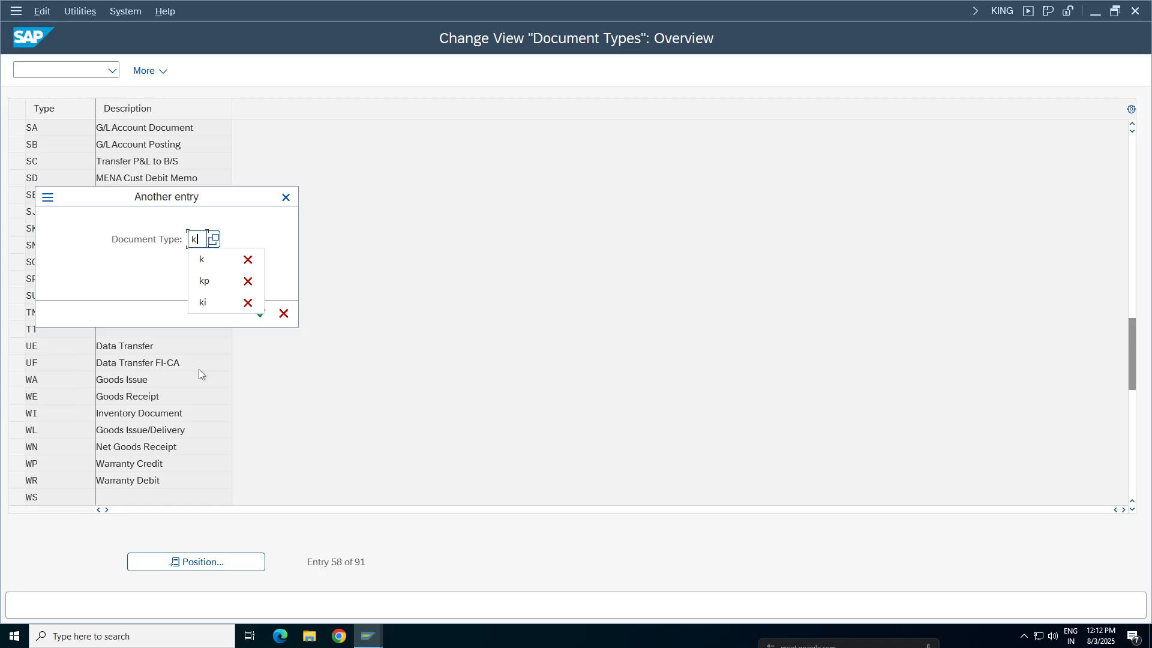
type("r")
key("Return")
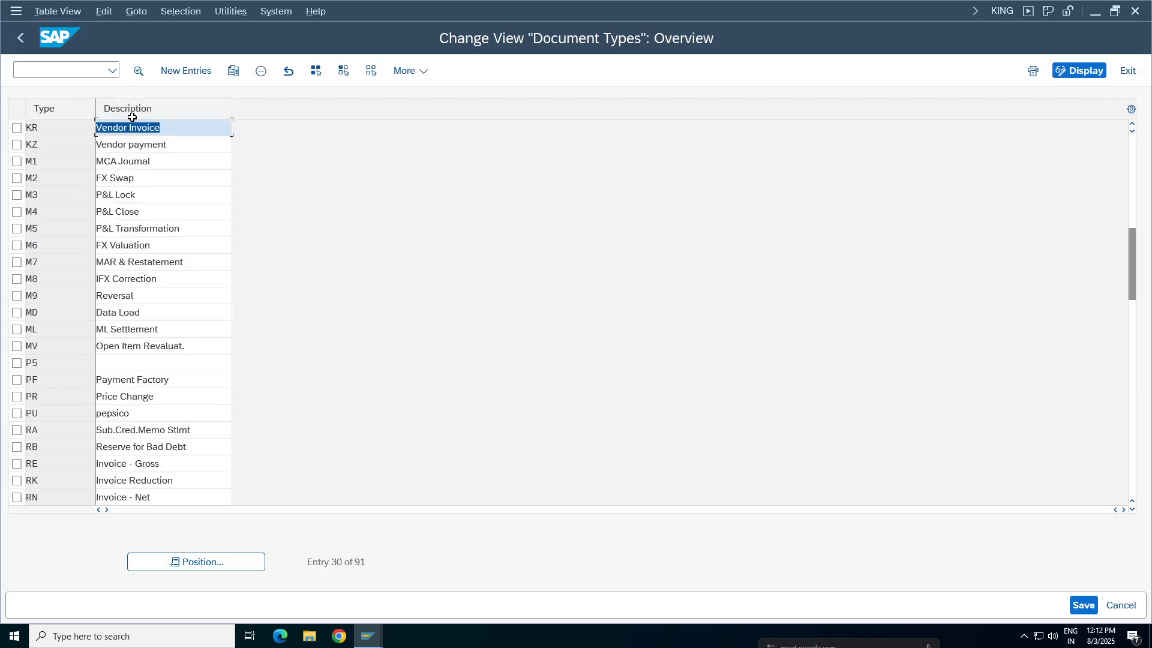
Examine the exchange rate type for FC documents of document type KR and return to SAP Easy Access
double_click(131, 127)
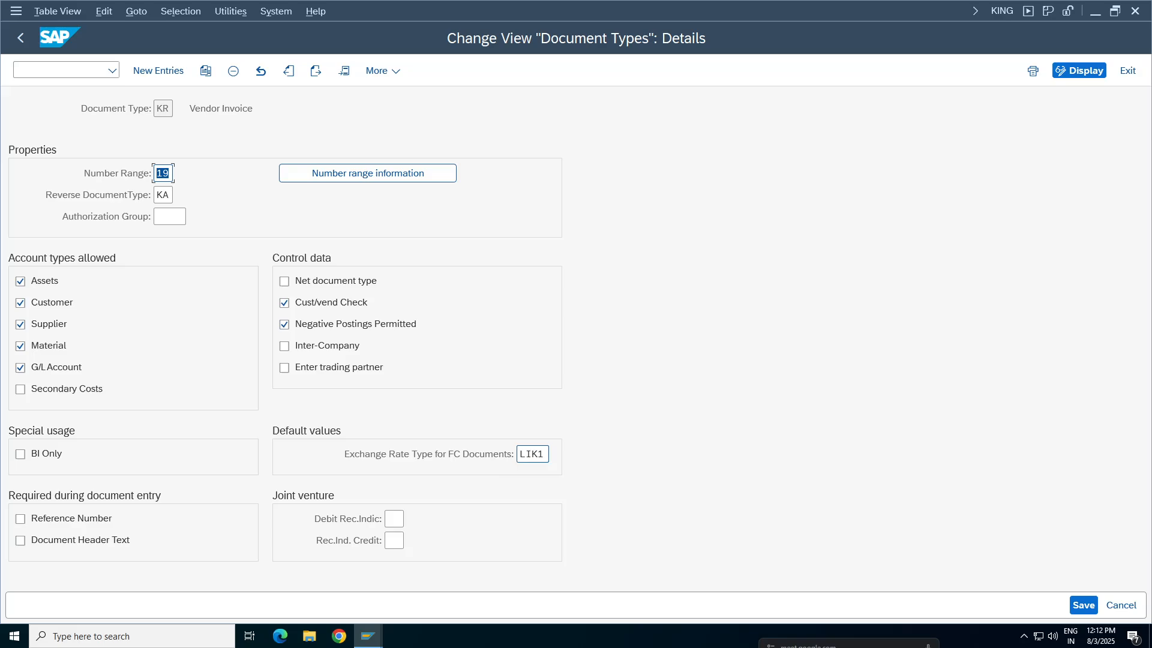
left_click(533, 454)
left_click_drag(546, 456, 525, 455)
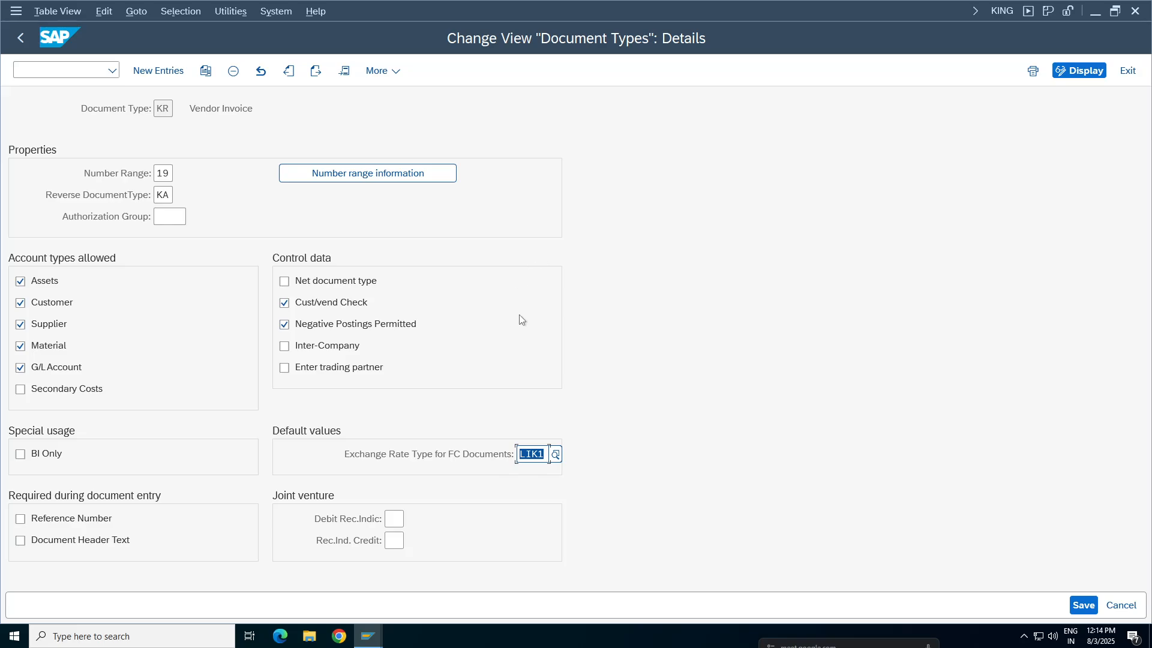
left_click(21, 37)
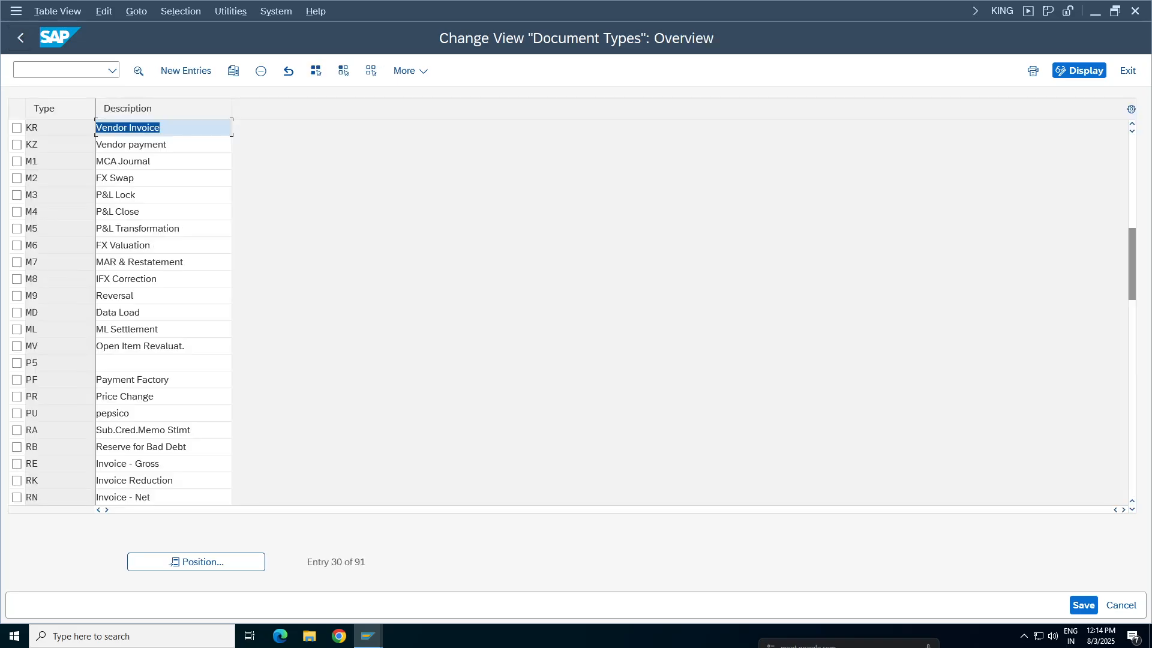
left_click(20, 37)
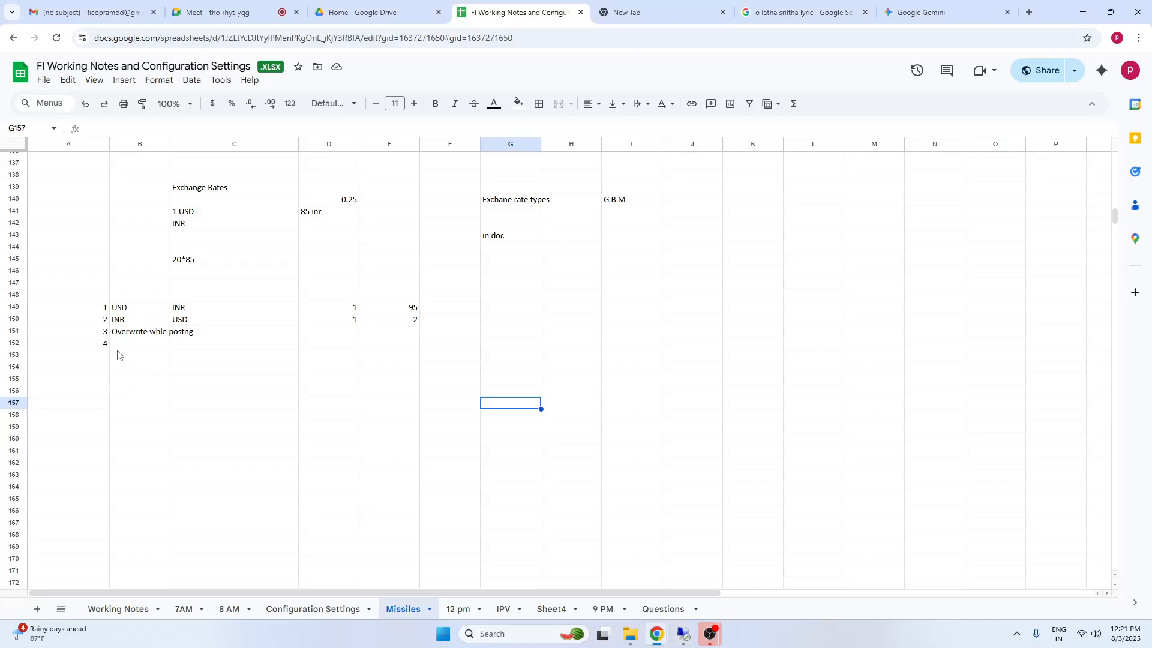
Switch to the notes spreadsheet and enter "dfualting the exchsnge rate type via document rype" as note 4 in cell B152
left_click(120, 347)
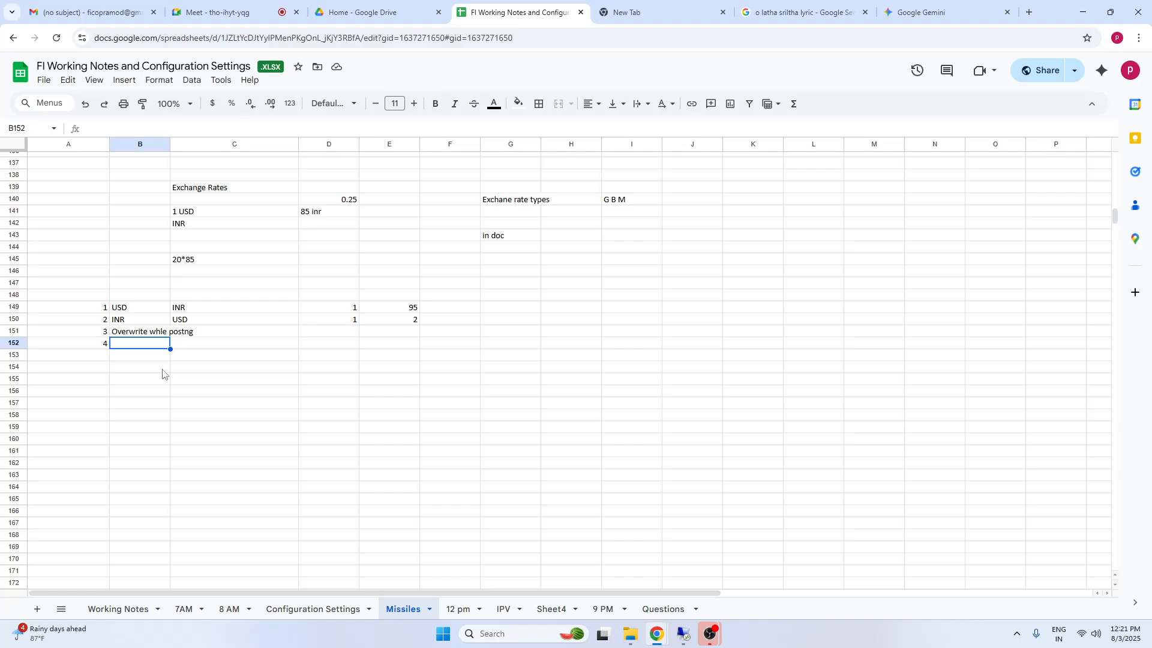
type("document rype ")
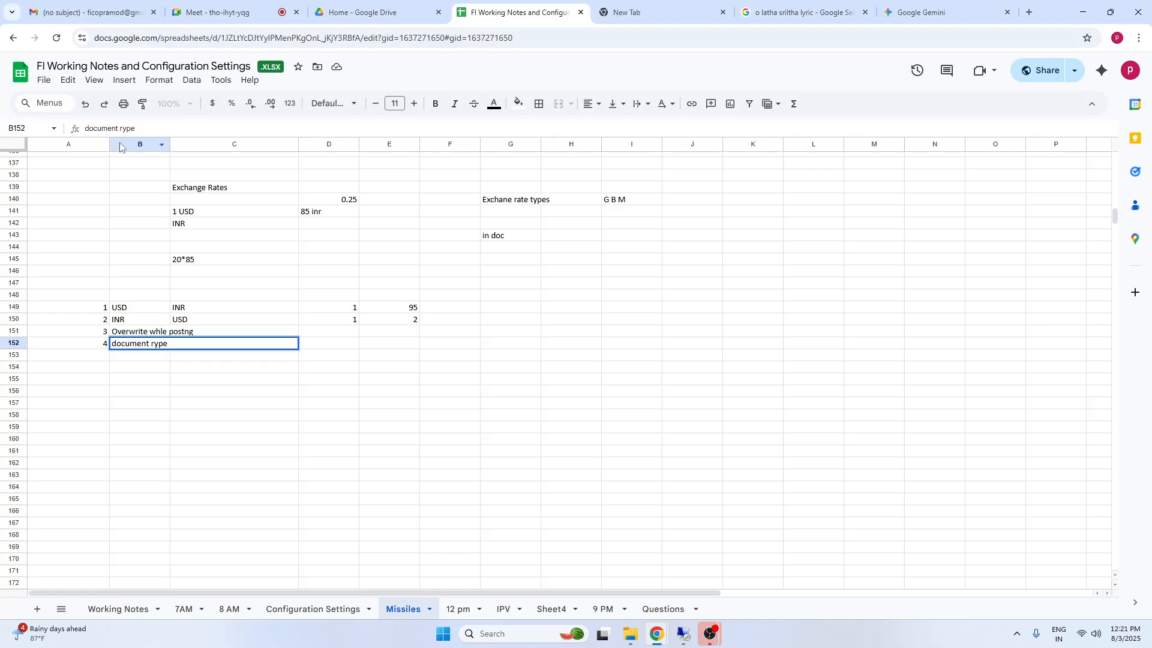
type("dfualting ")
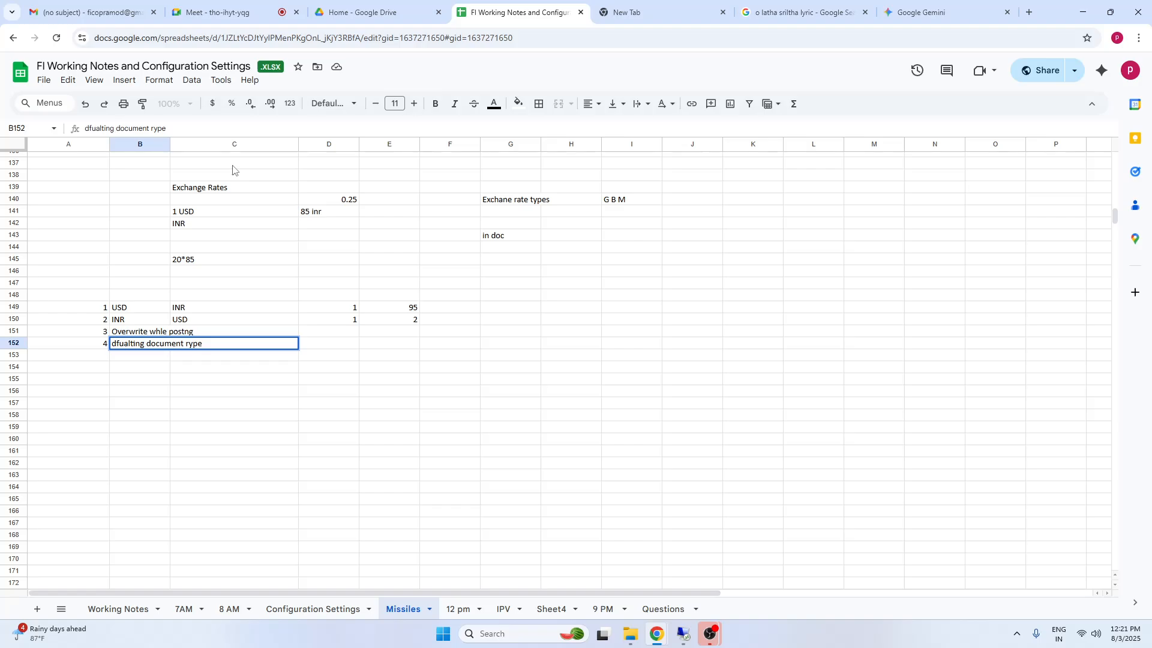
type("the ")
type("exch")
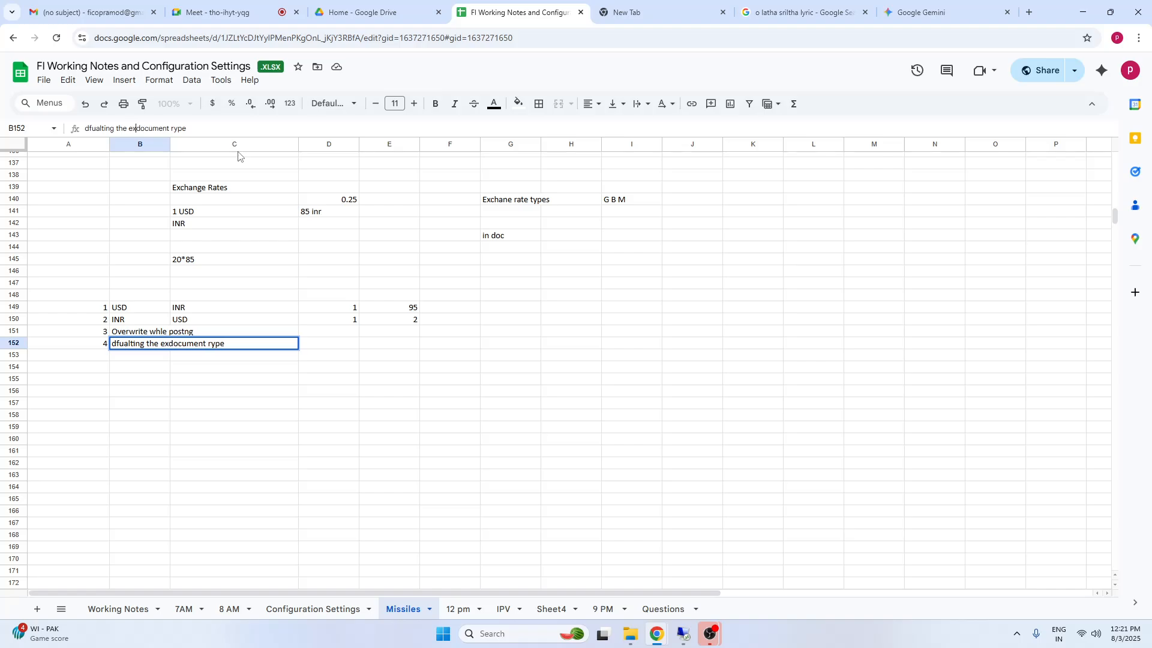
type("snge rate ")
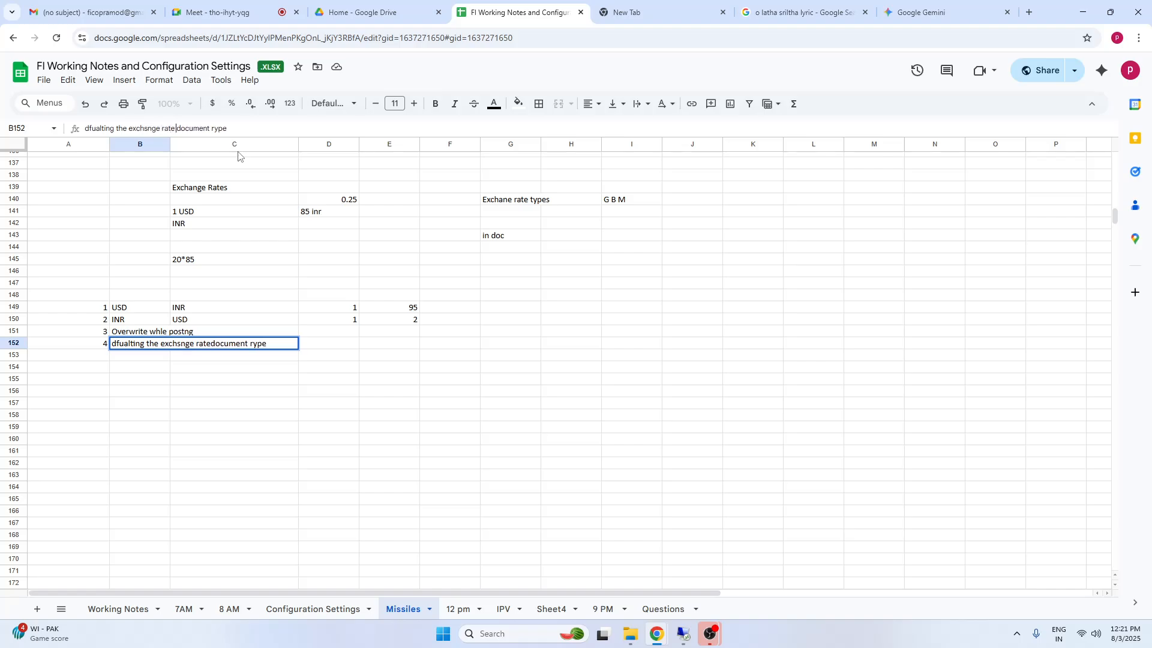
type("type via")
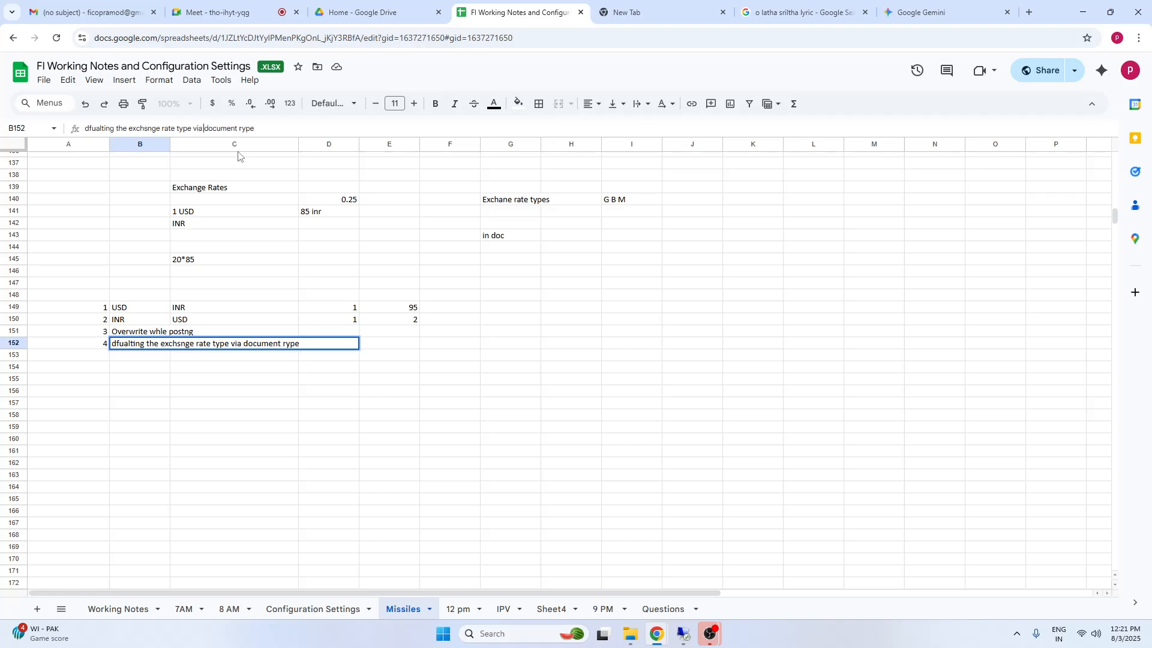
left_click(192, 426)
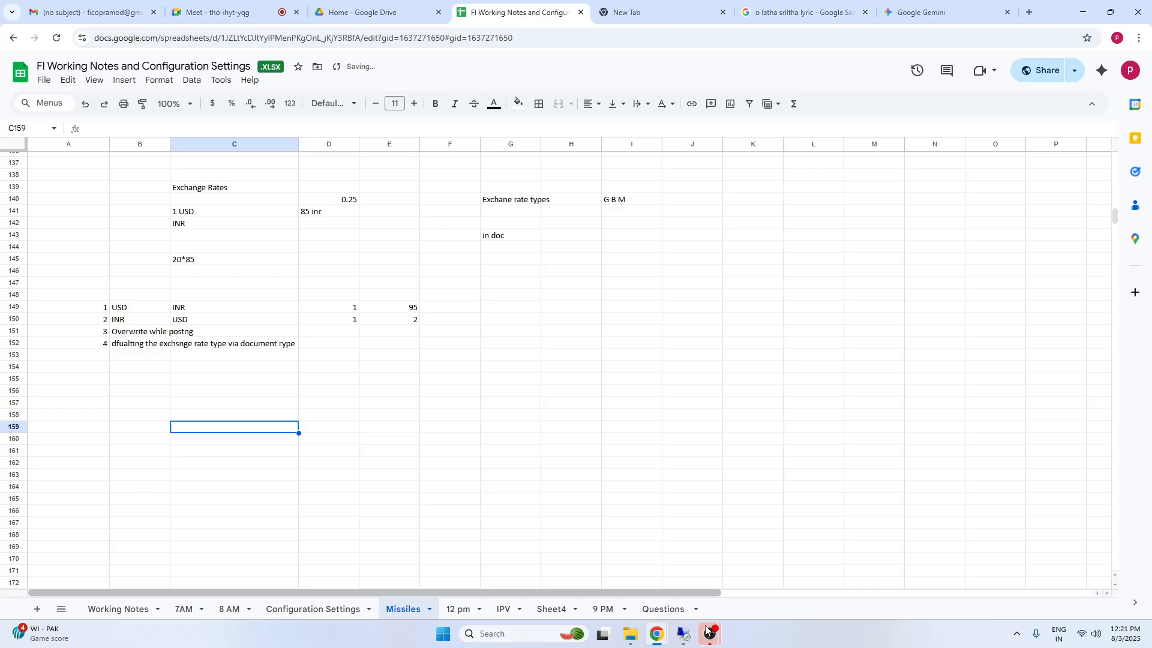
mouse_move(716, 638)
left_click(686, 582)
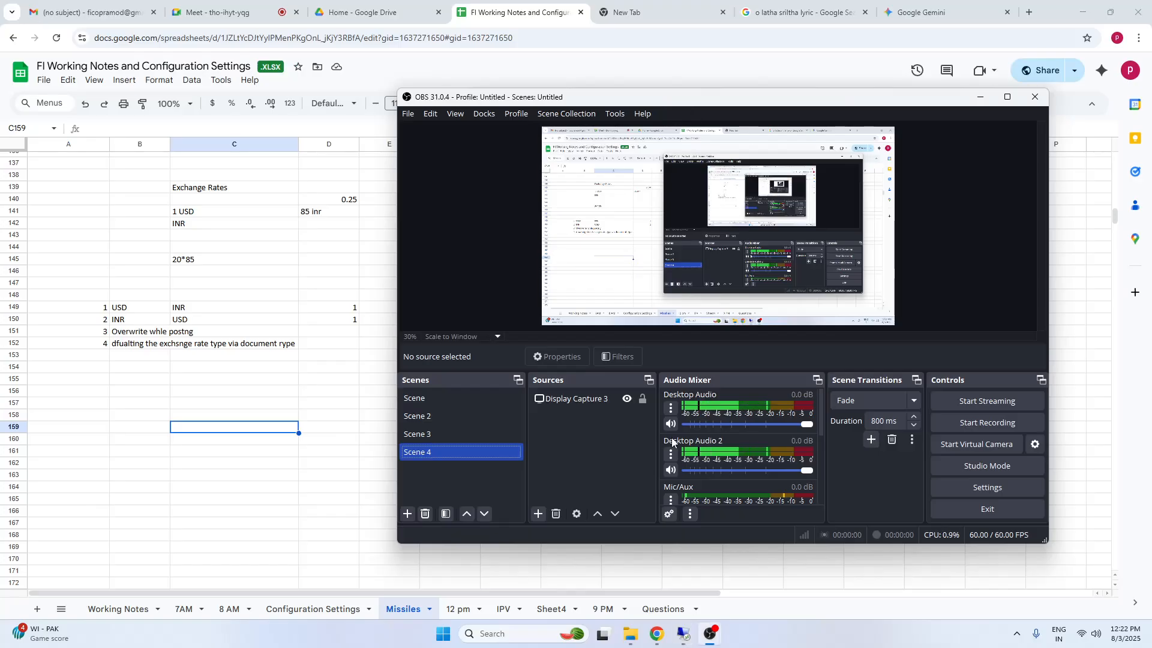
left_click(710, 634)
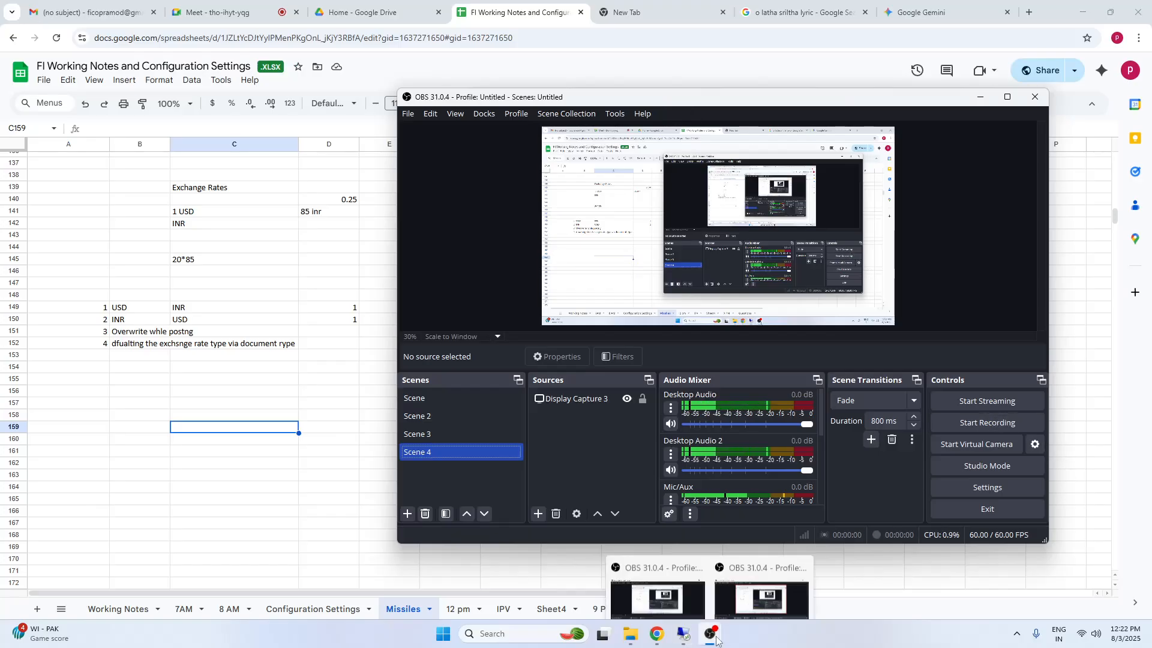
left_click(763, 591)
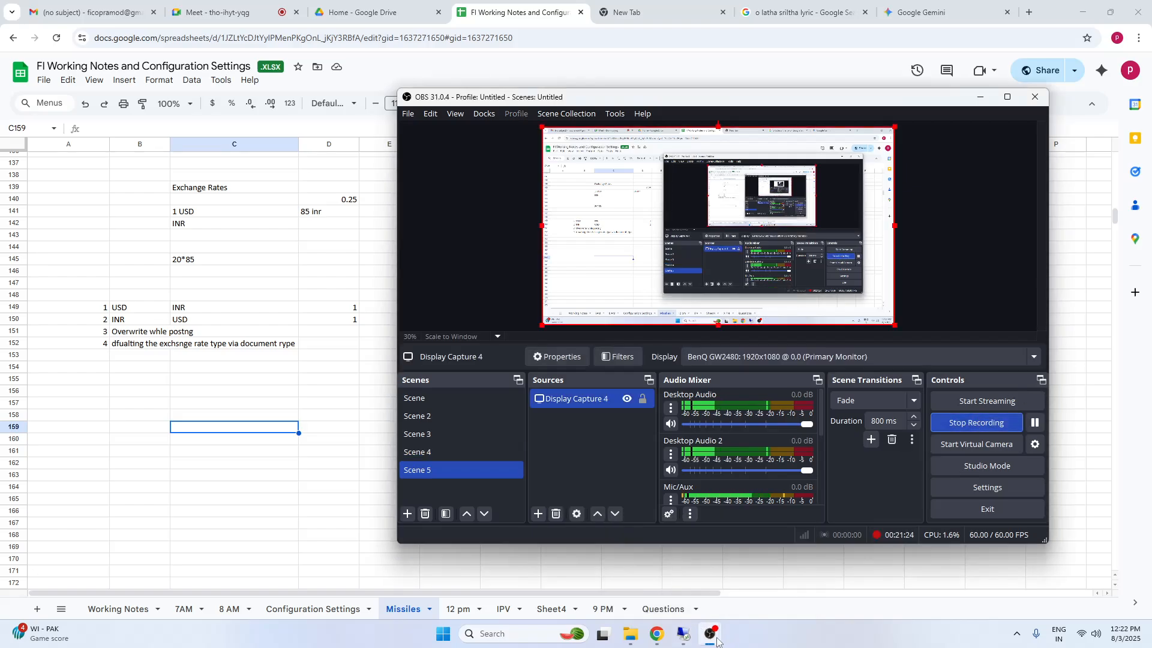
left_click(656, 571)
left_click(1035, 98)
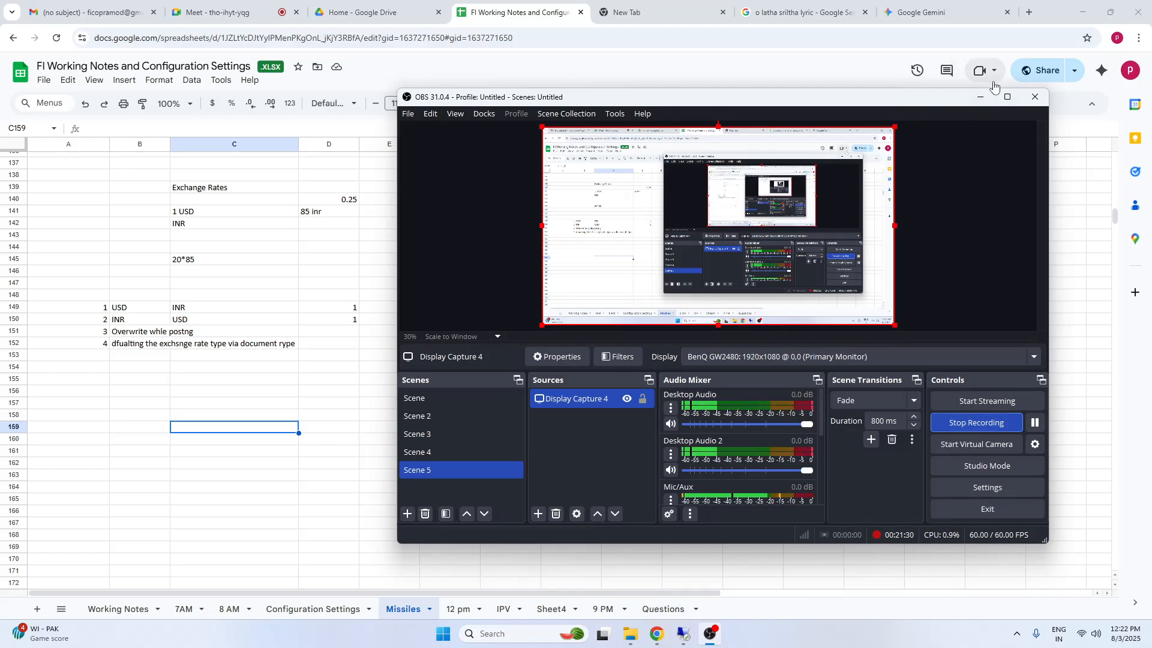
left_click(982, 99)
left_click(95, 389)
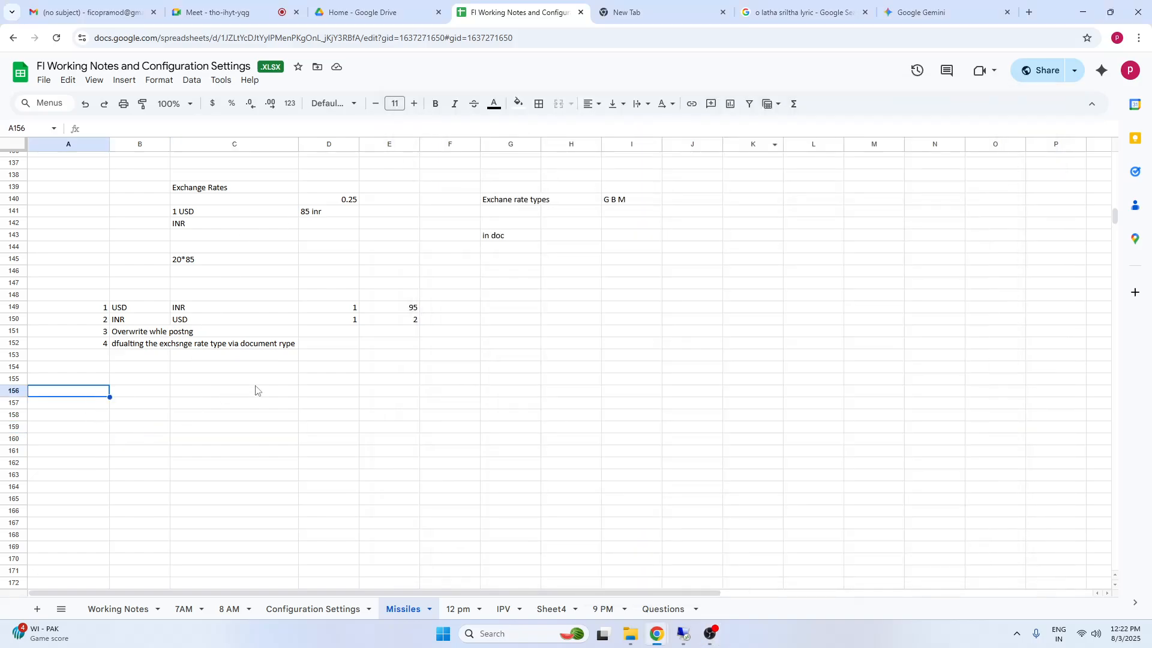
left_click(258, 382)
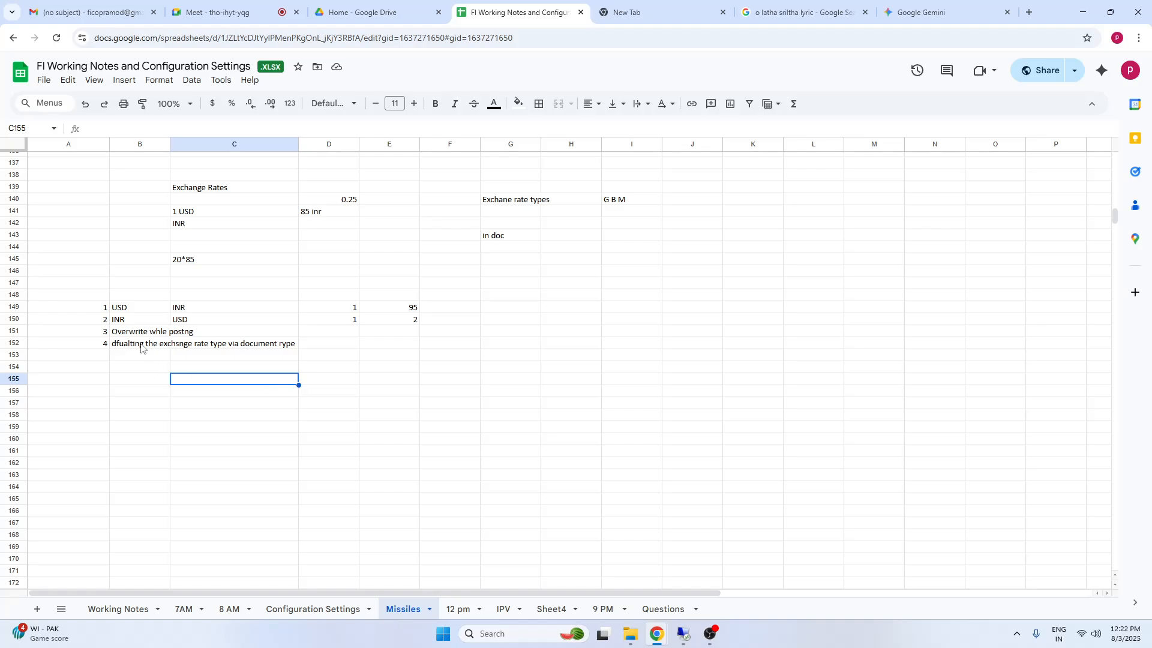
left_click(604, 370)
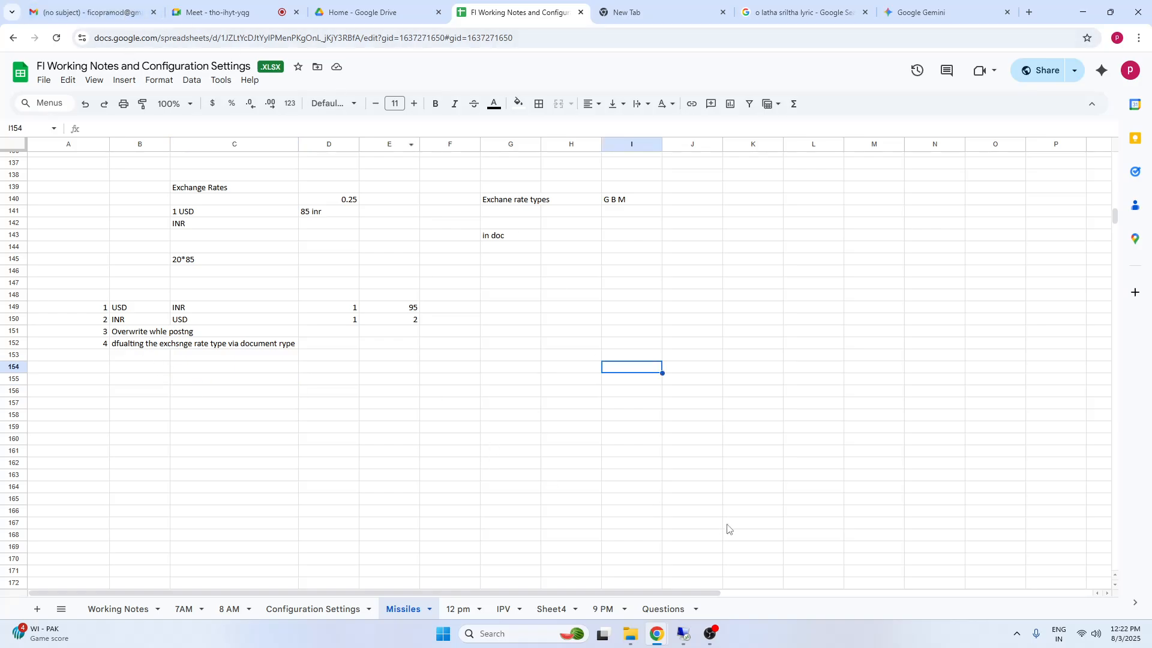
left_click(255, 394)
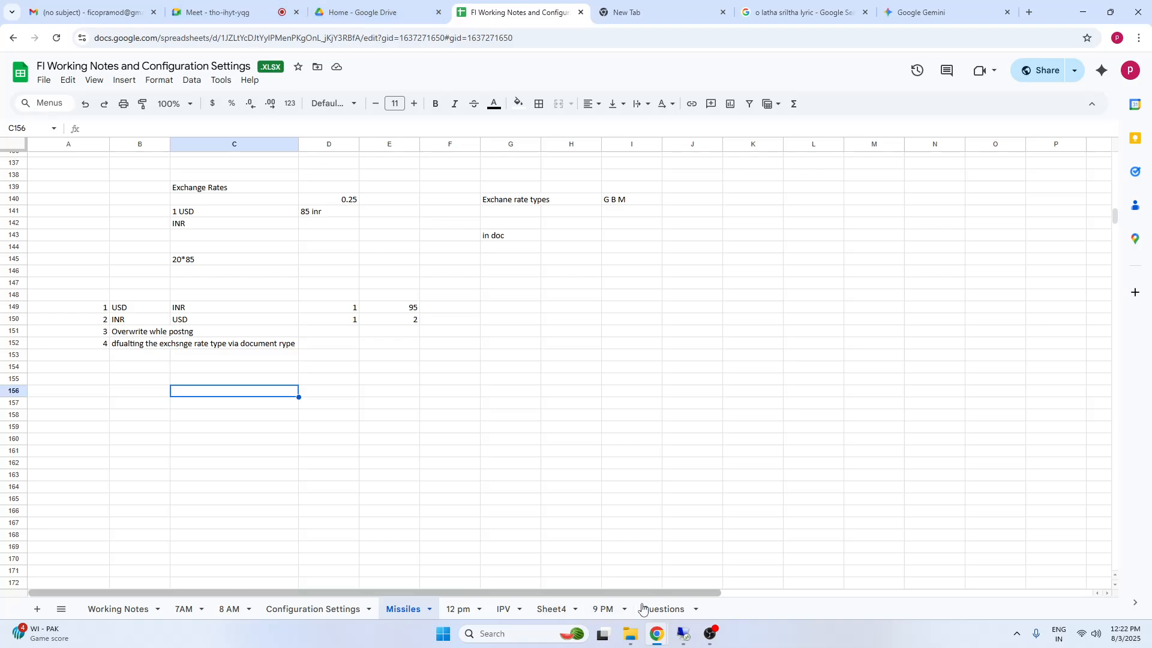
mouse_move(683, 641)
left_click(190, 427)
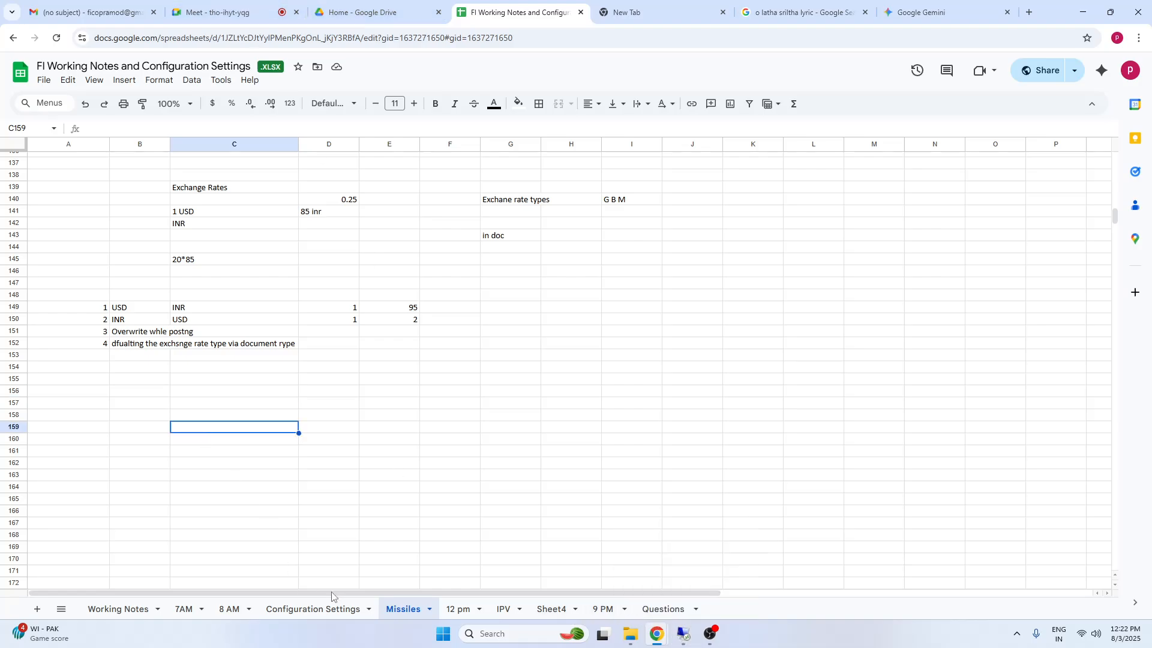
Review the Configuration Settings sheet's exchange rate section and the rows from Specific Ledger Posting to Recurring Documents
key("ctrl+shift+Page_Up")
left_click(72, 459)
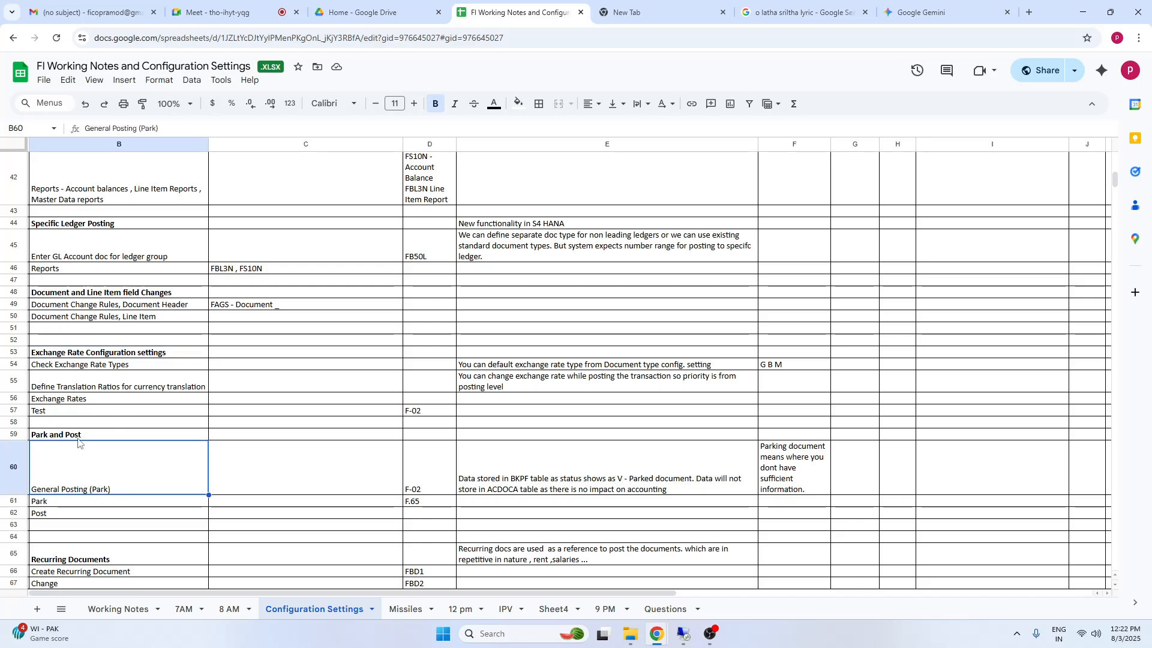
left_click(54, 321)
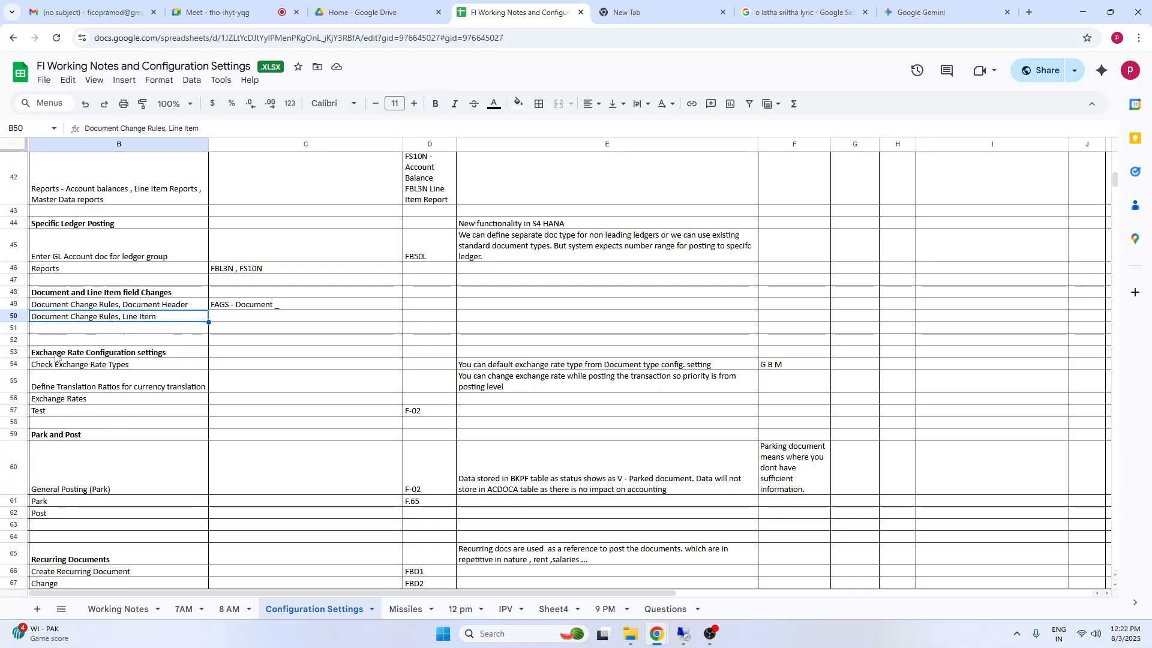
left_click_drag(56, 358, 792, 412)
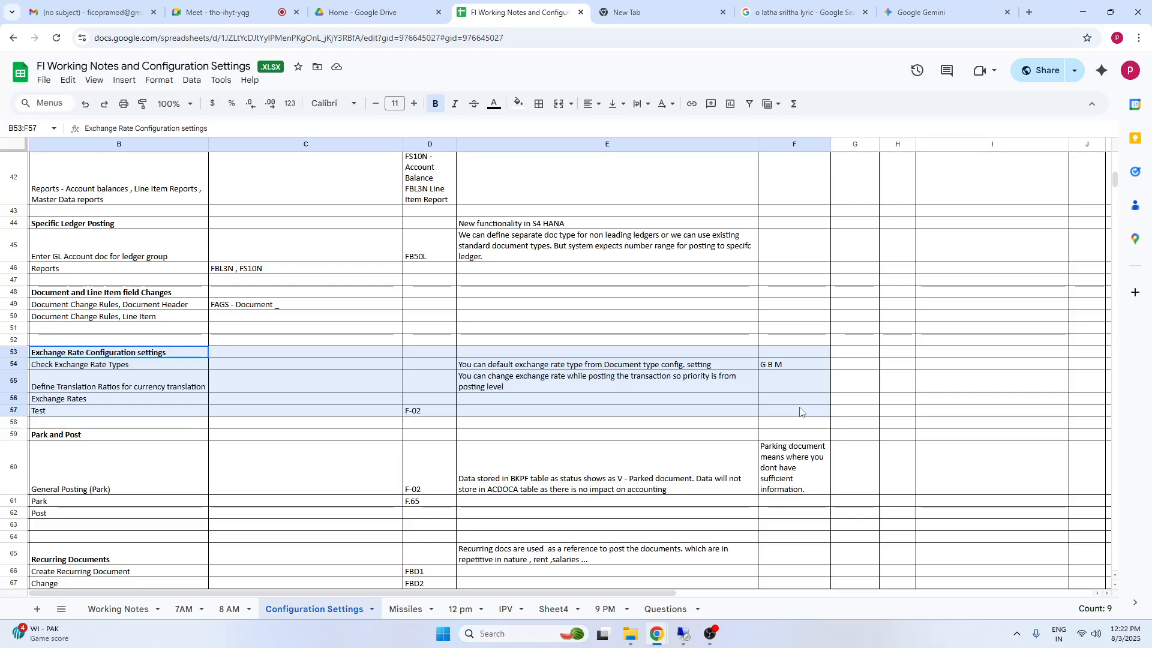
key("shift+Up")
key("shift+Up")
left_click_drag(88, 227, 900, 470)
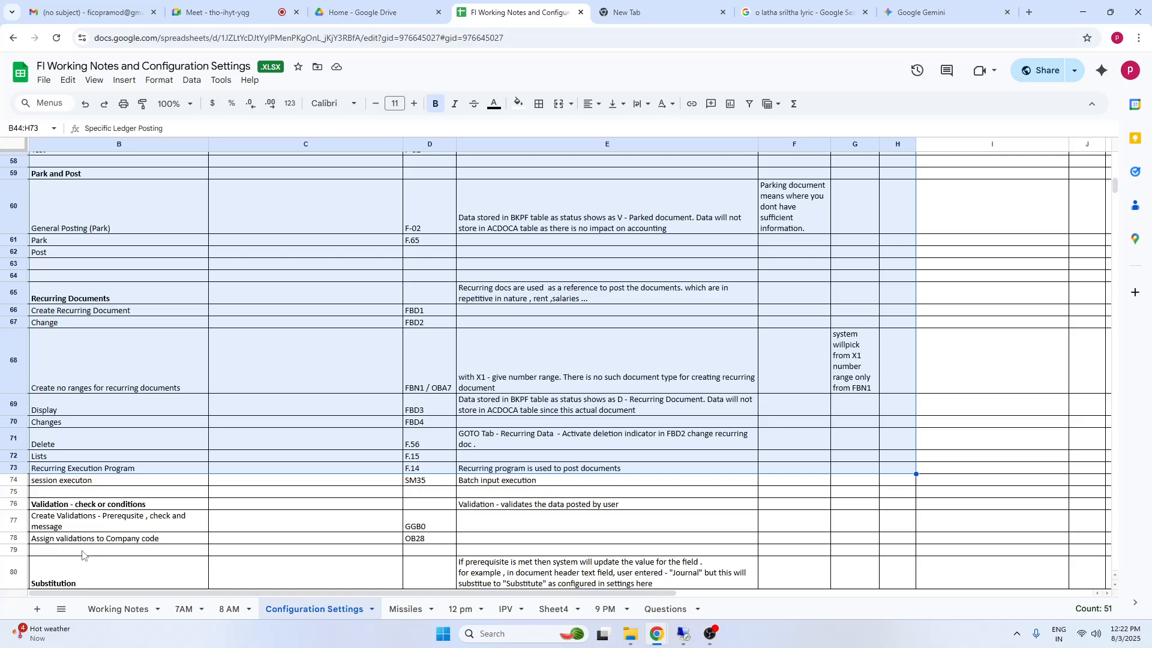
Review the Validation and Substitution sections of the configuration notes and return to the Missiles sheet
left_click(76, 531)
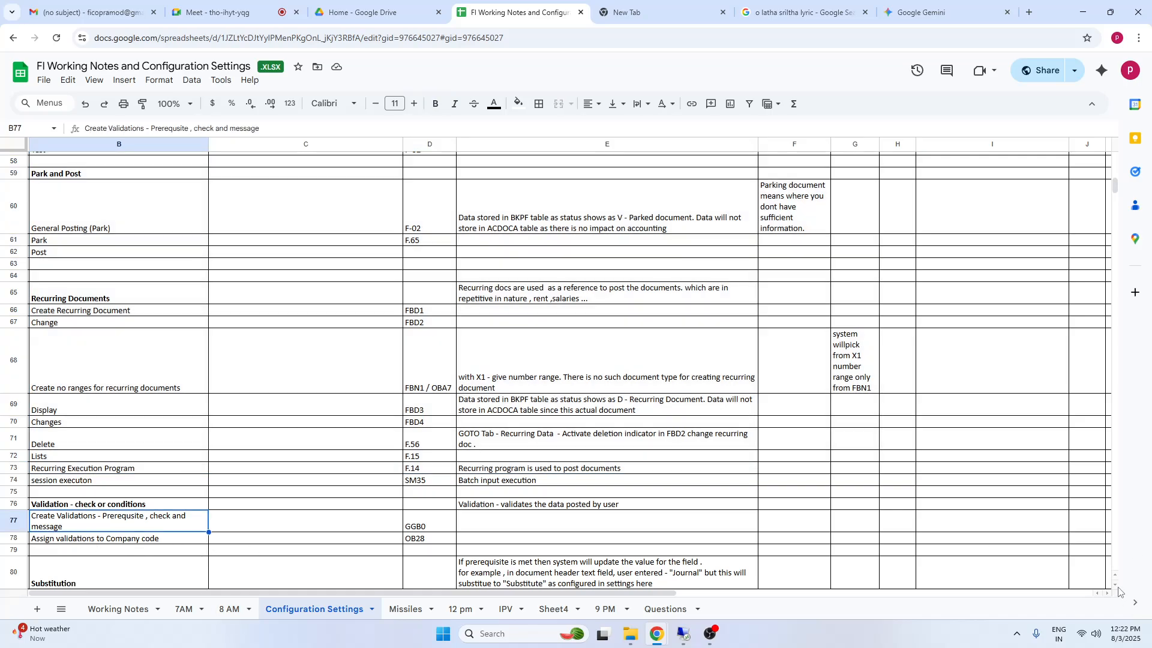
left_click(1115, 584)
left_click(1115, 584)
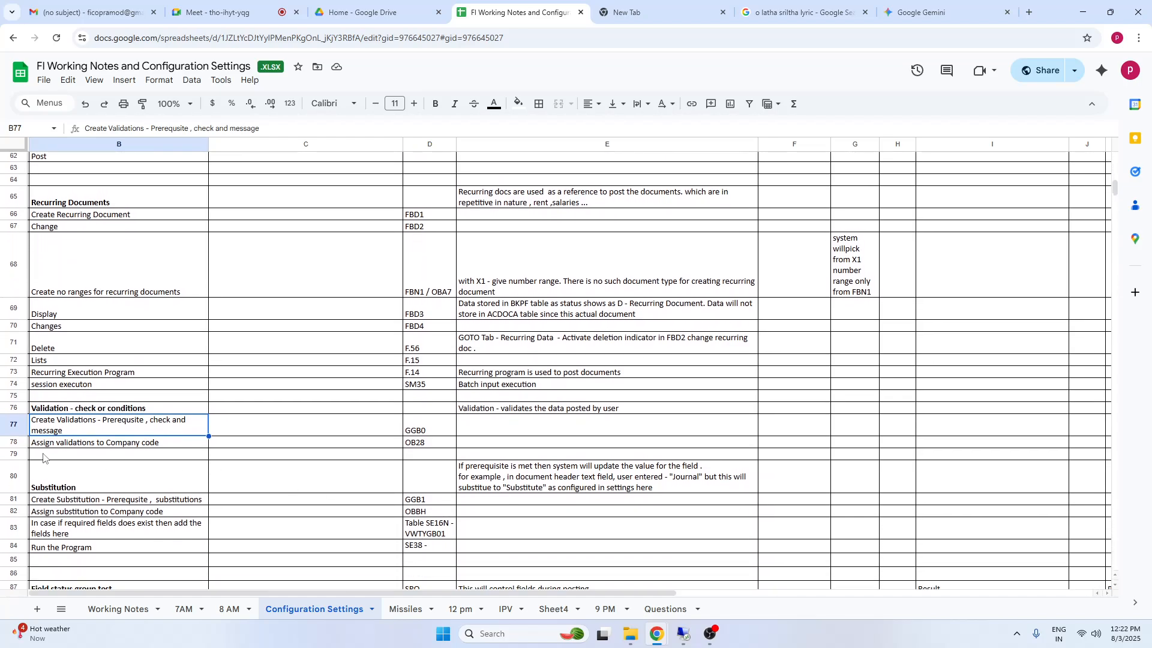
left_click_drag(51, 408, 819, 443)
left_click(60, 480)
left_click_drag(60, 408, 866, 454)
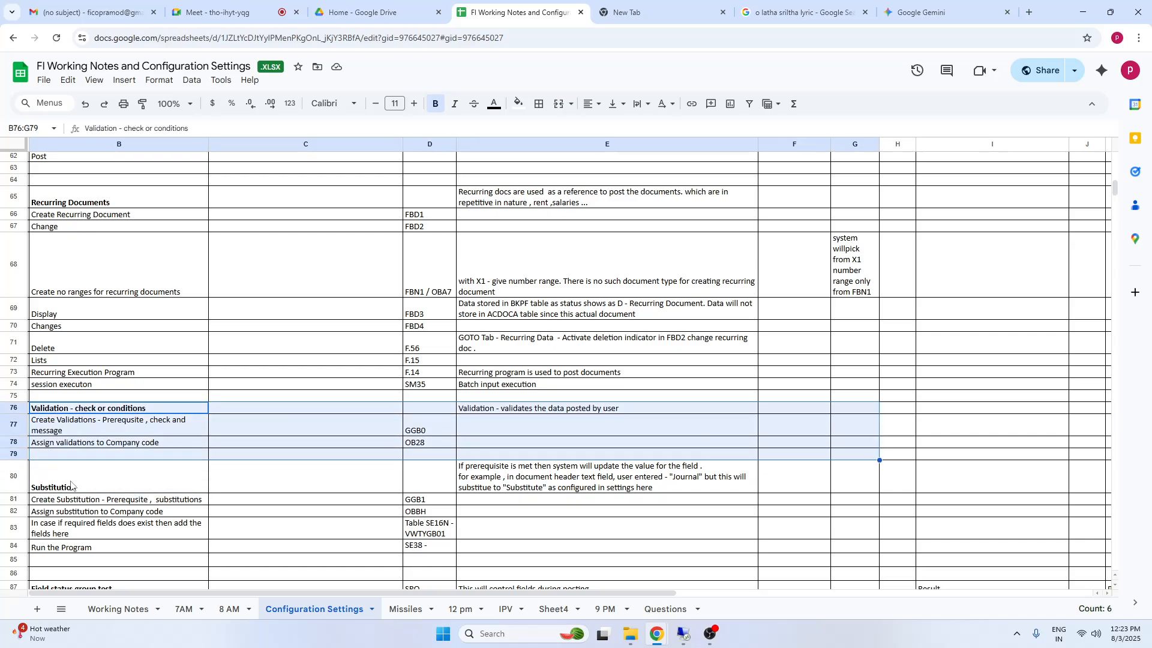
left_click(38, 475)
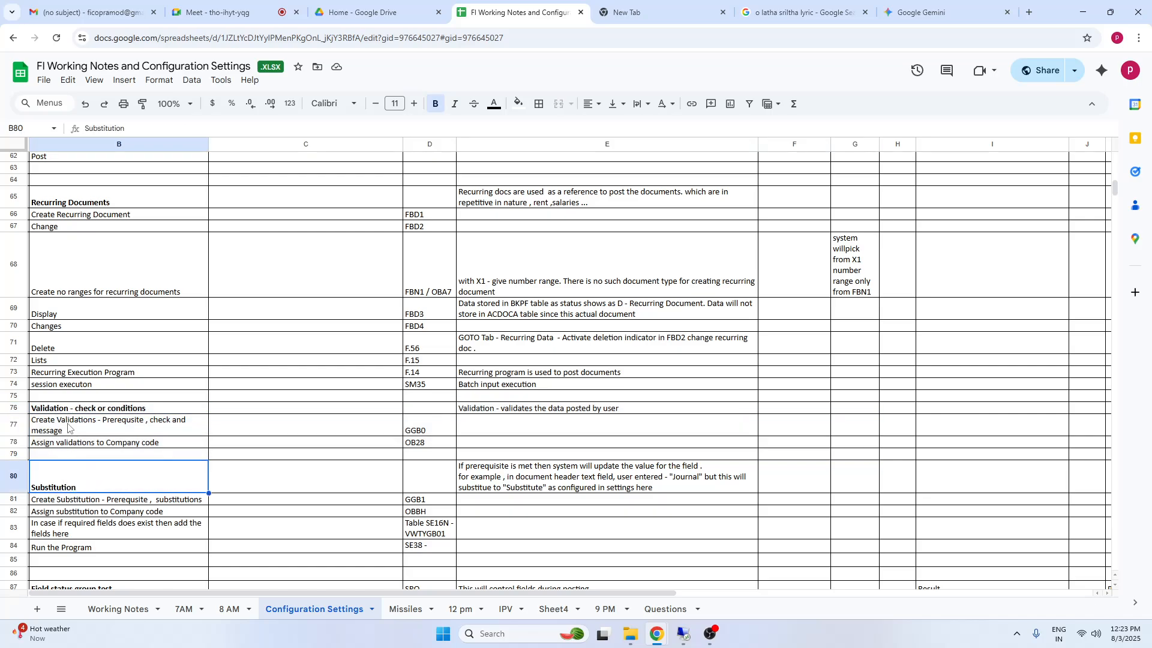
left_click(56, 413)
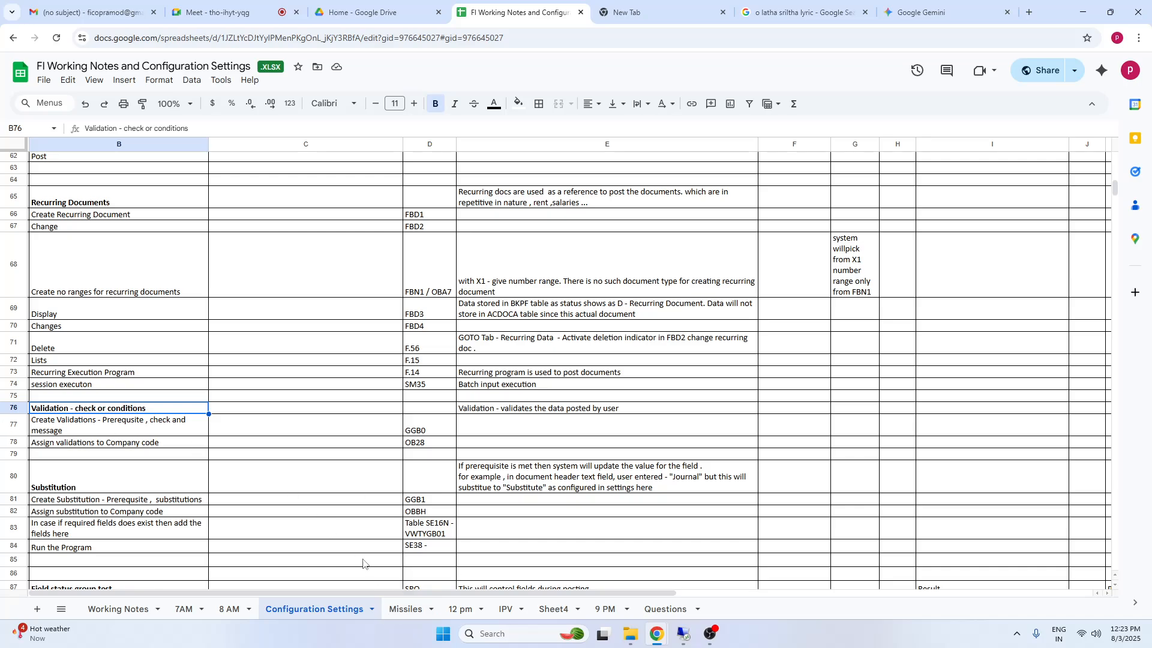
left_click(411, 608)
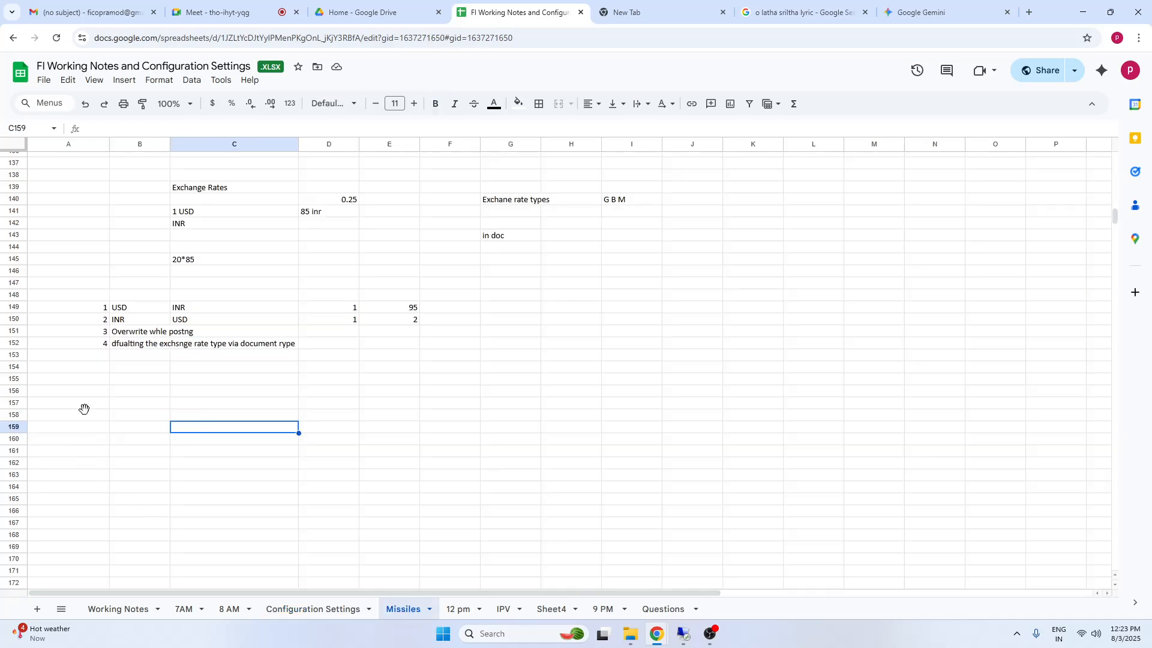
left_click_drag(85, 407, 90, 416)
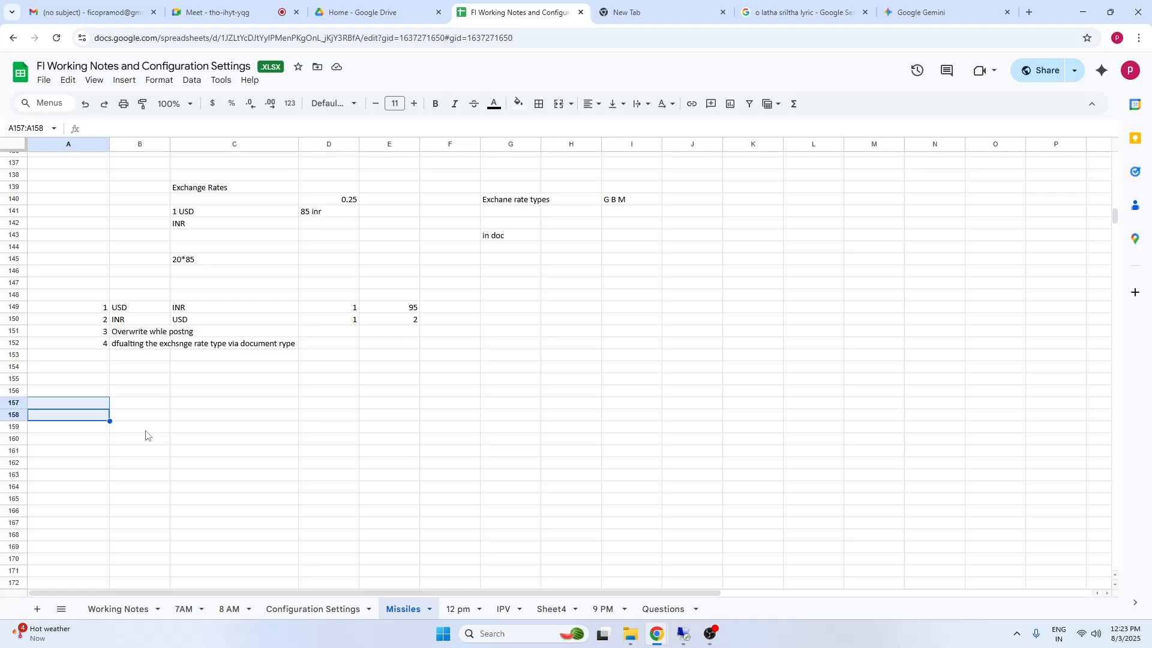
Switch to SAP, open transaction FB50, and try to change the posting's company code to 5583
left_click(684, 635)
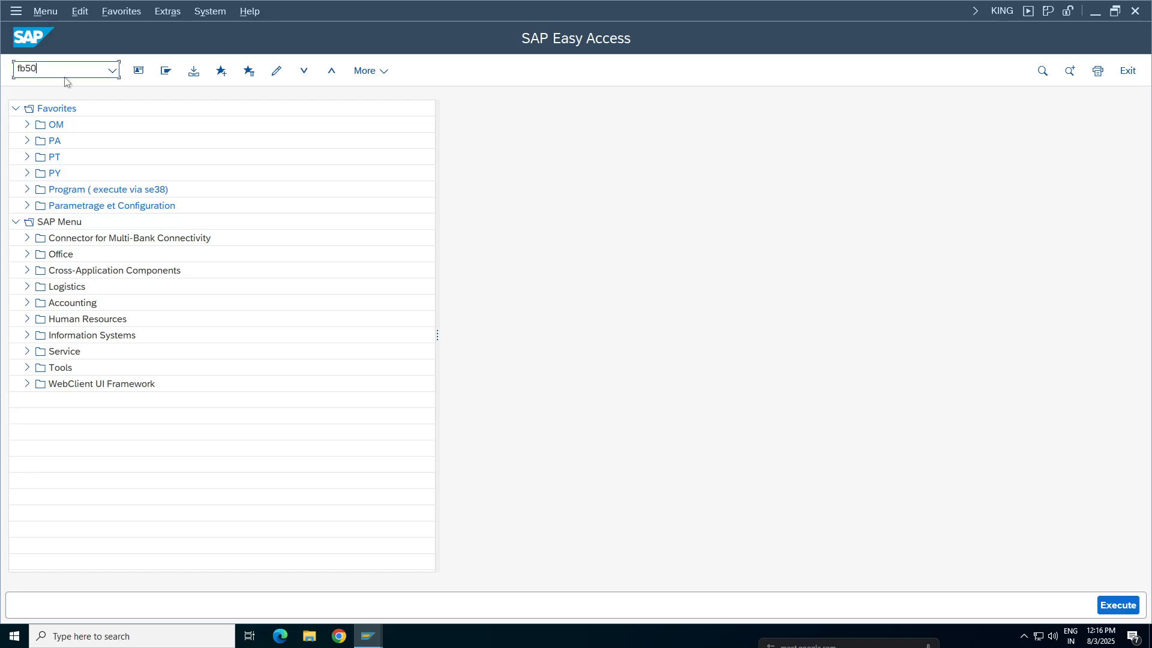
key("Return")
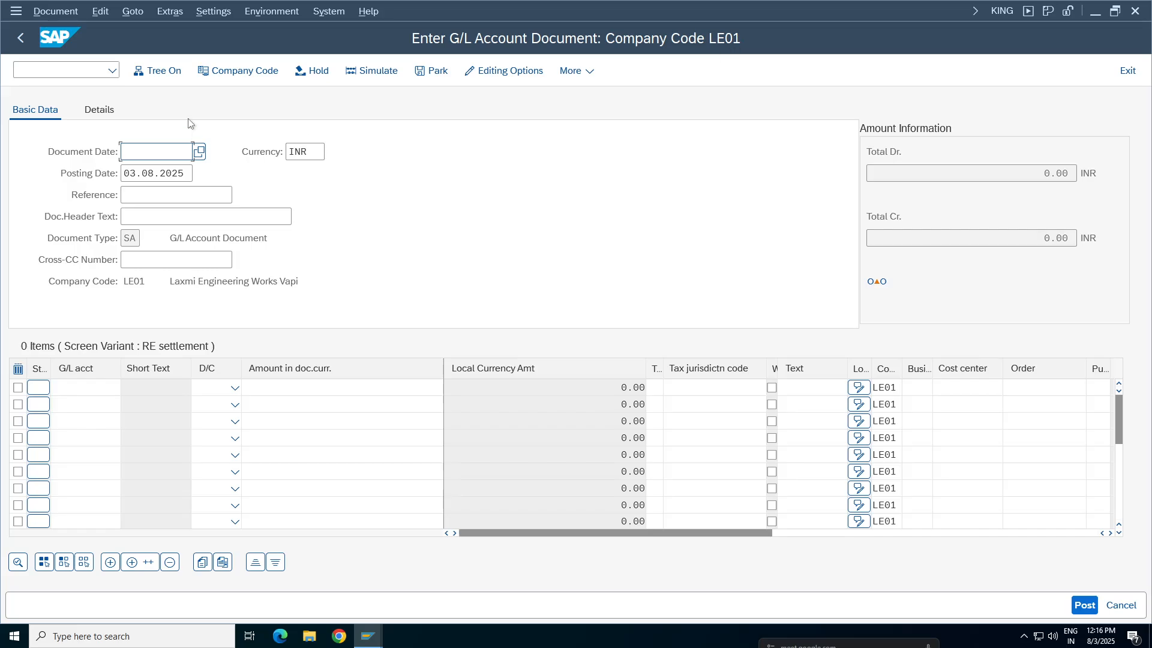
left_click(240, 71)
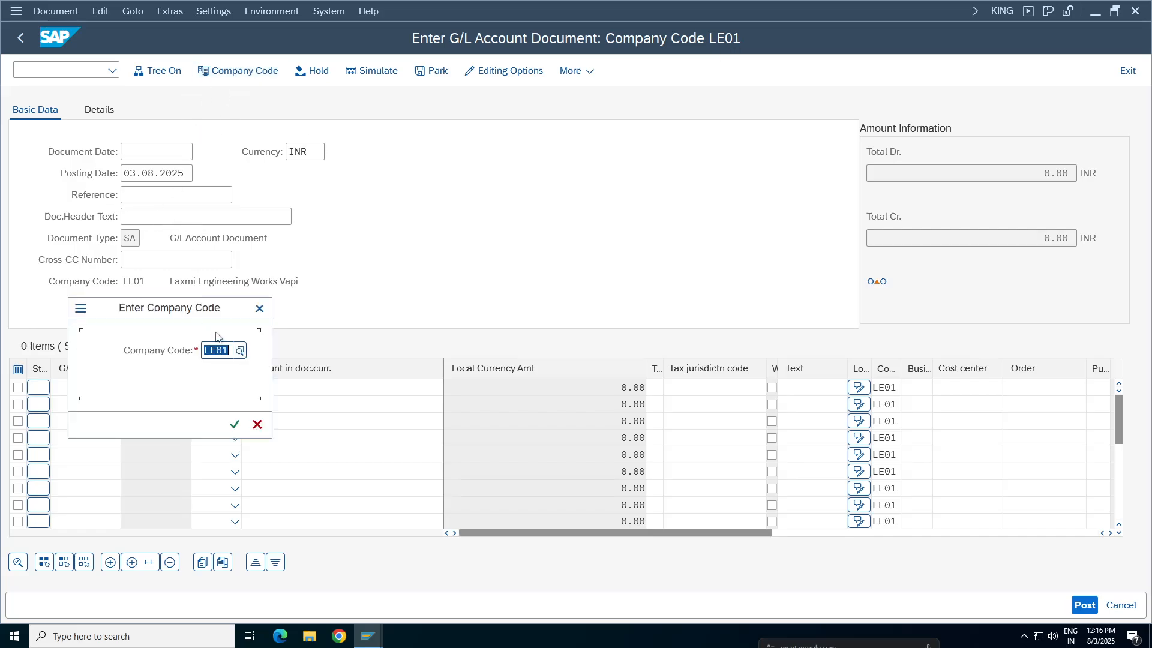
key("BackSpace")
type("5583j")
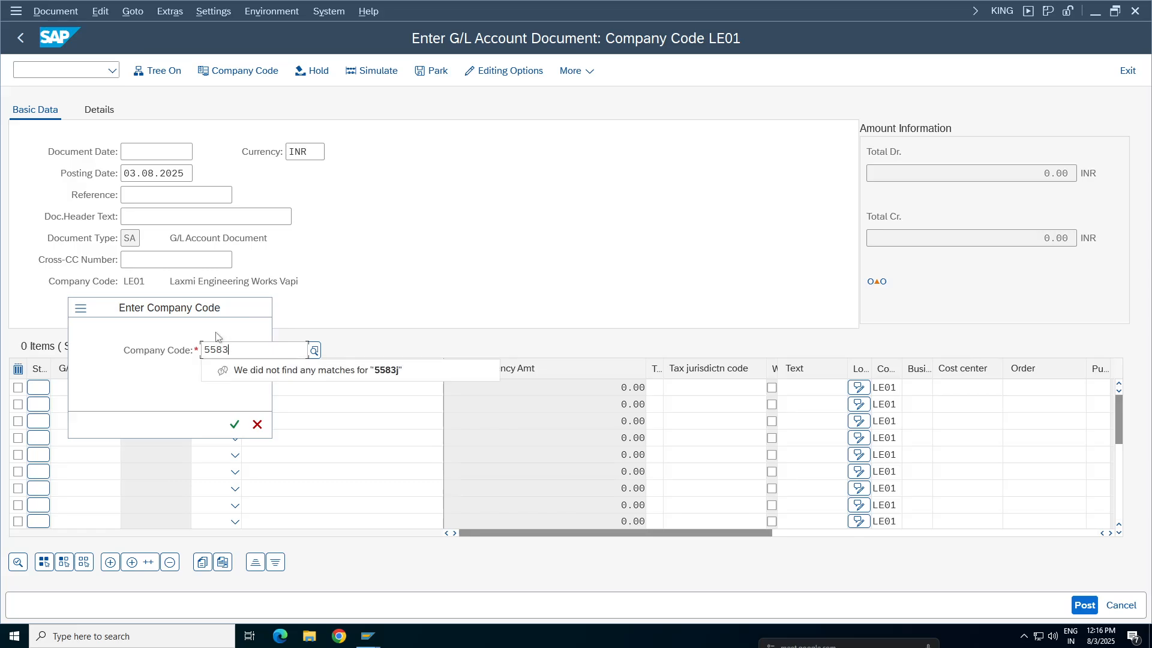
key("Return")
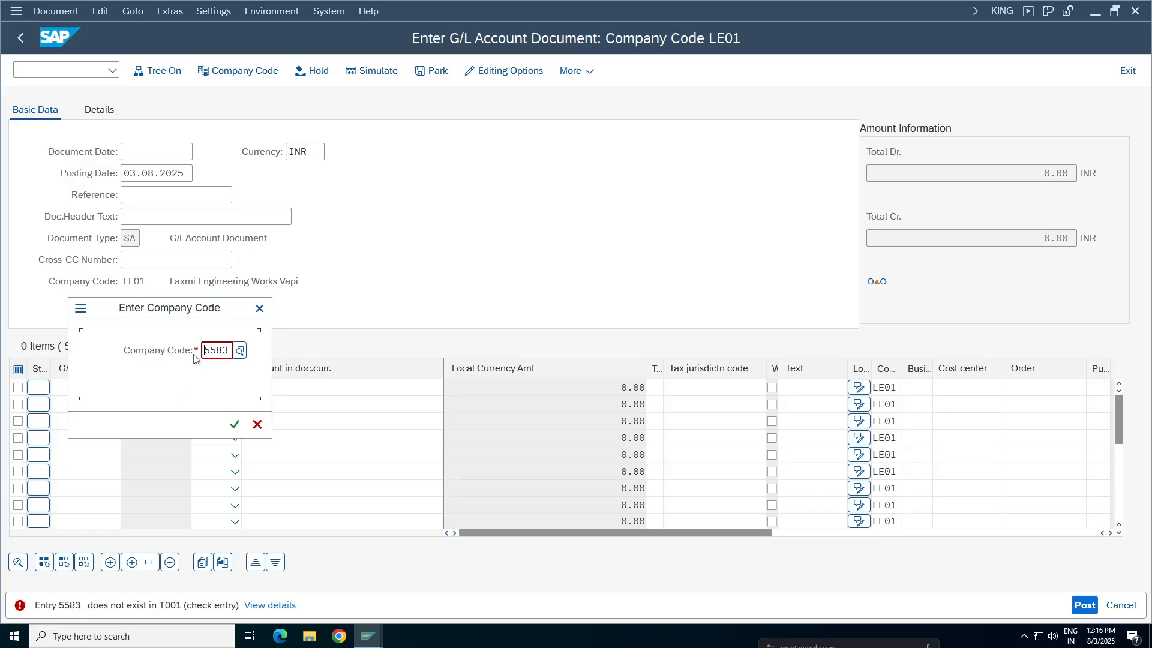
double_click(217, 350)
left_click_drag(126, 307, 564, 302)
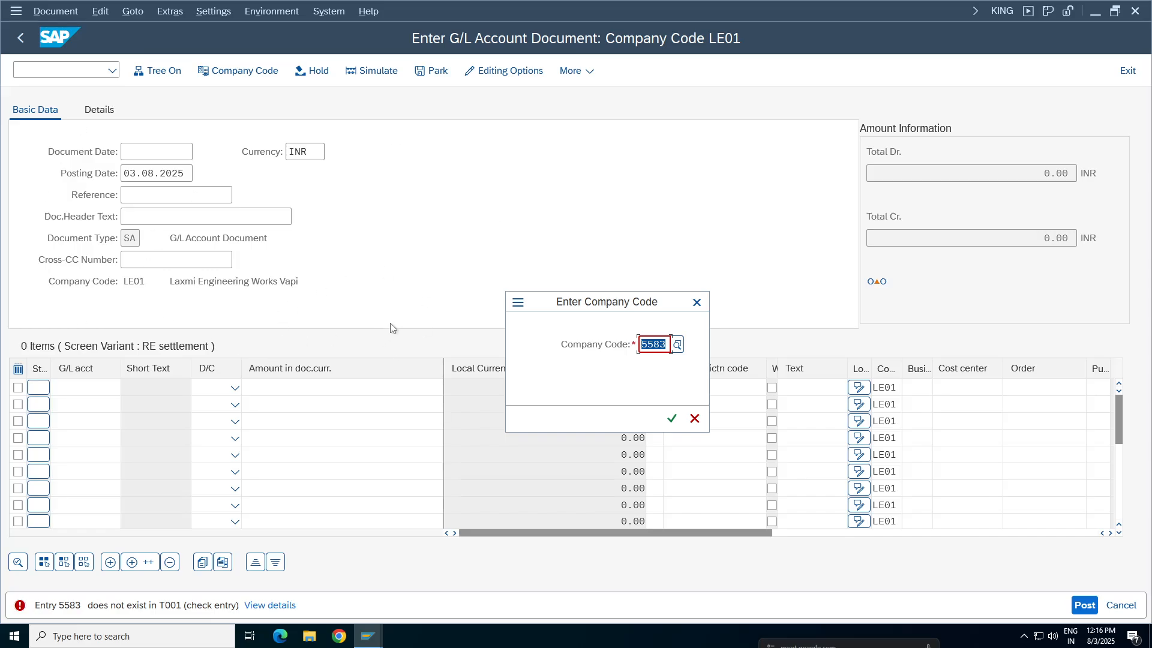
left_click(696, 302)
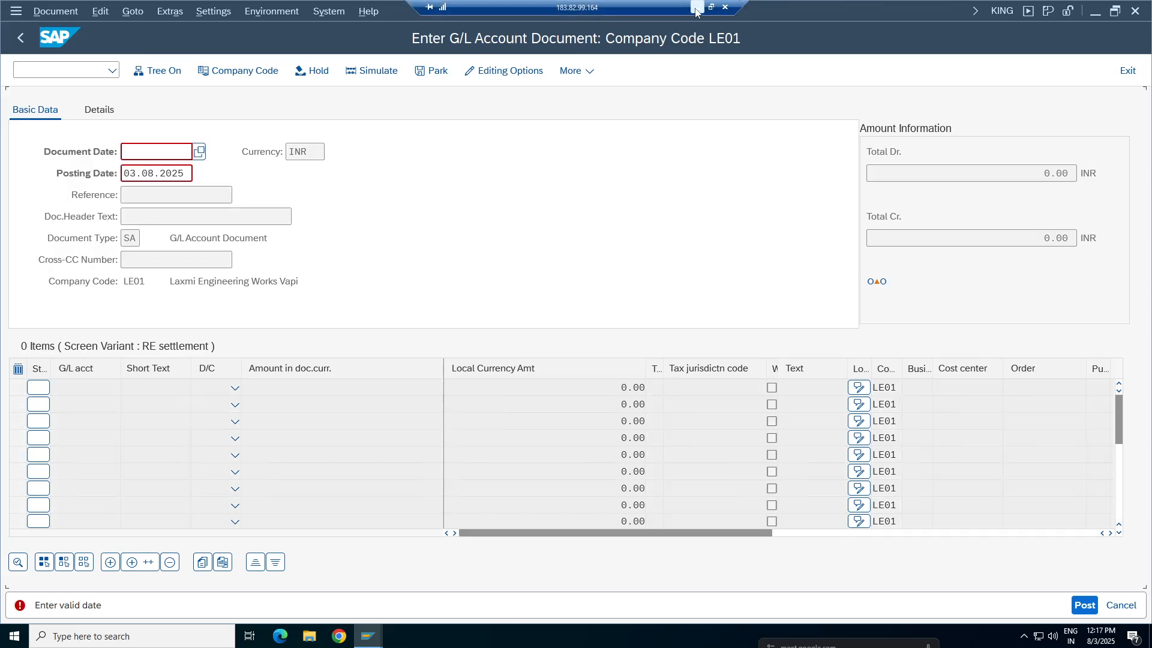
Return to the notes spreadsheet and enter "if your company code is TA98" in cell B157 of the Missiles sheet
left_click(696, 8)
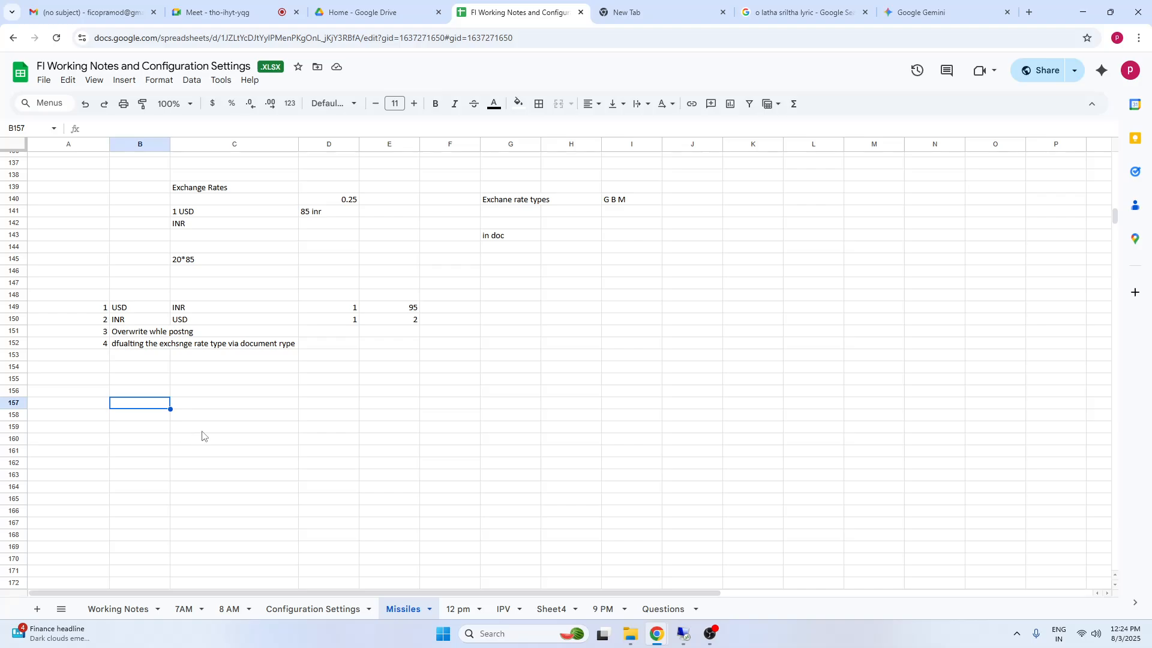
type("if your c")
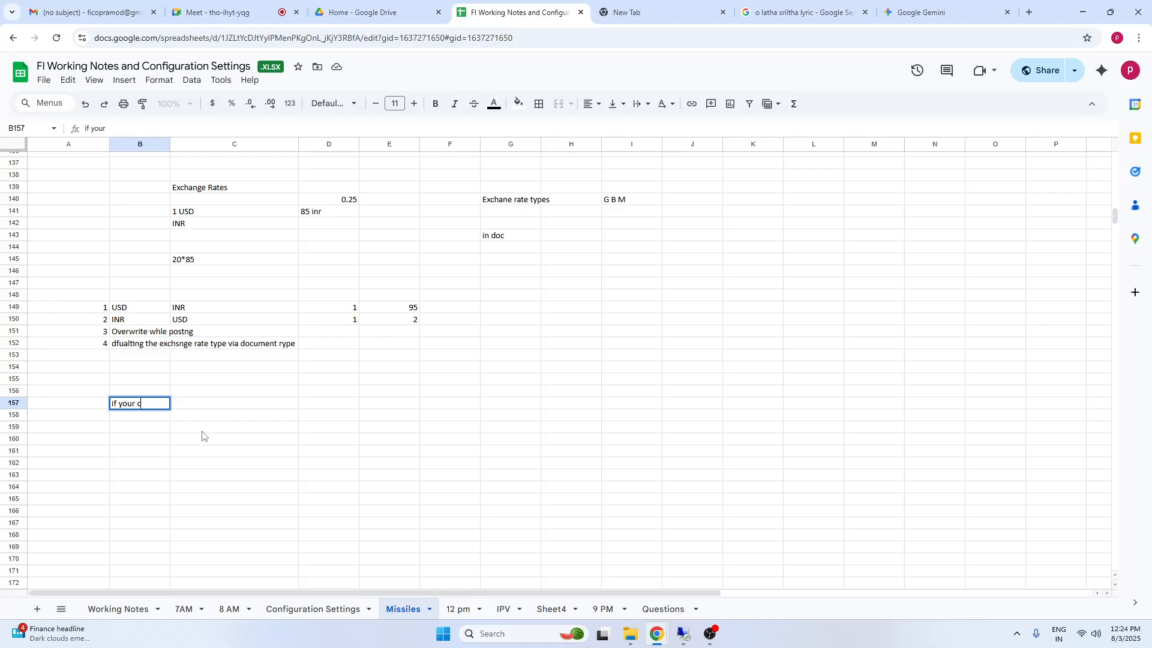
type("omany")
key("BackSpace")
key("BackSpace")
key("BackSpace")
key("BackSpace")
left_click(155, 475)
left_click(151, 406)
left_click(128, 131)
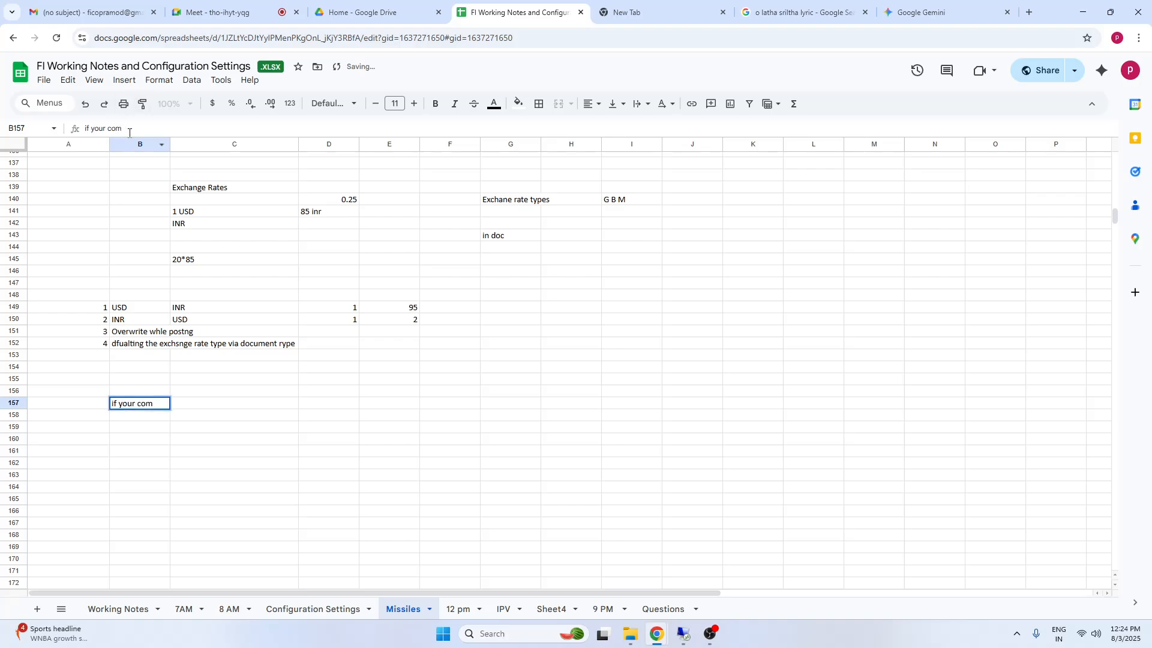
type("pany code is TA98")
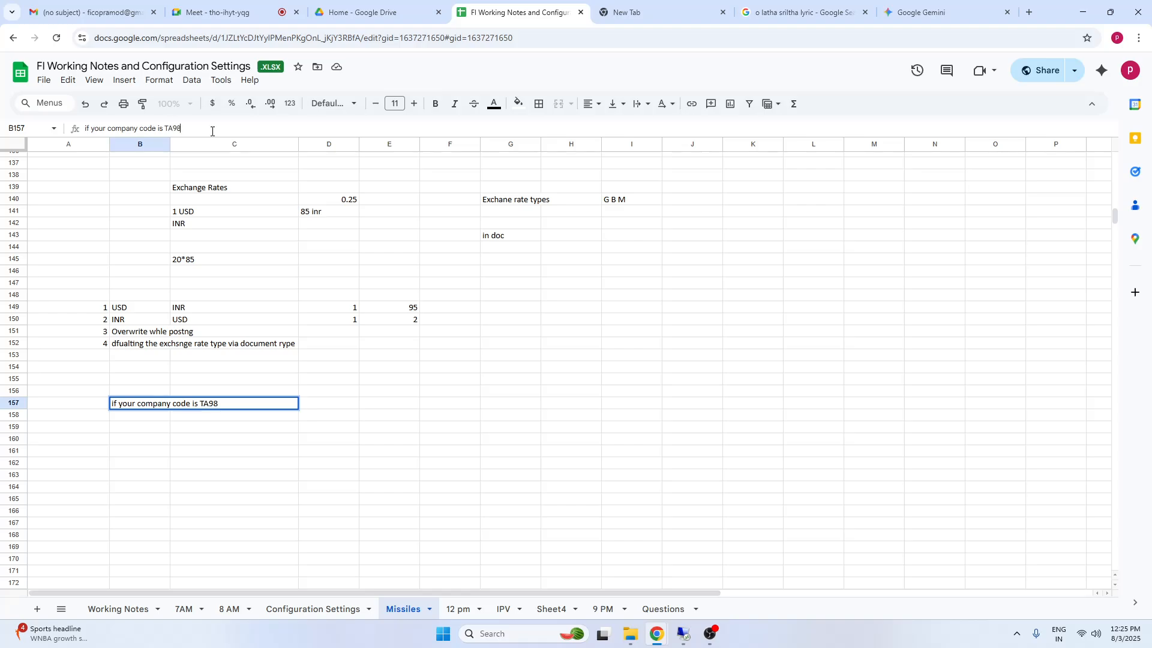
left_click(291, 483)
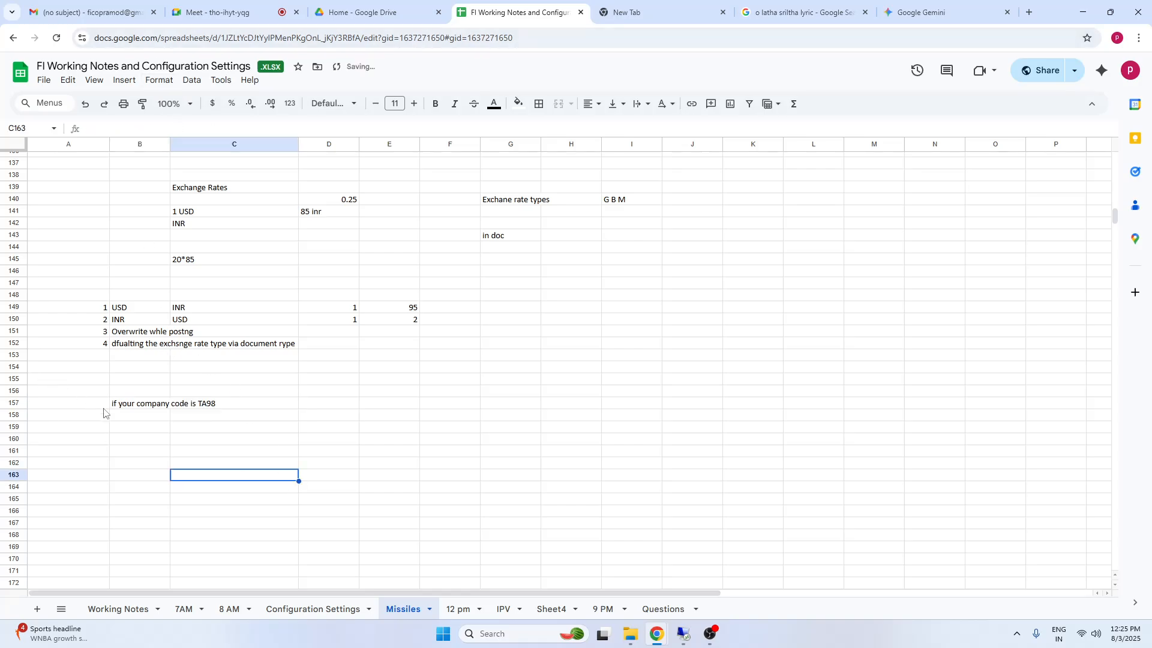
left_click(123, 406)
left_click_drag(125, 471, 132, 464)
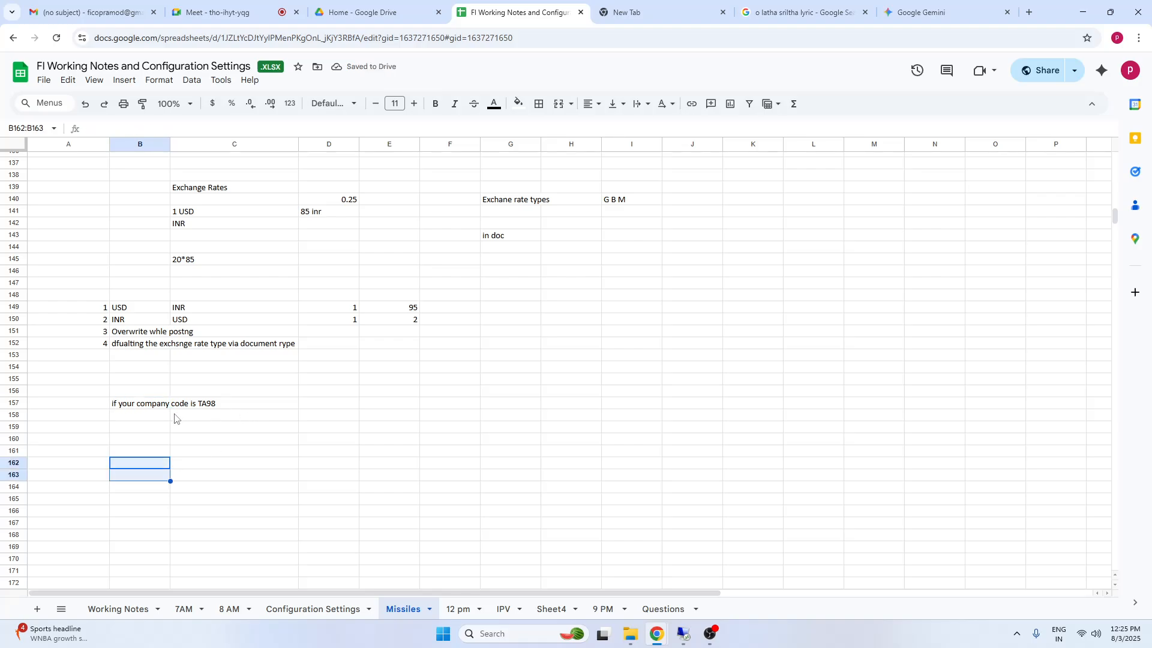
left_click(142, 405)
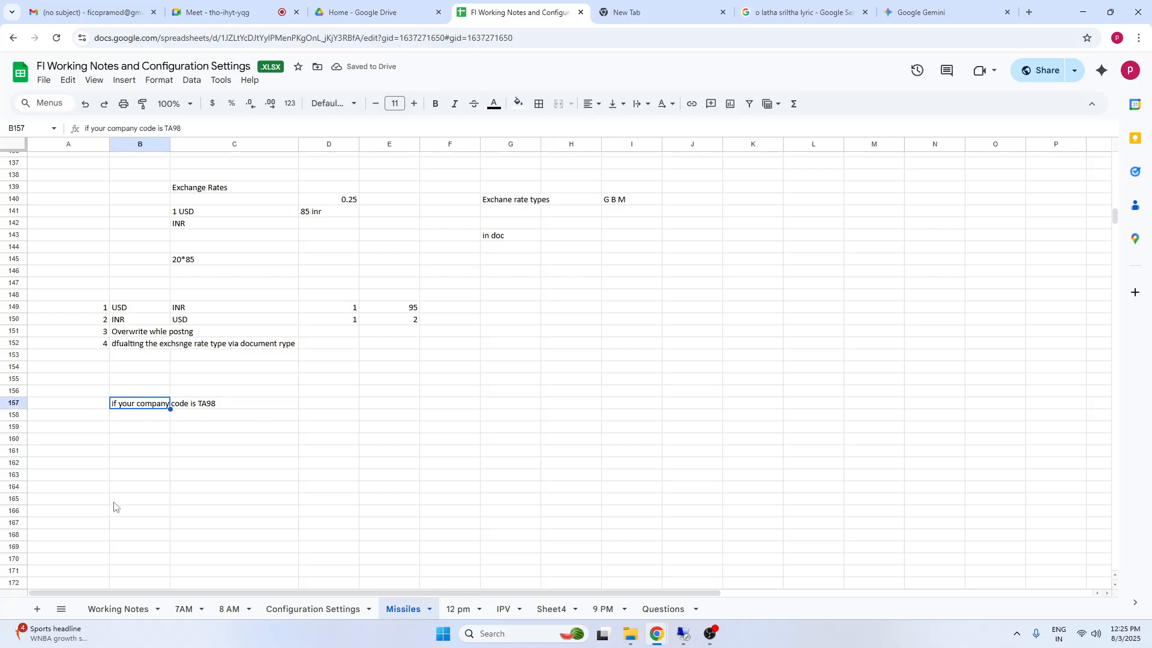
Enter the check note "Document header tex - TA98" in cell B159
left_click(123, 429)
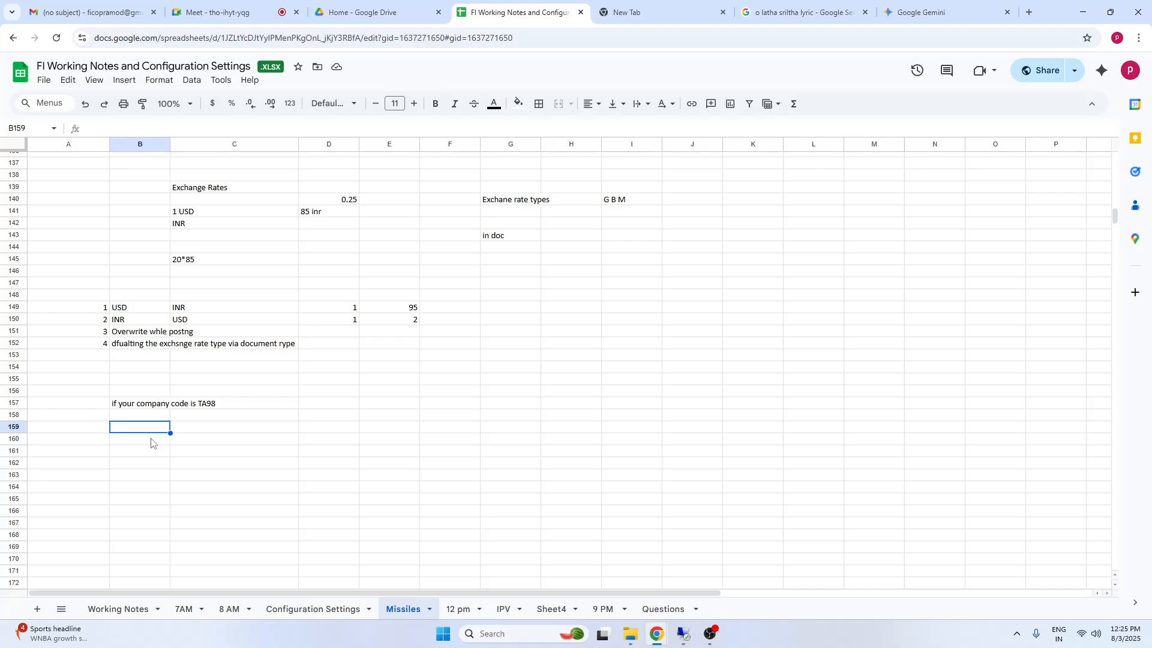
type("Document header ")
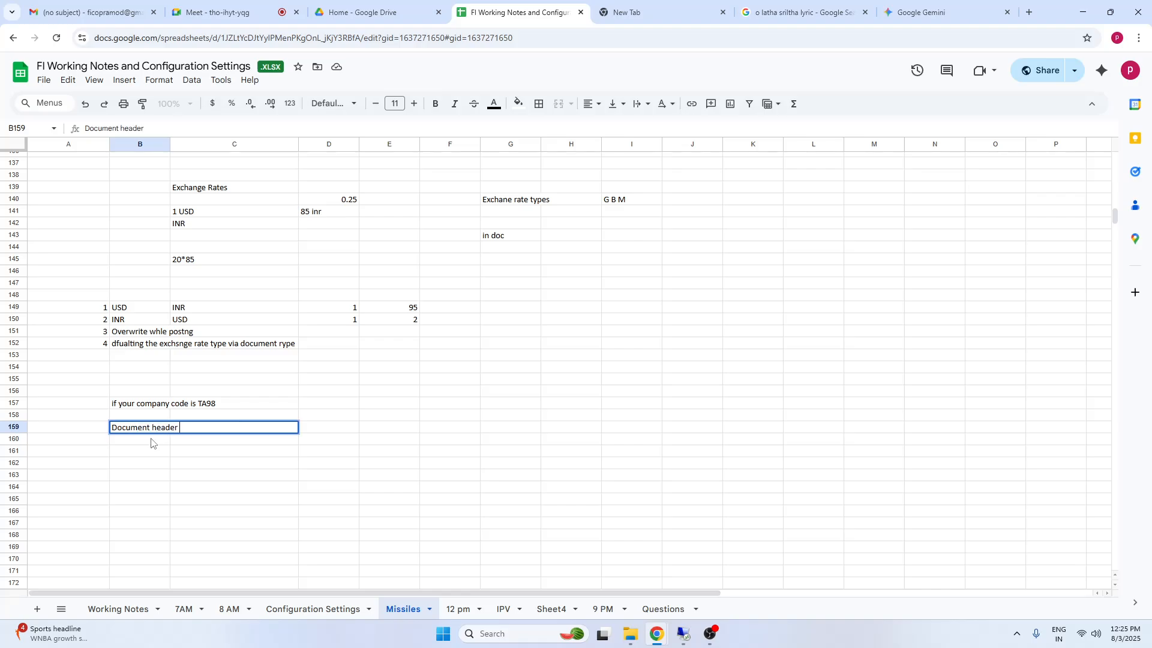
type("tex - TA98")
left_click(150, 513)
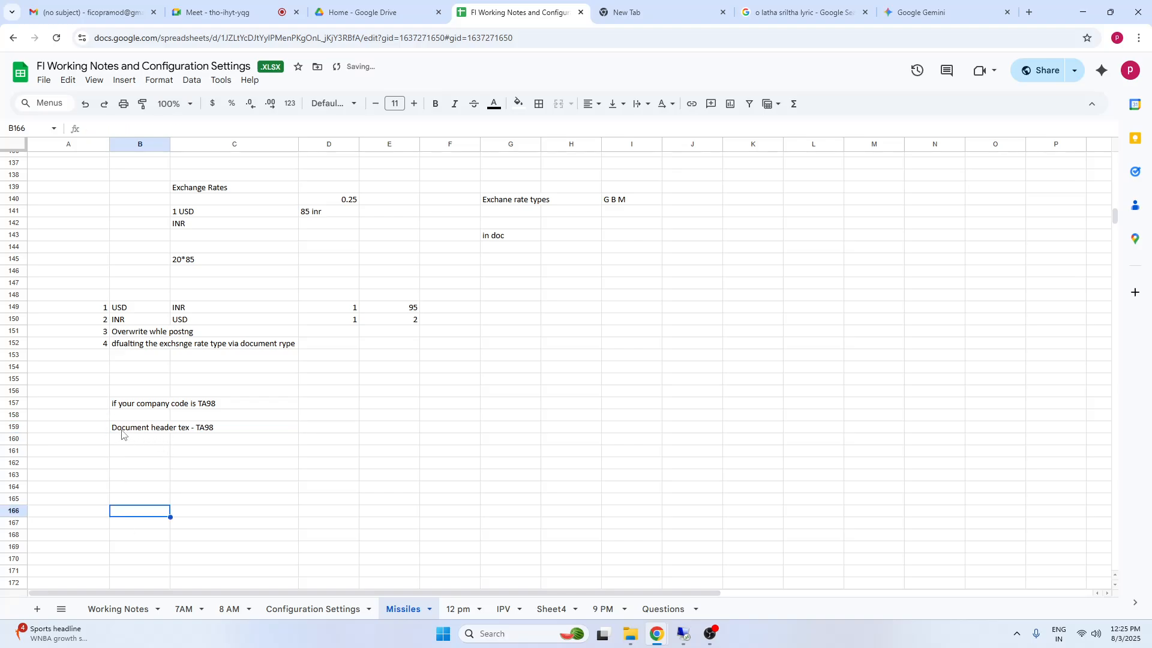
left_click(122, 432)
Add the sample header text values "ghdg" in cell E159 and 454 in cell G159
left_click(407, 433)
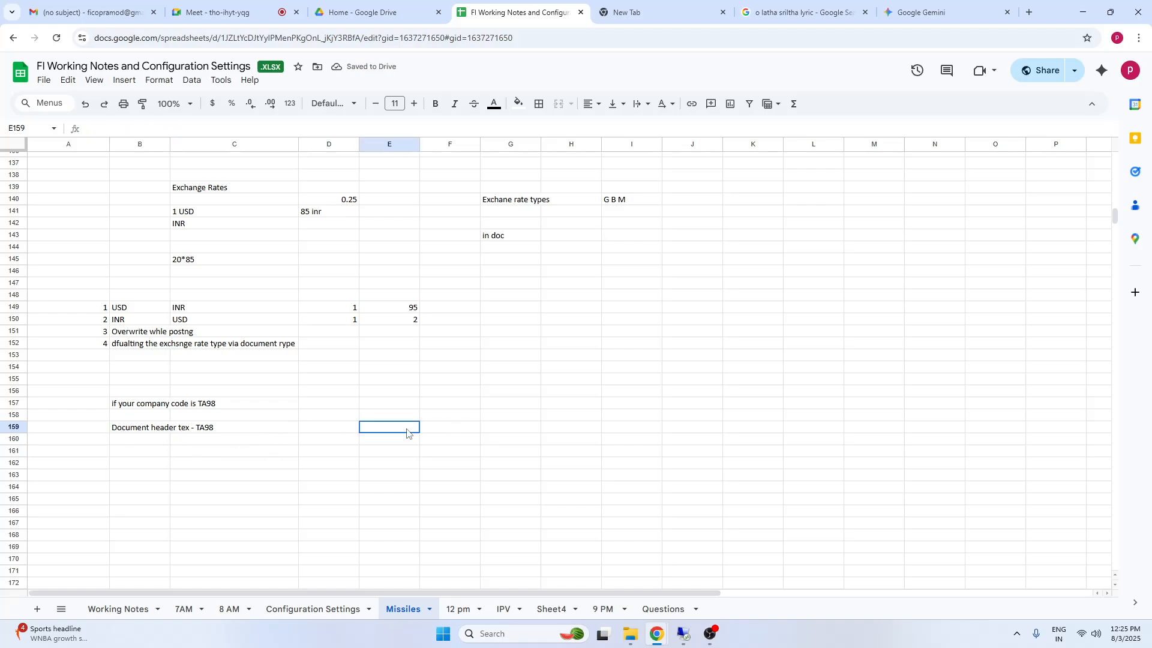
type("ghdg")
left_click(493, 430)
type("45")
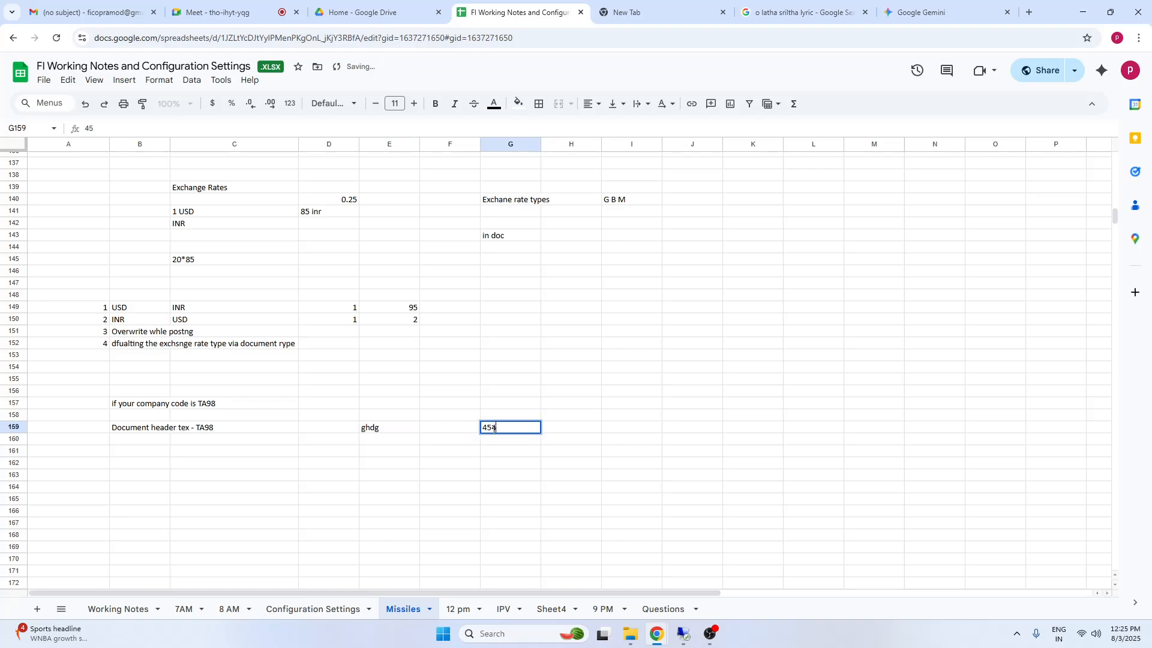
type("4")
key("Tab")
left_click(142, 428)
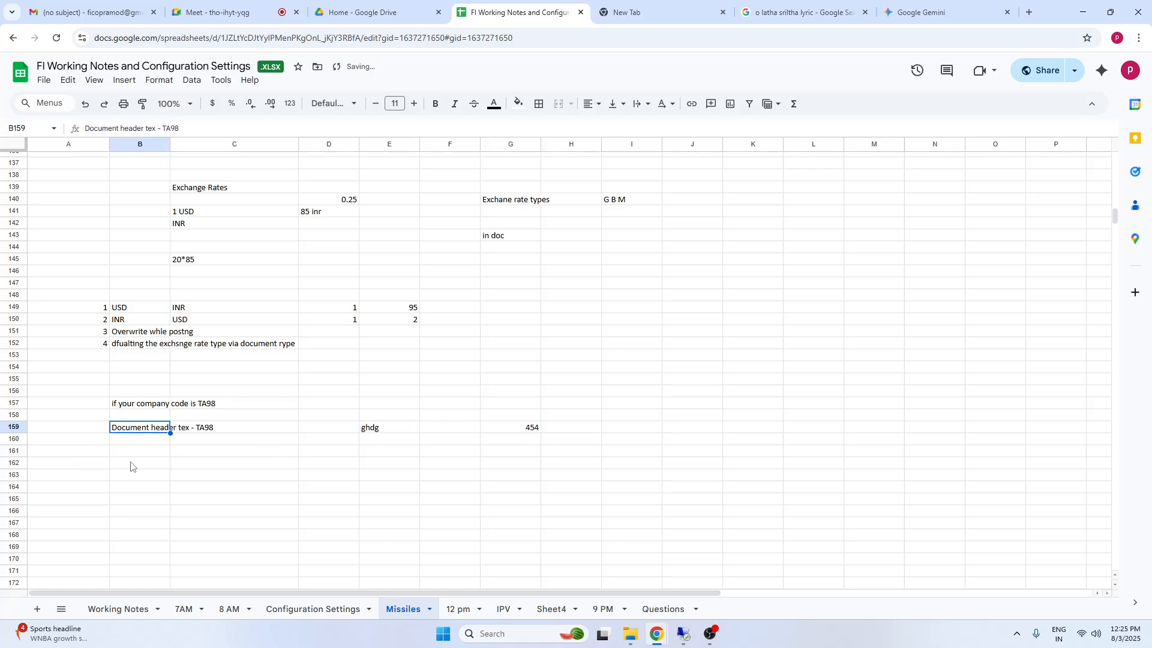
Label the validation rows in column A with "Prerequisite" in A157, "Check" in A159 and "Message" in A161
left_click(131, 454)
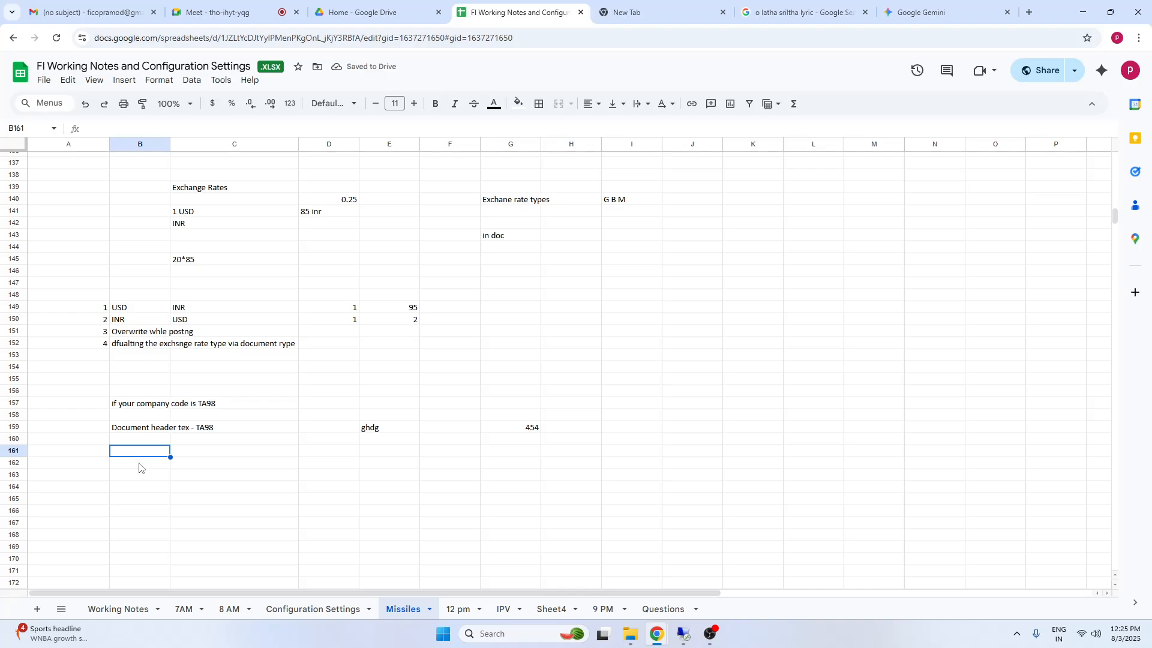
type("Message")
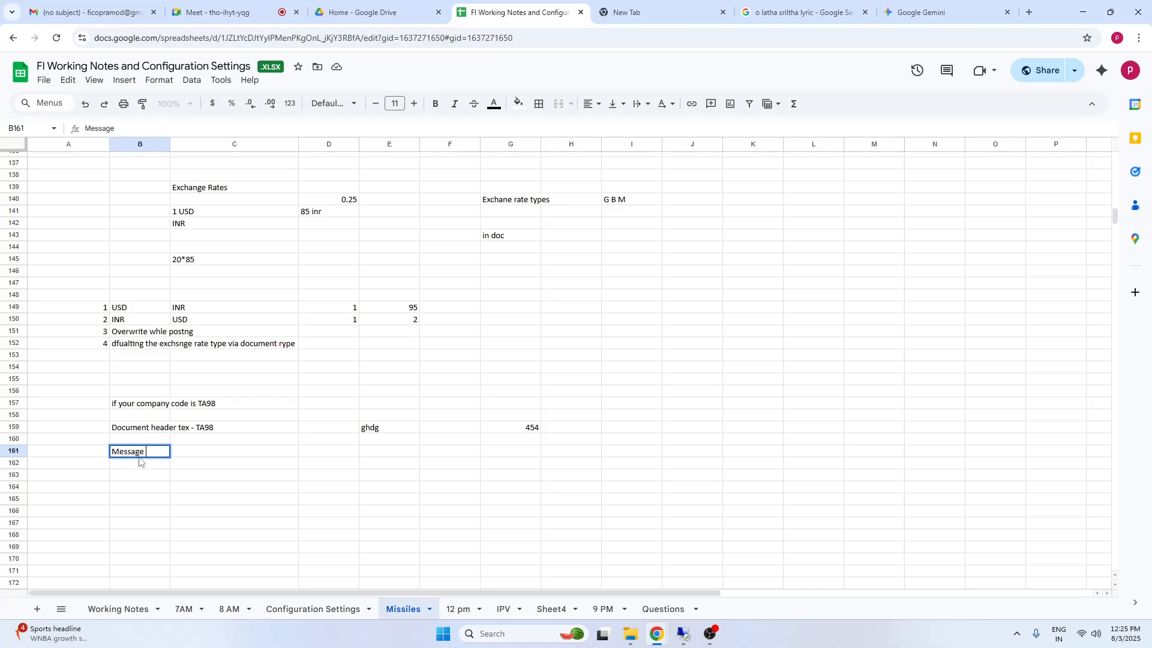
left_click(48, 407)
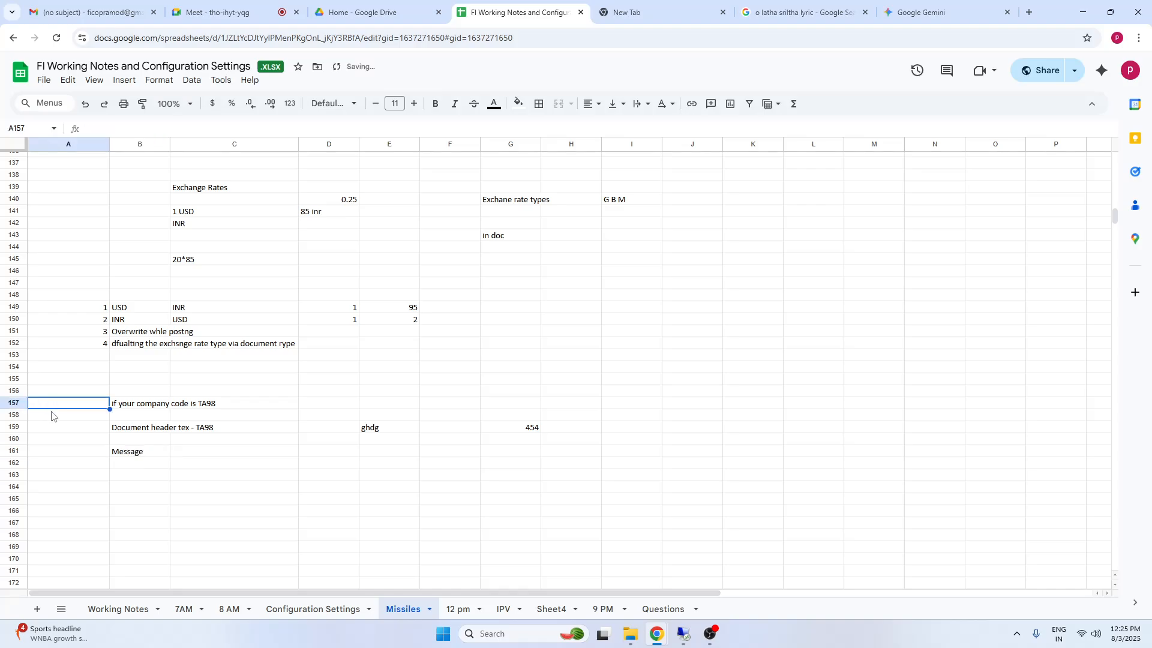
type("Prerequ")
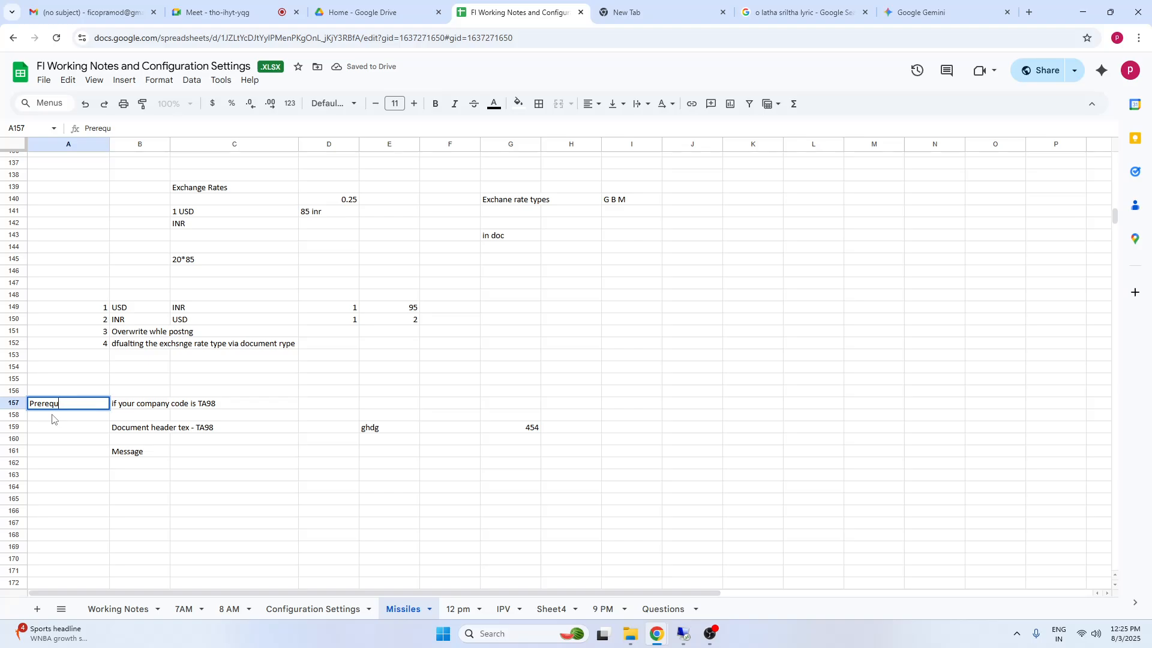
type("isite")
left_click(49, 428)
type("Ch")
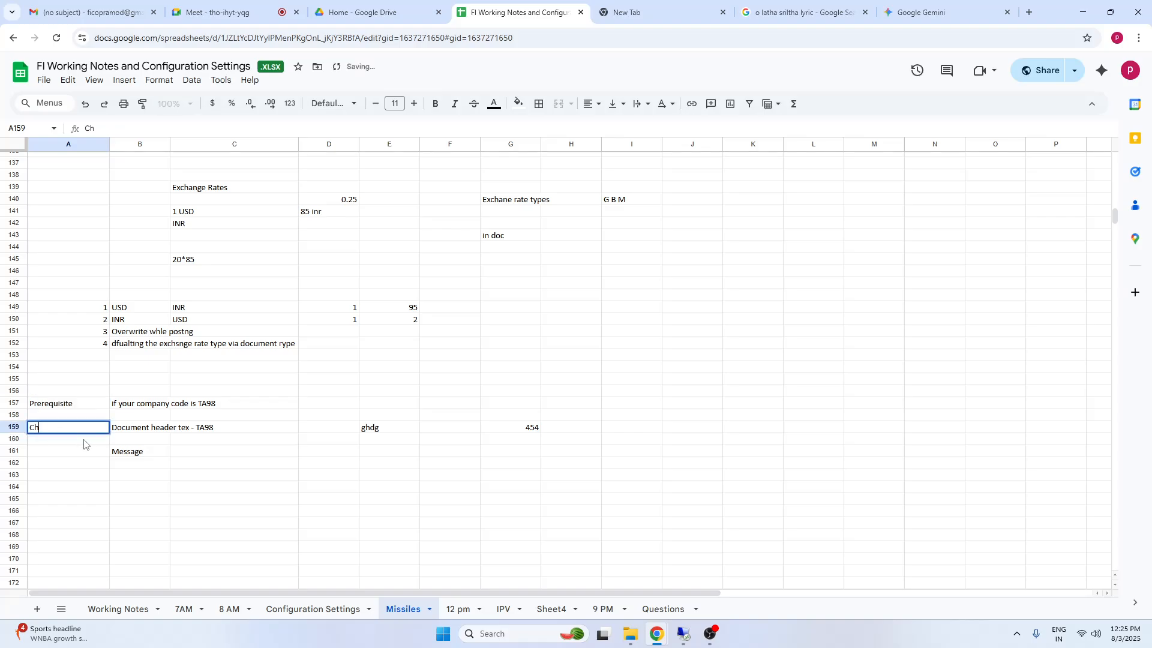
type("eck")
left_click(83, 459)
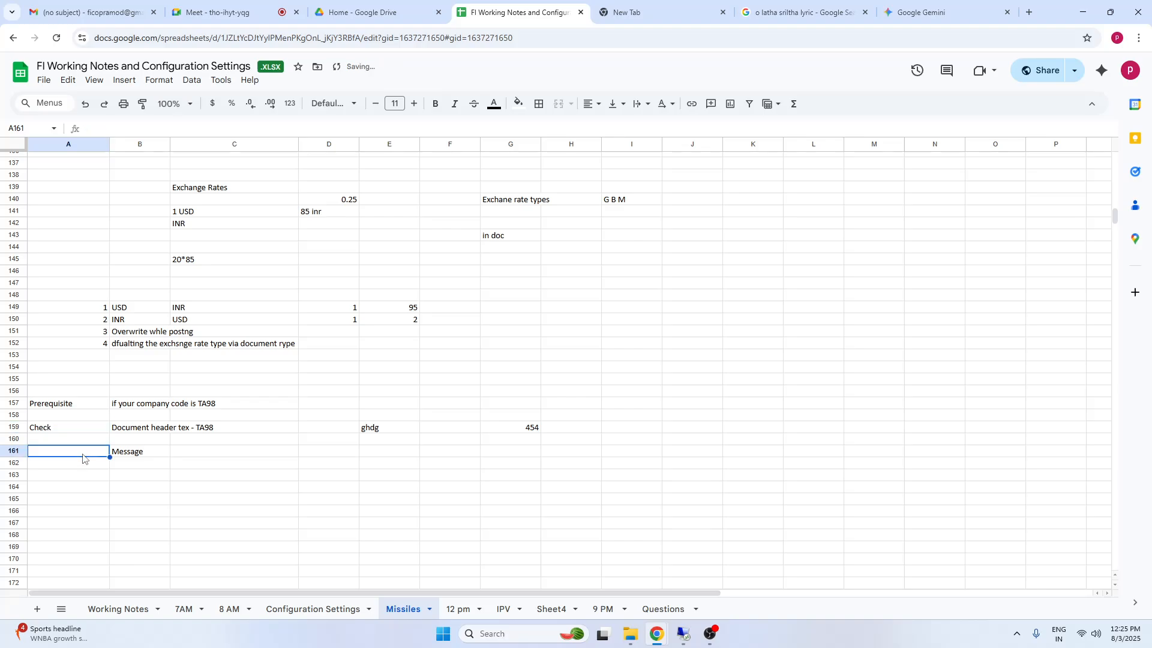
type("Message")
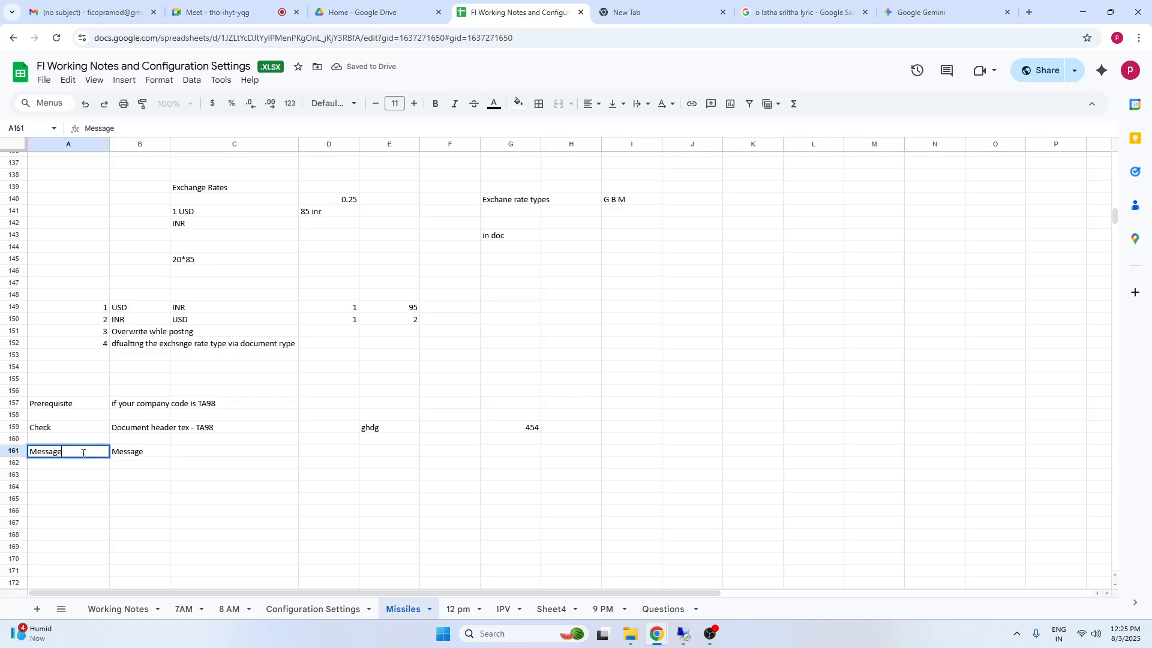
Replace the content of cell B161 with "Entered value is incorrect. pls check . Maintain with TA98"
left_click(150, 457)
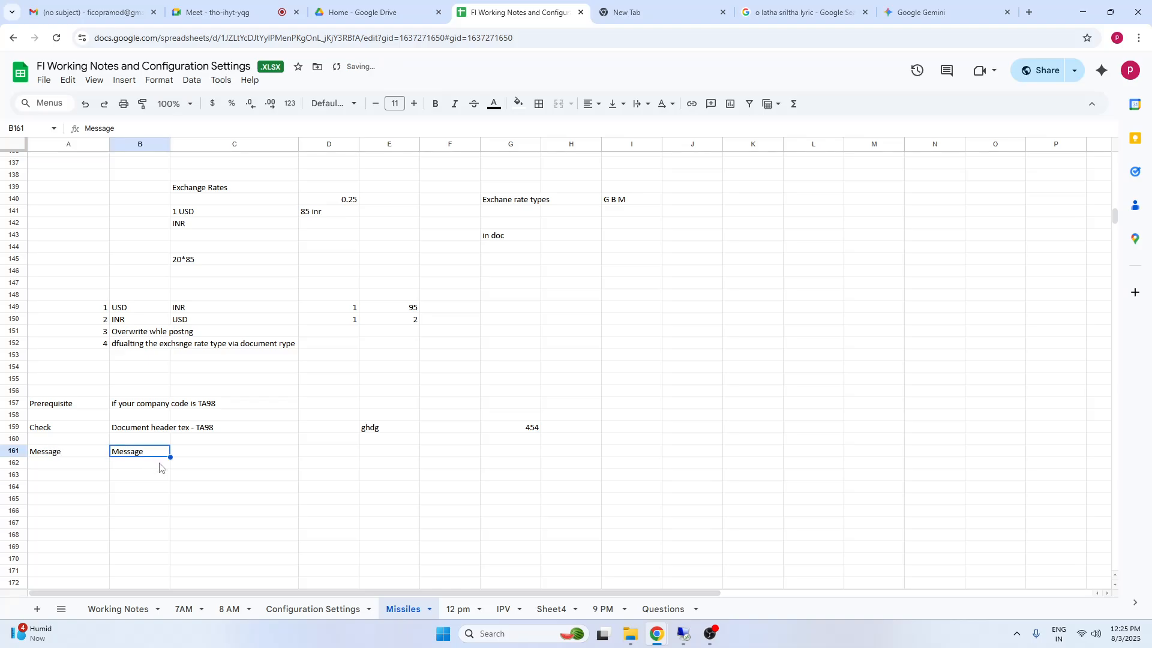
key("Delete")
type("En")
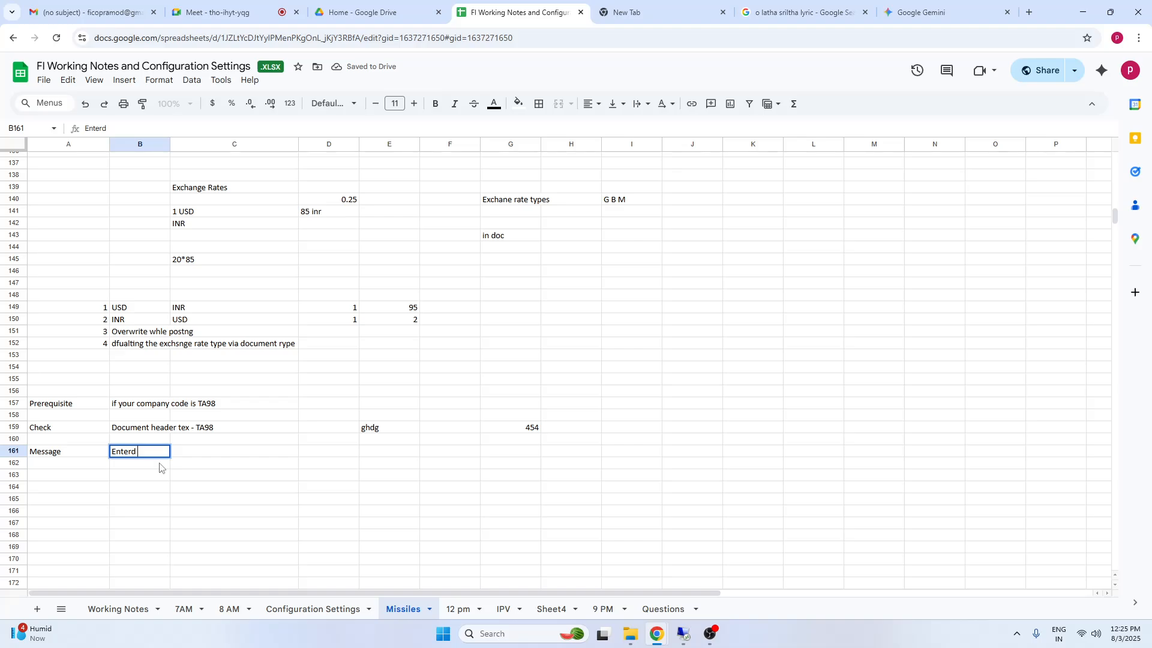
type("tered value is in")
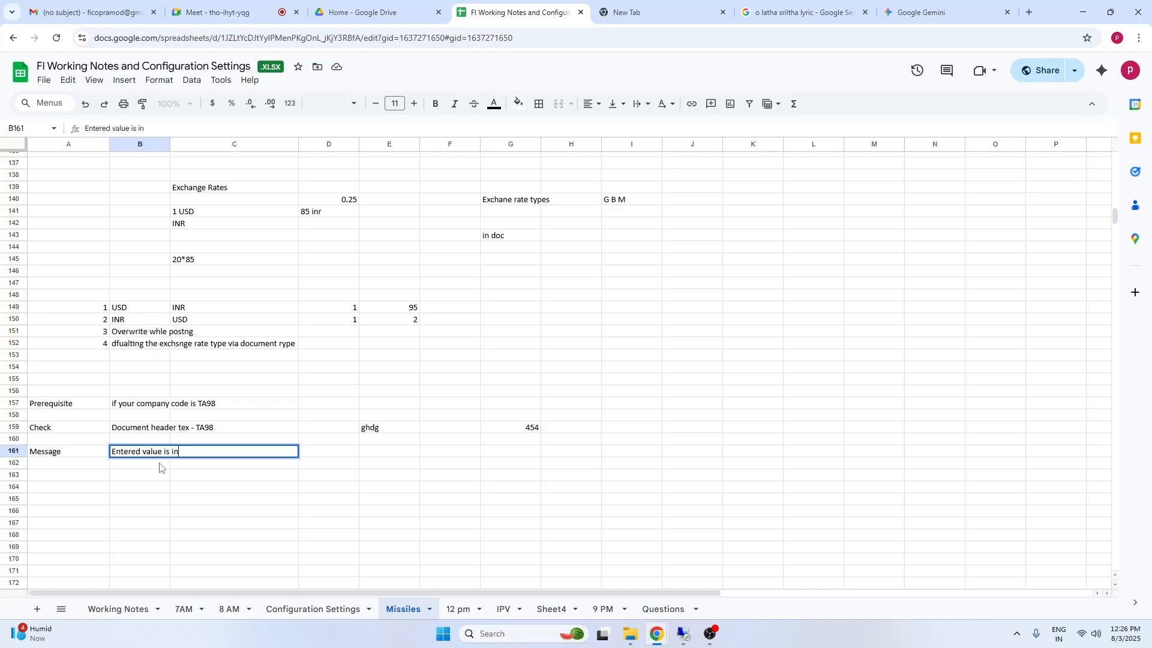
type("corr")
type("ect. pls check ")
type("or")
key("BackSpace")
key("BackSpace")
key("BackSpace")
type(". Maint")
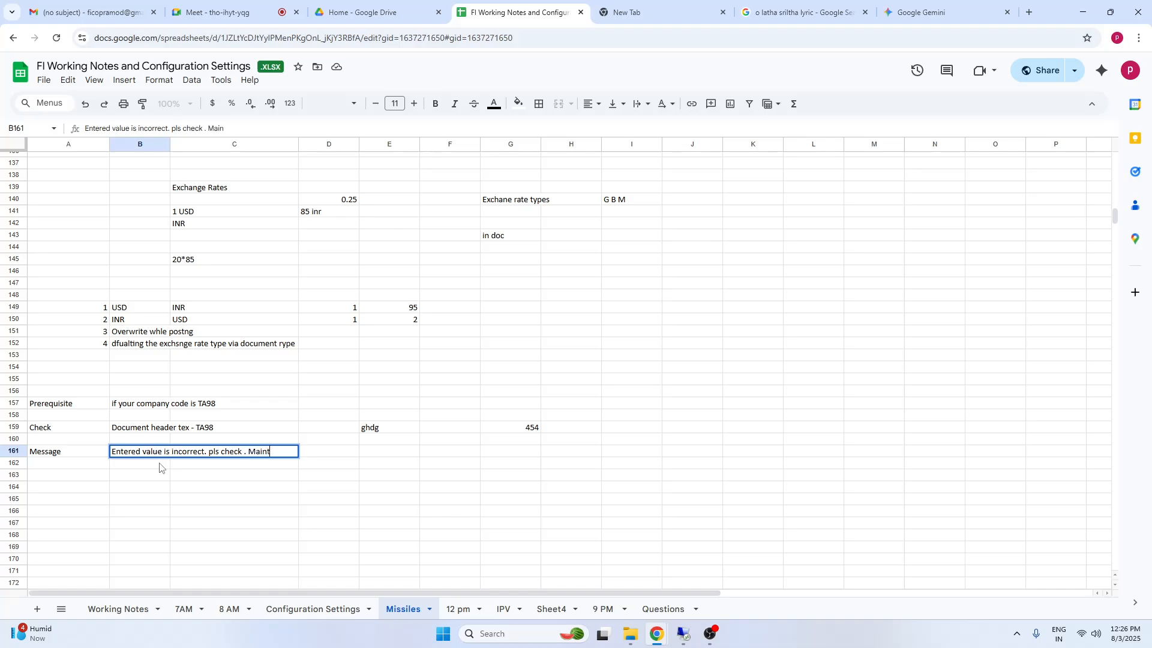
type("ain with TA98")
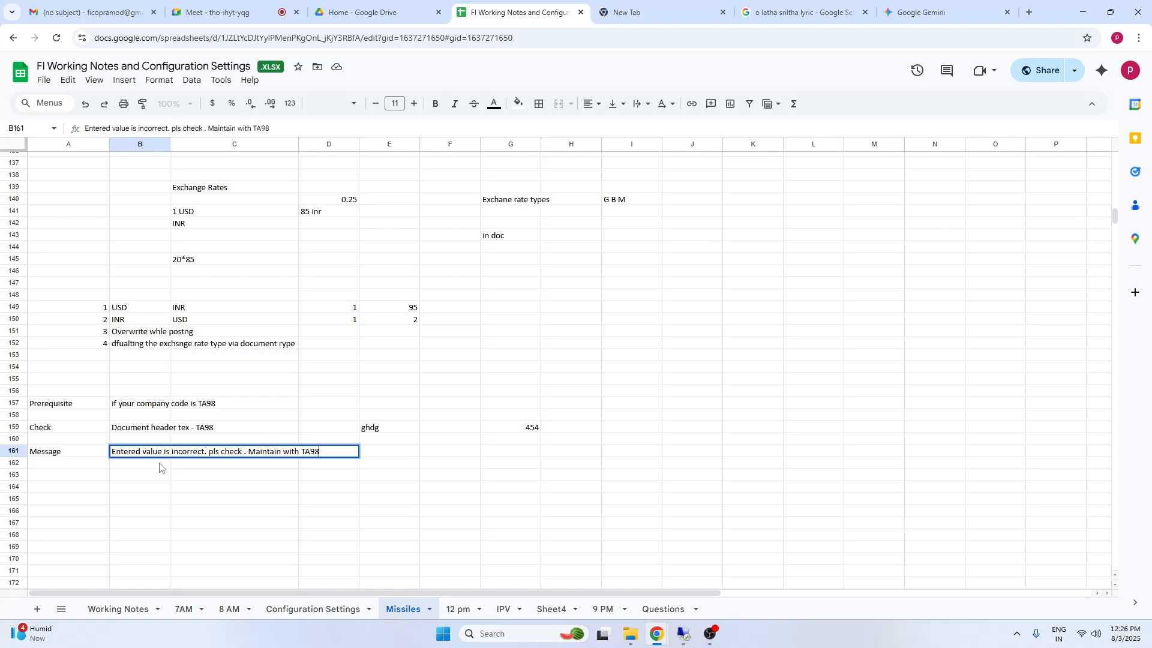
left_click(255, 491)
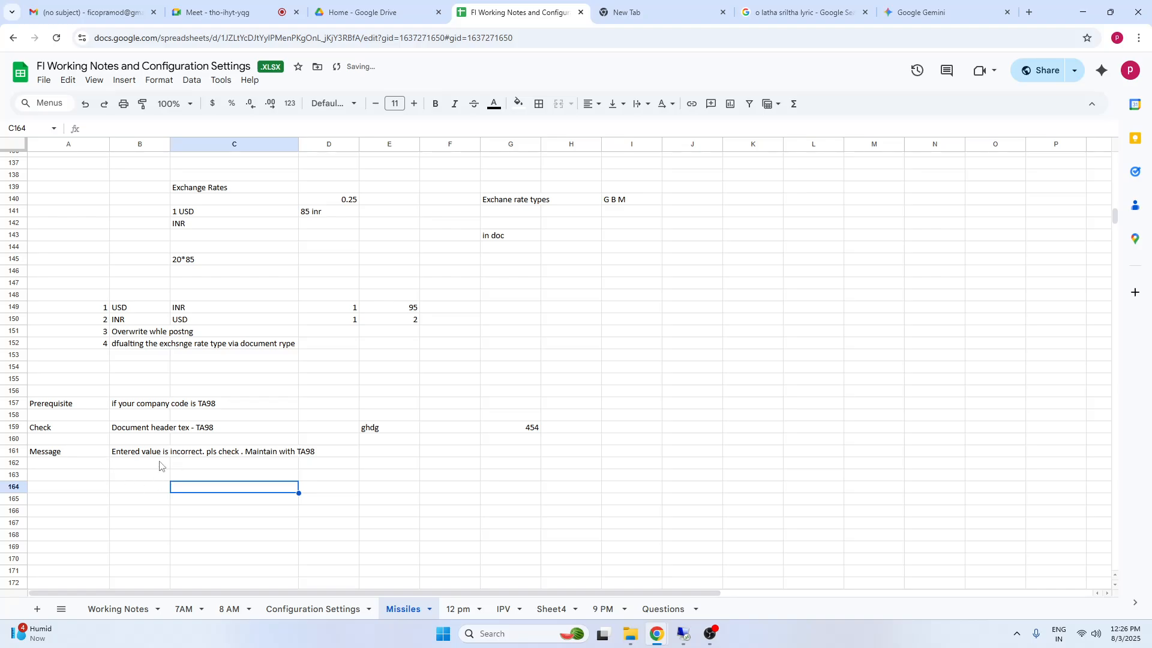
left_click(130, 453)
left_click(285, 511)
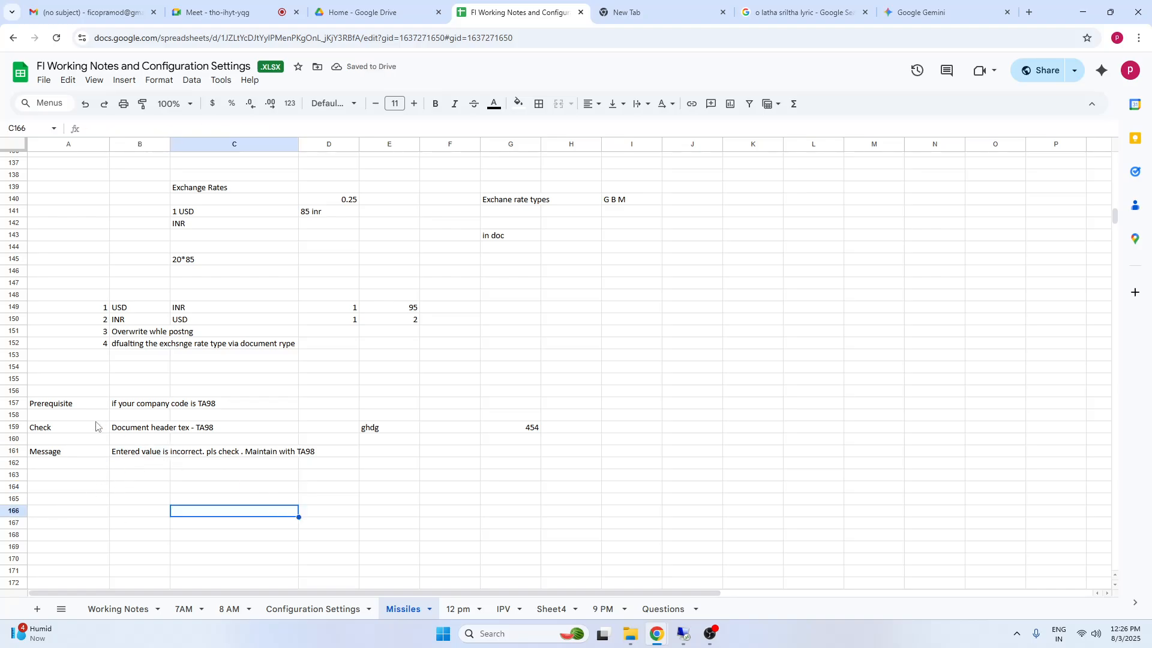
left_click(58, 406)
left_click(329, 455, "shift")
left_click(130, 522)
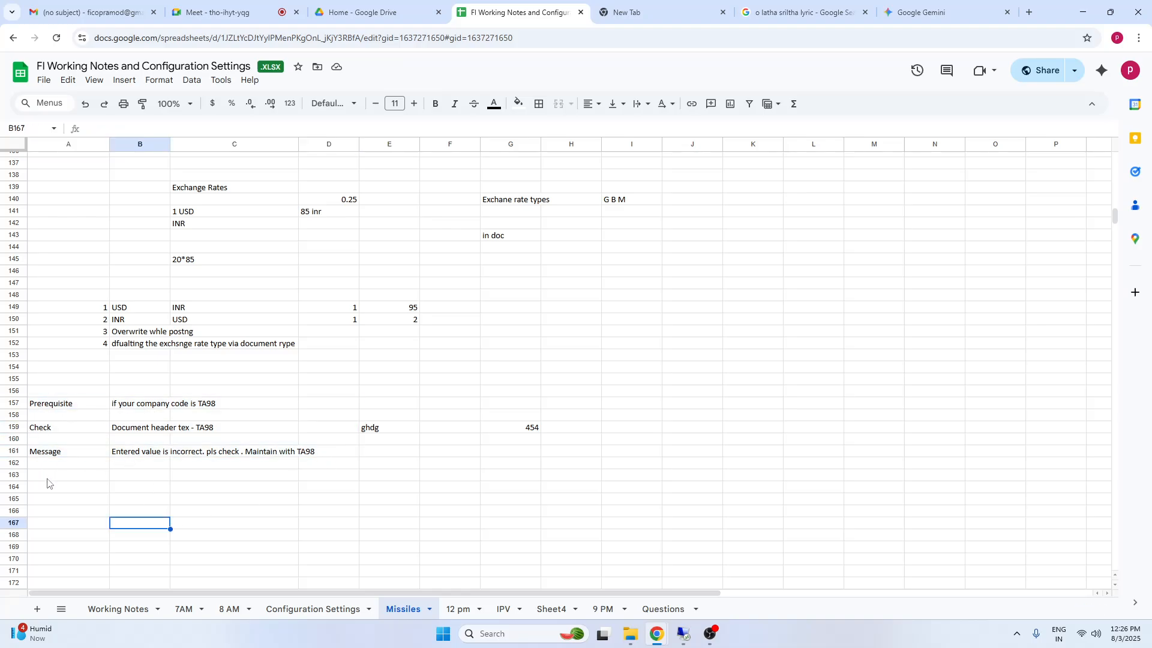
Review the check in row 159 with its sample header values and the message in row 161
left_click(17, 427)
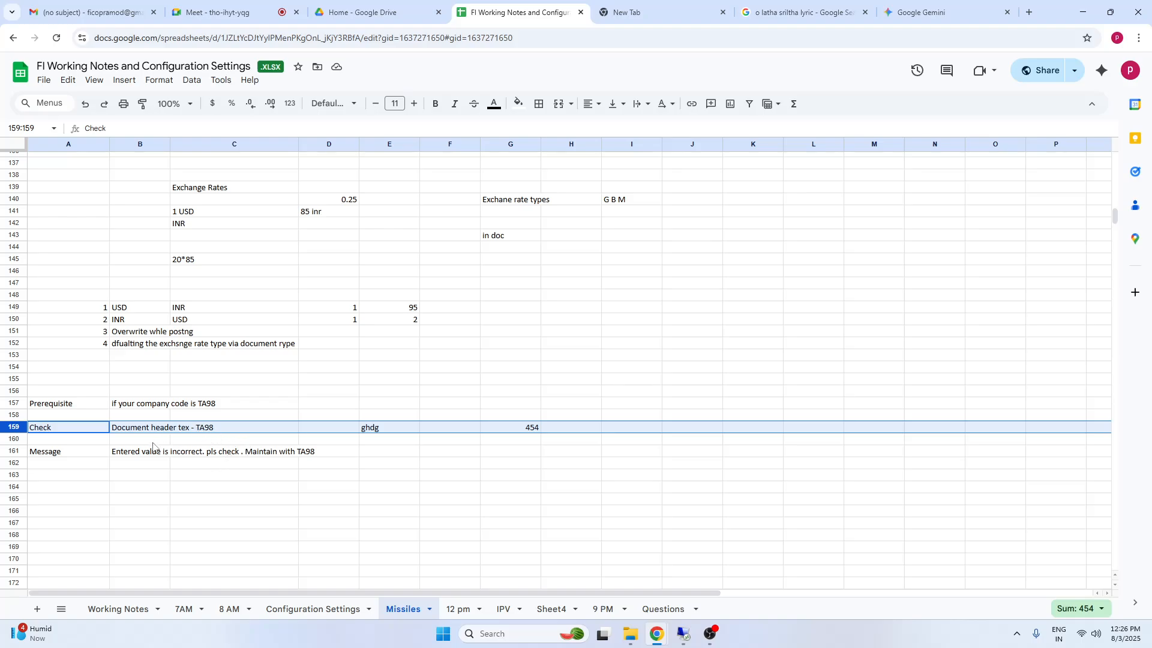
left_click(133, 430)
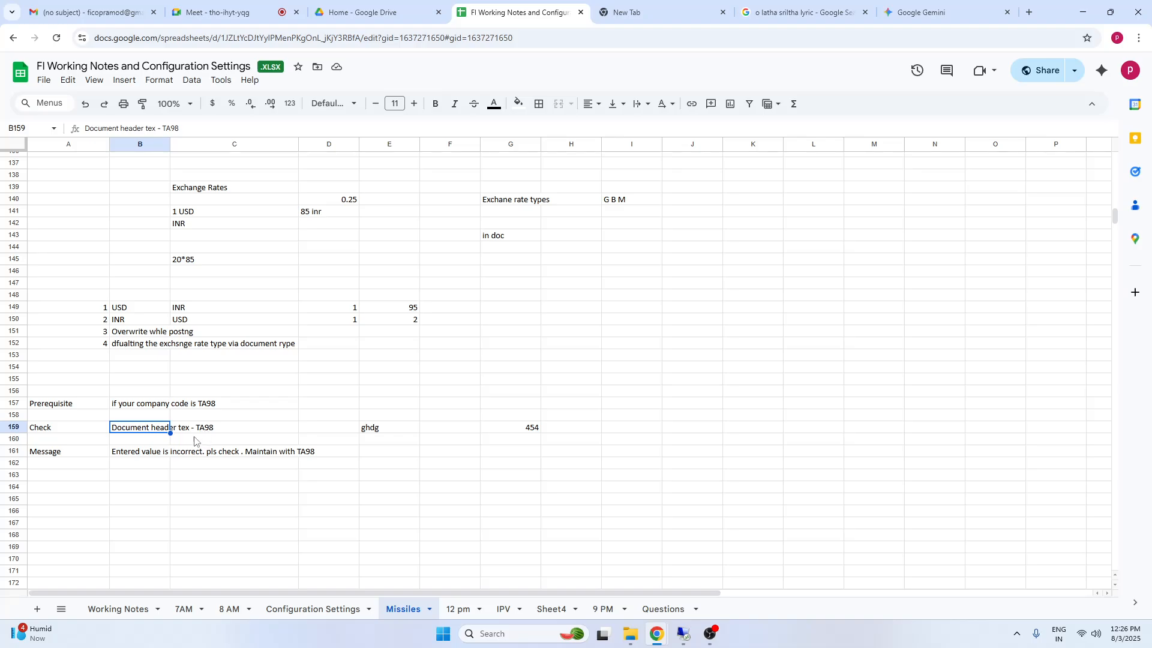
left_click(396, 428)
left_click(570, 428)
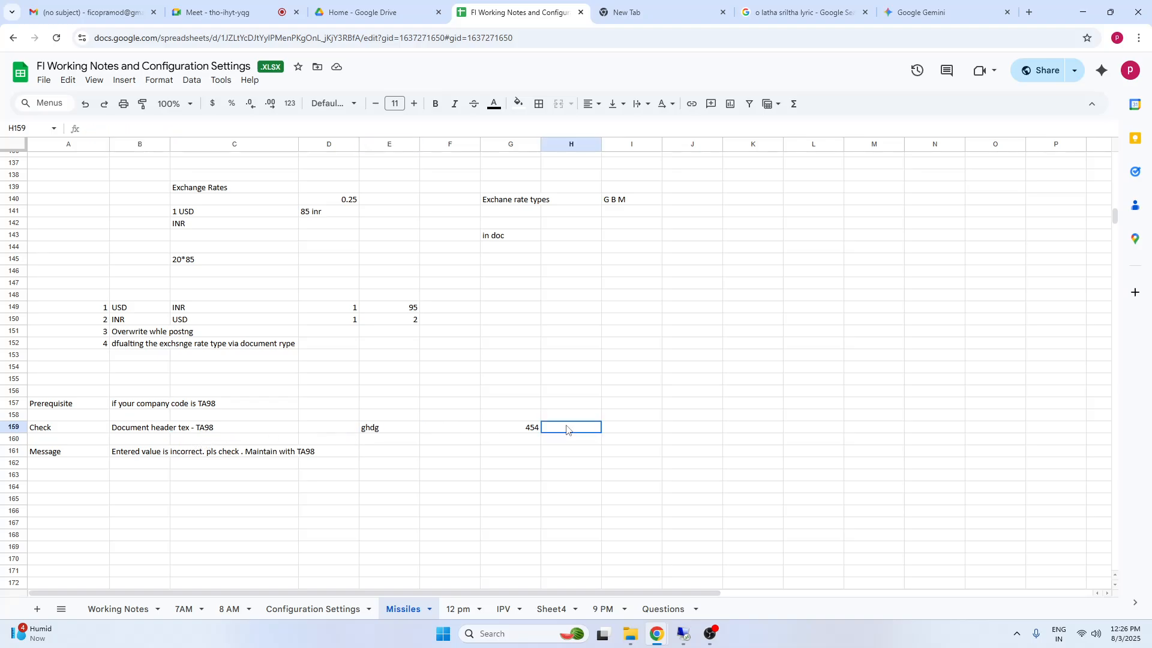
left_click(57, 457)
left_click(132, 458)
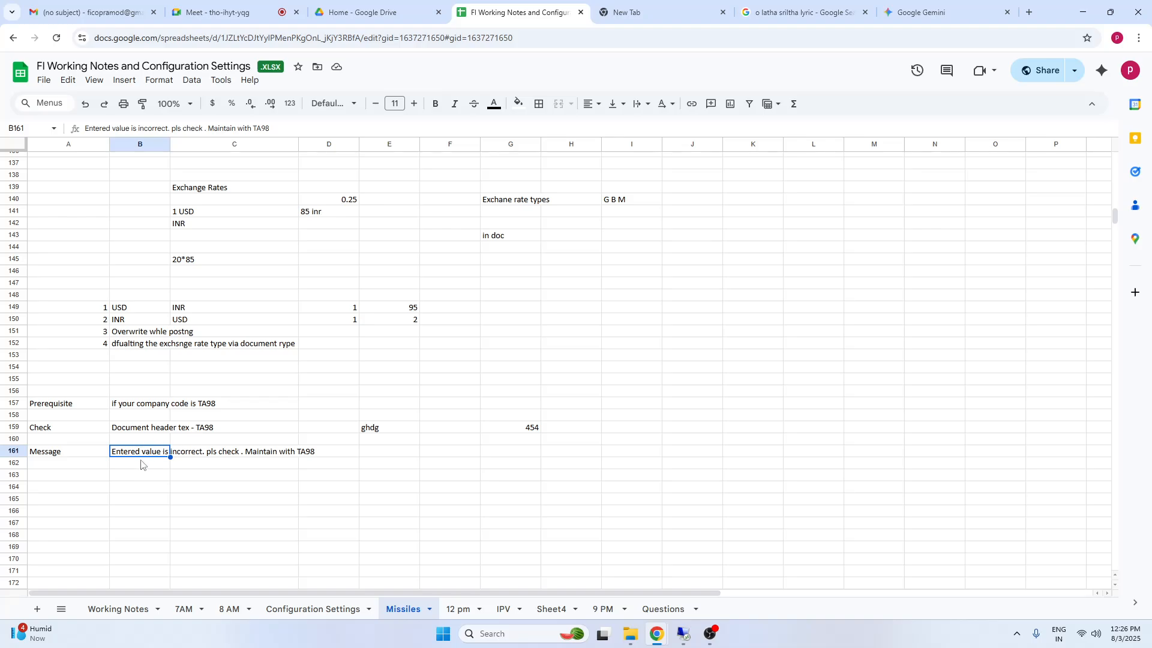
left_click(133, 514)
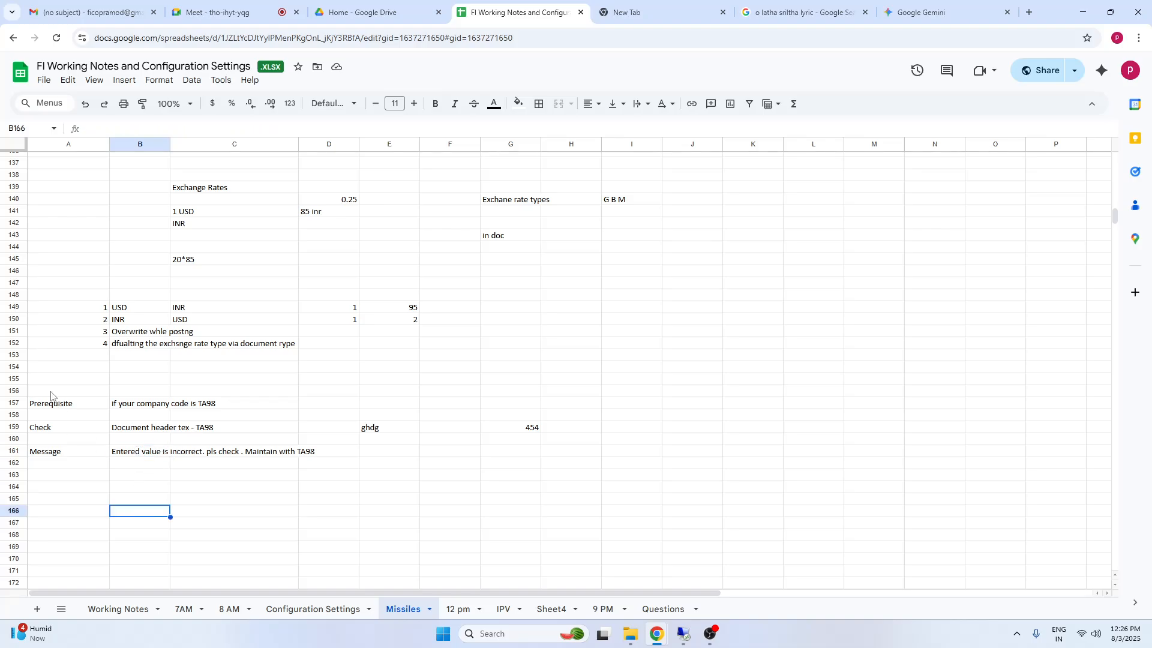
Add the heading "Validations" in cell A155 above the prerequisite, check and message rows
left_click(63, 381)
type("al")
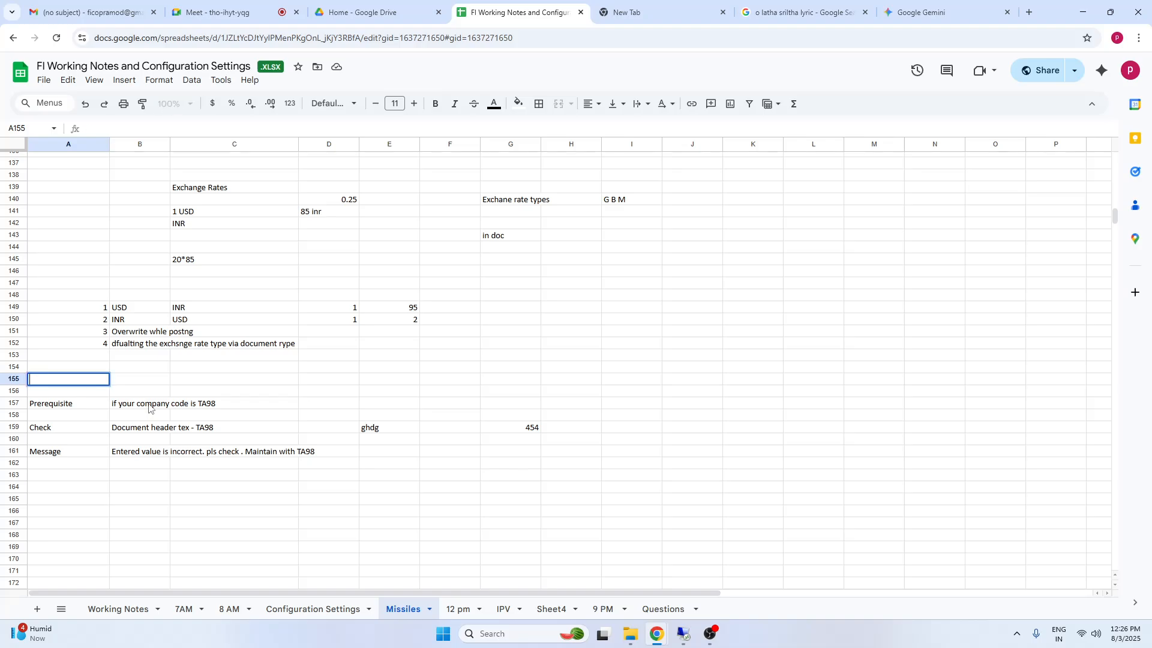
type("Validations")
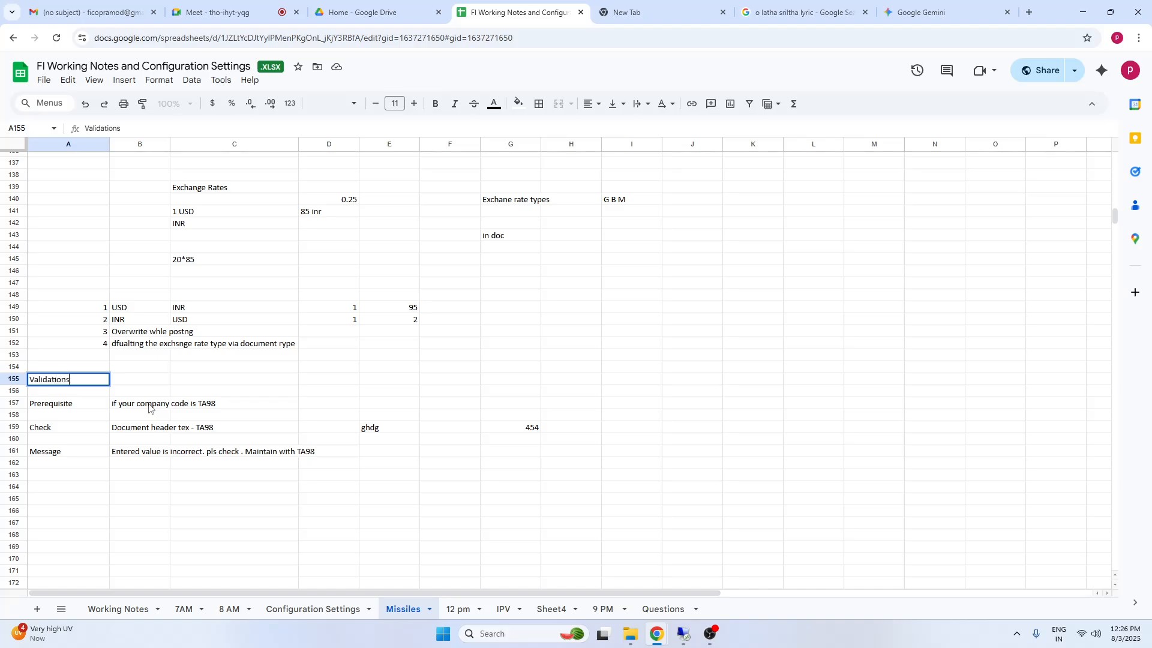
left_click(190, 522)
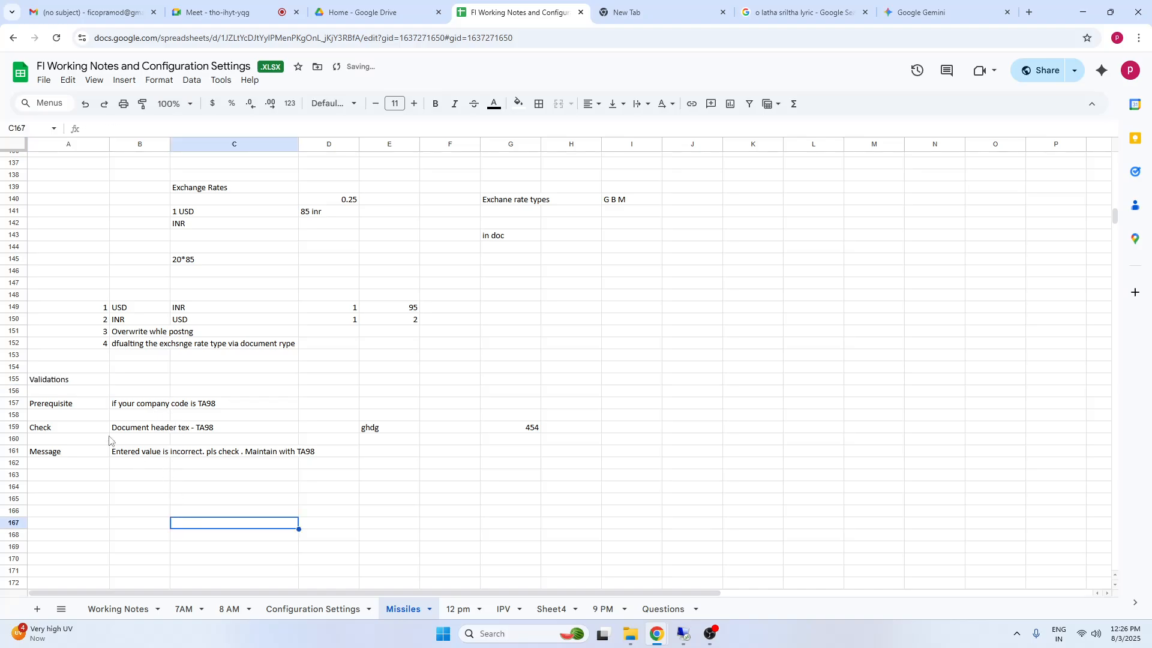
left_click(127, 407)
left_click(126, 455)
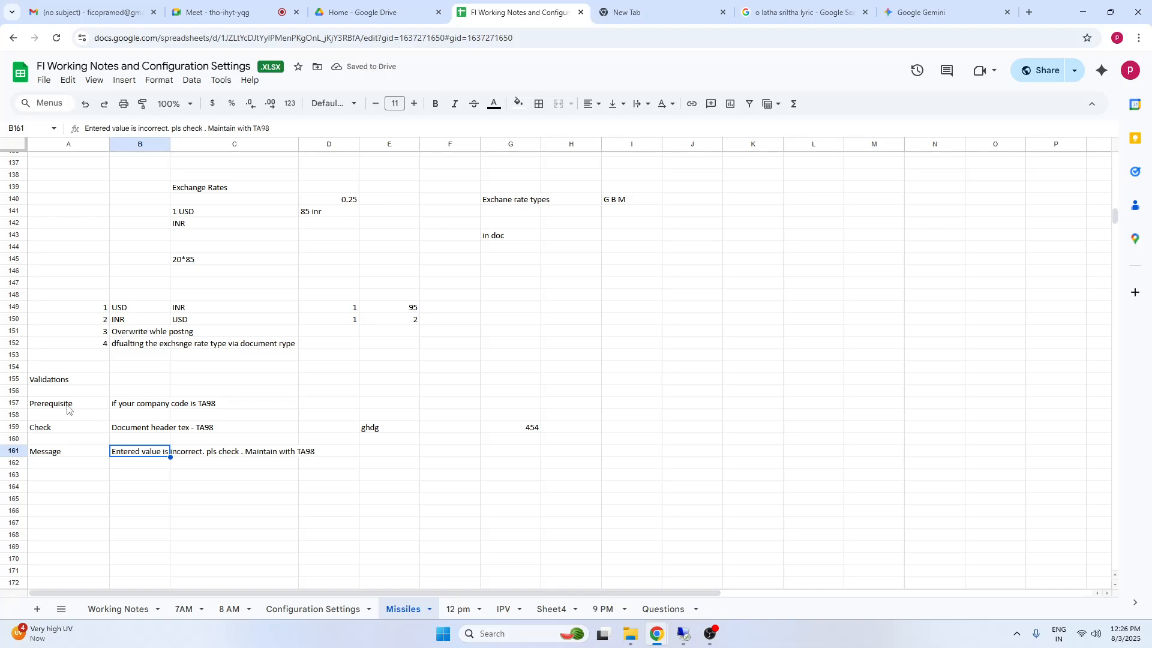
left_click_drag(69, 405, 318, 461)
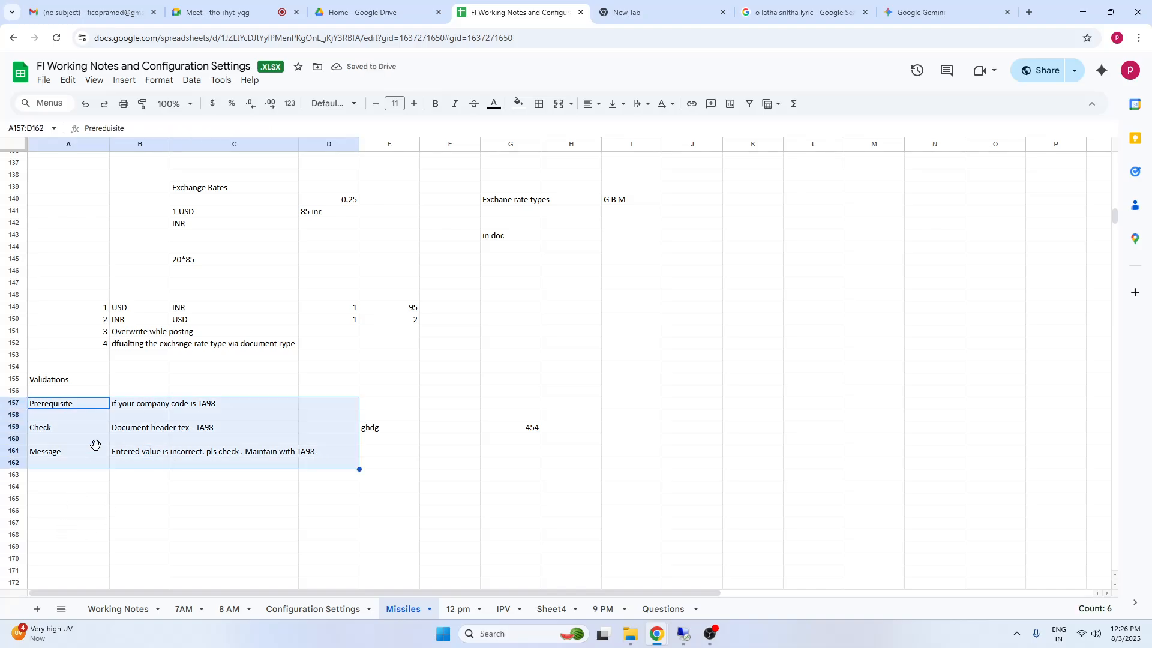
left_click(68, 536)
Extend the prerequisite in cell B157 with "and document type SA" after the company code condition
left_click(64, 405)
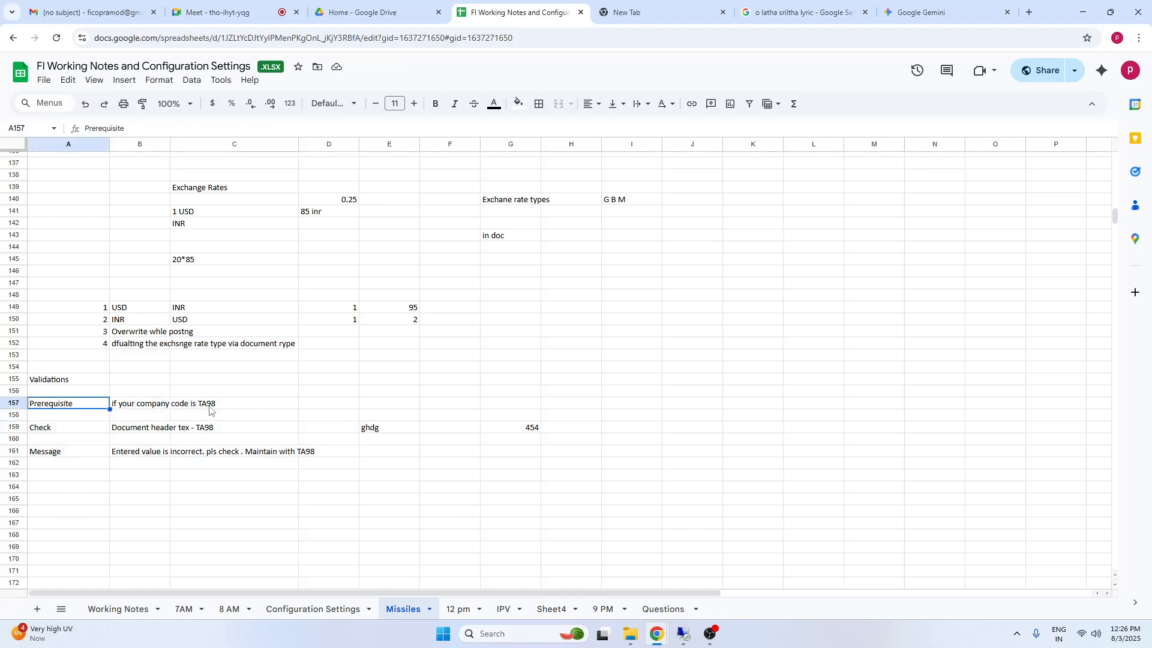
left_click(137, 406)
left_click(197, 129)
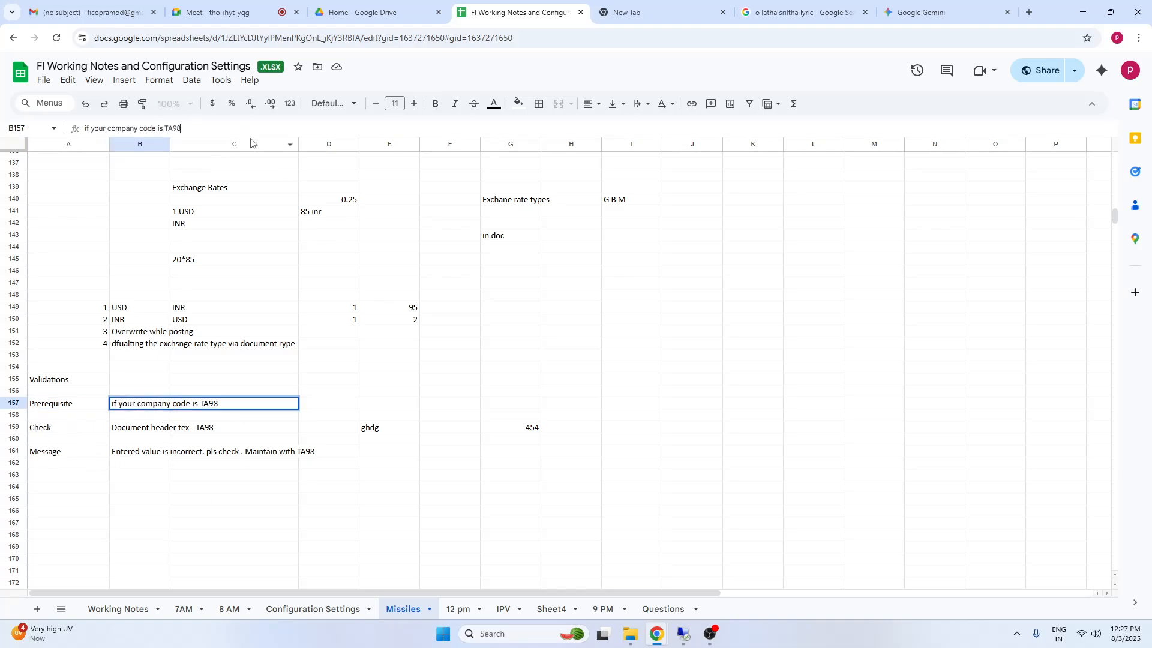
type("and co")
type("cou")
type("cumen")
type("t type")
type(" SA")
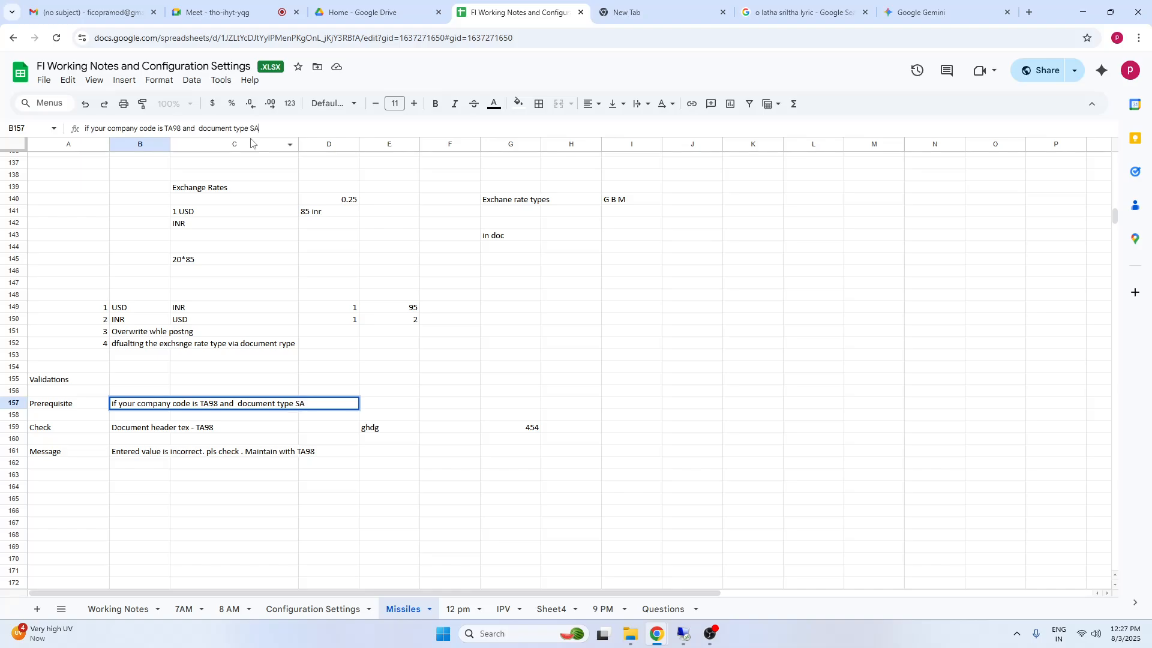
left_click(561, 384)
left_click(158, 406)
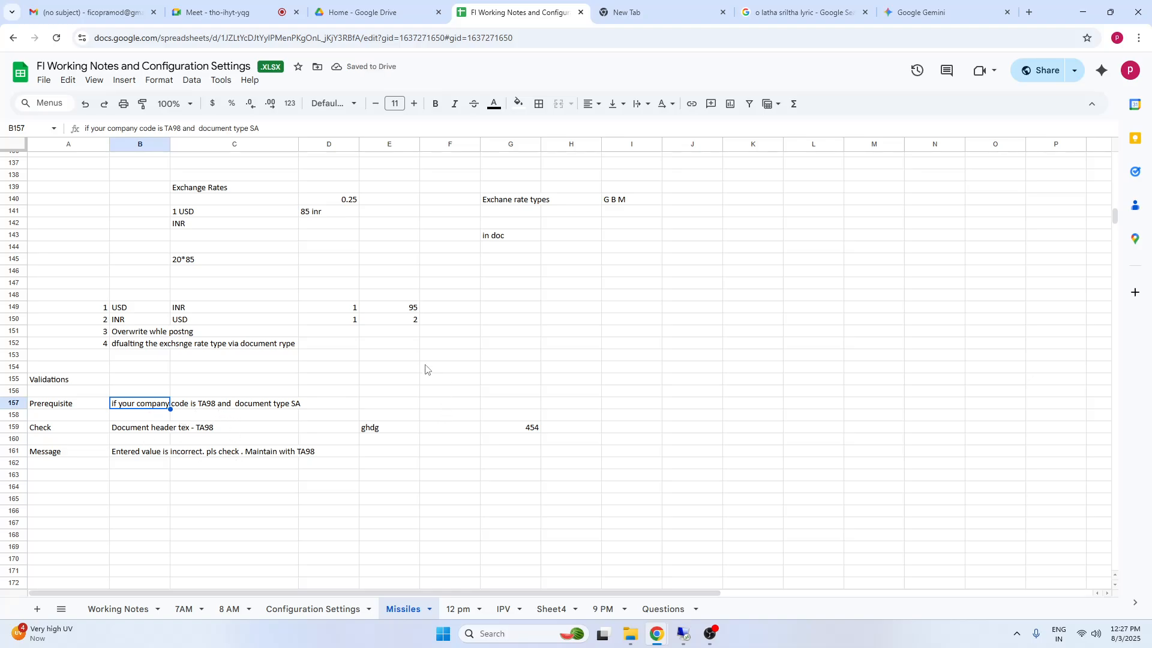
left_click_drag(49, 403, 345, 456)
left_click(68, 424)
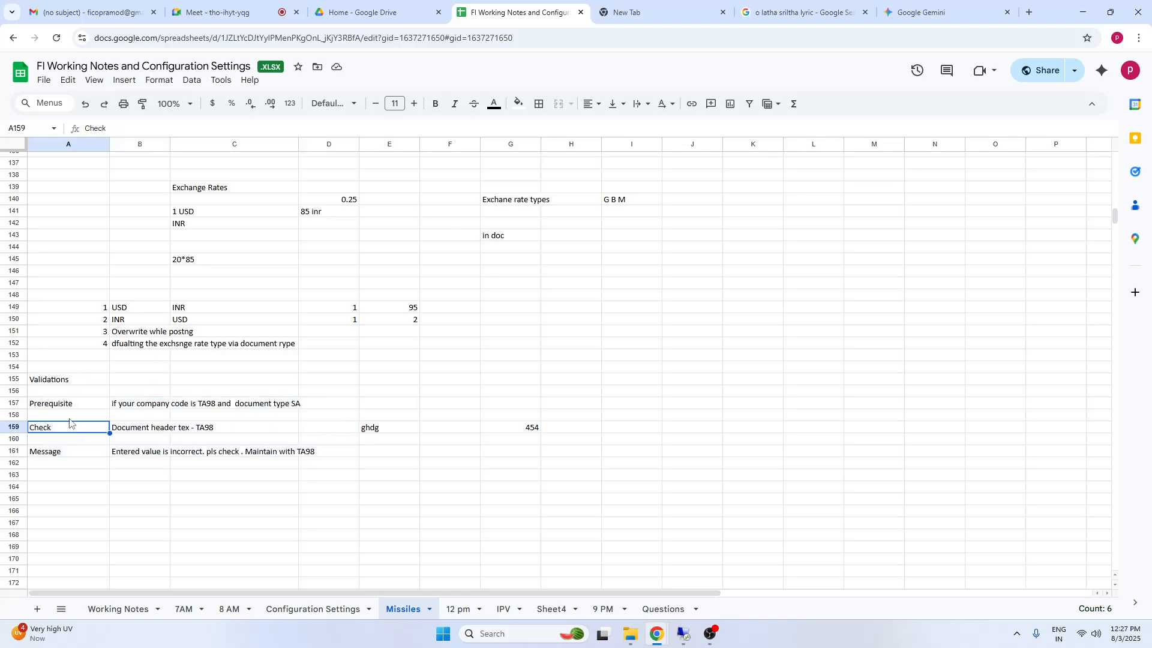
left_click(68, 407)
Remove the document type condition from cell B157, leaving "if your company code is TA98"
left_click(137, 404)
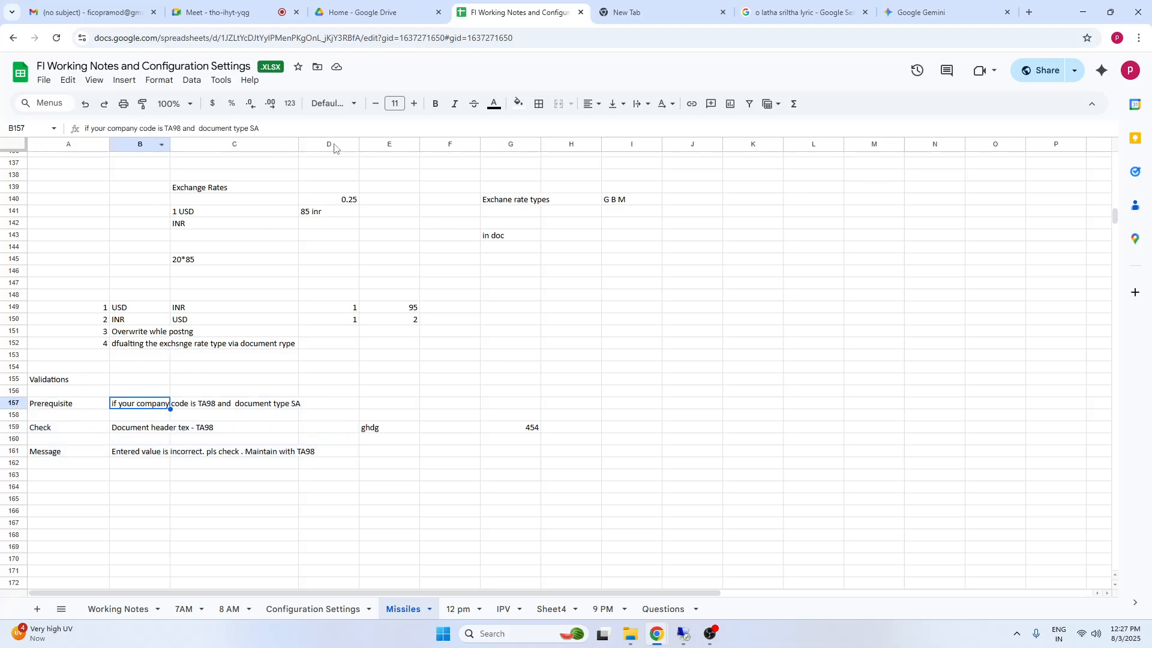
left_click(274, 131)
key("BackSpace")
key("BackSpace")
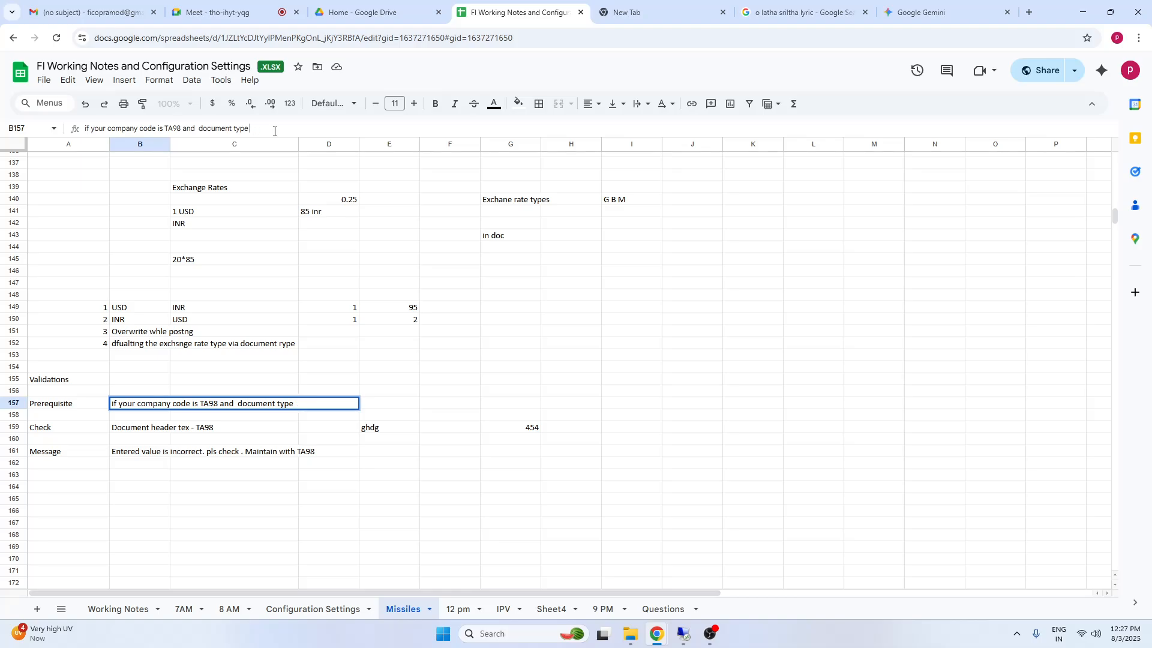
key("BackSpace")
key("BackSpace")
left_click(663, 609)
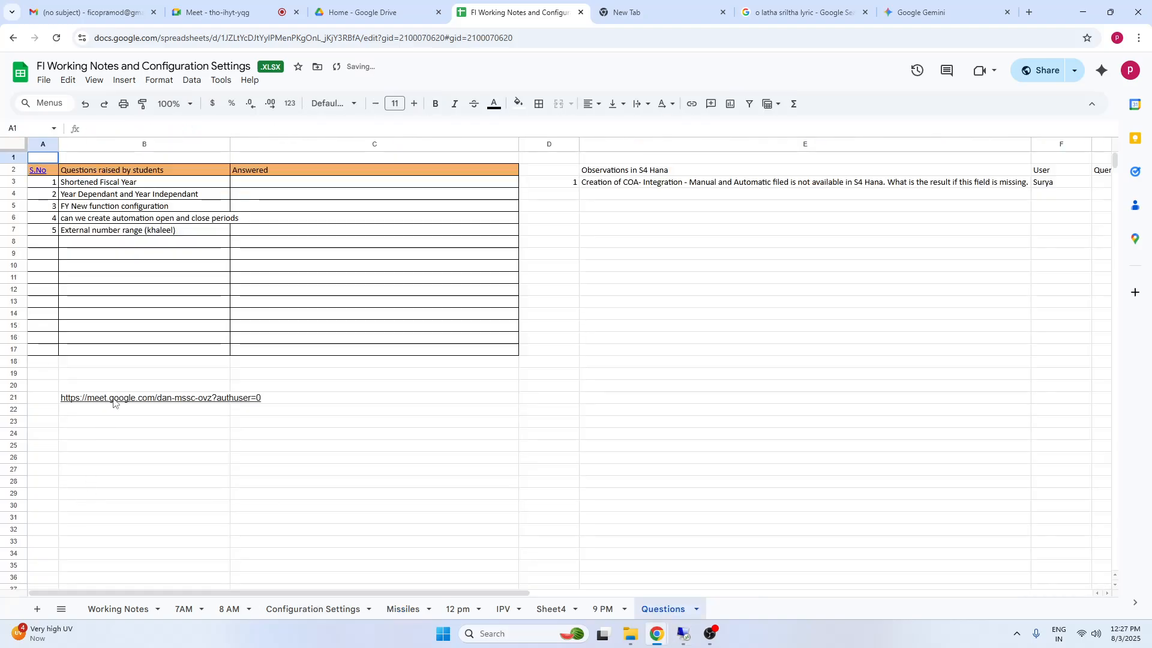
left_click(393, 610)
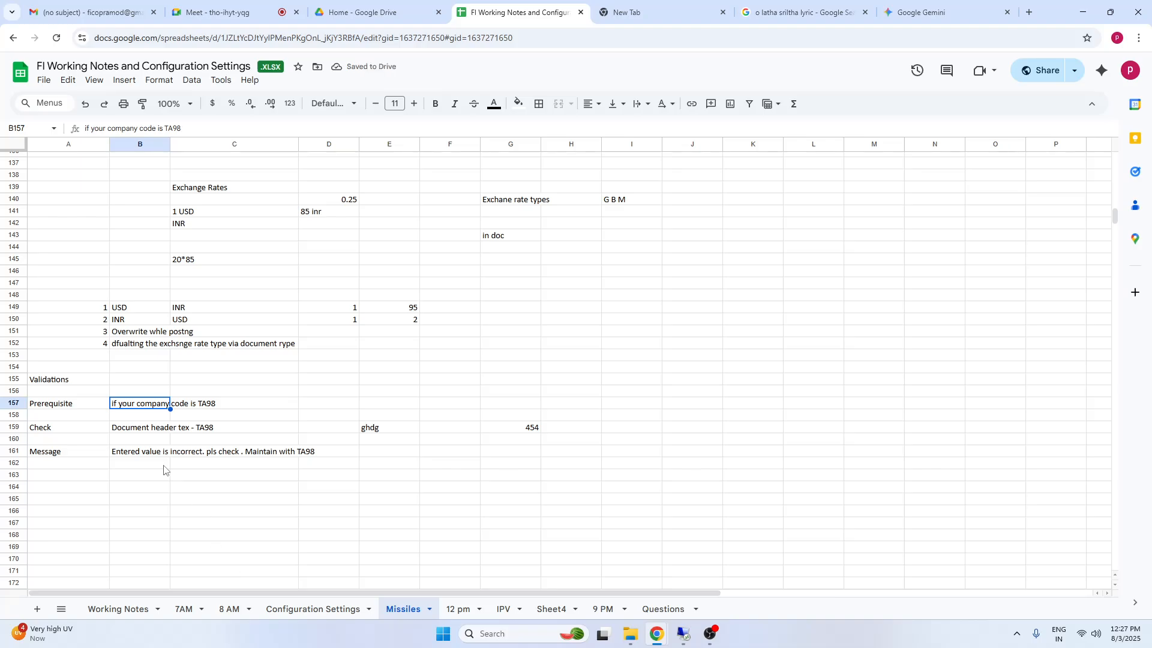
Select and copy the Validations notes block, from A155 across to column H
left_click(159, 498)
left_click_drag(51, 379, 565, 456)
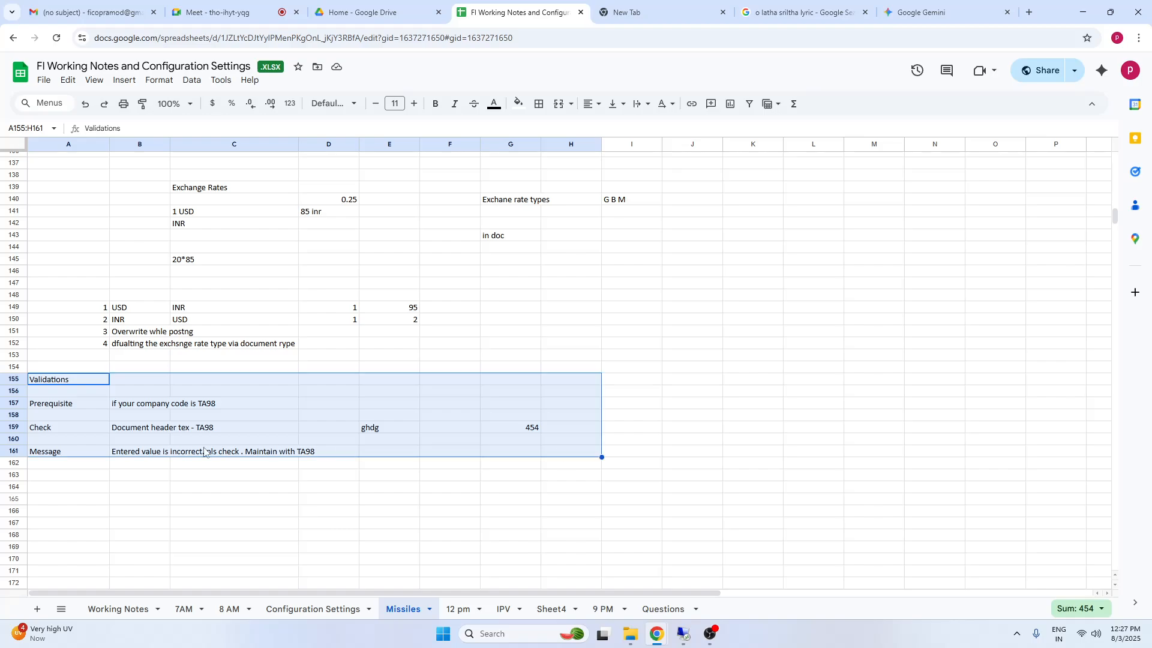
left_click(78, 502)
left_click(65, 384)
left_click(550, 452, "shift")
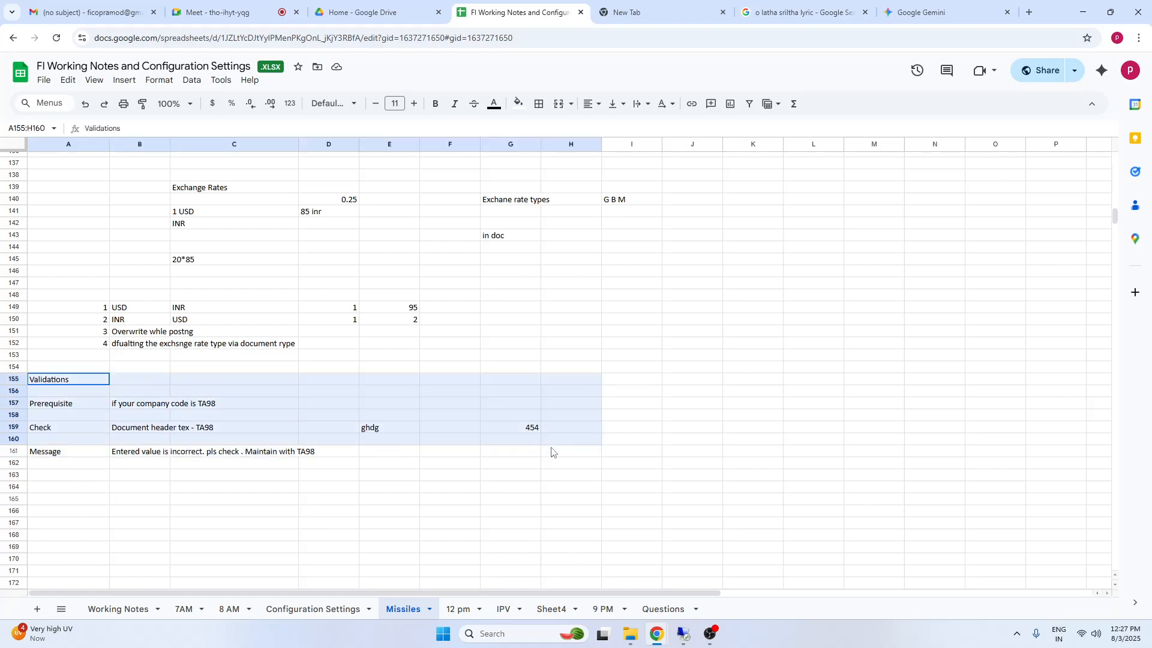
key("ctrl+c")
Switch to SAP, leave the G/L document entry and open validation maintenance with transaction ggb0
left_click(684, 635)
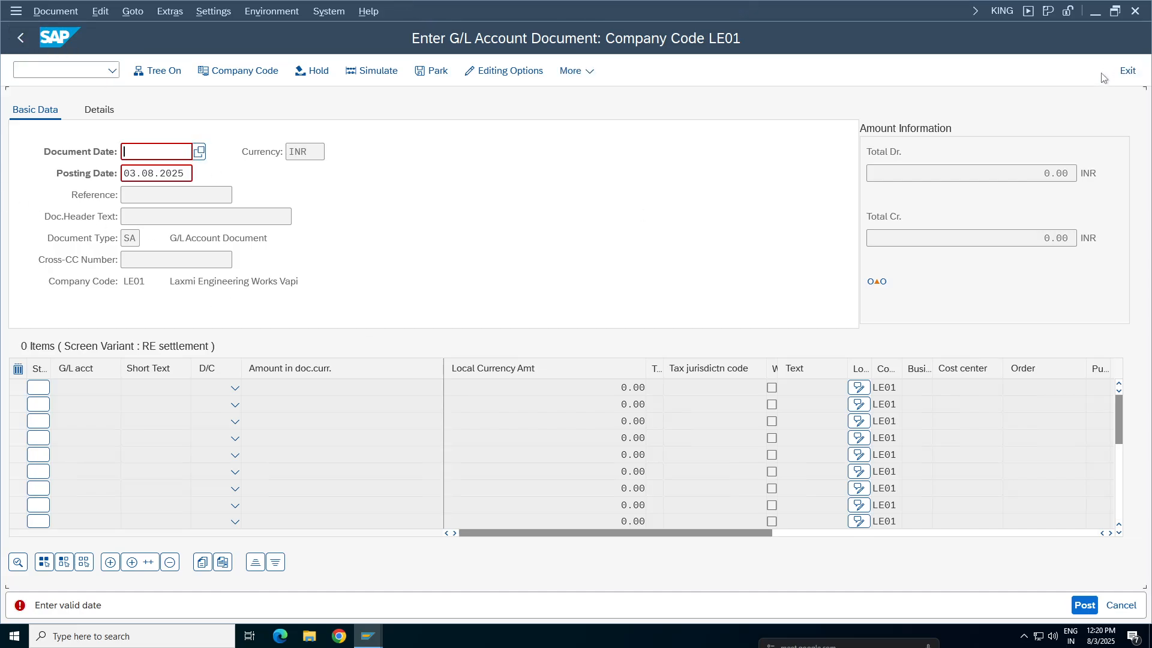
left_click(300, 375)
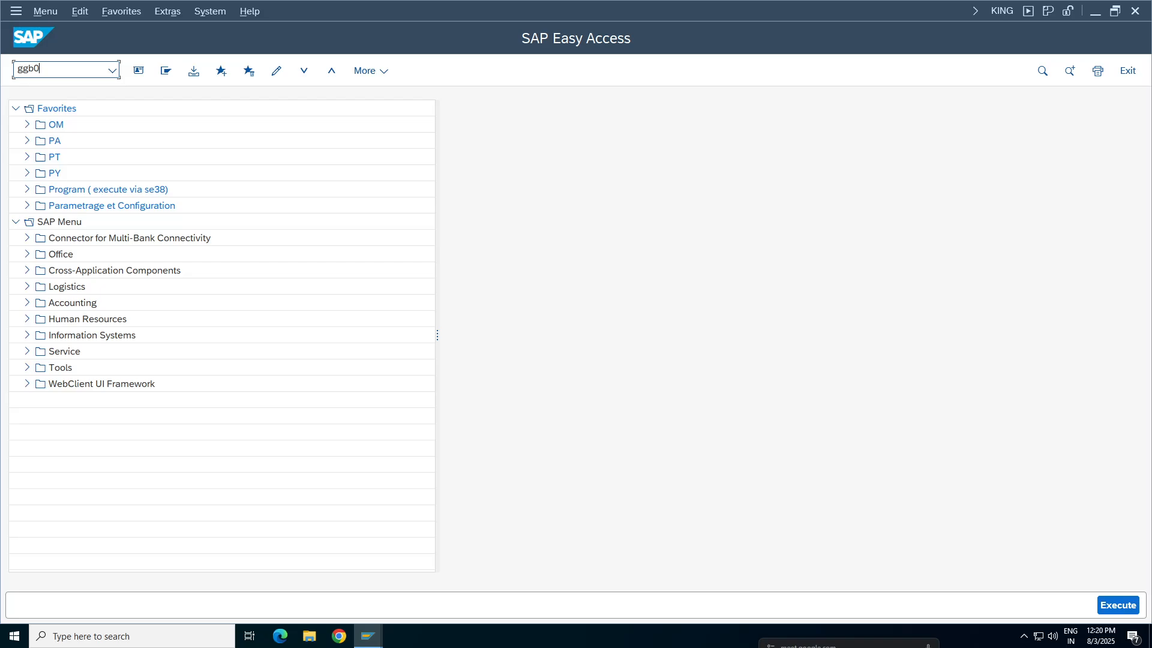
key("Return")
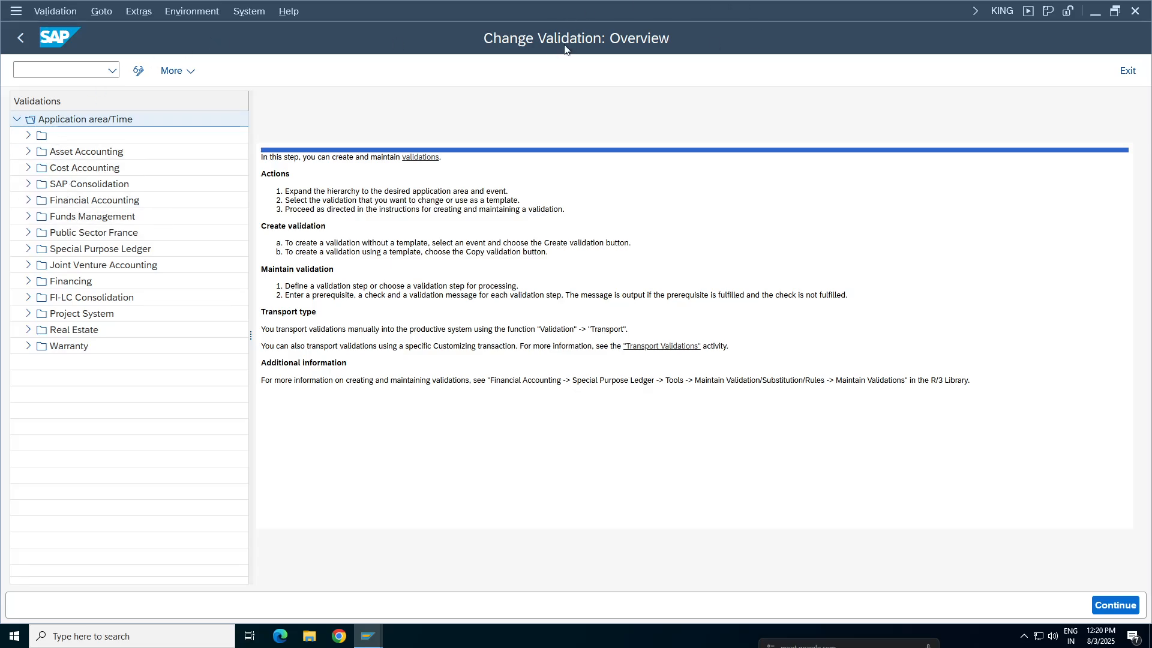
Expand the Financial Accounting application area and its Document header callup point in the validations hierarchy
left_click(75, 152)
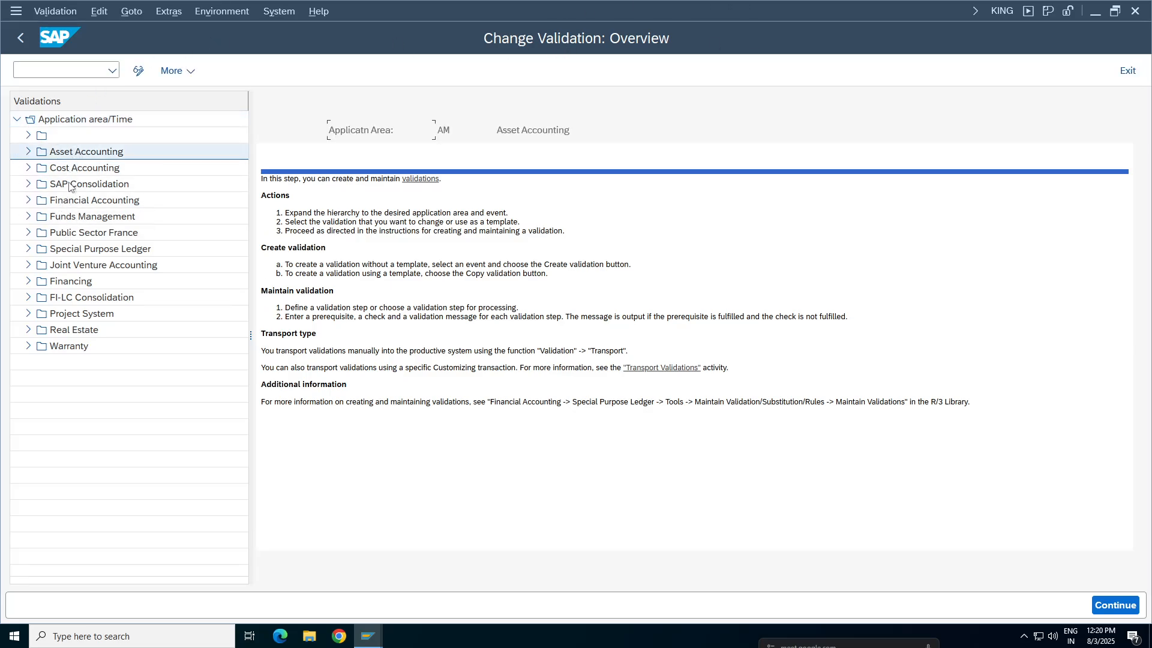
left_click(78, 168)
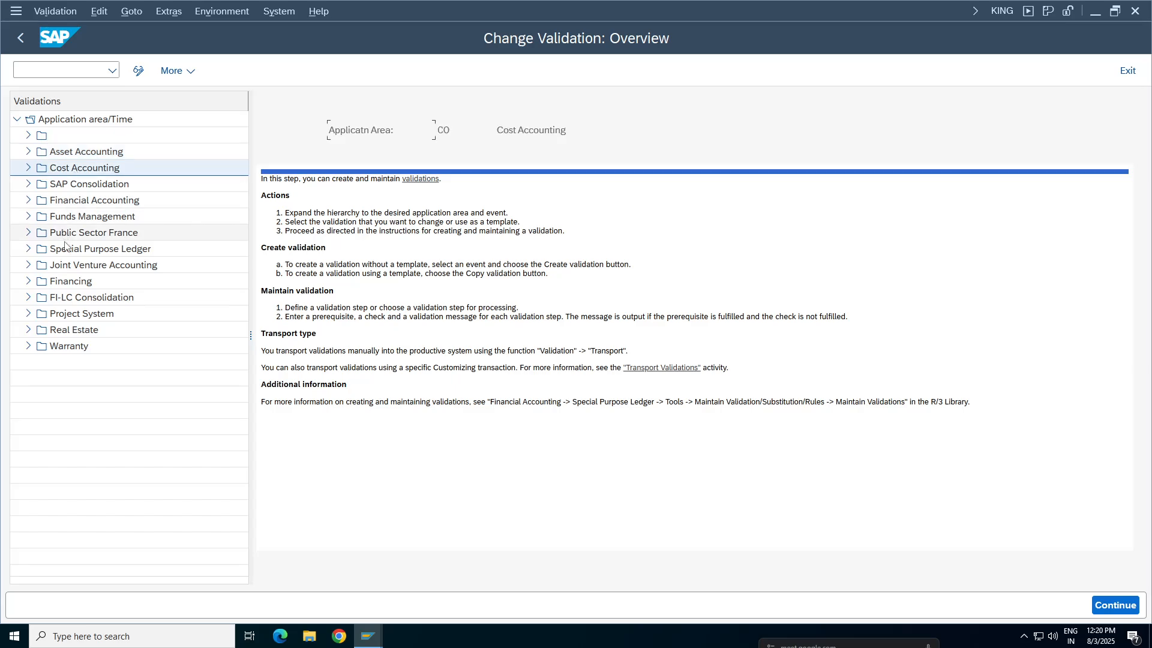
left_click(78, 202)
left_click(28, 201)
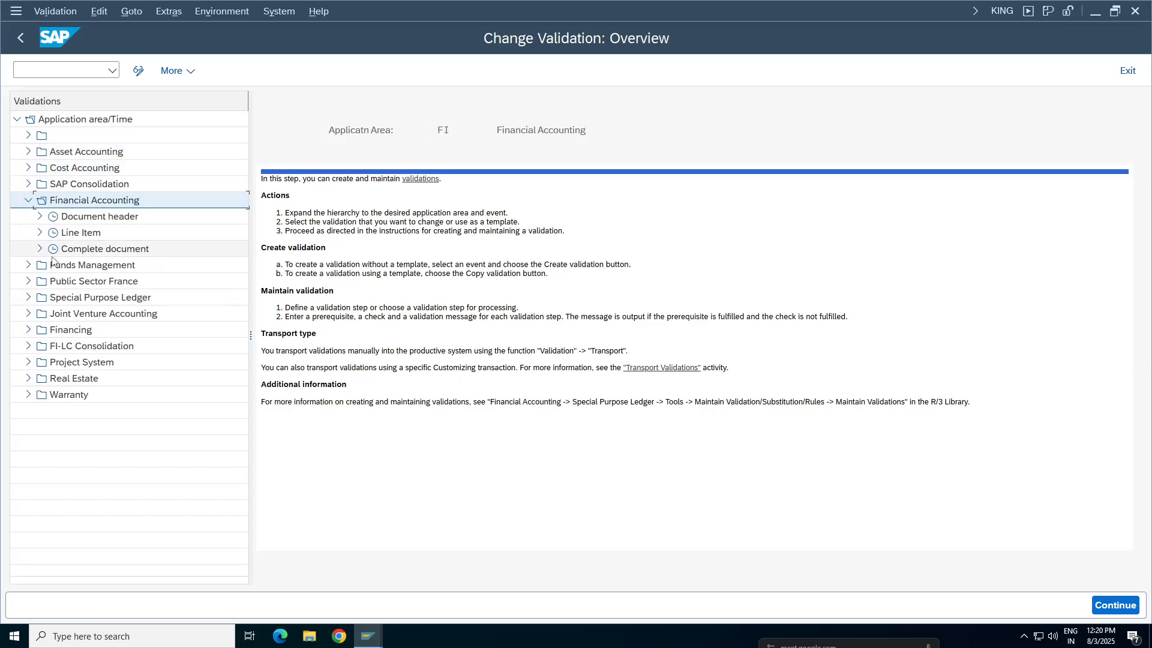
left_click(94, 218)
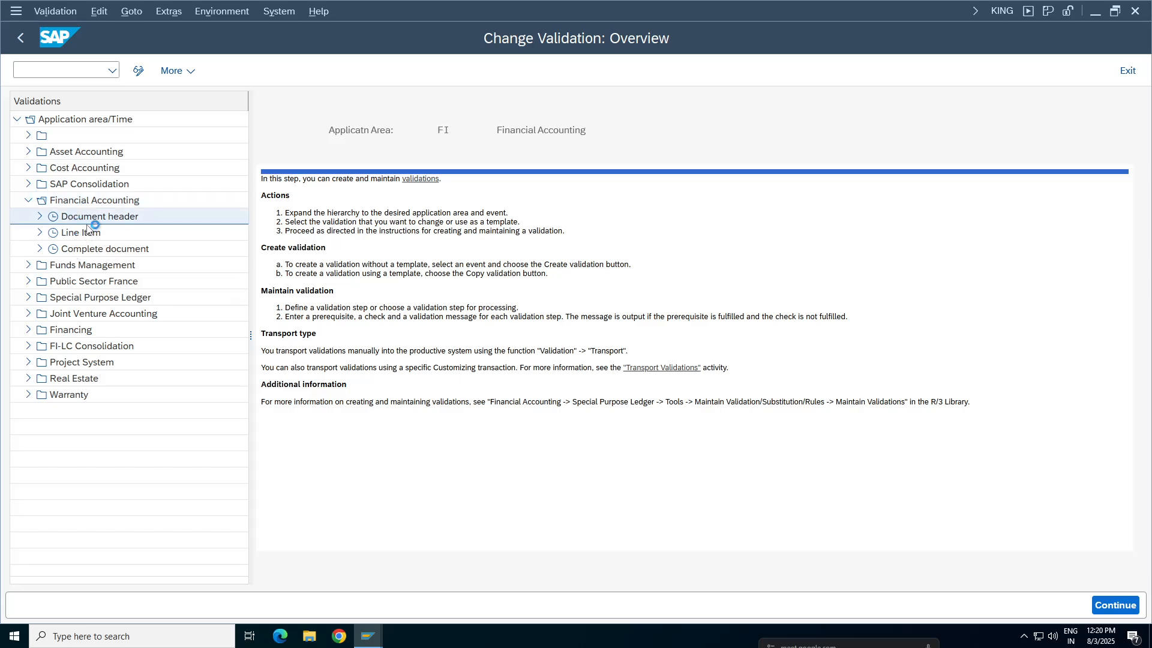
left_click(41, 218)
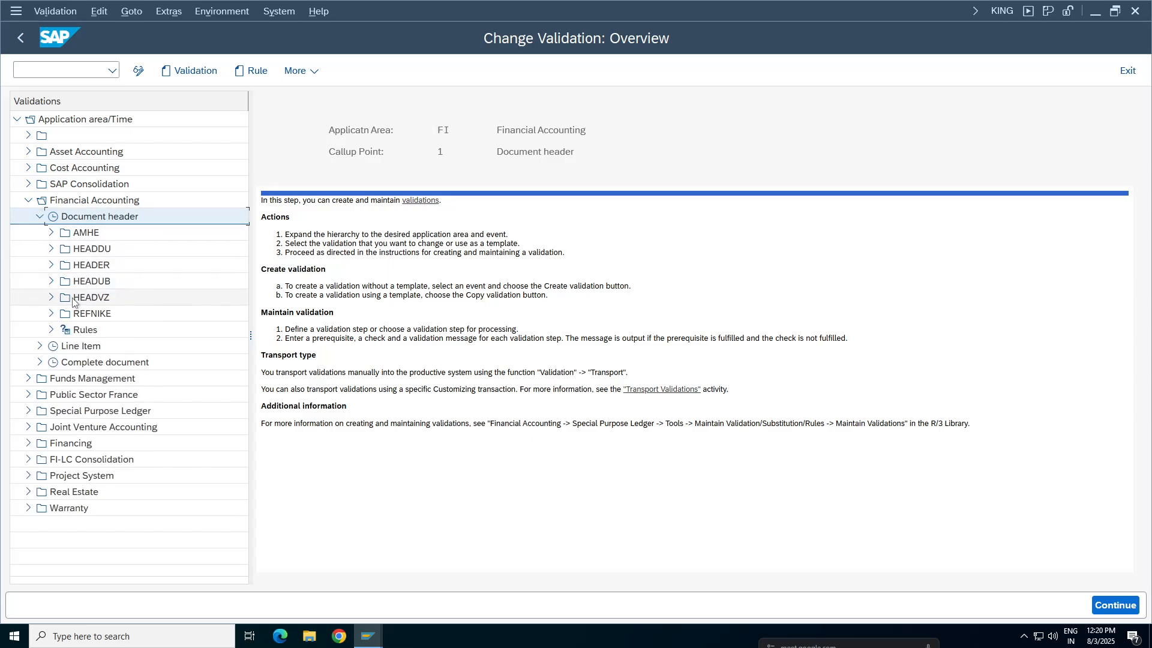
Start a new validation named HEADTA under the Financial Accounting Document header callup point
left_click(183, 66)
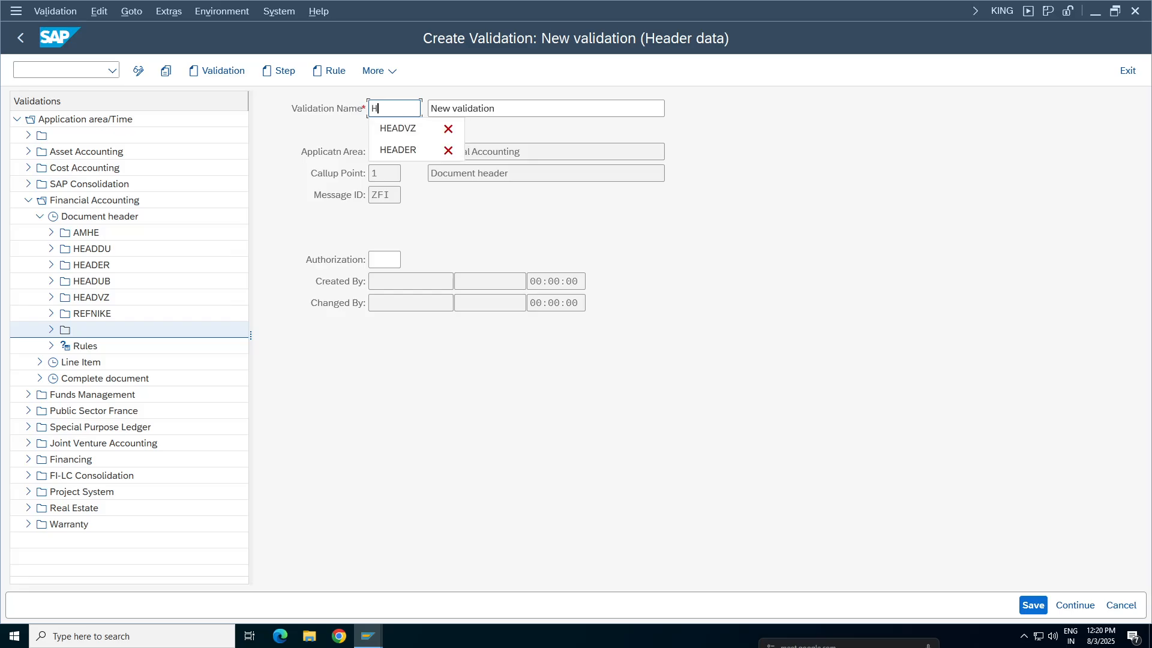
type("HEADE")
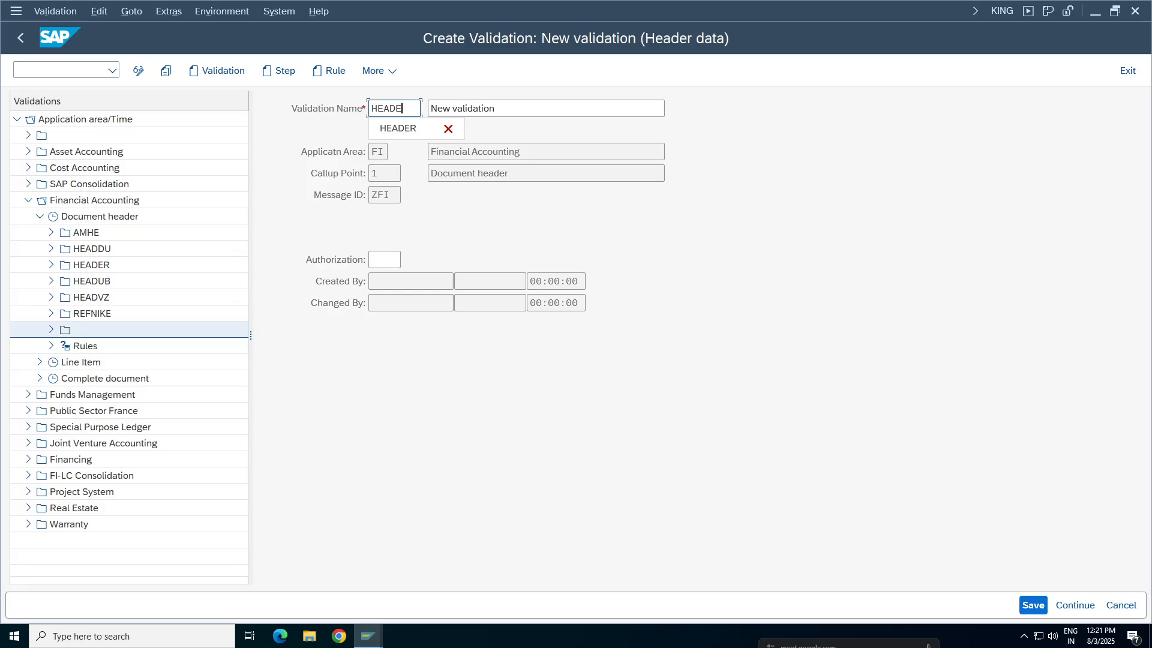
key("BackSpace")
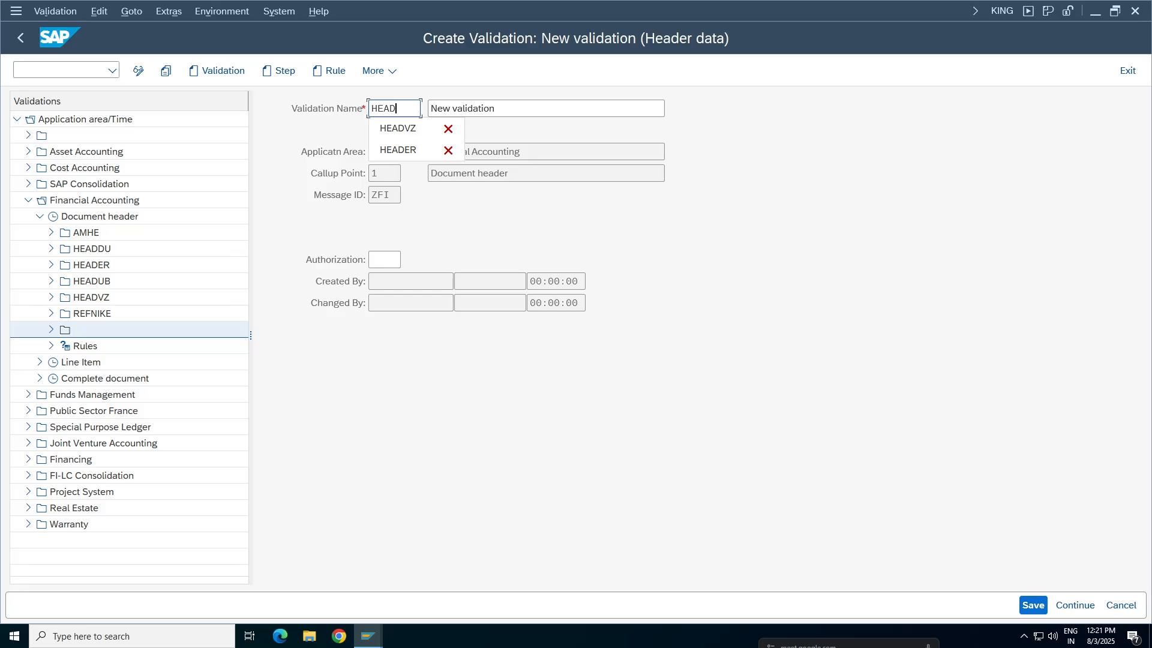
type("TA")
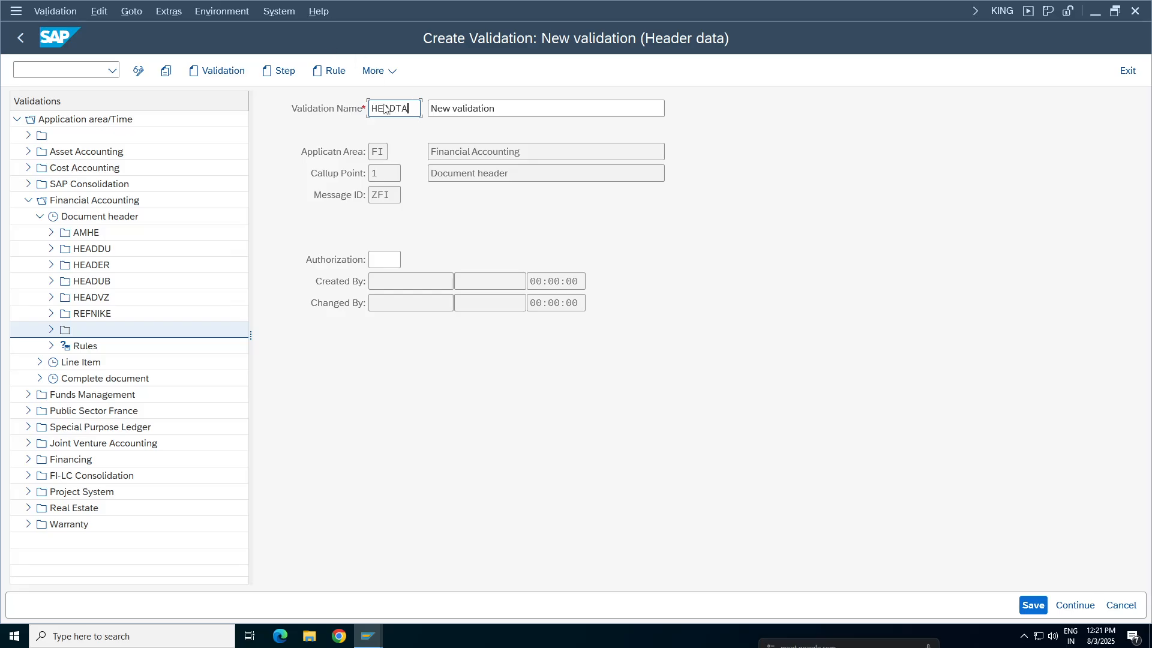
Describe the new validation as "Validation for Header data for TA98" and save it
key("Tab")
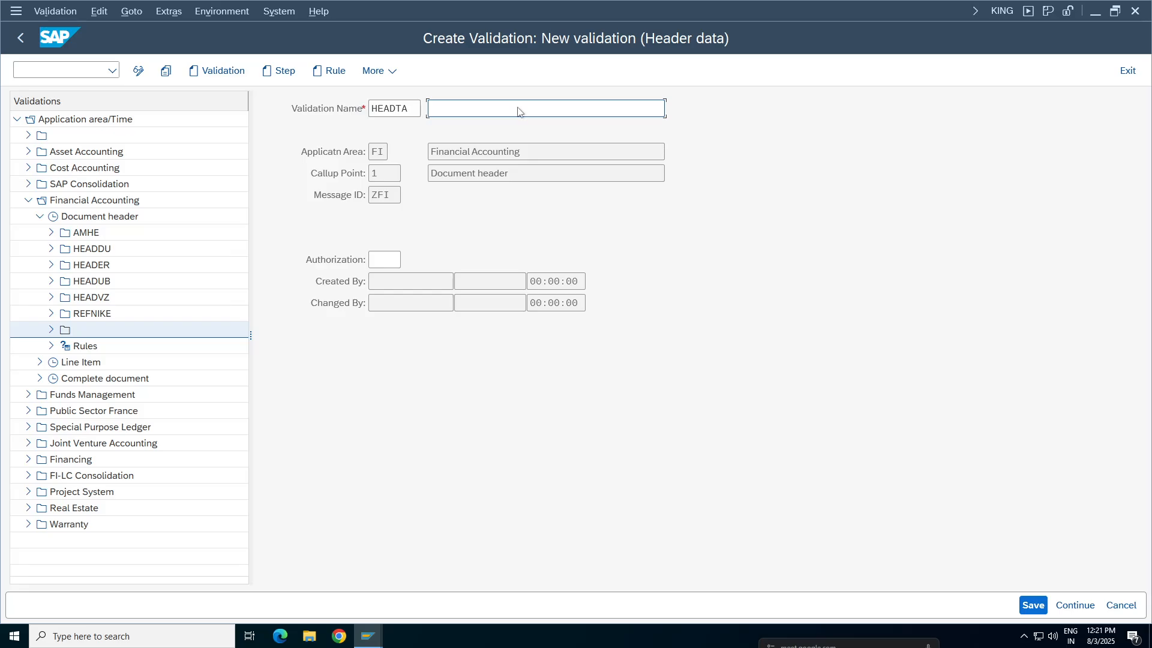
type("Validati")
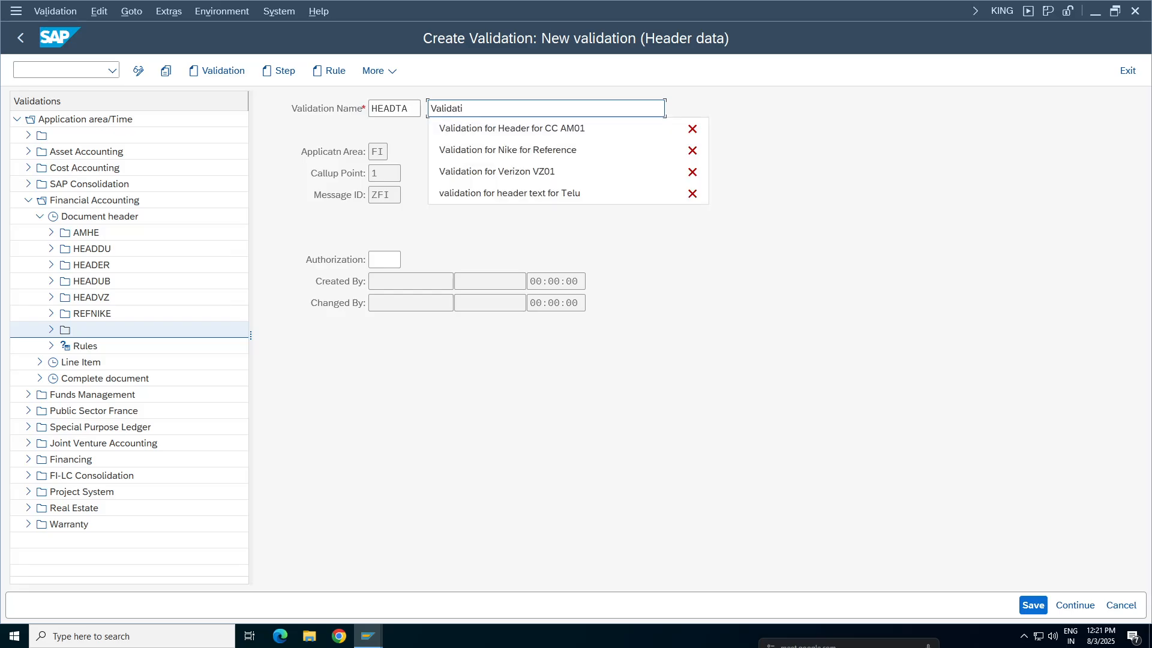
type("on for Header")
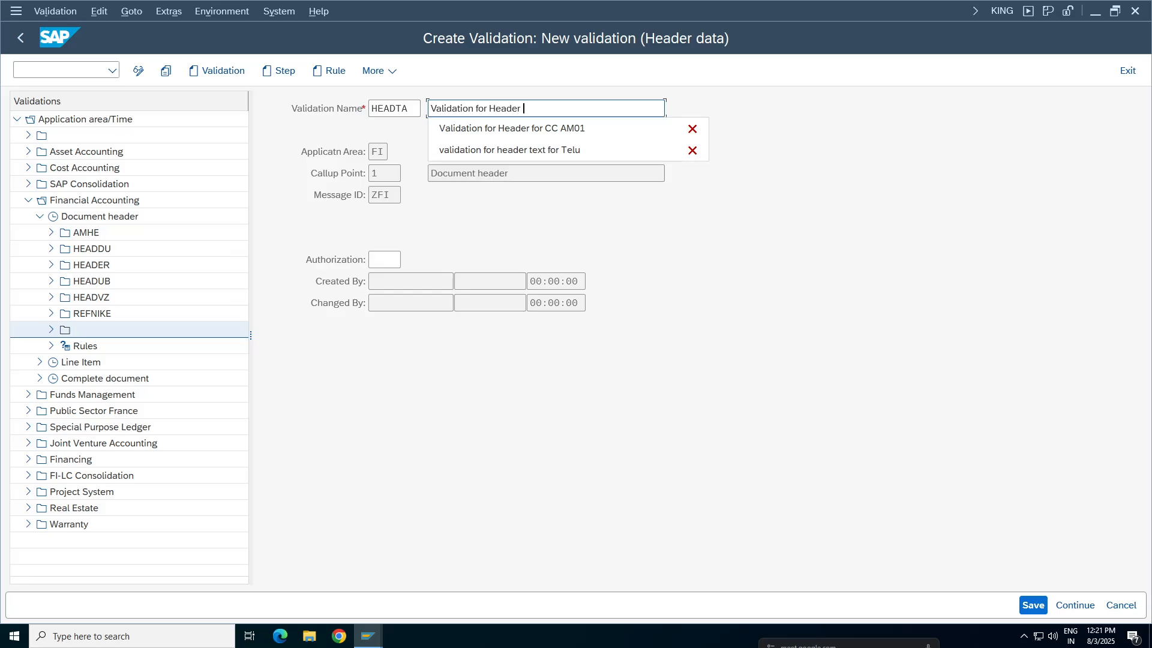
type(" data for TA98")
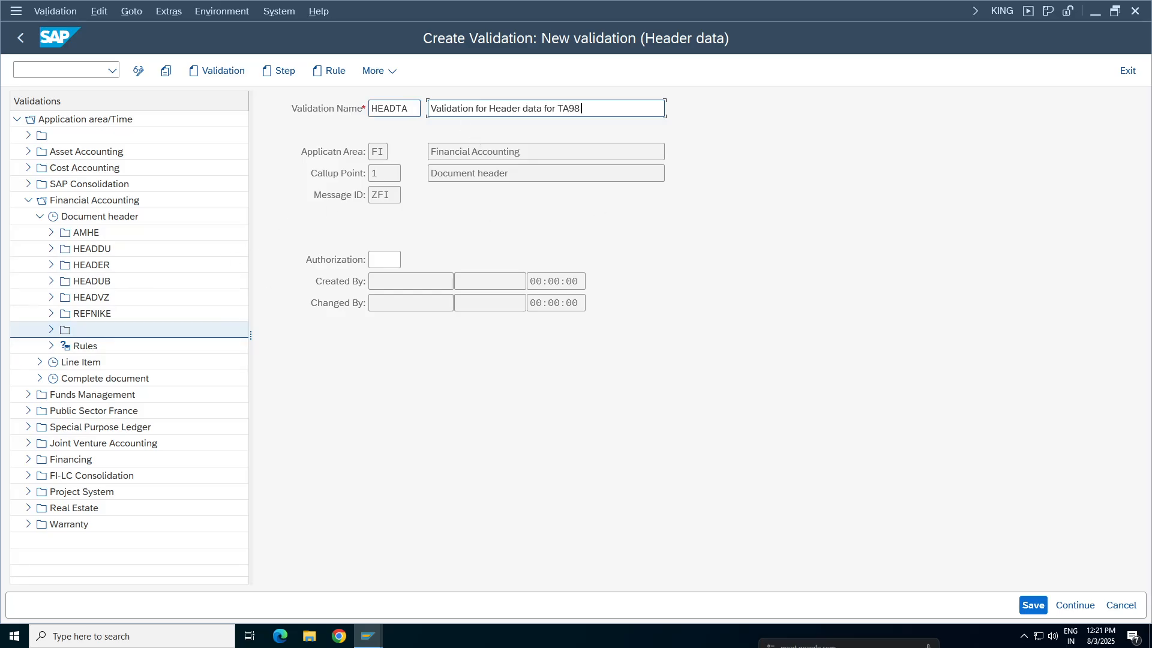
left_click(1034, 605)
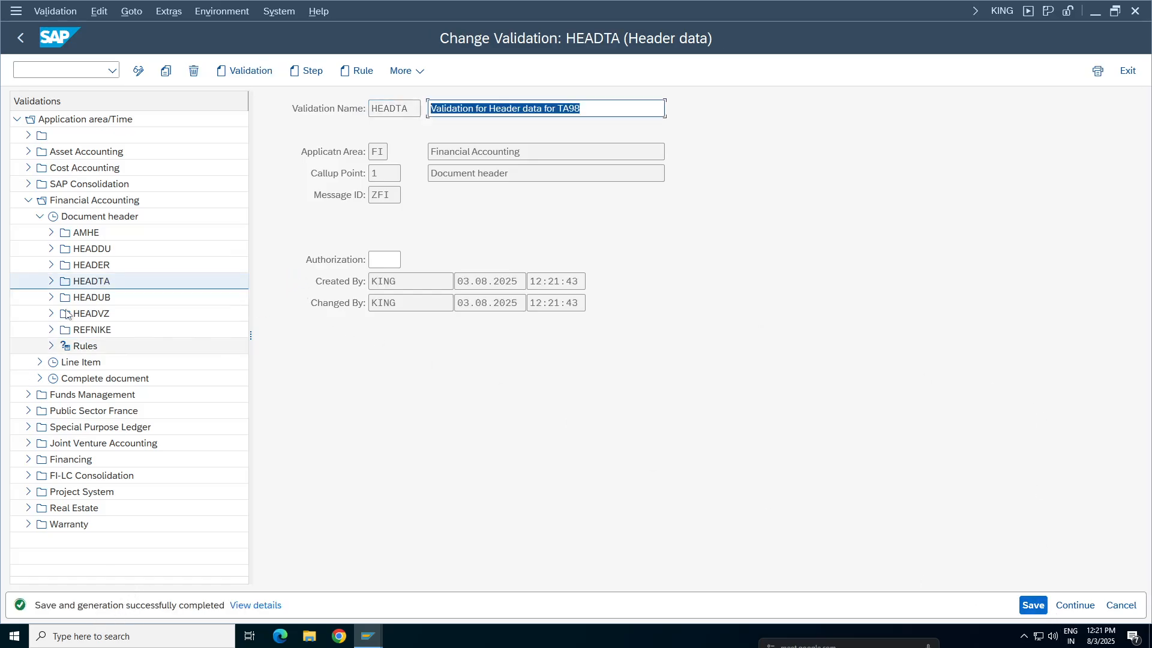
Add a step to HEADTA, reuse the validation's description "Validation for Header data for TA98" for it, and open its prerequisite
double_click(119, 279)
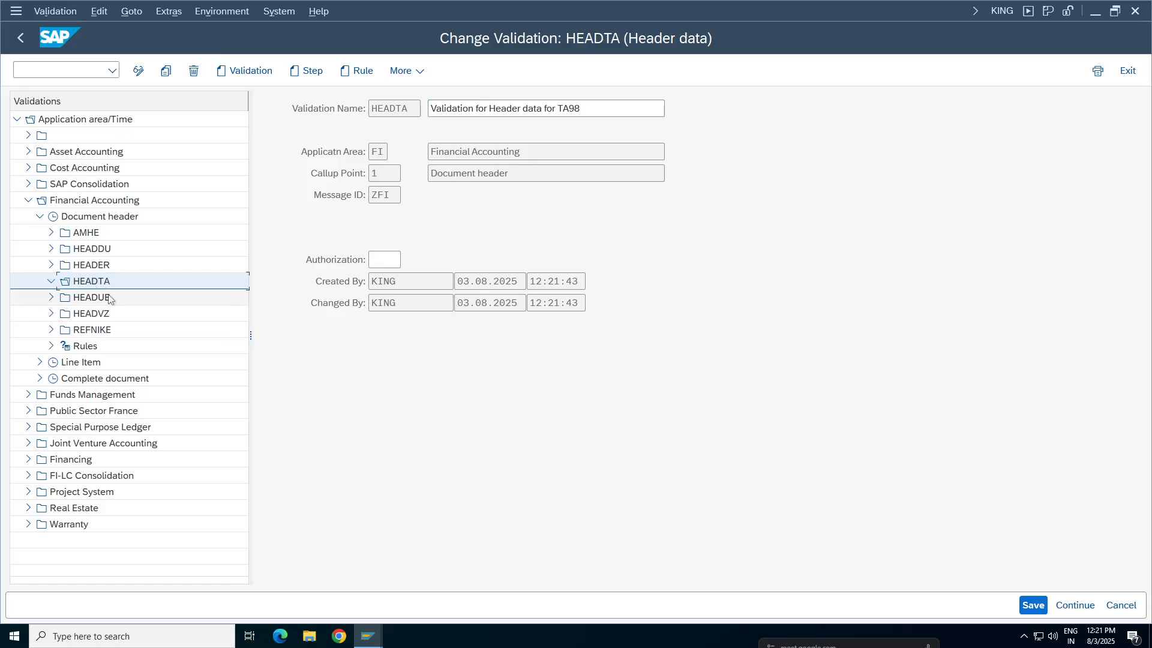
left_click(304, 71)
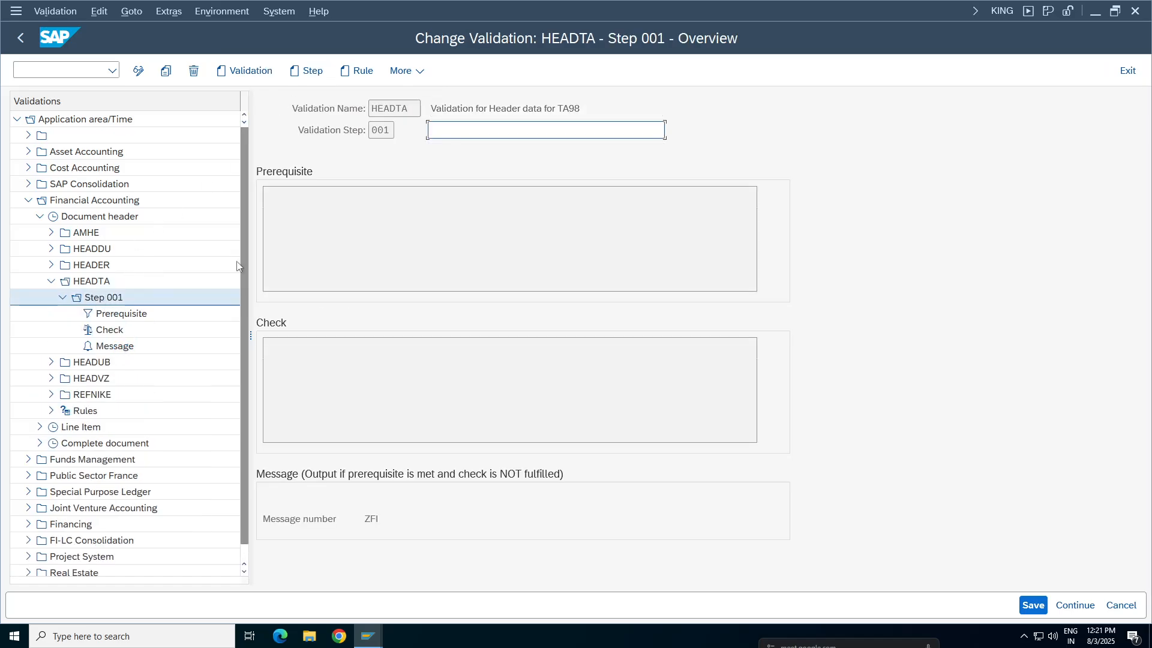
left_click_drag(591, 109, 423, 109)
key("ctrl+c")
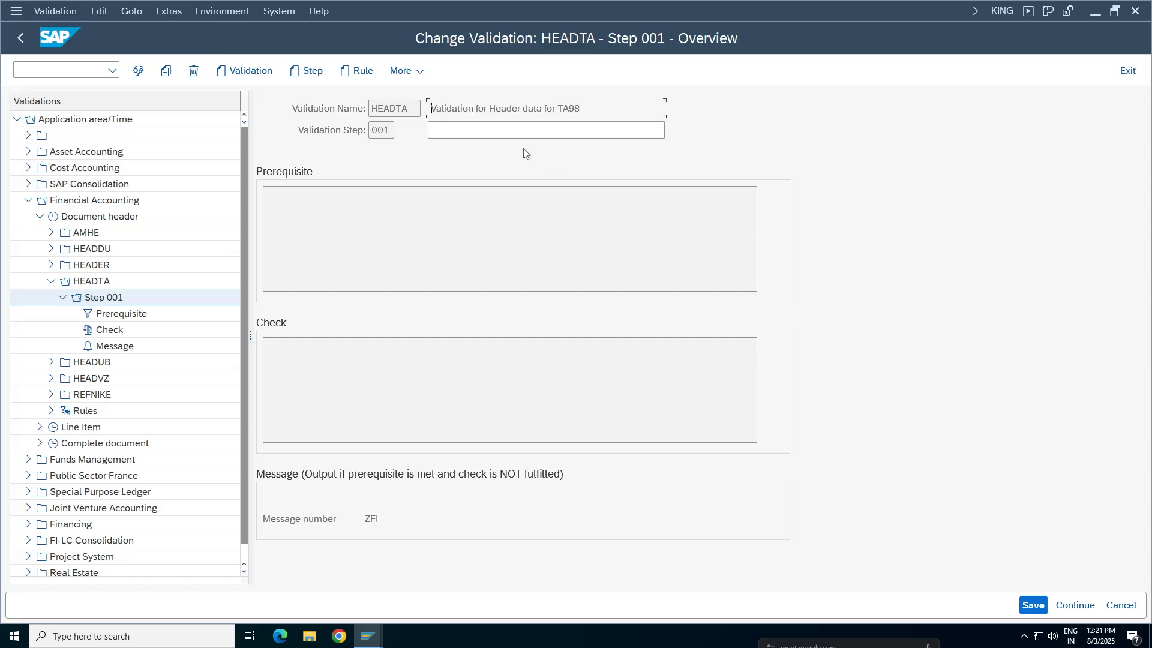
left_click(504, 130)
key("ctrl+v")
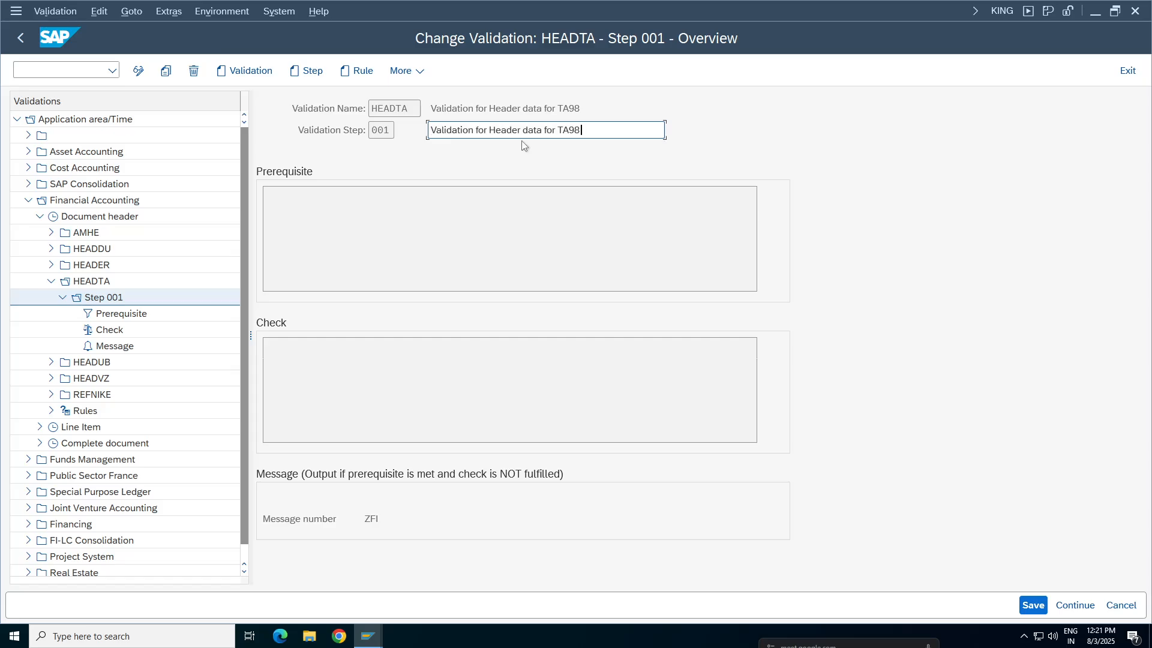
left_click(305, 206)
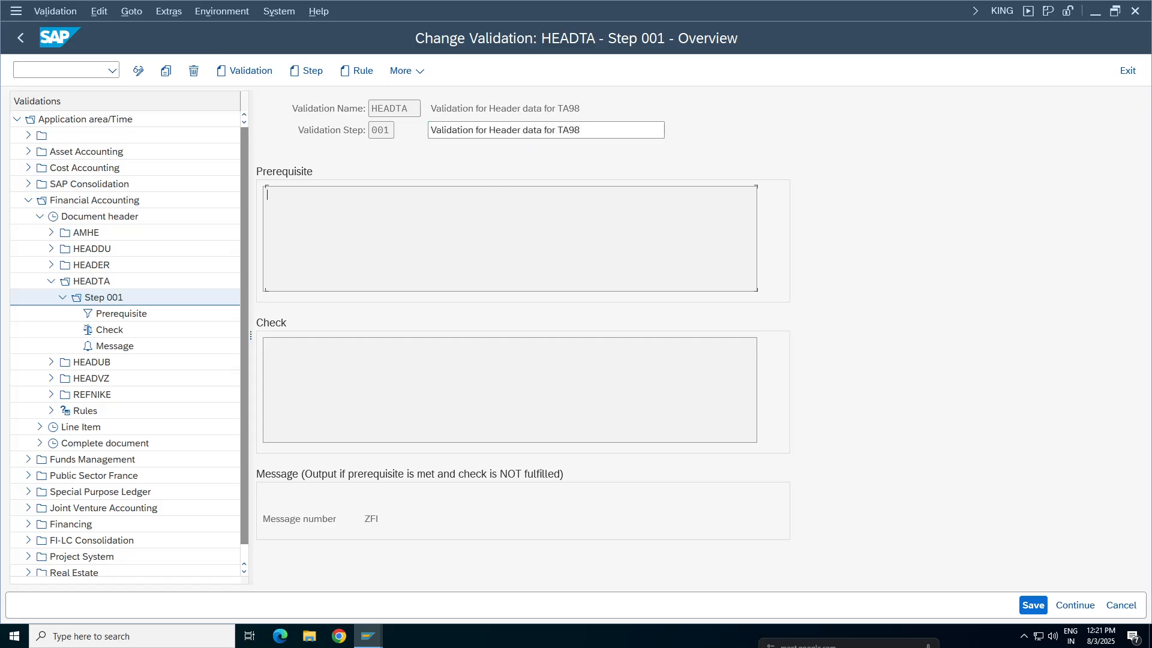
double_click(306, 206)
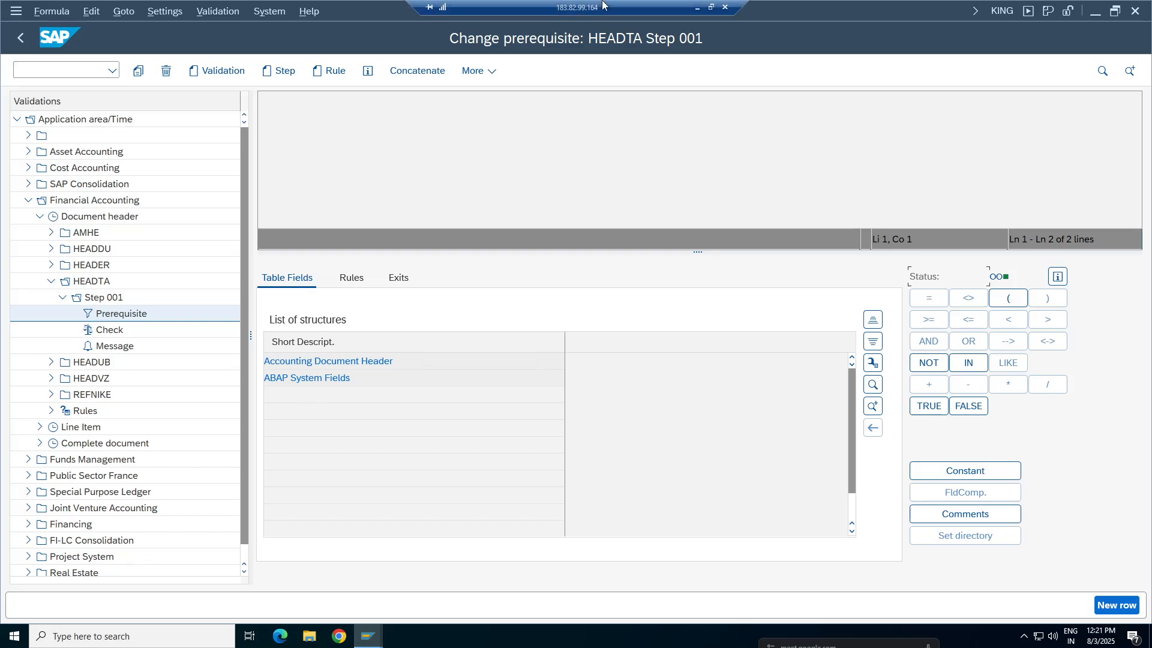
Review the prerequisite and check conditions in the Google Sheets validation notes and return to SAP
left_click(698, 8)
left_click(96, 482)
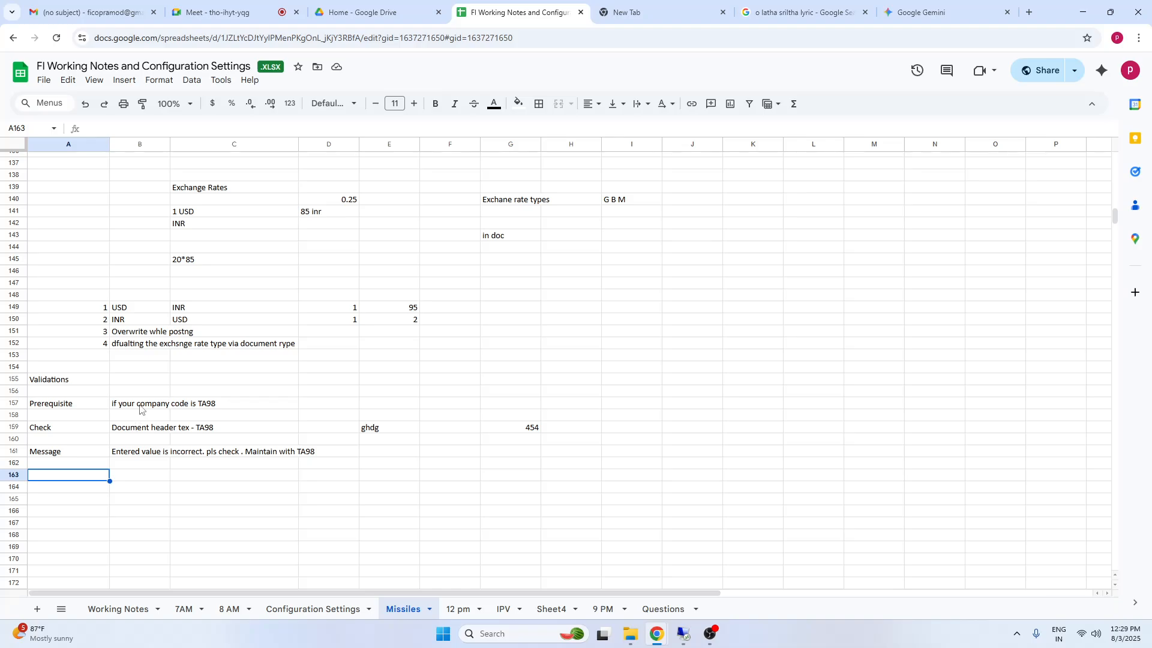
left_click(141, 406)
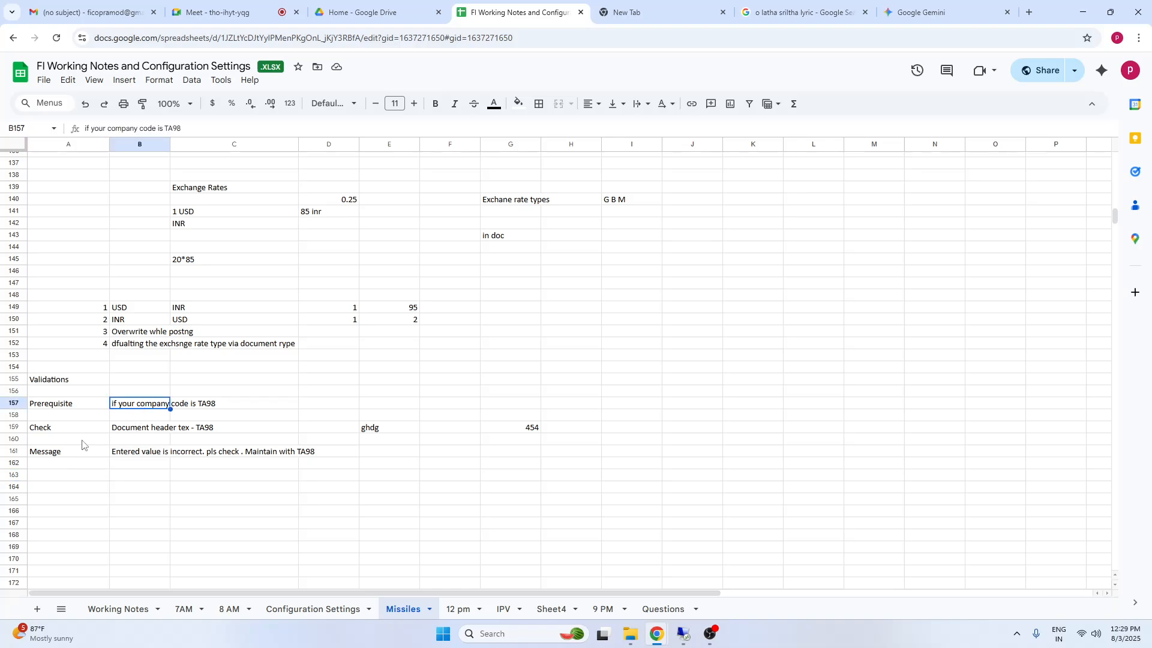
left_click(133, 430)
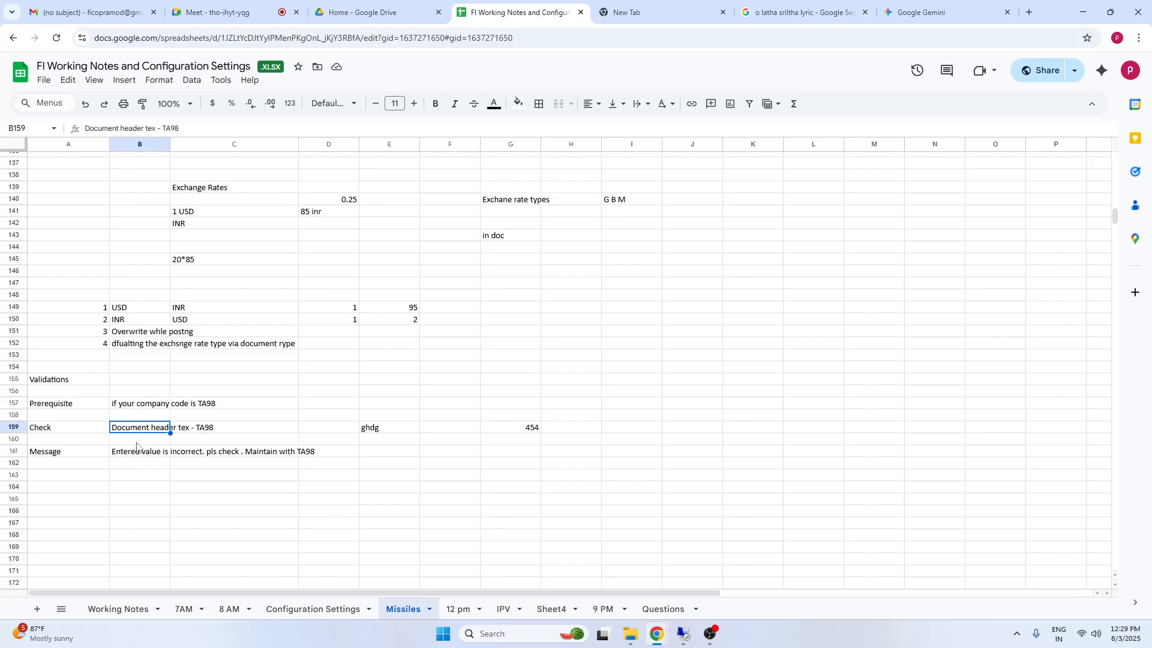
left_click(684, 635)
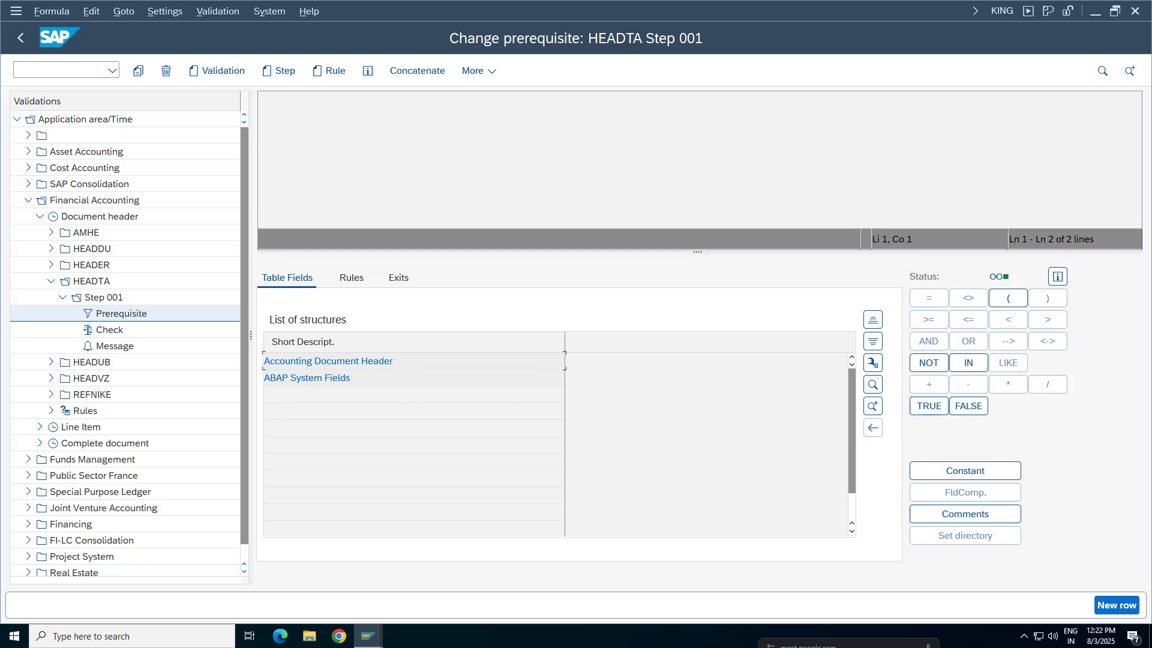
Search the Accounting Document Header fields for "company code" and insert Company Code into the prerequisite formula
double_click(339, 363)
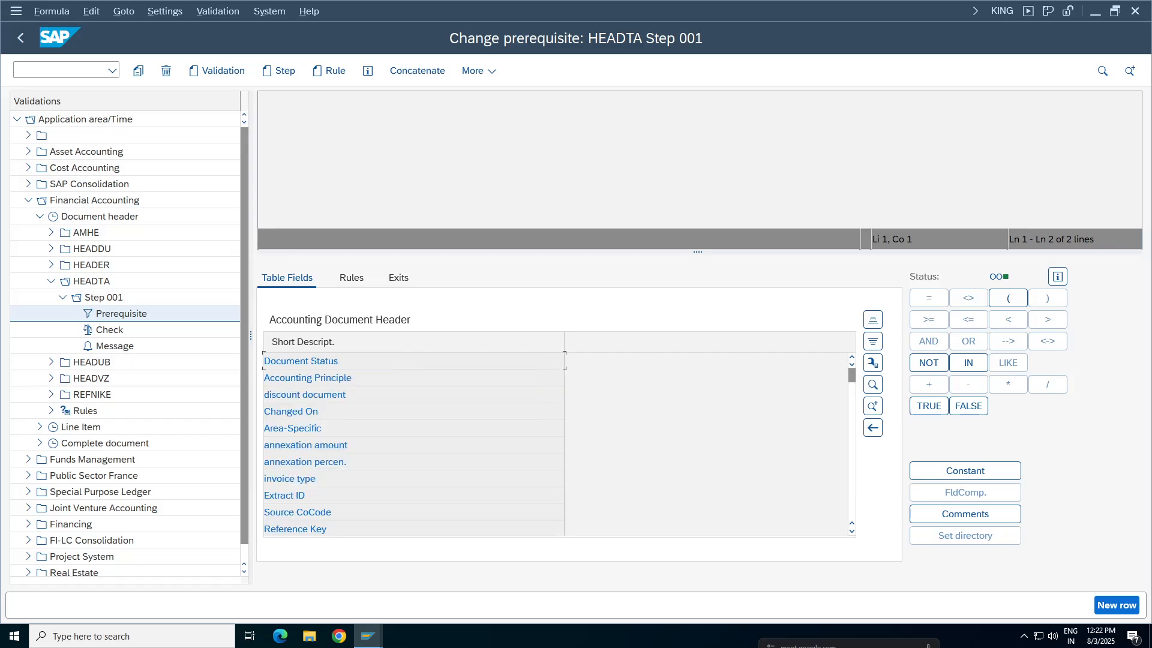
left_click(702, 7)
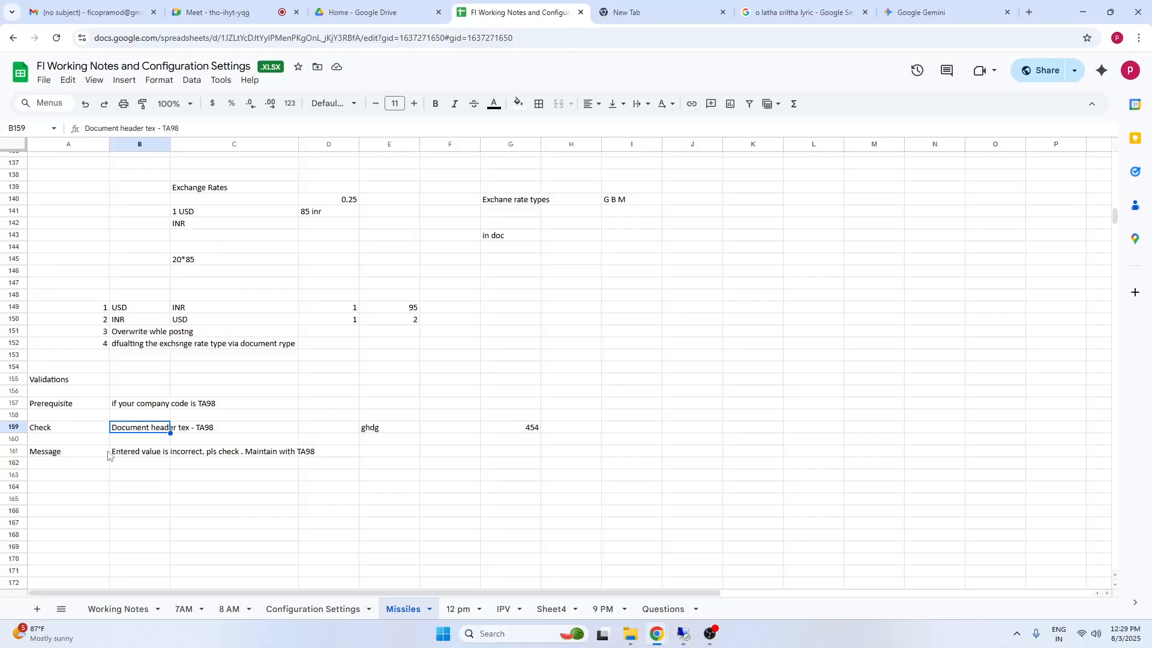
left_click(139, 404)
key("alt+Tab")
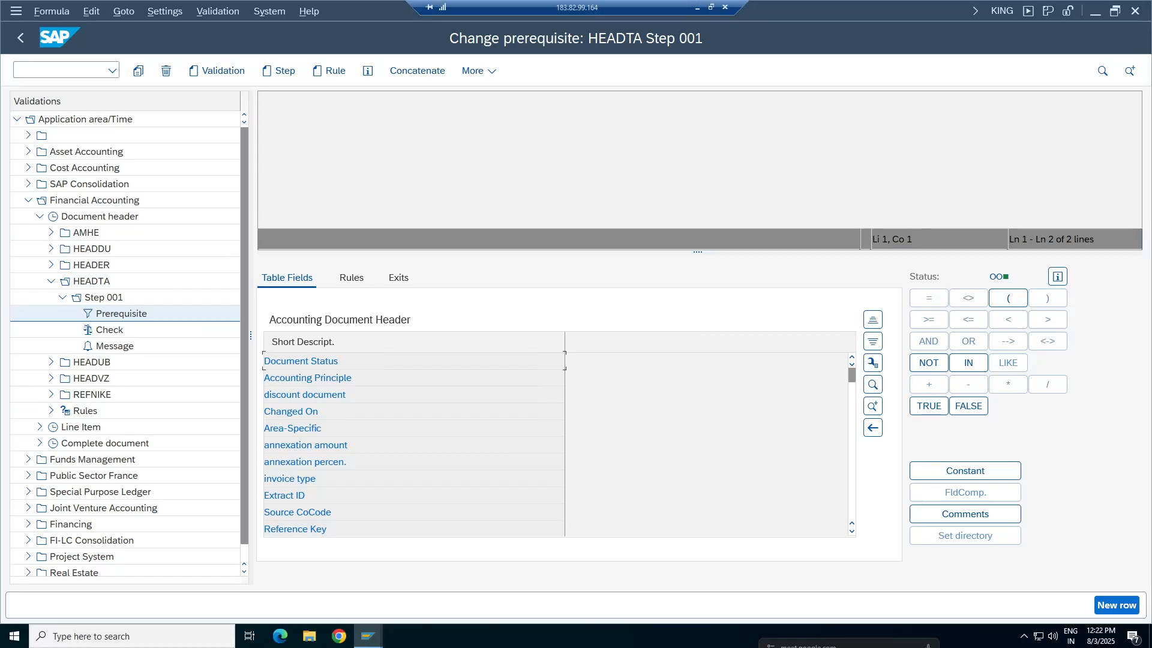
left_click(873, 407)
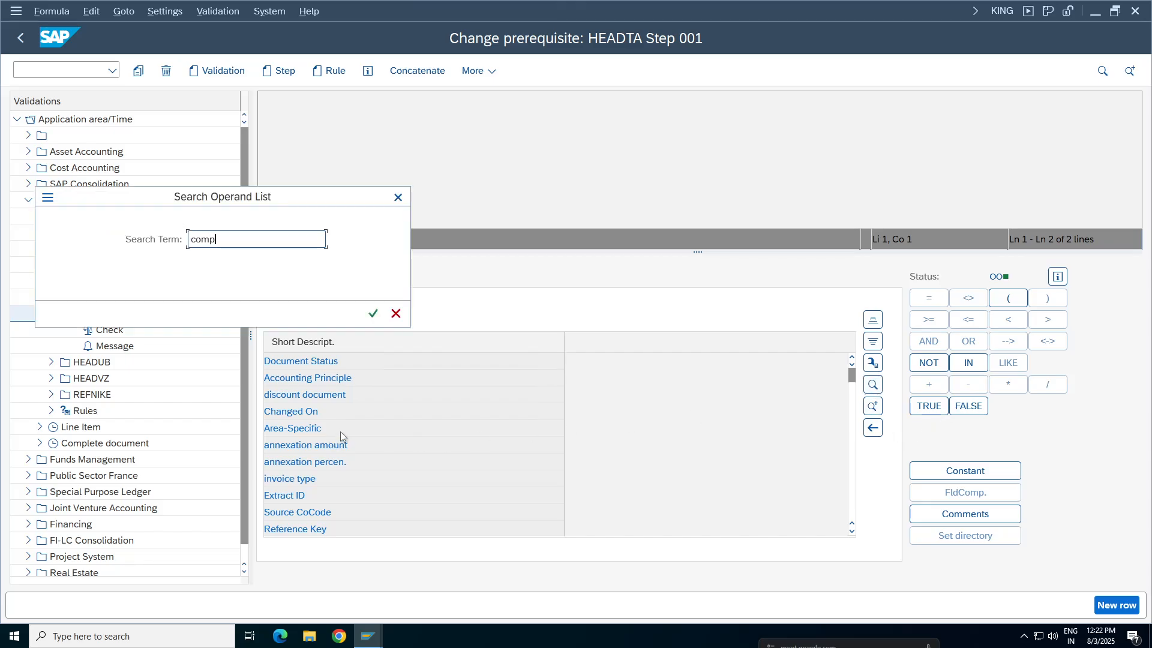
type("company code")
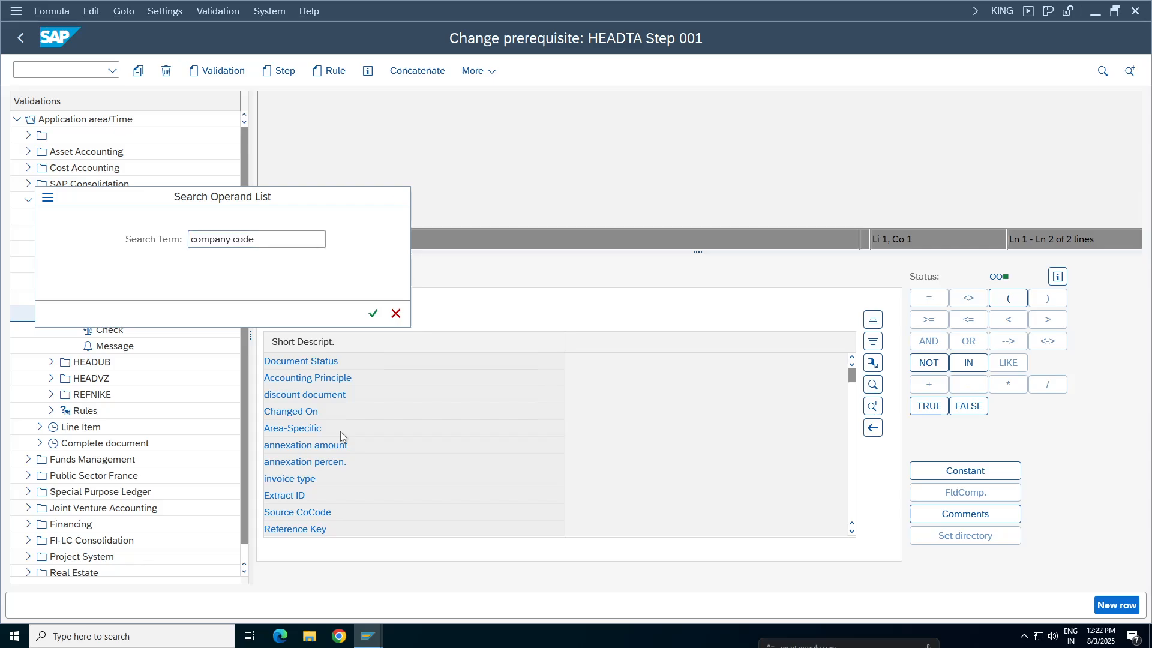
key("Return")
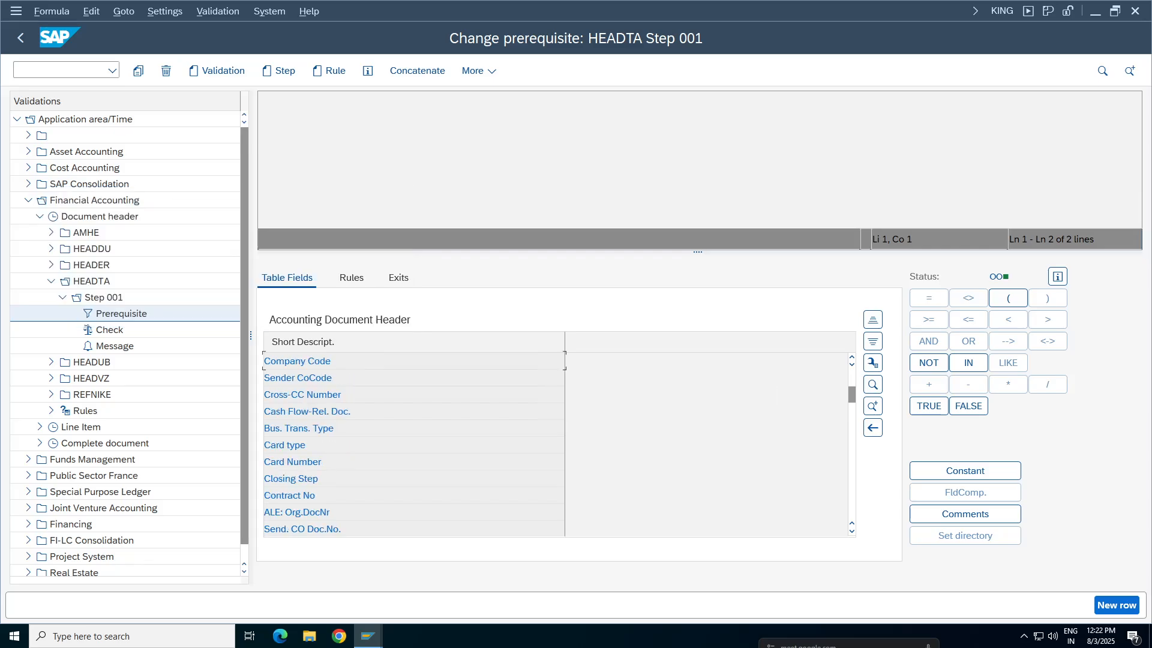
left_click(297, 361)
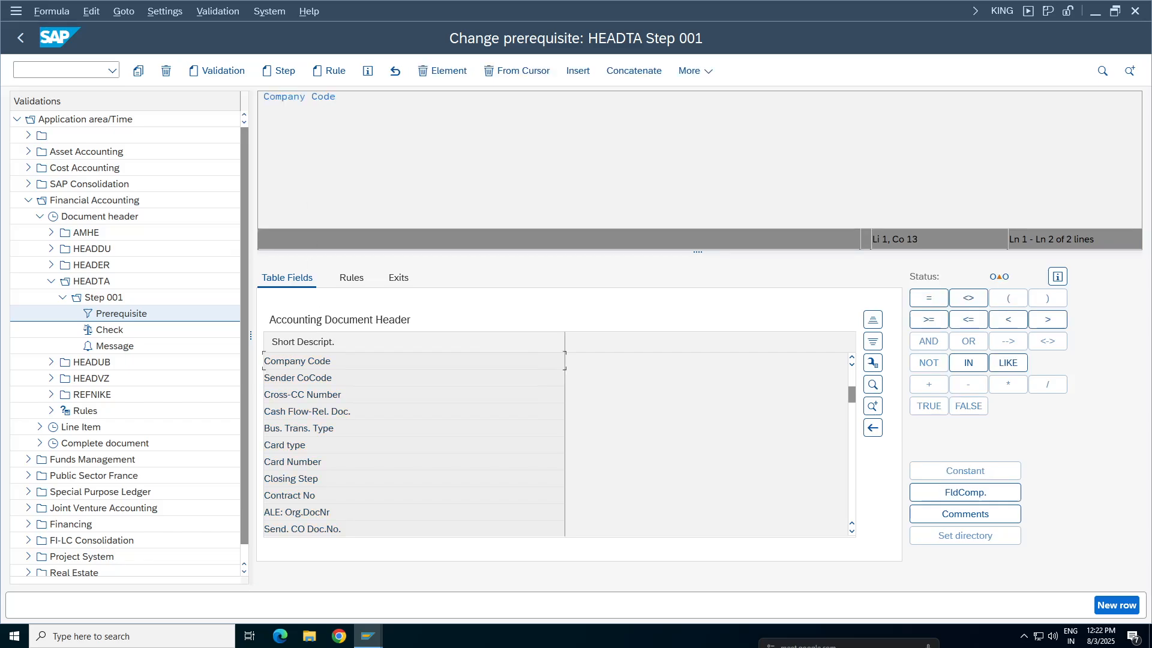
Complete the prerequisite formula so that Company Code equals the constant TA98
left_click(294, 97)
left_click(929, 298)
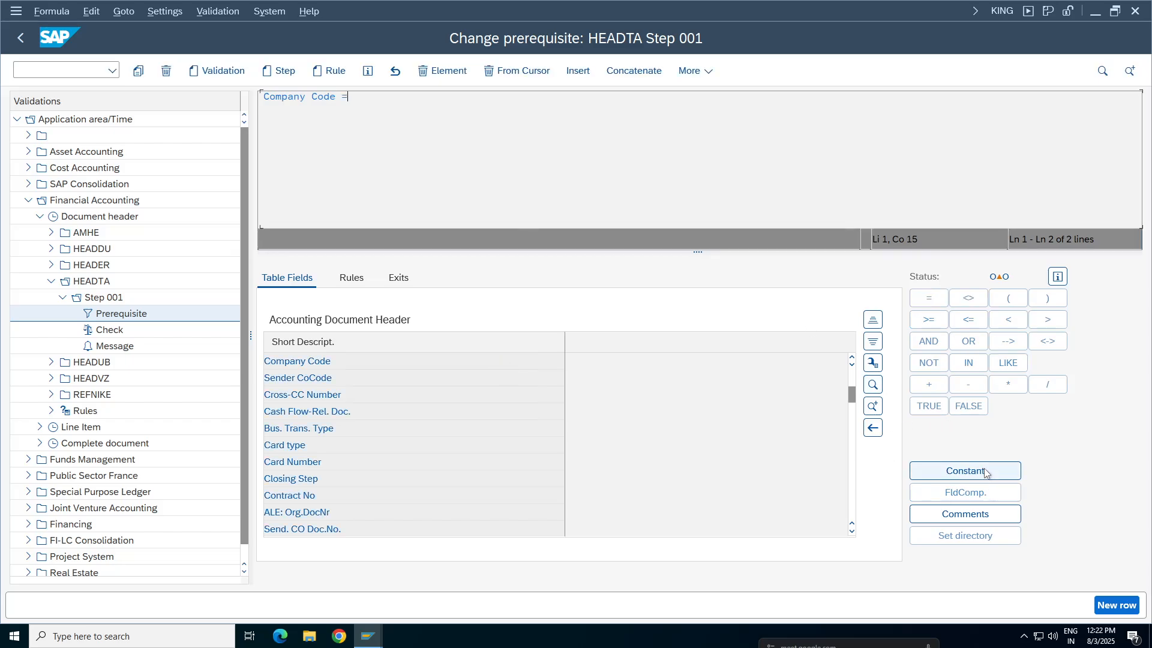
left_click(921, 471)
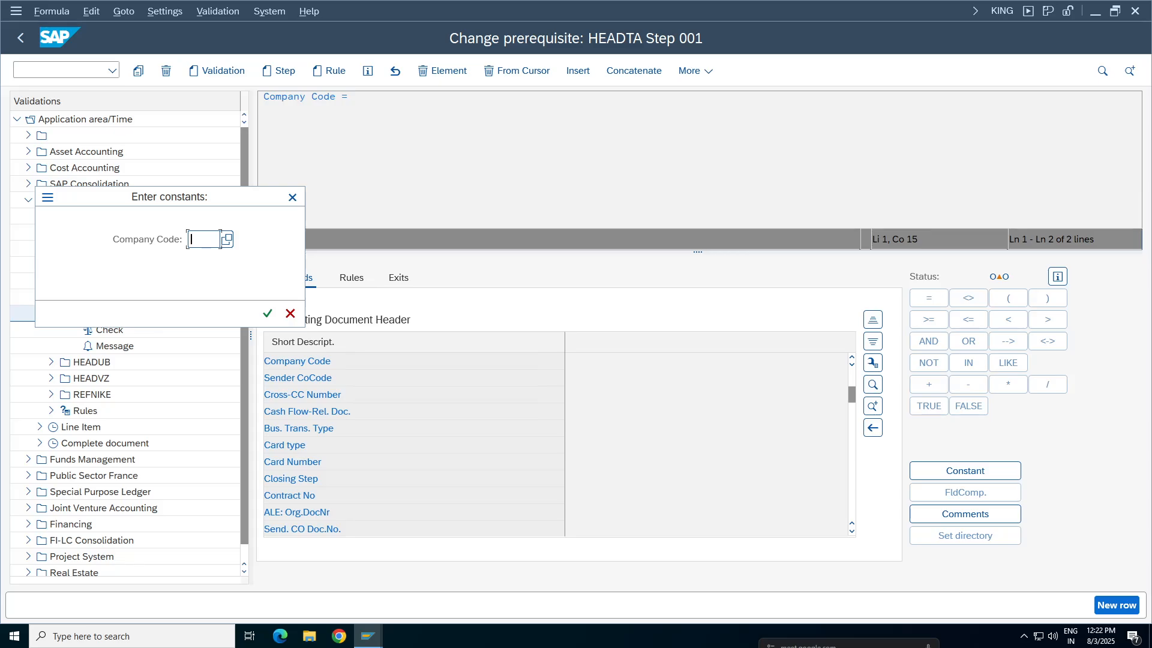
type("TA98")
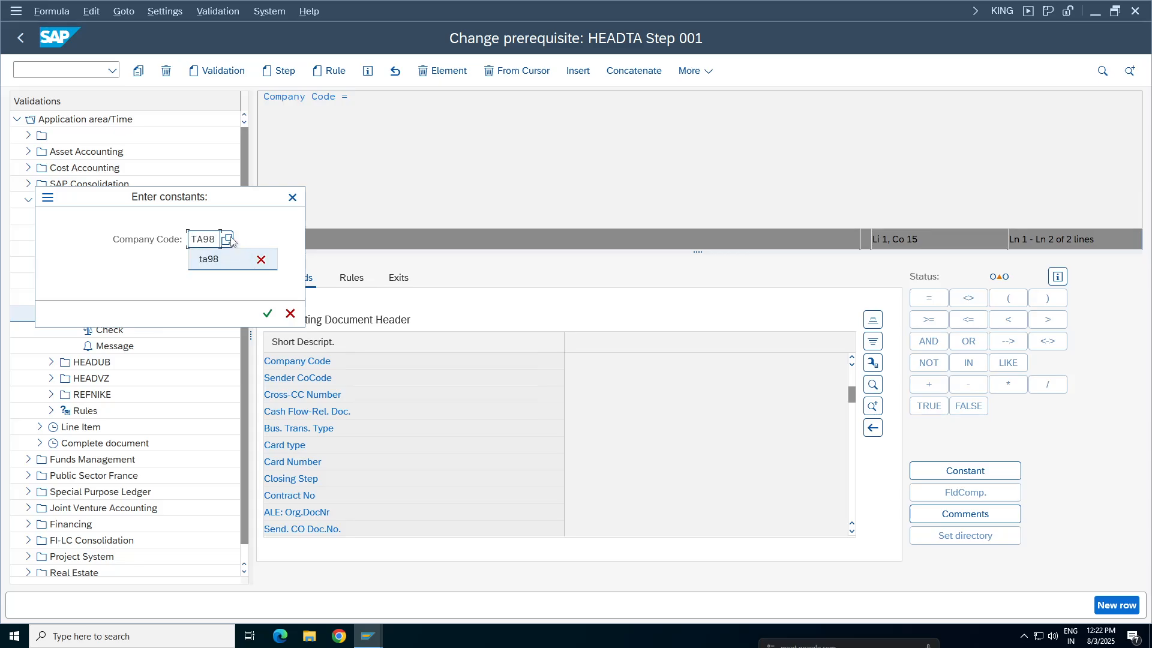
key("Tab")
key("Return")
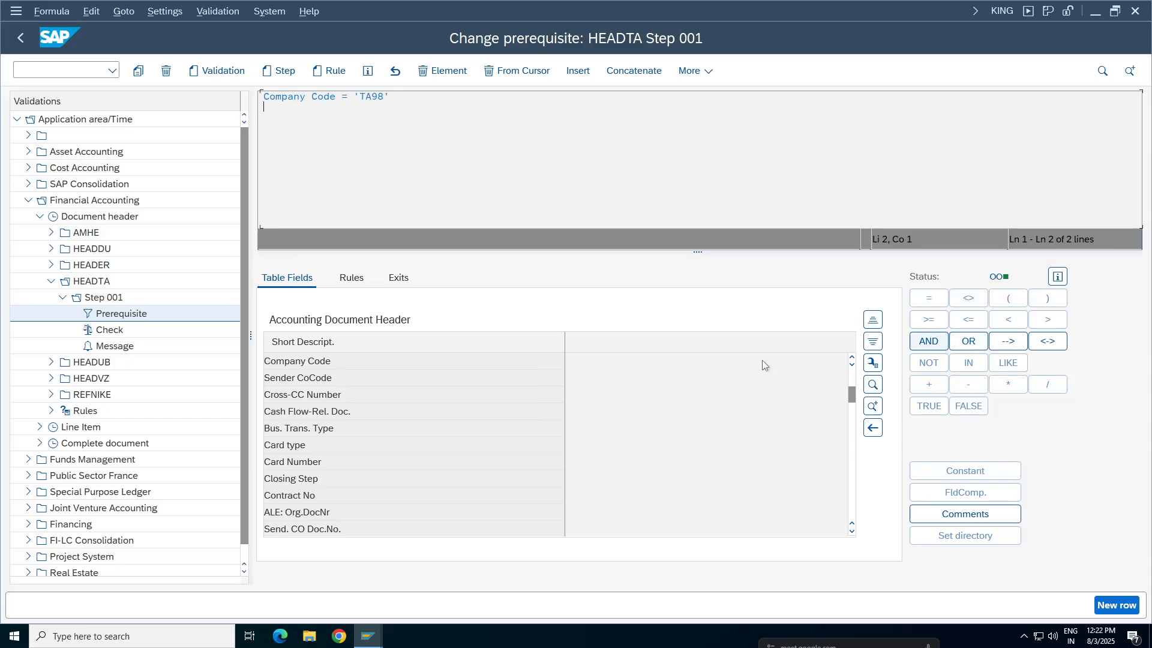
key("ctrl+a")
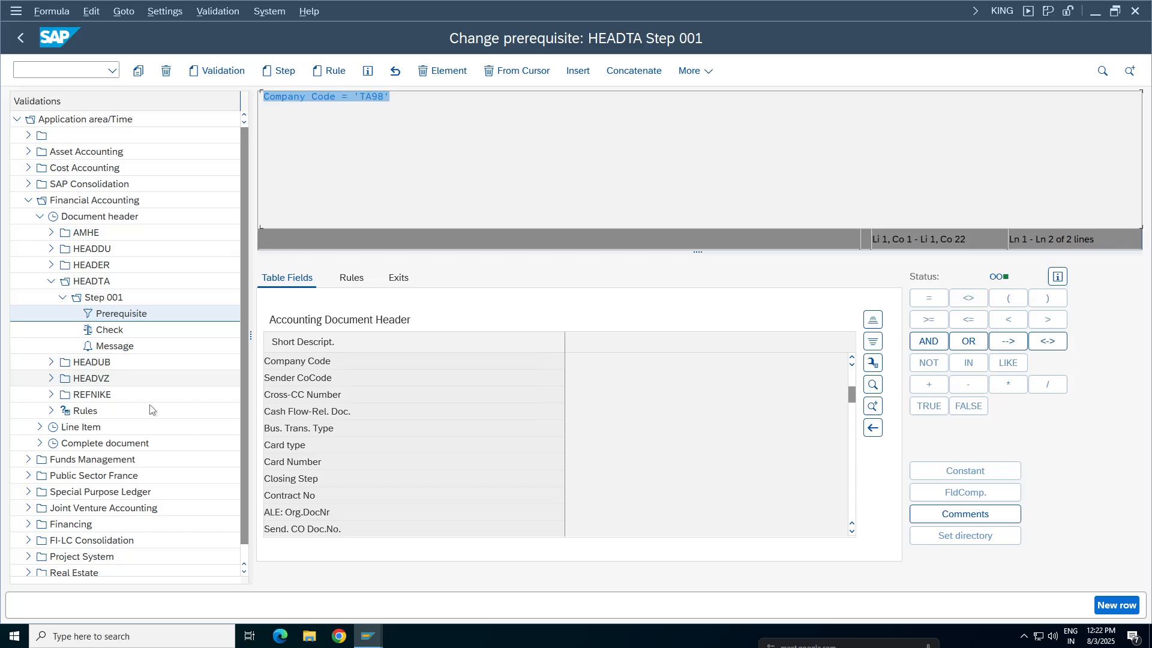
Open the check of HEADTA Step 001, search the Accounting Document Header fields for "header" and insert Doc.Header Text into the formula
left_click(108, 335)
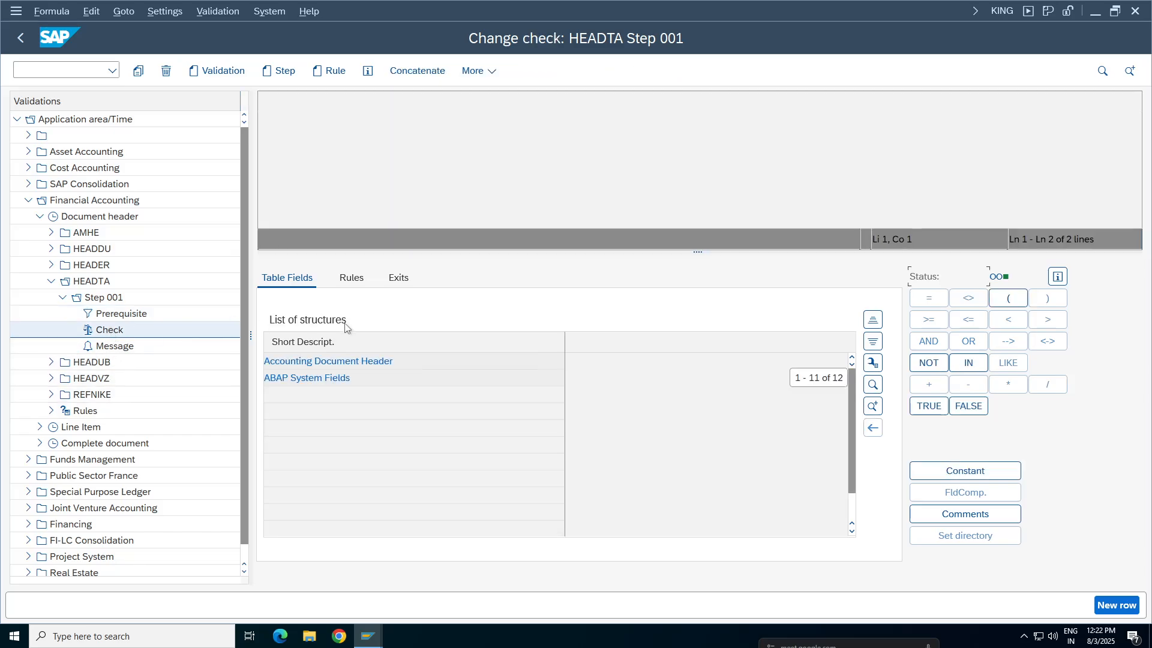
left_click(343, 362)
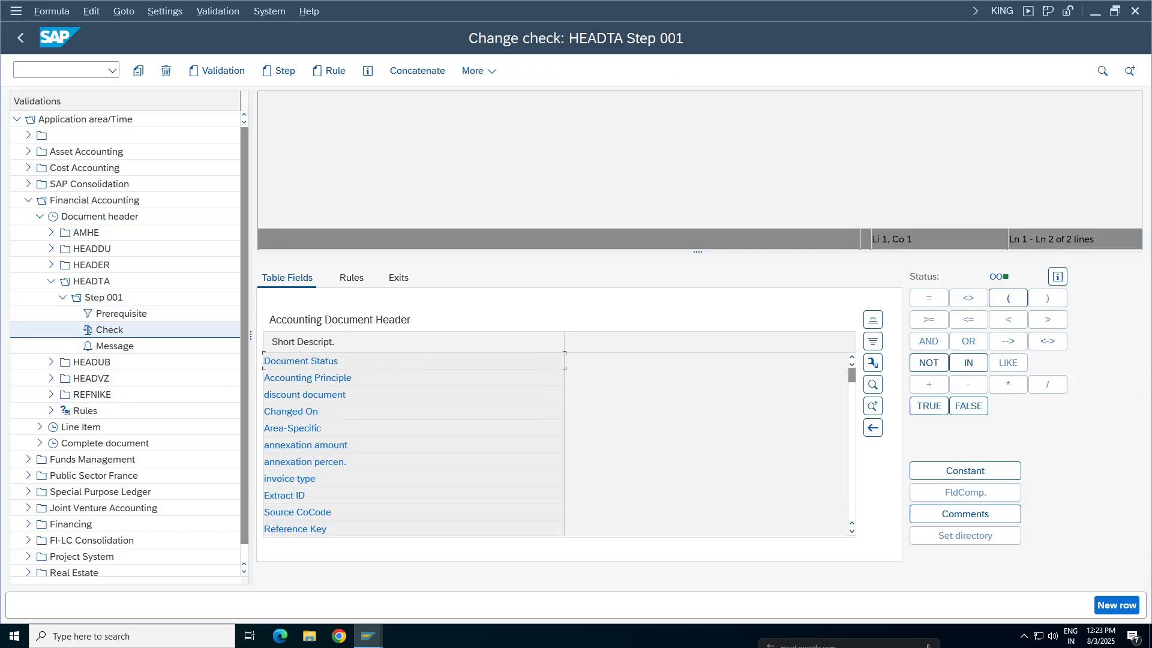
left_click(873, 385)
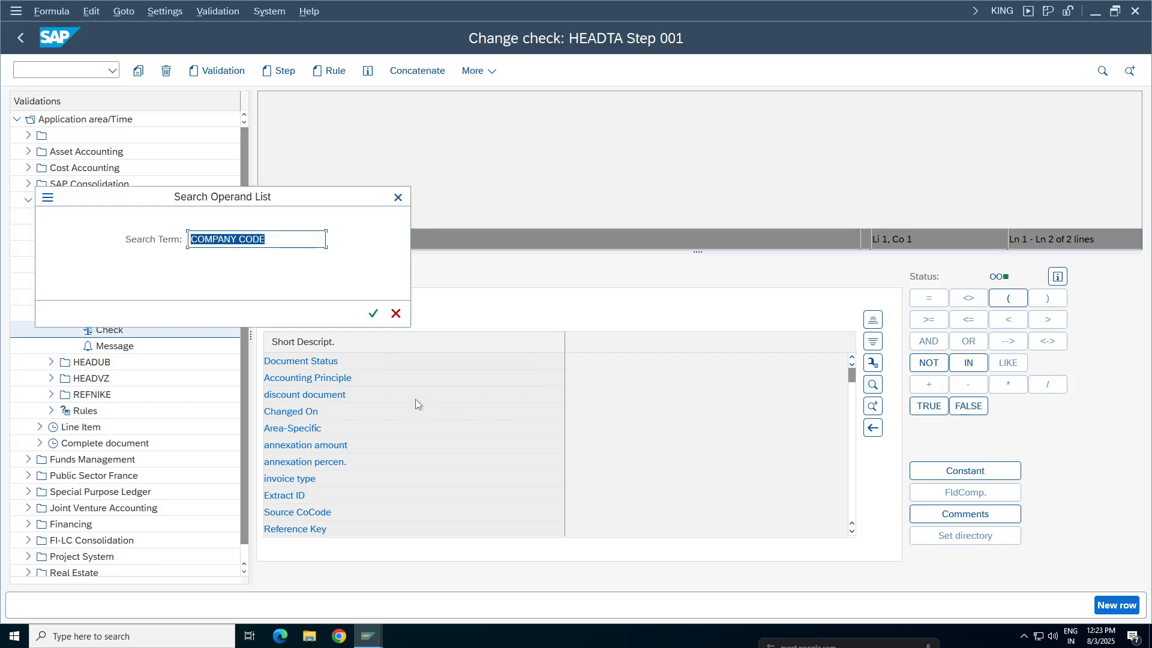
type("header")
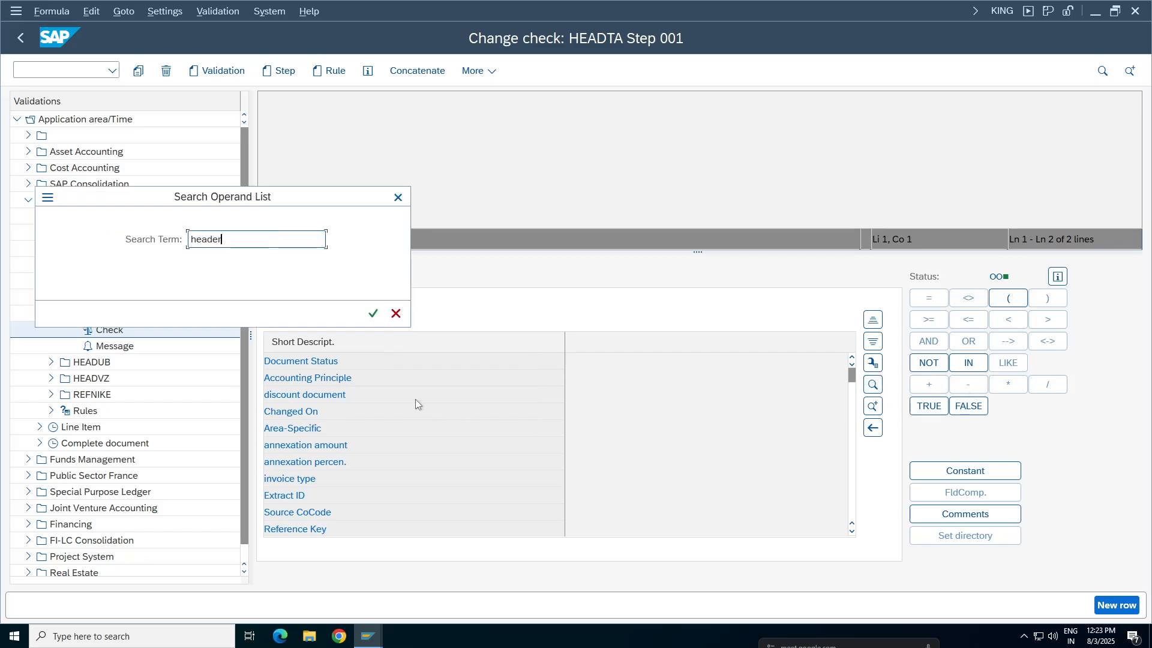
key("Return")
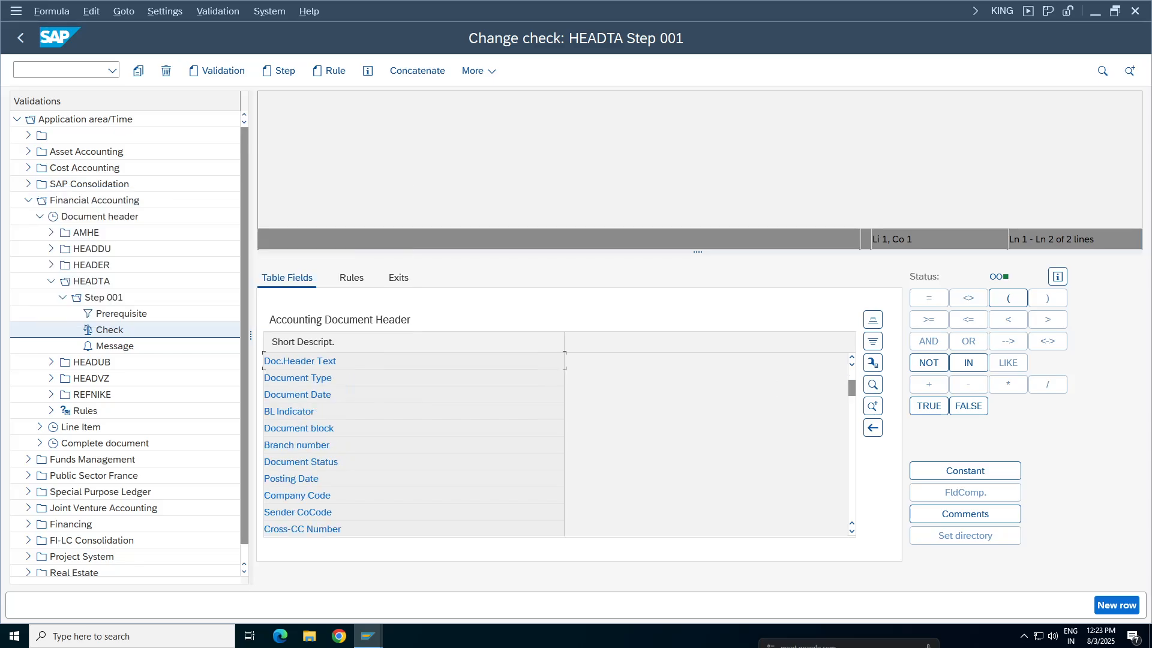
double_click(329, 363)
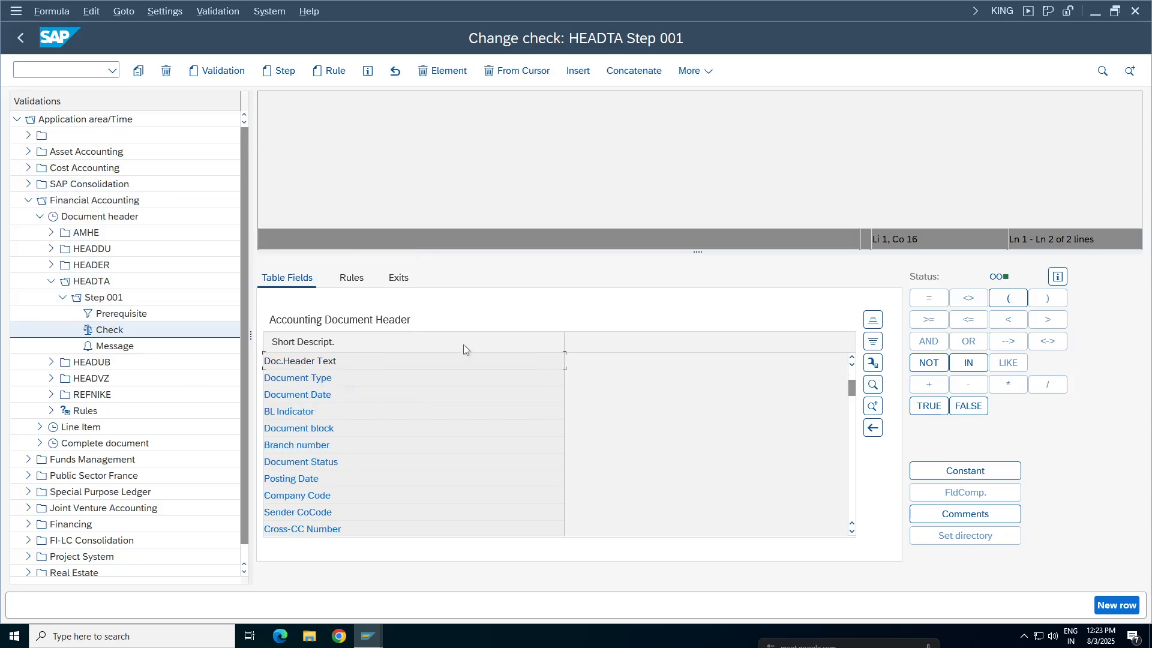
Complete the check formula so that Doc.Header Text equals the constant TA98
left_click(929, 298)
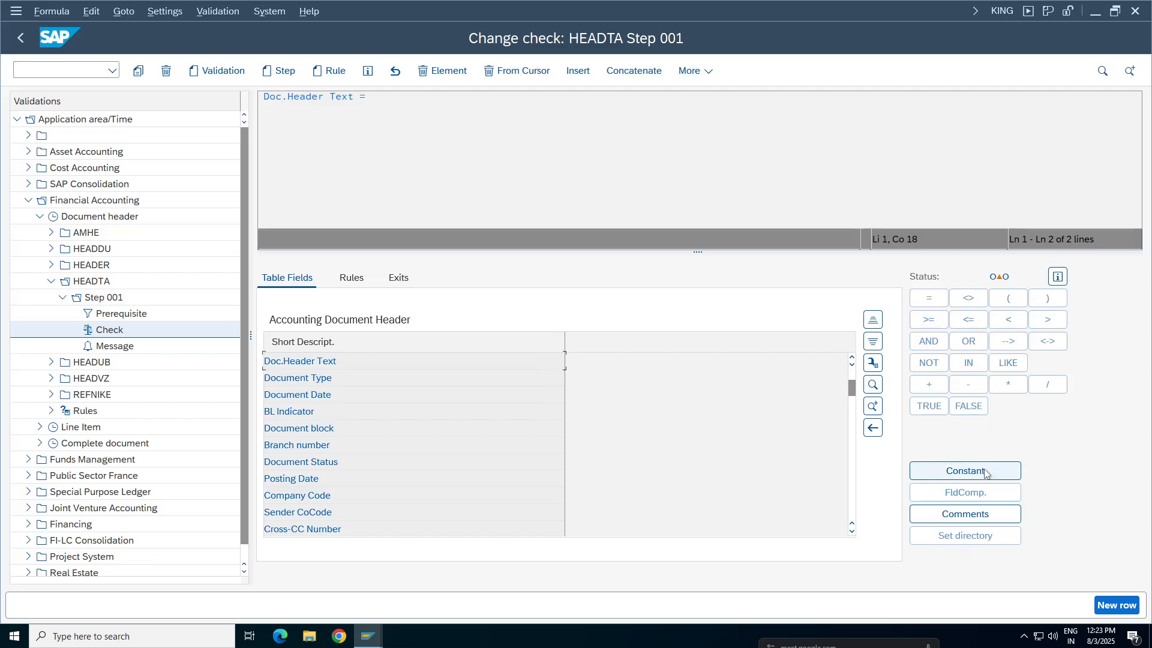
left_click(986, 473)
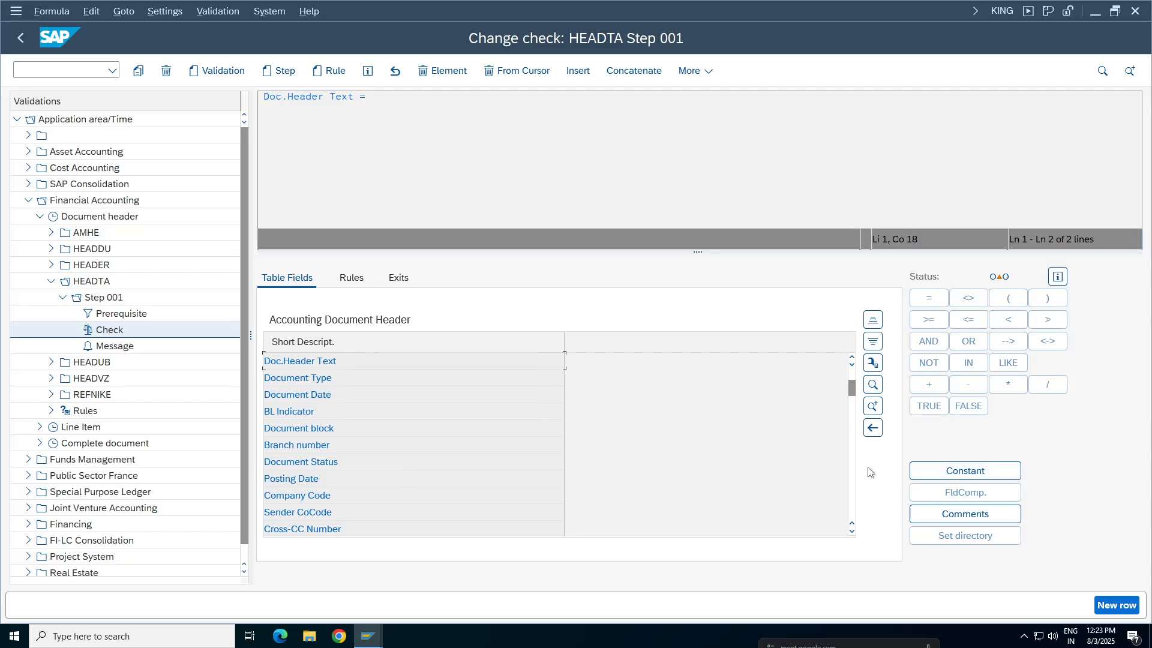
left_click(985, 477)
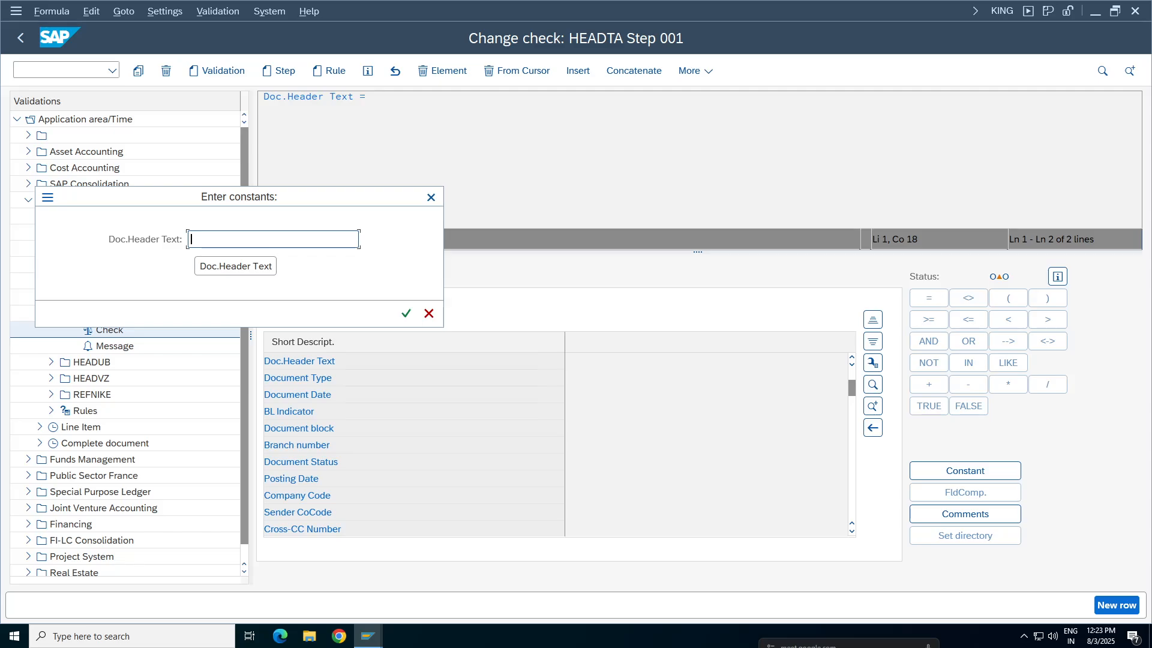
type("TA98")
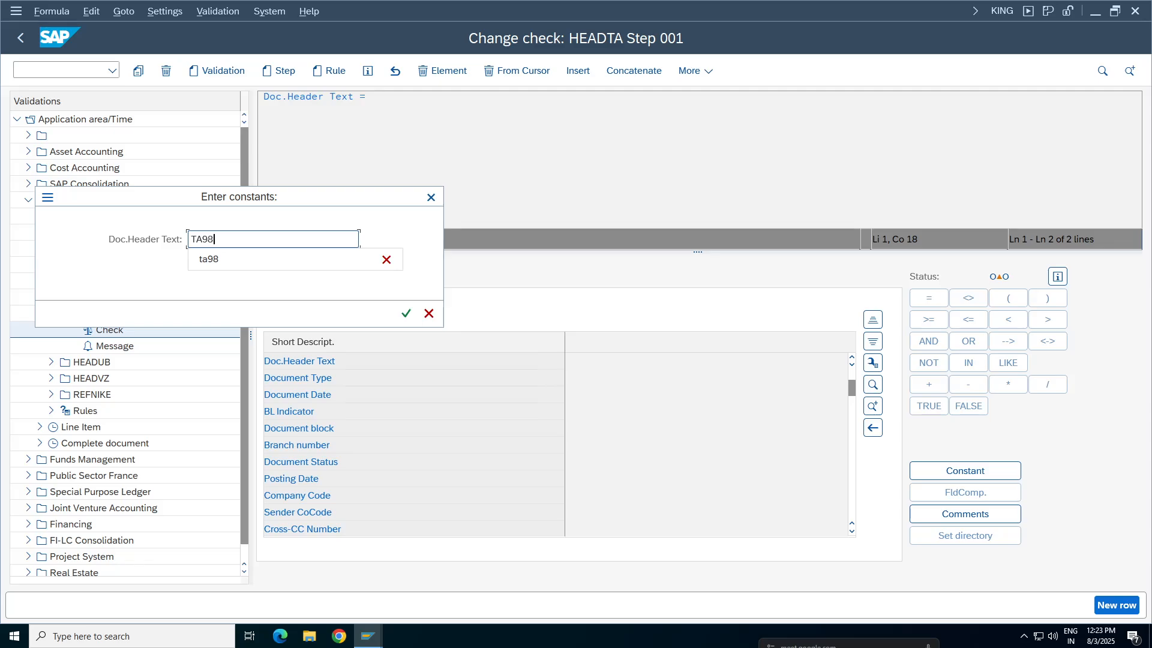
left_click(406, 313)
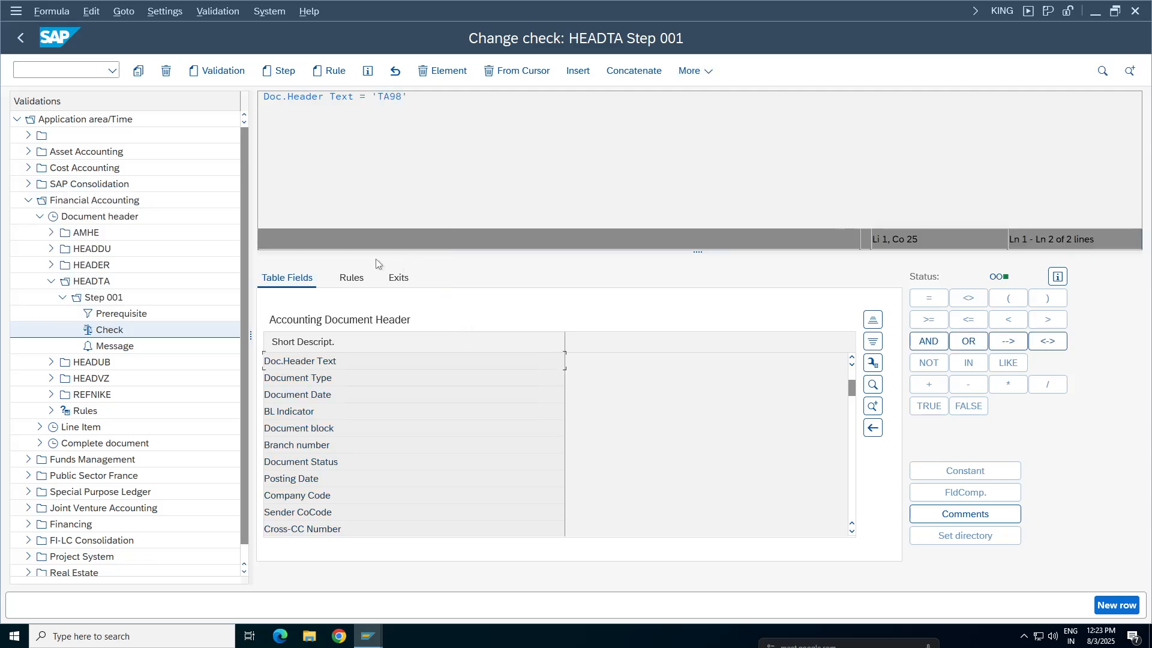
Open the message of Step 001 and fill the step description with "Validation for Header data for TA98"
left_click(122, 347)
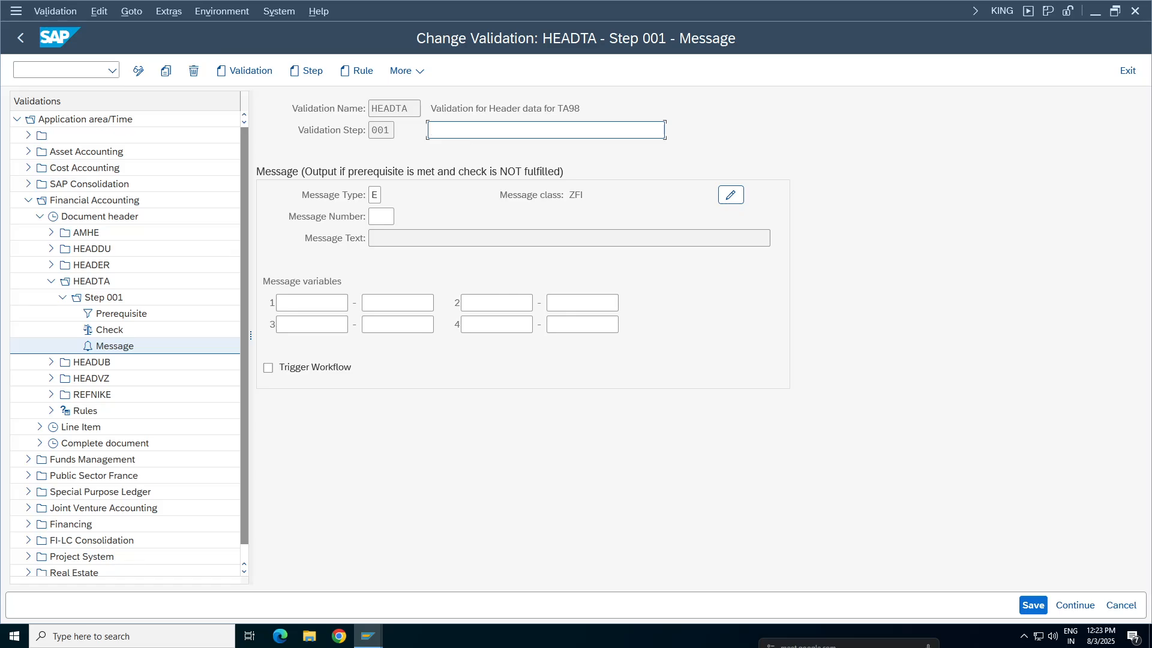
key("shift+Tab")
key("ctrl+c")
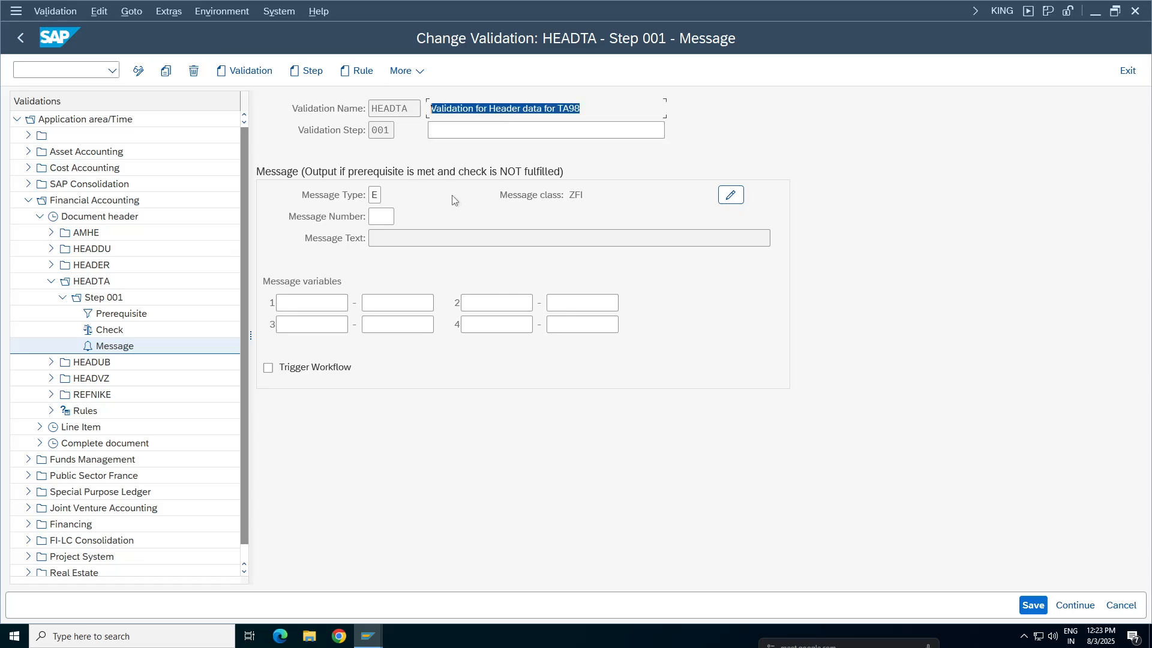
key("Tab")
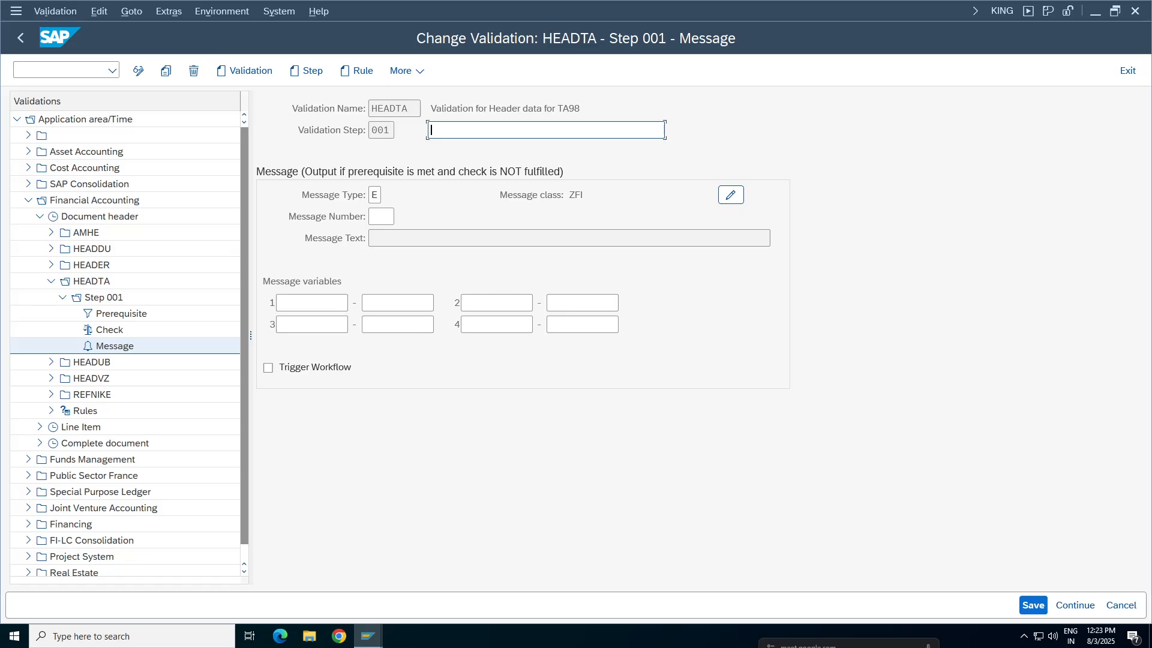
key("ctrl+v")
key("Tab")
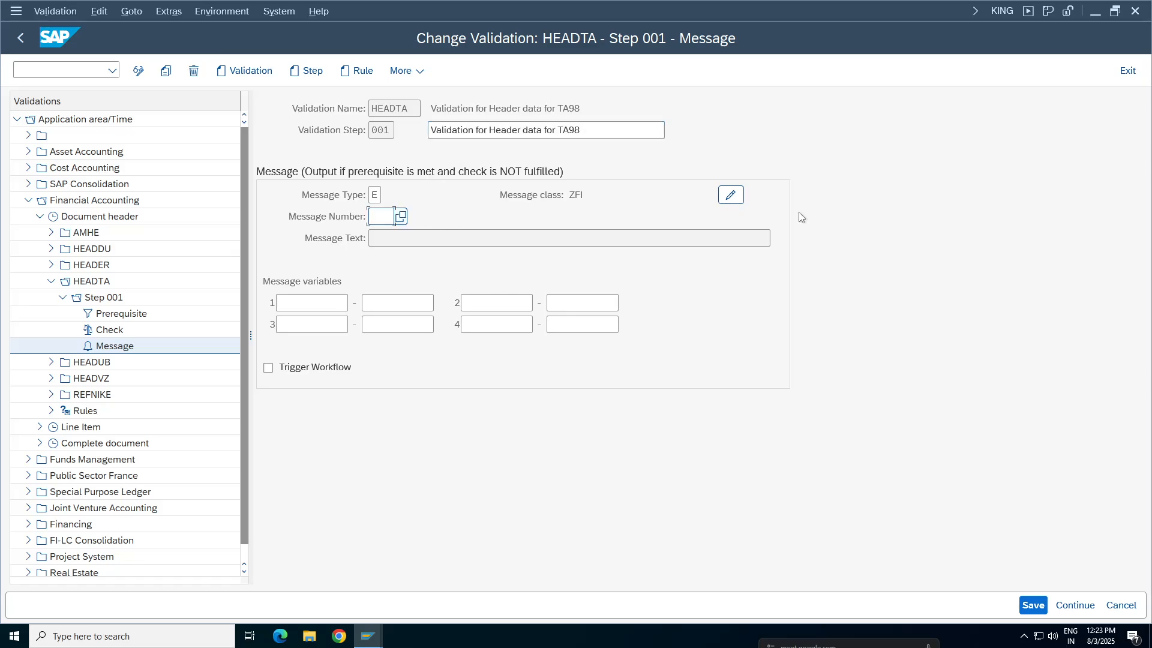
In message class ZFI, add message 007 with the text "entered Document Header text is incorrect . Pls enter TA98" and save it
left_click(732, 198)
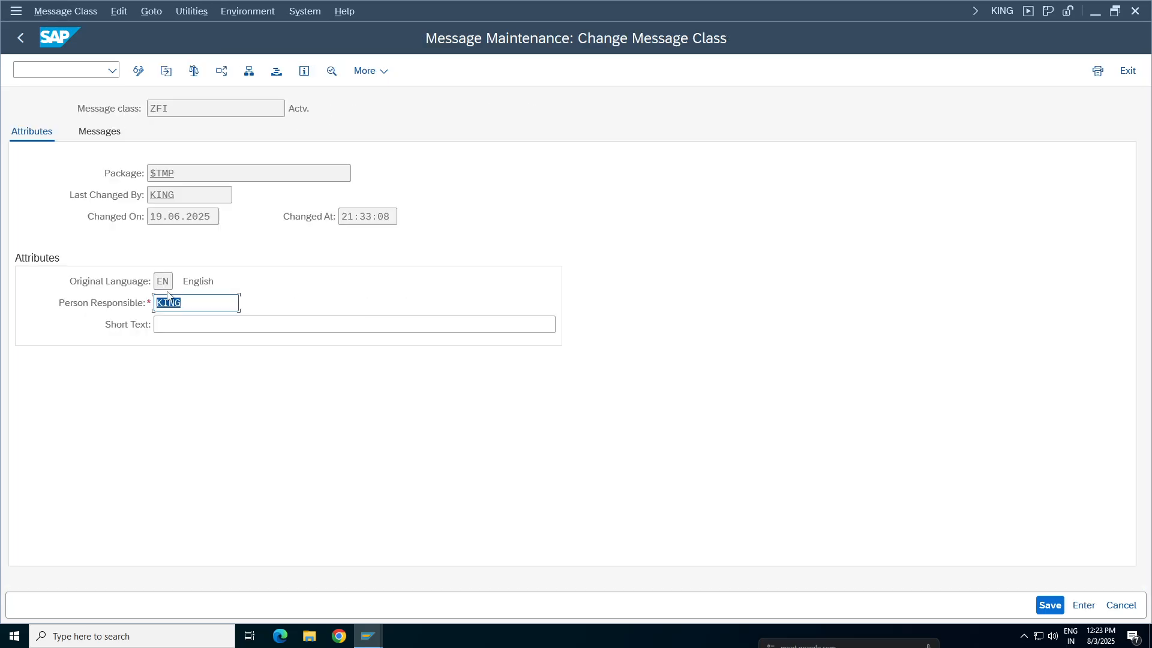
left_click(90, 135)
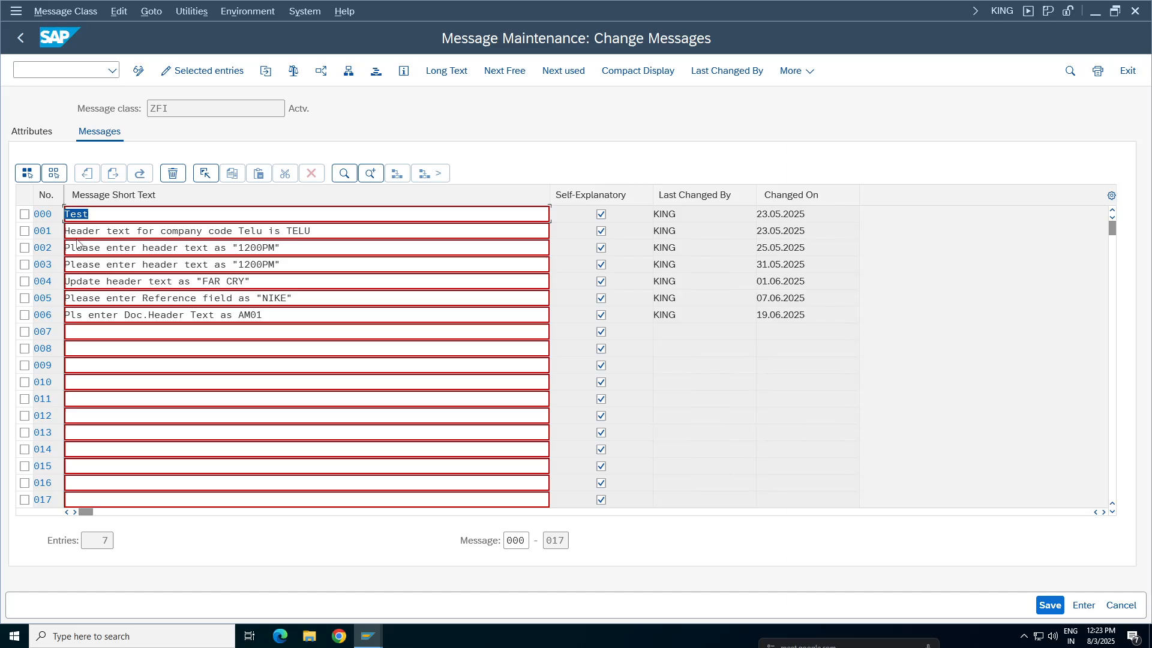
left_click(120, 332)
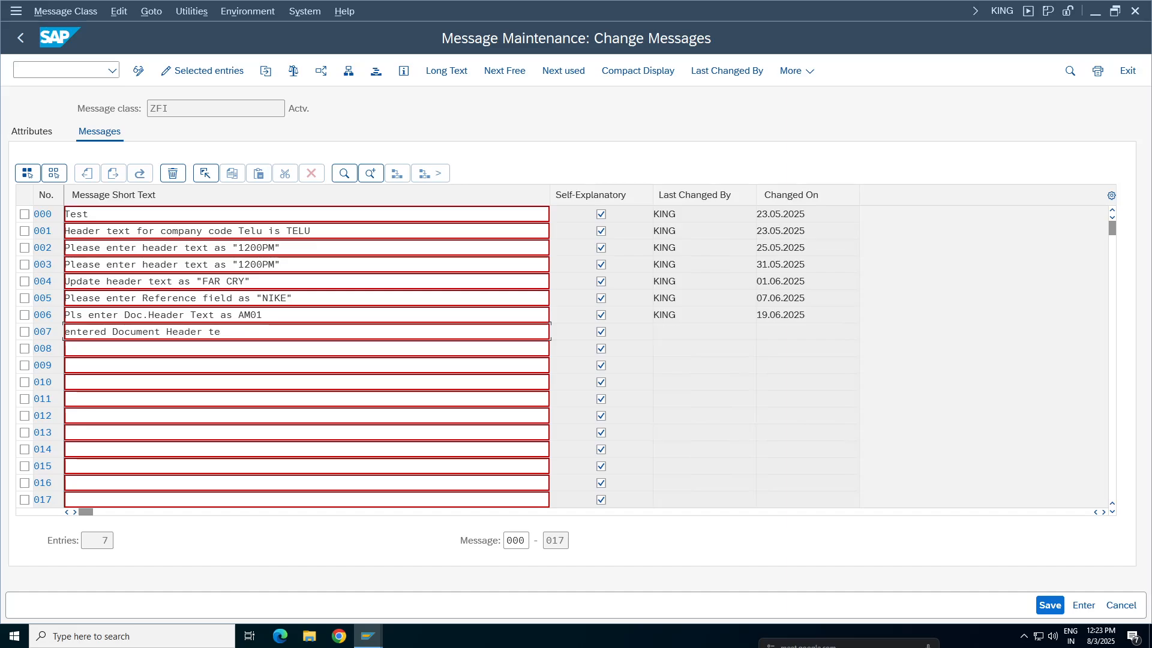
type("xt is incorrect . Pls enter TA98")
left_click(1050, 605)
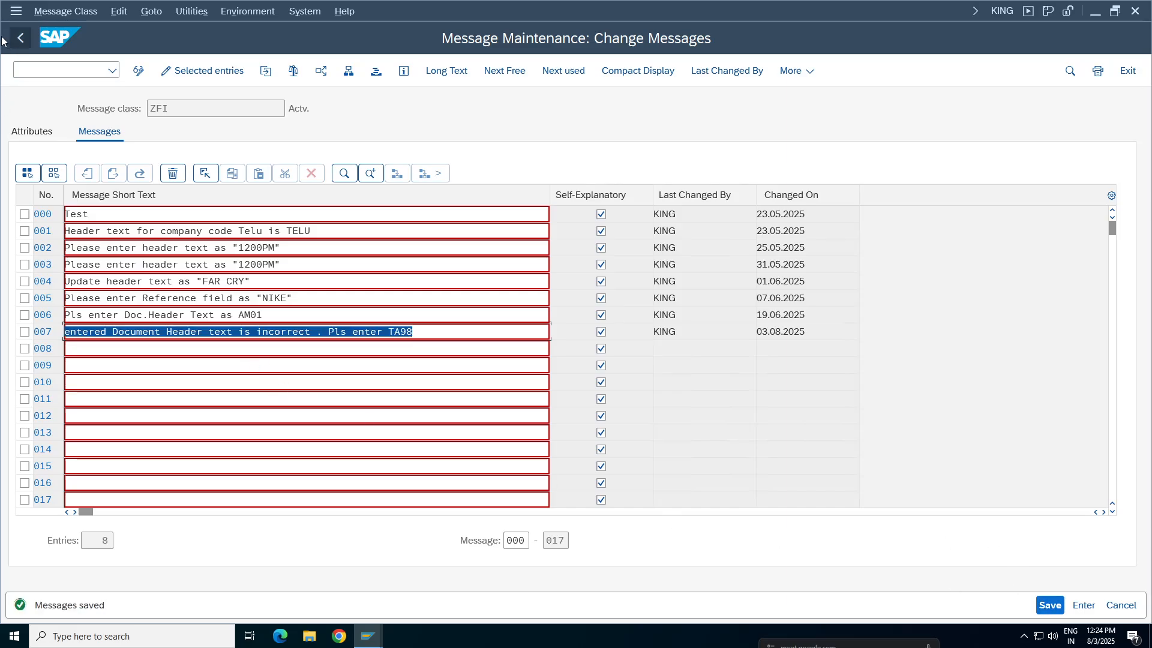
Capitalize the first letter of message 007 so it begins with "Entered", save it and return to the validation message
left_click_drag(65, 332, 82, 332)
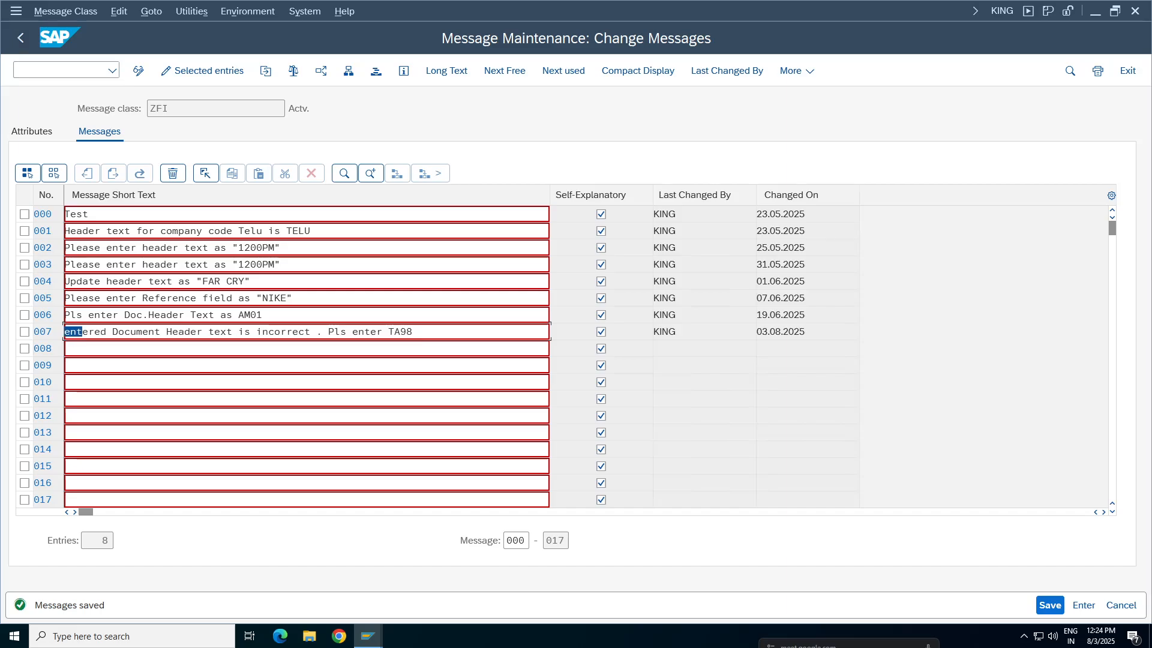
left_click(66, 331)
key("Delete")
type("E")
left_click(1051, 606)
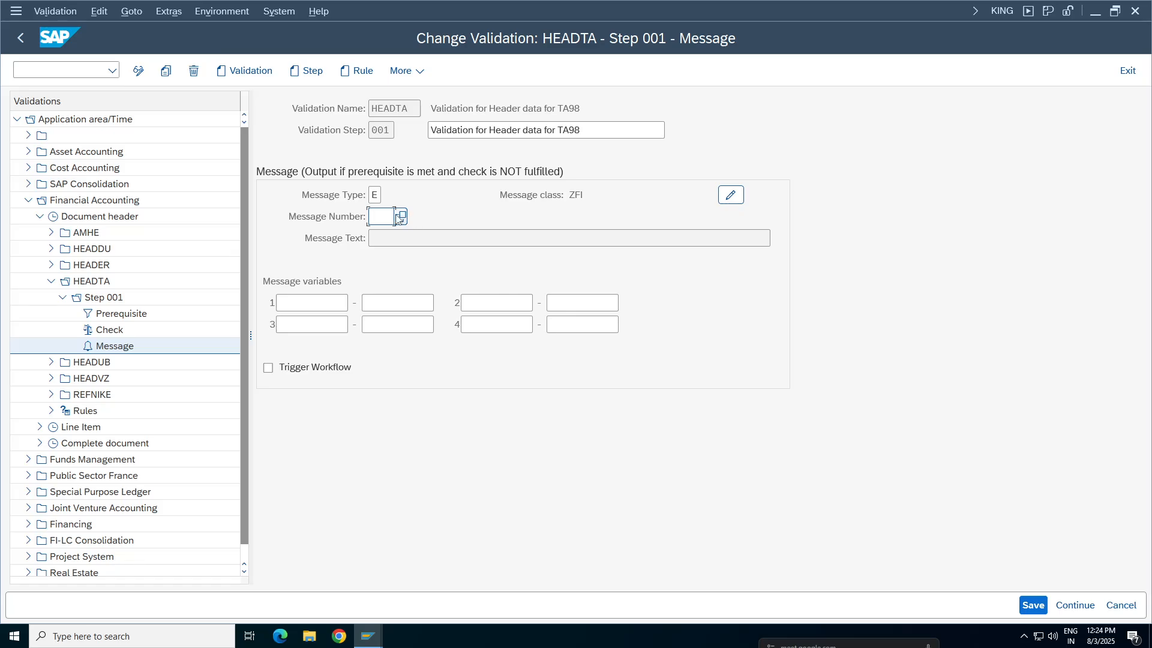
Assign message number 007 to Step 001 and save the HEADTA validation
left_click(403, 217)
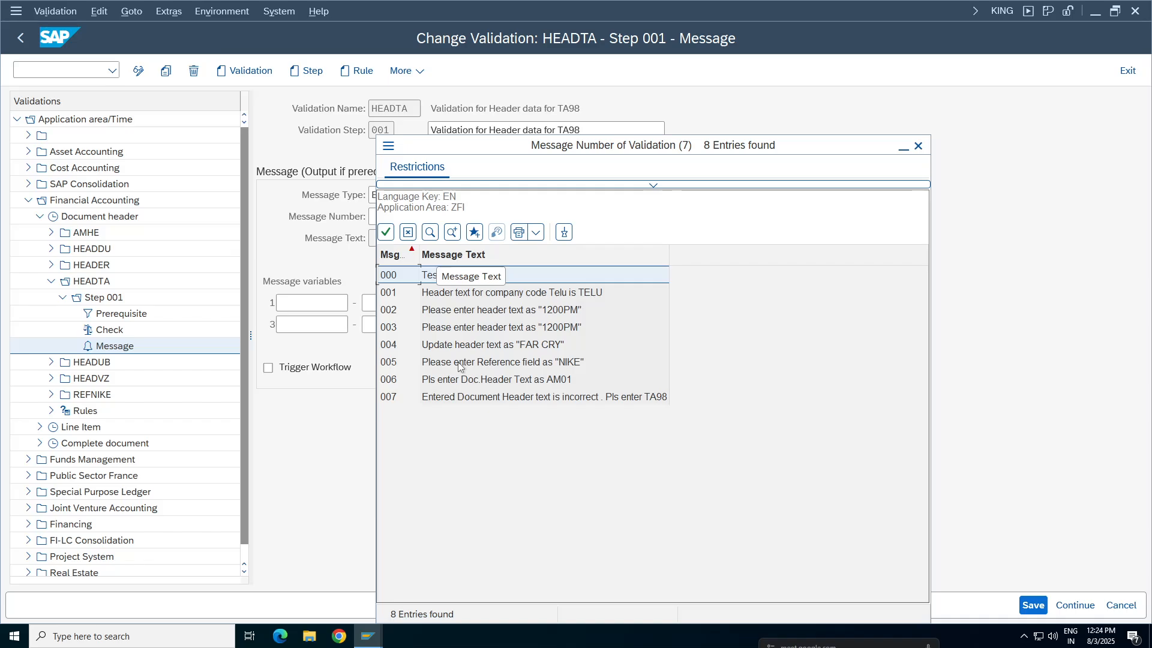
left_click(558, 401)
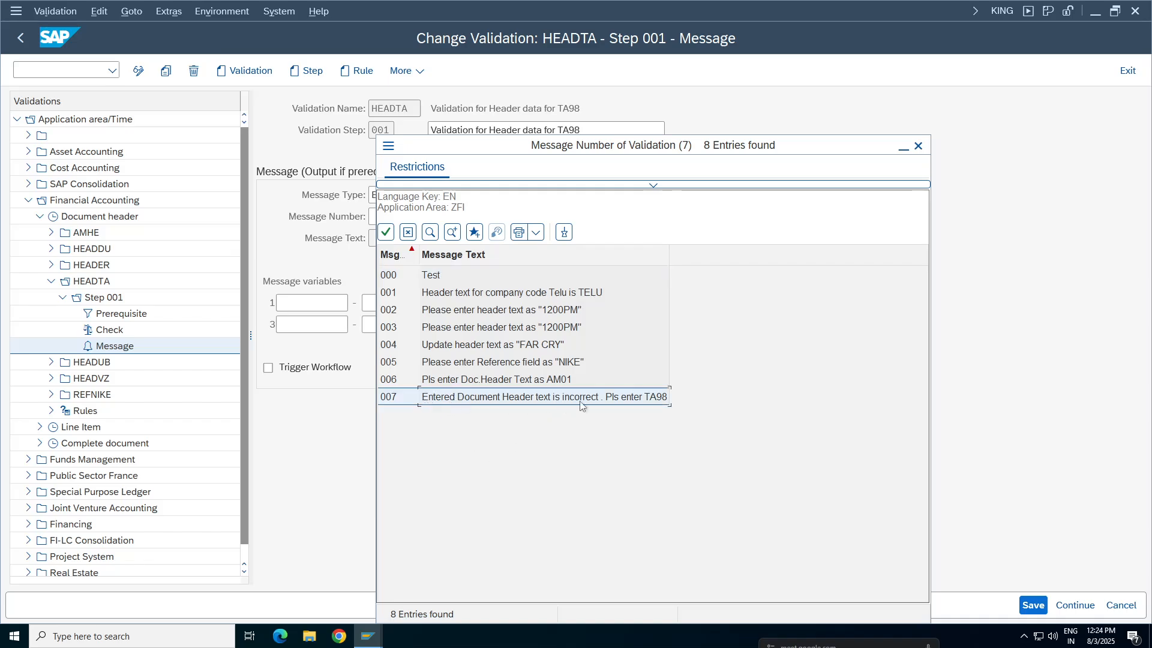
double_click(581, 405)
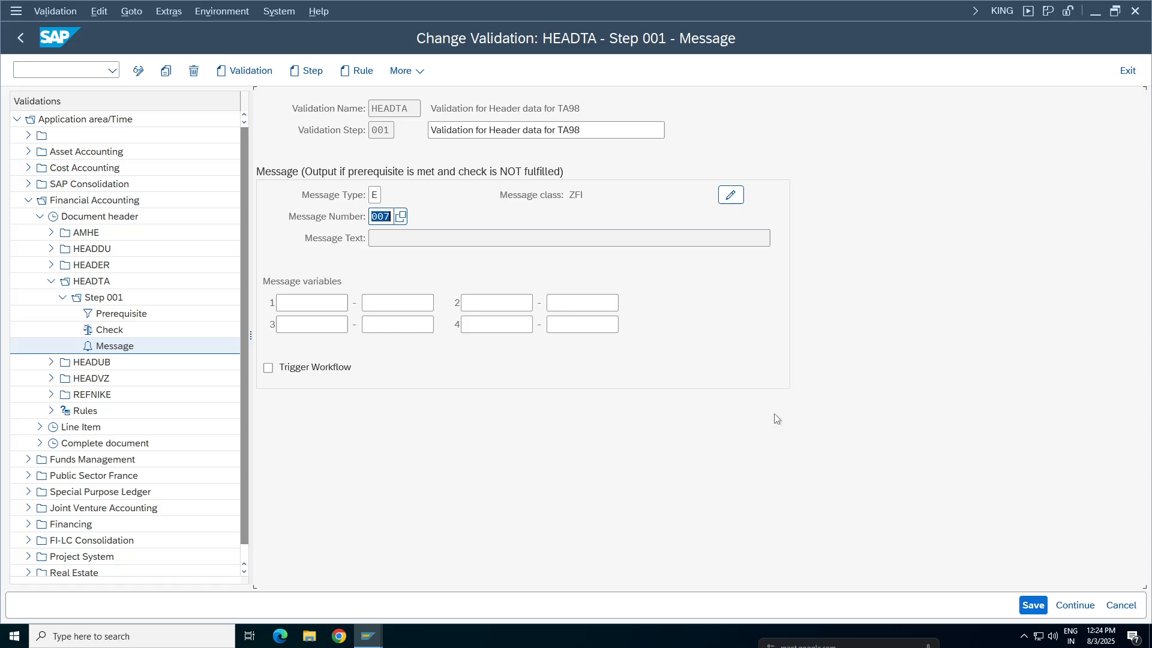
key("Return")
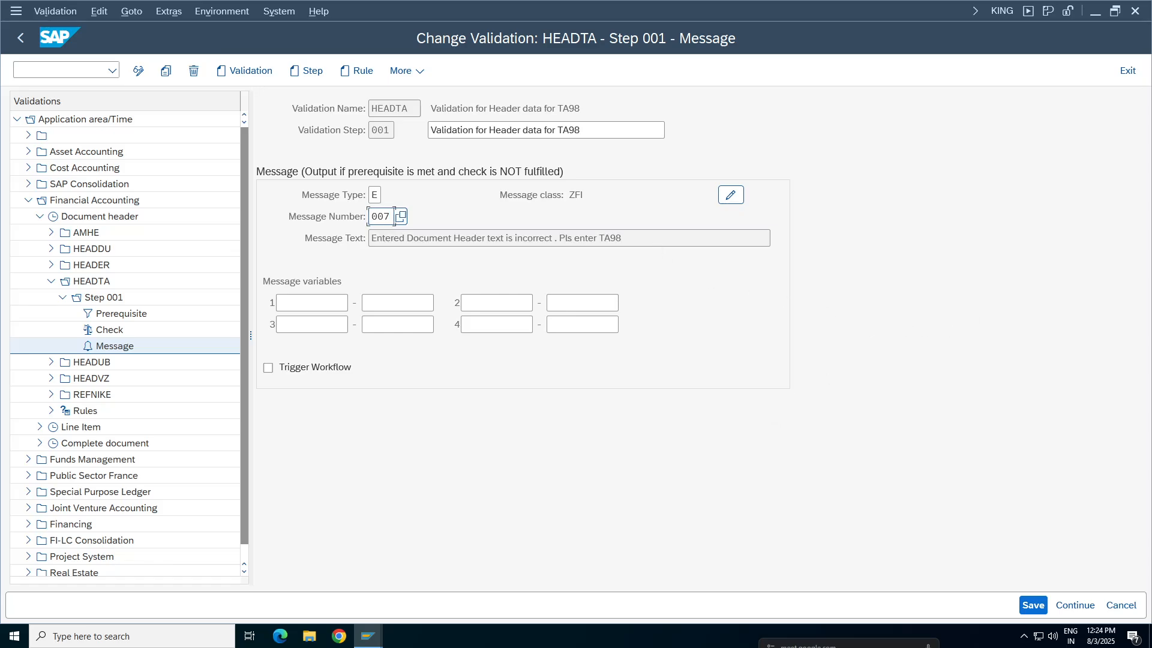
left_click_drag(630, 238, 370, 239)
left_click(1034, 604)
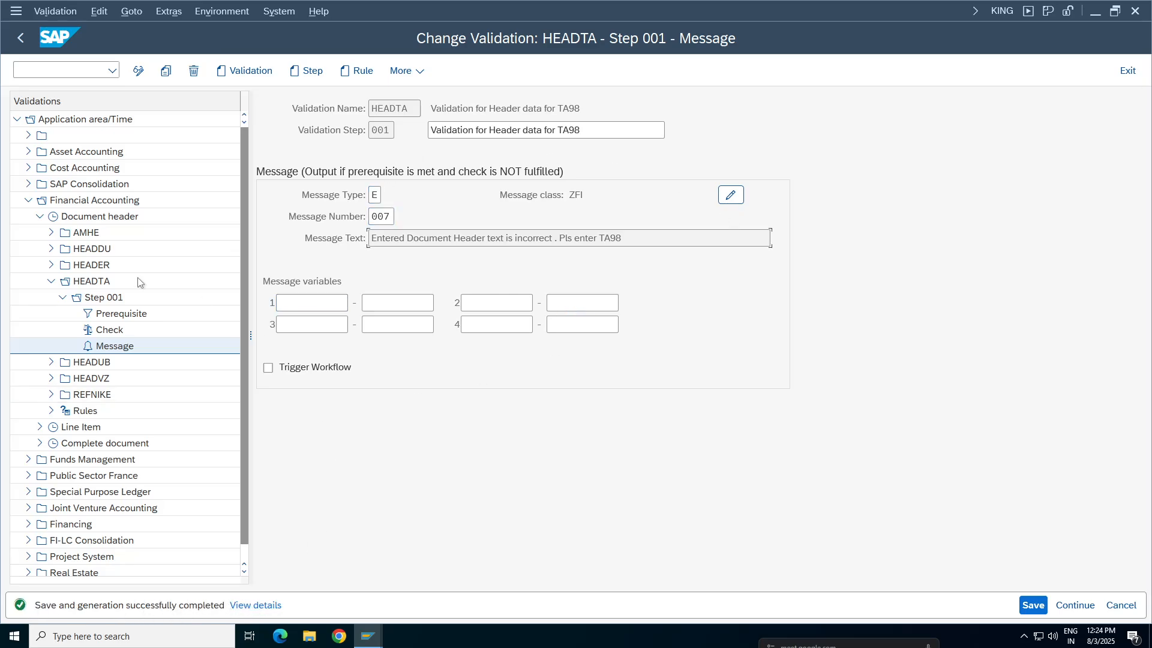
Review the prerequisite and check formulas in the Step 001 overview and save the HEADTA validation again
left_click(102, 299)
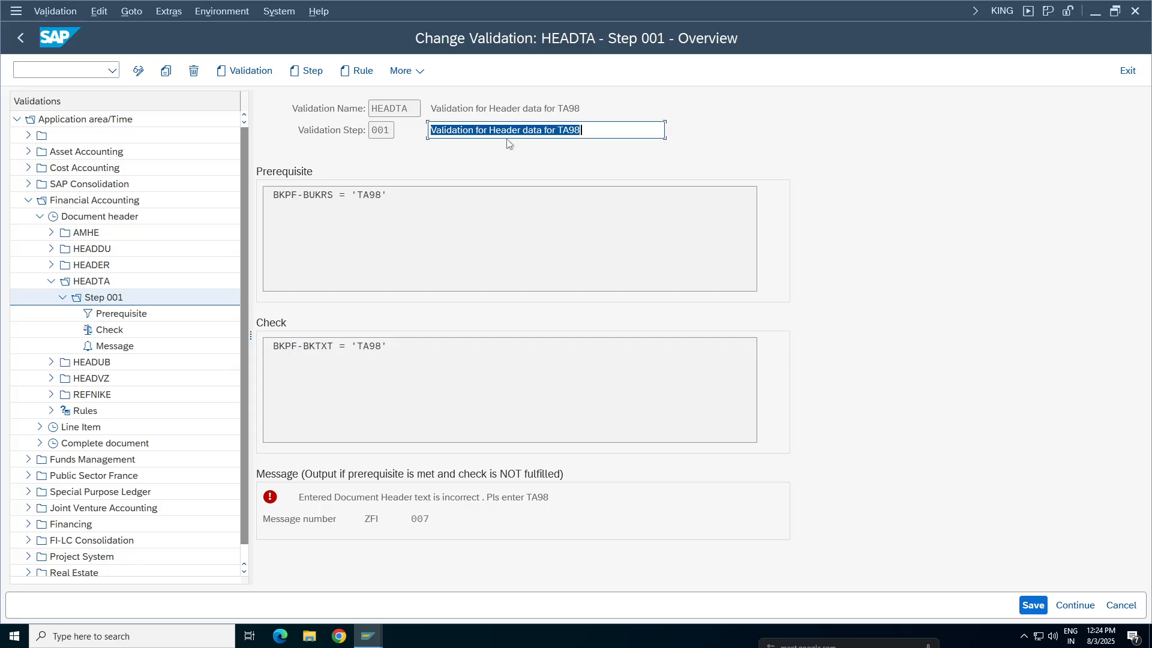
left_click_drag(397, 197, 267, 195)
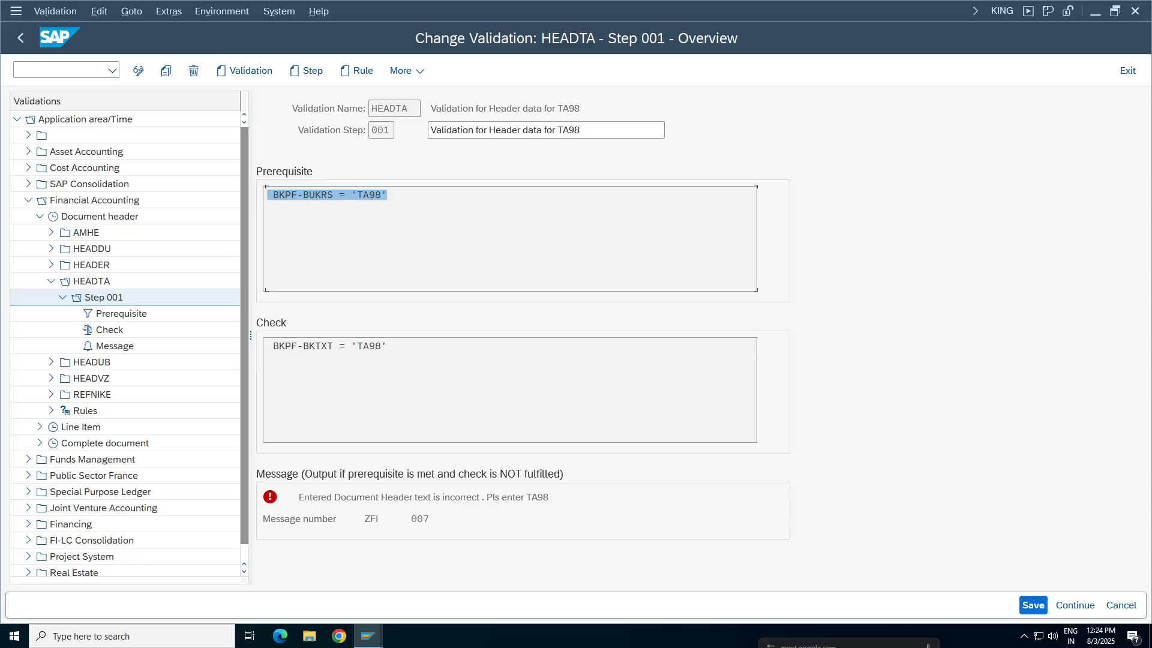
left_click_drag(389, 346, 267, 346)
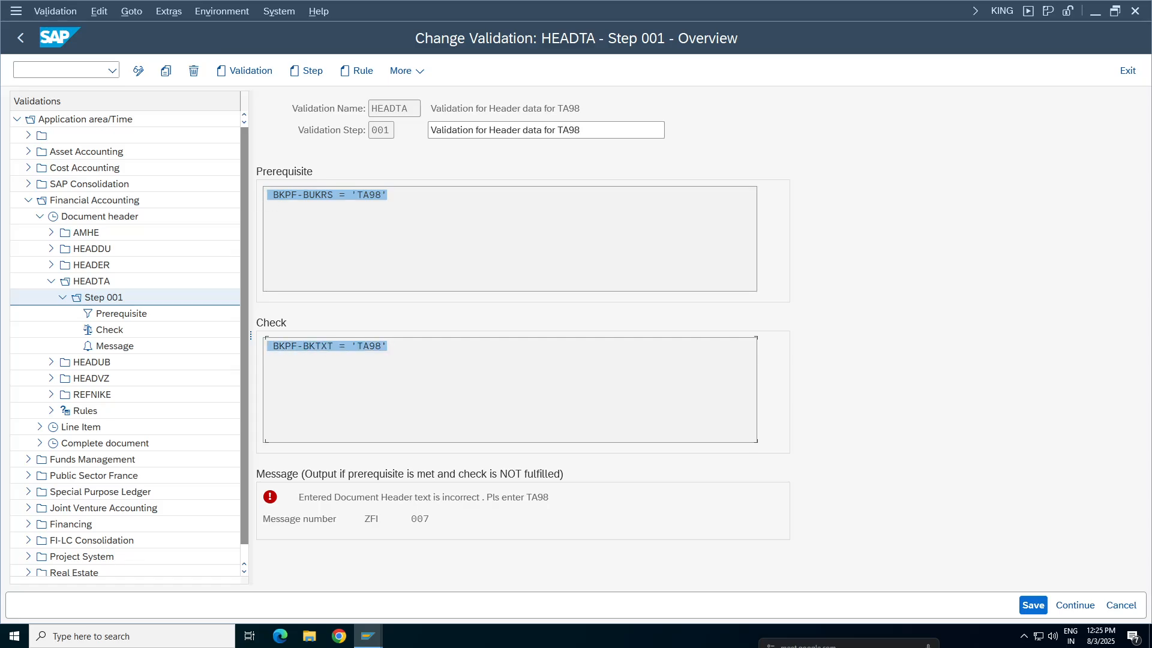
left_click_drag(382, 346, 267, 346)
left_click(369, 195)
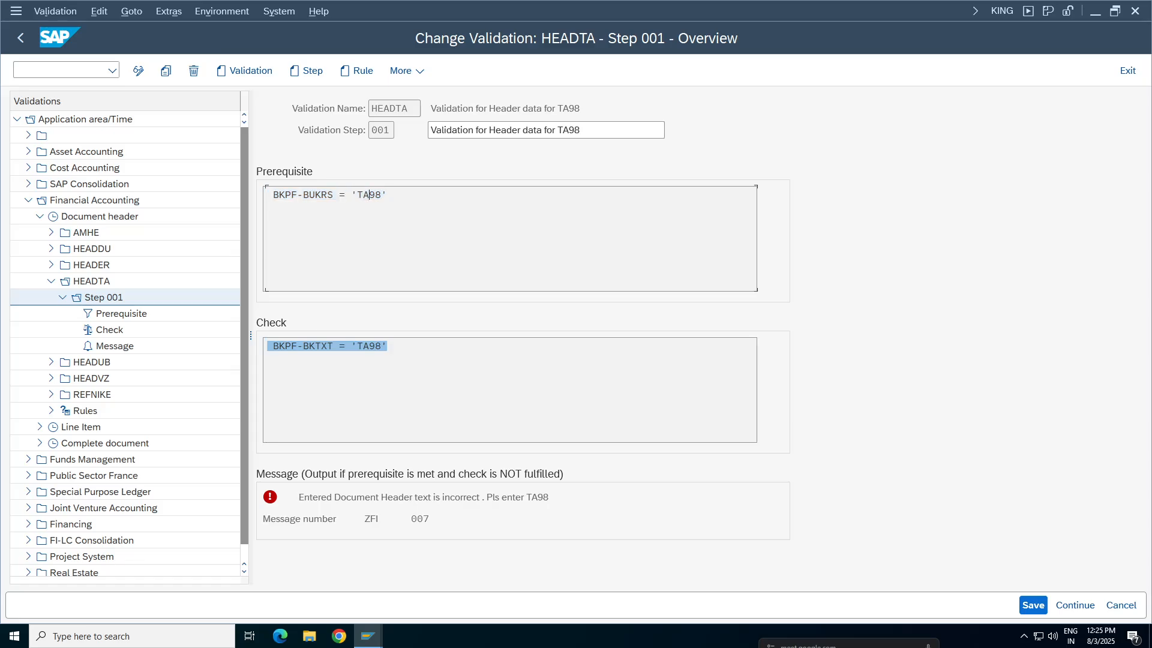
left_click_drag(390, 346, 267, 347)
left_click(345, 347)
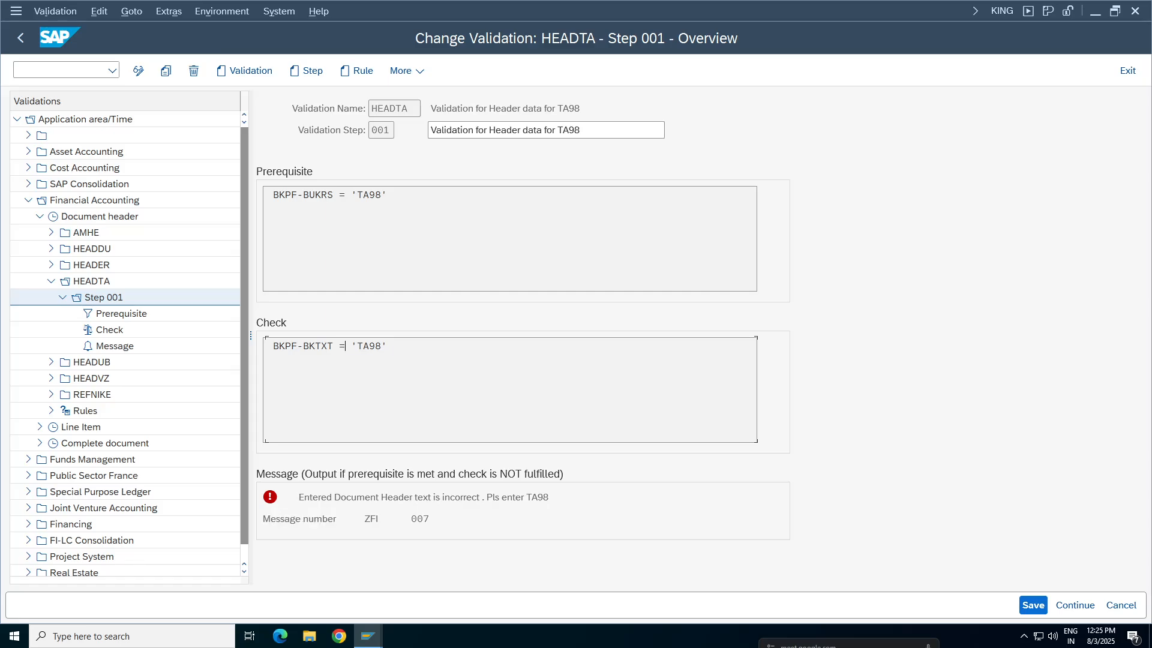
key("ctrl+a")
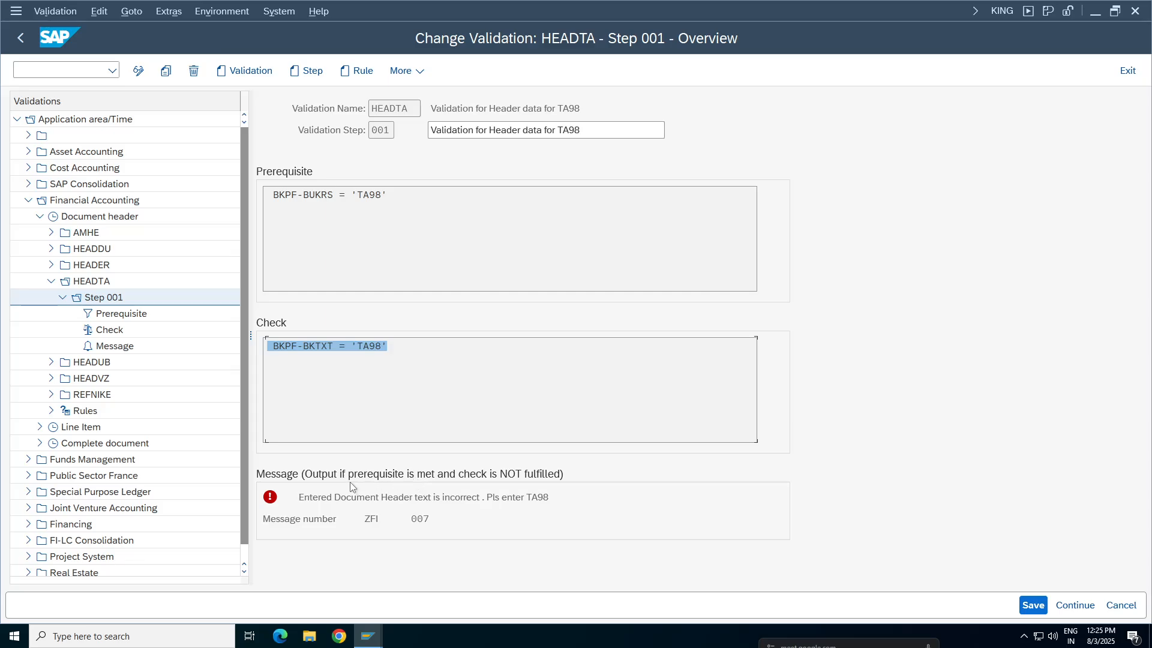
left_click_drag(390, 195, 262, 217)
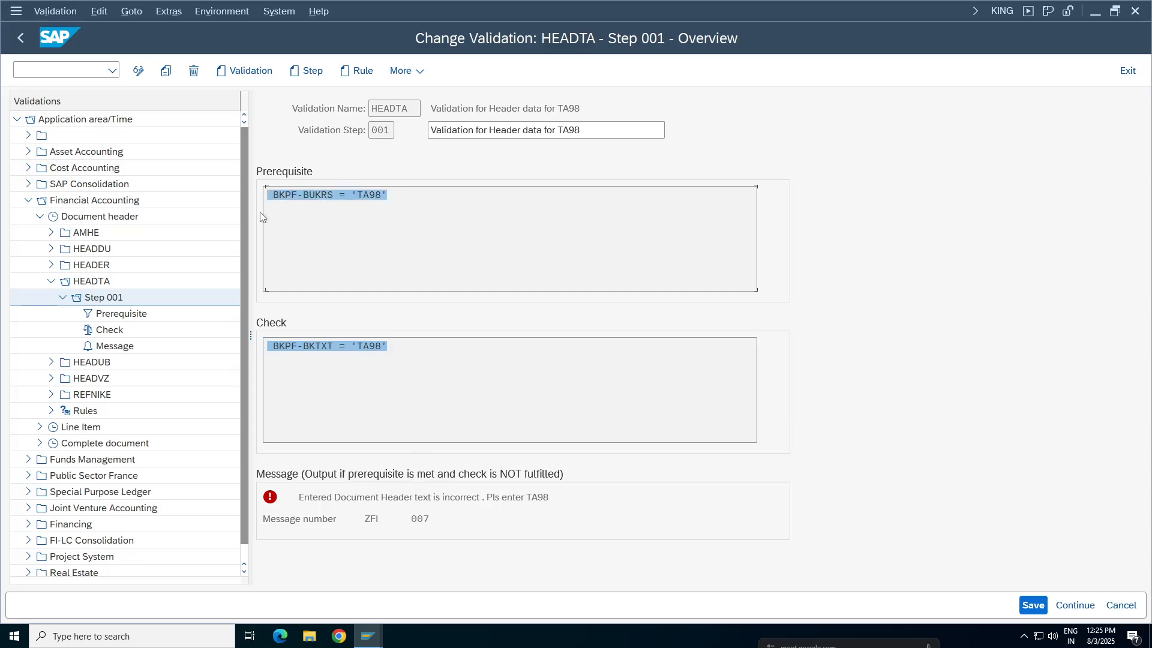
left_click(386, 346)
left_click_drag(390, 195, 279, 197)
left_click(393, 346)
left_click(1035, 606)
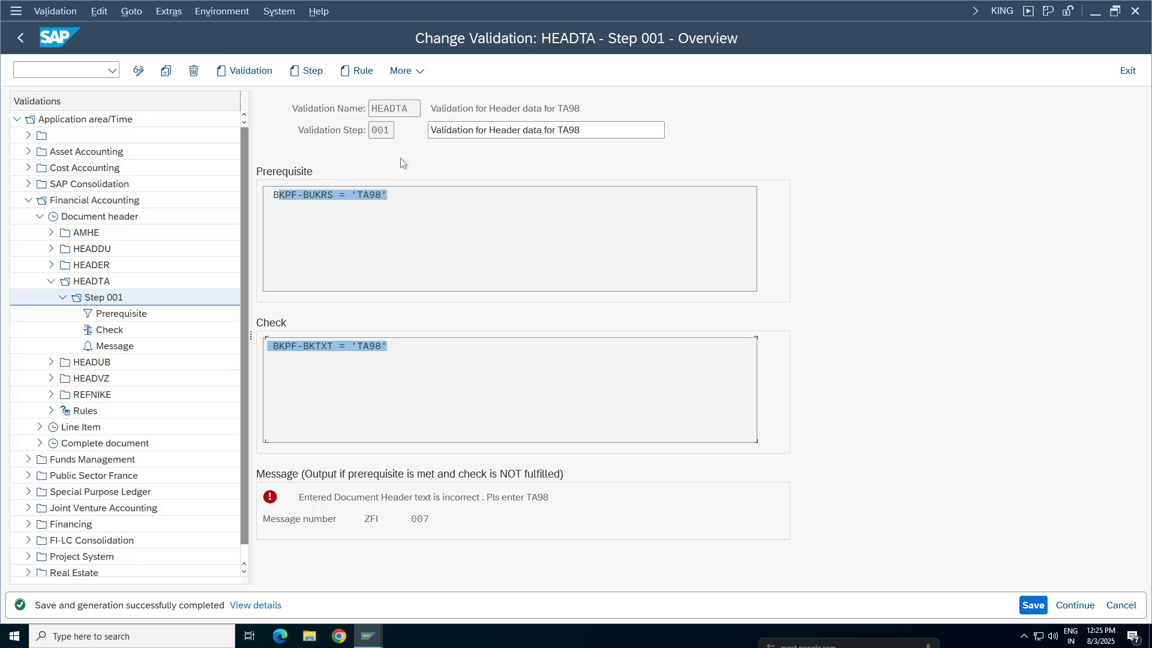
left_click(409, 245)
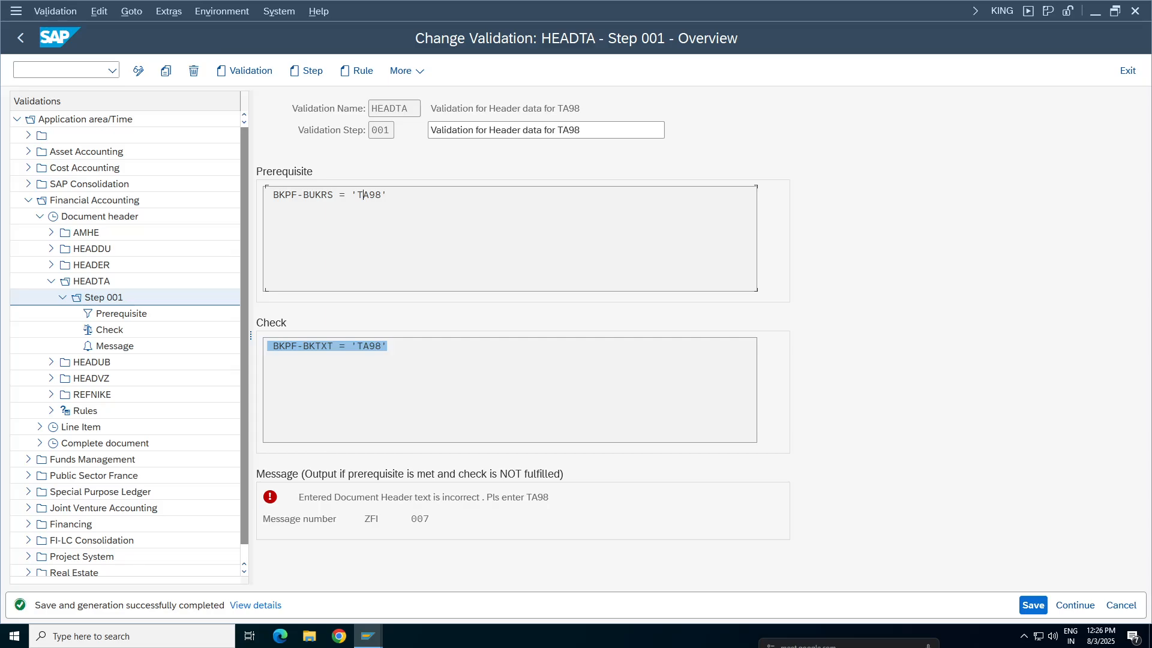
Leave the validation maintenance and return to the SAP Easy Access screen
left_click(20, 38)
left_click(20, 38)
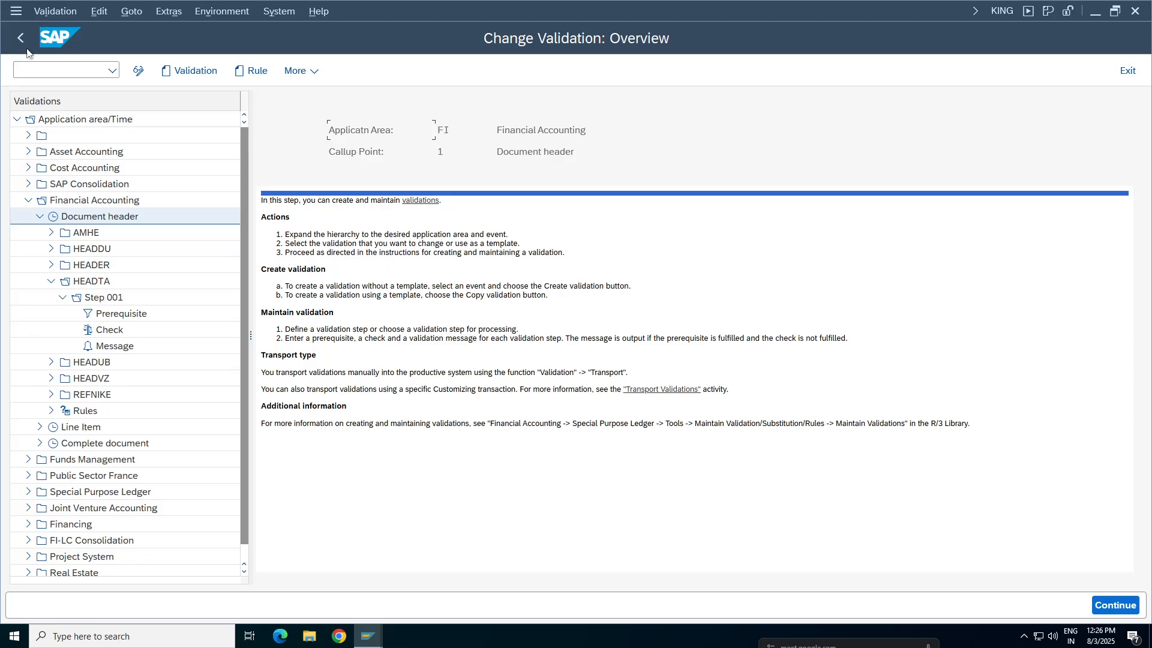
left_click(21, 37)
left_click(20, 37)
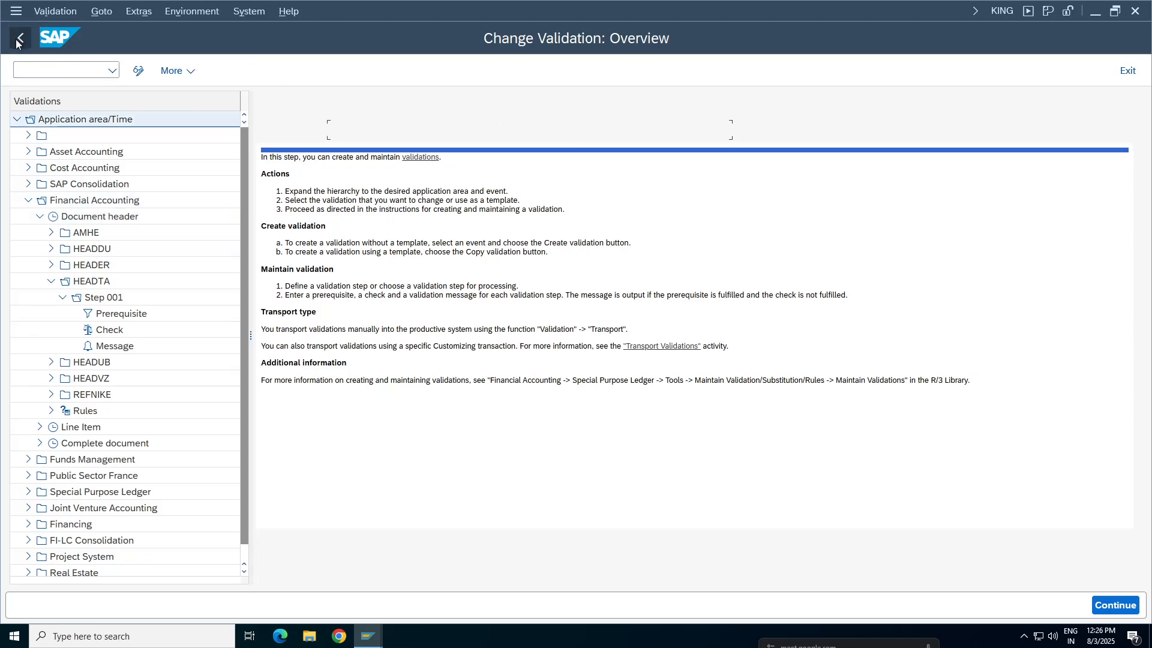
left_click(20, 38)
left_click(21, 38)
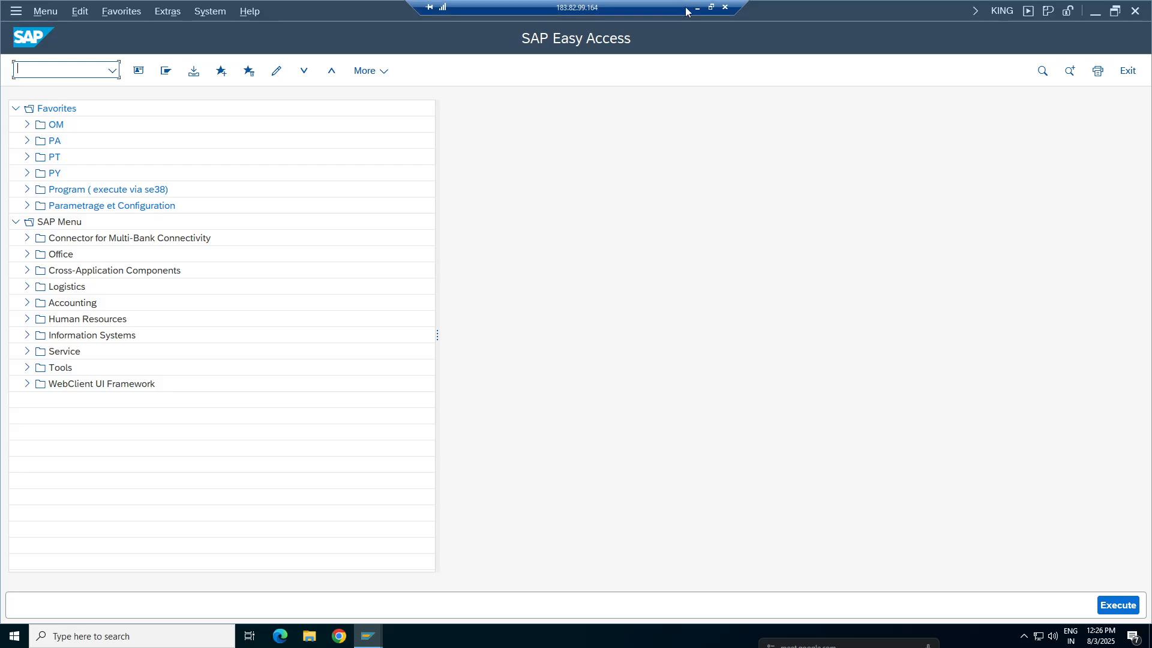
Switch to the Google Sheets configuration notes and look up the transaction code for assigning validations to a company code
left_click(697, 7)
left_click(313, 610)
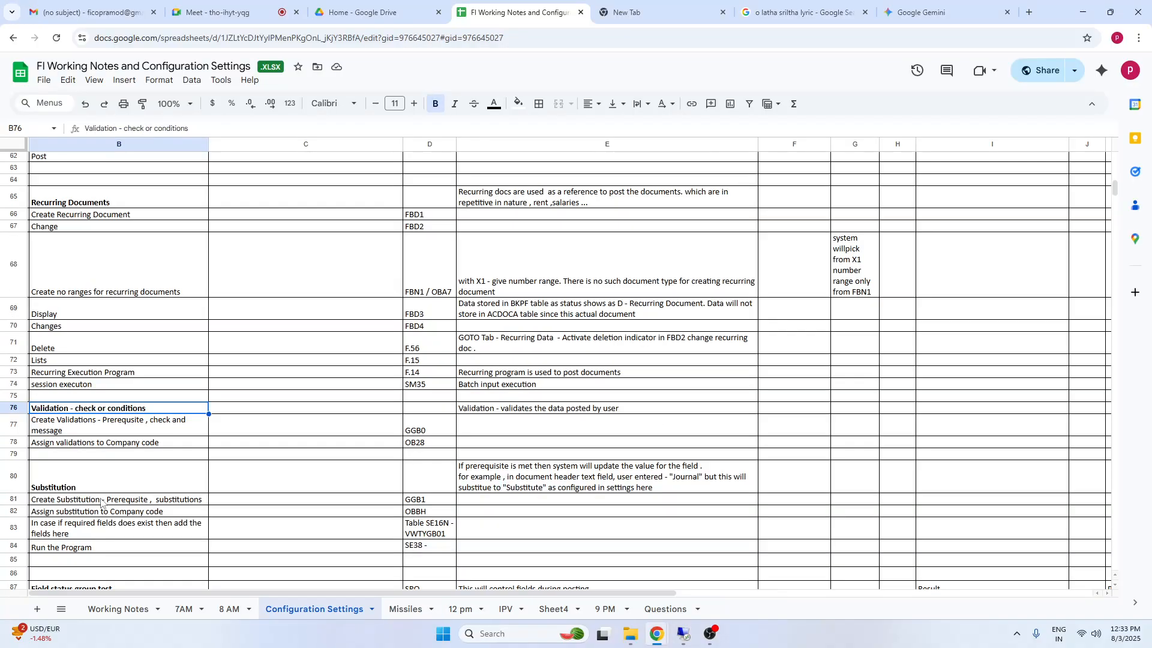
left_click(78, 444)
left_click(73, 430)
key("shift+Right")
key("shift+Right")
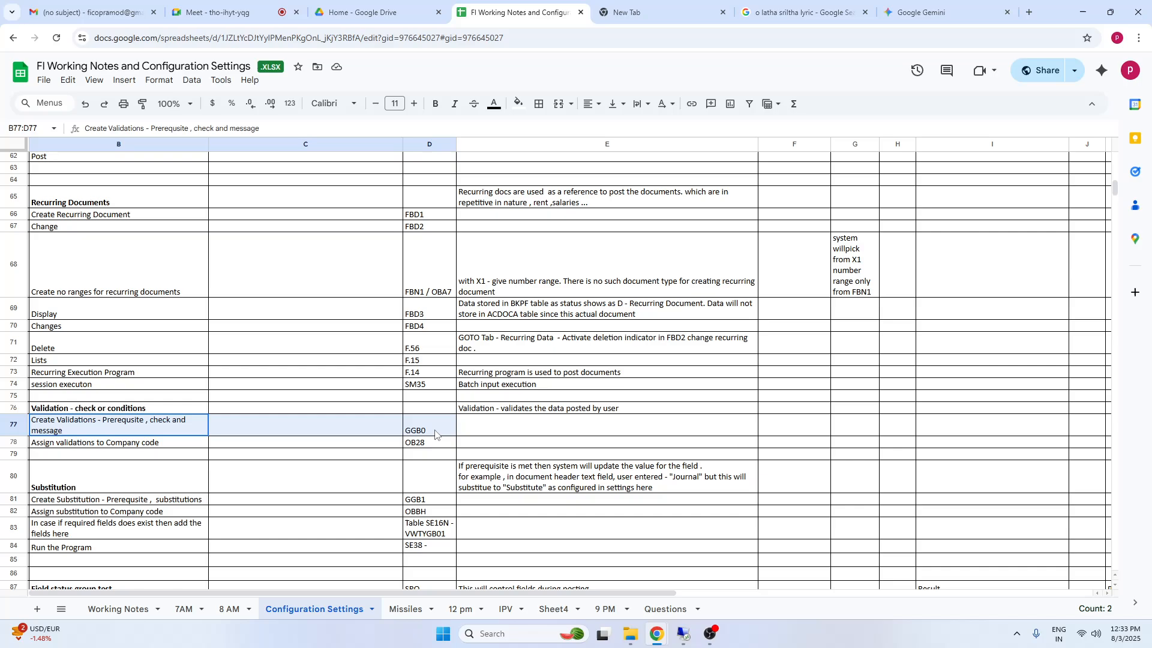
left_click_drag(84, 442, 433, 445)
left_click(96, 427)
left_click(418, 444)
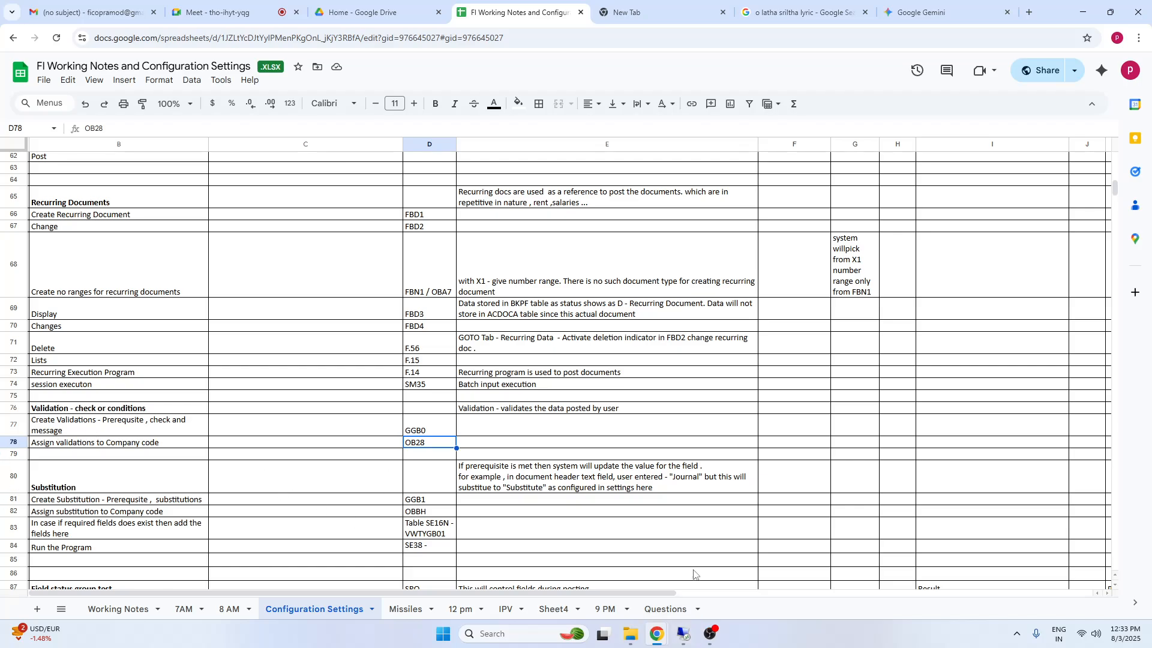
Switch back to SAP, open transaction OB28 and add a new entry for company code TA98 with callup point 1, Document header
left_click(686, 635)
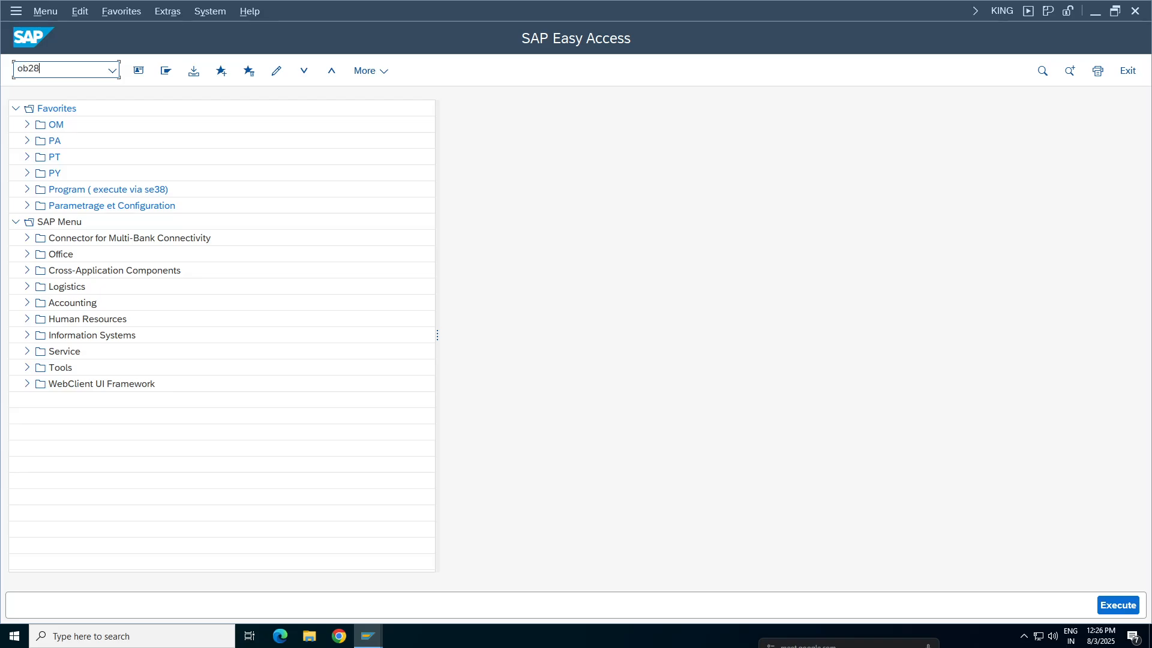
key("Return")
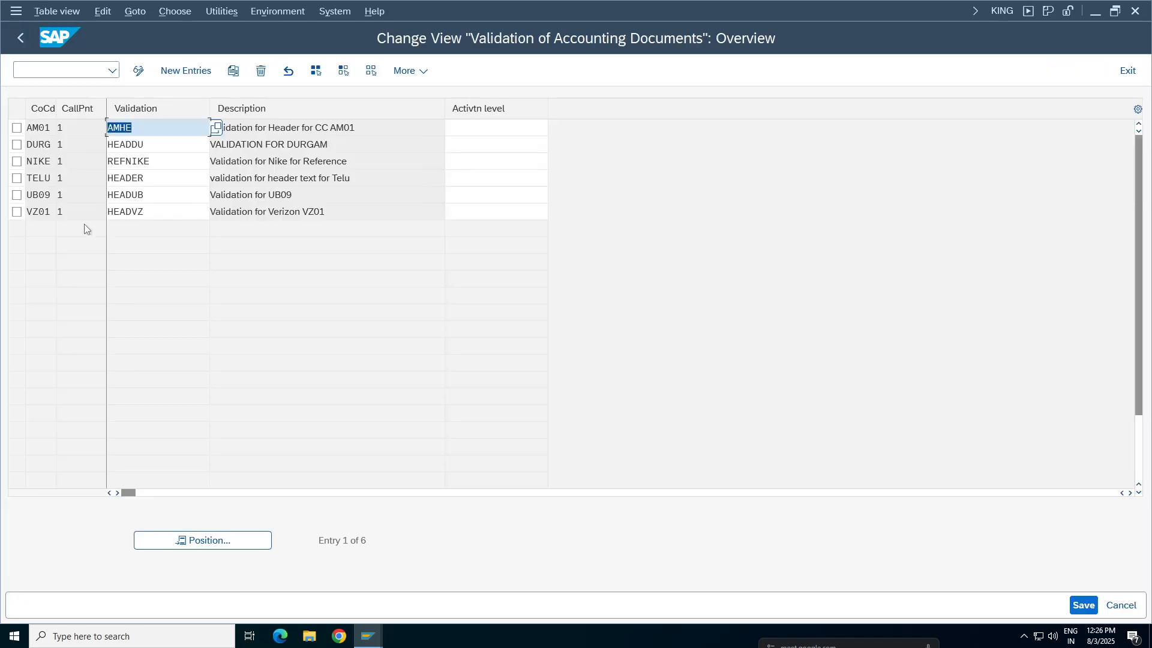
left_click(180, 71)
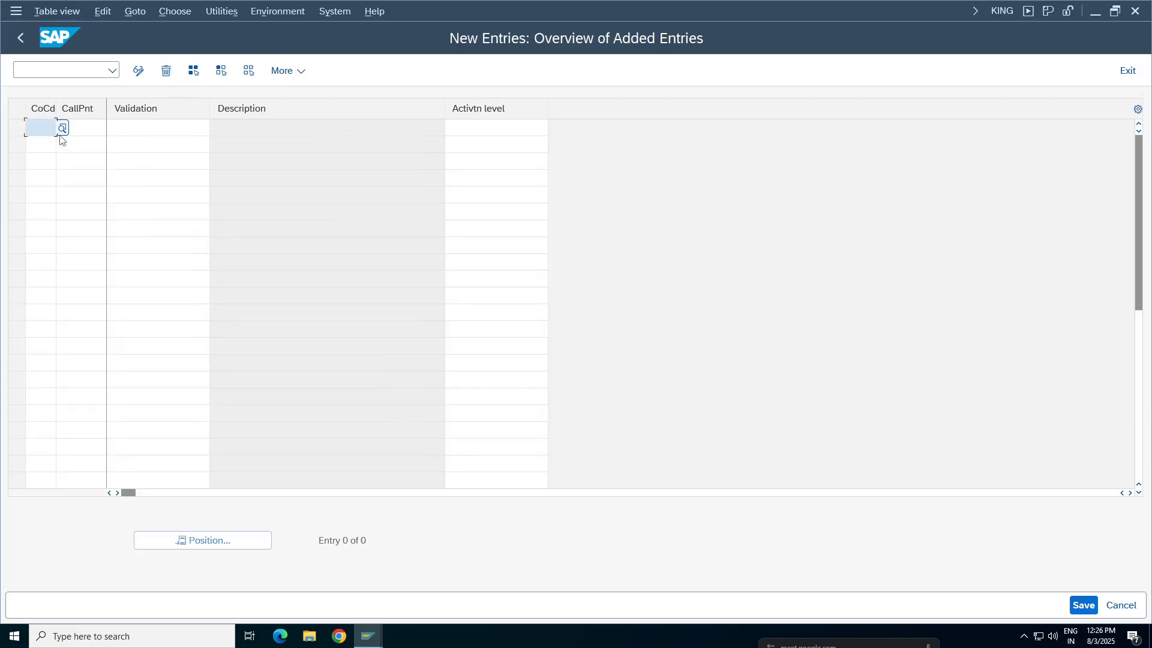
type("ta98")
key("F4")
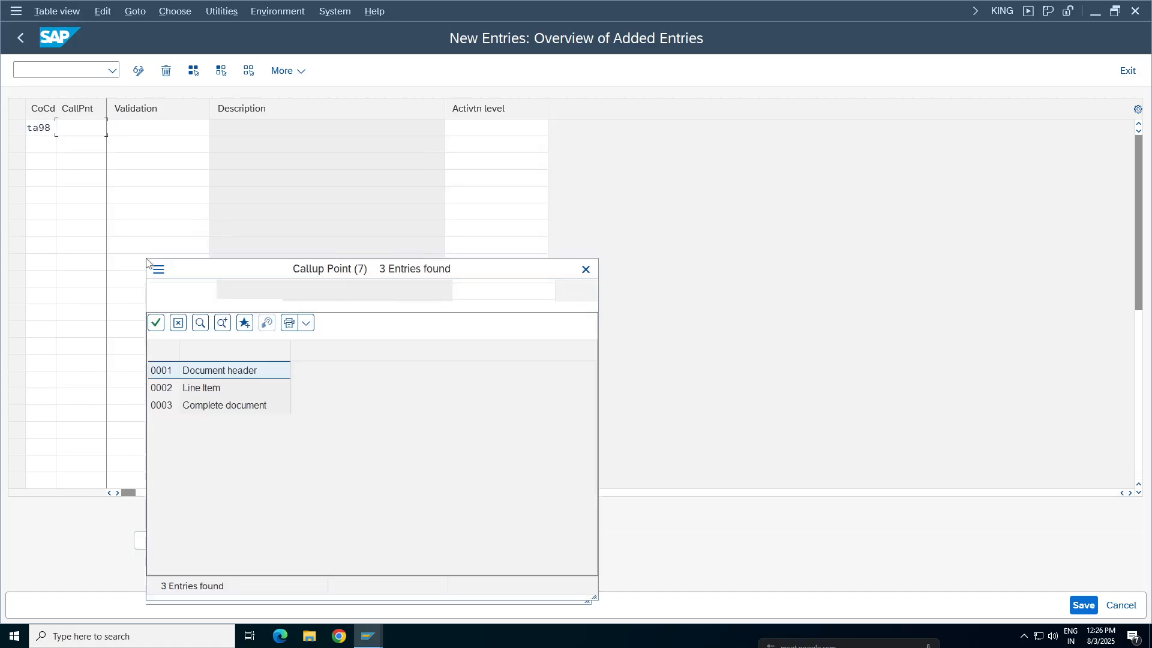
double_click(229, 366)
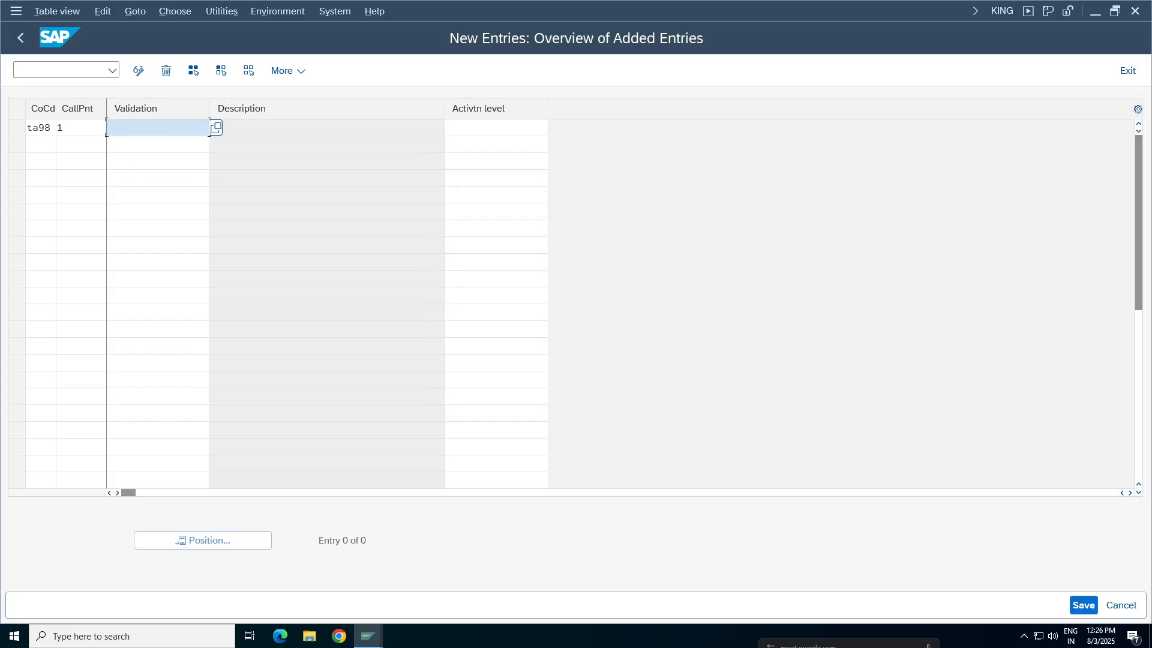
Assign validation HEADTA to the TA98 entry with activation level 1 (Active) and save it to the Tata Group Tata98 customizing request
key("F4")
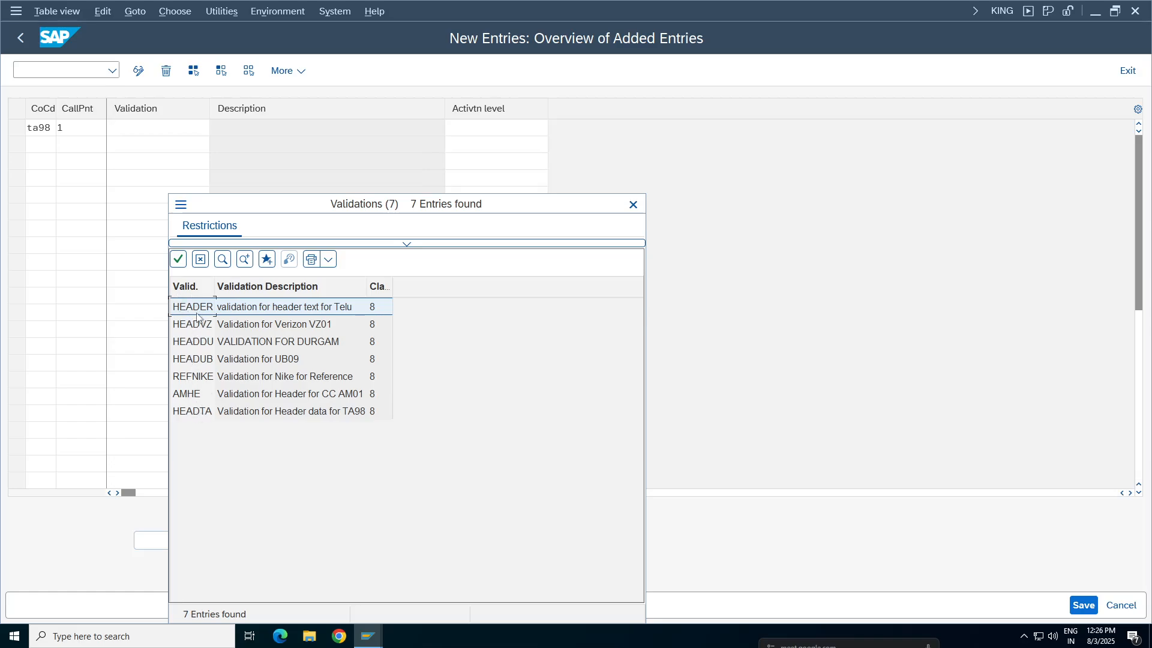
left_click(322, 412)
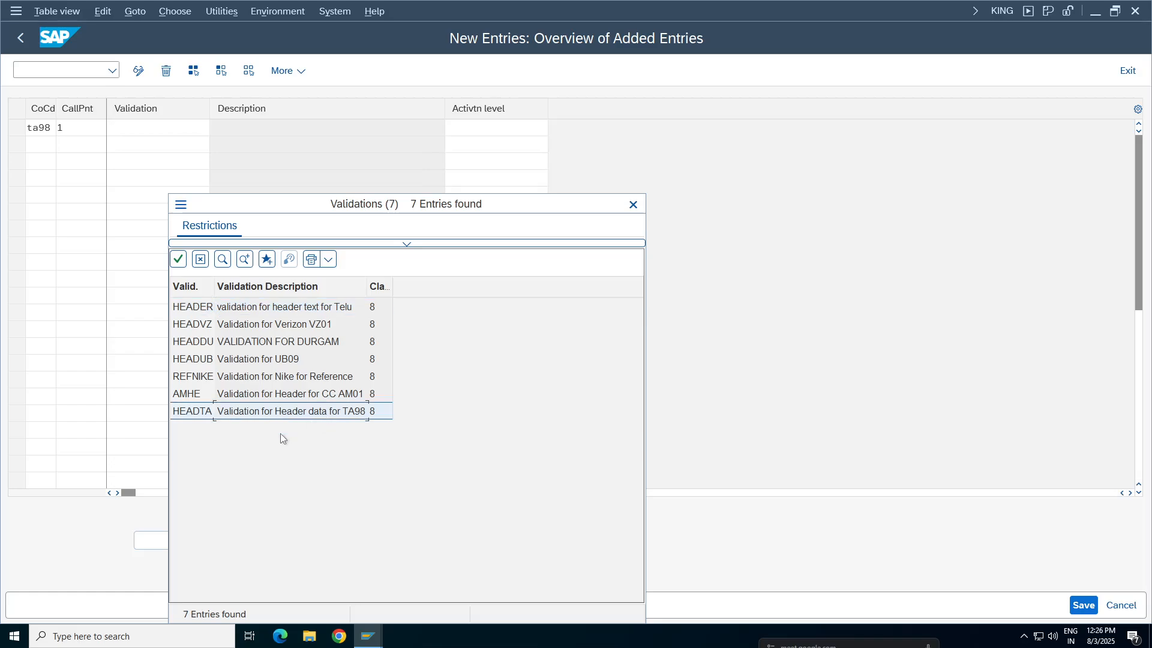
double_click(324, 413)
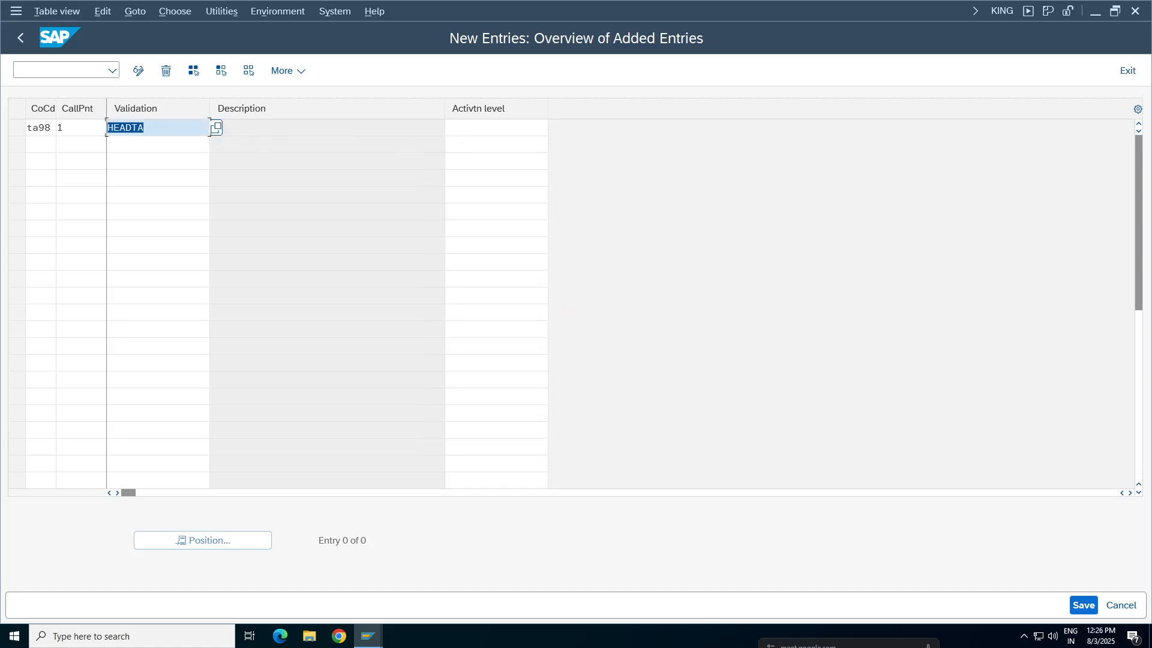
left_click(537, 129)
left_click(555, 128)
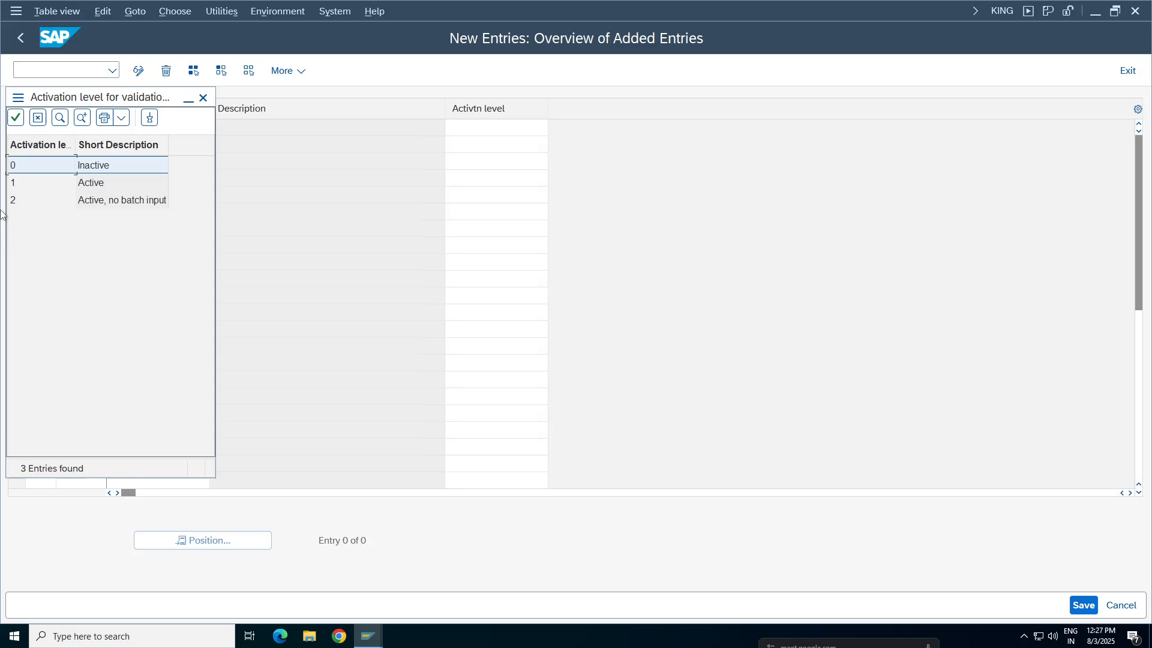
left_click(89, 188)
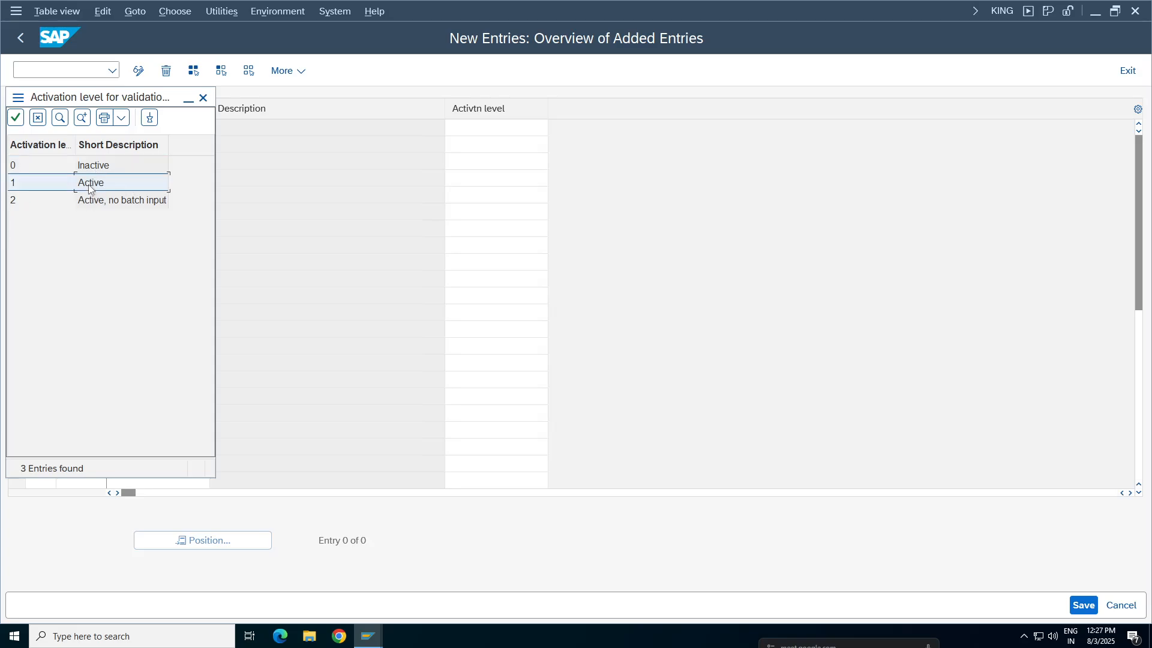
double_click(89, 188)
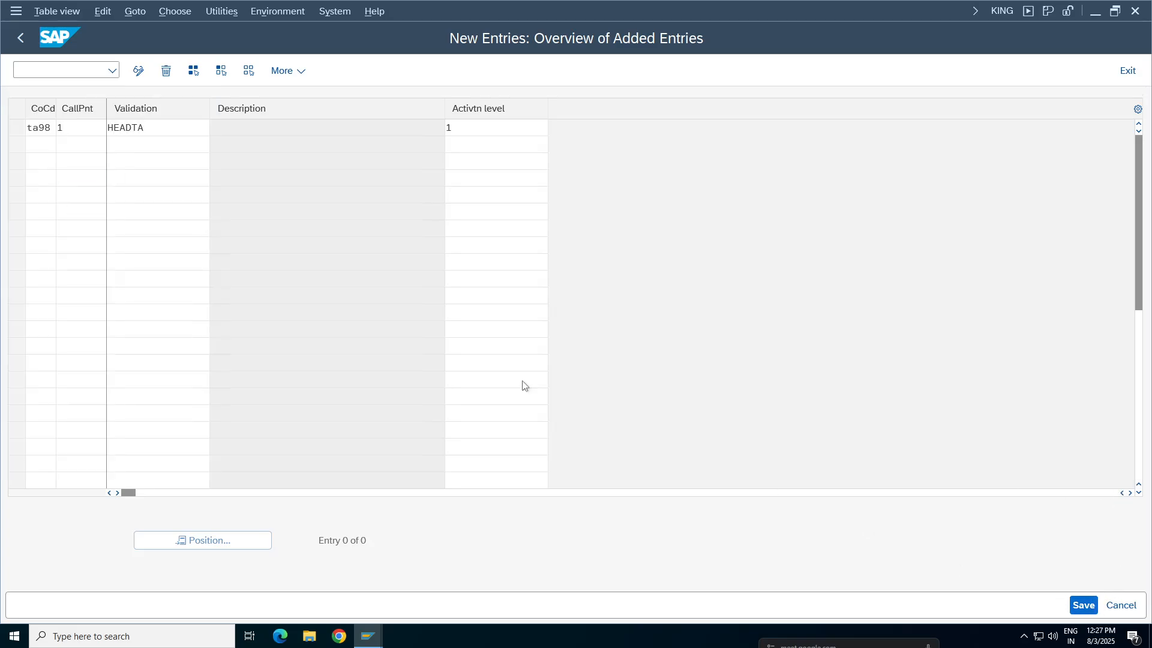
key("ctrl+s")
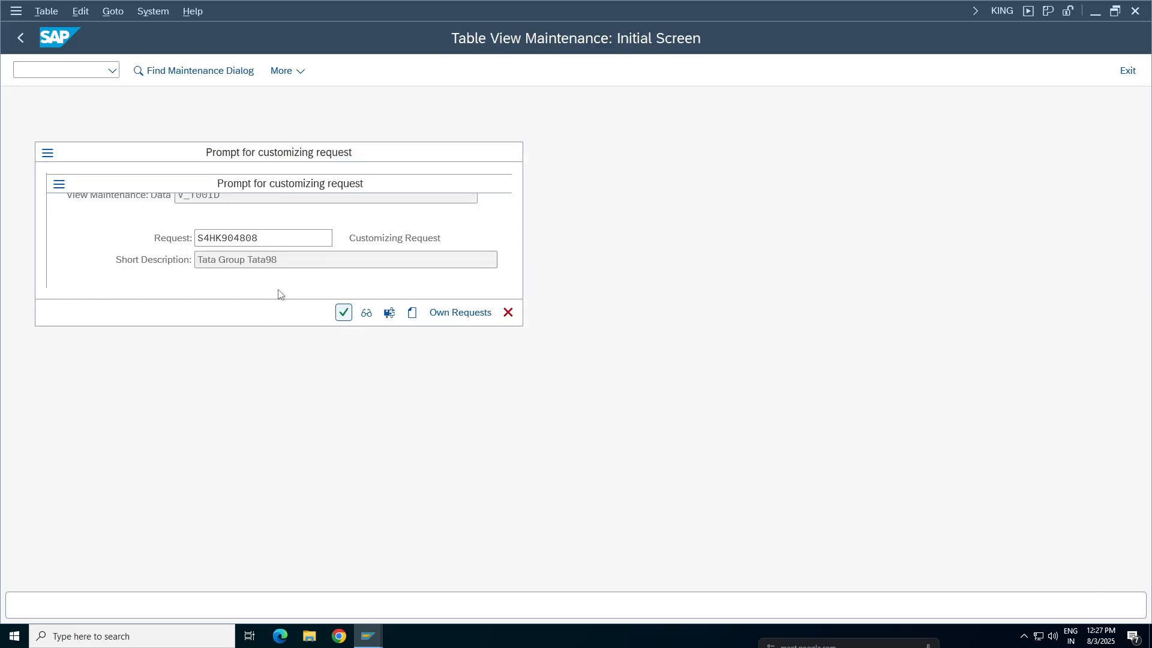
key("Return")
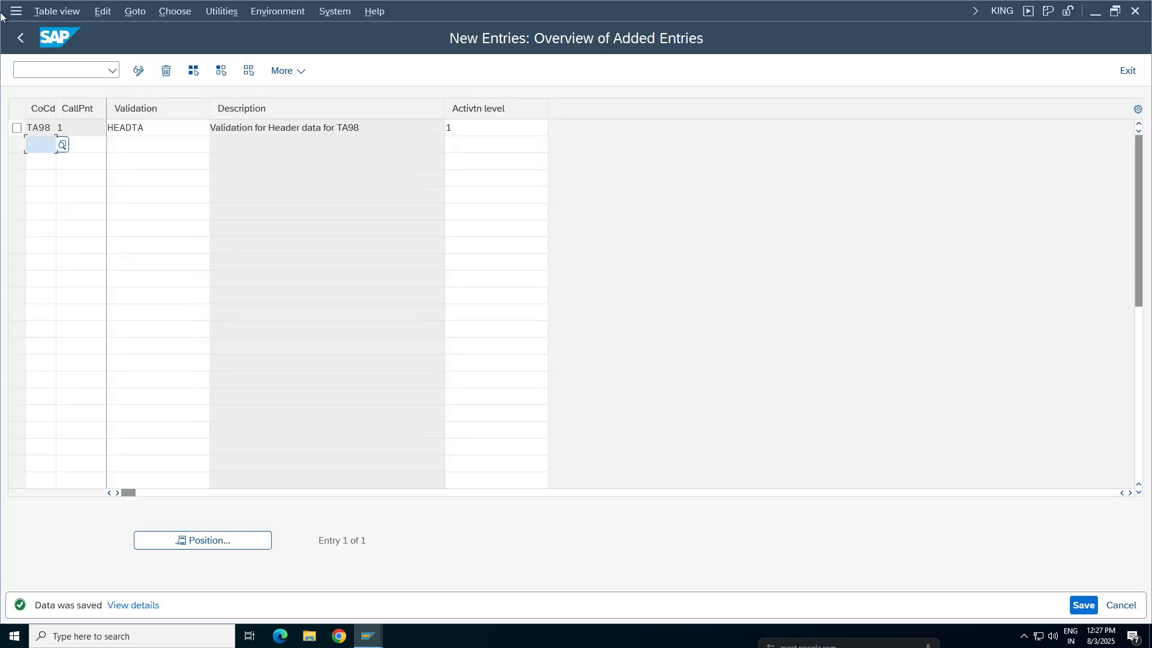
Check the TA98 entry in the overview of accounting document validations and return to SAP Easy Access
left_click(21, 38)
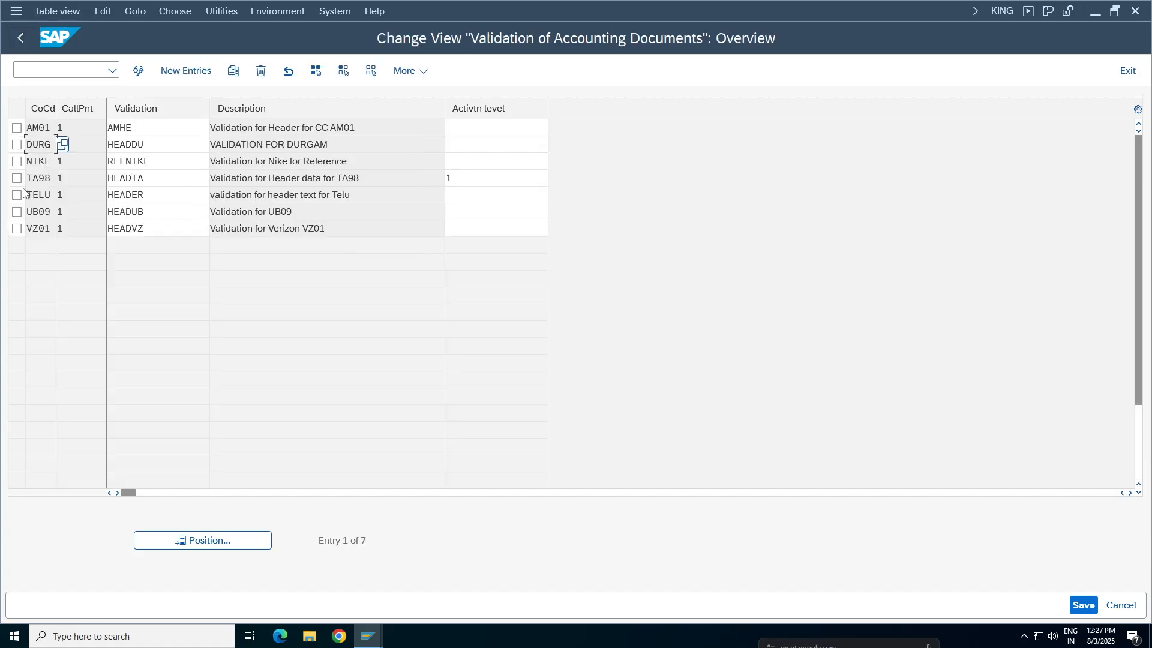
left_click(16, 179)
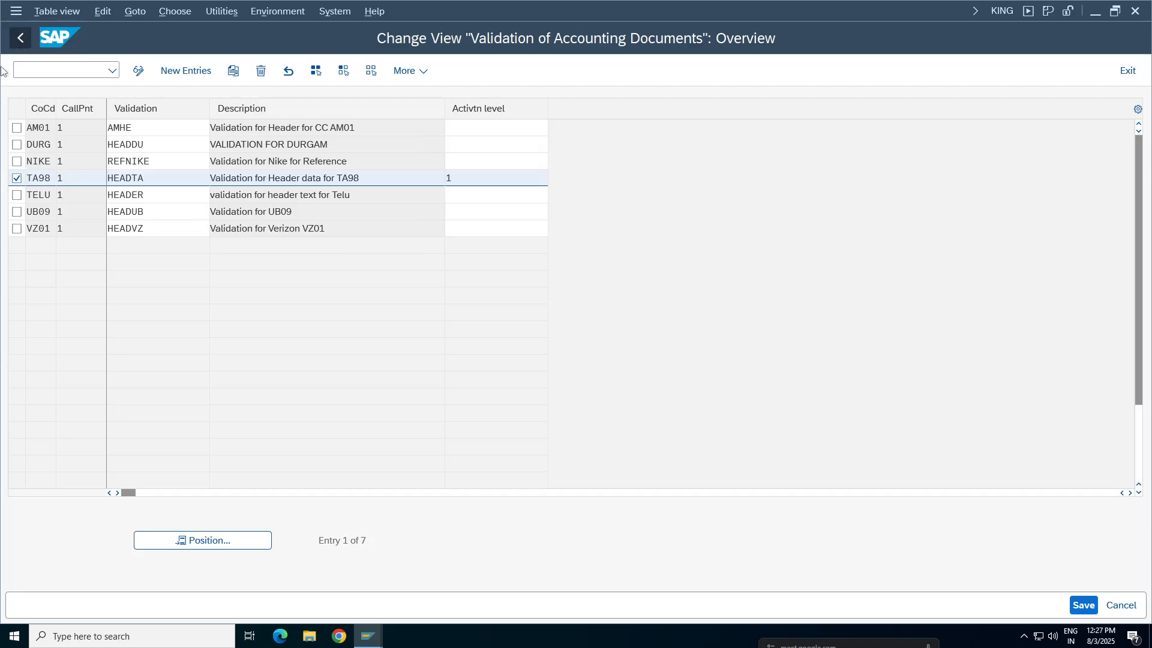
left_click(21, 37)
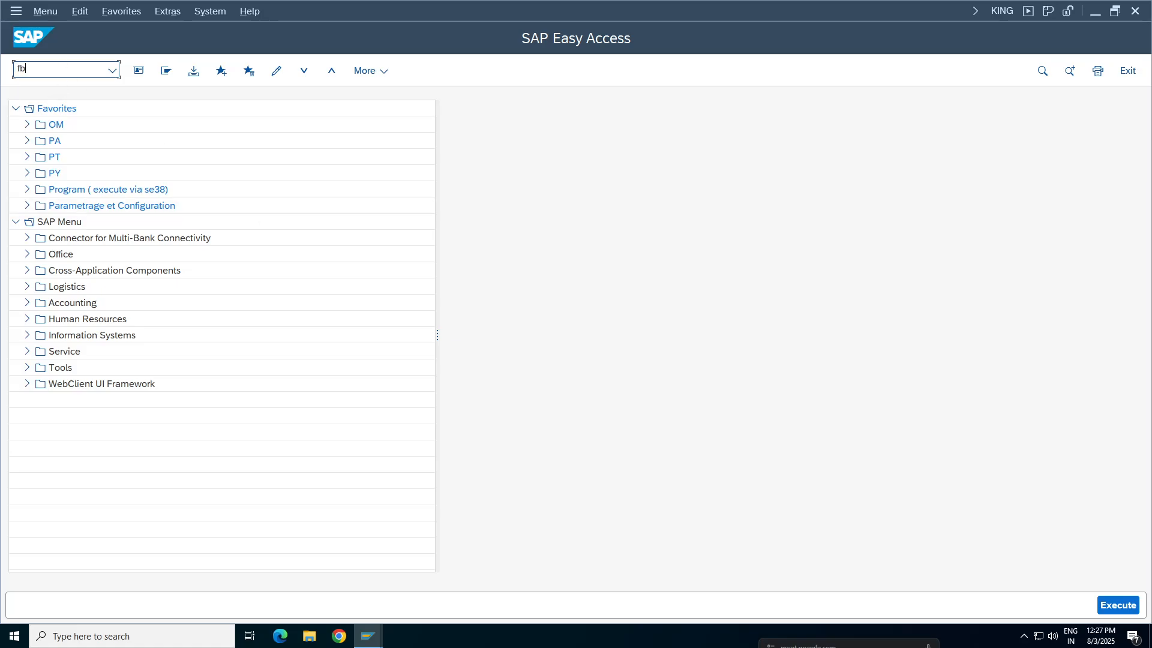
Open the G/L account document entry transaction and set the document date to 03.08.2025
type("0")
key("Return")
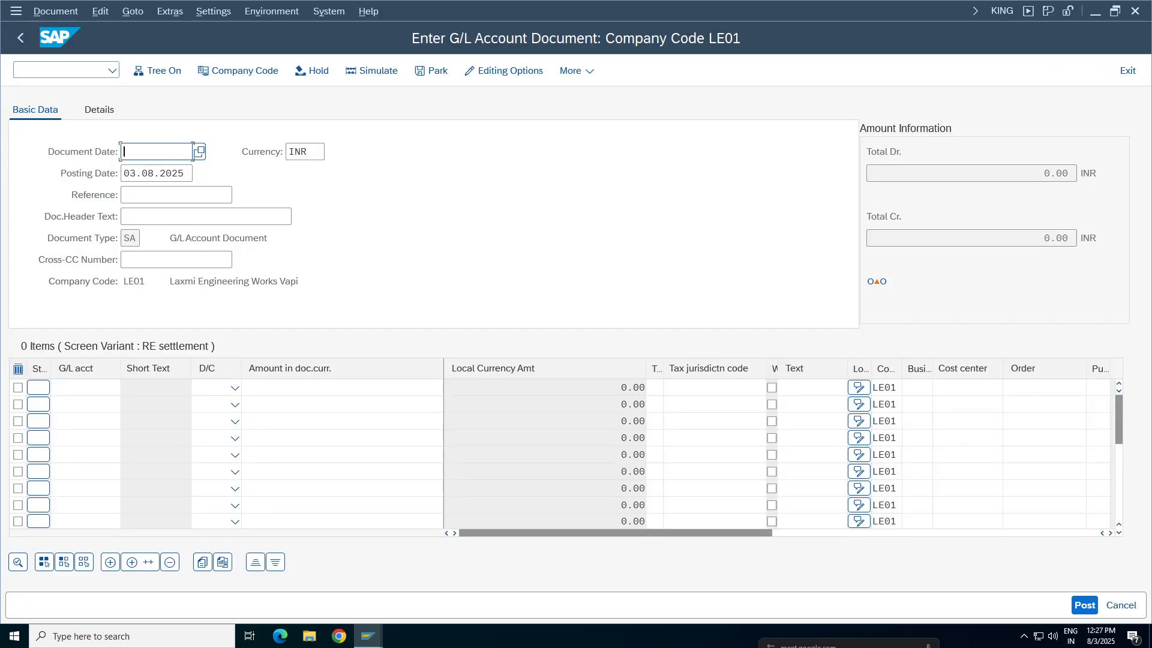
left_click(142, 152)
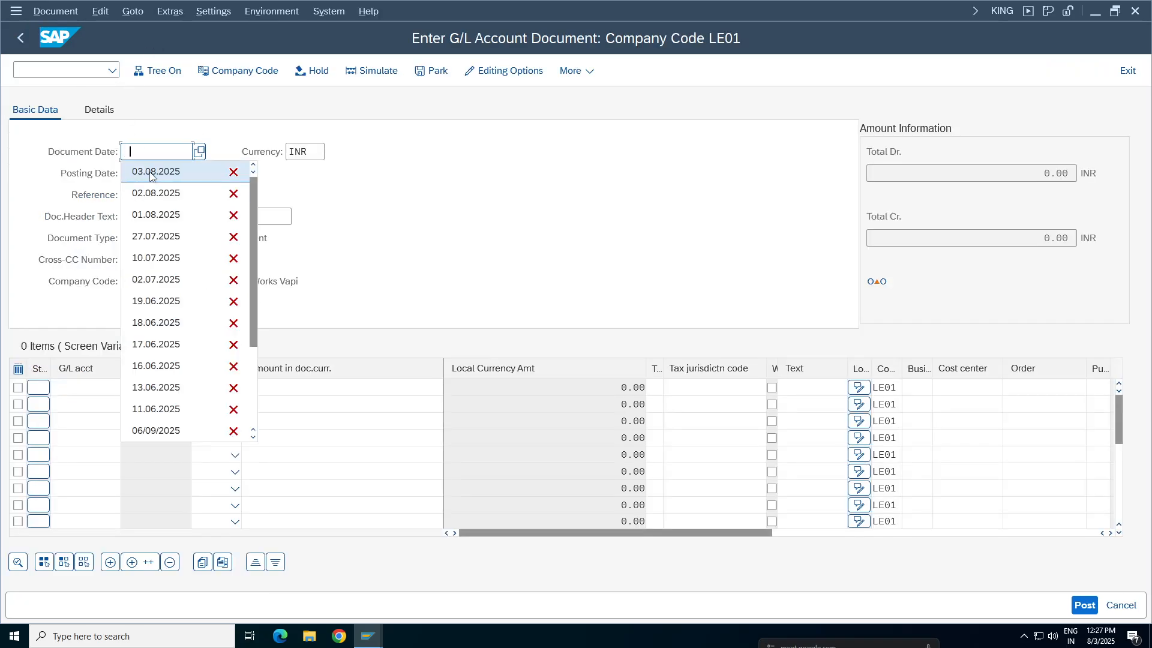
left_click(155, 174)
left_click(195, 196)
key("Tab")
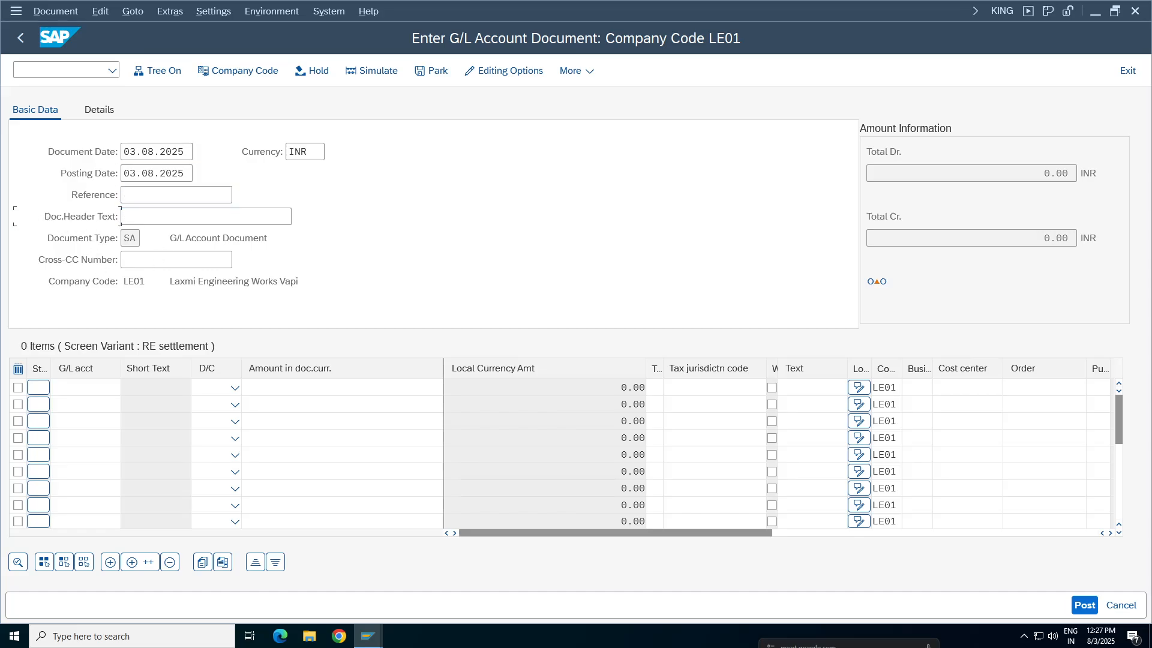
Enter "cvdcvcvcv" as the document header text and leave the reference empty
type("cvdcvc")
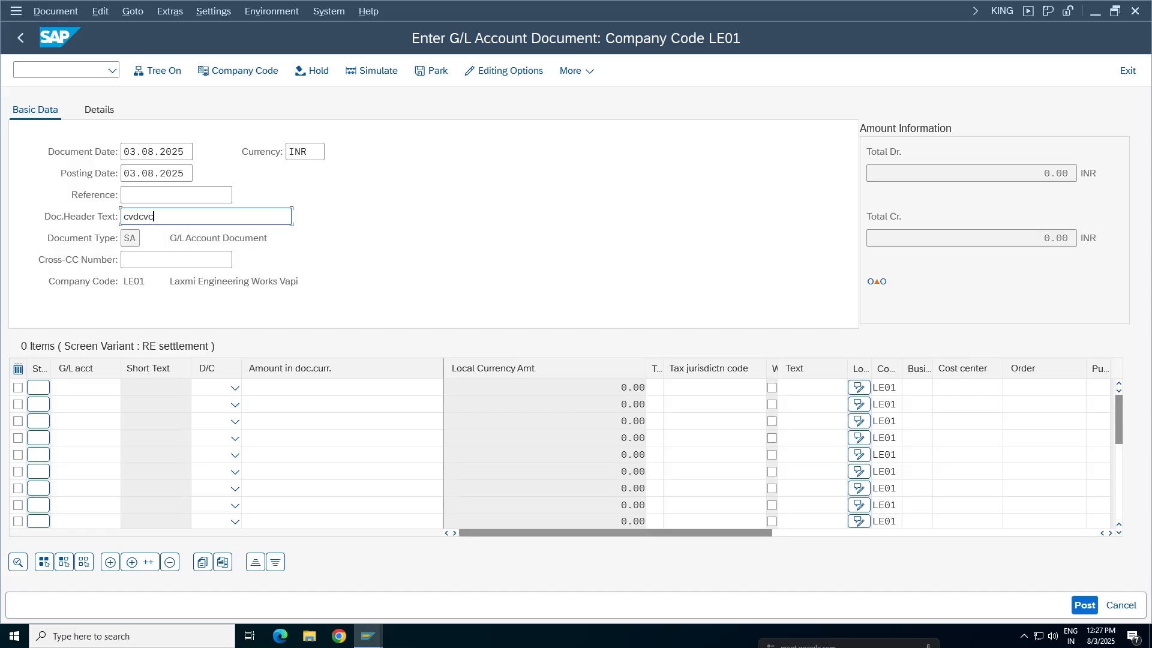
type("vcv")
key("shift+Tab")
type("dd")
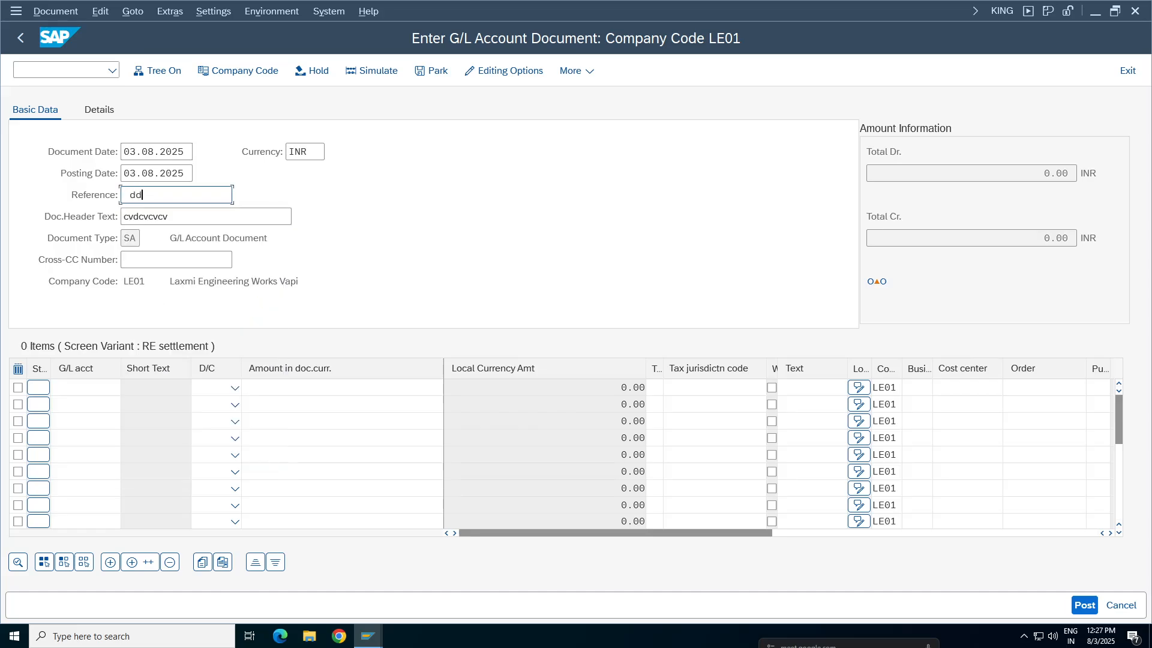
key("BackSpace")
key("BackSpace")
key("BackSpace")
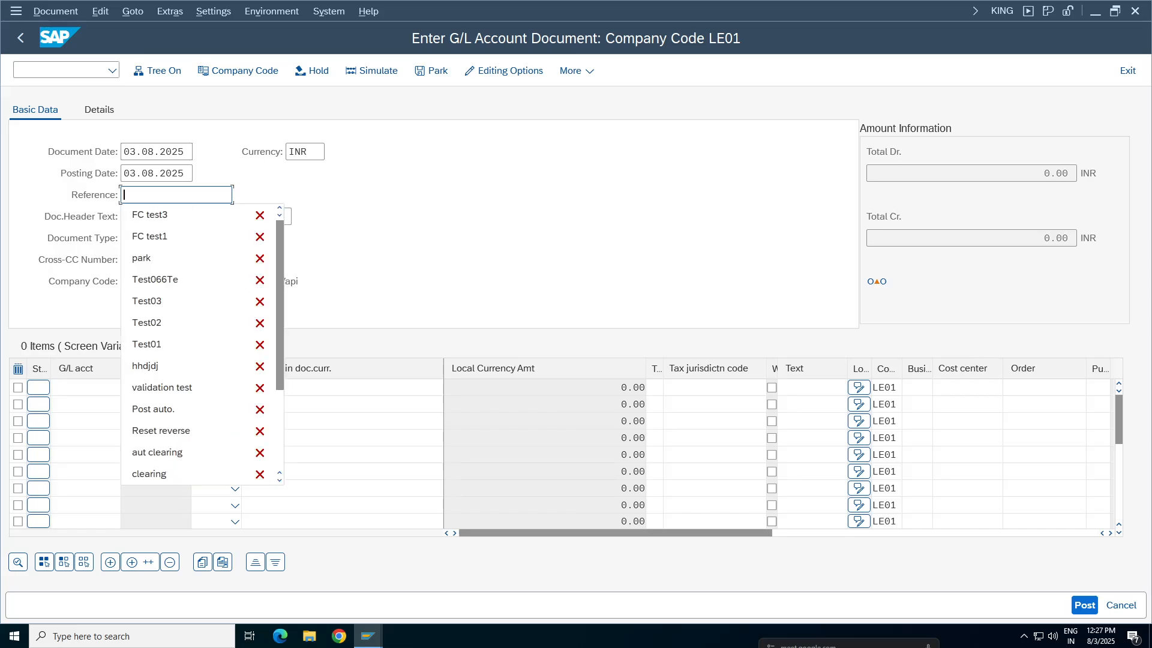
left_click(453, 237)
Enter two line items: G/L account 3000 as debit and G/L account 1000 as credit
left_click(78, 388)
key("space")
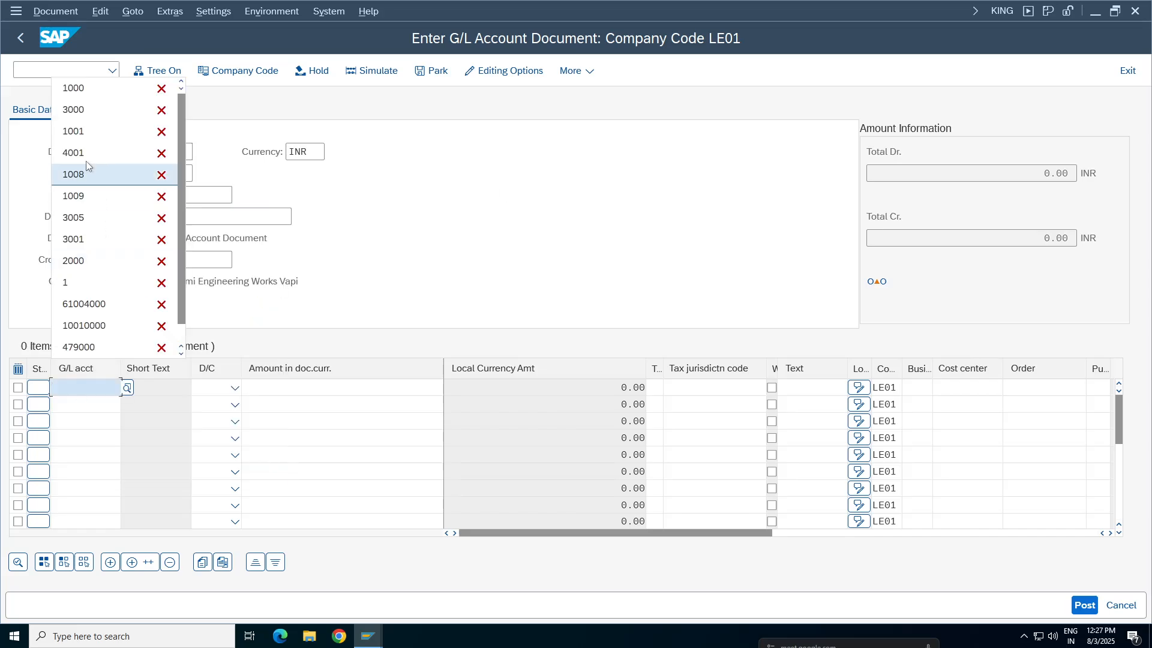
left_click(76, 111)
left_click(81, 405)
key("space")
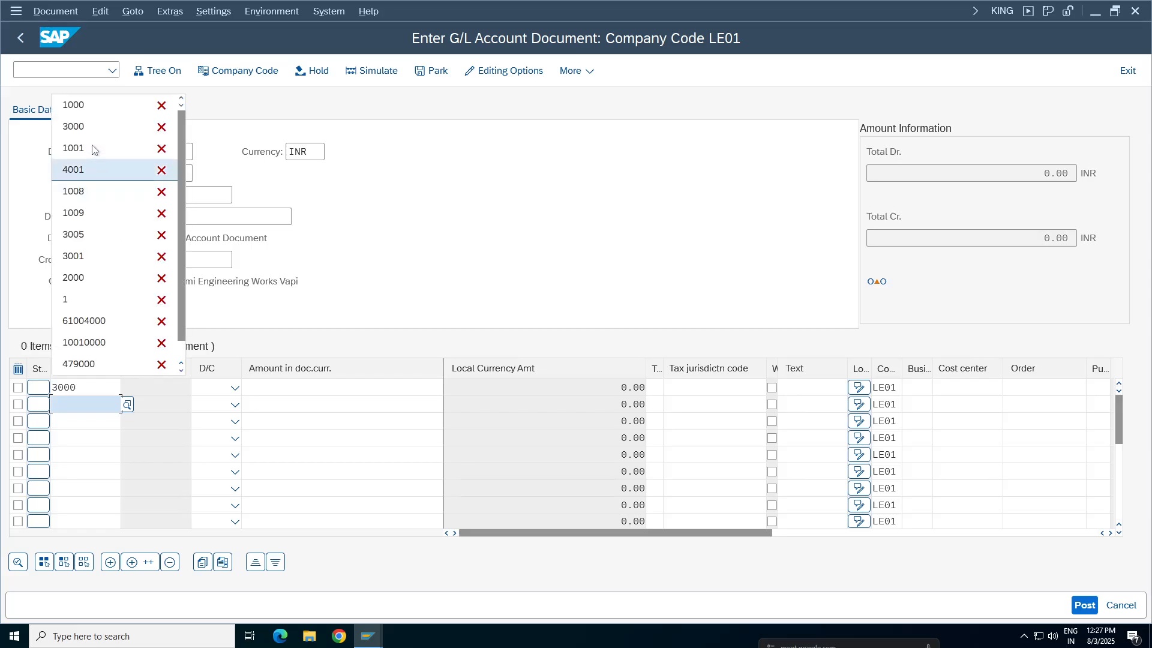
left_click(92, 111)
left_click(235, 388)
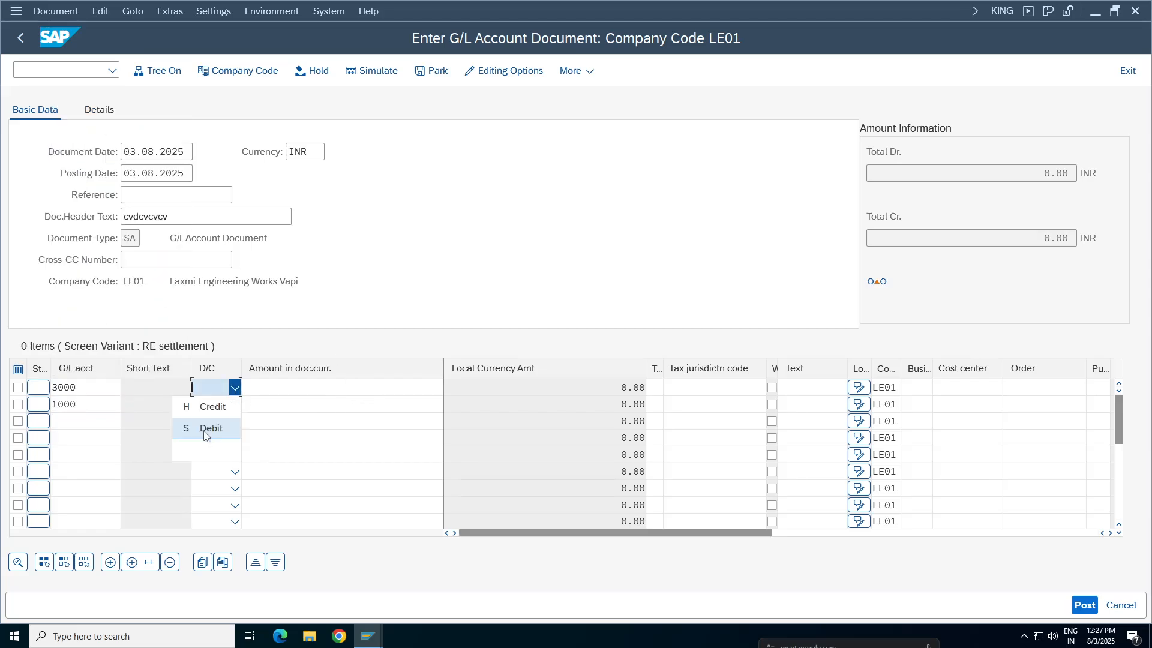
left_click(210, 429)
left_click(235, 404)
left_click(207, 430)
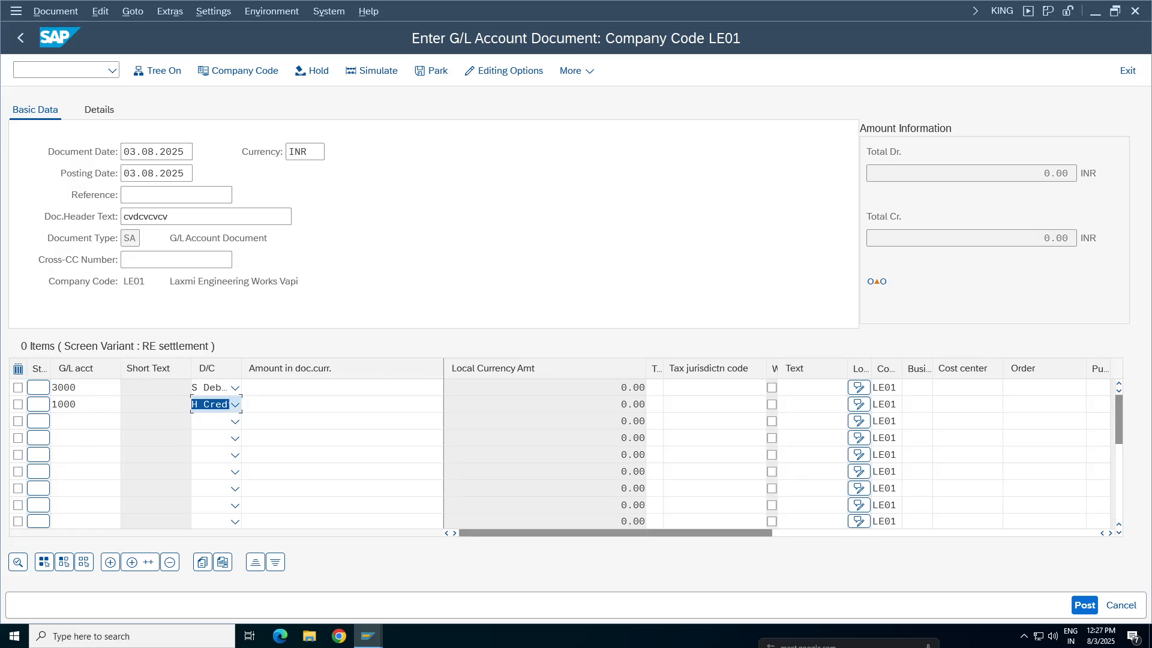
Set the document currency amount to 200 on both the debit and the credit line
left_click(336, 388)
key("space")
left_click(332, 111)
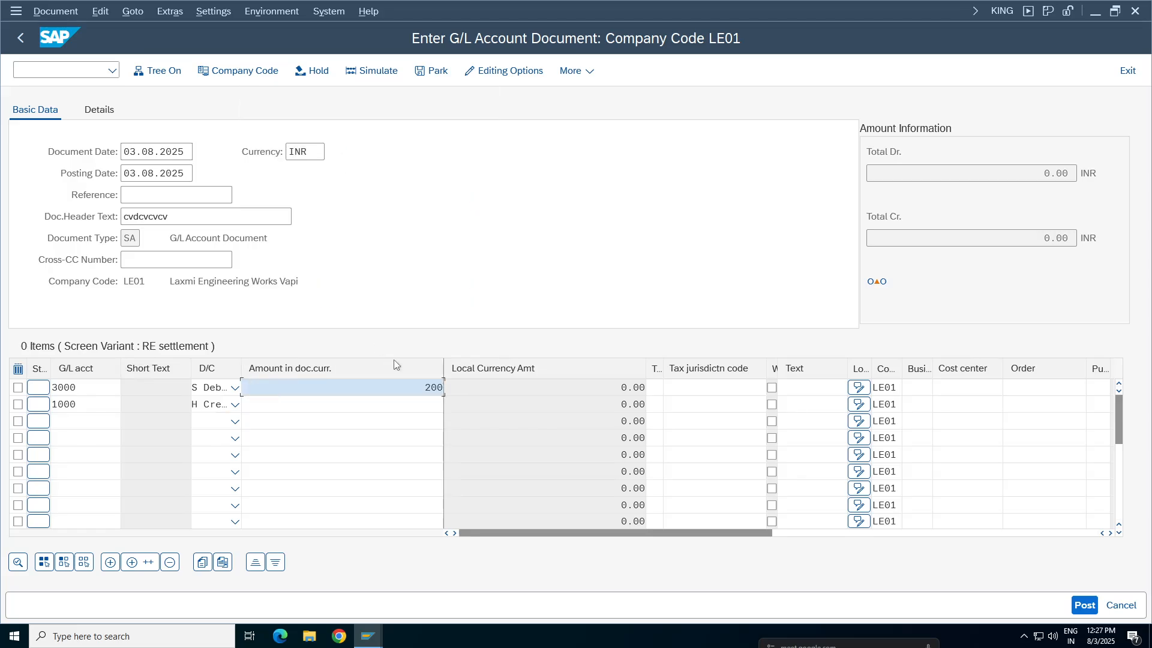
left_click(360, 405)
key("space")
left_click(401, 125)
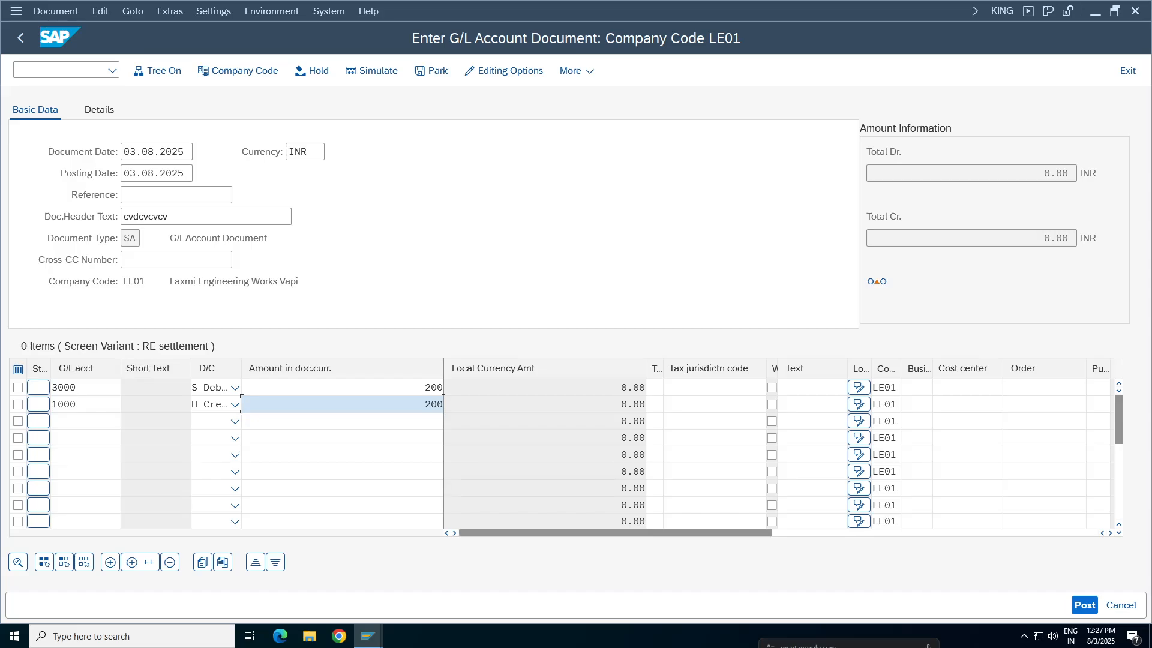
Set the item text to STATIONERY EXP on both the debit and the credit line
left_click(807, 389)
key("space")
left_click(802, 406)
left_click(807, 404)
key("space")
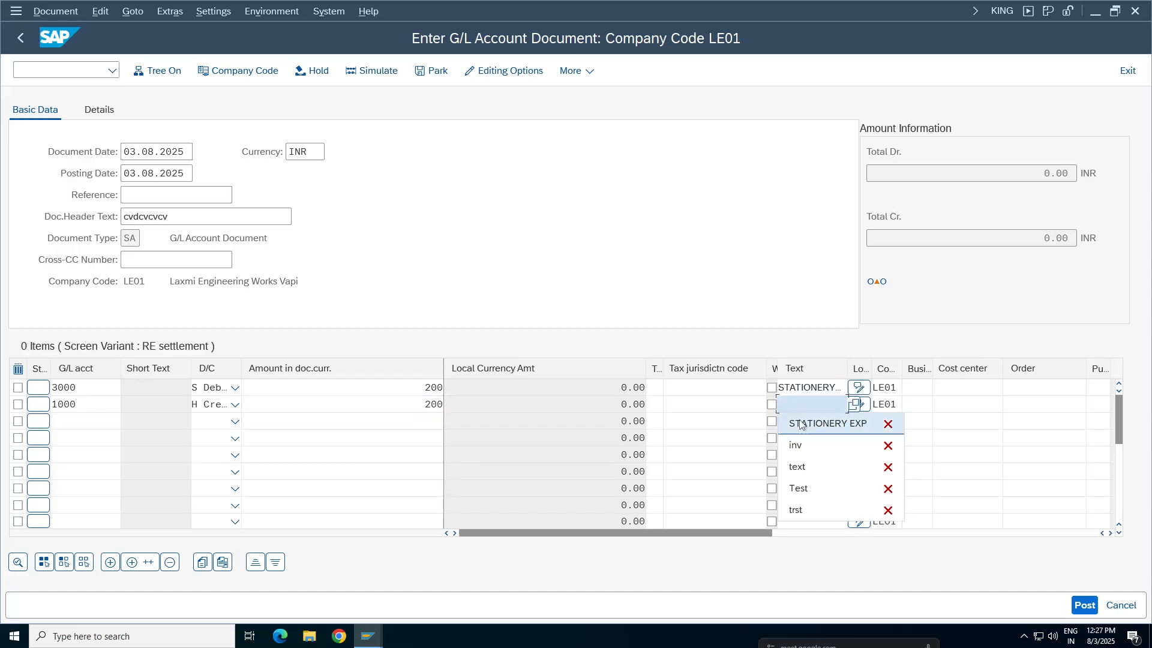
left_click(803, 424)
Assign cost center 100100 to the debit line and business area TCHY to the credit line, and check the entries
left_click(960, 388)
key("space")
left_click(954, 405)
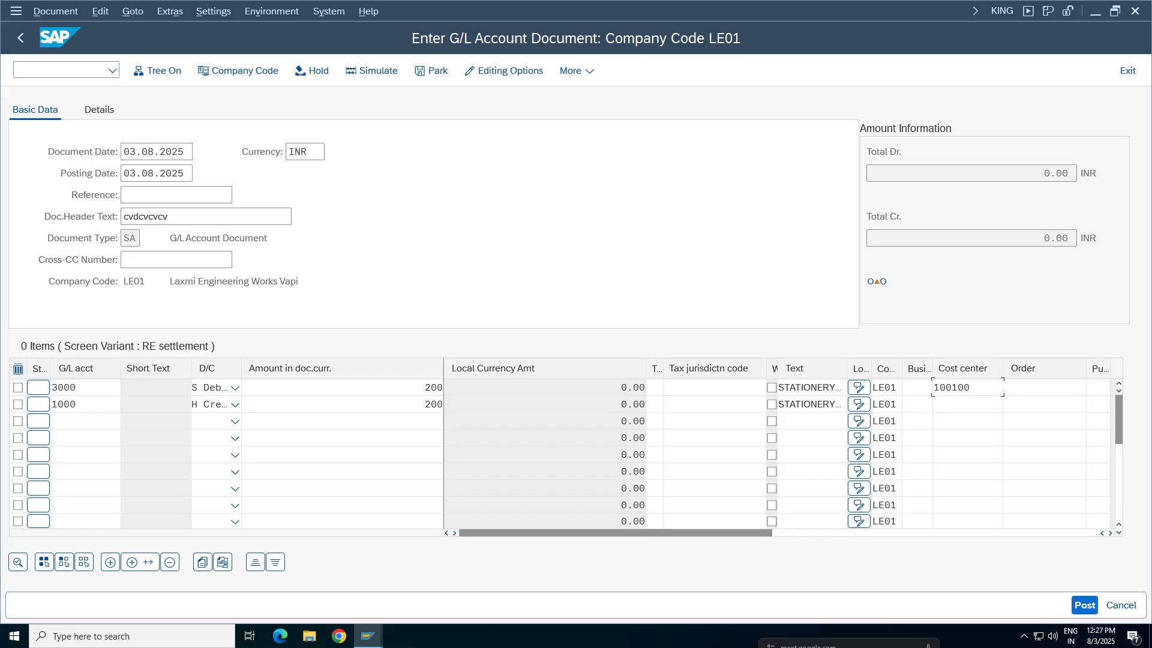
key("space")
left_click(925, 423)
key("Return")
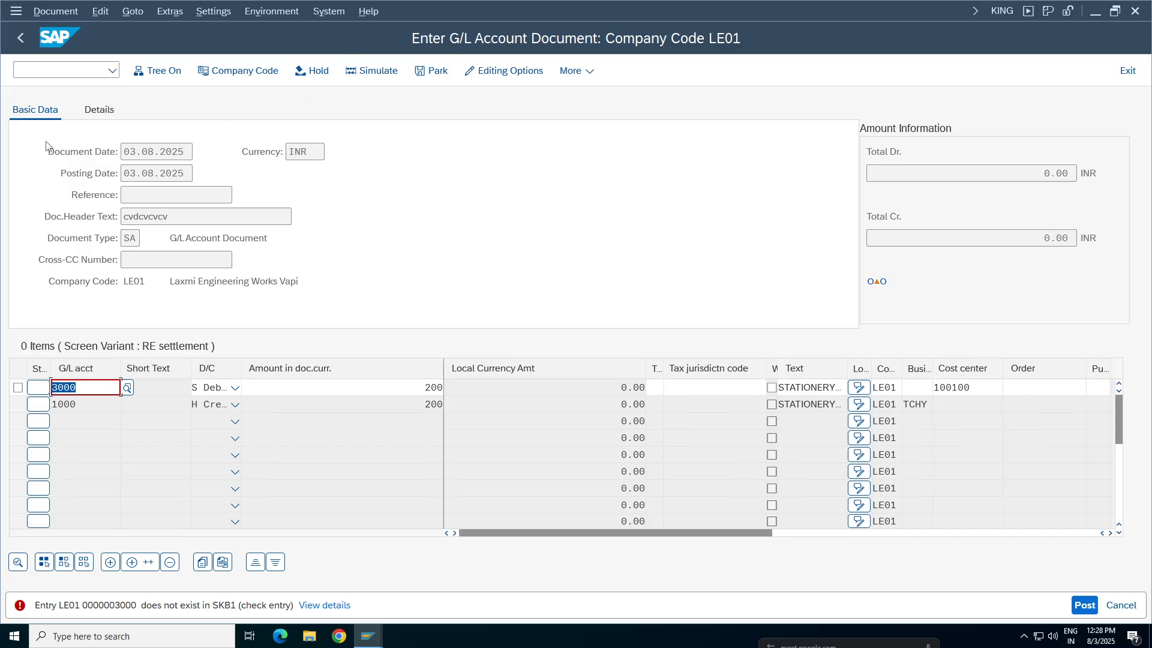
Open transaction FB50 in a new session and change its company code to TA98
left_click(67, 70)
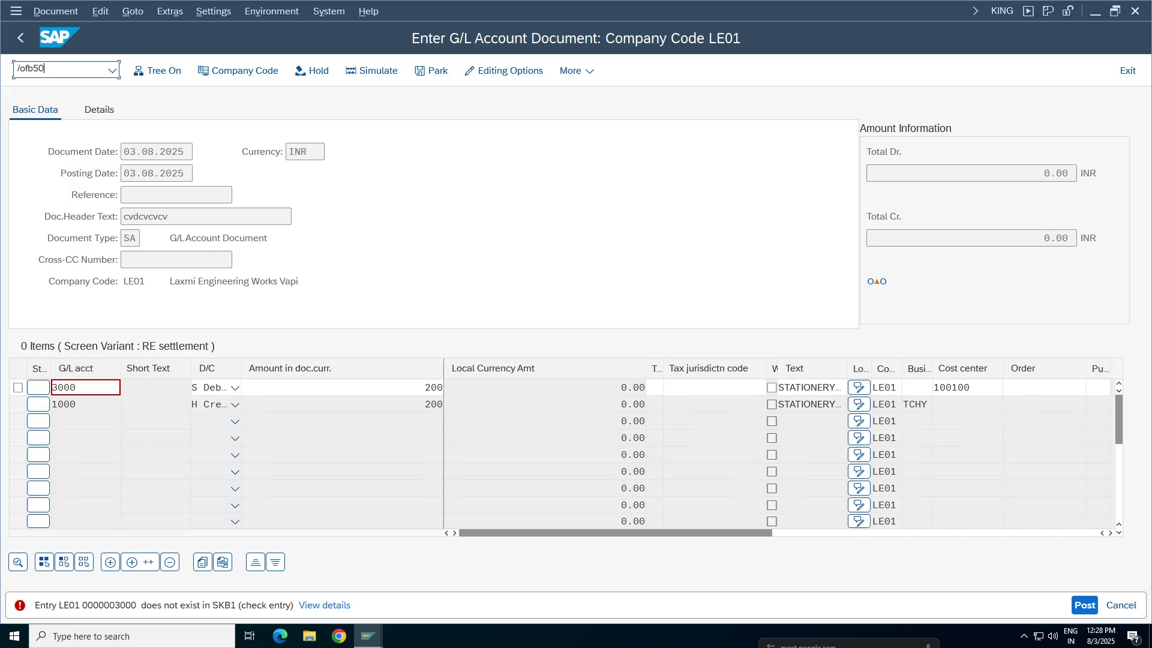
key("Return")
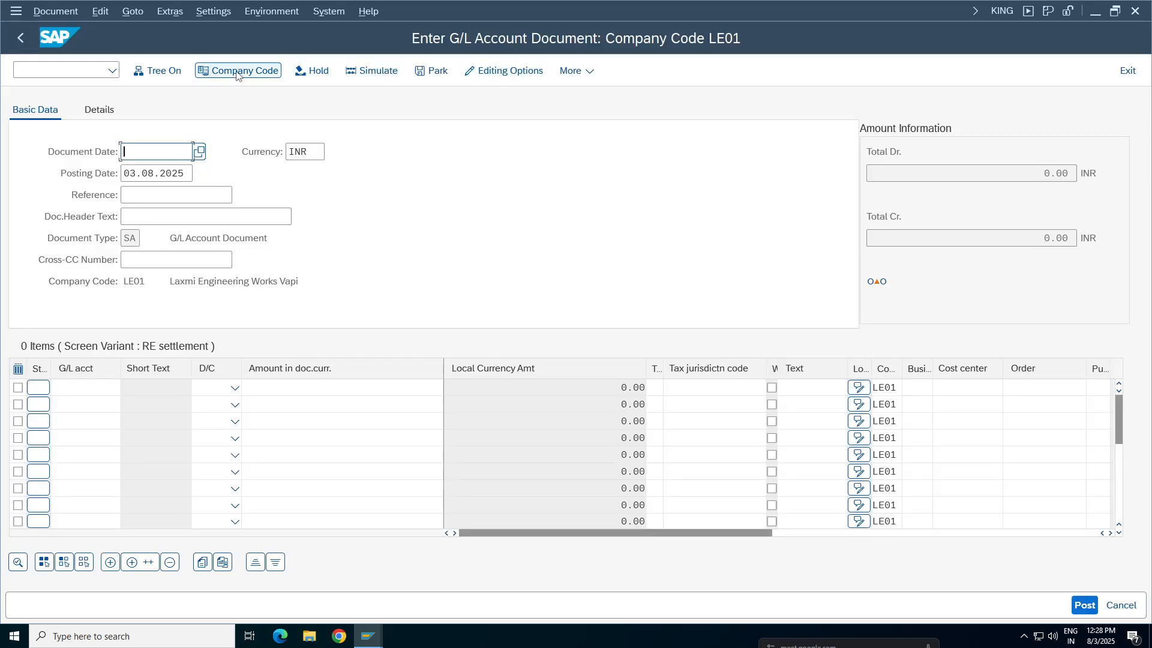
left_click(237, 72)
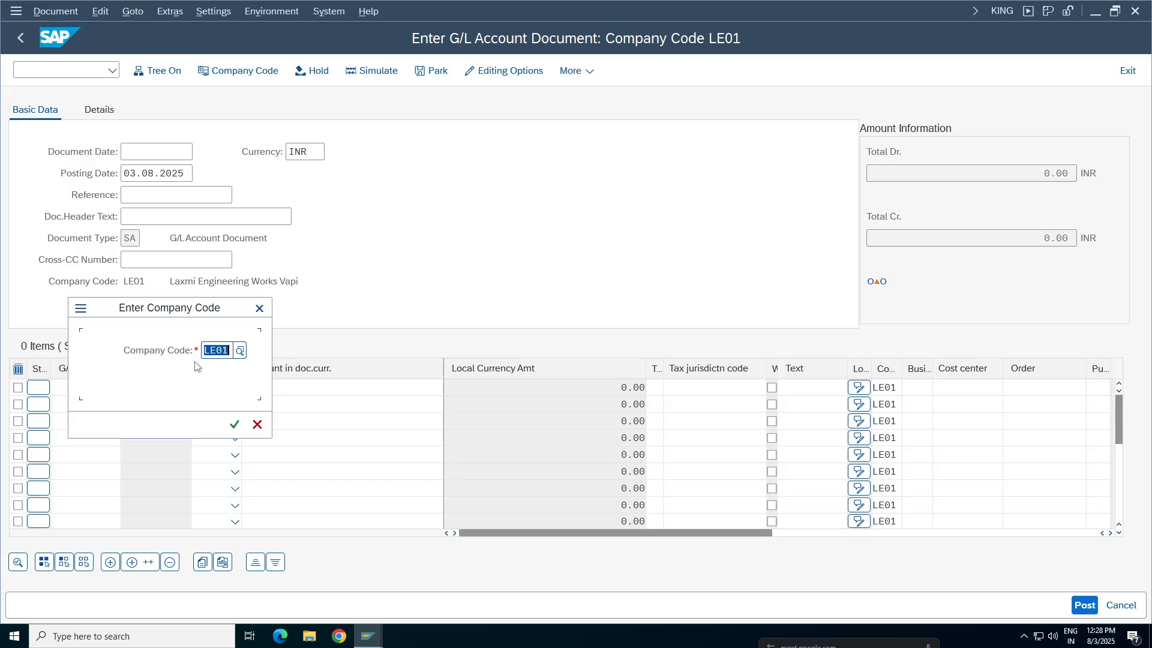
key("BackSpace")
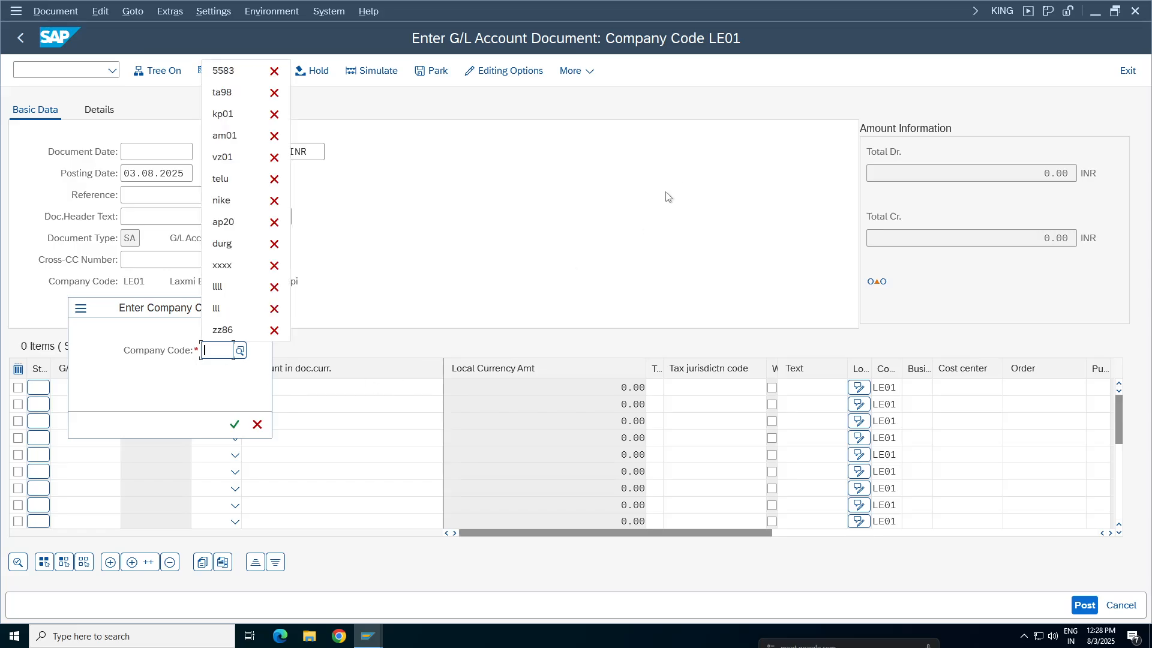
left_click(669, 197)
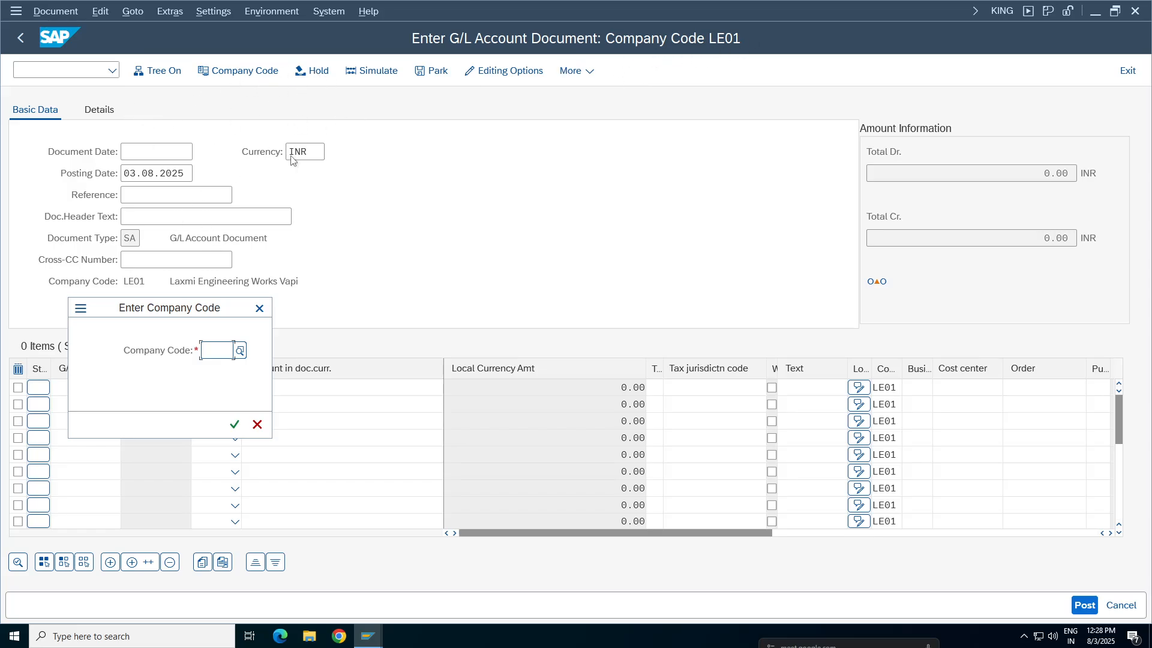
left_click(233, 350)
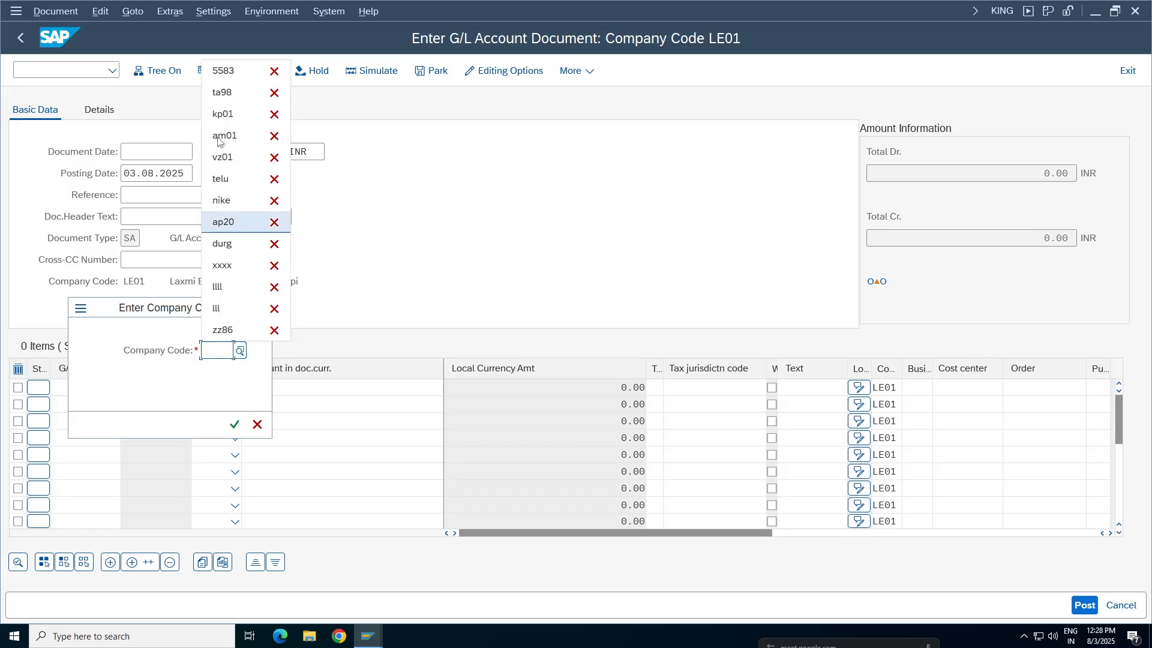
left_click(231, 93)
left_click(235, 424)
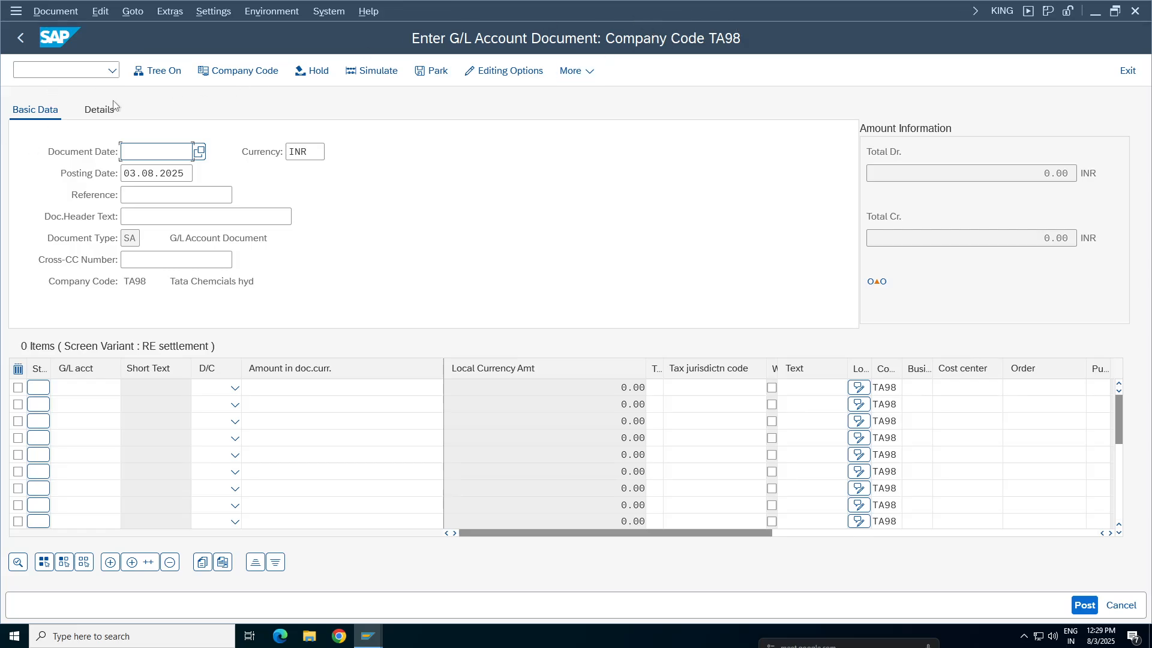
Set the document date to 03.08.2025 and the reference to "validation tes"
key("BackSpace")
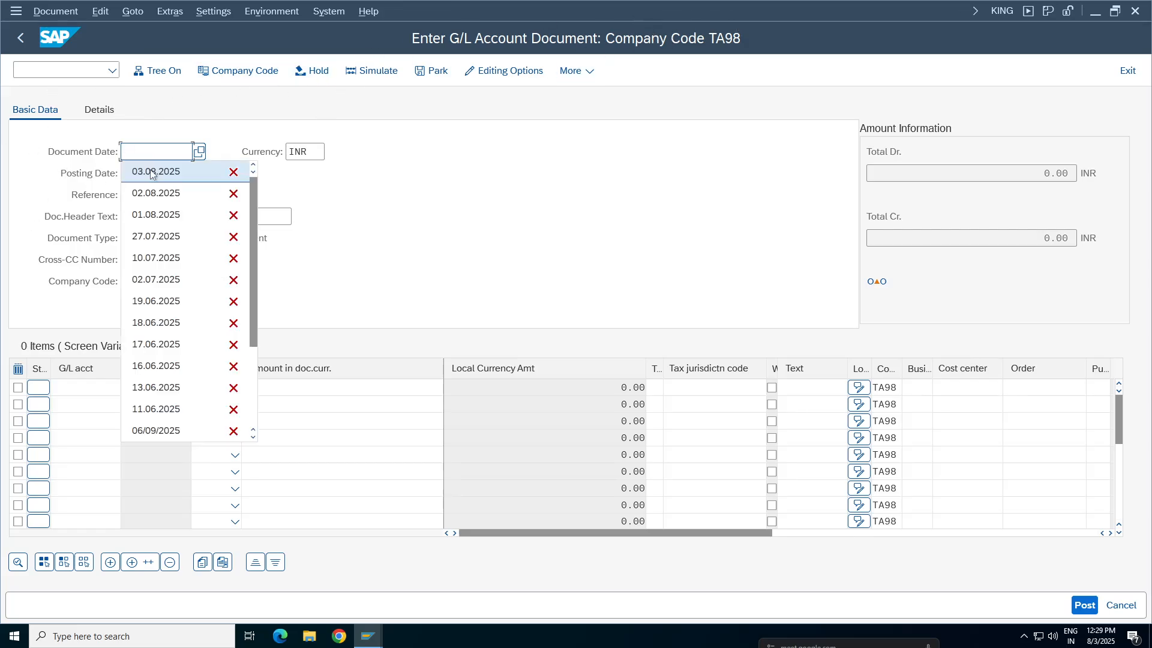
left_click(144, 174)
left_click(144, 195)
key("BackSpace")
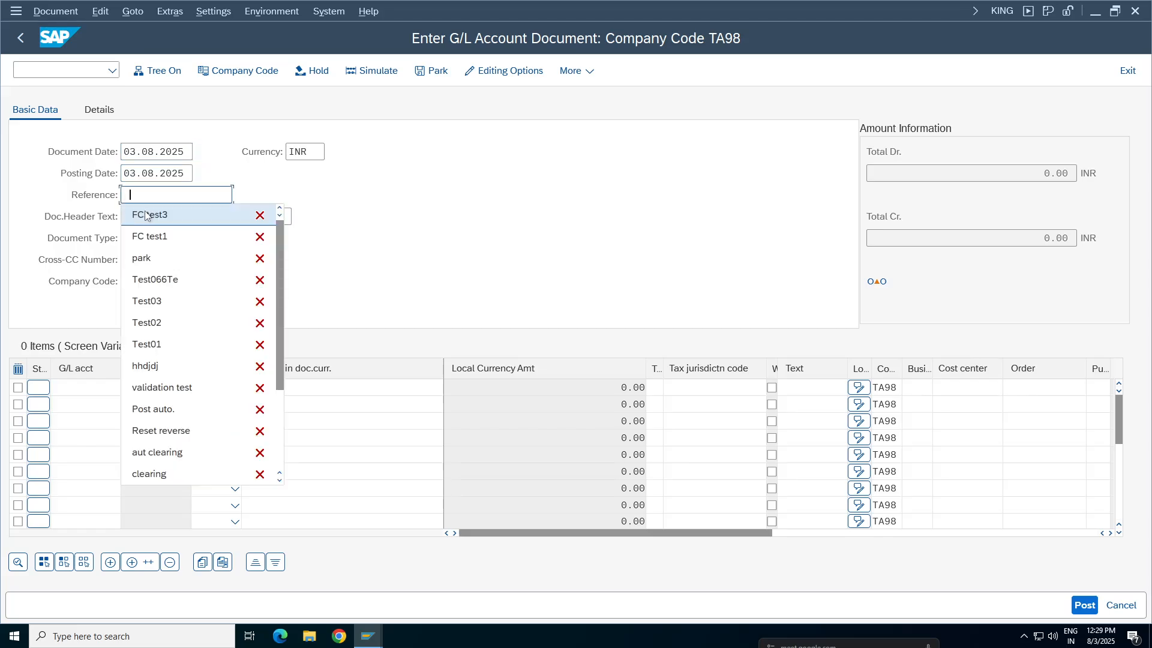
left_click(144, 213)
key("BackSpace")
key("BackSpace")
key("BackSpace")
key("BackSpace")
key("BackSpace")
key("BackSpace")
key("BackSpace")
key("BackSpace")
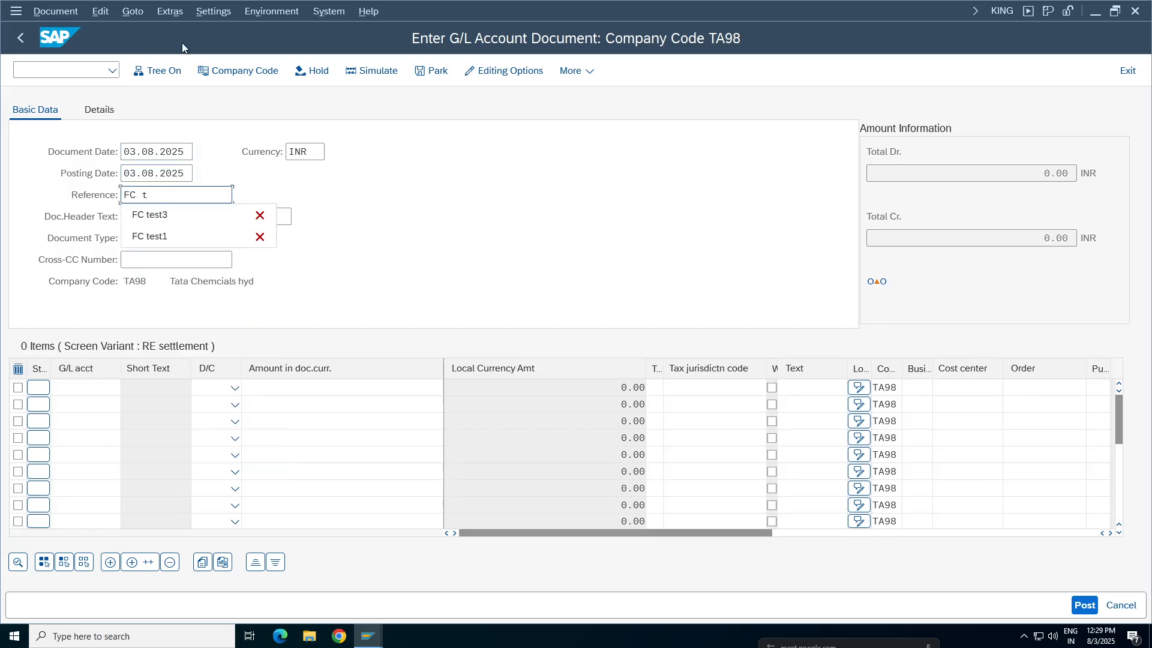
type("test")
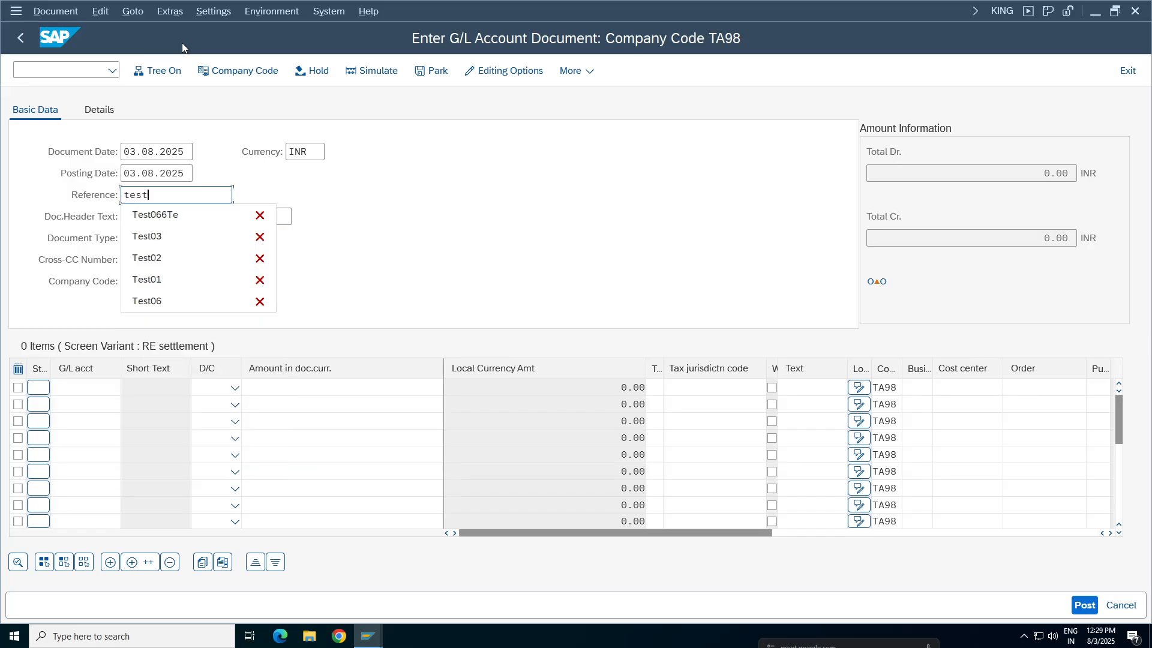
key("BackSpace")
key("BackSpace")
key("BackSpace")
key("BackSpace")
type("valid")
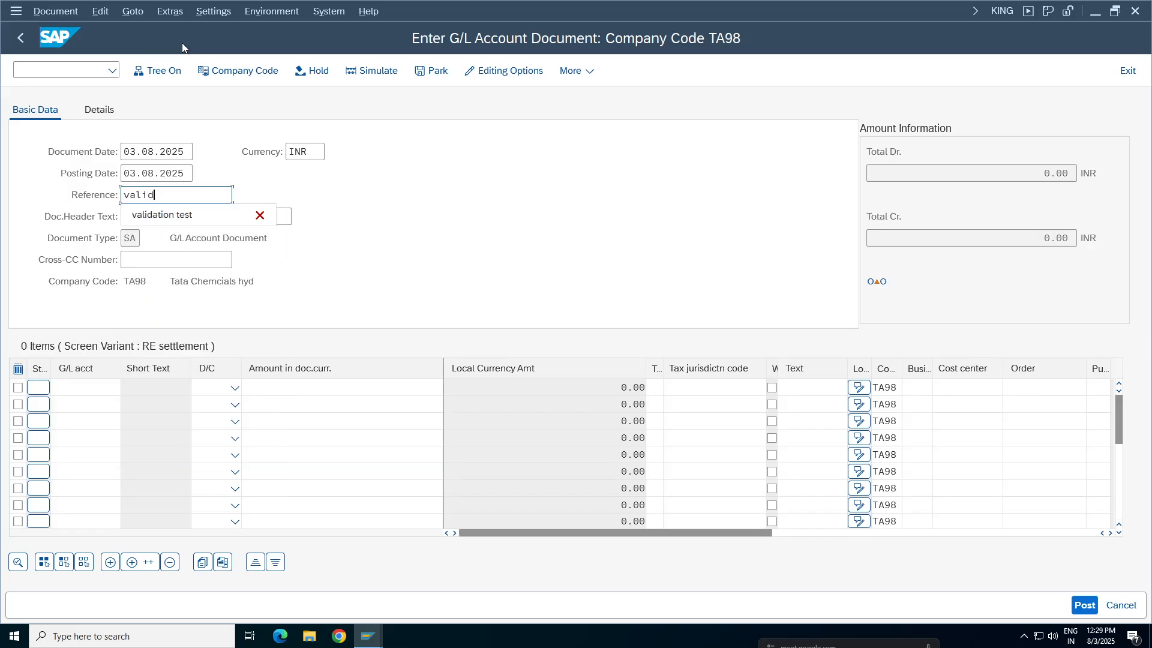
type("ation tes")
Enter "fffffff" as the document header text
left_click(216, 221)
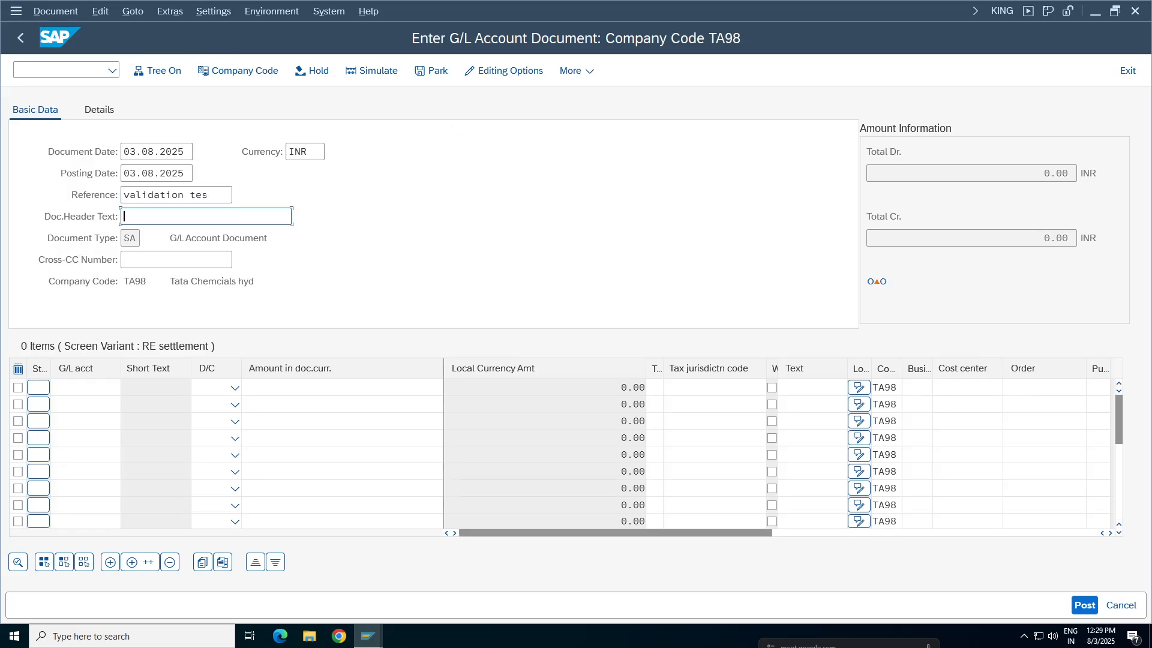
type("fffffff")
Enter G/L accounts 3000 and 1000 as two line items with a document currency amount of 1 each
left_click(84, 387)
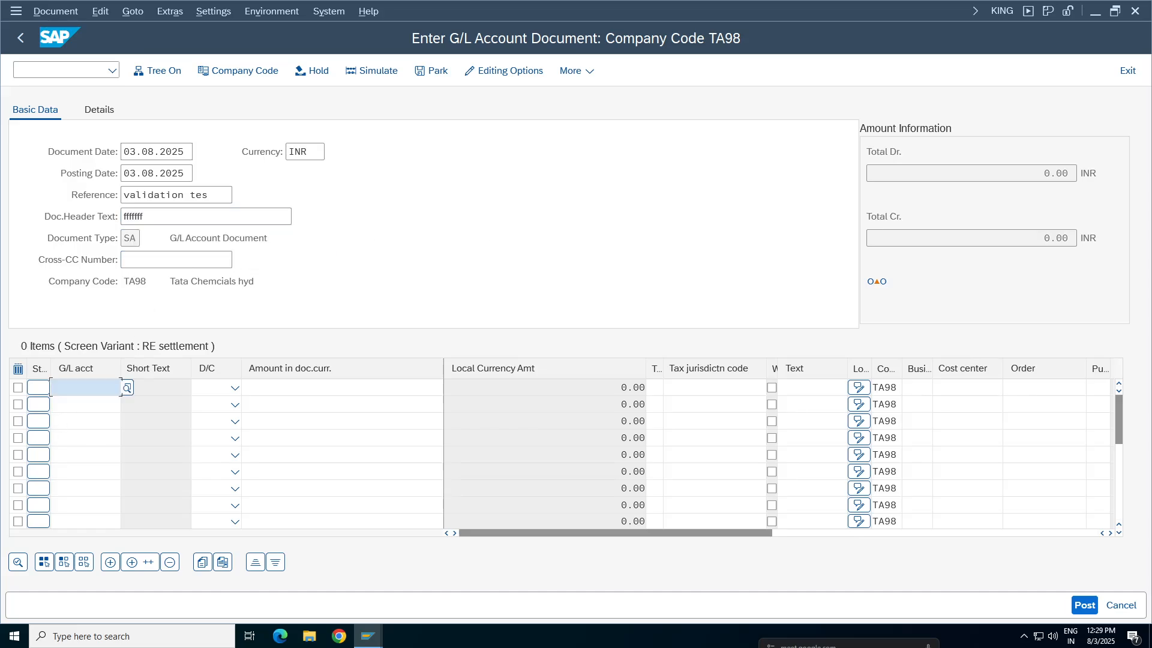
left_click(72, 110)
left_click(84, 404)
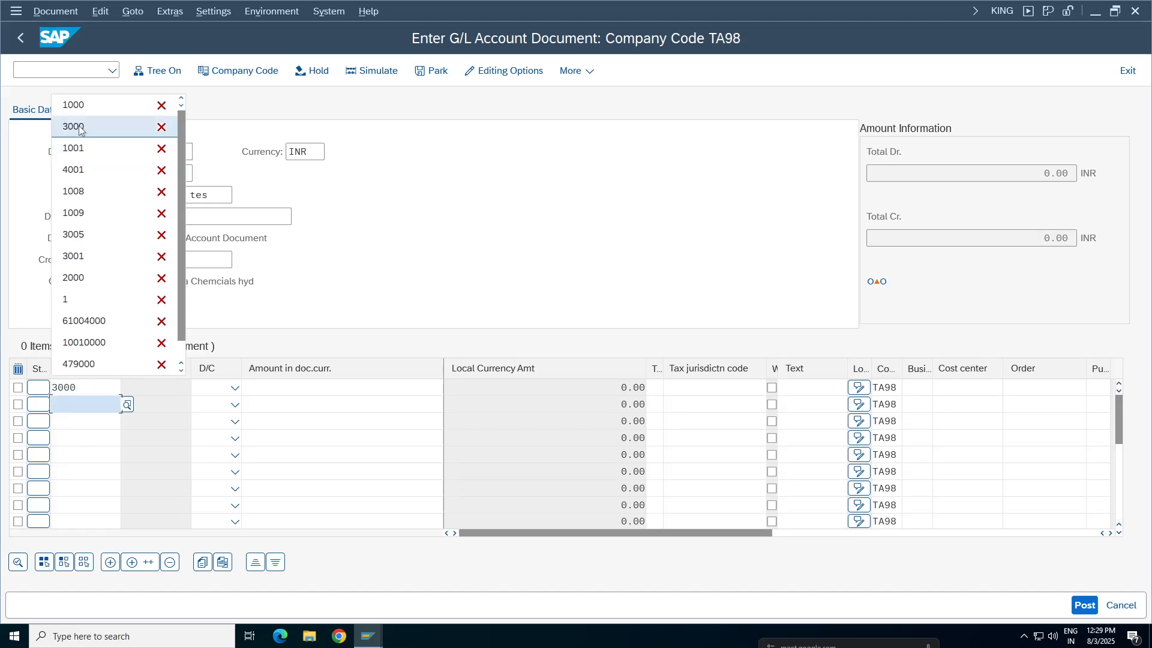
left_click(72, 104)
left_click(348, 388)
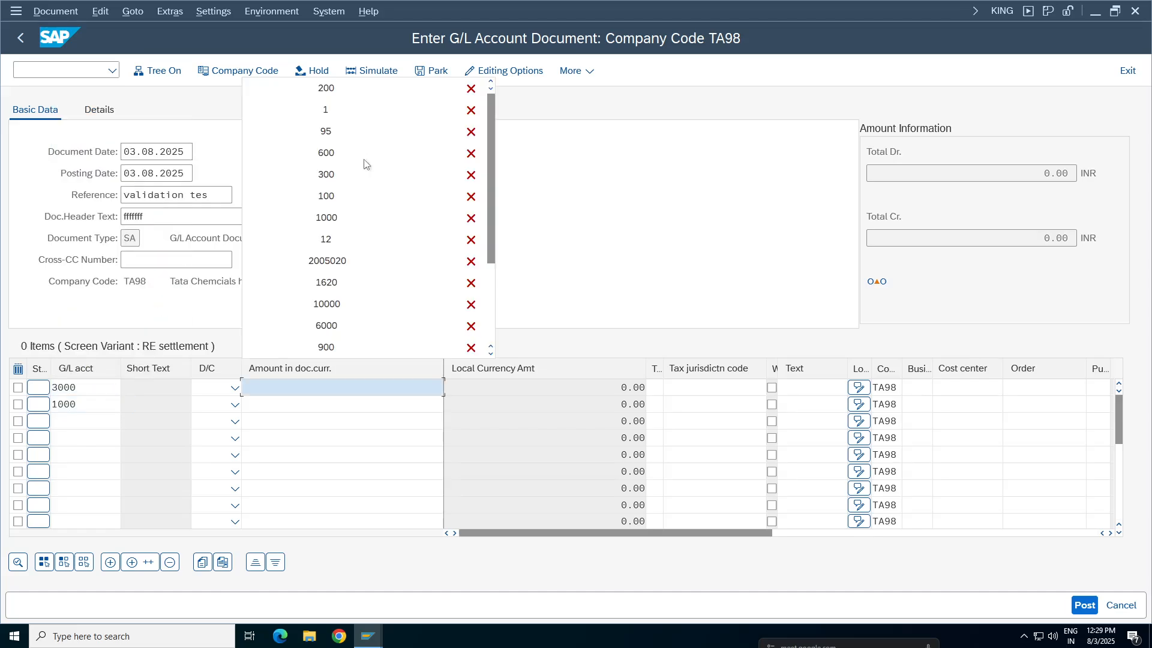
left_click(337, 113)
left_click(372, 404)
left_click(346, 122)
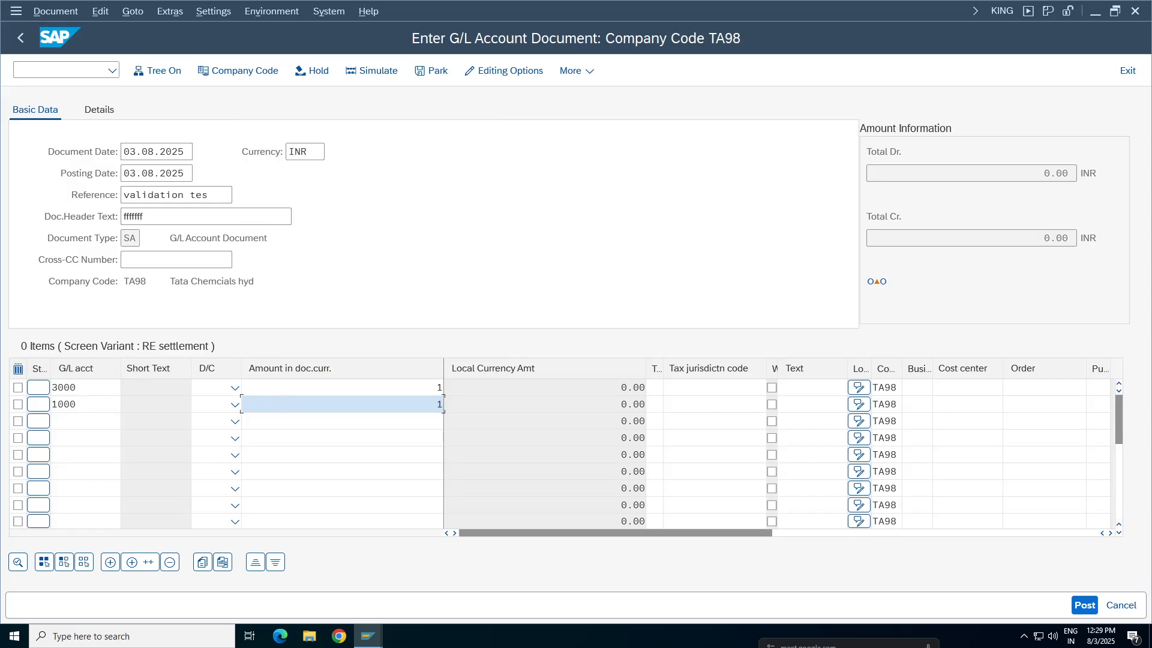
Mark the account 3000 line as debit and the account 1000 line as credit
left_click(235, 388)
left_click(211, 430)
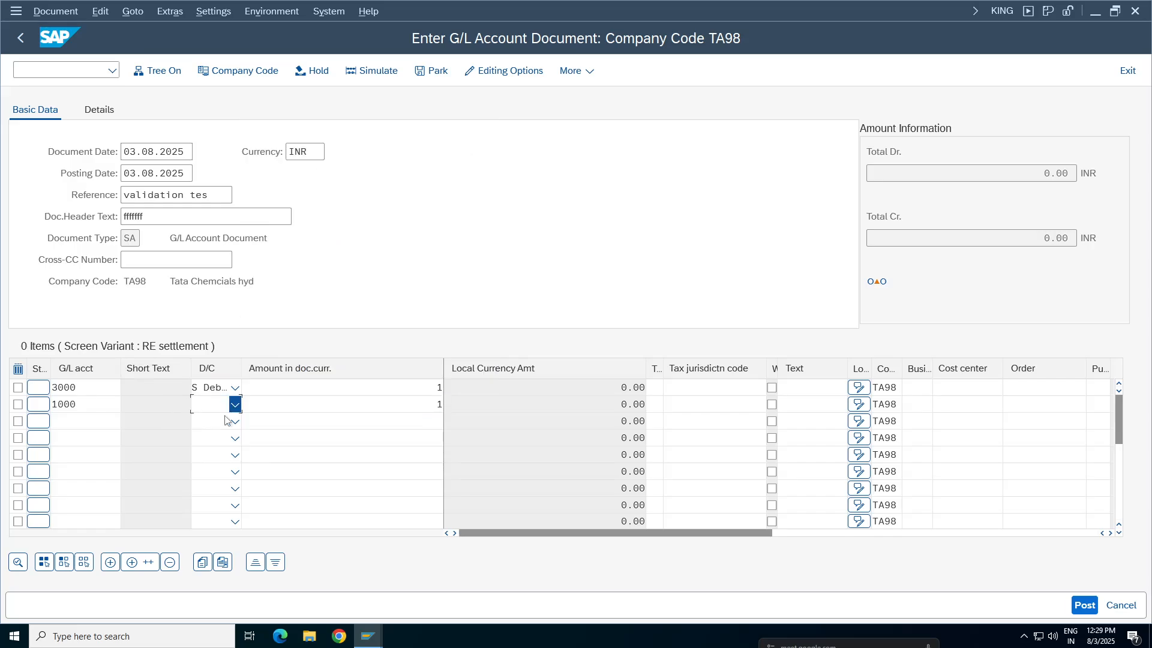
left_click(223, 400)
left_click(216, 425)
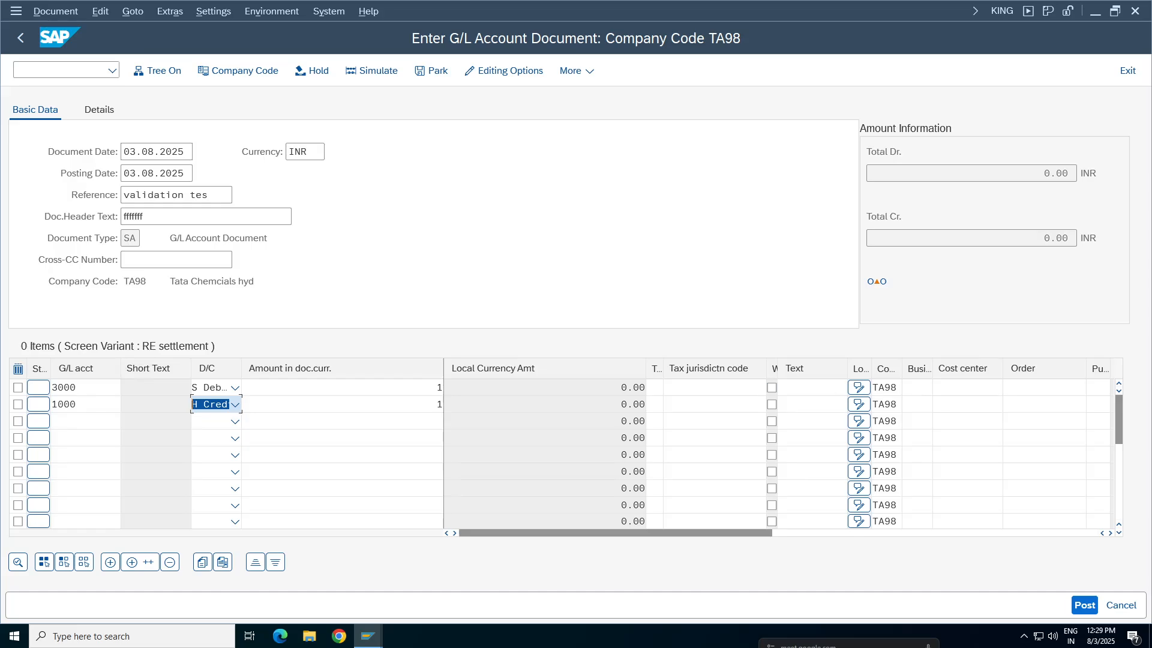
Fill in STATIONERY EXP as the item text of both line items
left_click(810, 387)
left_click(807, 398)
left_click(811, 404)
left_click(808, 416)
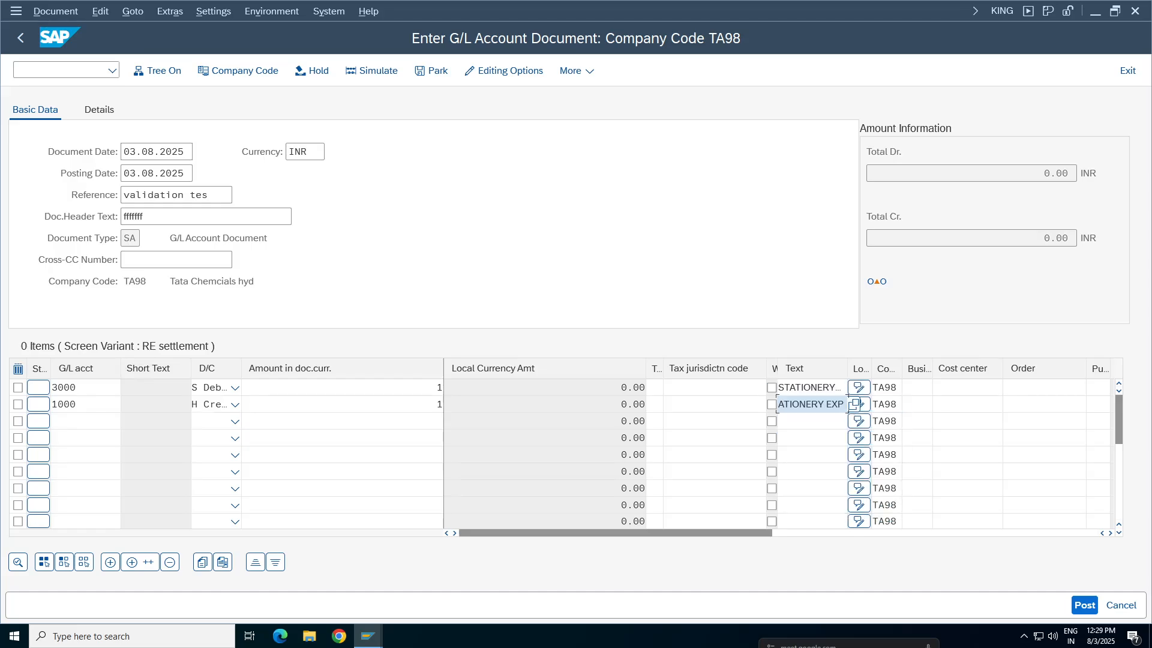
Enter cost center 100100 for account 3000 and business area TCHY for account 1000, and validate the document
left_click(955, 387)
left_click(954, 408)
left_click(924, 404)
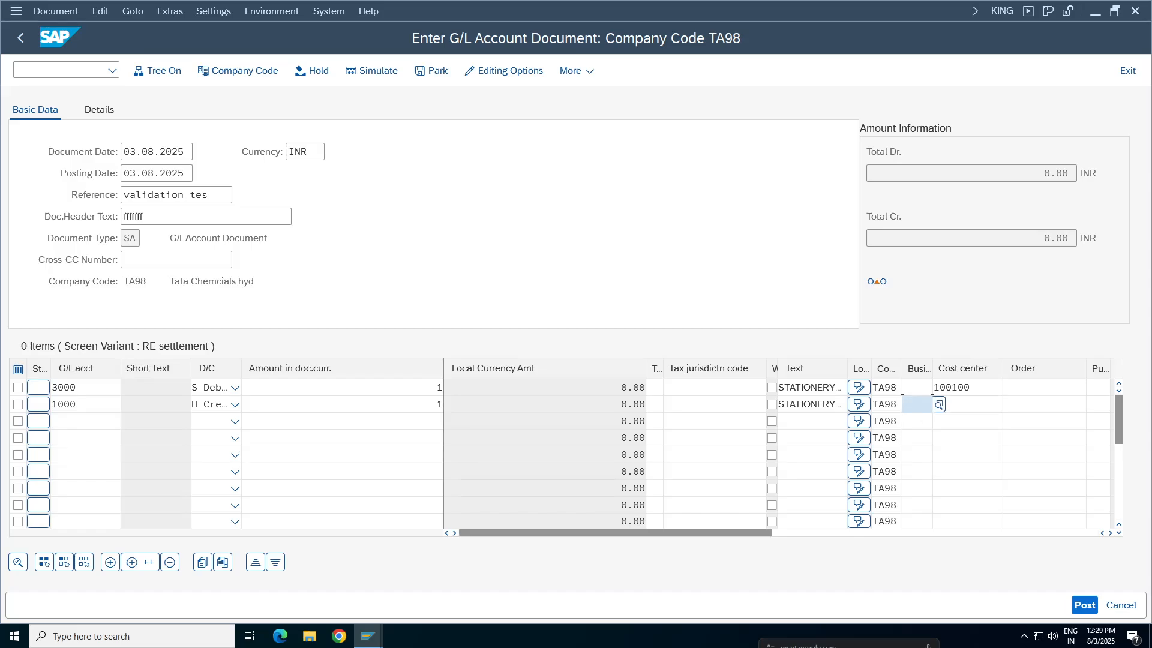
left_click(927, 424)
left_click(918, 388)
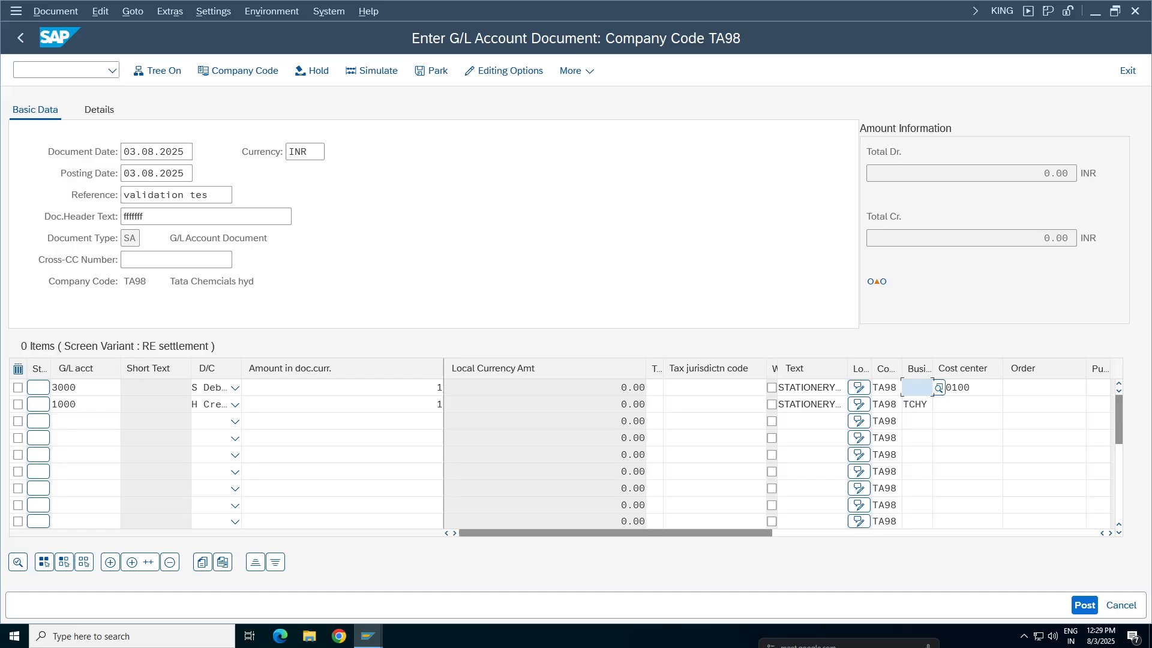
key("Return")
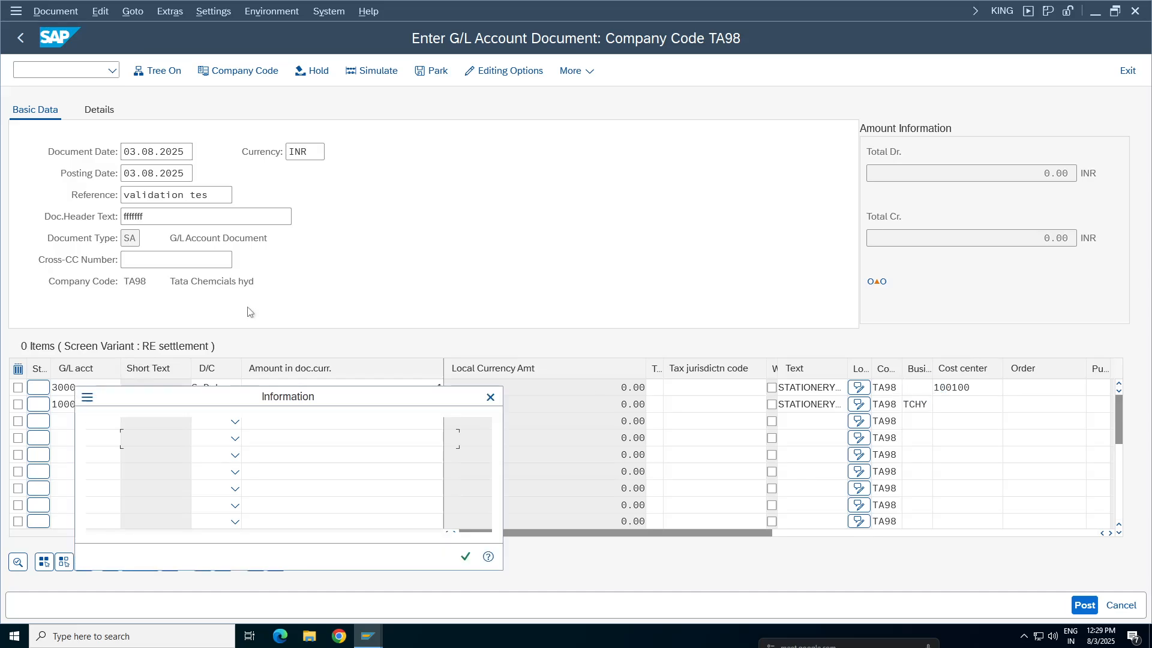
Acknowledge the header text message and try to post the document
left_click_drag(265, 399, 581, 194)
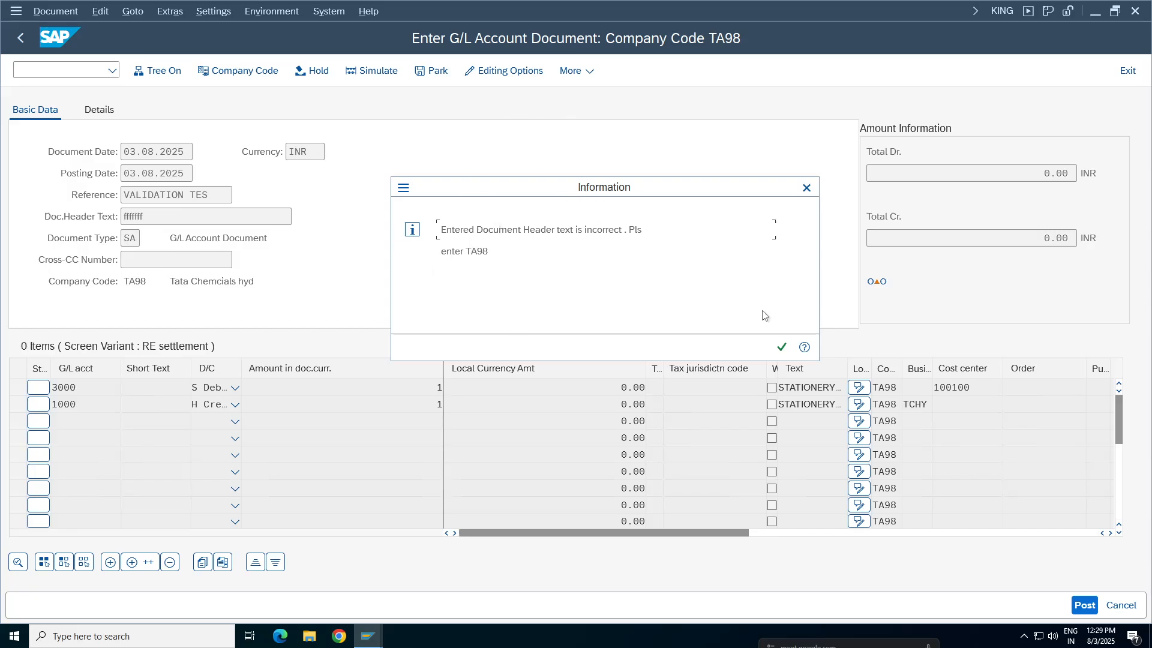
left_click(781, 347)
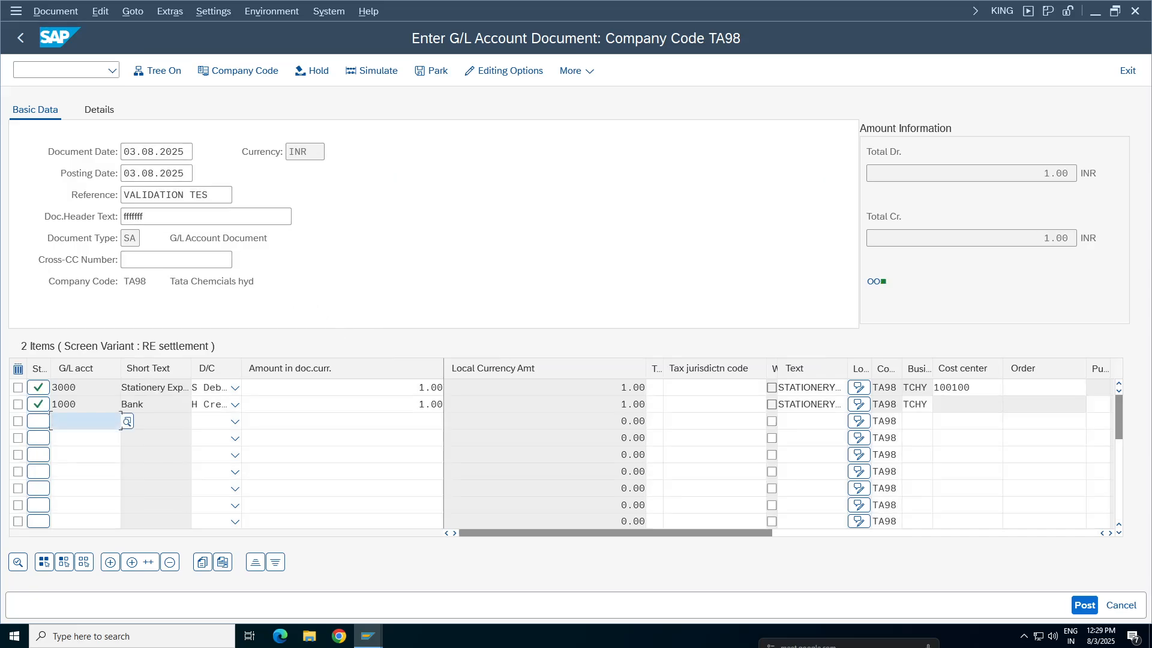
left_click(1085, 605)
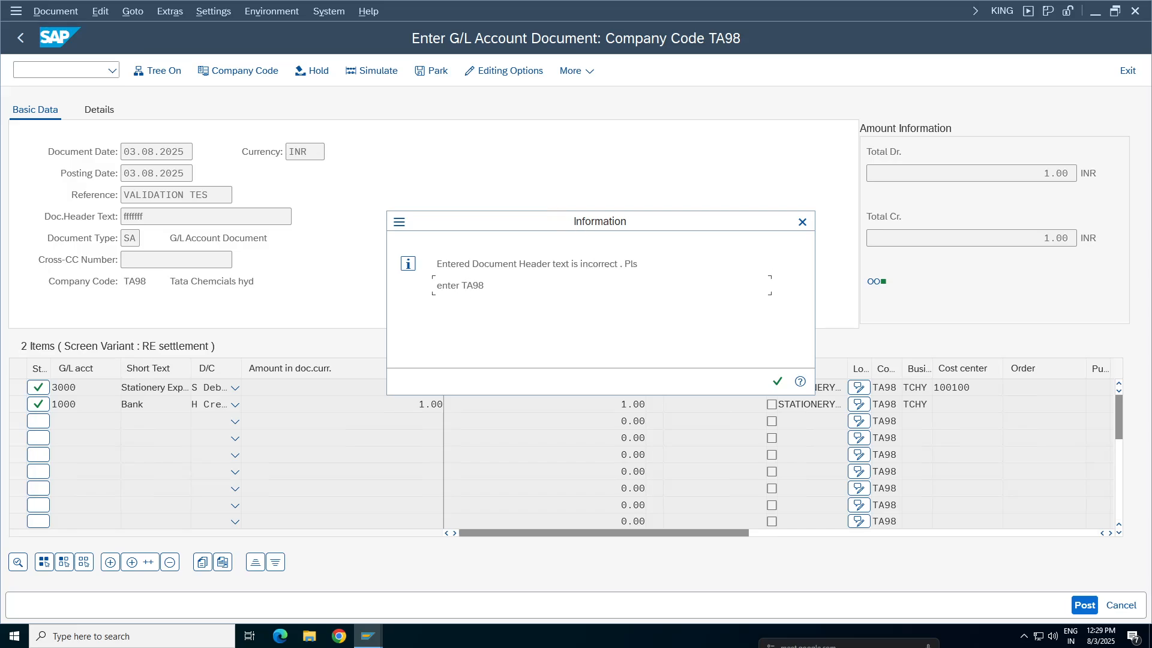
key("ctrl+a")
left_click(486, 286)
Close the surplus SAP session windows, keeping Display IMG and the current TA98 document entry
left_click(368, 638)
left_click(368, 636)
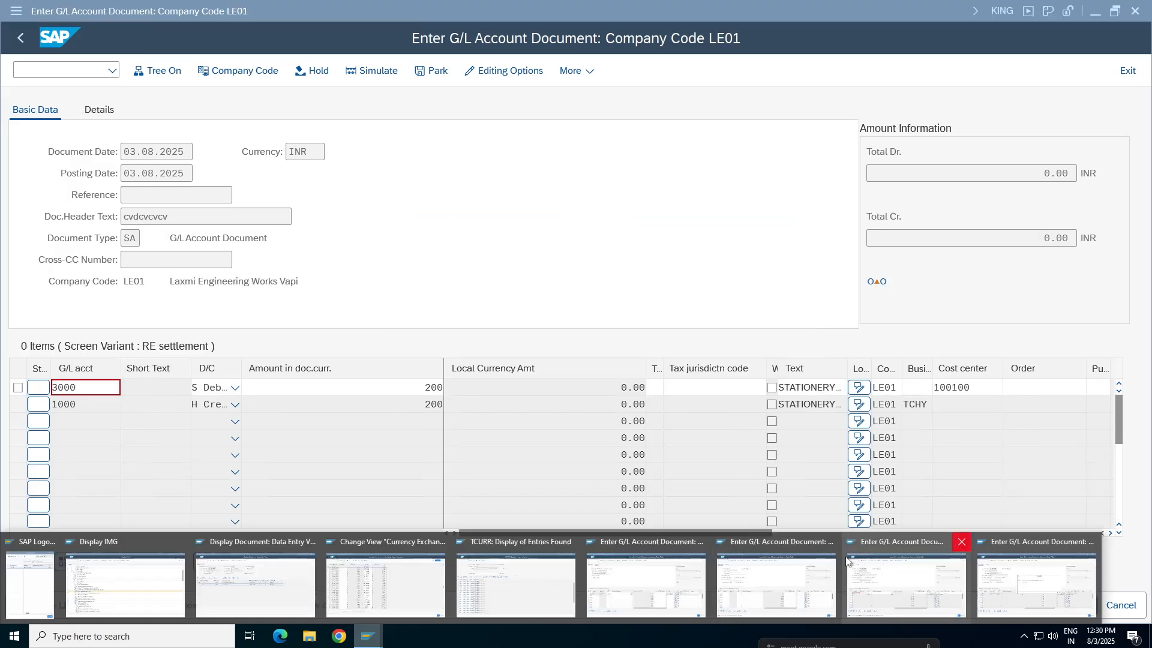
left_click(960, 543)
left_click(832, 543)
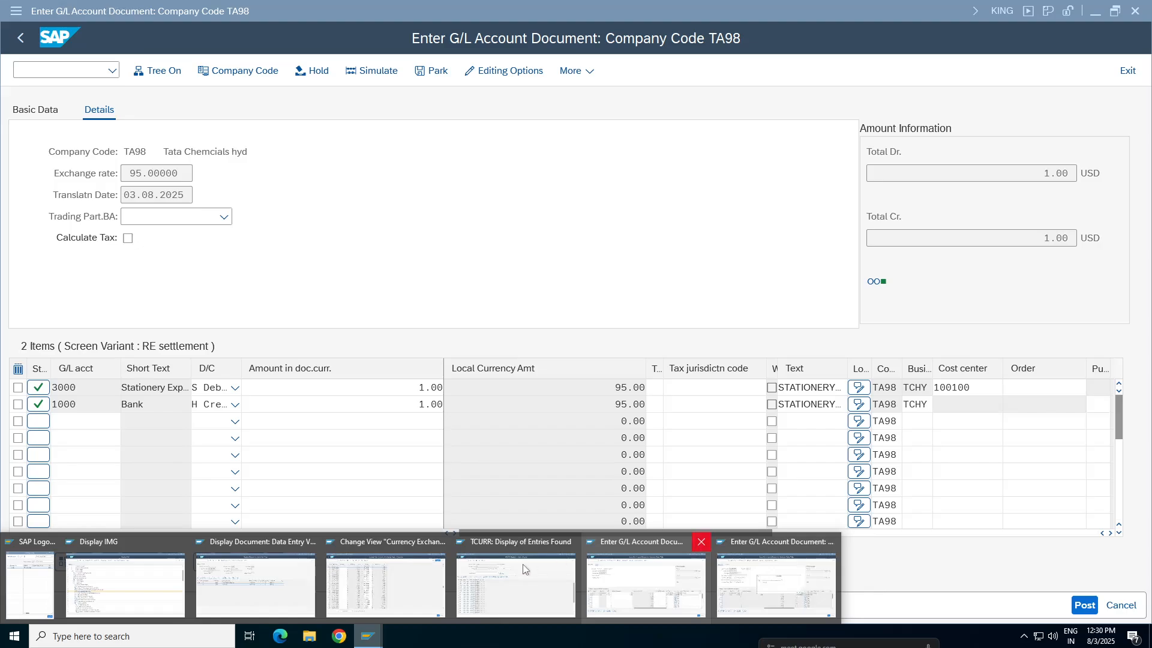
left_click(702, 542)
left_click(582, 543)
left_click(520, 543)
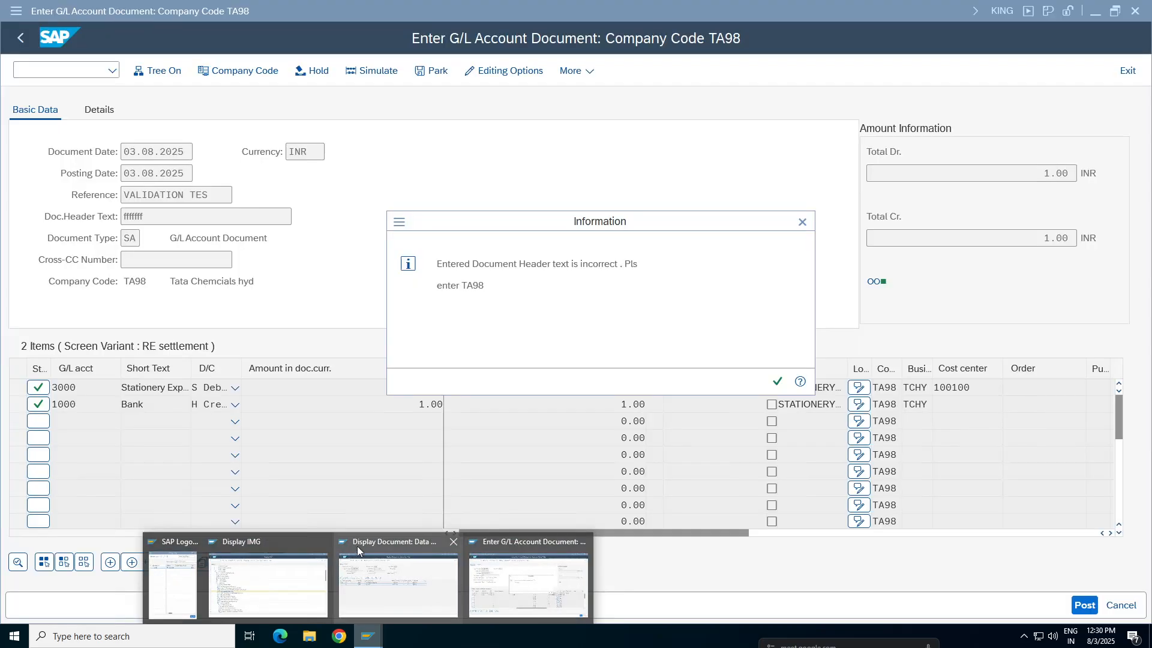
left_click(452, 543)
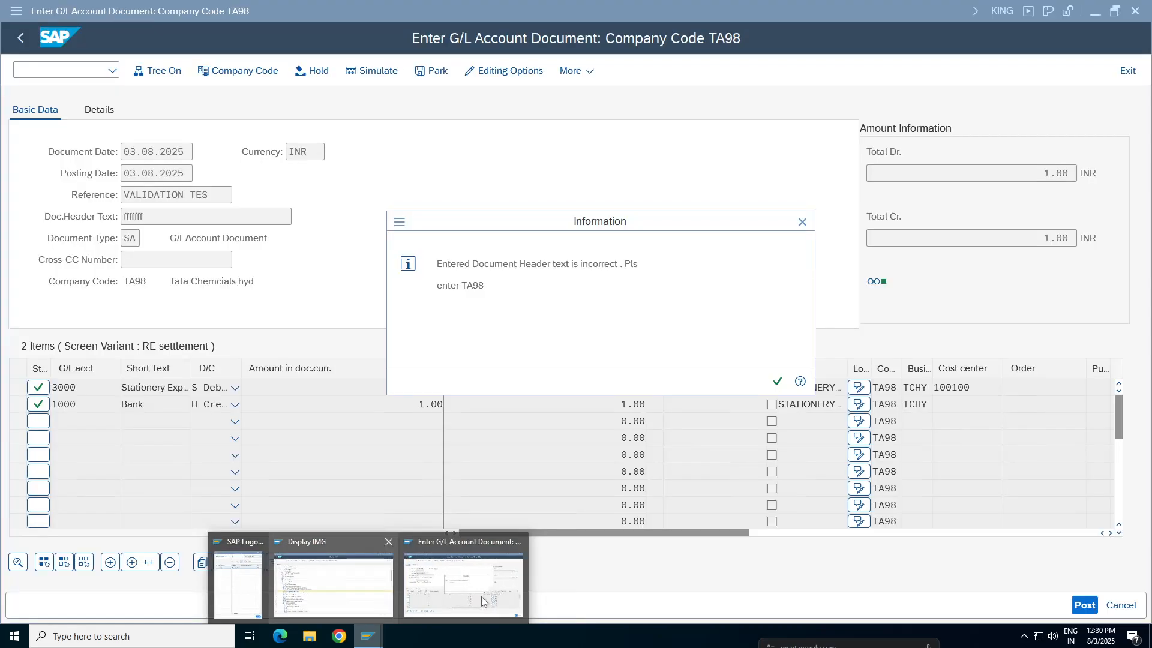
Create a new session and open validation maintenance with transaction GGB0
left_click(399, 222)
left_click(431, 315)
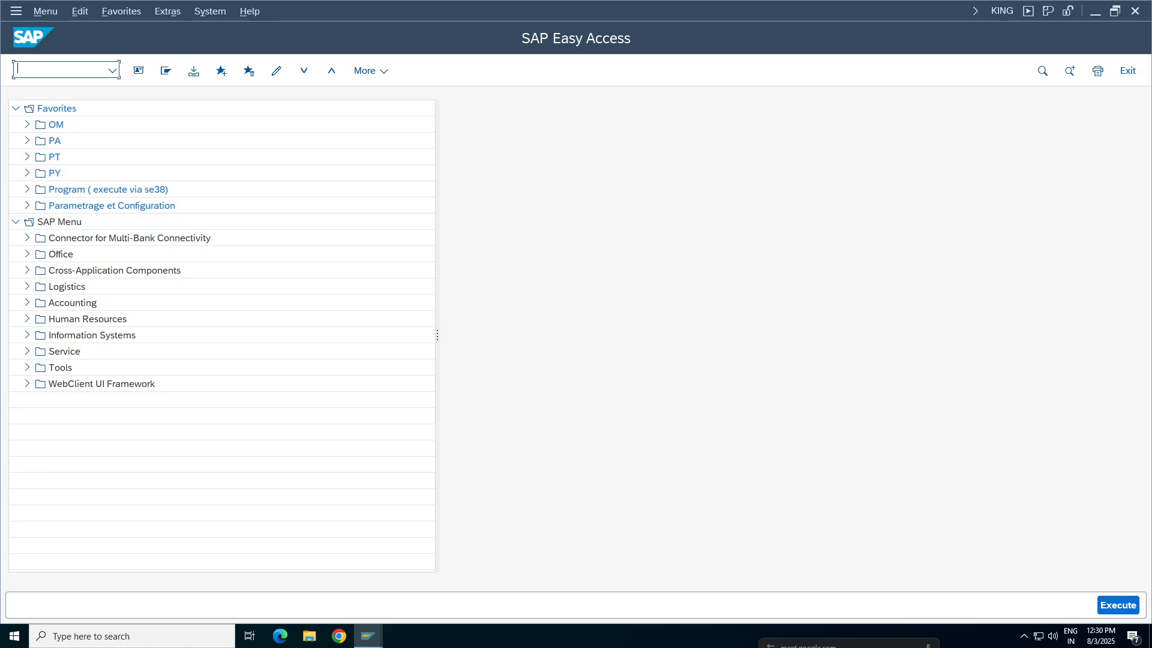
type("ggb0")
key("Return")
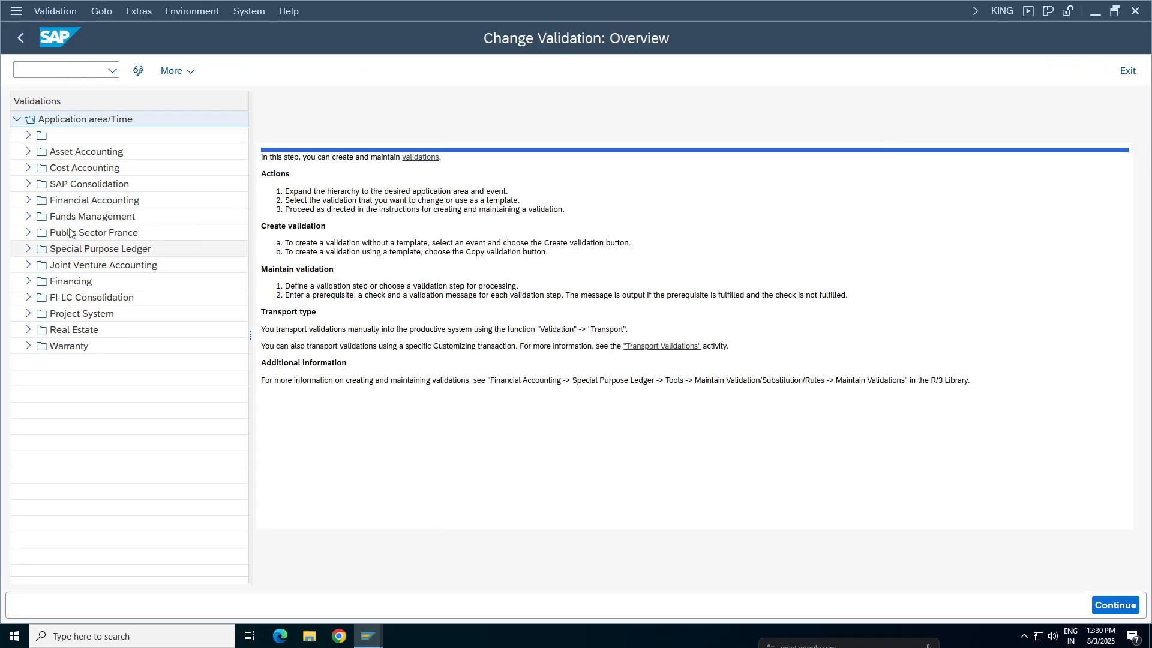
Open Step 001 of validation HEADTA under the Financial Accounting document header validations
left_click(67, 203)
left_click(28, 200)
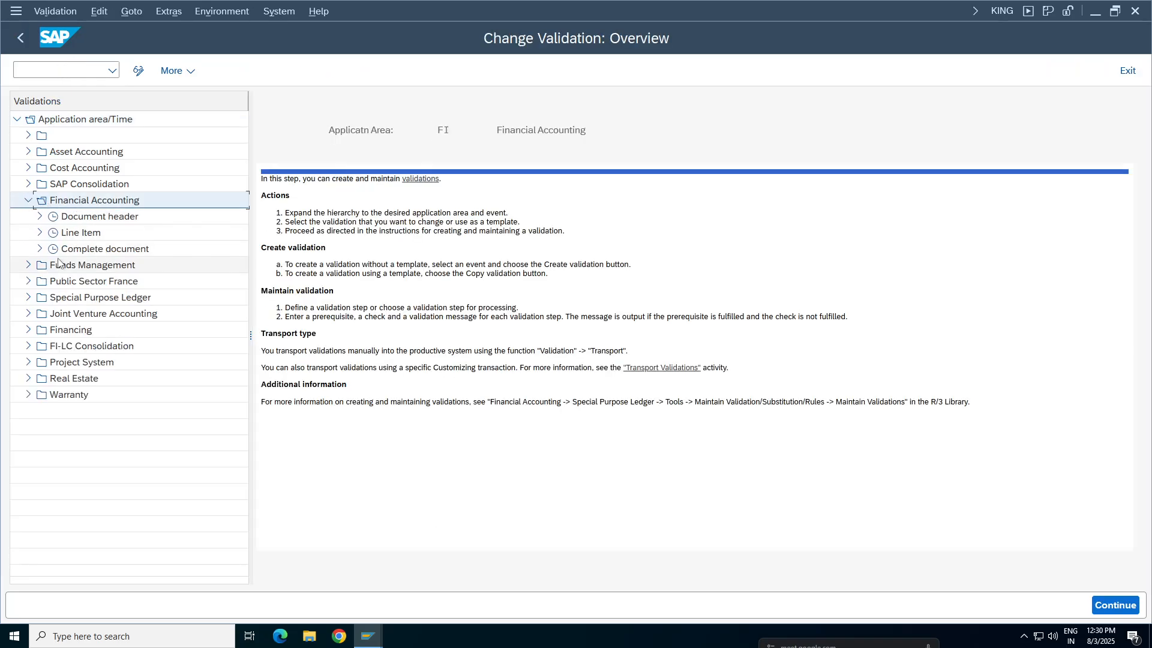
left_click(39, 216)
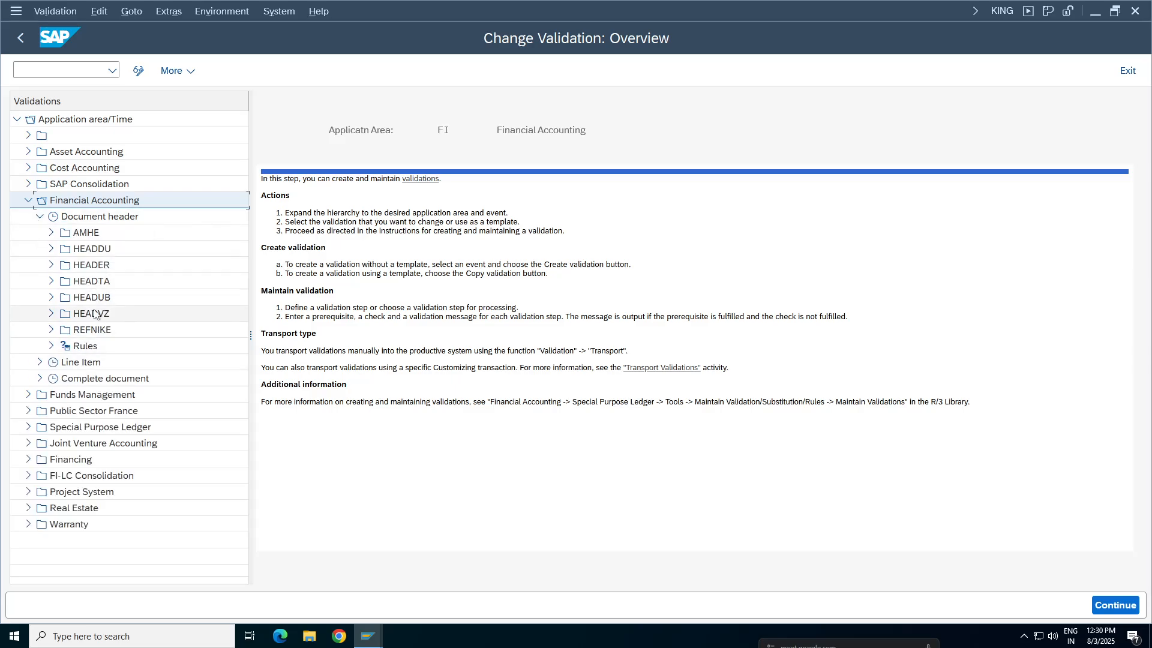
double_click(92, 282)
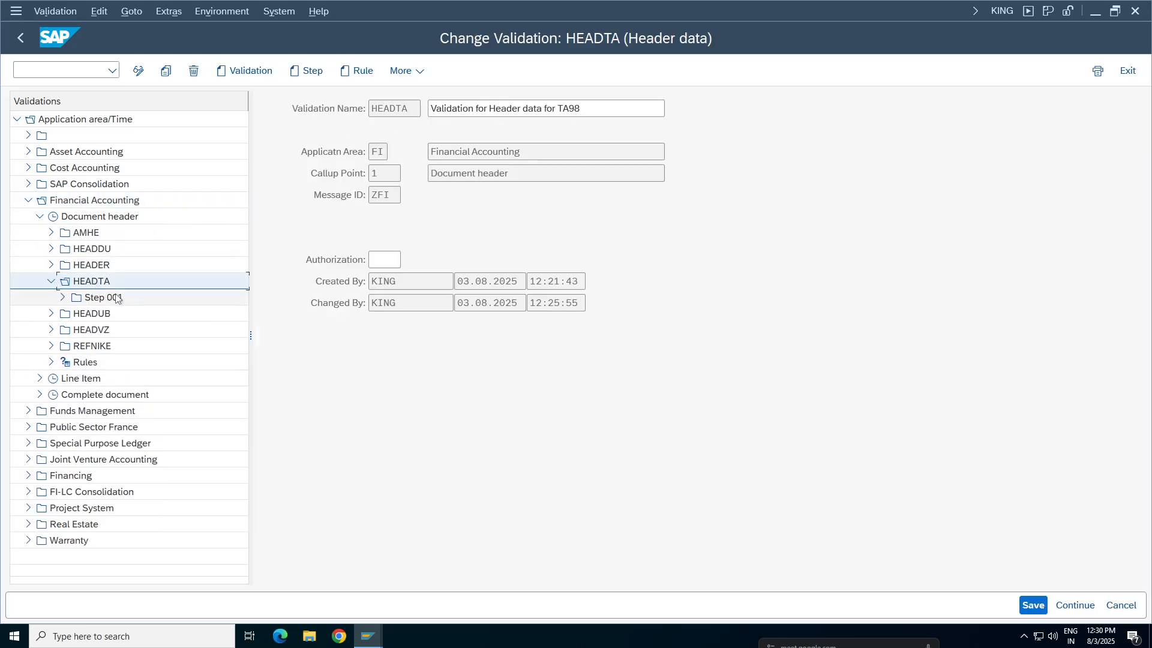
double_click(103, 298)
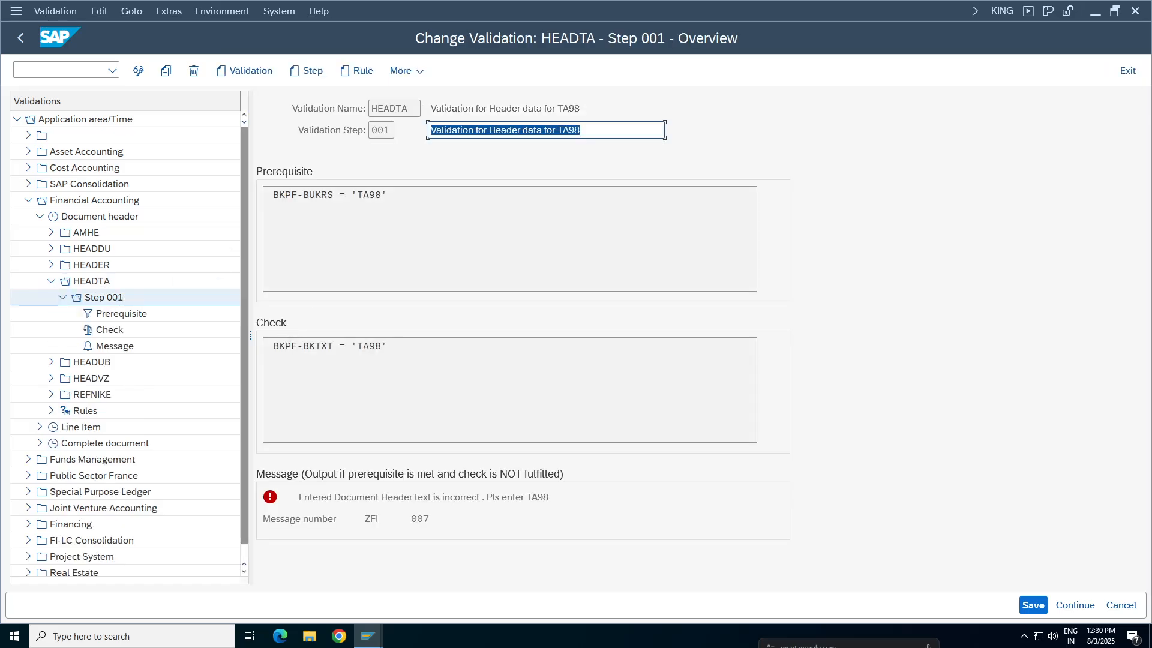
Examine the value required for BKPF-BKTXT in the check of HEADTA Step 001
left_click_drag(357, 347, 381, 346)
left_click(352, 346)
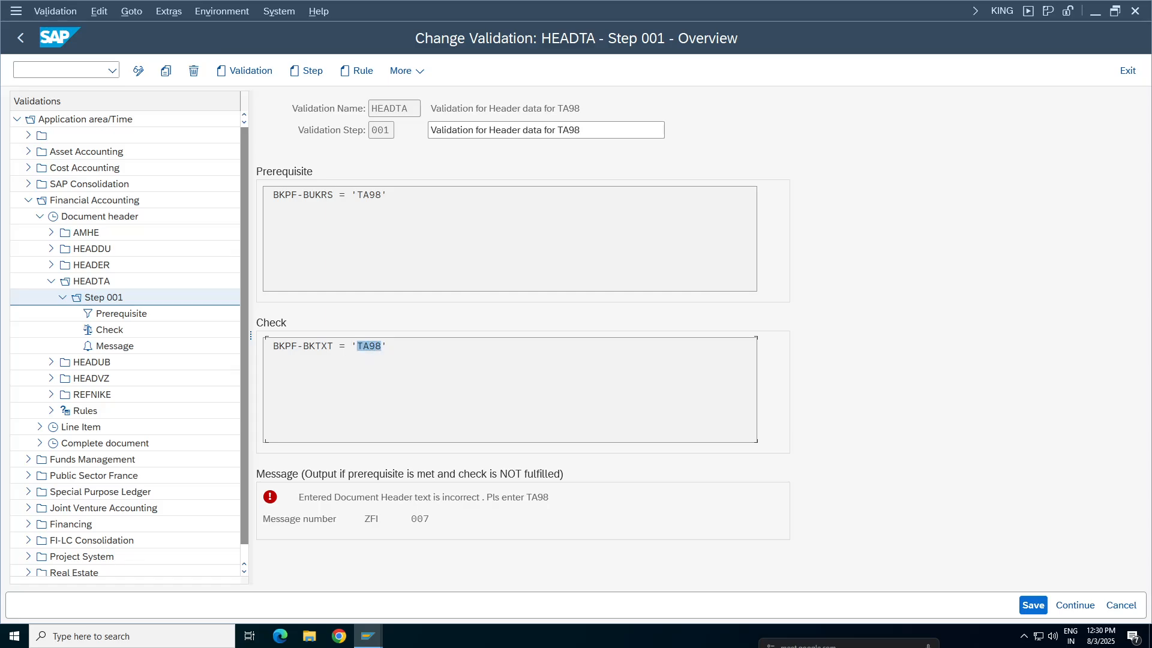
left_click(352, 346)
left_click_drag(358, 346, 382, 347)
mouse_move(755, 5)
Switch to the G/L account document entry, review the header text message and dismiss it
left_click(368, 636)
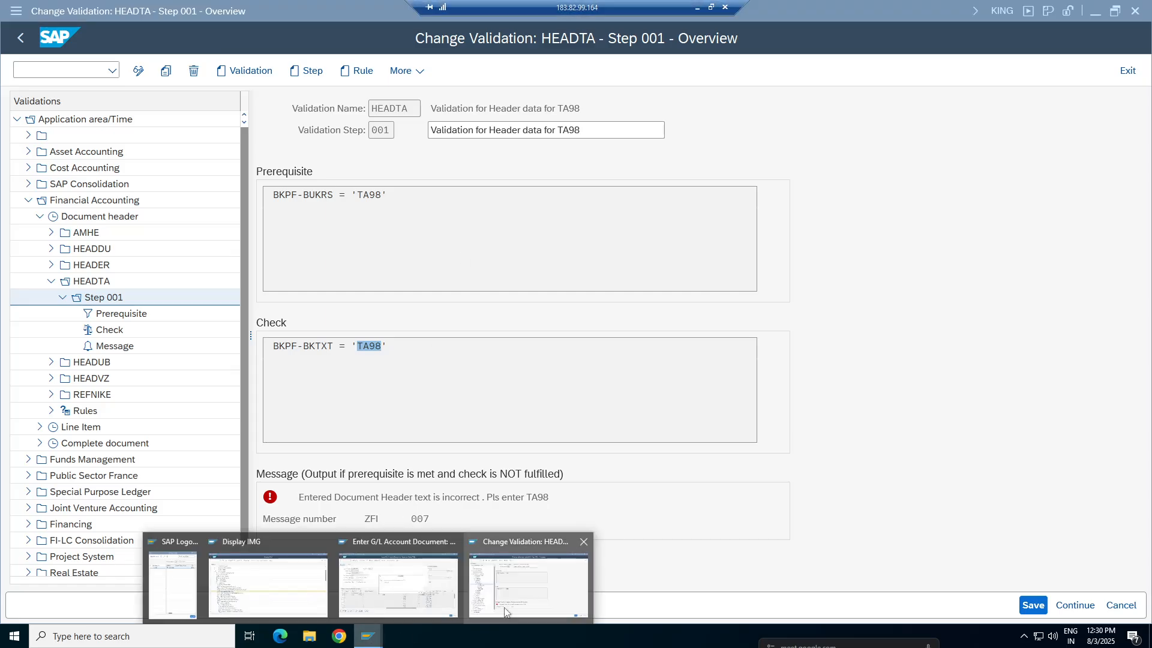
left_click(413, 588)
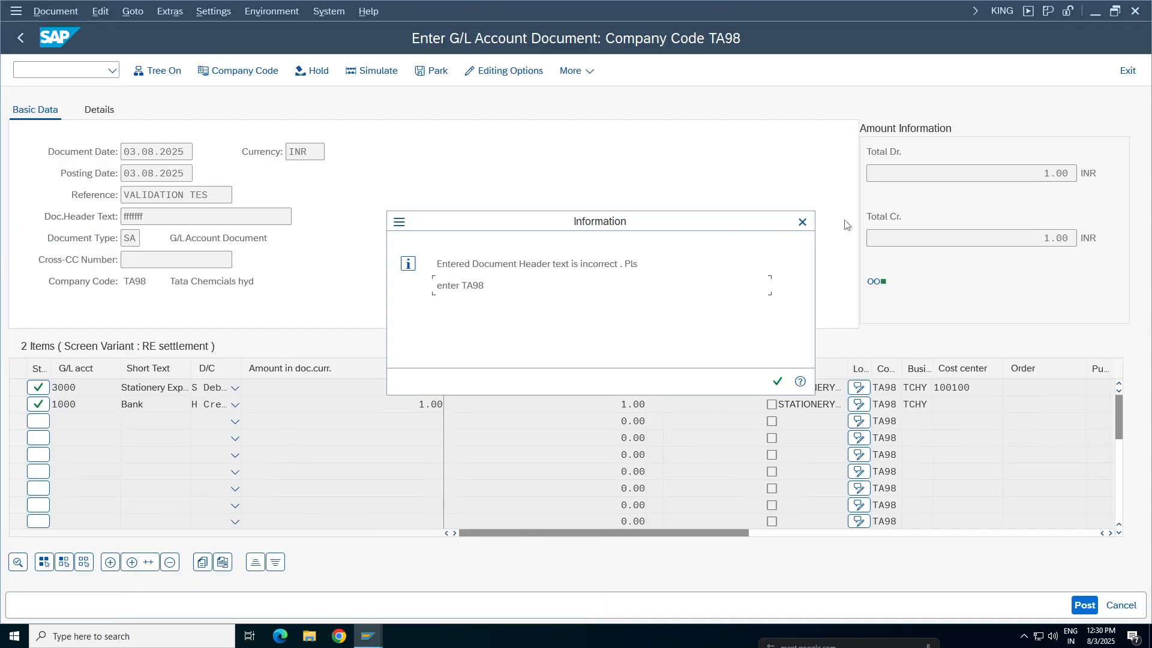
left_click_drag(486, 287, 437, 287)
left_click(505, 317)
left_click(802, 222)
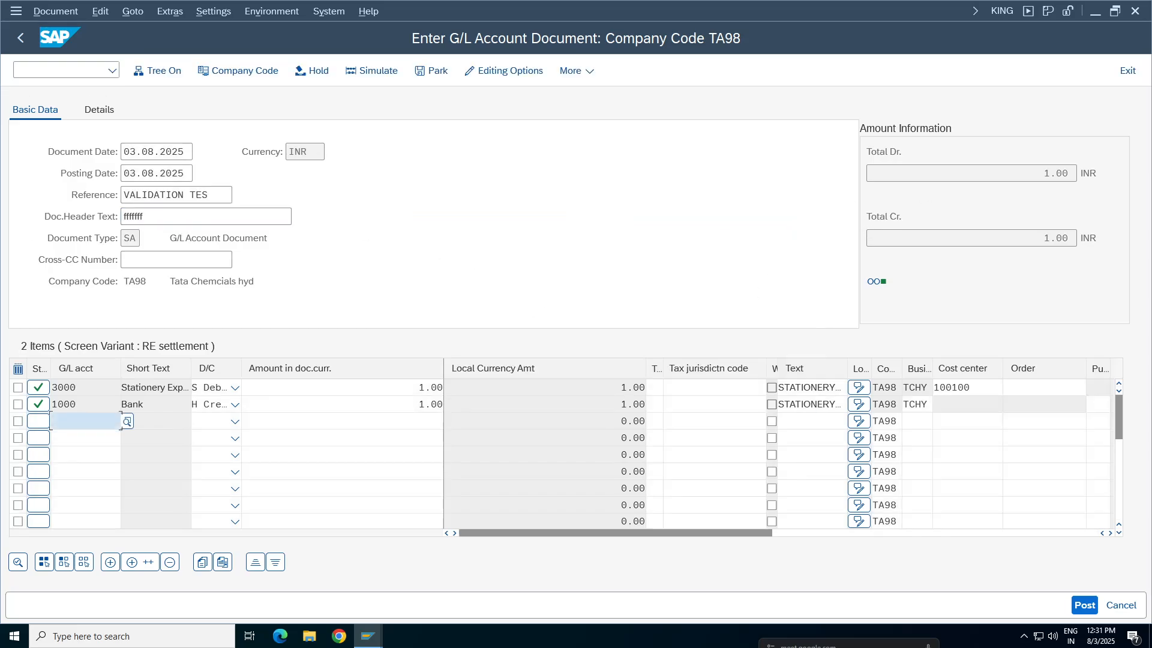
Replace the document header text with TA98gh6 and validate the document
left_click(204, 217)
key("BackSpace")
key("BackSpace")
key("BackSpace")
key("BackSpace")
key("BackSpace")
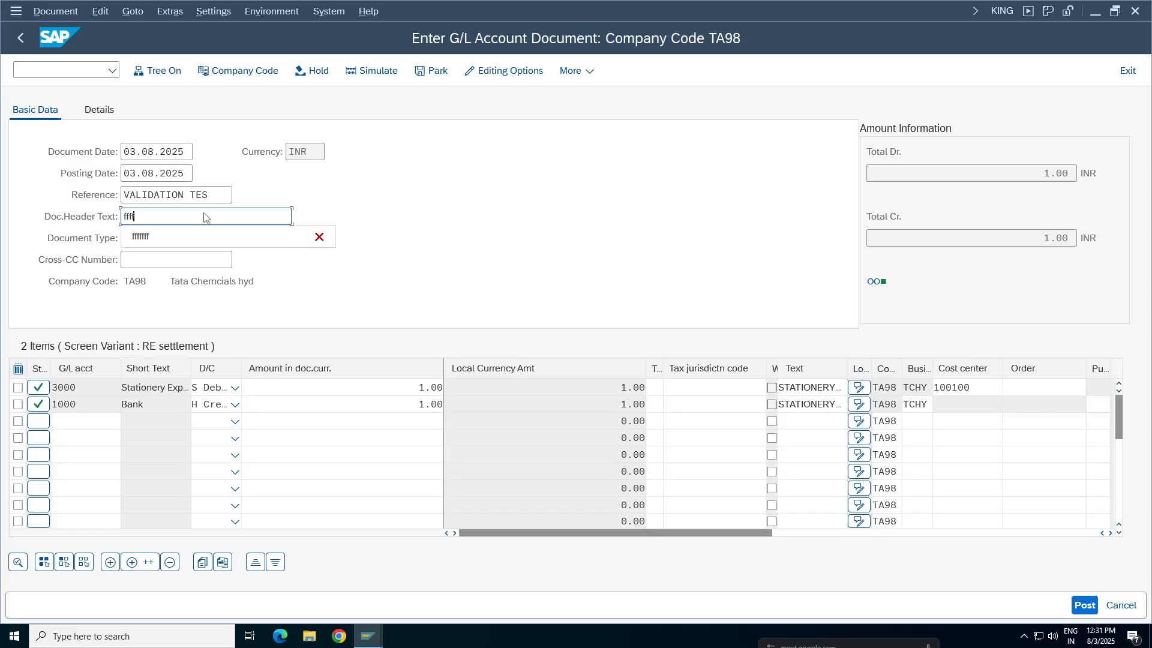
type("TA(8234")
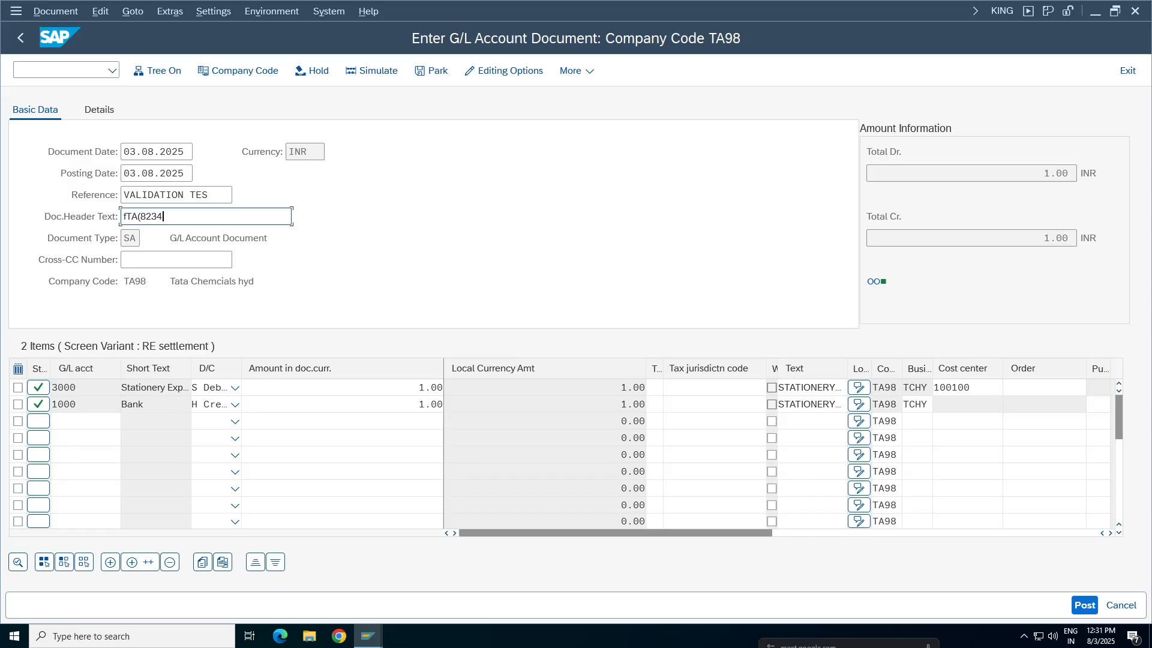
key("BackSpace")
key("BackSpace")
key("BackSpace")
key("BackSpace")
key("BackSpace")
key("BackSpace")
key("BackSpace")
key("BackSpace")
type("TA98gh6")
key("Return")
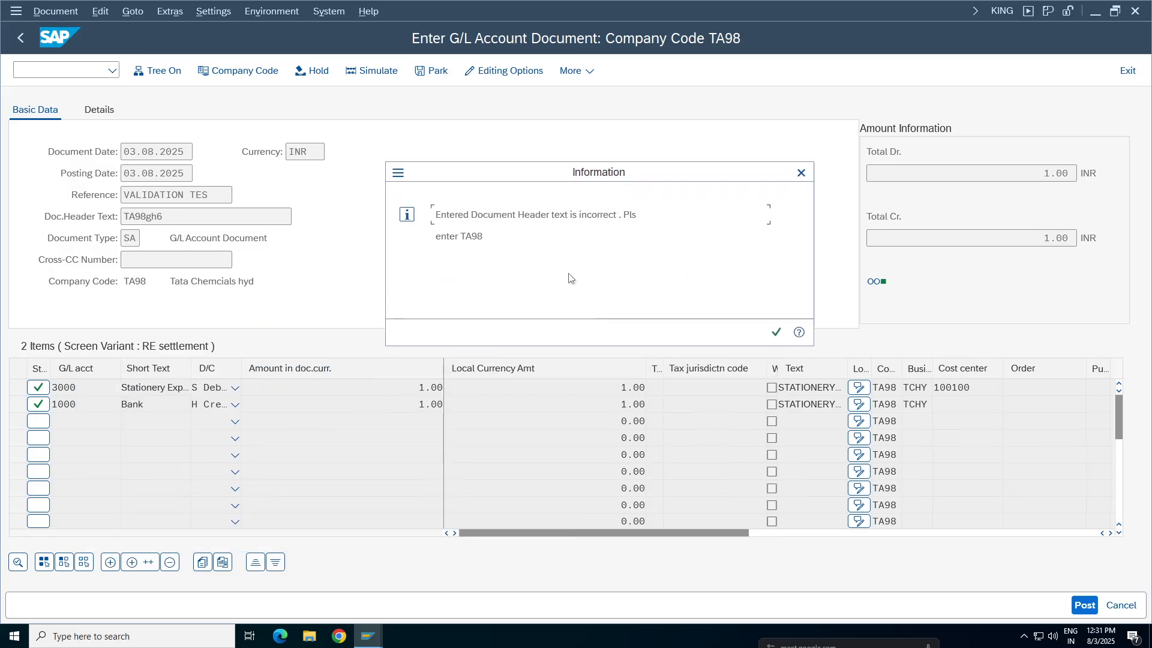
Return to HEADTA Step 001 and review the header text value in its check condition
left_click(367, 636)
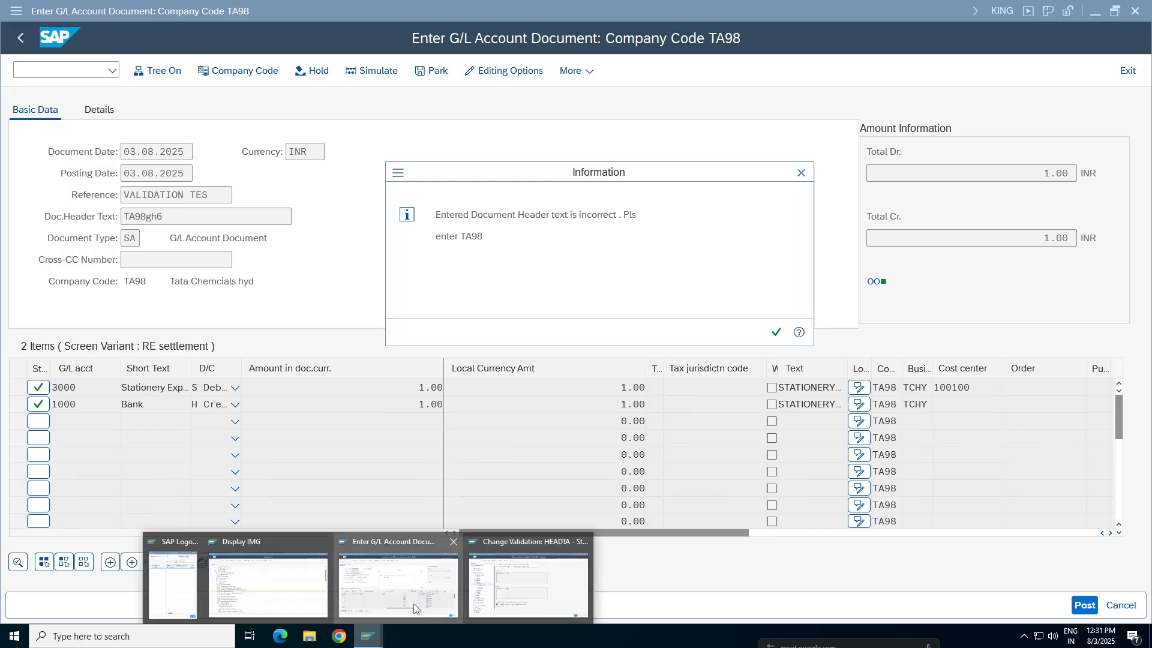
left_click(524, 594)
left_click(358, 346)
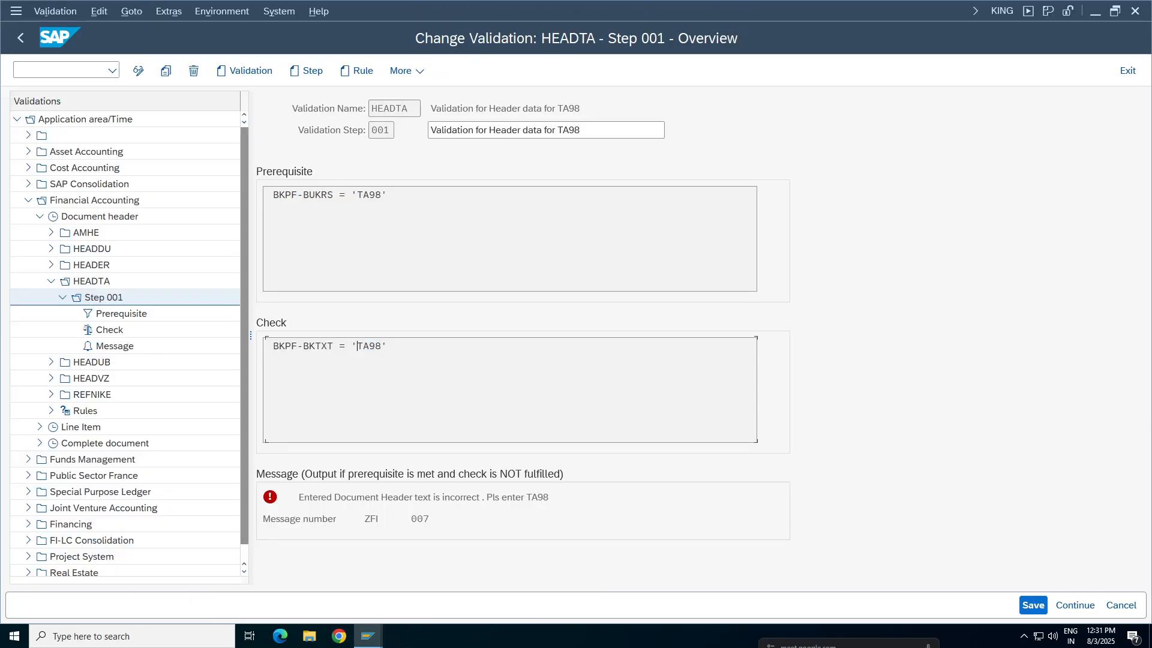
key("shift+Right")
key("shift+Right")
key("shift+Right")
key("shift+Right")
left_click(282, 323)
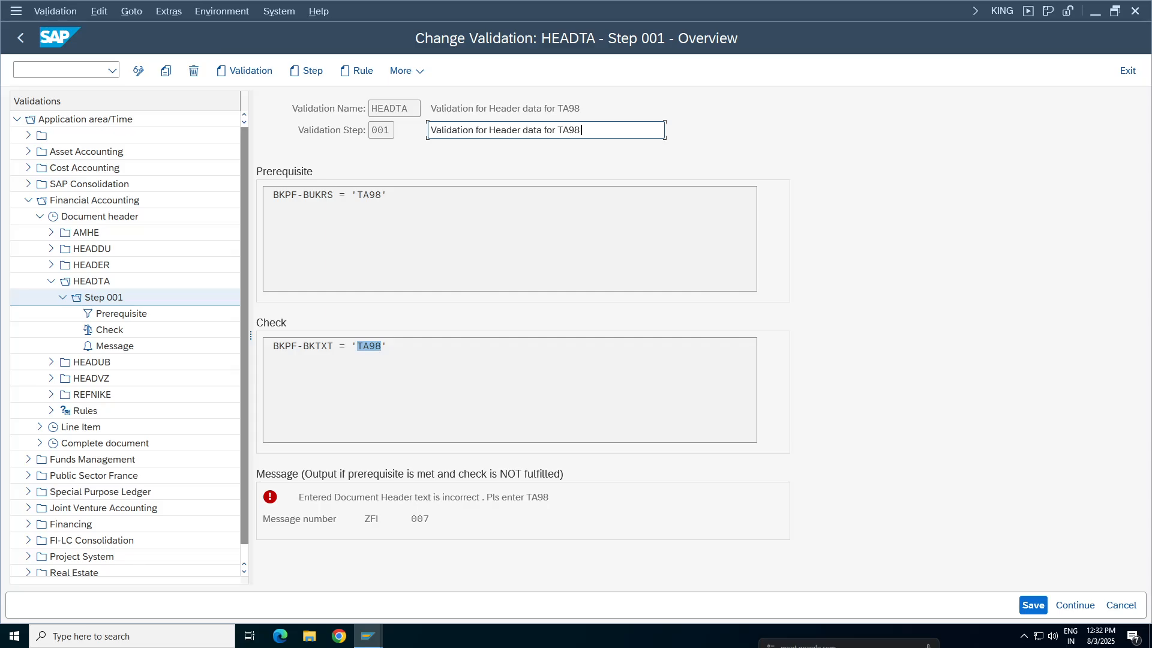
Dismiss the message in the G/L document, change the document header text to ta98 and validate the document
left_click(368, 636)
left_click(365, 608)
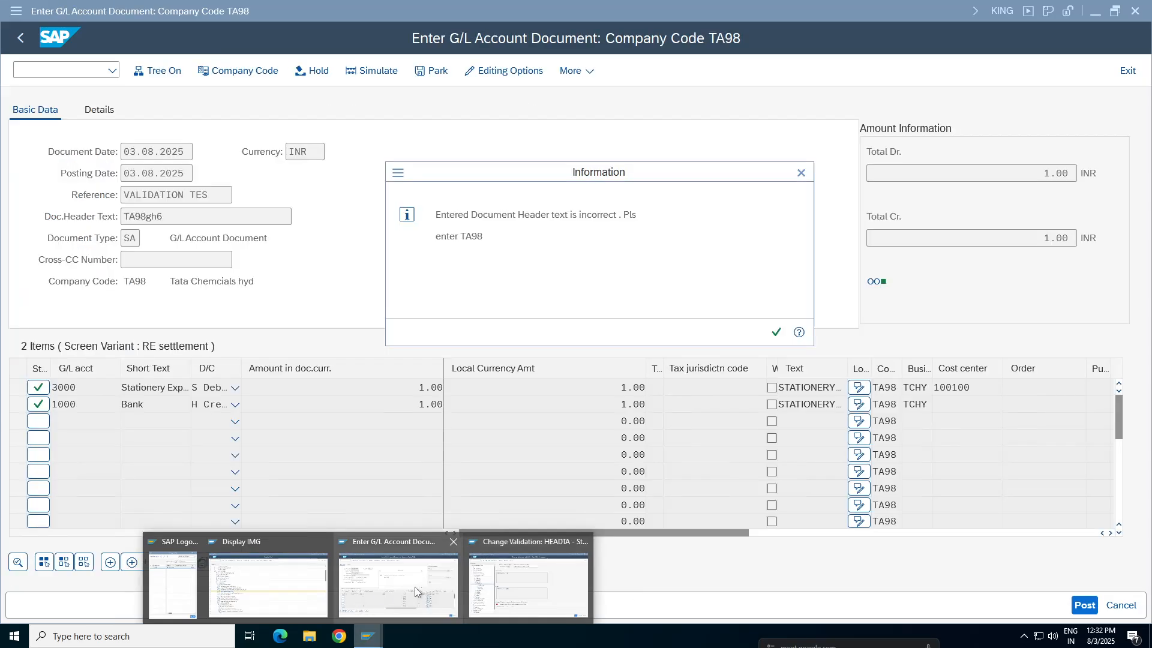
left_click(802, 172)
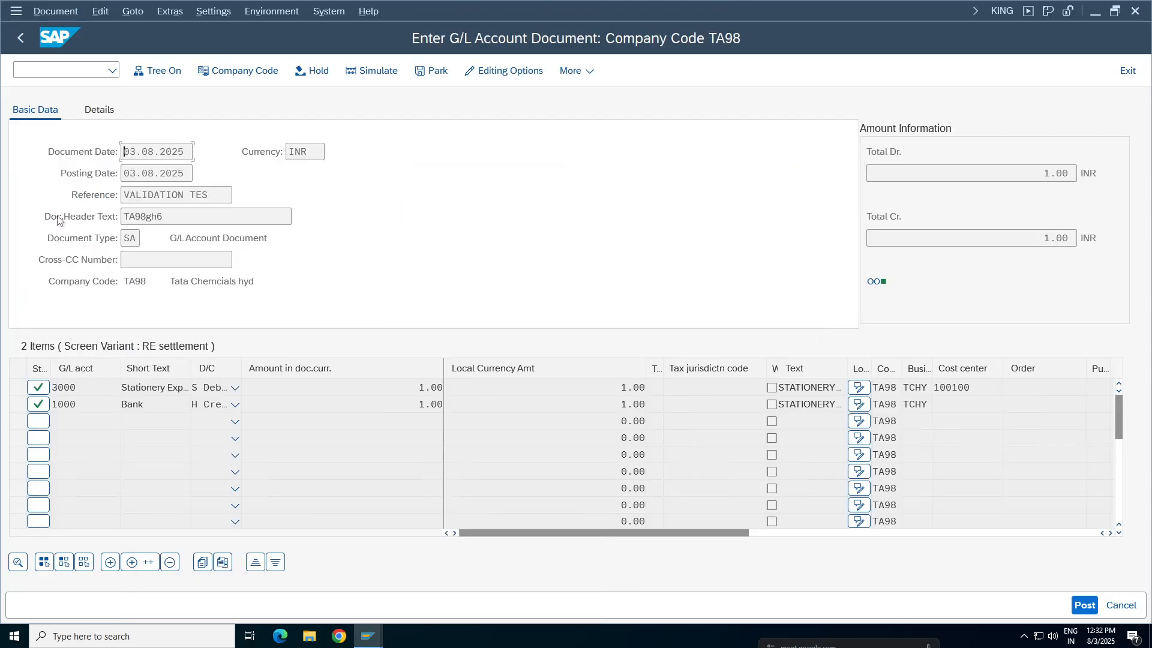
left_click(193, 217)
key("BackSpace")
key("BackSpace")
key("BackSpace")
key("BackSpace")
key("BackSpace")
key("BackSpace")
key("BackSpace")
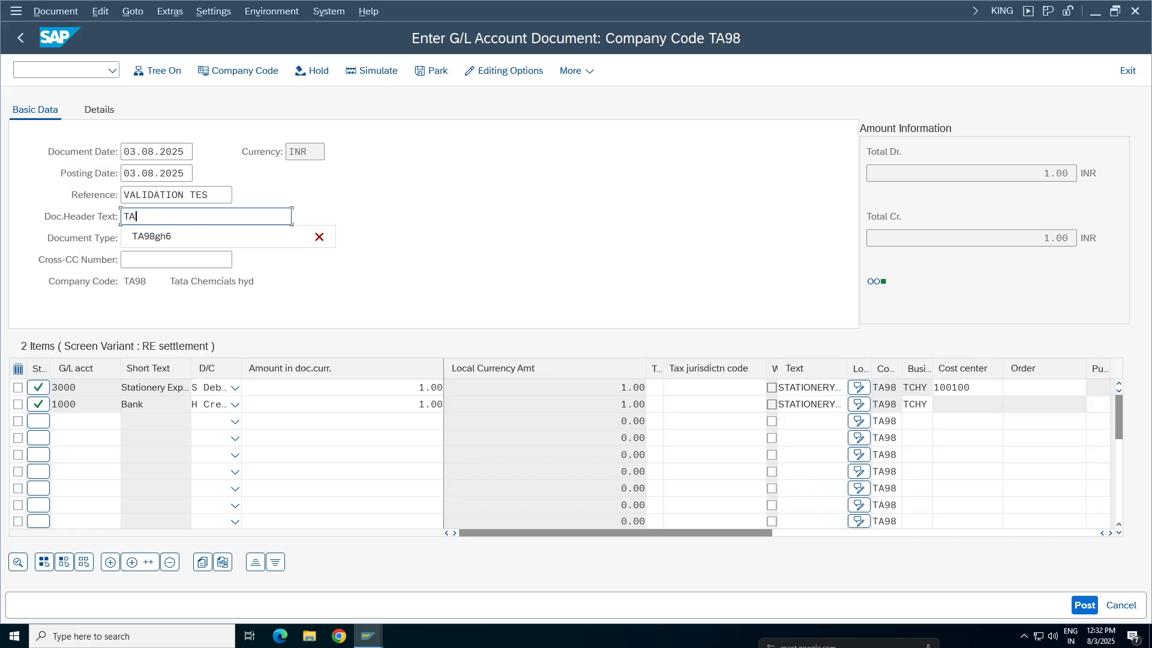
type("ta98")
left_click(558, 225)
key("Return")
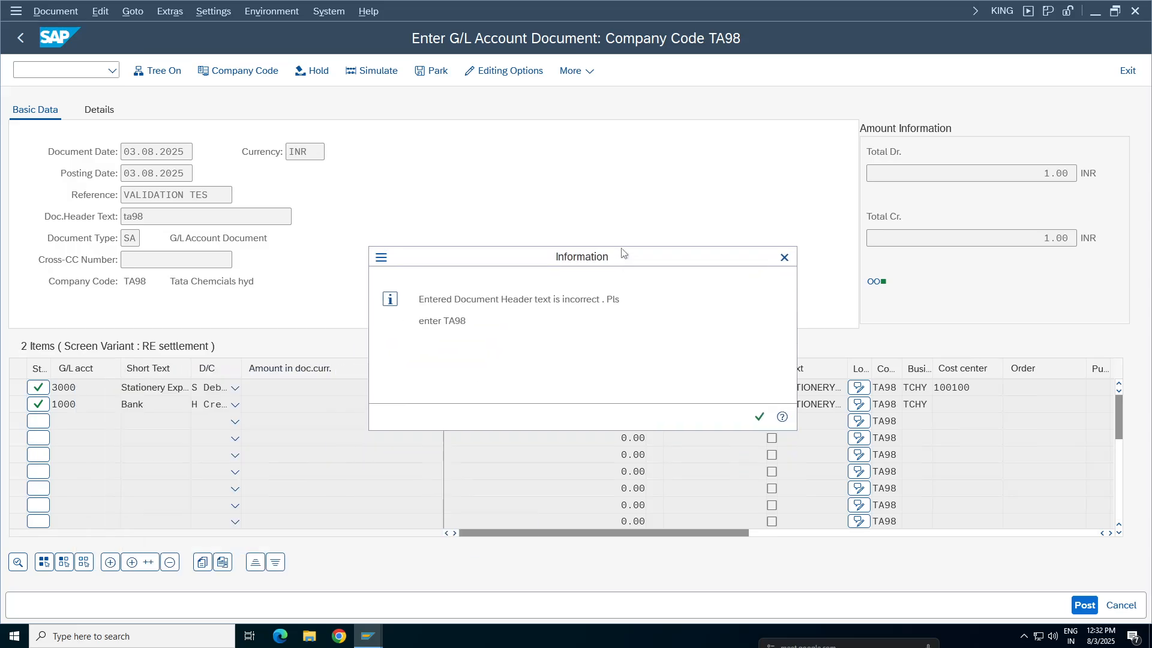
Compare the G/L document's header text and message with the BKPF-BKTXT check value in HEADTA Step 001
left_click_drag(624, 254, 612, 245)
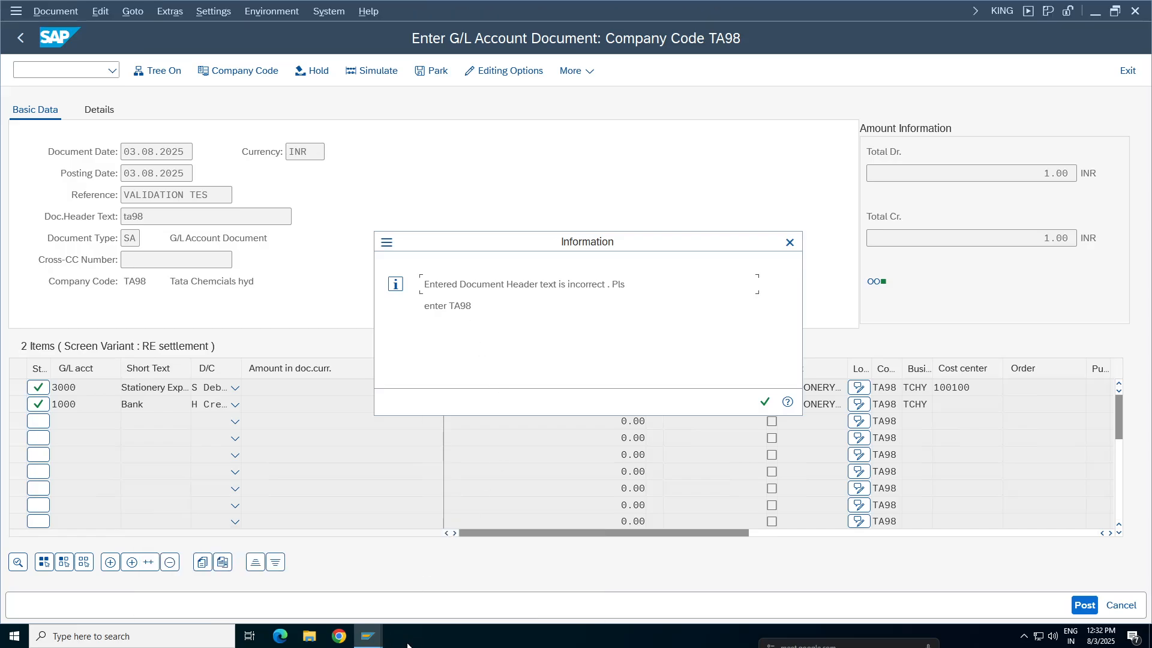
mouse_move(368, 636)
left_click(521, 585)
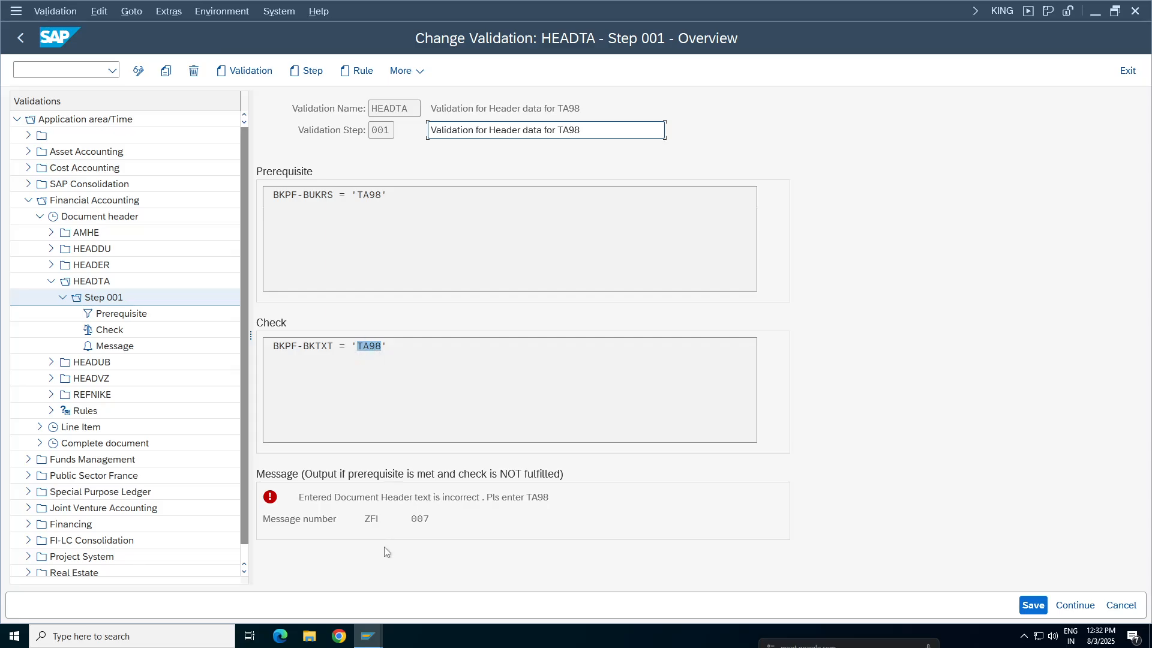
left_click(368, 636)
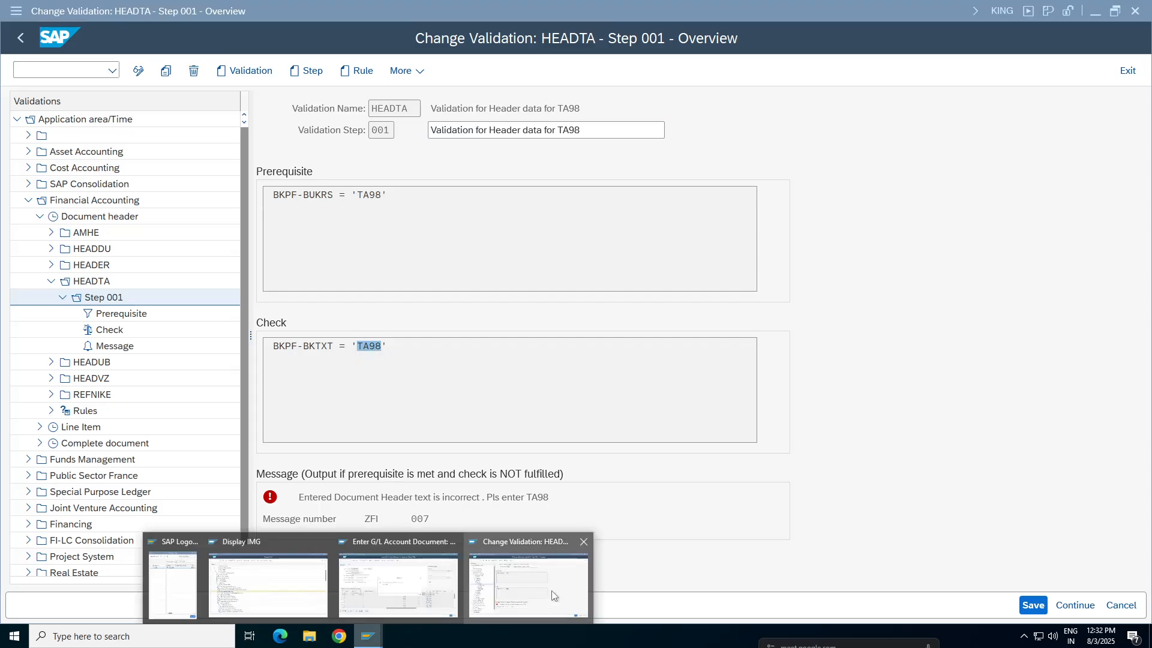
left_click(419, 587)
left_click_drag(472, 306, 424, 306)
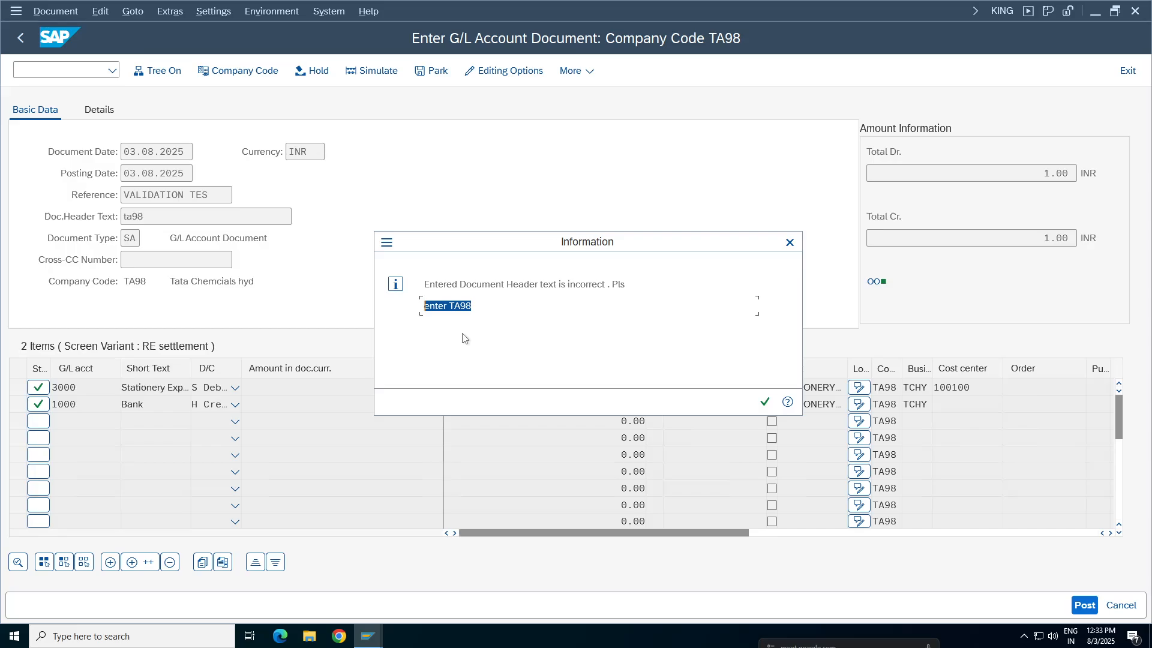
left_click(368, 636)
left_click(489, 581)
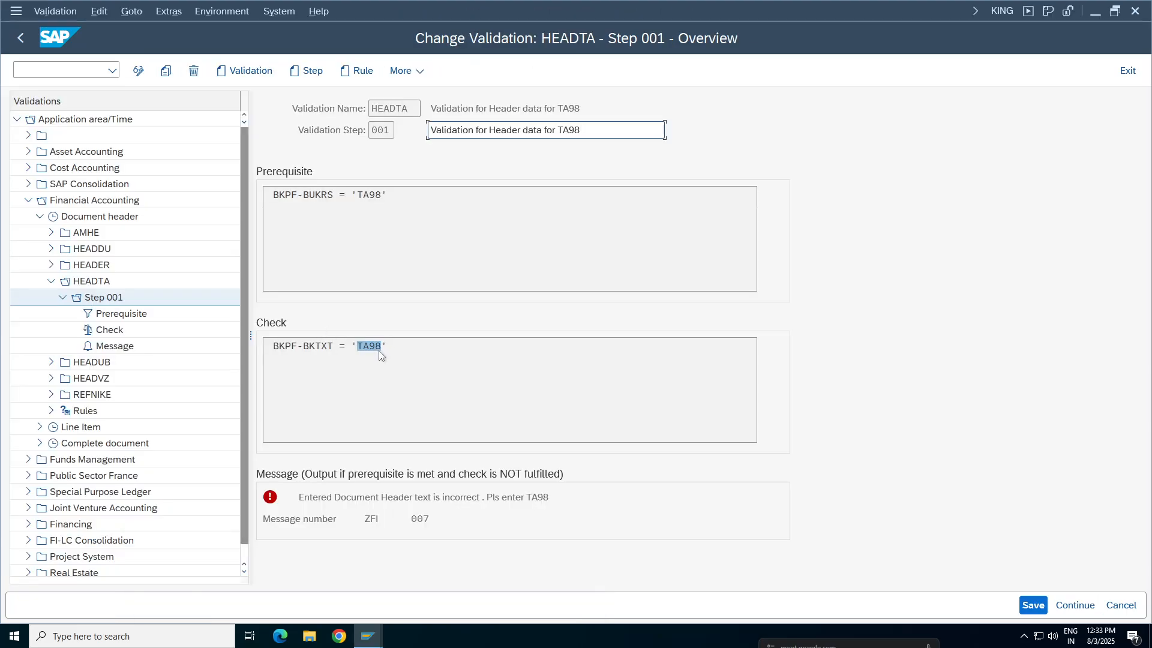
left_click_drag(357, 346, 388, 348)
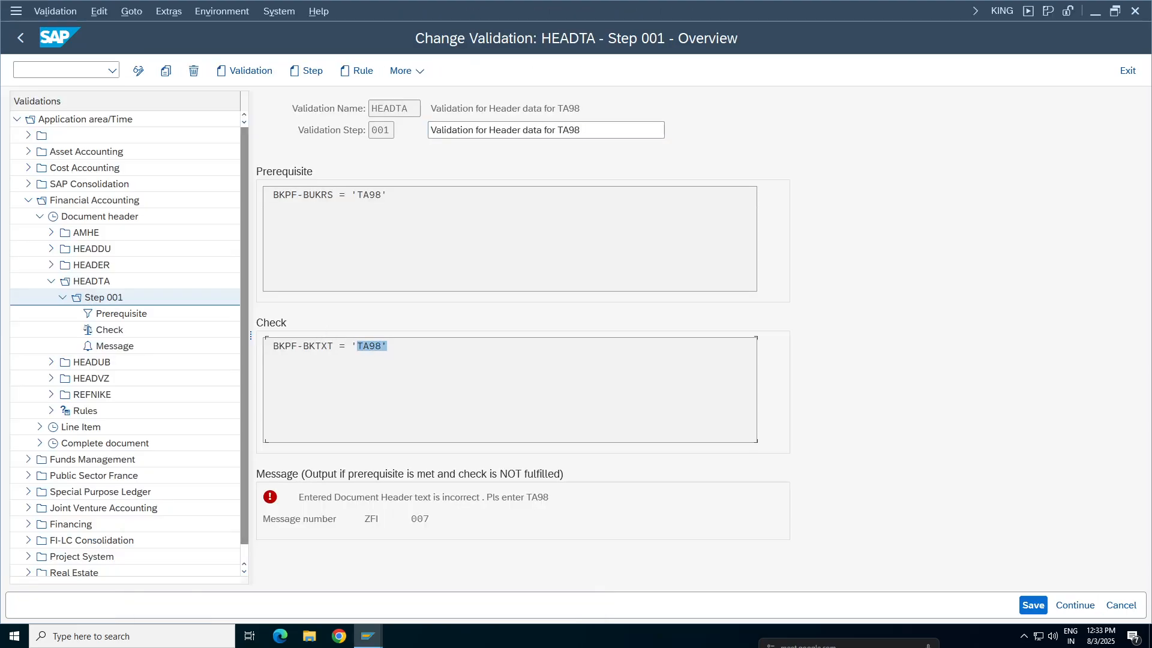
left_click(363, 346)
double_click(363, 346)
Open the company code maintenance view in a new session and start a new entry
left_click(369, 636)
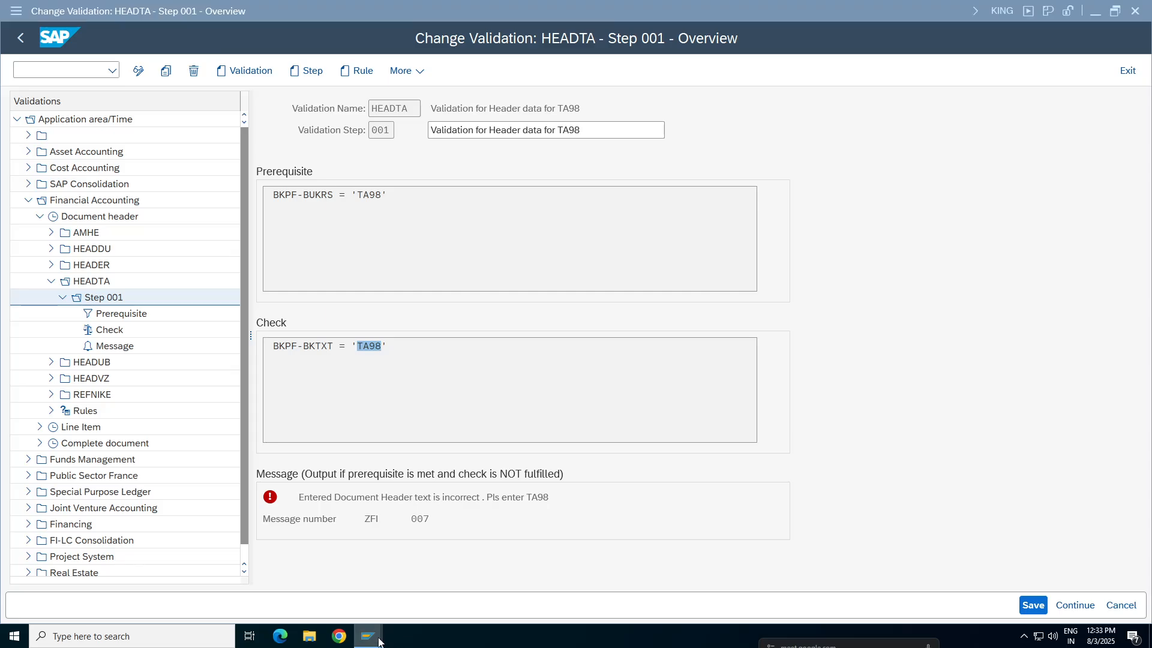
left_click(528, 576)
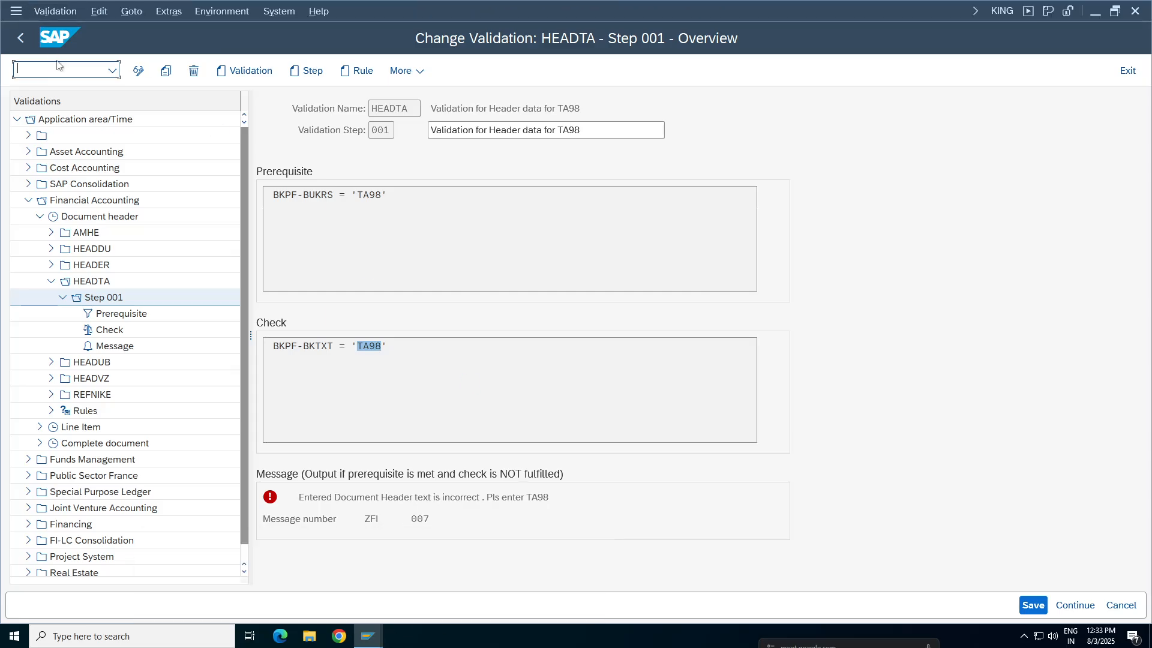
type("/oox02")
key("Return")
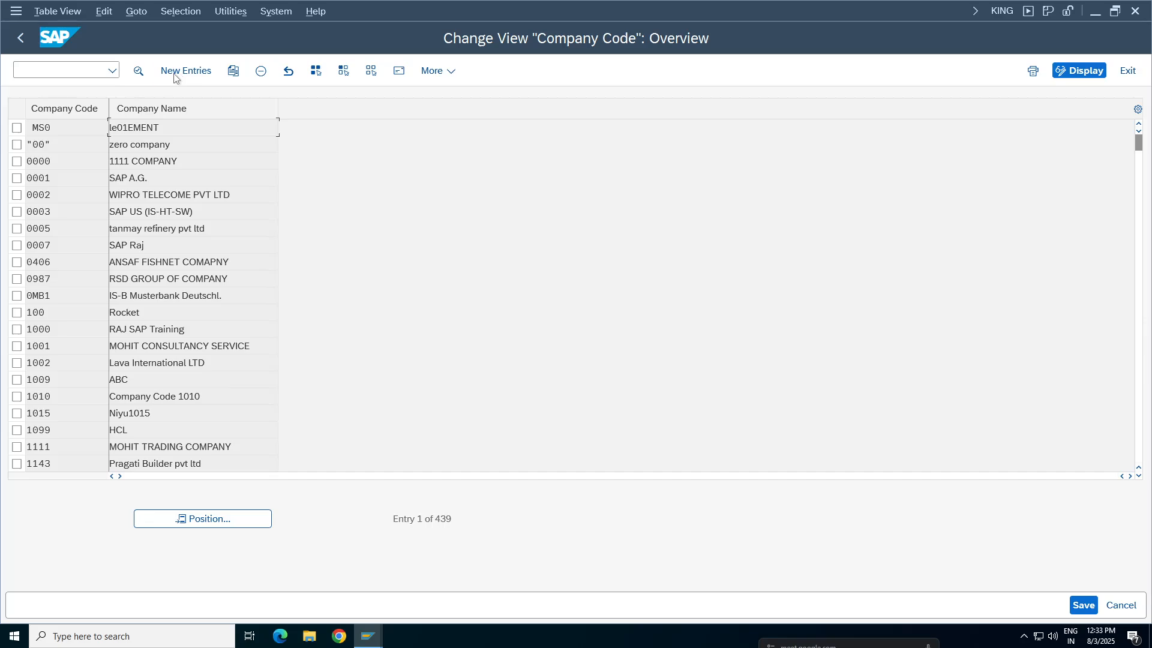
left_click(175, 77)
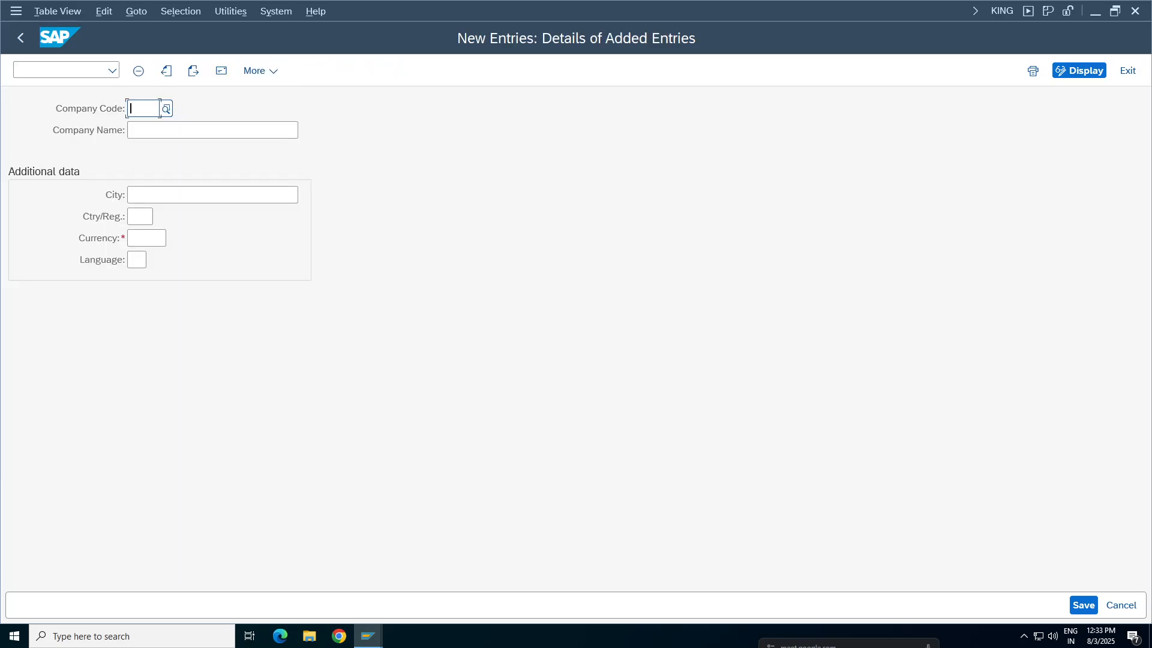
Enter company code UUUU with company name uuu and country IN
type("u")
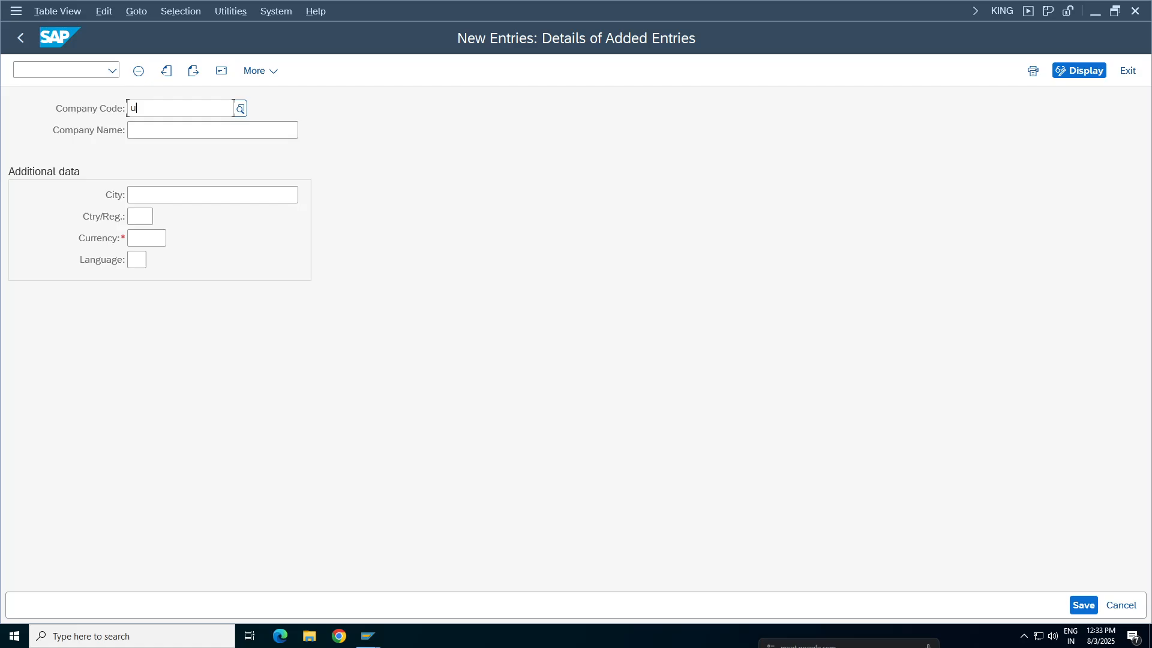
type("uuu")
key("Tab")
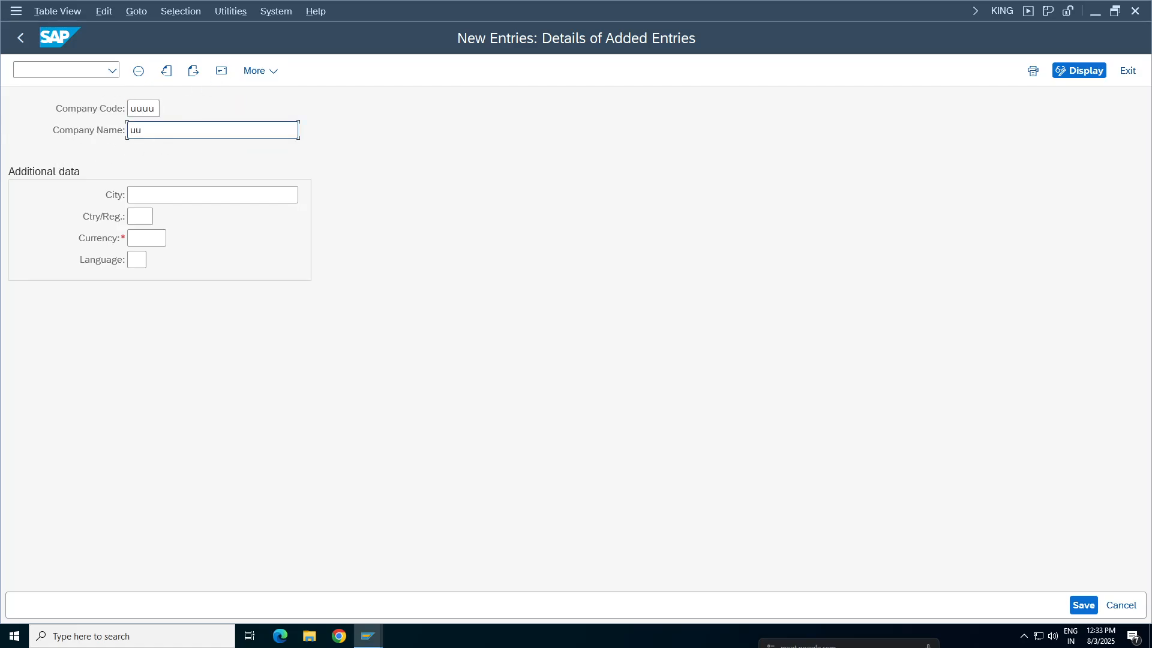
left_click(137, 216)
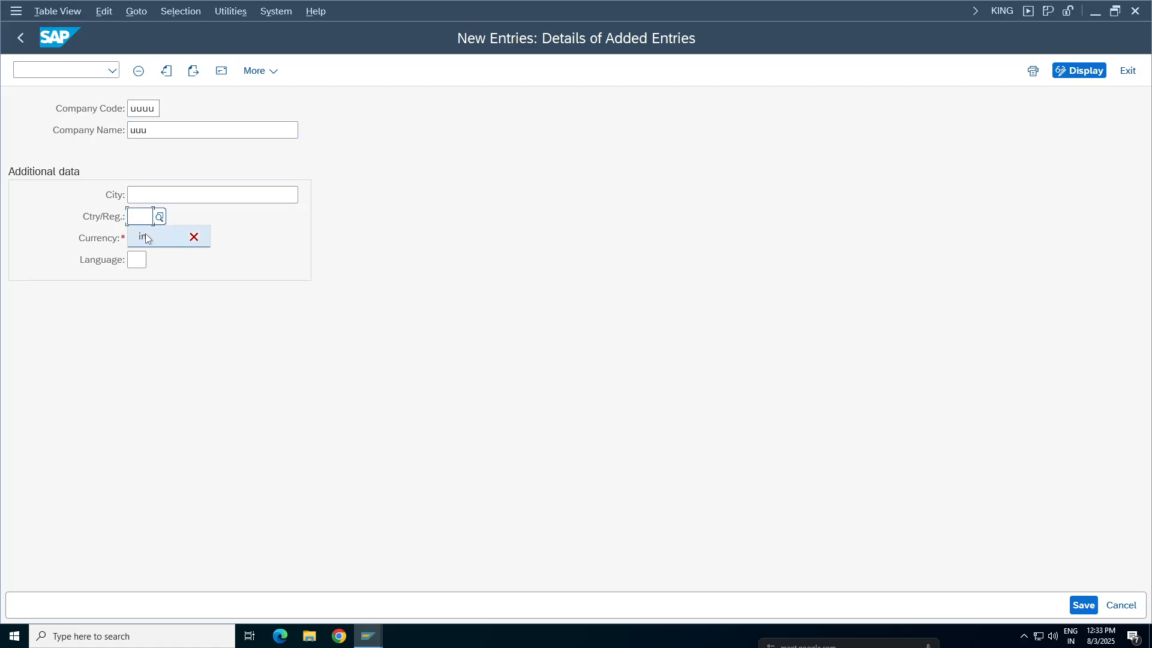
left_click(145, 238)
Set the new company code's currency to INR and language to EN, and confirm the entries
left_click(172, 242)
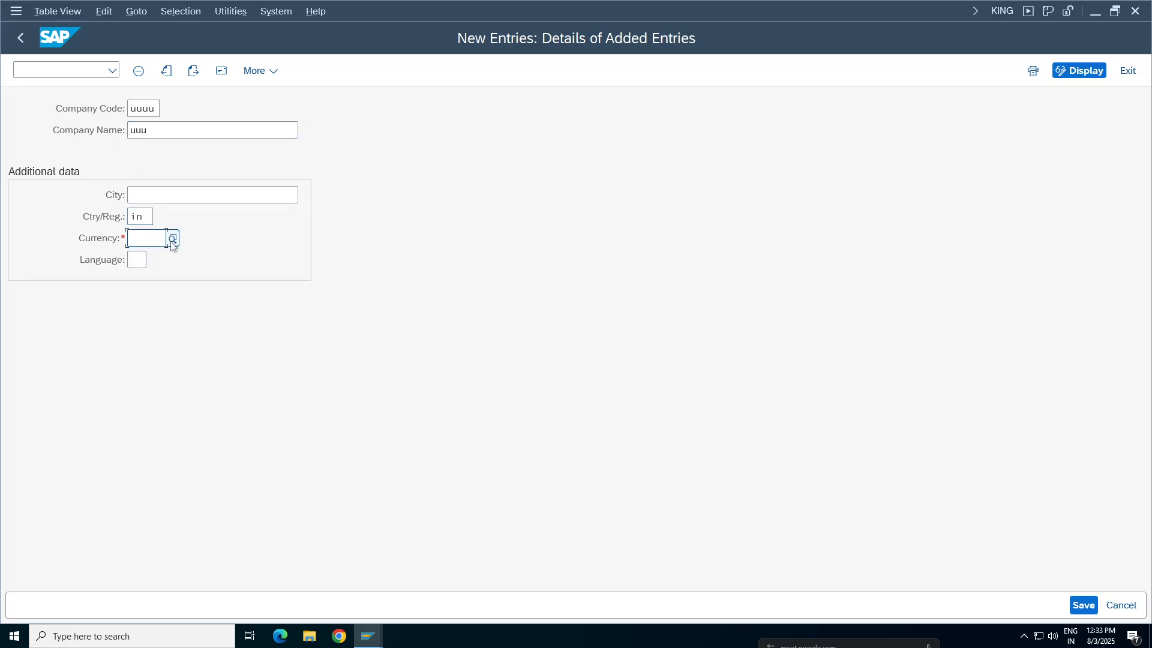
type("inr")
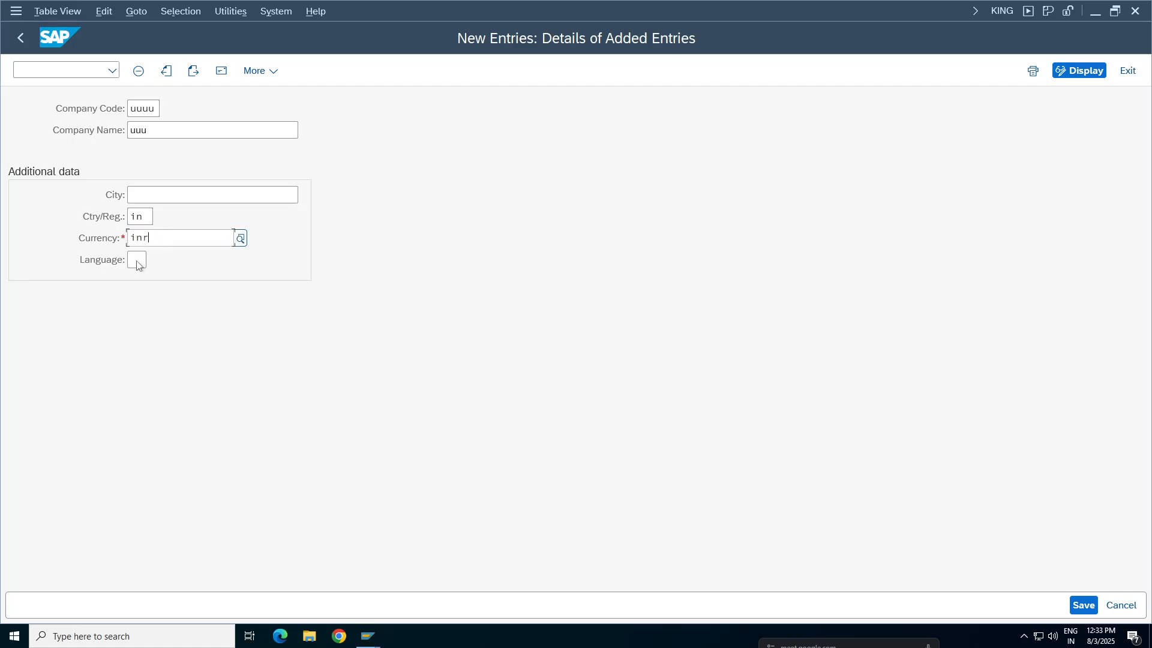
left_click(137, 264)
key("BackSpace")
key("BackSpace")
key("BackSpace")
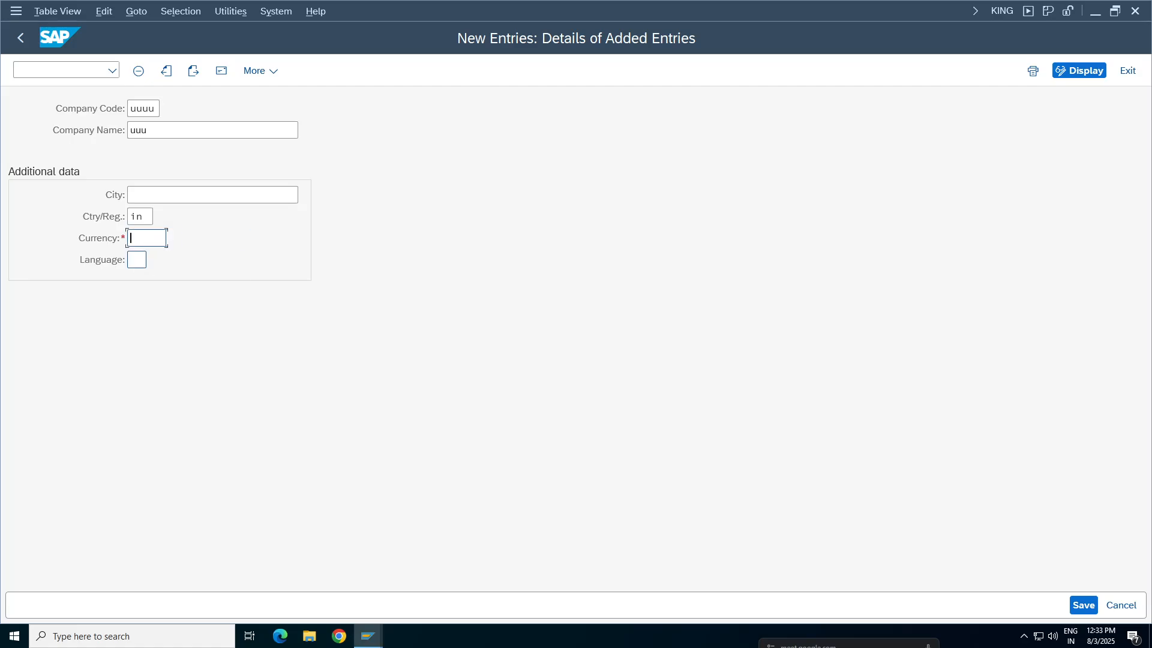
type("inr")
left_click(146, 259)
type("en")
key("Return")
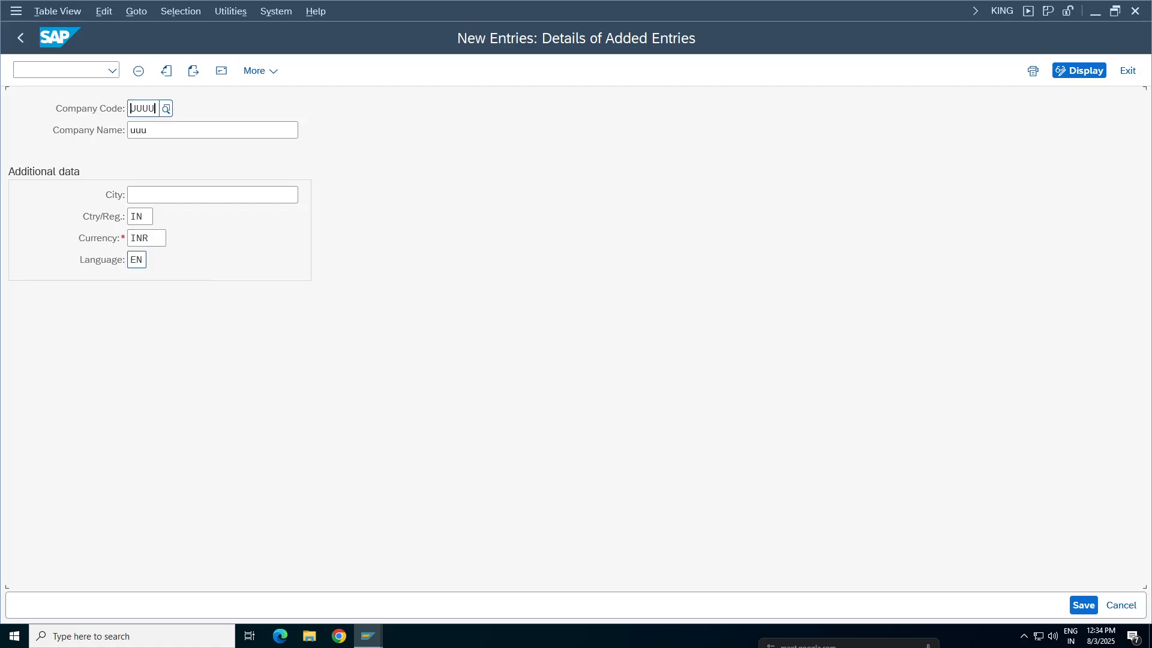
Save the new company code and fill in its address with title Company, name uuu and country IN
left_click(152, 216)
left_click(1084, 605)
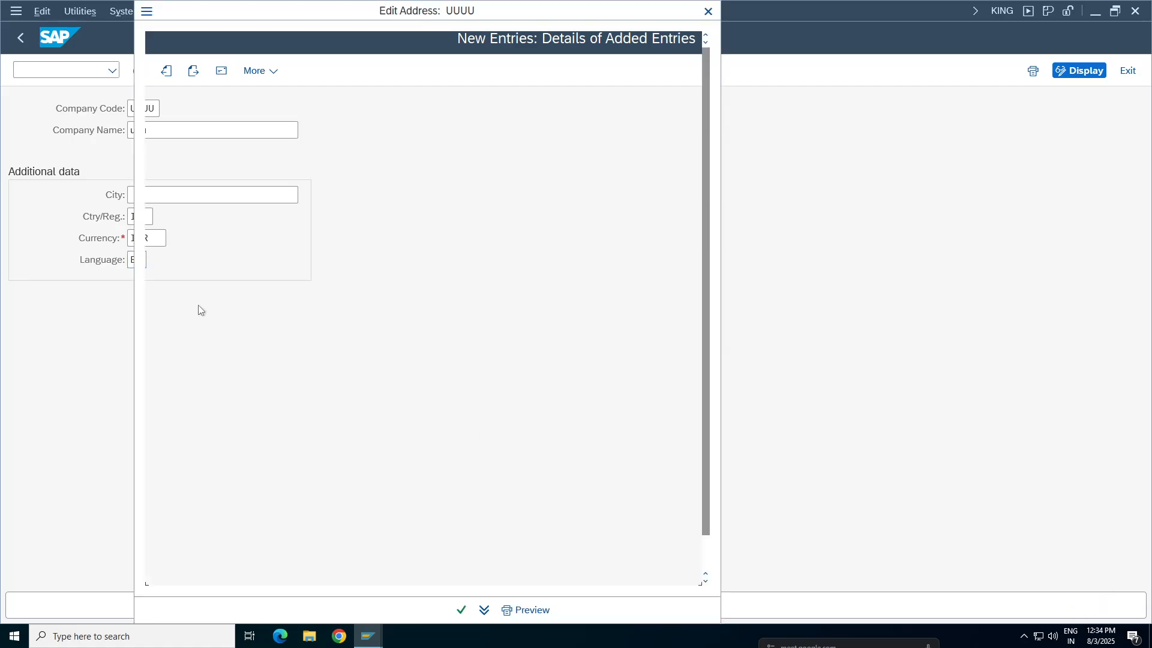
left_click(490, 74)
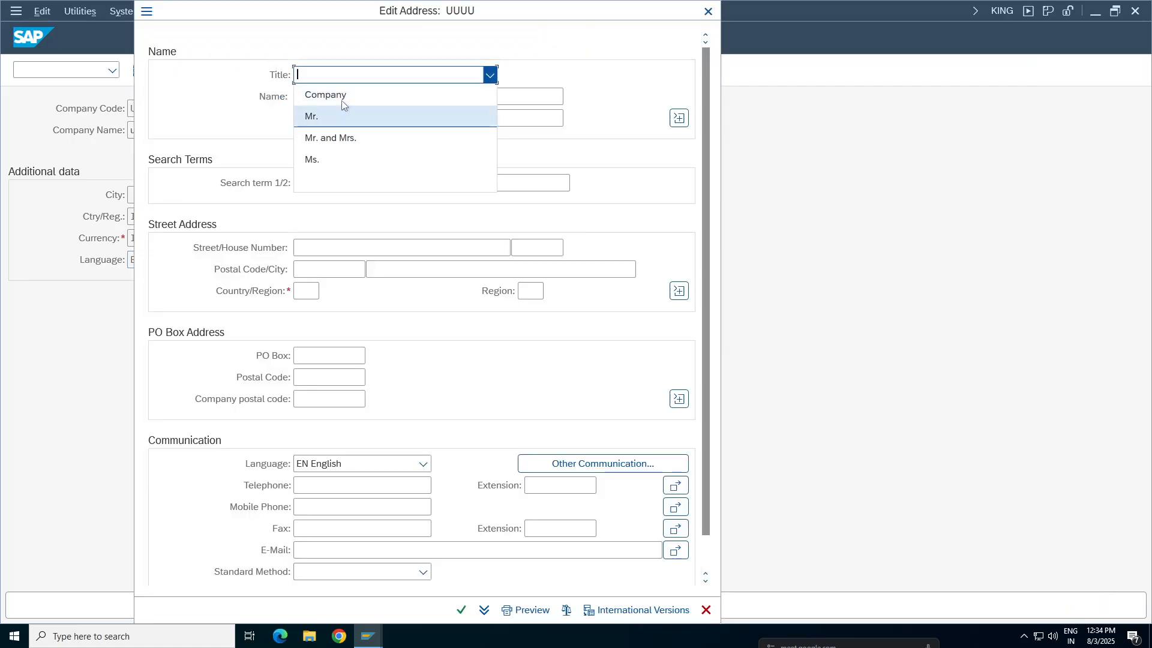
left_click(342, 105)
type("uuu")
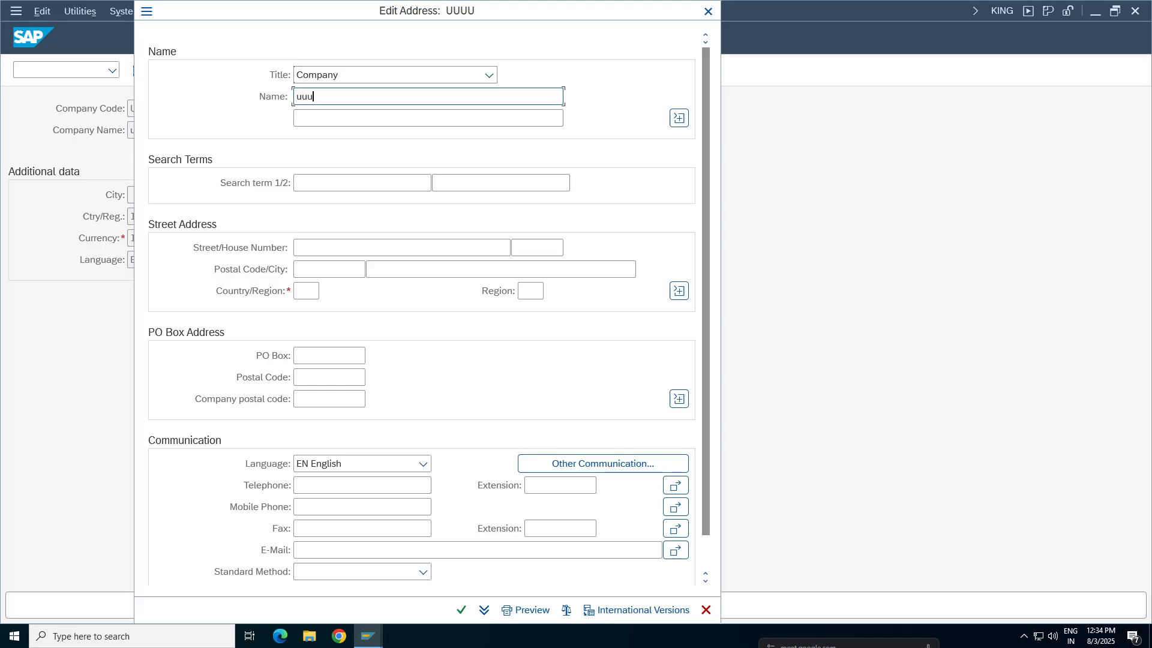
left_click(304, 291)
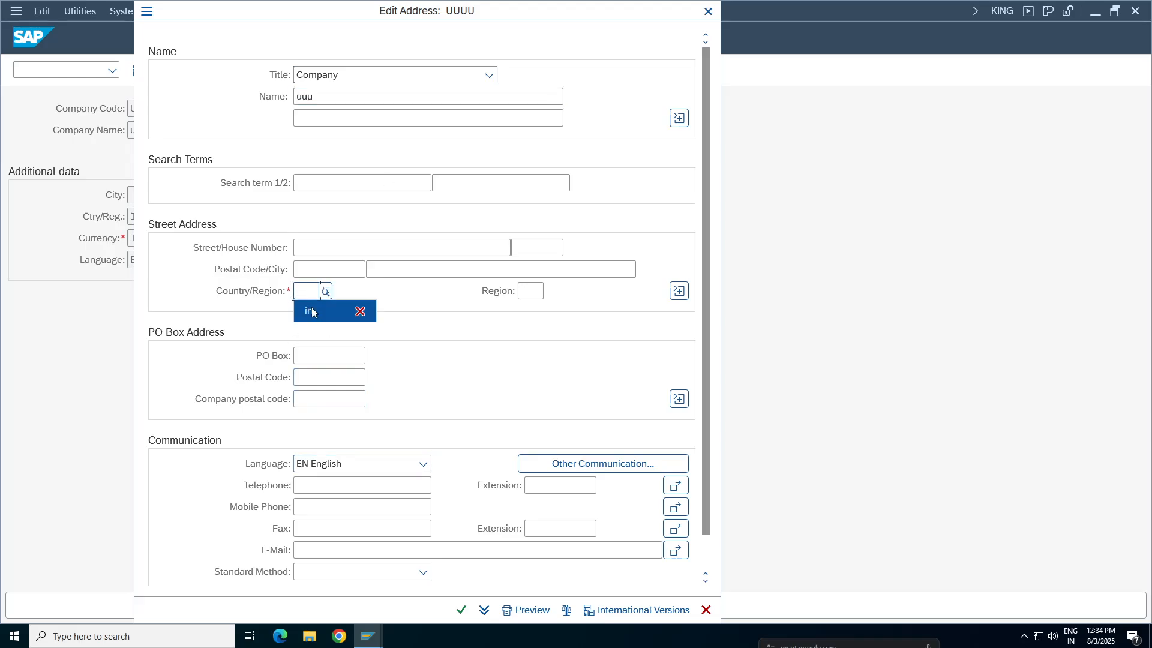
left_click(311, 310)
Confirm the address, accept customizing request S4HK904808 for the new company code, and return to the Company Code overview
left_click(462, 609)
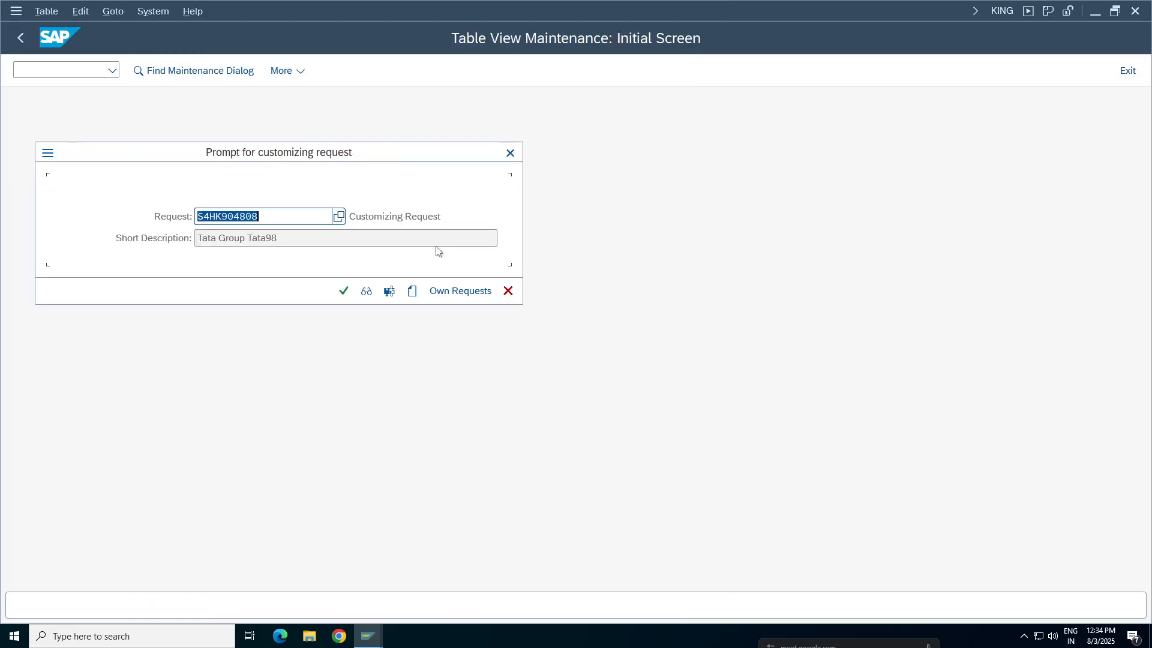
left_click(344, 292)
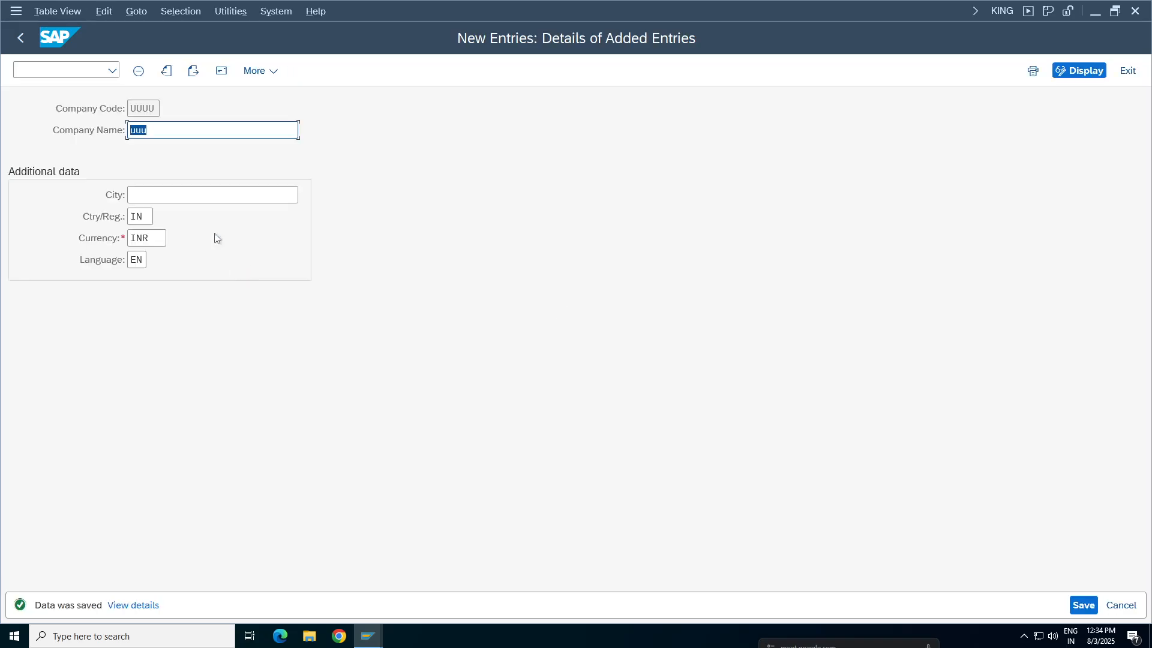
left_click(20, 37)
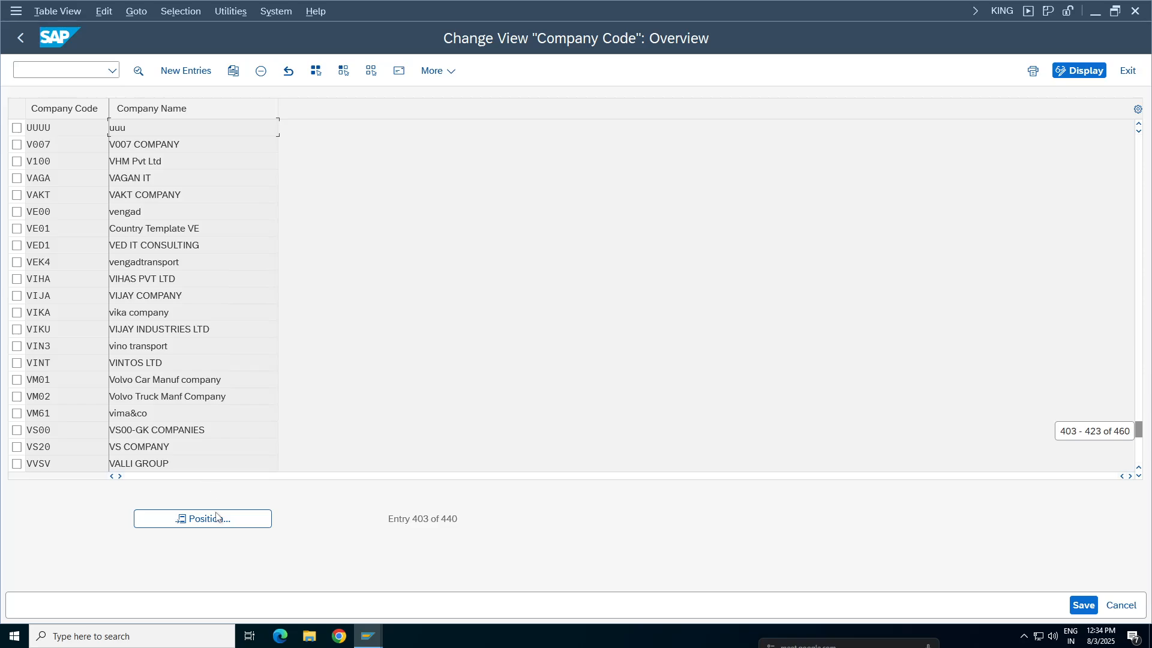
Examine the letter case of the codes and names in the Company Code overview, comparing UUUU with the other entries
left_click(216, 517)
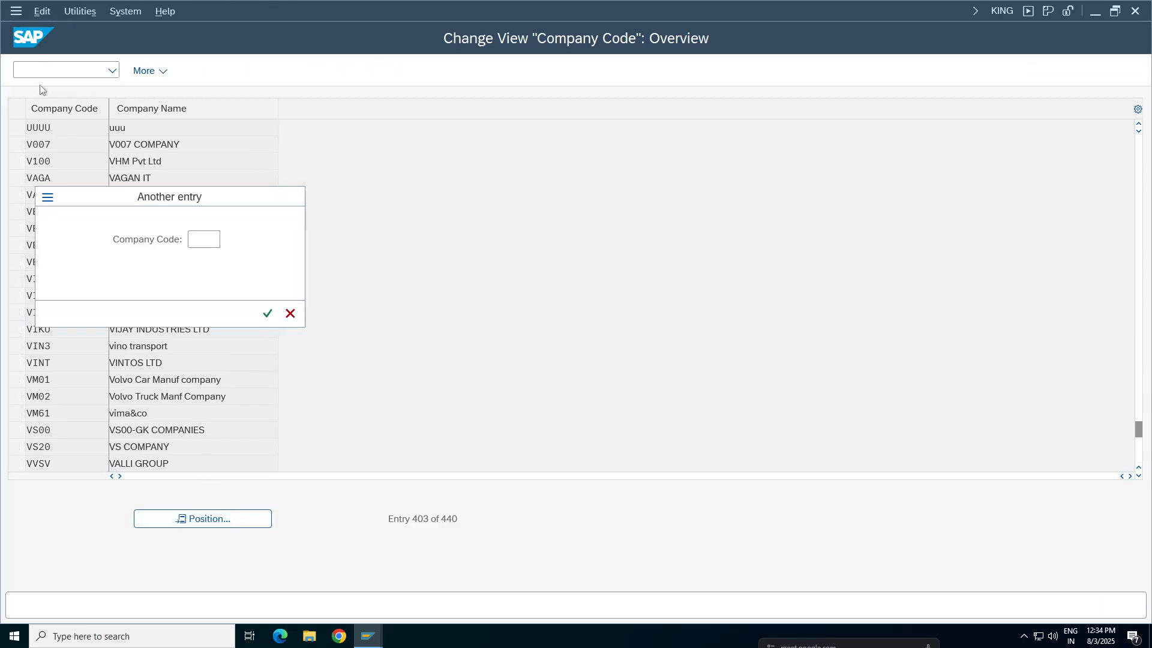
key("Escape")
left_click_drag(120, 127, 26, 127)
left_click(53, 313)
left_click(55, 413)
left_click(115, 279)
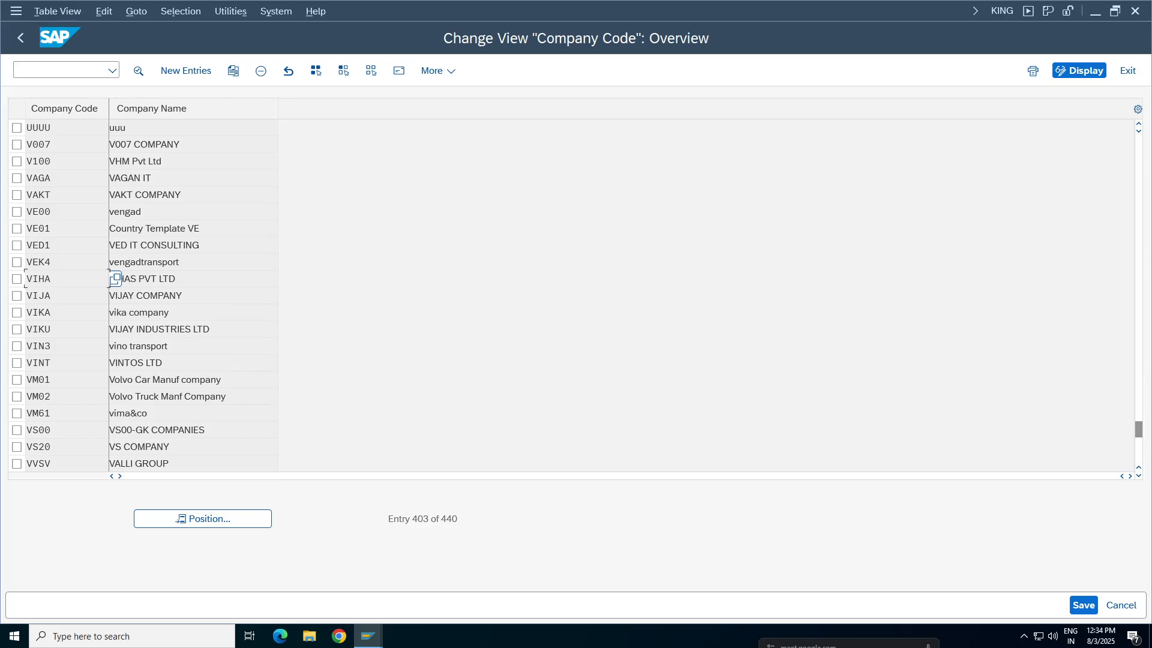
left_click(128, 128)
double_click(118, 128)
left_click(48, 127)
left_click(48, 195)
left_click(48, 279)
left_click(48, 128)
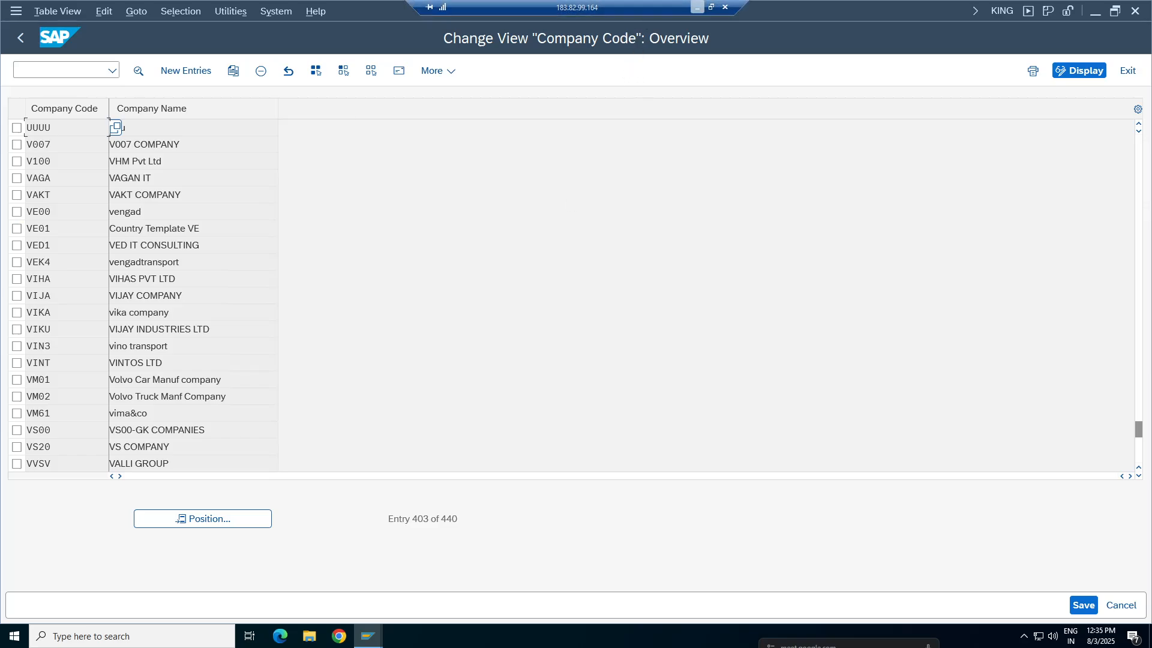
Review the check value in HEADTA Step 001, and return to the G/L document to examine its header text message
left_click(368, 636)
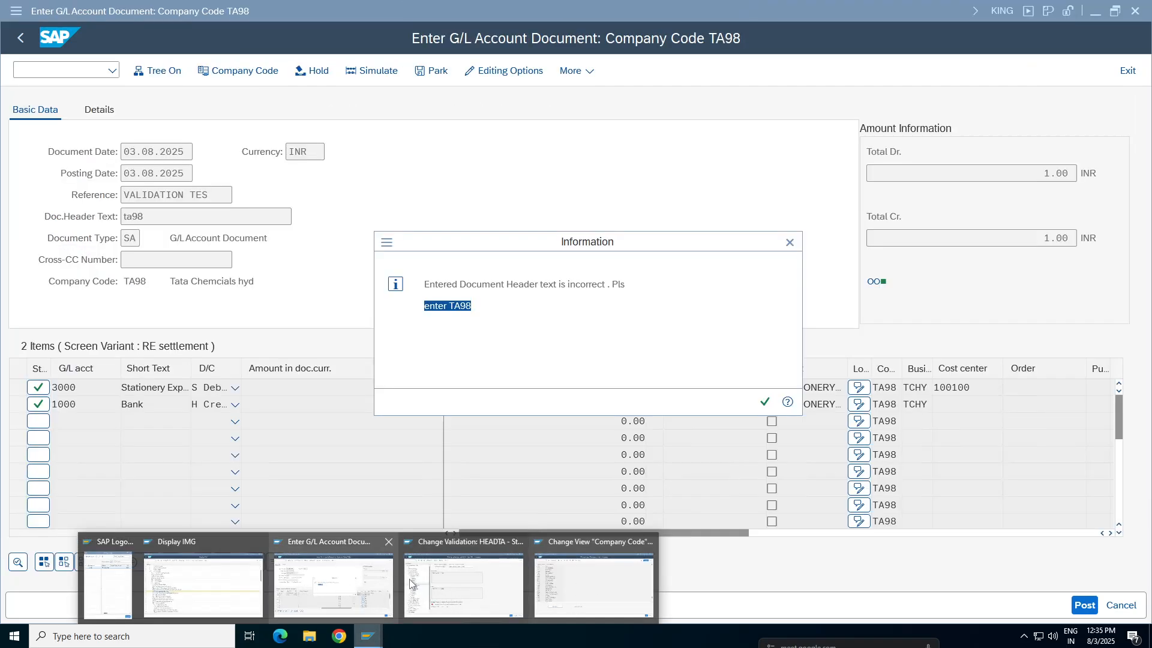
left_click(410, 582)
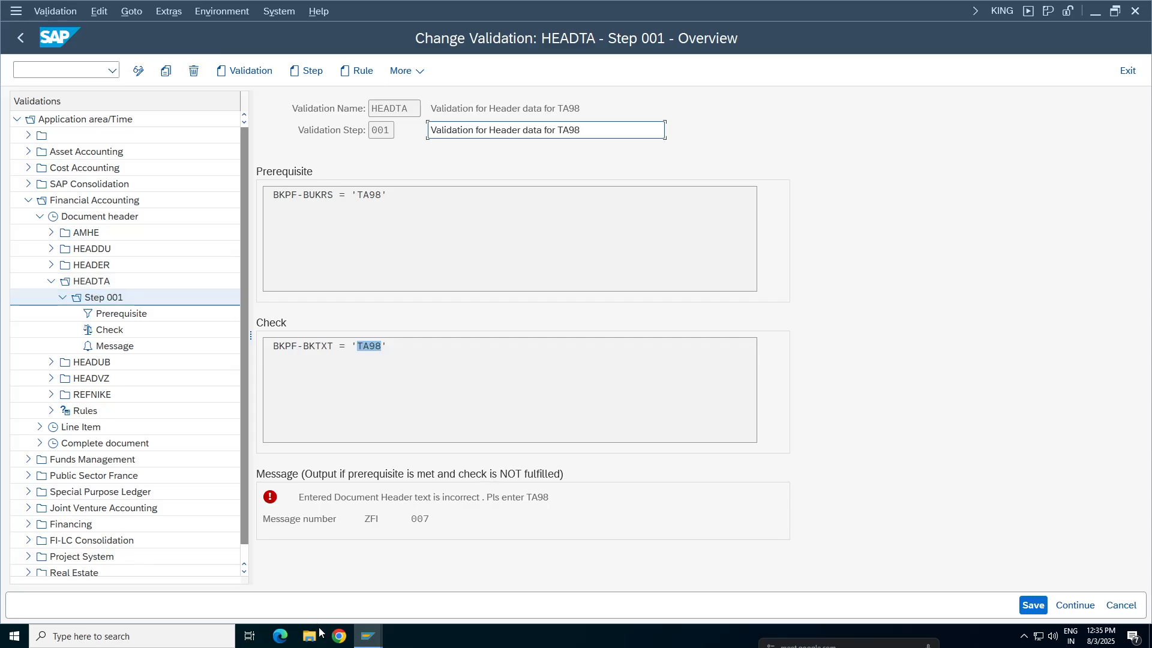
left_click(368, 636)
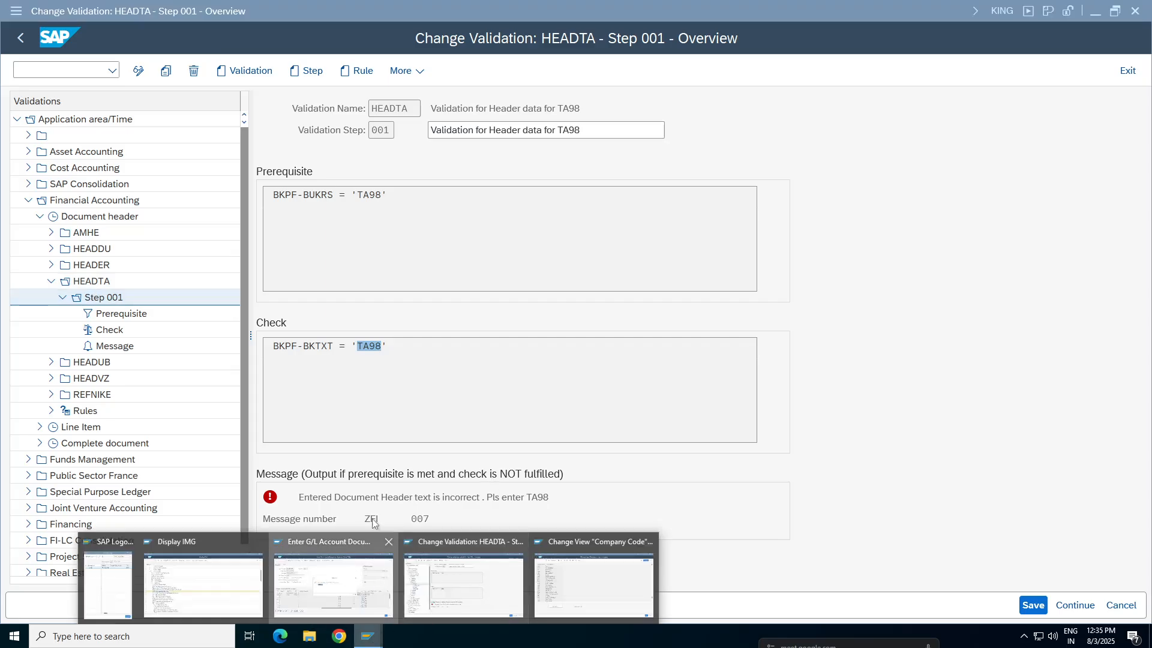
left_click(324, 585)
left_click(461, 305)
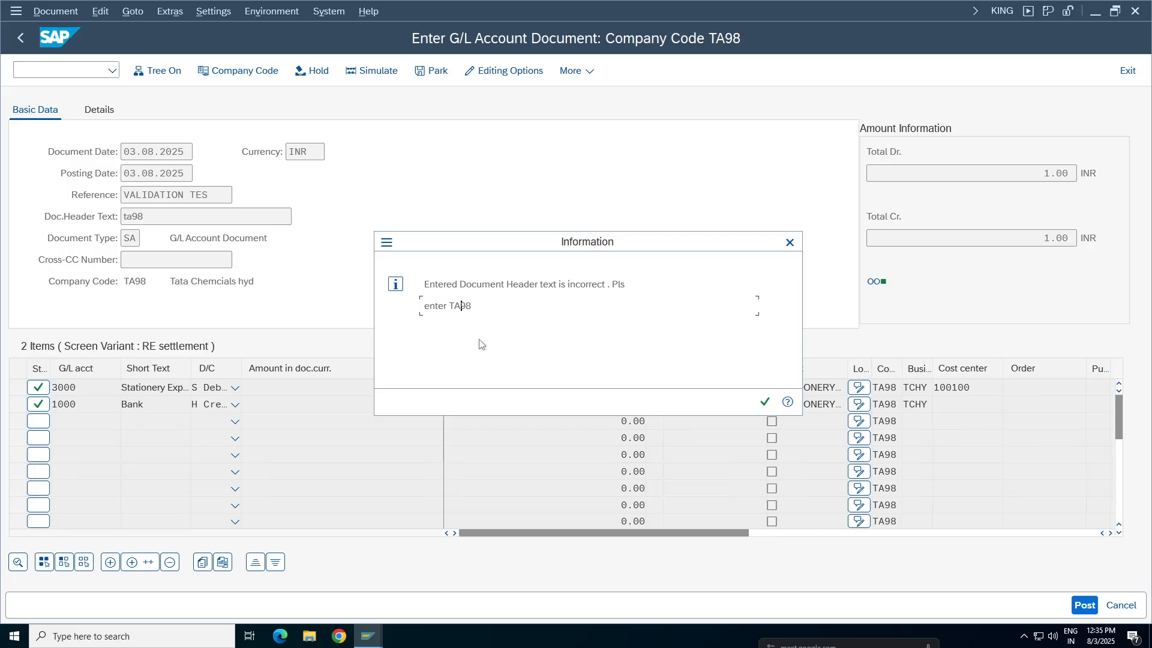
Close the message and try to post the G/L document again with header text ta98
left_click(764, 403)
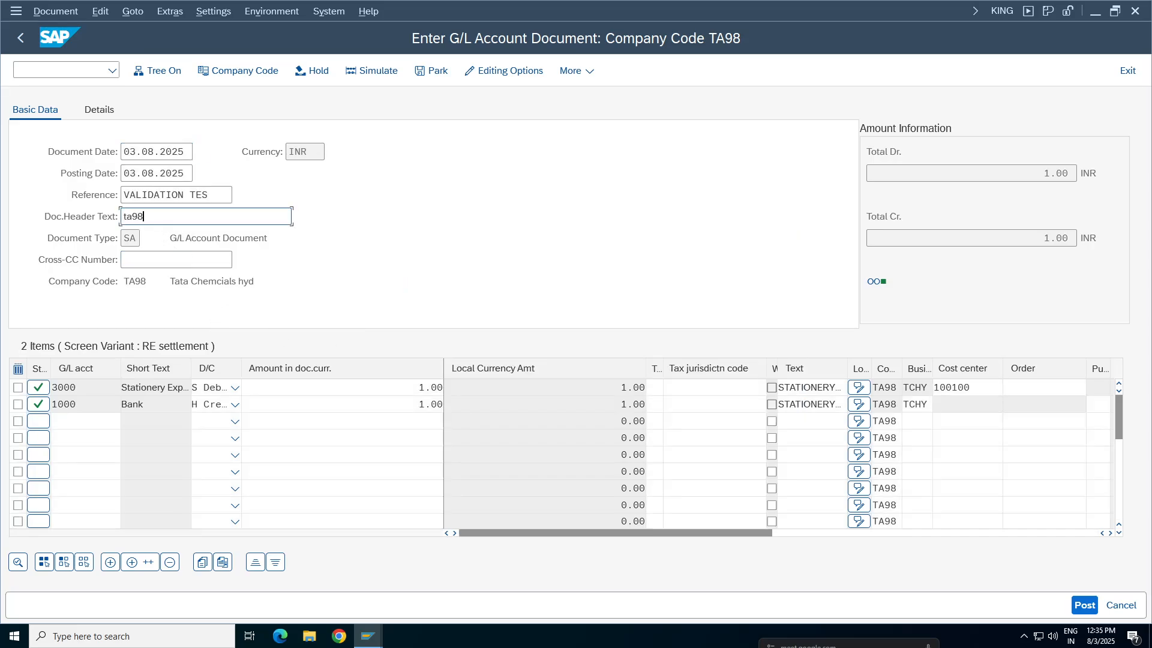
left_click(1083, 606)
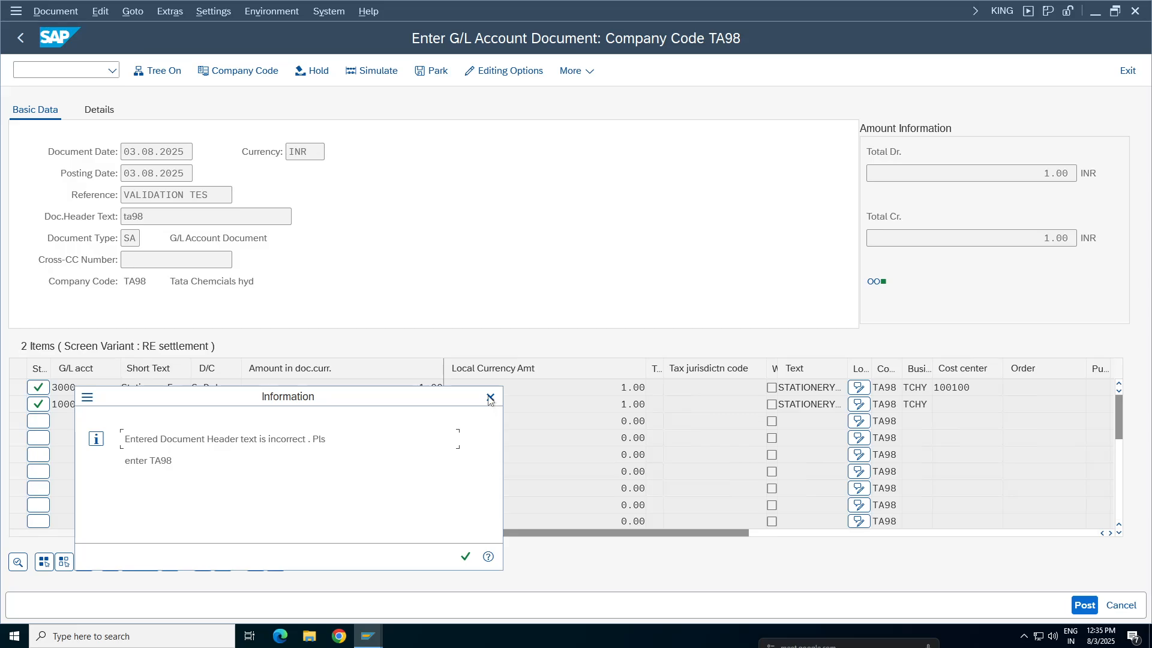
key("Return")
Set the document header text to TA98 and post the G/L document
key("BackSpace")
key("BackSpace")
key("BackSpace")
key("BackSpace")
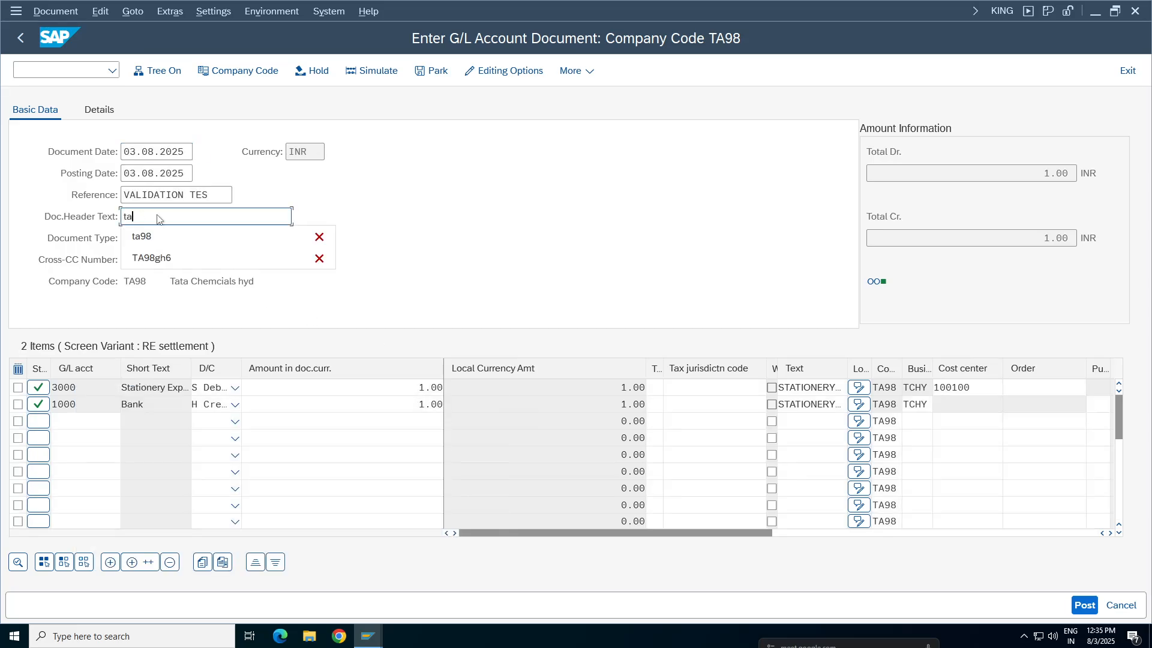
type("TA98")
key("ctrl+s")
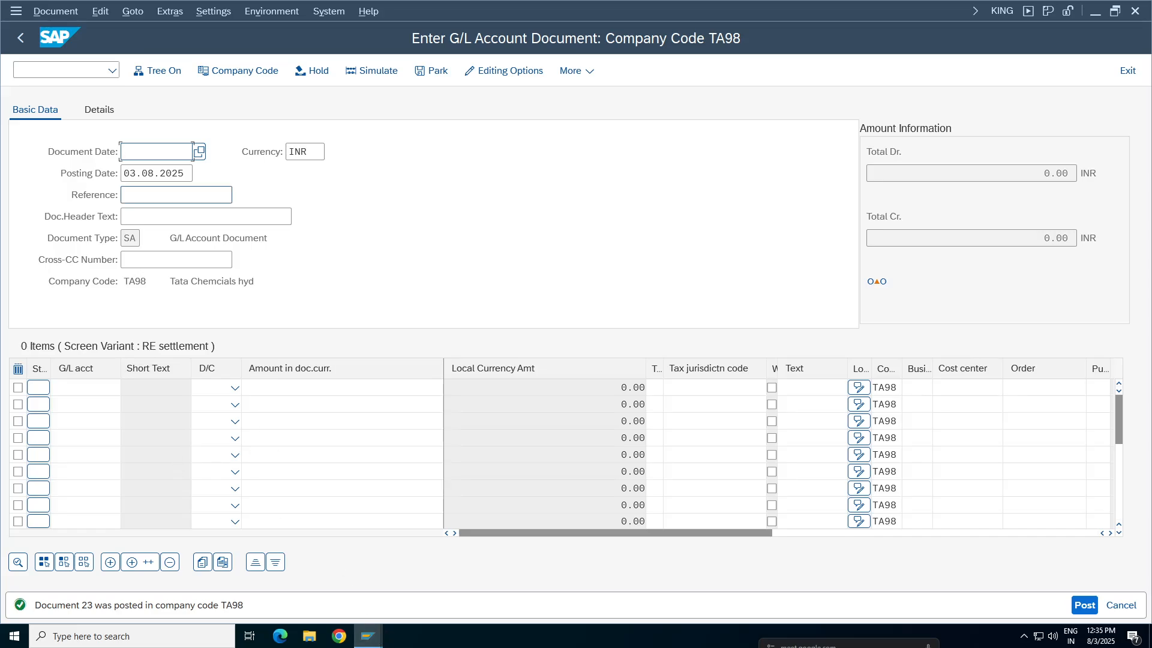
Switch to the Google Sheets working notes and review the Validations block in rows 155 to 161 of the Missiles sheet
left_click(367, 636)
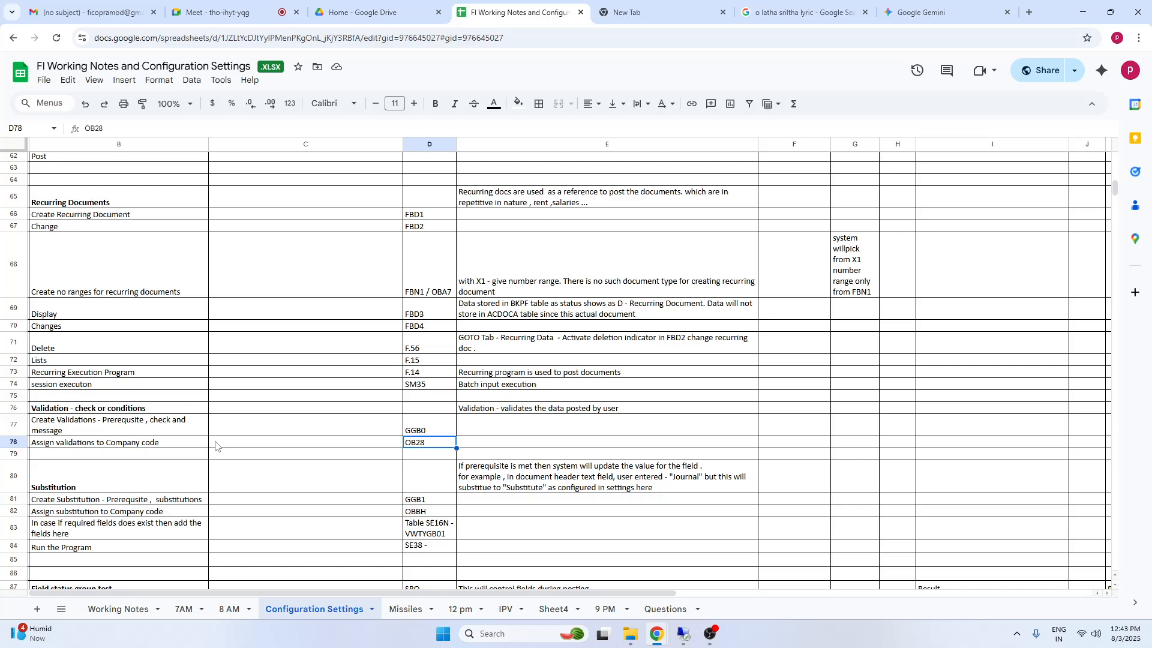
left_click(404, 610)
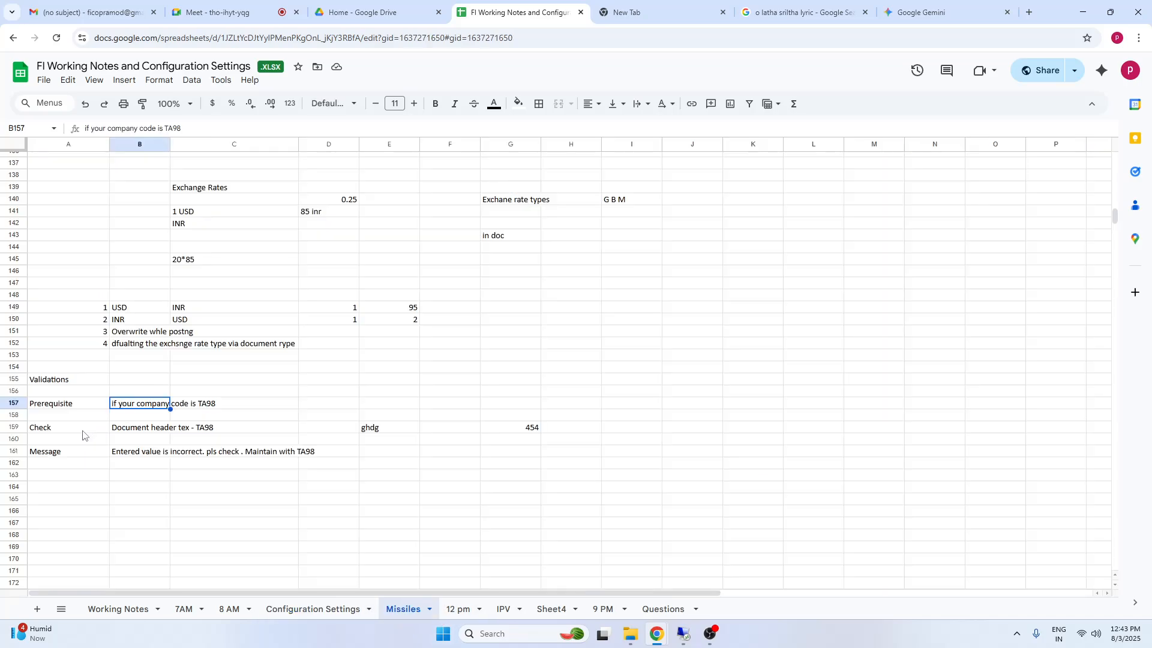
left_click(58, 456)
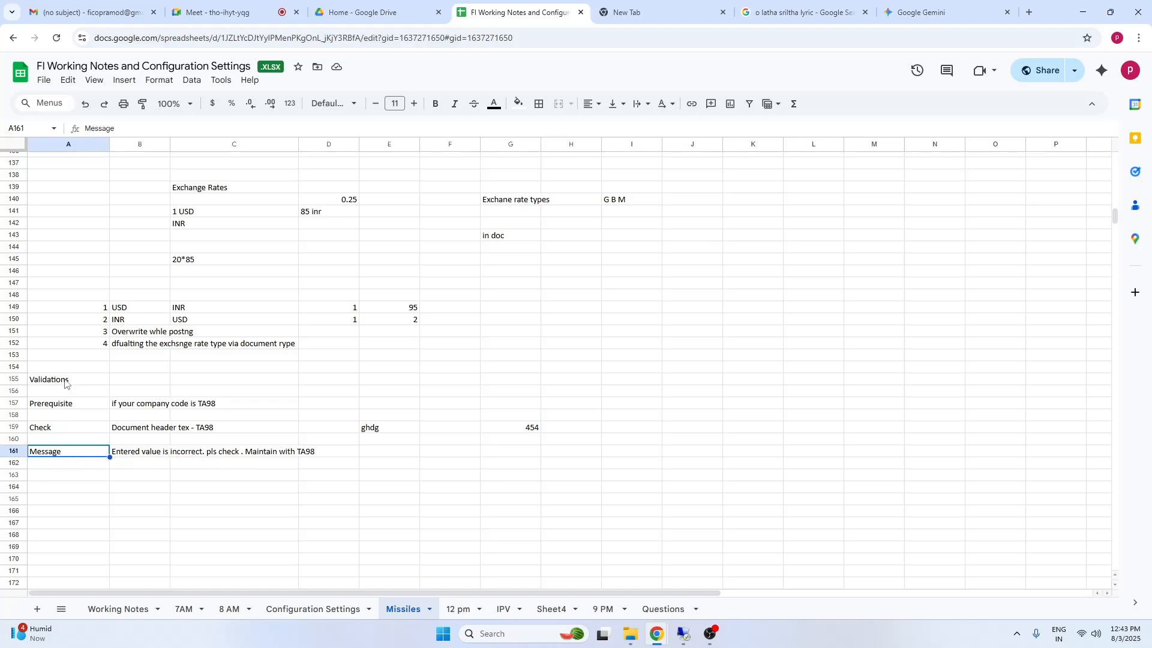
left_click_drag(68, 382, 301, 457)
Enter the heading Substitution in cell A164 below the Validations notes, correcting its spelling
left_click(63, 488)
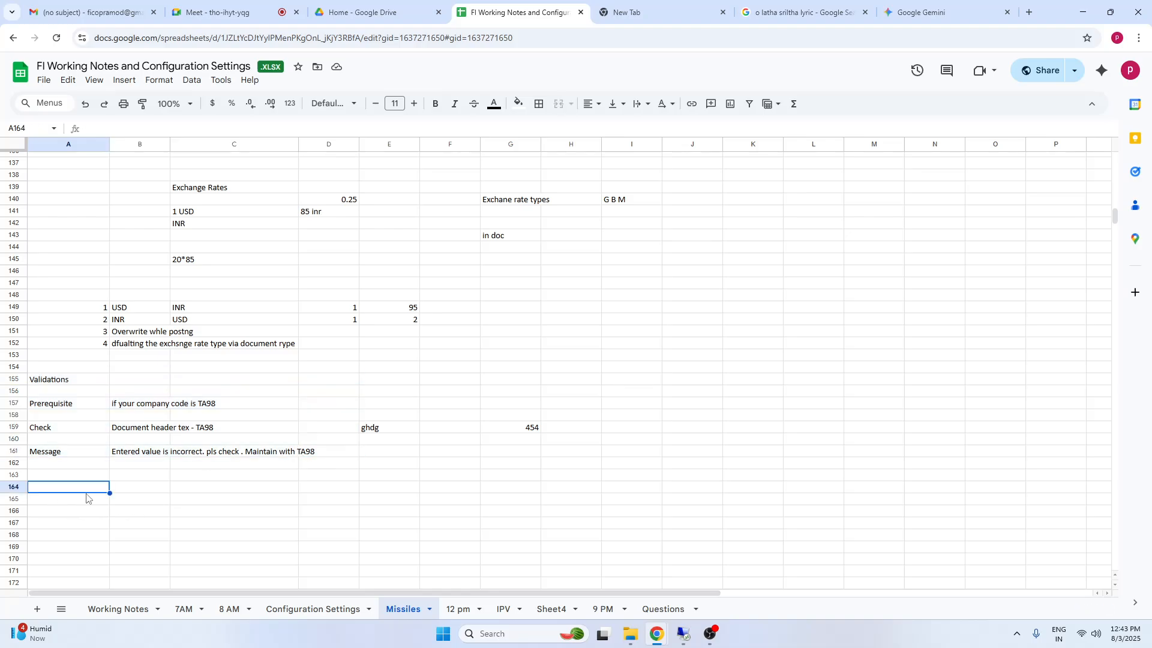
type("Substitutitio")
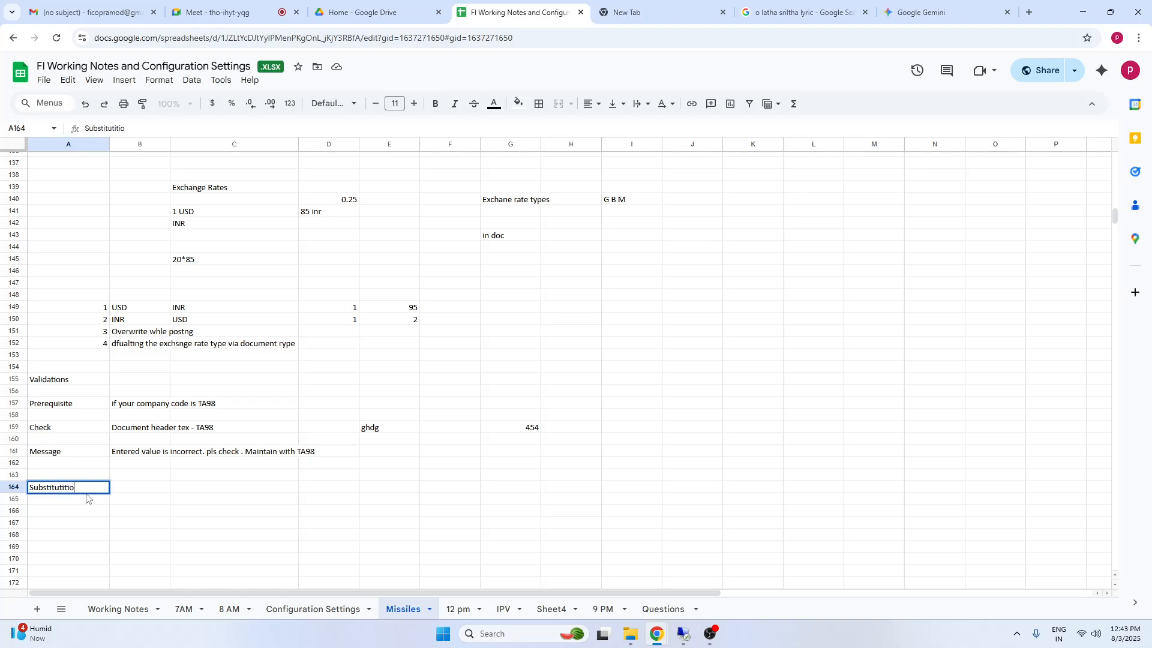
type("n")
left_click(55, 534)
left_click(48, 491)
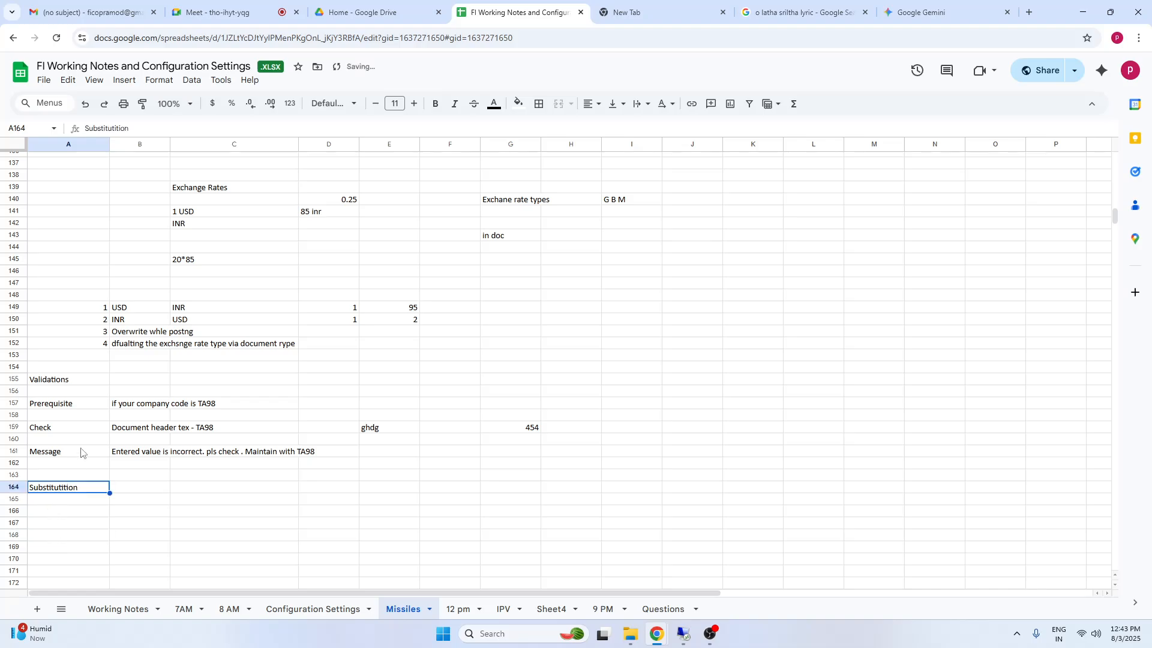
left_click(117, 129)
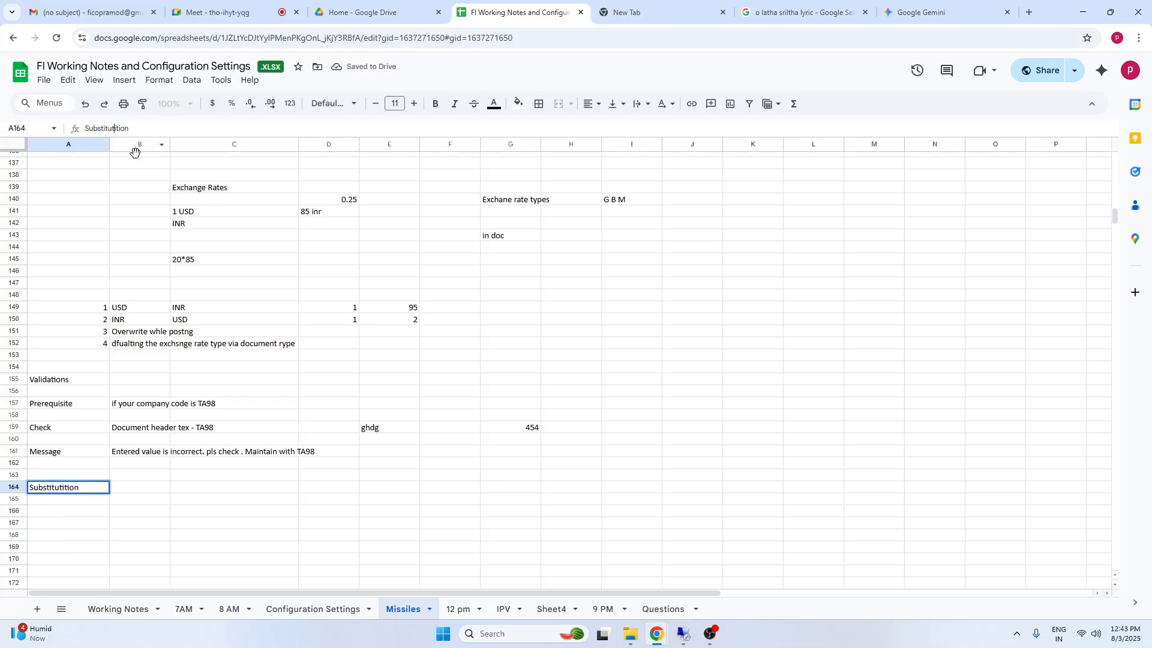
left_click(60, 512)
left_click(40, 491)
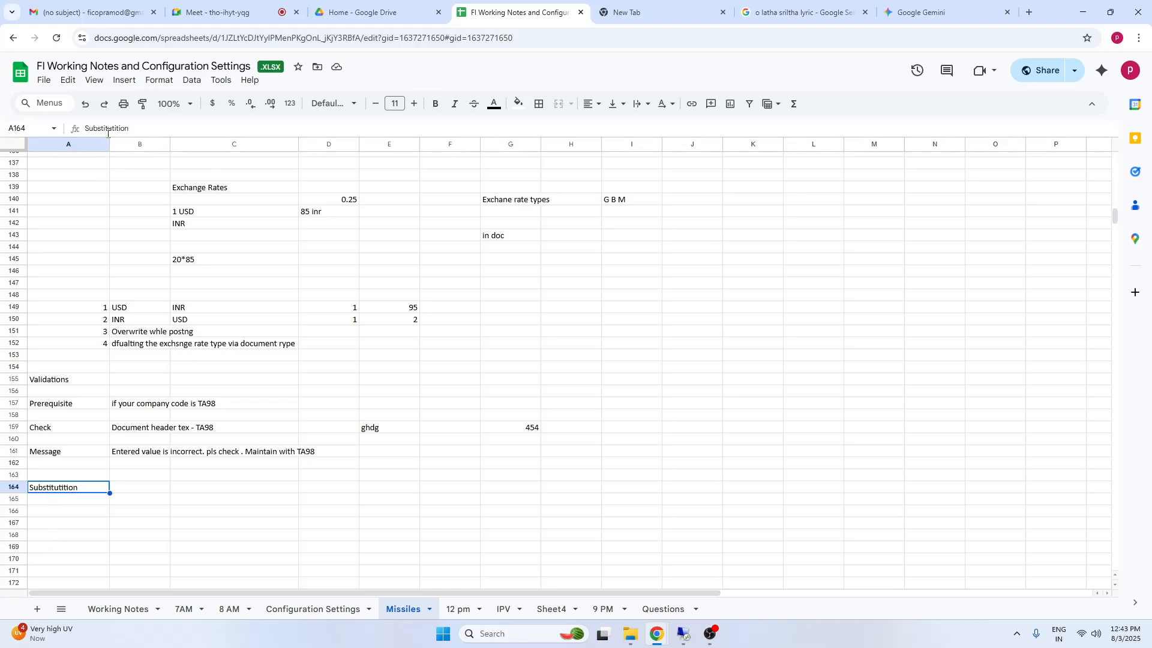
left_click(142, 128)
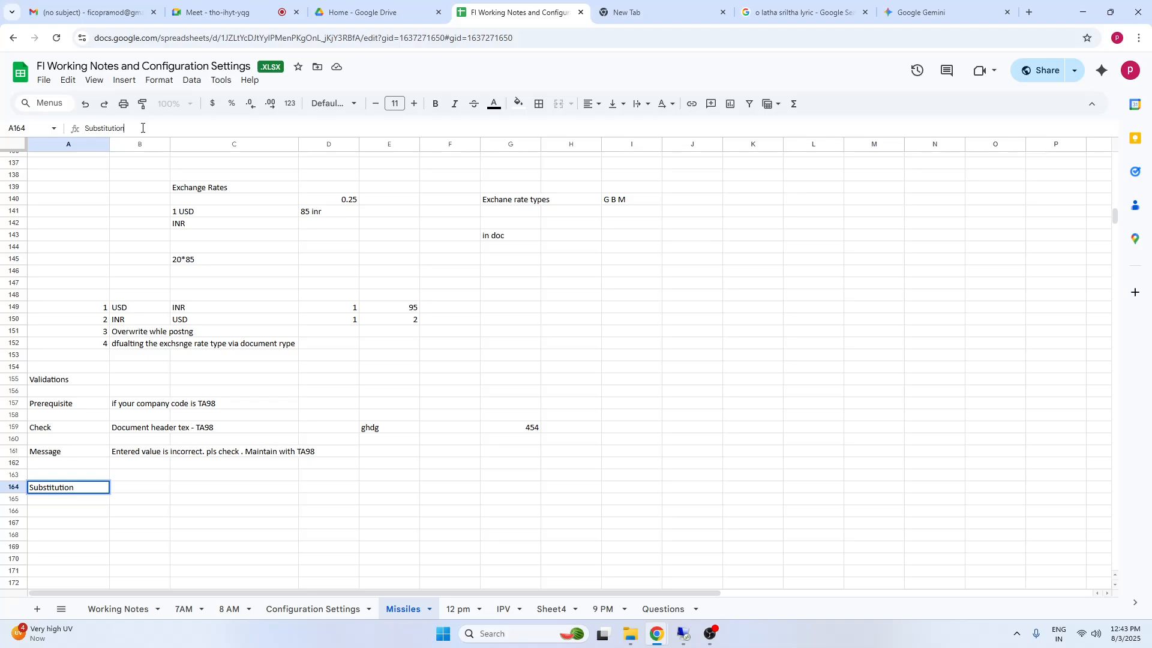
left_click(73, 523)
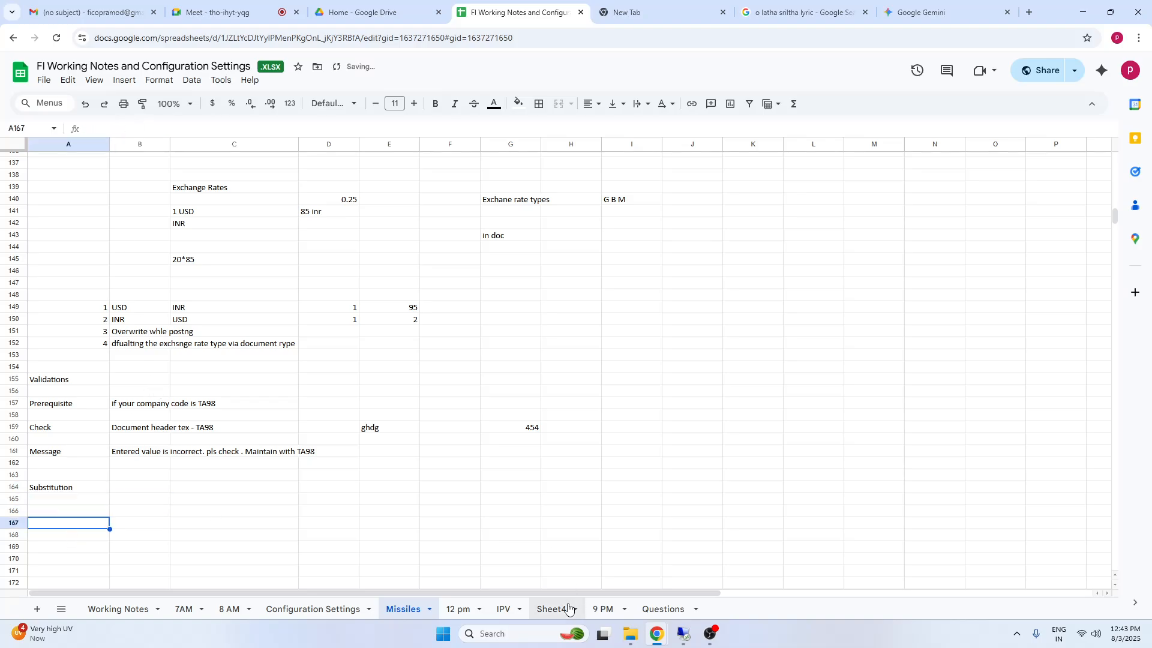
Enter the description "replace some value" in cell B164 beside the Substitution heading
left_click(66, 488)
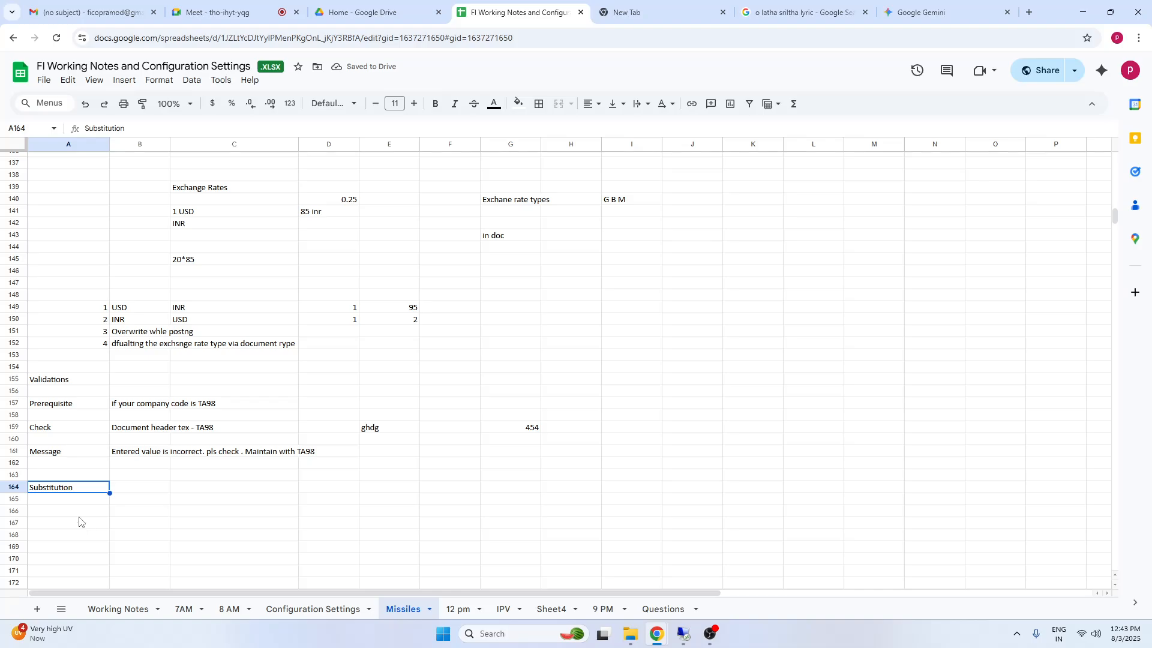
left_click(147, 492)
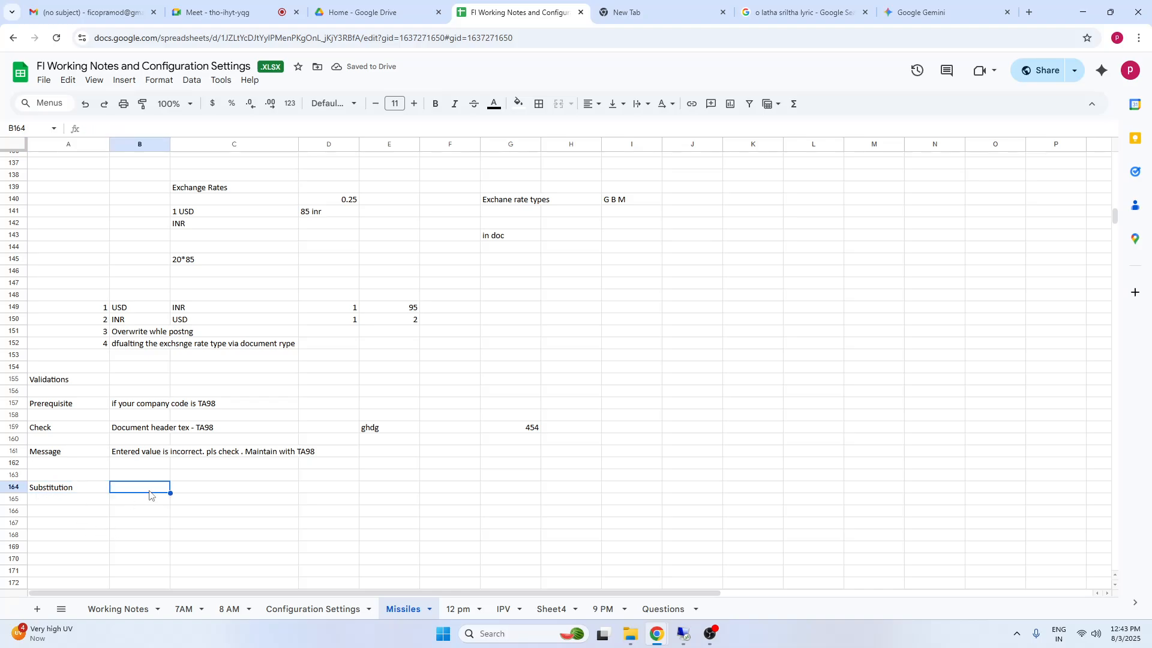
type("replac")
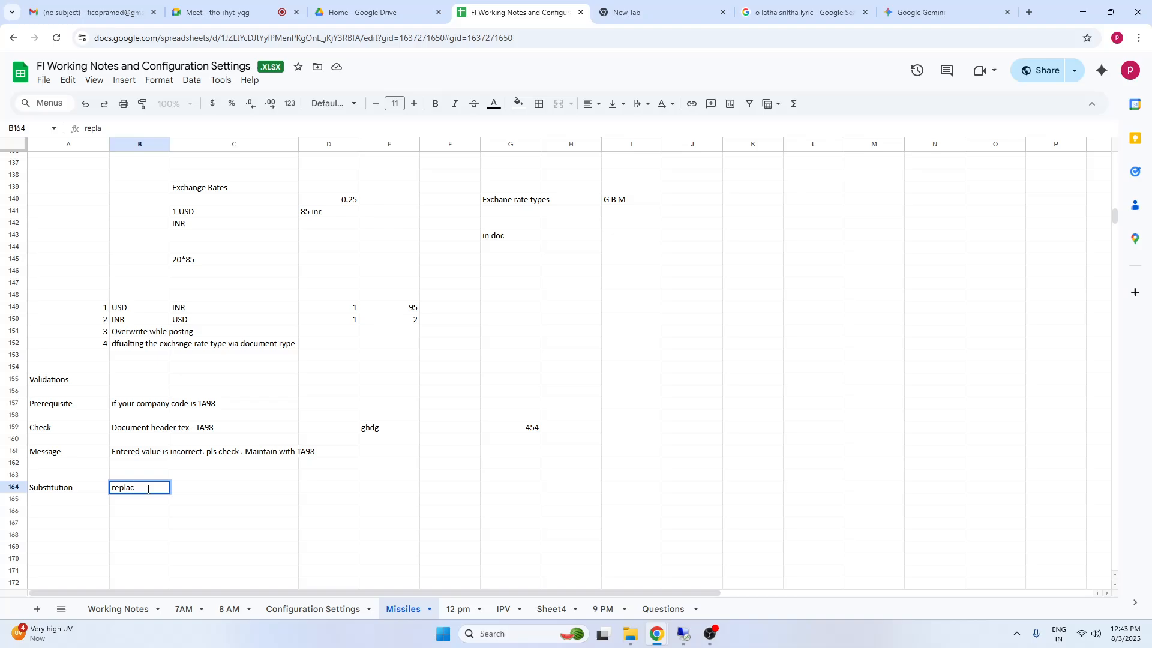
type("e some value")
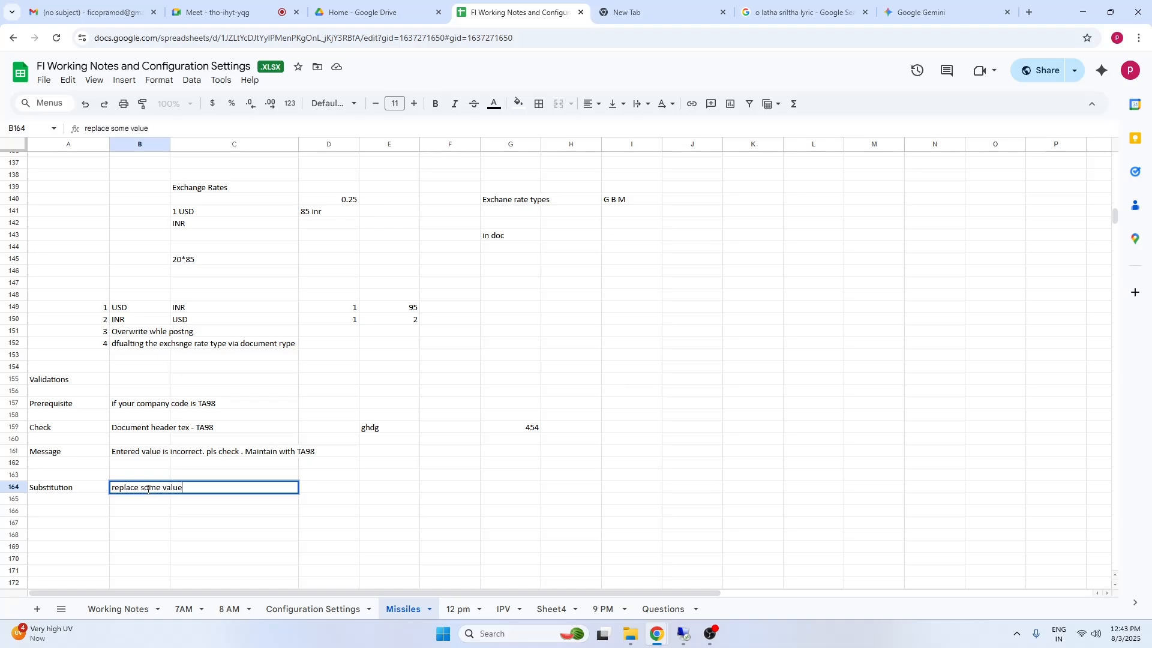
left_click(107, 538)
Copy the Prerequisite label from cell A157 to cell A166 under the Substitution heading
left_click(73, 406)
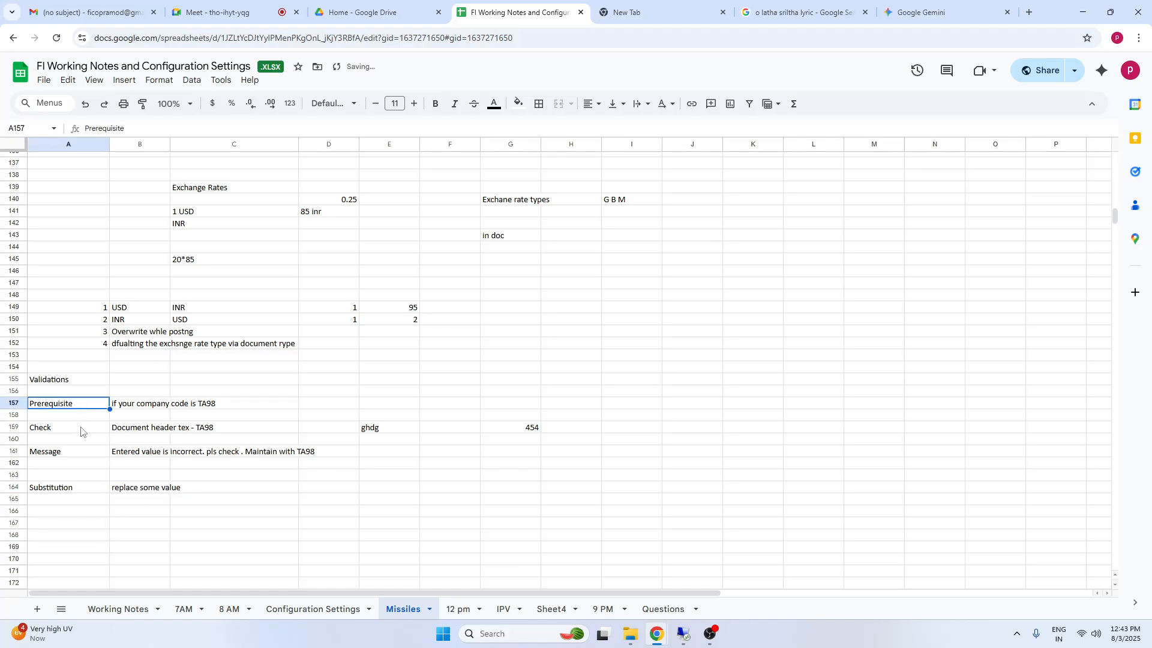
left_click(39, 518)
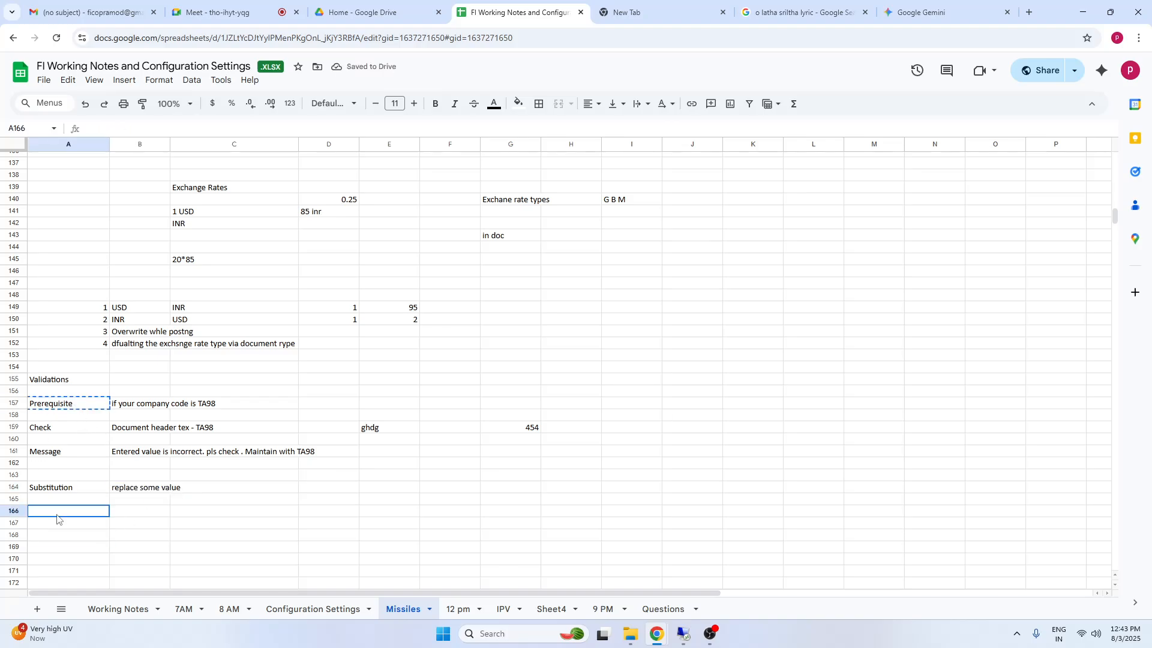
type("Prerequisite")
left_click(191, 545)
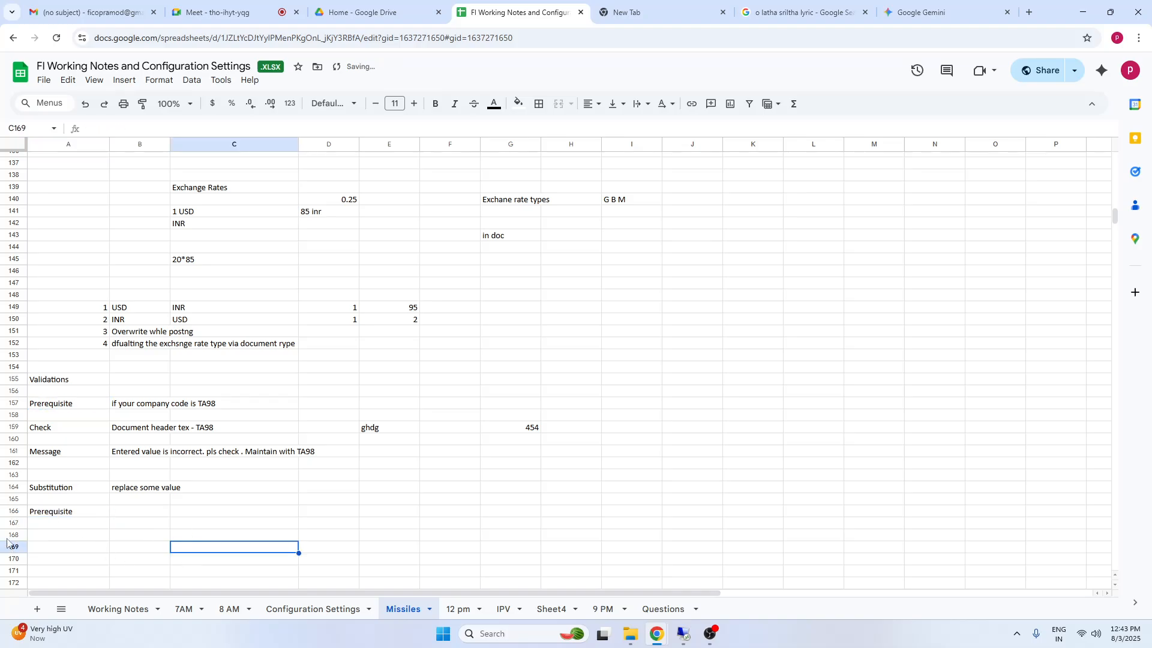
Enter the label "substitute" in cell A168 below the Prerequisite label of the Substitution notes
left_click(48, 542)
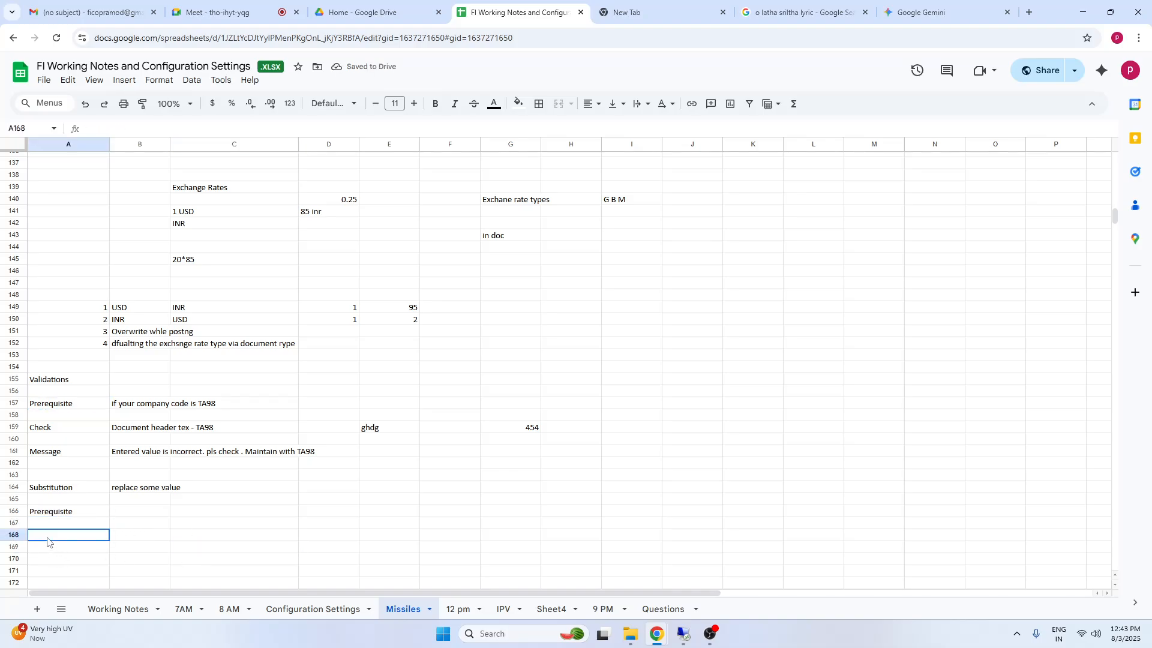
left_click(47, 418)
left_click(55, 453)
left_click(52, 523)
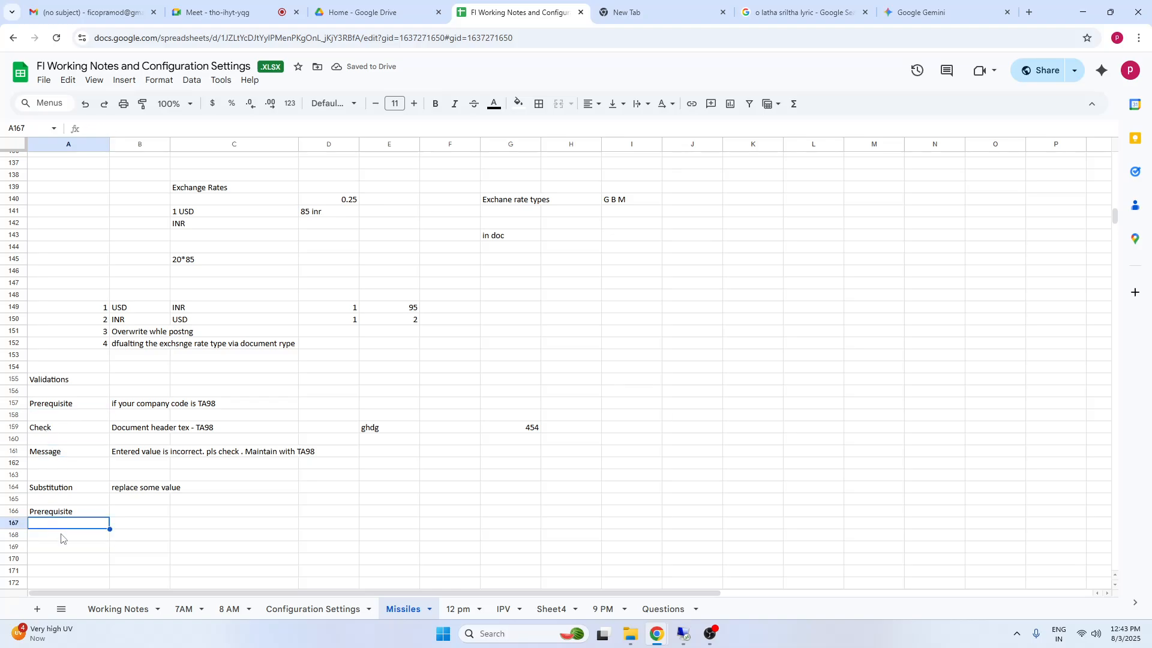
left_click(59, 536)
type("substitute")
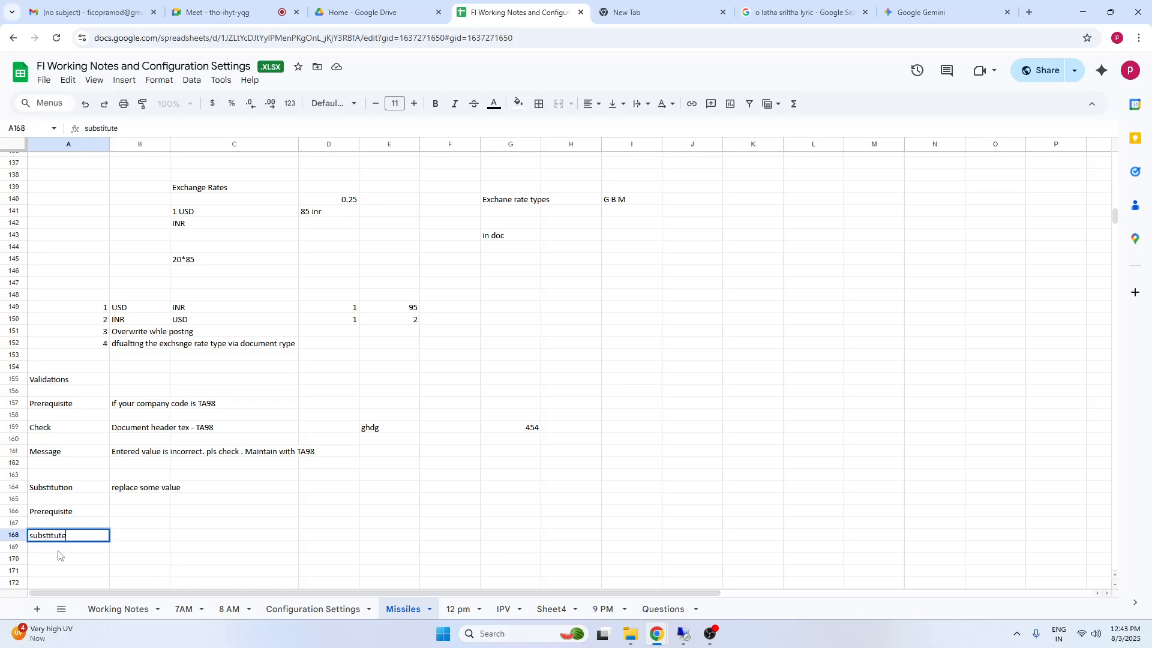
left_click(144, 537)
Enter the condition "if my comany code TA98" in cell B166 beside the Prerequisite label
left_click(142, 515)
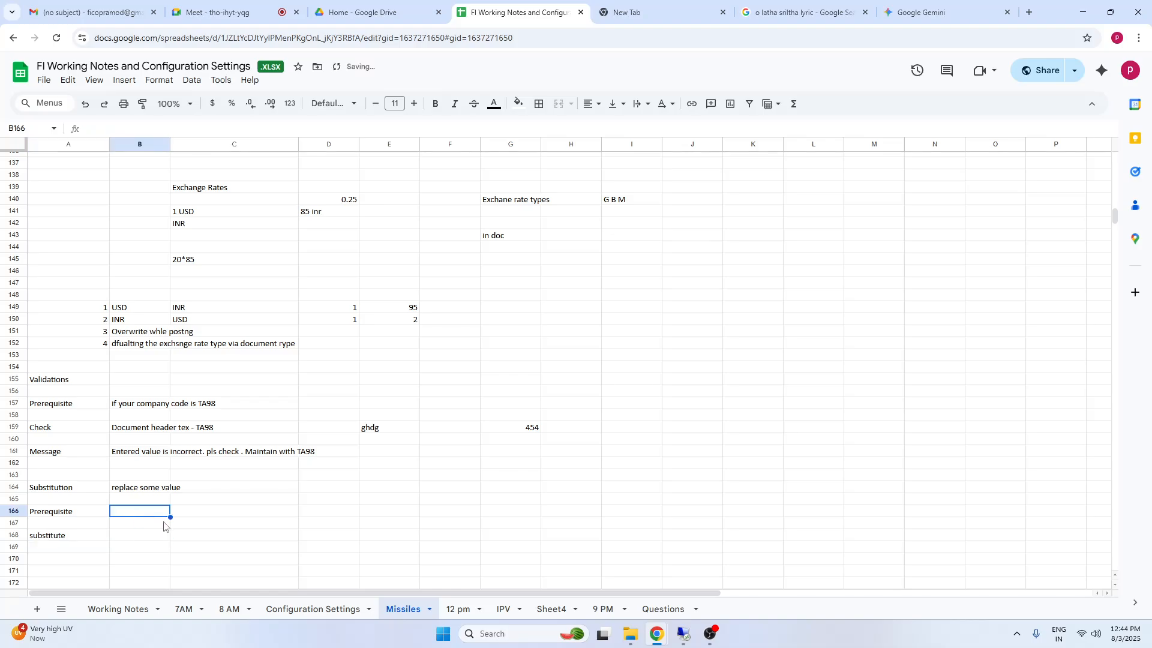
left_click(139, 428)
left_click(127, 517)
type("if my")
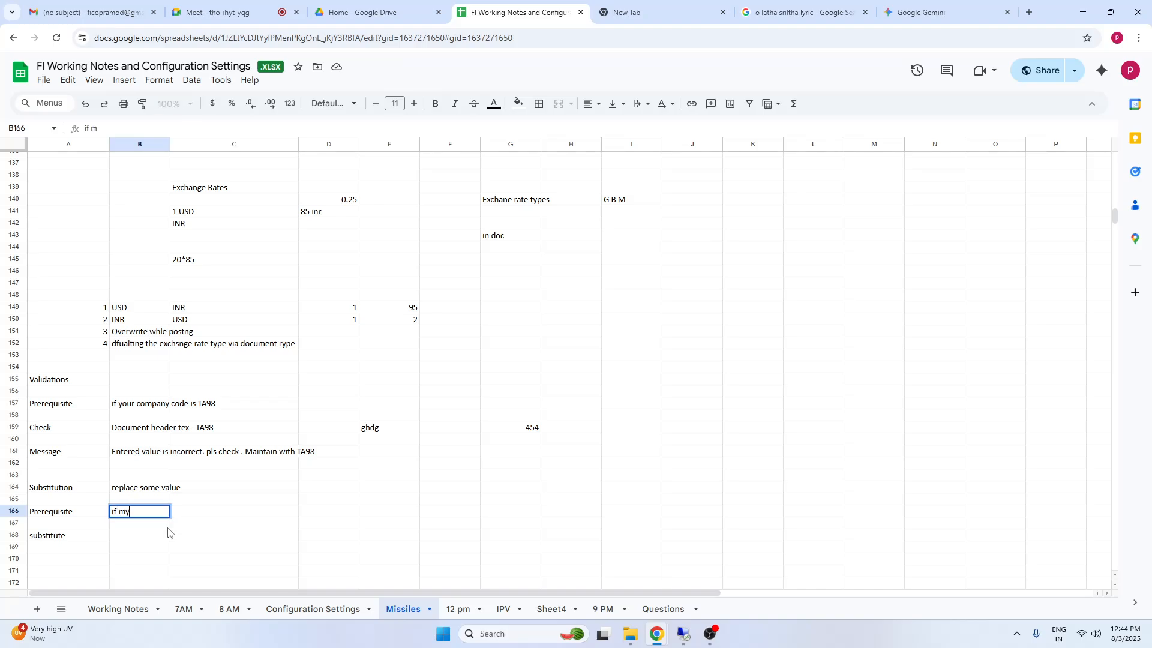
type(" comany code T")
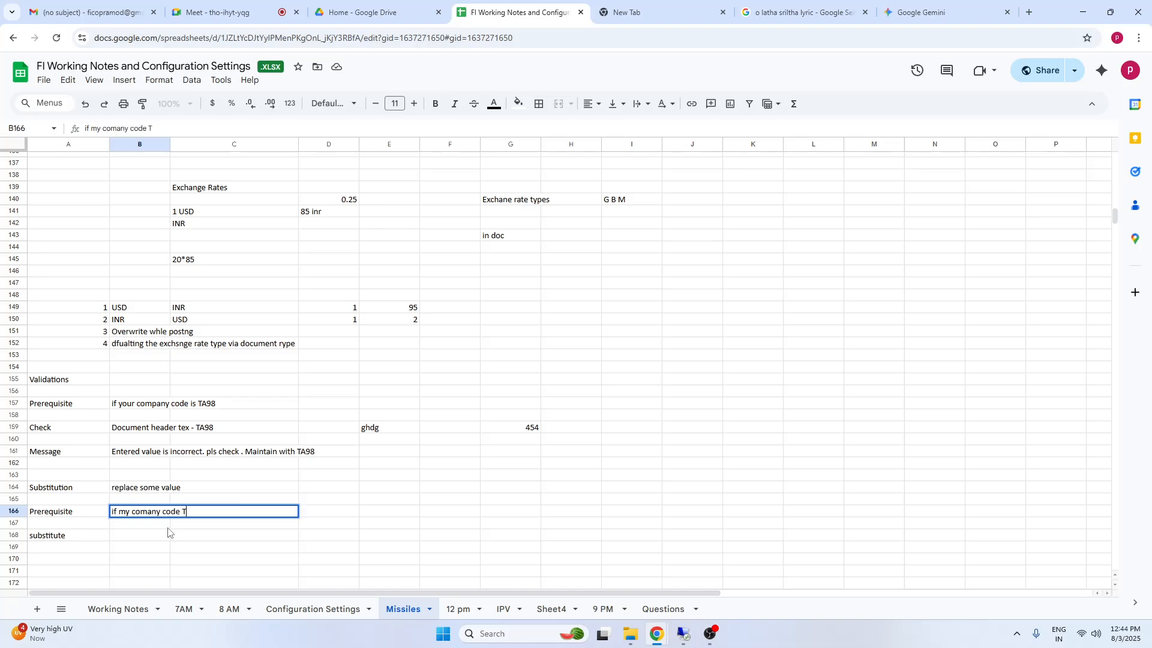
type("A98")
Enter "reference - 123456" in cell B168 beside the substitute label, correcting the spelling of reference
left_click(129, 537)
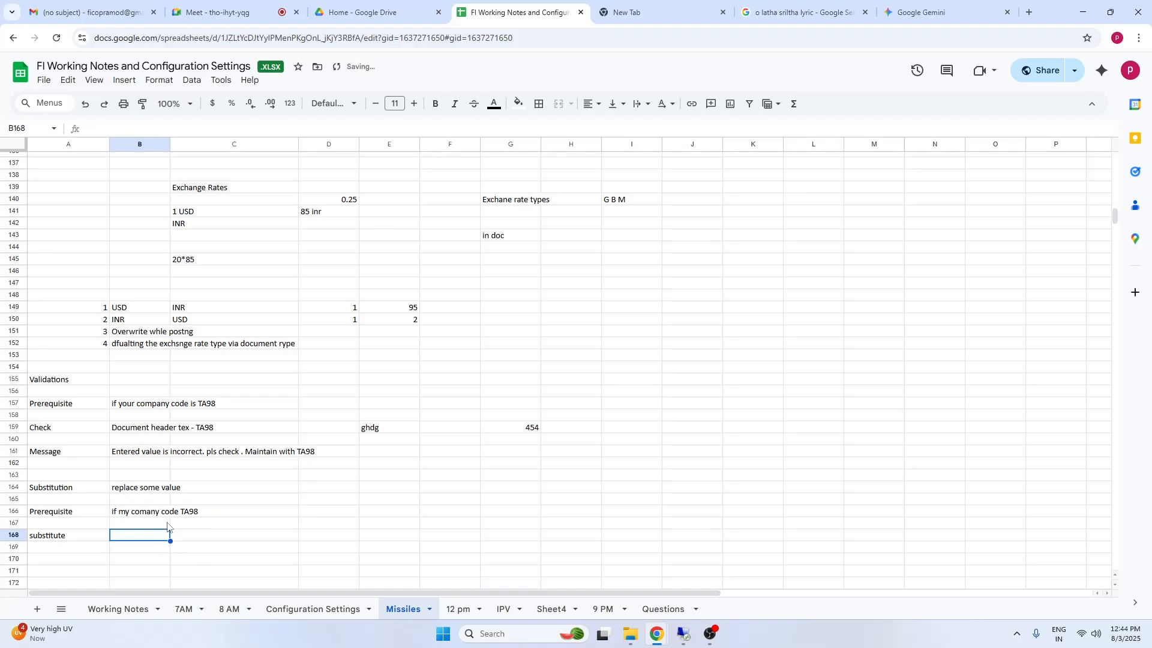
double_click(121, 536)
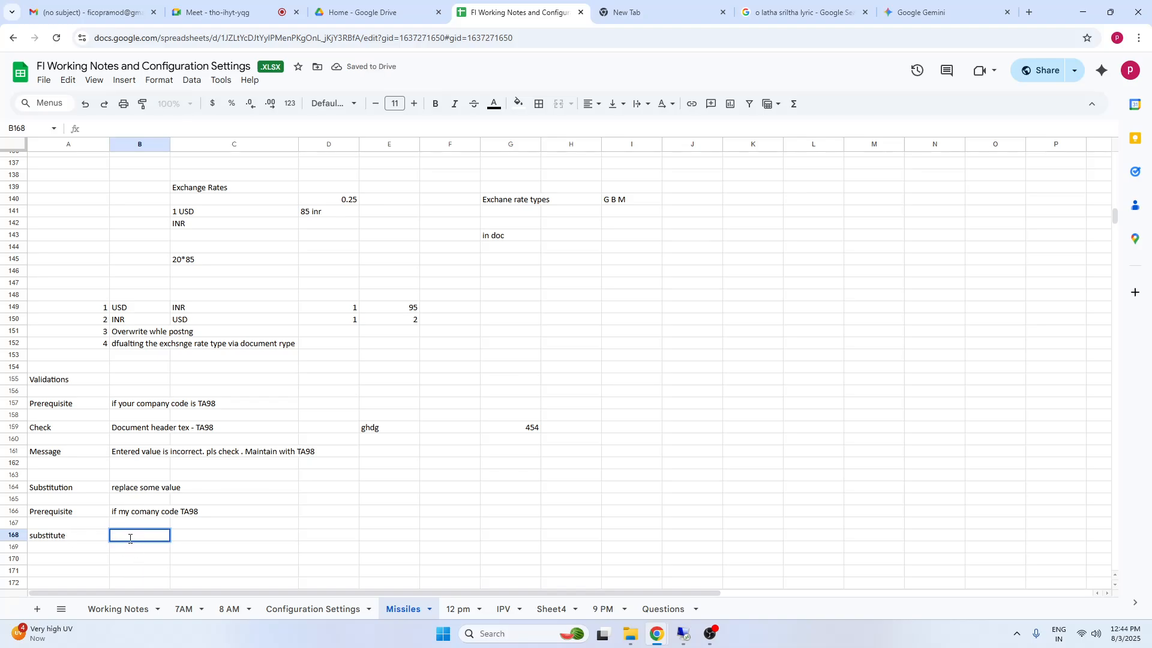
type("reerence -")
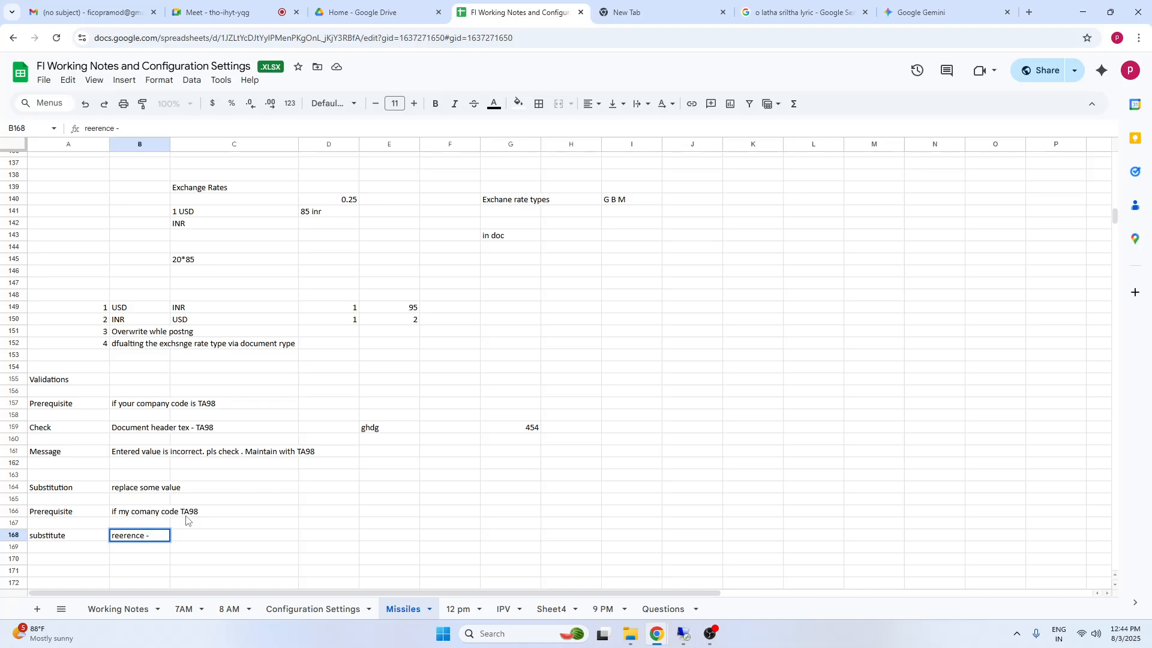
left_click(122, 536)
type("f")
type("456")
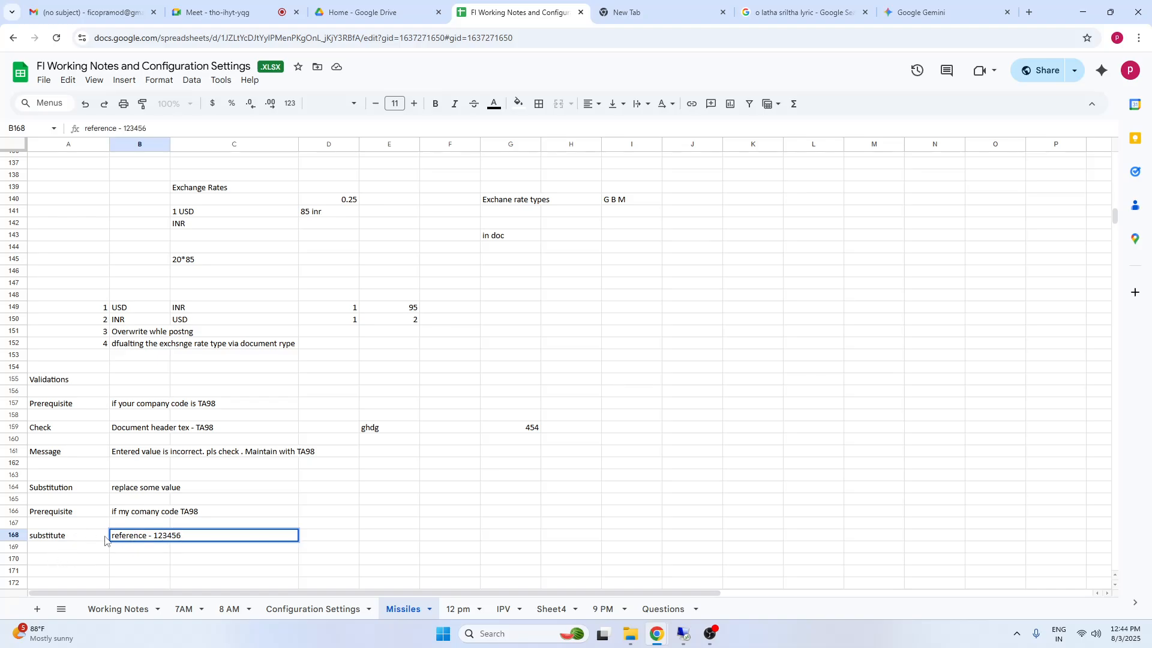
Enter "user entered some value with hhhese" in cell A170 and make only the word hhhese bold
left_click(71, 563)
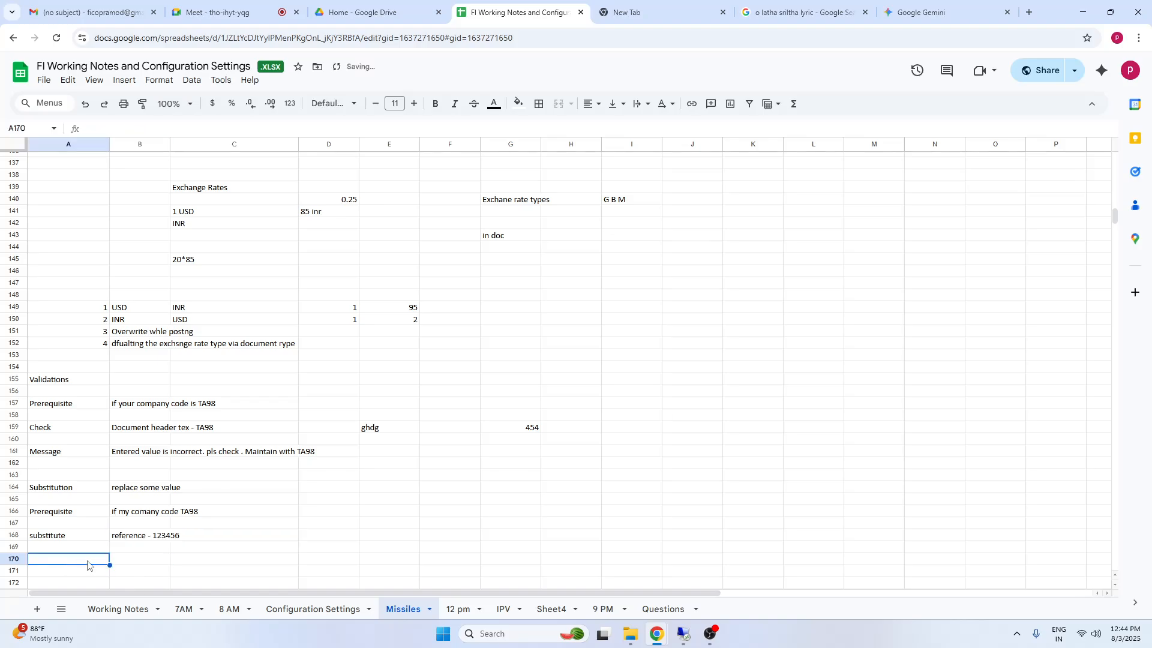
type("user entered")
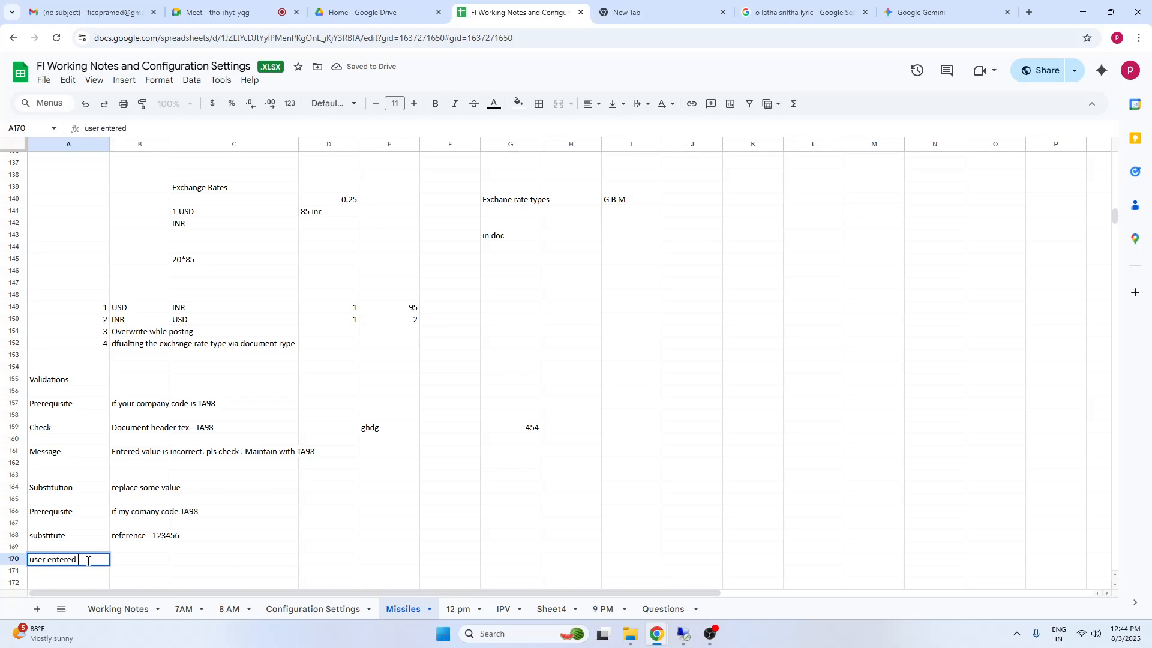
type(" some value with hhhese")
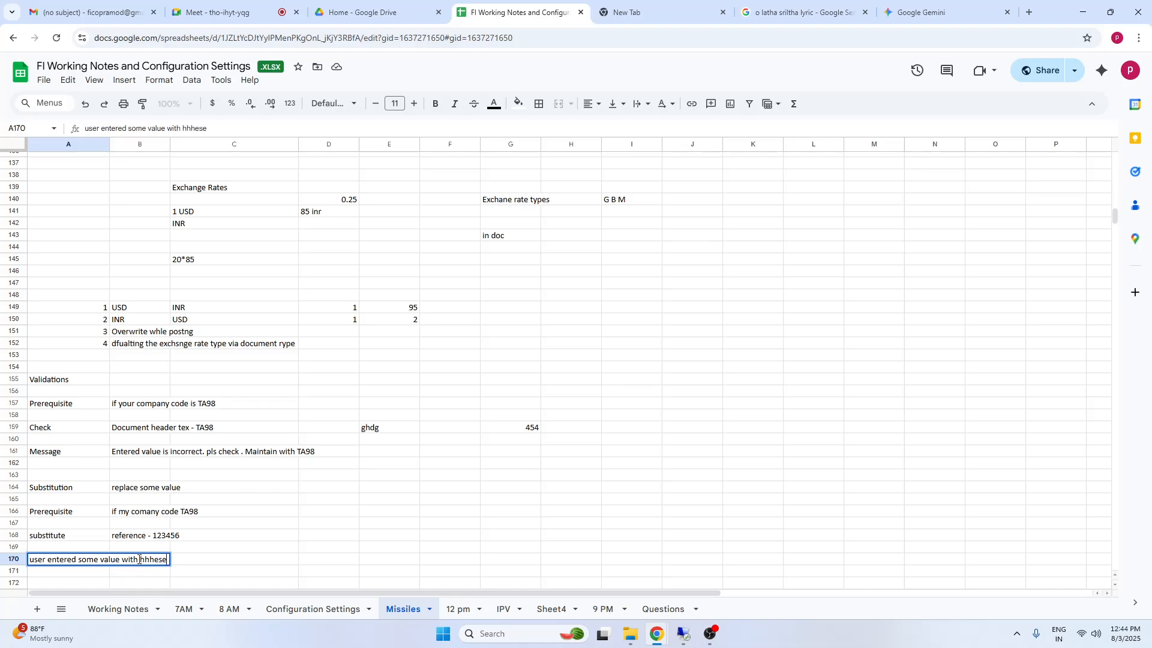
left_click_drag(138, 559, 183, 567)
key("ctrl+b")
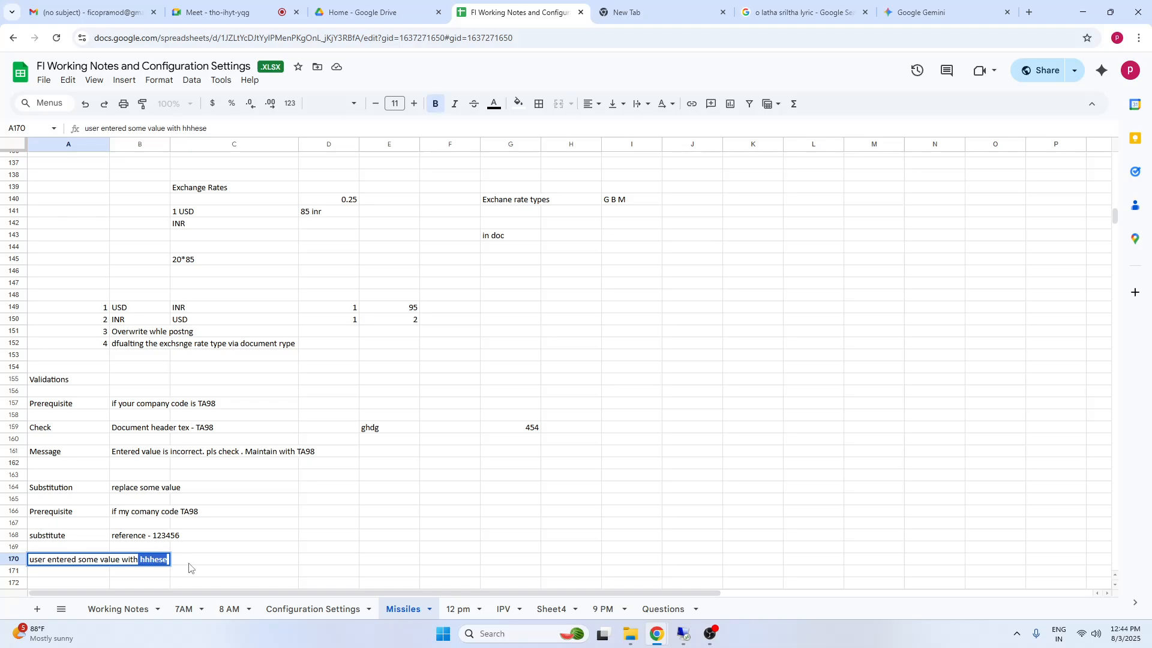
key("Return")
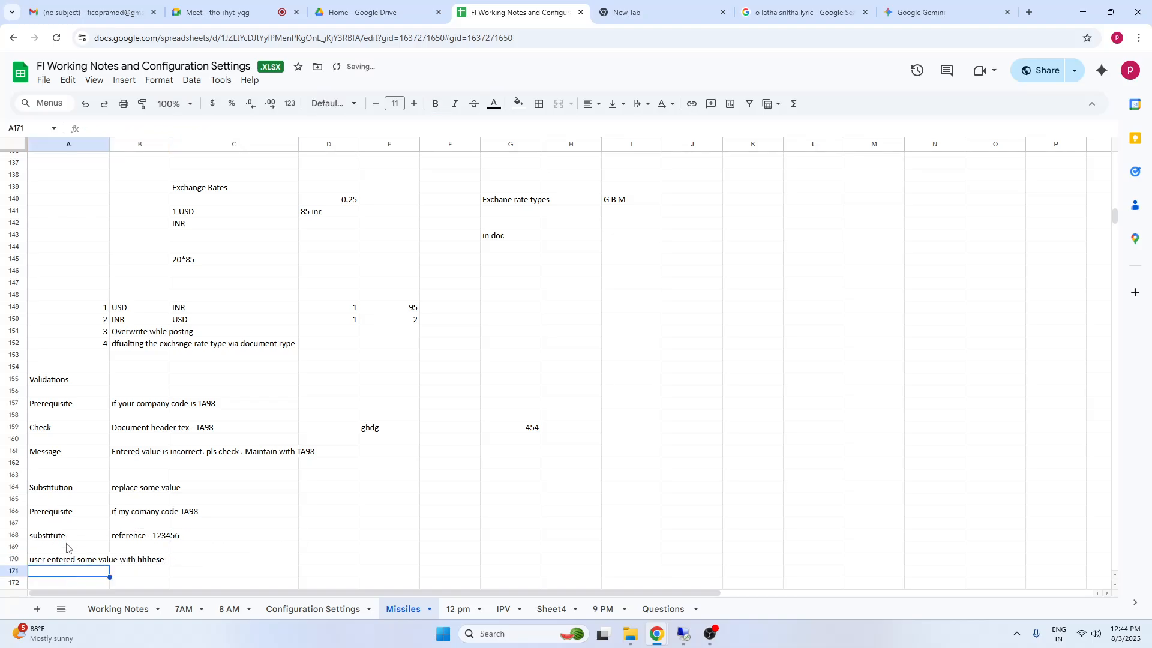
Make the Substitution heading and its description in cells A164:B164 bold
left_click(57, 560)
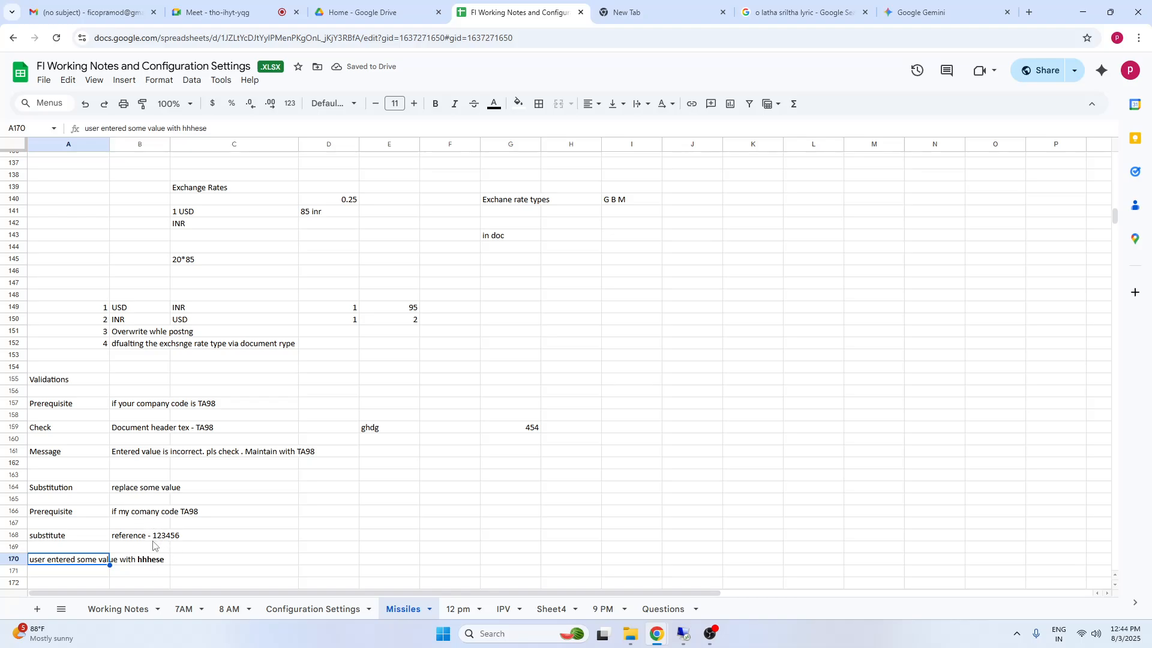
left_click(155, 536)
left_click(57, 491)
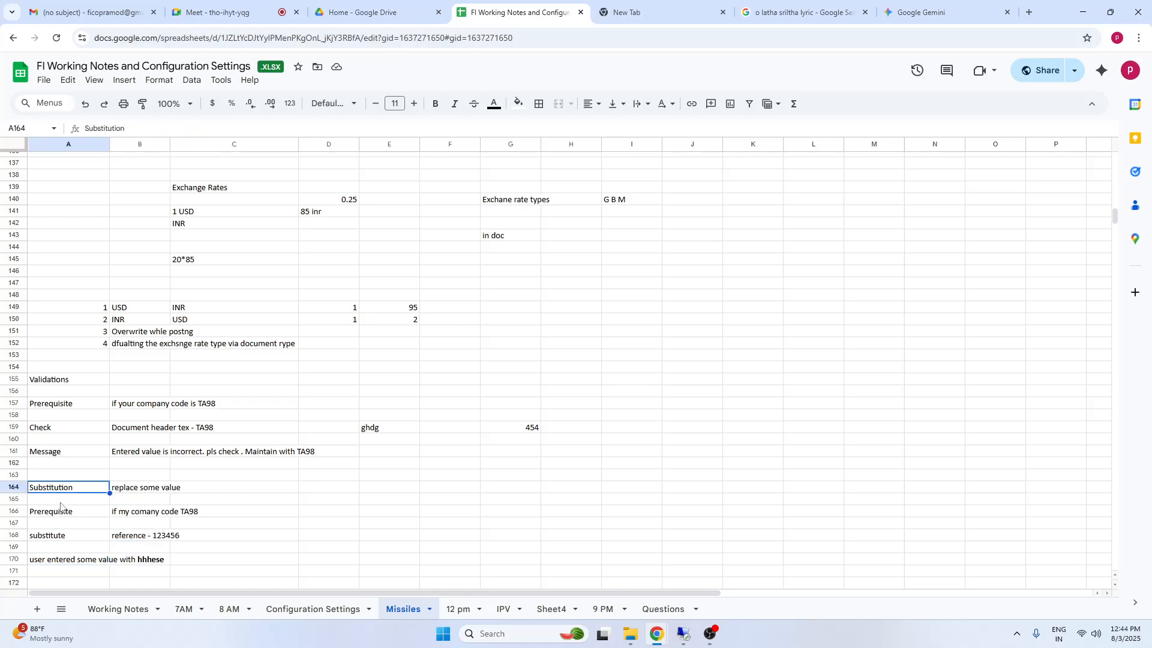
left_click(60, 508)
left_click_drag(63, 491, 159, 493)
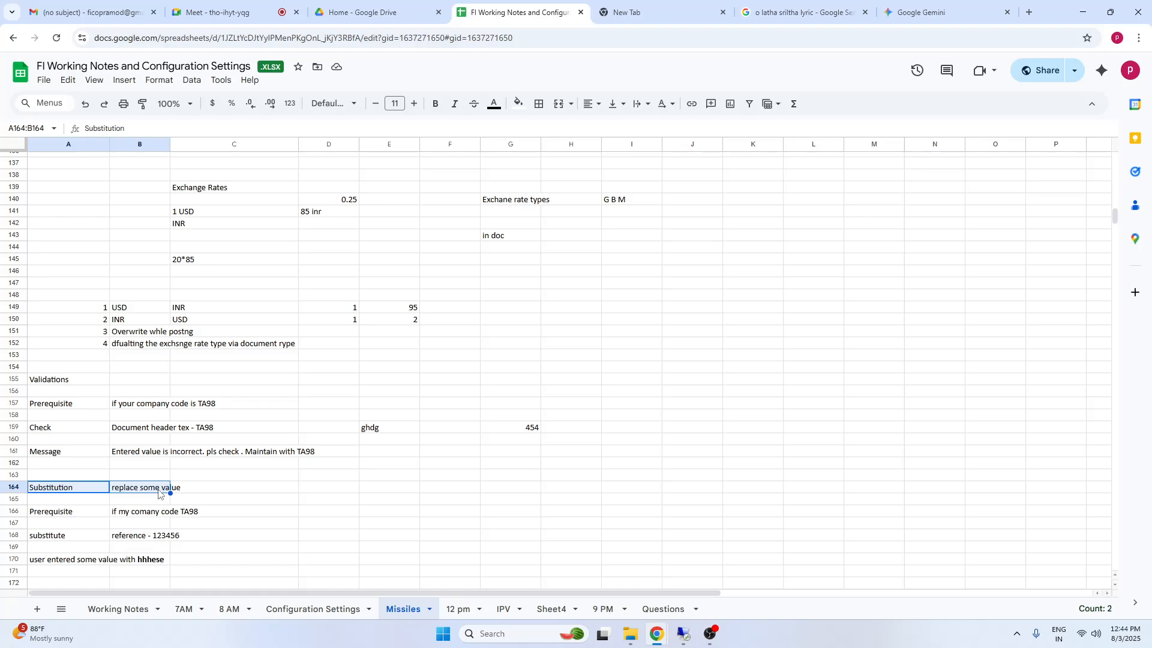
key("ctrl+b")
left_click(252, 524)
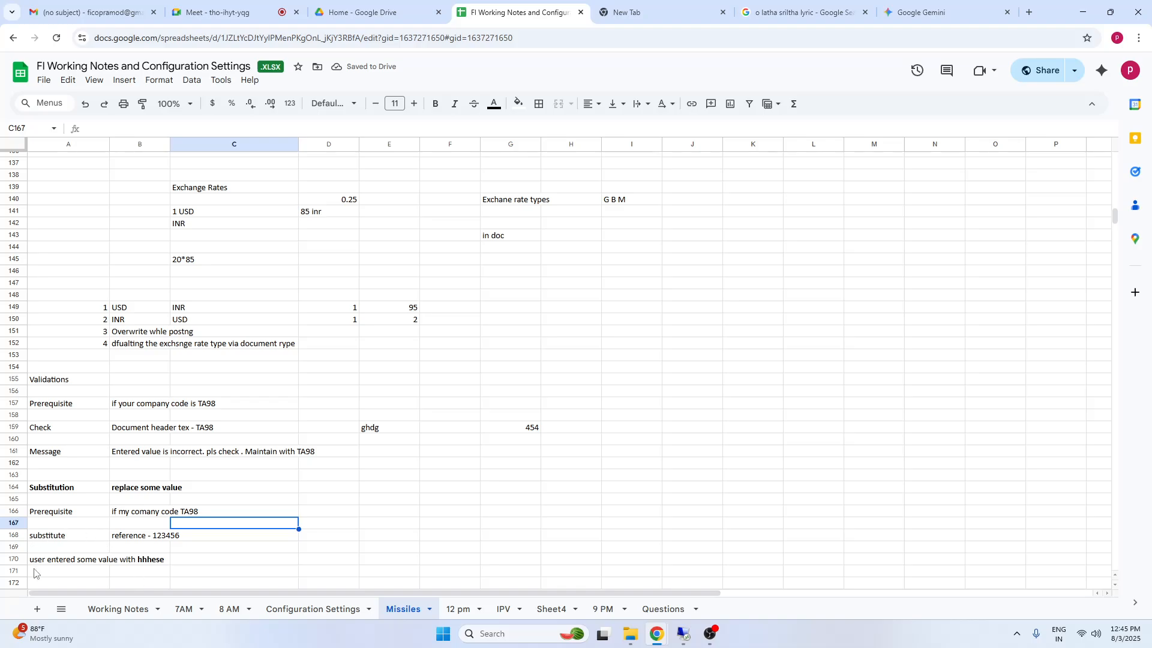
left_click(77, 515)
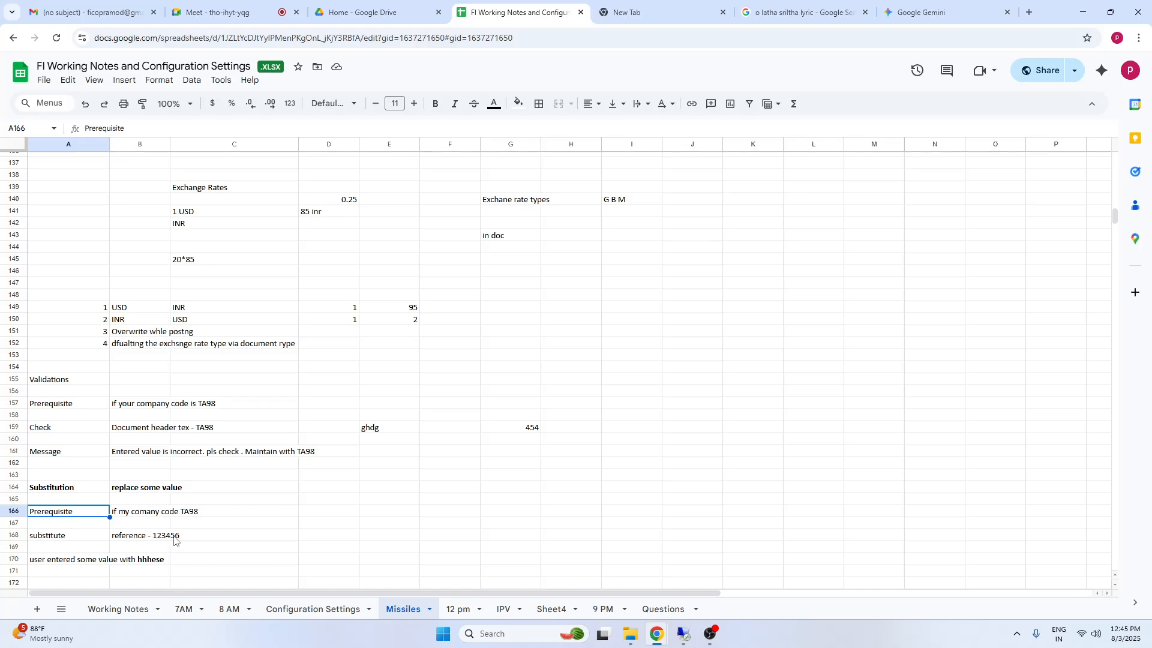
left_click(45, 538)
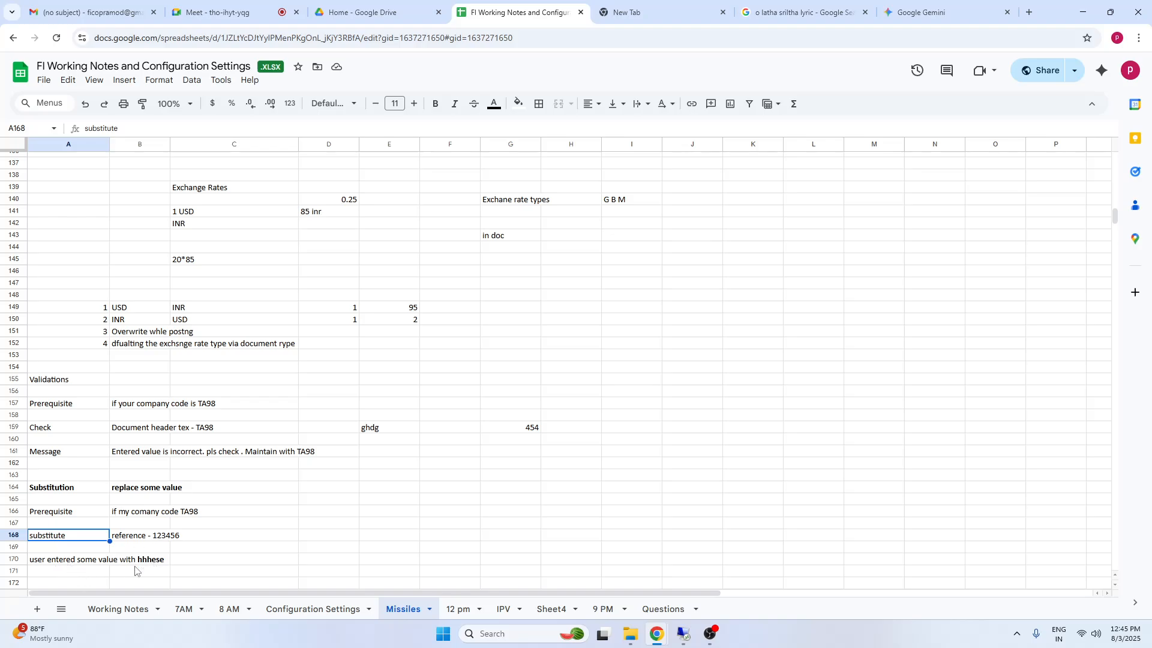
left_click(51, 460)
left_click(251, 460, "shift")
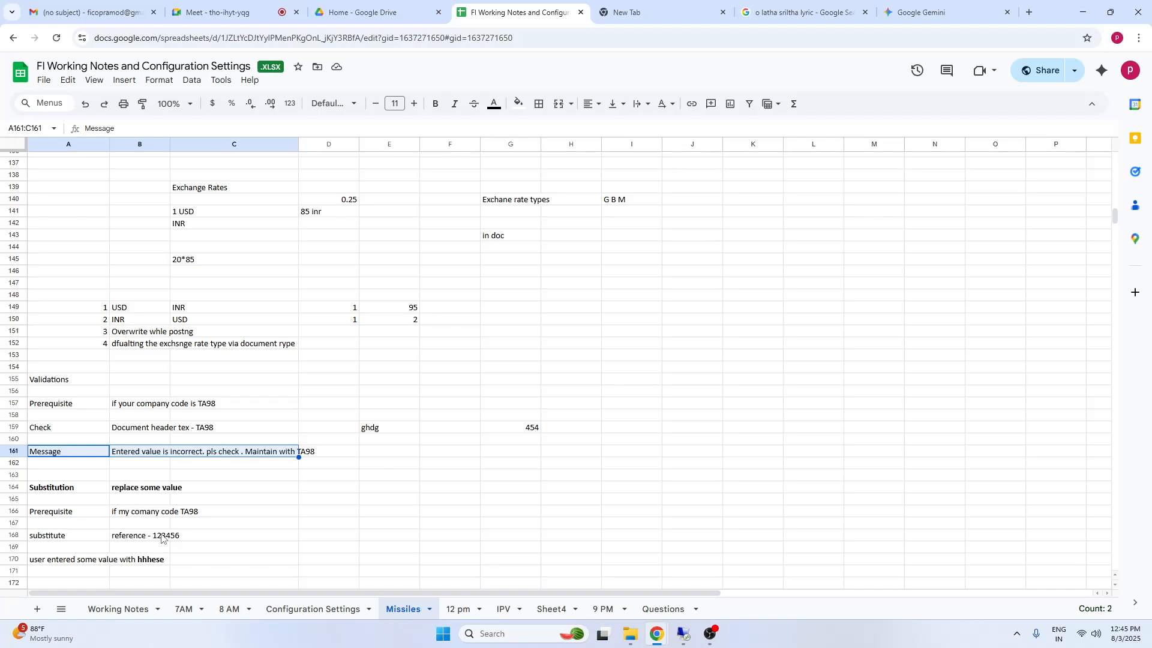
Switch to the SAP session and exit the G/L account document entry without saving, returning to SAP Easy Access
left_click(684, 635)
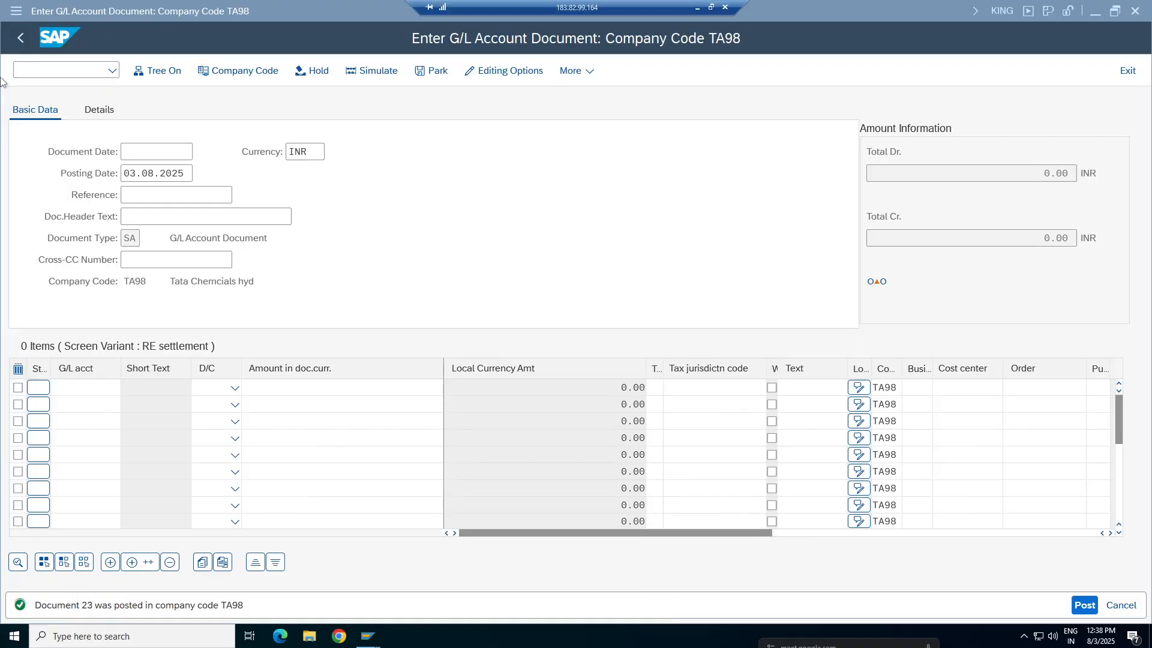
left_click(23, 40)
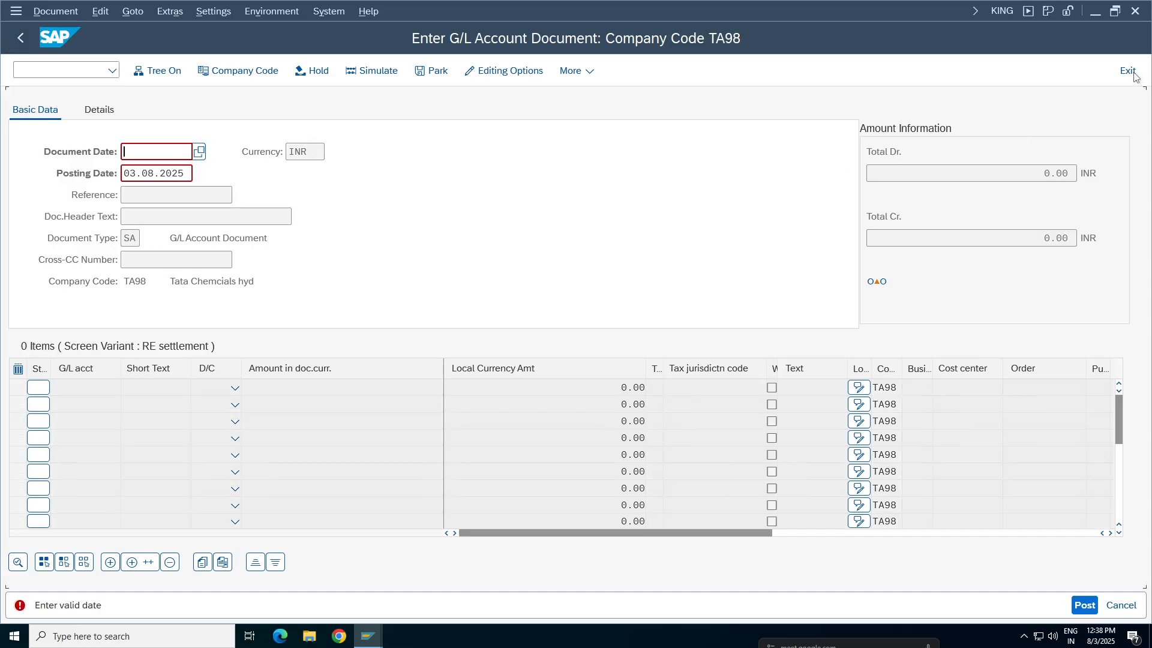
left_click(1131, 71)
left_click(1131, 73)
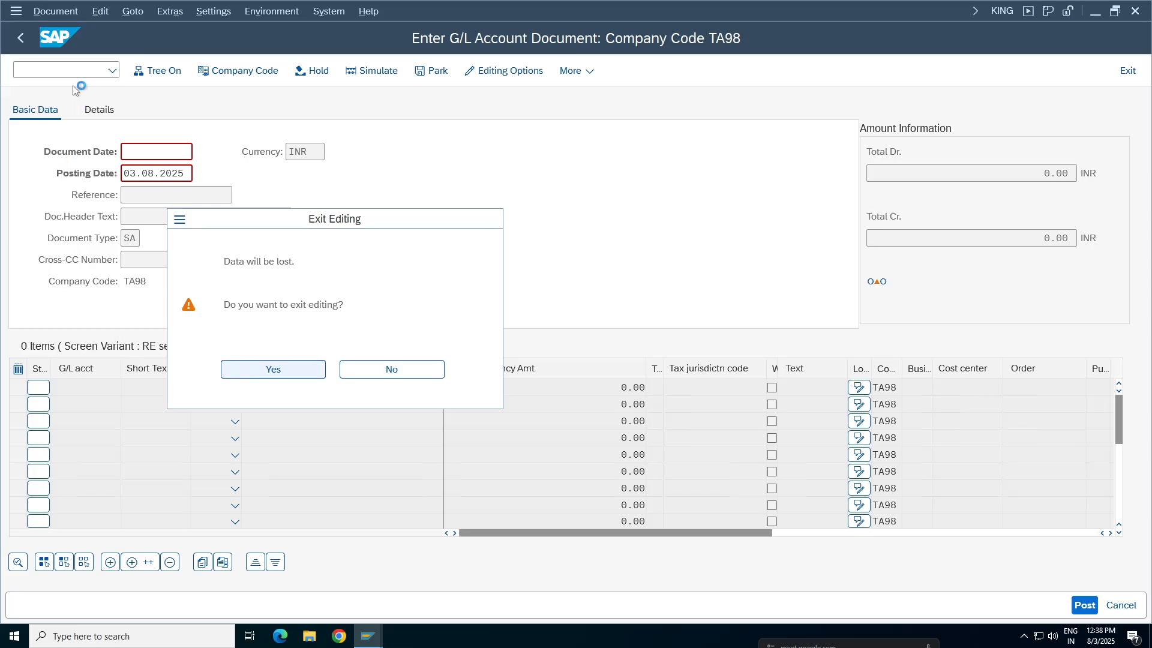
key("Return")
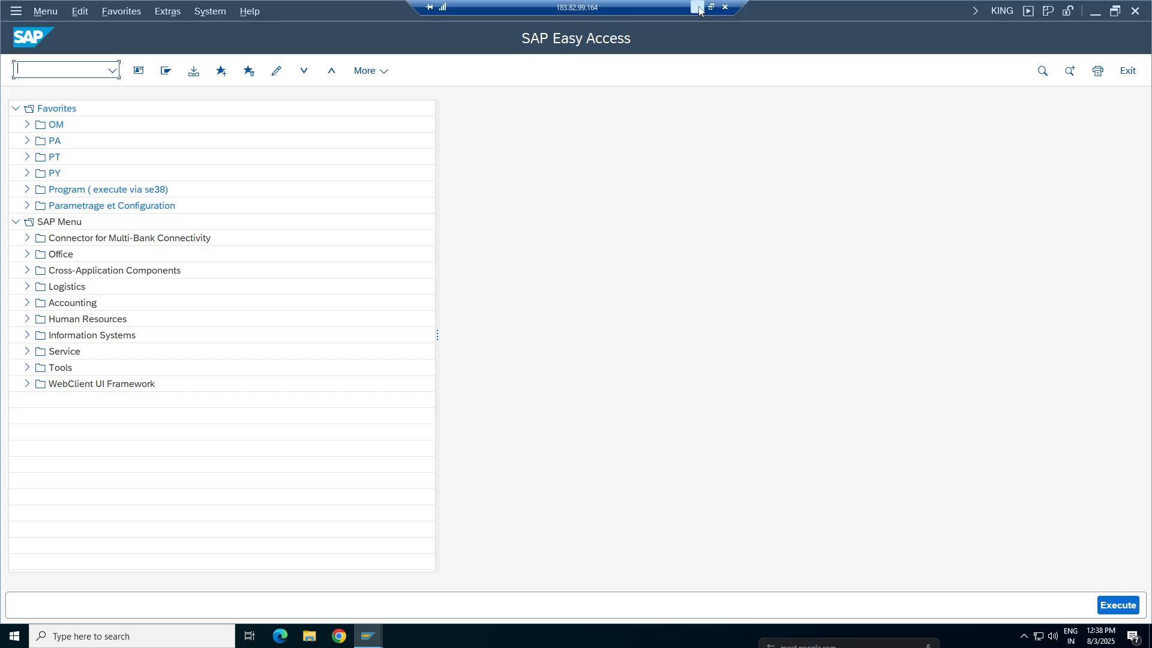
Switch to the Google Sheets notes and look up the transaction for creating substitutions in the Configuration Settings sheet
left_click(696, 7)
left_click(339, 611)
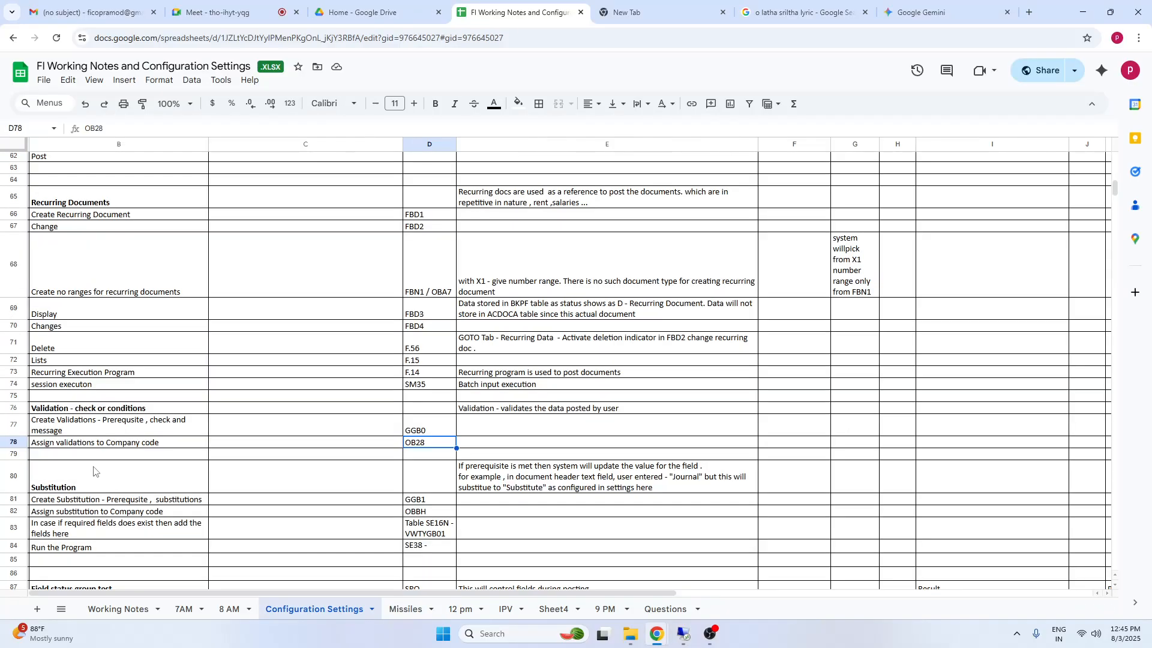
left_click_drag(93, 471, 595, 533)
left_click(168, 504)
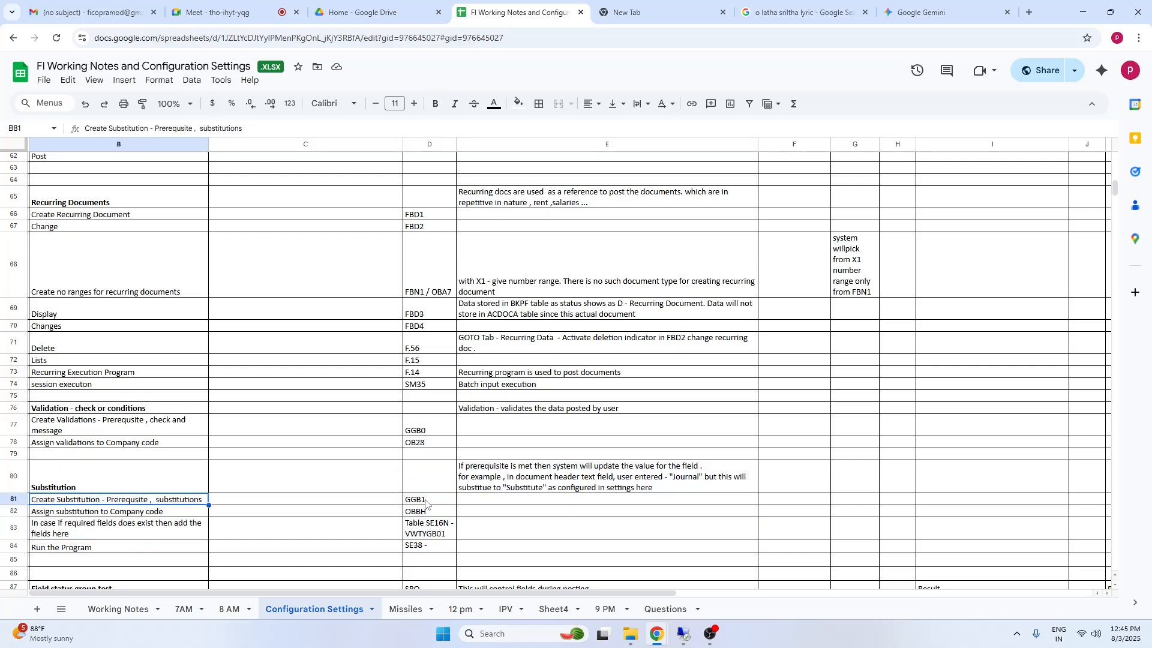
left_click(428, 505)
Switch back to the SAP session and open transaction GGB1 for maintaining substitutions
left_click(685, 633)
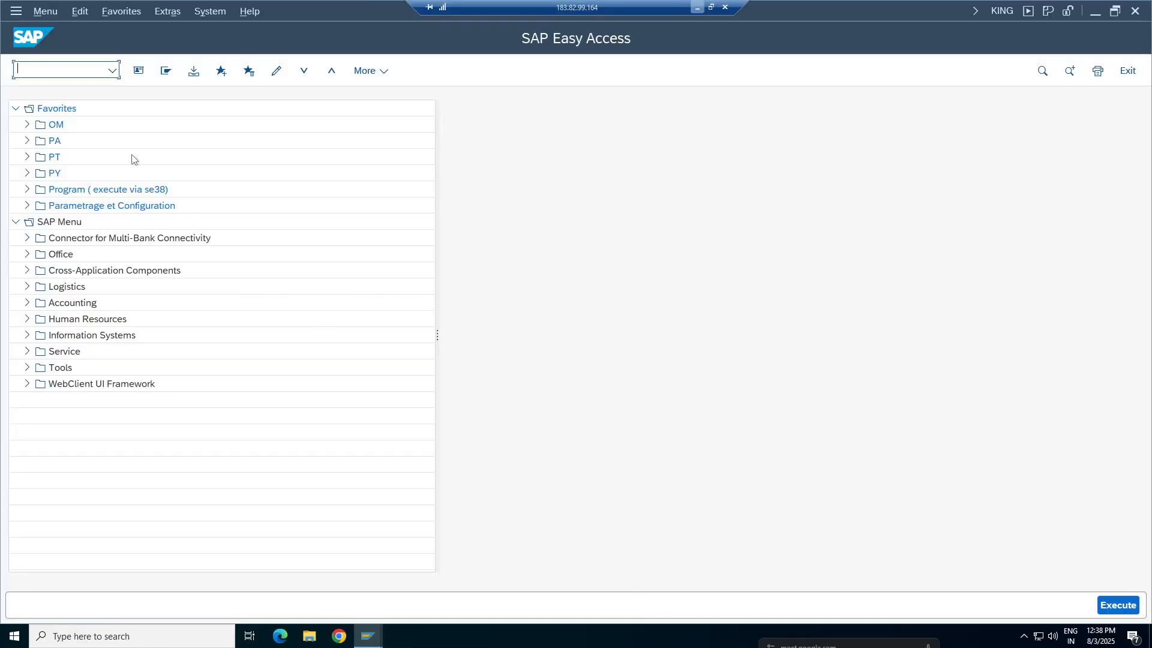
type("gg")
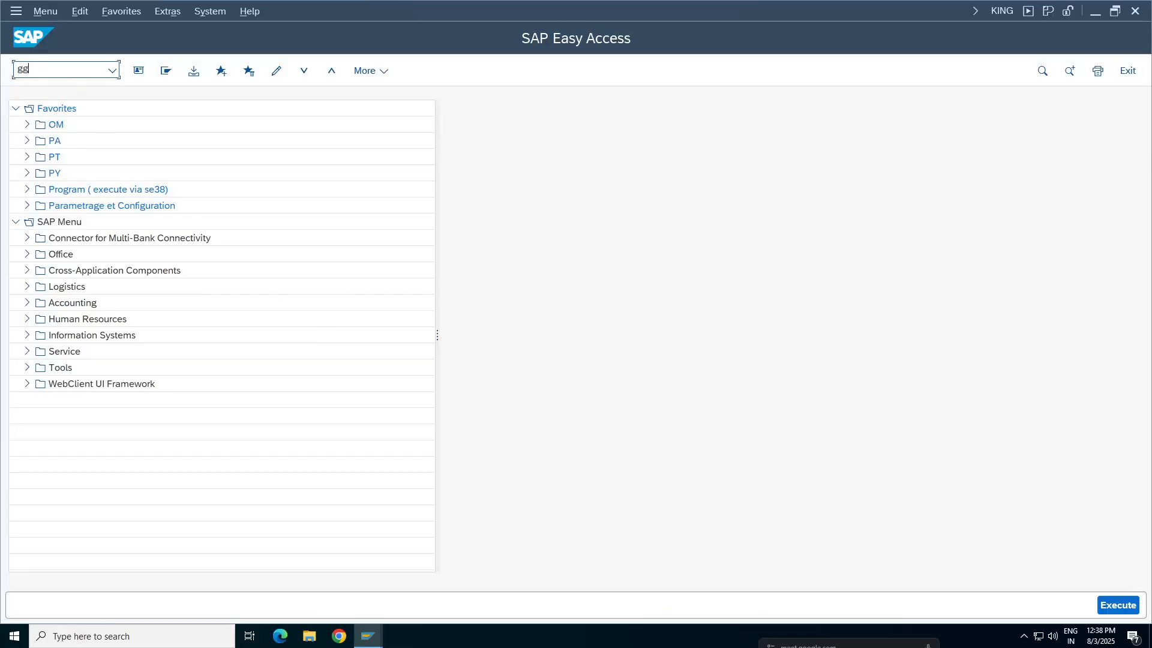
type("b1")
key("Return")
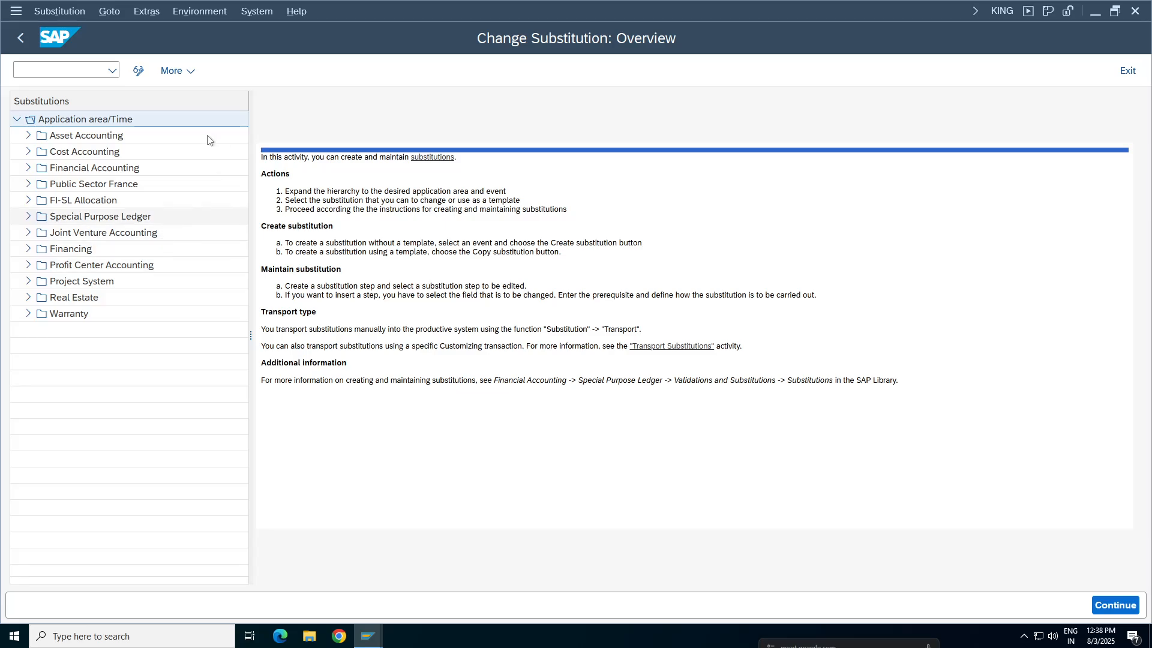
Start a new substitution for the Document header callup point under Financial Accounting
double_click(90, 168)
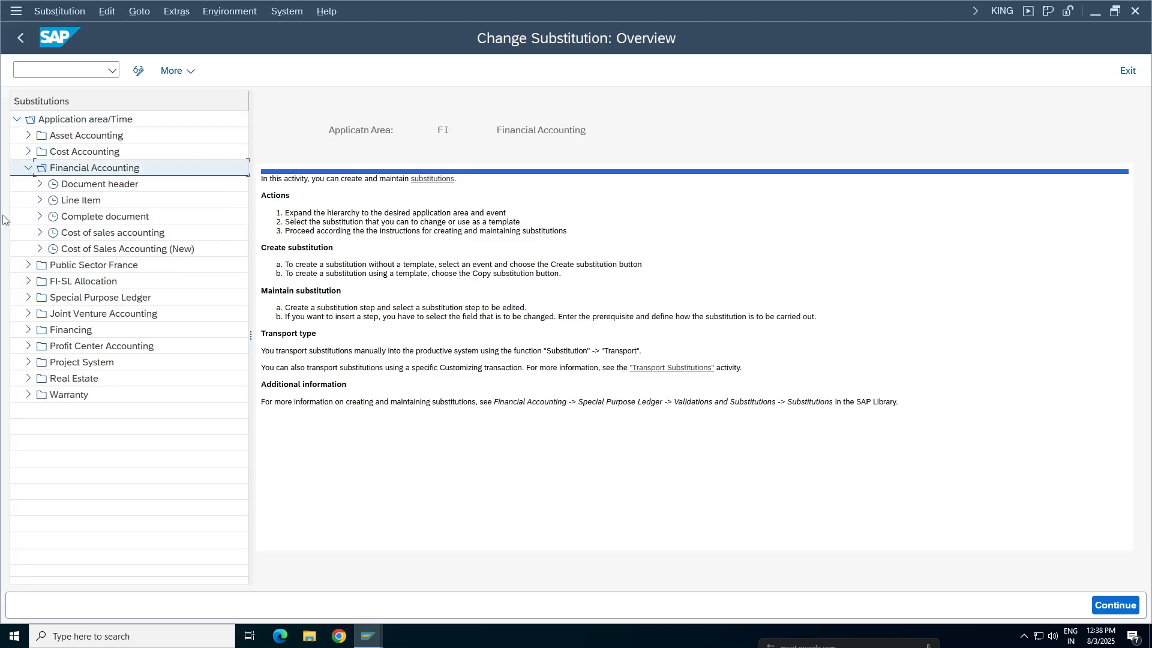
double_click(90, 184)
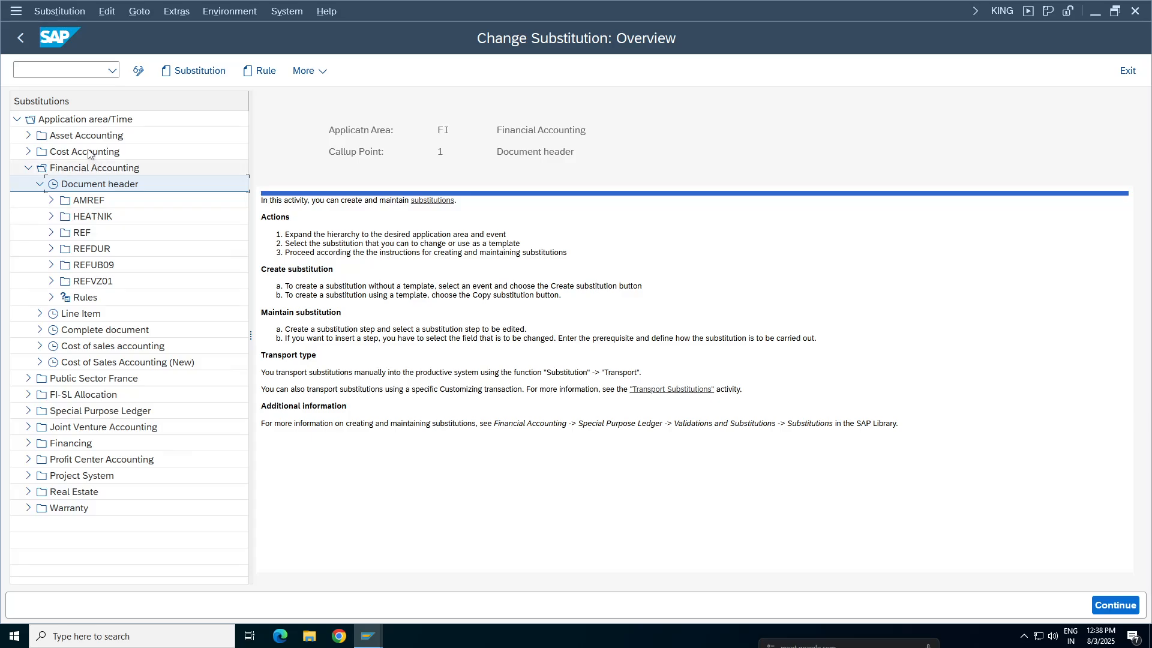
left_click(195, 70)
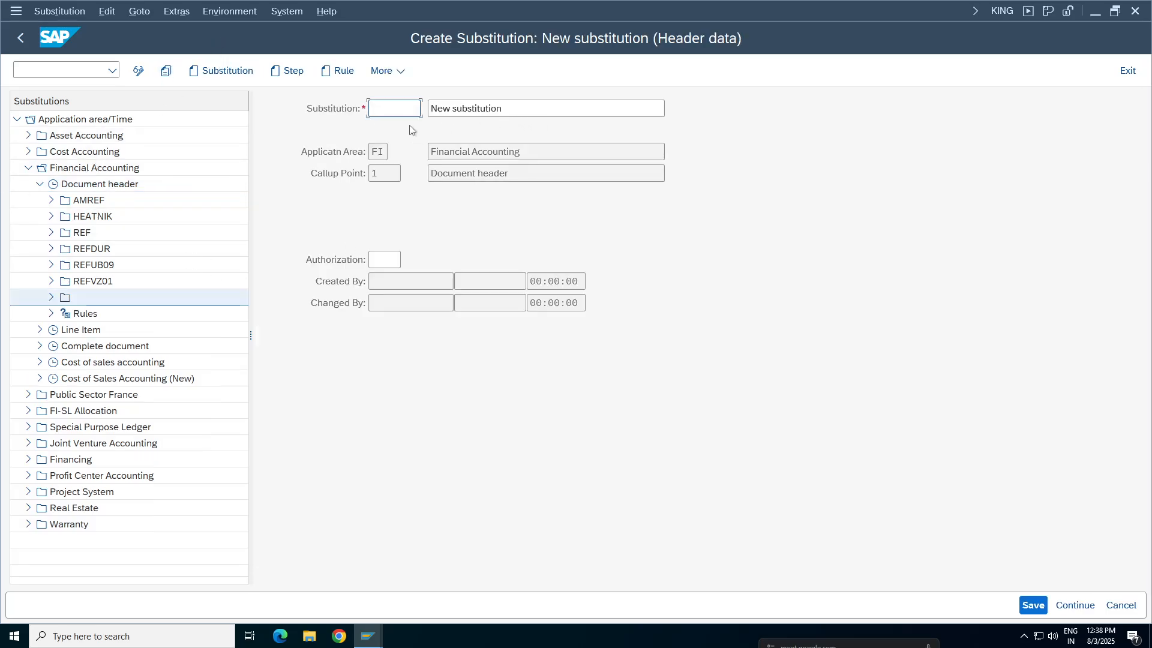
Name the new document header substitution REFTA98
left_click(401, 109)
left_click(401, 109)
type("REf")
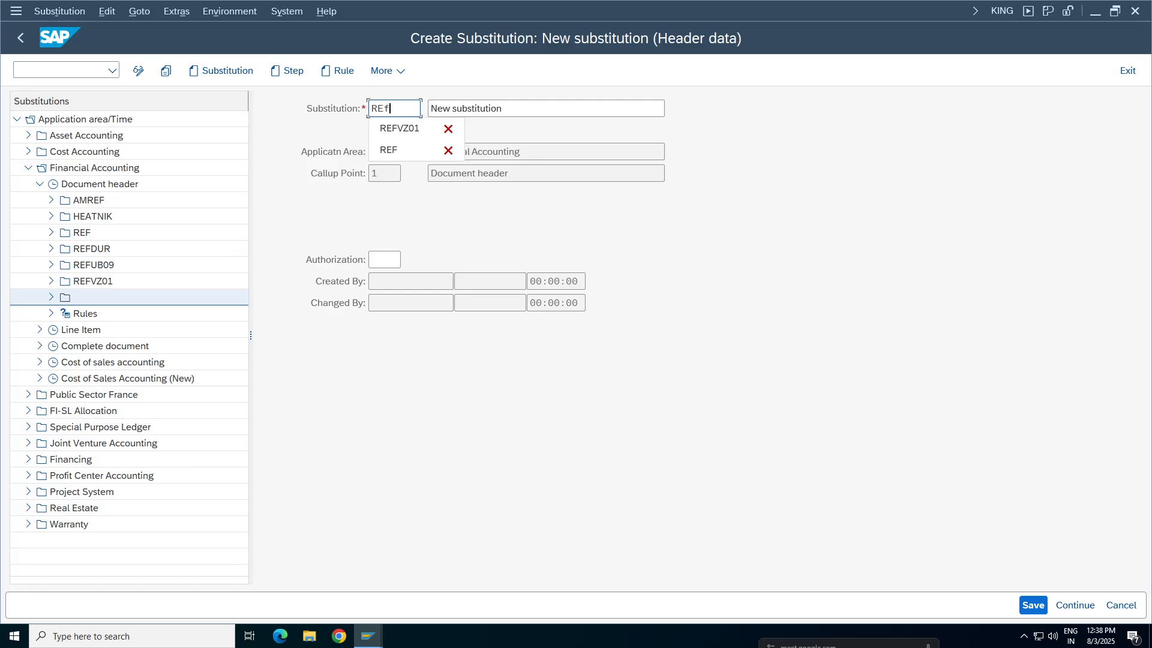
type("TA98")
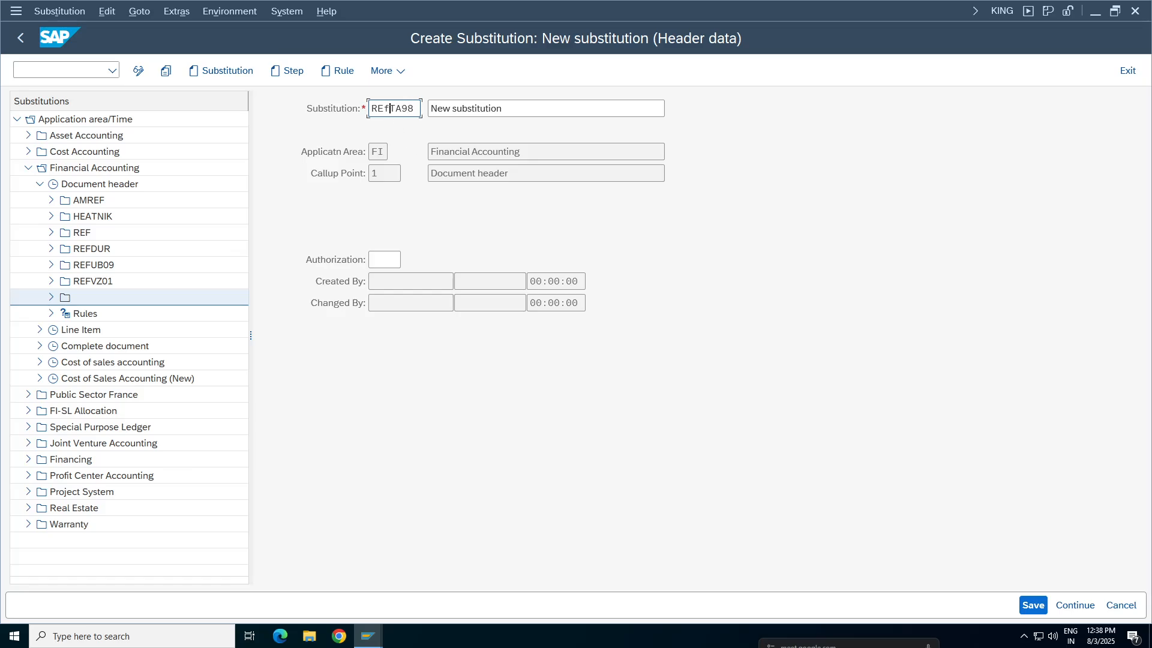
type("F")
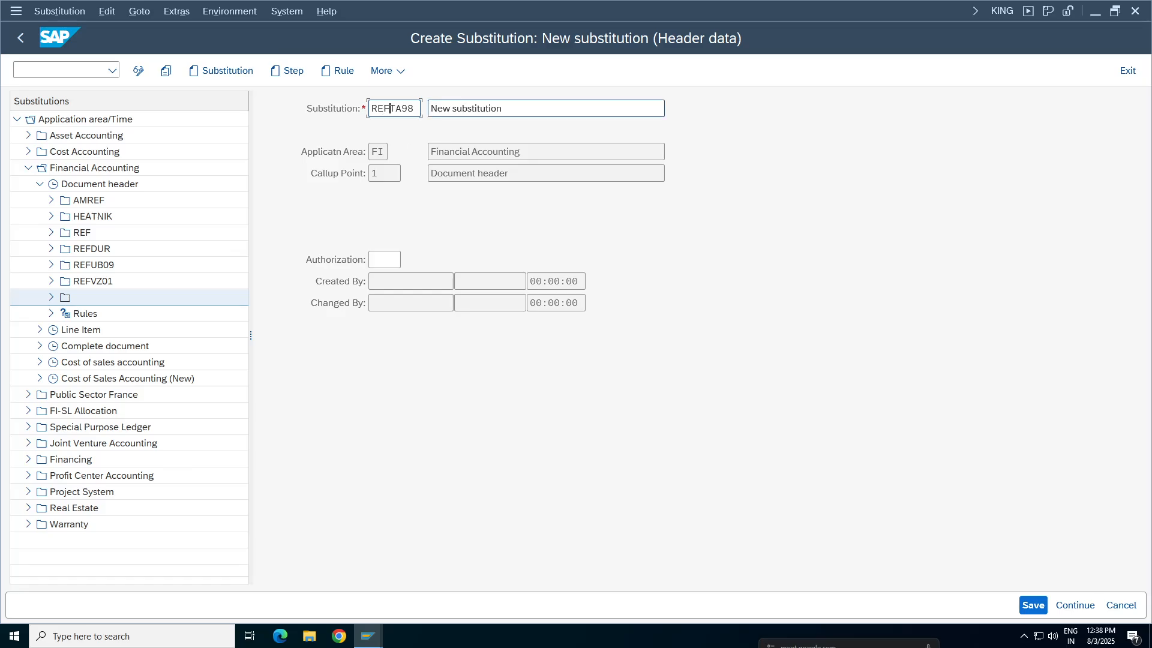
Set the substitution's description to "substitution for reference for TA98" and save the header data
key("Tab")
key("BackSpace")
key("BackSpace")
key("BackSpace")
key("BackSpace")
key("BackSpace")
key("BackSpace")
key("BackSpace")
key("BackSpace")
key("BackSpace")
key("BackSpace")
key("BackSpace")
key("BackSpace")
key("BackSpace")
key("BackSpace")
key("BackSpace")
type("su")
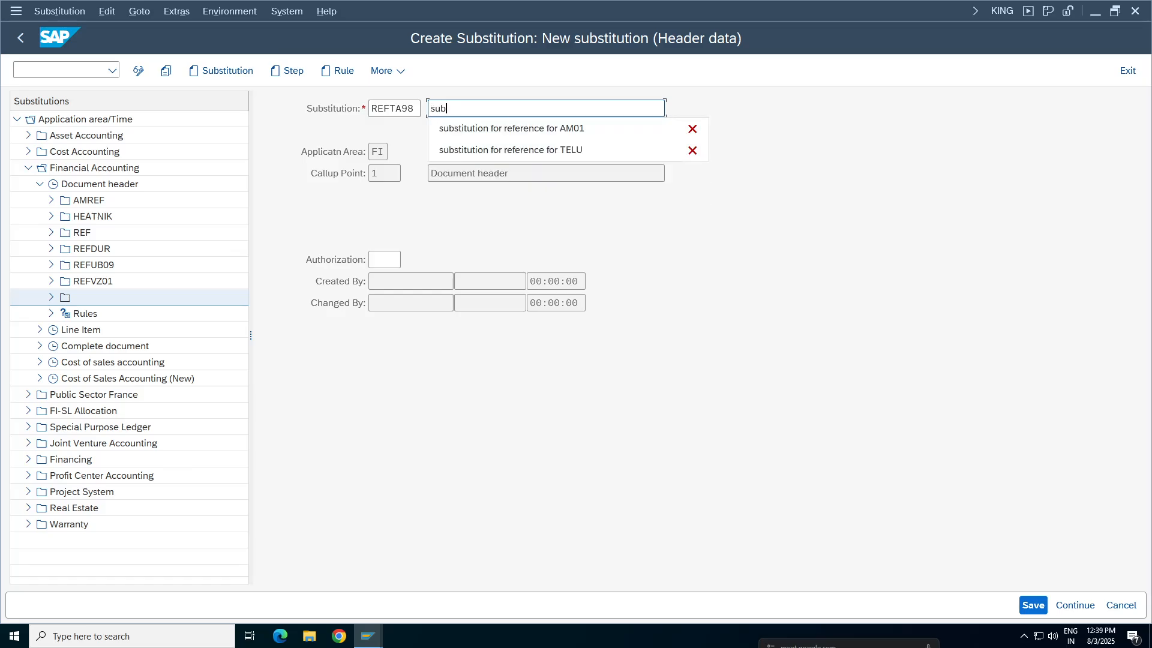
type("b")
left_click(540, 128)
key("BackSpace")
key("BackSpace")
key("BackSpace")
key("BackSpace")
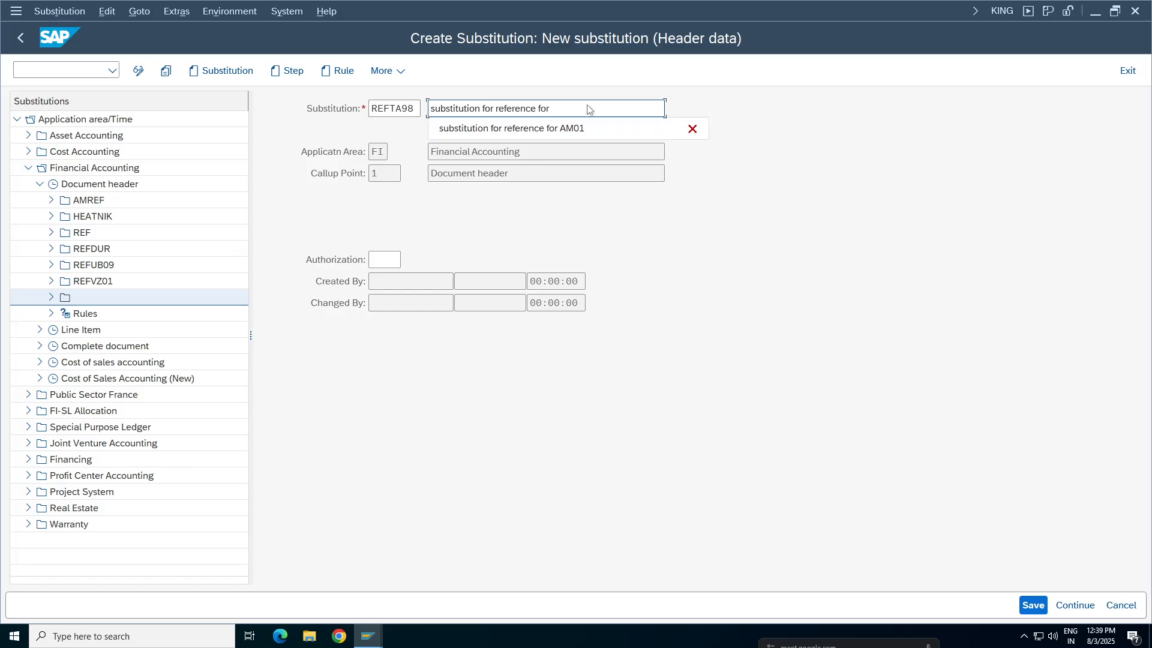
key("BackSpace")
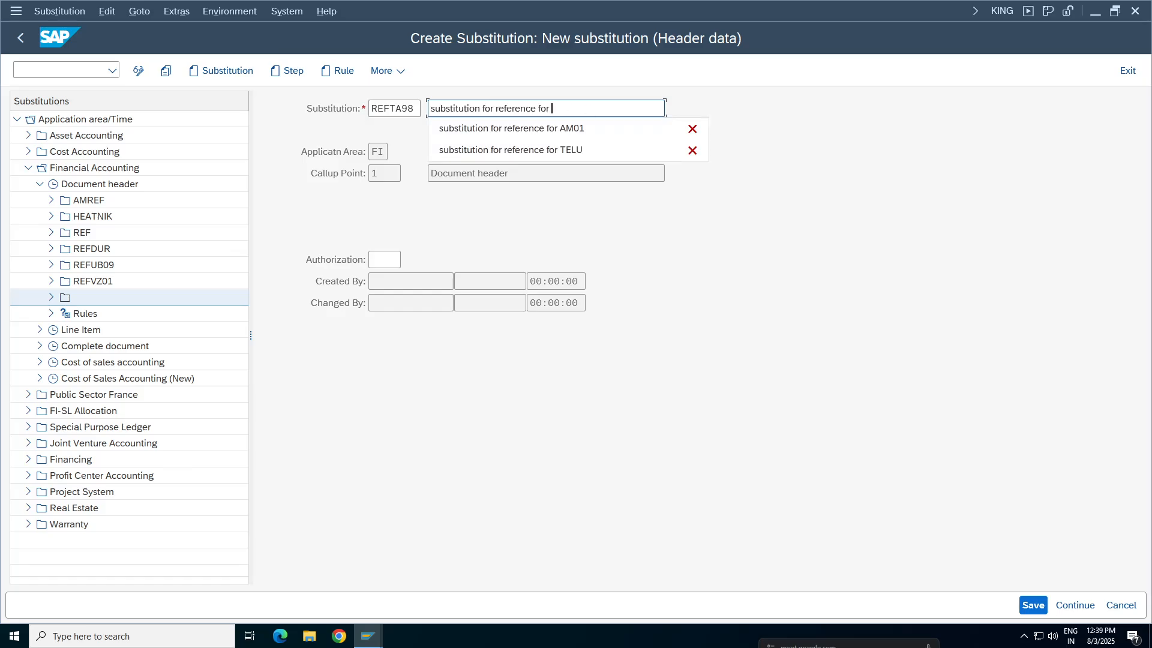
type("TA")
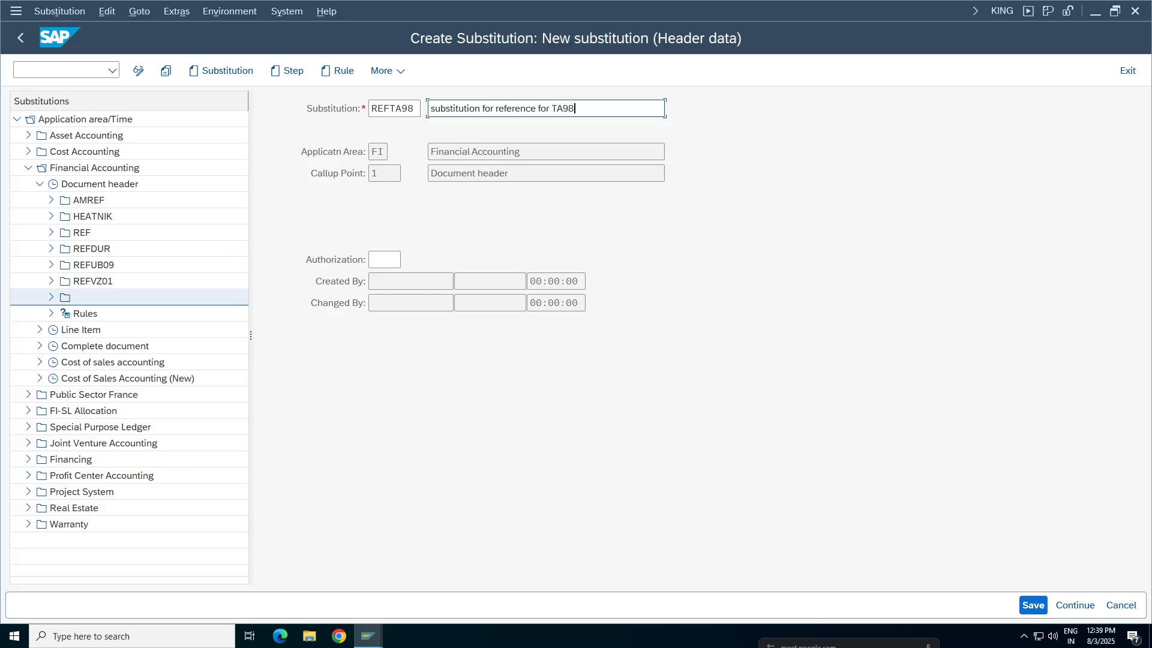
type("98")
key("ctrl+s")
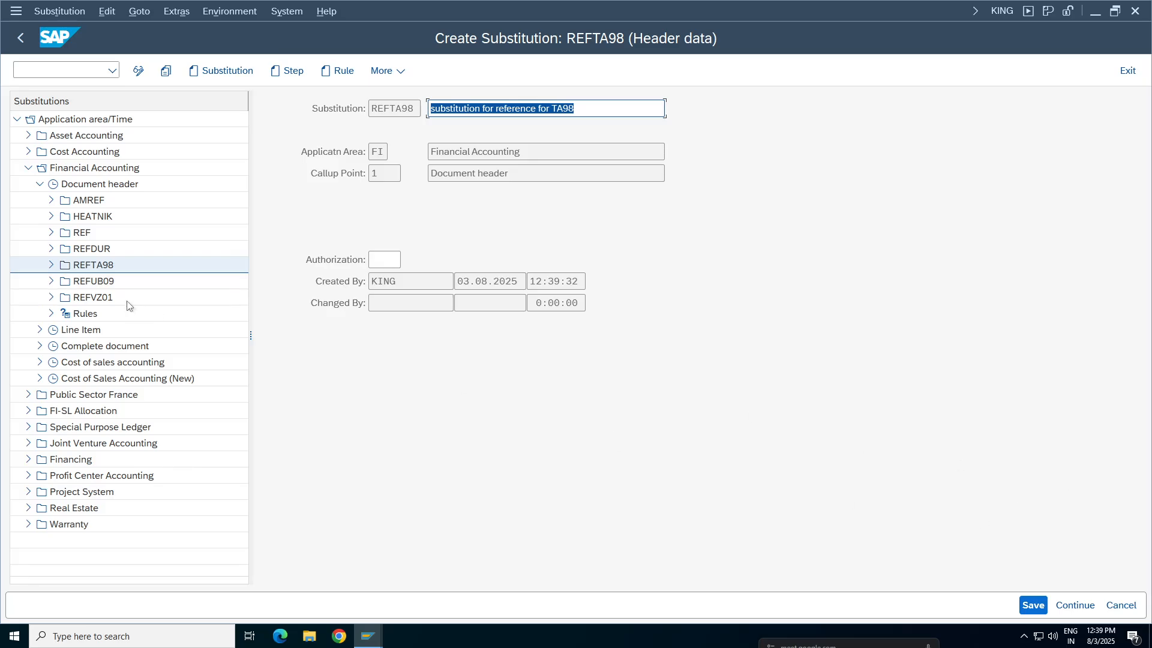
Add a step to substitution REFTA98 that substitutes the Reference field (BKPF-XBLNR) with a constant value
left_click(51, 266)
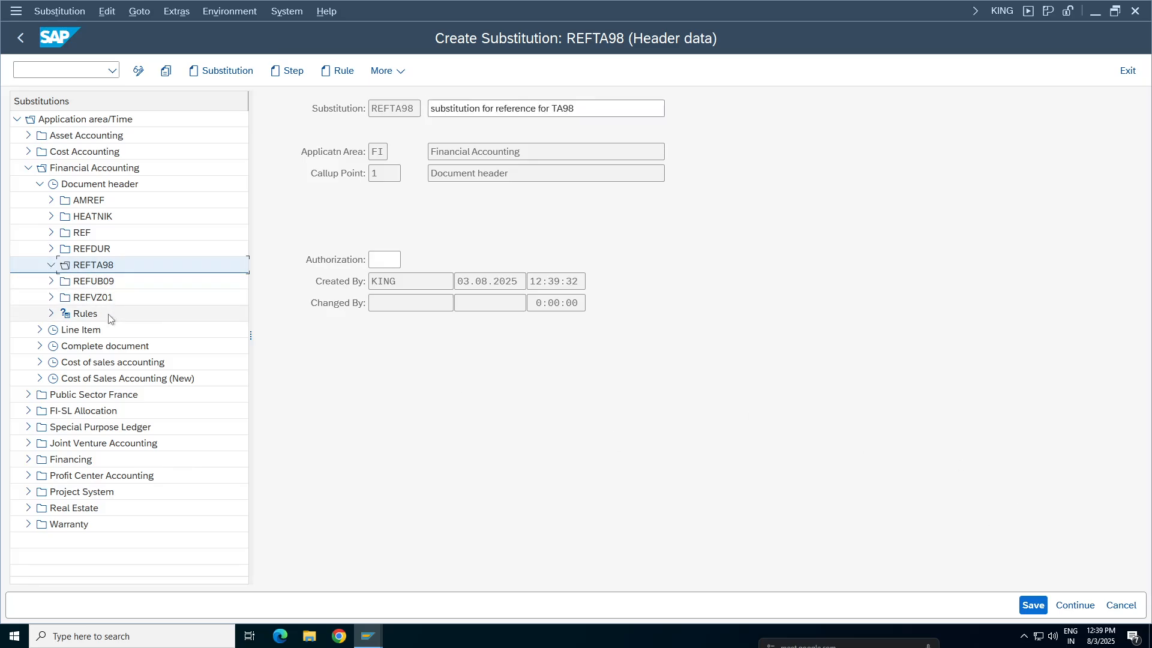
left_click(288, 74)
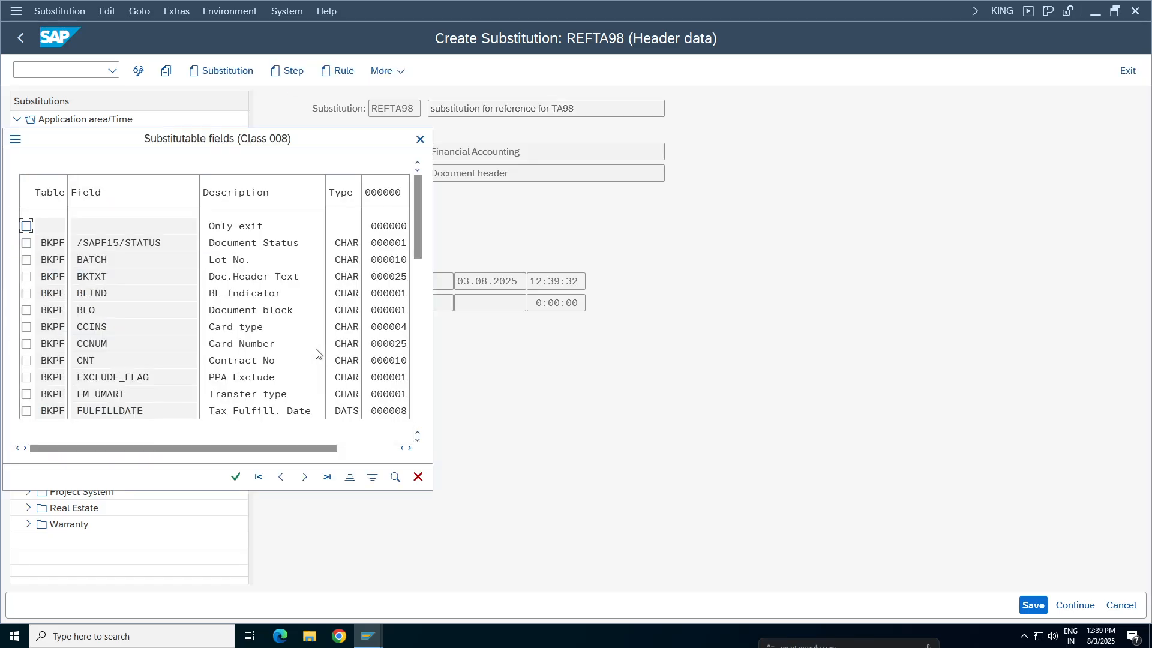
left_click_drag(168, 141, 493, 141)
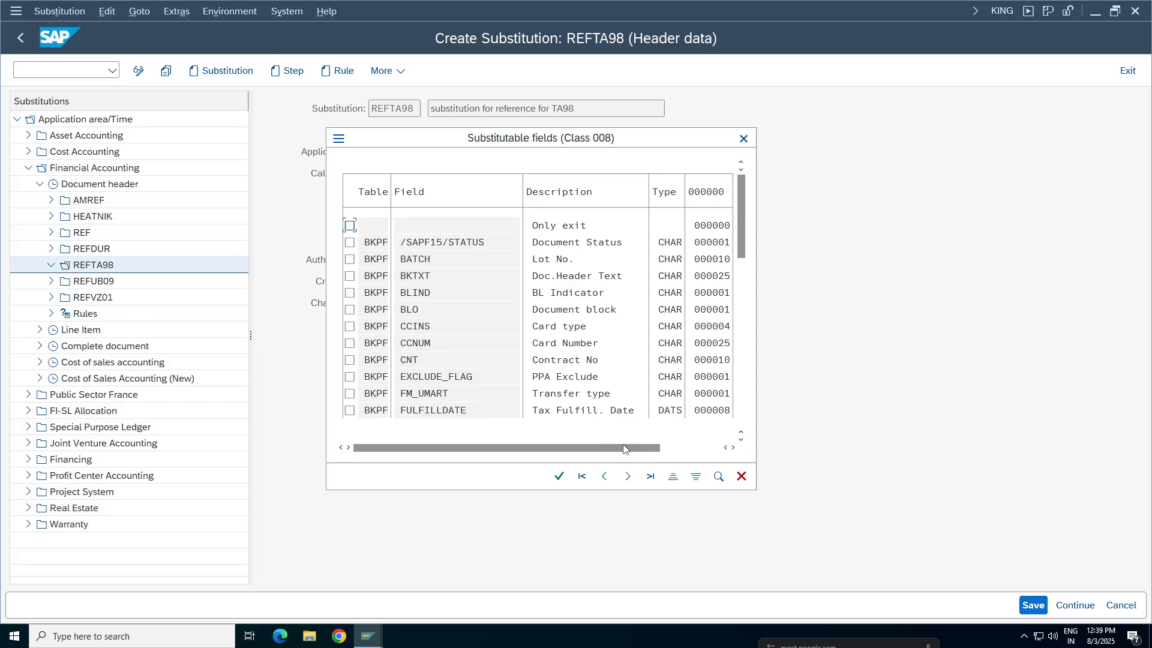
left_click(719, 476)
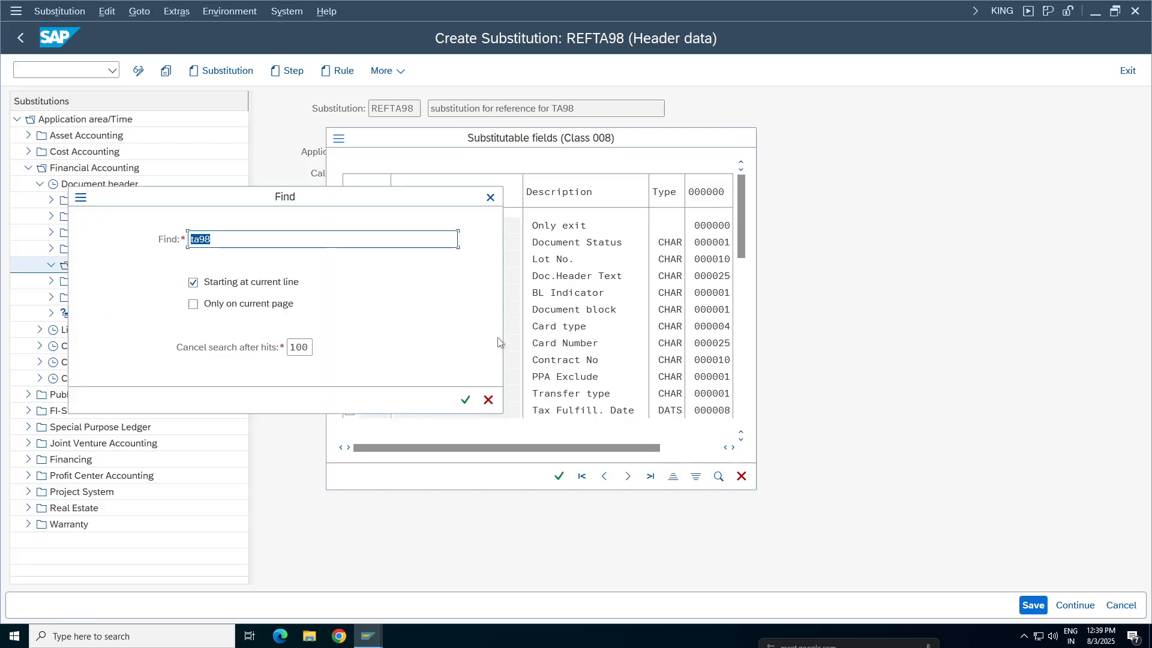
type("reference")
key("Return")
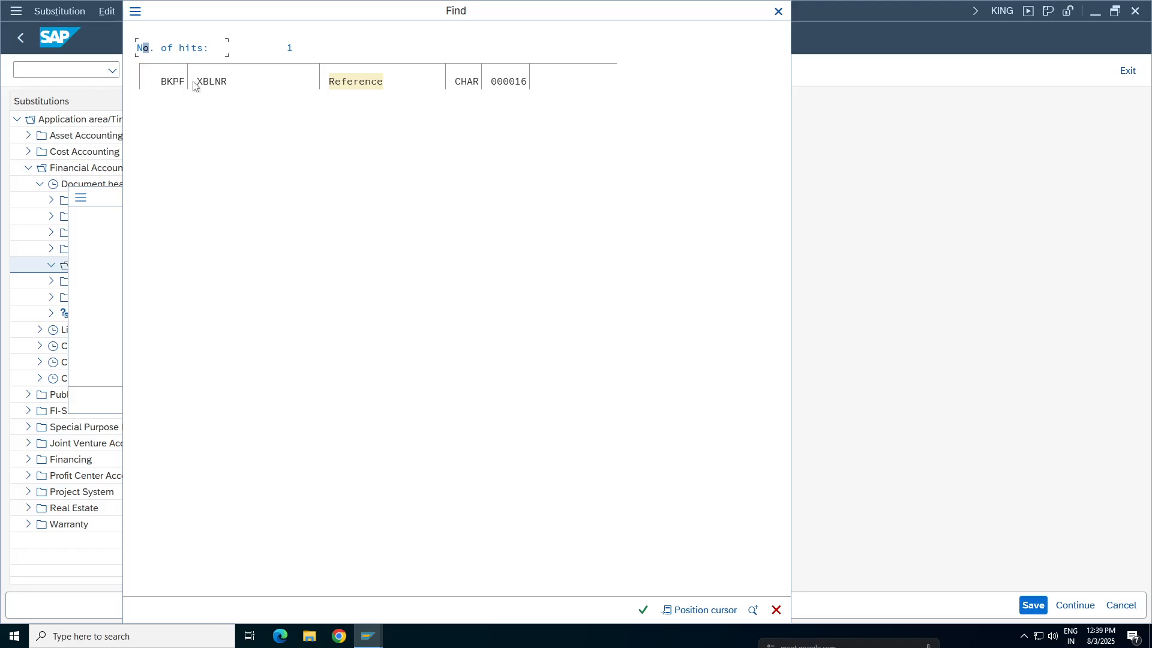
double_click(337, 87)
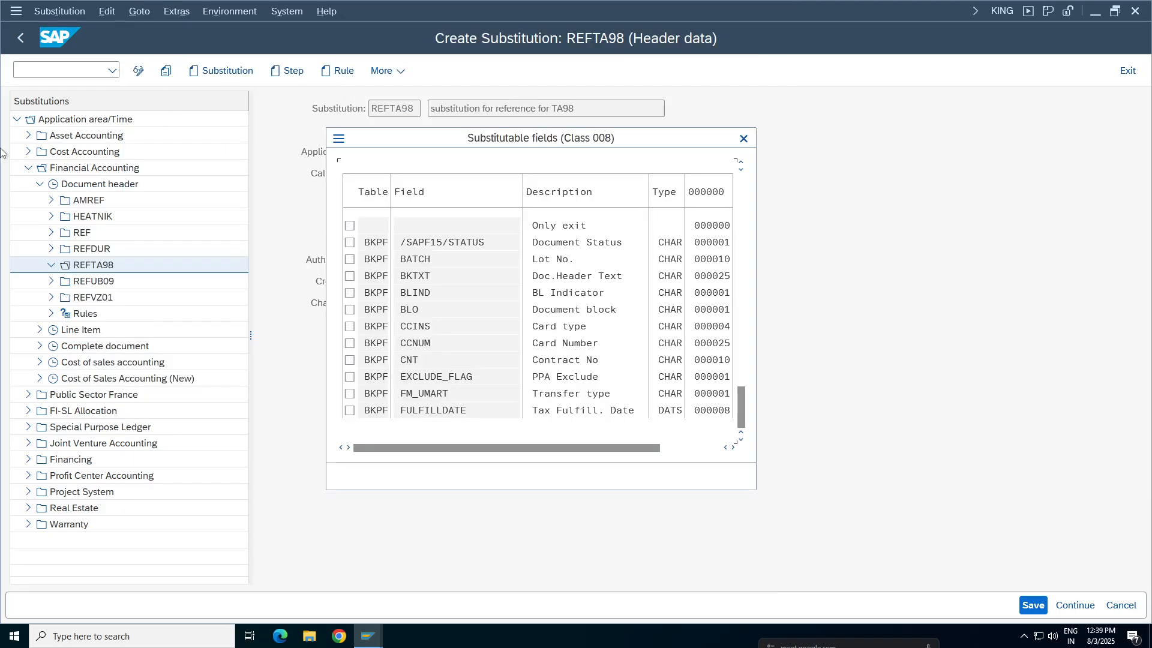
left_click(350, 226)
left_click(559, 477)
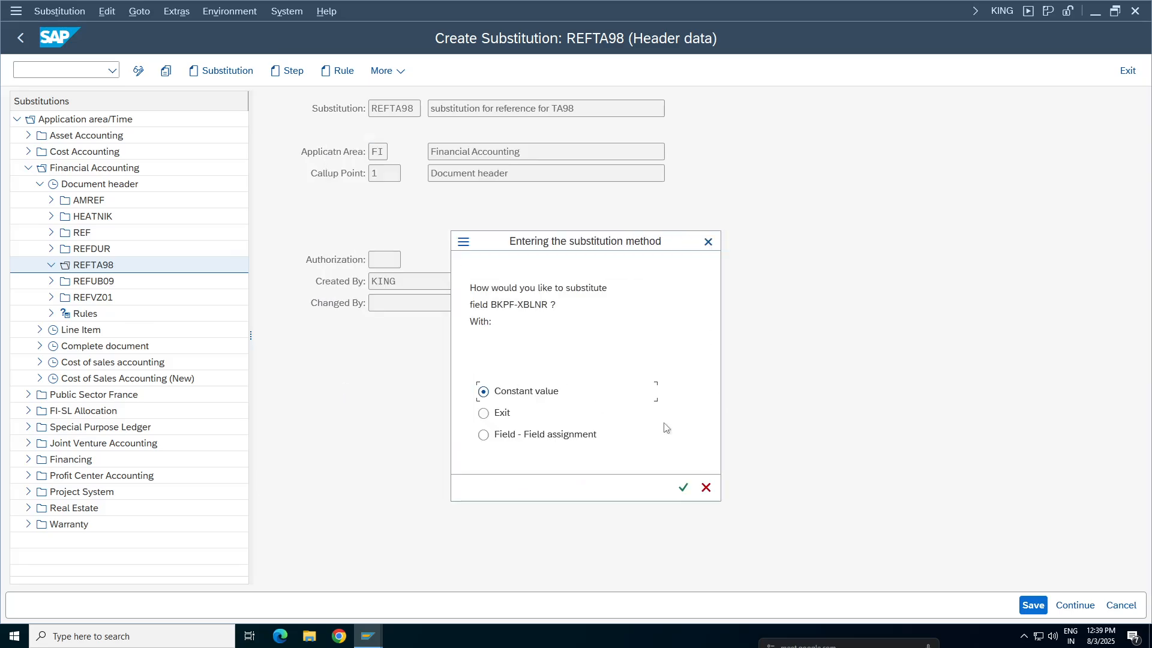
left_click(684, 488)
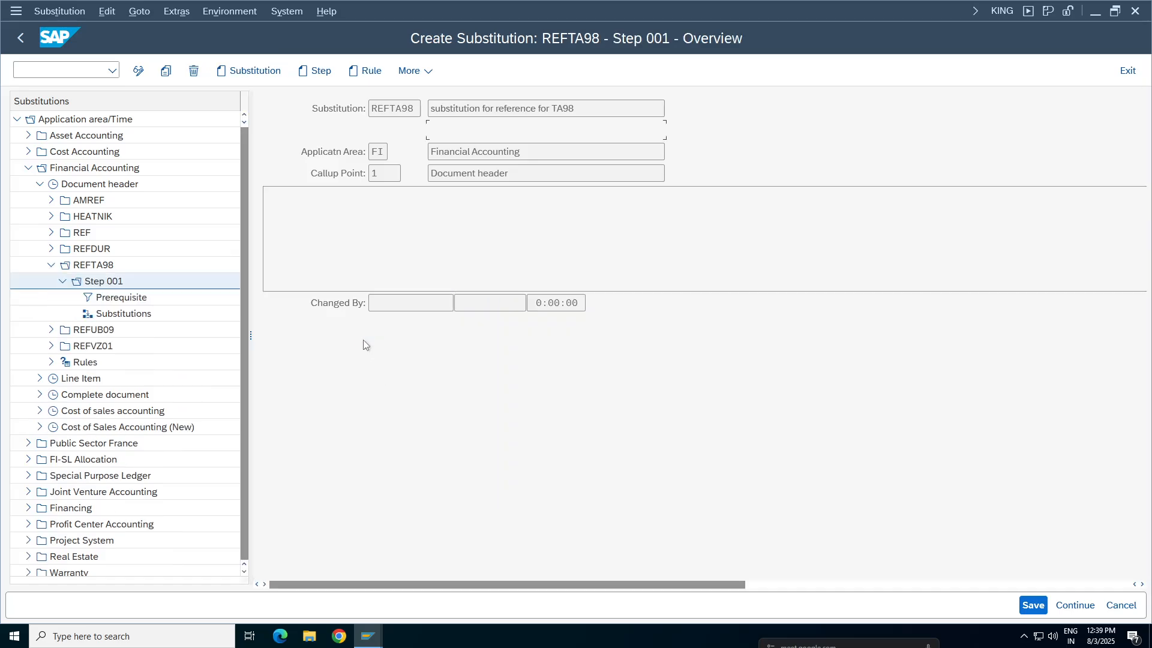
Copy the description "substitution for reference for TA98" from the substitution header into the description of Step 001
left_click_drag(576, 109, 430, 109)
key("ctrl+c")
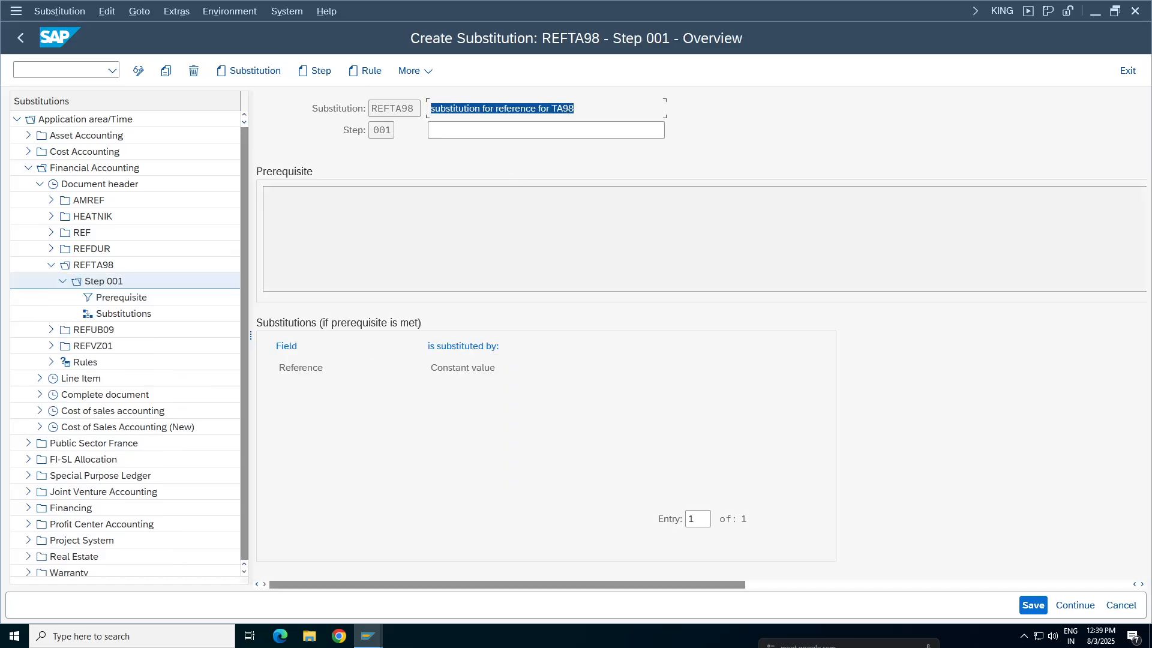
left_click(512, 135)
key("ctrl+v")
Open the prerequisite of Step 001 and start a search within the Accounting Document Header fields
left_click(365, 214)
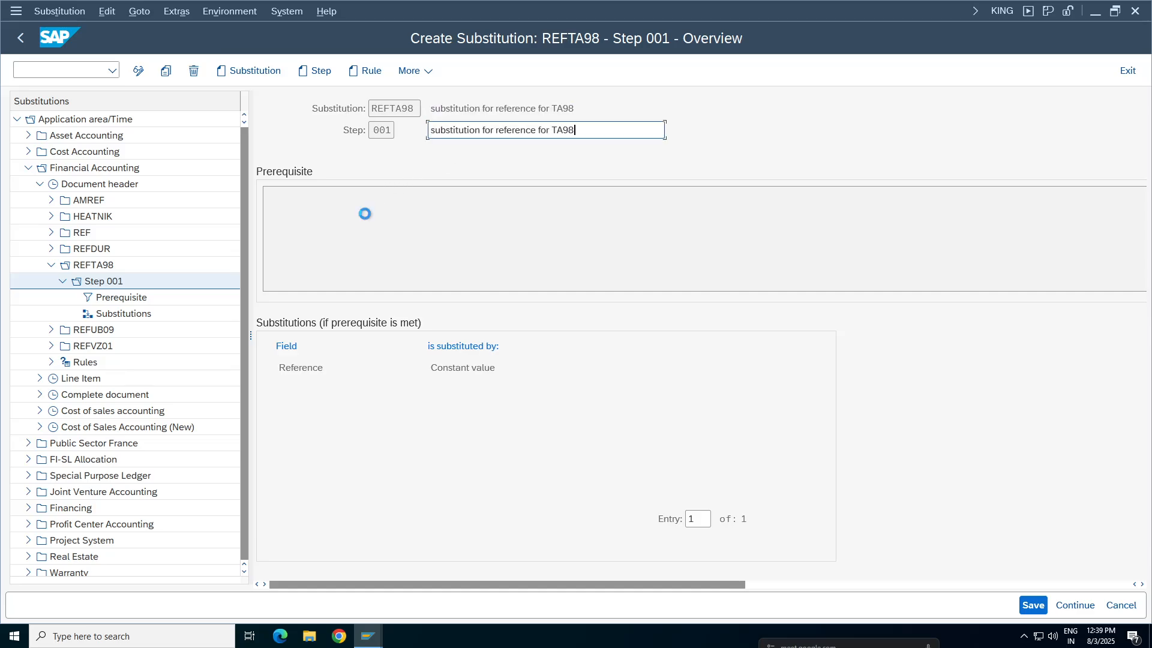
double_click(263, 222)
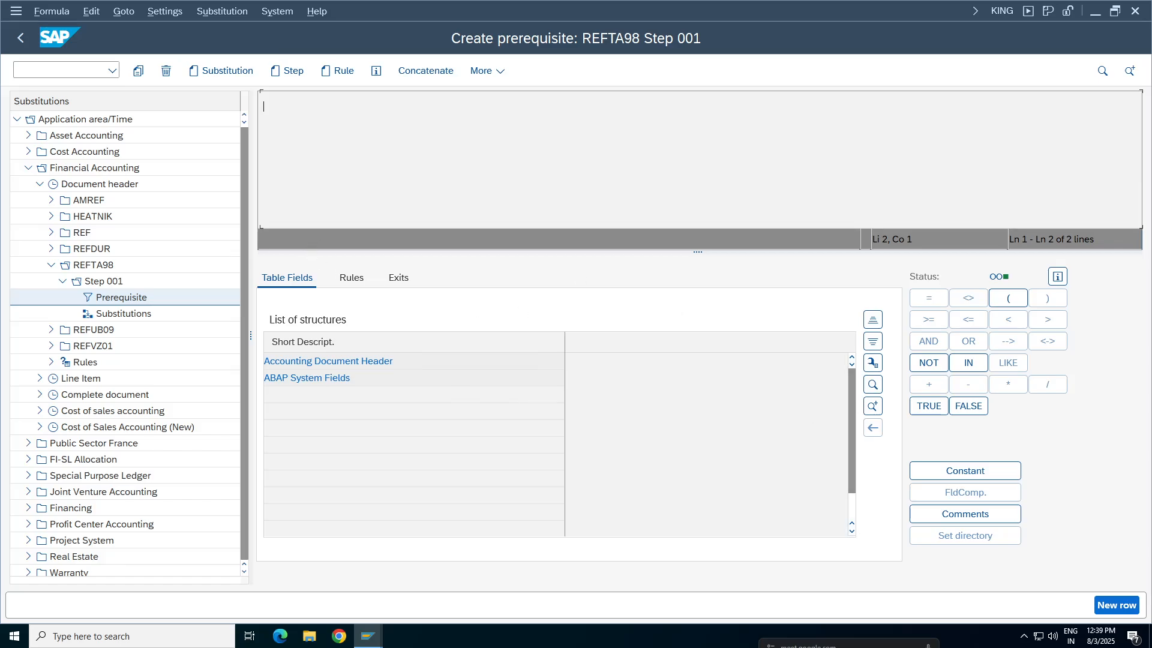
double_click(377, 362)
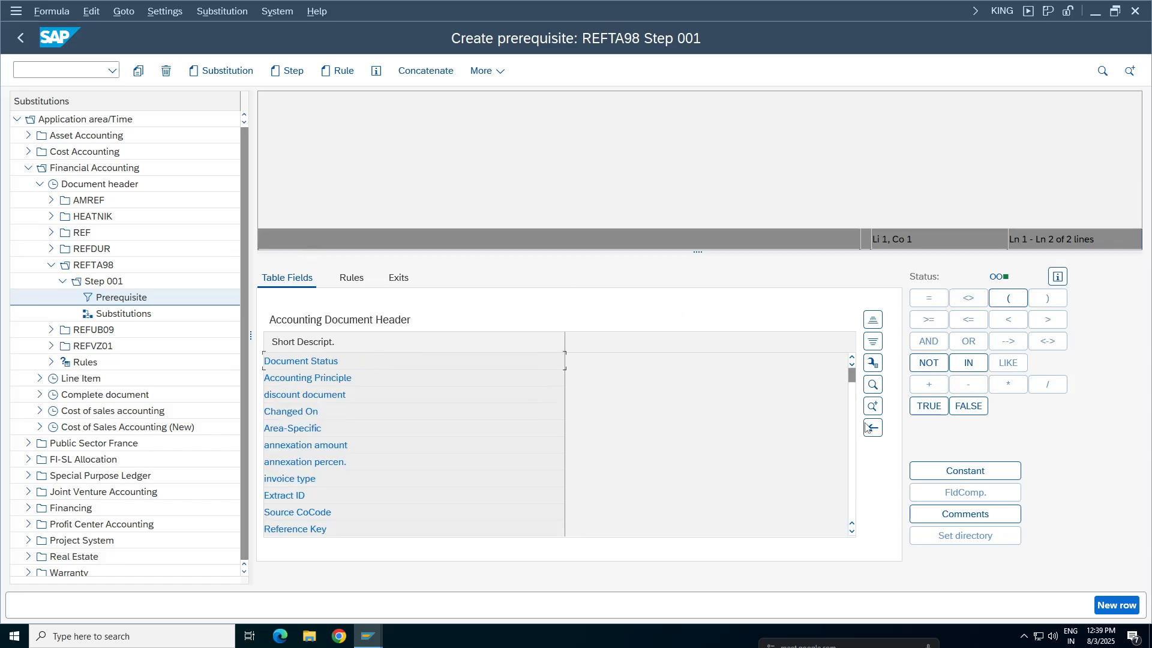
left_click(873, 385)
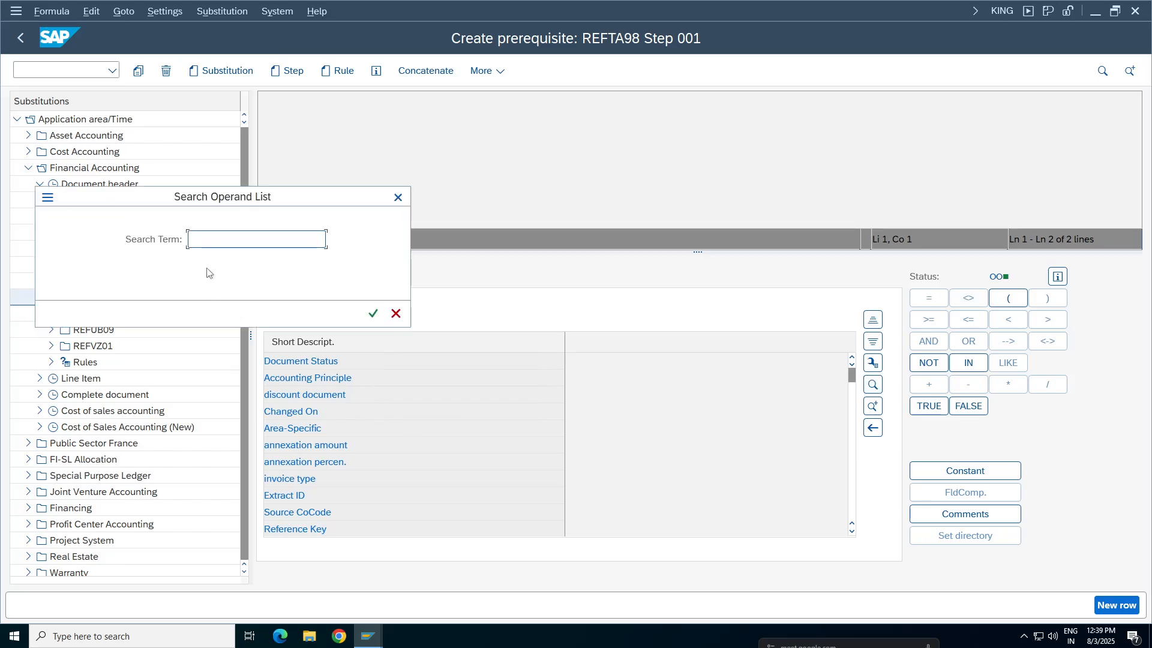
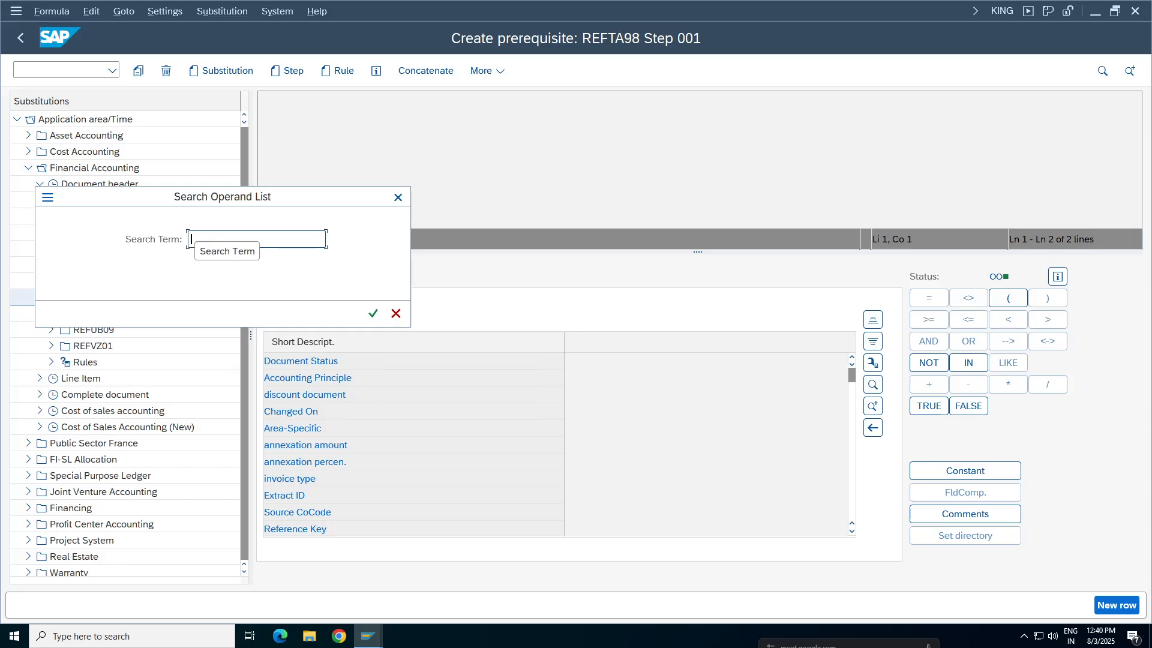
Find the Company Code field and define the prerequisite of Step 001 as Company Code = 'TA98'
type("company")
key("Return")
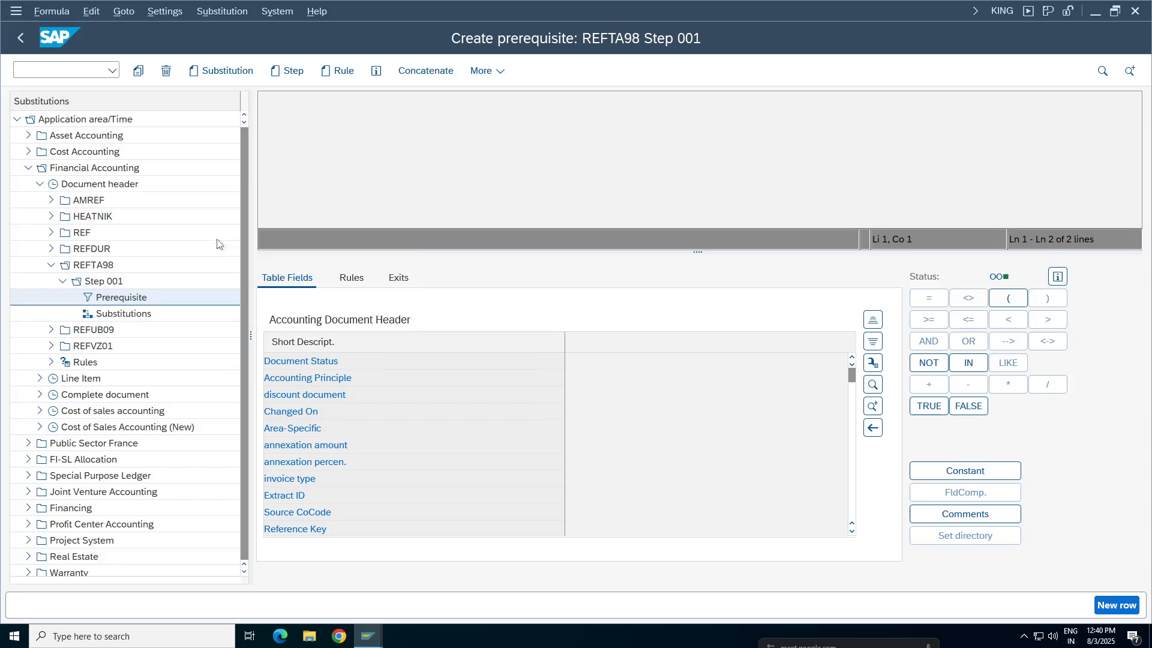
left_click(332, 361)
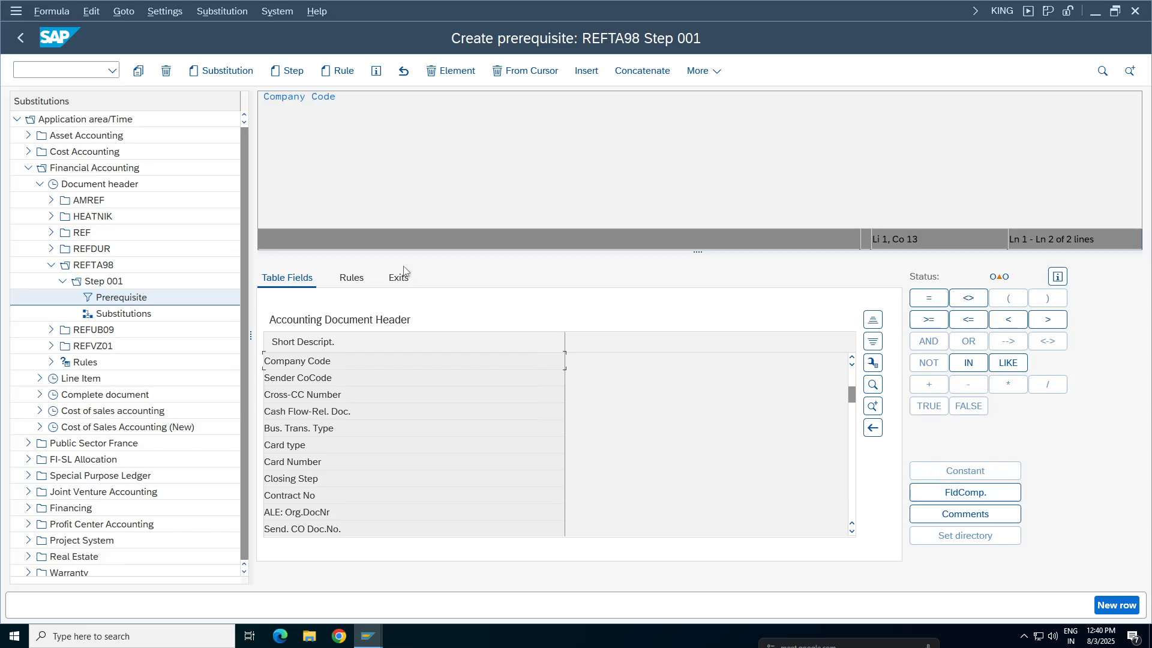
left_click(926, 300)
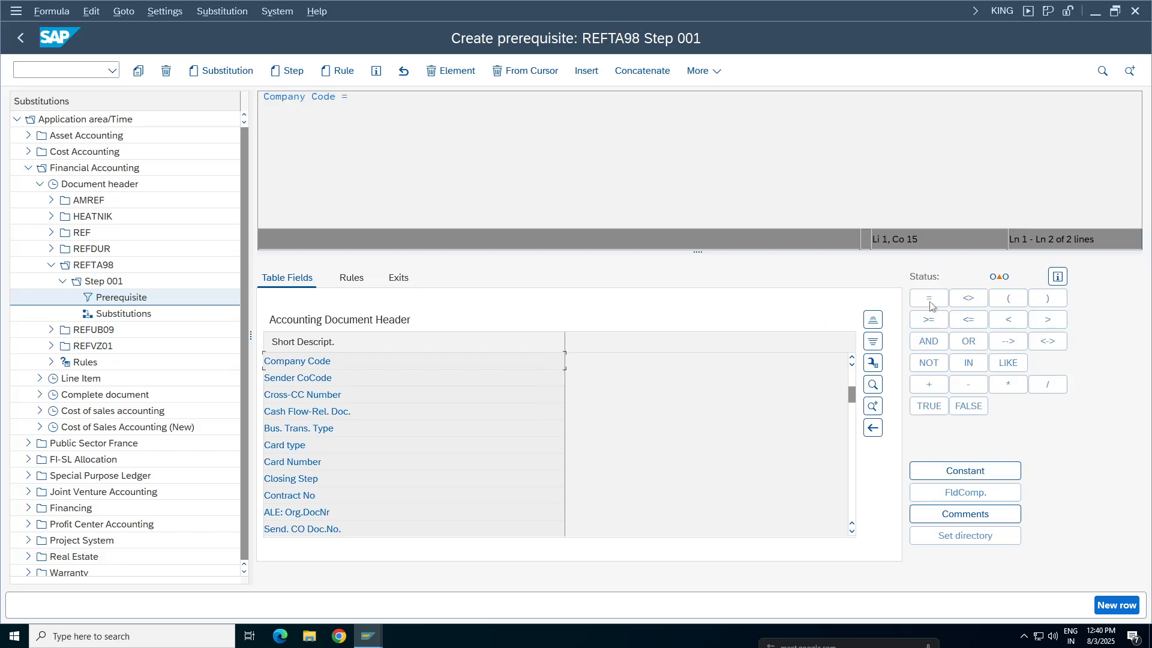
left_click(960, 470)
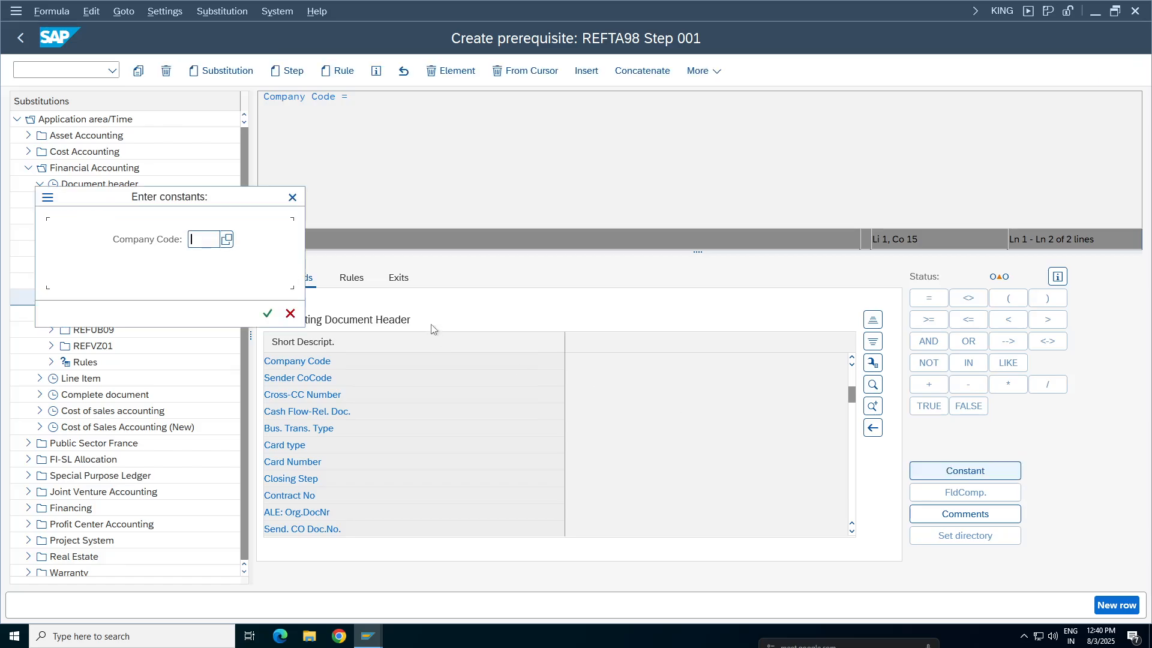
type("ta9")
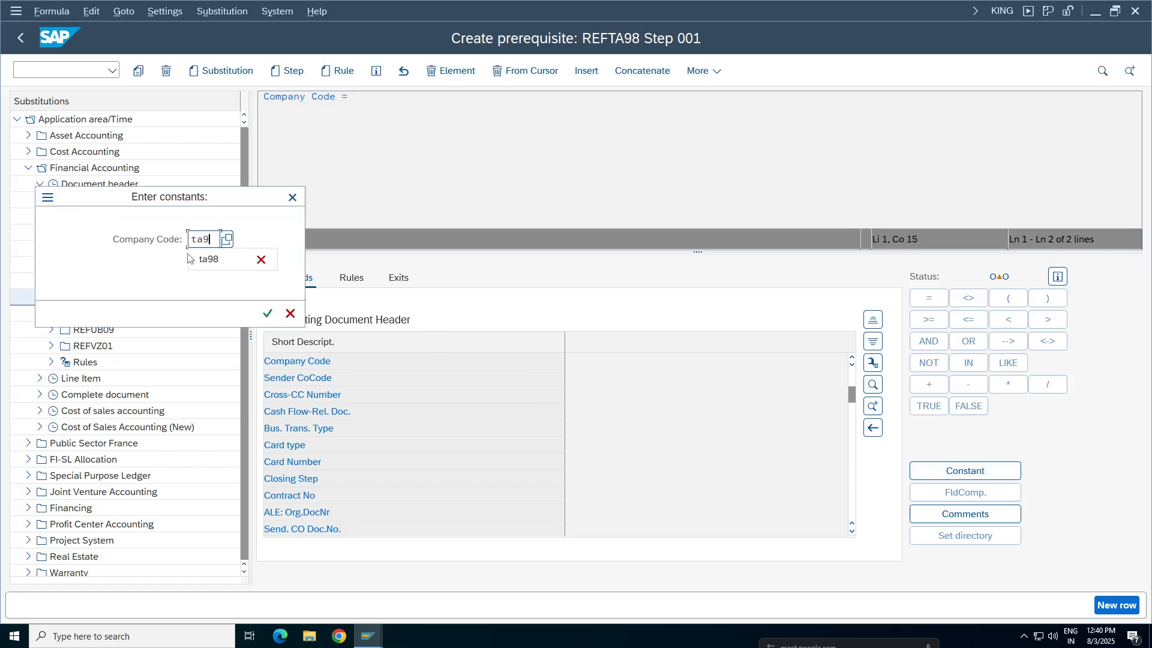
type("8")
key("Return")
key("shift+Left")
key("shift+Left")
key("shift+Left")
key("shift+Left")
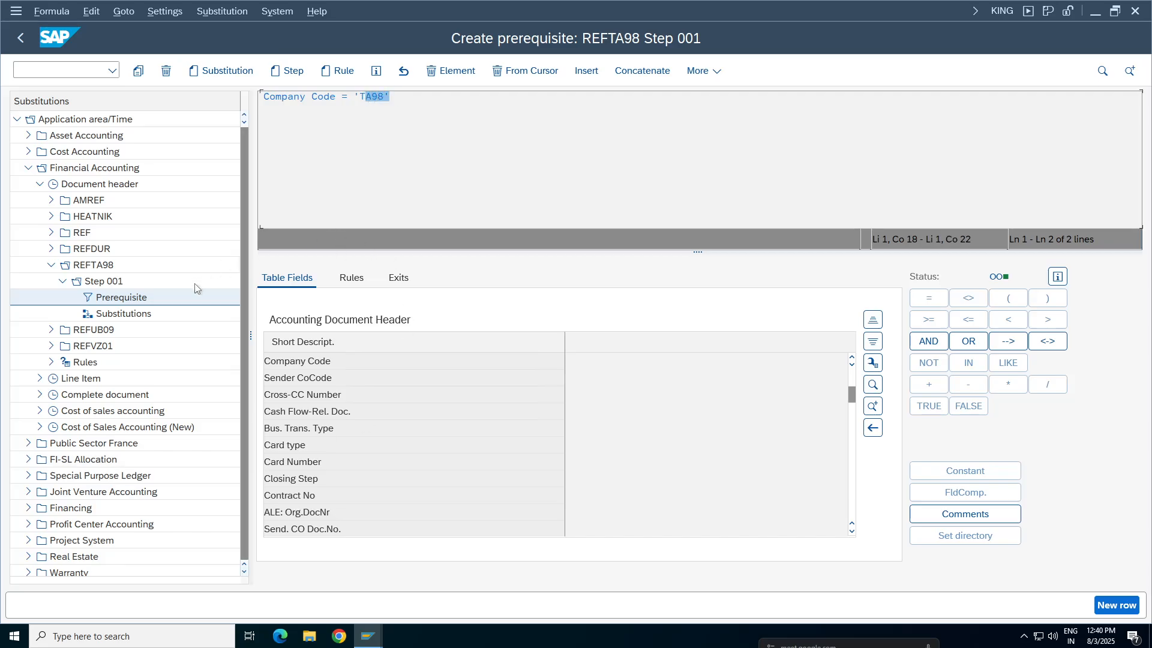
In the substitutions of Step 001, activate the Reference field and set its constant value to 123456
left_click(120, 314)
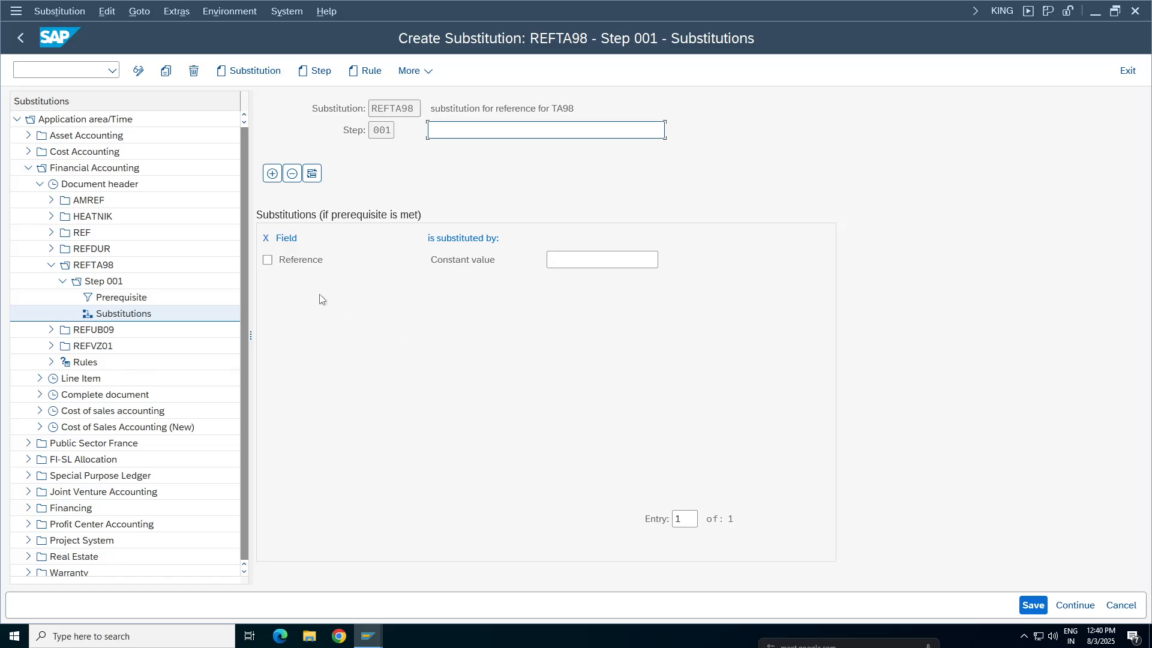
left_click(268, 260)
key("Tab")
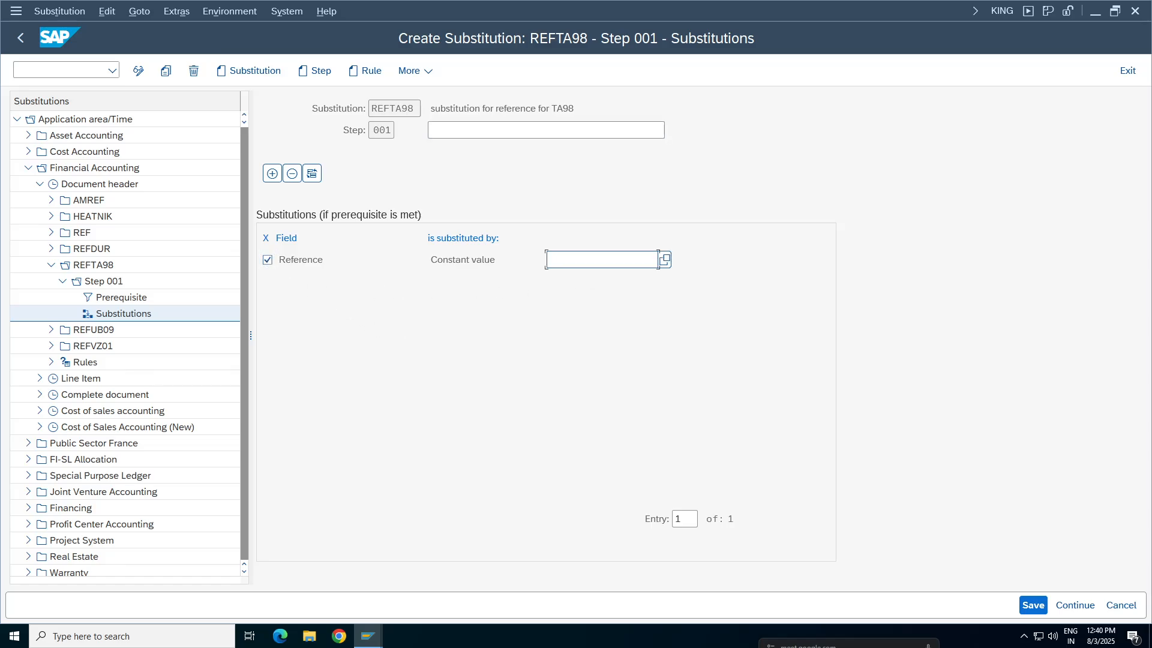
type("123456")
Copy the description "substitution for reference for TA98" into the Step 001 description and save the substitution
left_click_drag(581, 110, 406, 105)
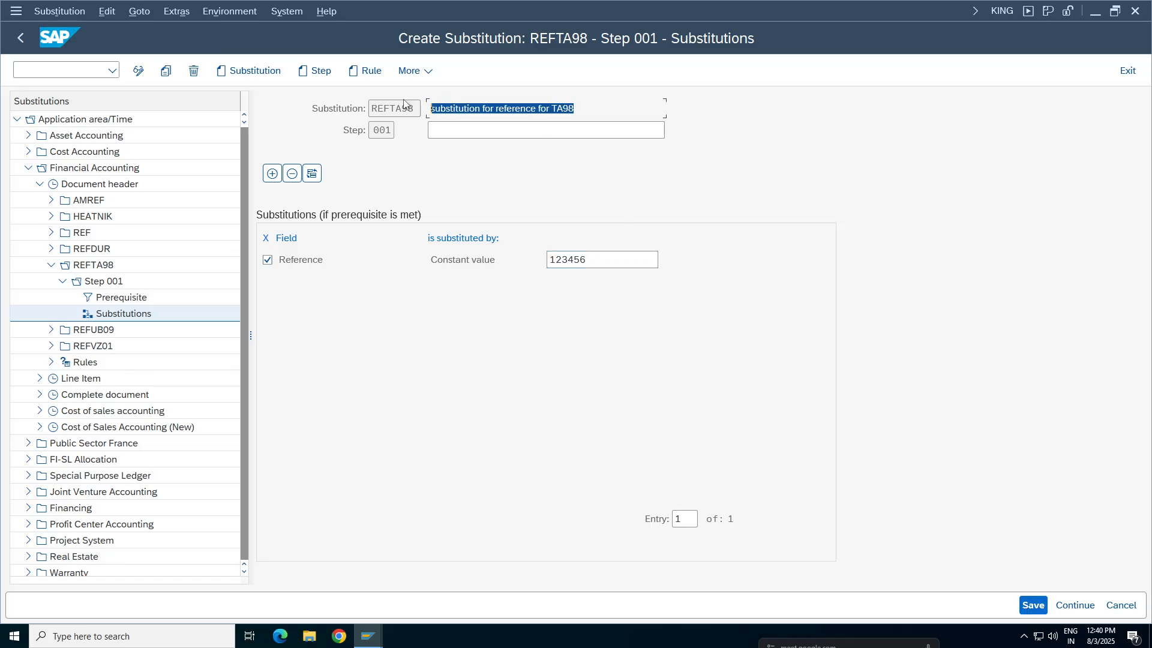
key("ctrl+c")
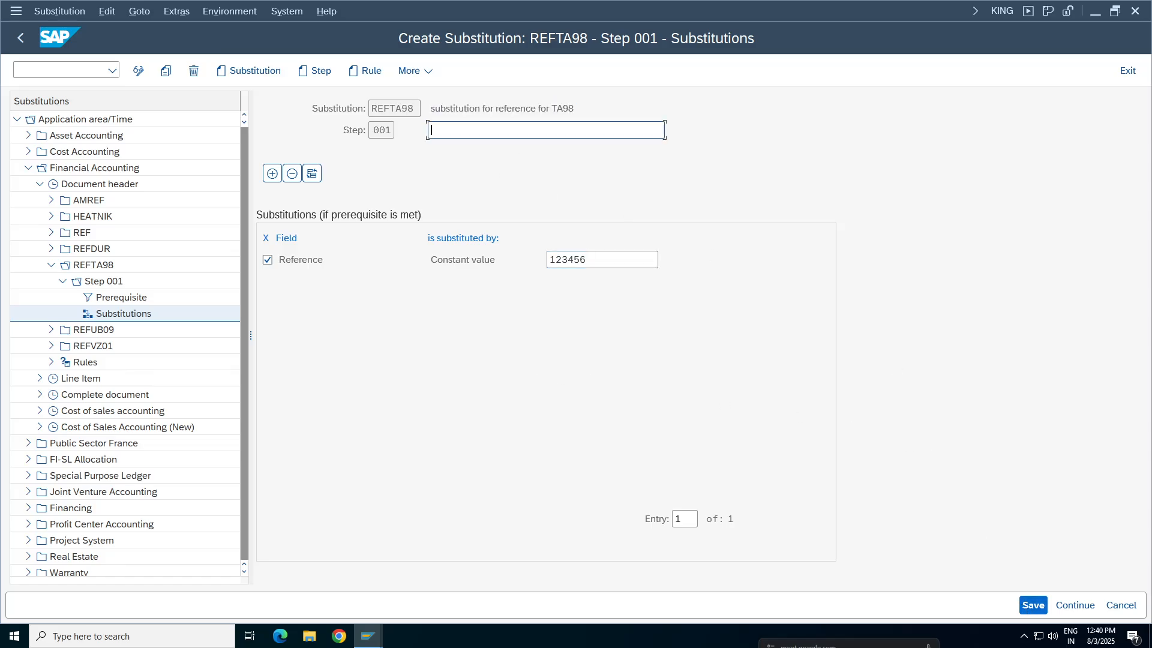
key("ctrl+v")
left_click(1035, 606)
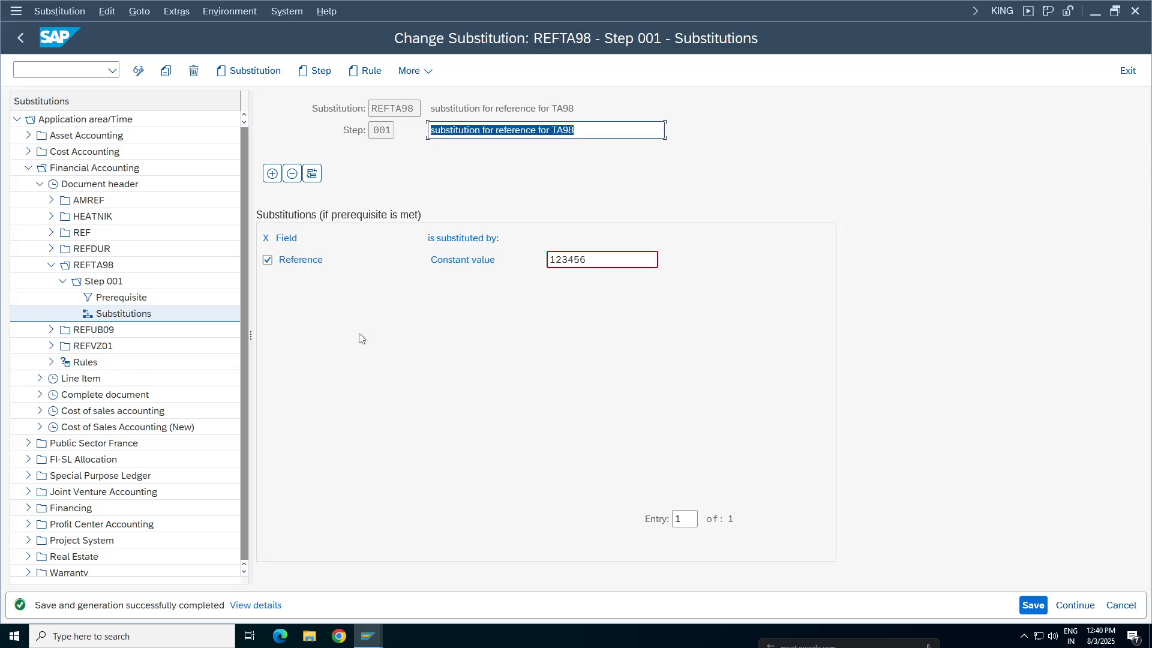
Review the Step 001 overview, checking the company code prerequisite and the constant value assigned to Reference
left_click(101, 283)
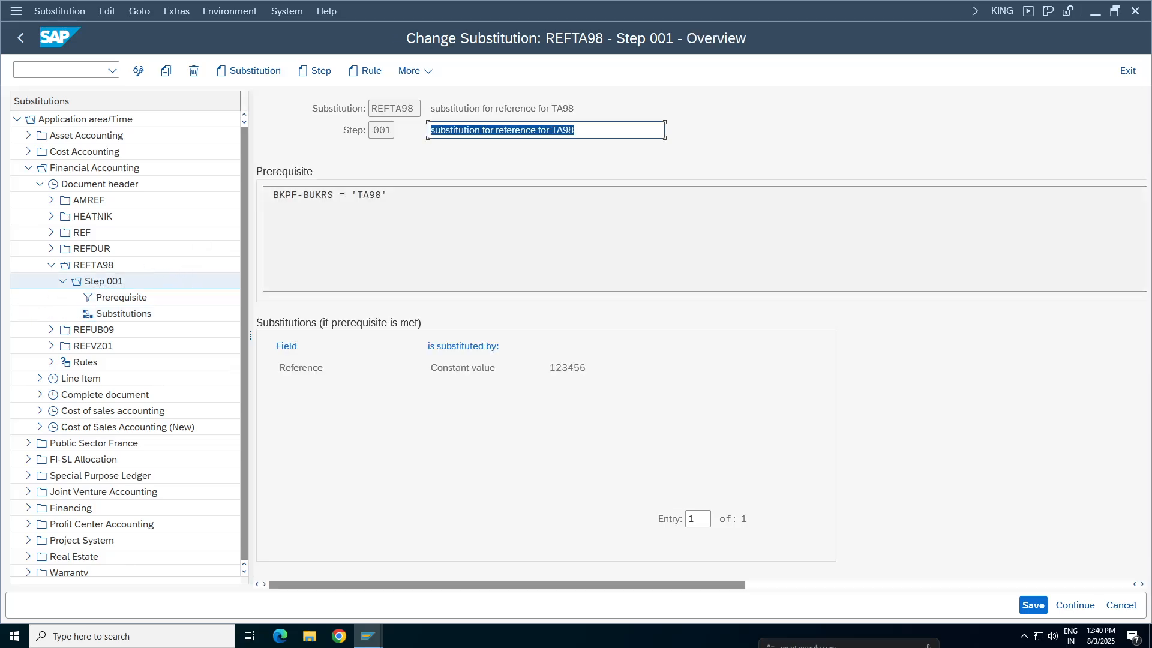
left_click_drag(390, 195, 347, 195)
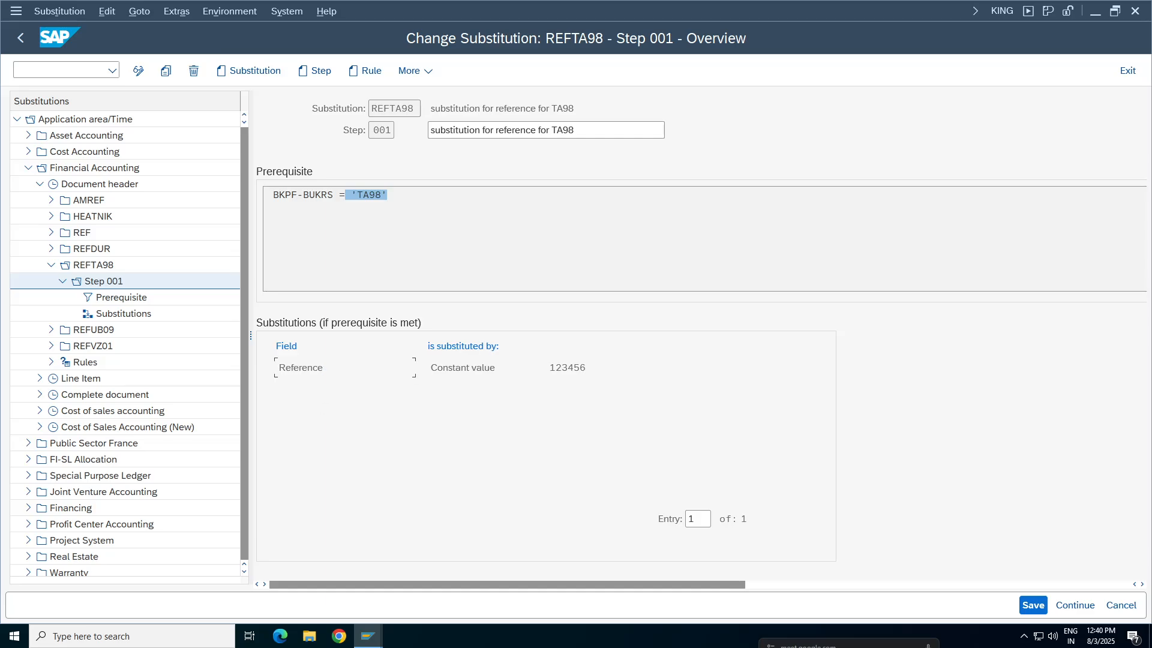
key("Tab")
key("Tab")
left_click(563, 368)
left_click(475, 254)
From the Company Code view session, open G/L document entry (FB50) in a new session and set the document date to 03.08.2025
left_click(367, 636)
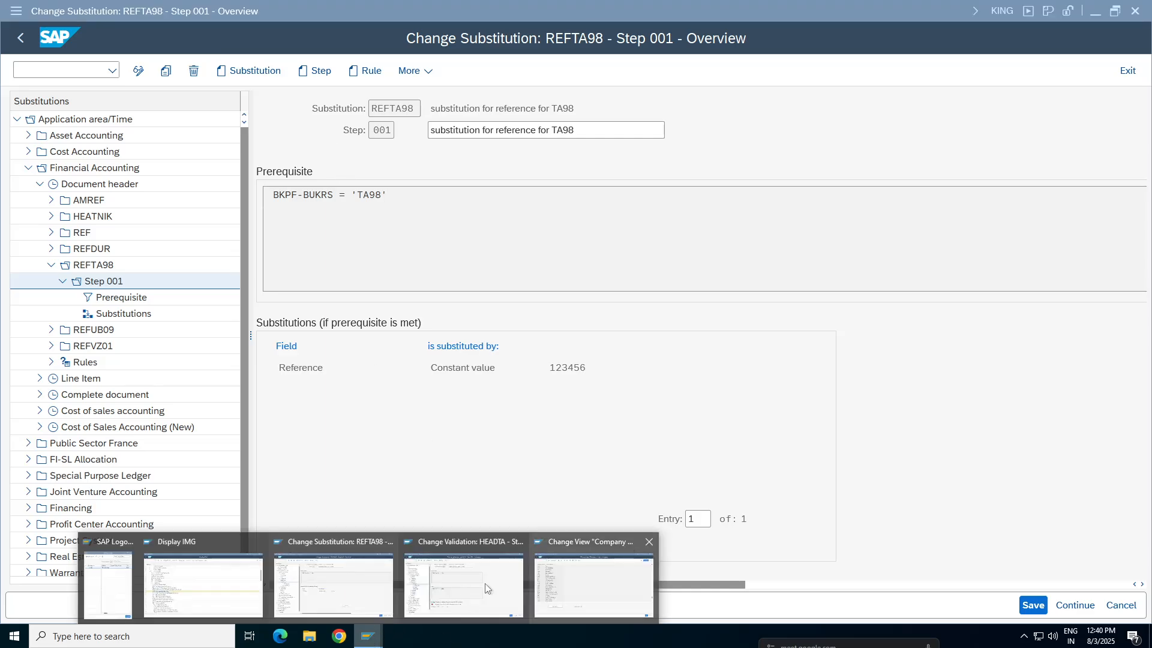
left_click(651, 600)
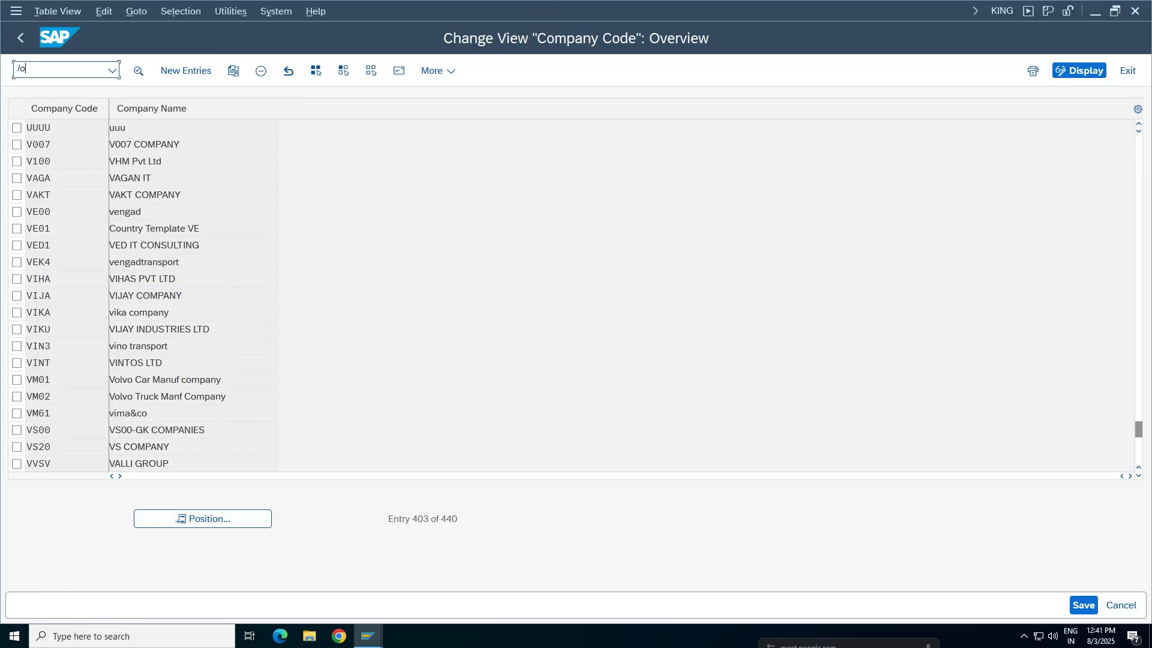
type("/ofb5")
key("Return")
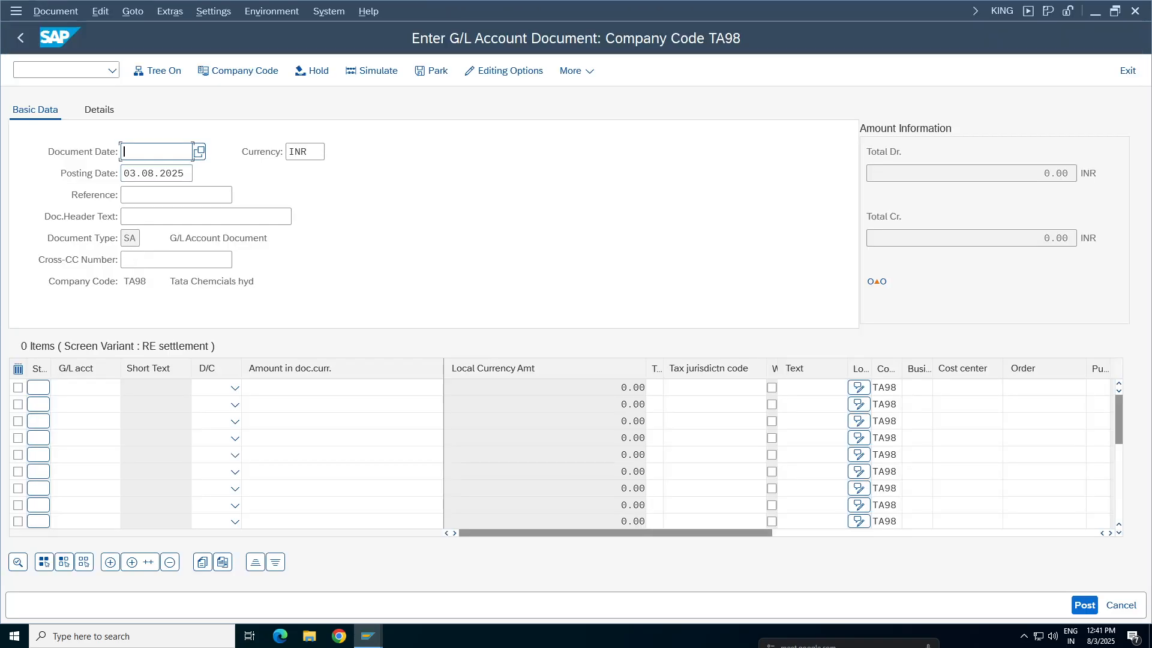
left_click(148, 153)
left_click(147, 174)
left_click(127, 216)
left_click(128, 217)
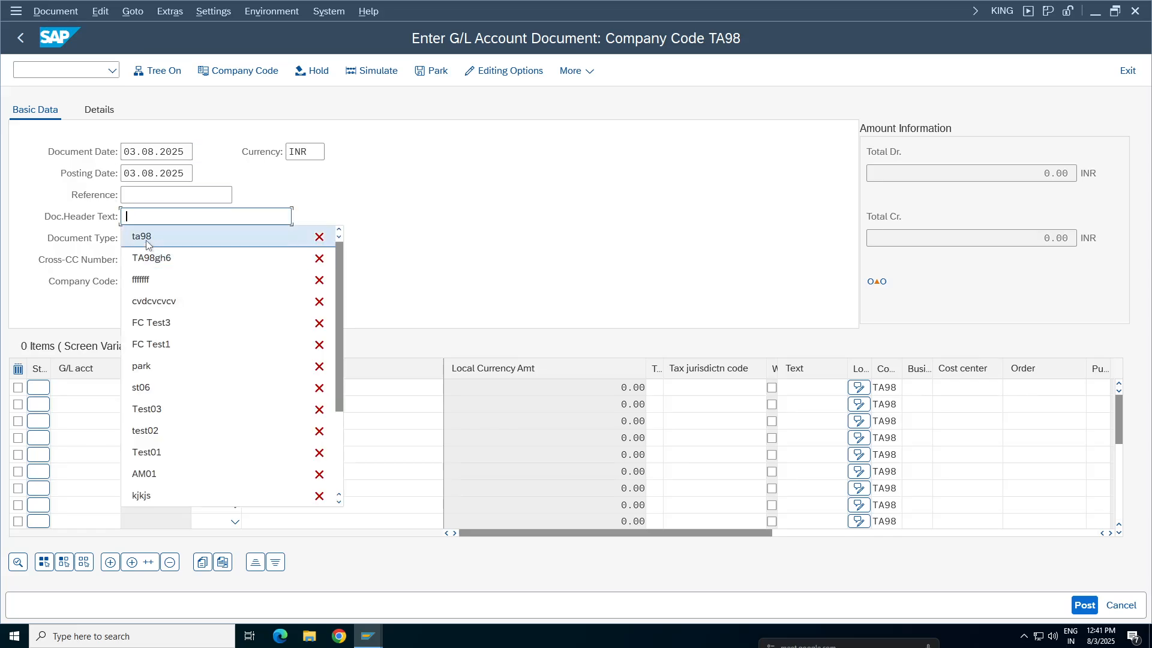
key("BackSpace")
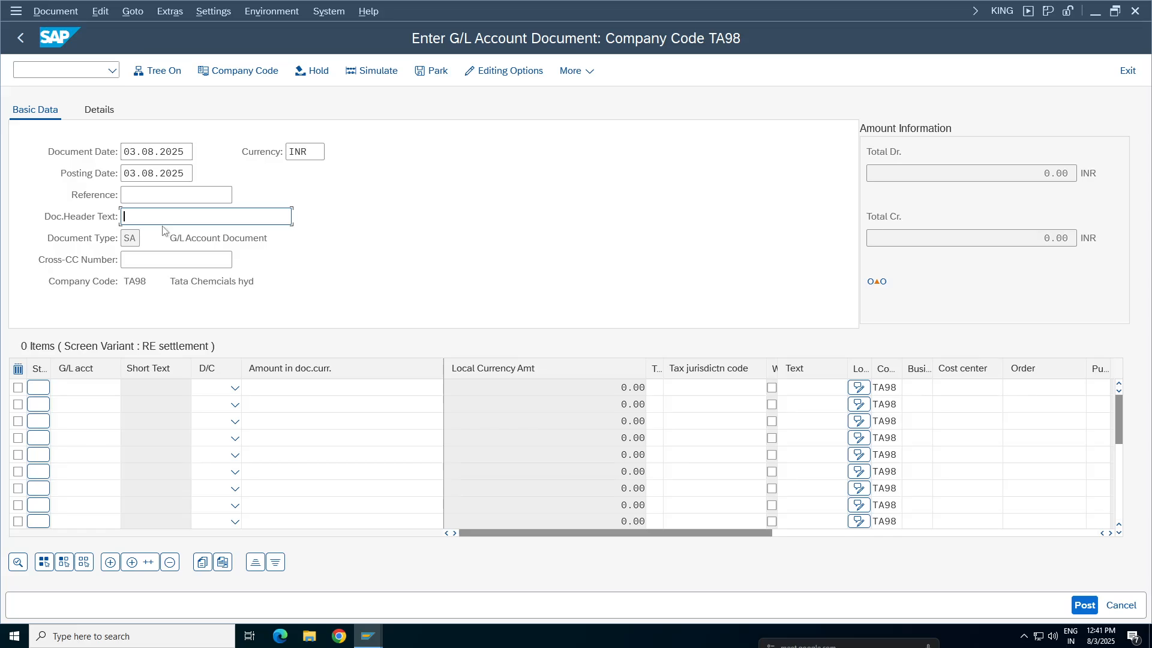
type("TA(8")
key("BackSpace")
key("BackSpace")
key("BackSpace")
key("BackSpace")
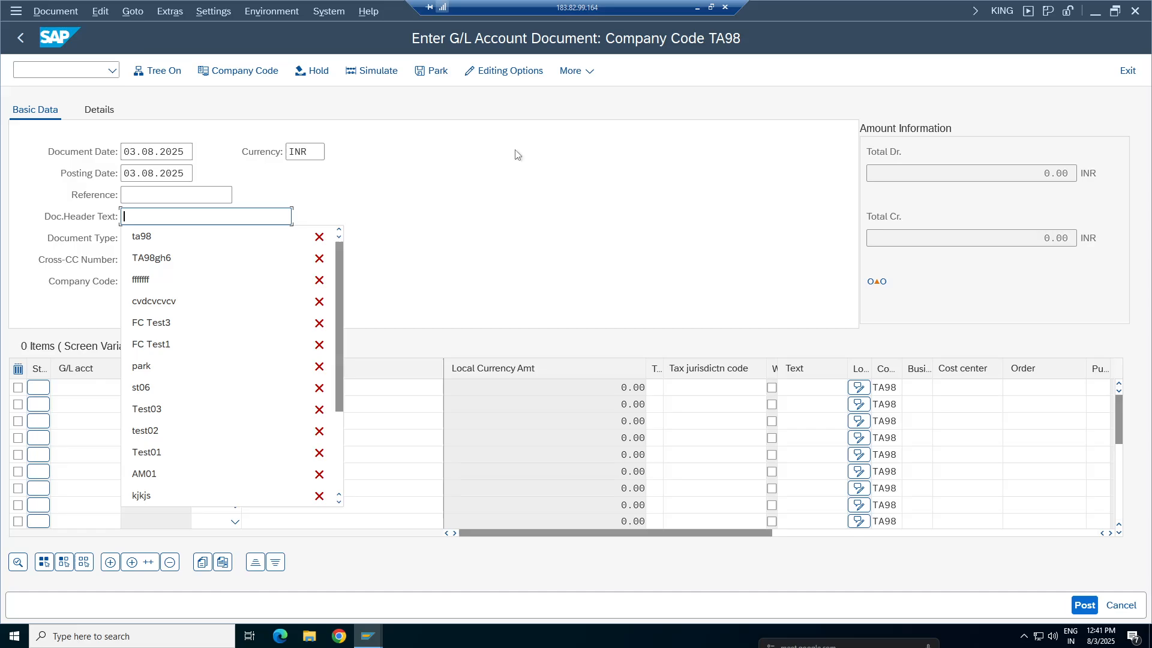
Enter two line items in the G/L document: account 3000 as debit and account 1000 as credit
left_click(74, 402)
left_click(84, 388)
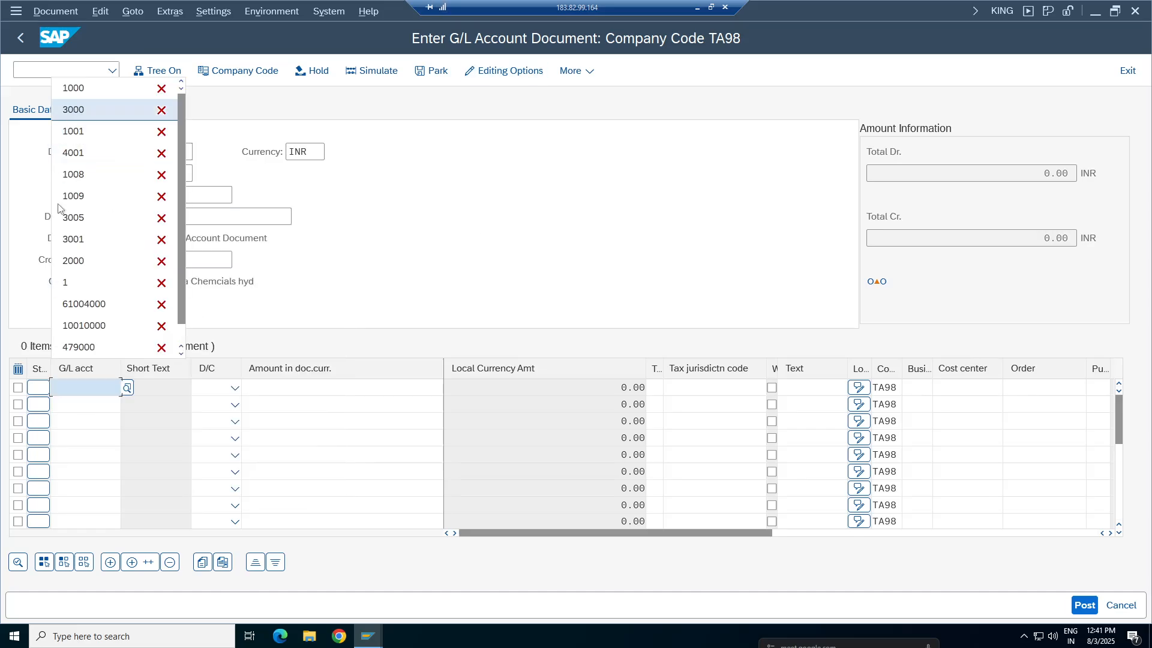
left_click(78, 110)
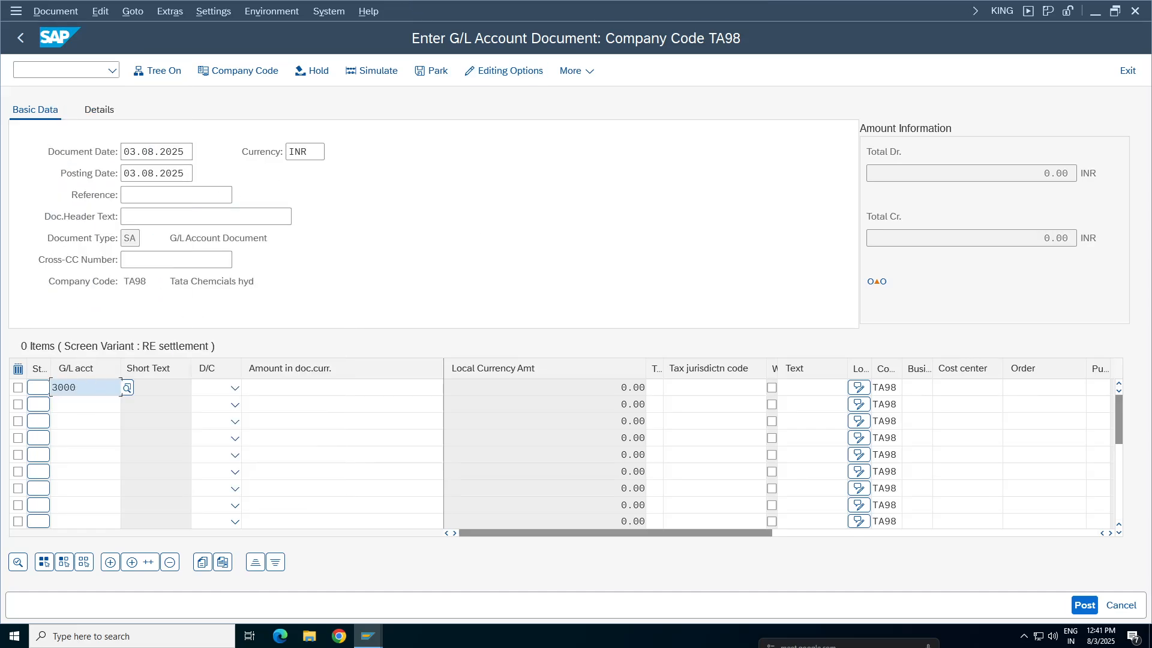
left_click(75, 404)
left_click(78, 103)
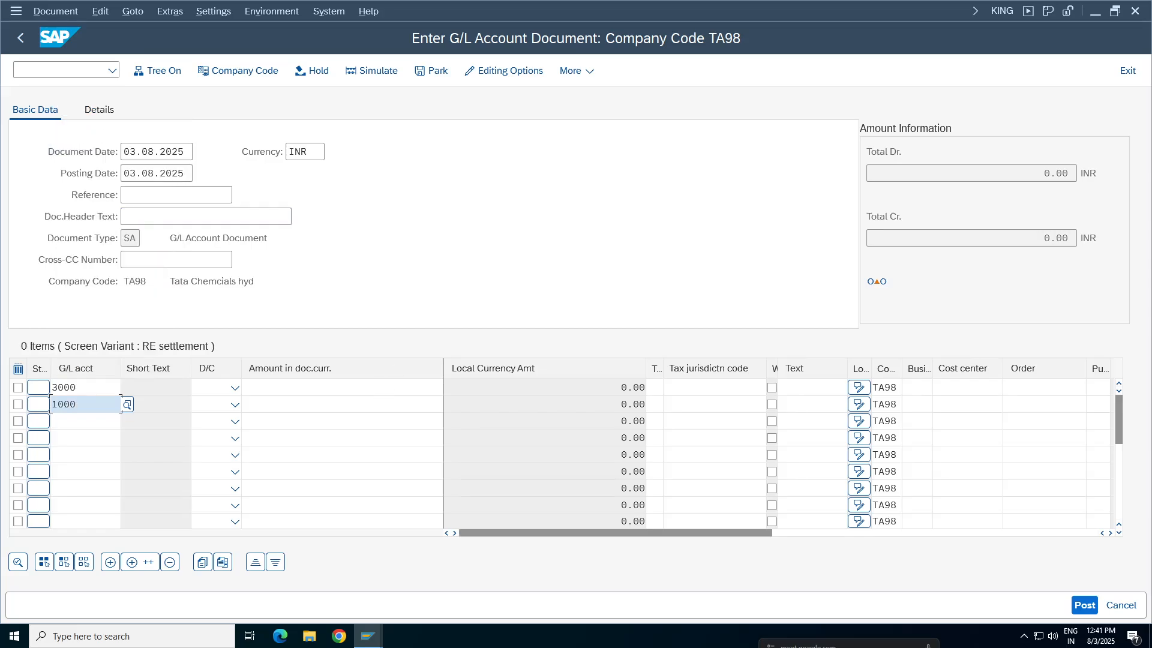
left_click(219, 389)
left_click(210, 428)
left_click(234, 405)
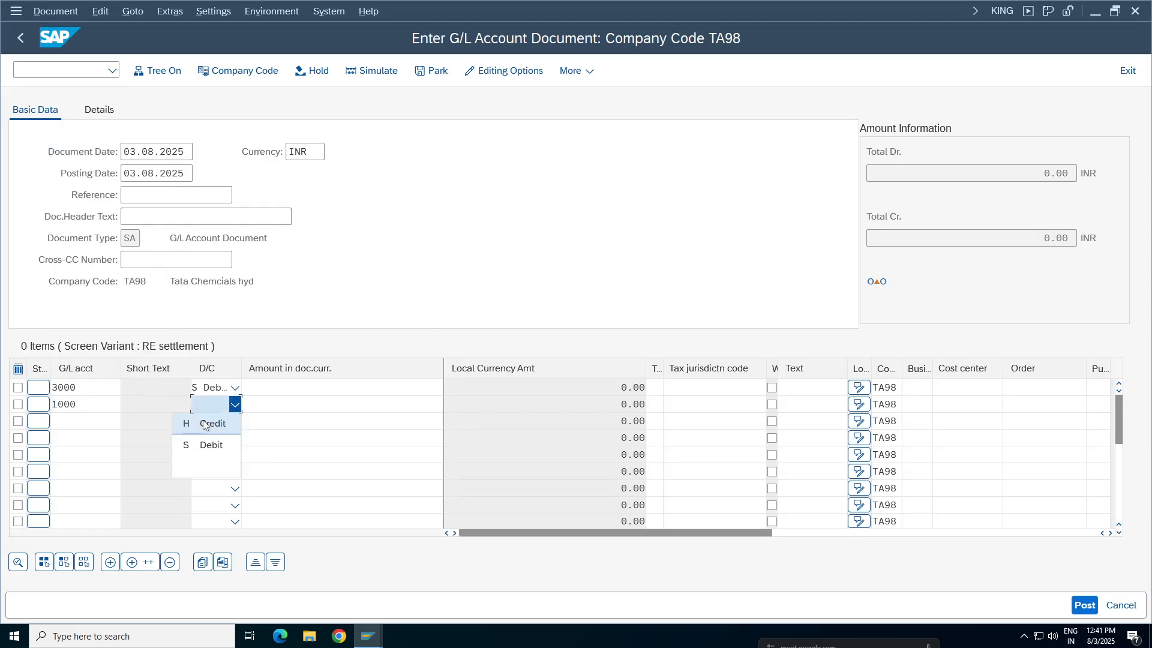
left_click(205, 425)
Set the amount of both line items to 200 and their text to STATIONERY EXP
left_click(258, 388)
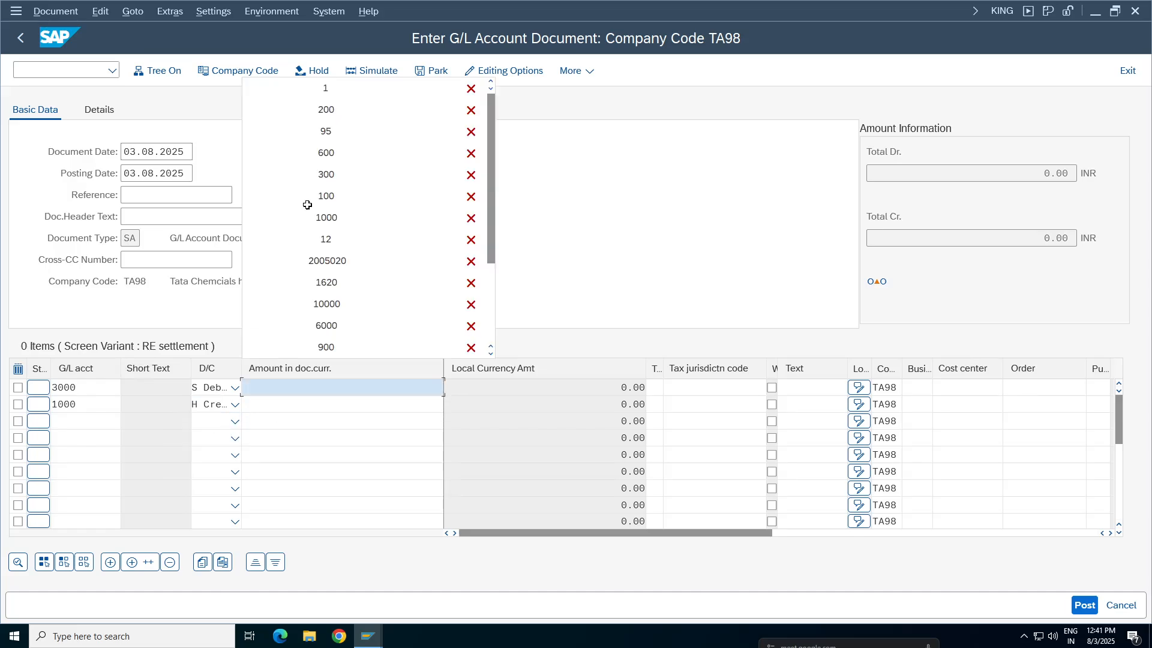
left_click(335, 110)
left_click(408, 405)
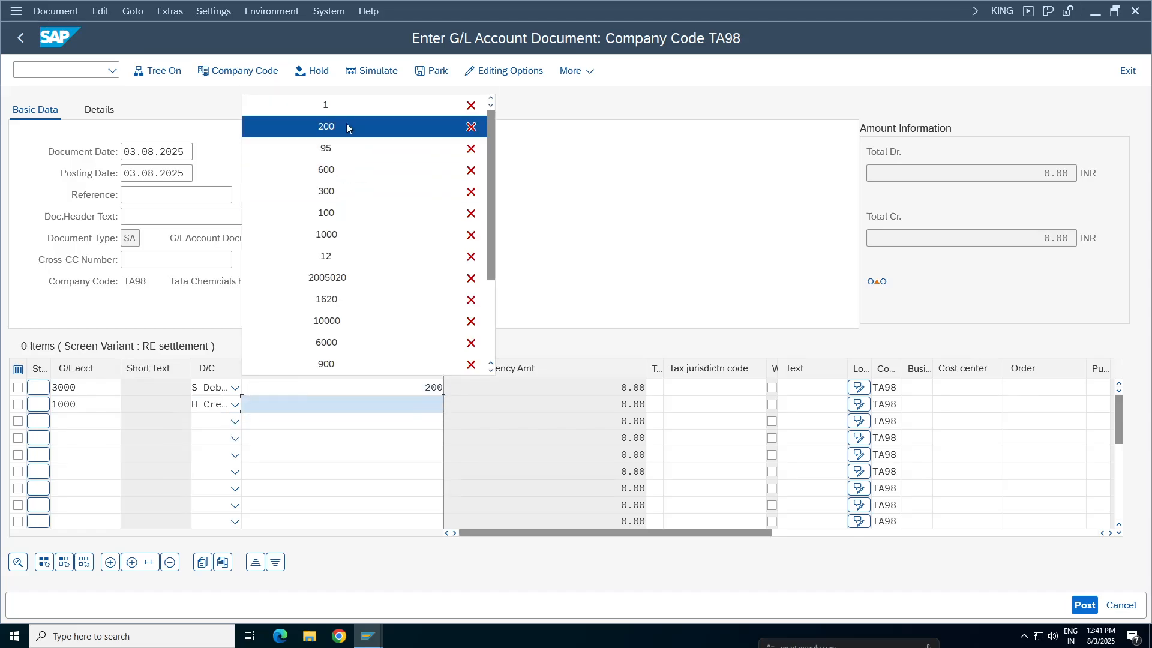
left_click(347, 127)
left_click(810, 387)
left_click(813, 401)
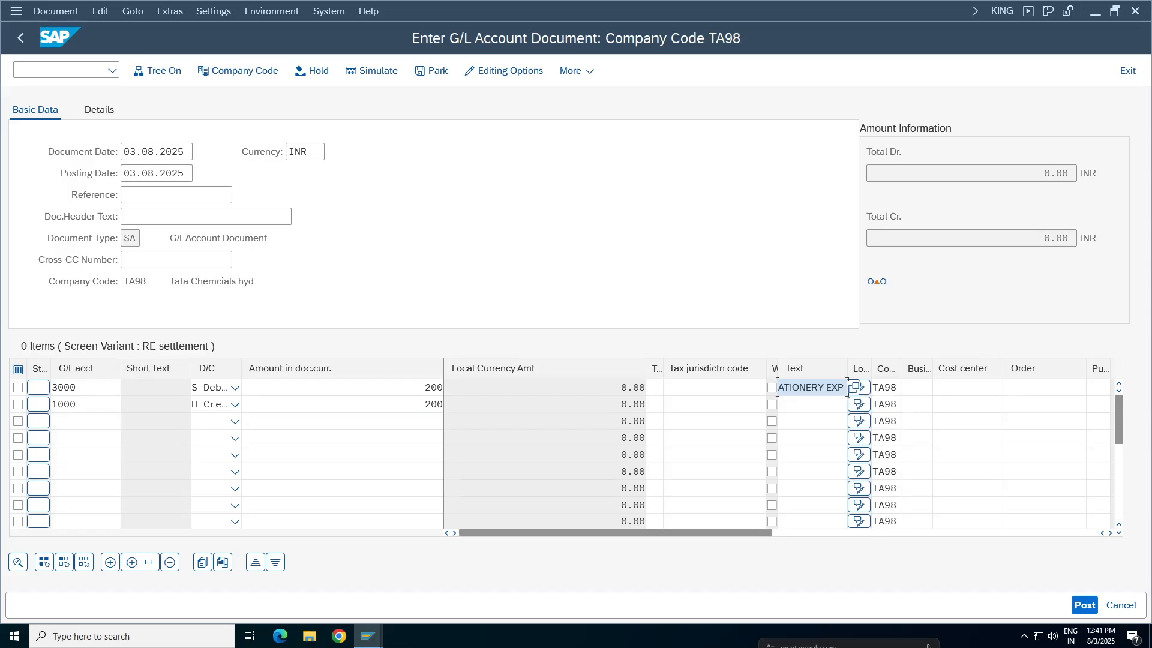
left_click(810, 404)
left_click(814, 419)
Assign cost center 100100 to the account 3000 line and business area TCHY to the account 1000 line, and validate the entries
left_click(936, 387)
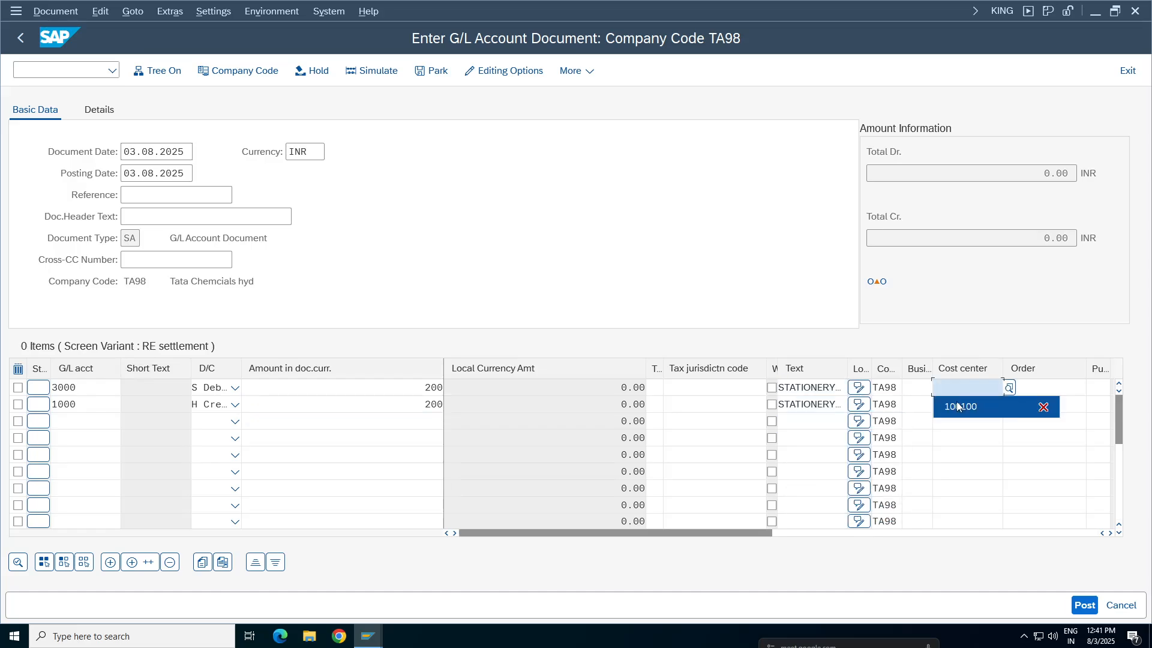
left_click(948, 404)
left_click(907, 410)
left_click(918, 419)
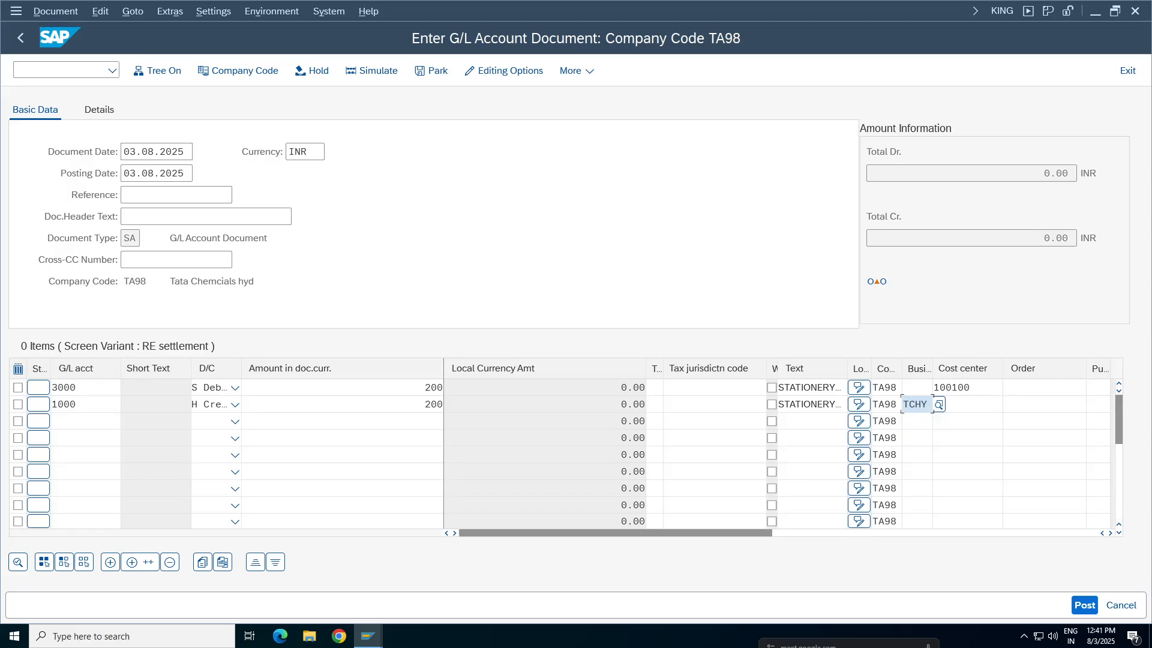
key("Return")
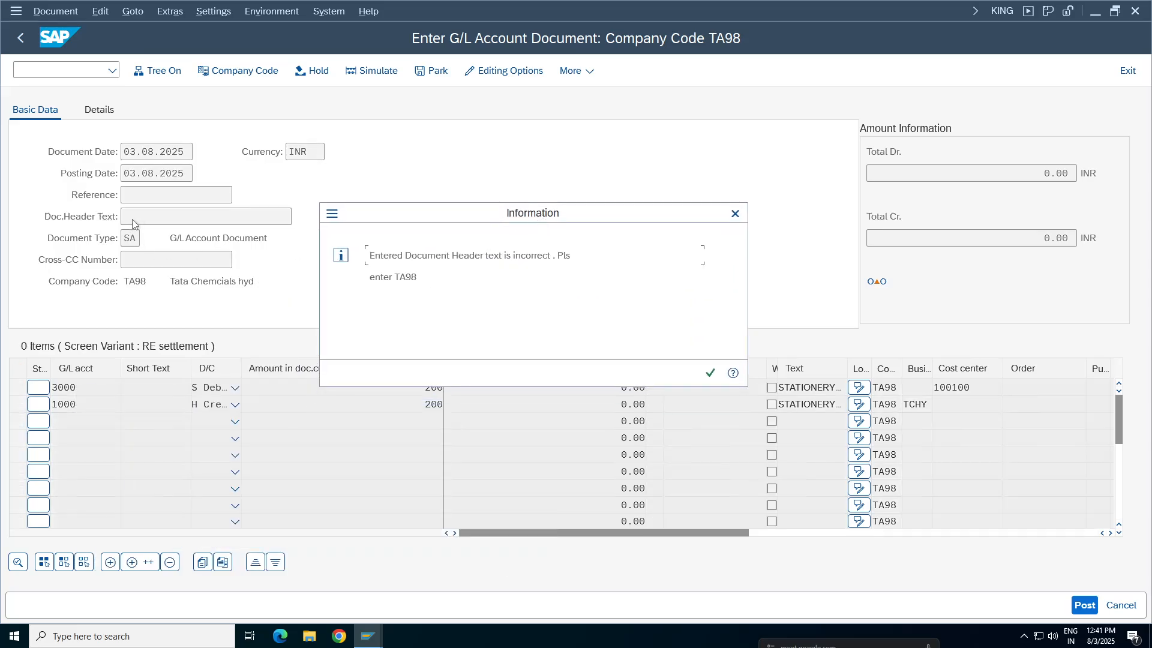
Dismiss the information message and set the document header text to TA98, leaving Reference blank
left_click(711, 373)
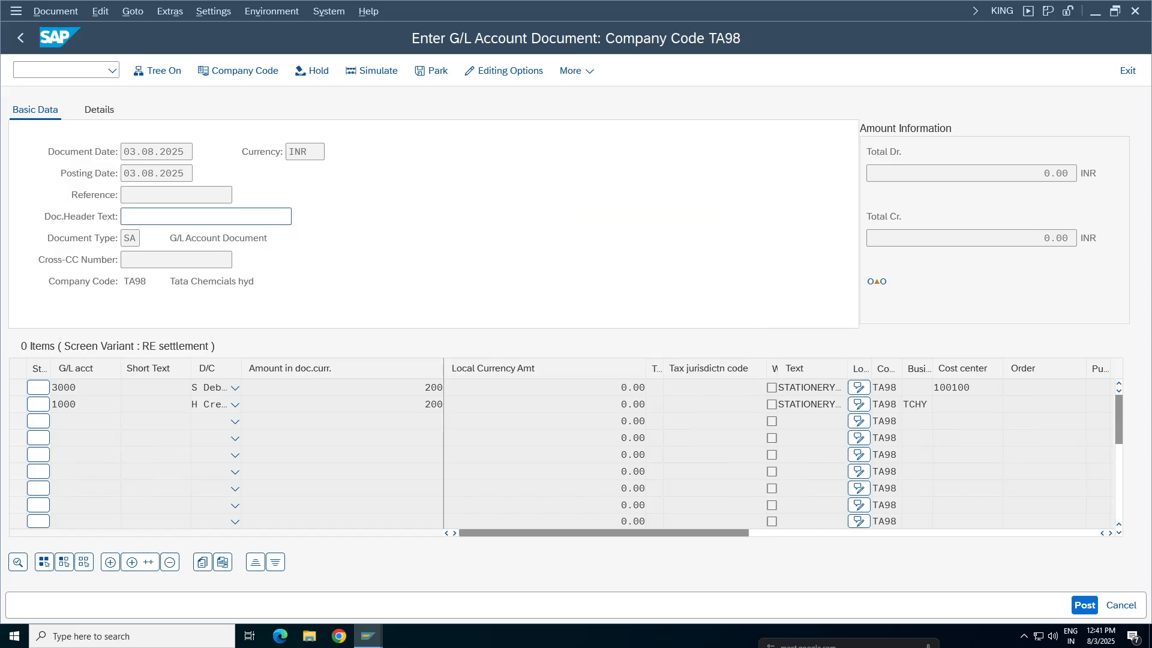
type("TA(*")
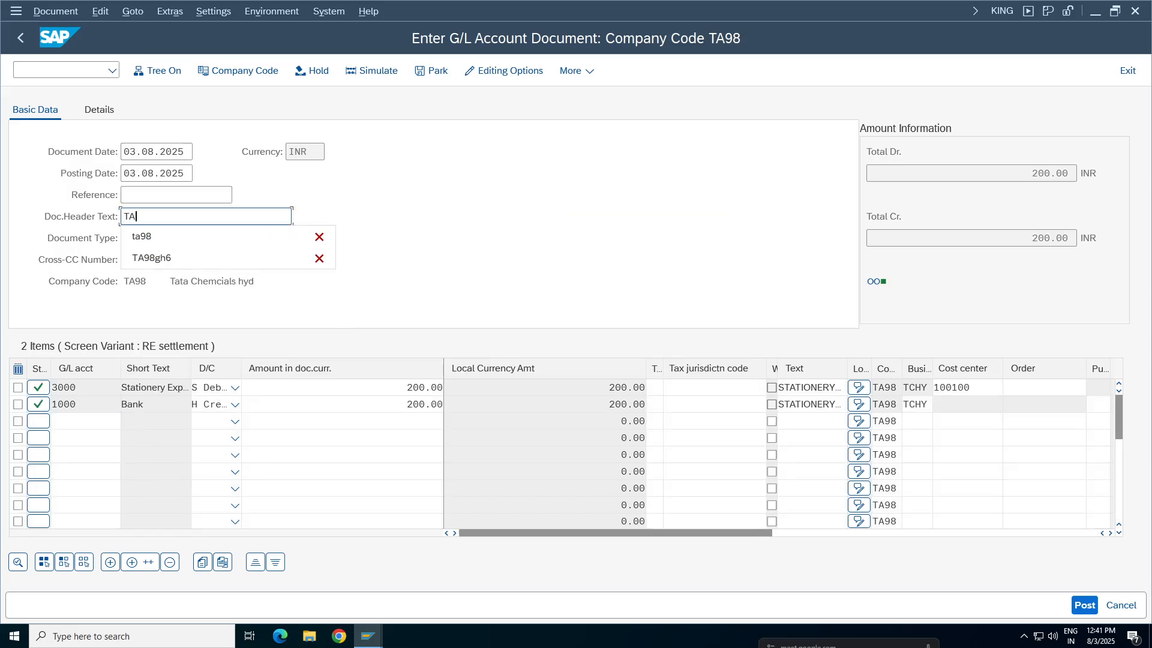
key("BackSpace")
key("BackSpace")
key("Return")
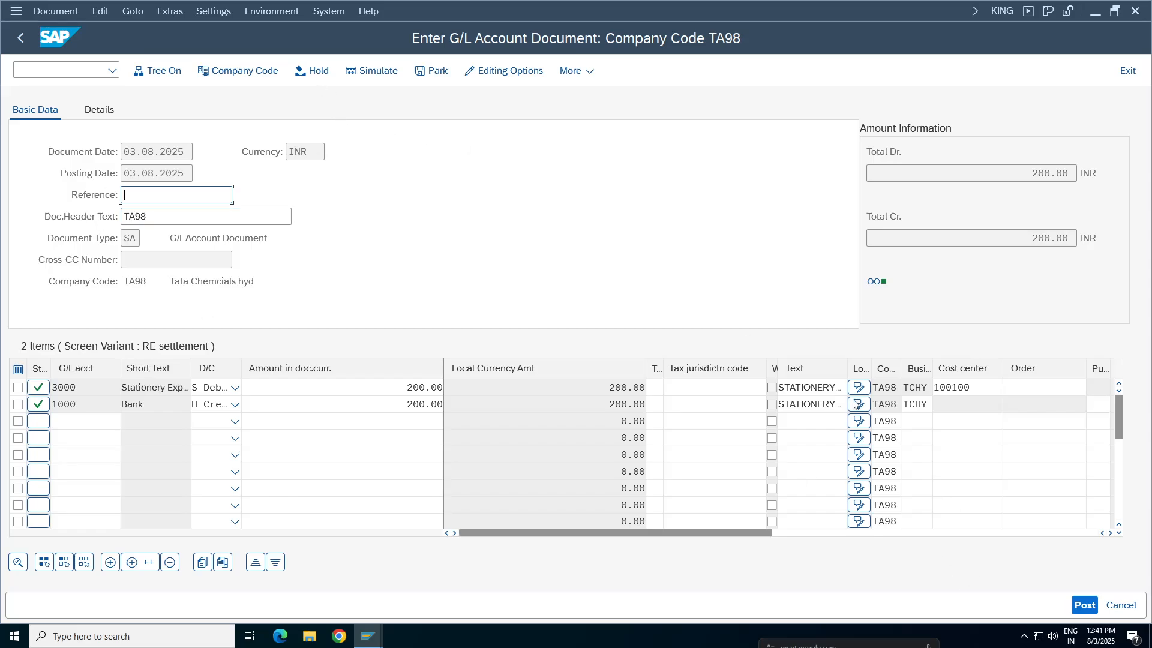
Post the G/L account document and display the posted document
left_click(1085, 605)
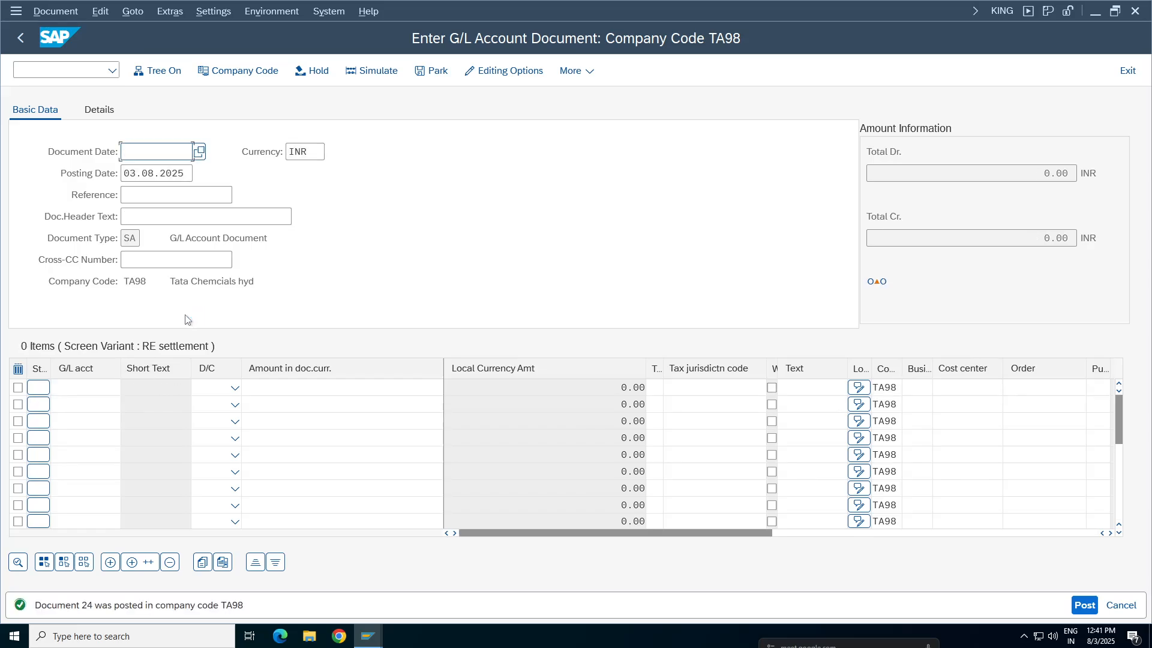
left_click(52, 12)
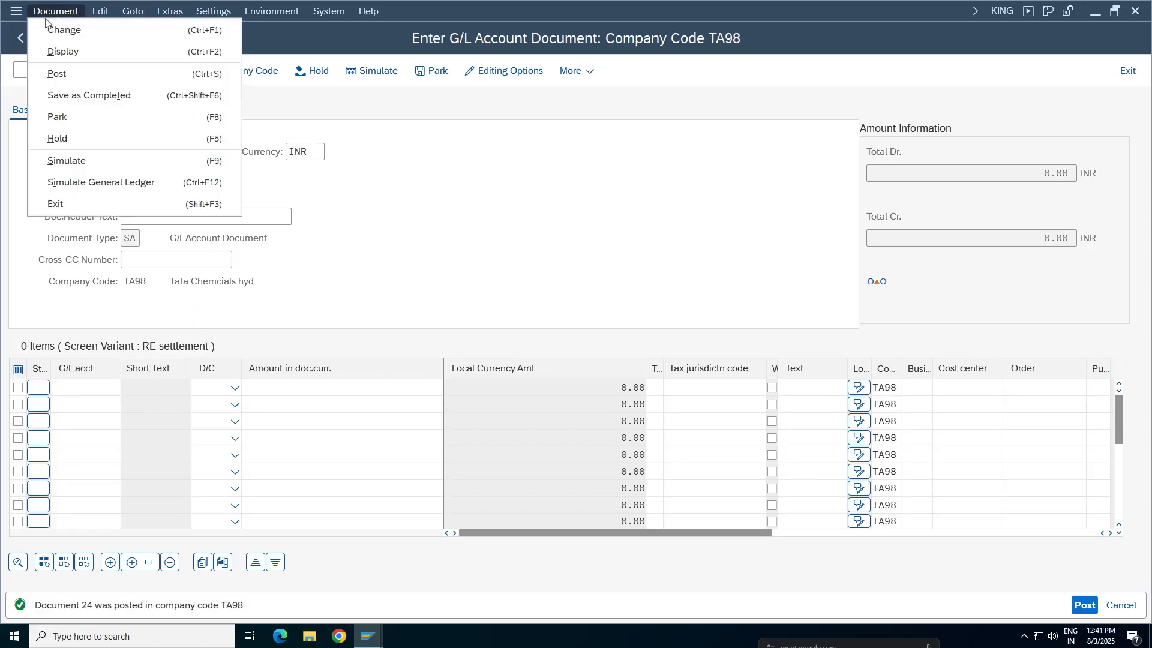
left_click(58, 53)
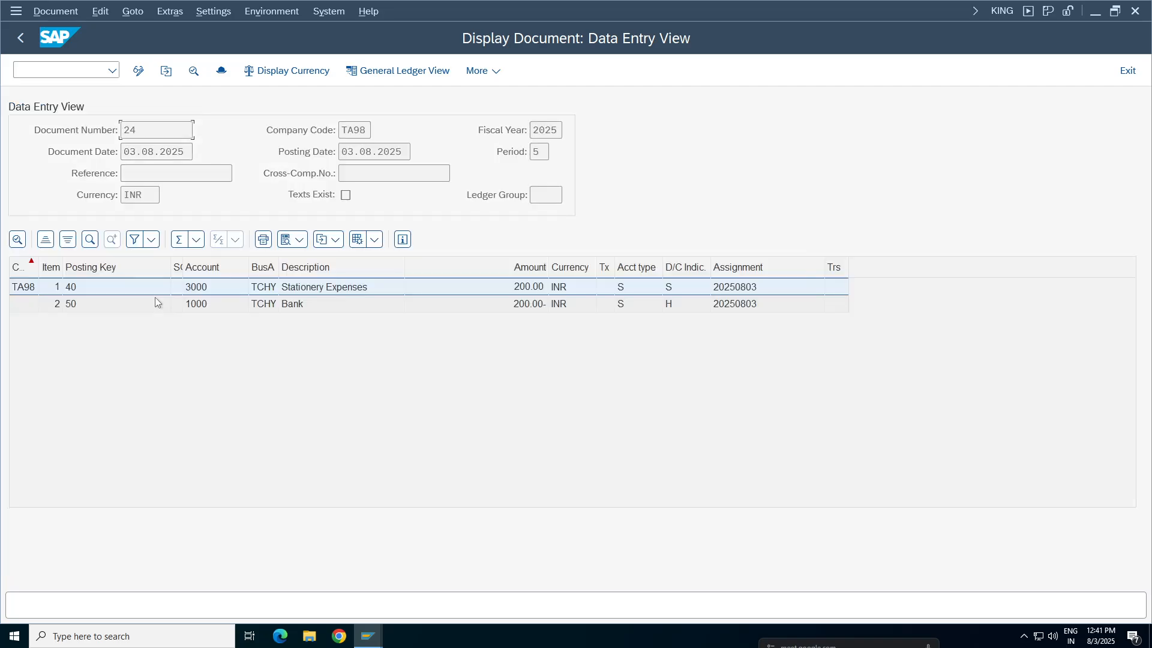
Check the Reference field in the posted document's header details, then close the header
left_click(221, 70)
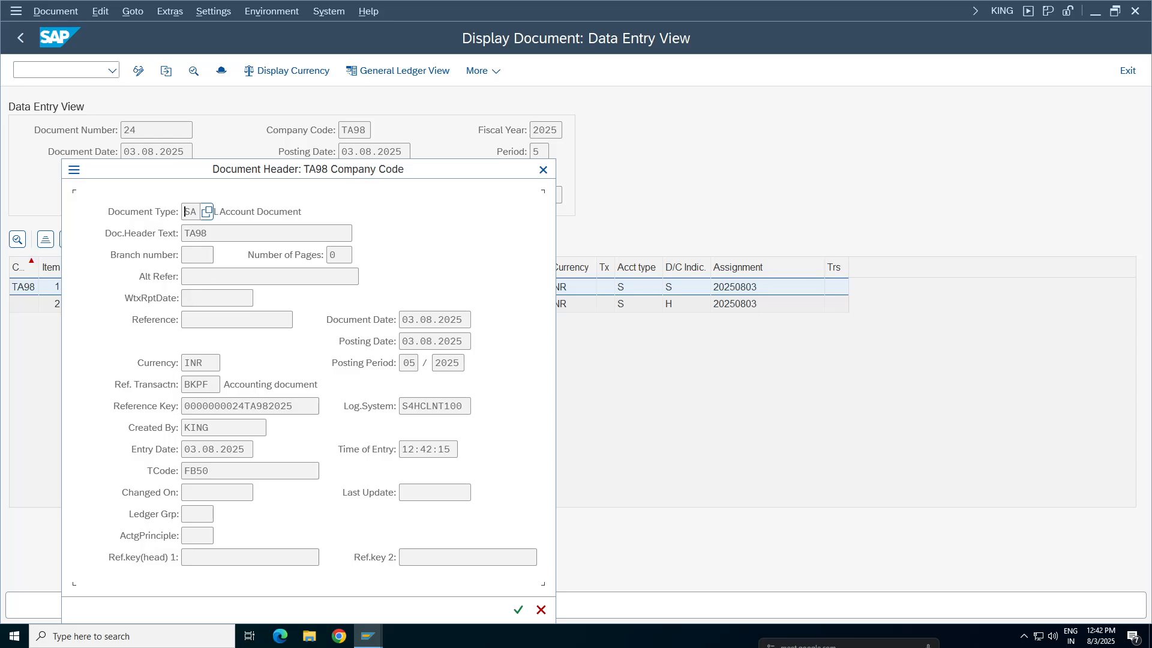
left_click(237, 320)
left_click(543, 169)
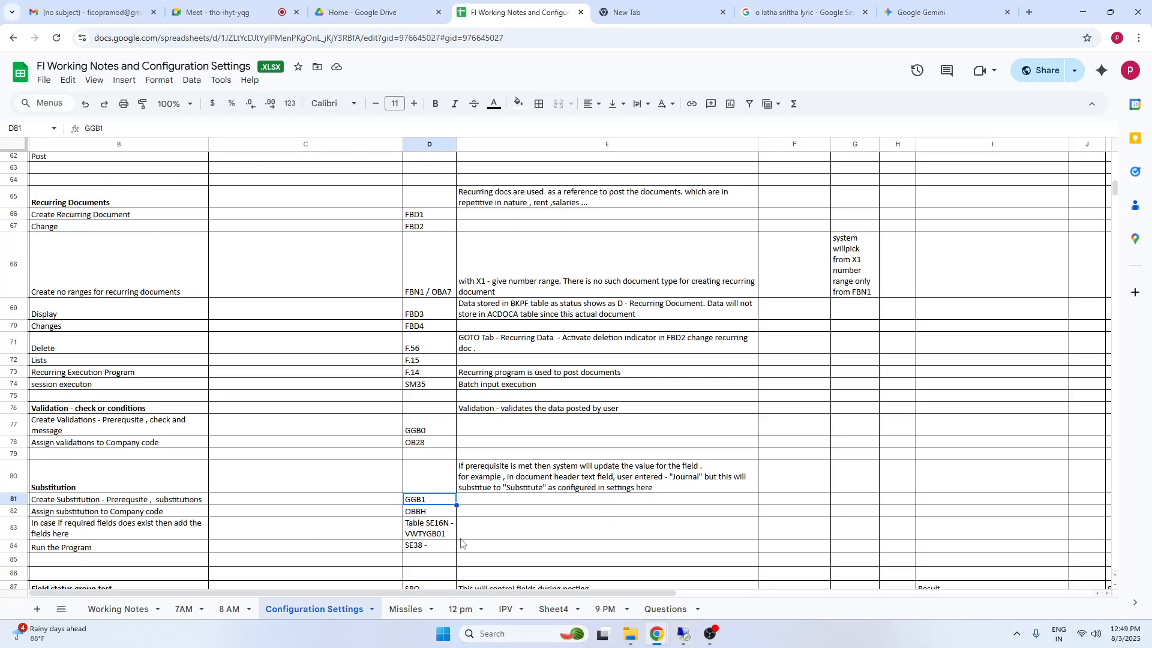
Look up the assign-substitution row in the configuration notes, then open transaction OBBH in a new SAP session
left_click(437, 534)
left_click_drag(57, 516, 604, 513)
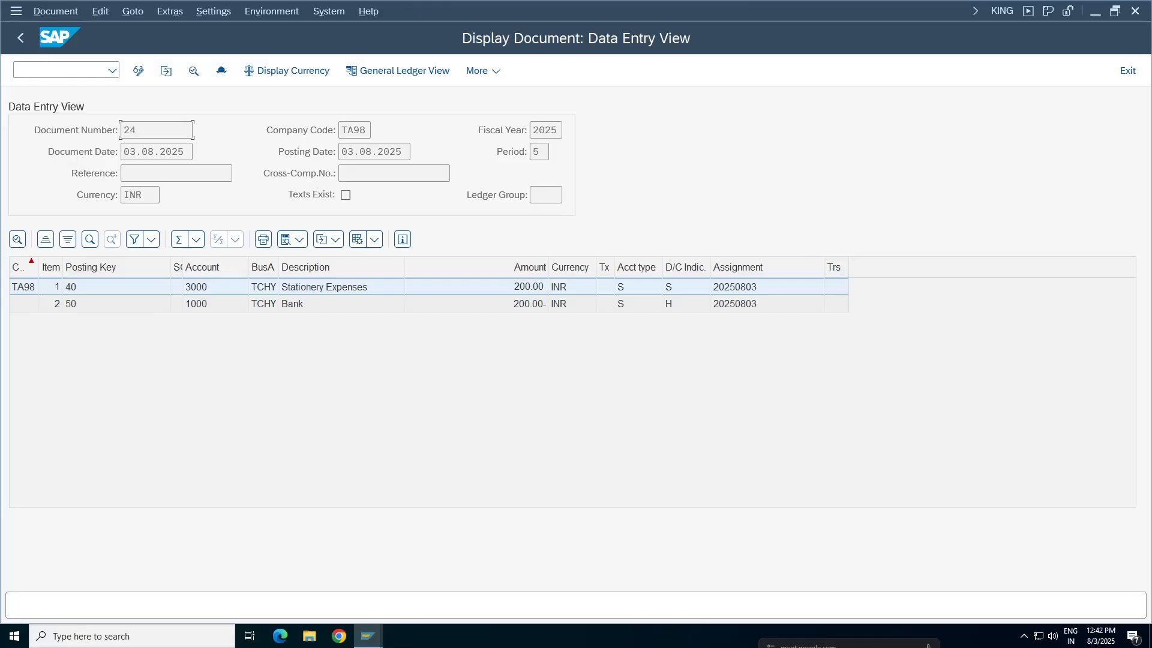
left_click(55, 69)
type("/oobbh")
key("Return")
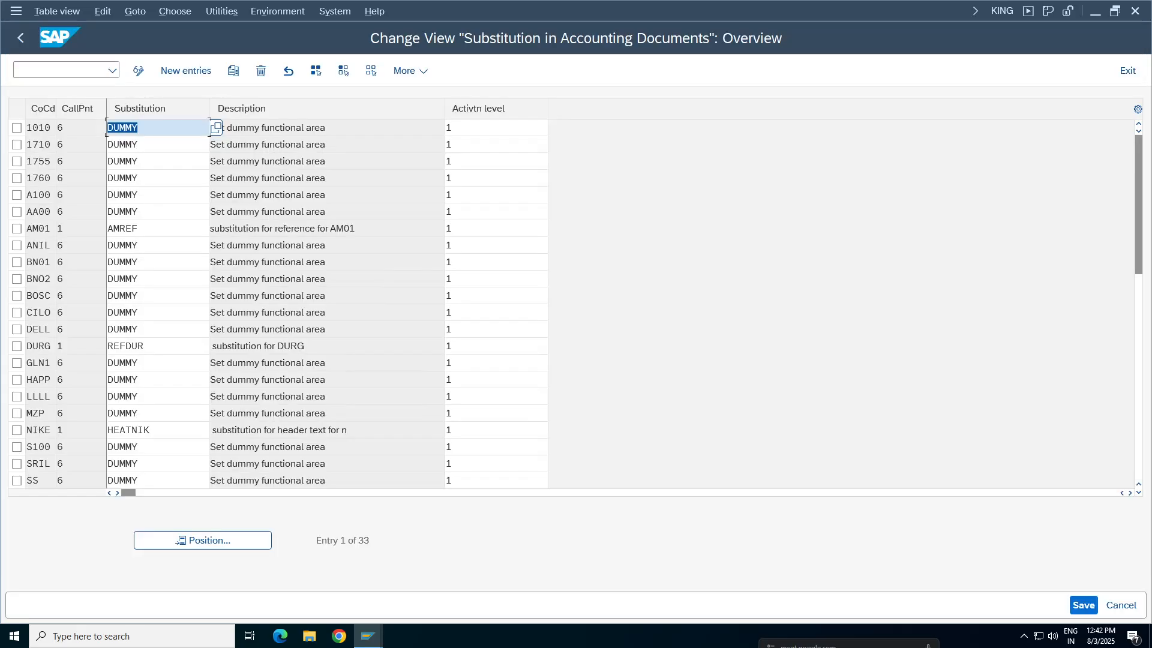
Start a new substitution assignment for company code TA98 with call-up point 1, Document header
left_click(186, 71)
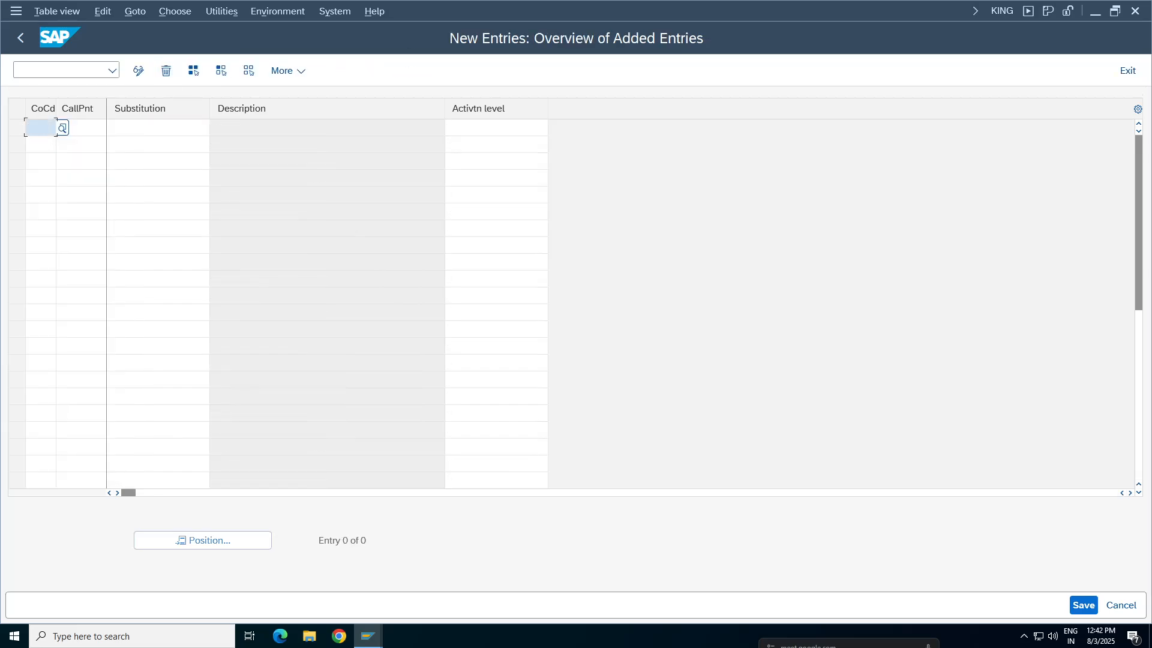
left_click(40, 128)
left_click(40, 128)
type("TA98")
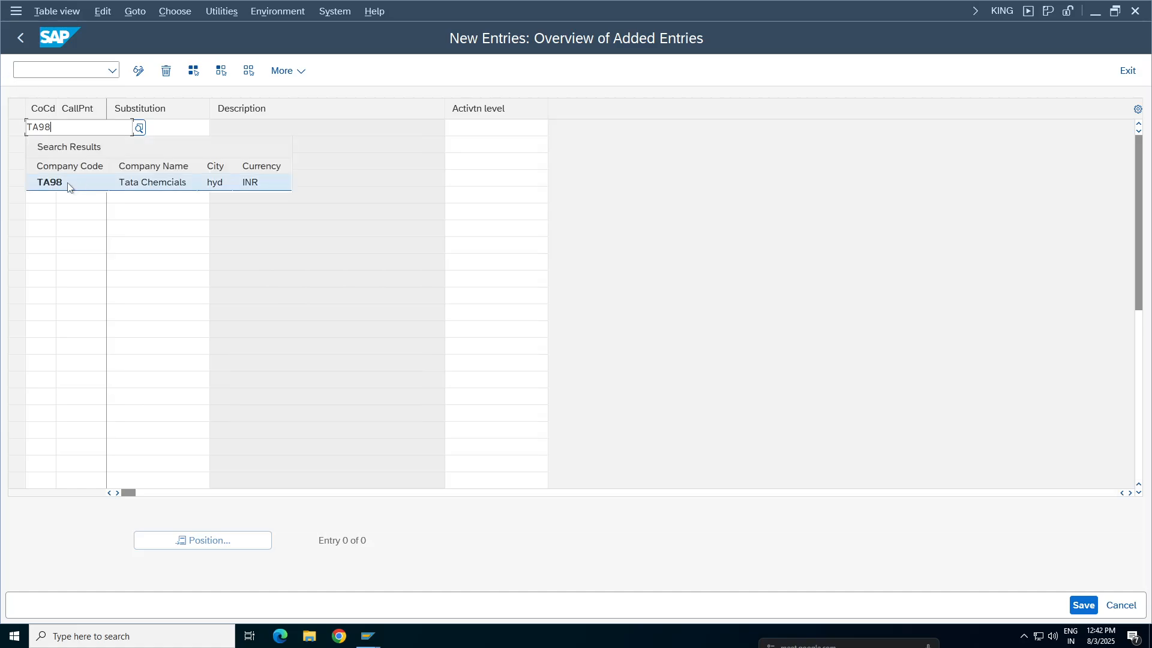
left_click(69, 185)
left_click(81, 128)
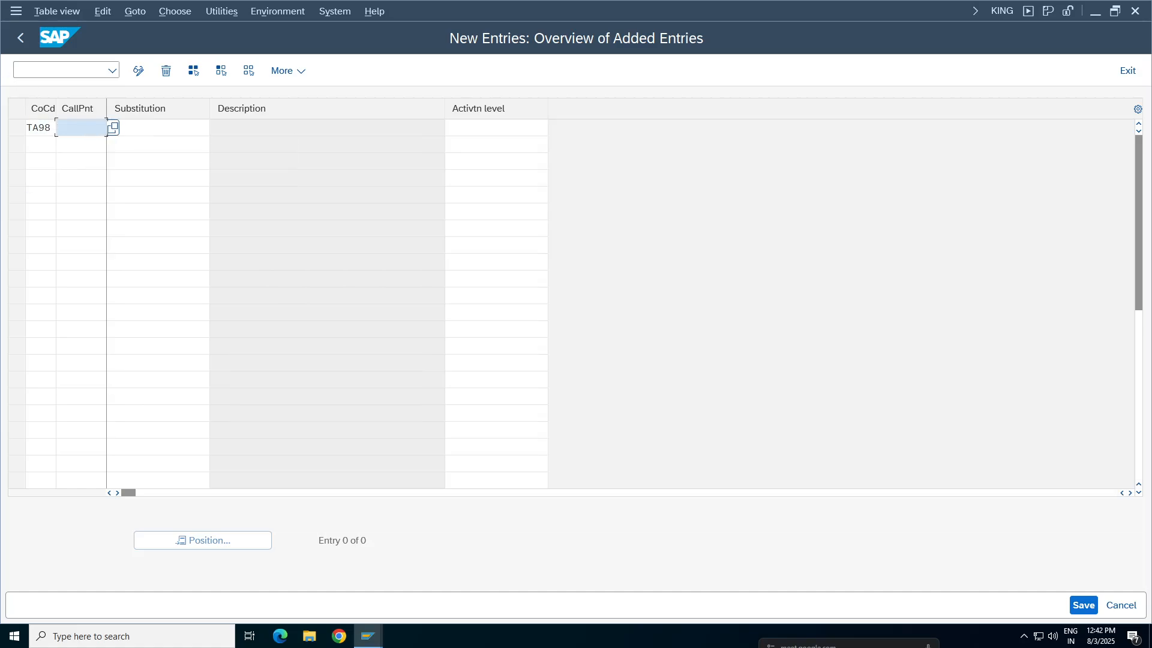
left_click(112, 128)
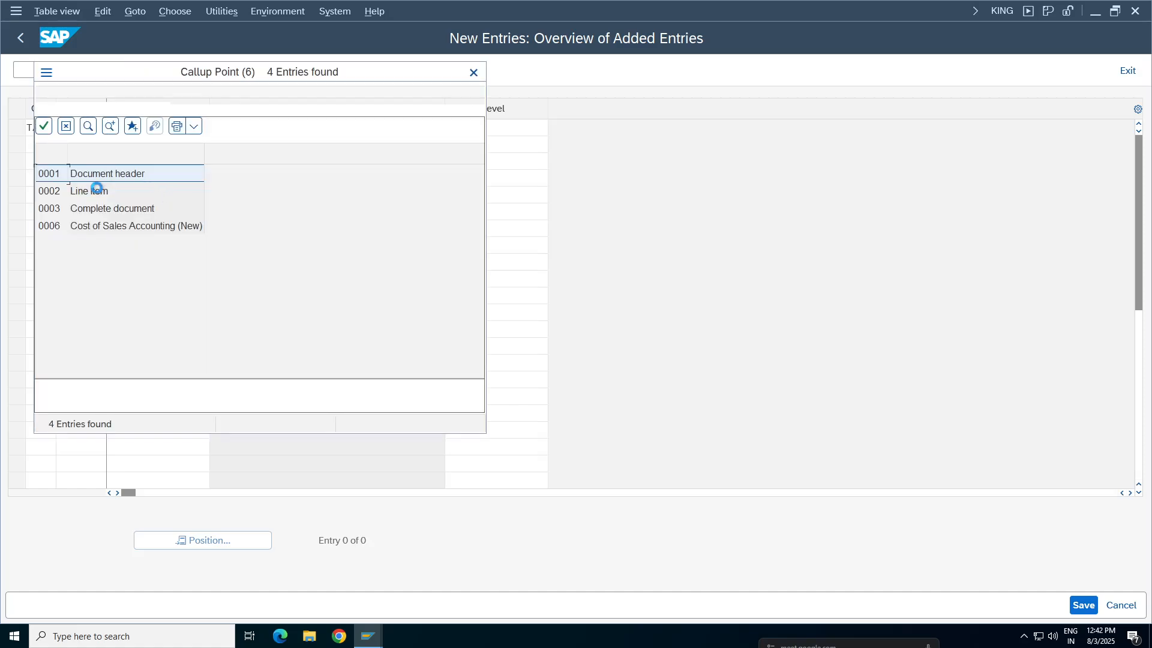
double_click(96, 190)
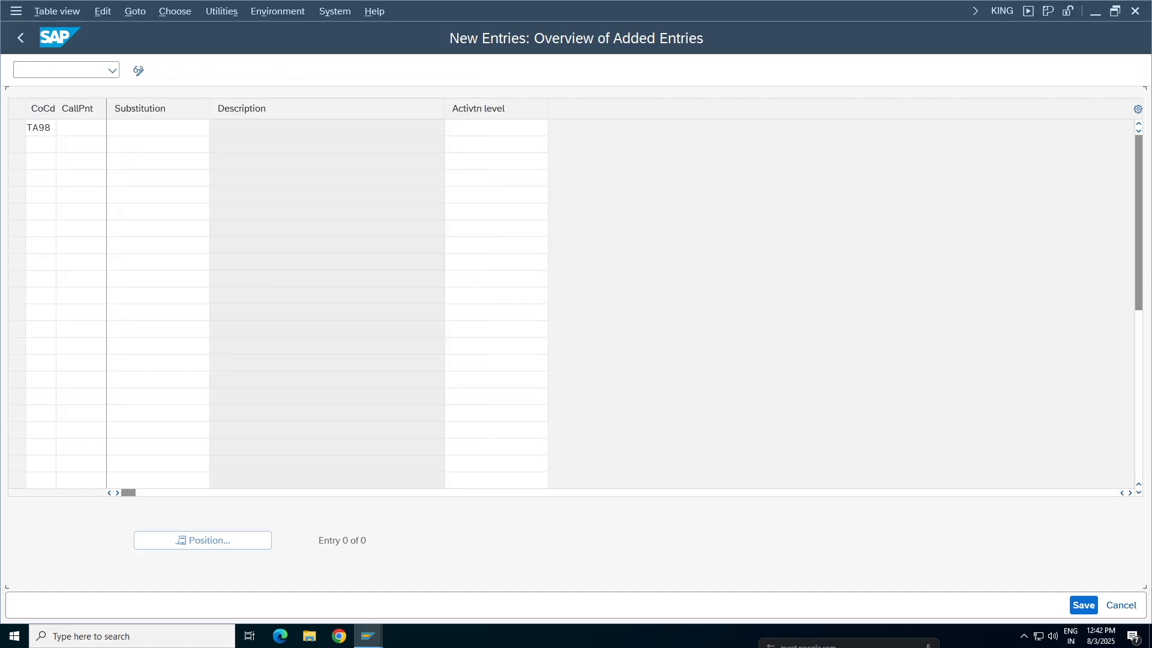
Assign substitution REFTA98 to the TA98 entry with activation level 1 and validate it
left_click(144, 131)
left_click(216, 128)
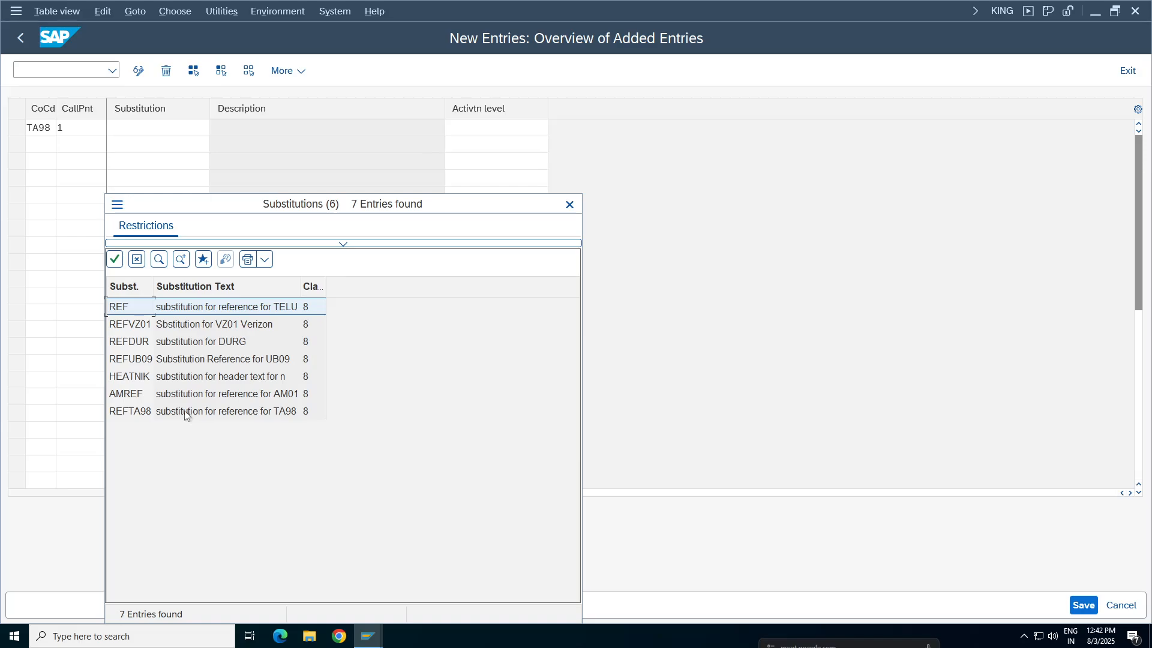
double_click(185, 413)
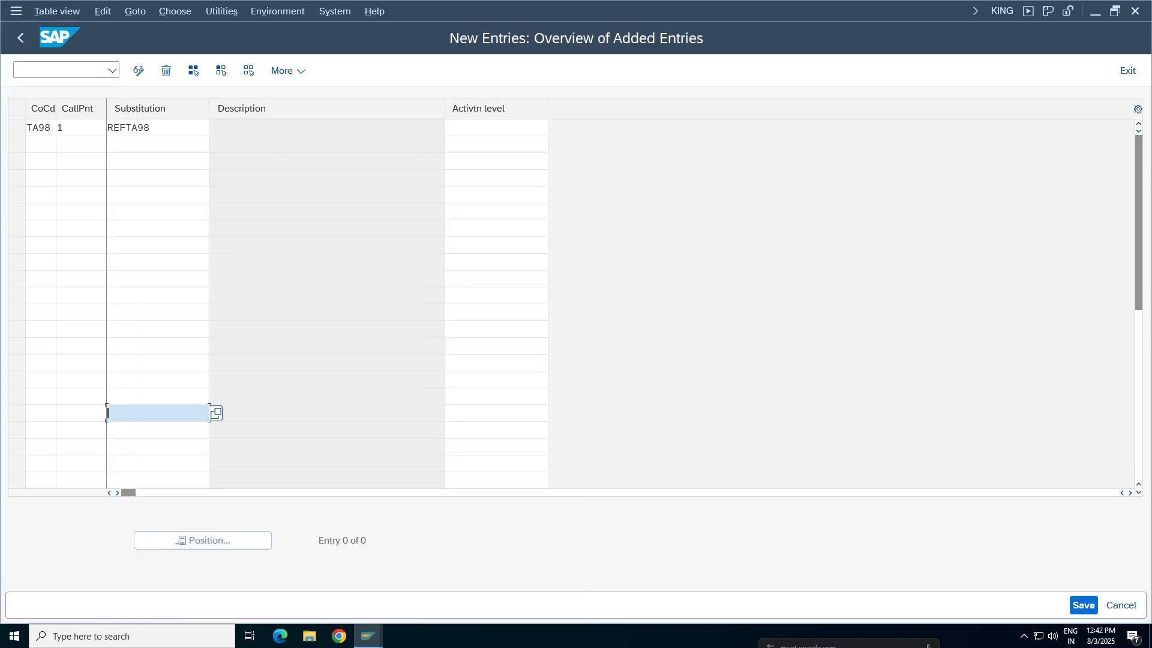
left_click(478, 128)
left_click(478, 149)
key("Return")
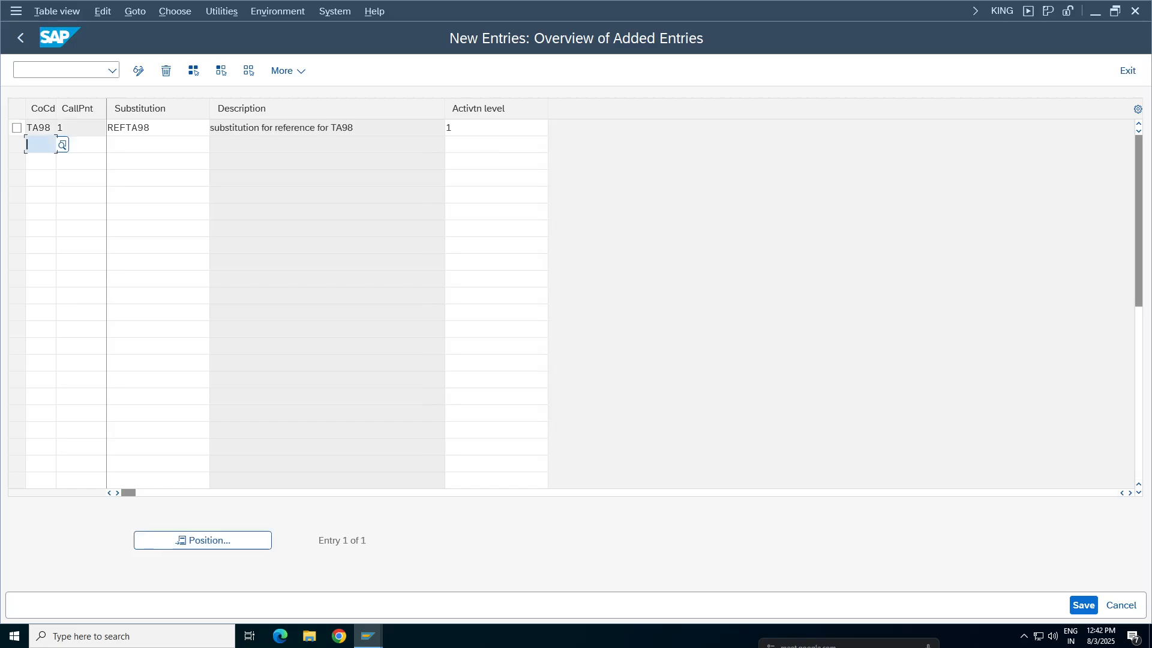
Save the substitution assignment under customizing request S4HK904808 and return to the overview
left_click(1084, 605)
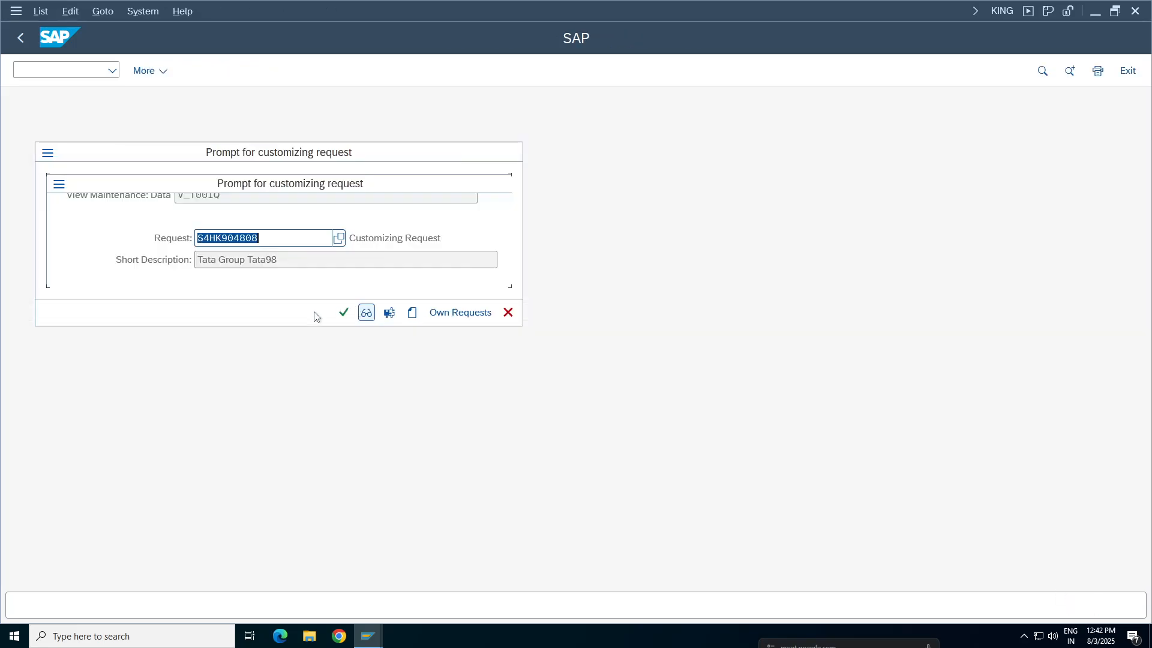
left_click(343, 313)
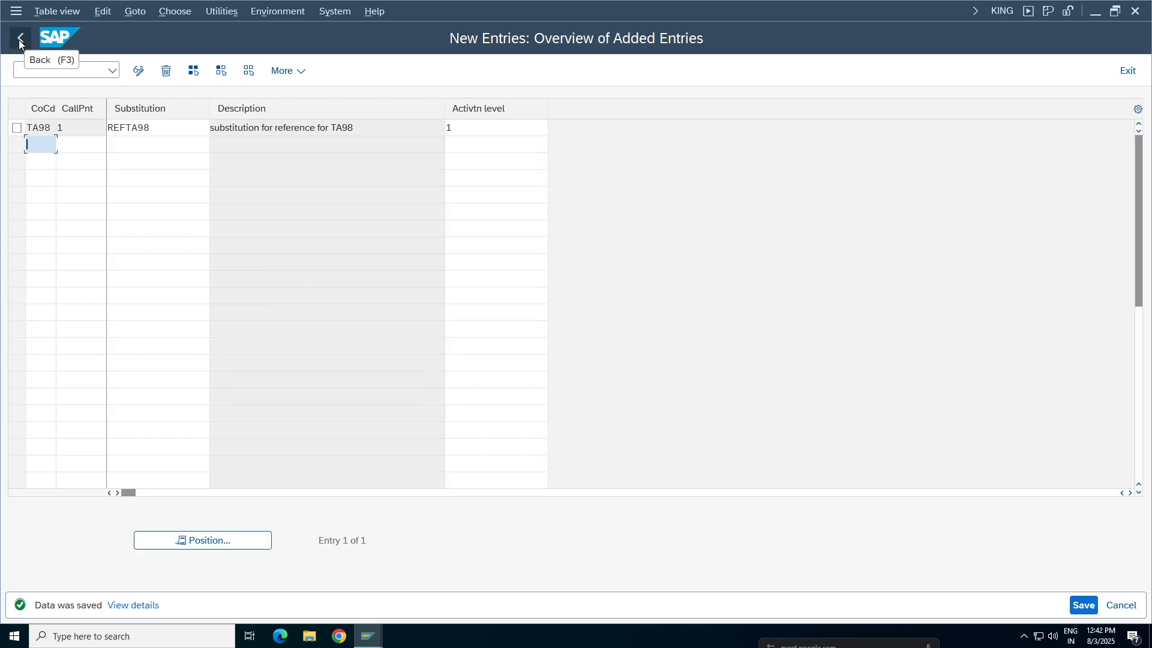
left_click(20, 40)
From the displayed document's session, open FB50 in a new session and have the header bar show the transaction code
mouse_move(369, 636)
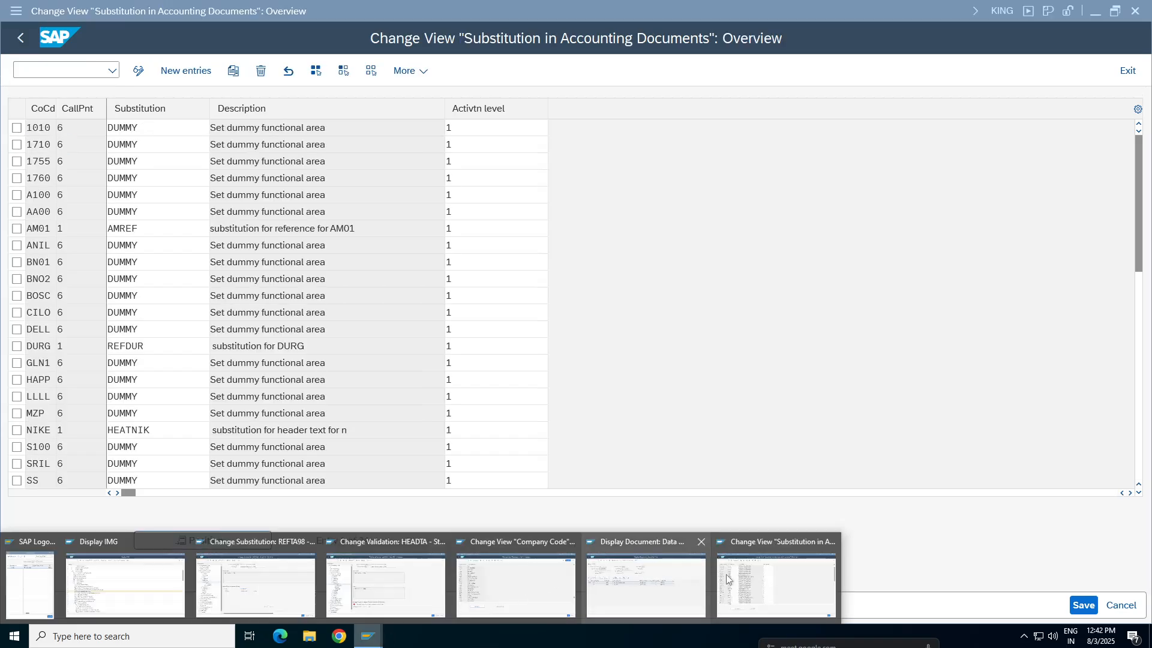
left_click(662, 588)
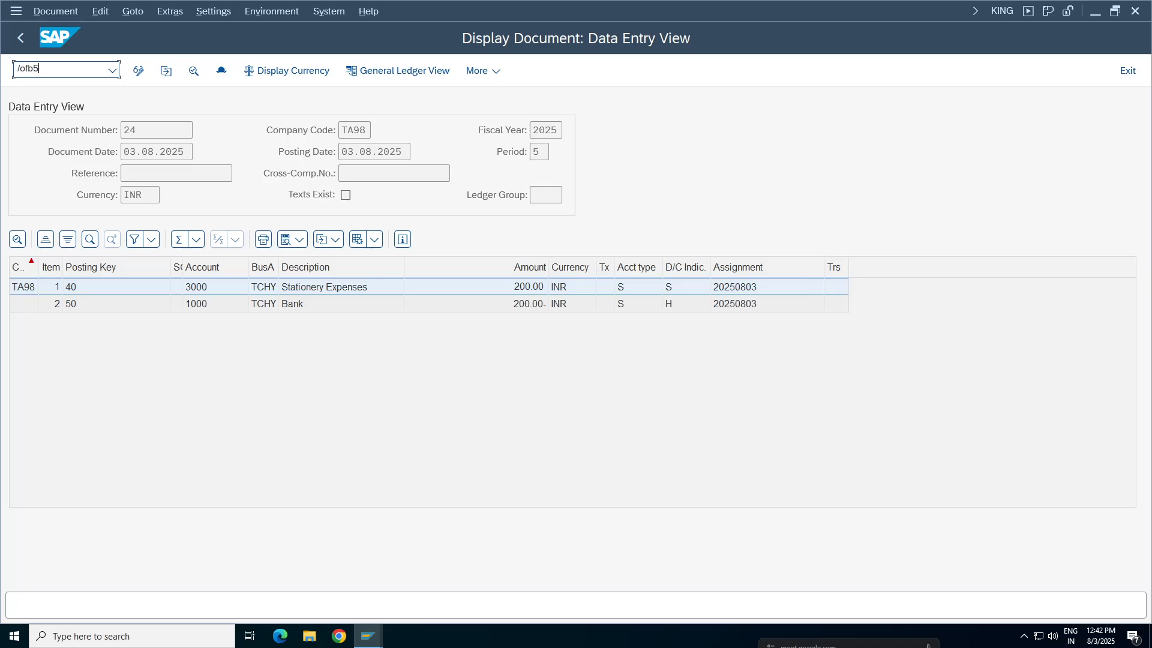
key("Return")
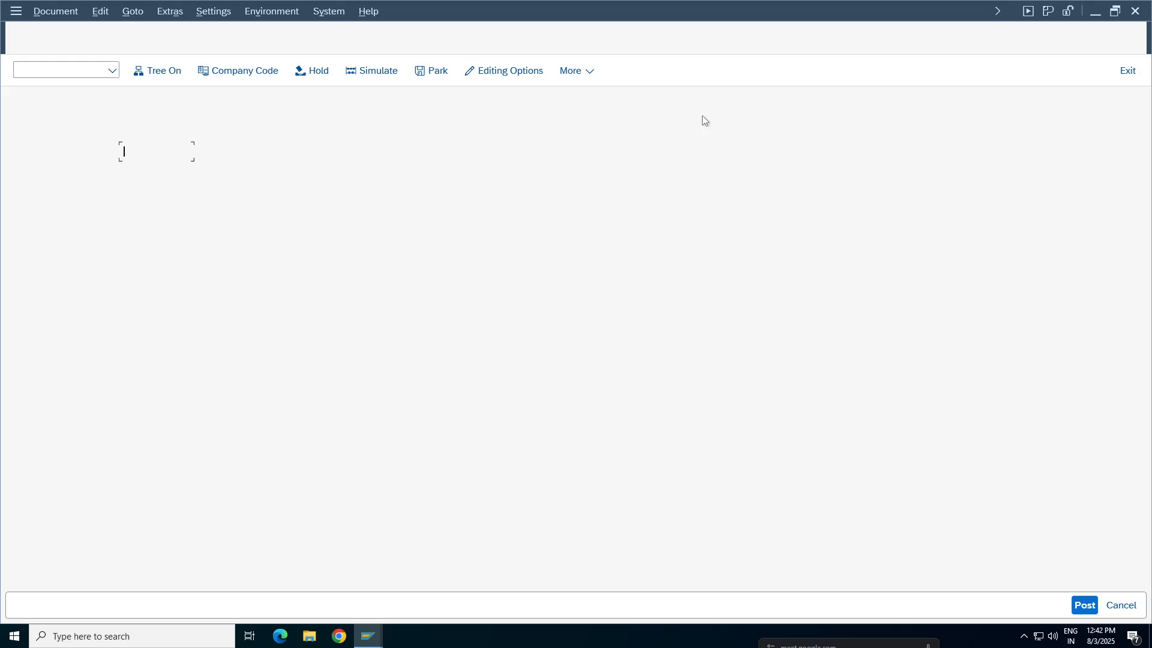
left_click(1012, 16)
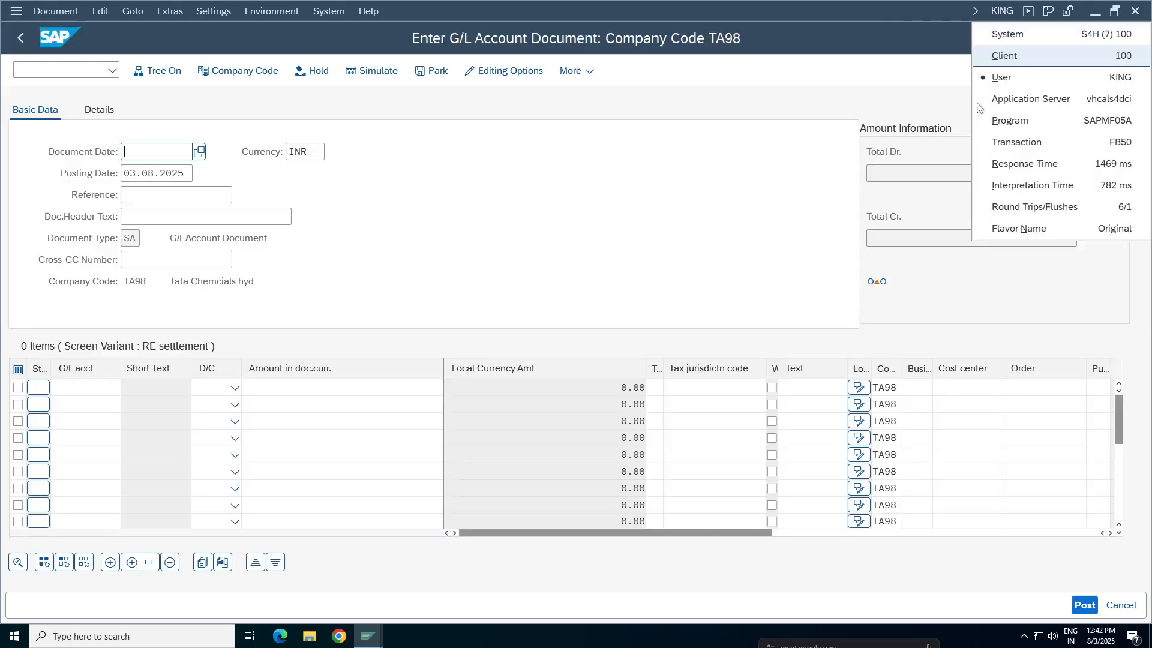
left_click(1088, 145)
Set the document date to 03.08.2025 and enter G/L accounts 3000 and 1000 as the two line items
left_click(145, 153)
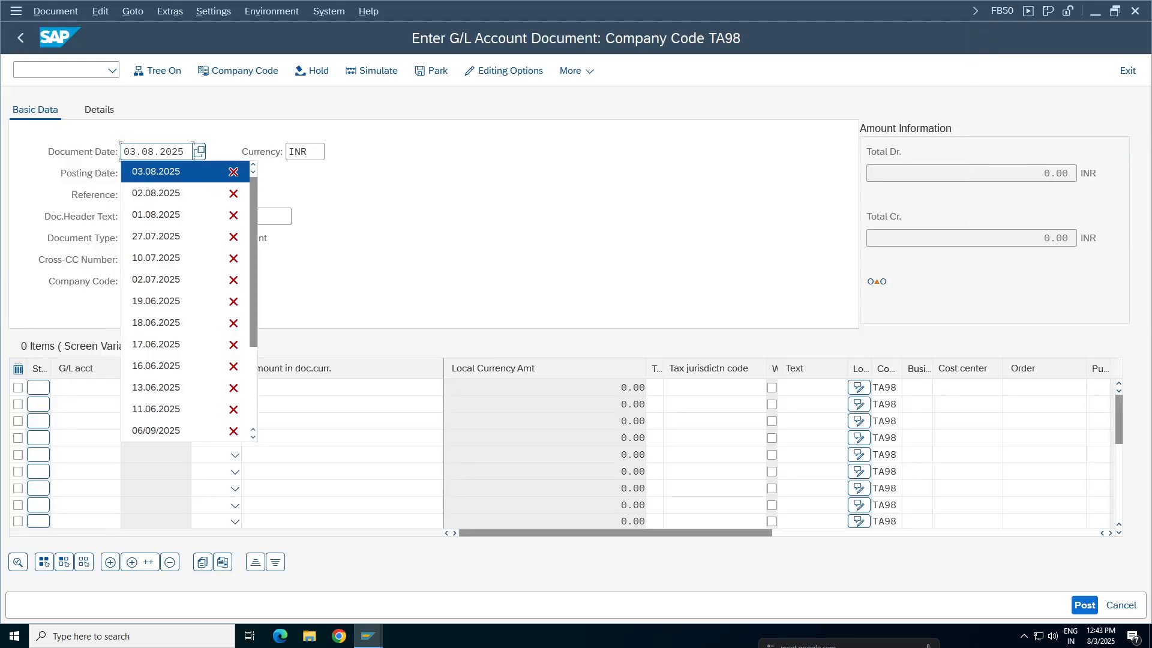
left_click(146, 174)
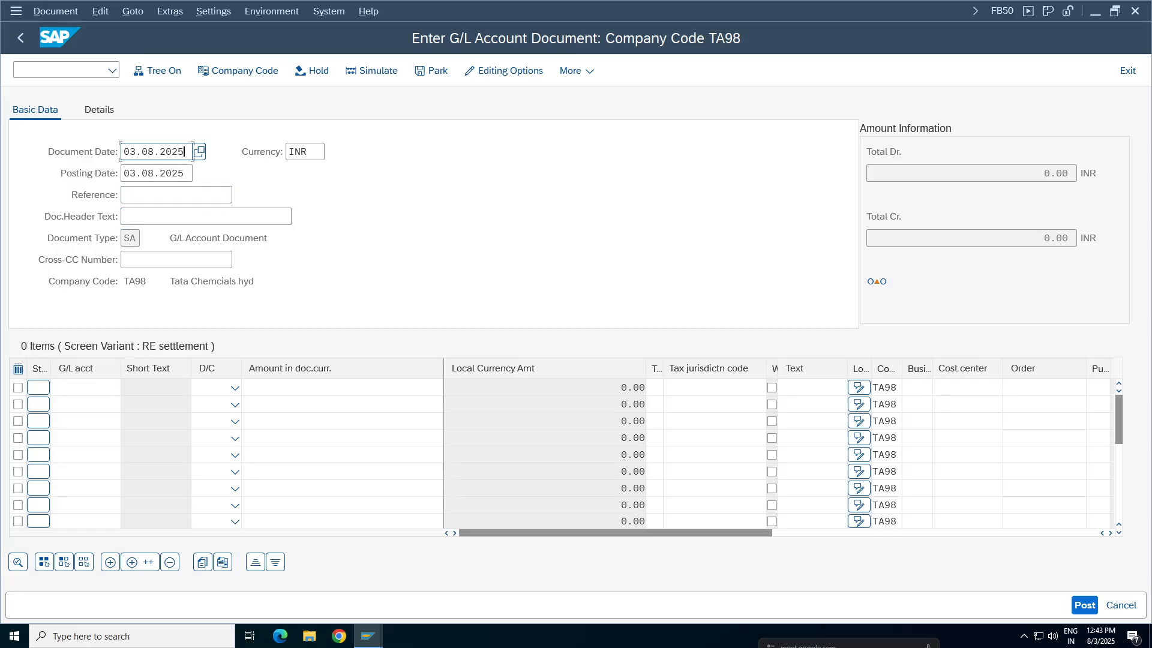
left_click(84, 388)
left_click(73, 109)
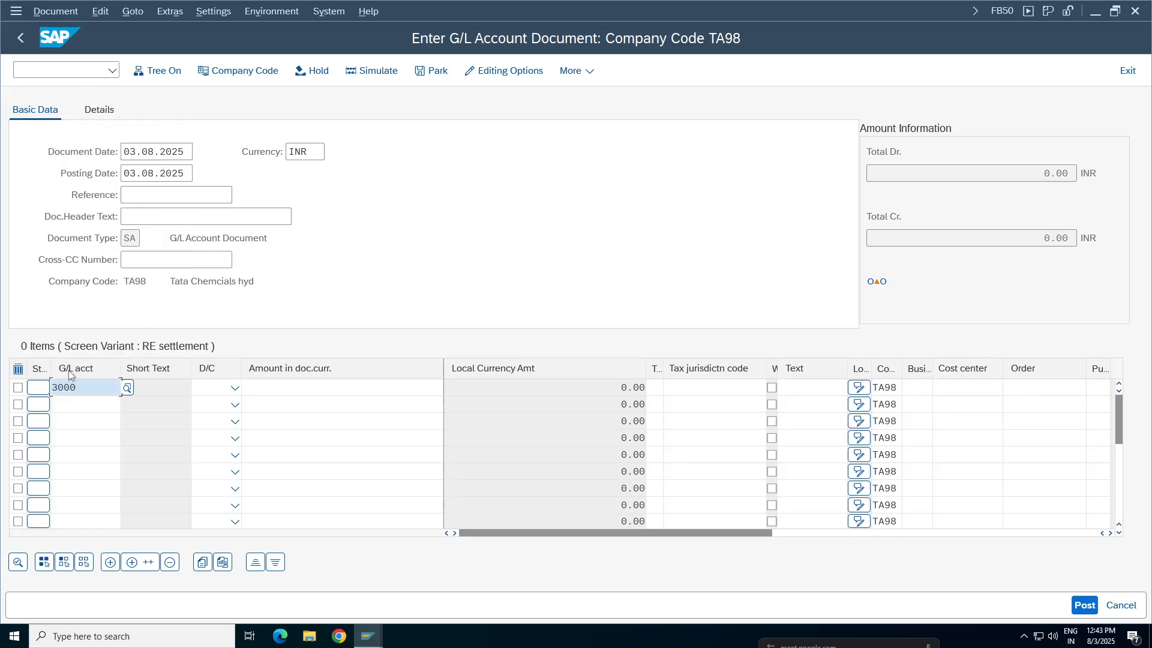
left_click(84, 404)
left_click(74, 105)
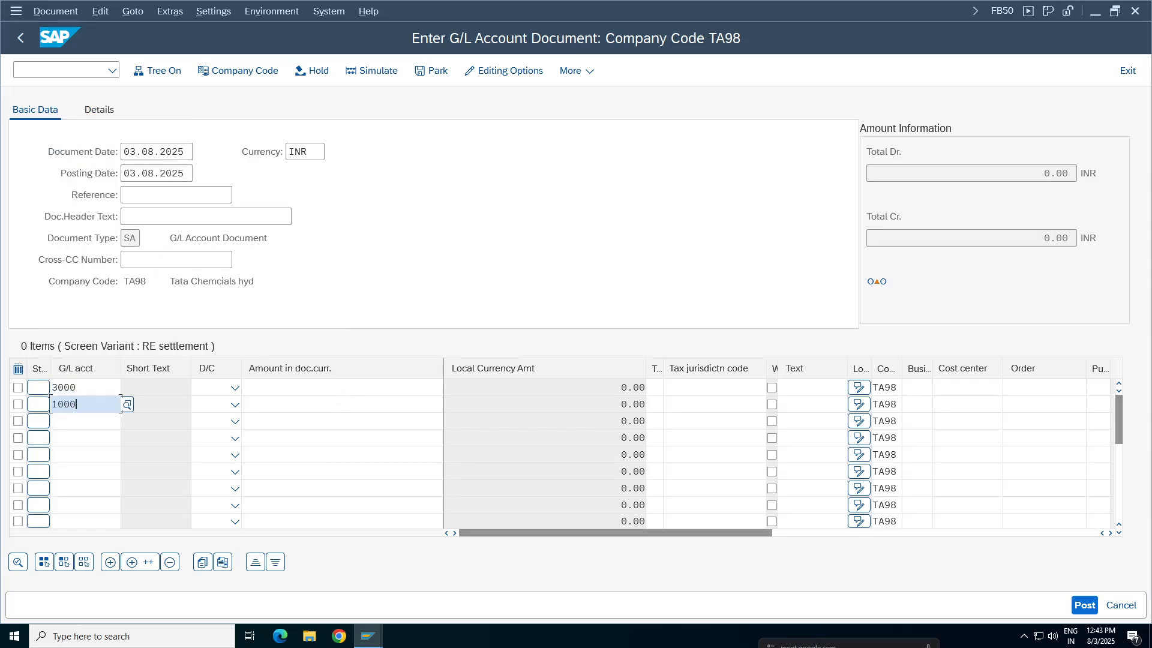
Set both line amounts to 200, with account 3000 as debit and account 1000 as credit
left_click(339, 387)
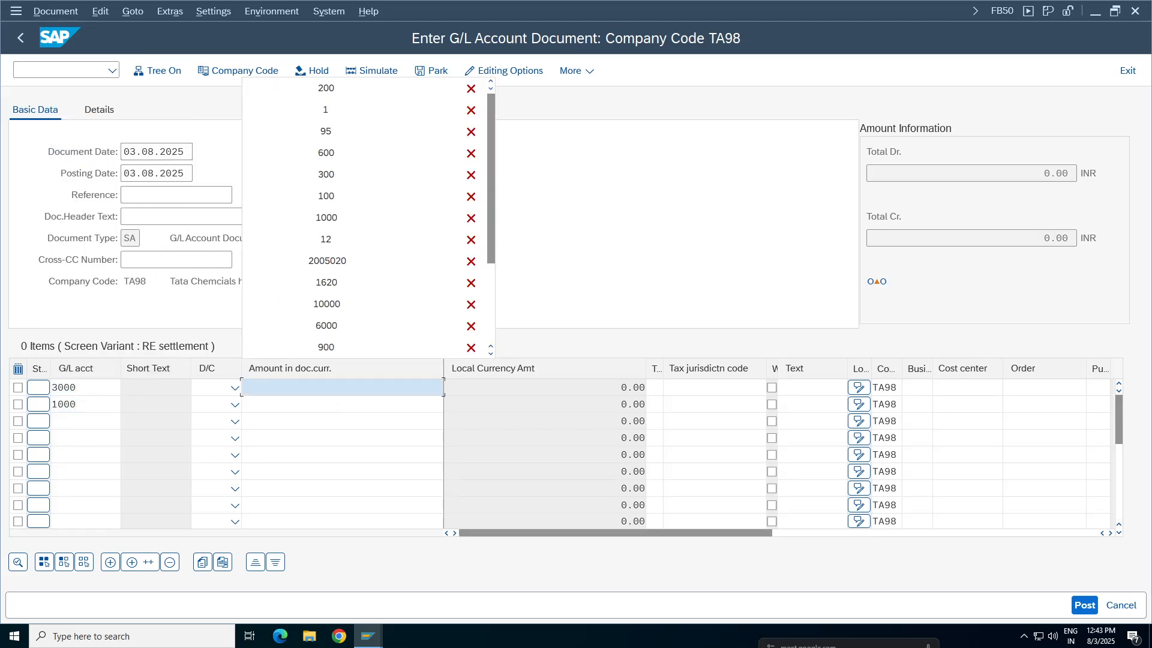
left_click(326, 88)
left_click(347, 105)
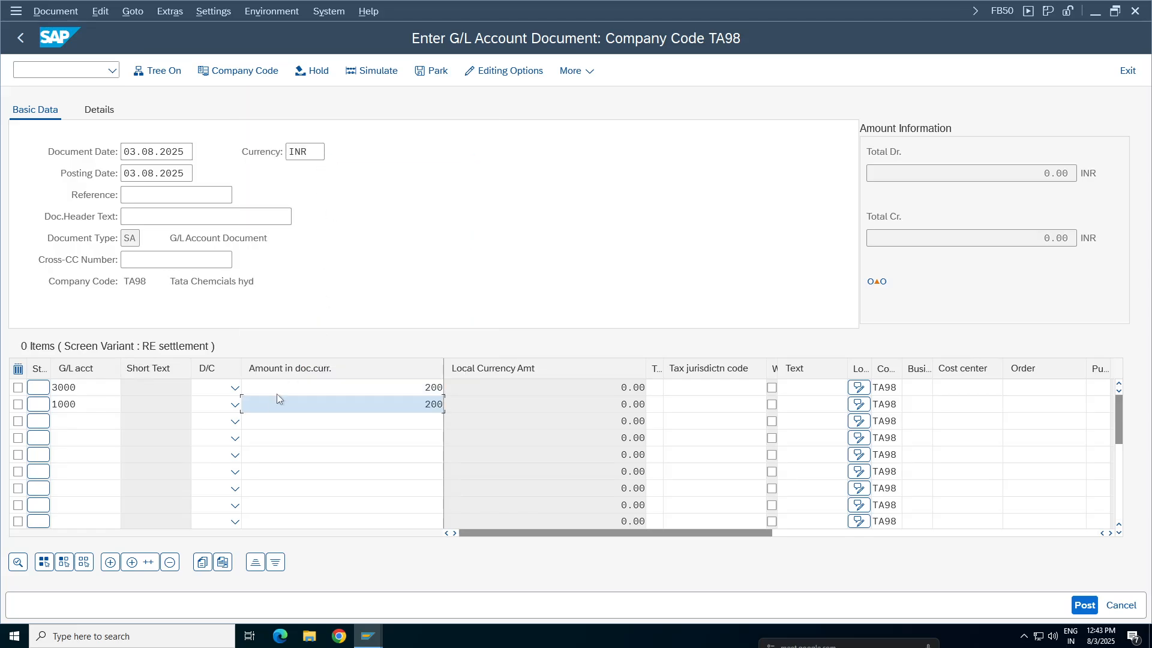
left_click(234, 391)
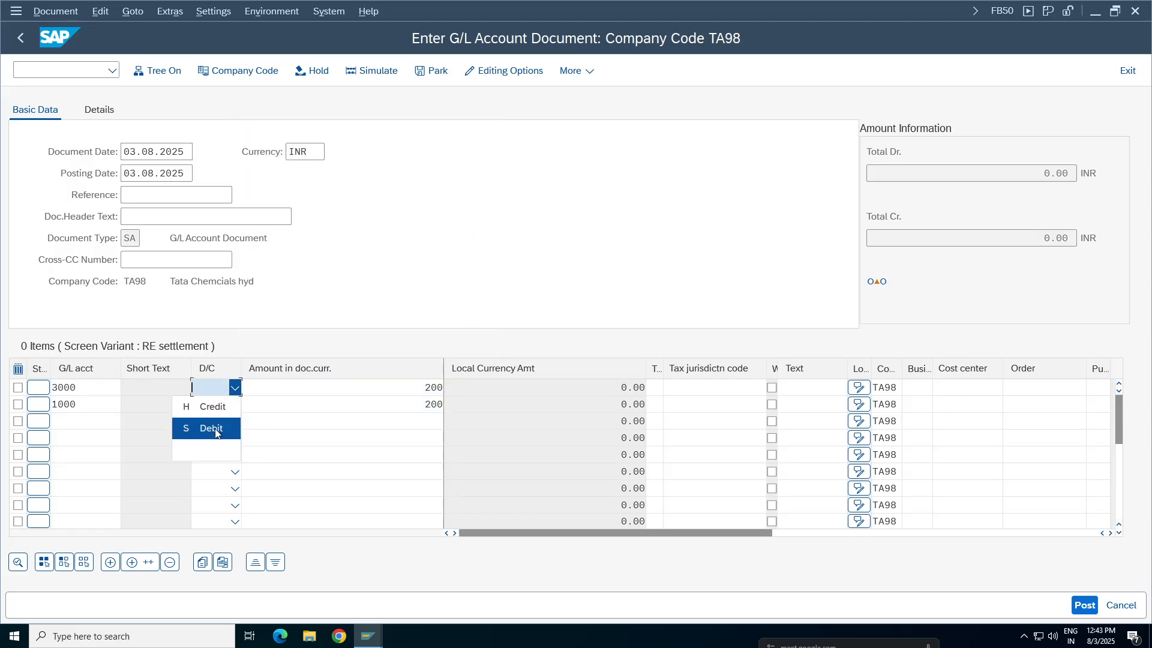
left_click(219, 428)
left_click(234, 405)
left_click(216, 430)
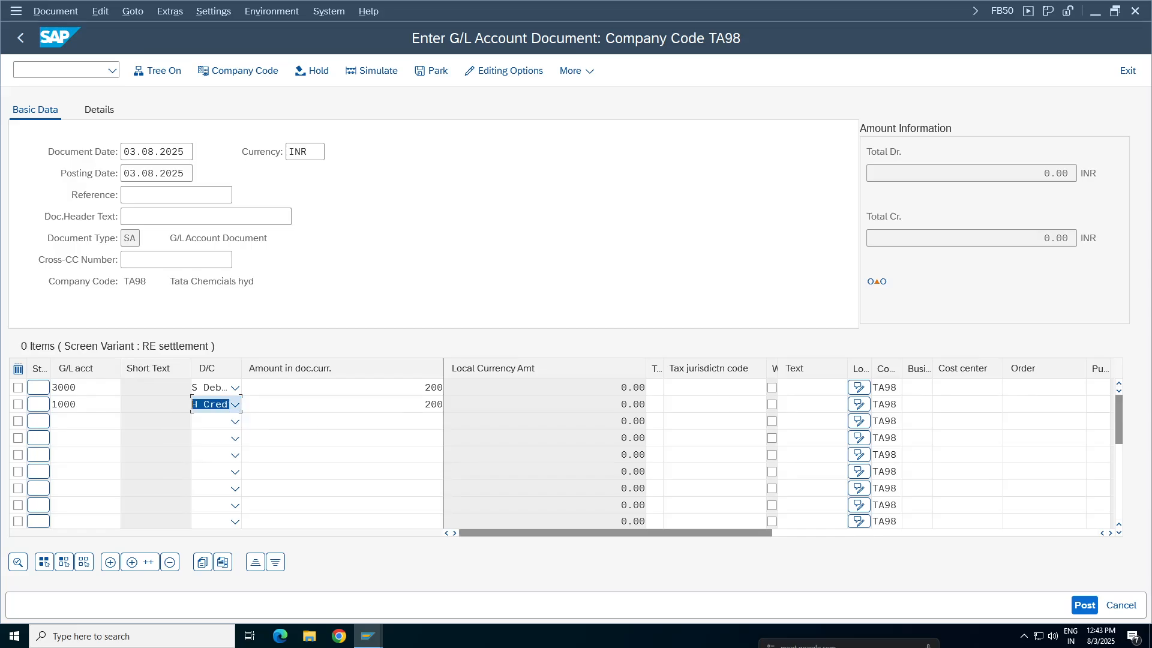
Set the text of both line items to STATIONERY EXP
left_click(810, 387)
left_click(807, 407)
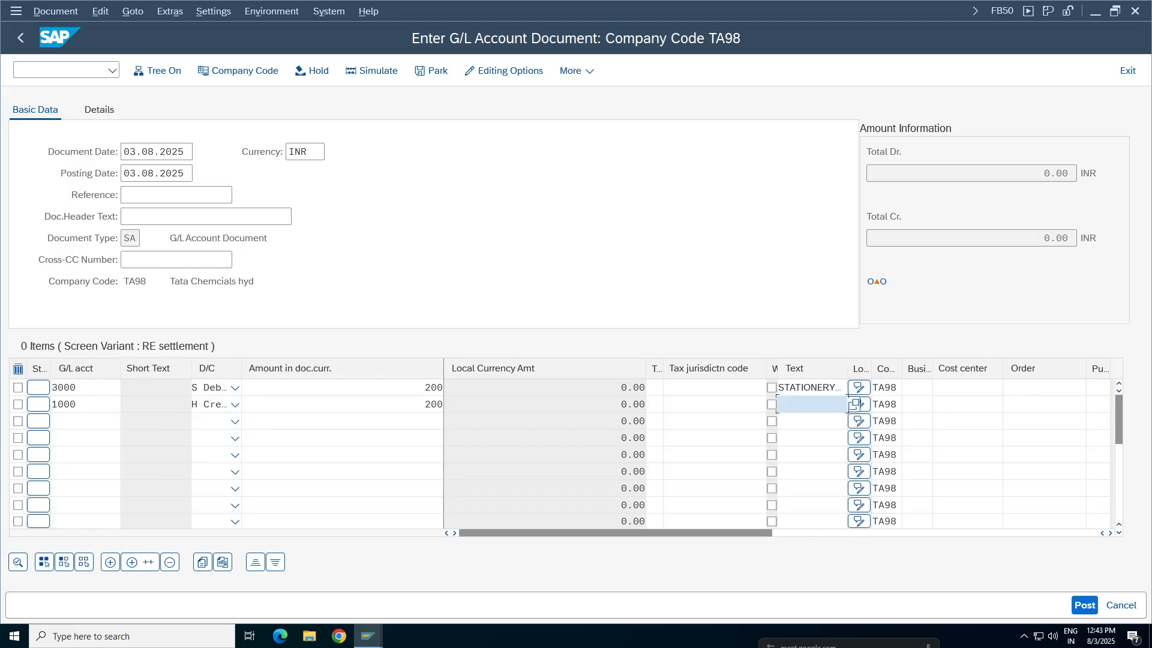
left_click(807, 404)
left_click(803, 424)
Enter cost center 100100 on the account 3000 line and business area TCHY on the account 1000 line, and validate the document
left_click(961, 388)
left_click(949, 404)
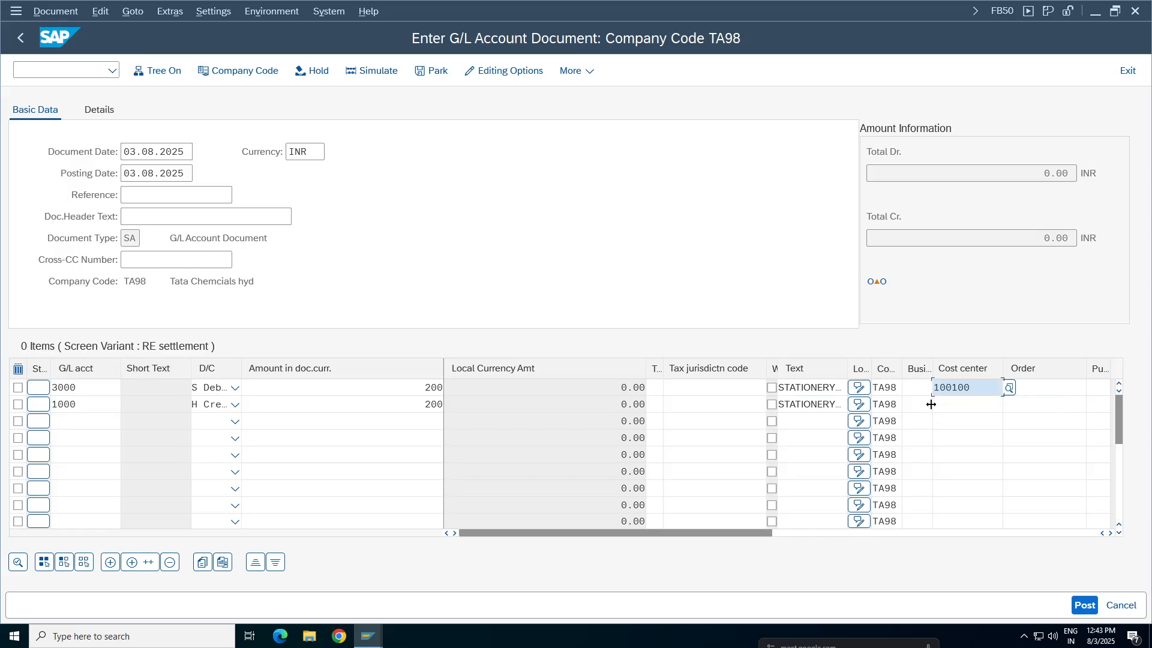
left_click(913, 405)
left_click(918, 424)
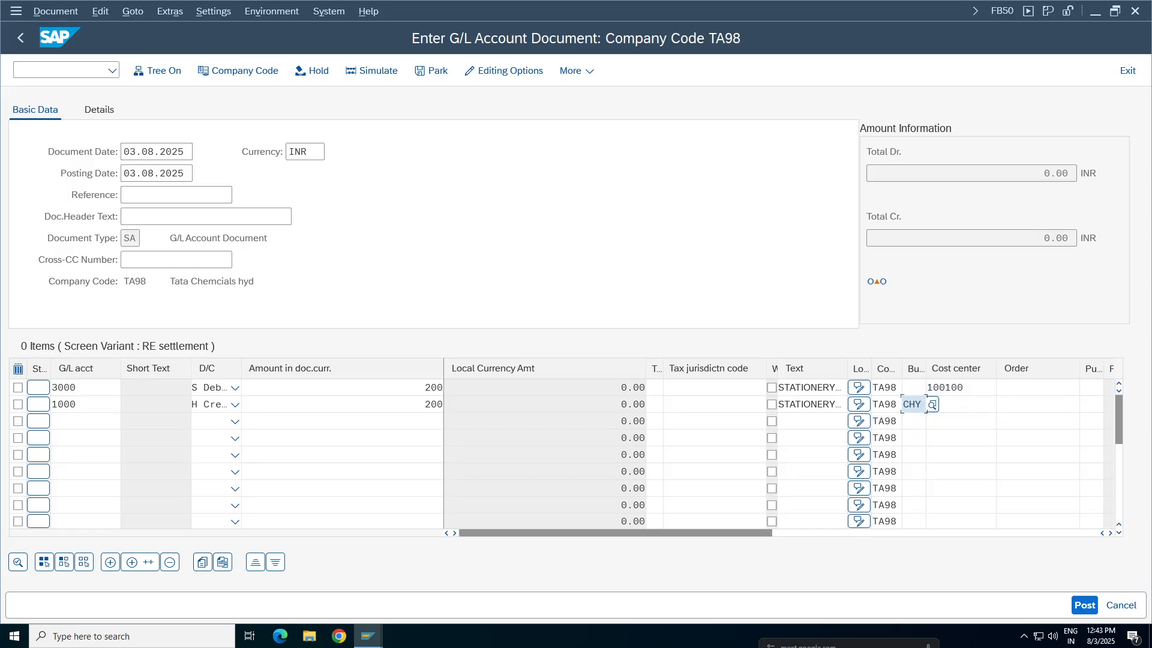
key("Return")
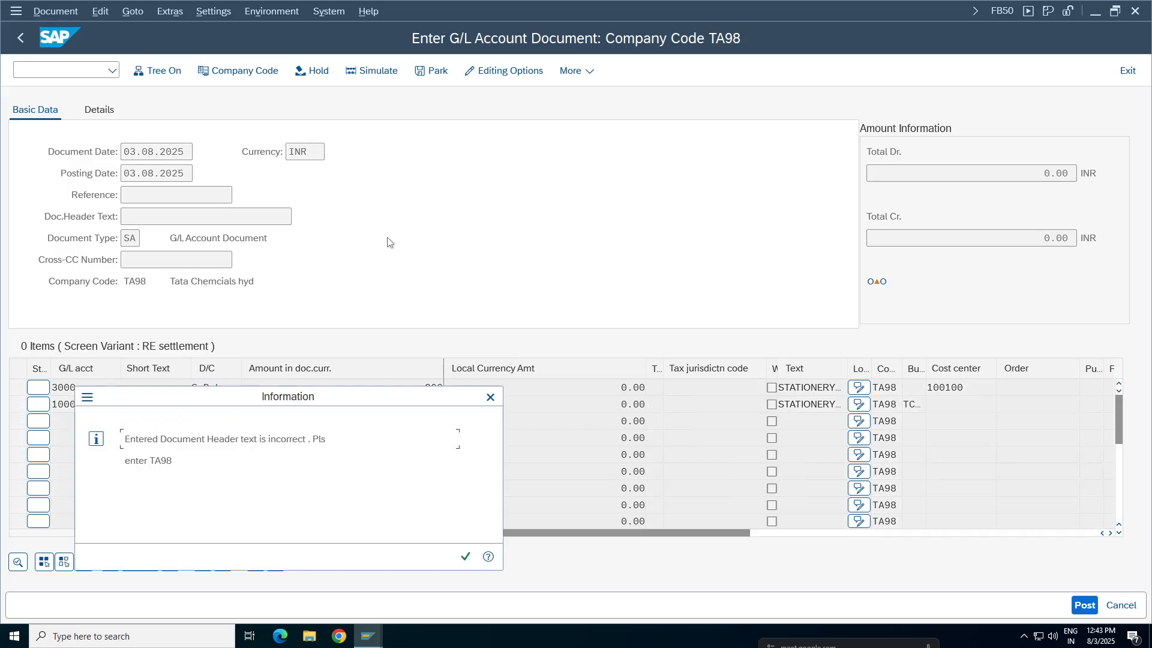
Dismiss the information message and try ta98 as the document header text, leaving Reference blank
left_click_drag(339, 399, 620, 203)
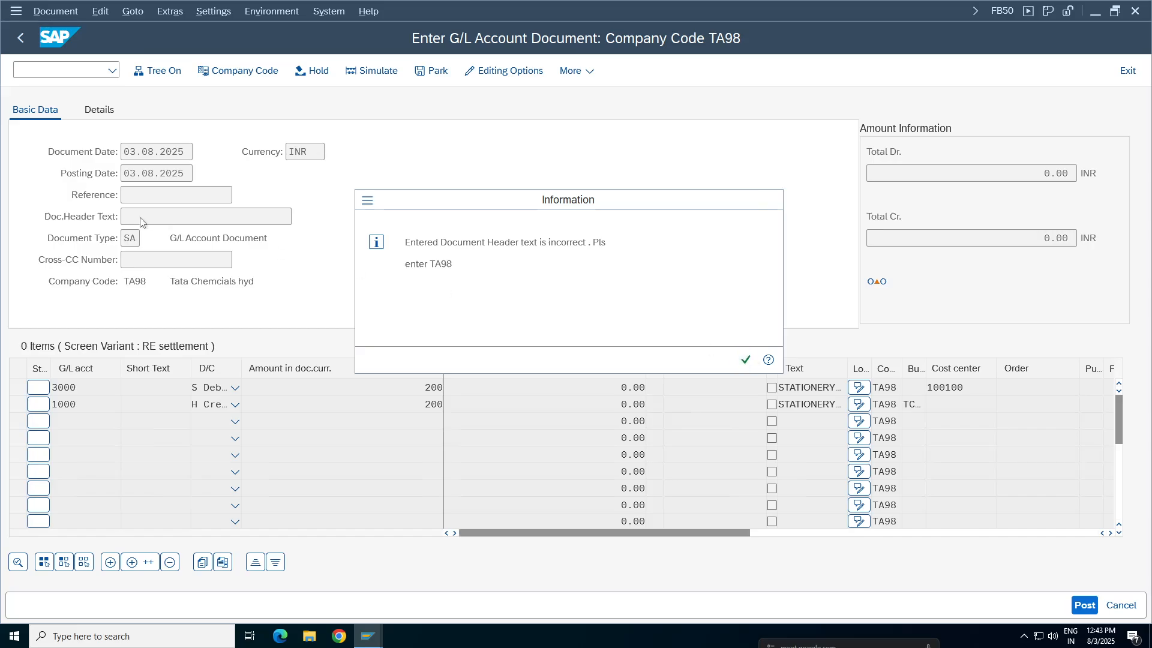
left_click(746, 360)
type("TA98")
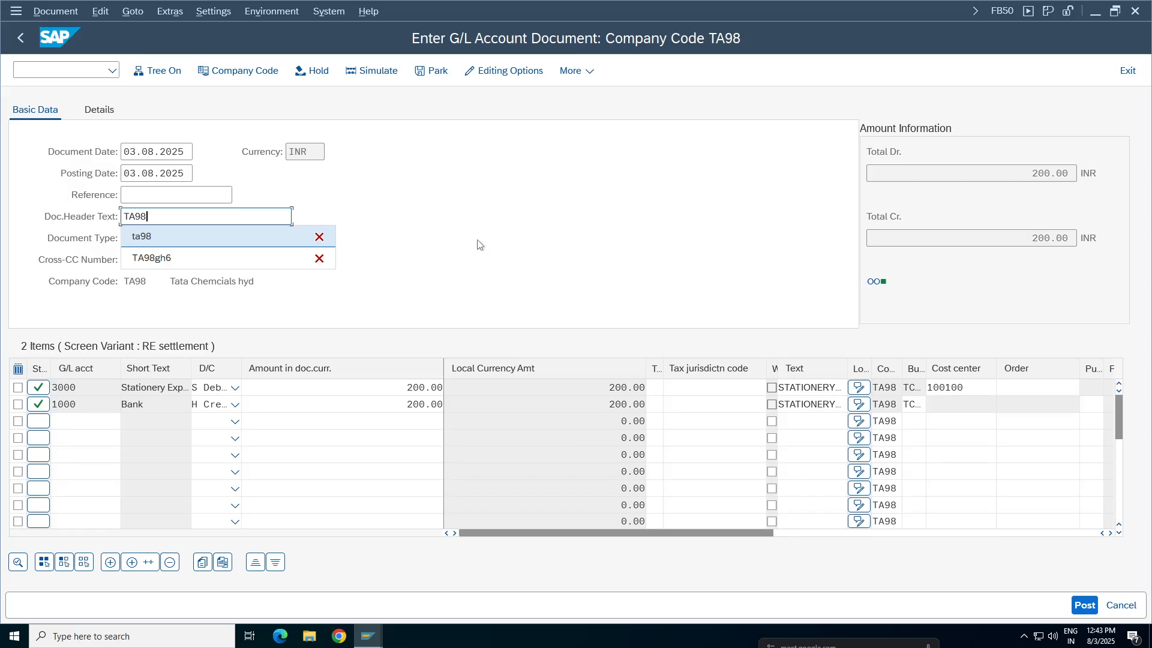
key("Return")
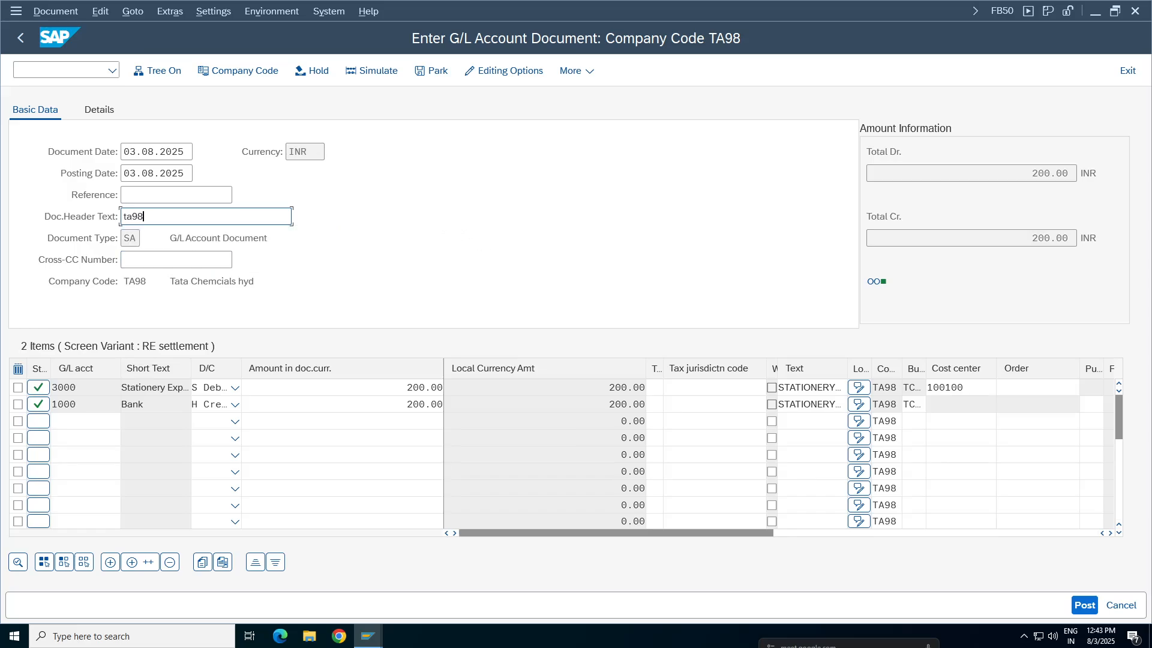
key("Return")
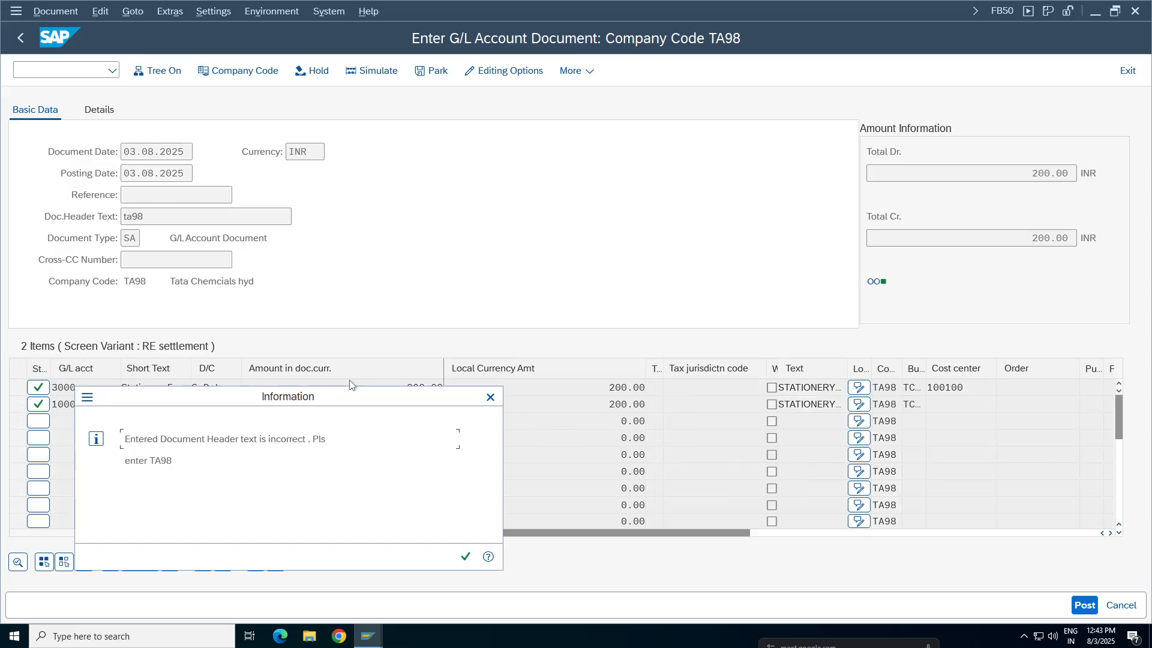
Dismiss the information message, change the document header text to TA98 in capitals, and validate the document
key("Return")
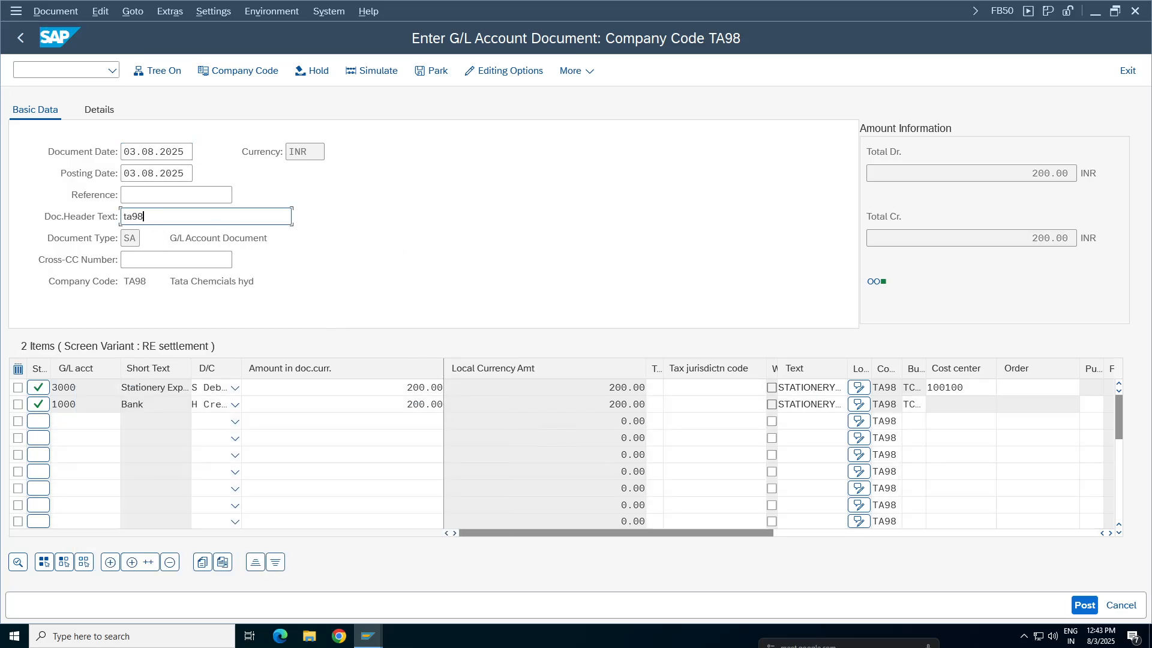
key("BackSpace")
key("BackSpace")
key("BackSpace")
key("BackSpace")
type("T")
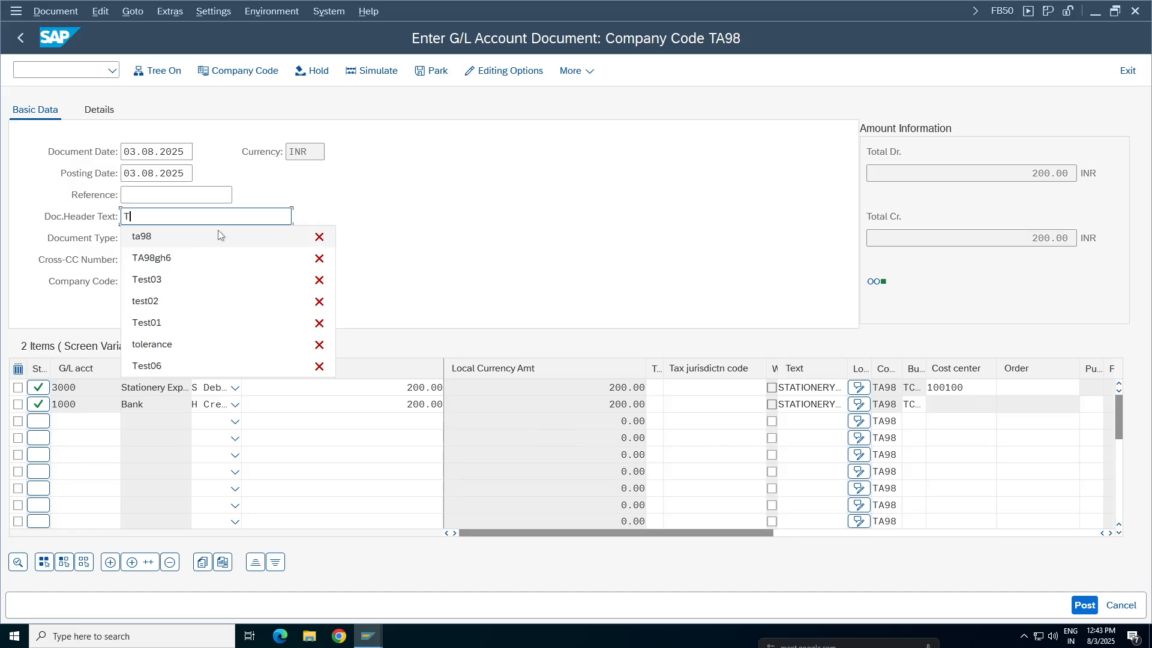
type("A98")
key("Return")
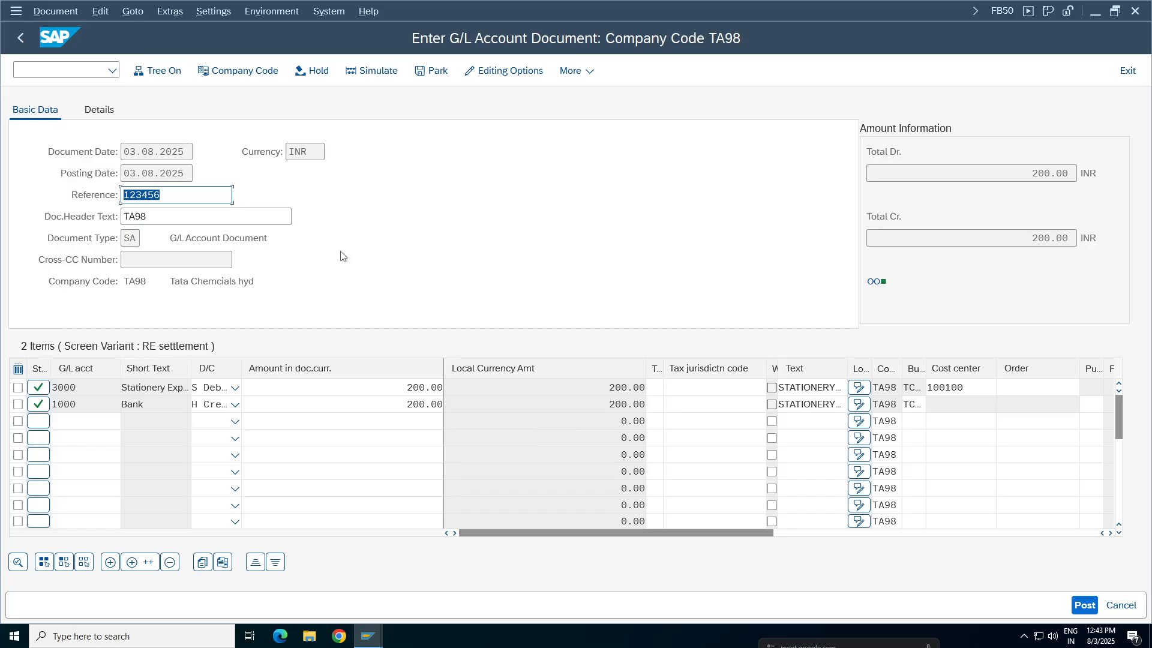
Try to override the substituted Reference with 123jjjjj and validate the document again
left_click(161, 195)
key("BackSpace")
key("BackSpace")
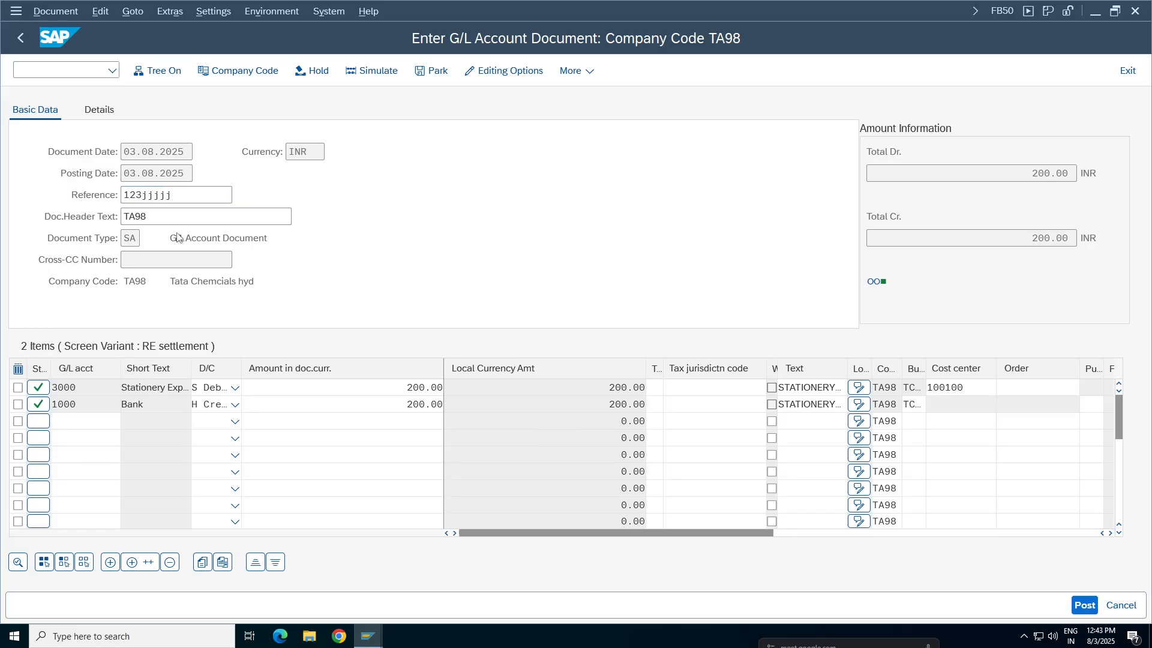
key("ctrl+z")
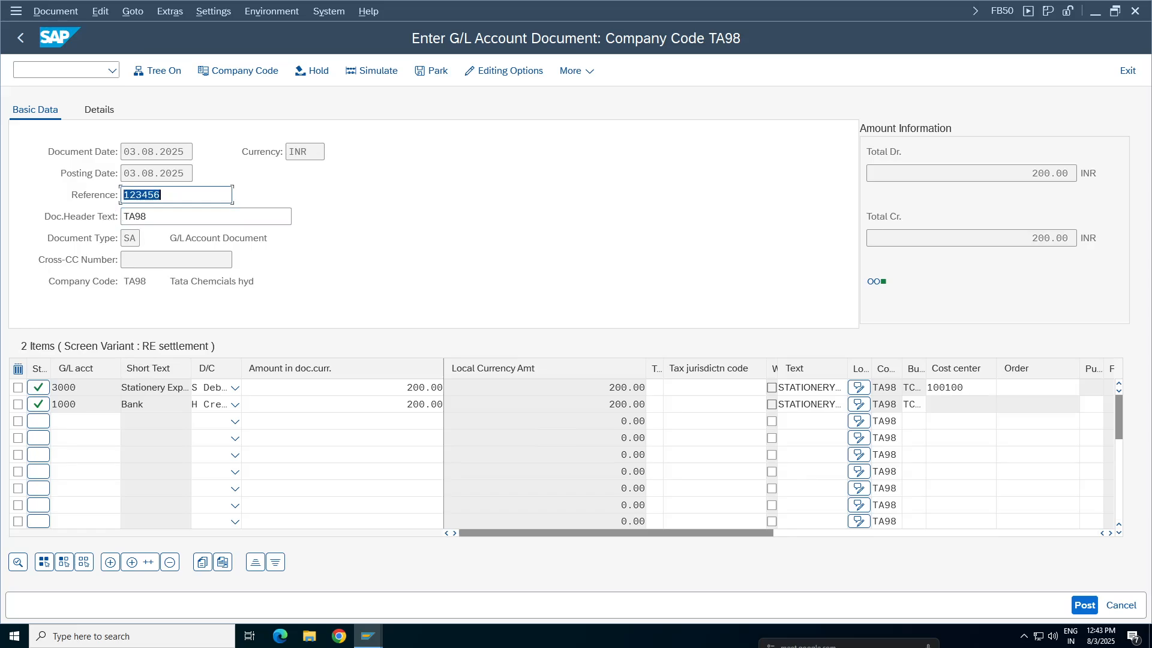
Replace the Reference with hhdjd and post the document
key("BackSpace")
type("hhdjd")
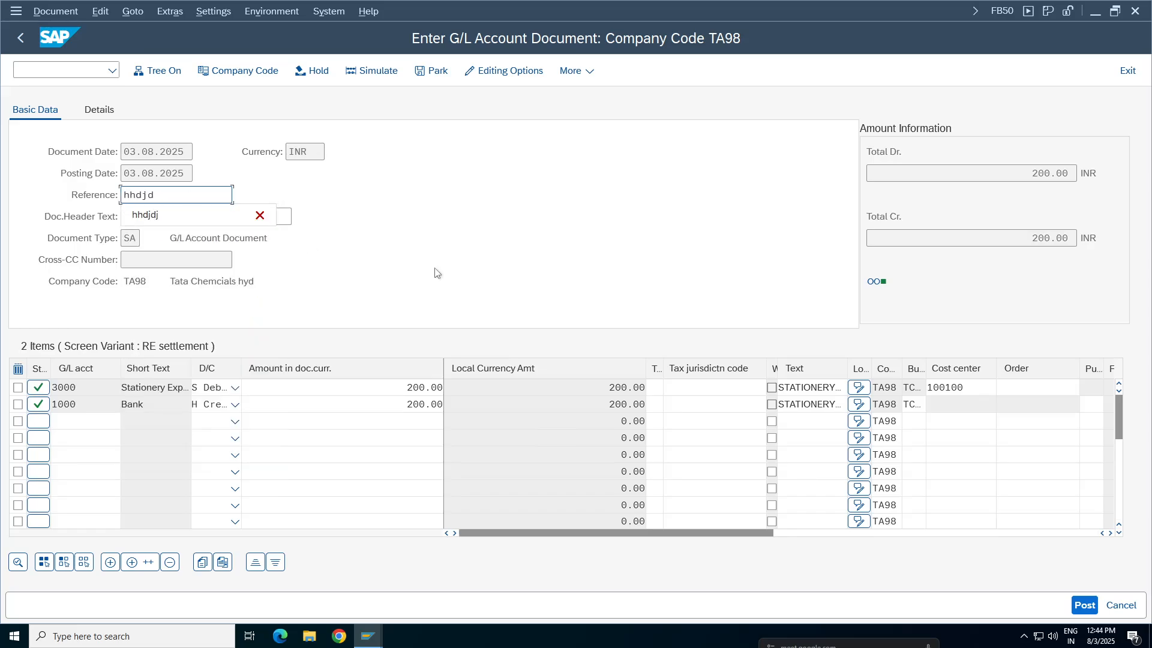
left_click(436, 269)
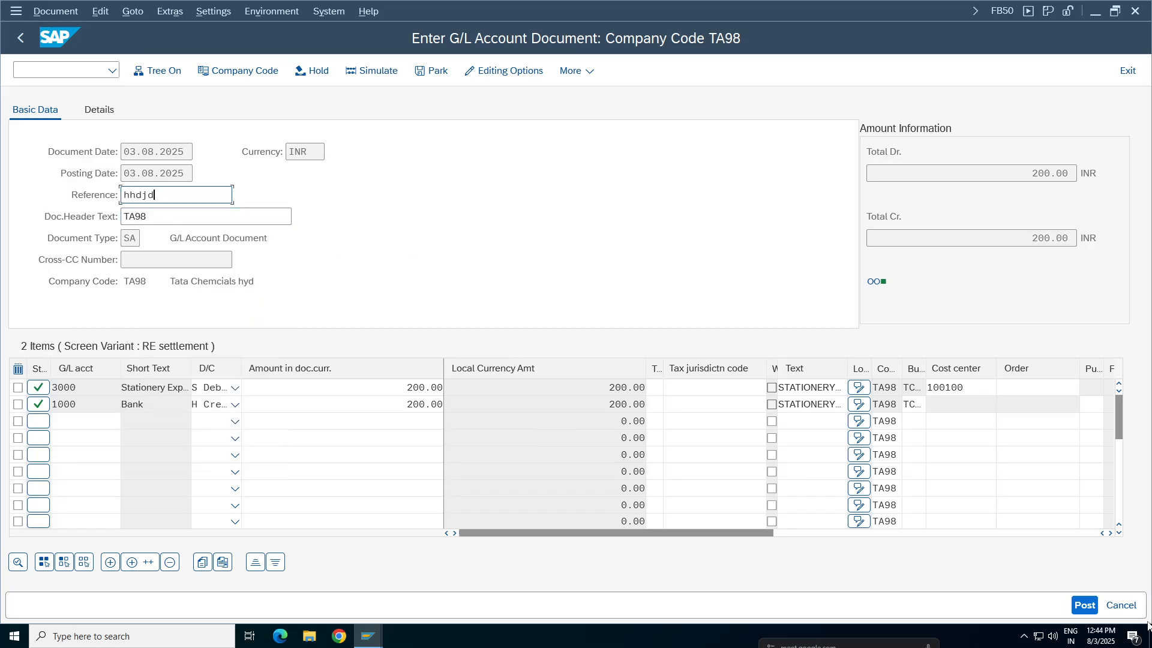
left_click(1084, 607)
Display the posted document and check the value in its Reference field
left_click(56, 15)
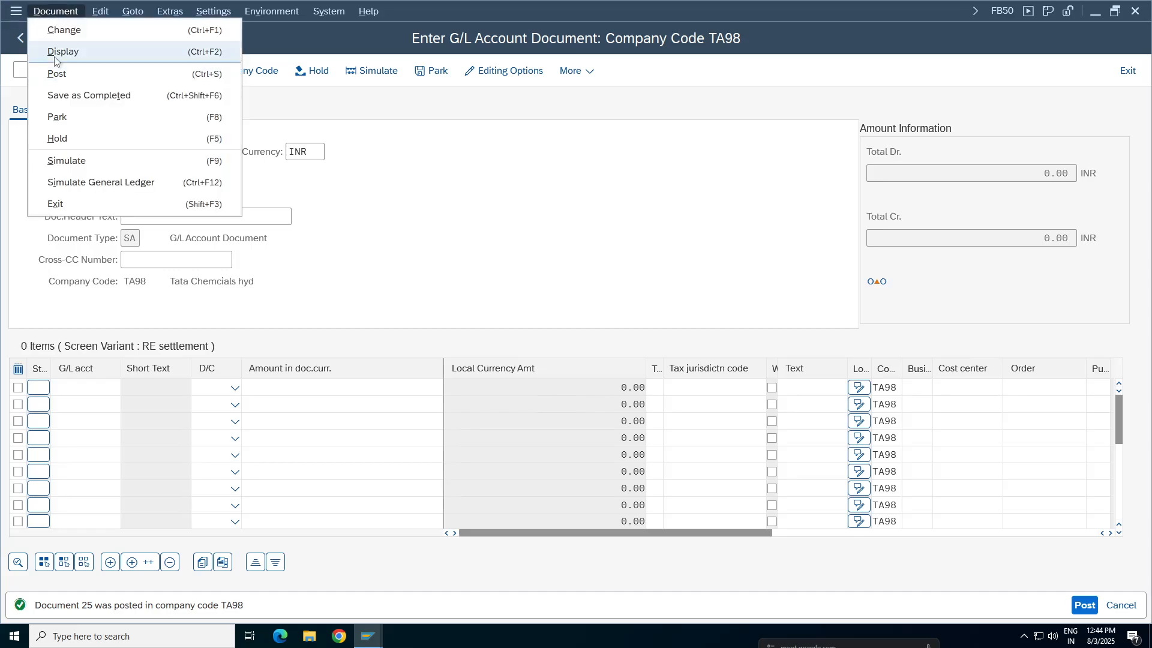
left_click(54, 55)
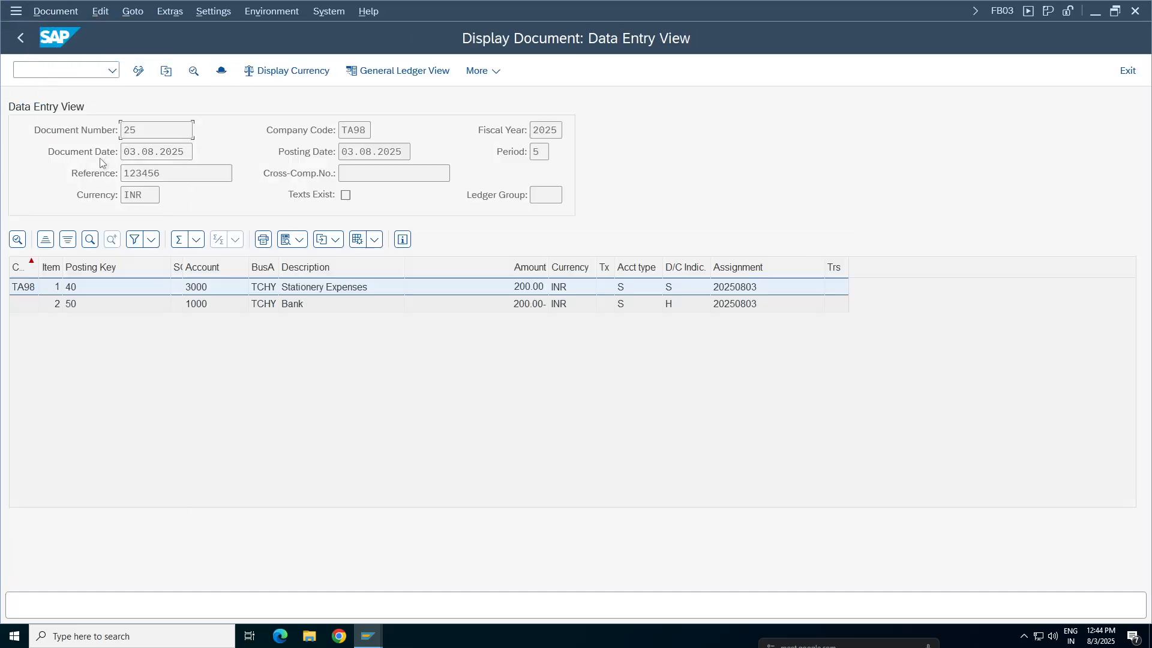
left_click_drag(162, 174, 122, 173)
left_click(164, 173)
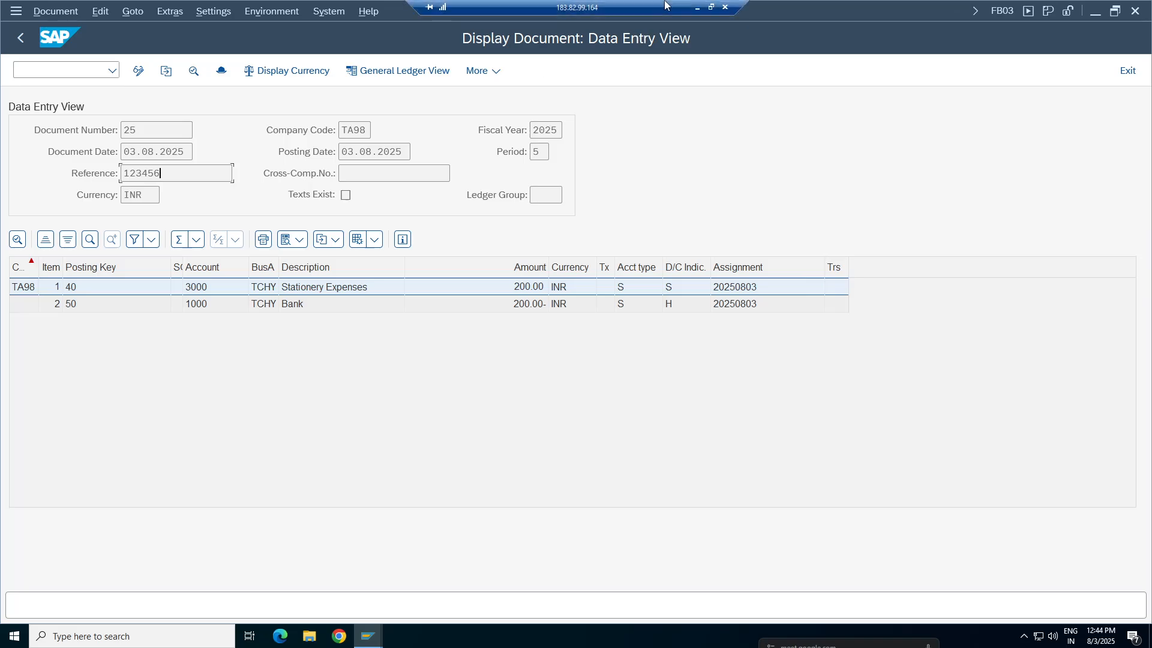
Review step 001 of substitution REFTA98, then switch to the Google Sheets notes and highlight the Validation and Substitution sections
mouse_move(368, 637)
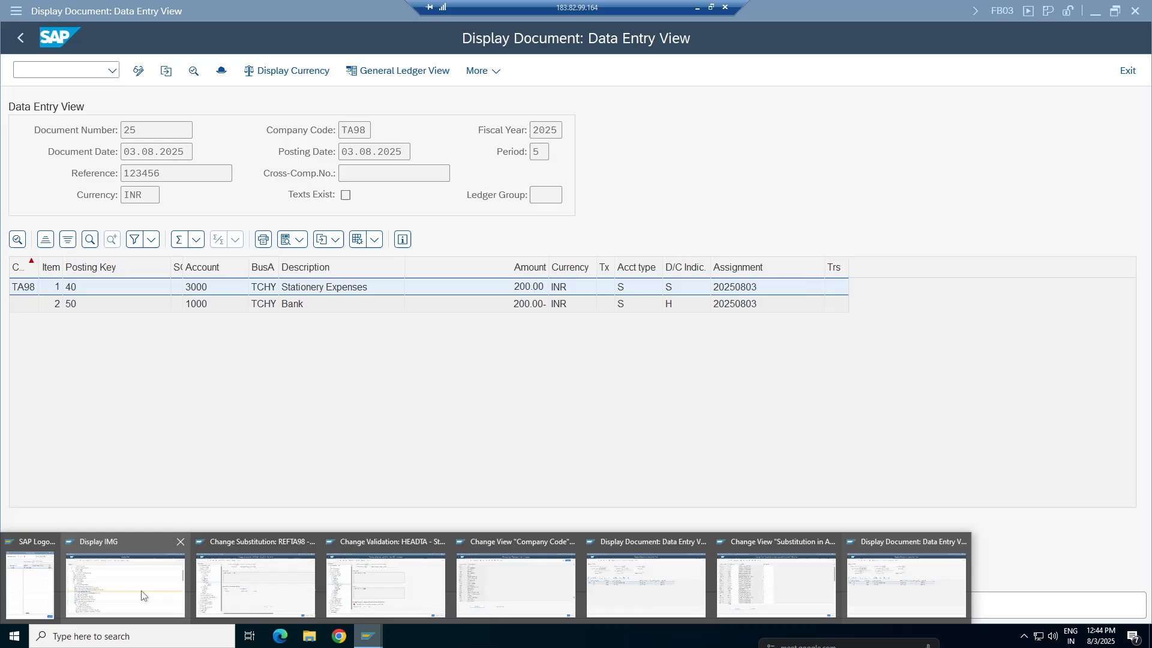
left_click(258, 579)
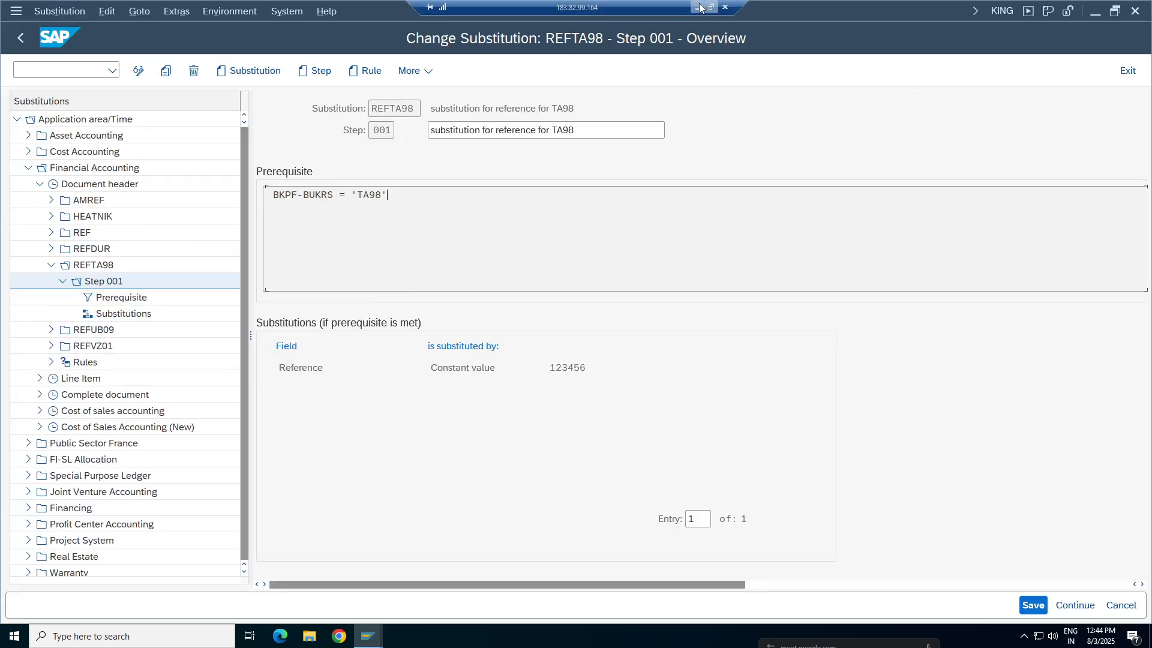
left_click(727, 6)
left_click(76, 456)
left_click(46, 386)
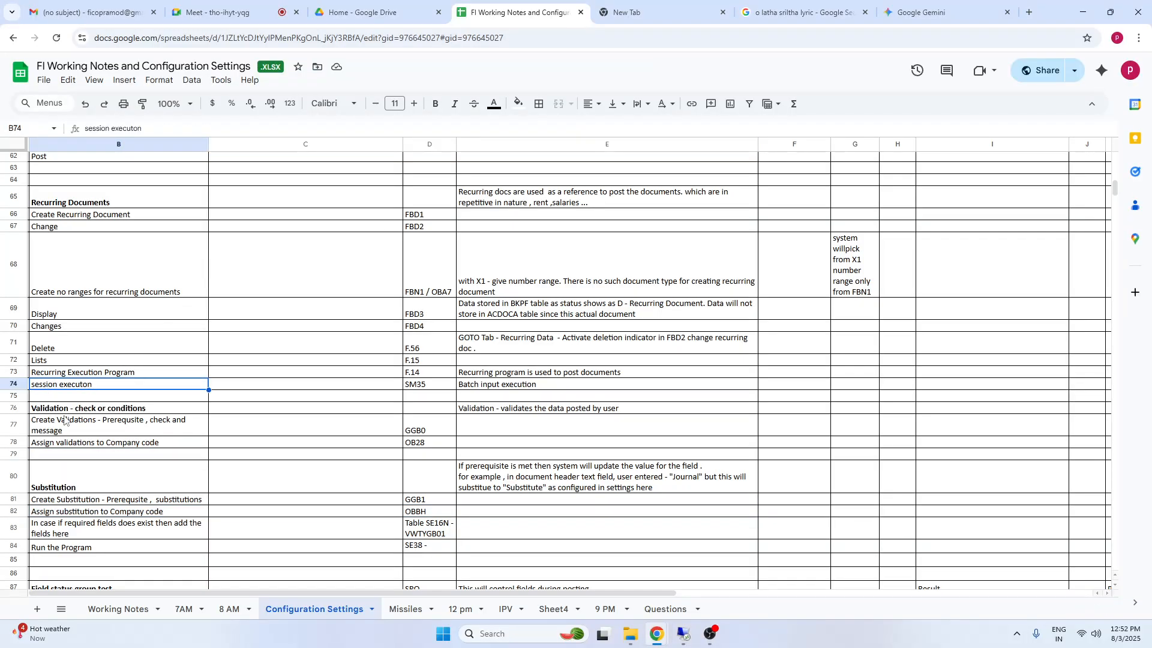
left_click_drag(57, 410, 558, 528)
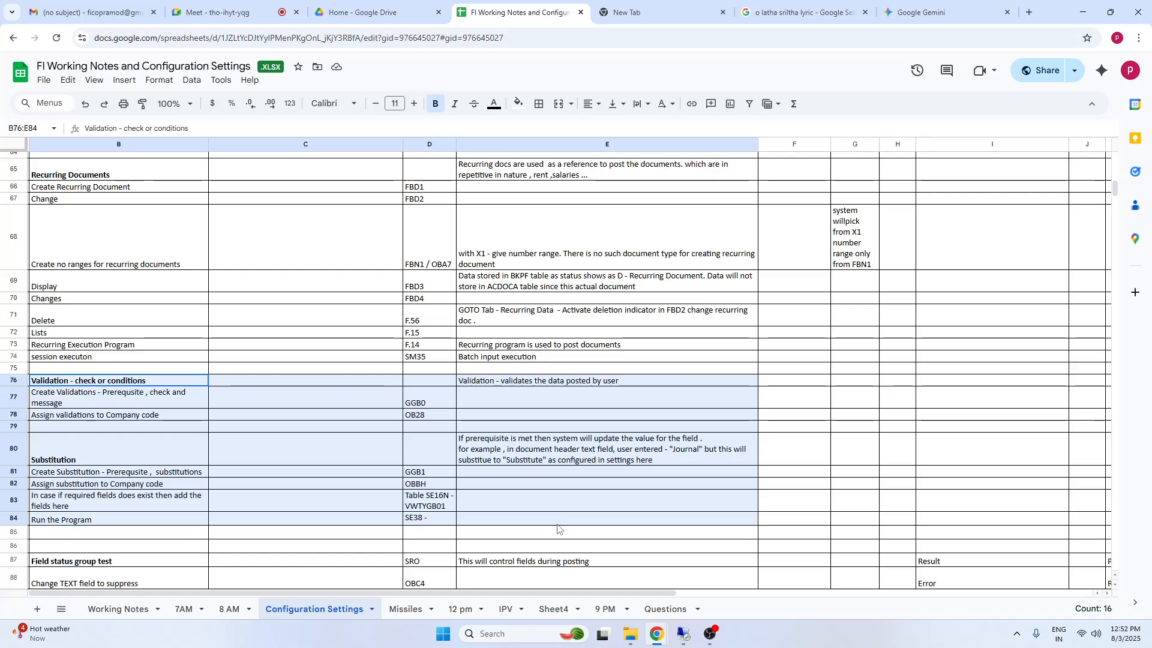
Read through the configuration topics below Substitution in the notes, and highlight the Field status group test section
left_click_drag(81, 534, 82, 542)
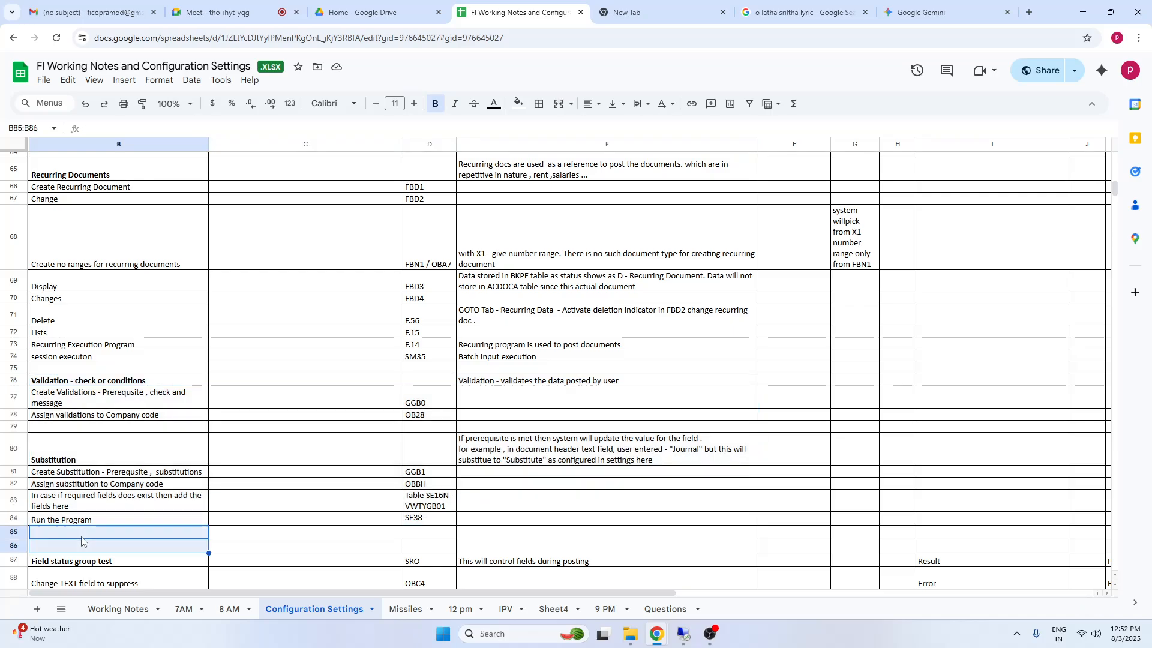
key("Down")
key("Down")
key("Down")
key("Down")
key("Down")
key("Down")
key("Down")
key("Down")
key("Down")
key("Down")
key("Down")
key("Down")
key("Down")
key("Down")
key("Down")
key("Down")
key("Down")
key("Down")
key("Down")
key("Down")
key("Down")
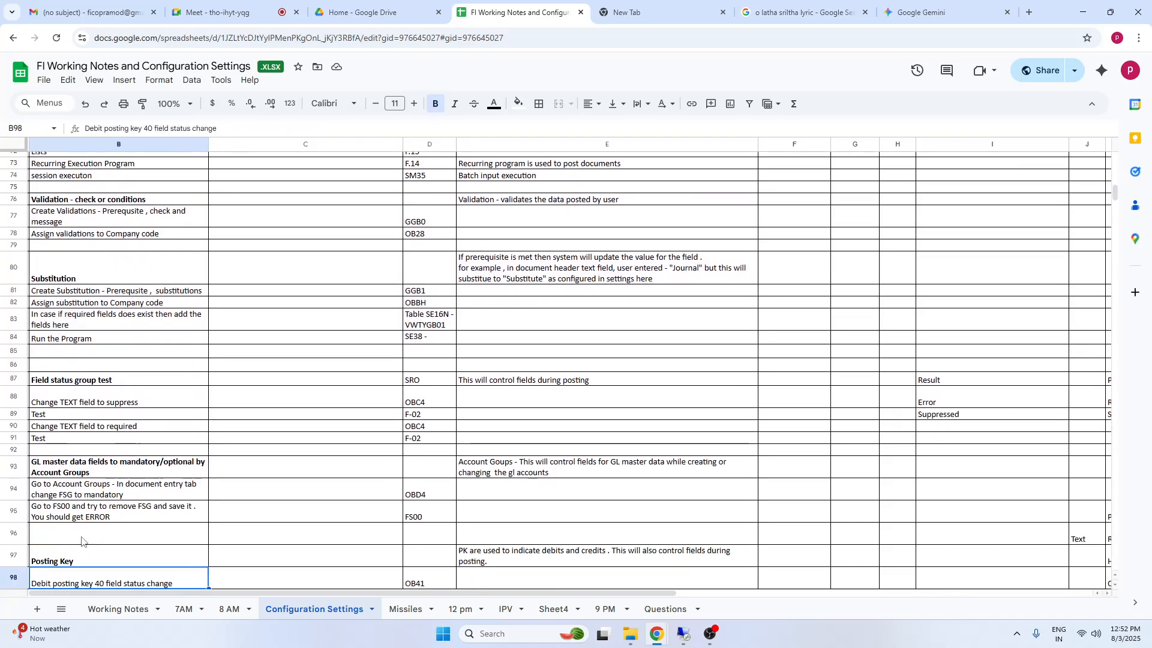
key("Down")
key("Down")
key("Down")
key("Down")
key("Down")
key("Down")
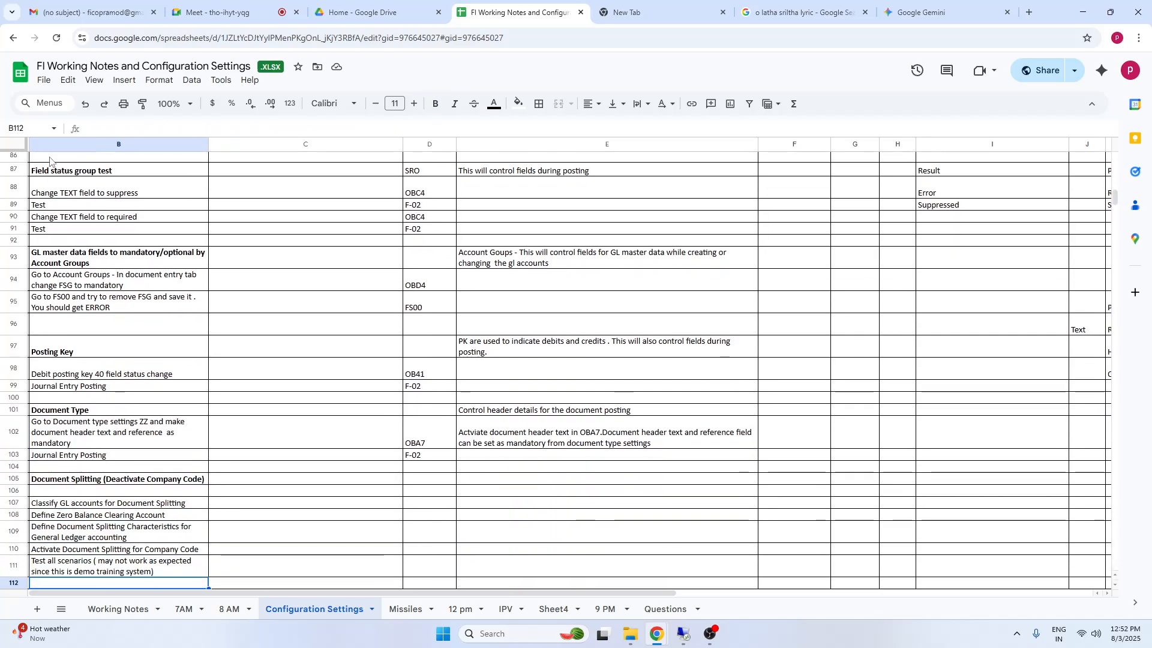
left_click_drag(60, 171, 569, 221)
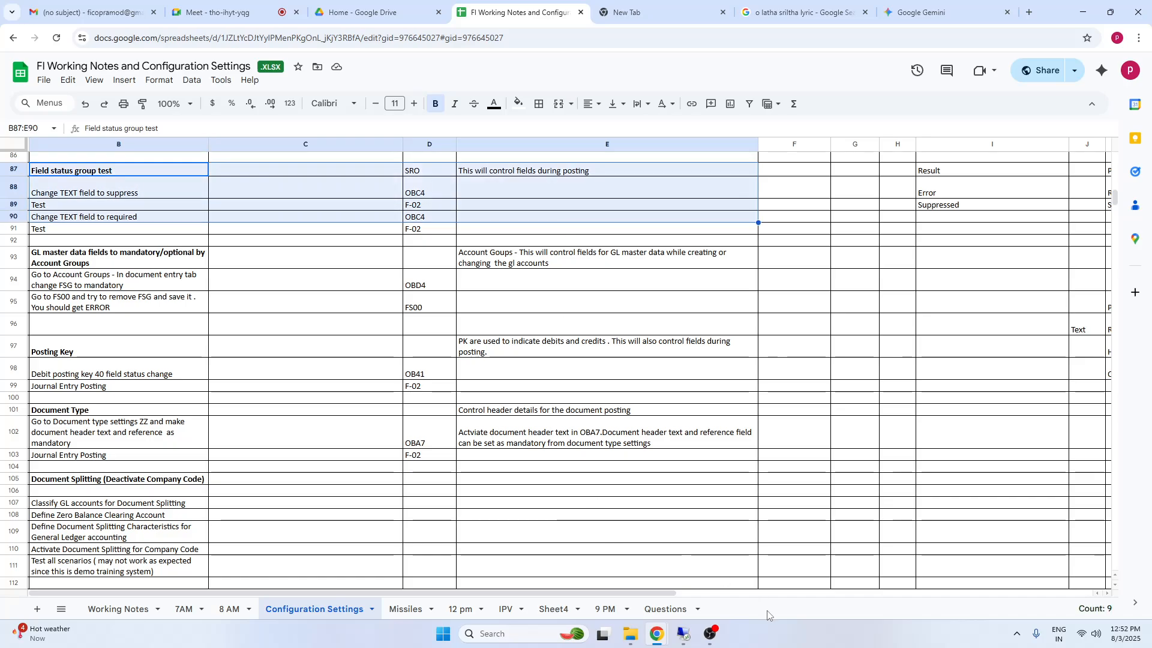
Switch back to SAP and leave the REFTA98 substitution maintenance for the Easy Access screen
left_click(684, 635)
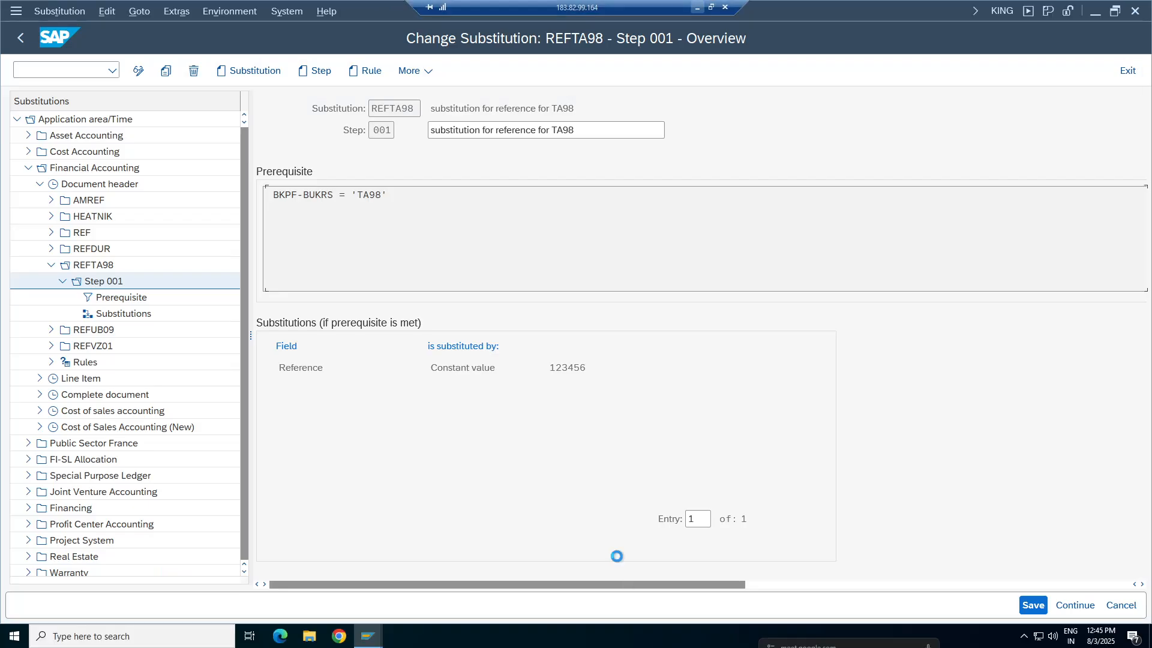
left_click(23, 39)
left_click(24, 40)
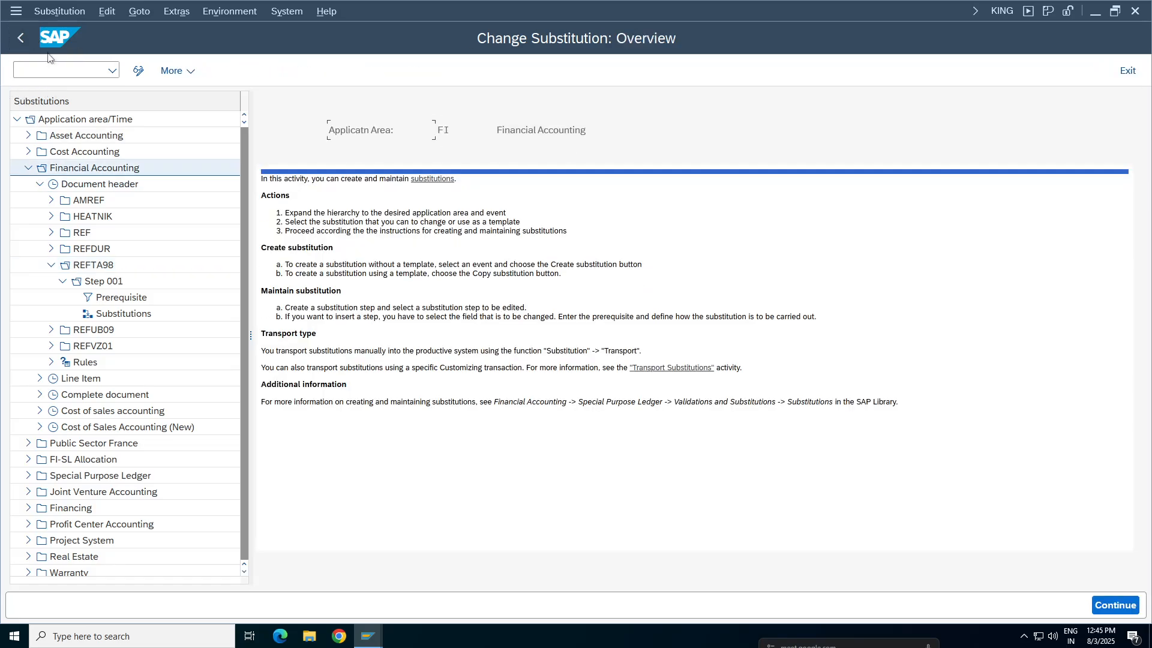
left_click(20, 38)
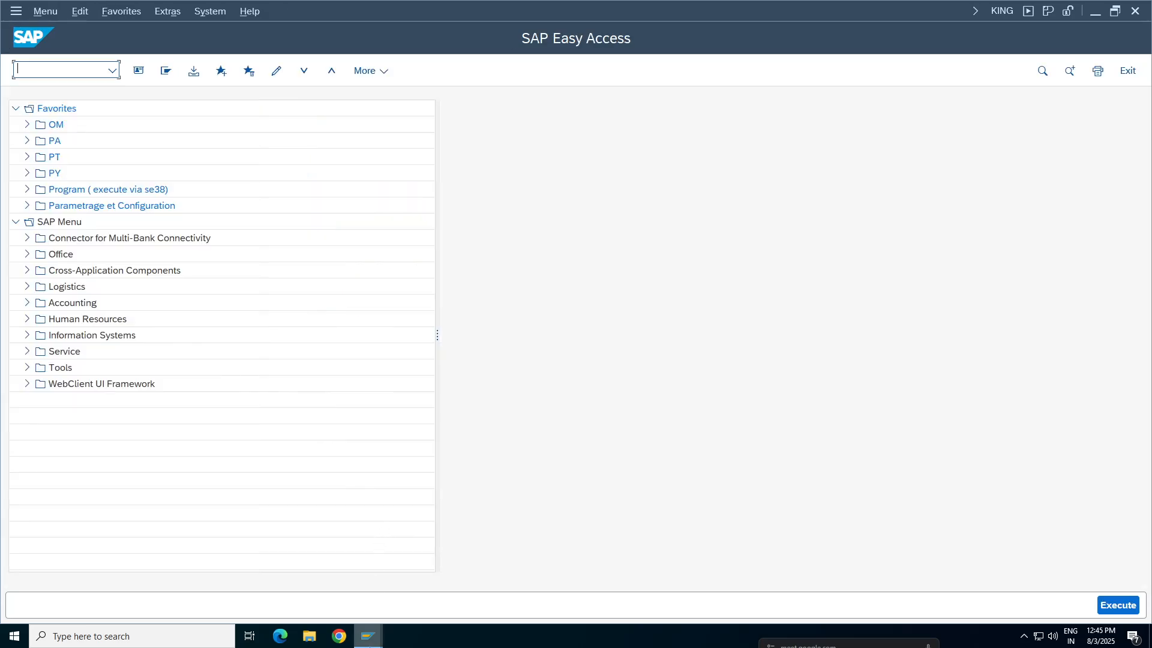
Close the extra SAP sessions showing the displayed documents, the substitution assignment and the company code assignment
mouse_move(369, 636)
mouse_move(500, 545)
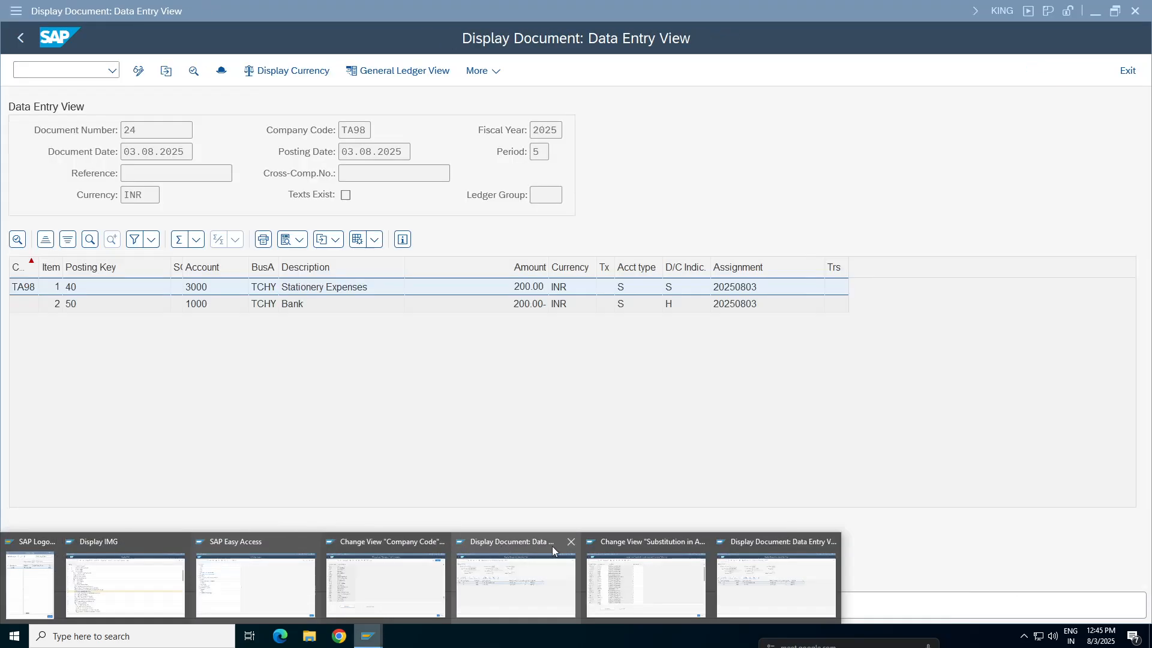
left_click(572, 542)
left_click(586, 542)
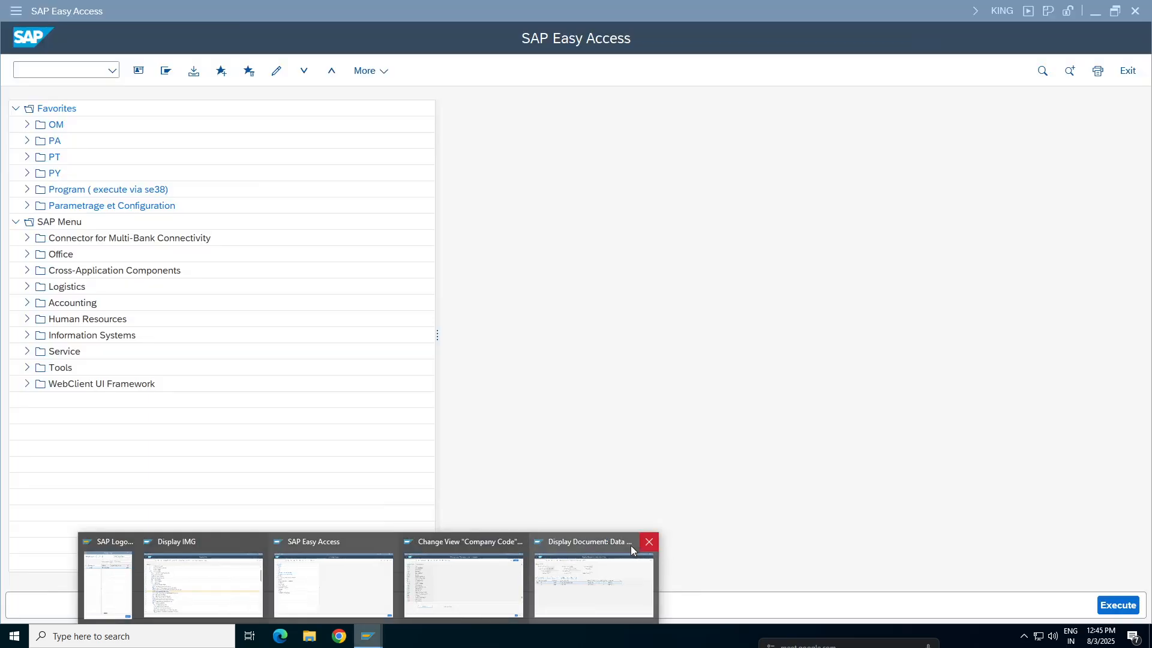
left_click(650, 542)
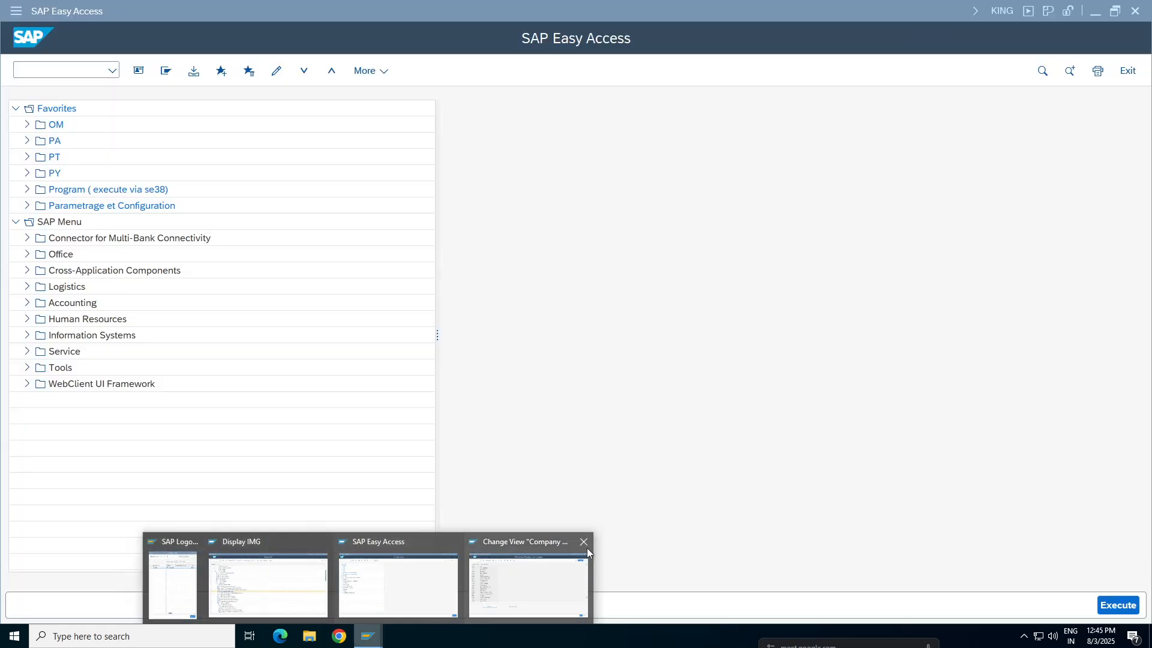
left_click(584, 542)
Start a new G/L account document for company code TA98 from the Easy Access session, dated 03.08.2025
left_click(458, 586)
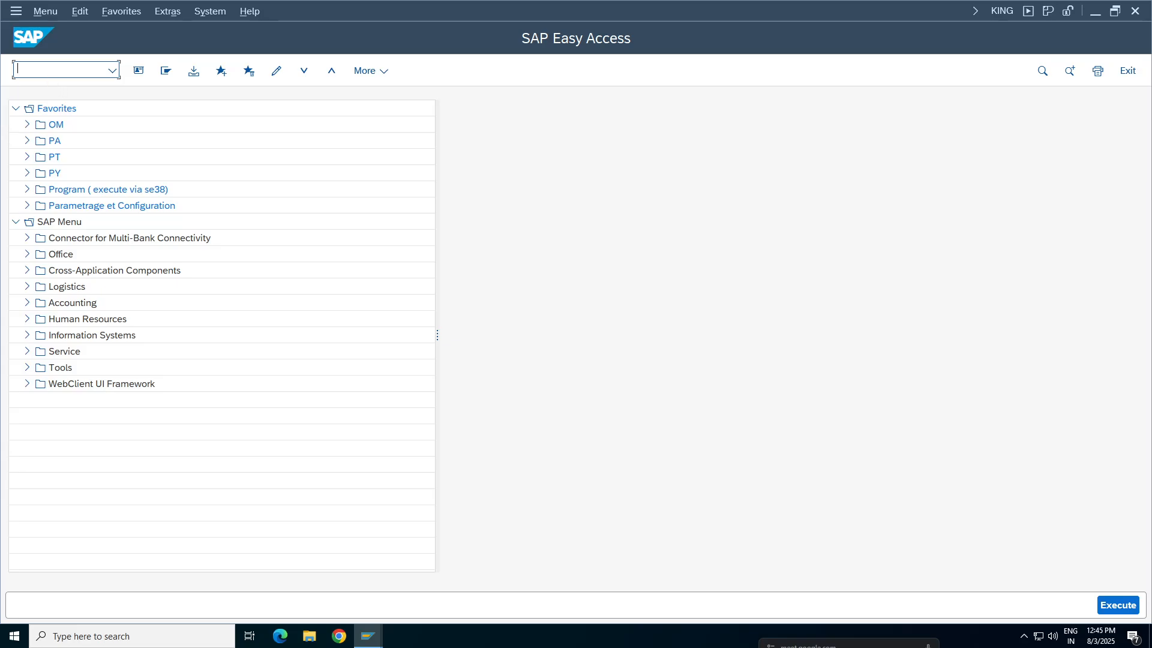
key("Return")
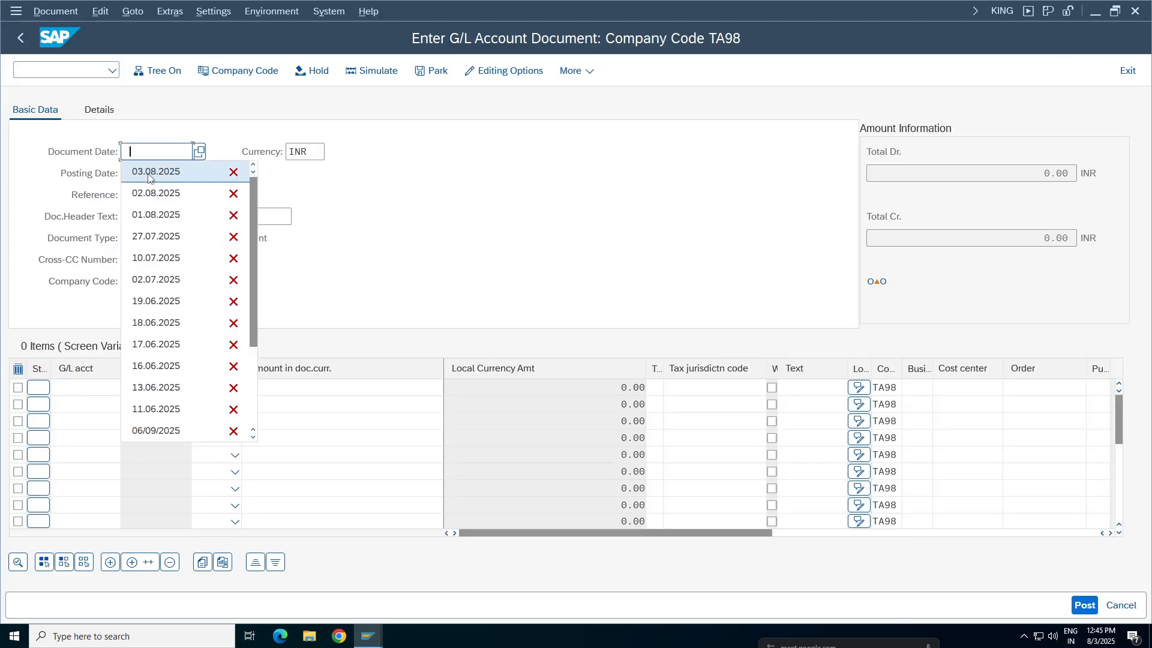
left_click(146, 174)
Enter 123456 as the Reference and TA98 as the document header text
left_click(145, 193)
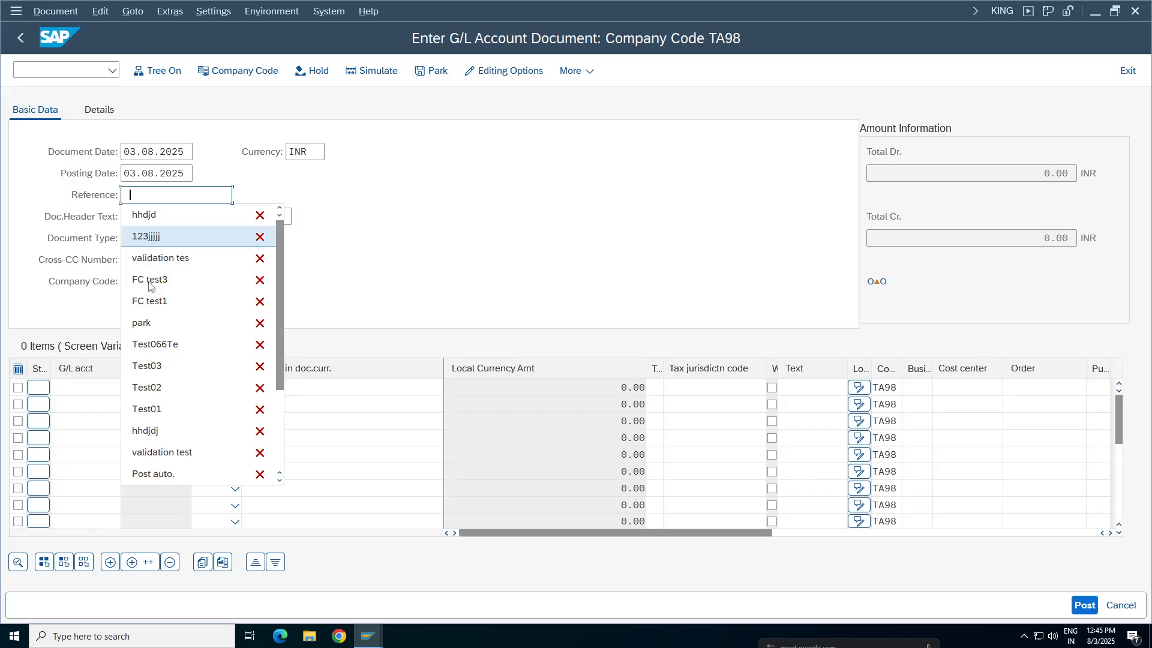
type("123")
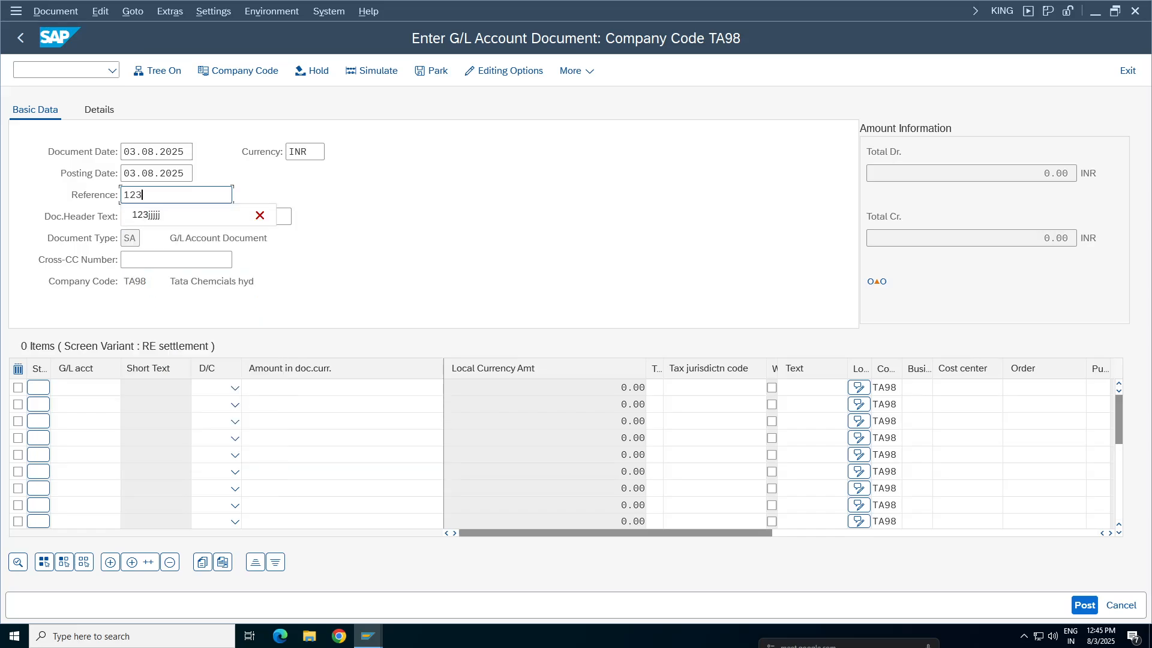
type("456")
left_click(157, 217)
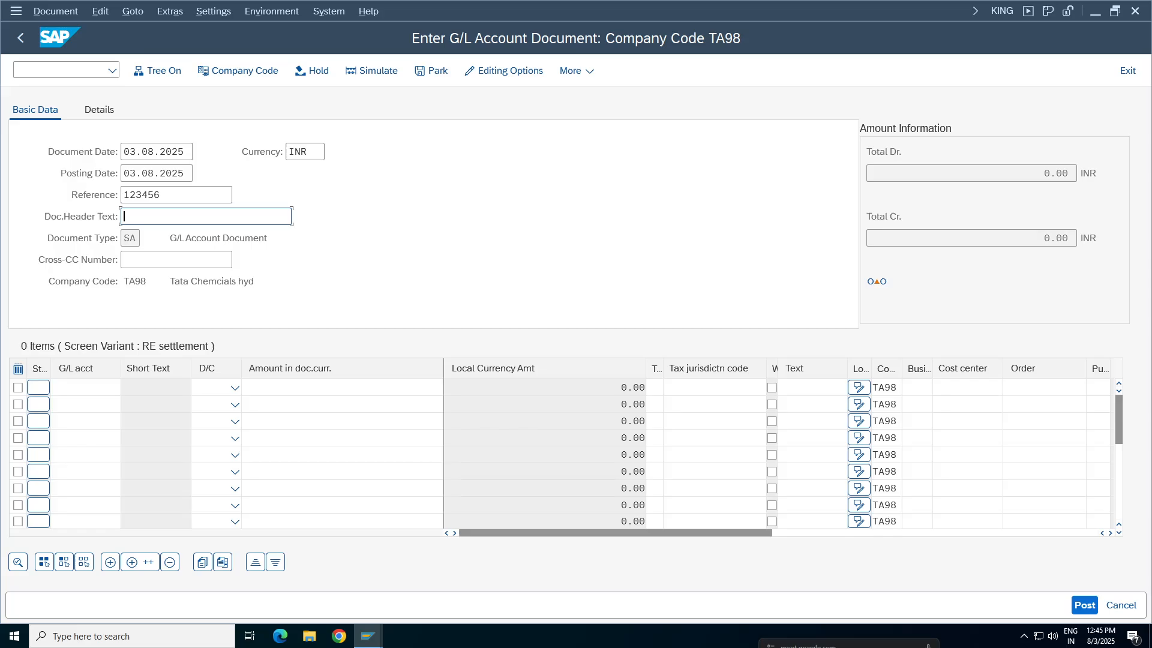
key("BackSpace")
type("TA98")
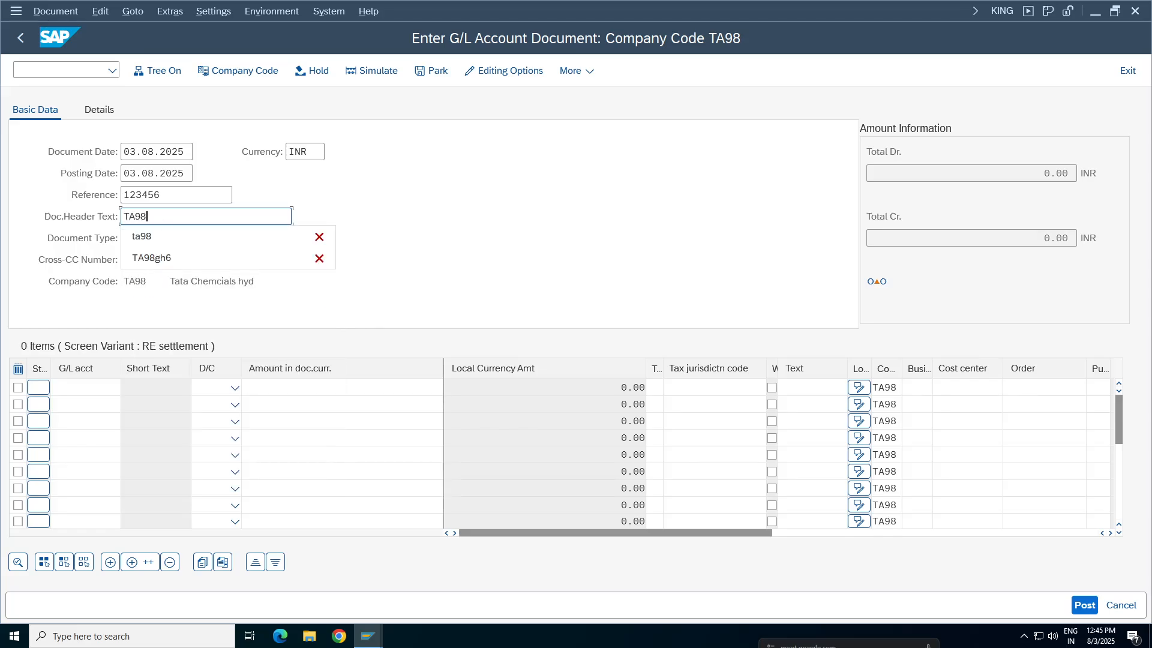
key("Return")
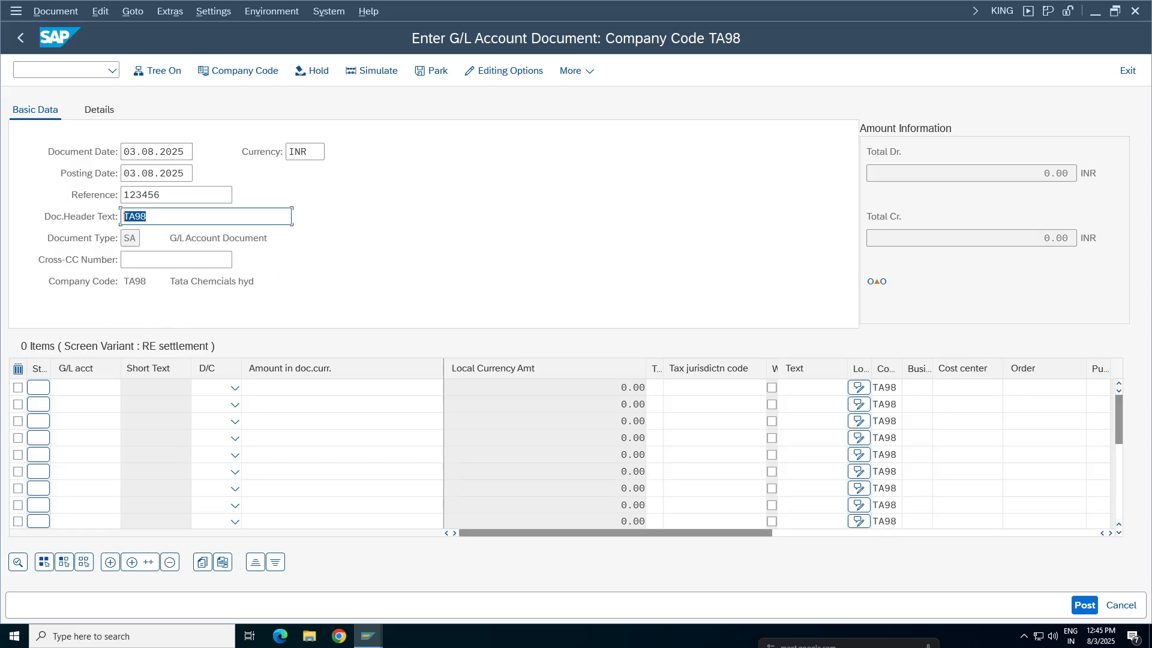
Enter G/L account 3000 on the first line item and 1000 on the second
left_click(78, 387)
key("space")
left_click(71, 112)
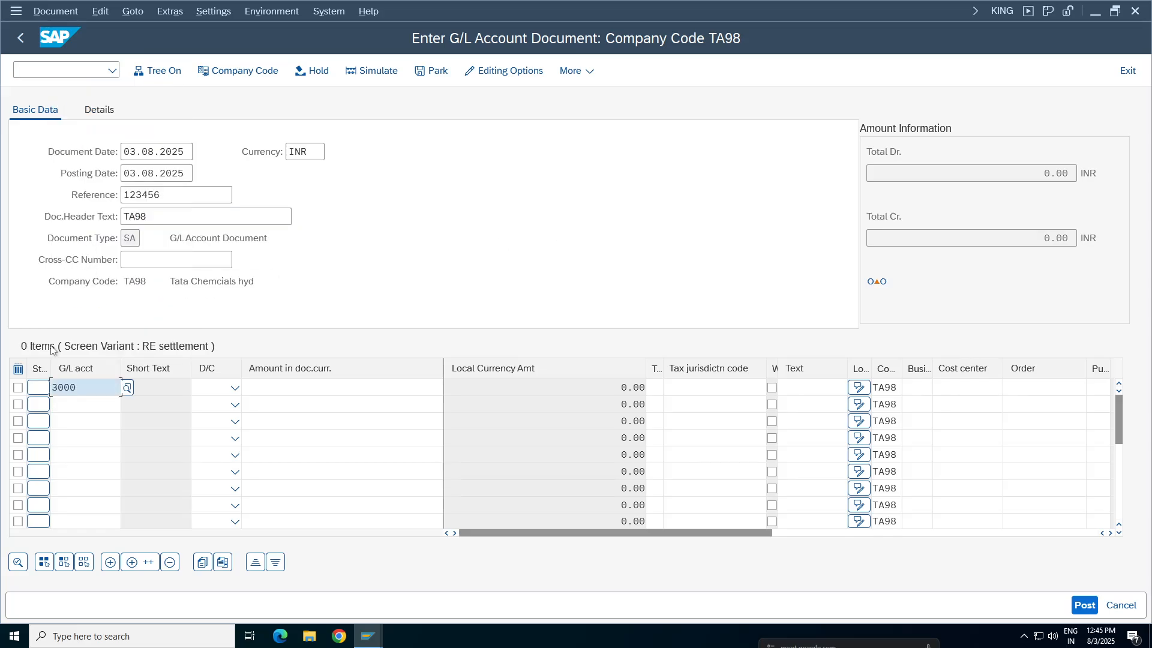
left_click(78, 405)
key("space")
left_click(83, 103)
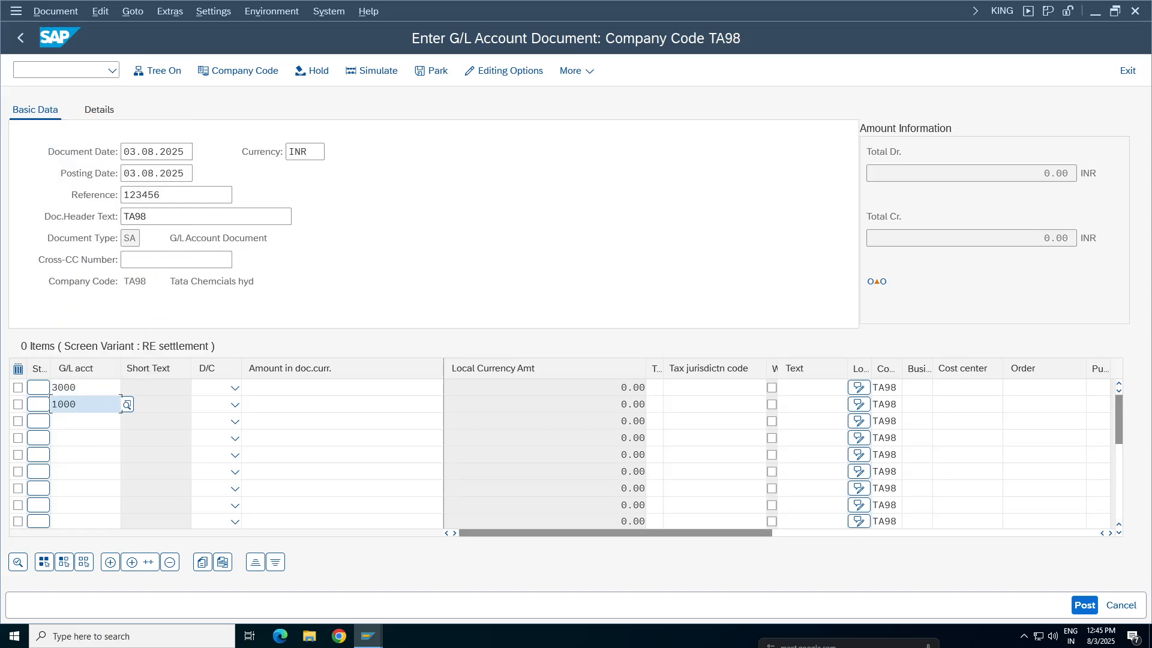
Set the 3000 line item to debit and the 1000 line item to credit, each with an amount of 1, and validate the entries
left_click(236, 388)
left_click(213, 430)
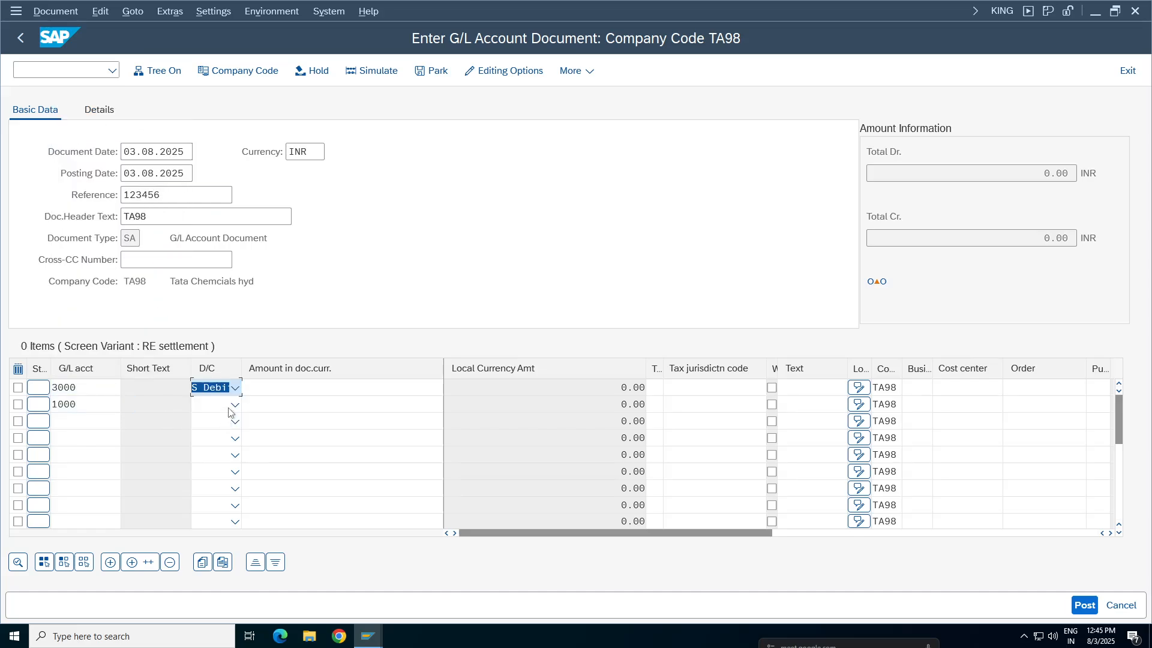
left_click(210, 424)
left_click(402, 392)
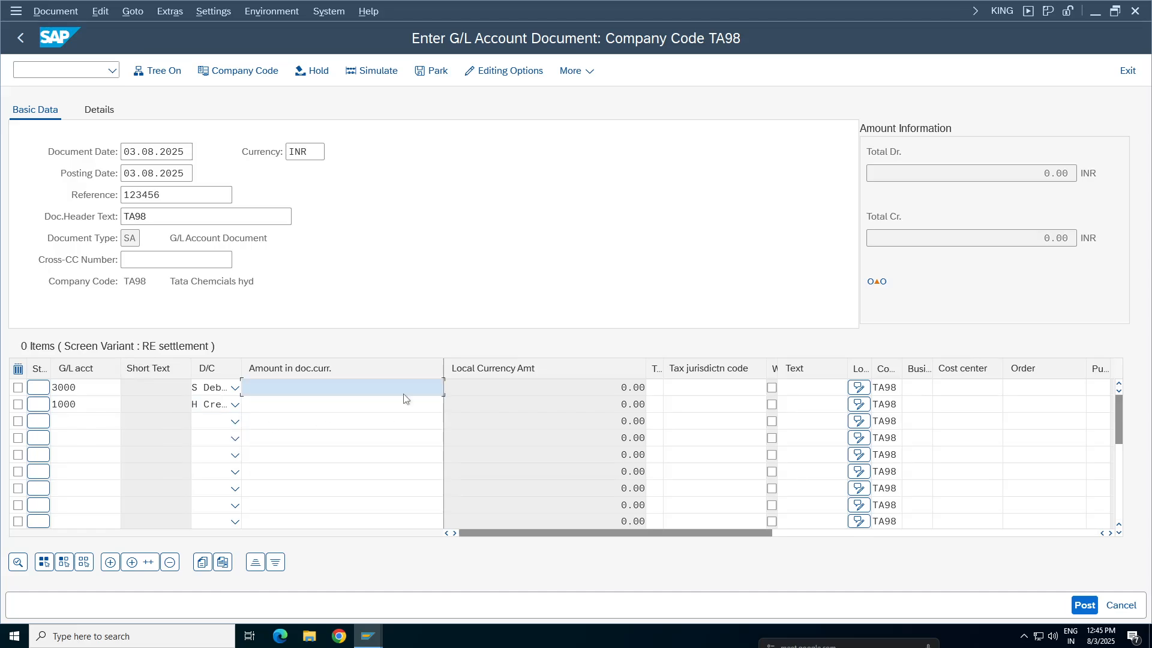
key("space")
left_click(373, 110)
left_click(416, 405)
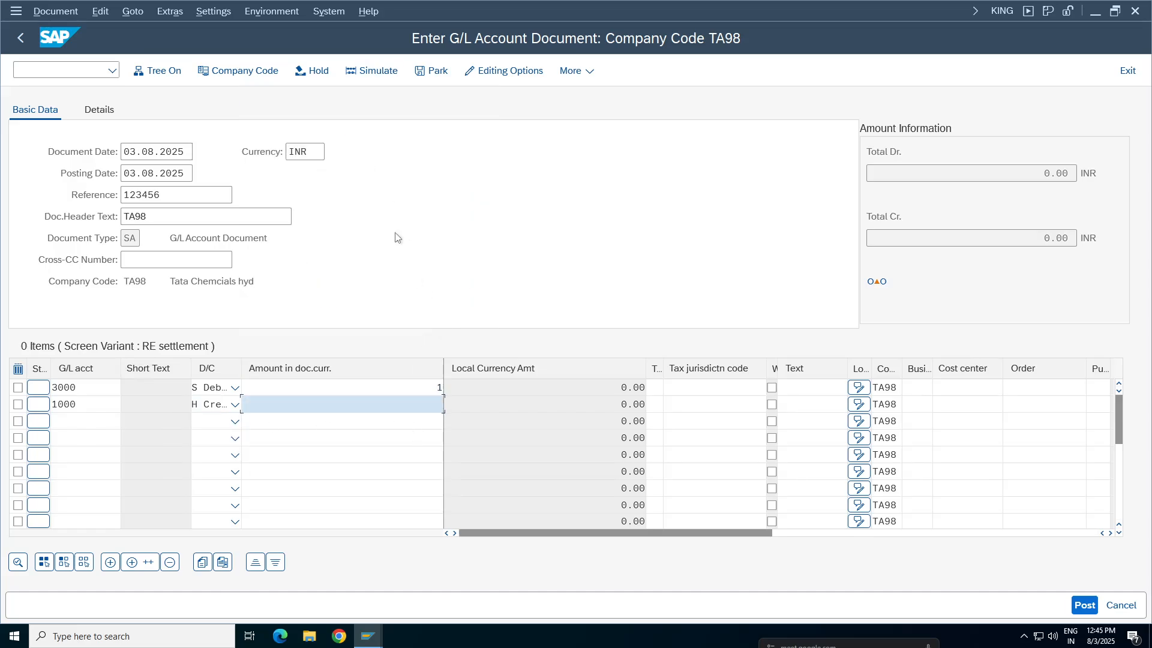
key("space")
left_click(325, 126)
key("Return")
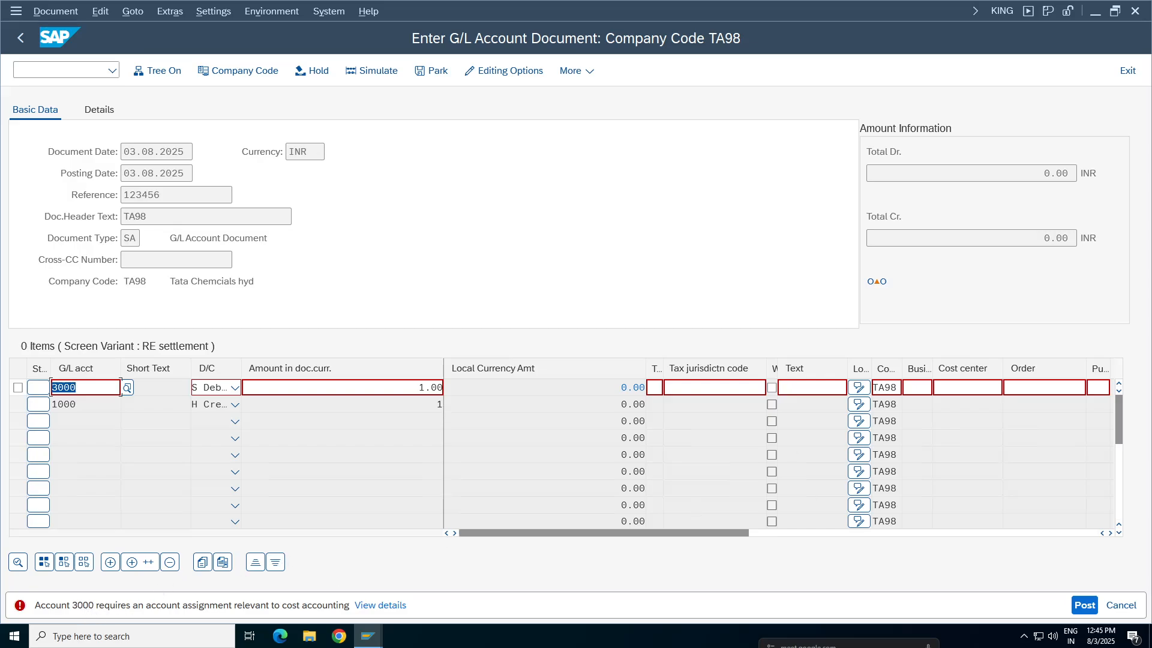
Assign cost center 100100 to the 3000 line item and validate the document again
left_click_drag(78, 387, 58, 387)
left_click(1001, 388)
left_click(959, 388)
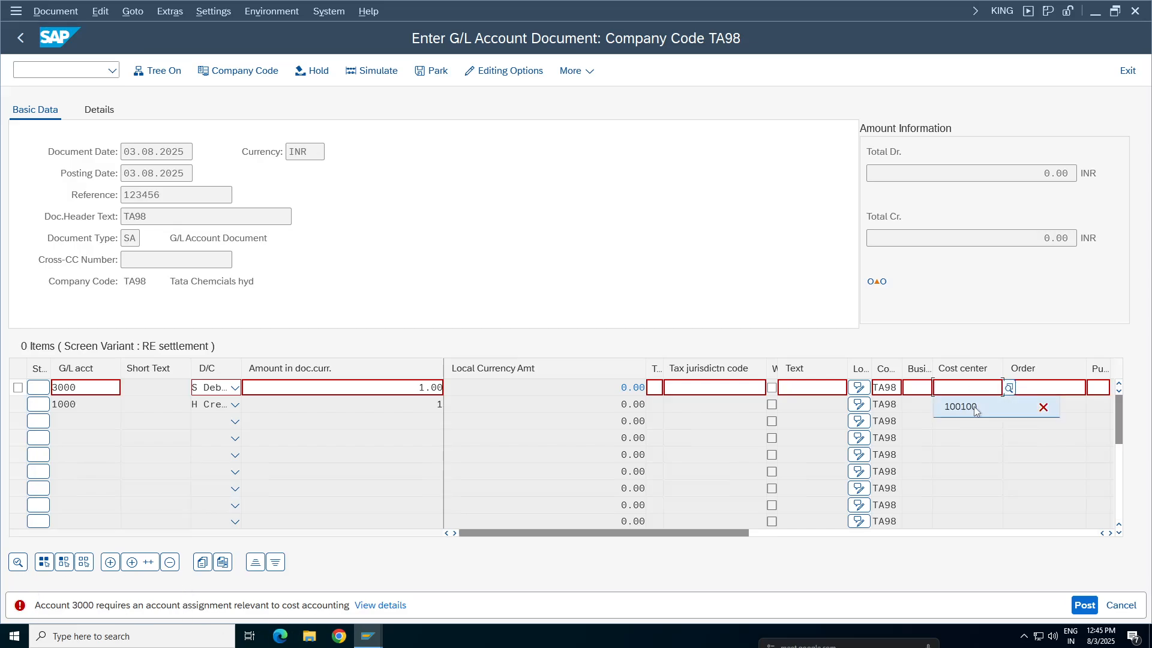
left_click(978, 408)
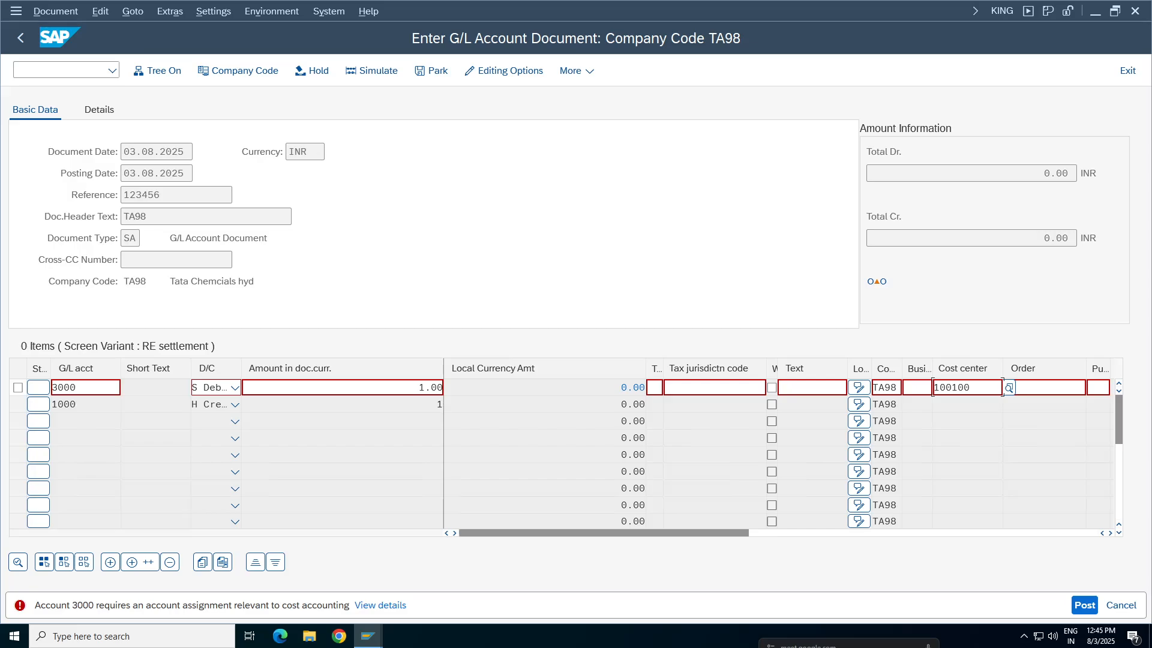
key("Return")
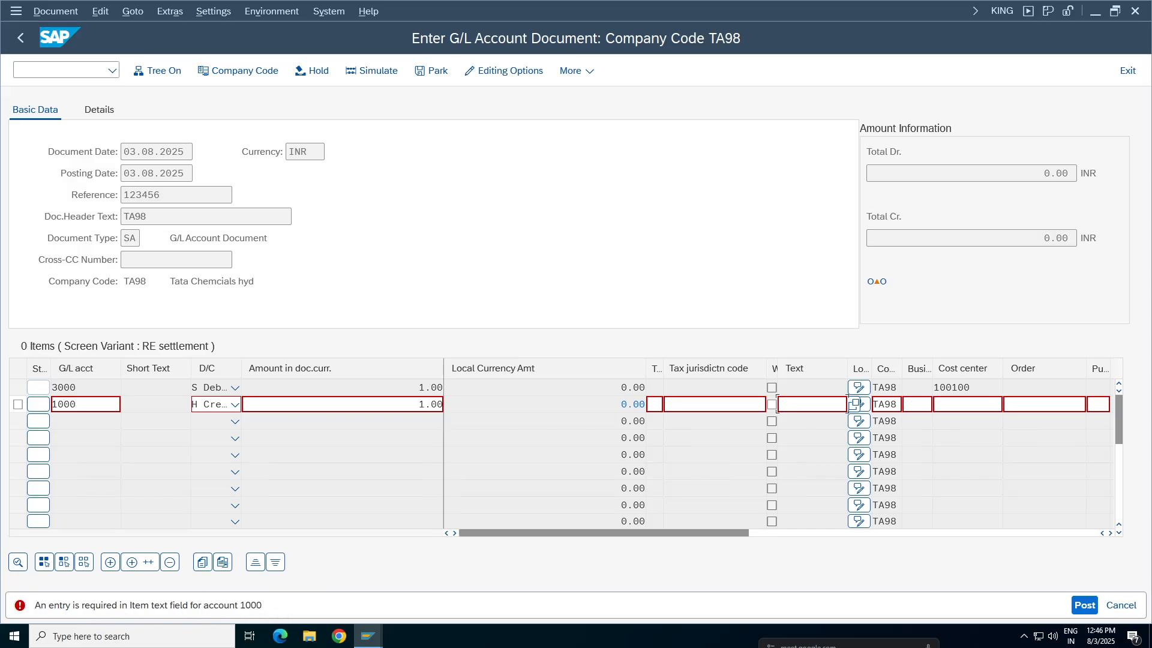
Open central G/L account maintenance in a new session and display account 1000 Bank from the Assets 1000 - 1999 group
left_click(121, 404)
double_click(121, 405)
left_click(368, 637)
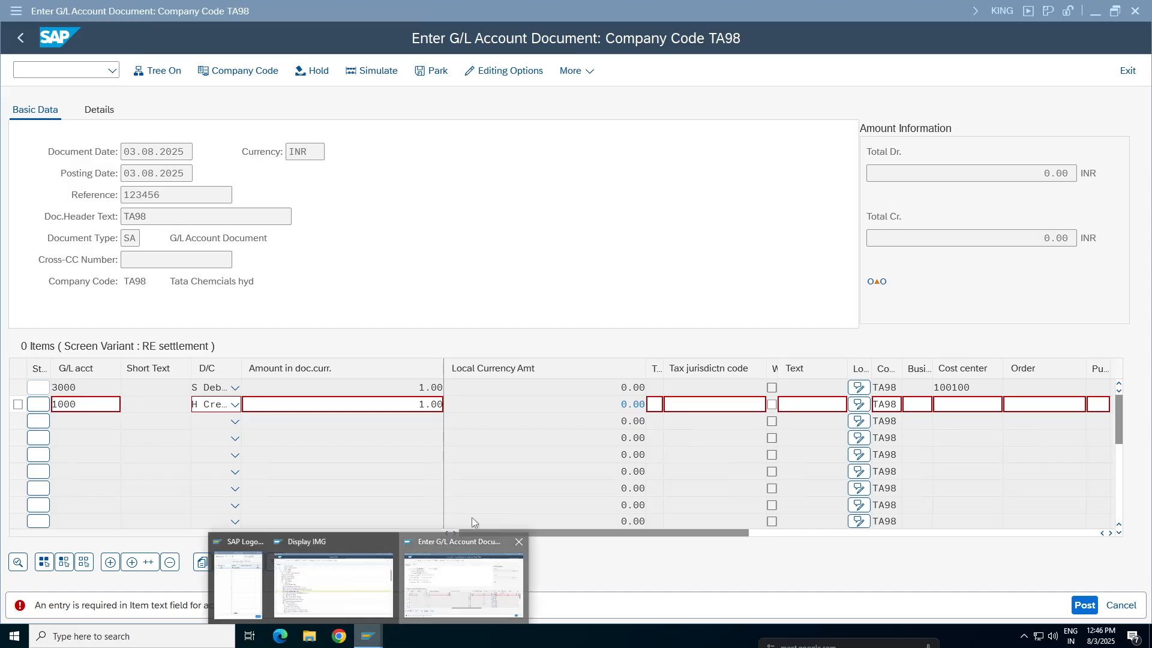
left_click(468, 570)
left_click(56, 71)
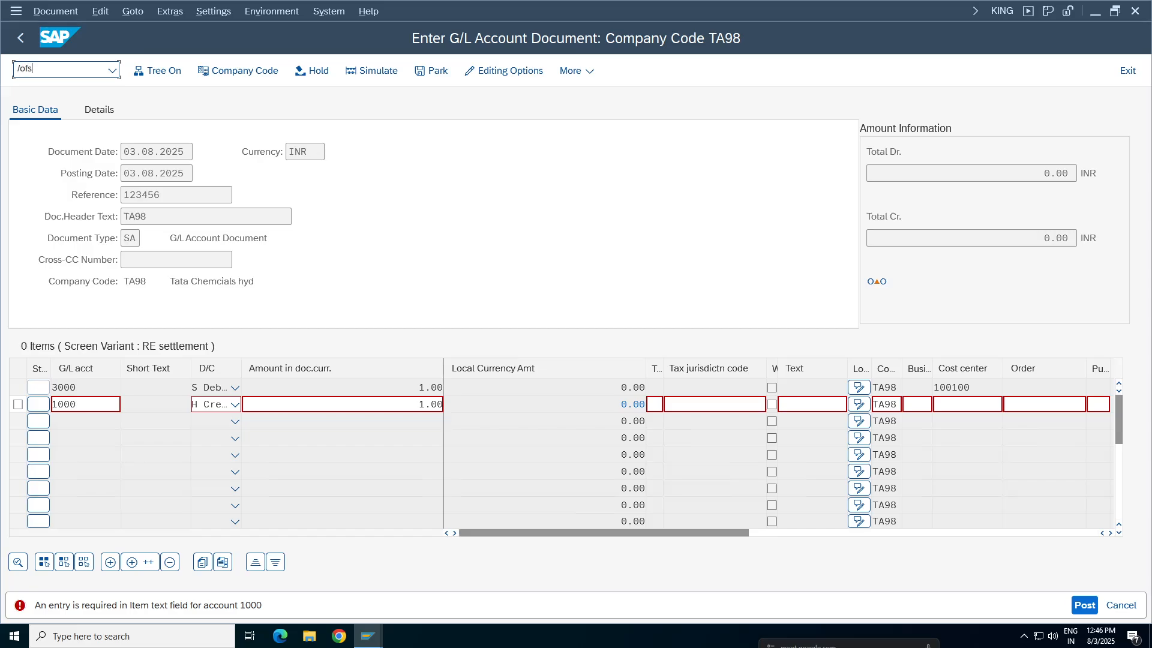
key("Return")
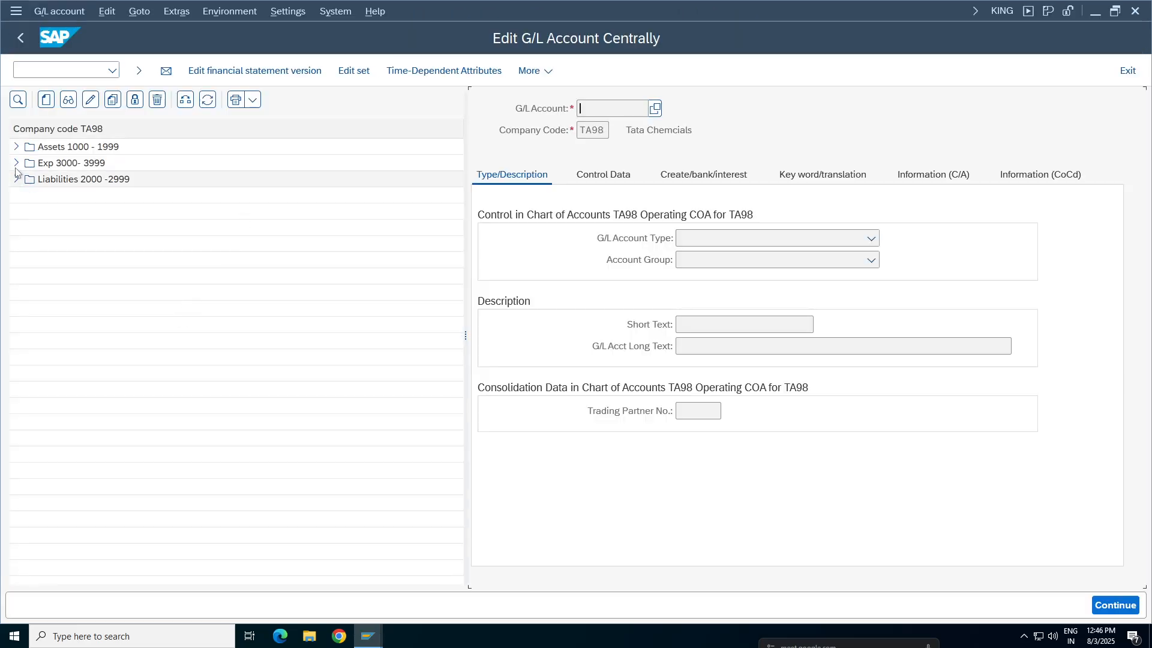
left_click(16, 146)
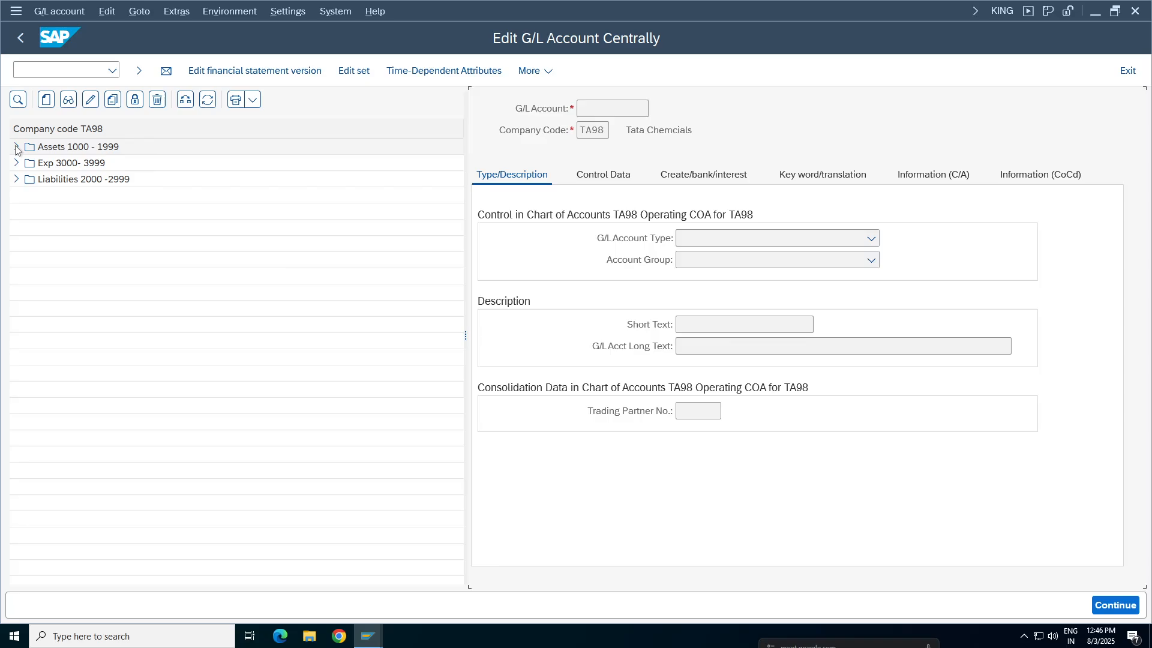
double_click(66, 163)
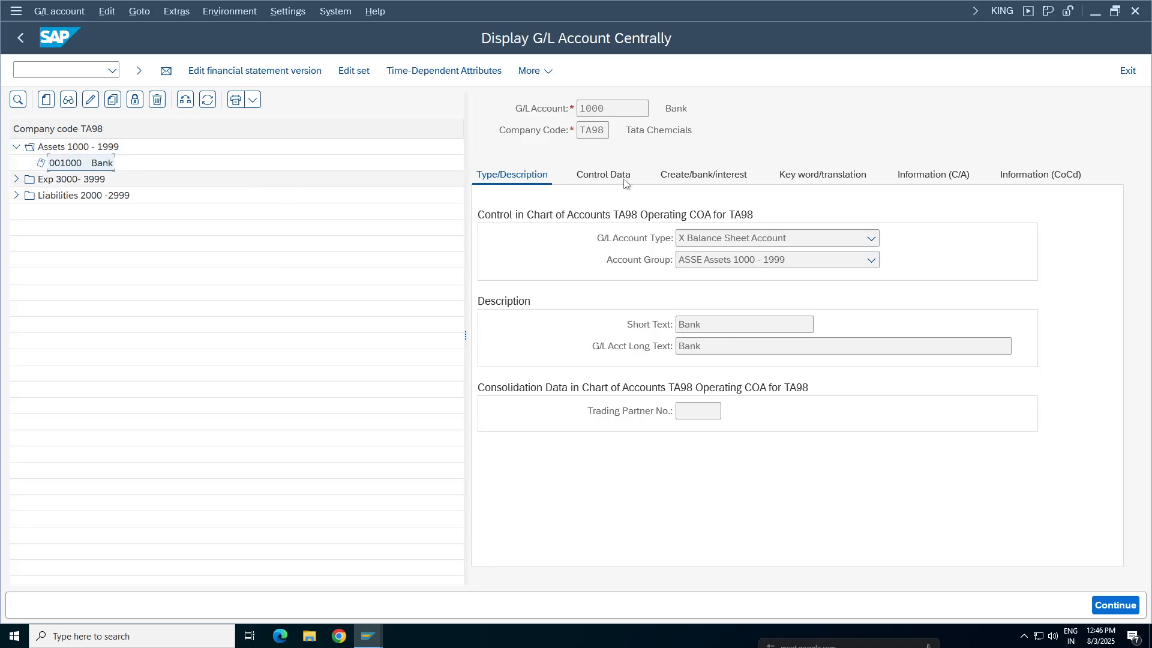
Display the account's field status group and examine the Text field's setting under its General Data
left_click(723, 180)
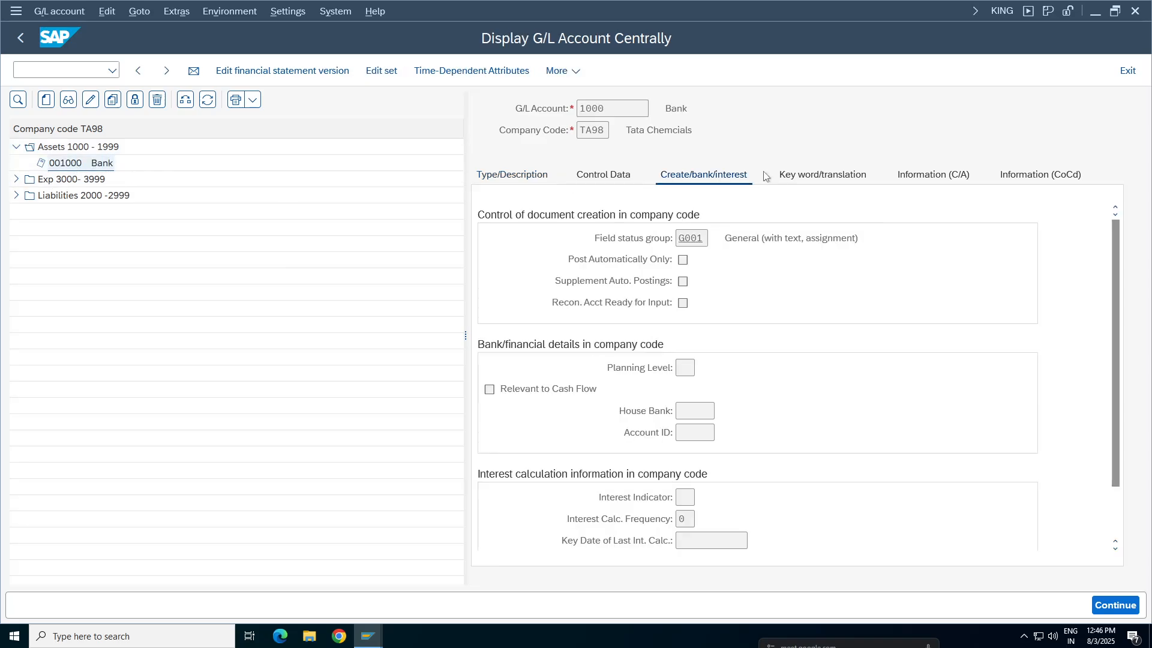
double_click(691, 238)
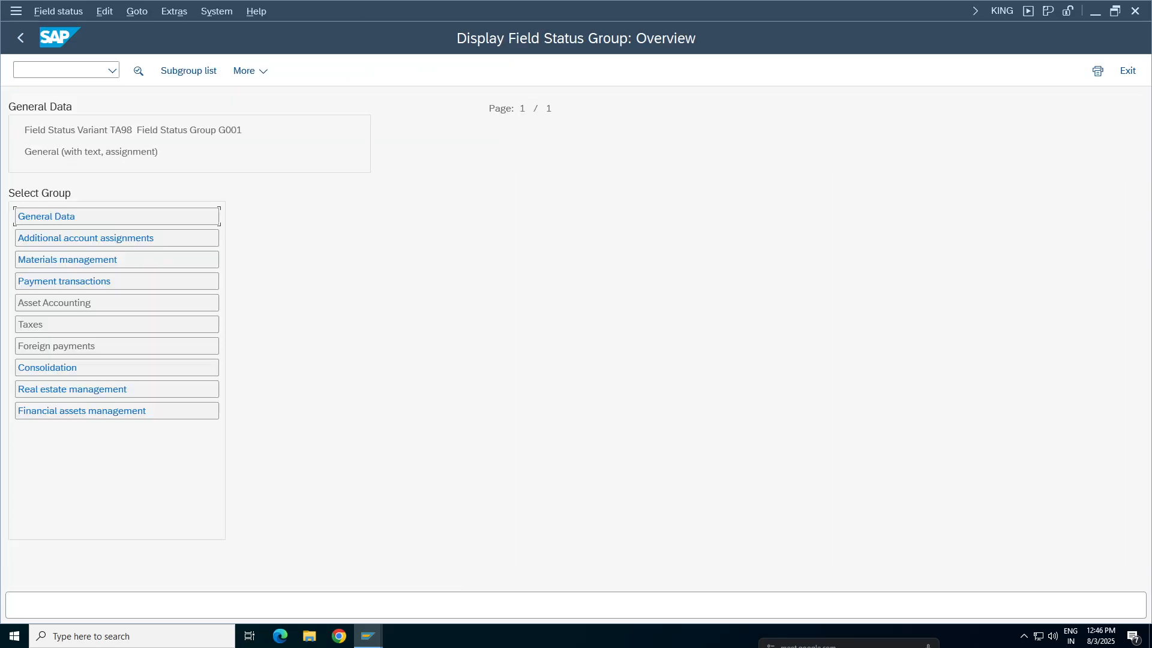
double_click(41, 222)
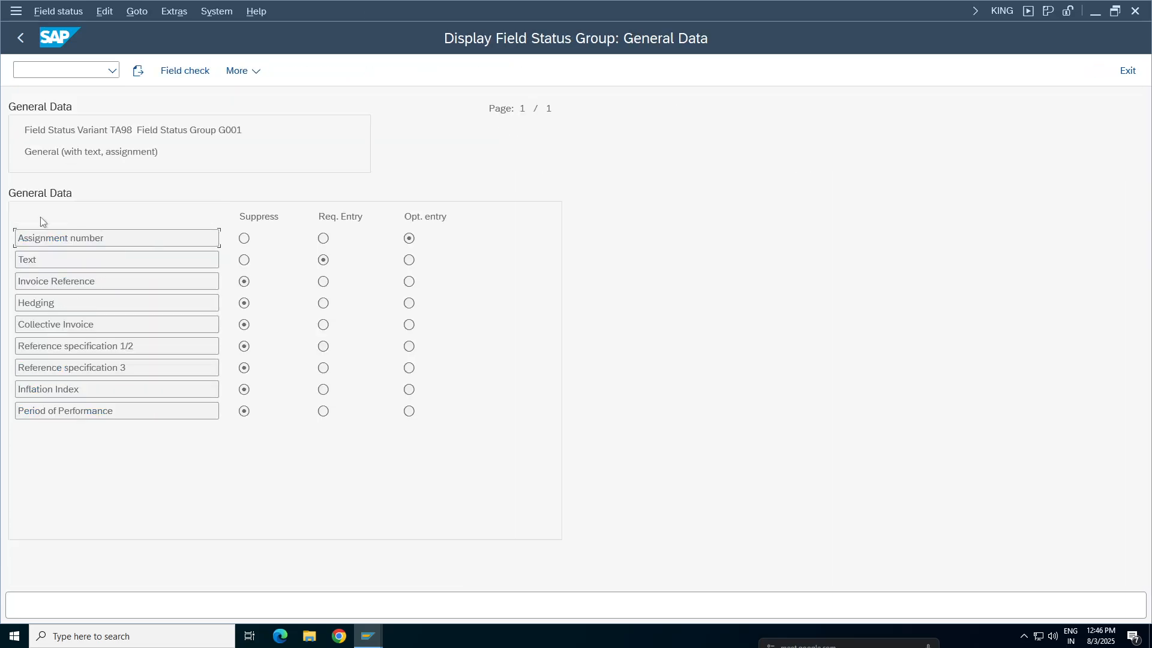
key("Down")
key("Tab")
Compare the Text field of the 1000 line item in the document entry session with the Text setting in the field status group session
left_click(368, 636)
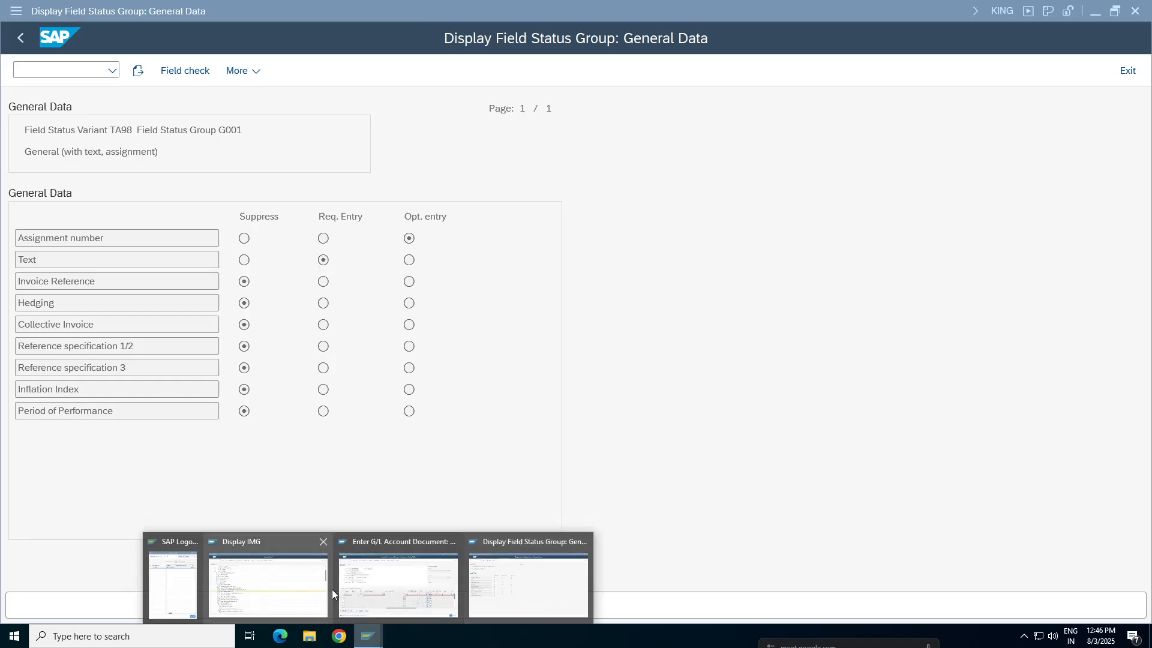
left_click(362, 591)
double_click(119, 405)
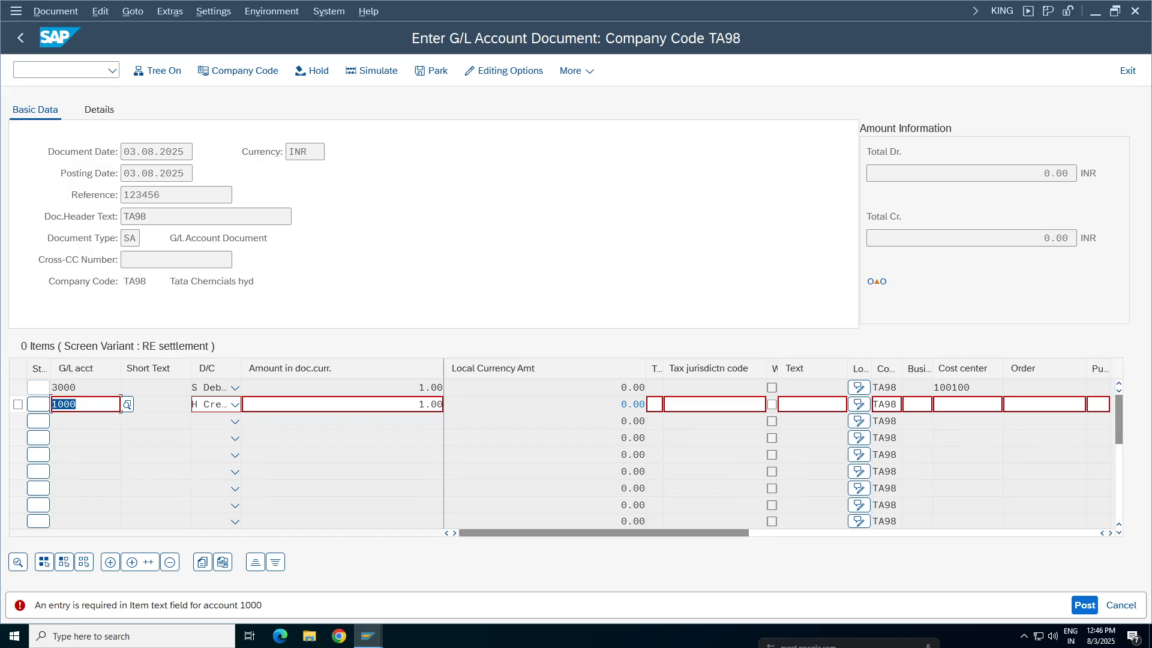
left_click(812, 404)
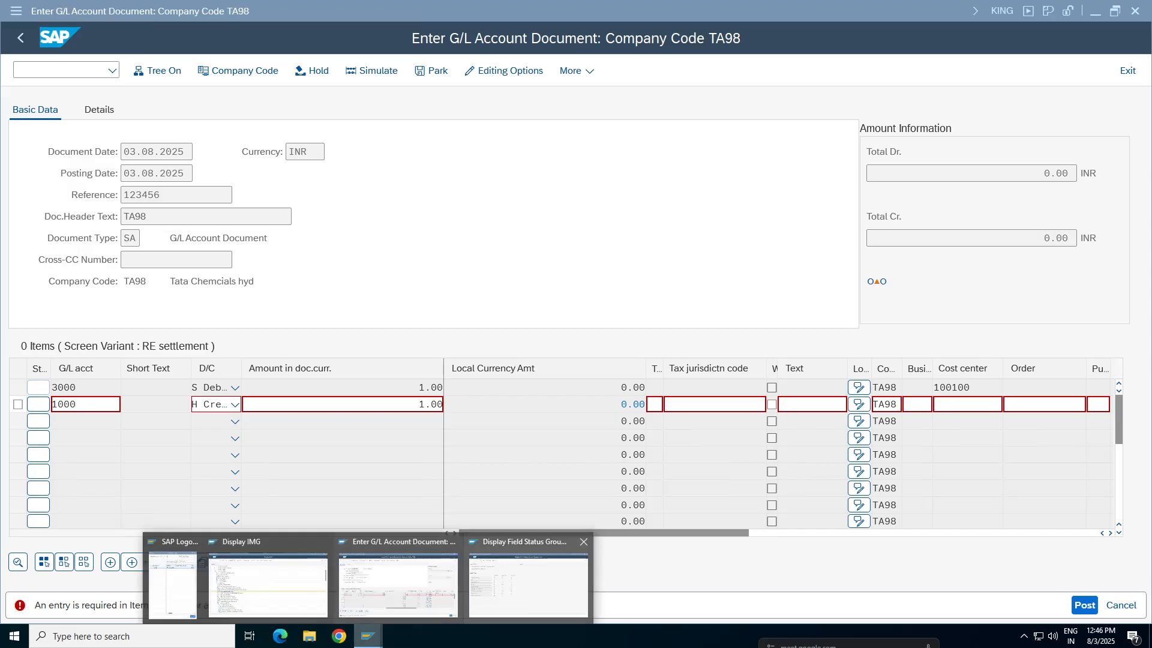
mouse_move(370, 641)
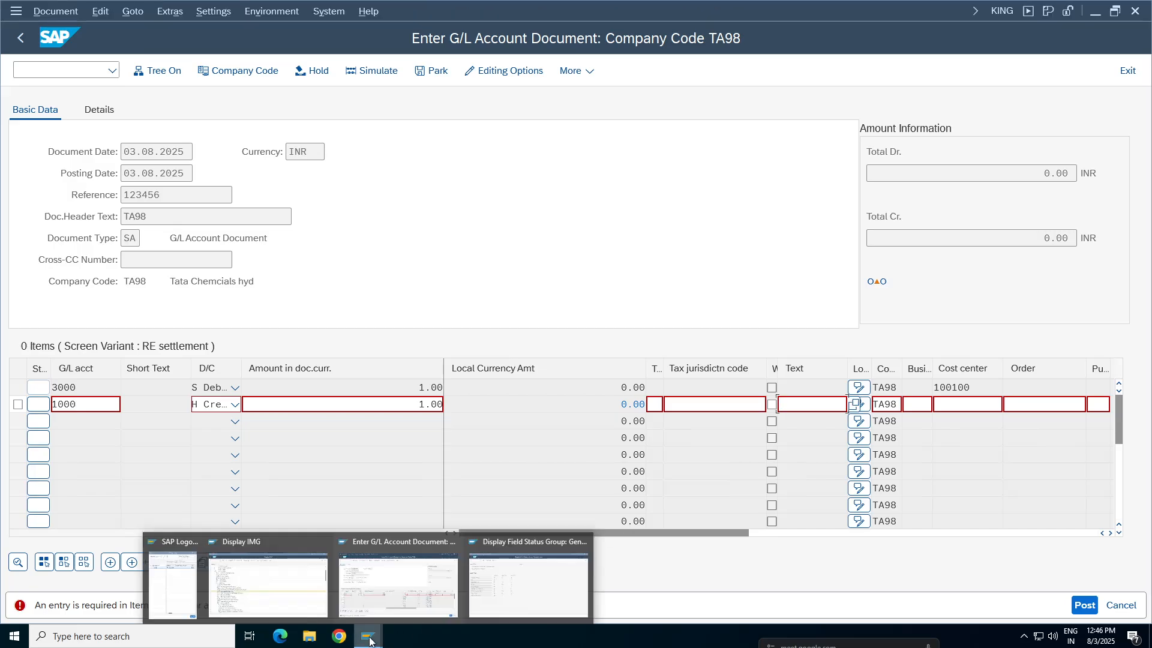
left_click(515, 591)
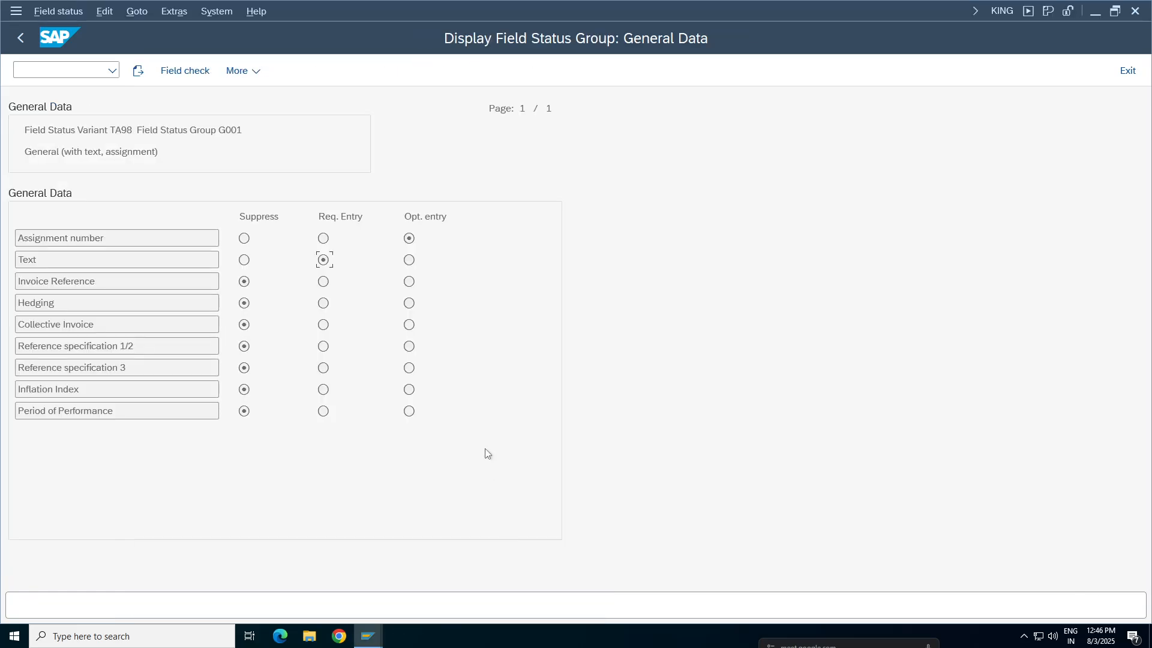
left_click(360, 637)
left_click(420, 594)
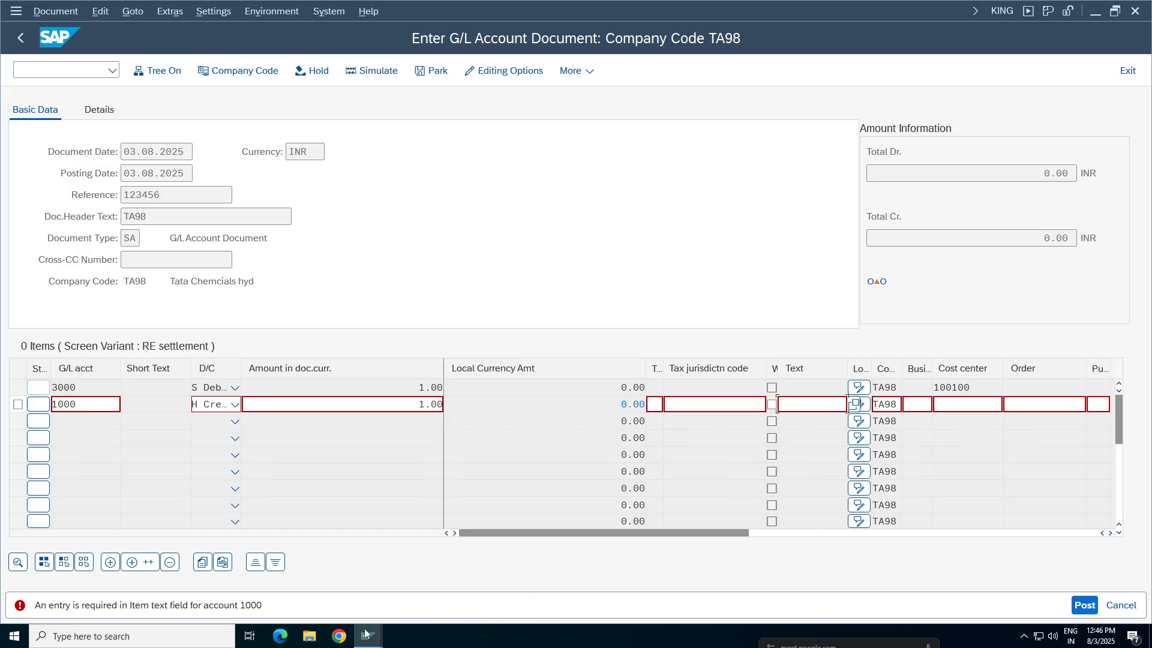
mouse_move(368, 636)
left_click(489, 585)
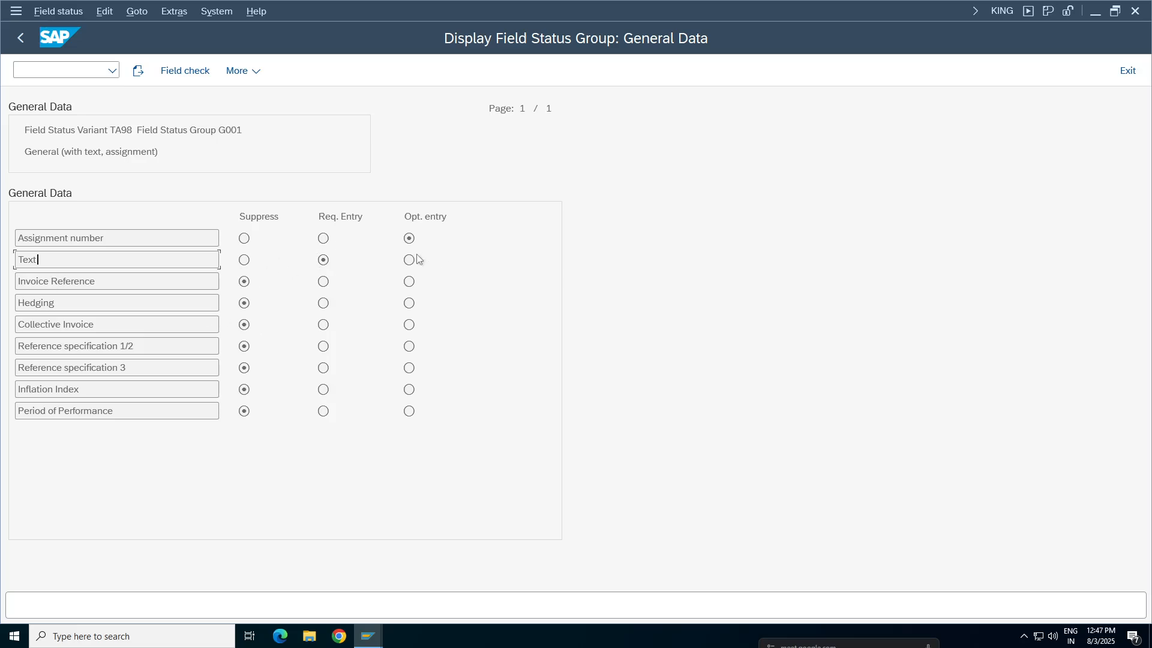
left_click(377, 635)
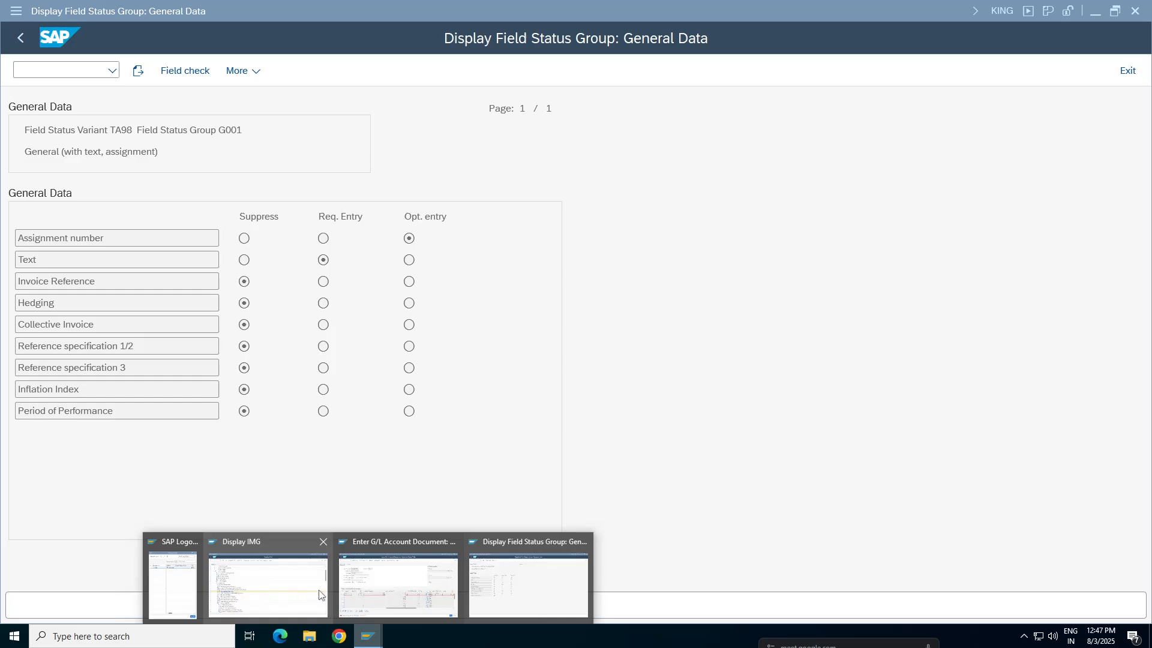
mouse_move(430, 593)
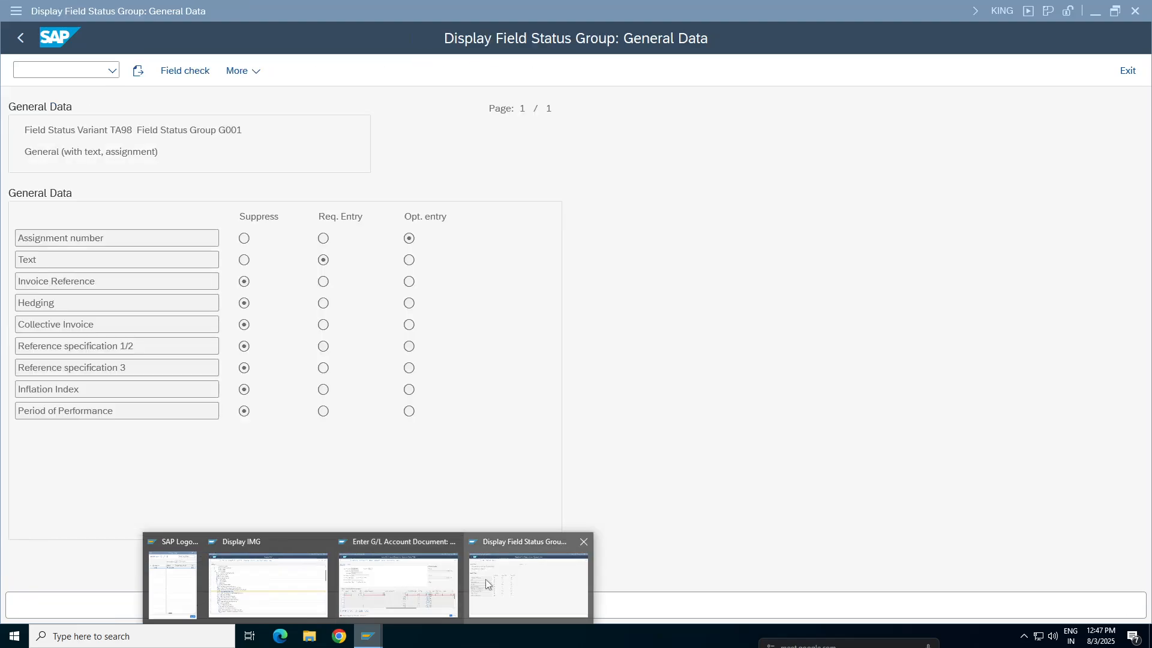
left_click(485, 578)
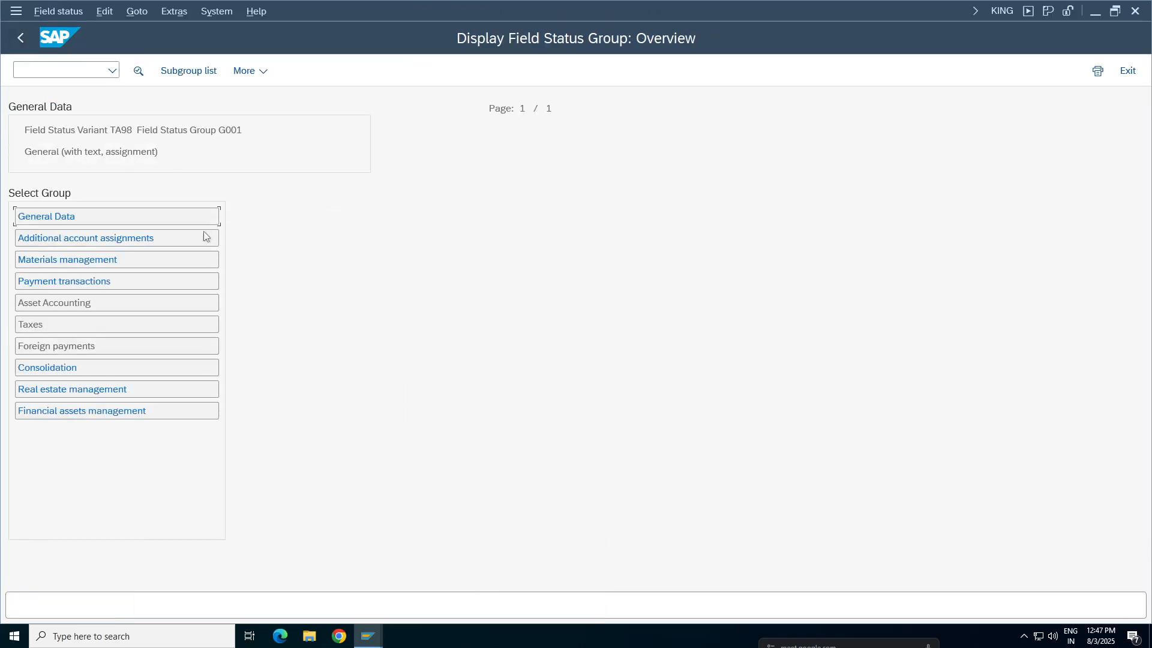
Return from the field status display to the G/L account data and open the field status variants maintenance in a new session
left_click(25, 43)
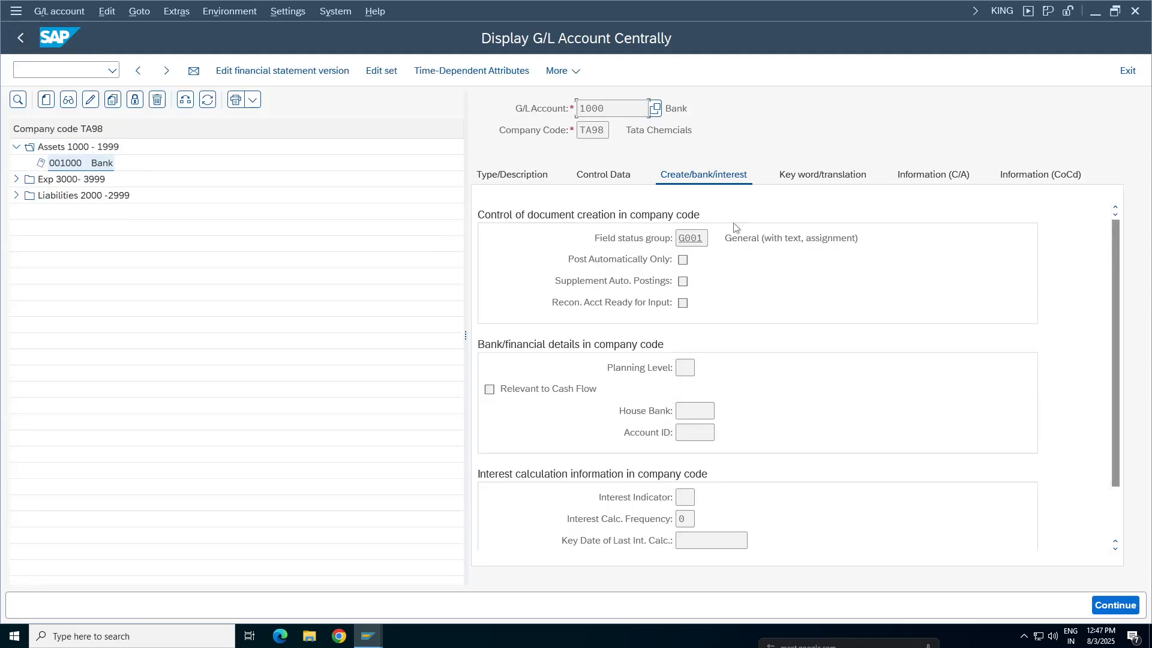
left_click(692, 238)
left_click(67, 71)
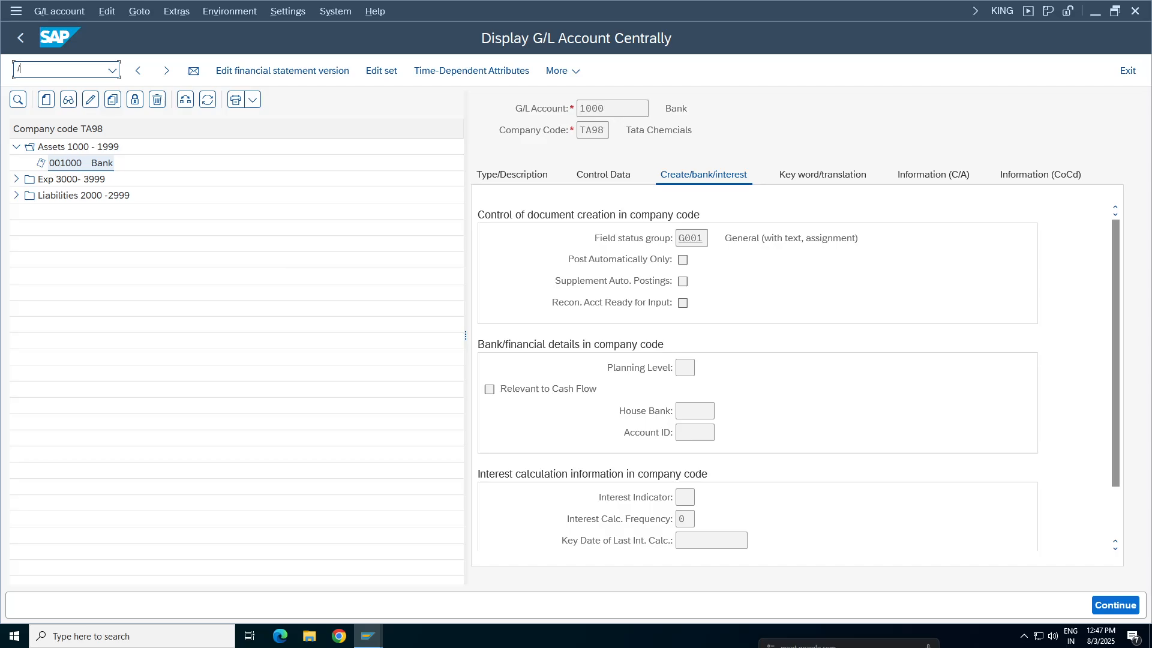
key("Return")
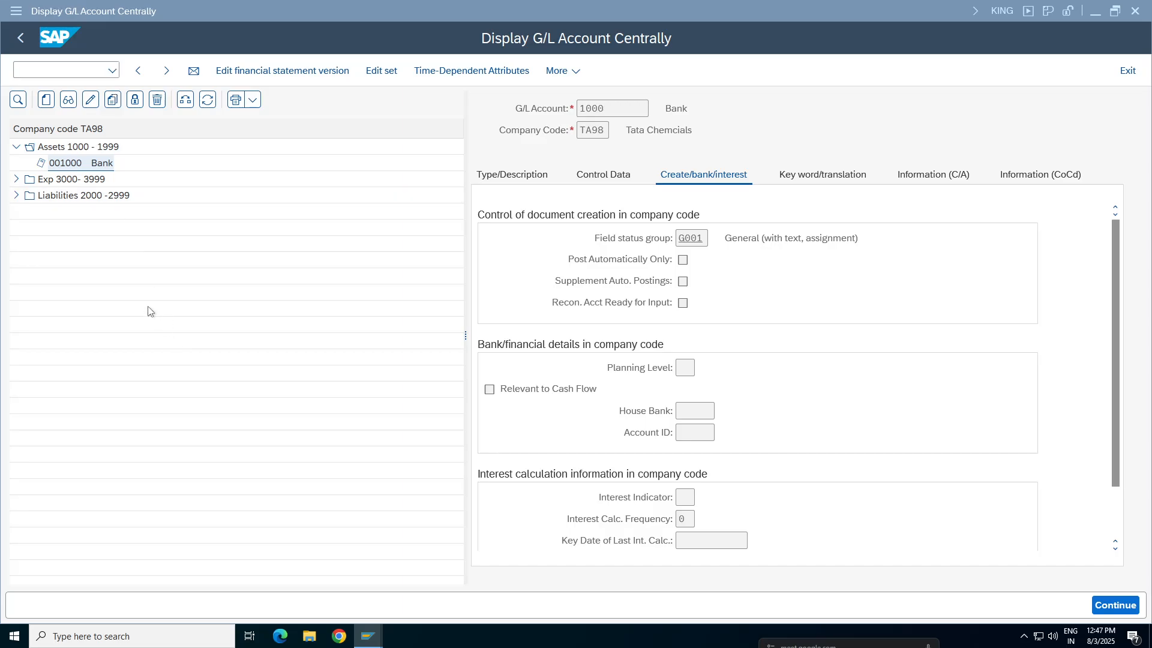
left_click(199, 230)
left_click(369, 636)
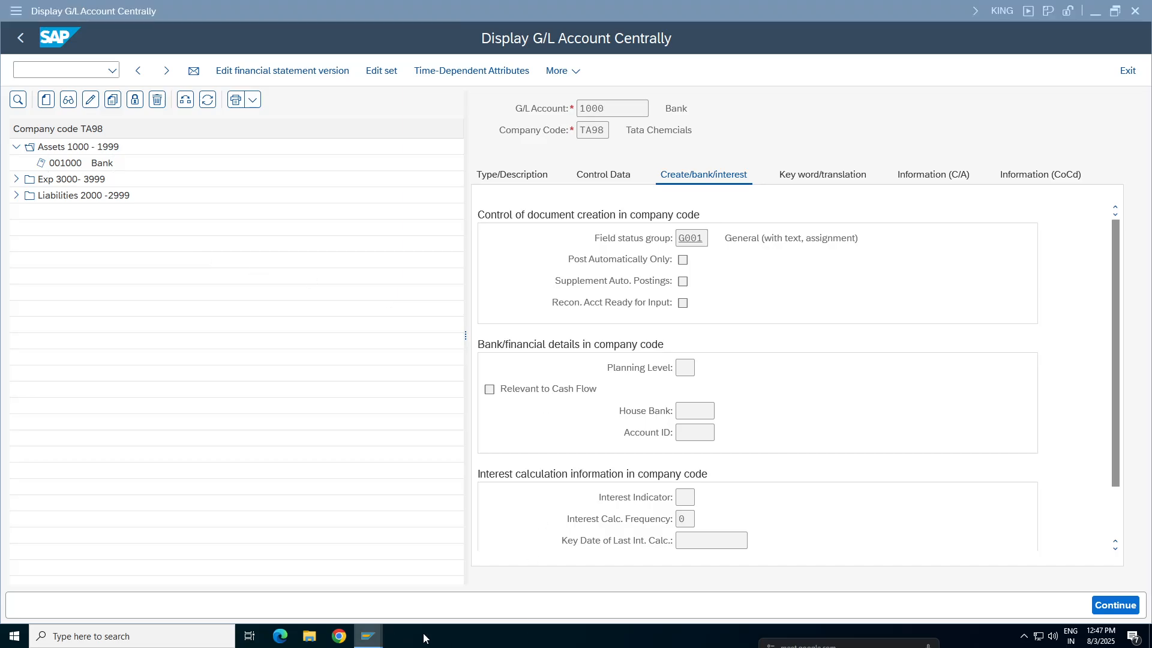
left_click(537, 598)
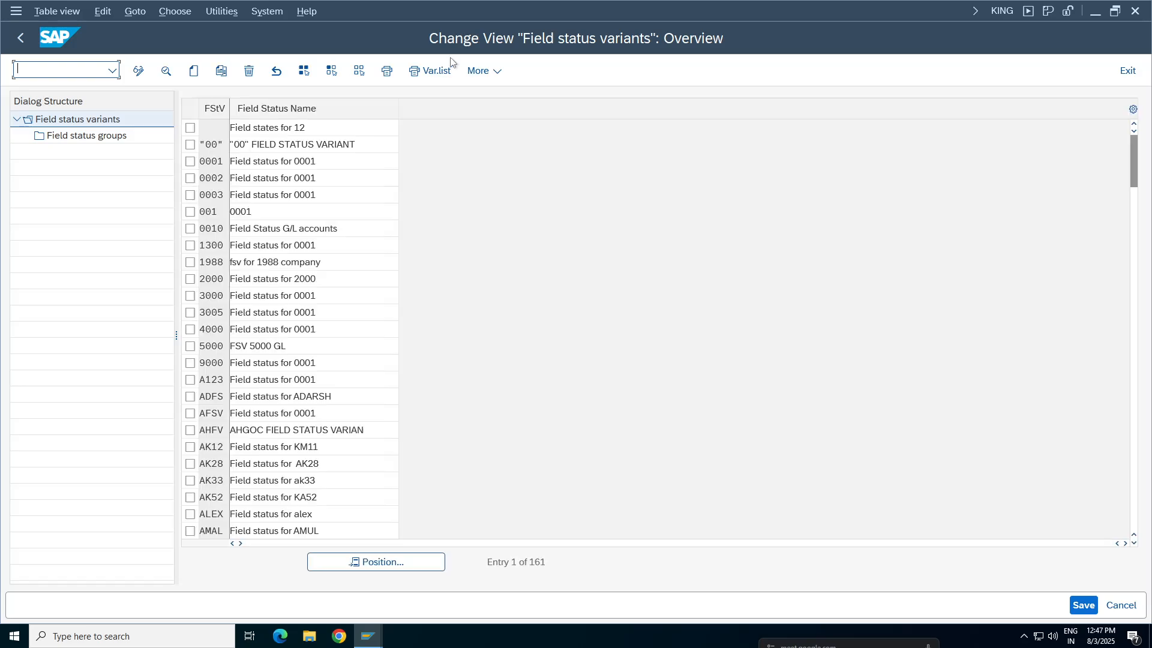
Locate field status variant TA98 and open its field status group G001 for maintenance
left_click(378, 562)
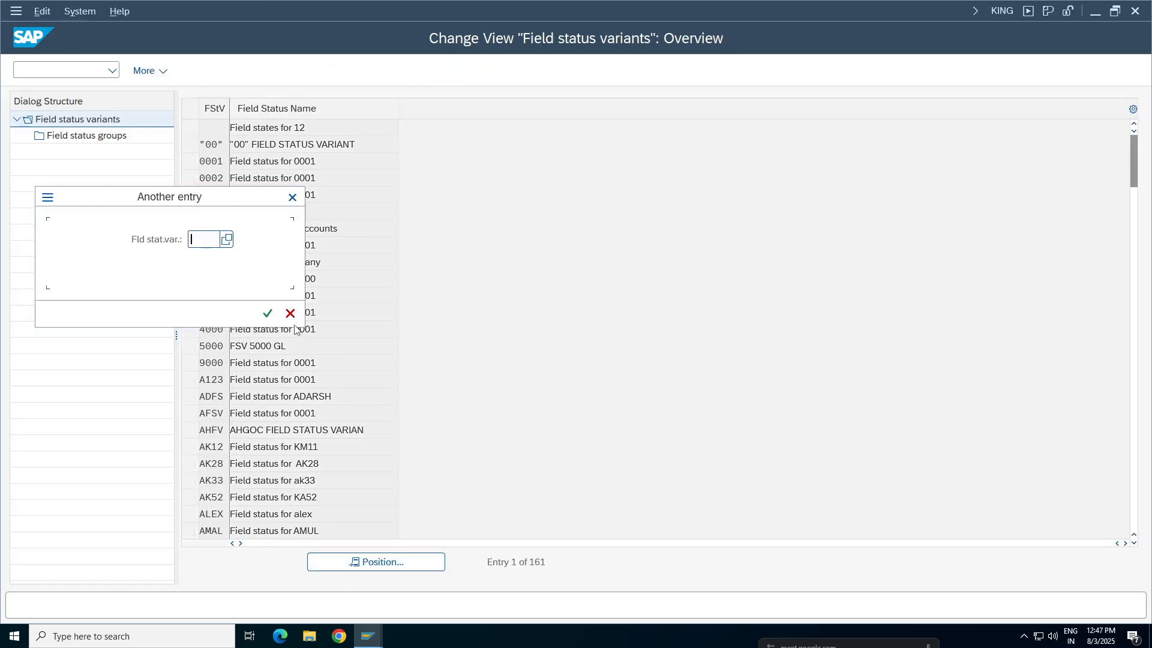
type("4000")
key("Return")
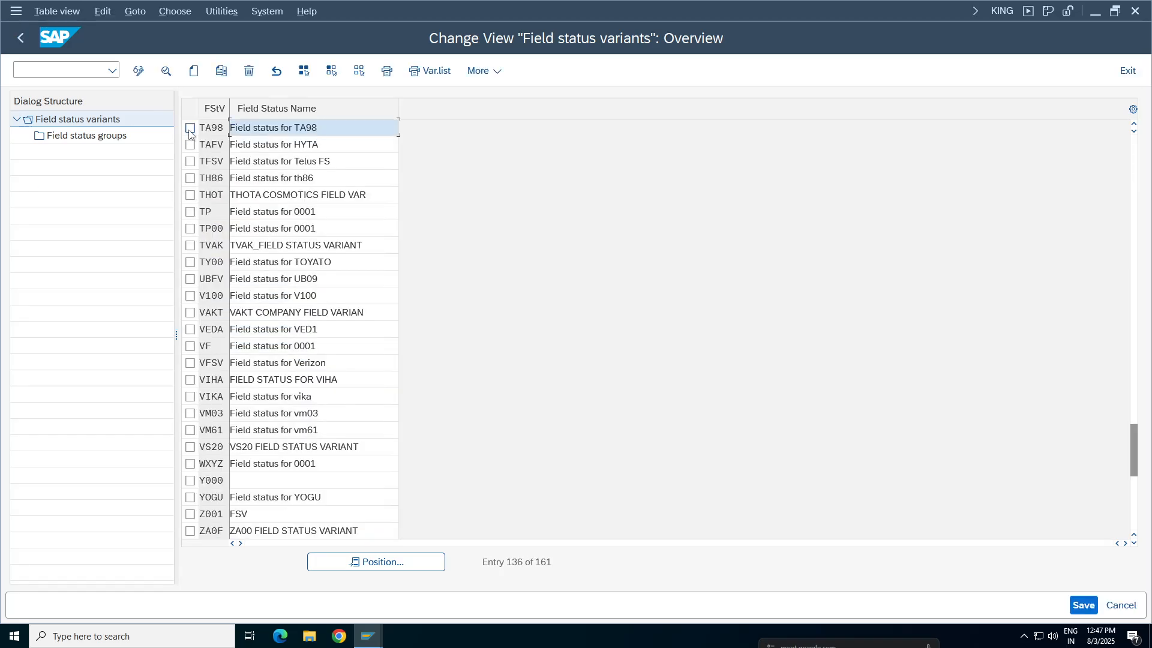
left_click(191, 128)
double_click(60, 139)
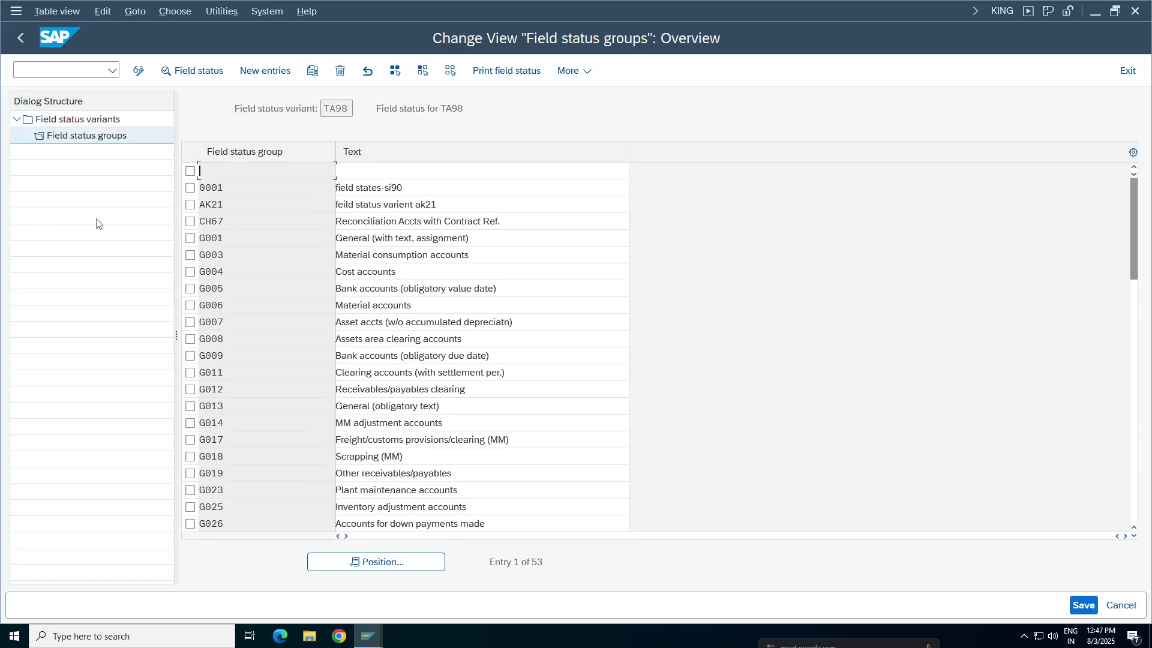
left_click(190, 238)
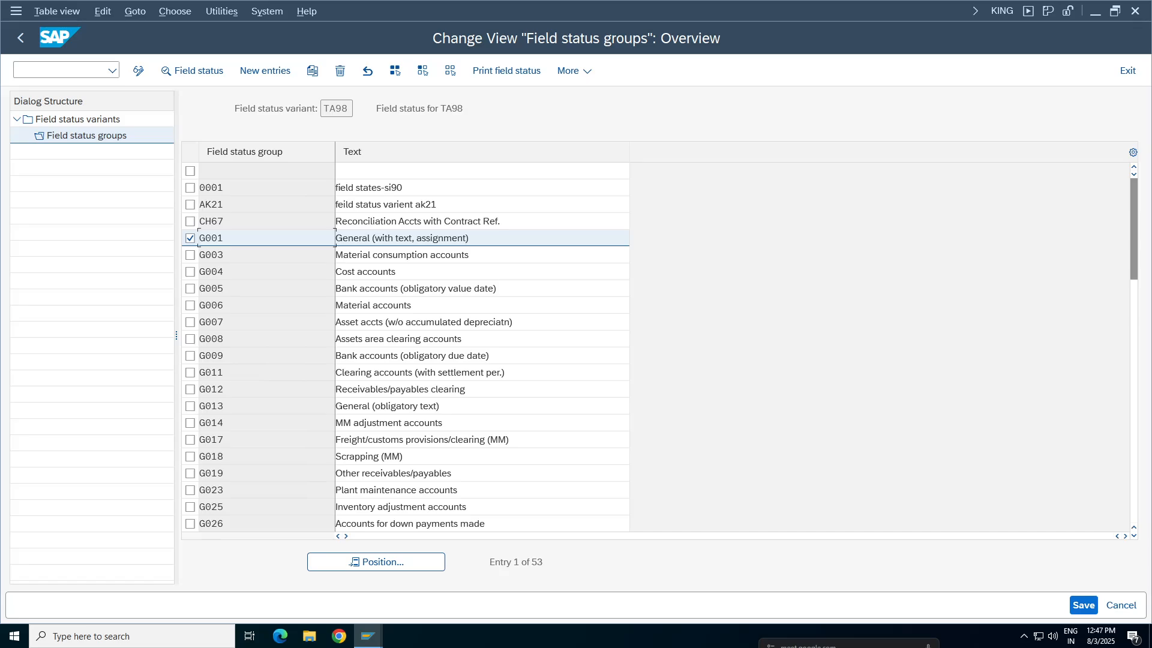
double_click(231, 239)
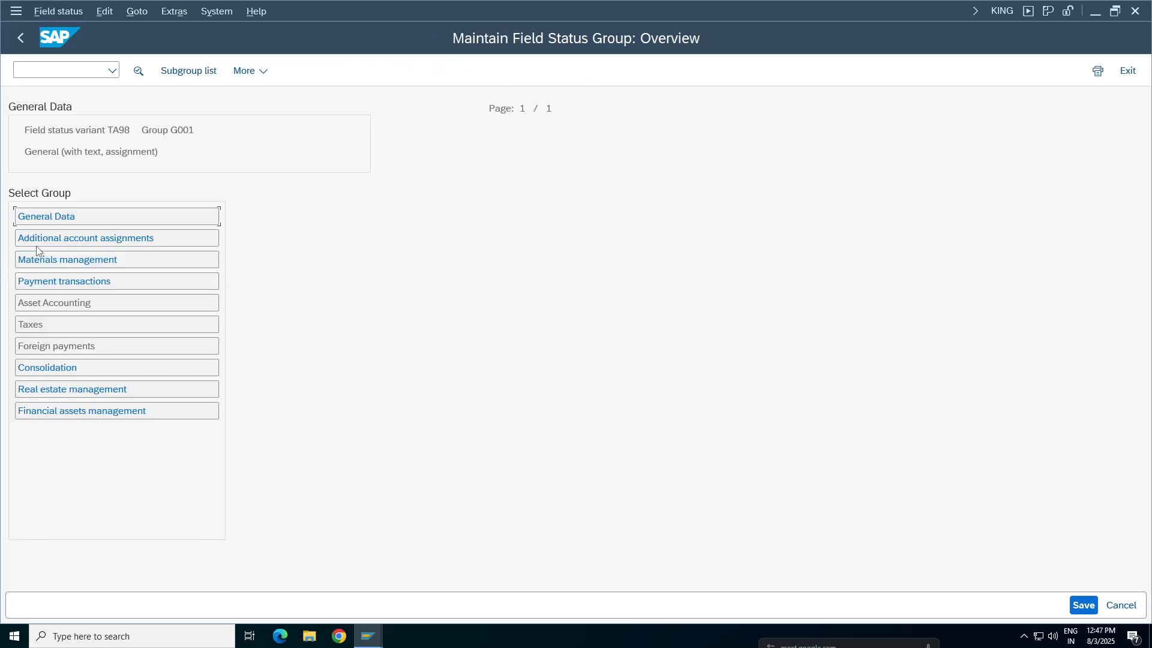
Set the Text field to Suppress in the General Data of field status group G001 and save the group
double_click(40, 218)
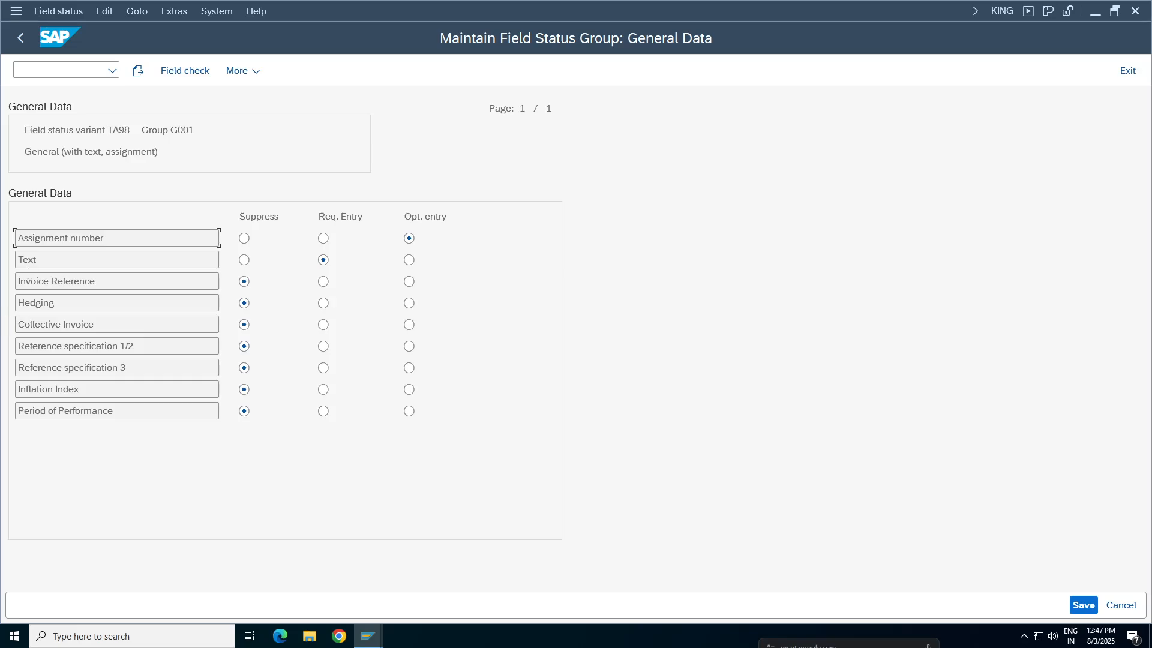
double_click(27, 260)
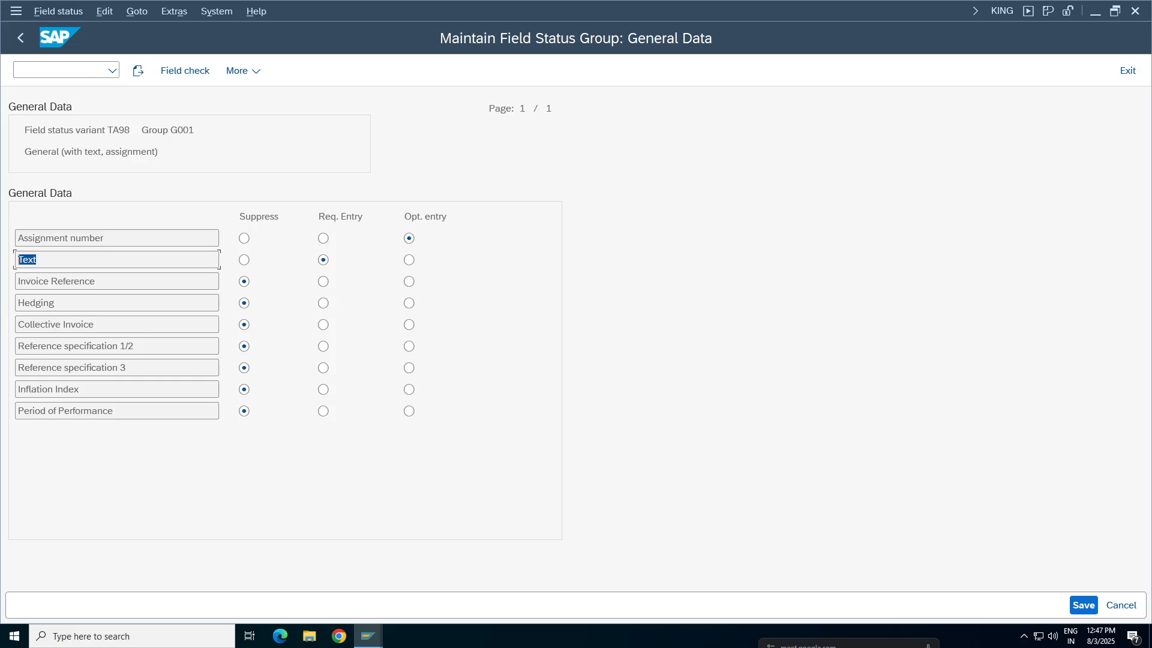
left_click(243, 262)
key("ctrl+s")
left_click(338, 309)
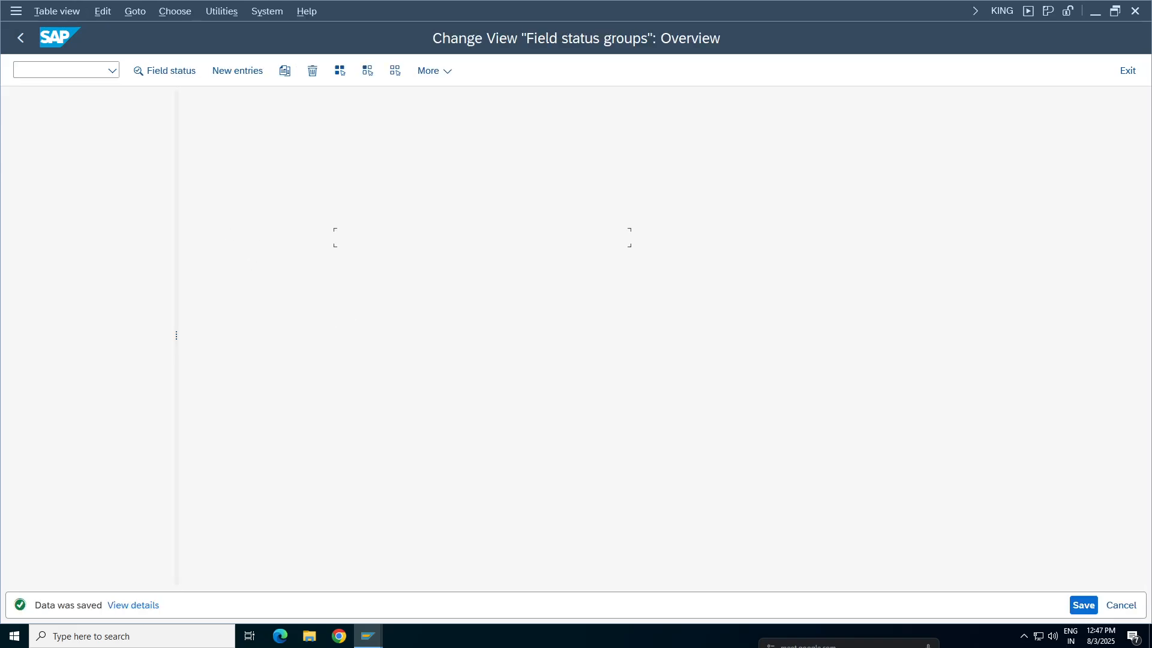
Switch to the G/L document entry session and start a fresh G/L account document entry from it in a new session
mouse_move(367, 636)
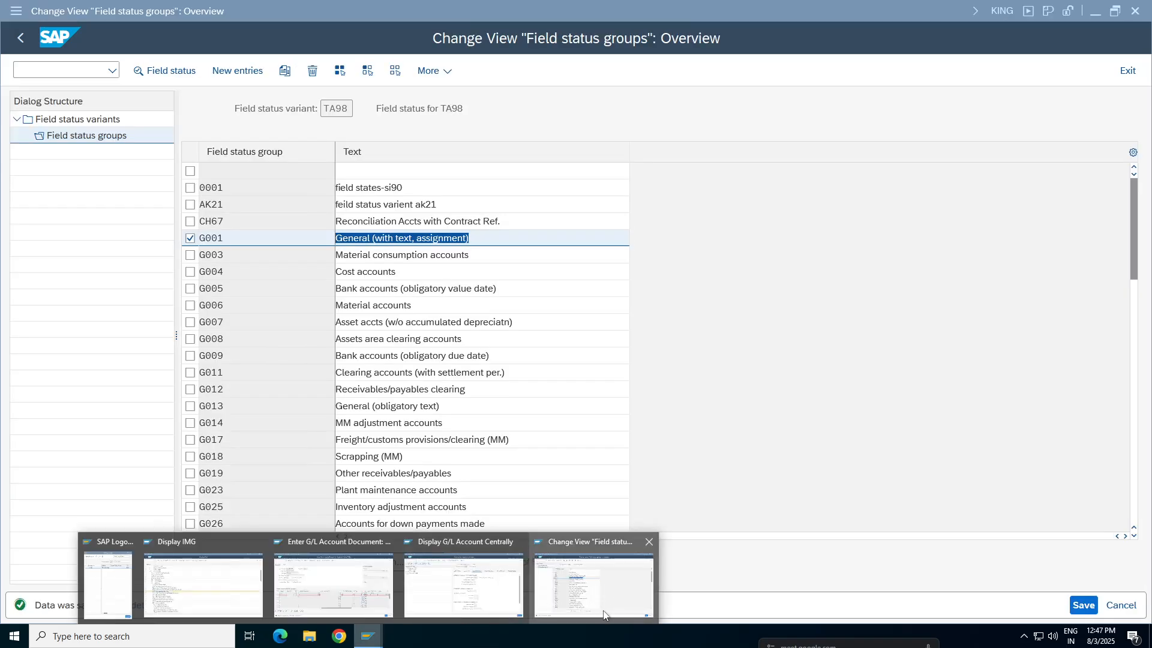
left_click(289, 589)
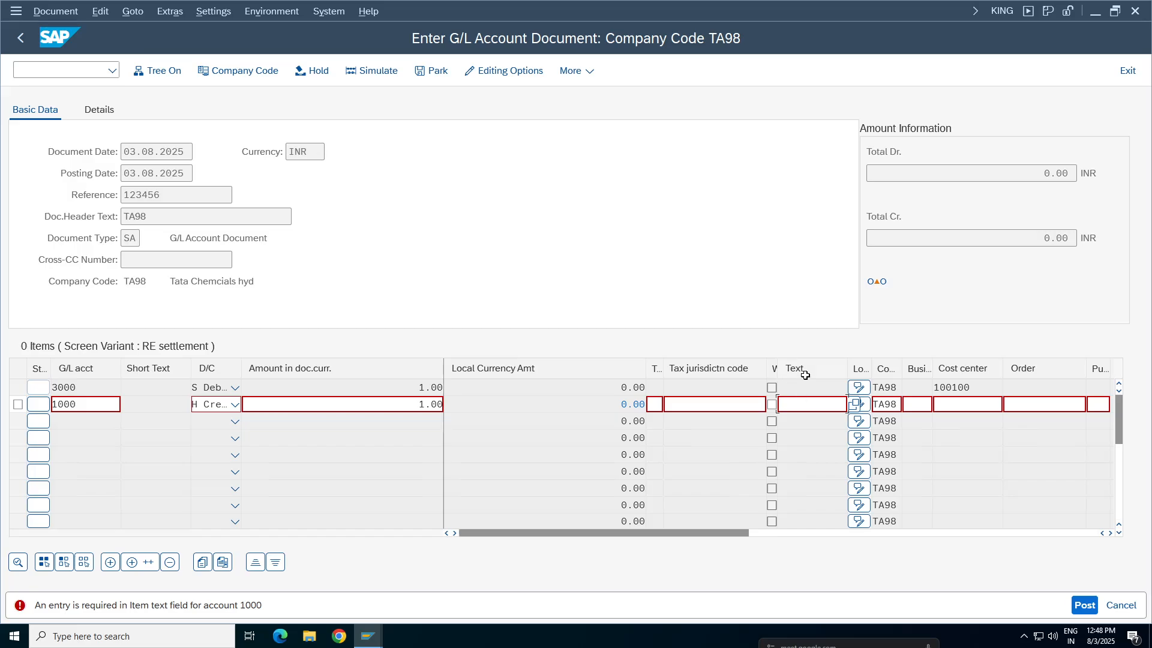
left_click(35, 69)
key("Return")
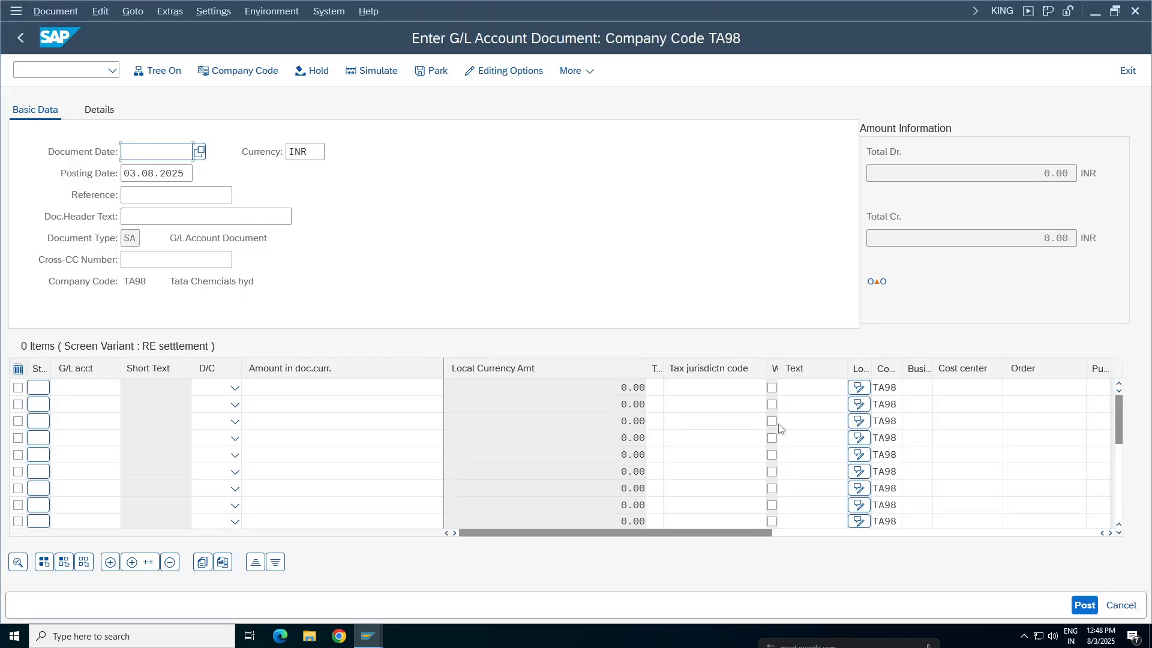
Fill in the document header with document date 03.08.2025, reference 123456 and header text TA98
left_click(192, 151)
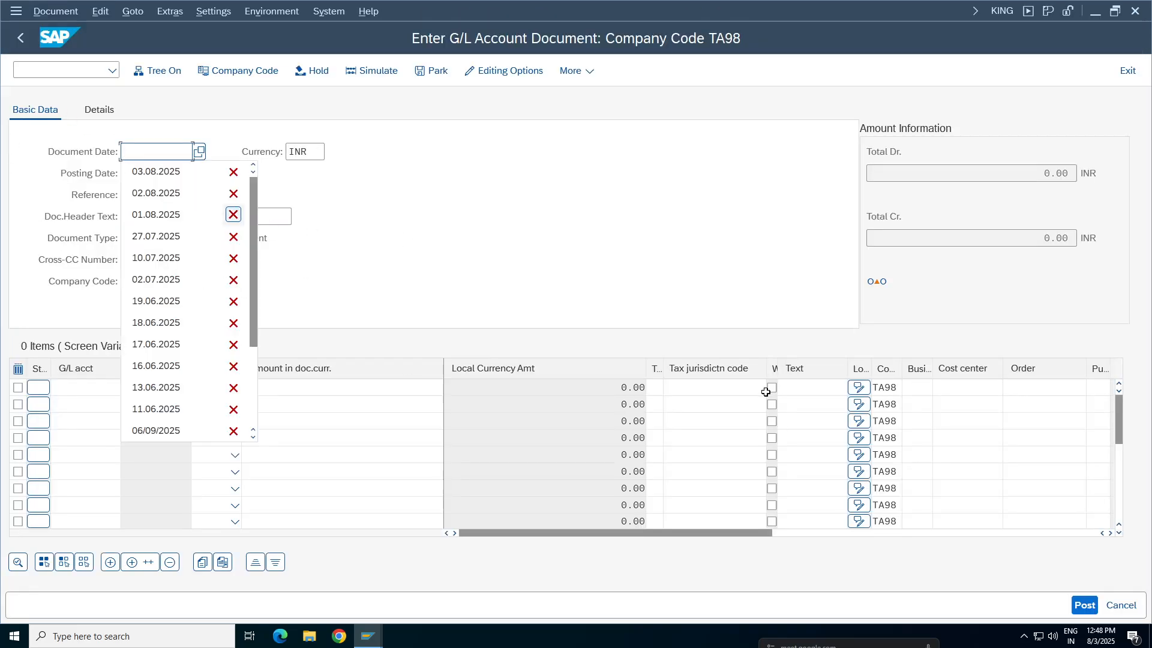
left_click(192, 172)
left_click(134, 196)
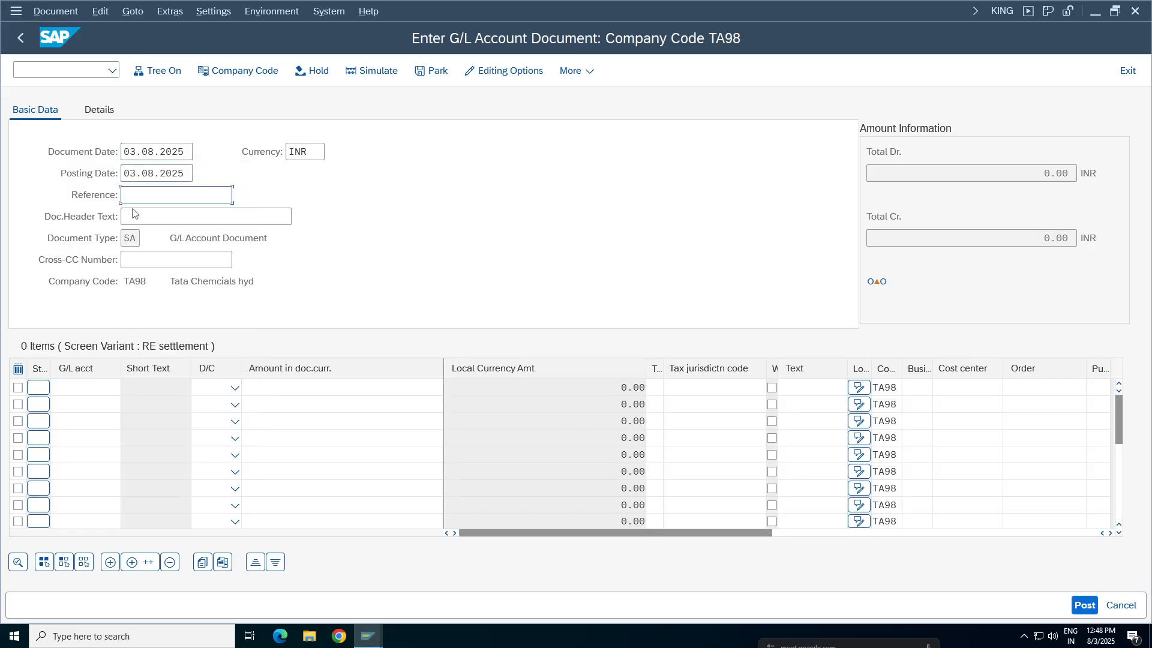
left_click(148, 214)
left_click(146, 218)
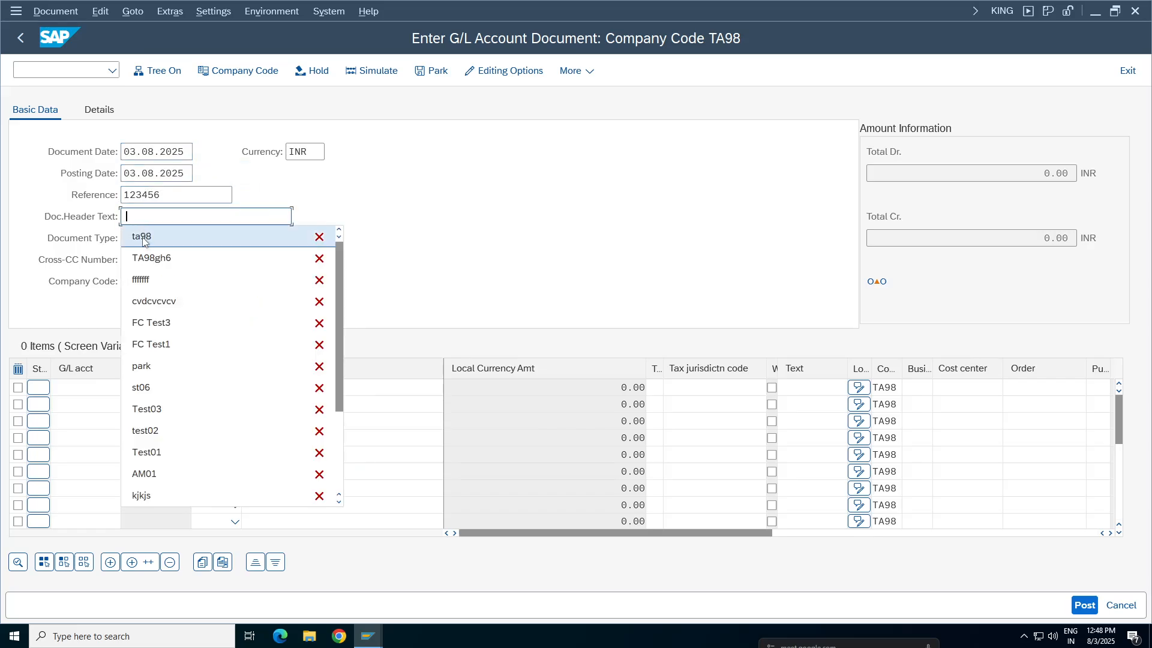
key("Escape")
type("TA98")
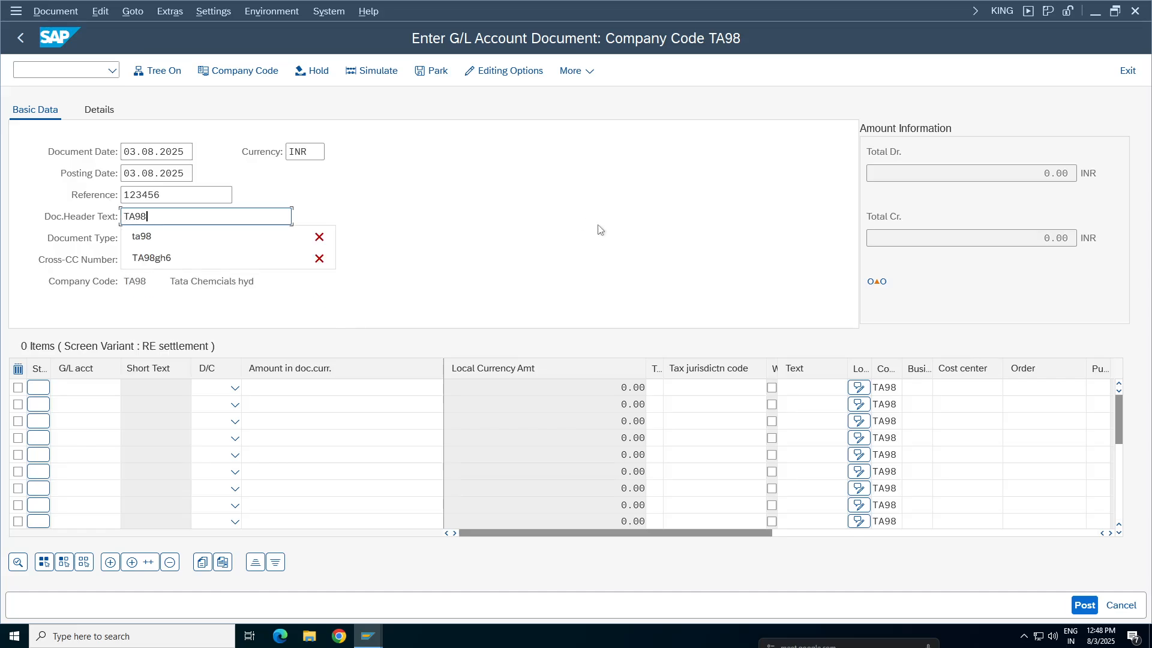
key("Escape")
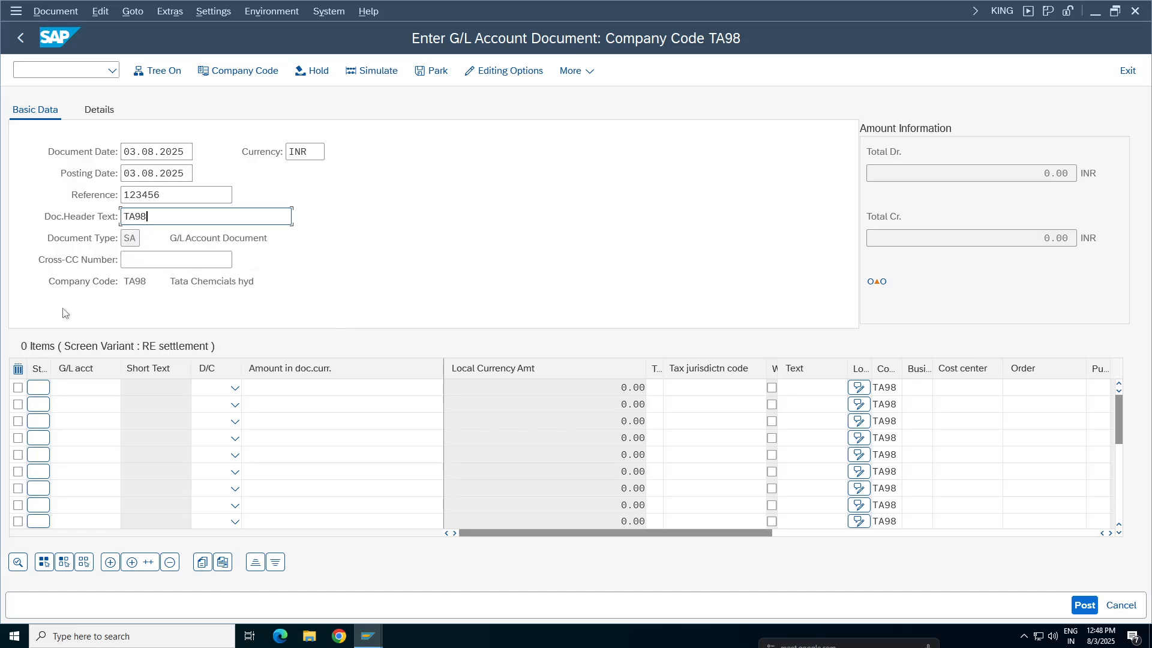
Enter G/L account 3000 in the first line item and 1000 in the second
left_click(78, 388)
key("Down")
key("Down")
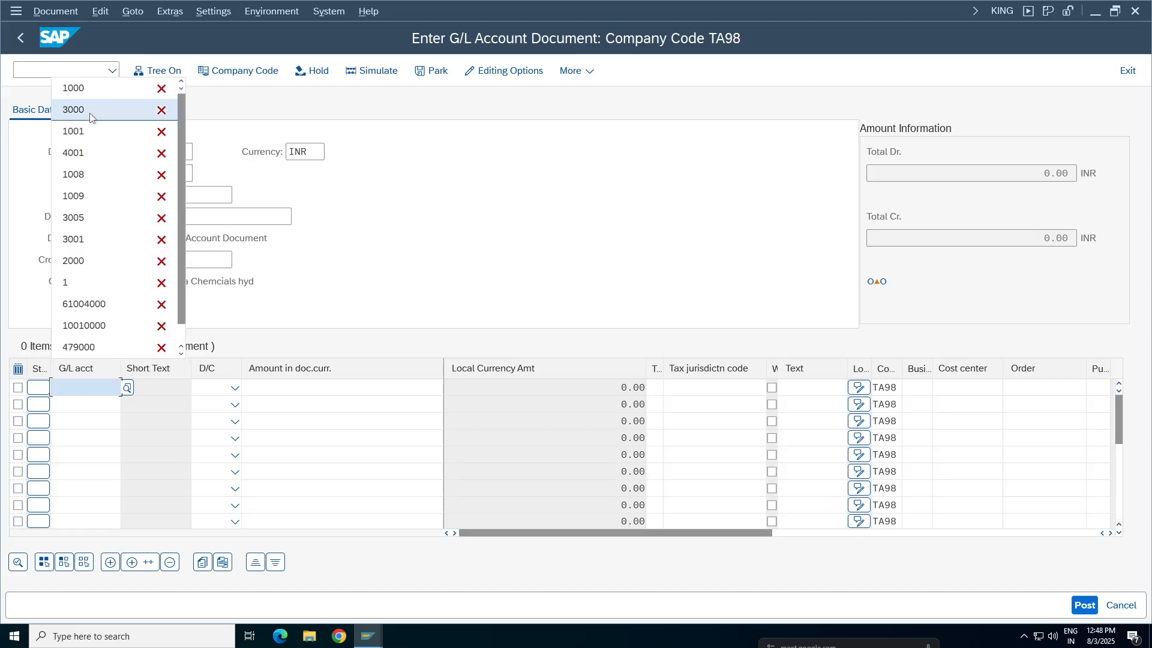
key("Return")
left_click(80, 405)
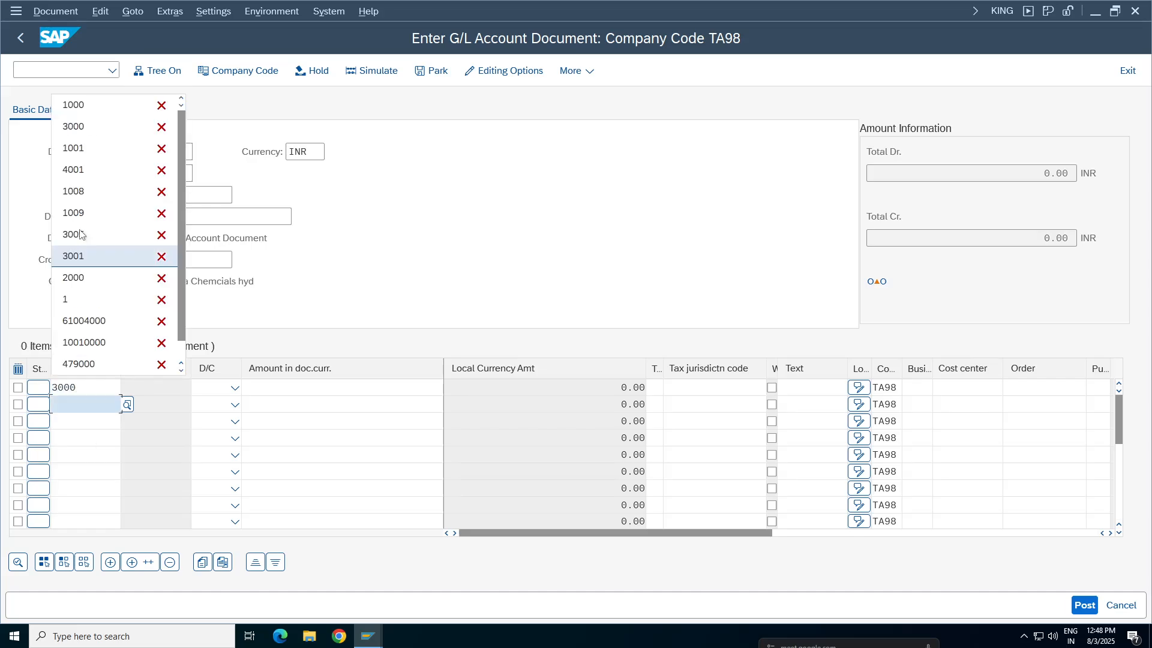
left_click(75, 108)
Set the 3000 line to debit and the 1000 line to credit, each with an amount of 1
left_click(234, 387)
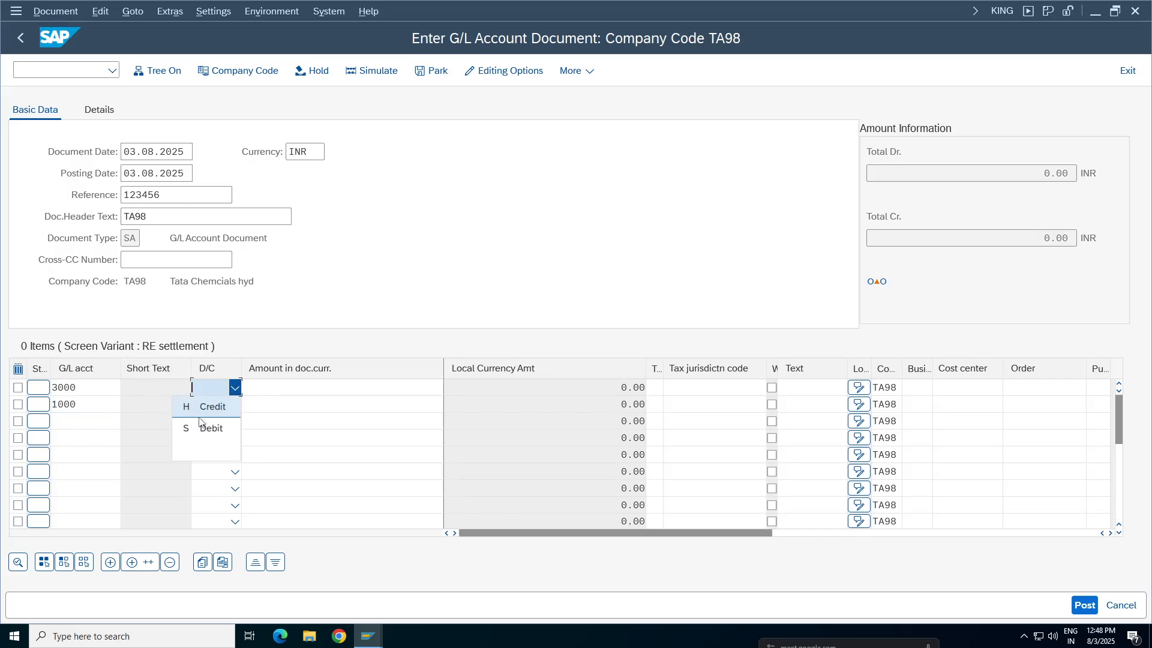
left_click(213, 428)
left_click(234, 405)
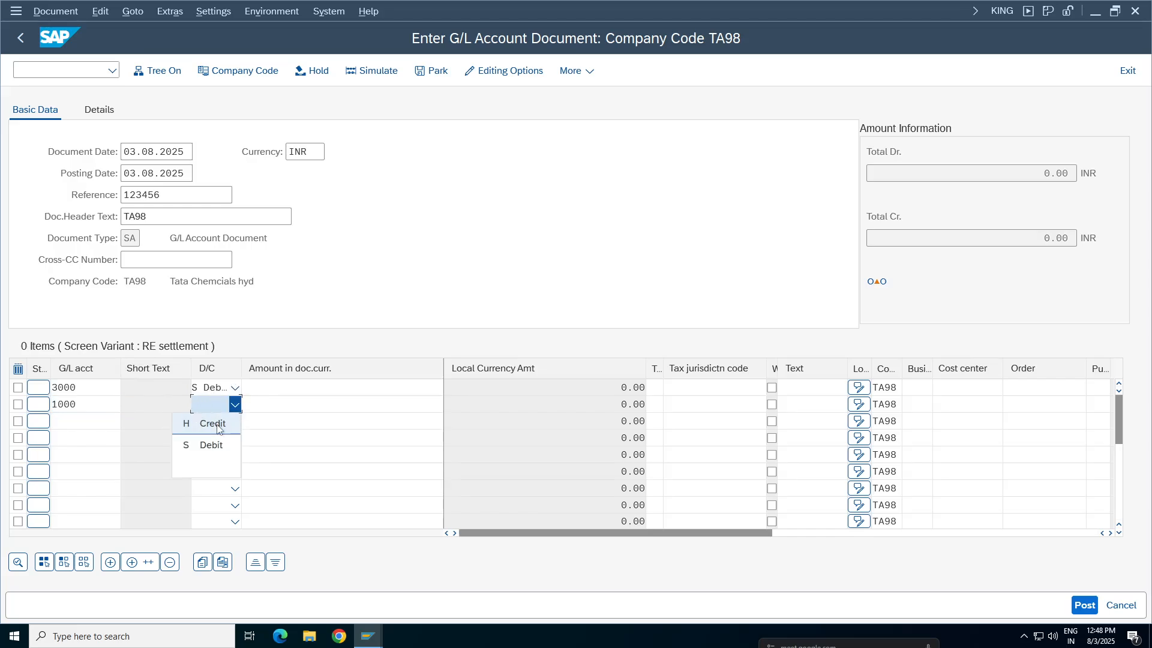
left_click(220, 424)
left_click(306, 388)
left_click(349, 90)
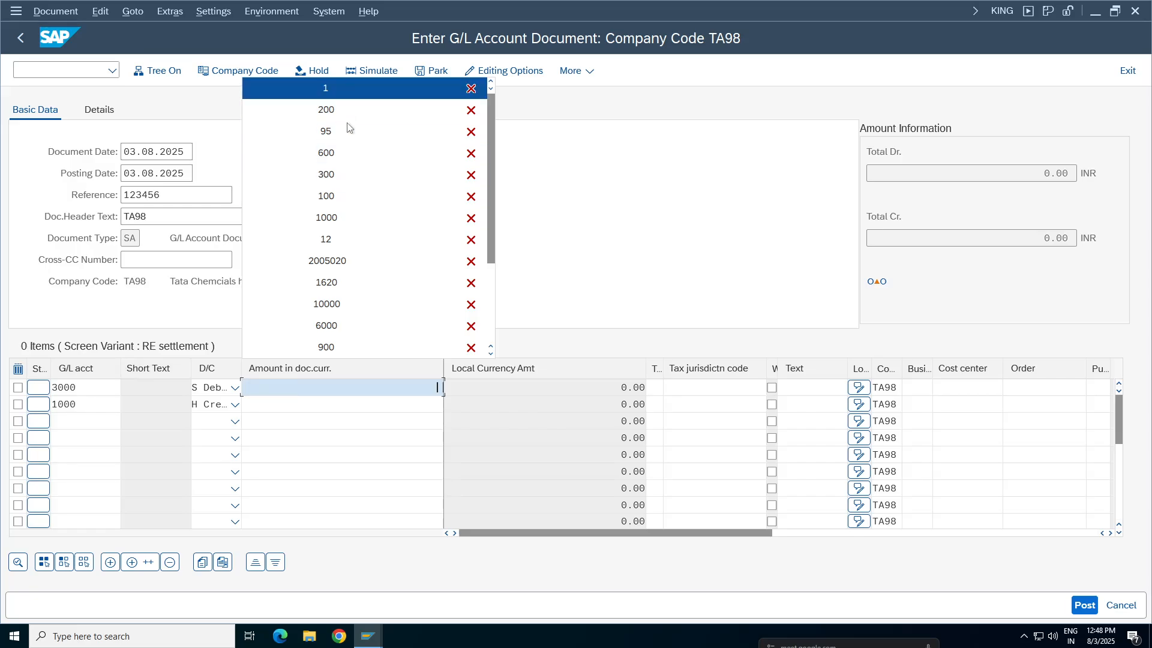
left_click(342, 404)
left_click(360, 105)
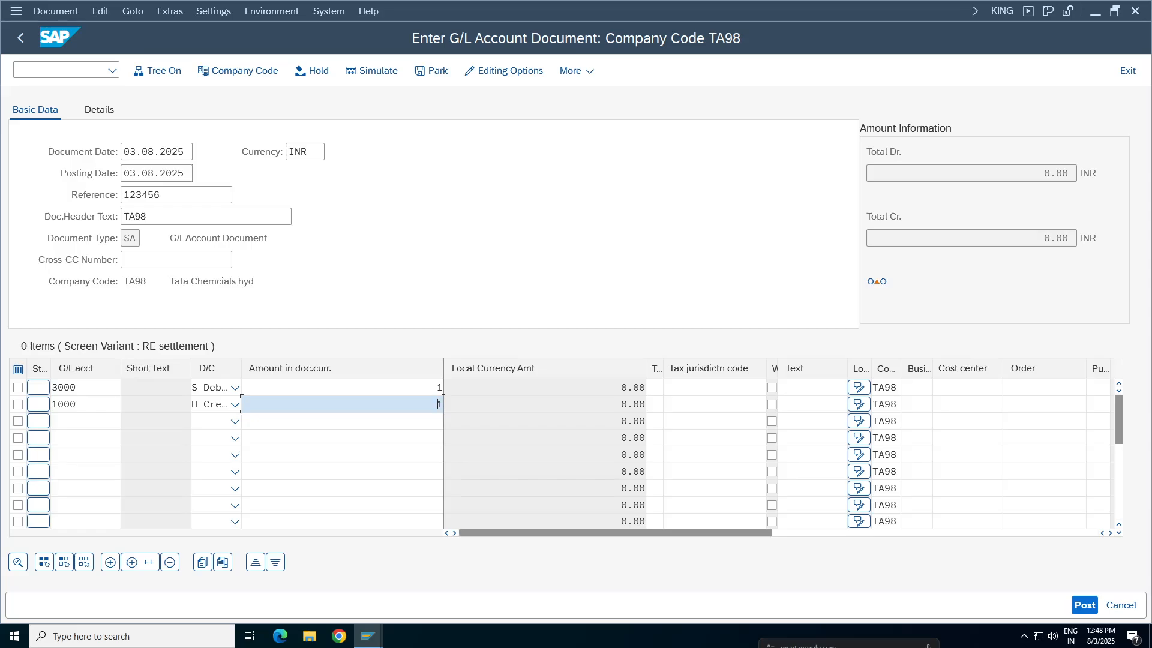
Assign cost center 100100 to the 3000 line and business area TCHY to the 1000 line, and validate the items
left_click(962, 388)
left_click(963, 406)
left_click(917, 406)
left_click(926, 423)
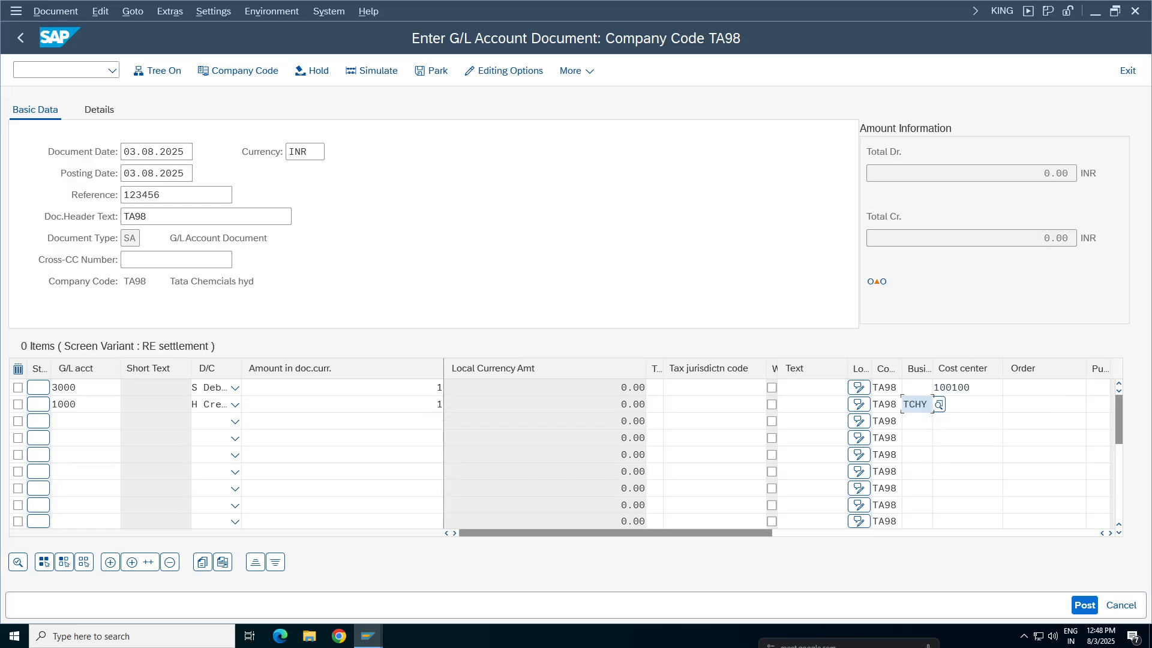
left_click(811, 405)
key("Return")
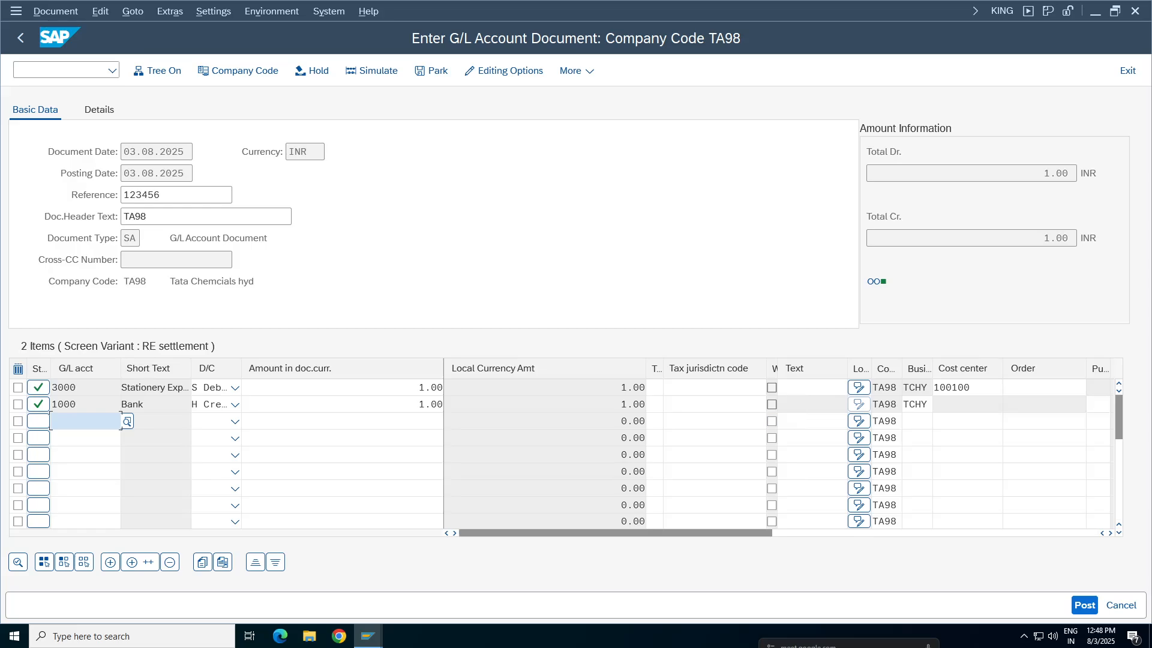
Check whether the Text field of the 1000 line item accepts an entry, comparing it with the other rows' Text fields
left_click(802, 405)
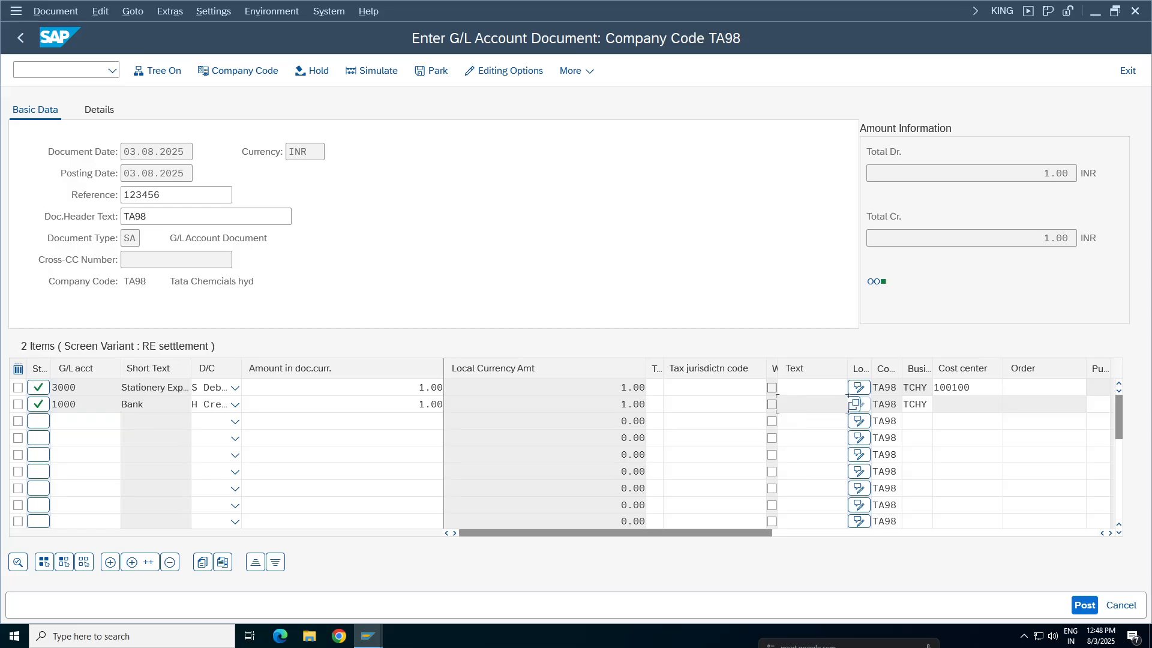
left_click(18, 404)
double_click(119, 404)
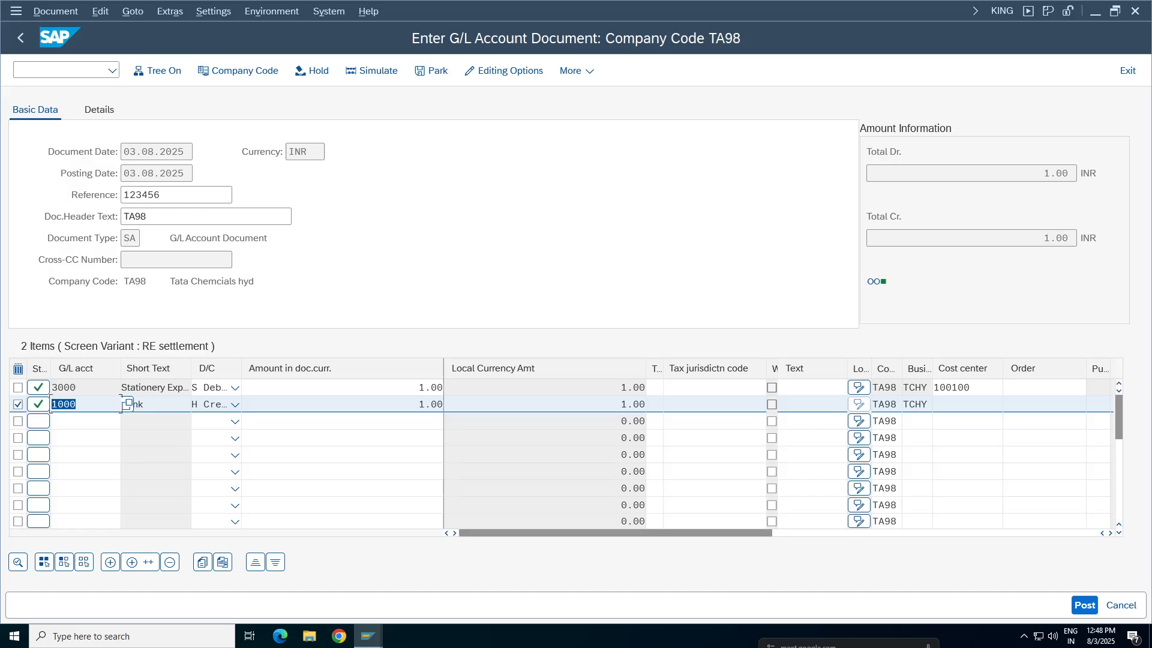
left_click(853, 404)
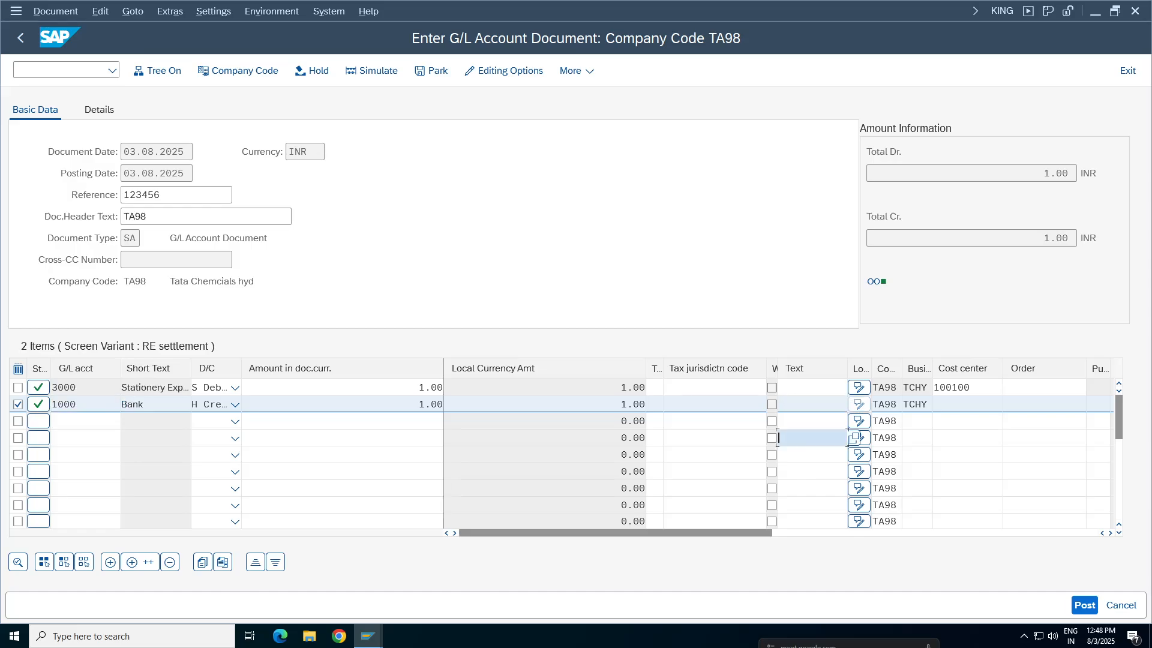
left_click(18, 405)
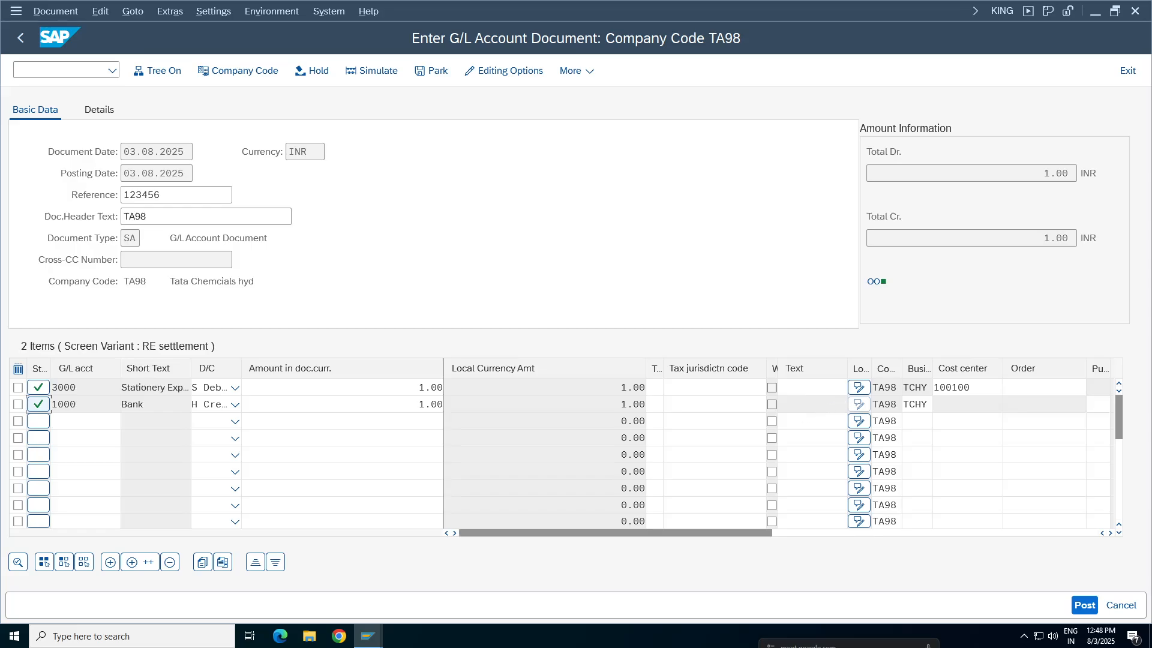
left_click(852, 404)
left_click(848, 423)
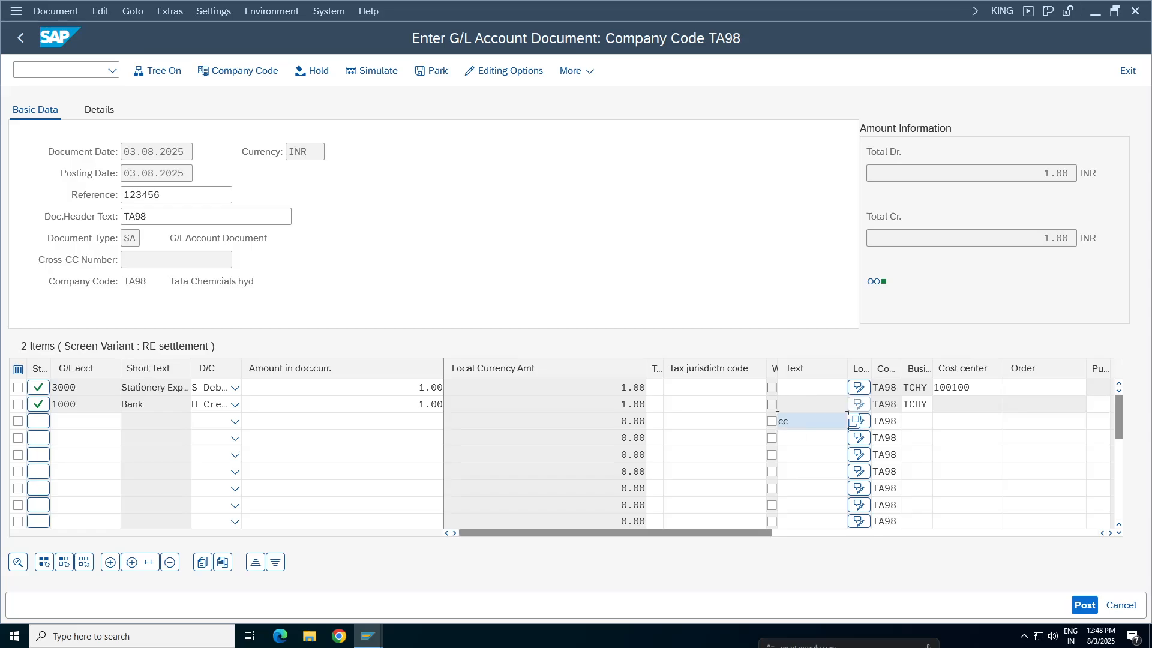
key("BackSpace")
key("BackSpace")
left_click(811, 388)
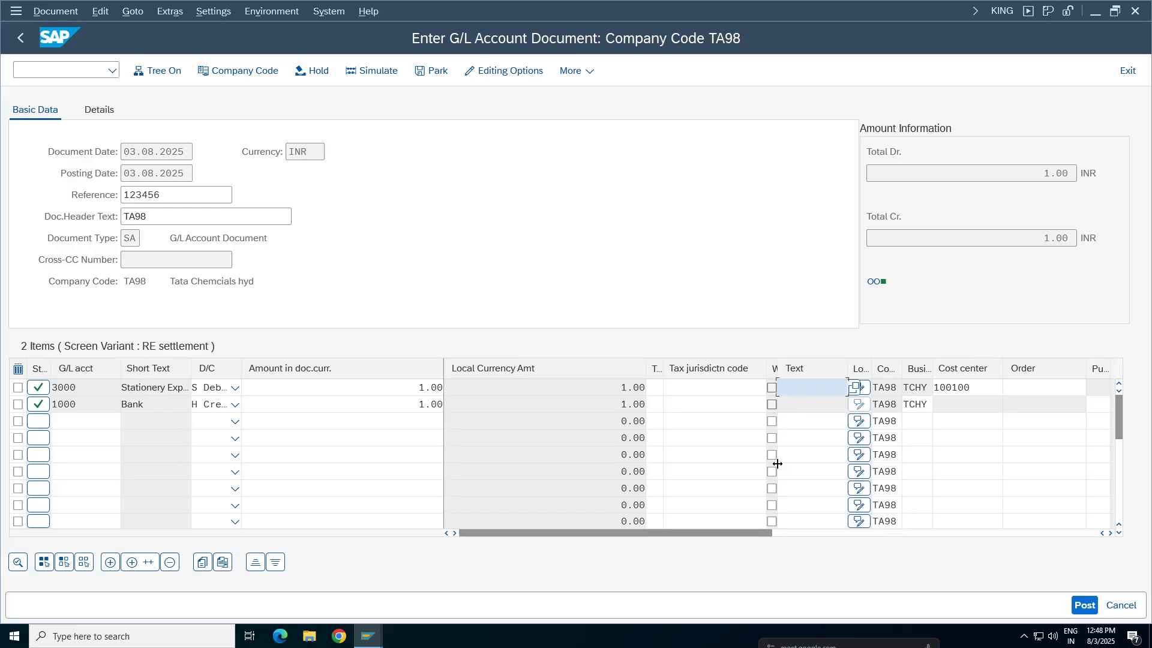
double_click(125, 404)
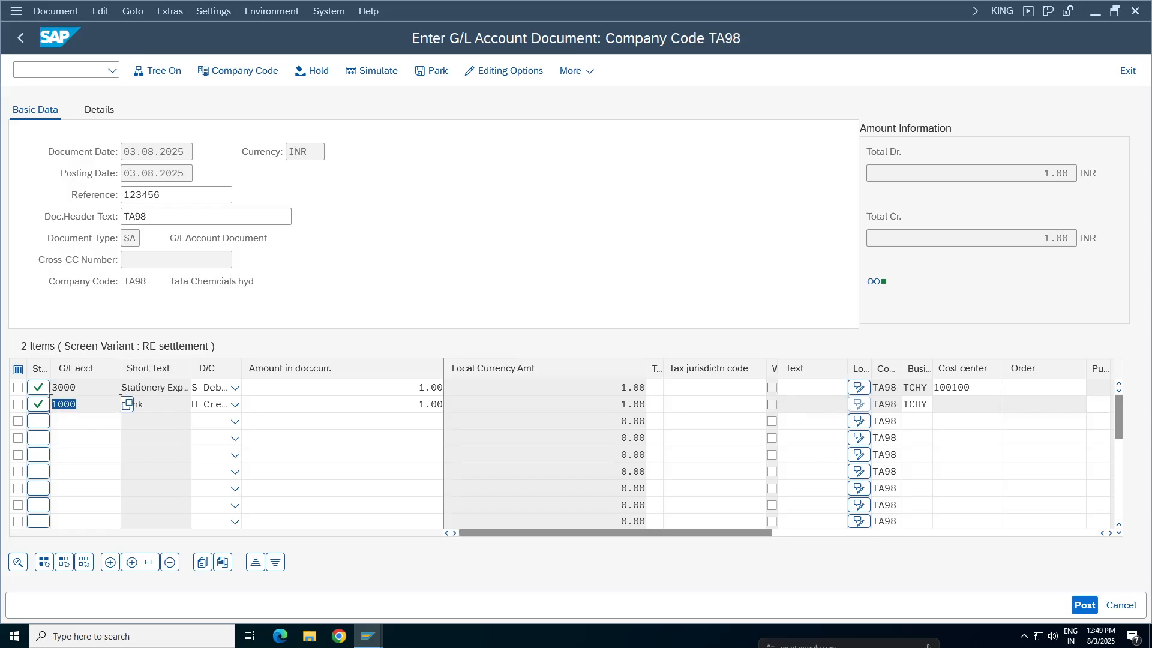
Return to field status group G001, set the Text field under General Data to optional entry and save
left_click(368, 636)
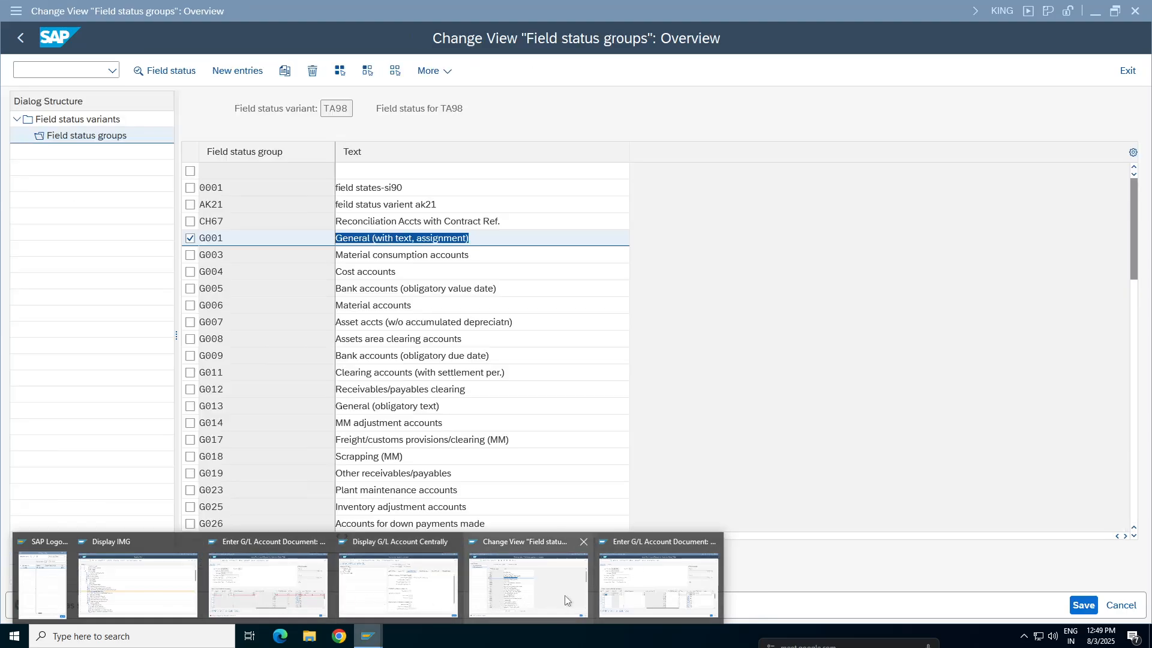
left_click(565, 596)
double_click(384, 244)
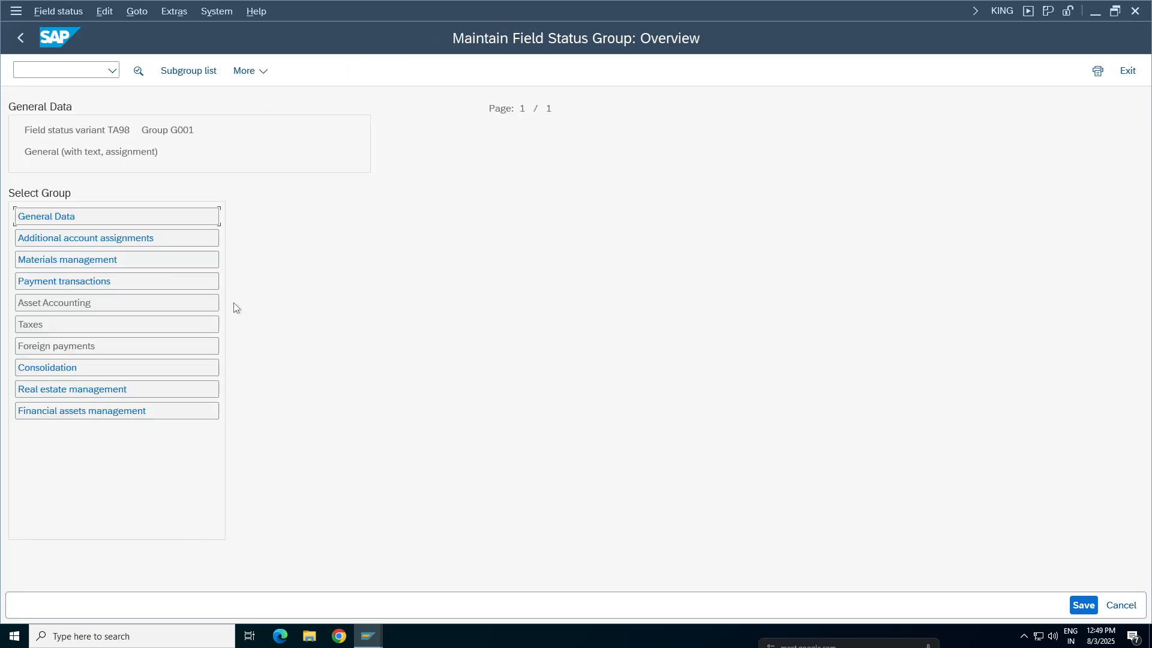
left_click(53, 216)
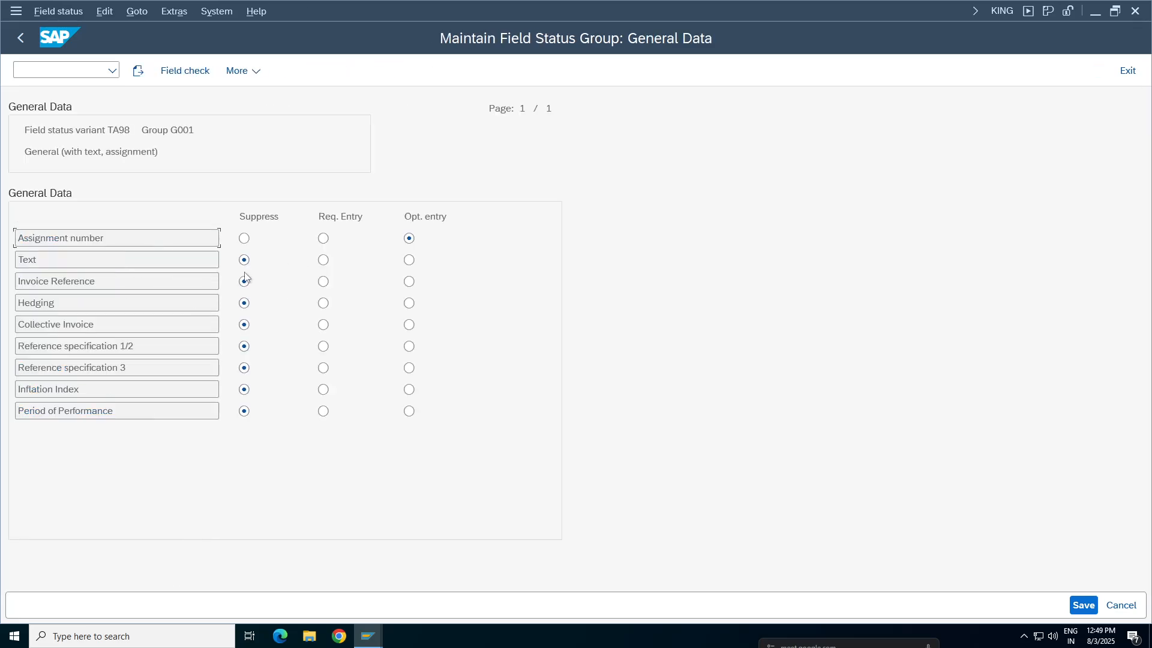
left_click_drag(41, 260, 17, 260)
left_click(409, 259)
left_click(1083, 605)
Revisit the earlier document entry session, and reopen G001's General Data to recheck the Text field status and save again
mouse_move(368, 636)
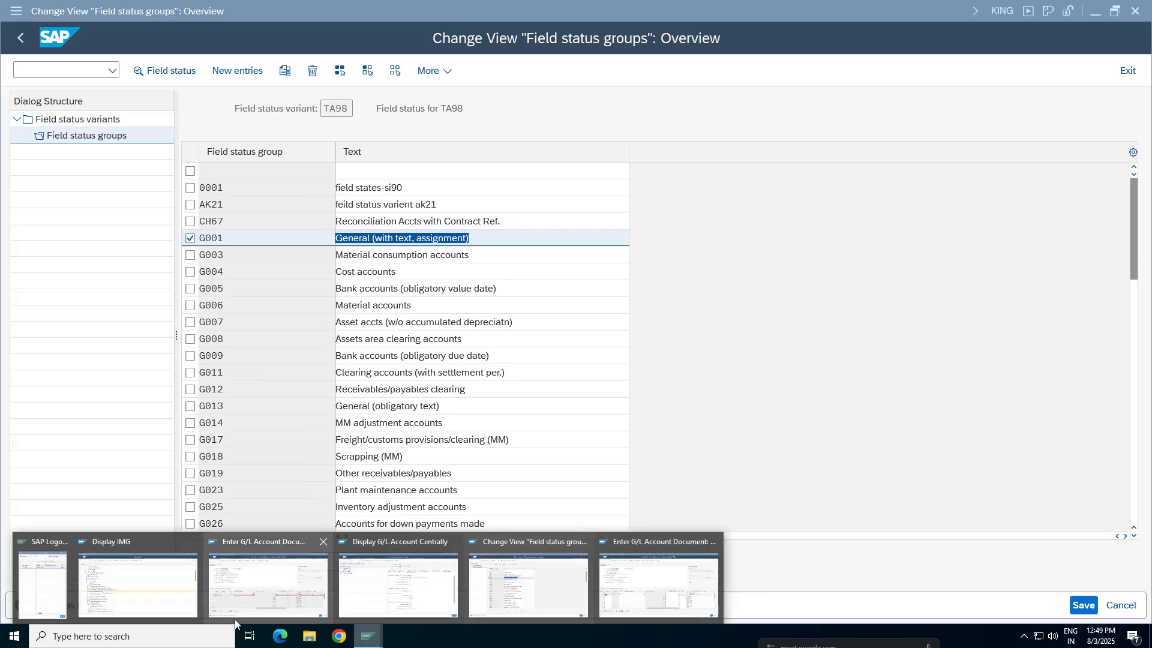
left_click(234, 600)
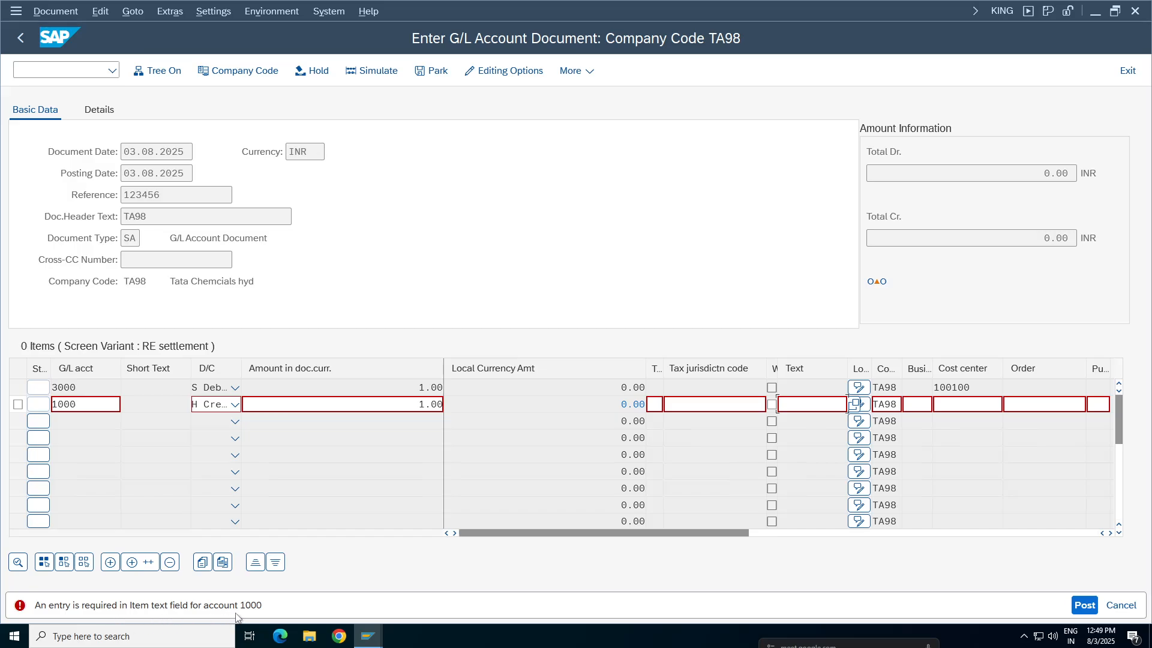
left_click(368, 636)
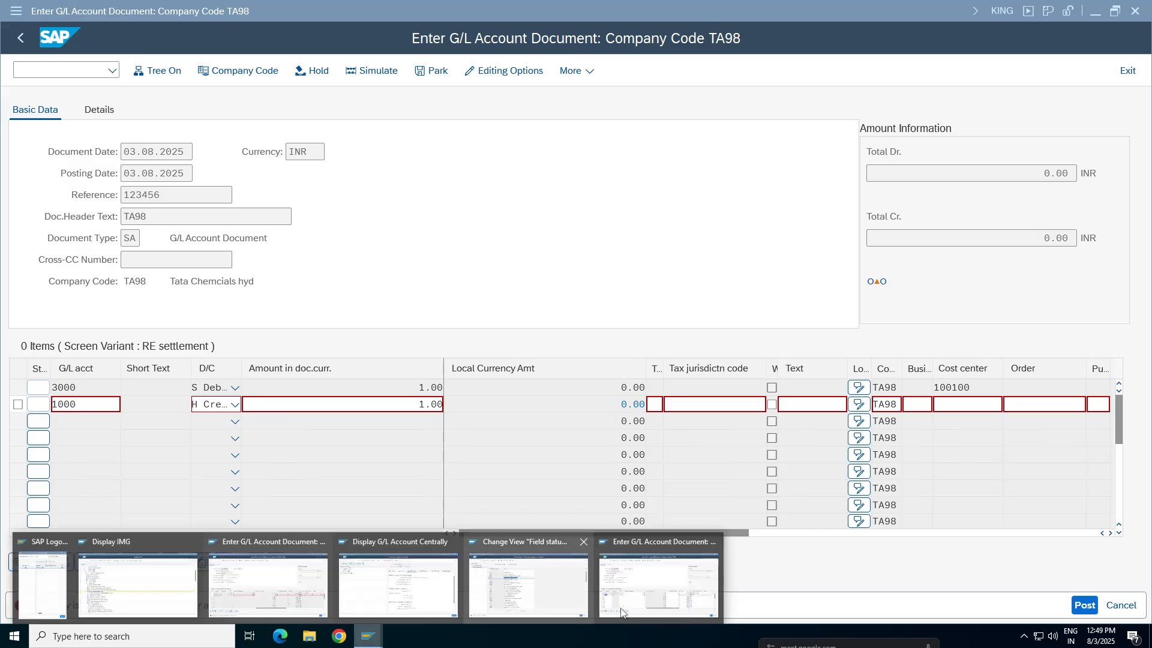
left_click(493, 594)
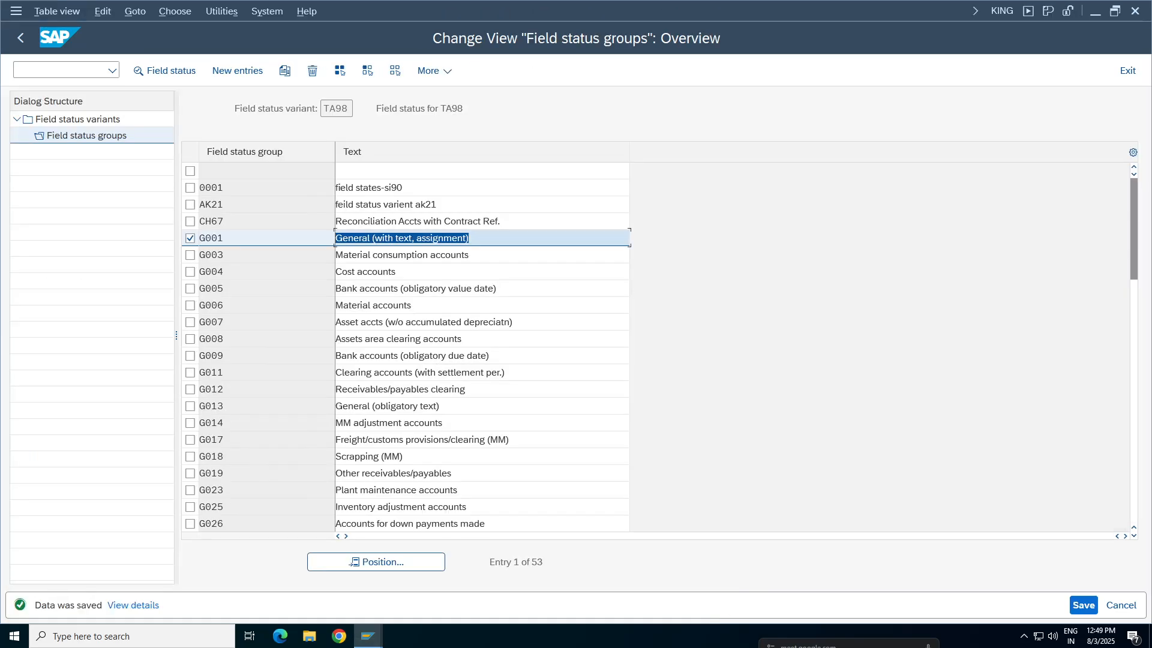
double_click(414, 239)
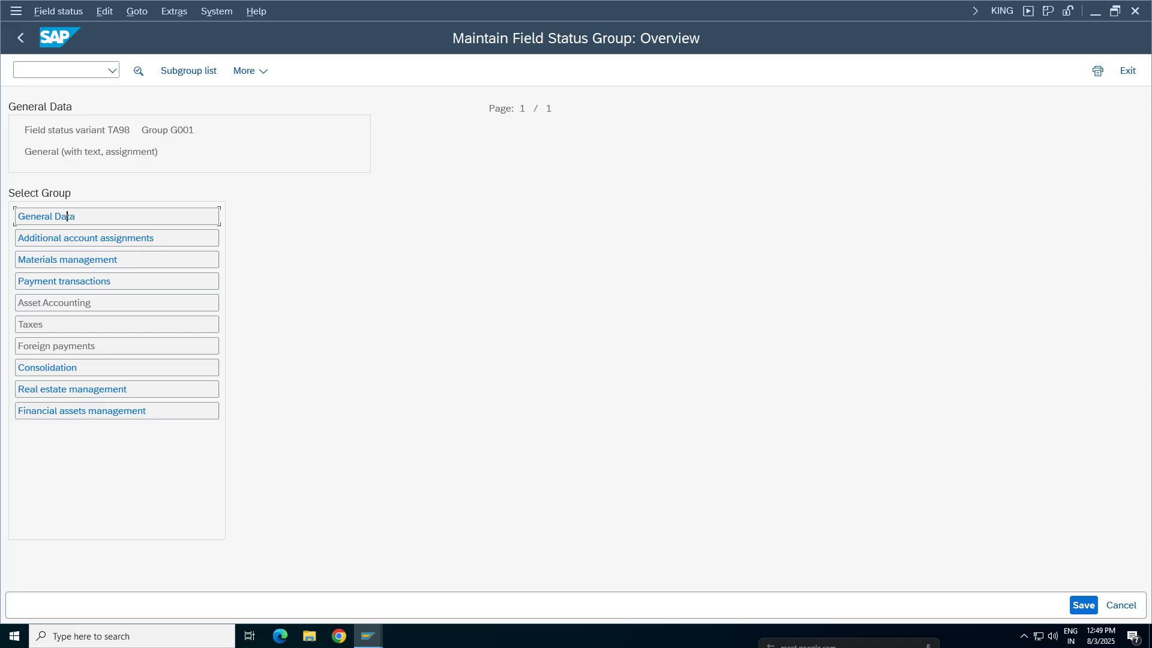
double_click(67, 216)
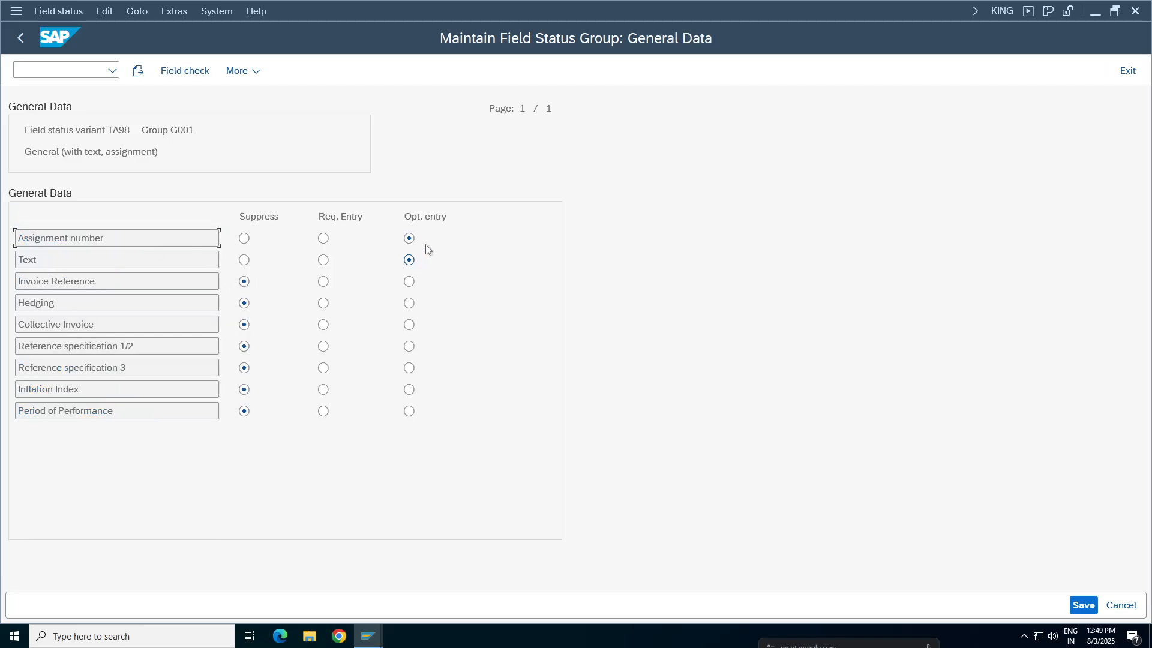
left_click(1084, 605)
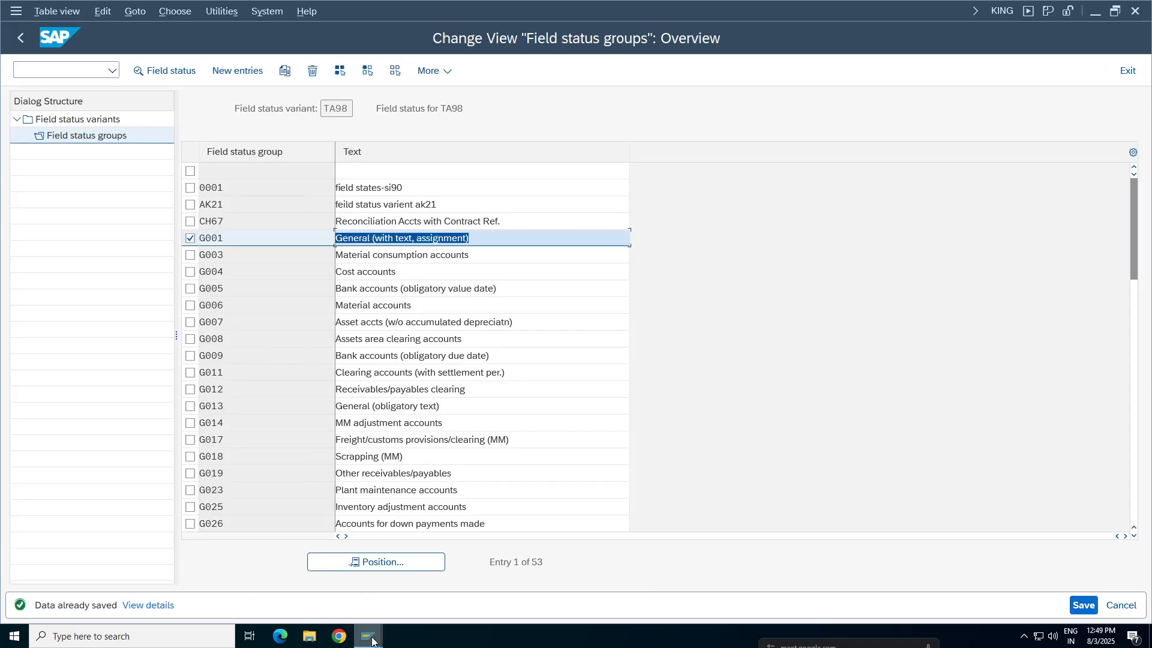
Switch back to the G/L document entry session and open a new FB50 session from it
mouse_move(368, 636)
left_click(660, 585)
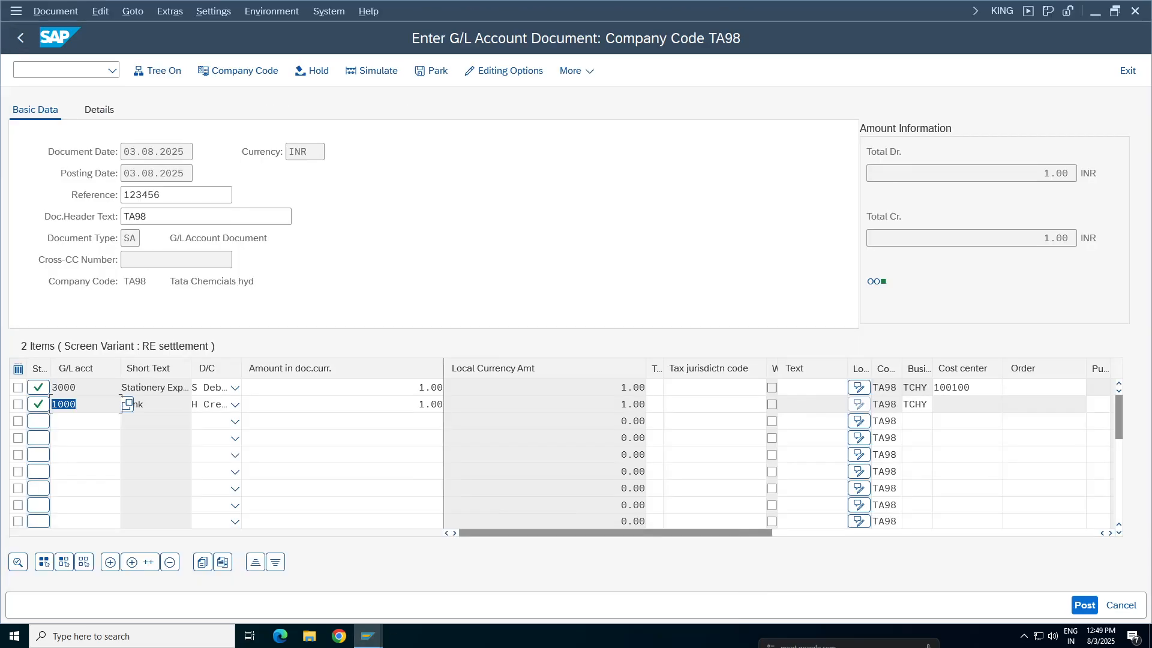
left_click(71, 64)
type("/ofb")
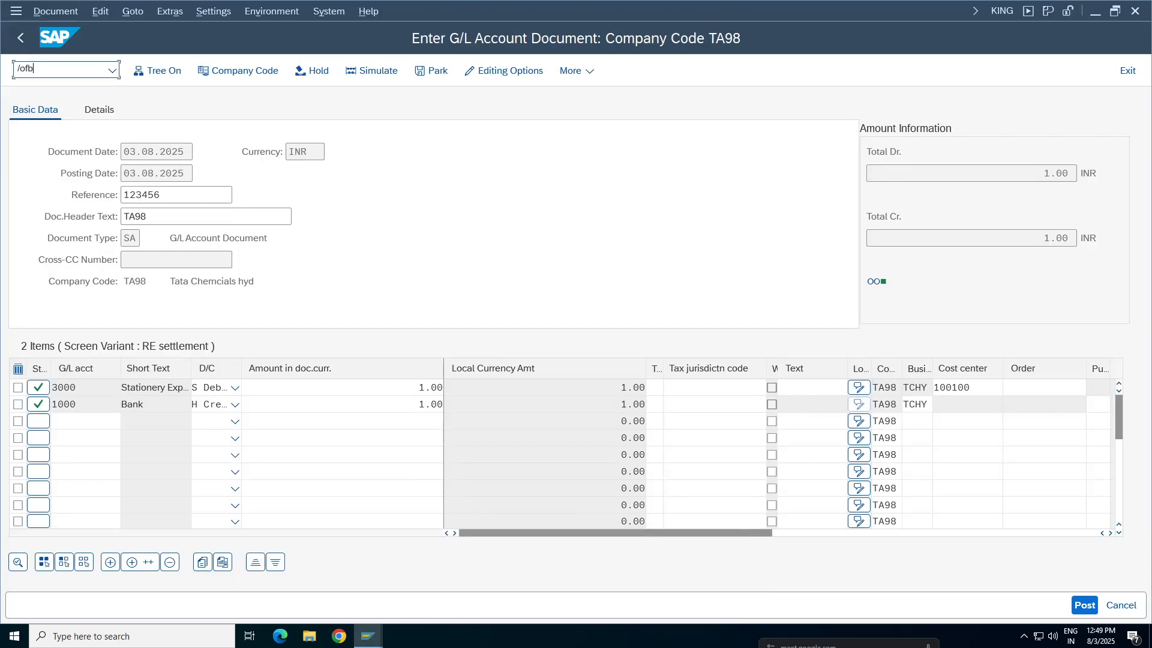
type("50")
key("Return")
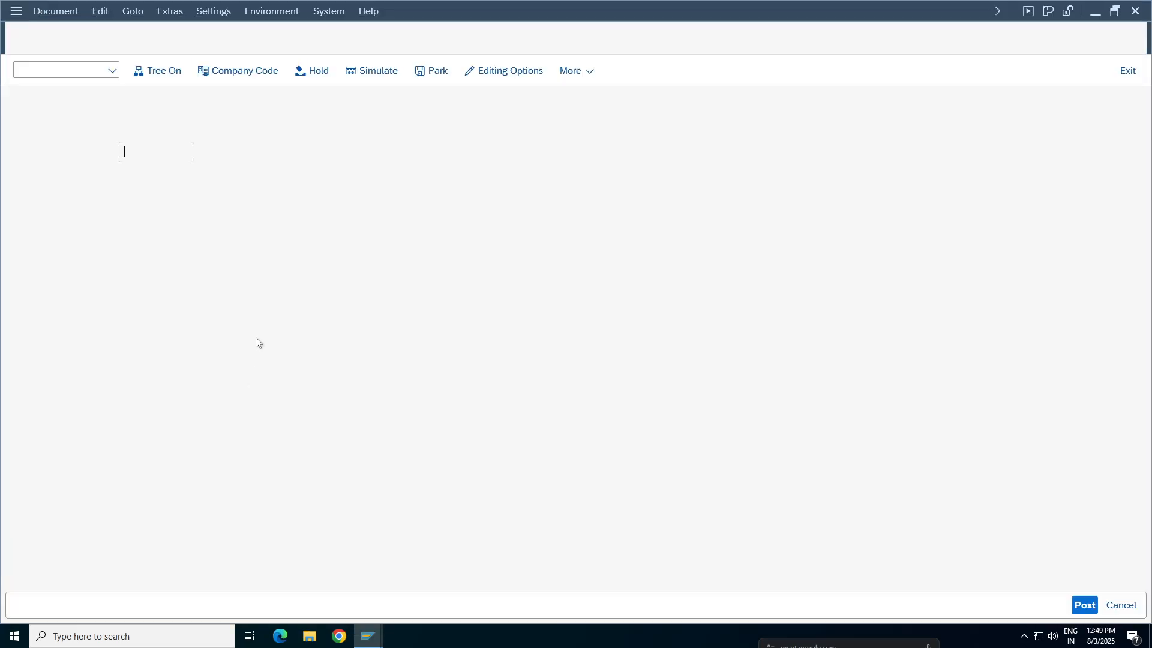
Fill the document header with document and posting date 03.08.2025, reference 123456 and header text TA98
left_click(141, 152)
left_click(144, 173)
left_click(148, 195)
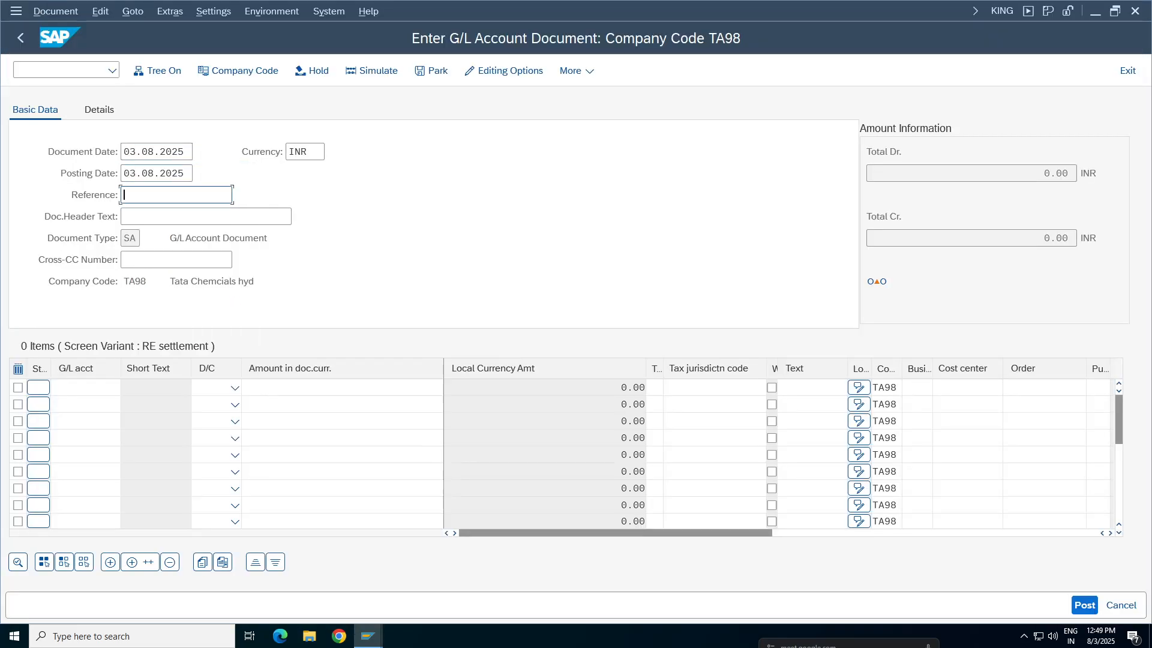
left_click(144, 214)
left_click(145, 217)
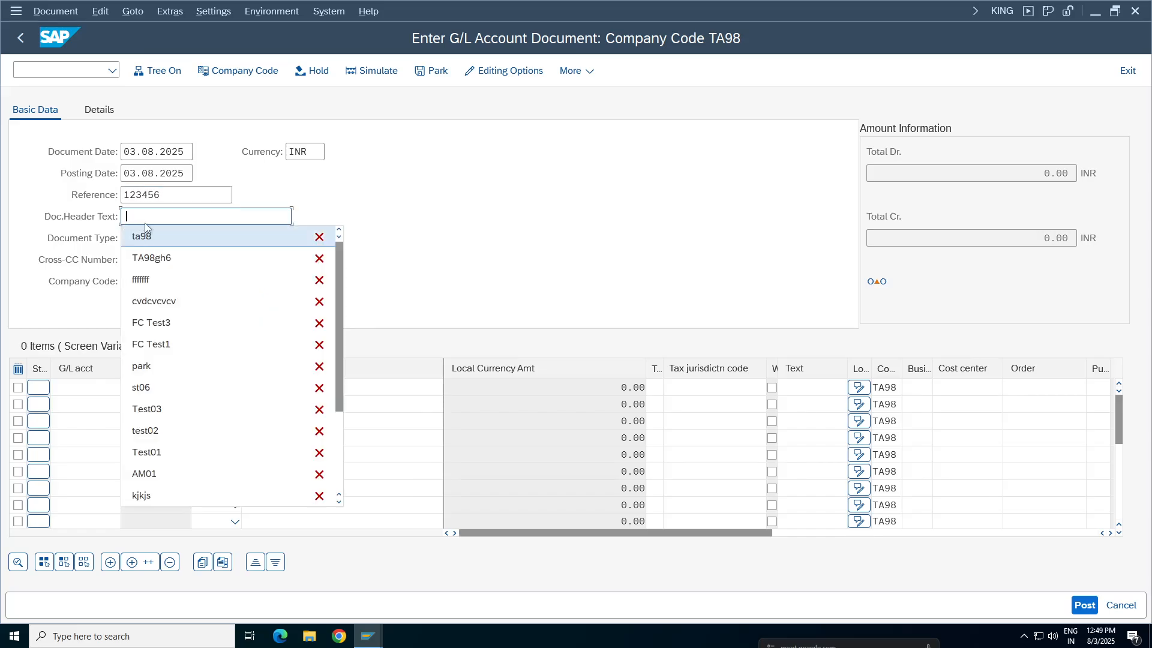
left_click(145, 224)
type("TA98")
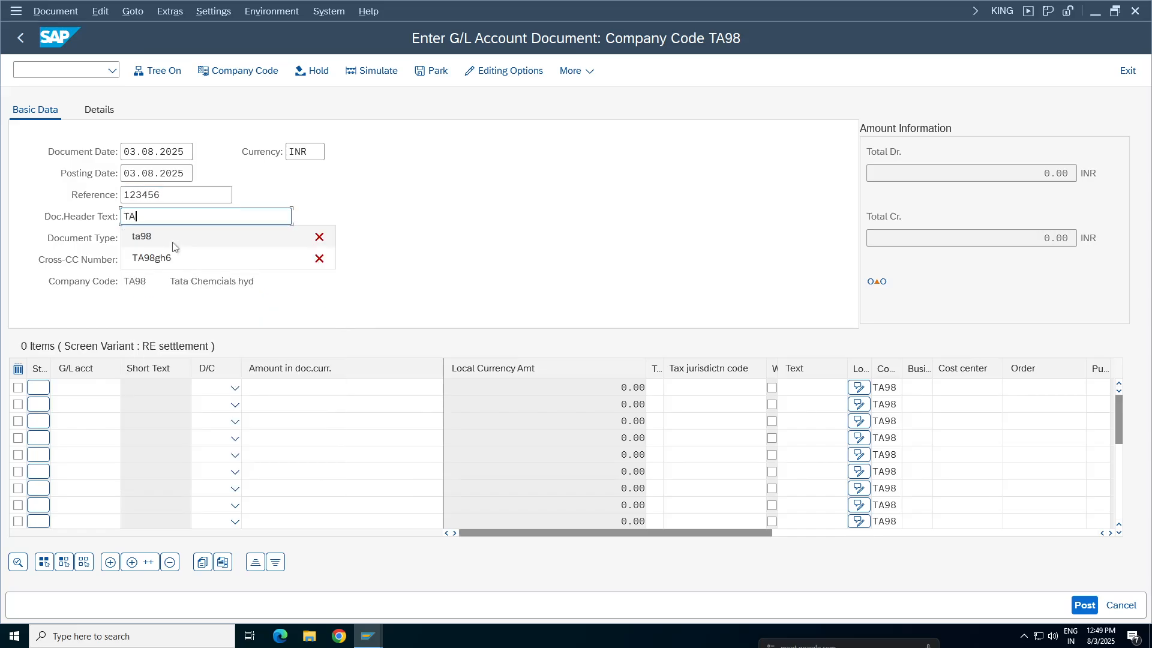
key("Down")
key("Down")
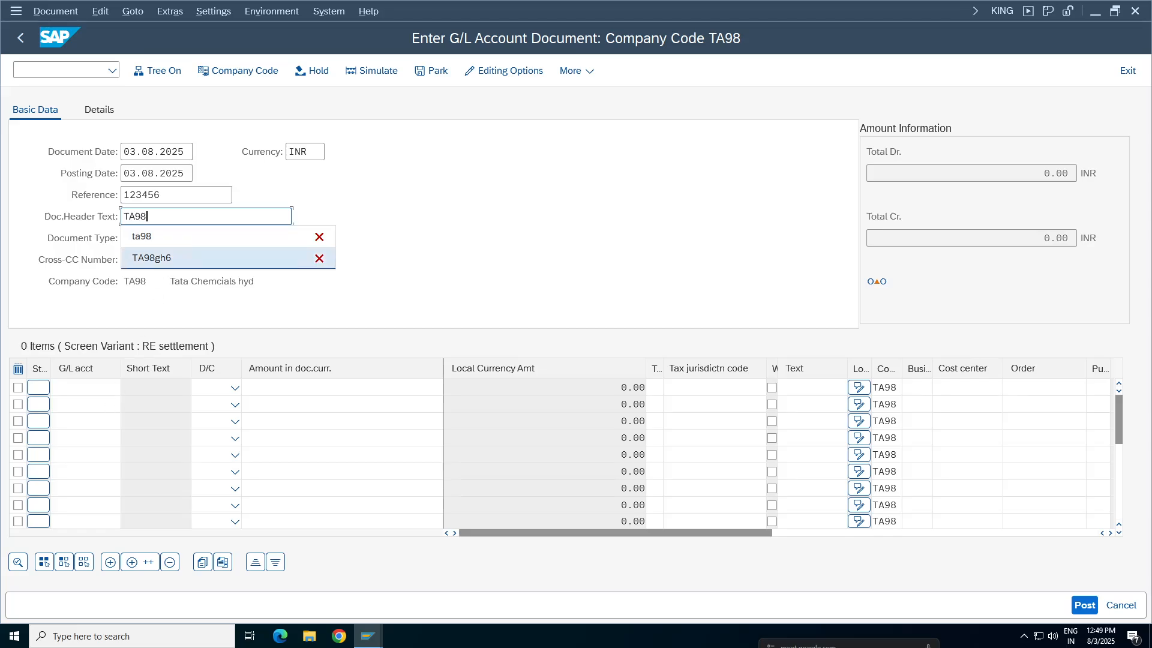
Enter G/L account 1000 as a credit in the first line item
left_click(84, 387)
key("Down")
key("Down")
key("Down")
key("Up")
key("Up")
key("Return")
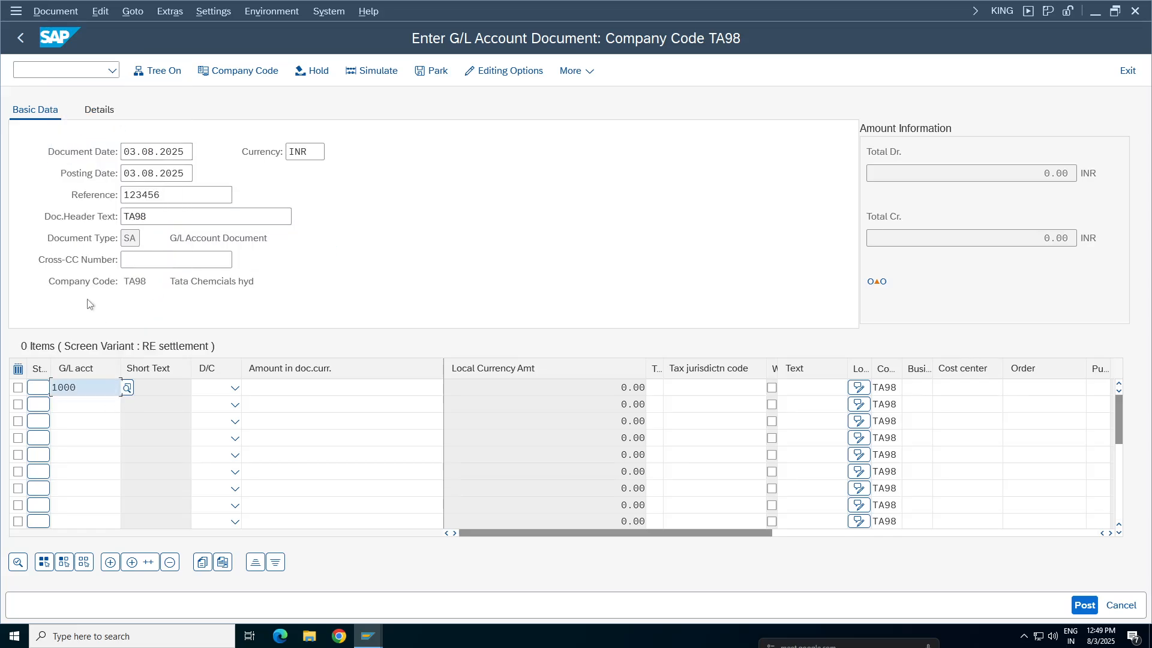
left_click(235, 387)
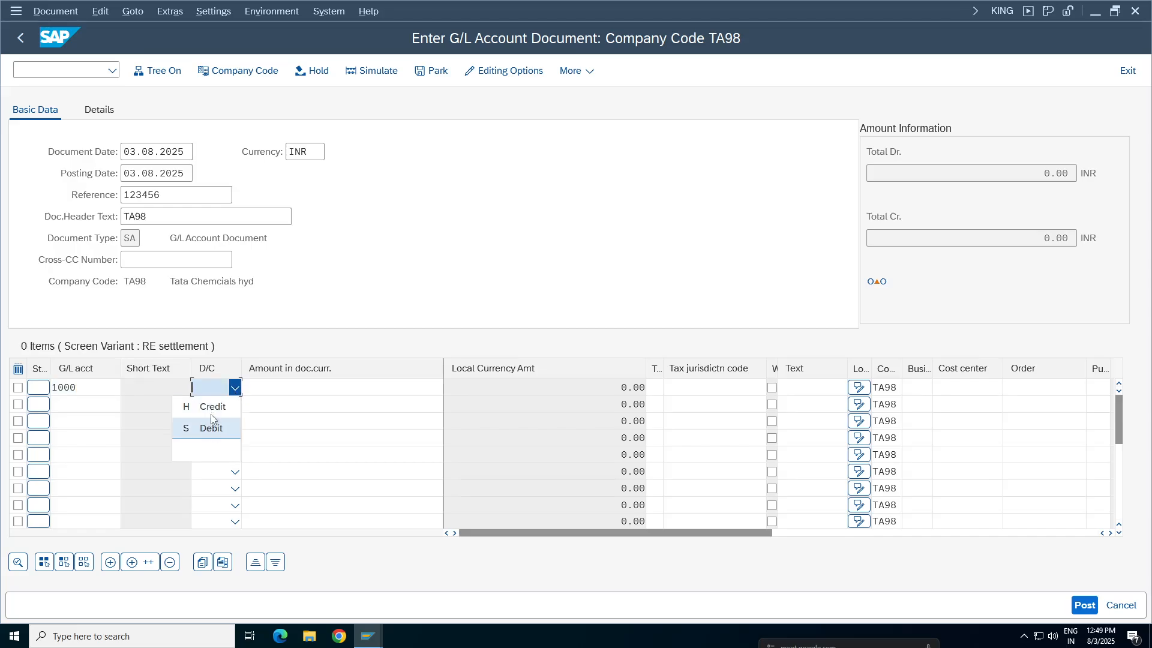
left_click(213, 406)
key("Tab")
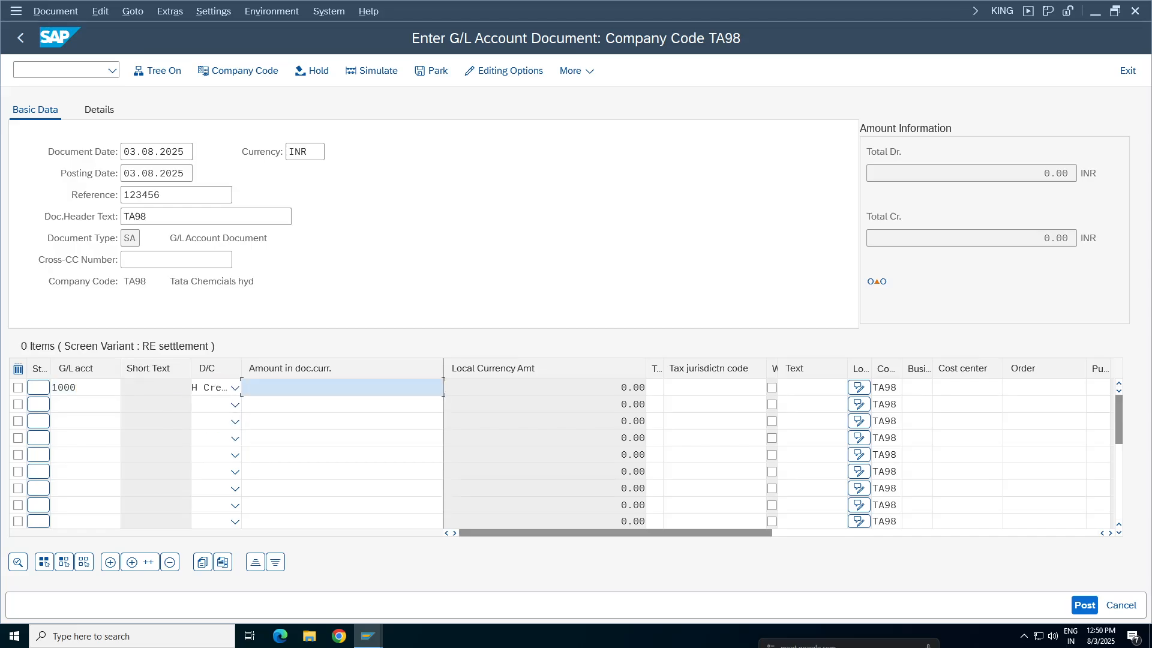
Set the 1000 line's amount to 900 and its business area to TCHY, and validate the item
left_click(336, 346)
left_click(967, 387)
left_click(917, 388)
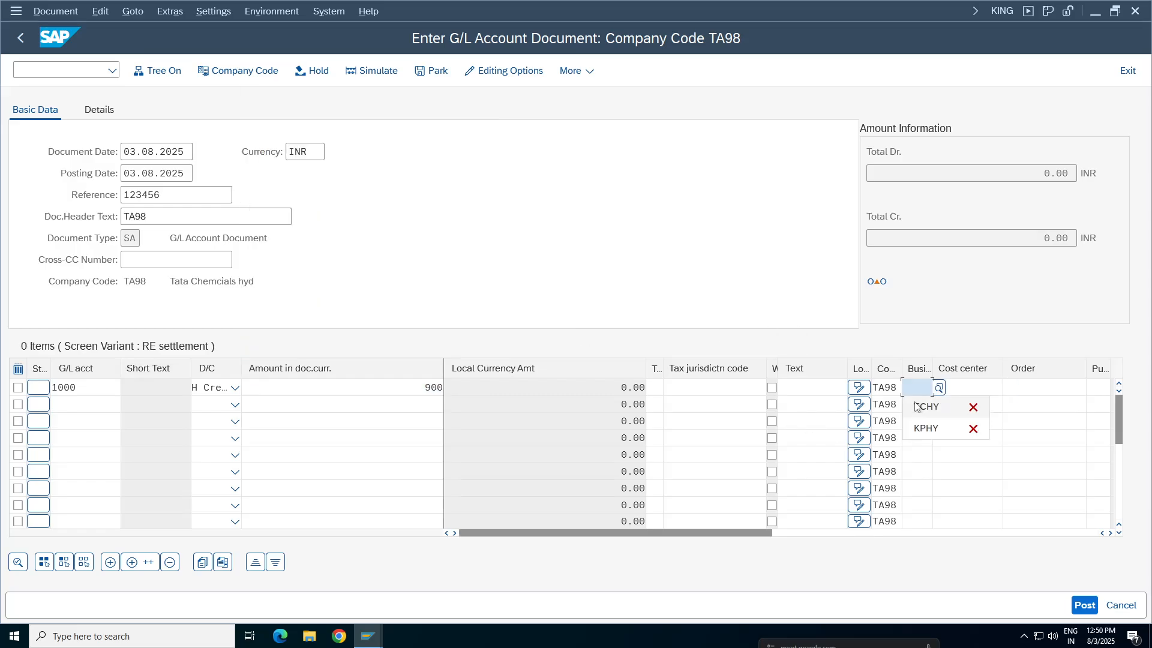
left_click(921, 406)
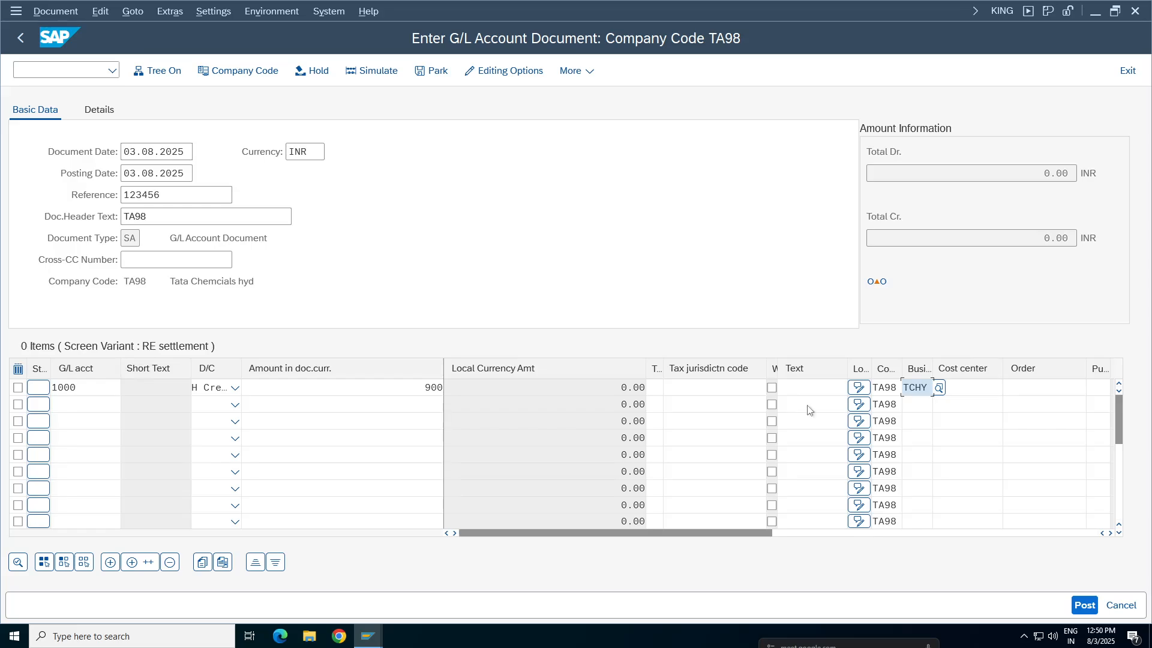
key("Return")
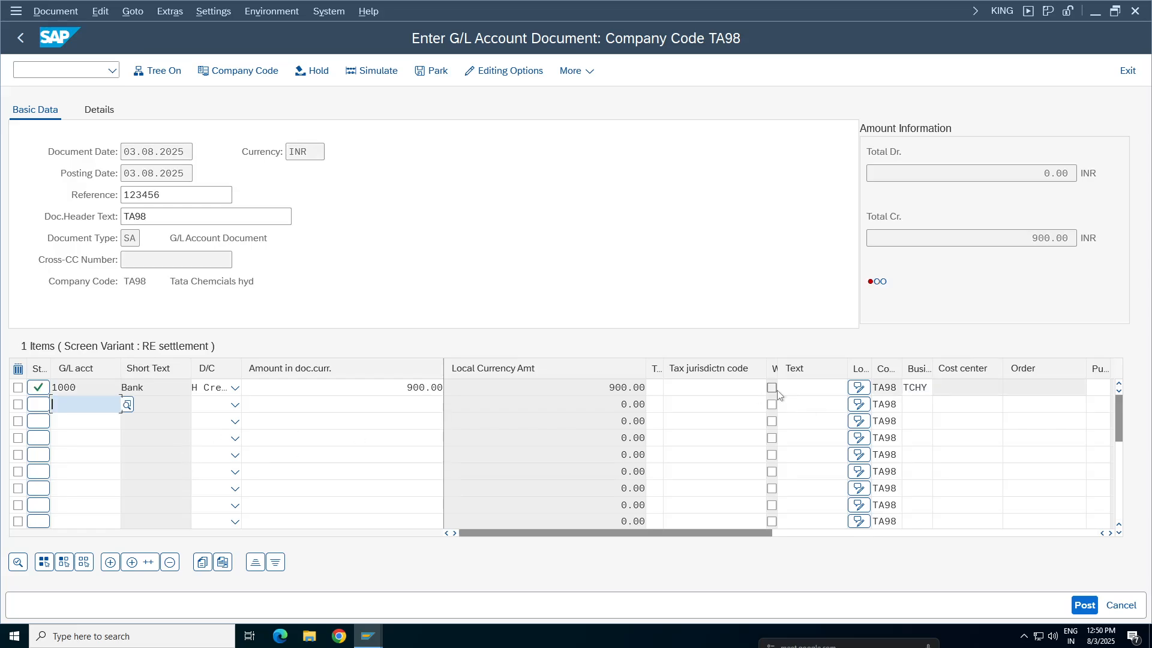
Enter STATIONERY EXP in the Text field of the 1000 line item to test the optional setting
left_click(848, 388)
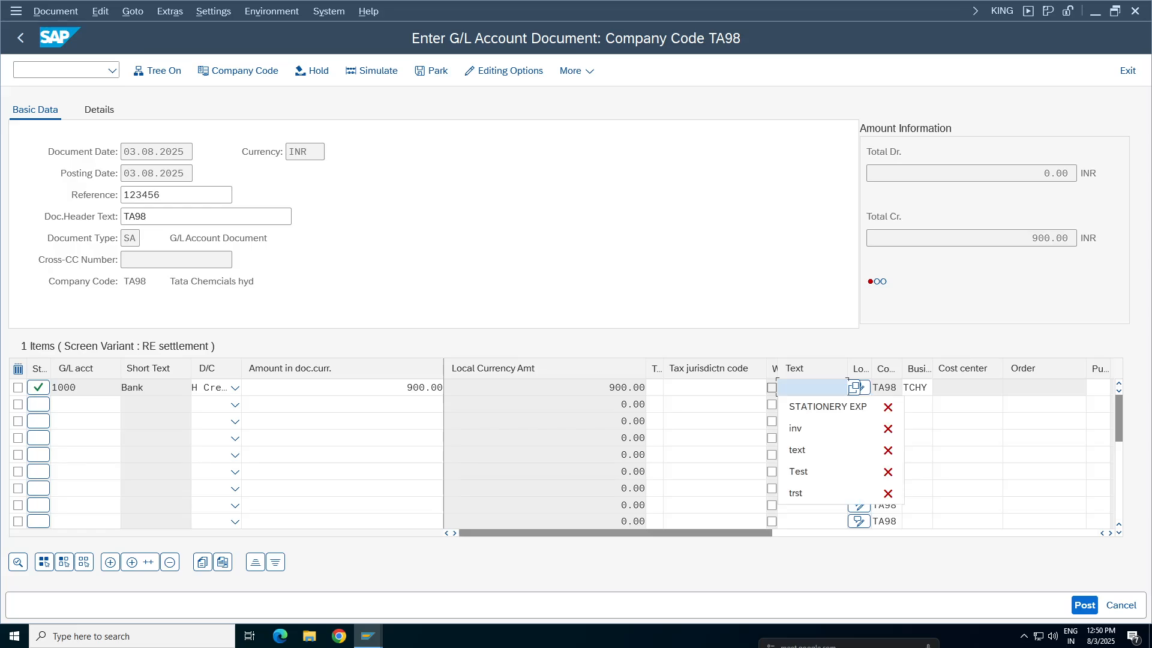
key("Down")
key("Return")
left_click(121, 405)
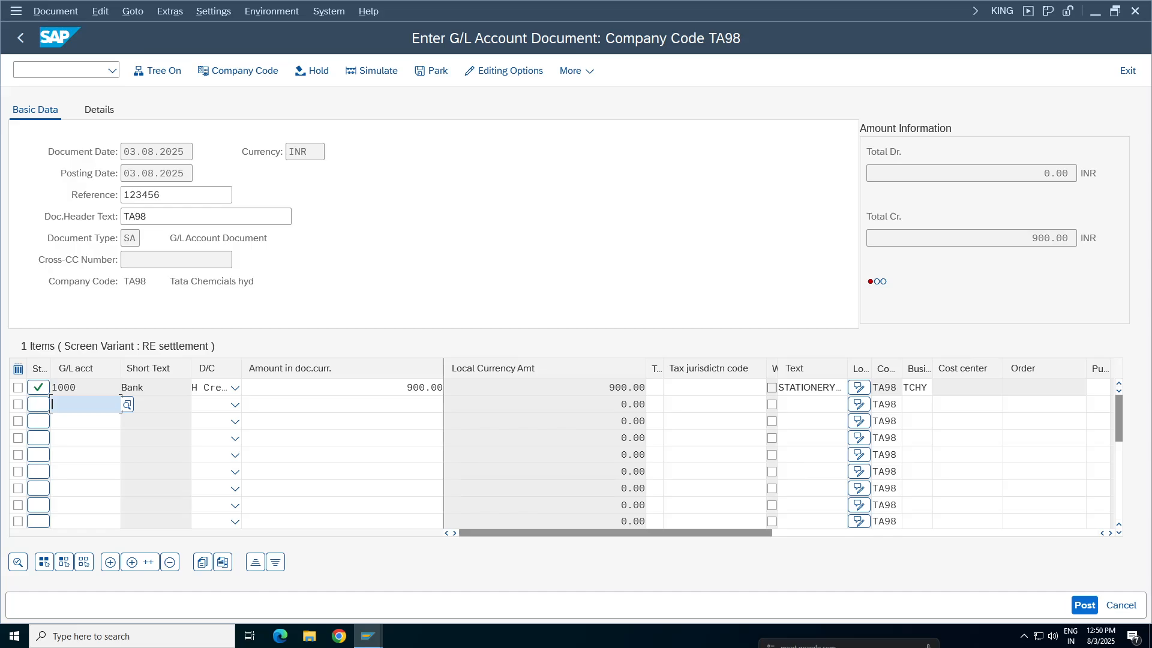
Switch to the FI Working Notes spreadsheet in Google Sheets and review the Field status group test section, rows 87 to 91
mouse_move(367, 636)
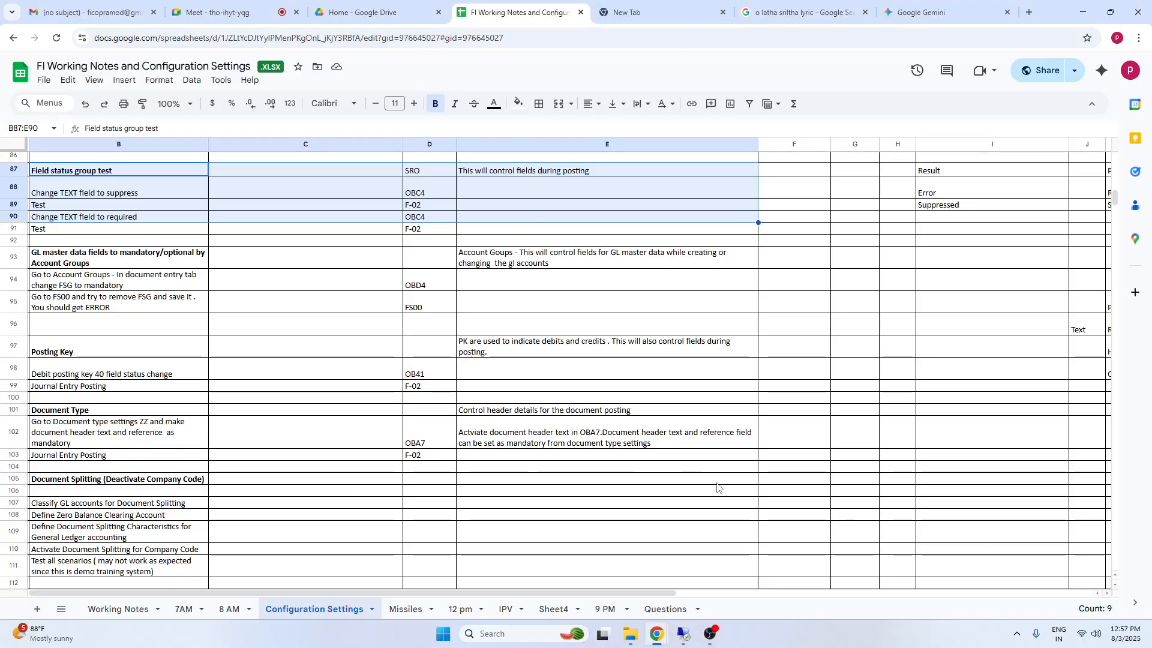
left_click(717, 487)
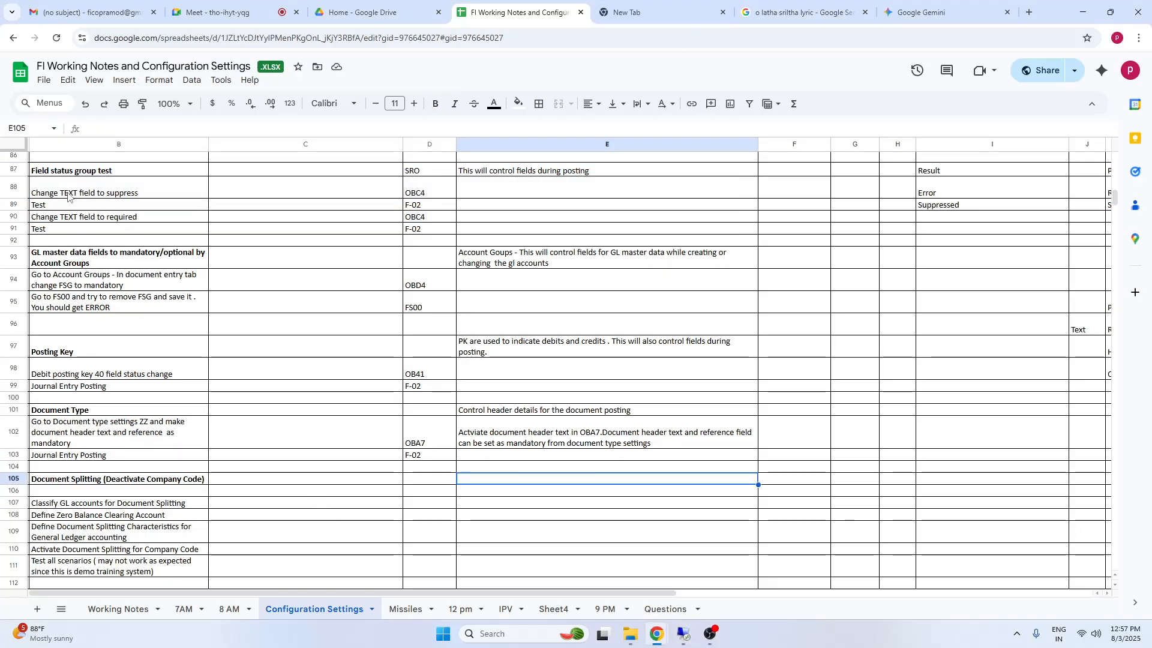
left_click_drag(72, 174, 718, 237)
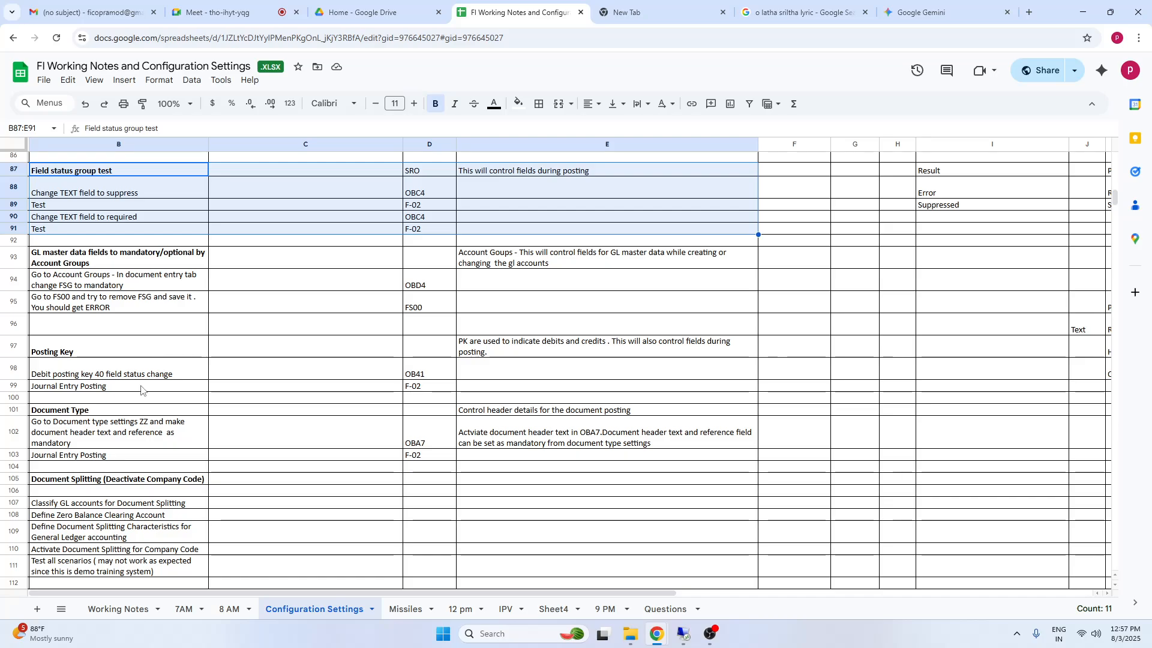
left_click(475, 386)
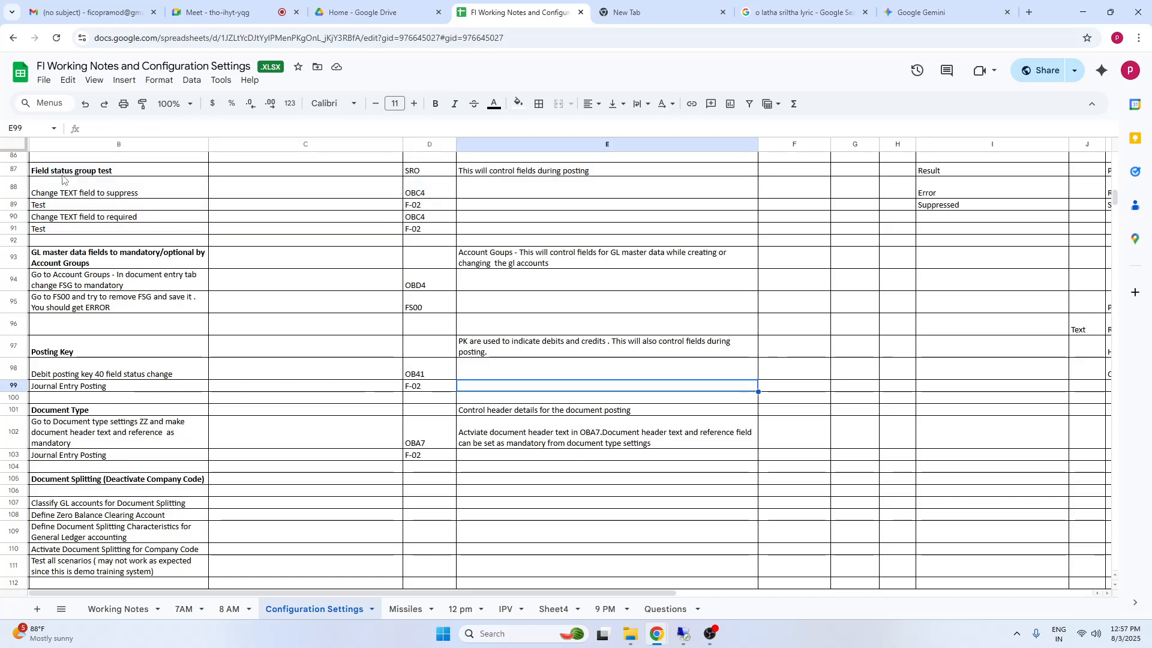
left_click(62, 171)
left_click(65, 342)
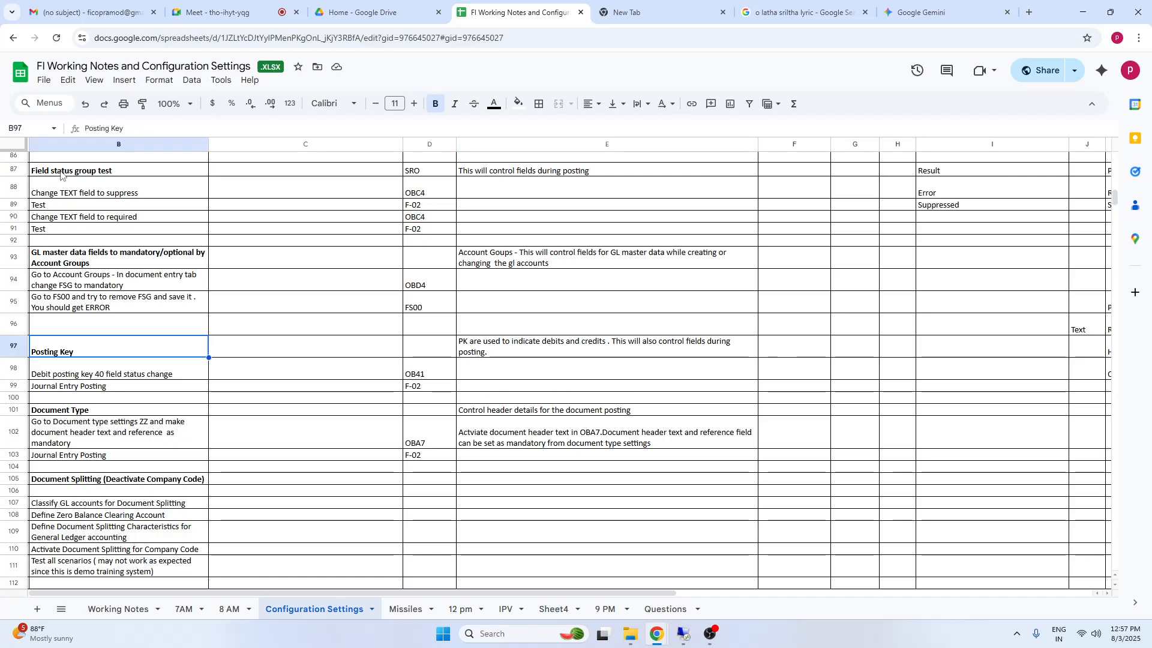
left_click_drag(63, 171, 763, 233)
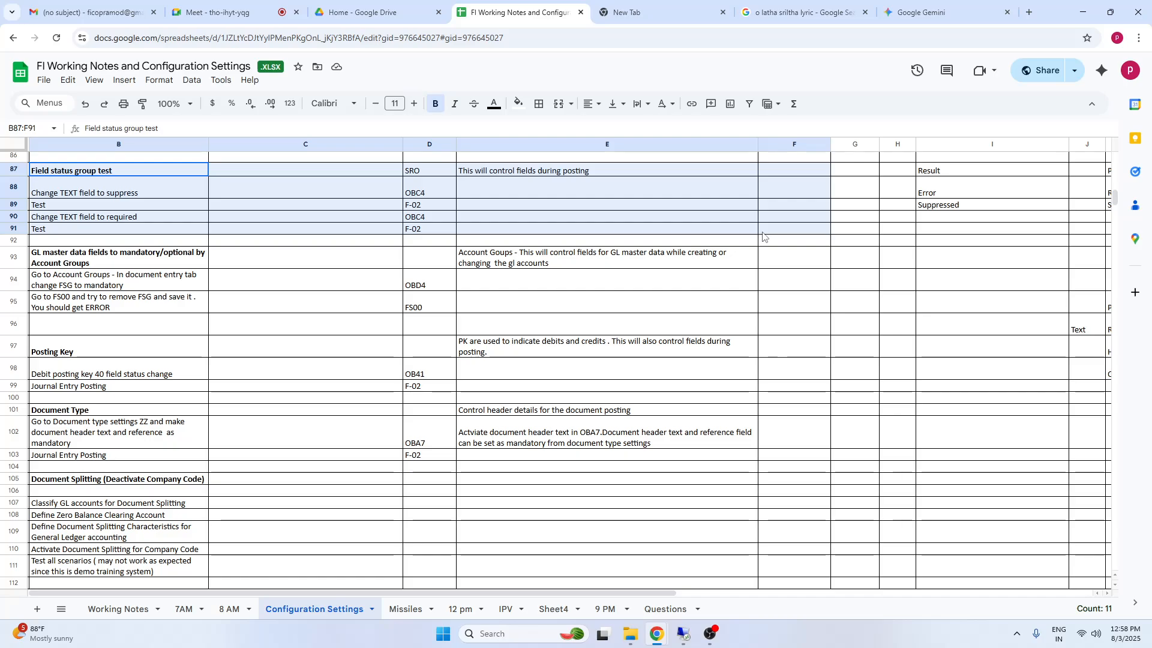
left_click_drag(763, 235, 763, 235)
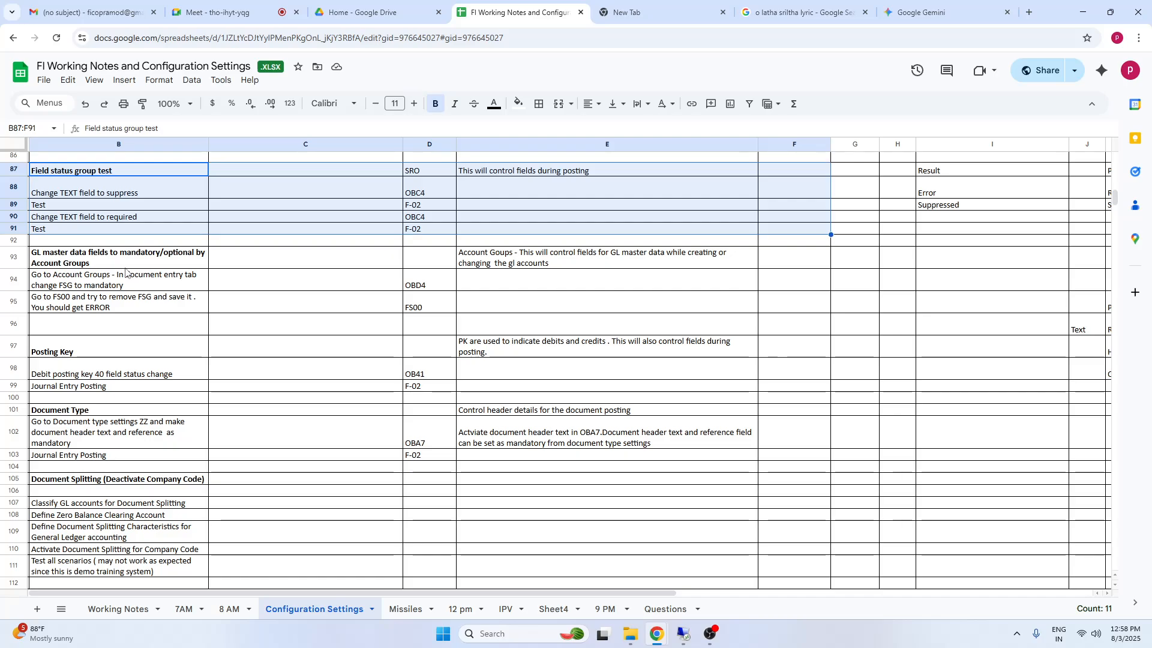
left_click(108, 220)
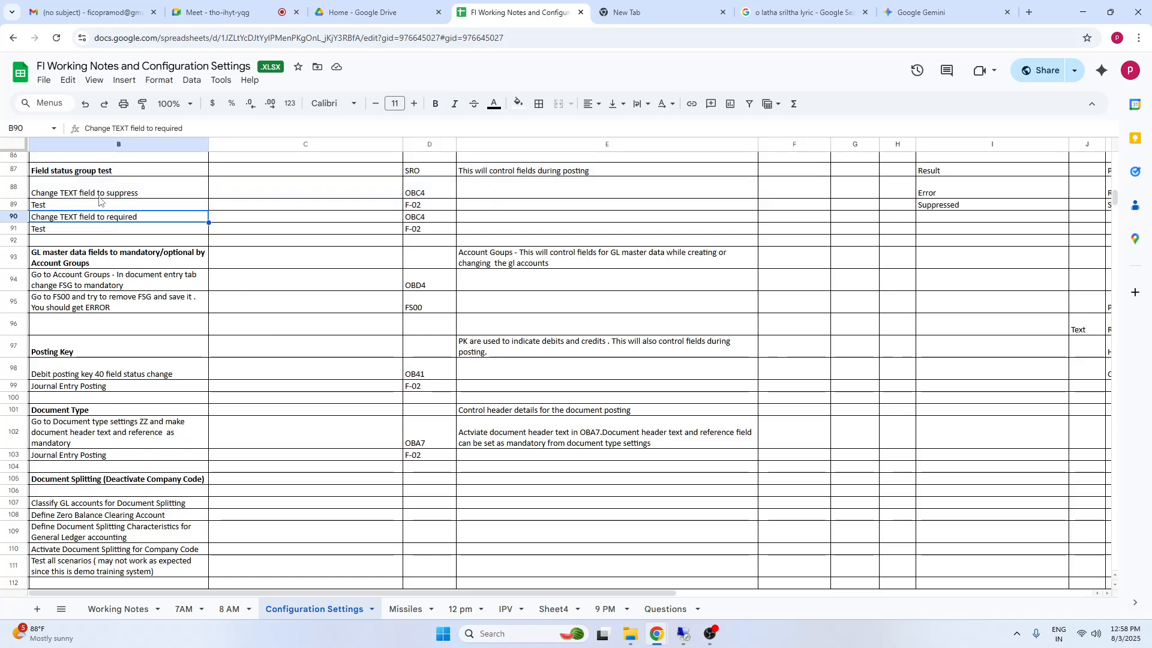
left_click_drag(70, 173, 300, 190)
left_click_drag(590, 218, 597, 232)
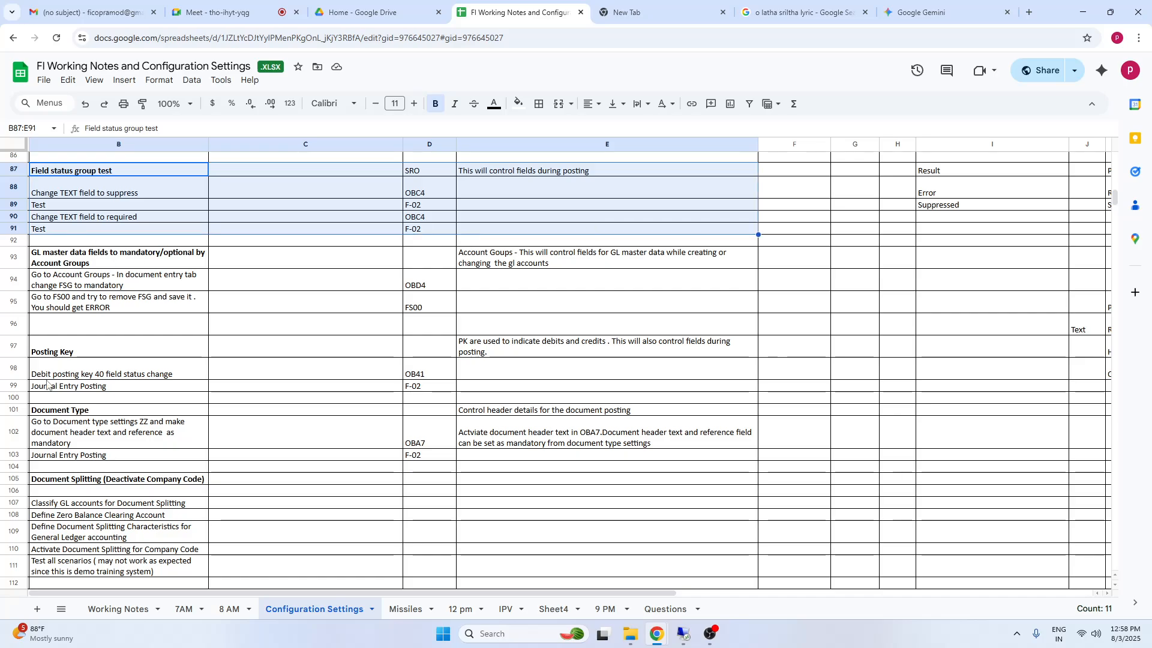
Review the notes on Posting Key field status and on GL master data fields controlled by account groups
left_click(59, 353)
left_click(61, 375)
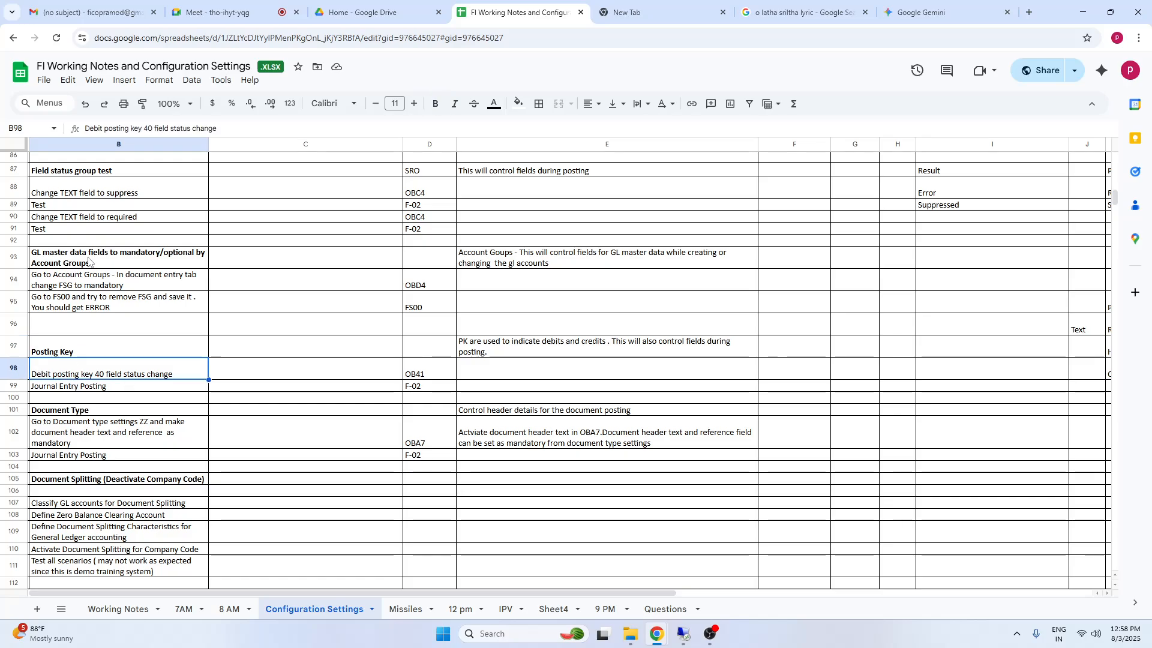
left_click(81, 263)
left_click_drag(124, 305, 124, 309)
left_click(59, 353)
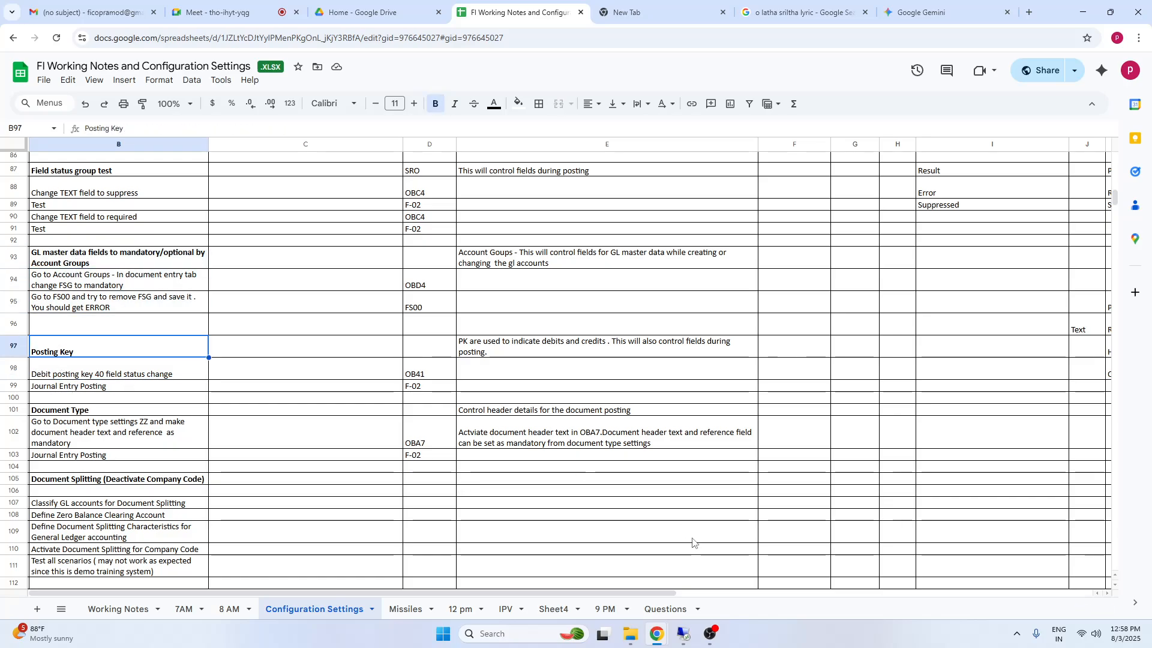
Switch back to SAP and open the posting key configuration with transaction OB41
left_click(683, 635)
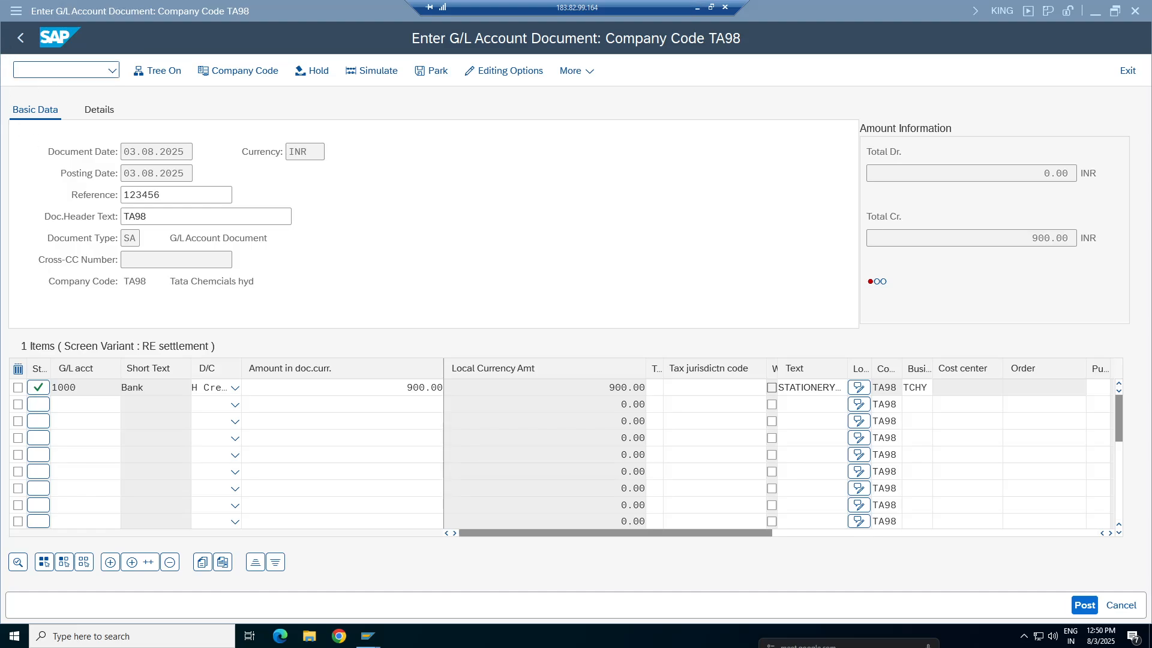
type("/ob4")
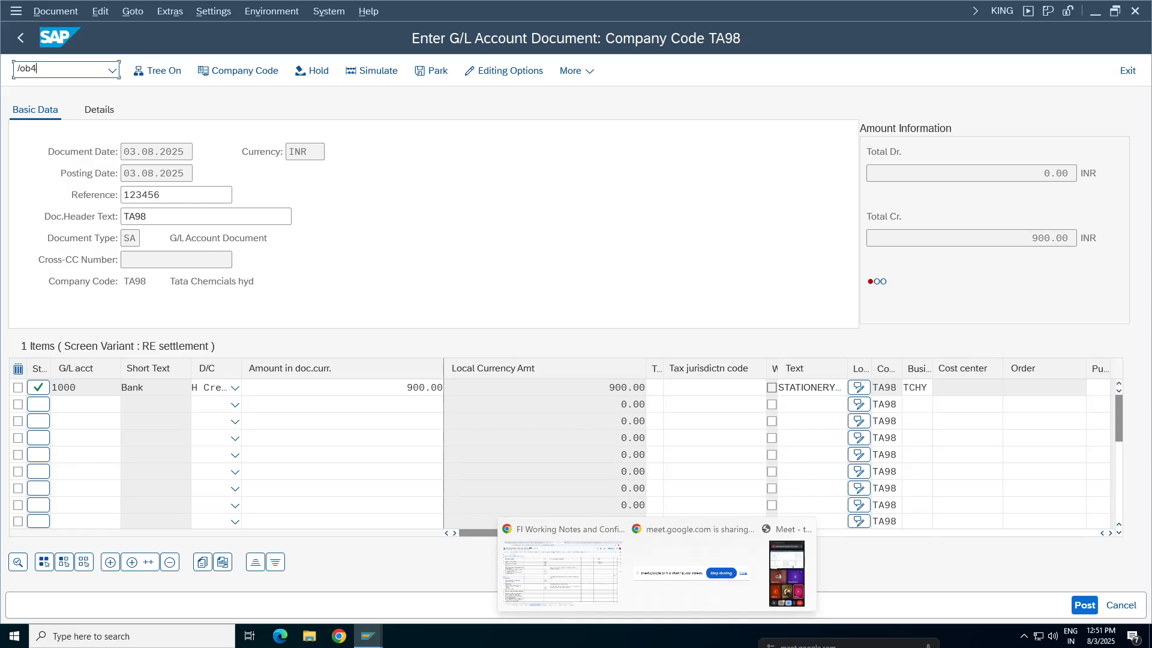
key("BackSpace")
type("ob41")
key("Return")
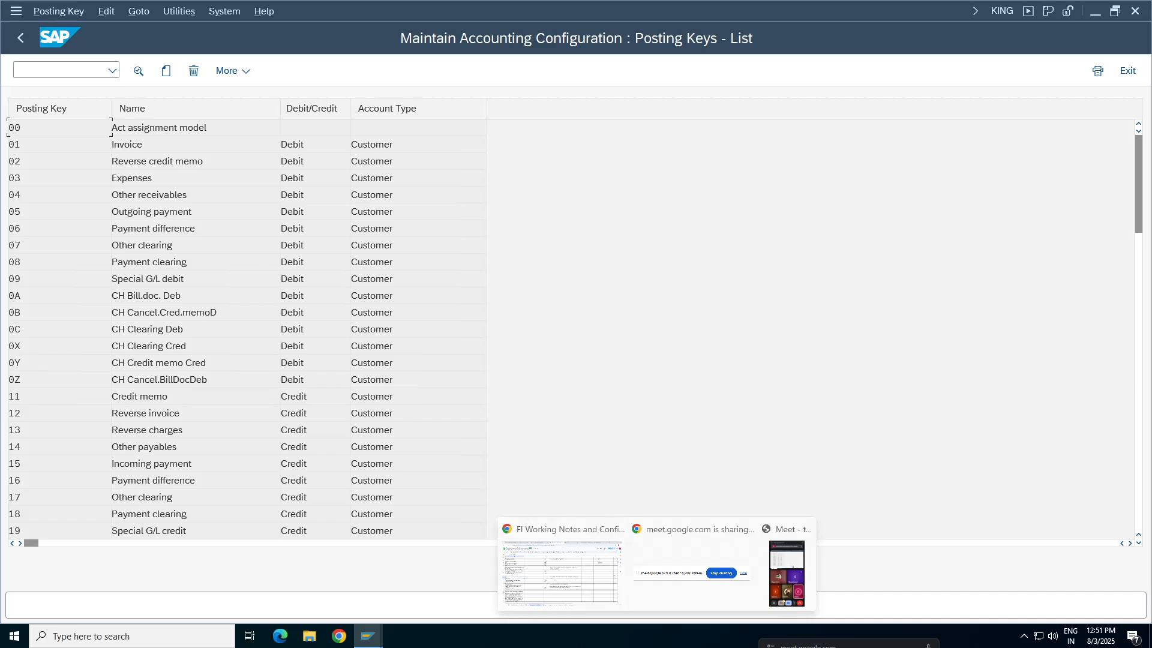
Find posting keys 40 and 50 in the list and compare their account type with the vendor and customer keys
left_click(435, 430)
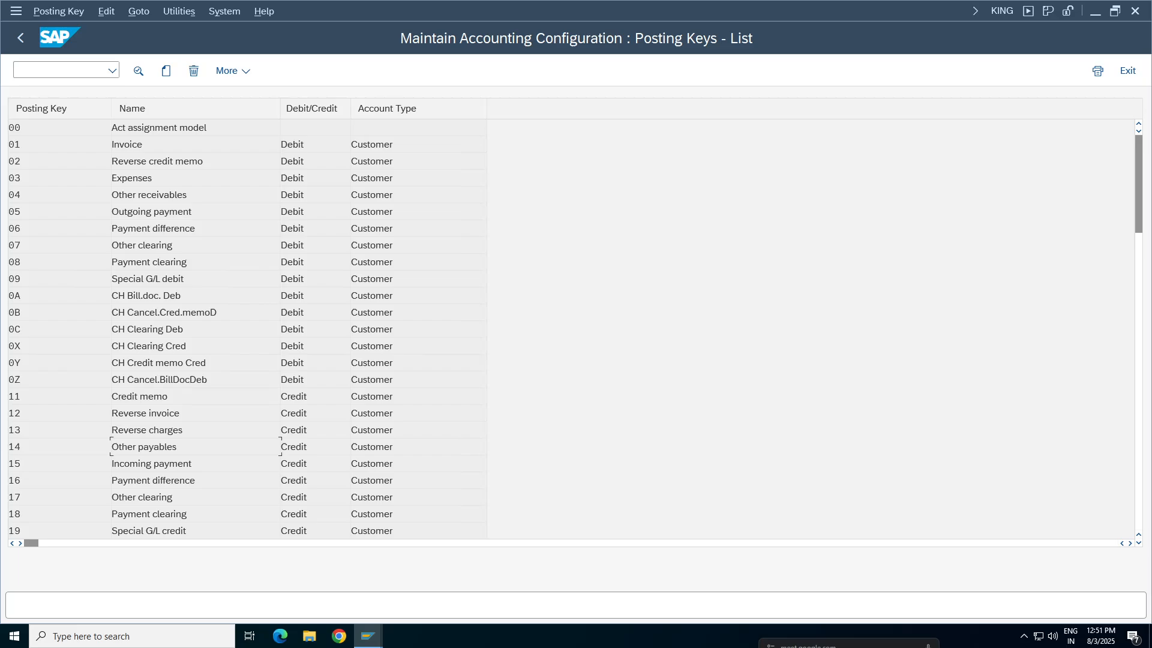
scroll(575, 329, "down", 2)
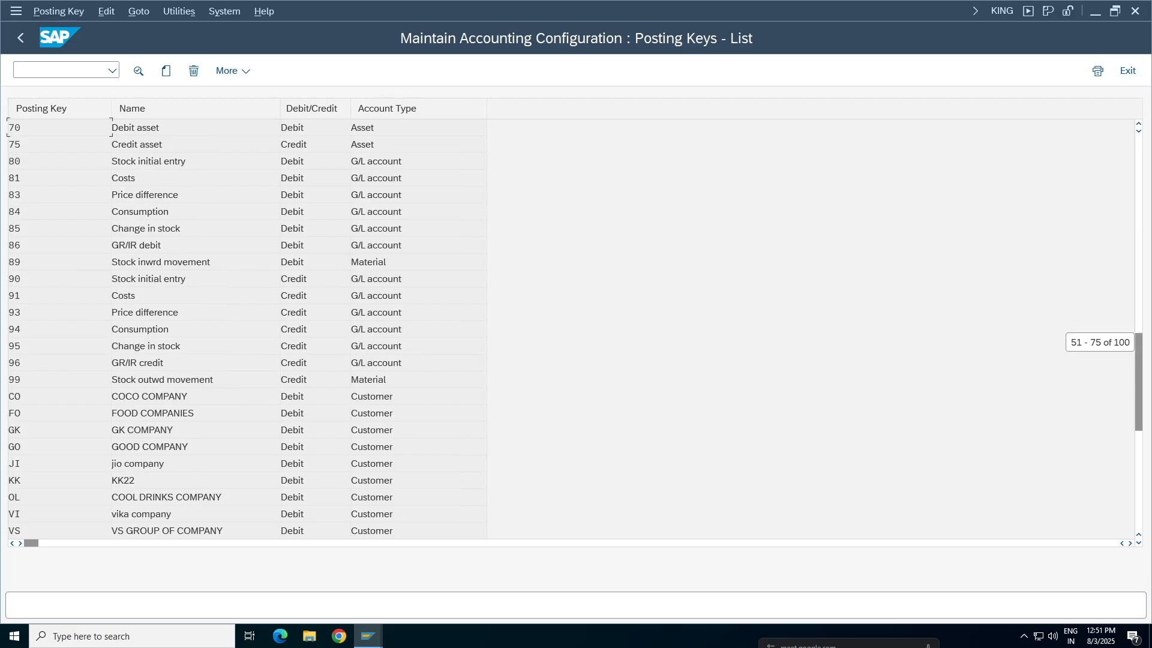
scroll(575, 329, "up", 1)
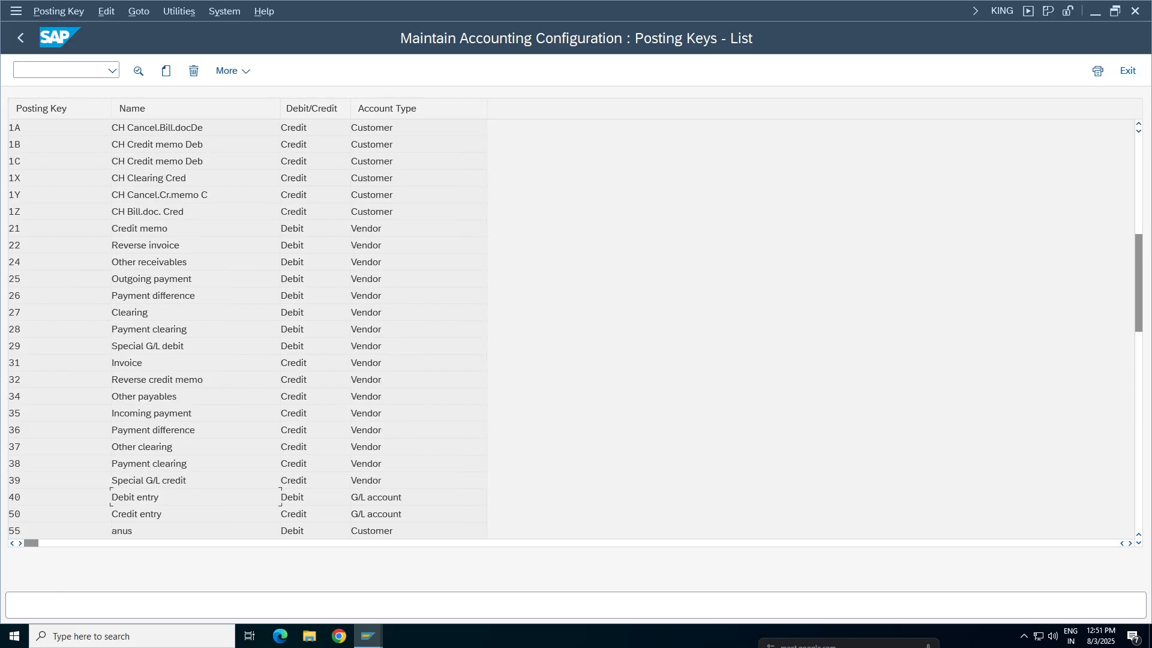
left_click_drag(352, 498, 408, 514)
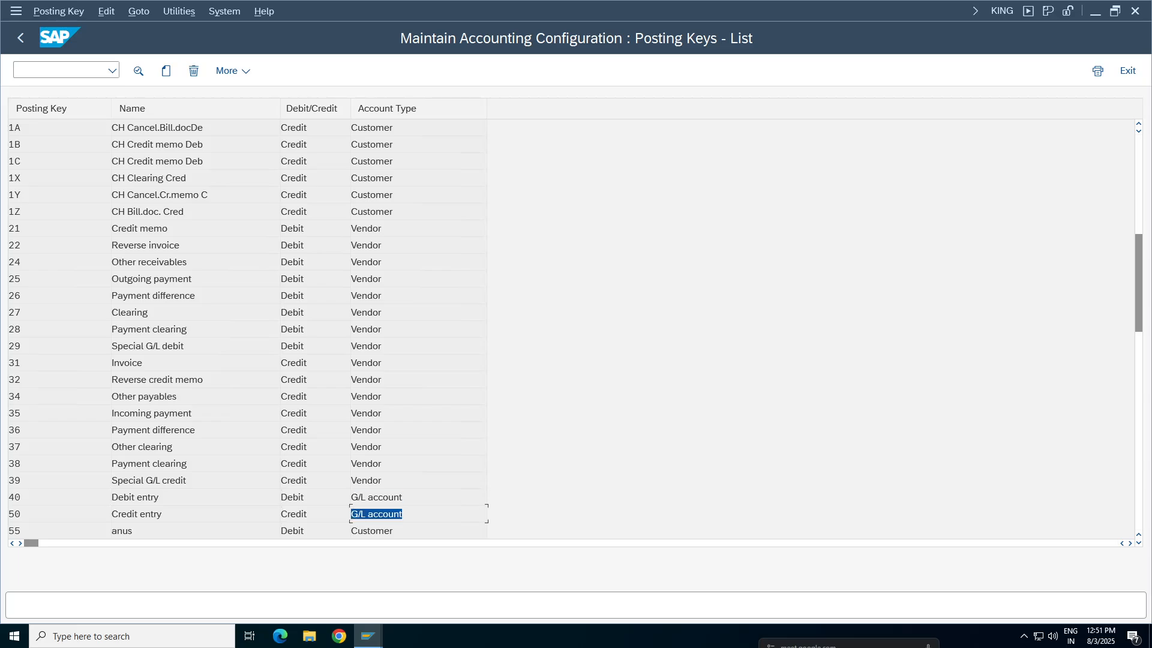
left_click(367, 480)
left_click(367, 279)
left_click(372, 161)
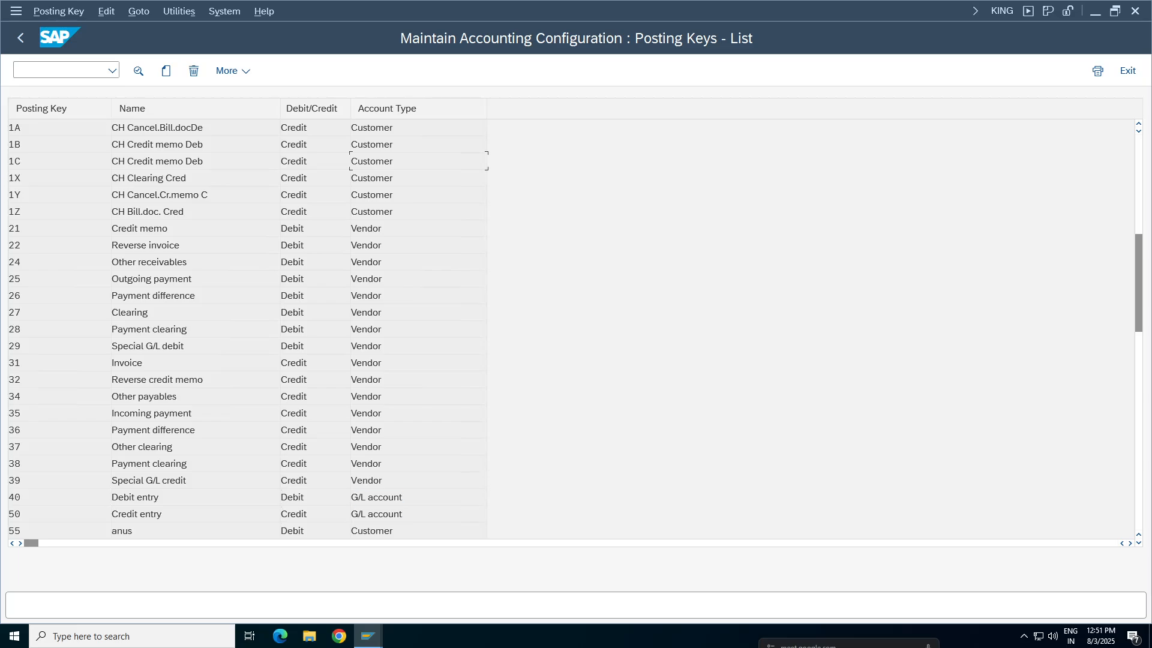
Open the details of posting key 40, the debit entry for G/L accounts
left_click(15, 531)
left_click_drag(352, 498, 403, 514)
left_click(15, 498)
left_click(147, 497)
double_click(138, 501)
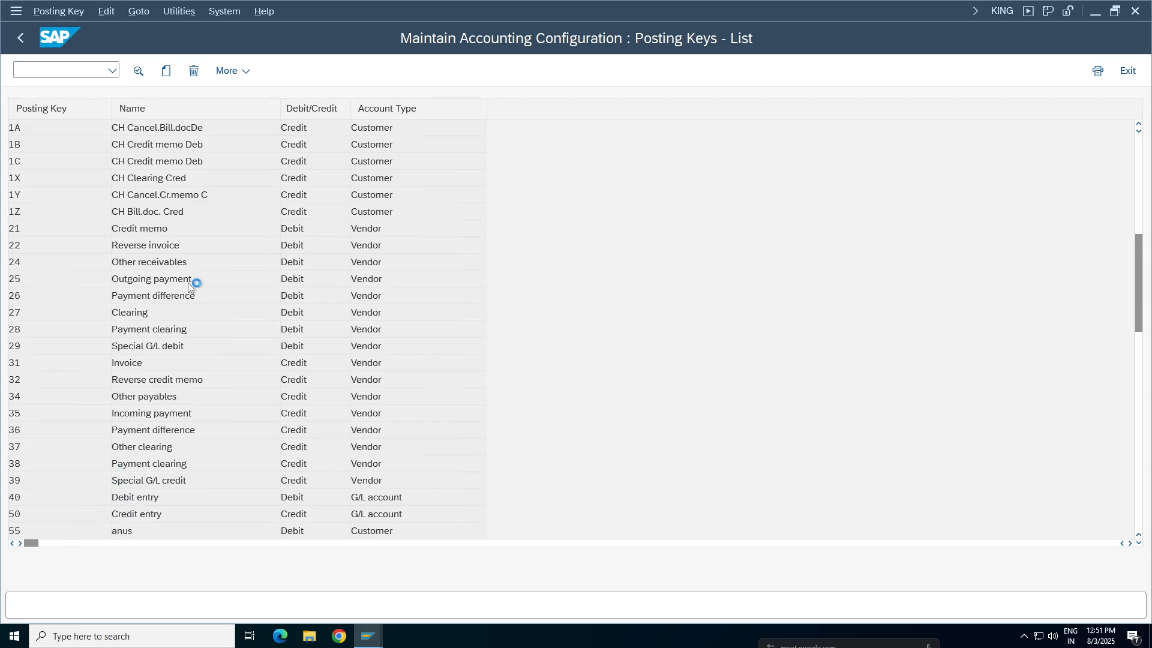
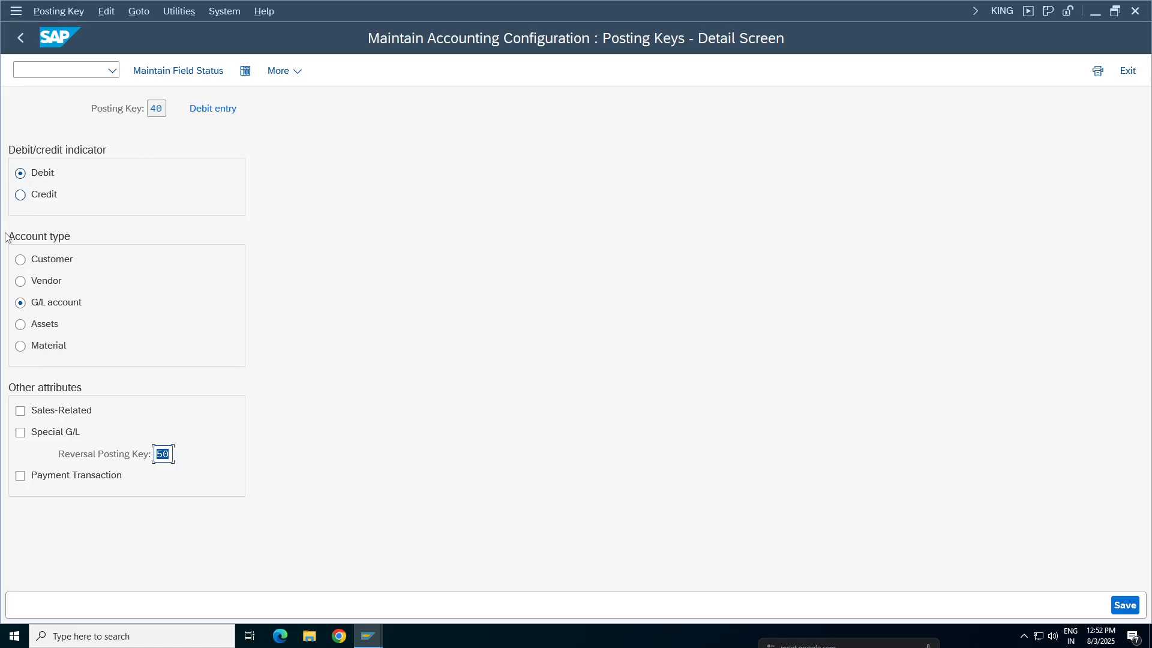
Open the field status groups of posting key 40 and view the subgroup list for General Data
left_click(158, 109)
left_click_drag(160, 110, 150, 112)
left_click(186, 72)
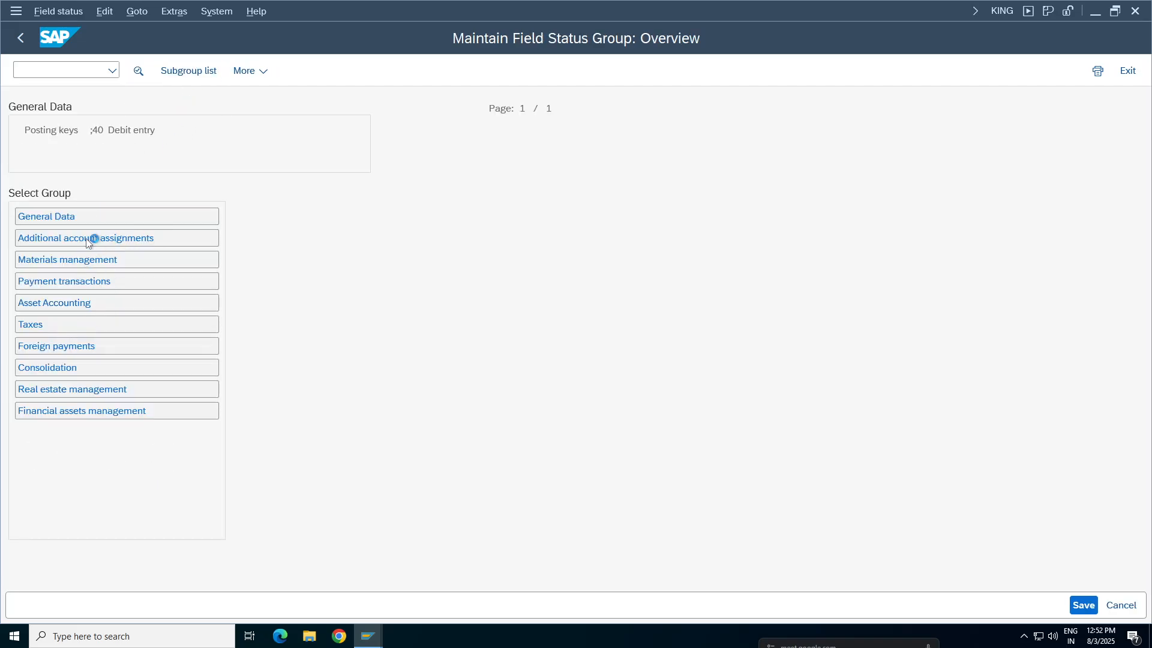
left_click(40, 217)
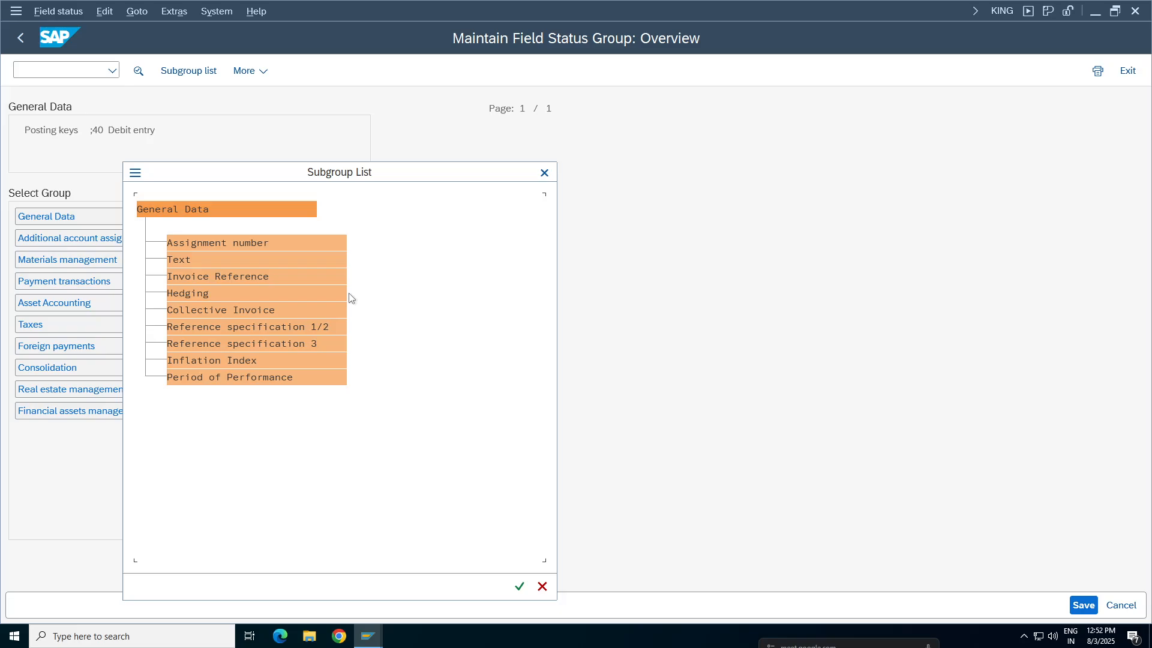
left_click(545, 173)
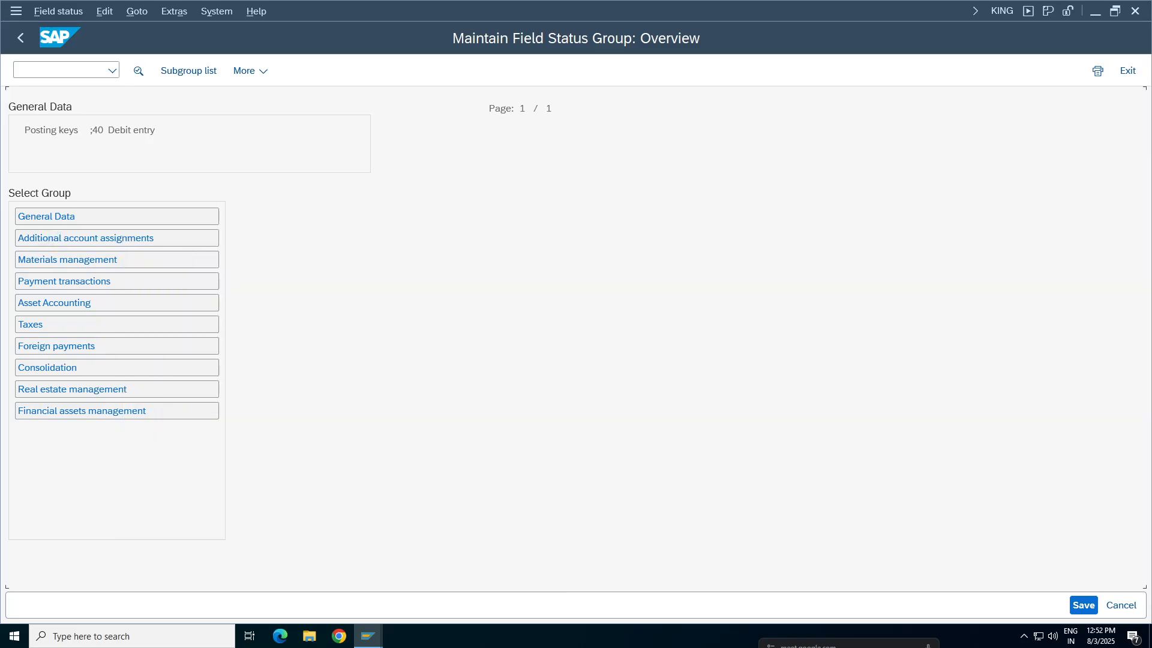
Set the Text field in posting key 40's General Data group to required entry
left_click(57, 281)
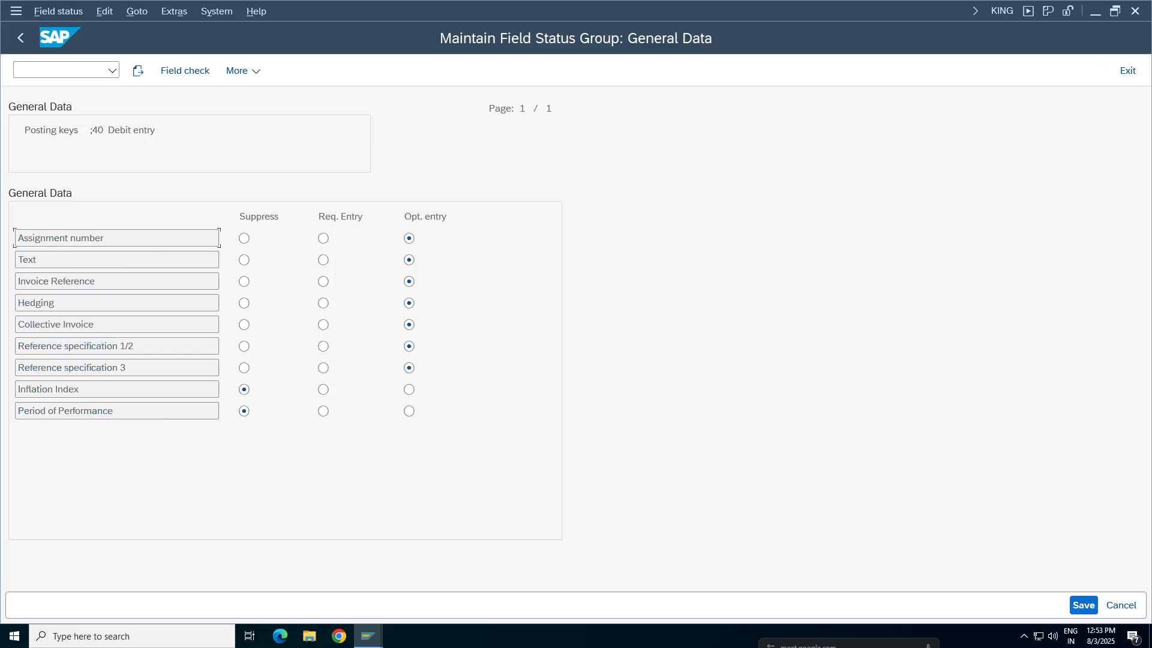
double_click(27, 260)
left_click(324, 262)
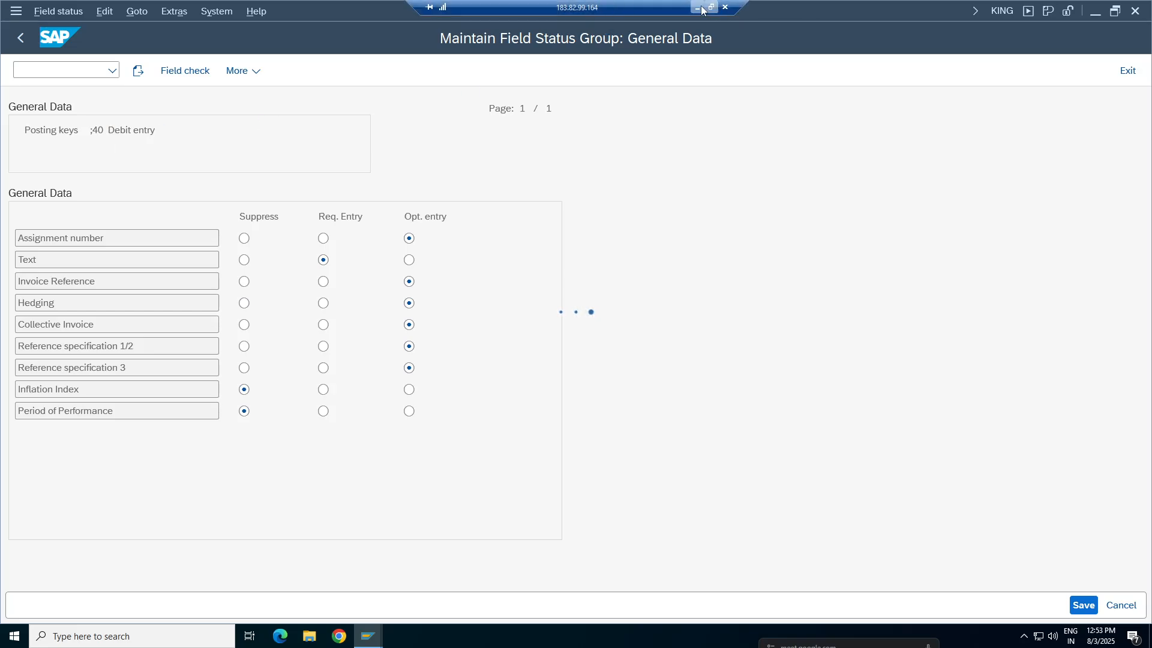
Switch to the Google Sheets notes and enter the row label "Text" in cell B175 of the Missiles sheet
left_click(700, 8)
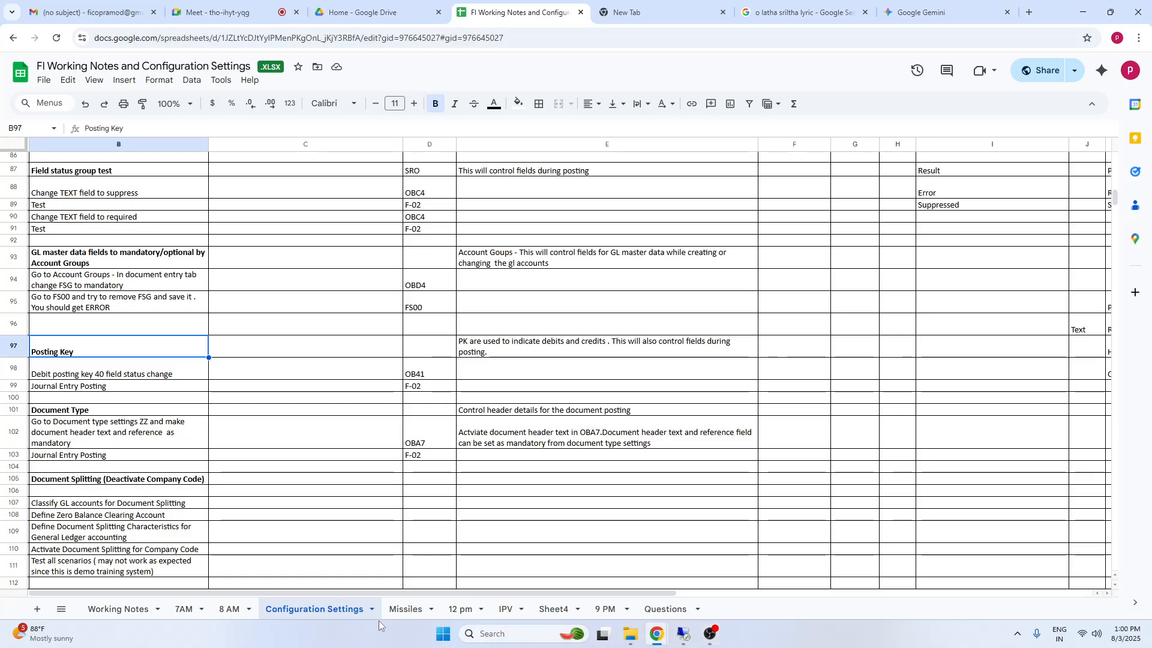
left_click(406, 610)
left_click(32, 539)
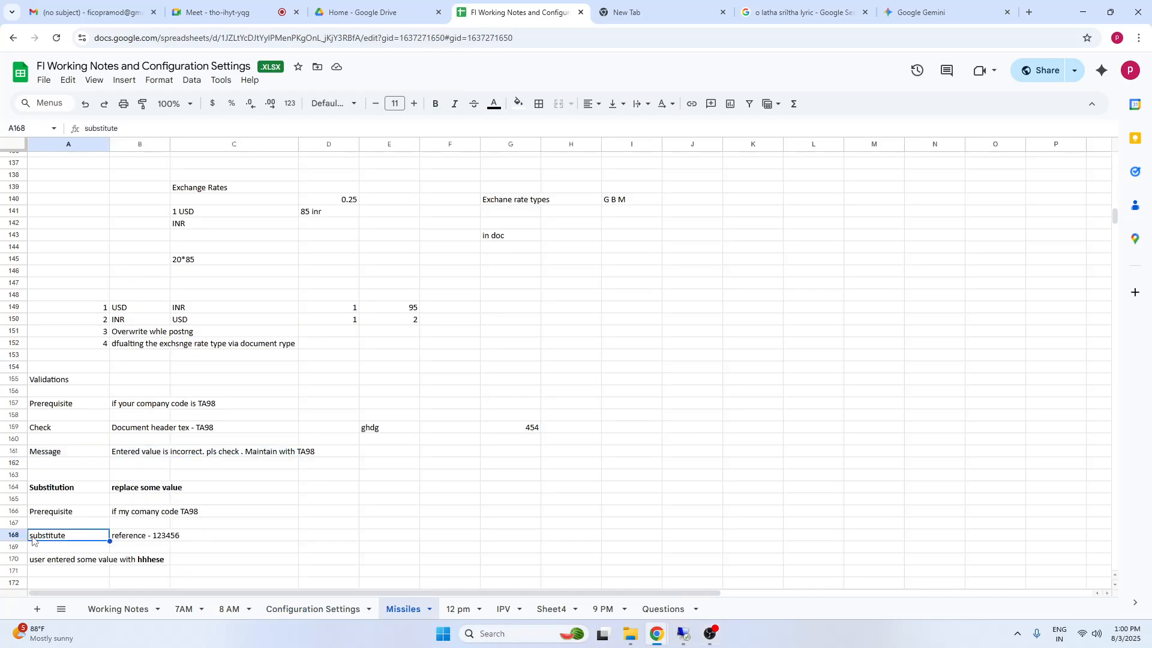
key("Down")
key("Down")
key("Down")
key("Down")
key("Down")
key("Down")
key("Down")
key("Down")
key("Down")
key("Down")
key("Down")
key("Down")
key("Down")
key("Down")
key("Down")
key("Down")
key("Down")
key("Down")
key("Down")
key("Down")
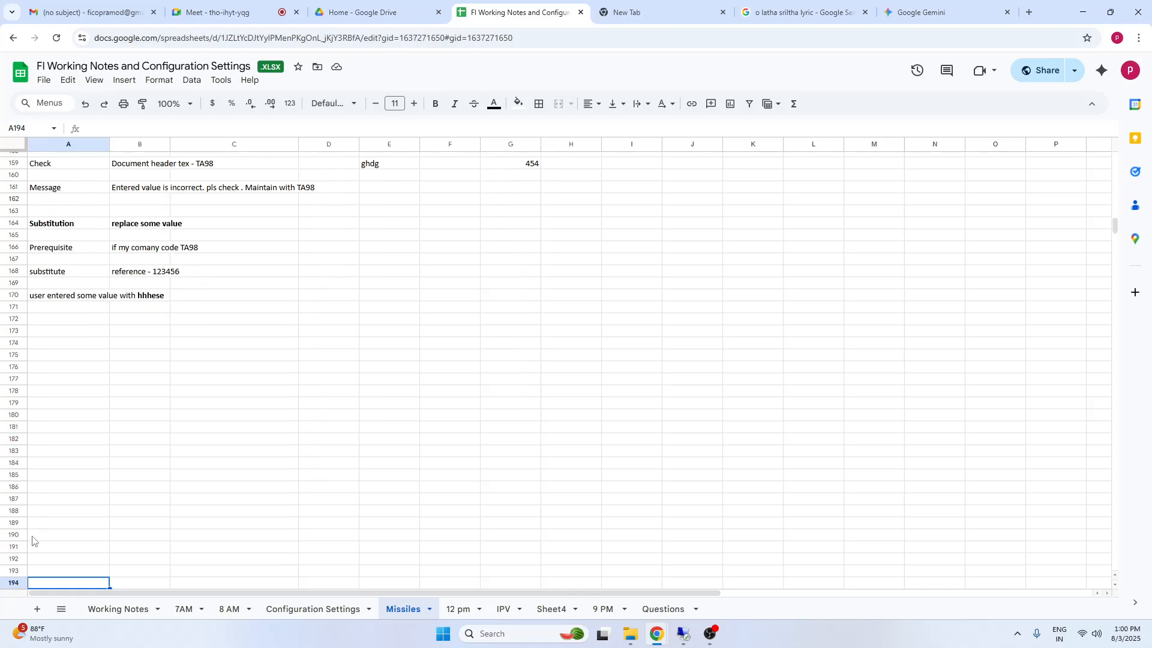
key("Down")
key("Down")
key("Down")
key("Down")
key("Down")
key("Down")
key("Down")
key("Down")
key("Down")
key("Down")
key("Down")
key("Down")
key("Down")
left_click(126, 202)
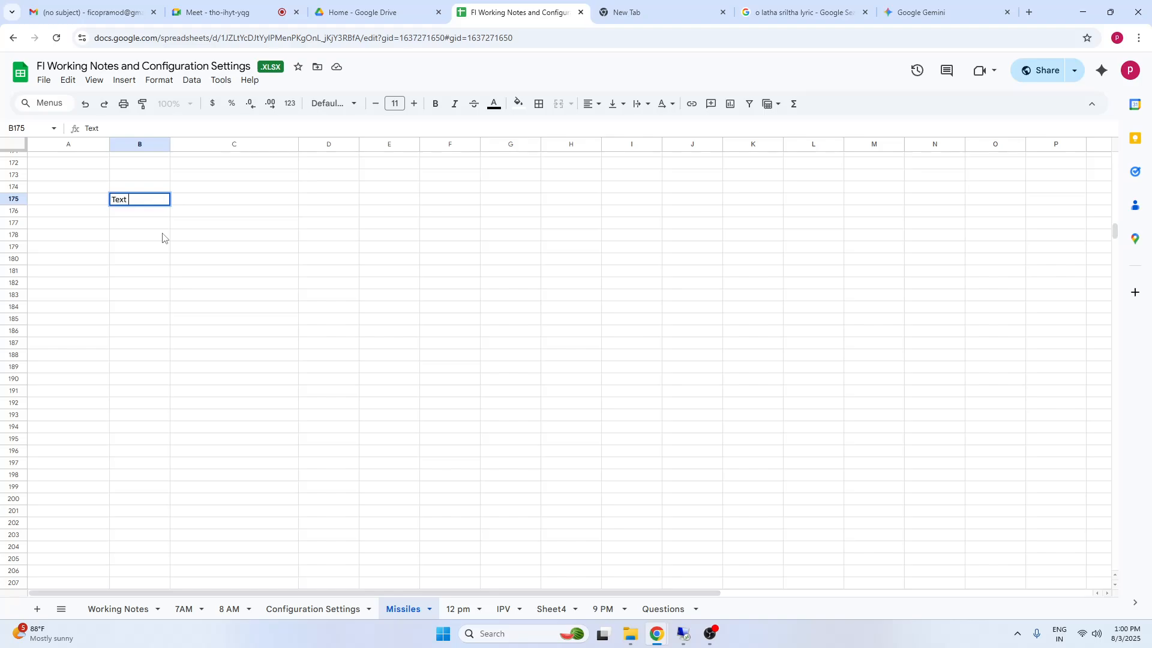
left_click(311, 372)
Enter the heading "FSG" in C174 with the value "Optional" below it in C175
left_click(280, 189)
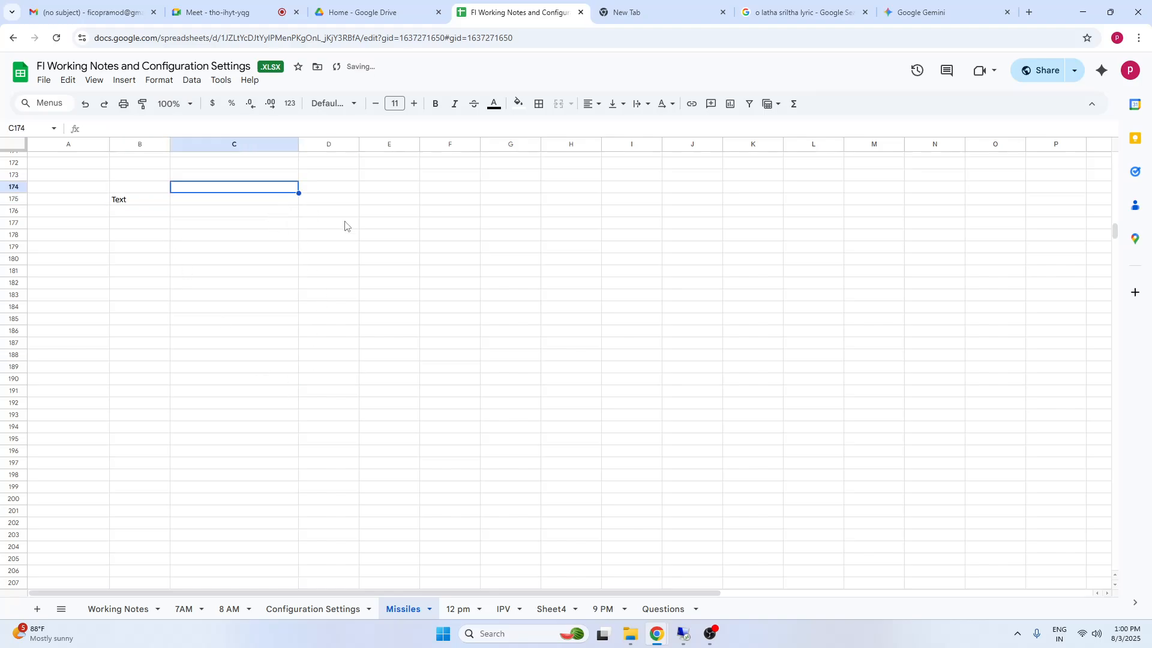
type("FSG")
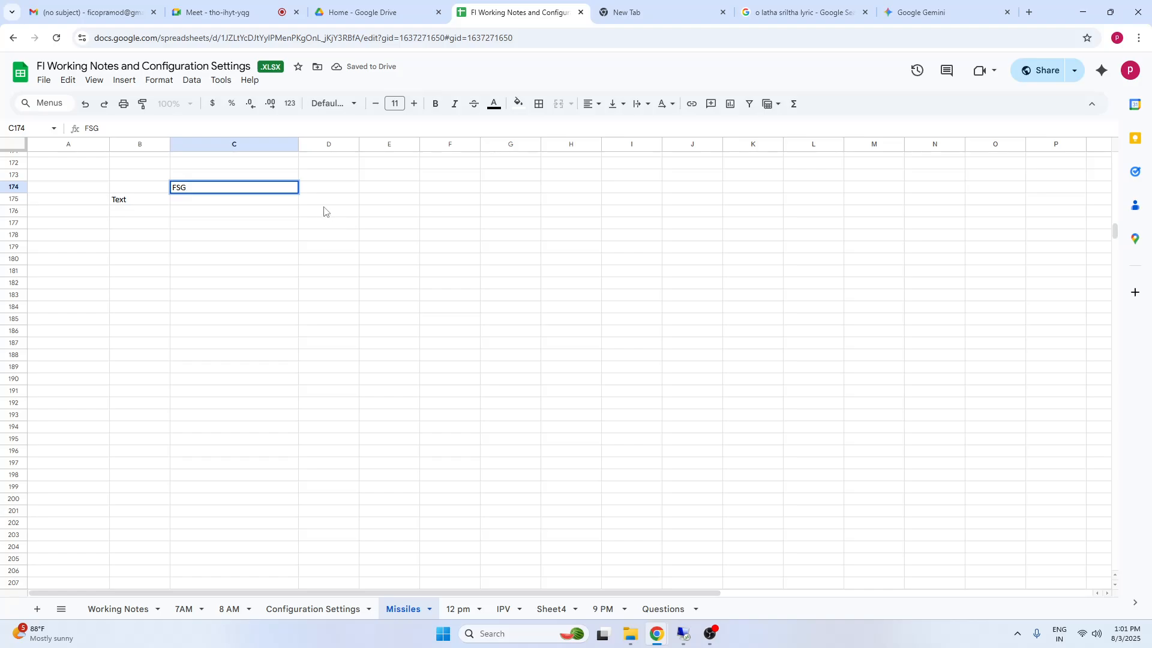
left_click(245, 251)
left_click(260, 203)
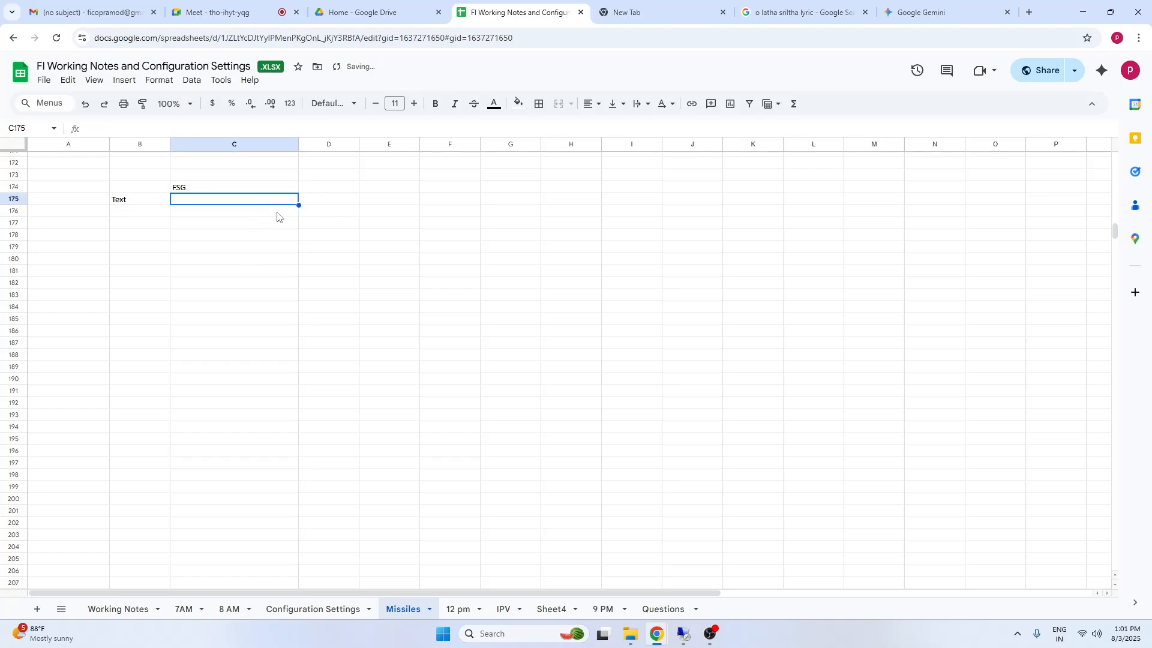
type("Optional")
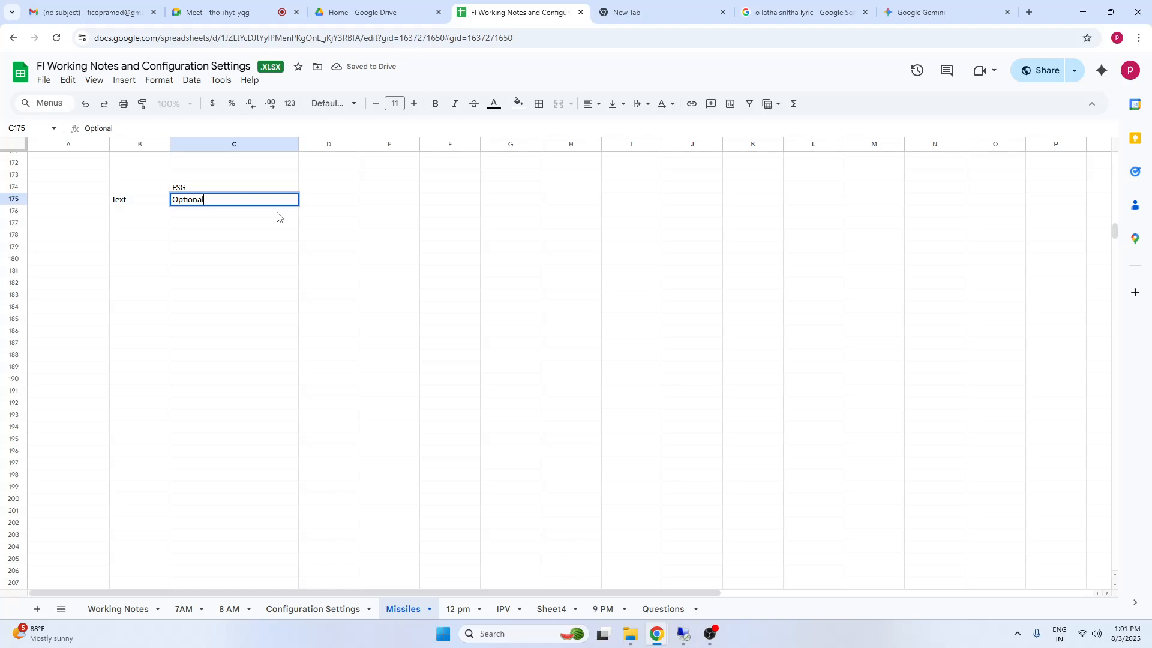
left_click(324, 282)
Enter the heading "PK" in D174 with the value "Required" below it in D175
left_click(329, 188)
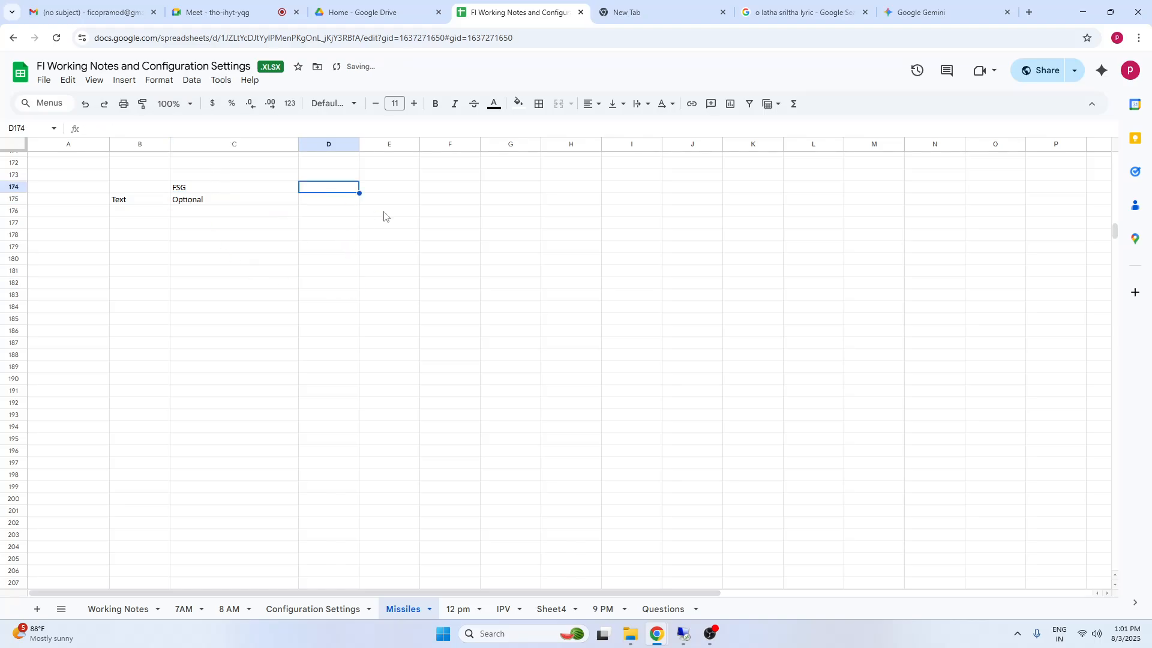
type("PK")
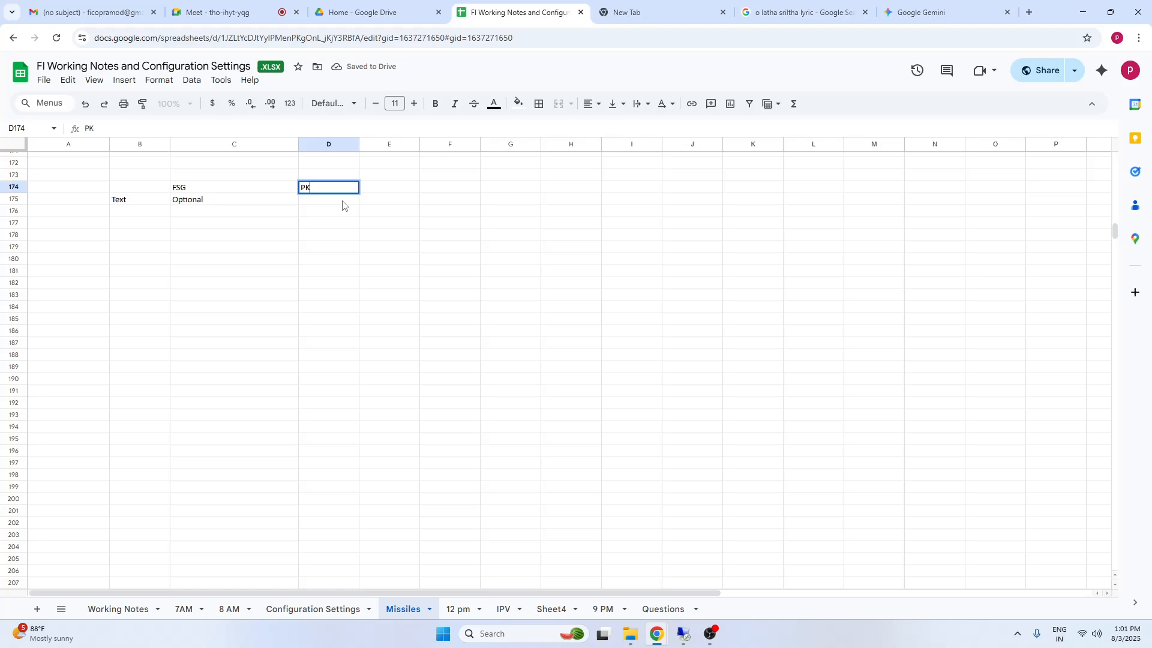
key("Return")
type("Req")
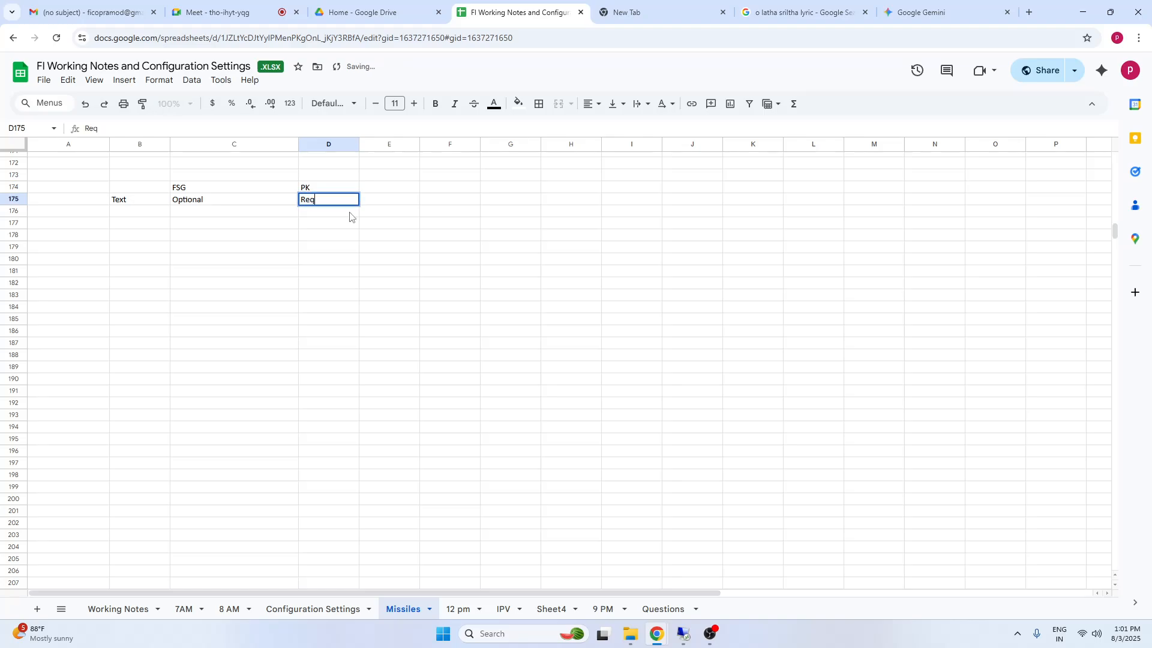
type("uired")
Return to SAP, confirm customizing request S4HK904808, and reopen posting key 40's General Data field status
left_click(684, 634)
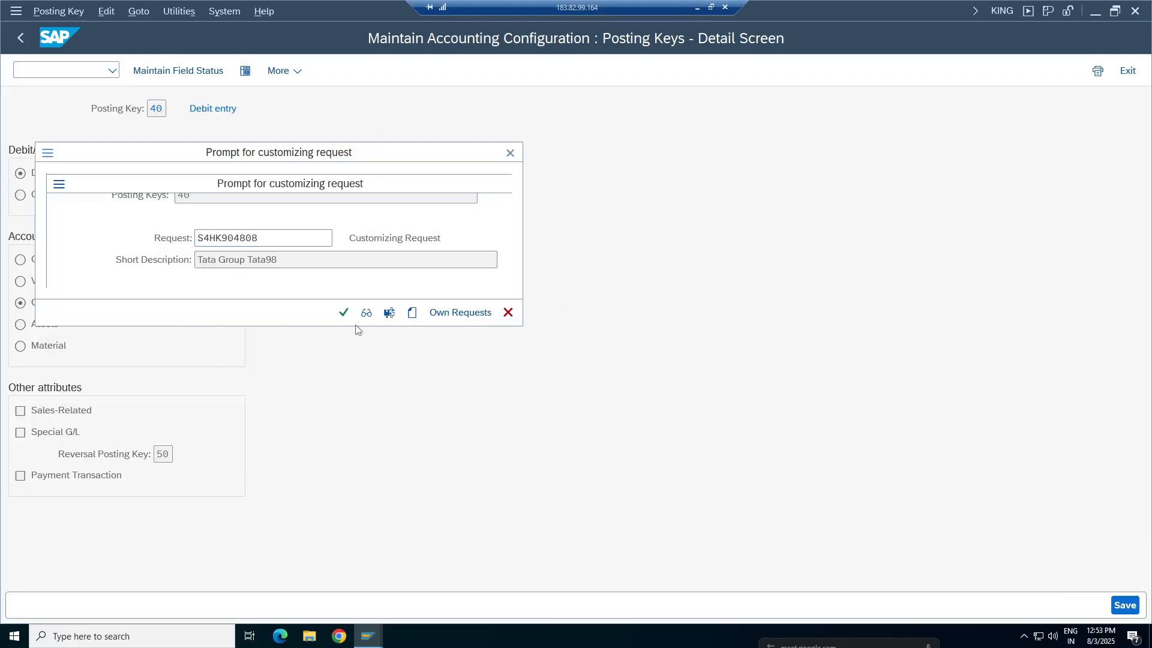
left_click(343, 312)
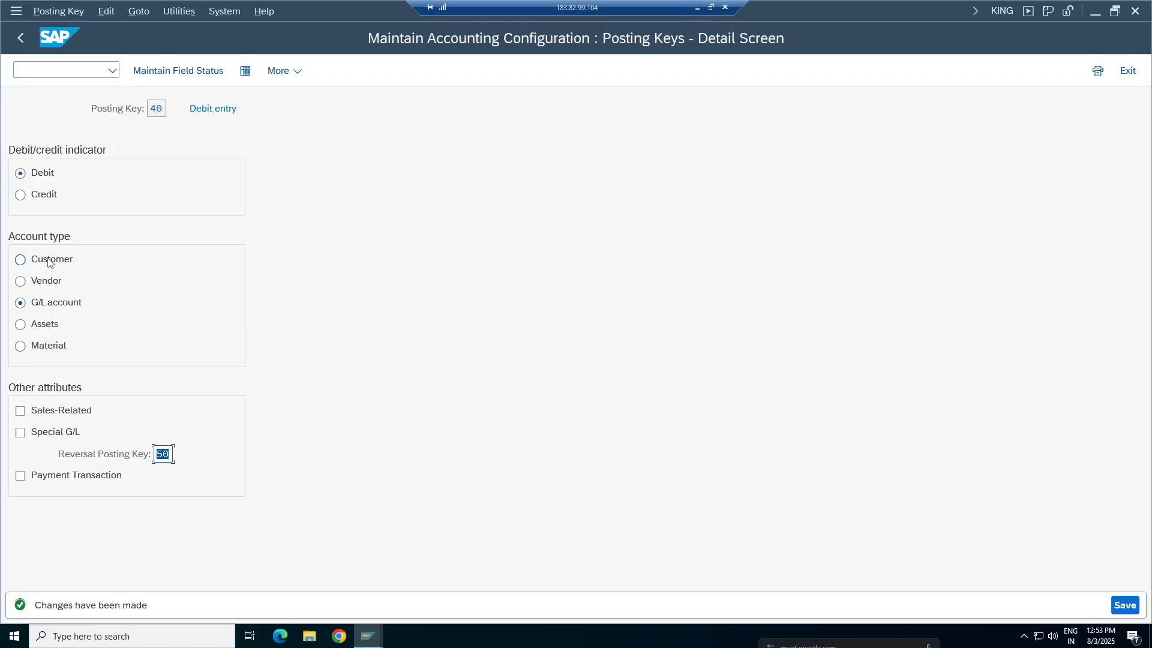
left_click(180, 71)
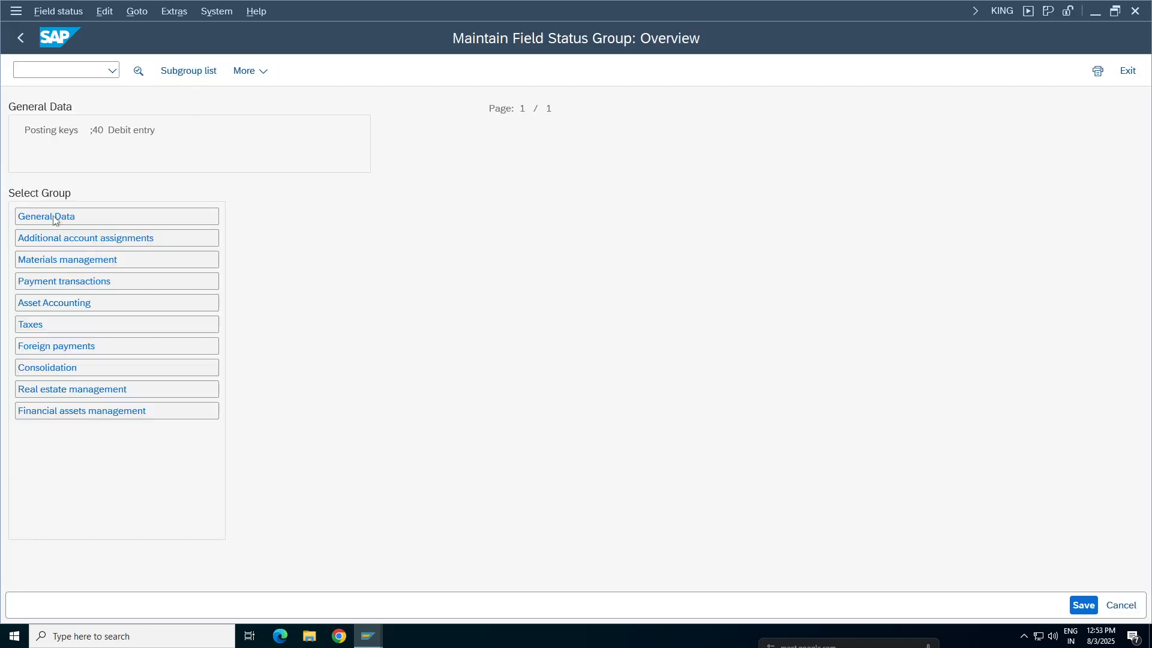
double_click(53, 217)
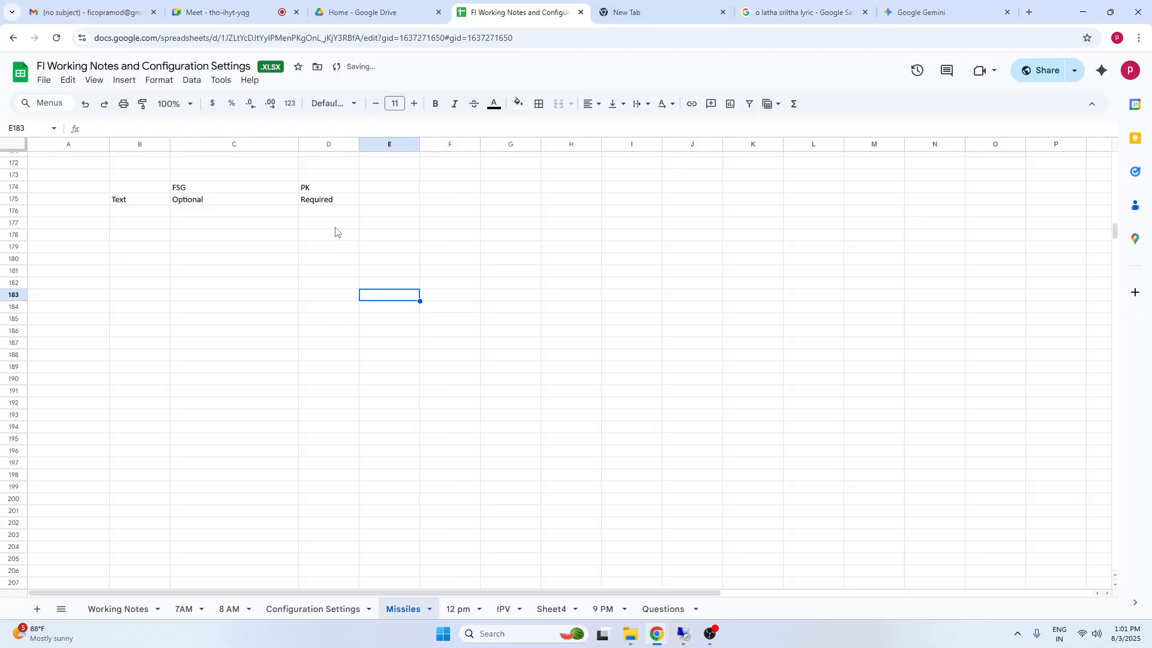
Back in the Google Sheets notes, extend the heading in D174 to "PK (40)"
left_click(335, 227)
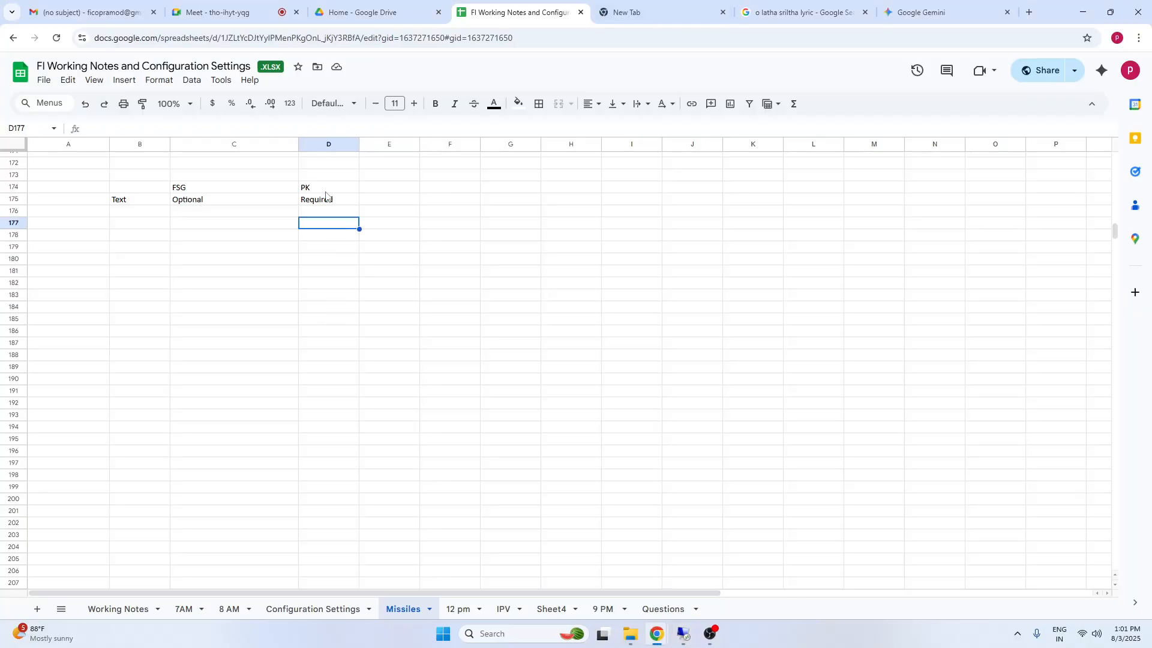
left_click(325, 188)
double_click(328, 190)
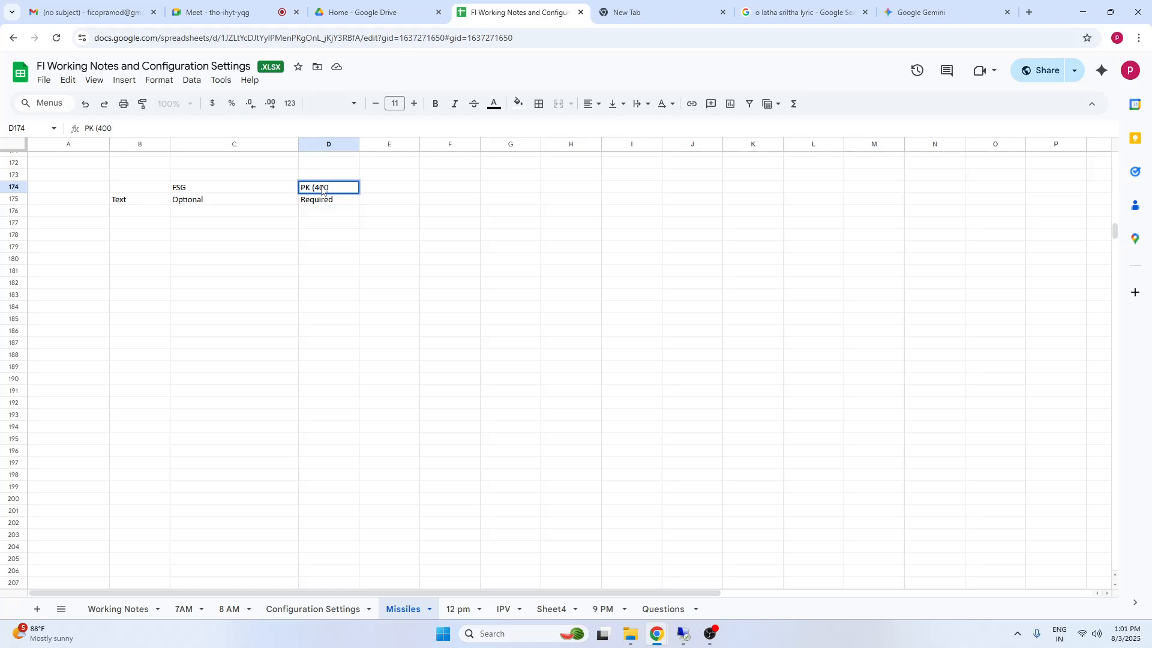
type("(400")
key("BackSpace")
left_click(367, 247)
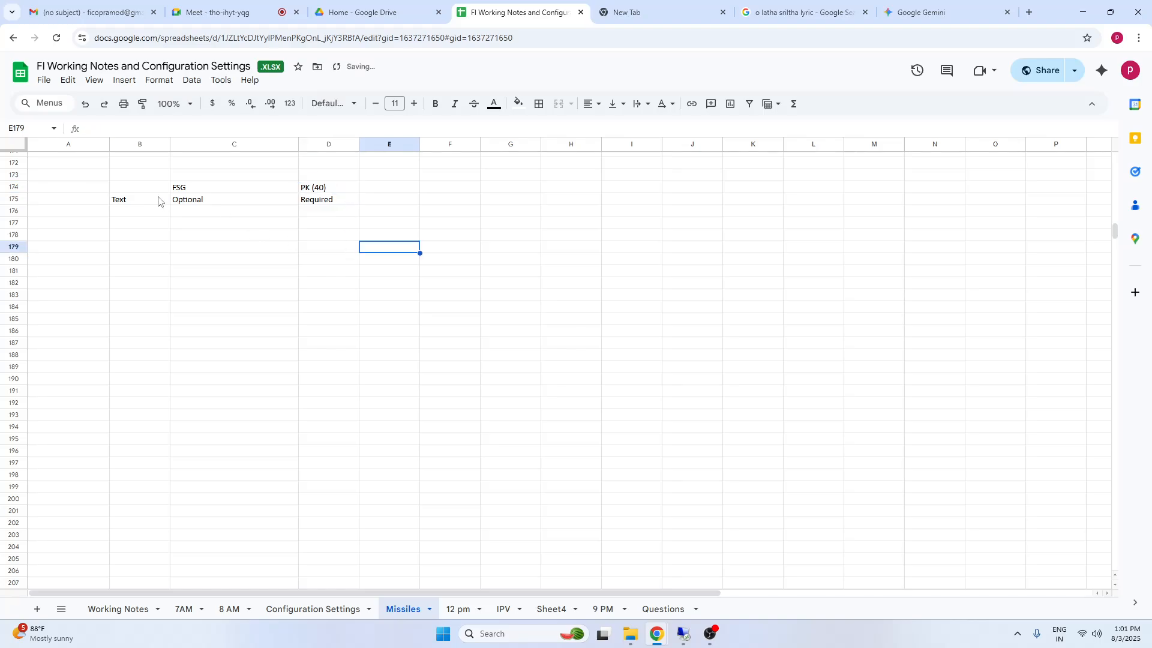
left_click_drag(153, 199, 364, 200)
left_click(228, 270)
left_click(133, 250)
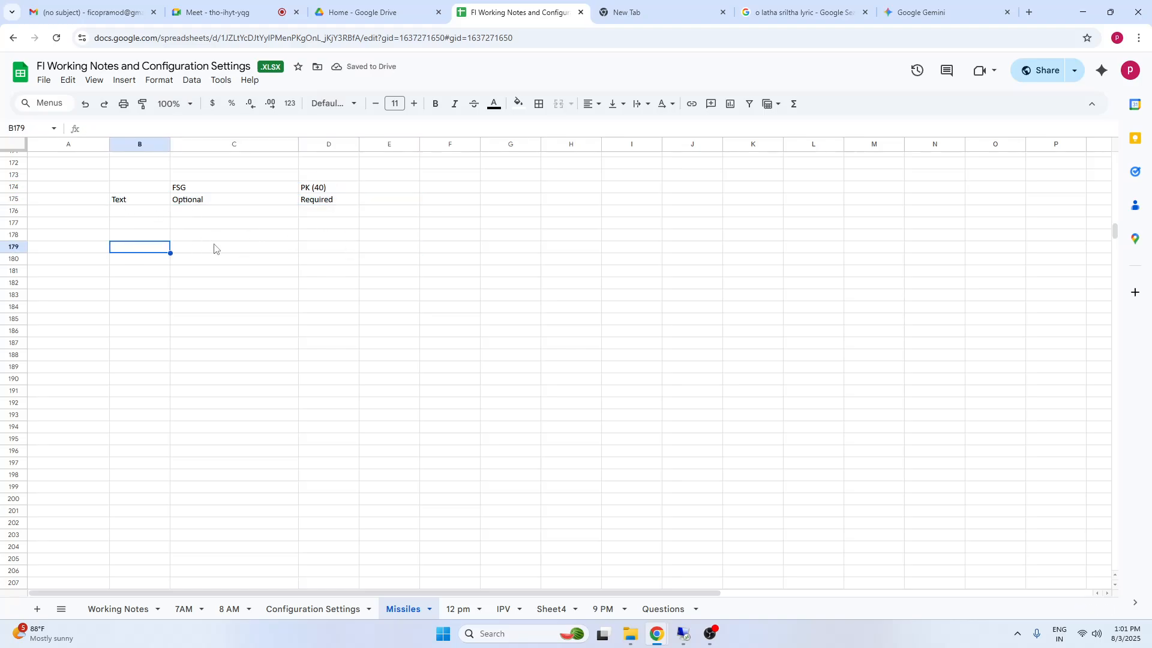
left_click(215, 246)
left_click(191, 202)
left_click(333, 204)
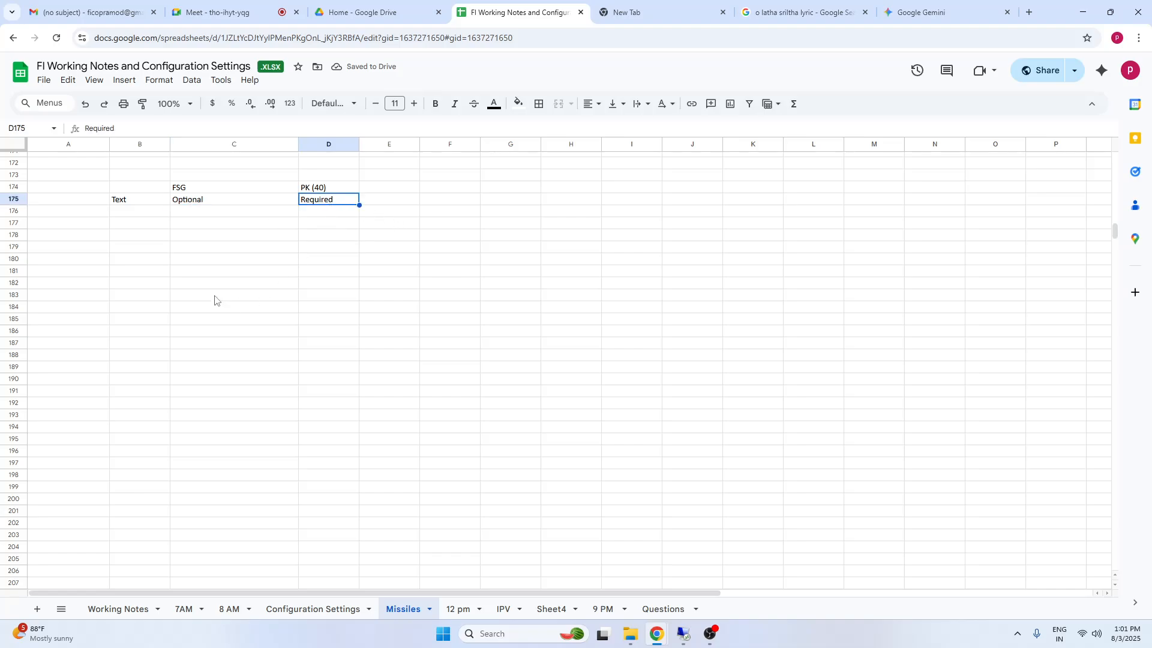
left_click(135, 200)
Add the heading "Result" in cell E174 beside the posting key heading
left_click(398, 187)
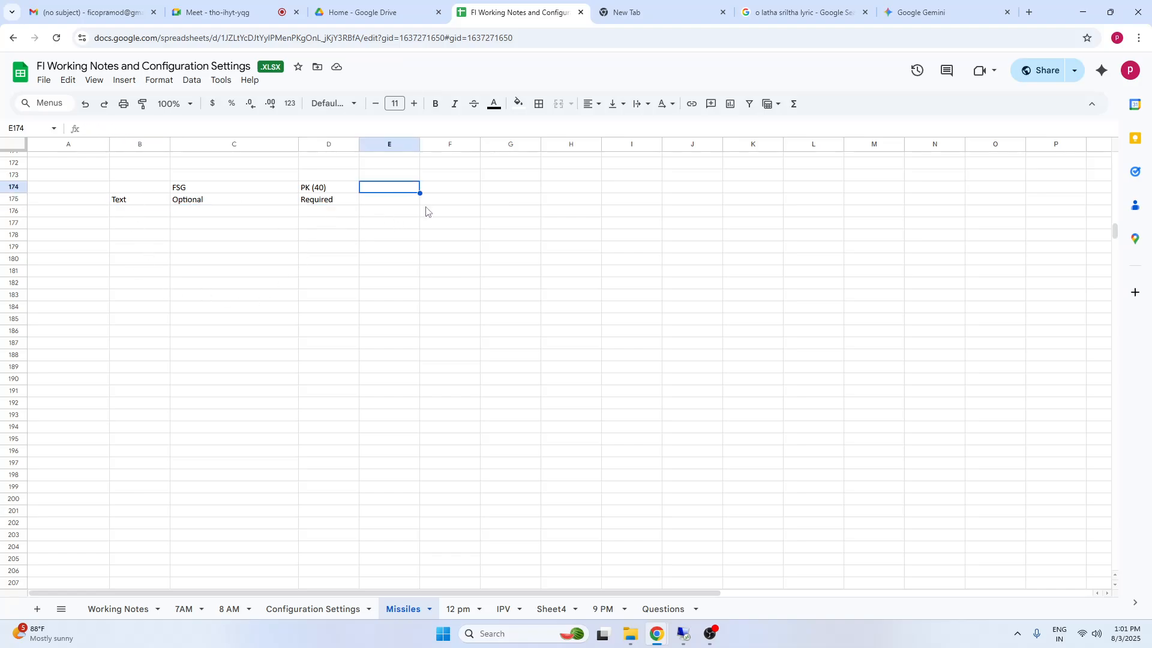
type("Resul")
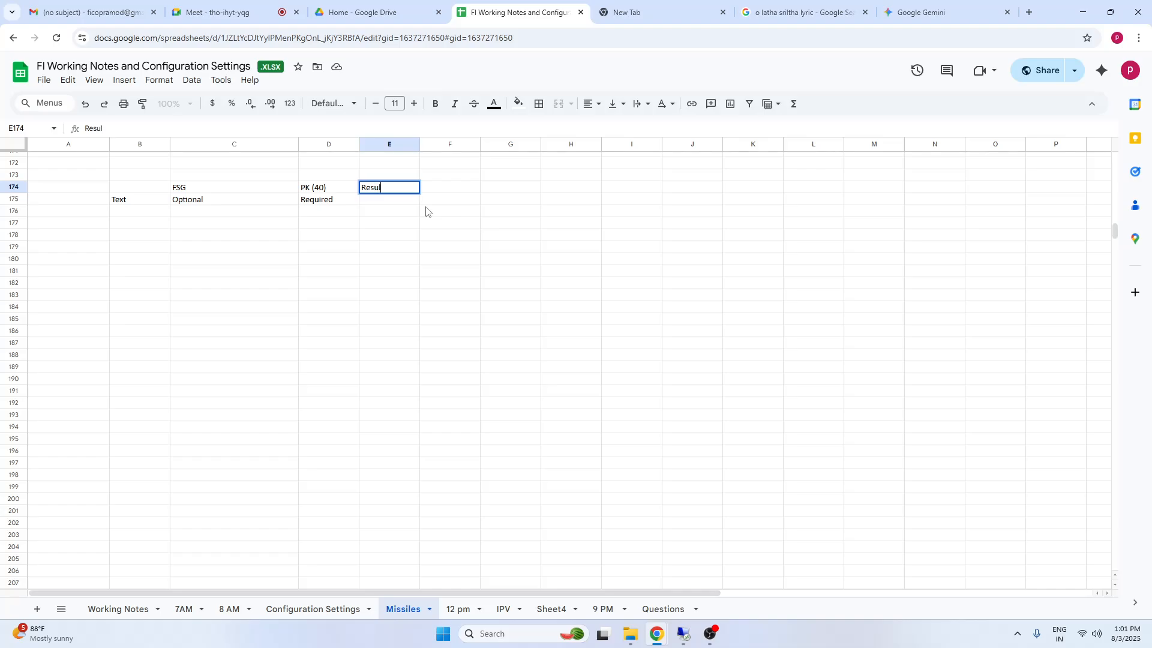
type("t")
left_click(416, 224)
left_click(307, 180)
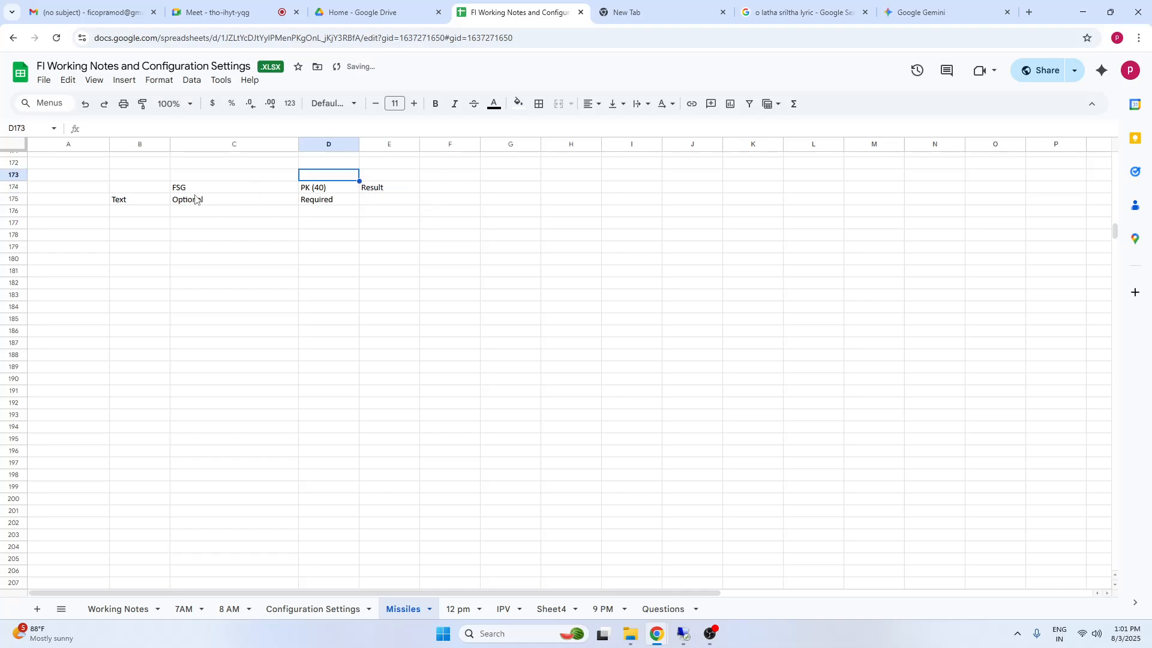
left_click(193, 188)
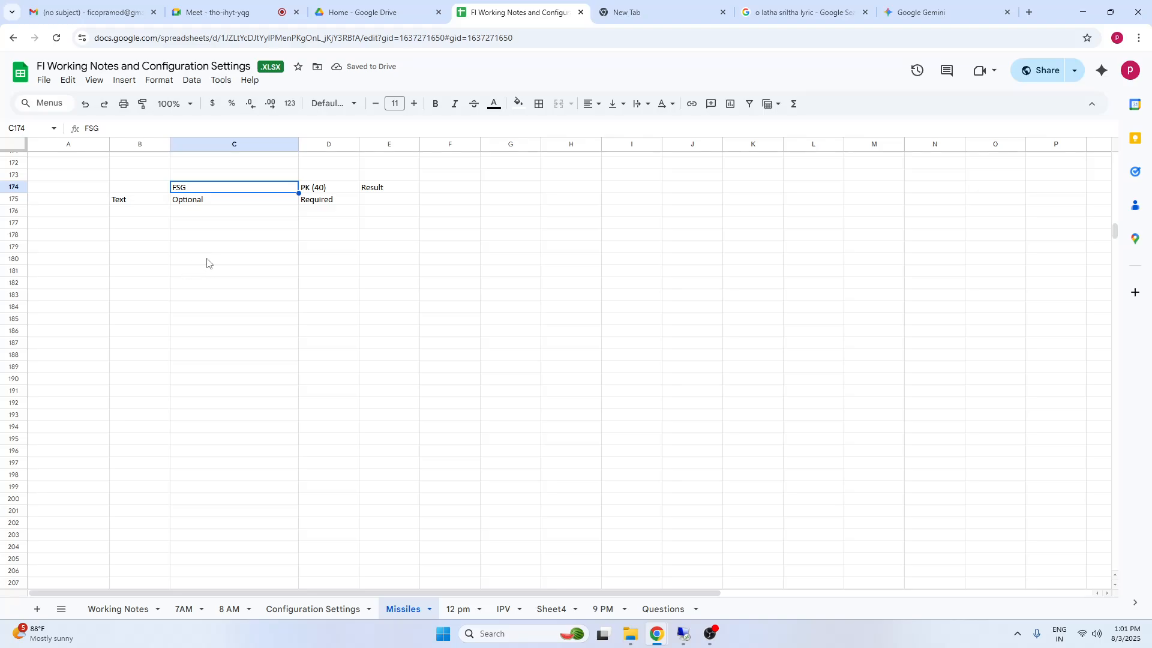
Switch back to SAP and open transaction FB50 in a new session
left_click(683, 634)
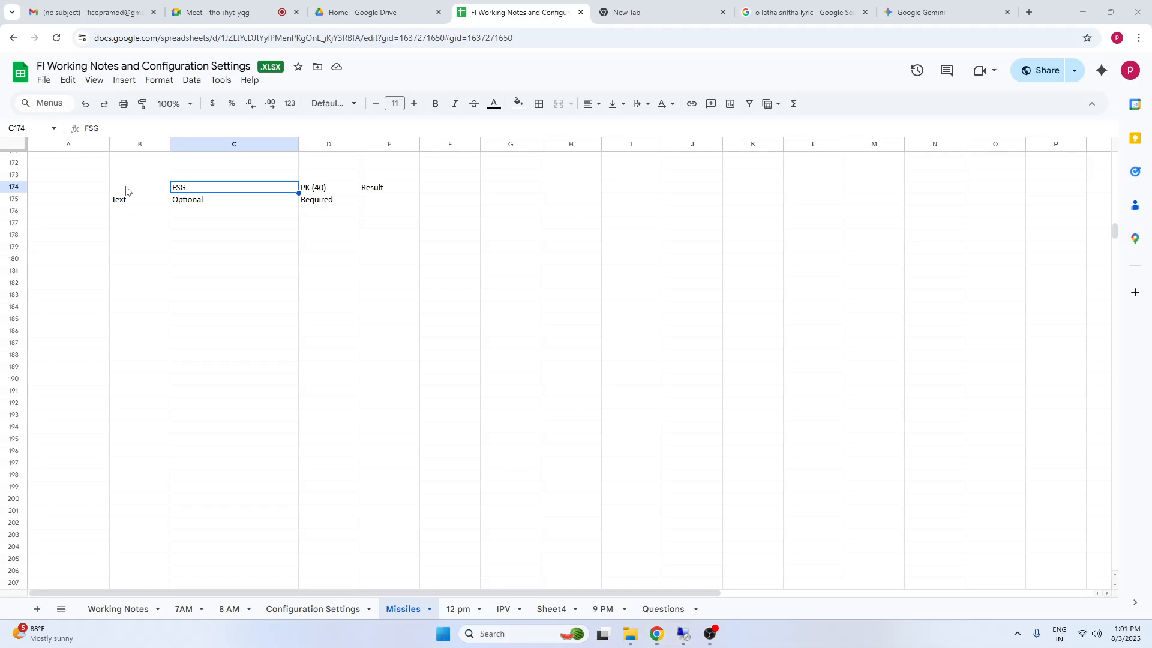
left_click(683, 634)
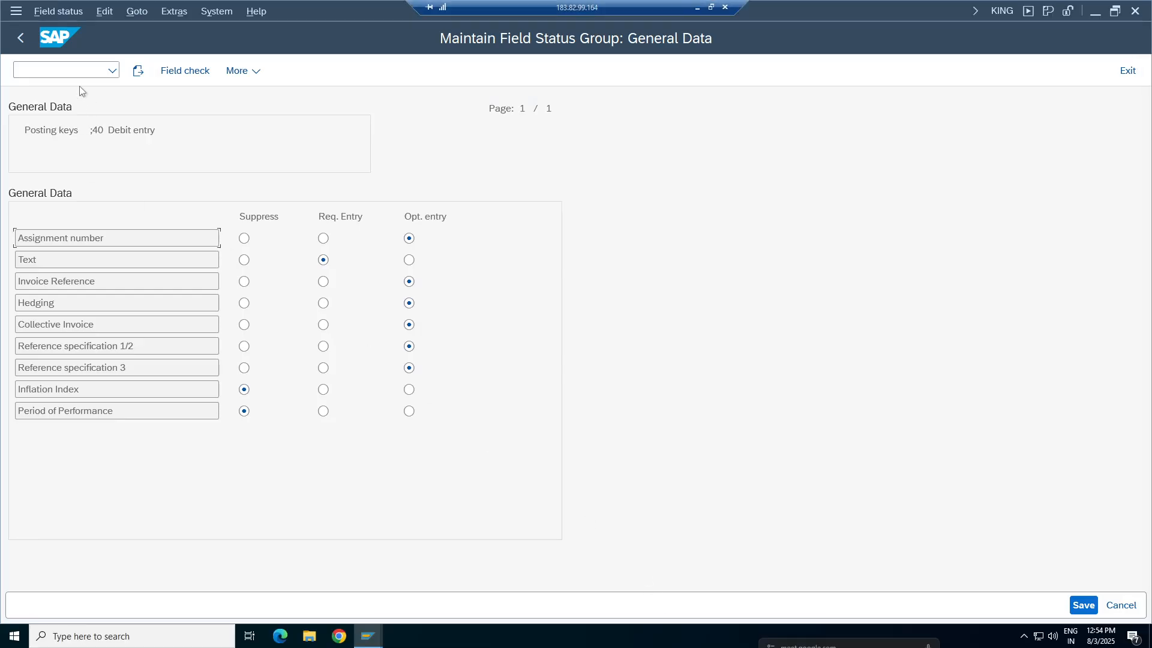
type("/ofb")
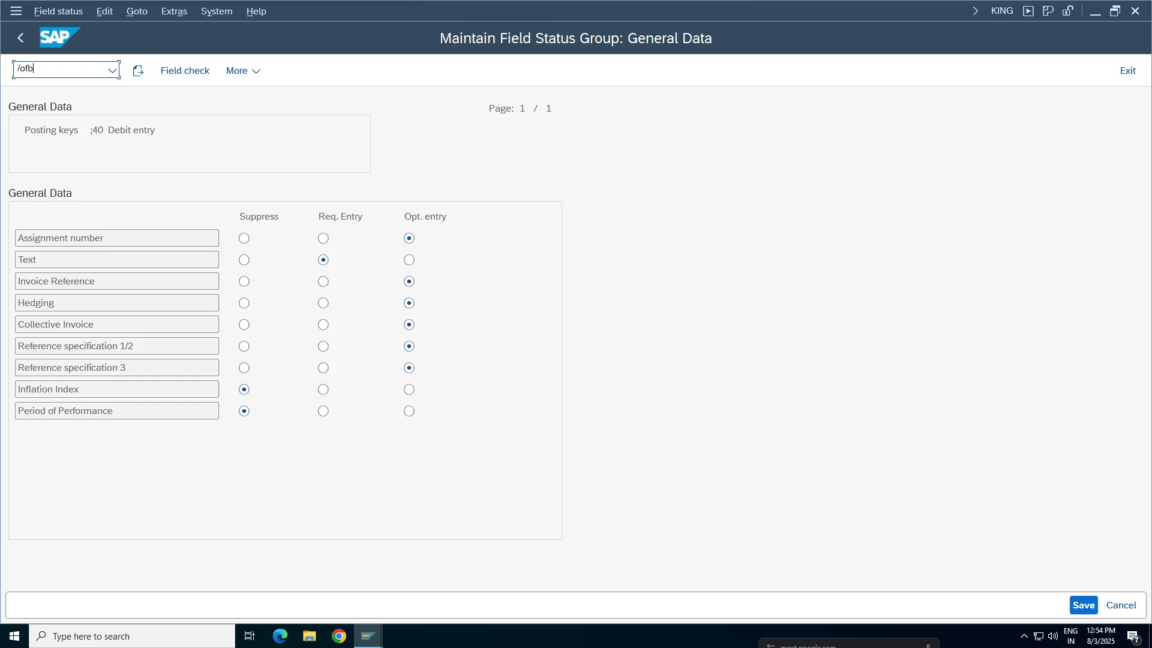
type("50")
key("Return")
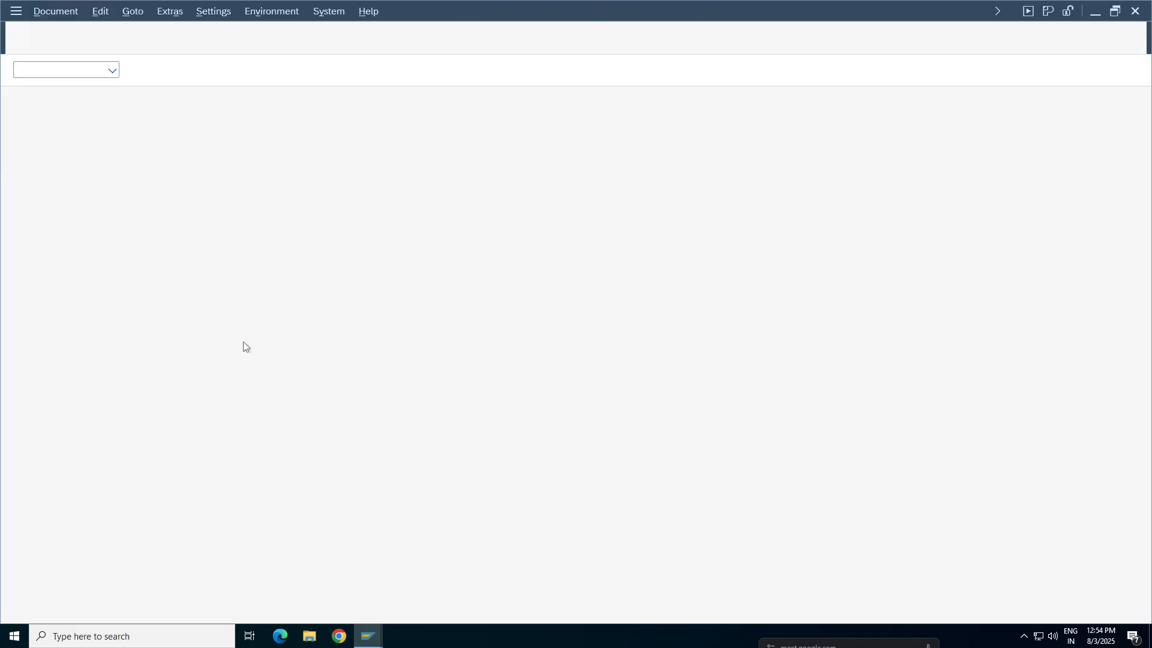
Set the G/L document's document date to 03.08.2025
key("BackSpace")
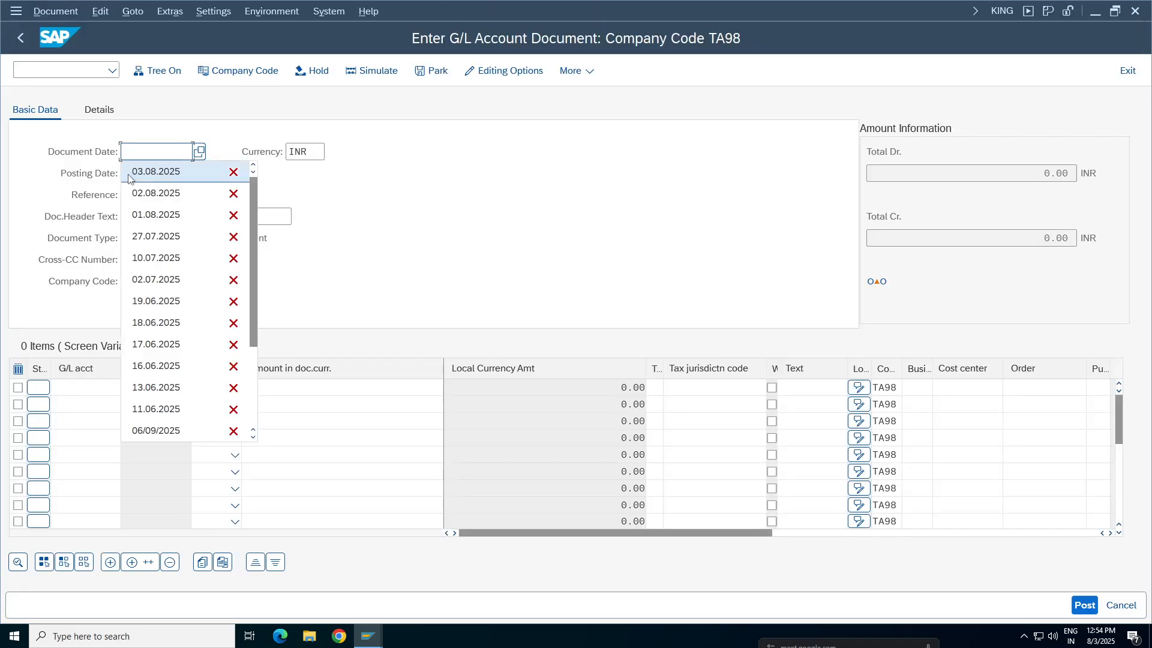
key("Down")
key("Return")
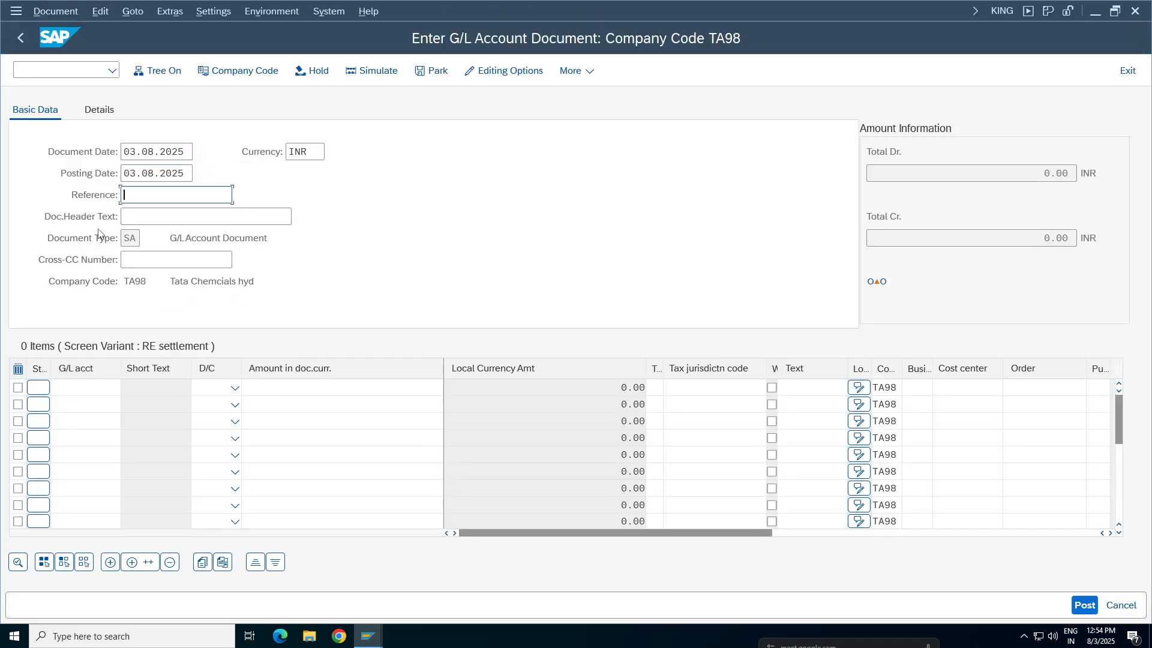
Fill in the G/L document header with reference 123456 and header text TA98
key("Down")
key("Return")
left_click(143, 219)
key("BackSpace")
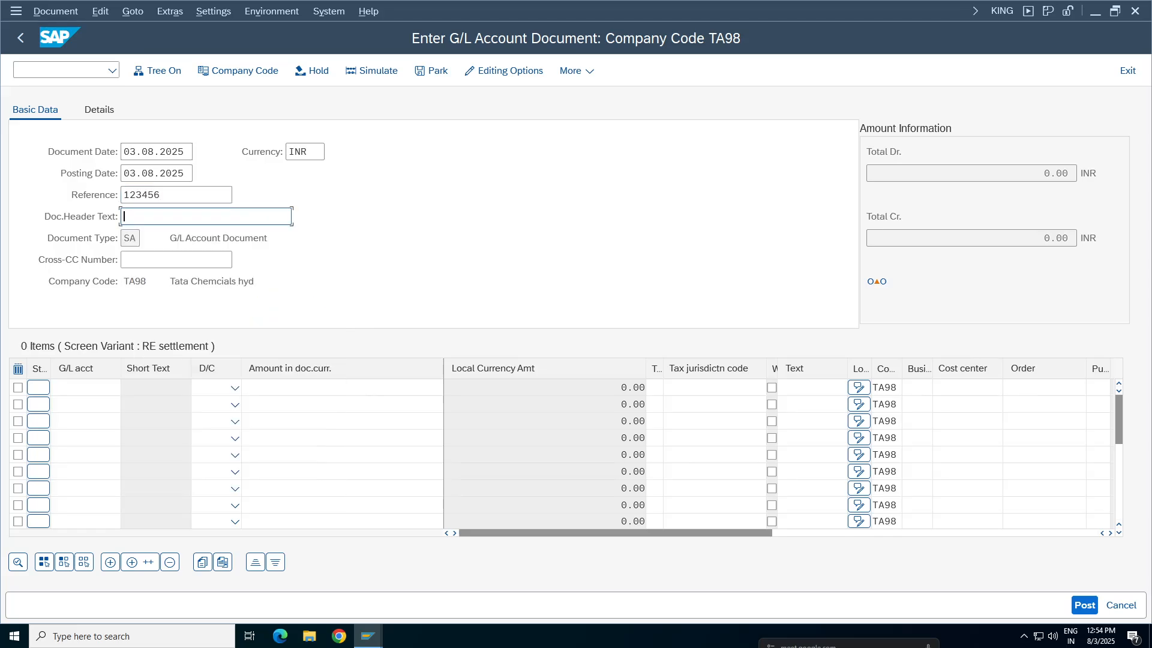
type("TA98")
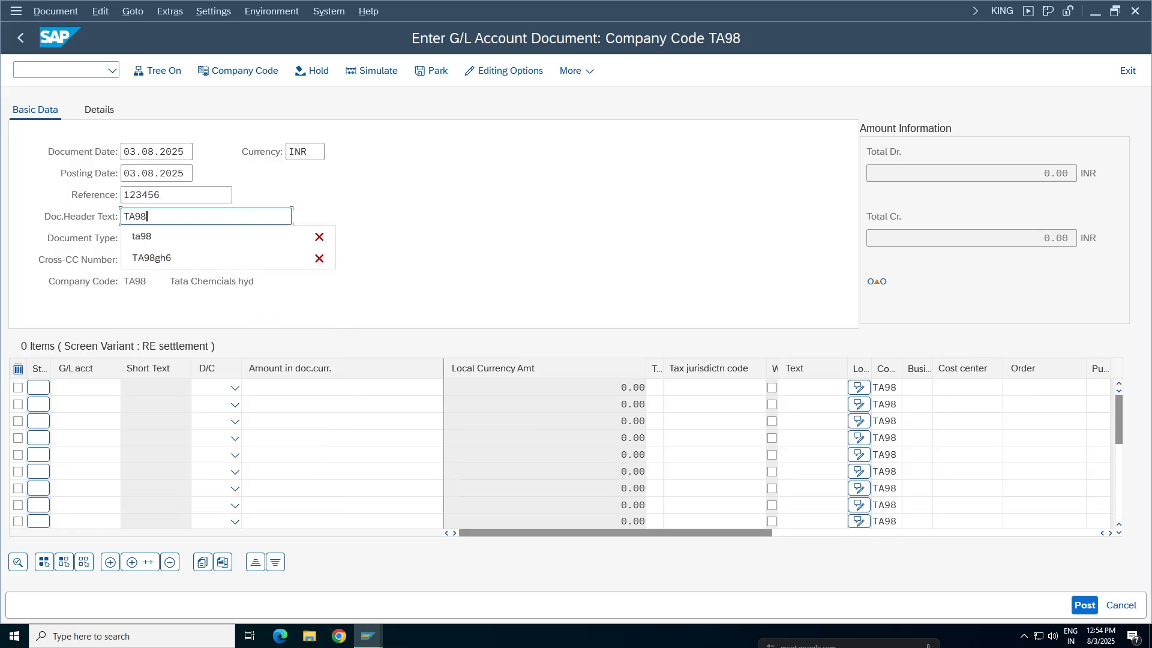
key("Return")
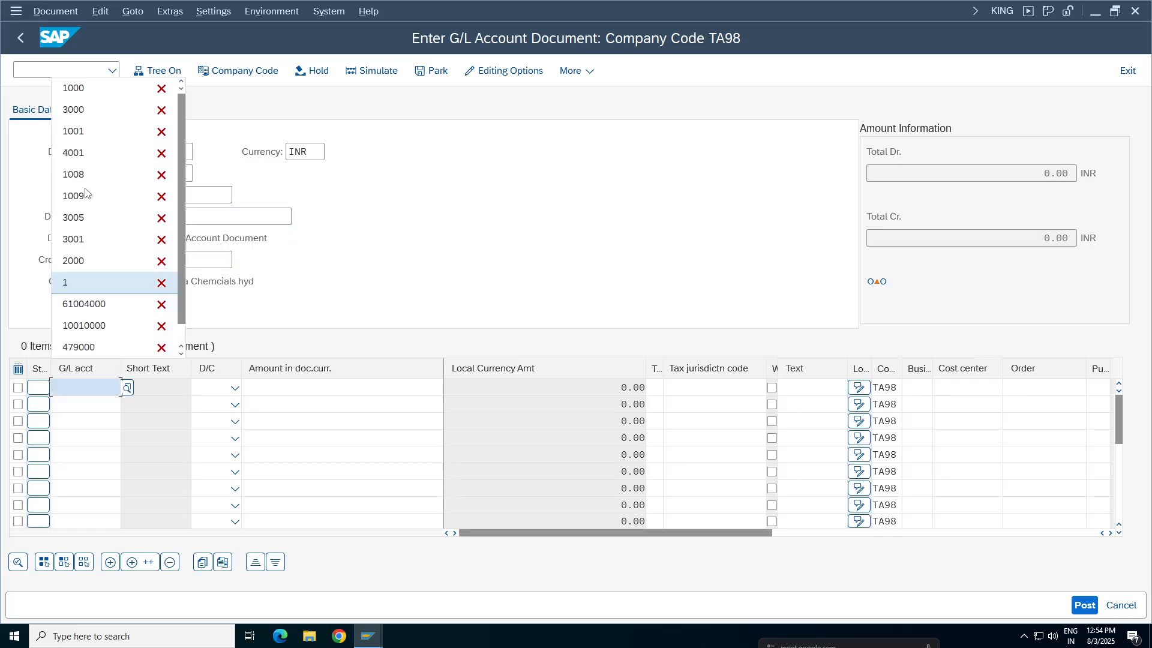
Enter a first line item for G/L account 1000 as a debit of 1.00 and validate it
left_click(78, 89)
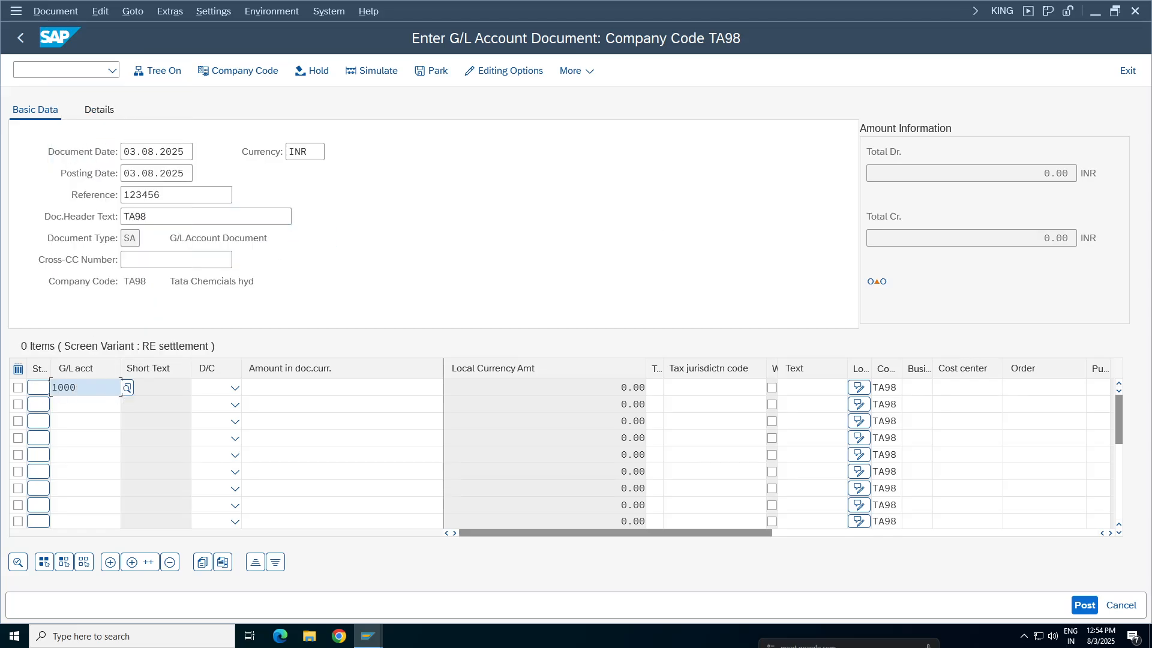
left_click(235, 388)
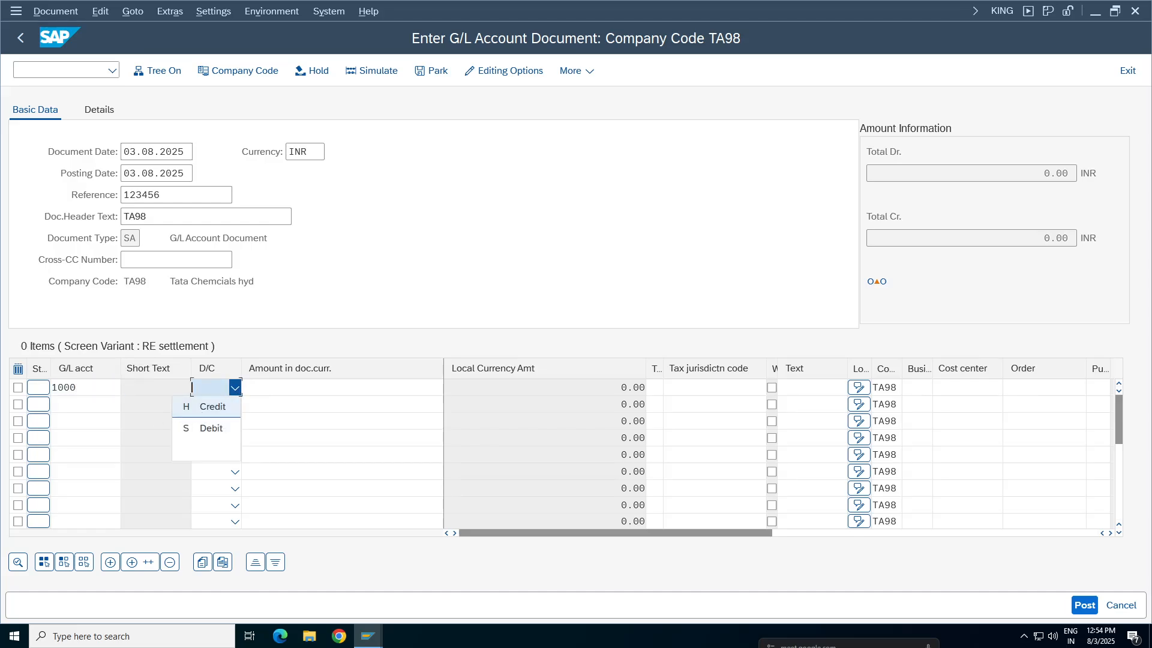
left_click(211, 428)
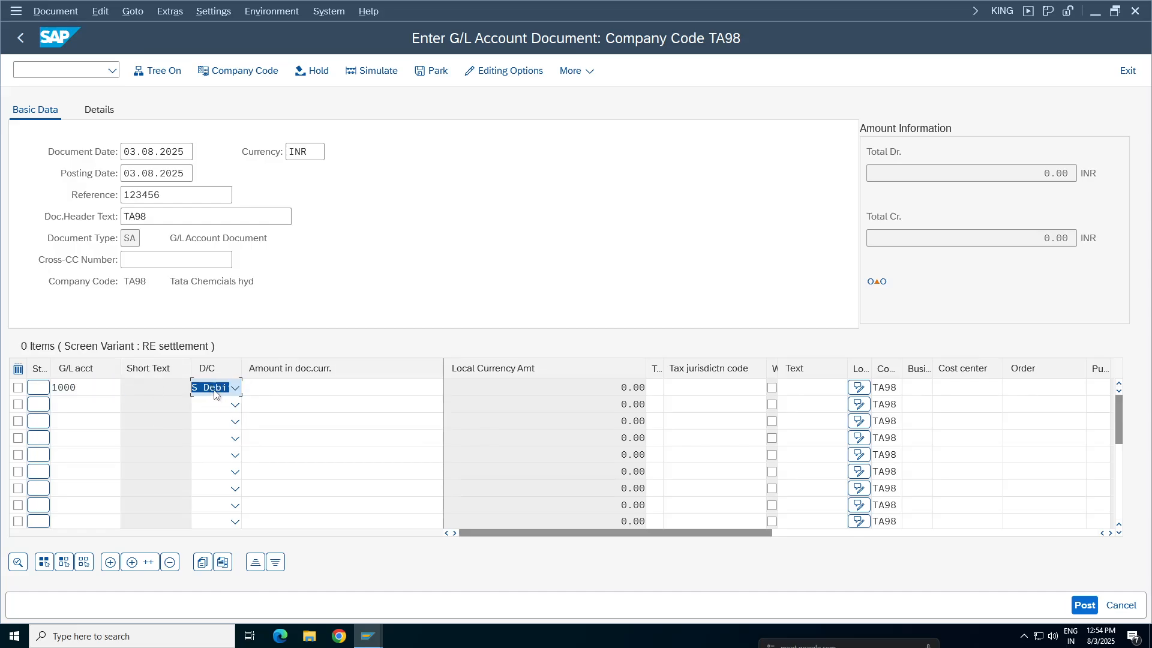
left_click(348, 387)
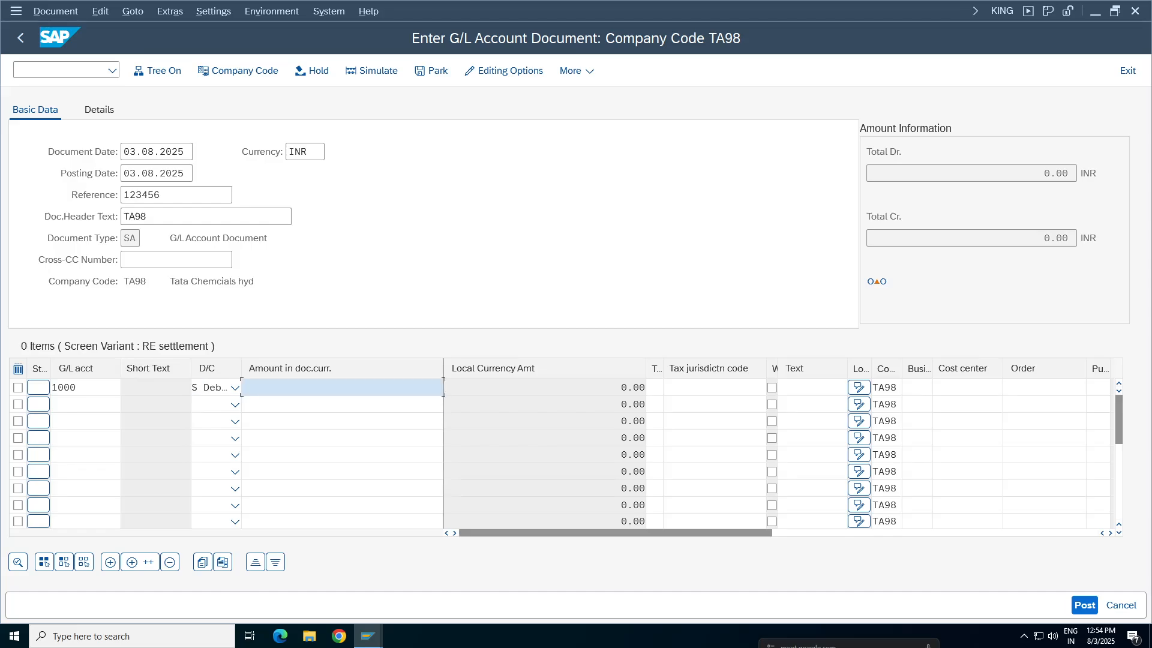
left_click(344, 112)
key("Return")
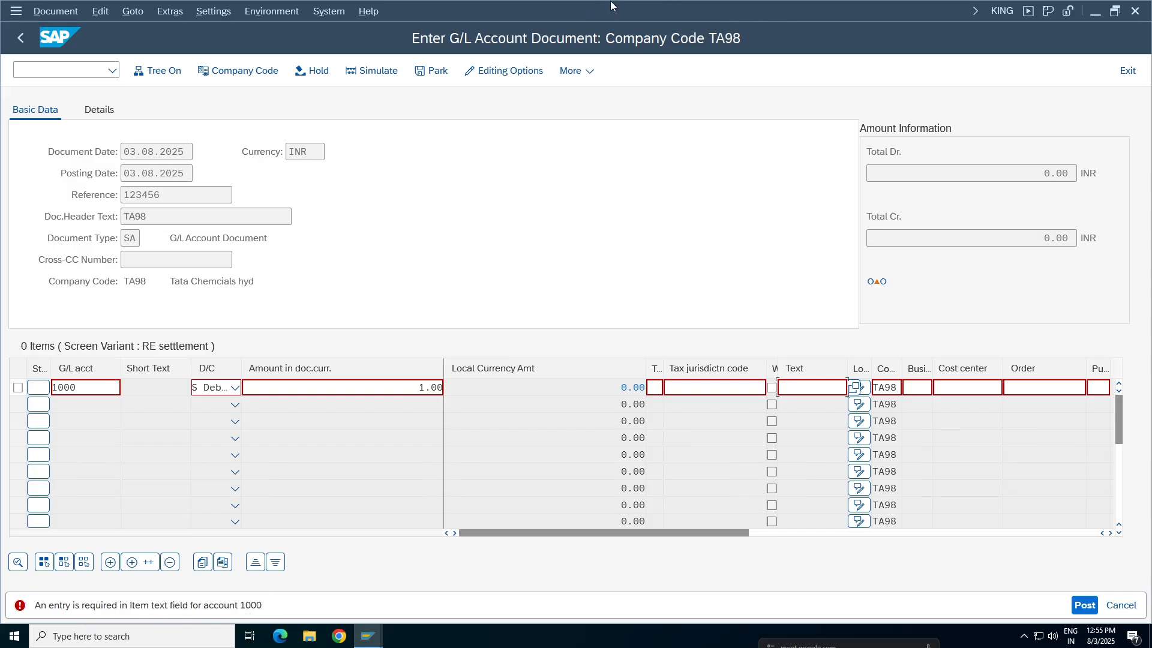
Close the older G/L document entry sessions and the Display G/L Account Centrally session, keeping the newest posting open
mouse_move(368, 636)
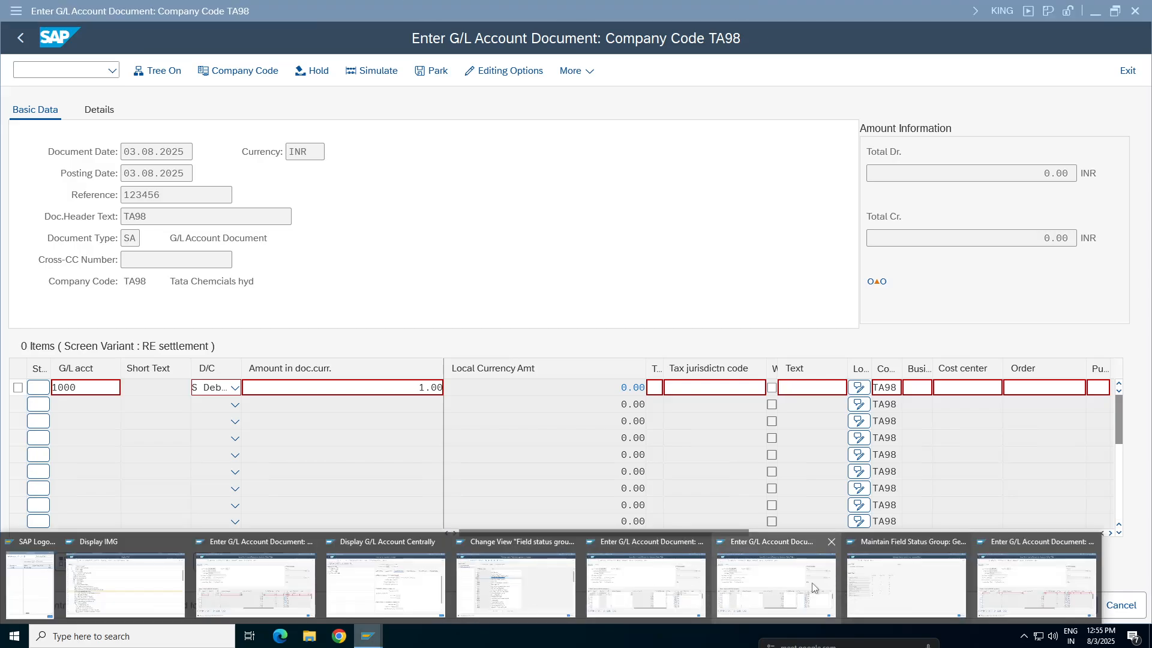
left_click(791, 594)
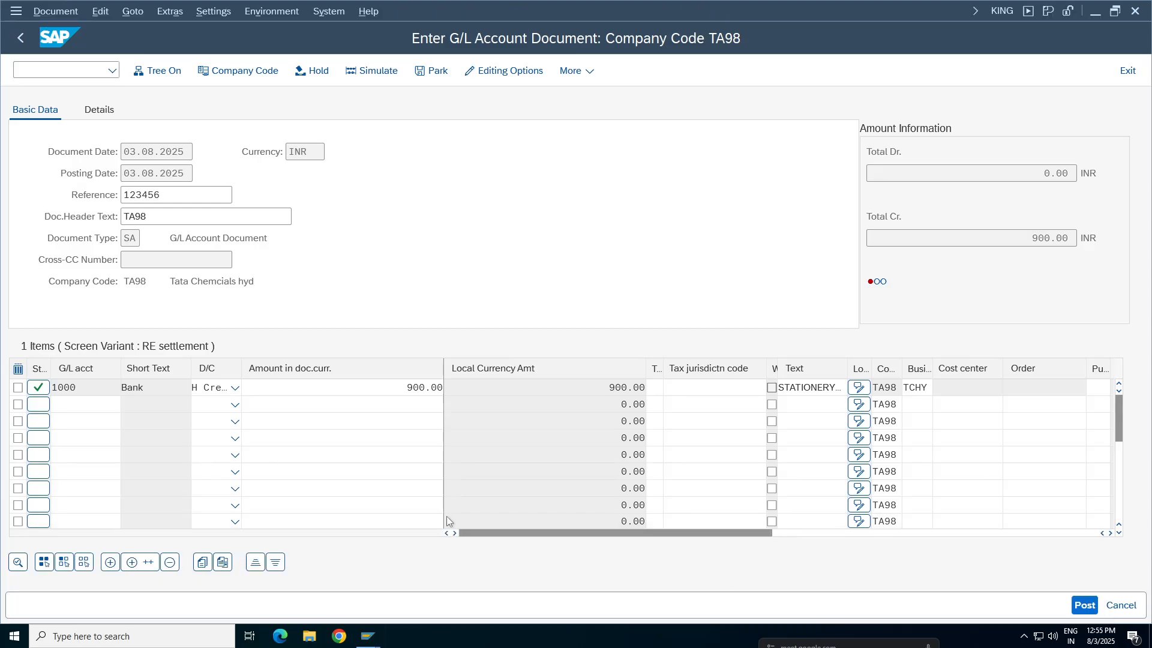
left_click(368, 634)
left_click(696, 548)
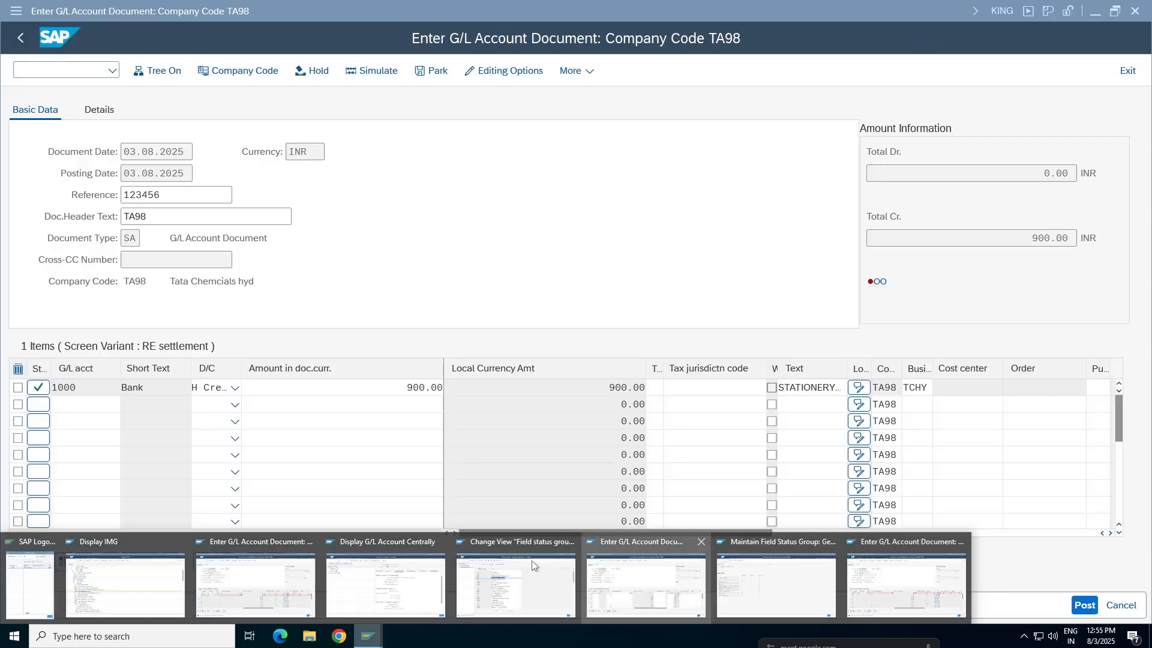
left_click(440, 545)
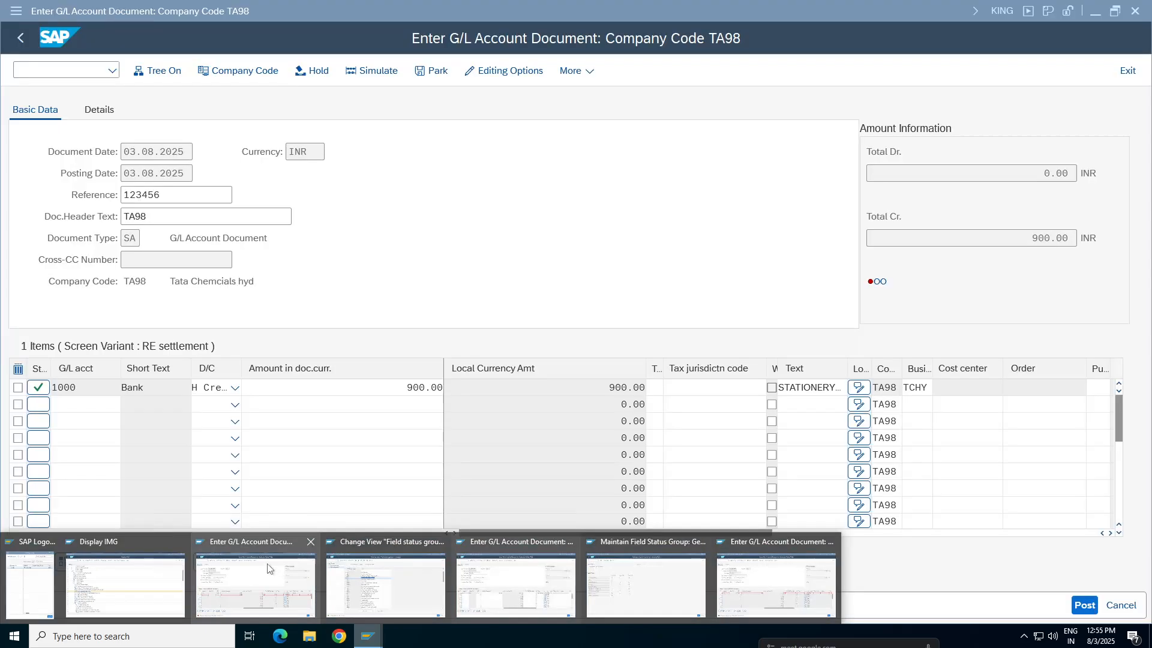
left_click(312, 544)
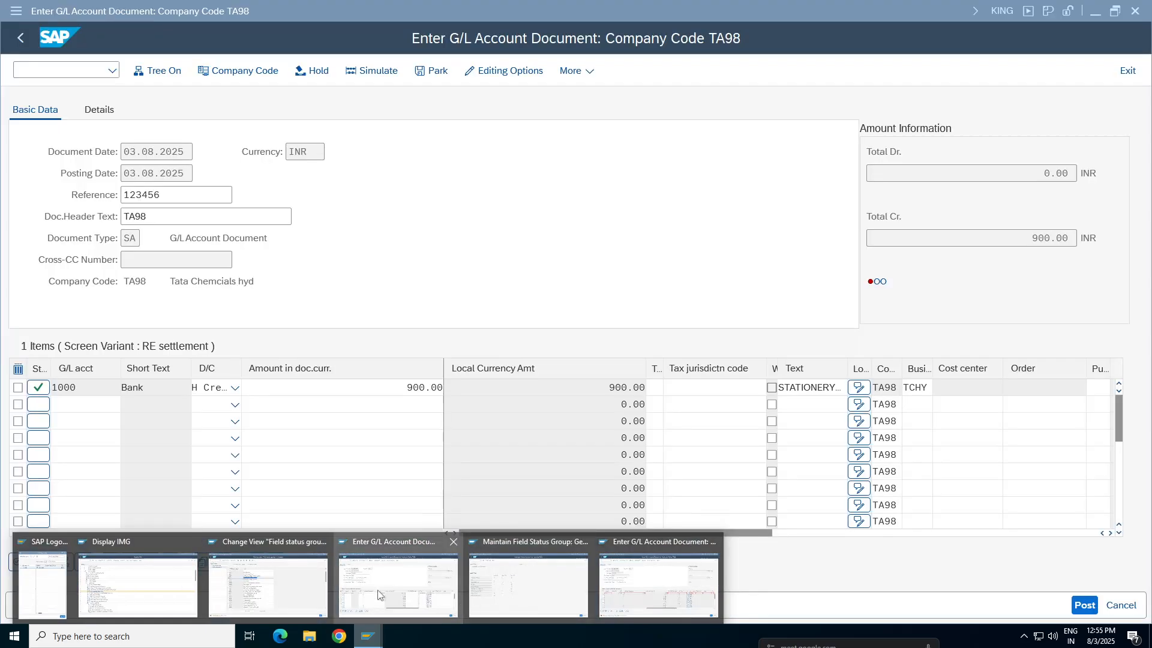
left_click(649, 589)
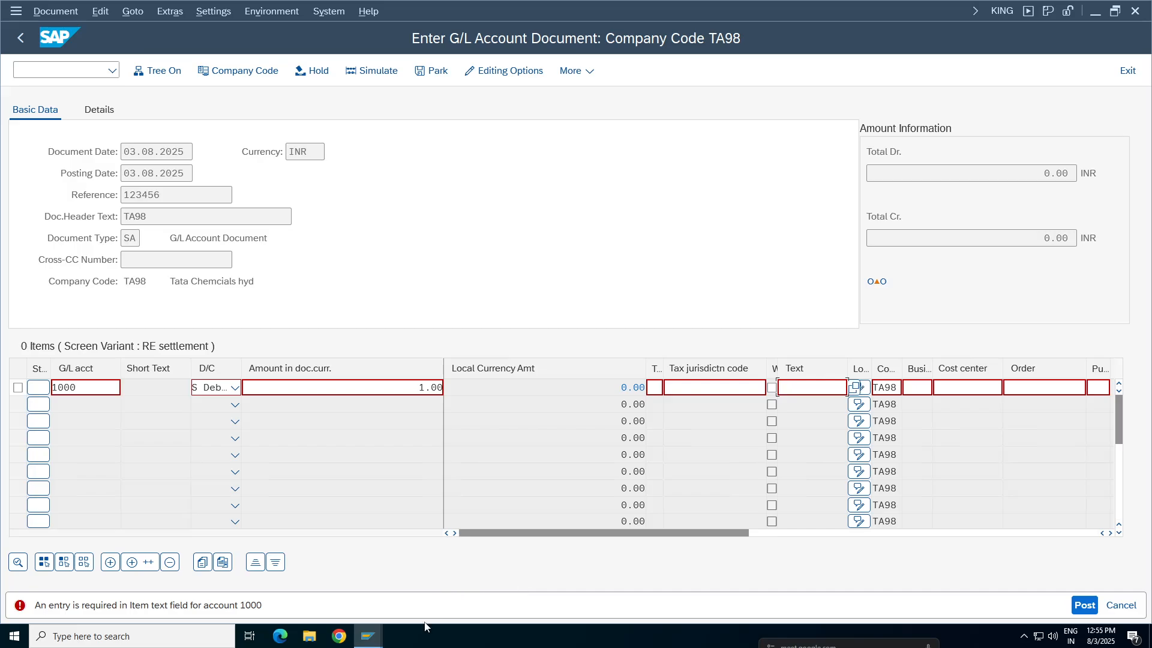
mouse_move(368, 636)
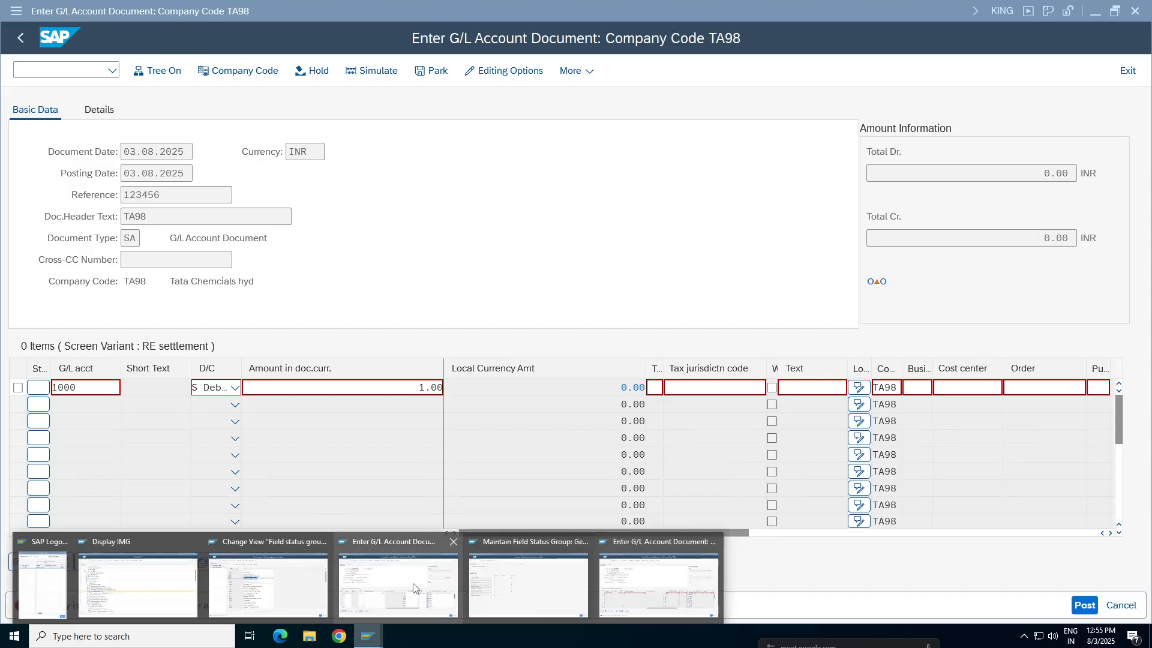
left_click(453, 543)
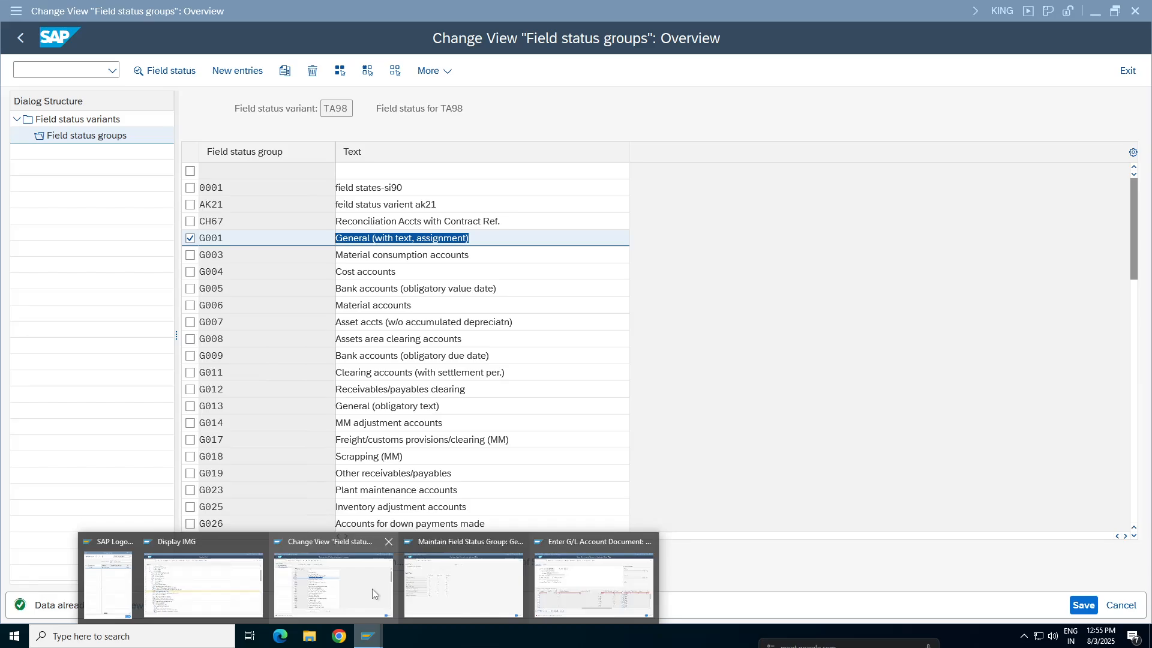
Check the General Data field status of posting key 40, then return to the open G/L document
left_click(463, 591)
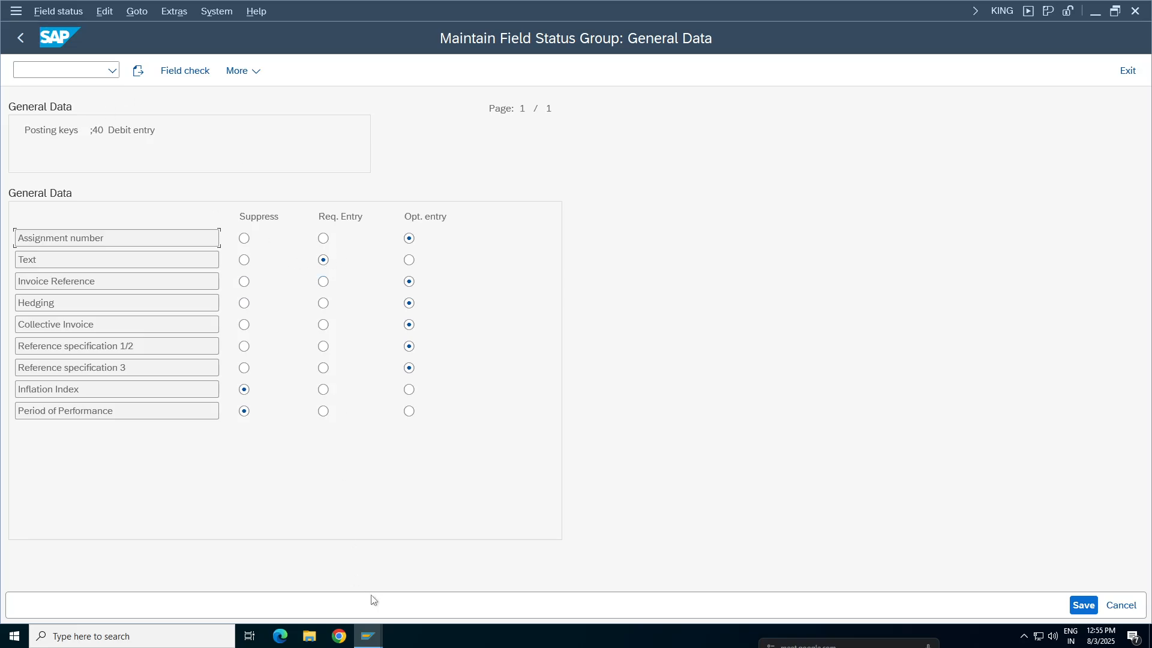
mouse_move(368, 635)
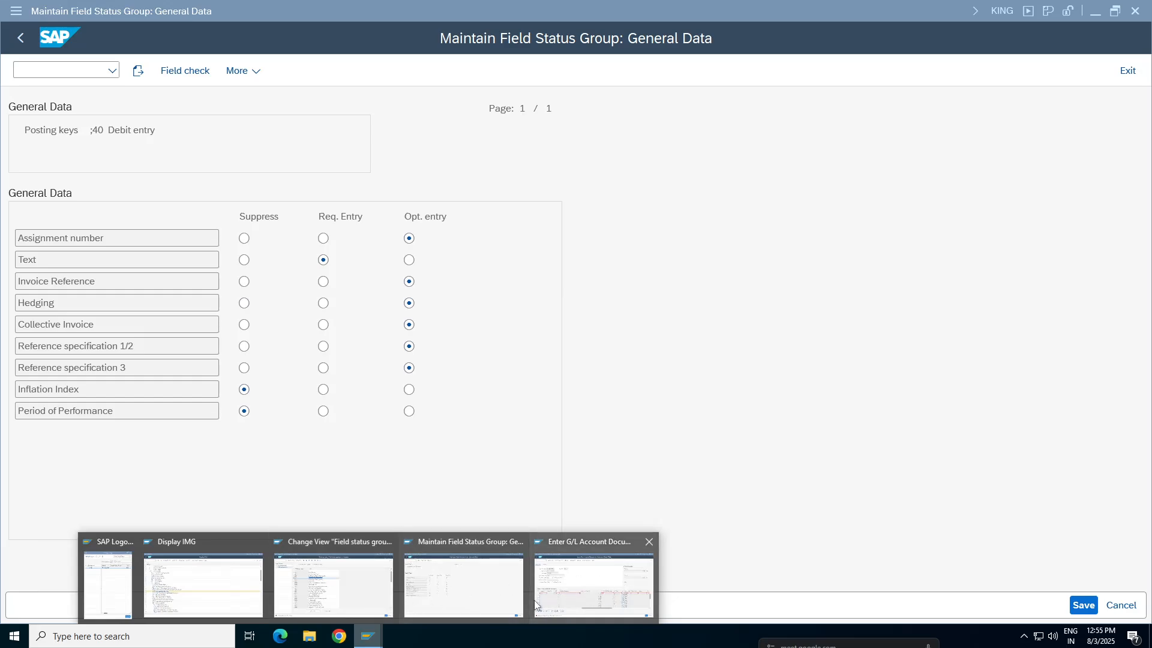
left_click(595, 586)
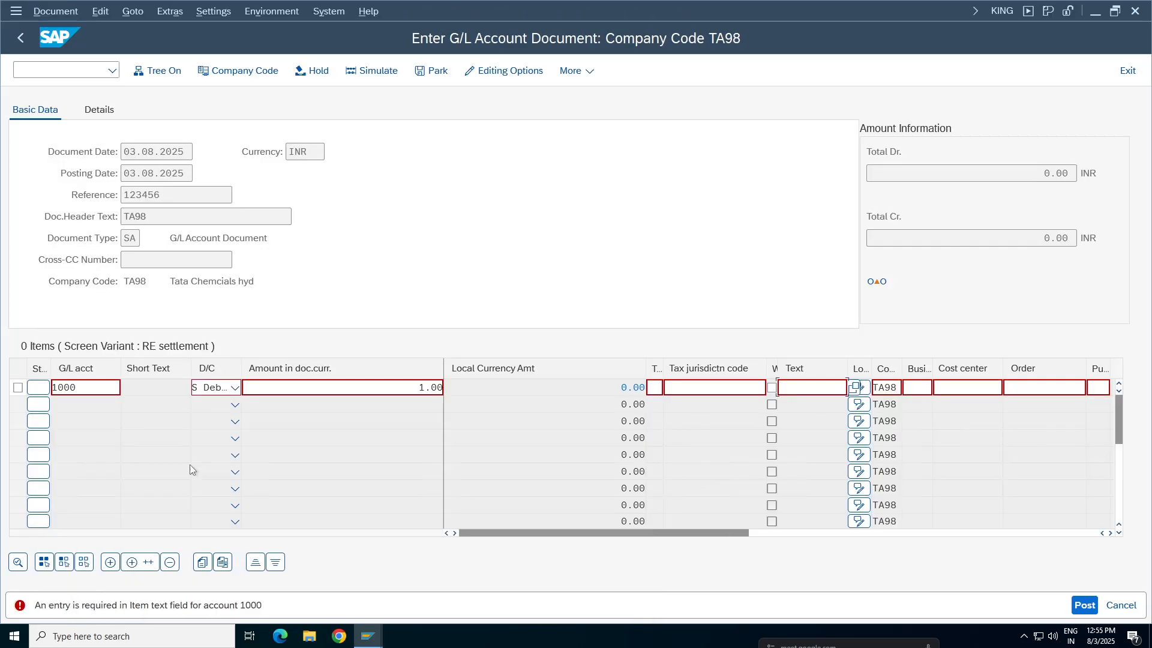
Change the account 1000 line item to Credit and validate it
left_click(235, 387)
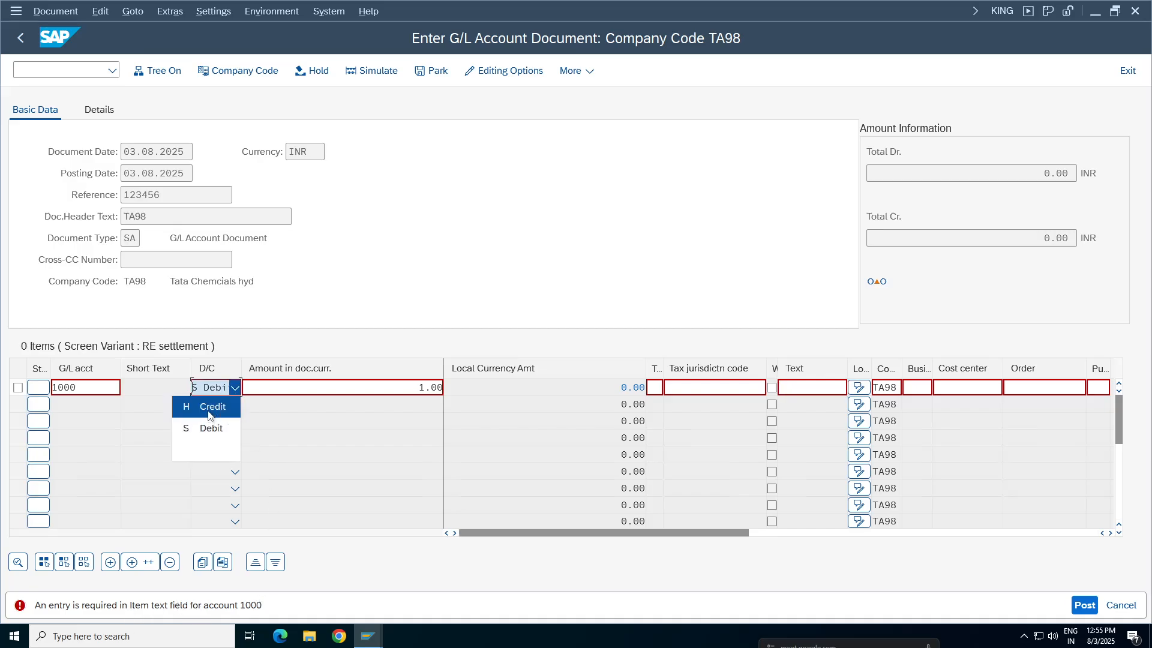
left_click(209, 408)
key("Return")
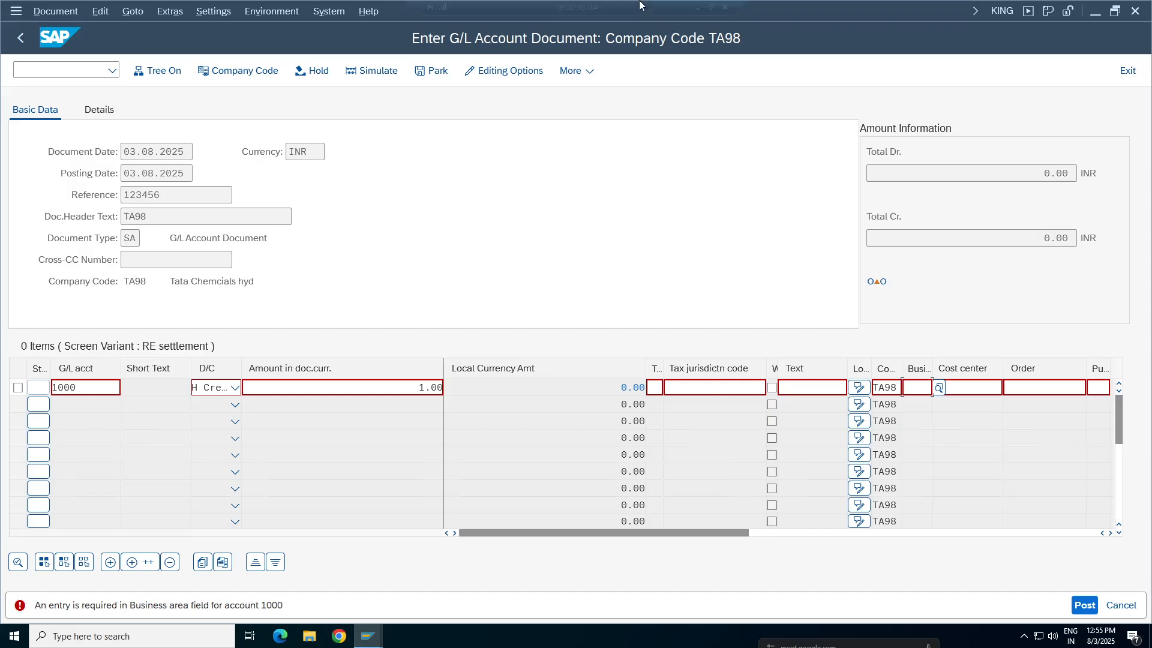
Switch to the Google Sheets notes and enter "PK" in E175 as the result for Optional against Required
left_click(698, 7)
left_click(398, 202)
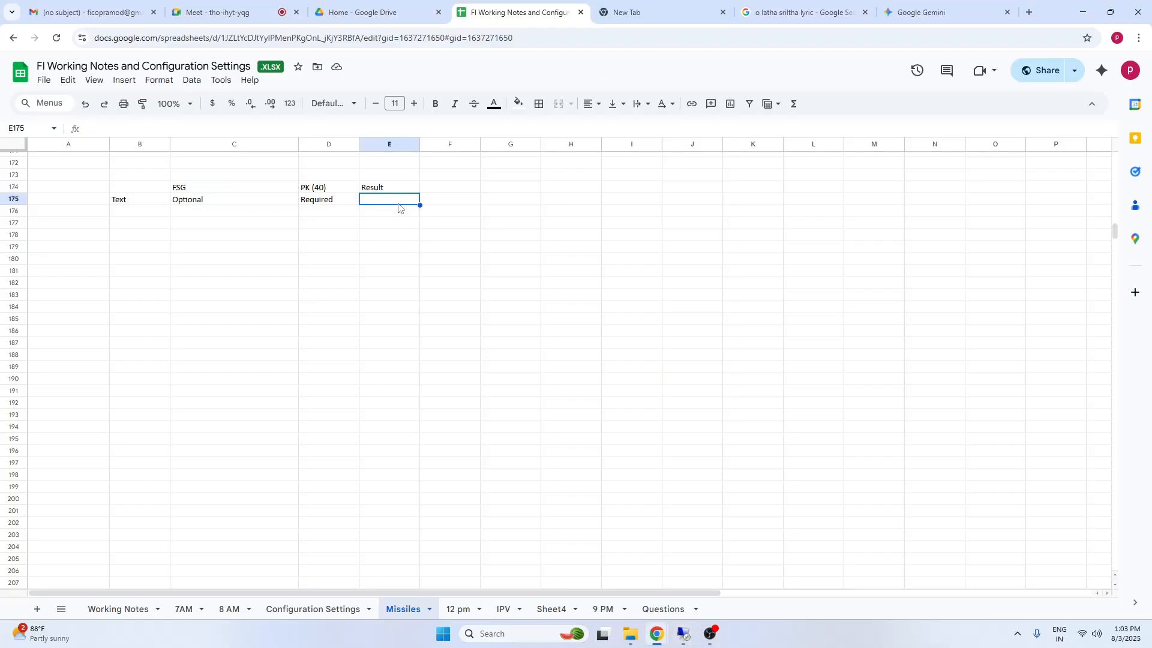
type("PK")
left_click(451, 269)
Add a second combination in row 176 with "Suppressed" under FSG and "Required" under PK (40)
left_click(193, 213)
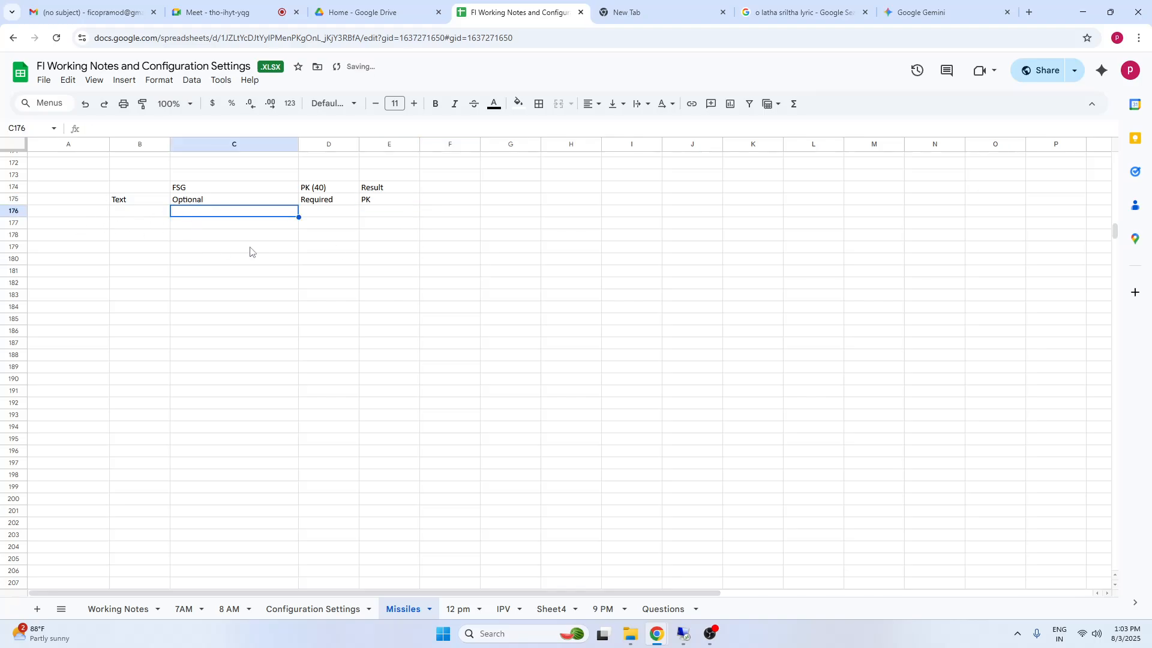
left_click(312, 213)
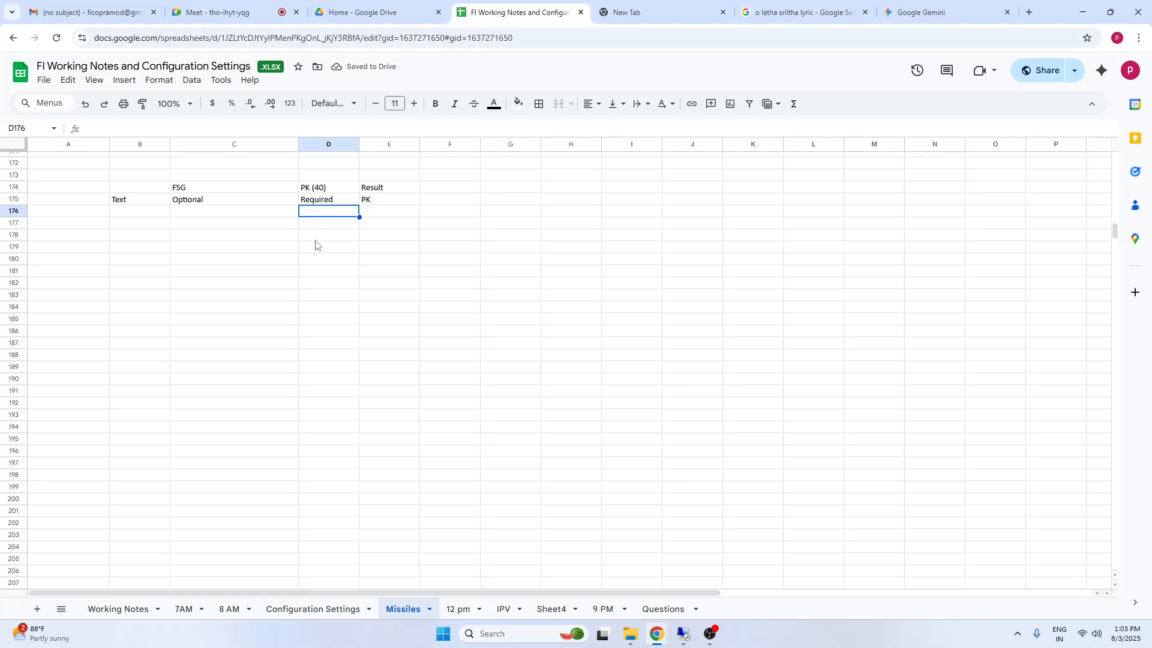
type("Re")
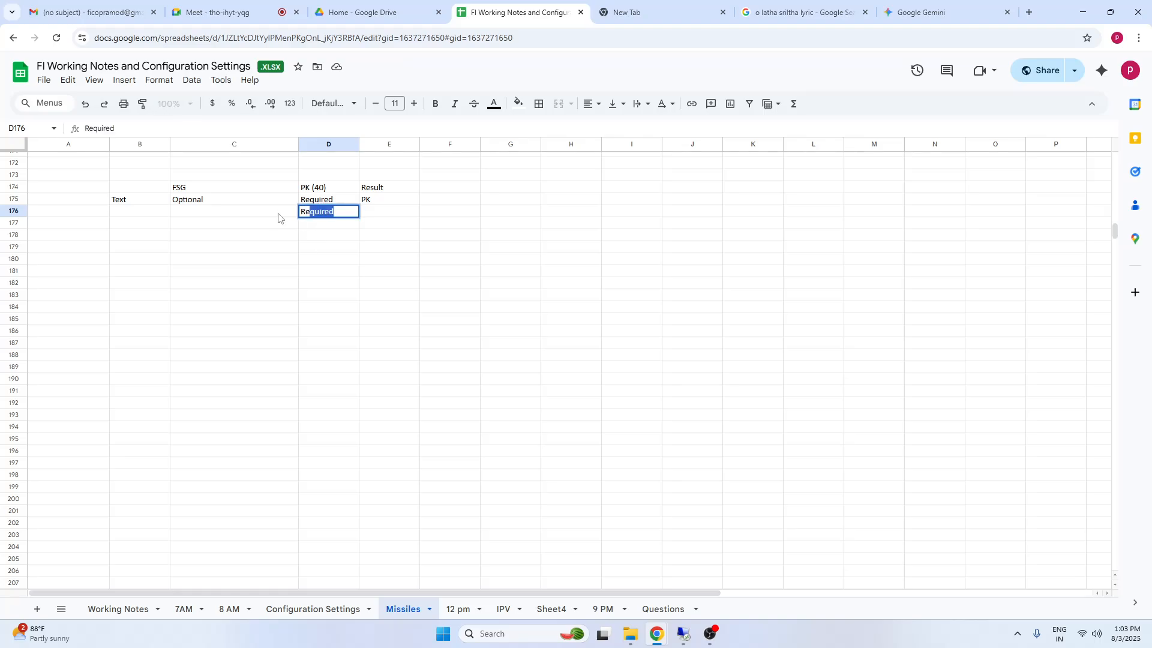
left_click(288, 247)
left_click(186, 214)
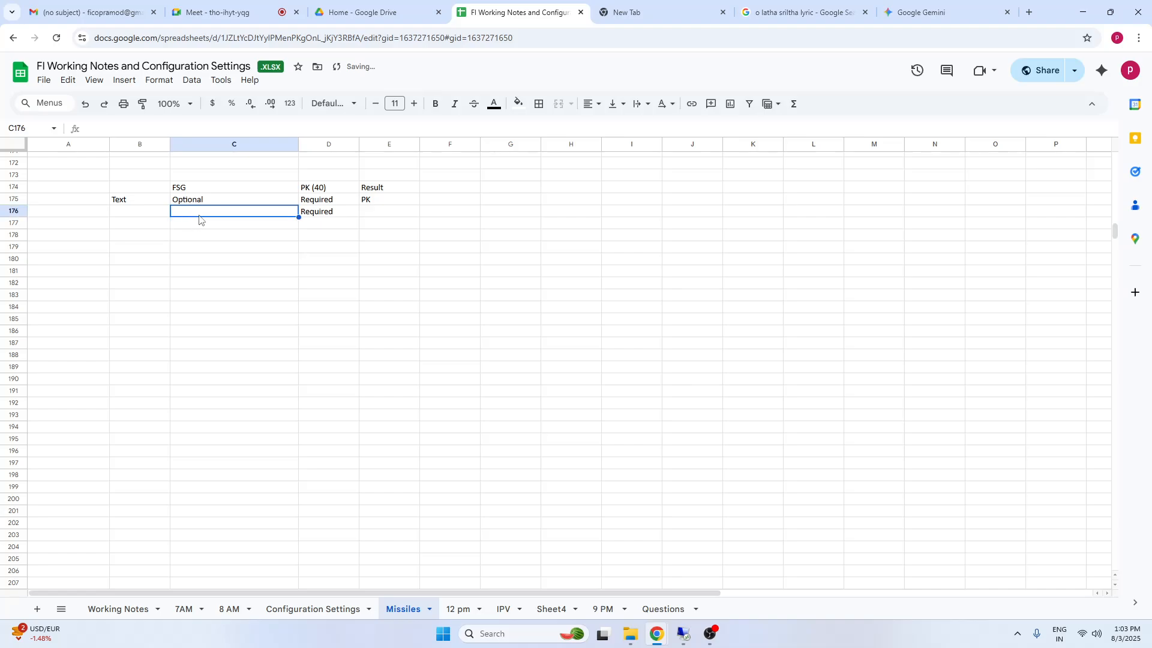
type("S")
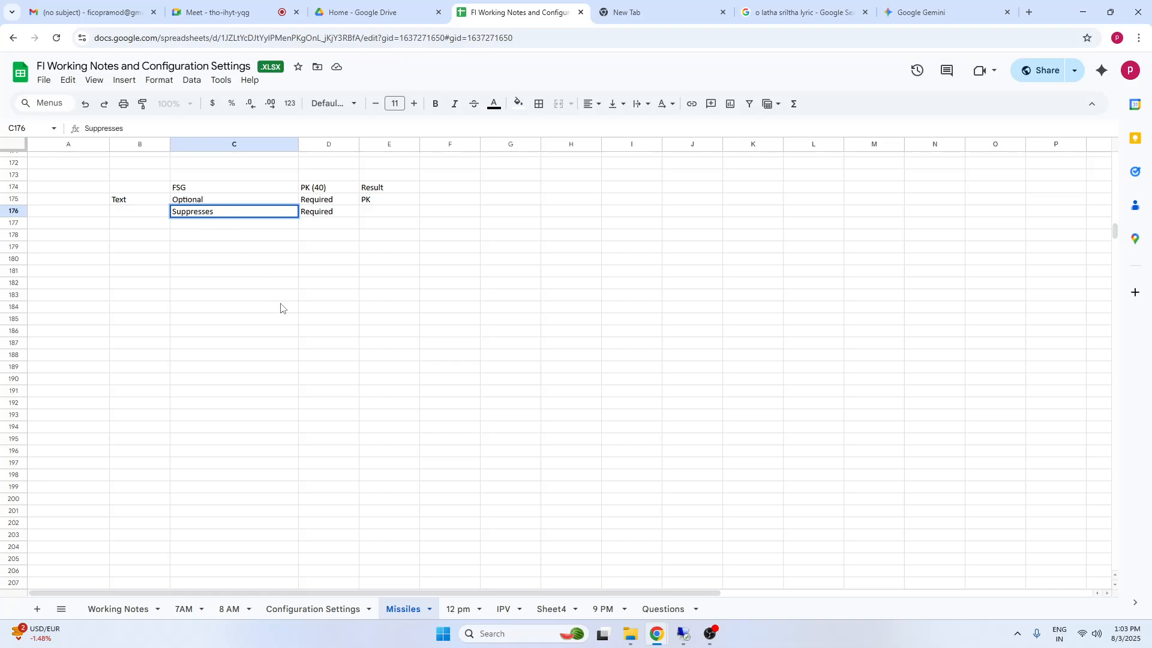
type("uppressed")
left_click(420, 293)
Enter "PK" in cell F176 on the Suppressed and Required row
left_click(179, 280)
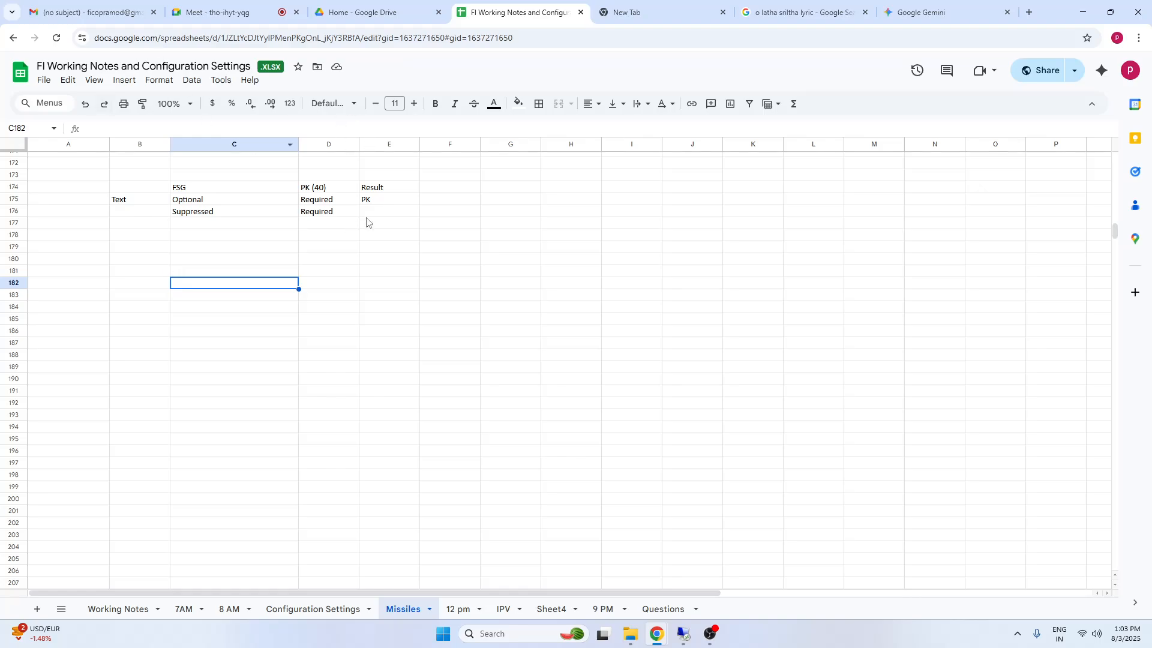
left_click(389, 213)
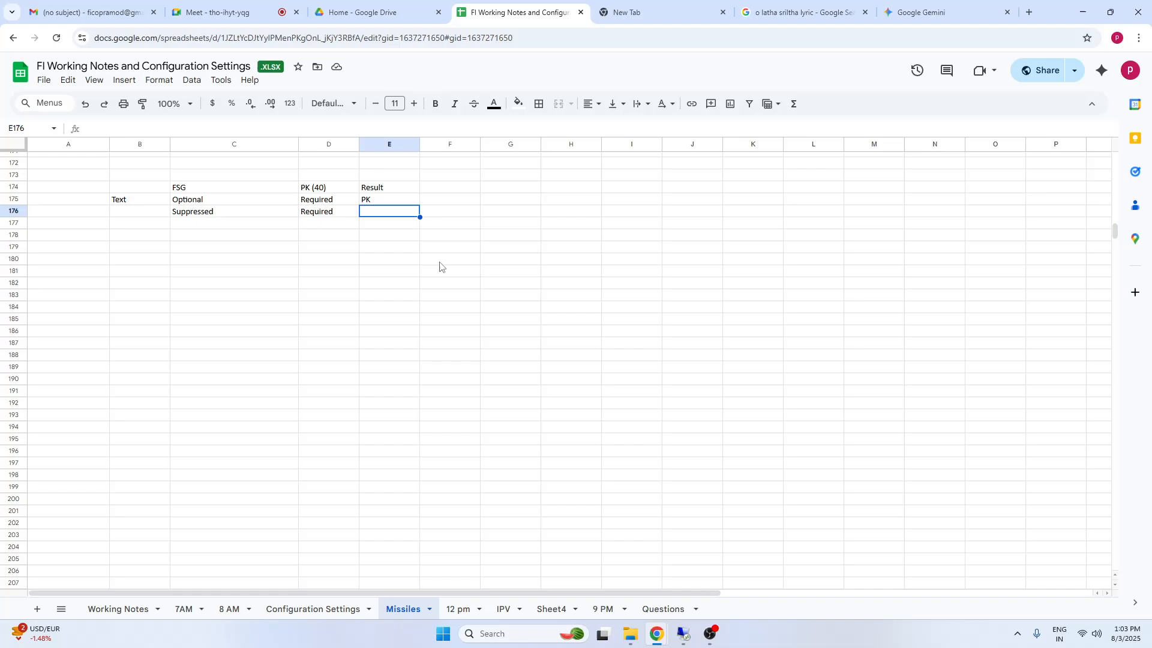
left_click(466, 212)
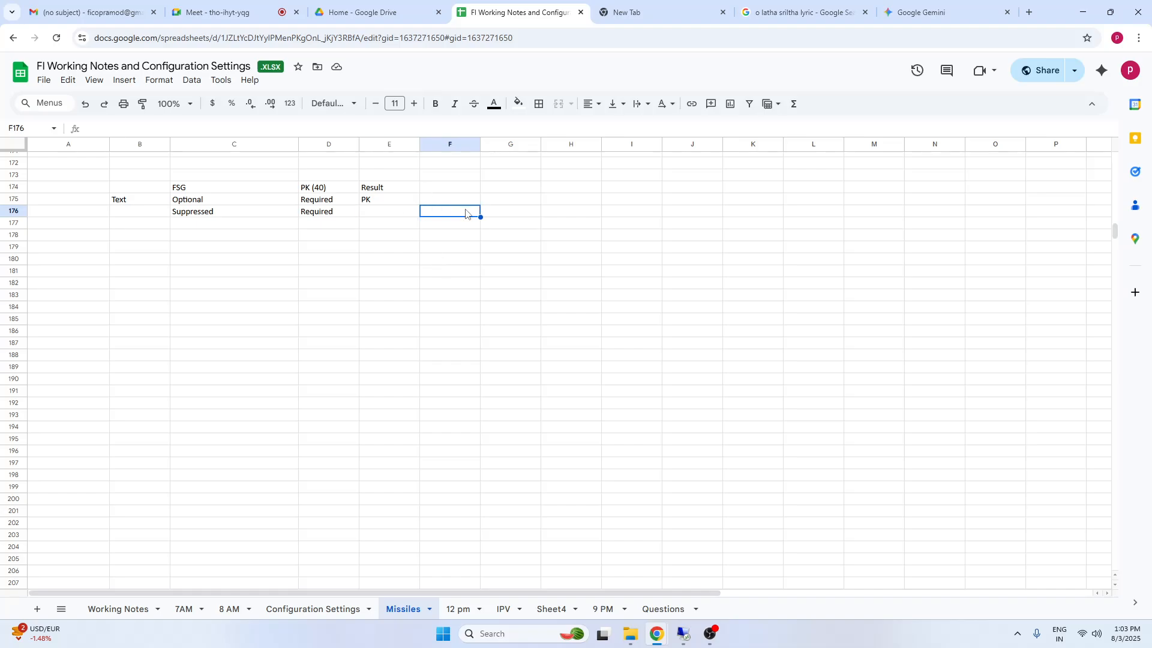
type("PK")
left_click(464, 249)
Enter "D S.C" in cell F175, directly above the PK note
left_click(454, 203)
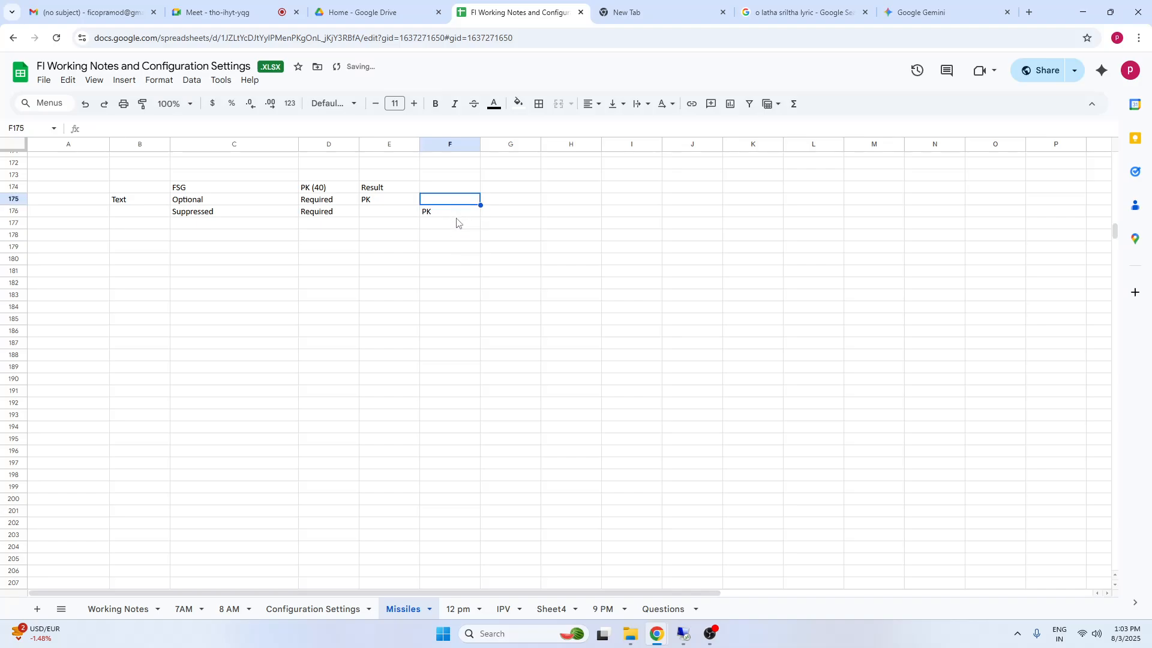
type("D")
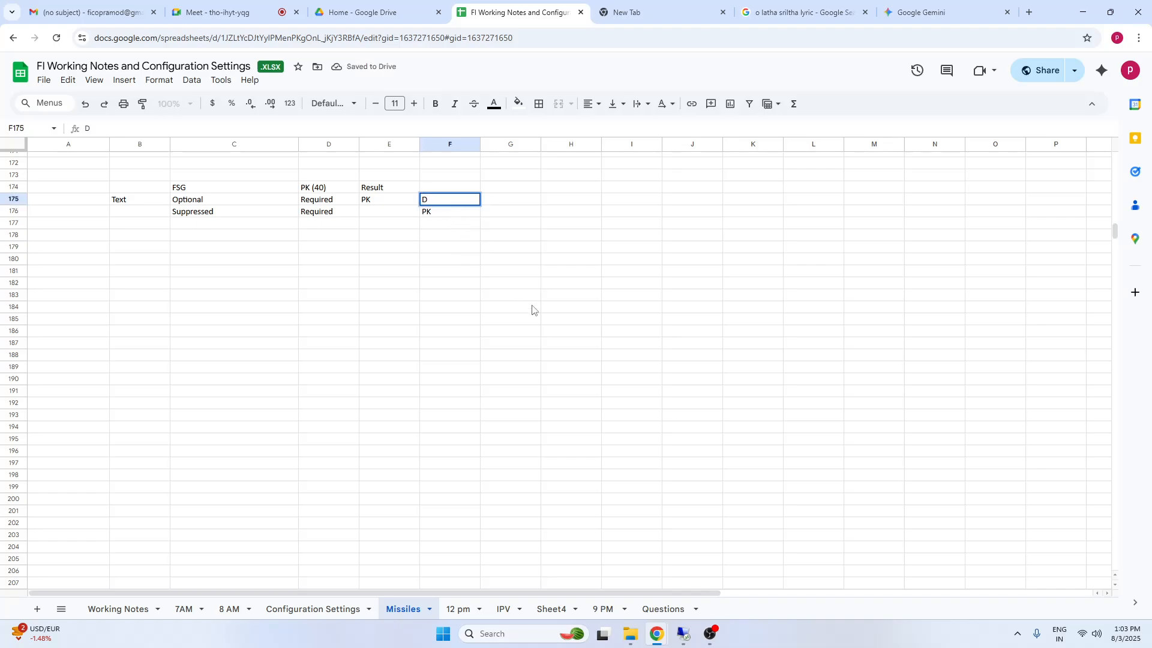
left_click(543, 296)
left_click(448, 214)
left_click_drag(449, 201, 444, 215)
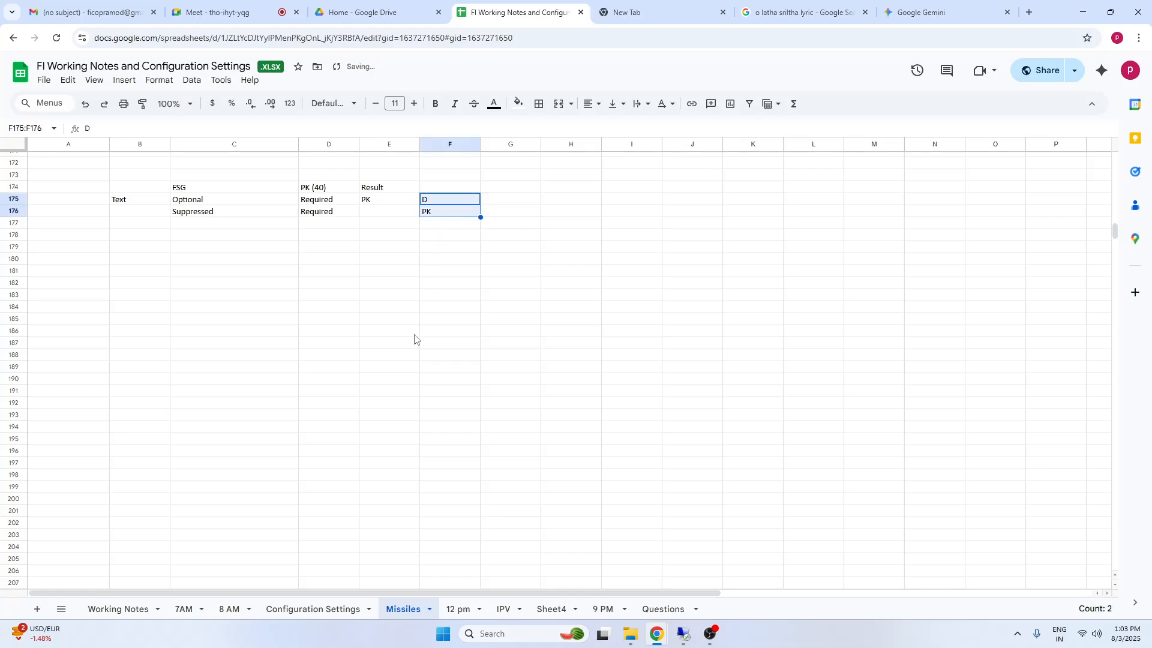
double_click(444, 203)
type("S C")
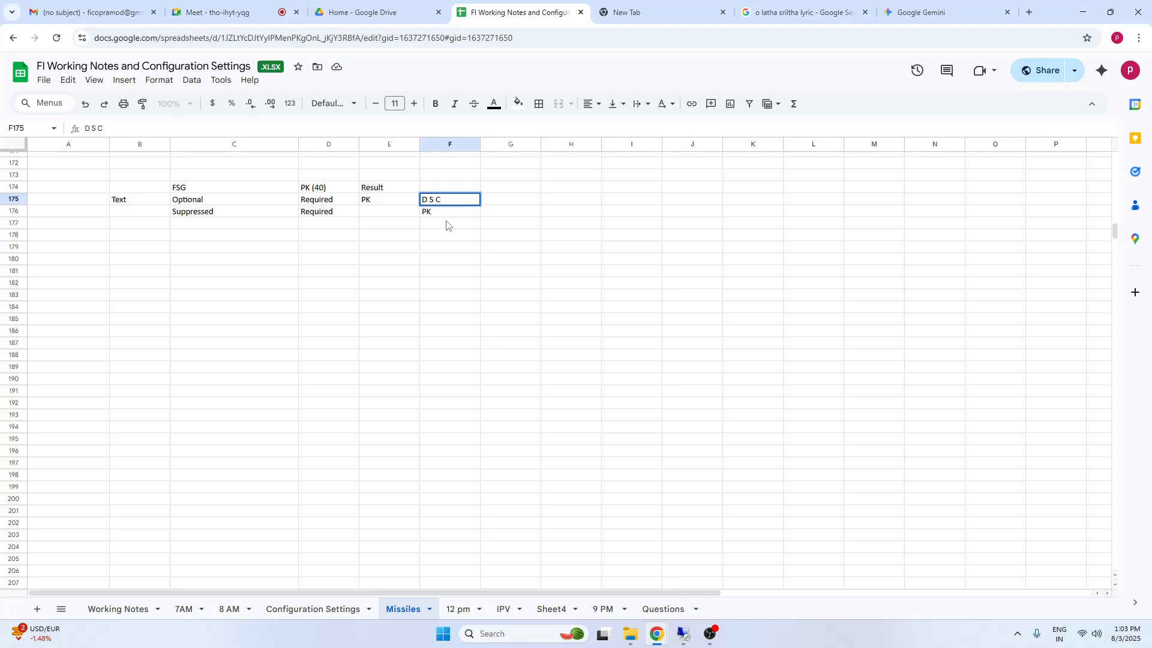
left_click(376, 215)
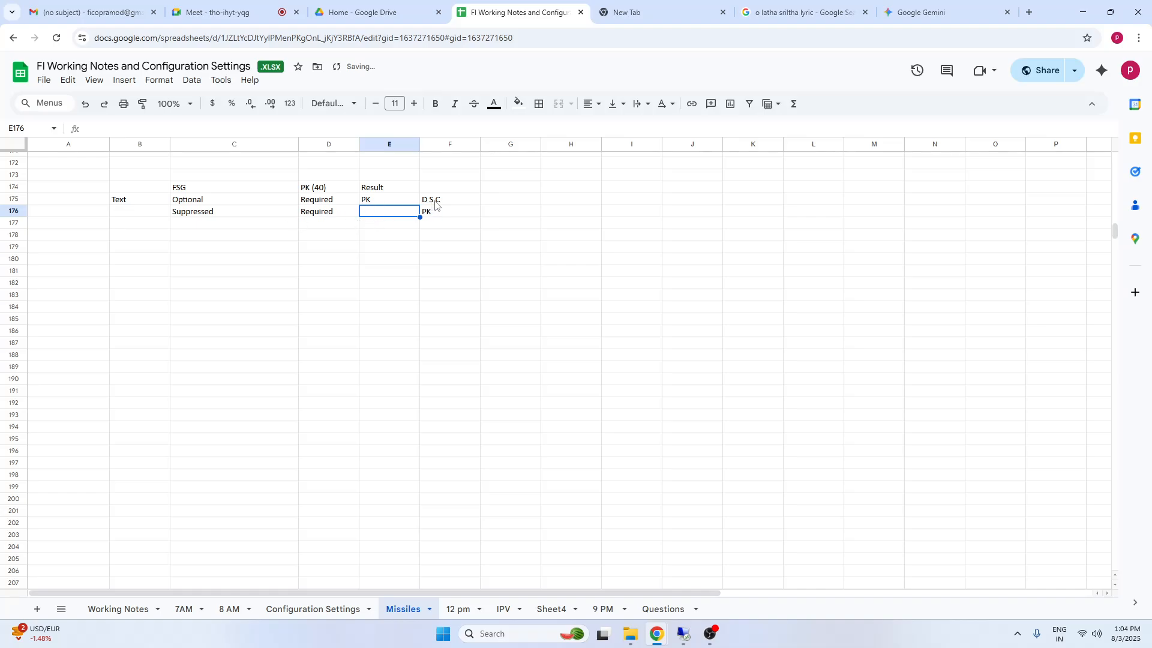
Review the result cells and the Suppressed and Required values under FSG and PK (40) in row 176
key("Right")
key("Left")
key("Up")
key("shift+Down")
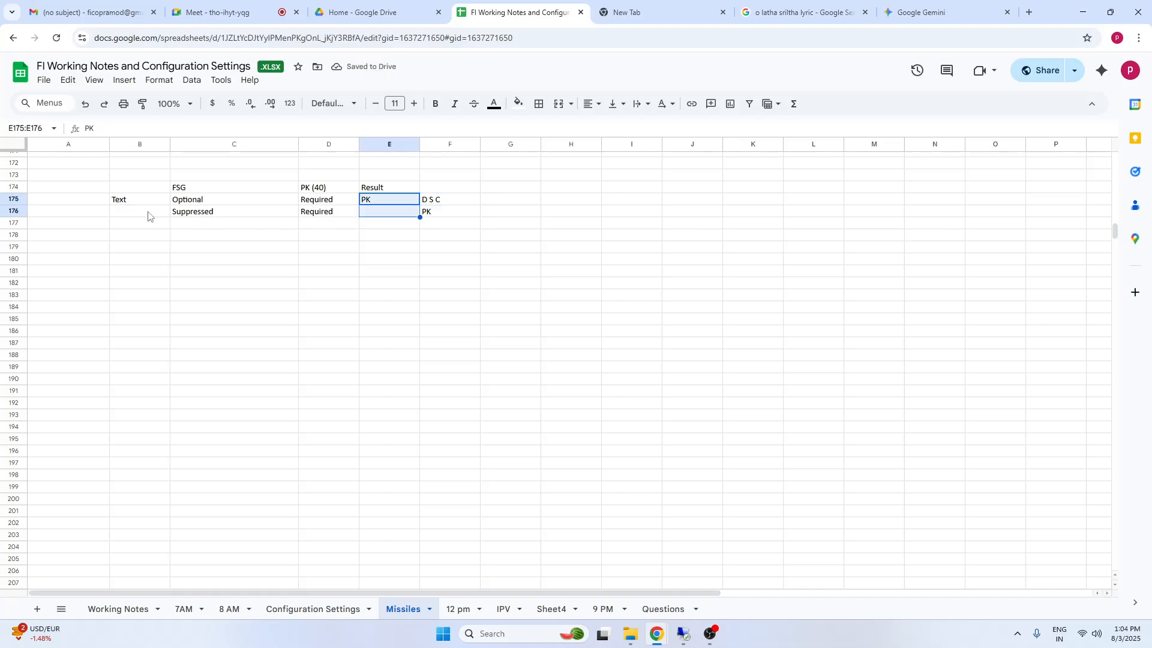
left_click(193, 190)
left_click(212, 215)
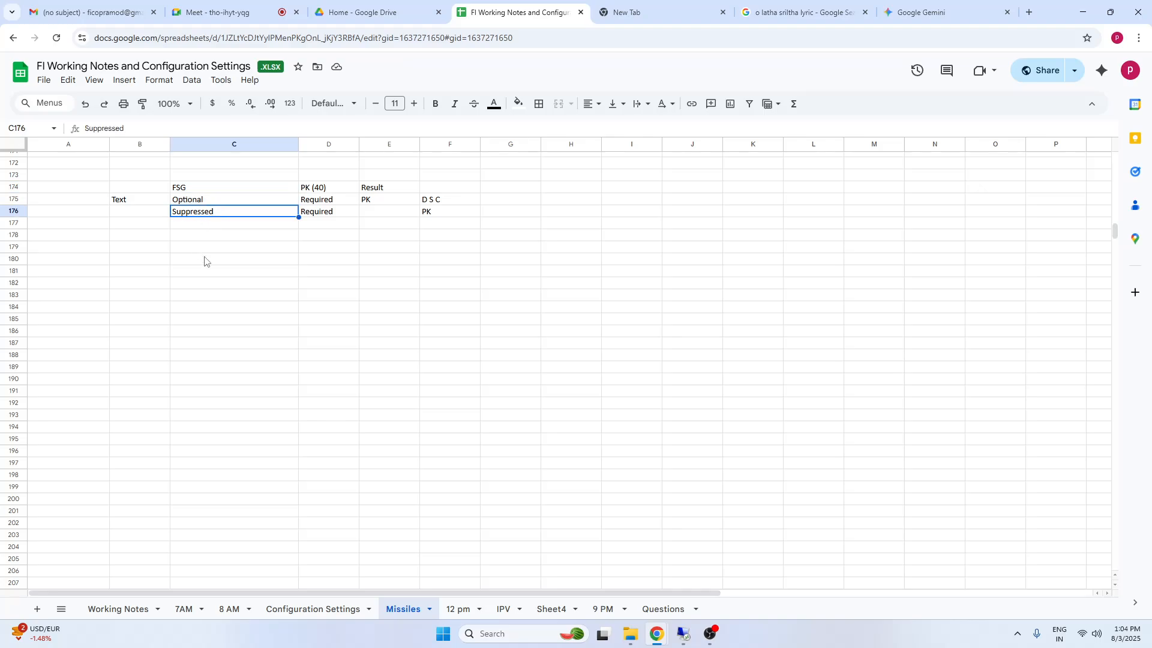
left_click(318, 189)
left_click(322, 216)
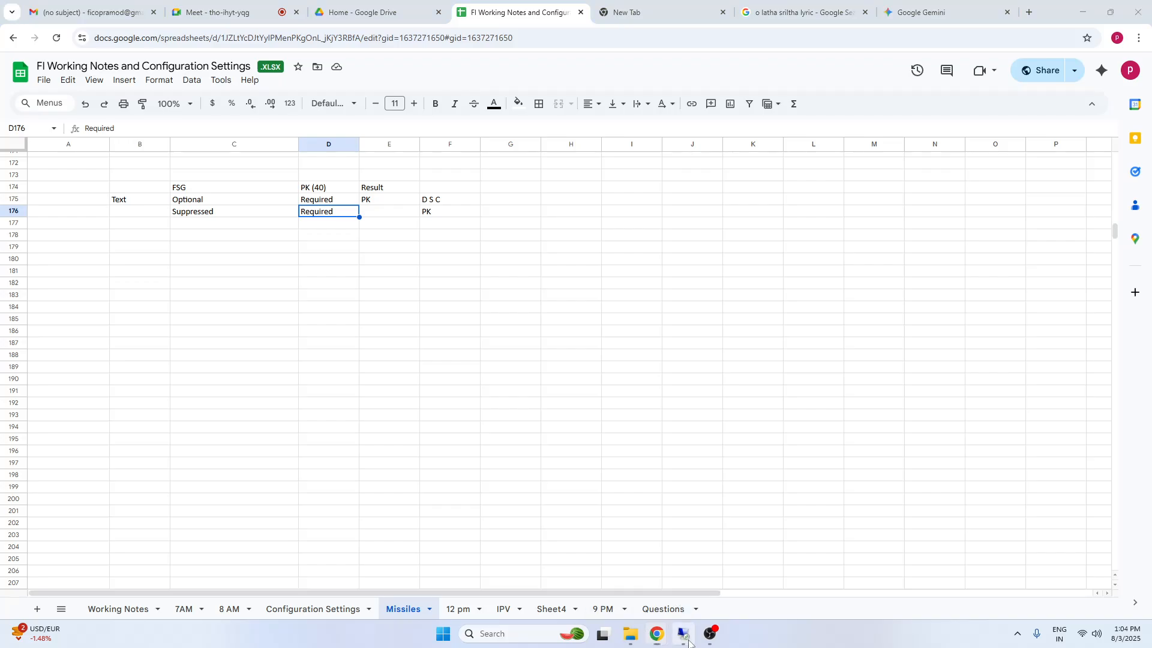
Switch to SAP and check the Text field status in the General Data of posting key 40
left_click(685, 635)
mouse_move(369, 637)
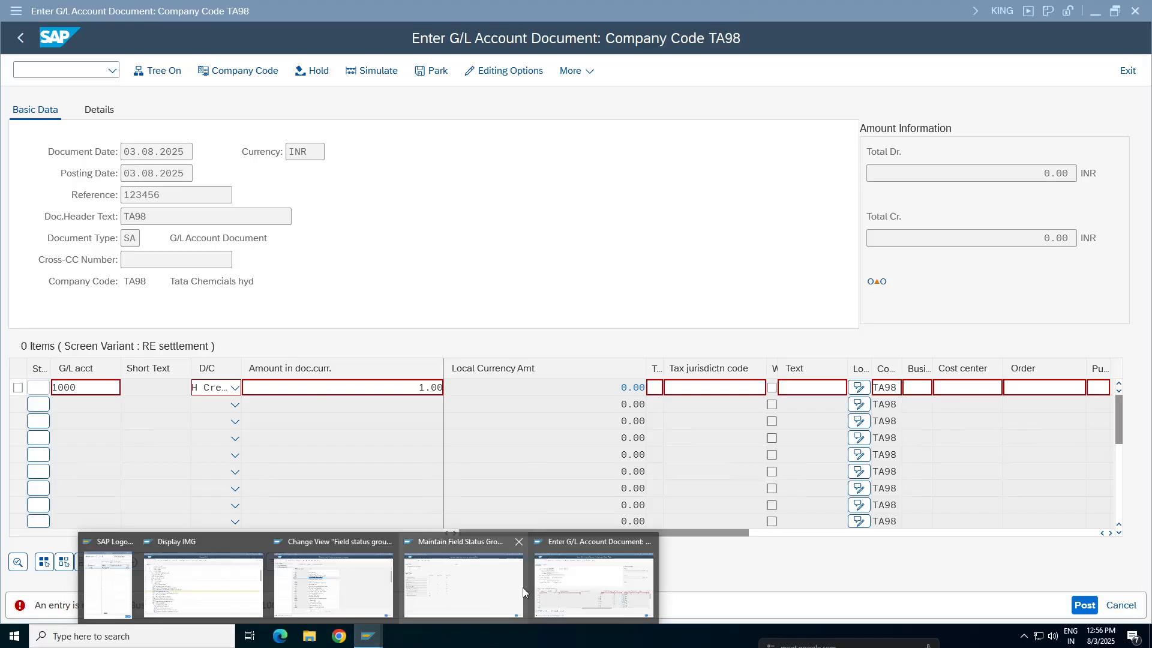
left_click(450, 591)
left_click_drag(64, 130, 155, 129)
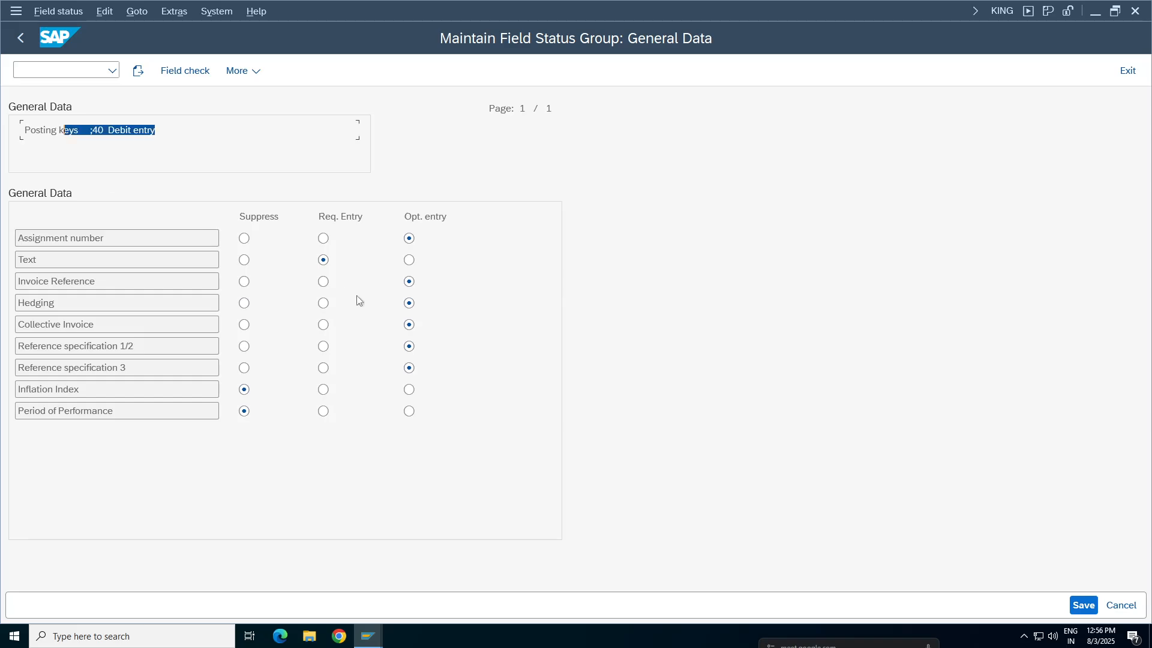
Set Text to Suppress in the General Data of field status group G001 for variant TA98 and save
mouse_move(354, 634)
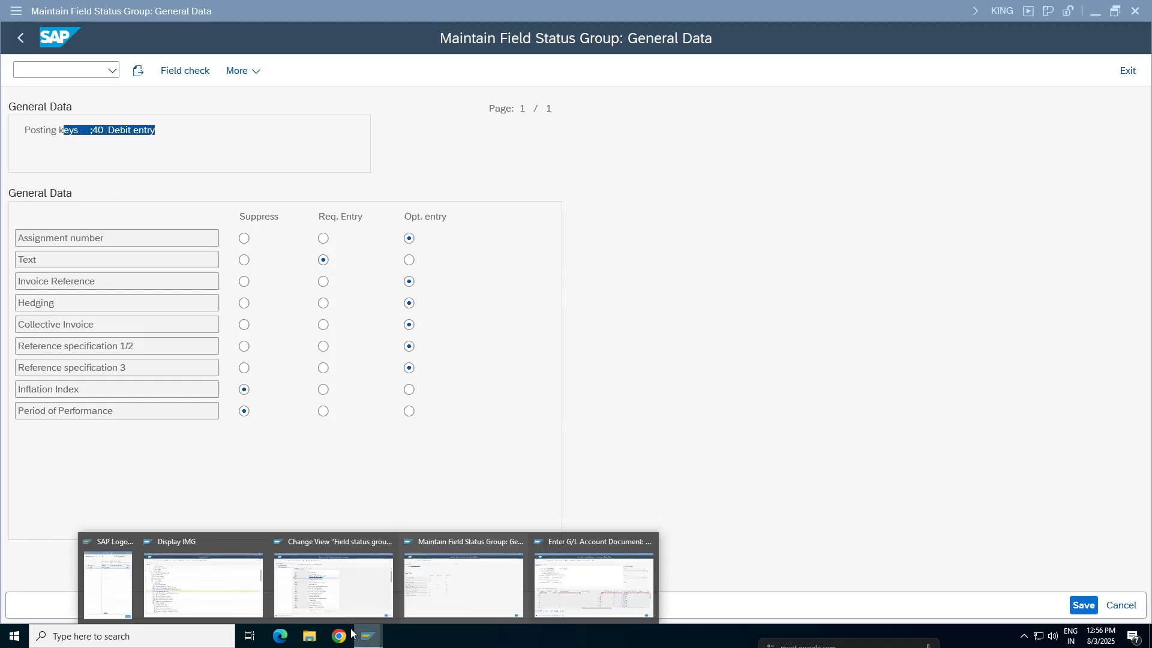
left_click(354, 592)
double_click(368, 238)
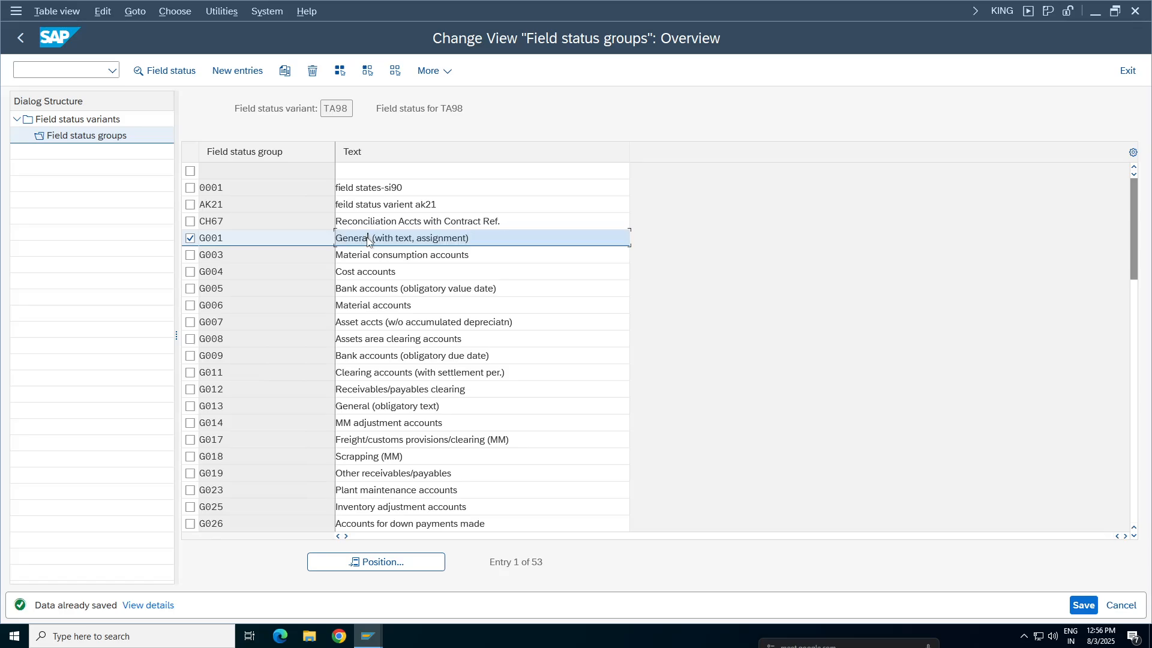
left_click(135, 222)
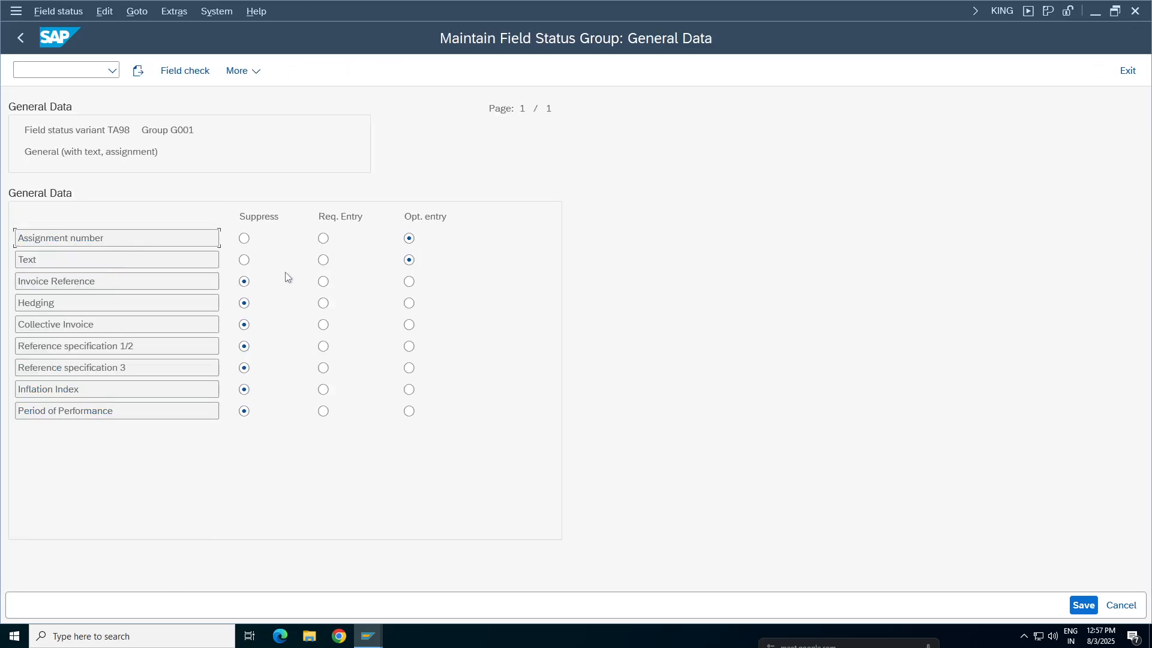
left_click(244, 260)
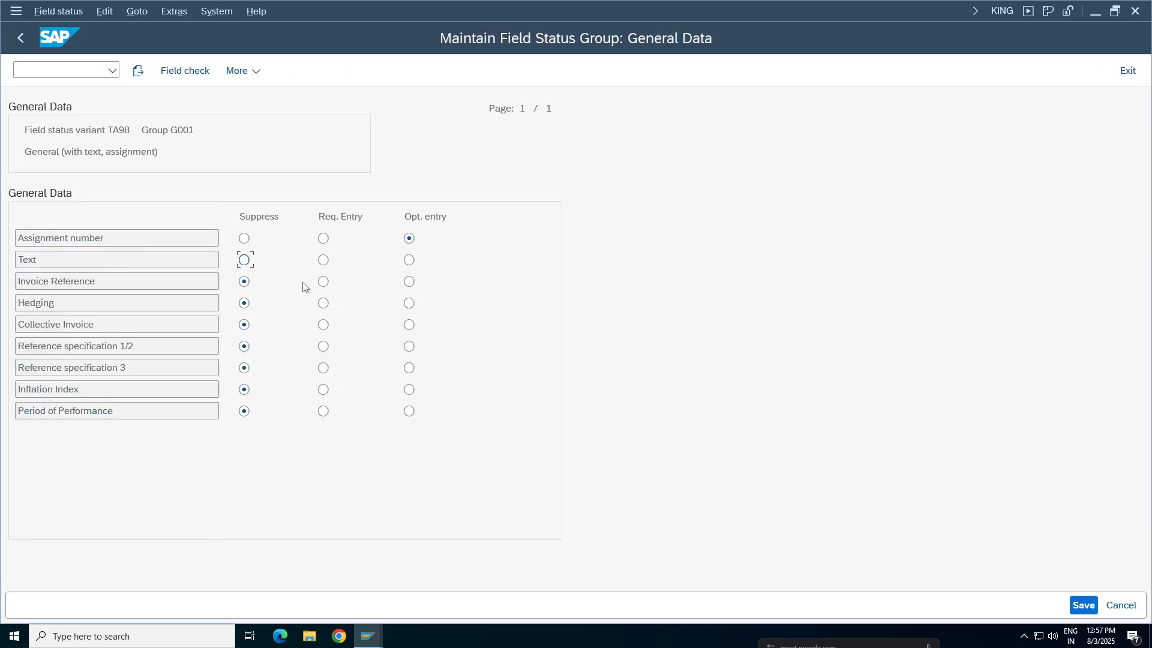
left_click(1084, 605)
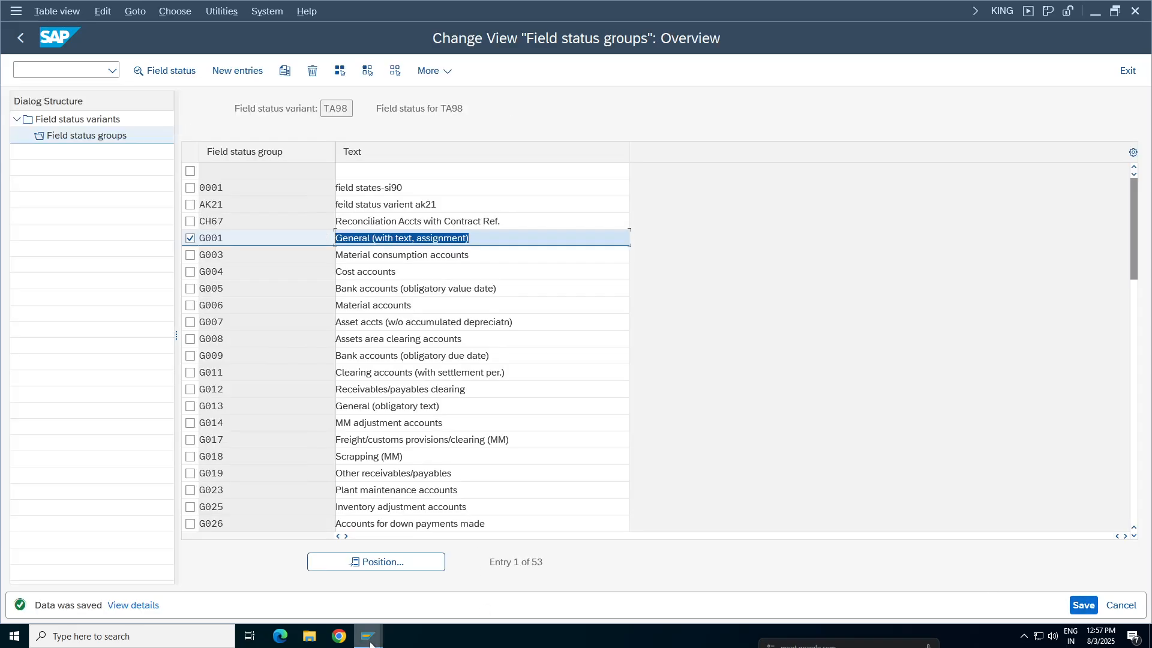
Return to the unfinished G/L account document and exit it completely, discarding the entered data
left_click(368, 638)
left_click(594, 586)
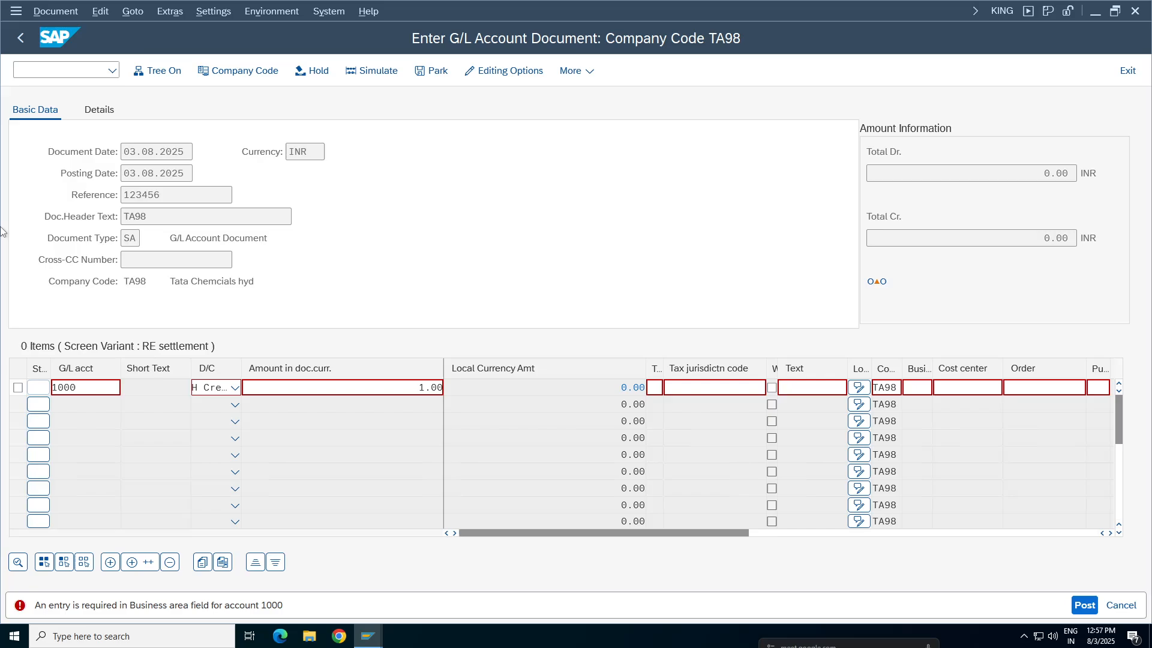
left_click(1121, 606)
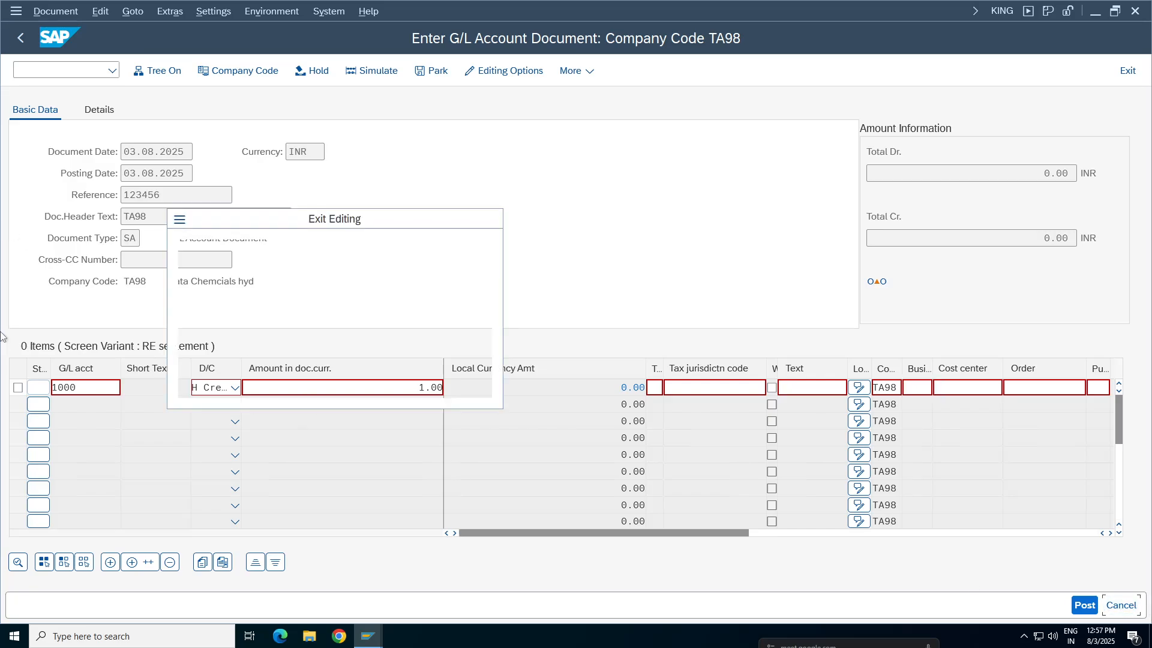
left_click(275, 369)
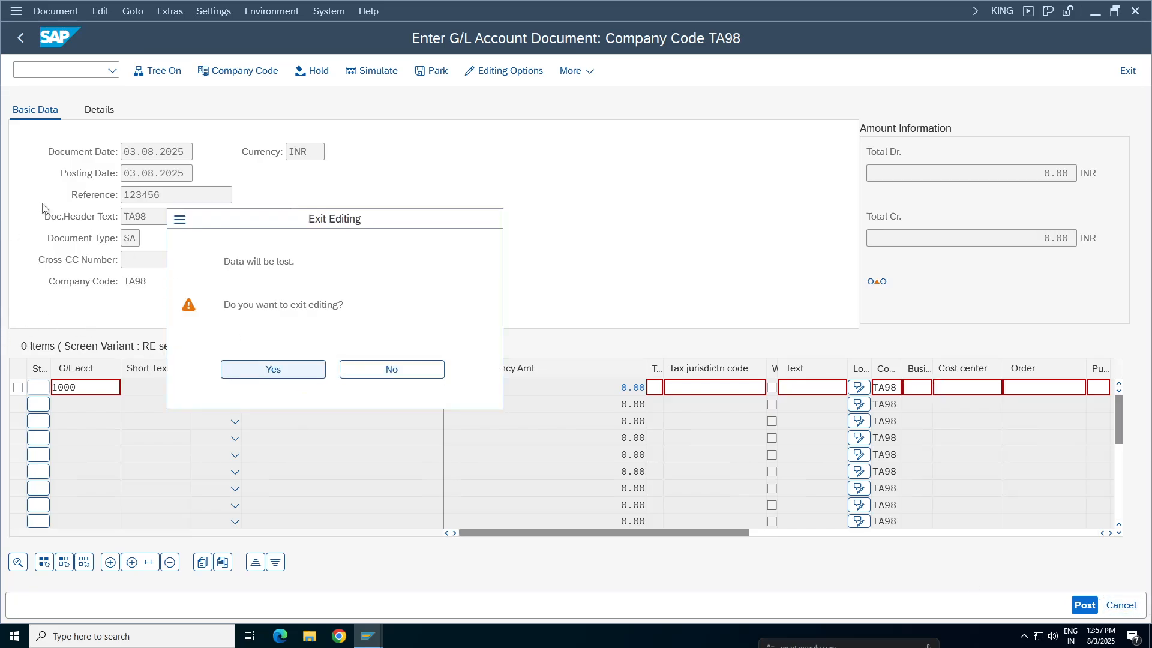
key("Down")
key("Down")
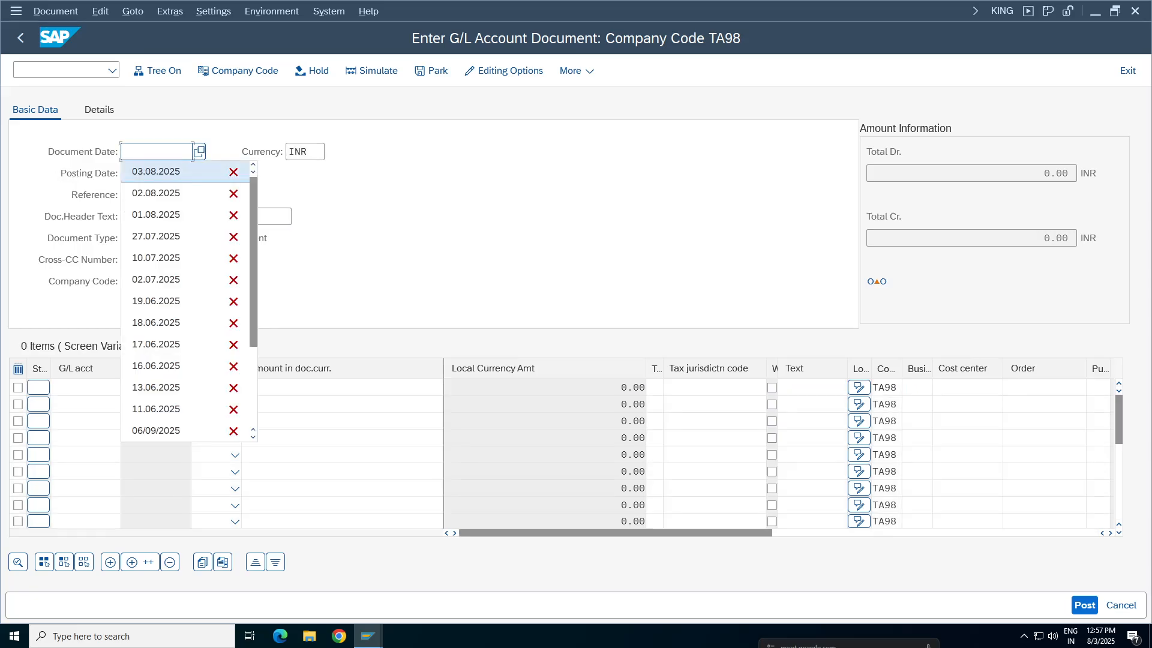
left_click(1128, 71)
left_click(272, 369)
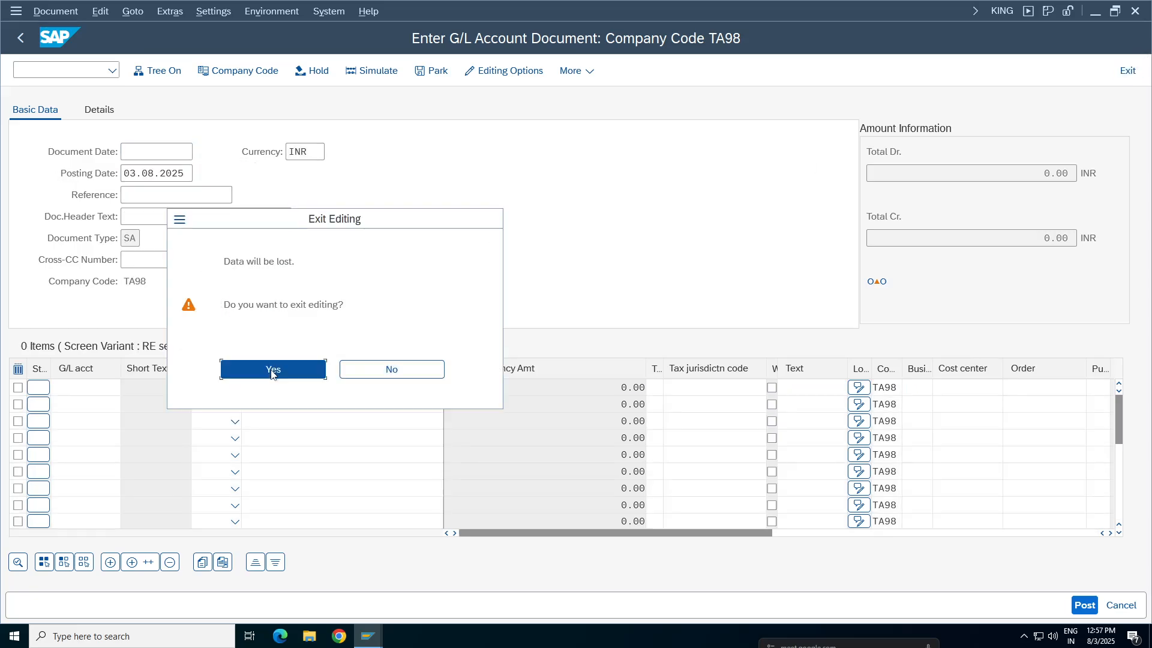
Reopen G/L account document entry in a new session with the recent command /ofb50
left_click(111, 70)
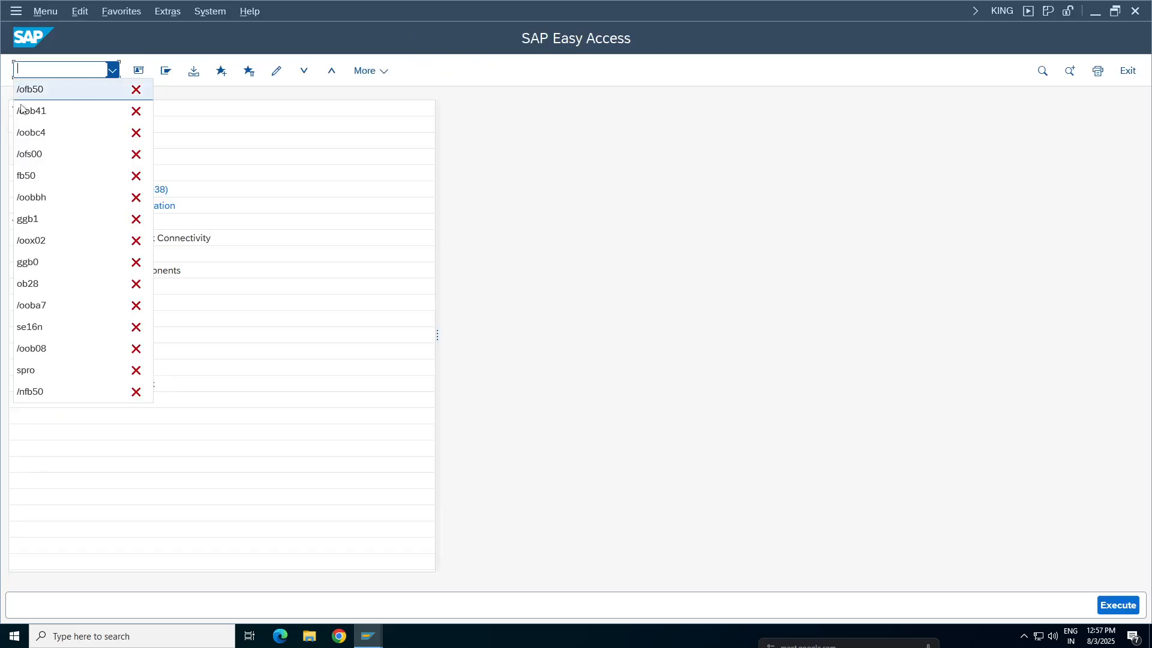
left_click(50, 91)
key("Return")
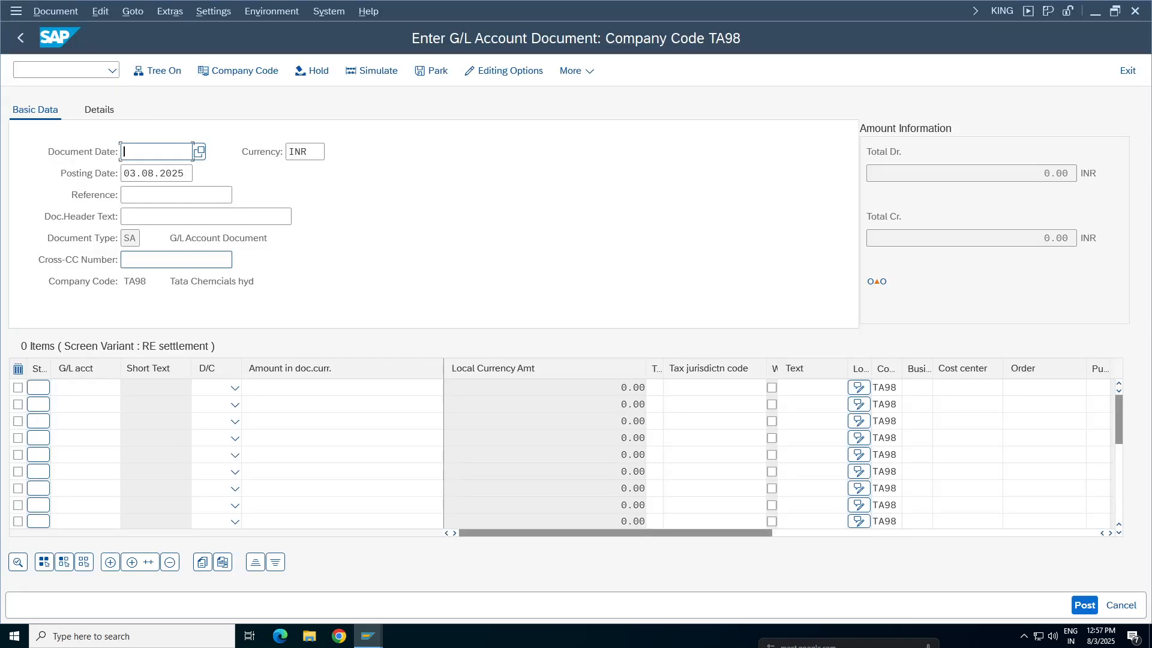
Fill in the document header with document date 03.08.2025, reference 123456 and header text TA98
left_click(161, 152)
left_click(168, 173)
left_click(146, 195)
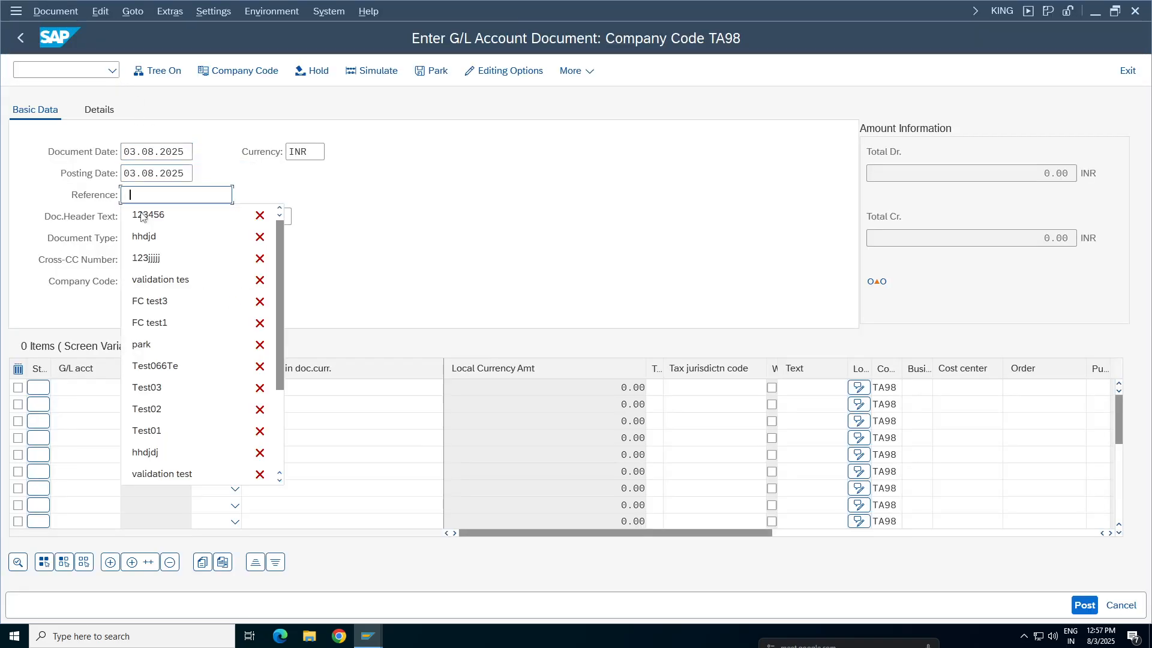
left_click(143, 217)
left_click(142, 217)
left_click(147, 217)
key("Escape")
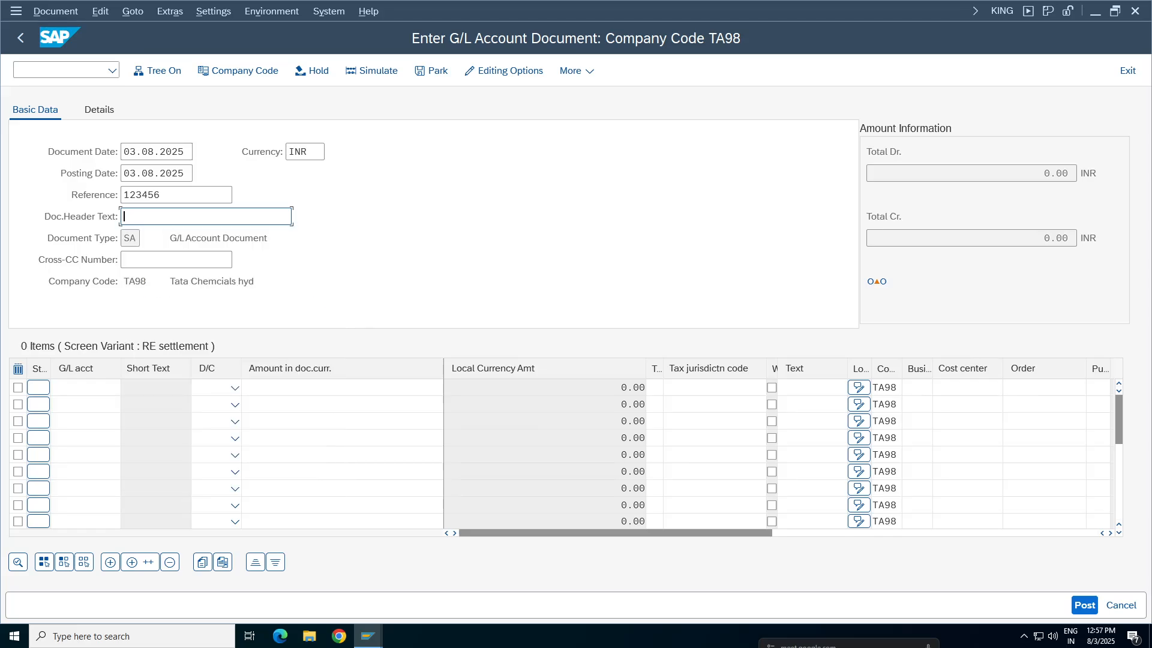
type("TA98")
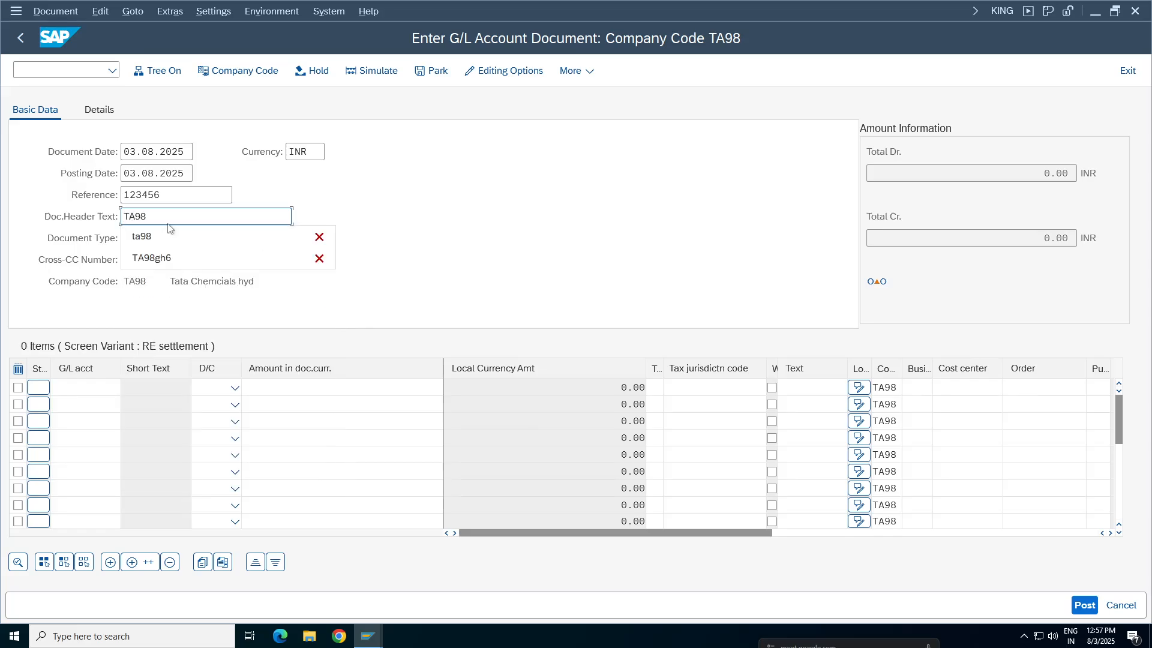
left_click(3, 384)
Enter a line item for G/L account 1000 as a Debit of 1 and validate it
left_click(76, 388)
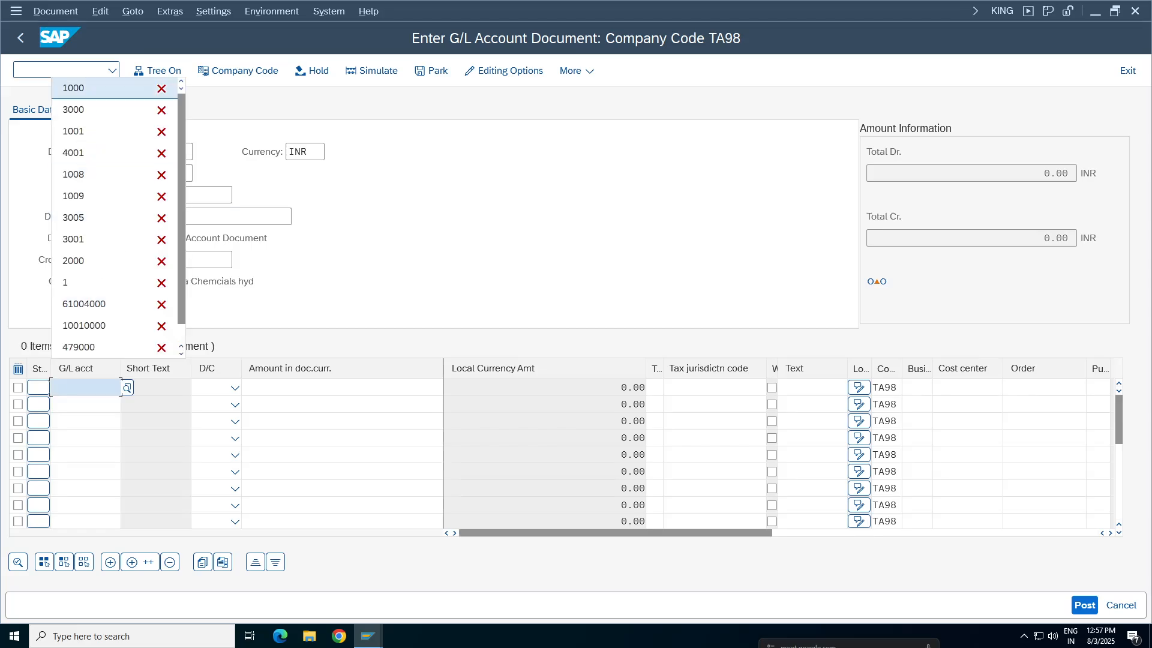
left_click(73, 87)
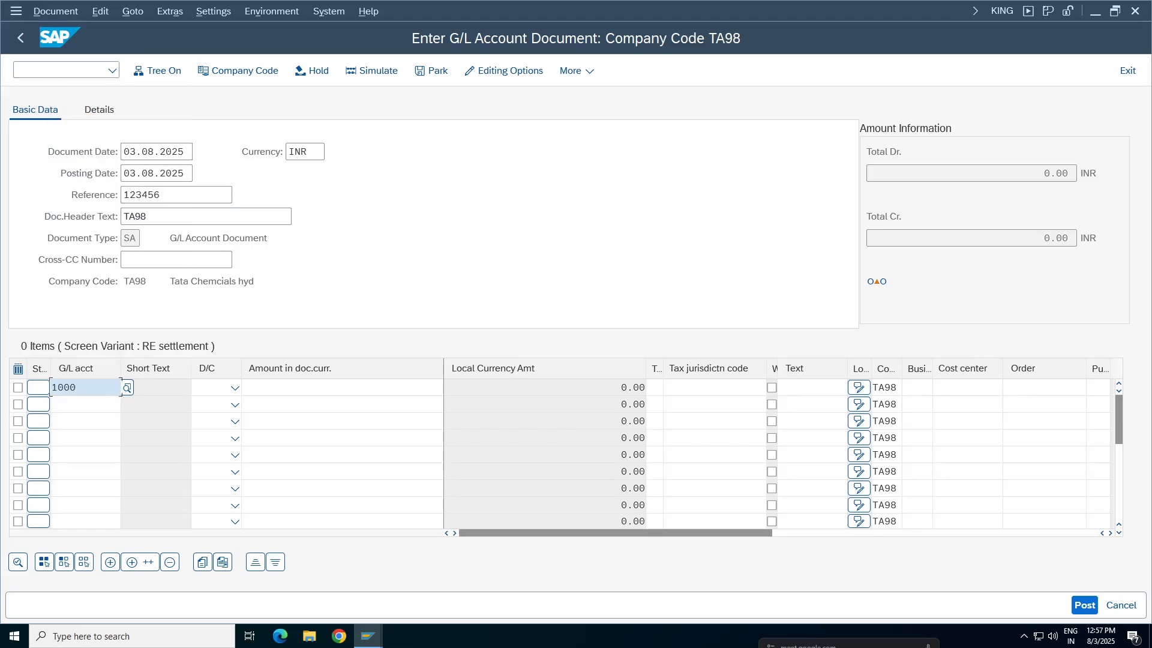
left_click(236, 389)
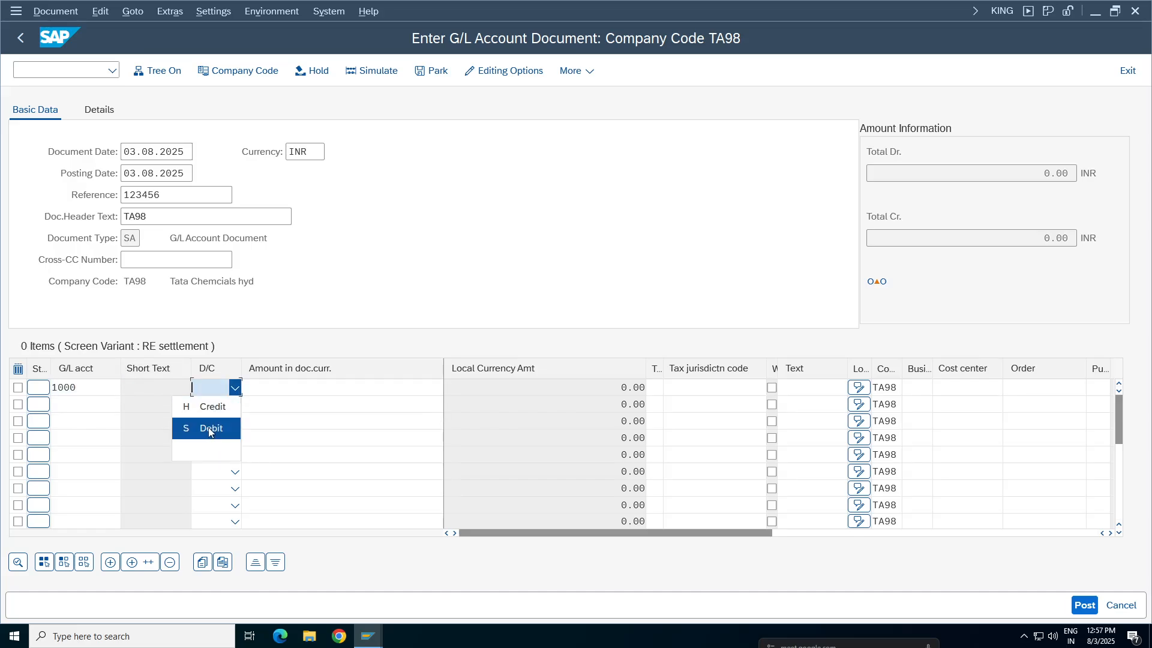
left_click(208, 427)
left_click(342, 387)
left_click(327, 90)
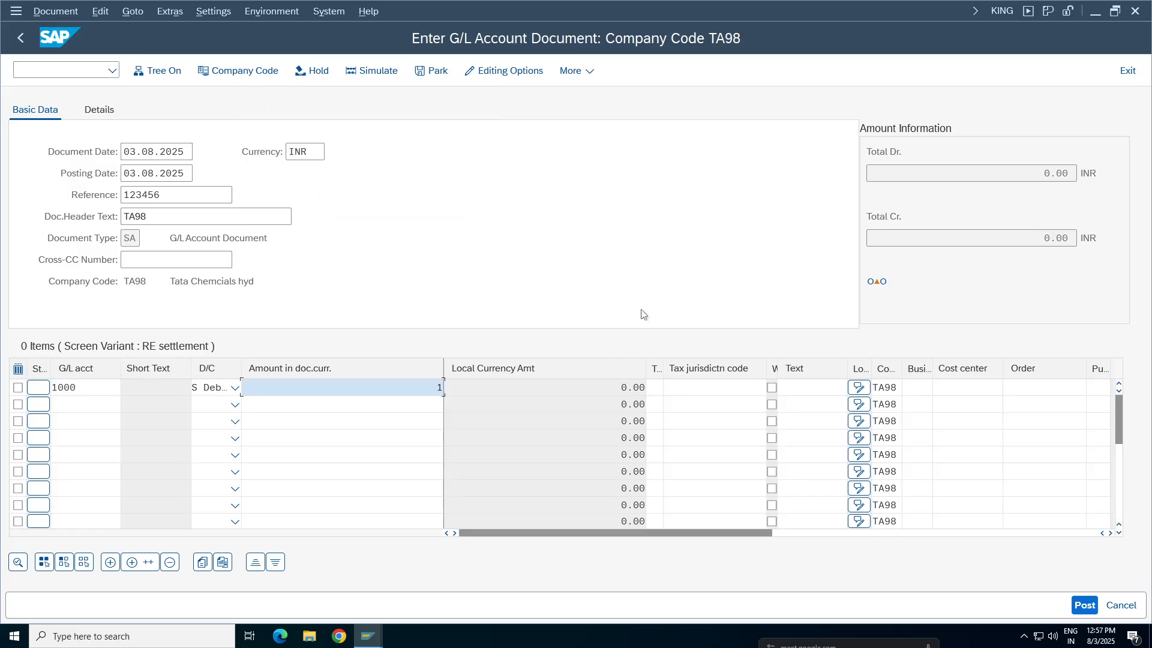
key("Return")
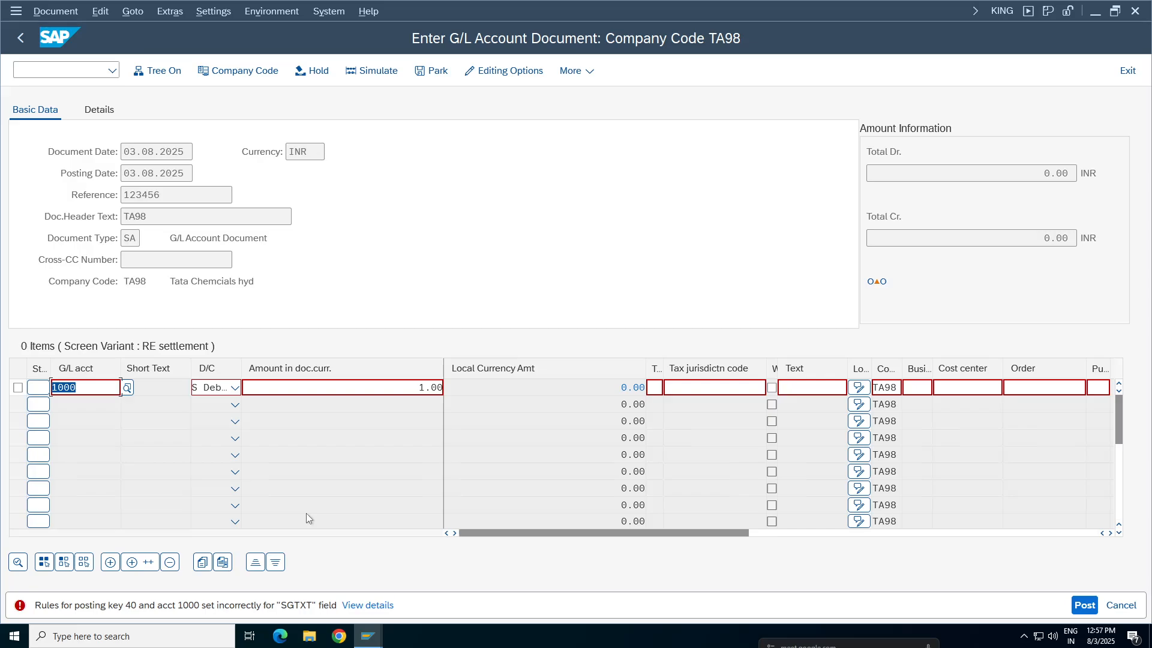
Check the Text status for posting key 40 and return to the G/L document's error message
left_click(368, 636)
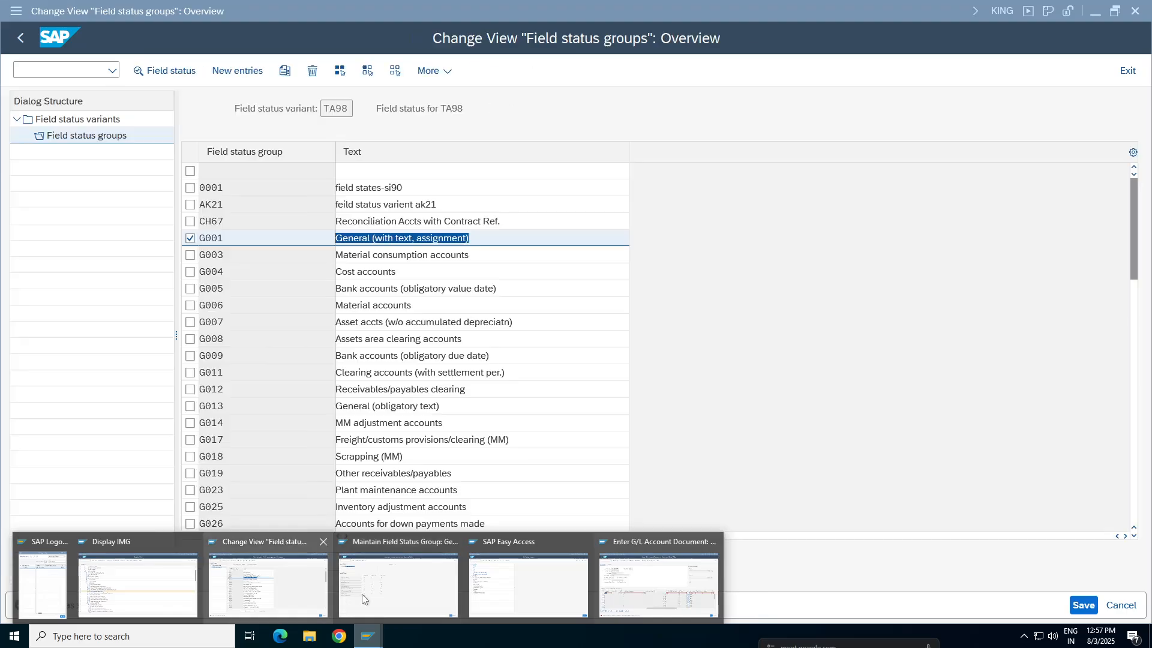
left_click(398, 592)
left_click(99, 130)
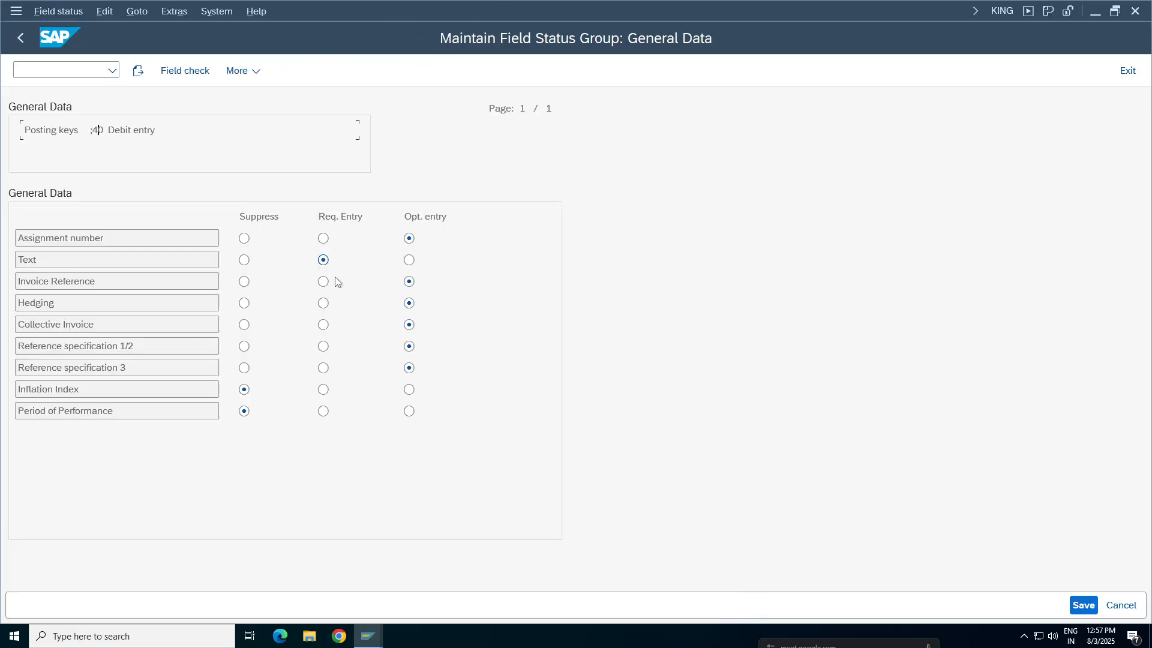
left_click(368, 636)
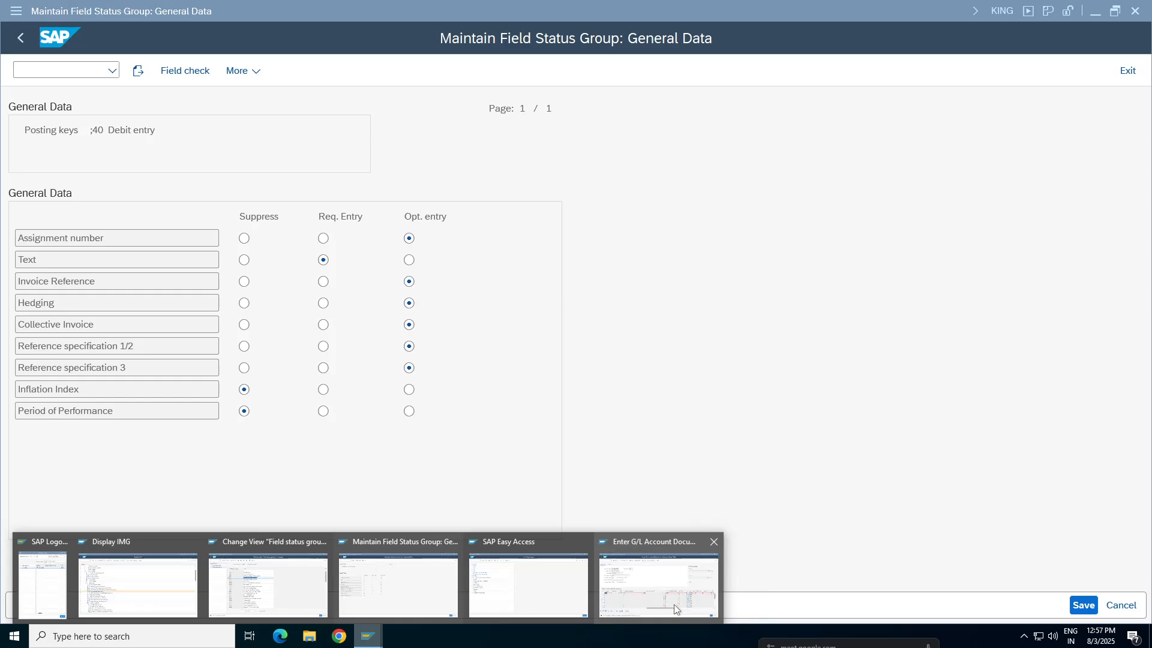
left_click(666, 585)
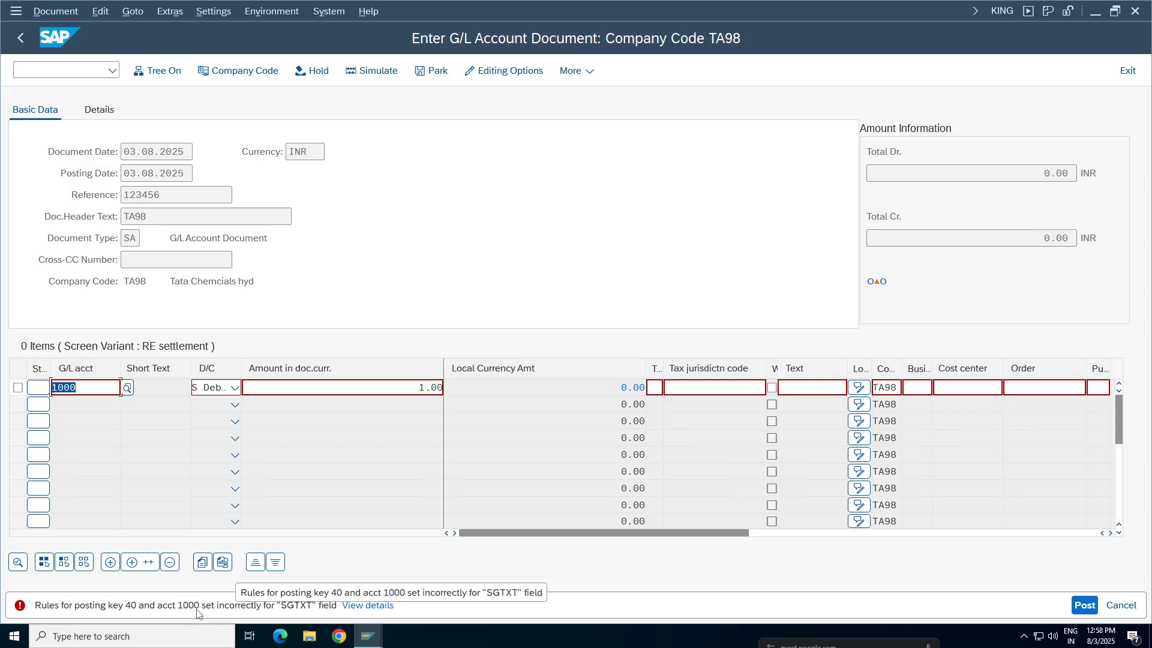
Open the General Data of field status group G001 and check the status of its Text field
left_click(368, 636)
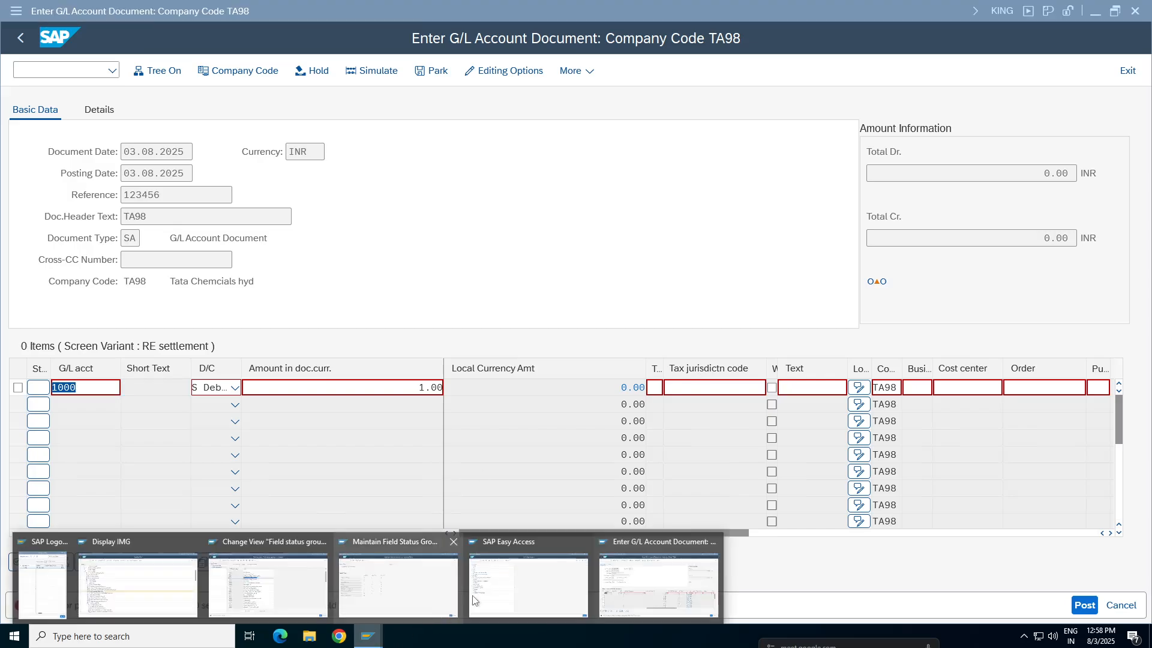
left_click(324, 570)
double_click(402, 239)
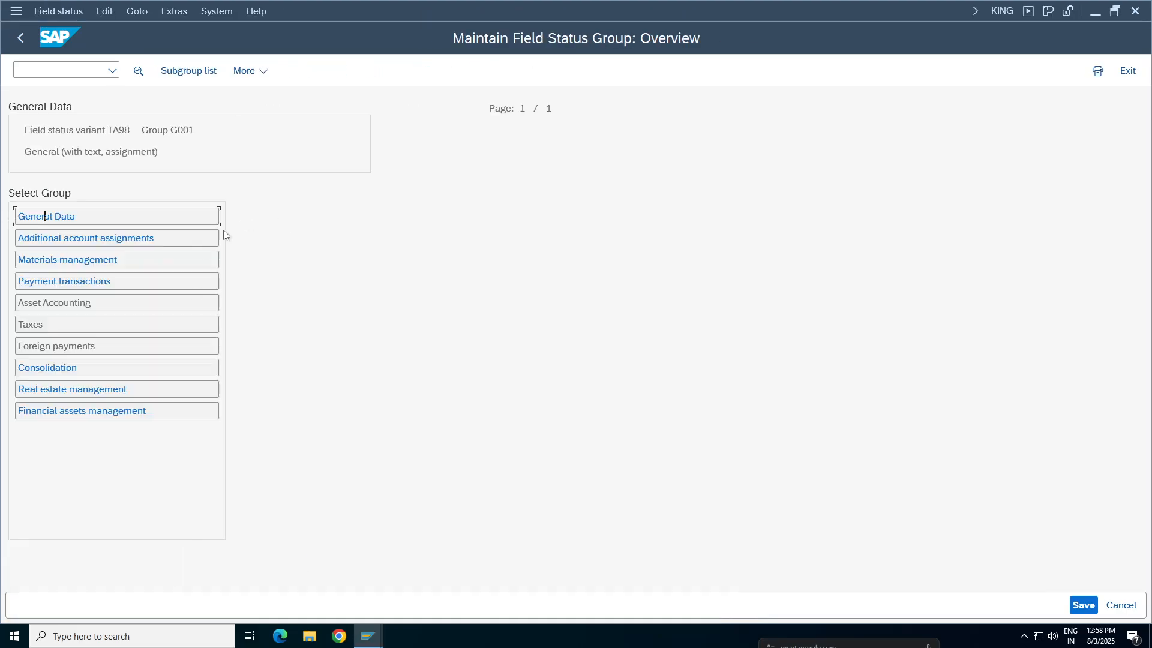
left_click(70, 221)
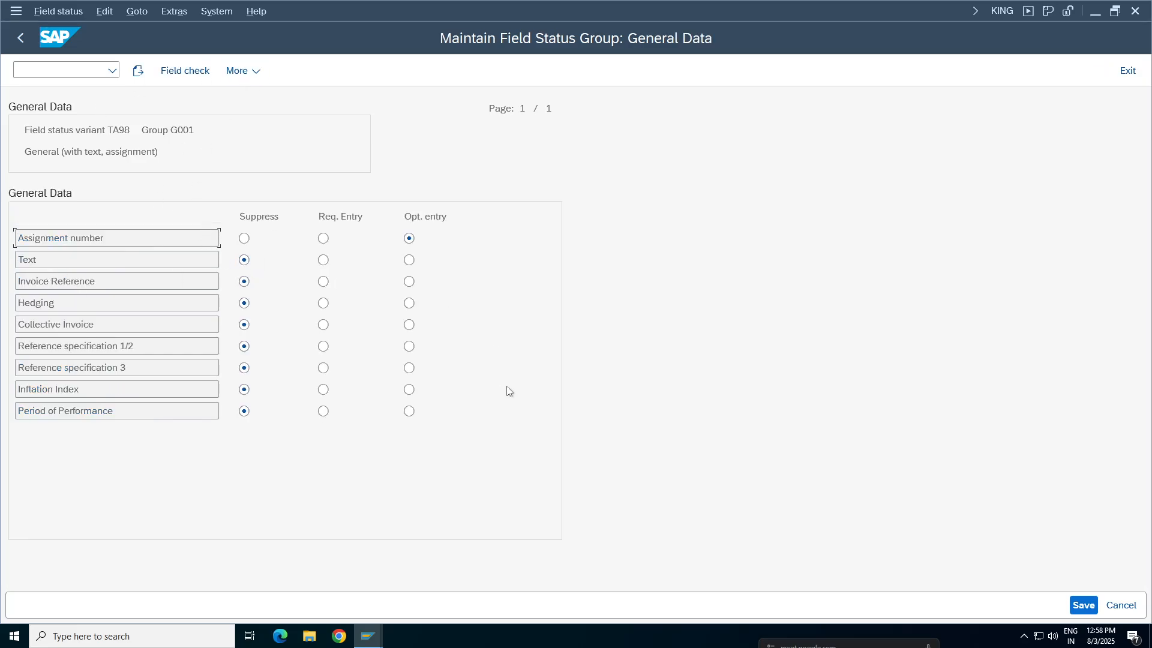
left_click_drag(40, 260, 9, 265)
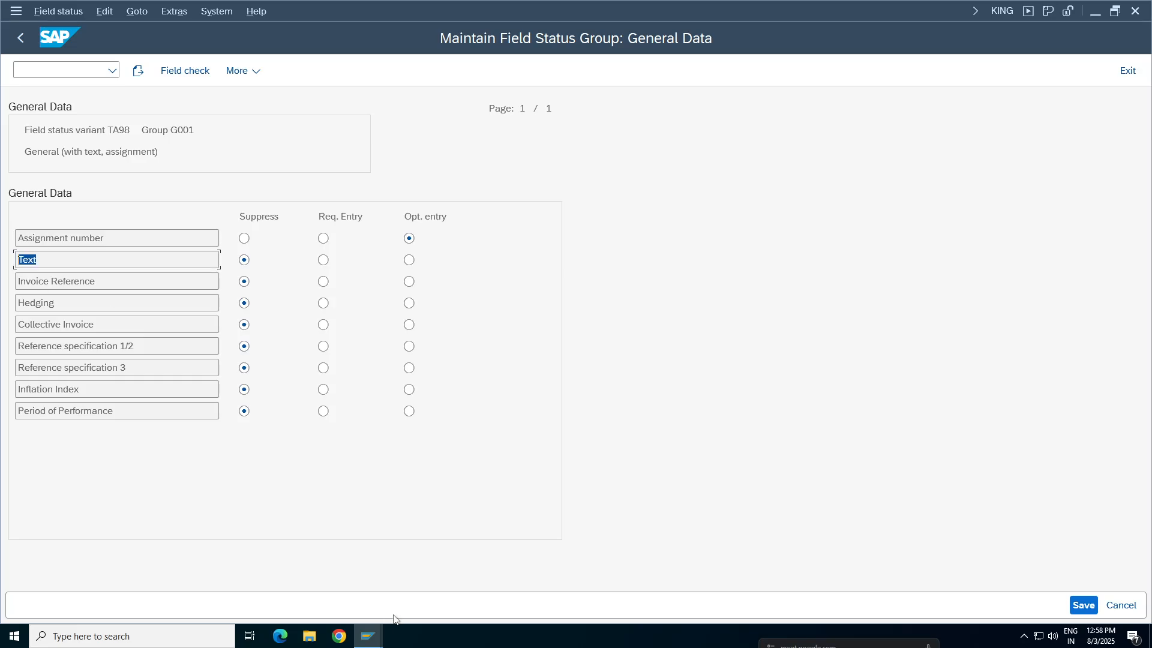
Switch to the Google Sheets notes, enter "Error" as the result in E176 and clear cells F175:F176
left_click(699, 7)
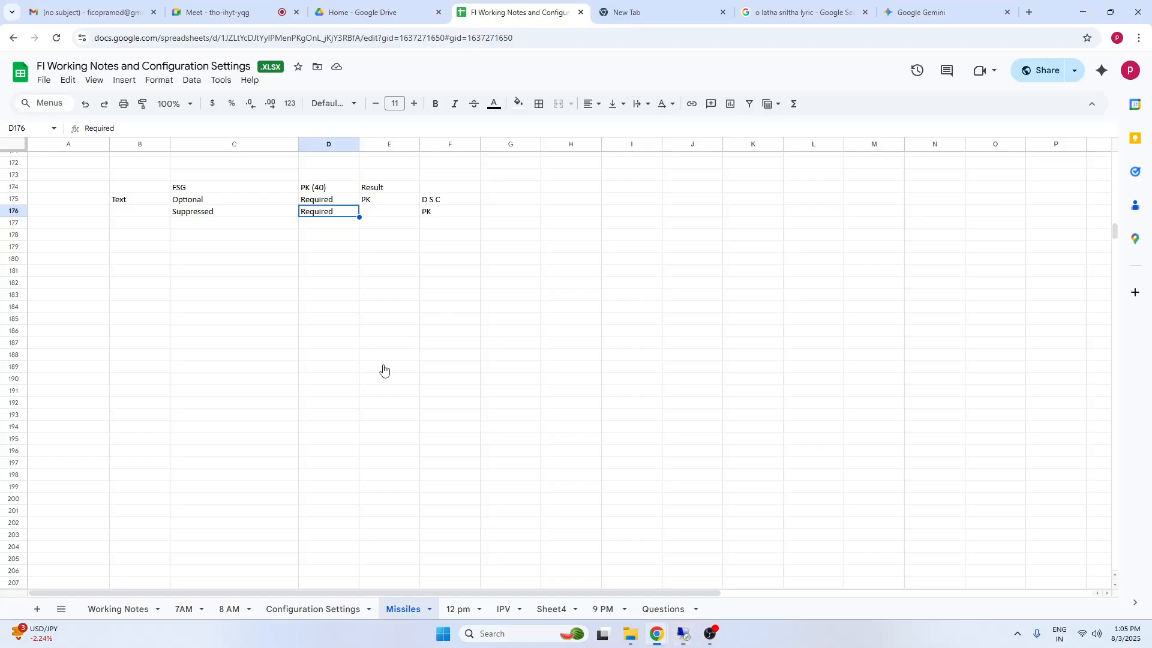
left_click(396, 219)
type("Error")
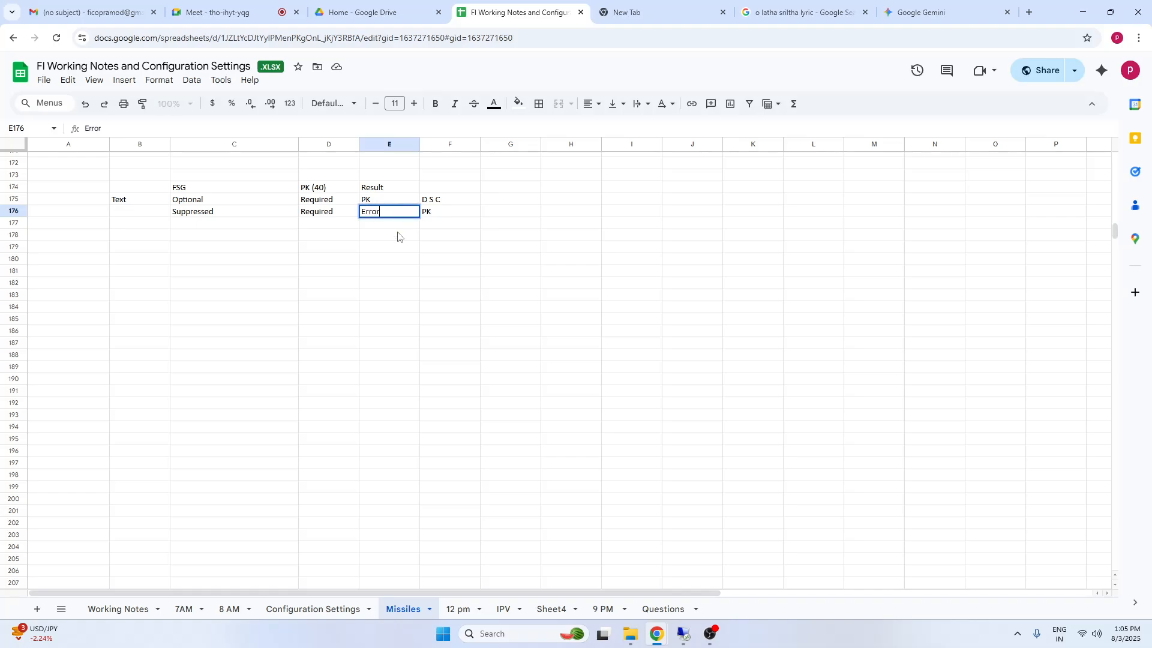
left_click_drag(494, 273, 505, 281)
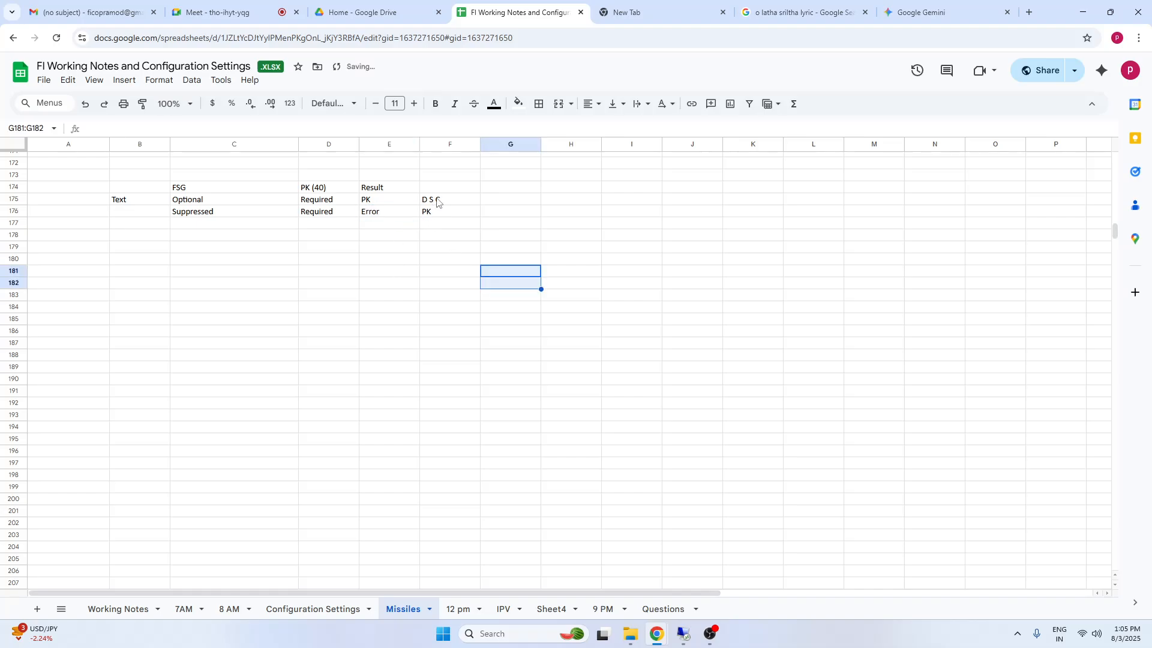
left_click_drag(436, 200, 437, 213)
key("Delete")
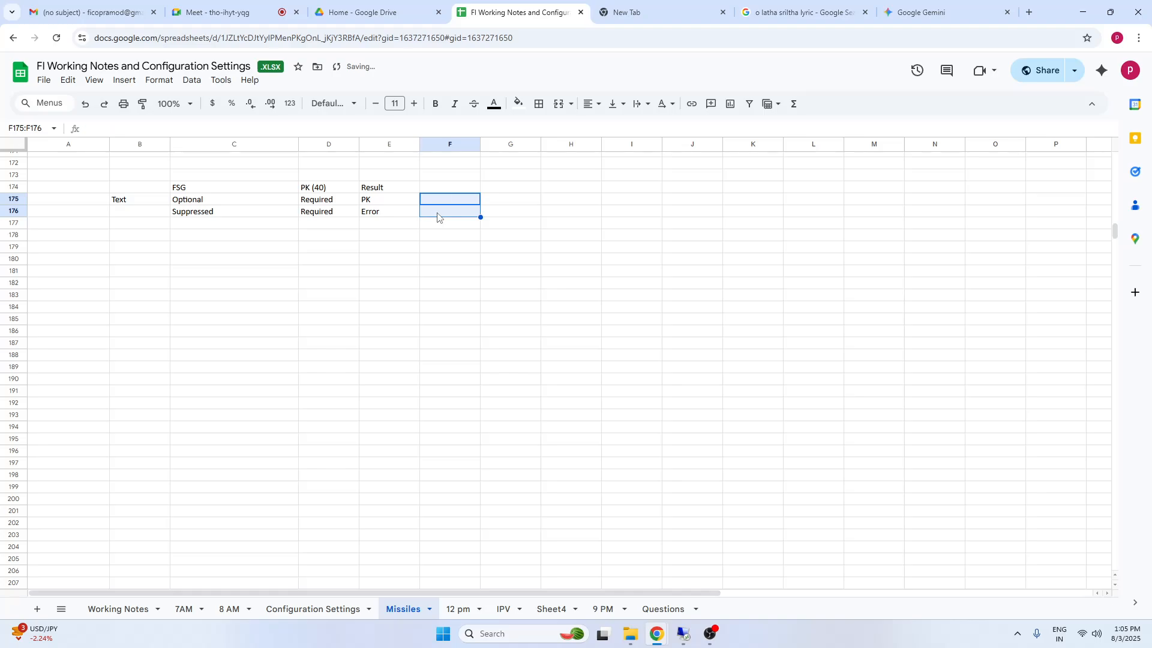
left_click(505, 275)
left_click(458, 211)
left_click(378, 250)
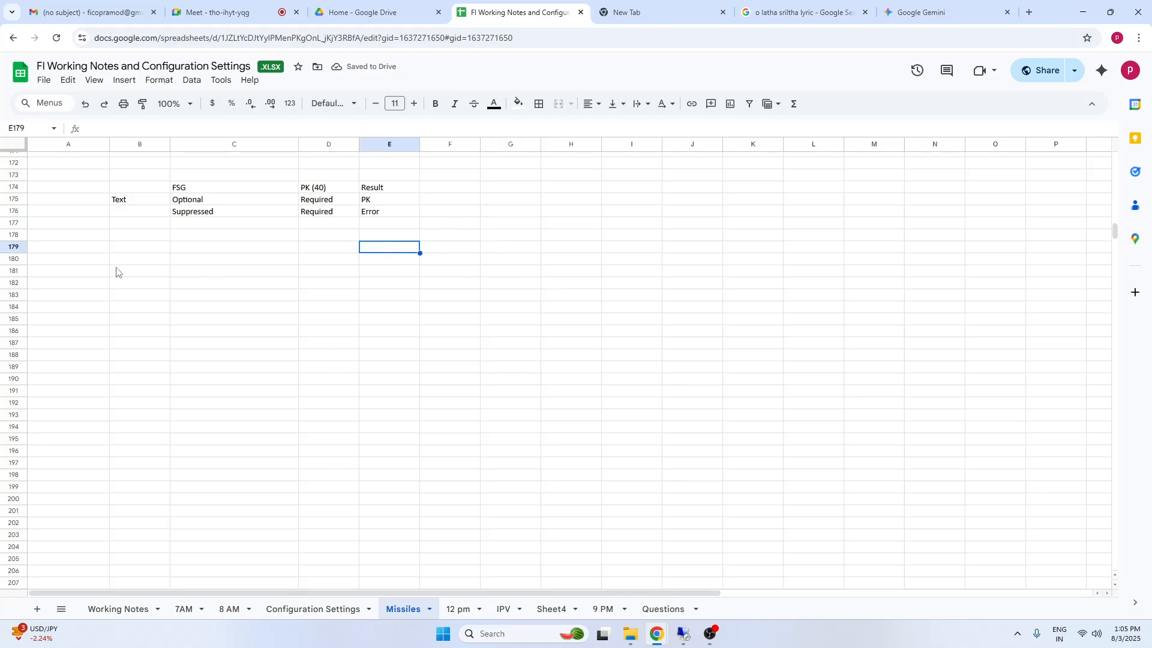
left_click(116, 270)
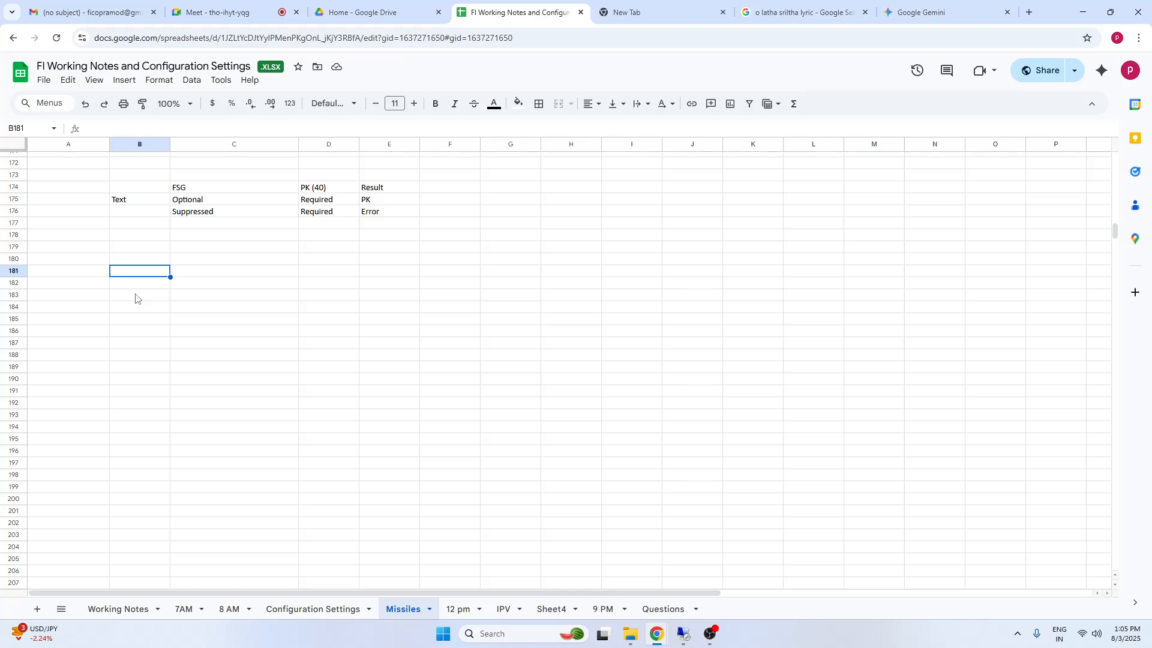
left_click(465, 308)
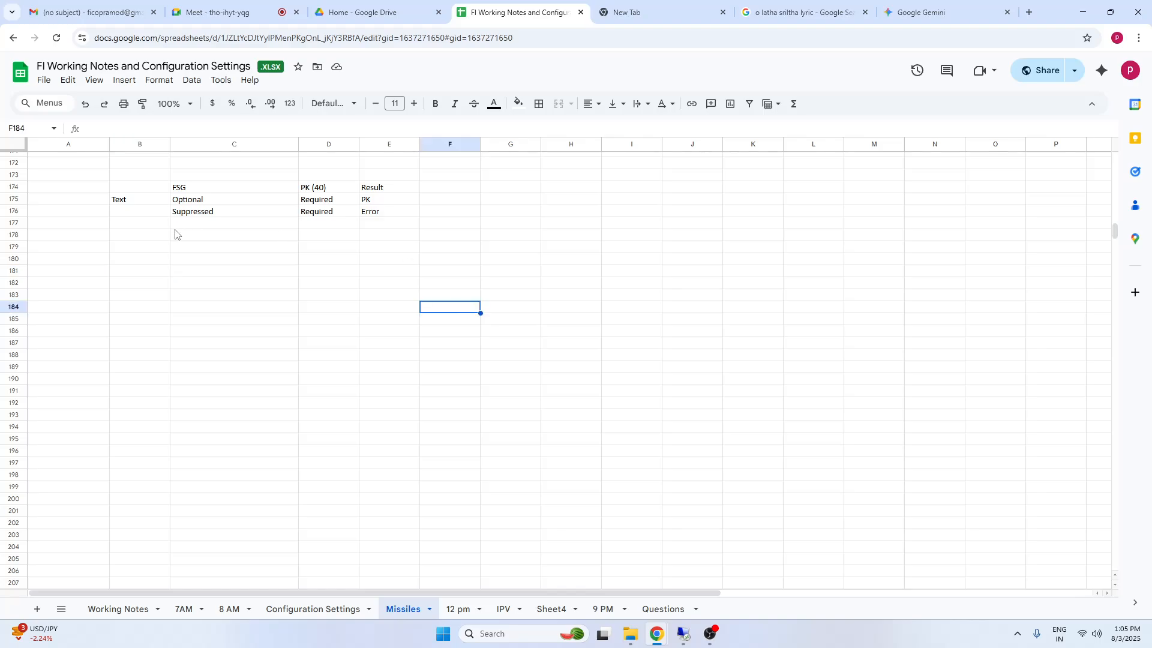
Add a test combination in row 177 with "Req" under FSG and "Suppressed" copied from C176 under PK (40)
left_click(197, 225)
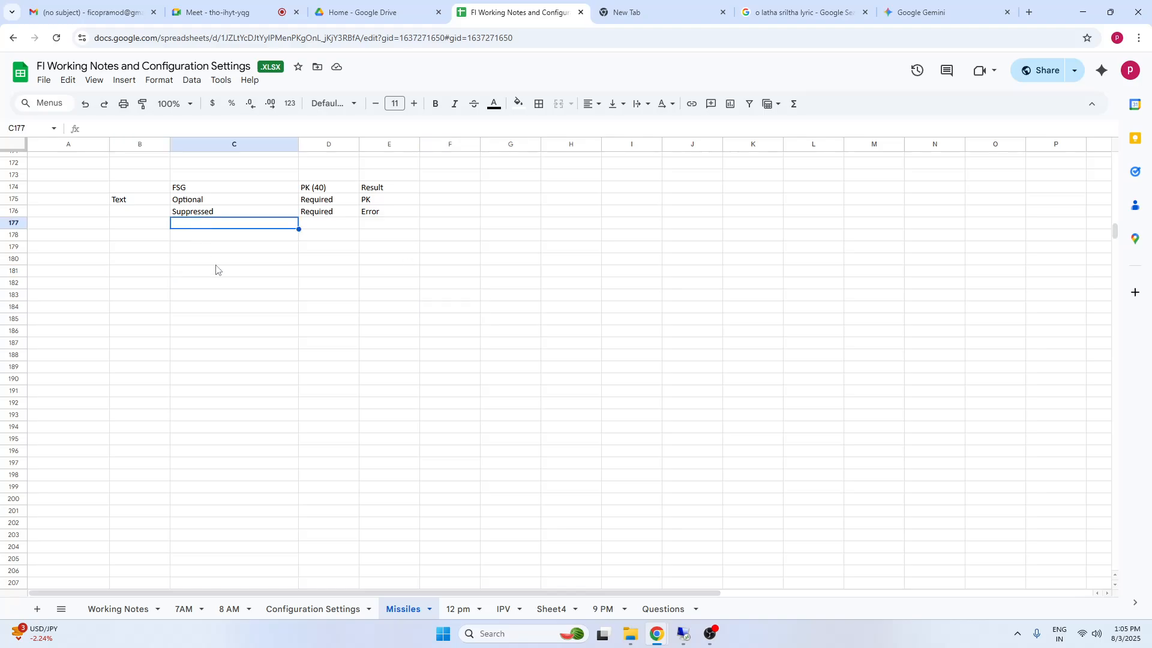
type("Req")
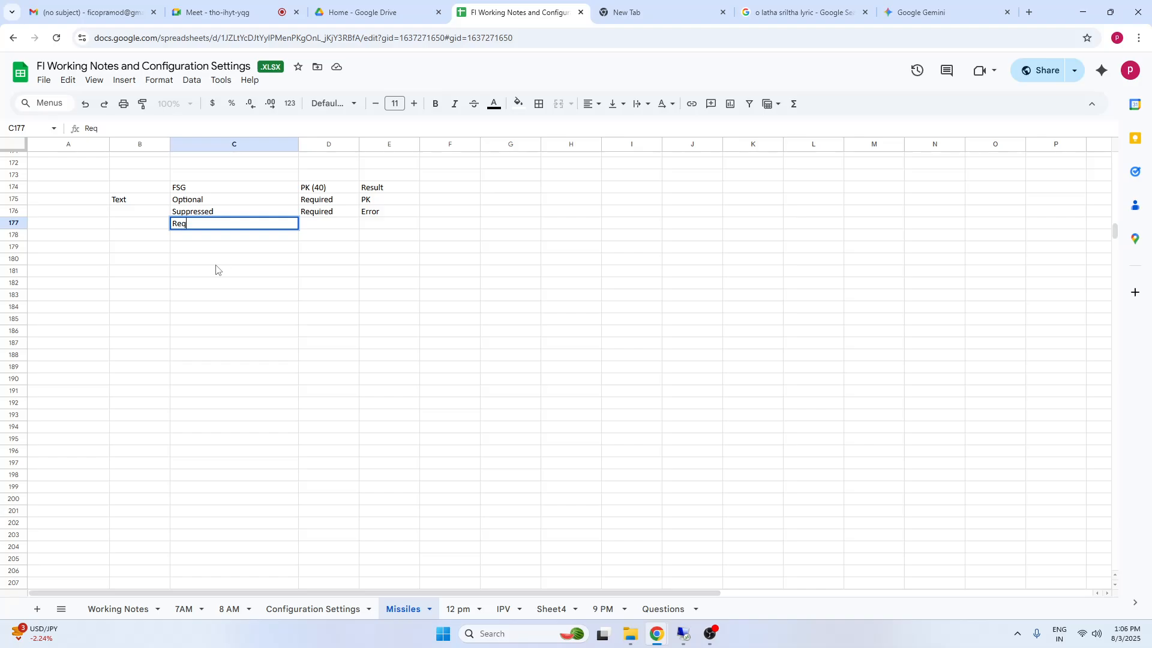
key("Tab")
left_click(205, 211)
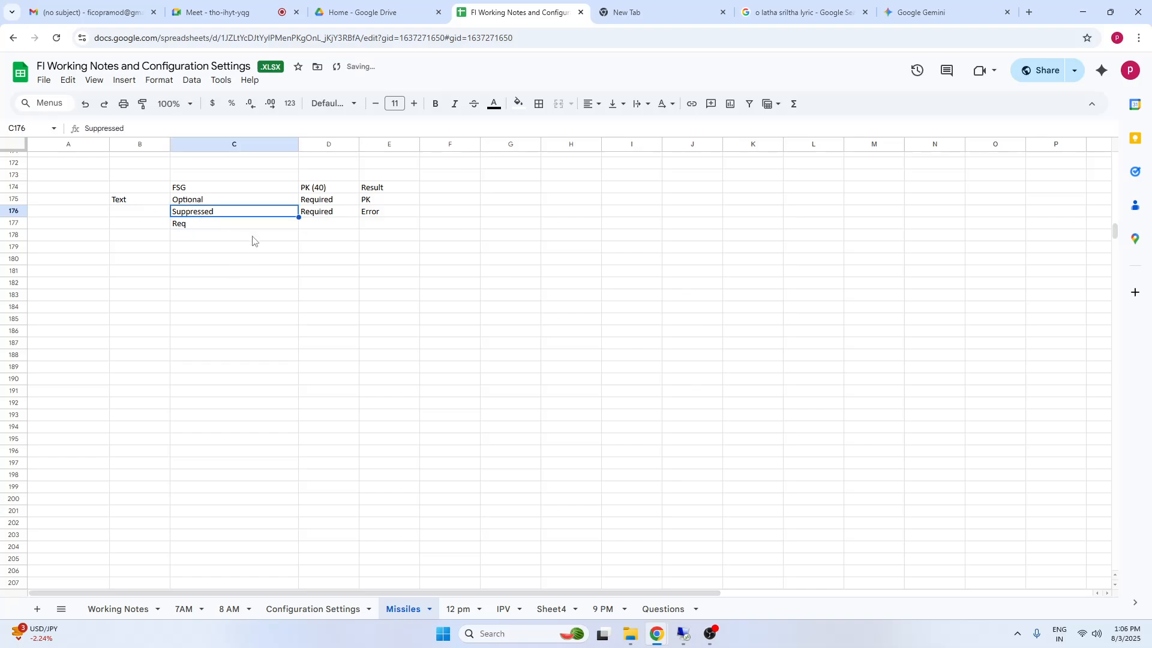
left_click(346, 227)
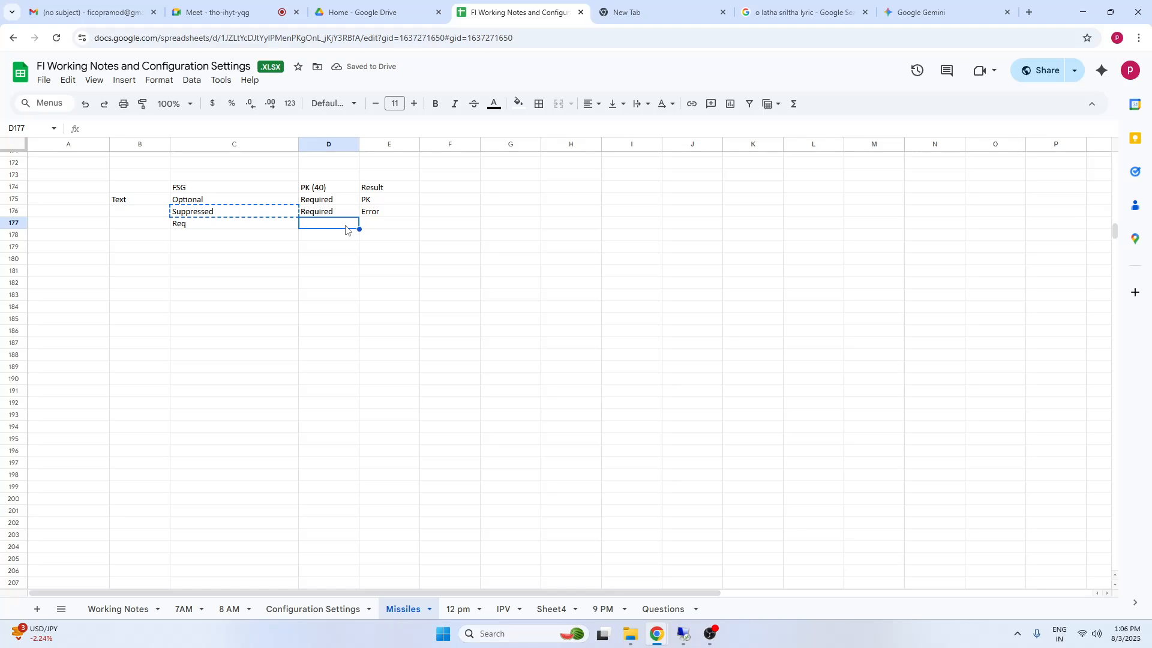
type("Suppressed")
Add another test combination in row 178 with "Optional" under FSG and "Required" under PK (40)
left_click(189, 236)
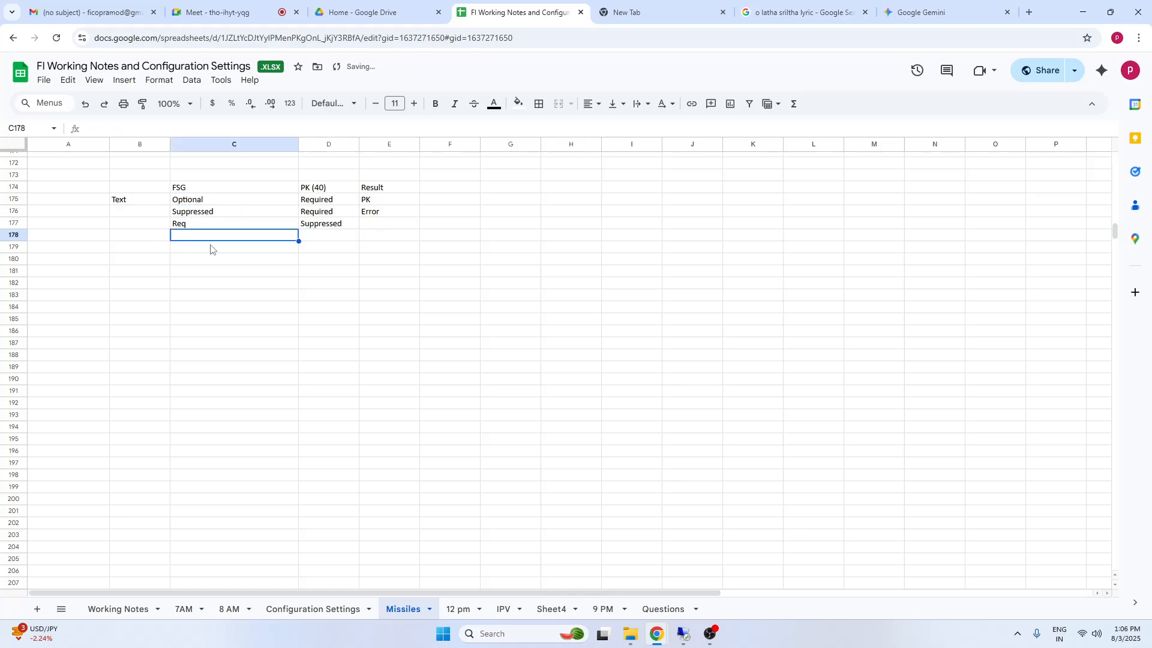
type("Option")
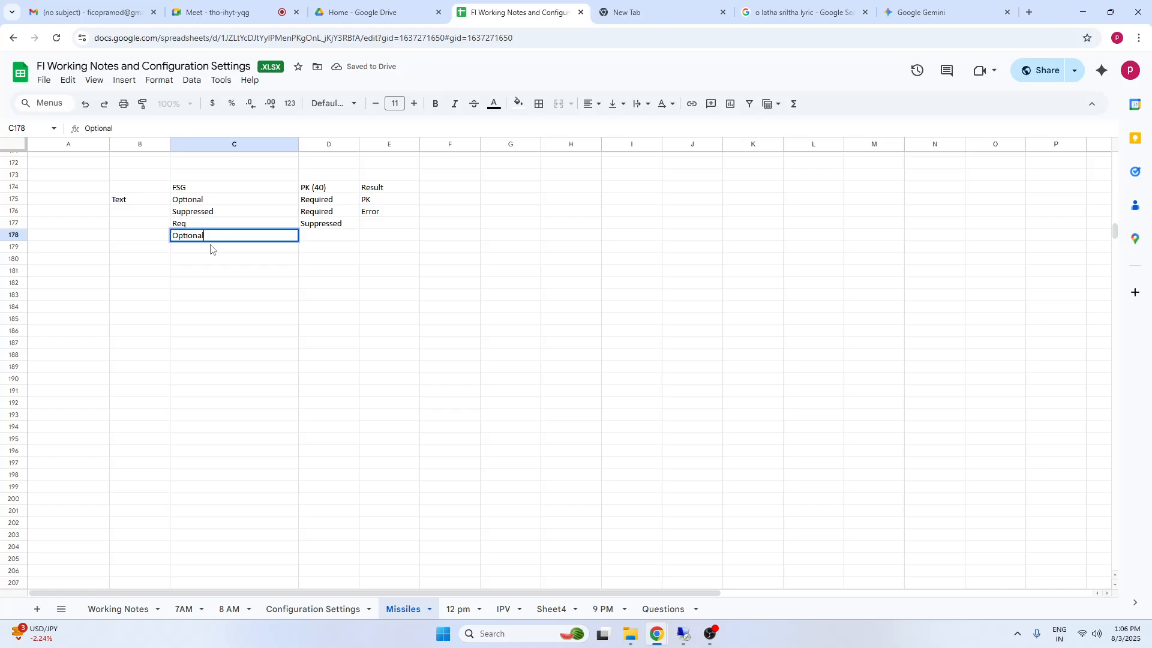
type("al")
left_click(330, 238)
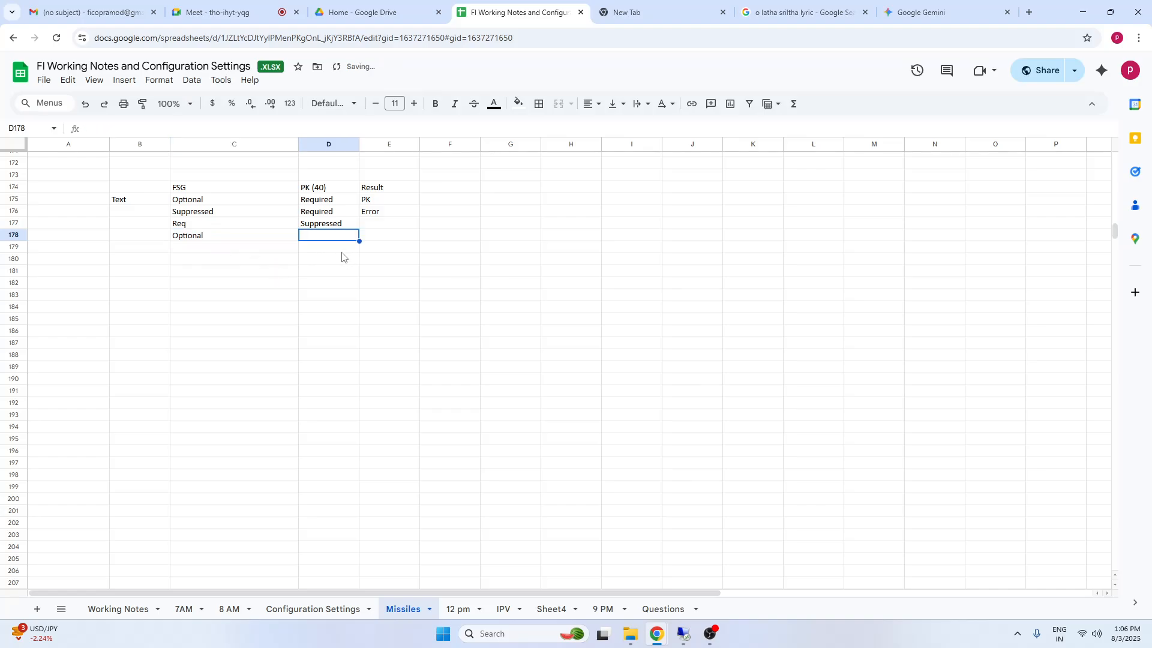
type("Required")
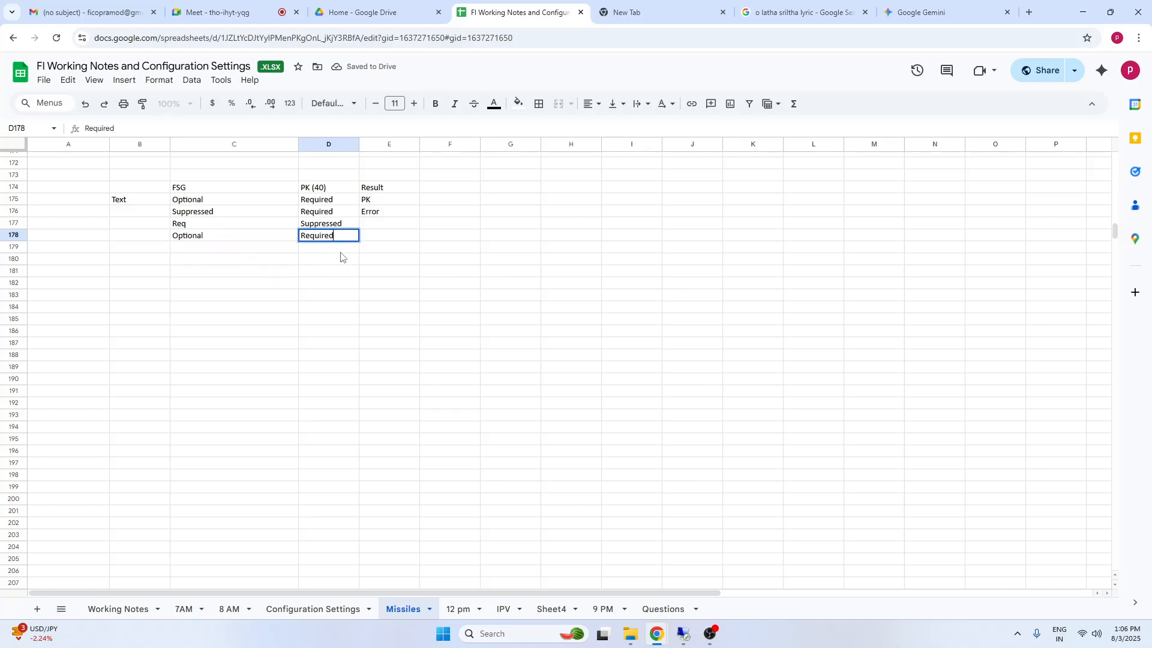
Switch to SAP to recheck the G/L document error and the Text status in group G001, and return to the Google Sheets notes
left_click_drag(382, 223, 396, 347)
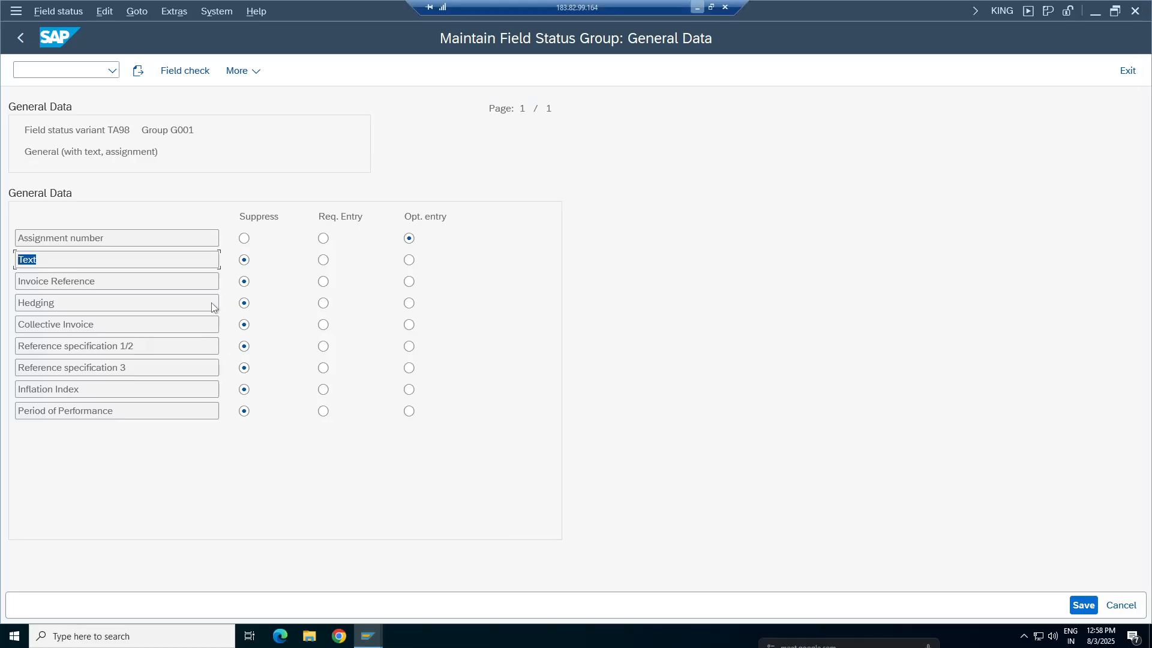
left_click(683, 635)
key("alt+Tab")
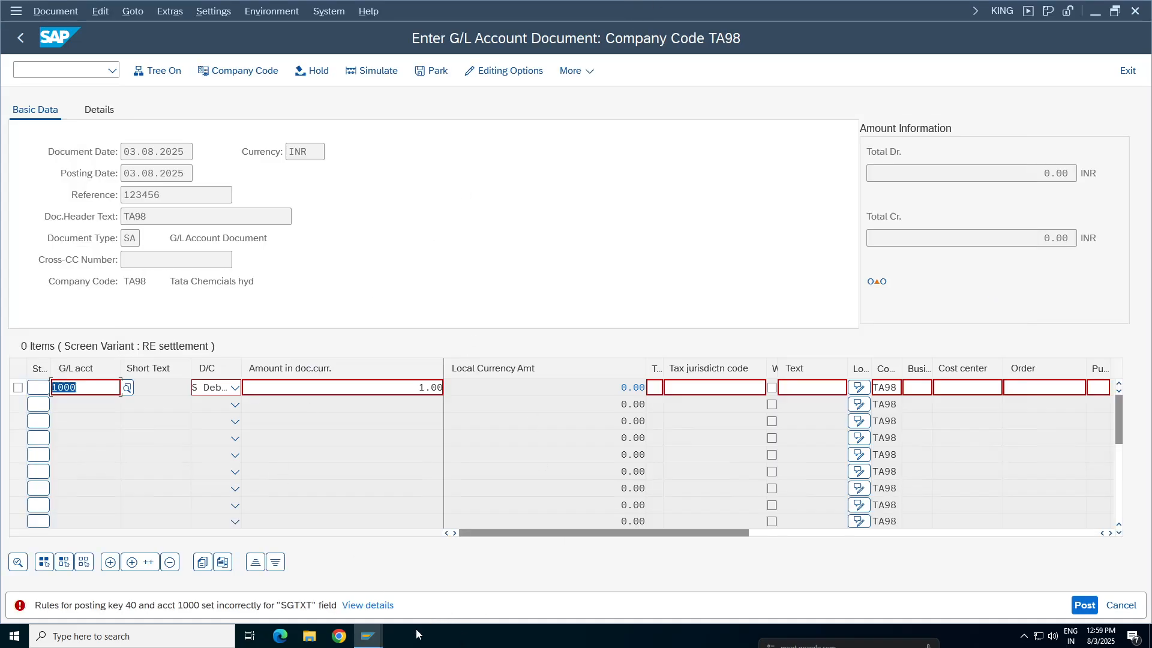
mouse_move(371, 635)
left_click(265, 591)
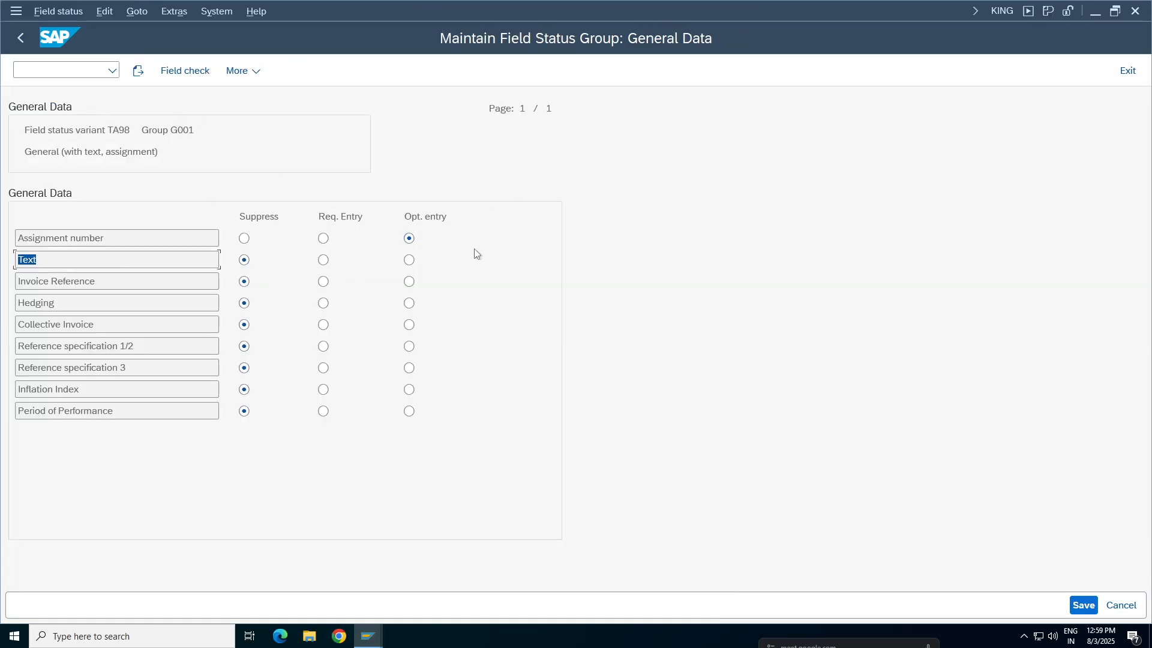
left_click(694, 11)
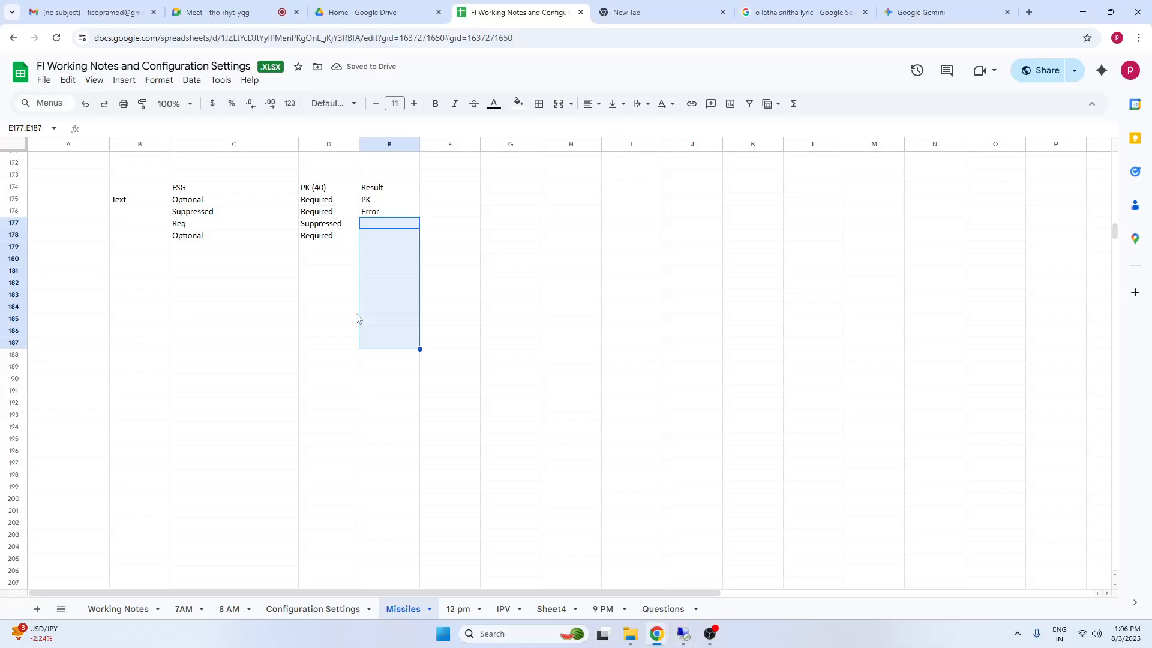
Open the Configuration Settings sheet and review its Posting Key and Field status group test rows
left_click_drag(201, 202, 375, 335)
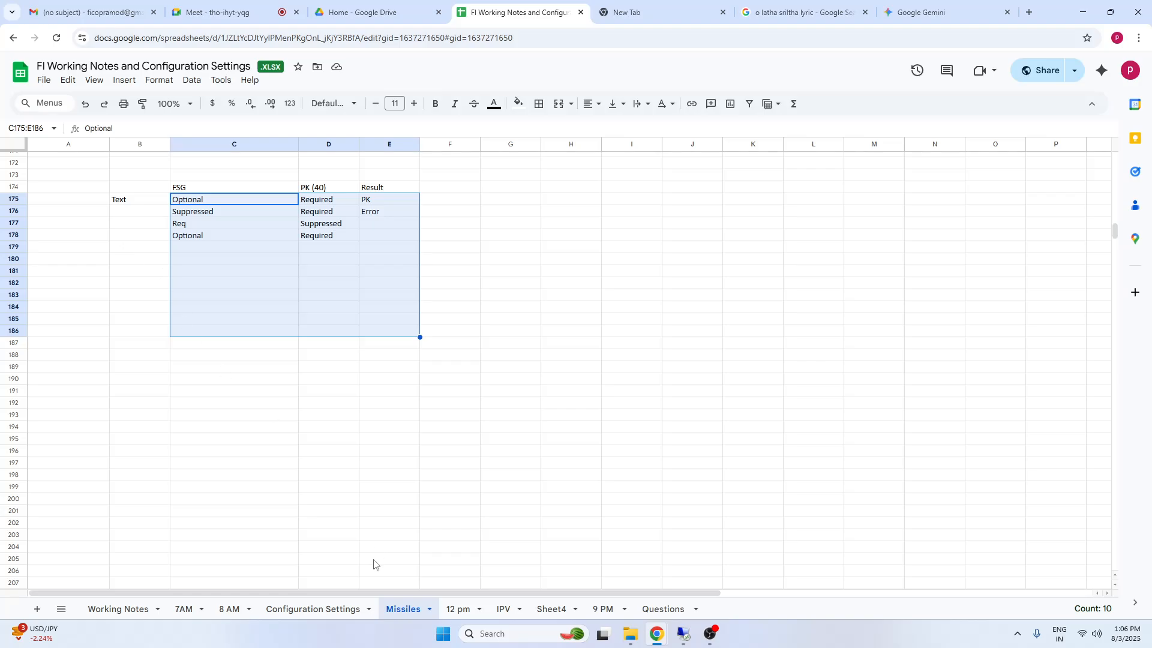
left_click(342, 610)
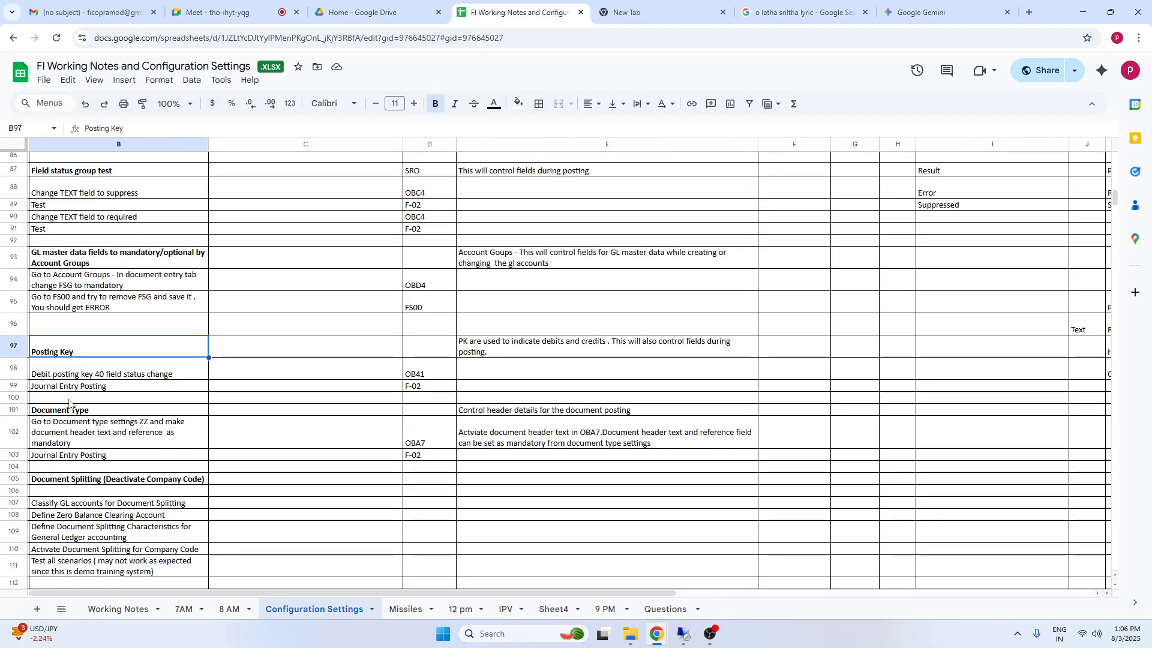
left_click(69, 399)
left_click_drag(67, 350, 504, 324)
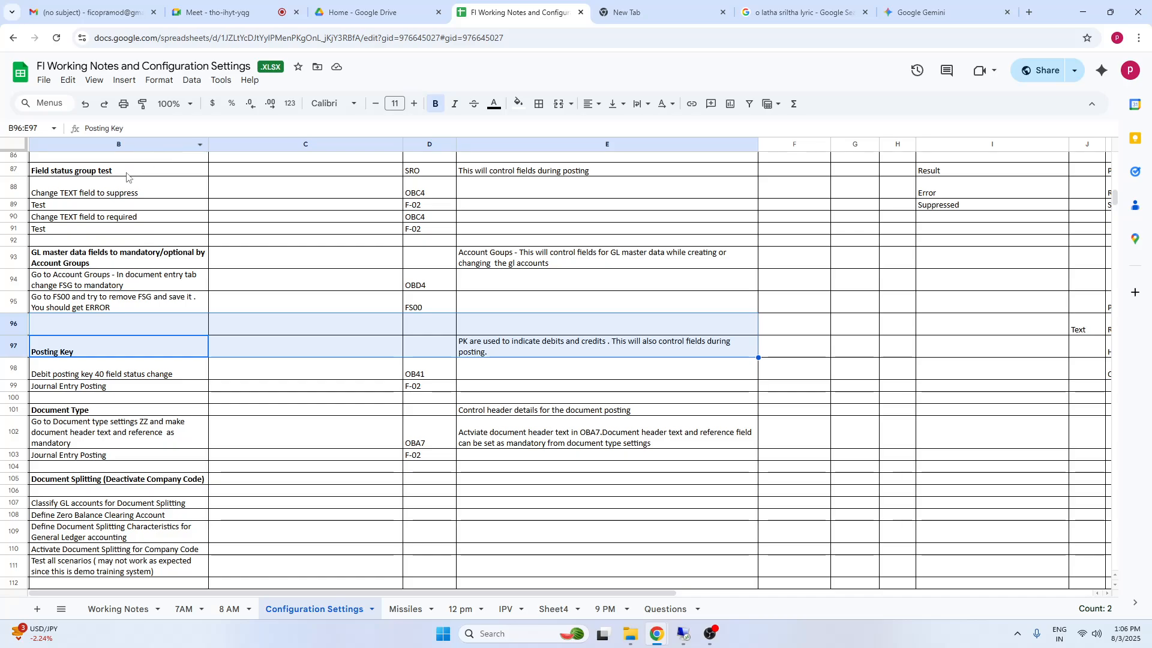
left_click_drag(126, 177, 699, 233)
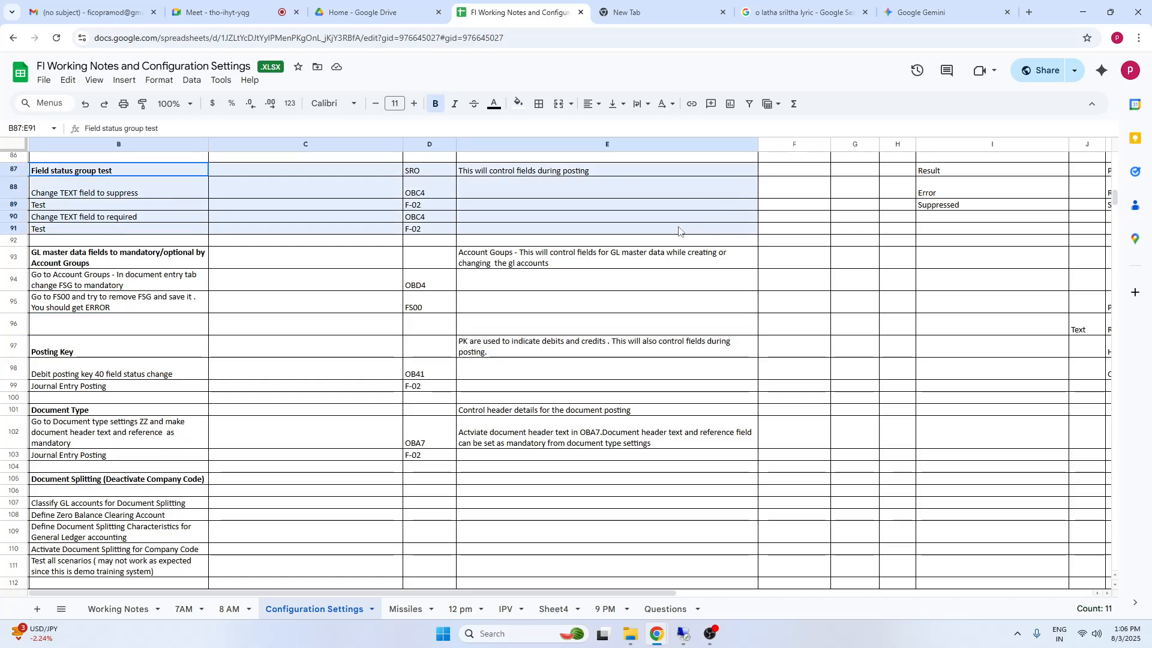
Clear the old field status test notes in cells I87:N90 and J95:S99 of the Configuration Settings sheet
left_click(955, 173)
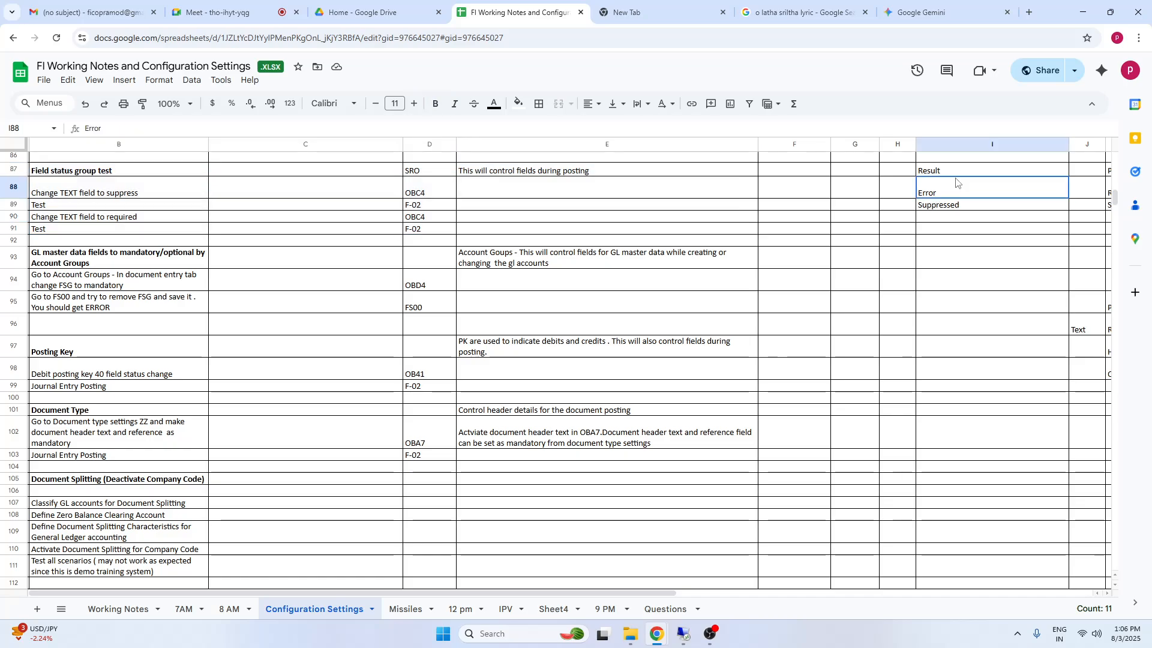
key("Right")
key("Right")
key("Right")
key("Right")
key("Right")
key("Right")
key("Right")
key("Right")
key("Right")
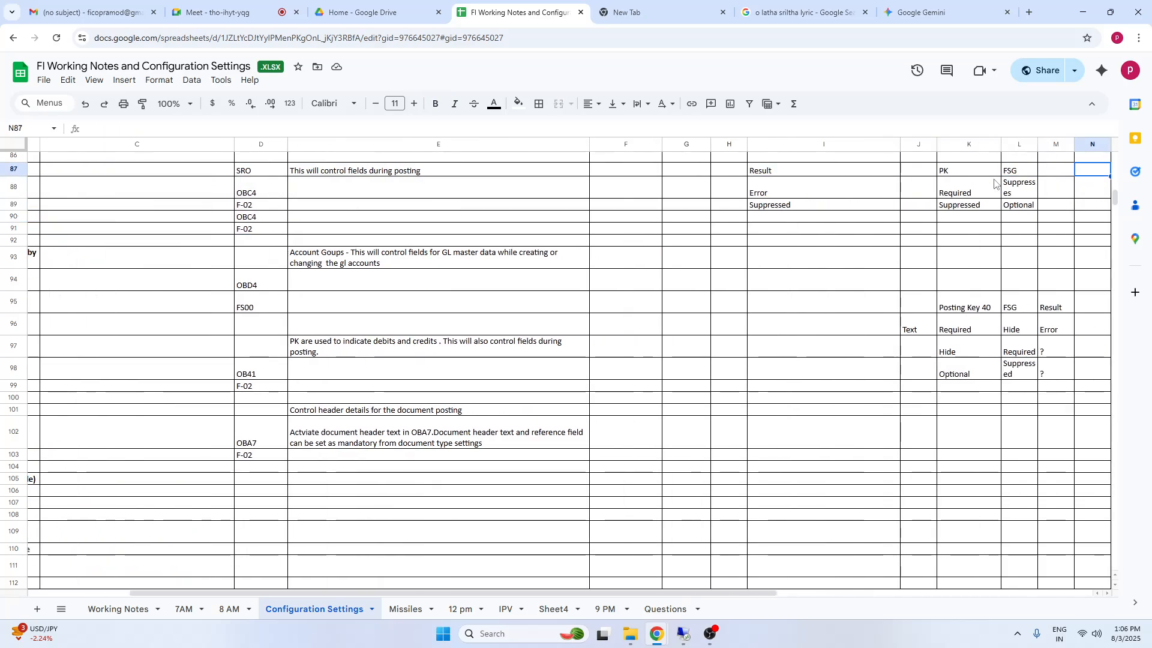
left_click_drag(630, 172, 845, 216)
key("Delete")
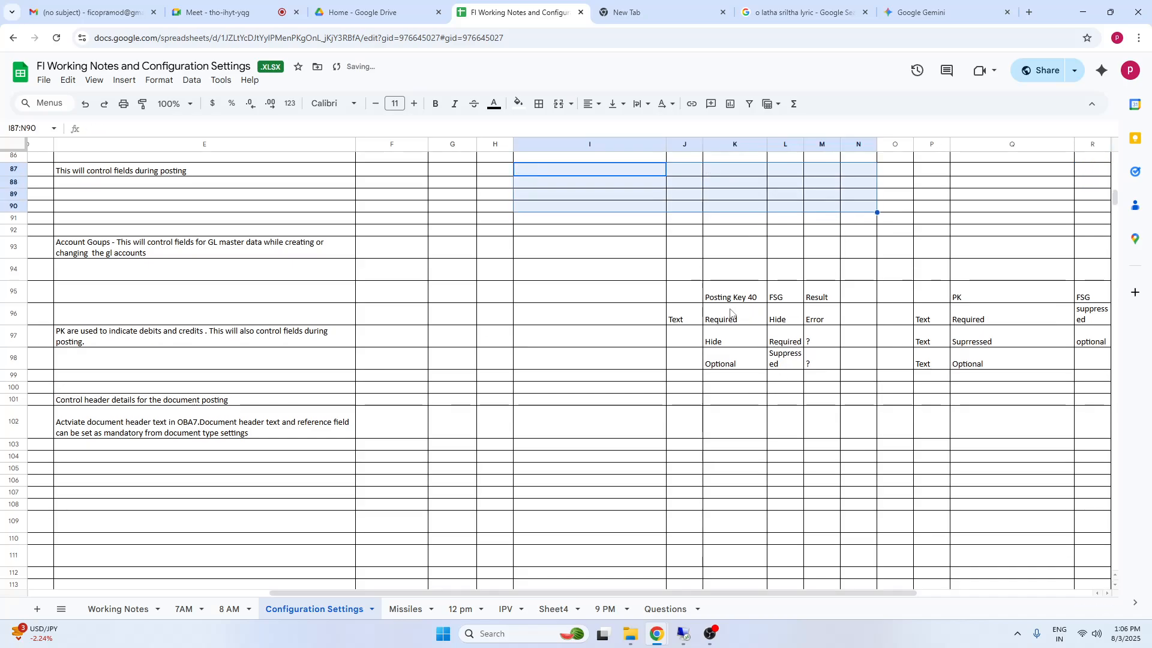
left_click_drag(683, 294, 1036, 385)
key("Delete")
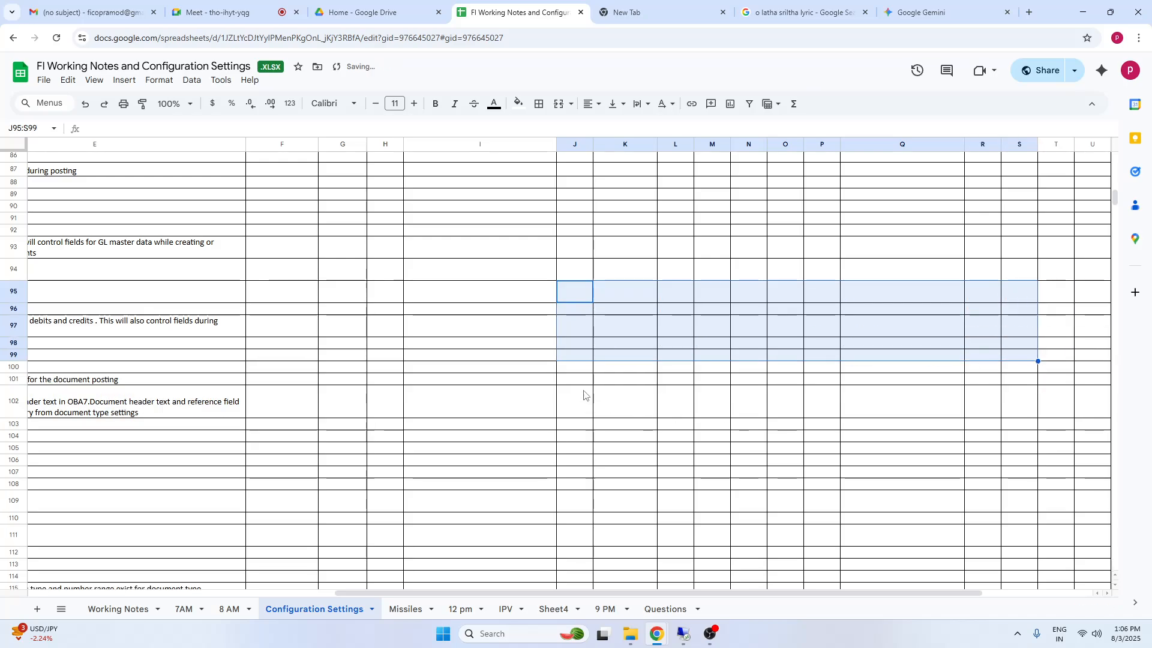
Compare the Field status group test and Posting Key headings in column B with their descriptions in column E
left_click(579, 403)
left_click(280, 274)
key("Left")
key("Left")
key("Left")
key("Left")
key("Left")
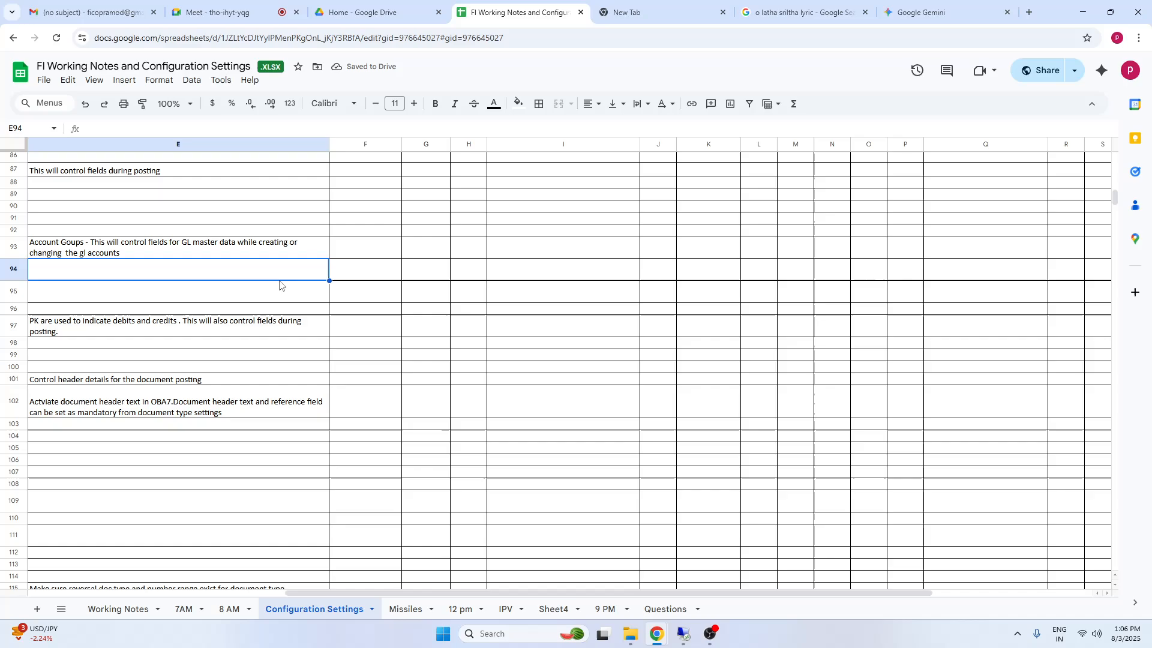
left_click(145, 174)
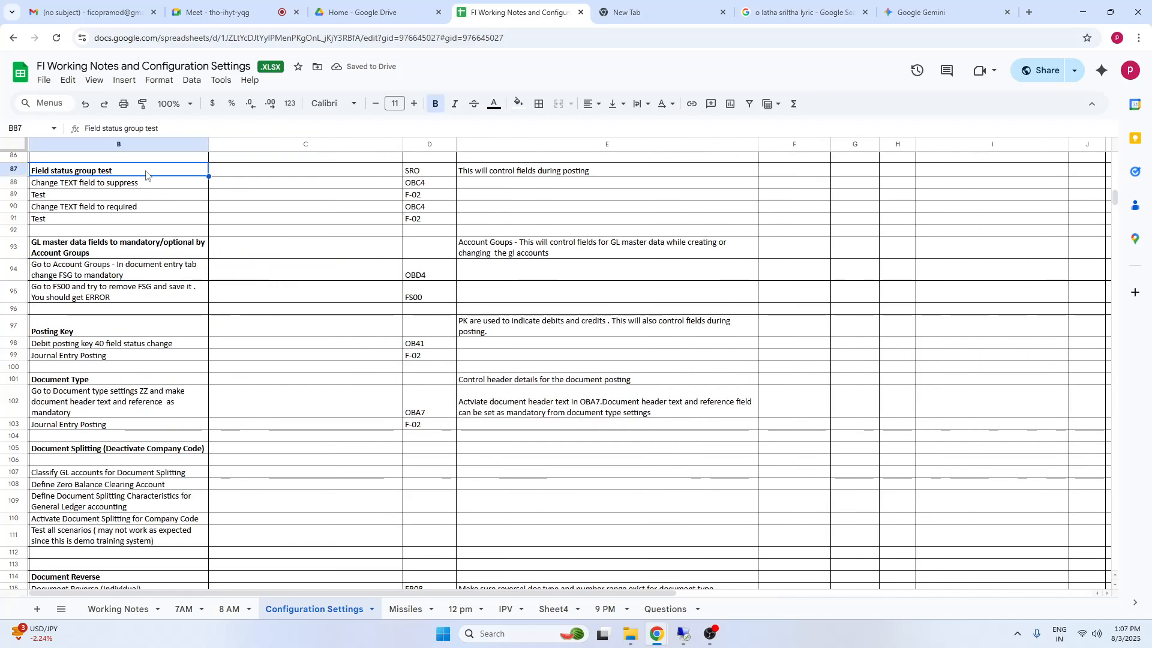
key("Up")
key("Up")
key("Up")
key("Up")
key("Up")
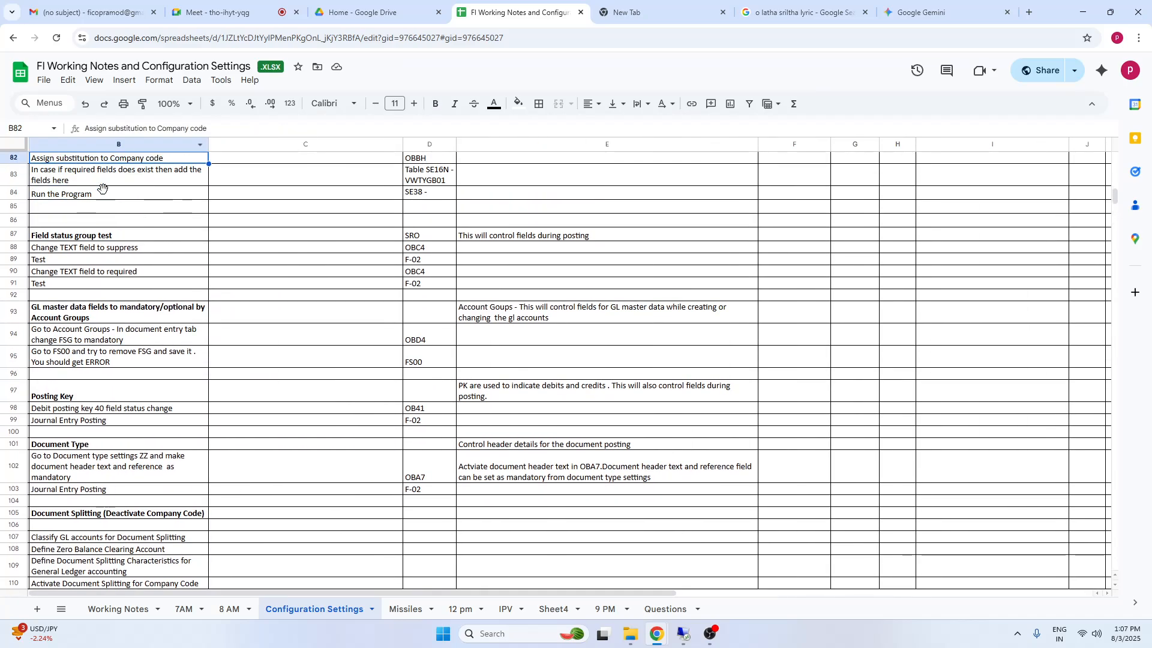
left_click(63, 234)
left_click(70, 396)
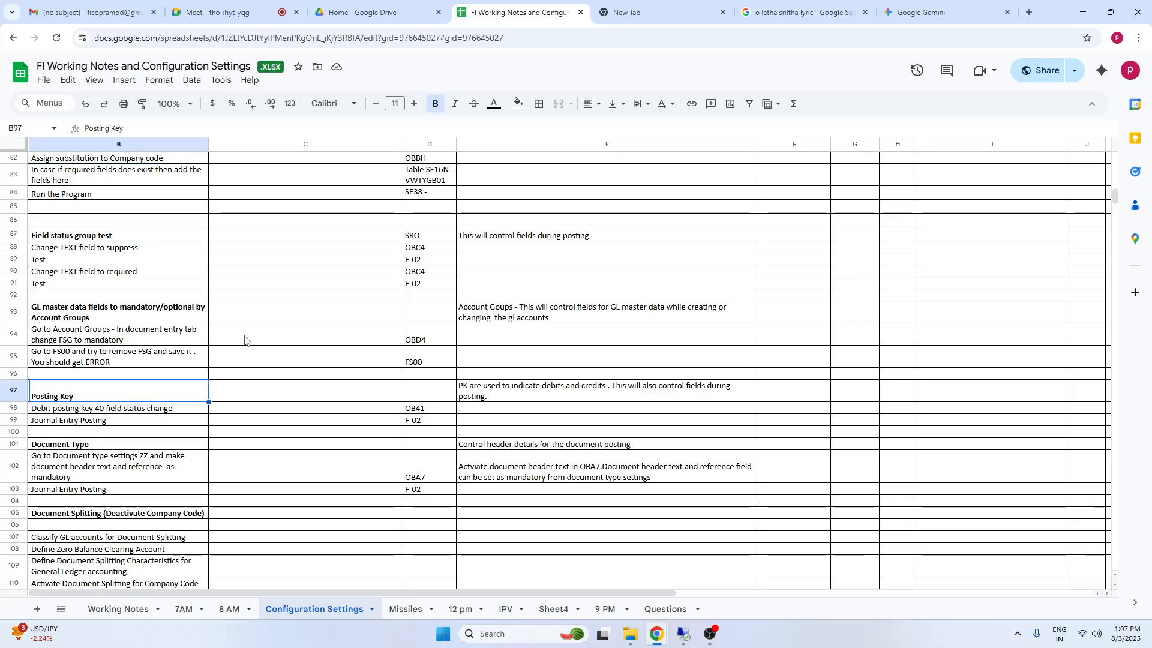
left_click(473, 239)
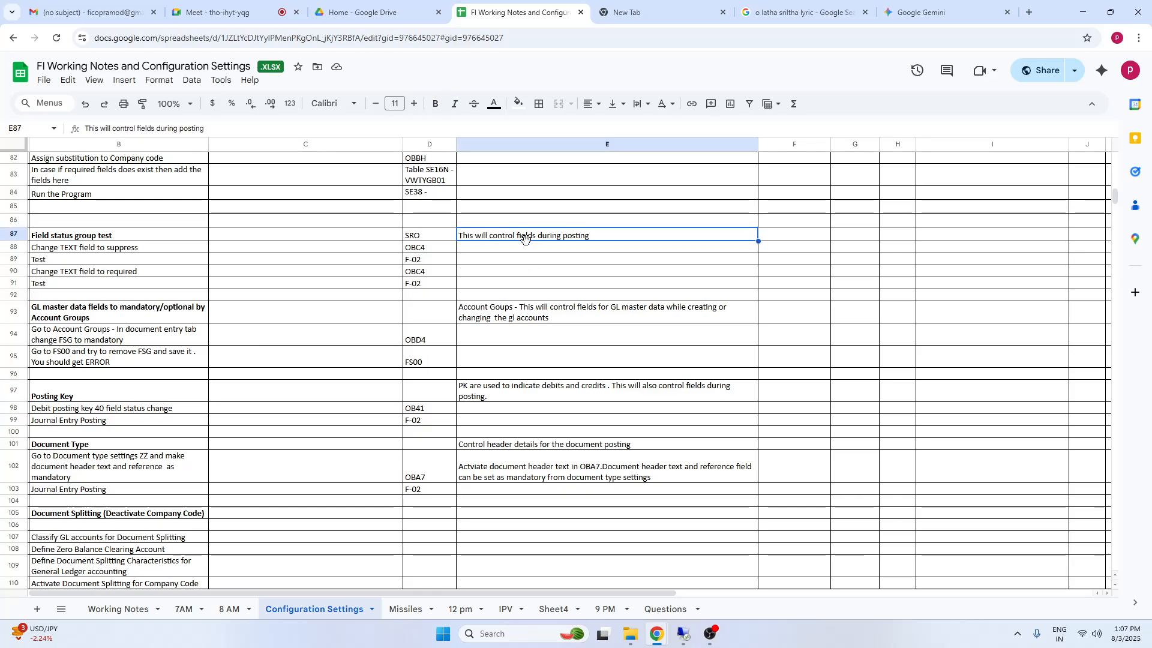
left_click(473, 390)
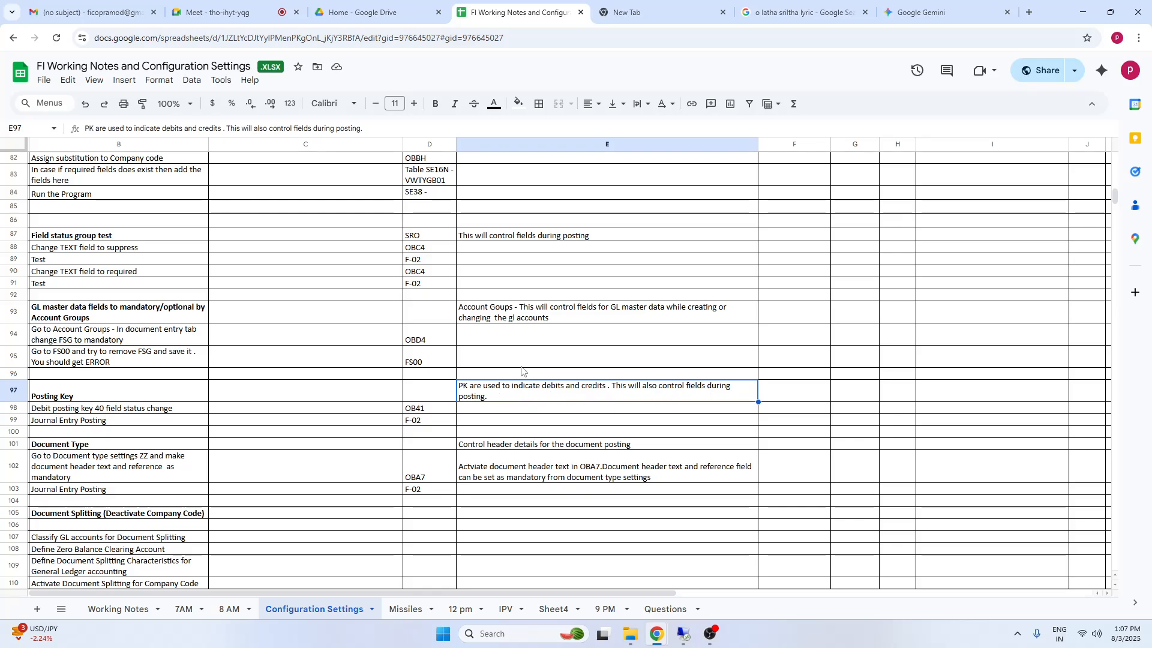
left_click(508, 239)
left_click(62, 239)
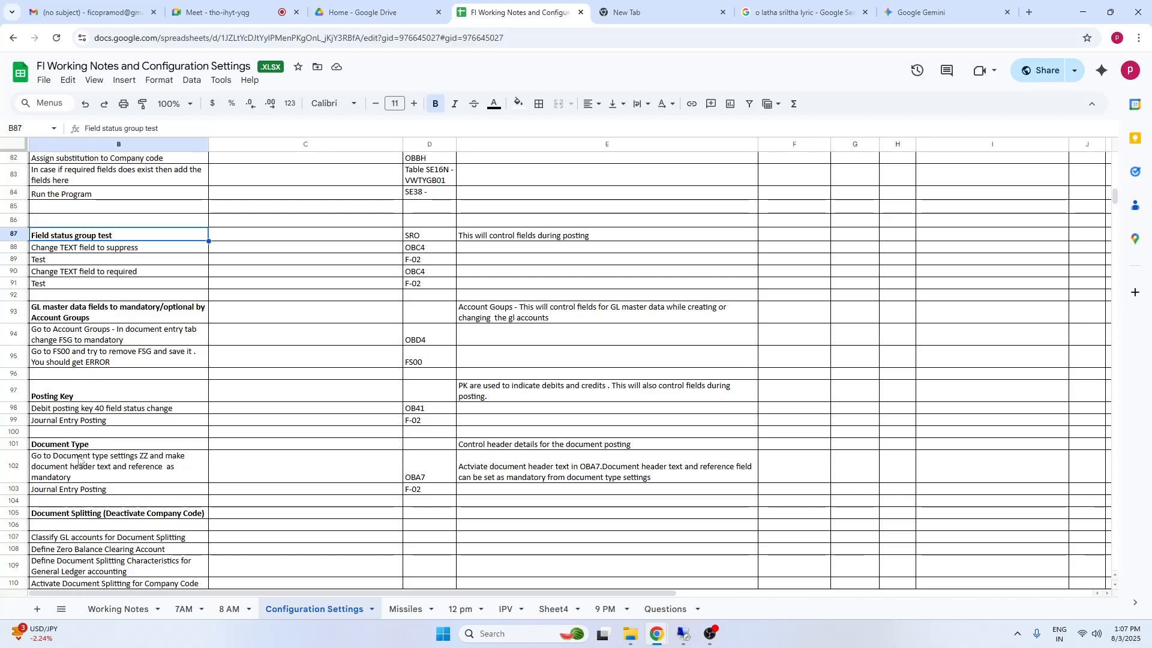
left_click(56, 396)
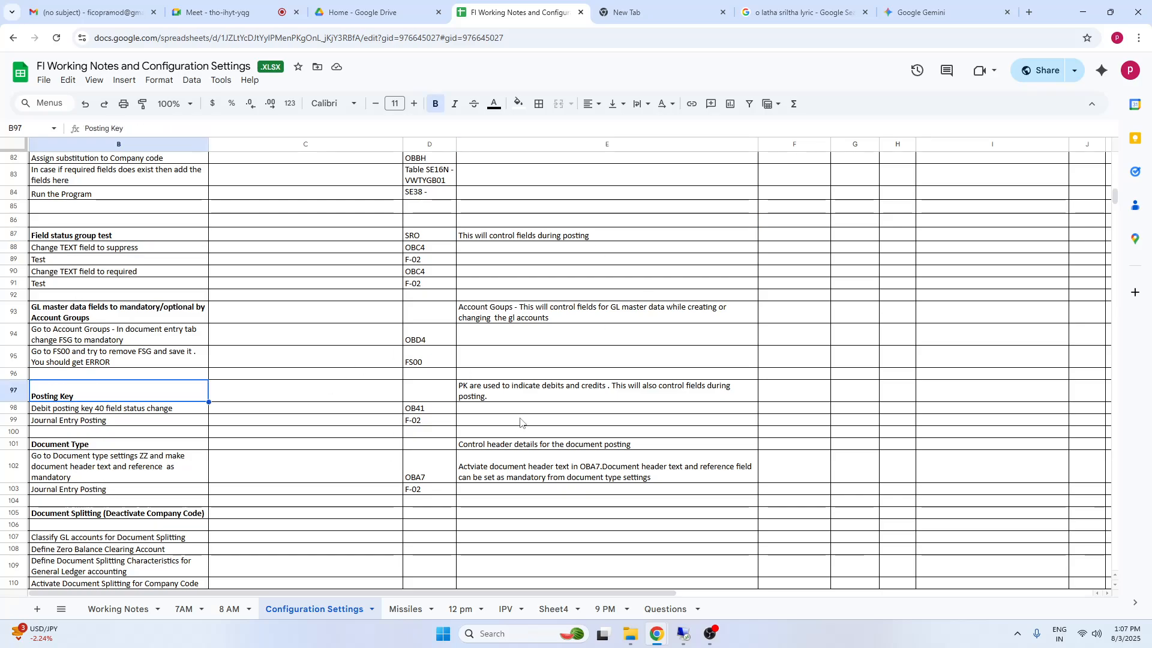